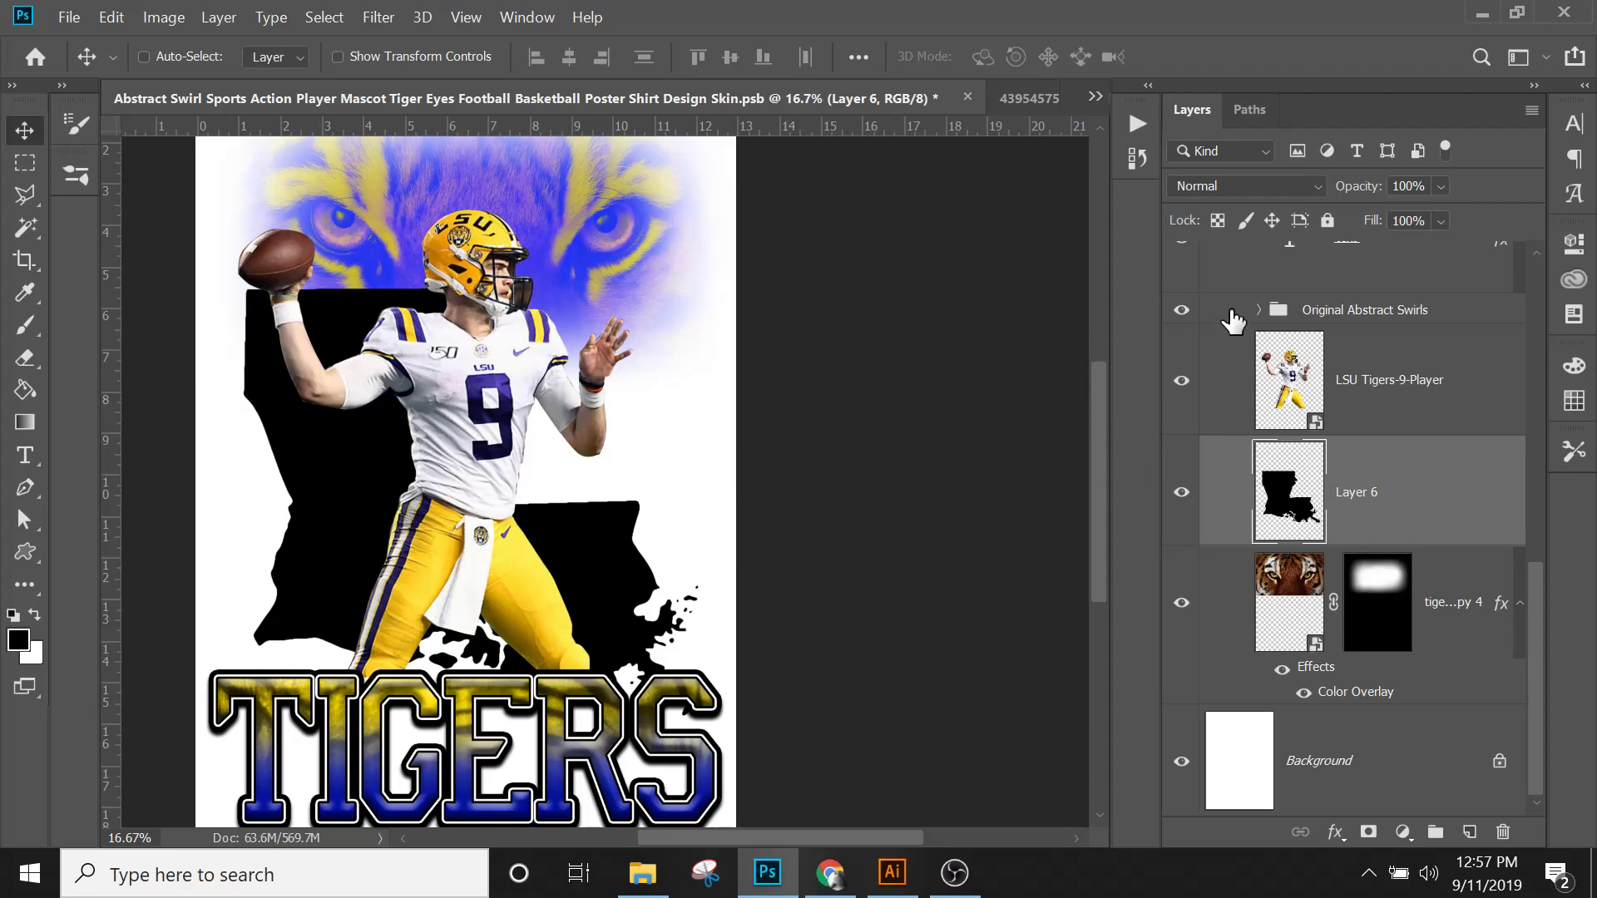
Step: Expand the Original Abstract Swirls group and show its Layers 4, 3, 2, 5 and 1
left_click(1258, 309)
left_click(1259, 310)
left_click(1258, 309)
left_click(1180, 380)
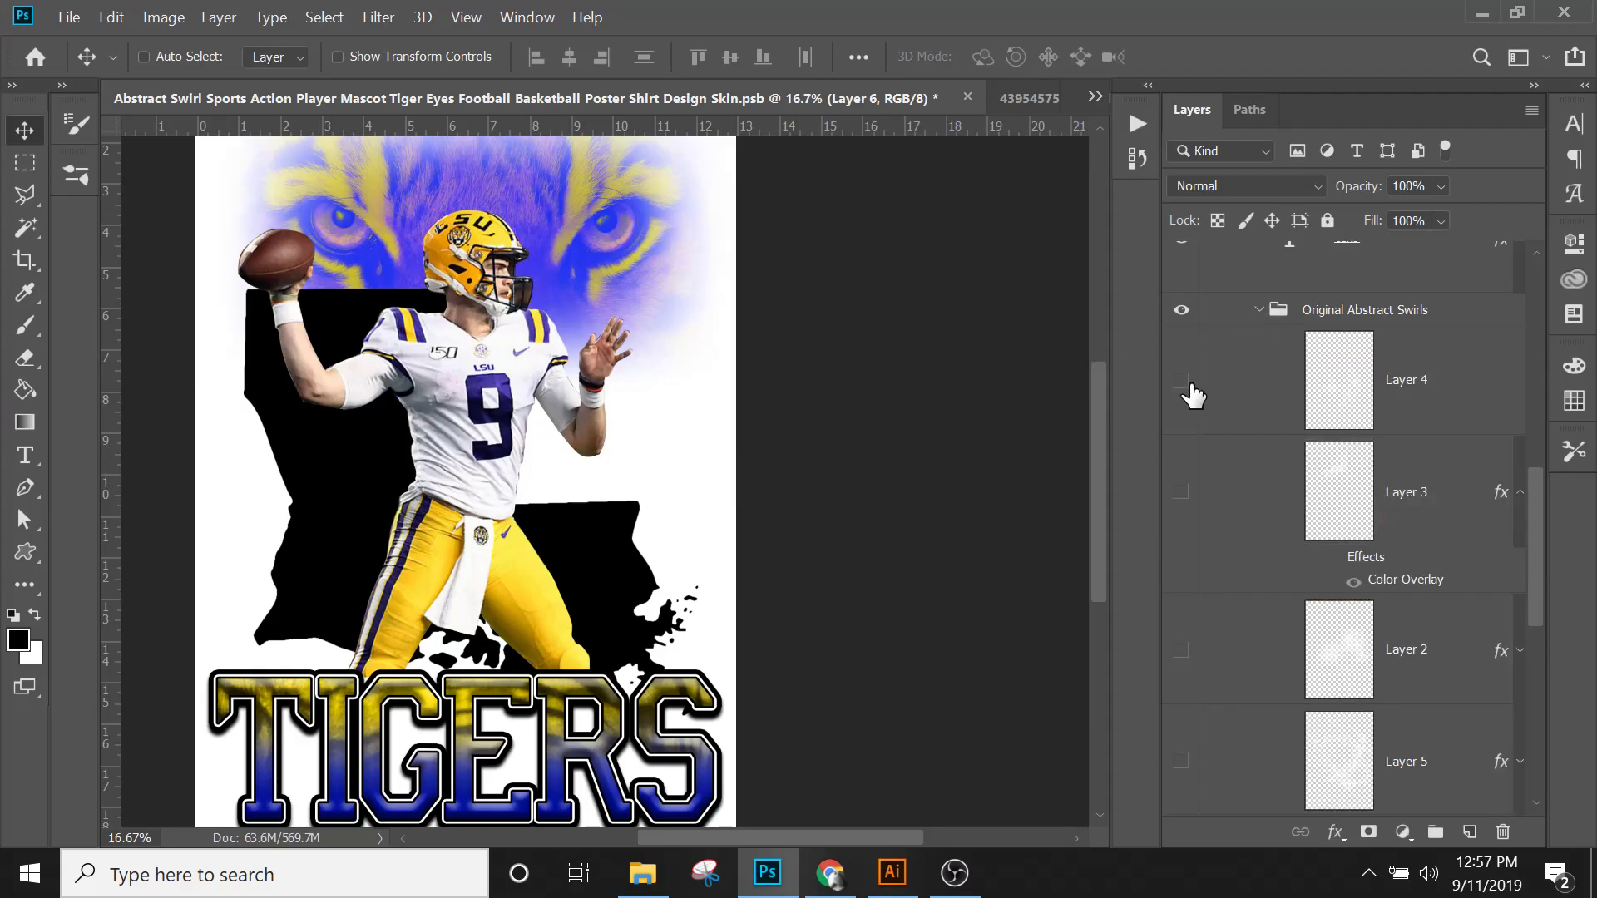
left_click(1181, 492)
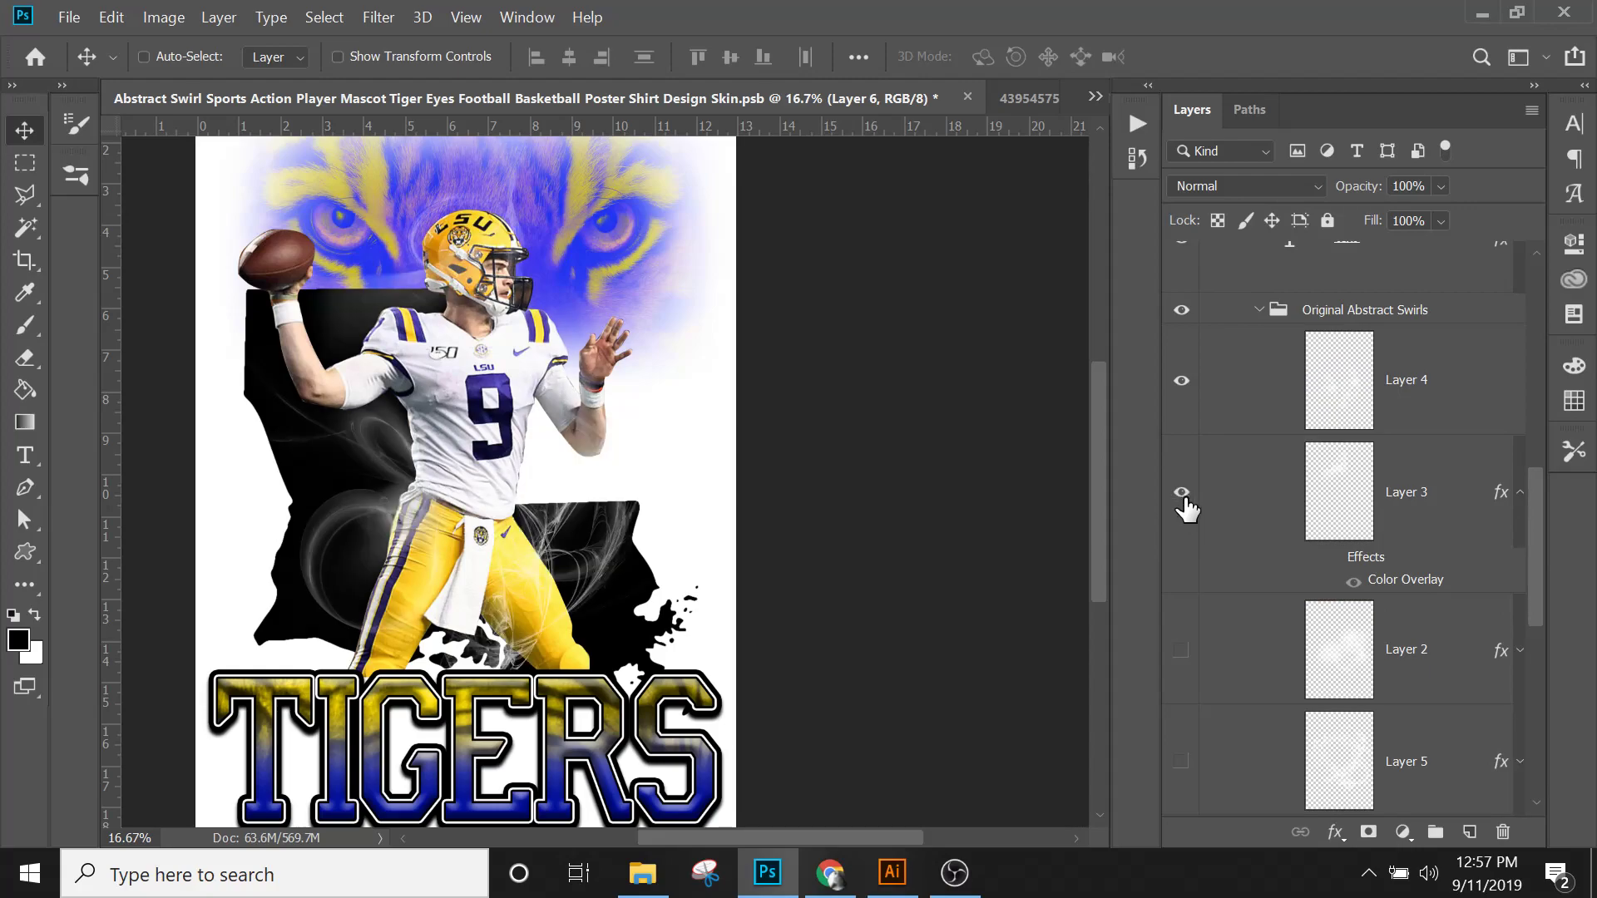
left_click(1181, 653)
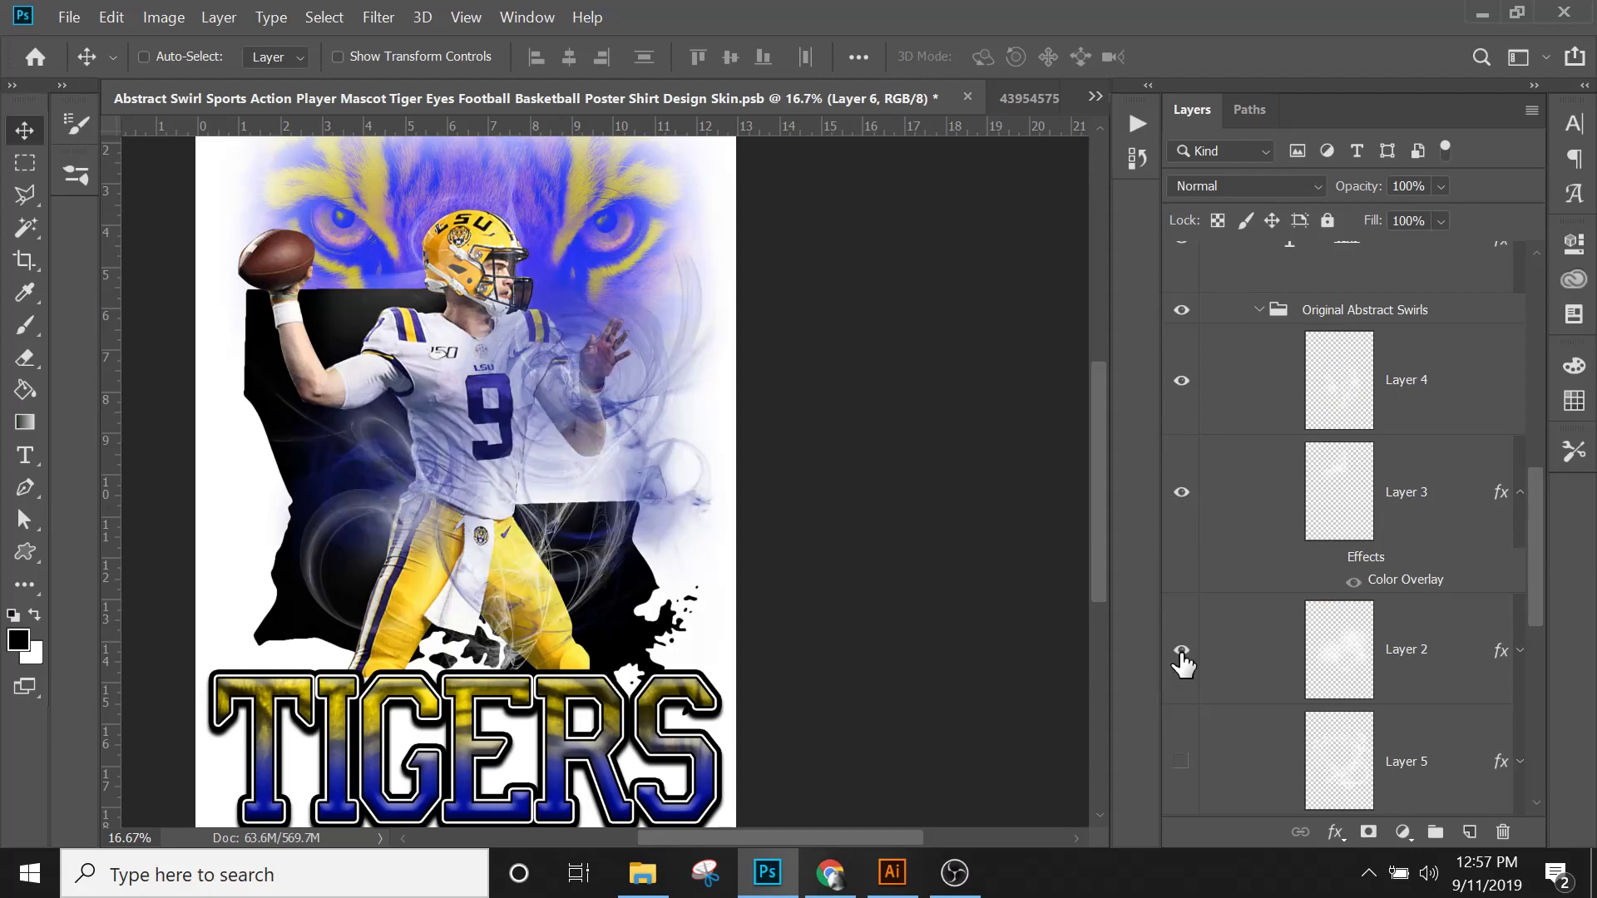
scroll(1183, 663, "down", 1)
left_click(1181, 668)
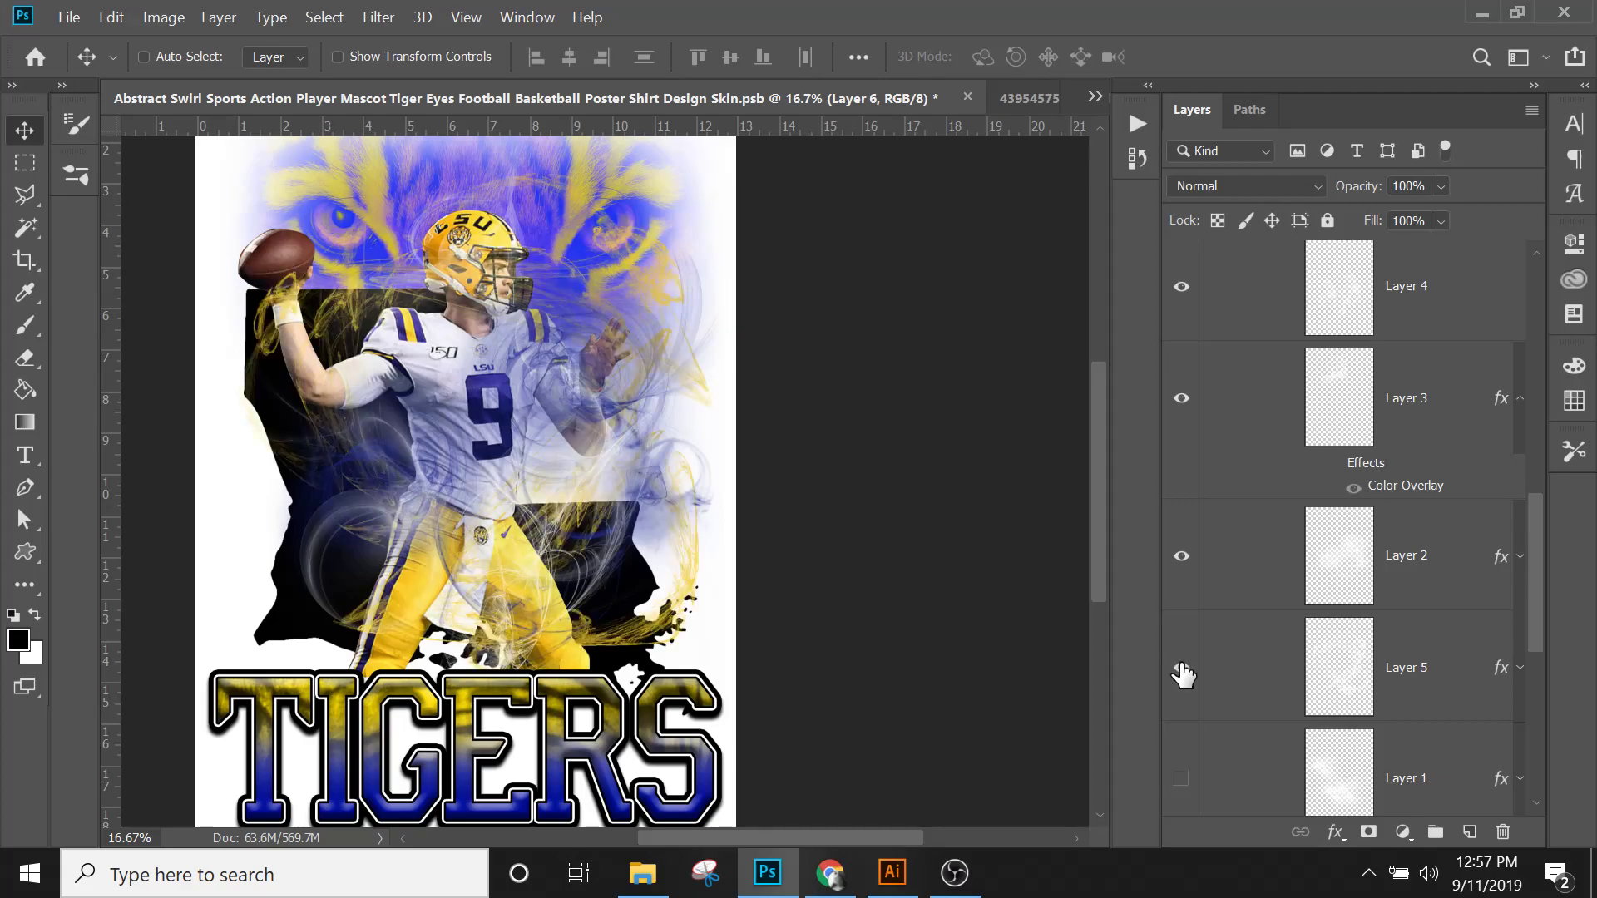
scroll(1186, 678, "down", 1)
scroll(1184, 630, "down", 1)
left_click(1183, 629)
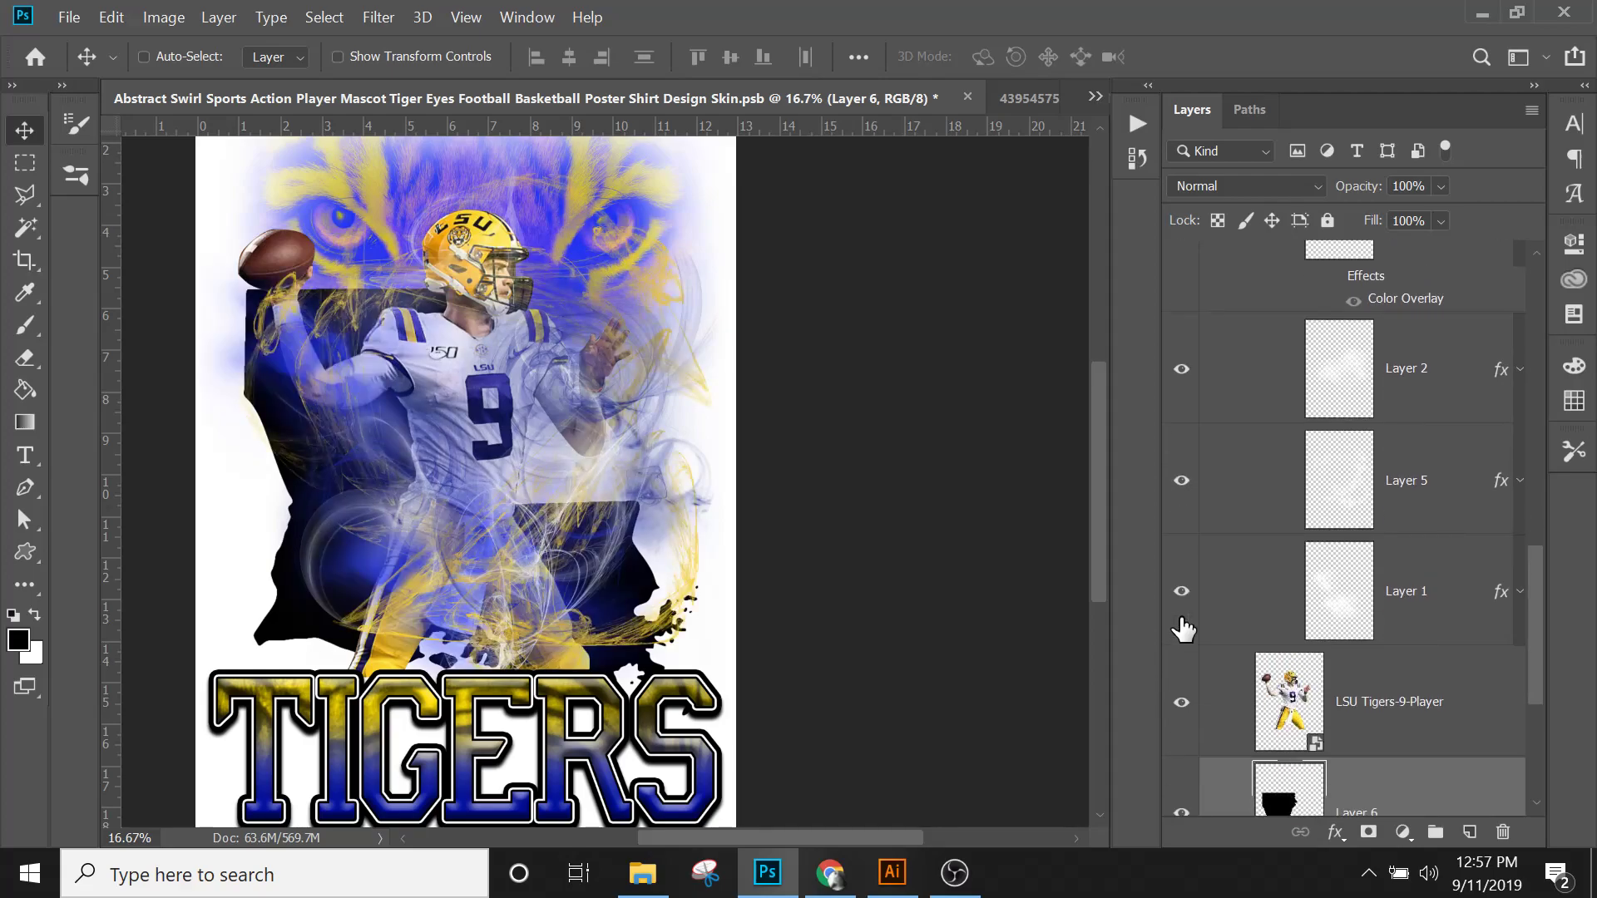
left_click(1408, 610)
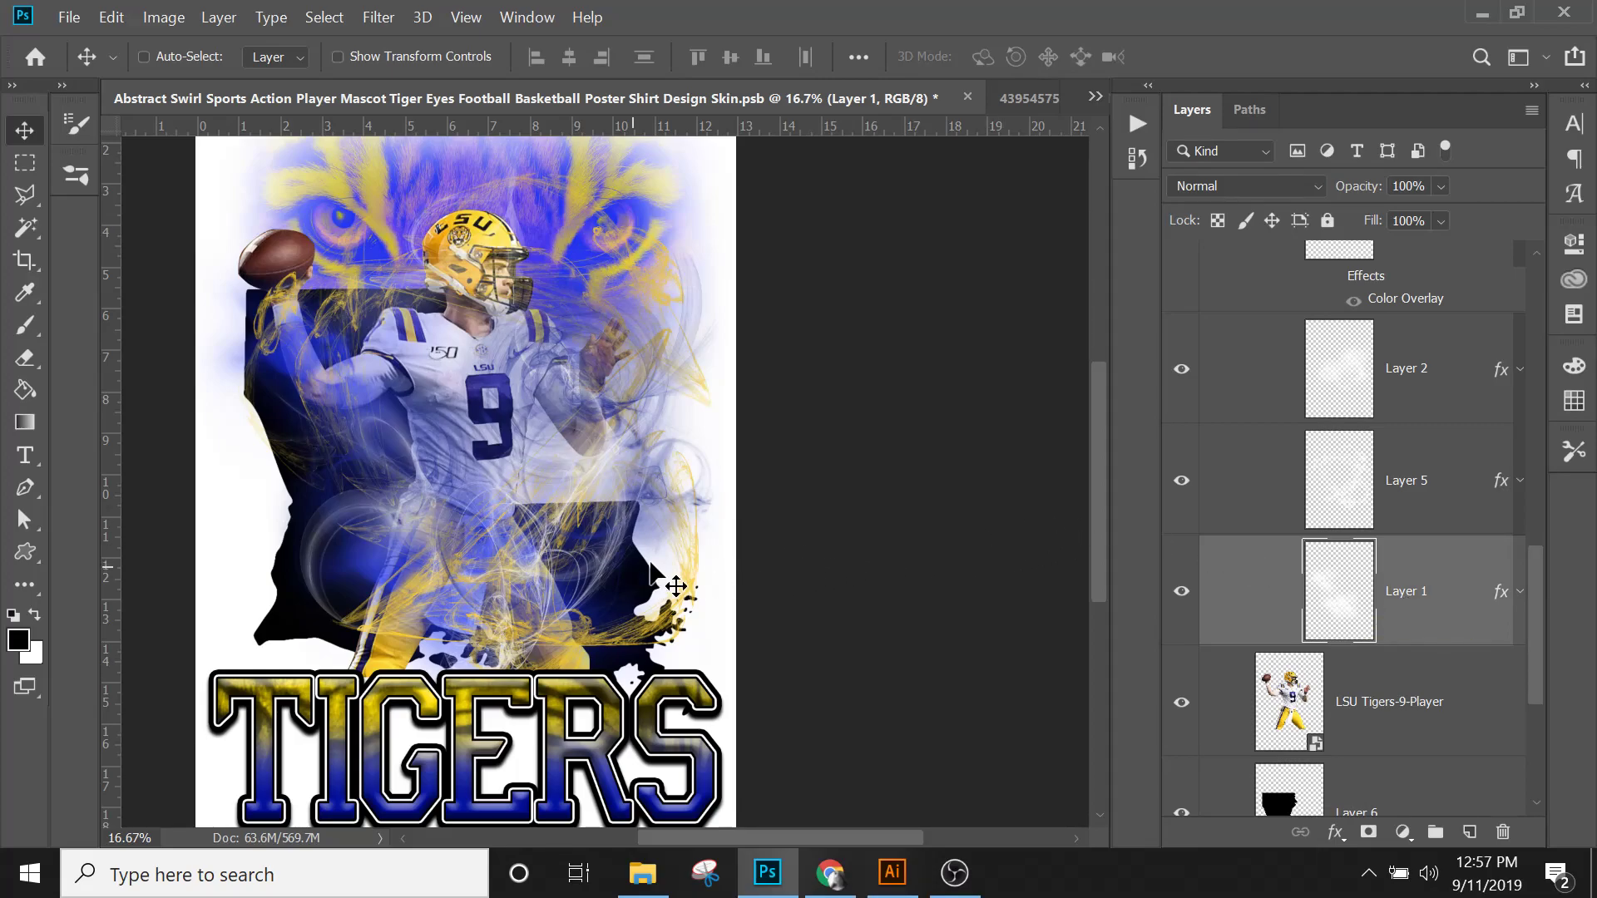
Step: Toggle Layer 1 off and on to inspect its swirl over the player, leaving it hidden
scroll(1355, 559, "up", 3)
scroll(1357, 557, "up", 5)
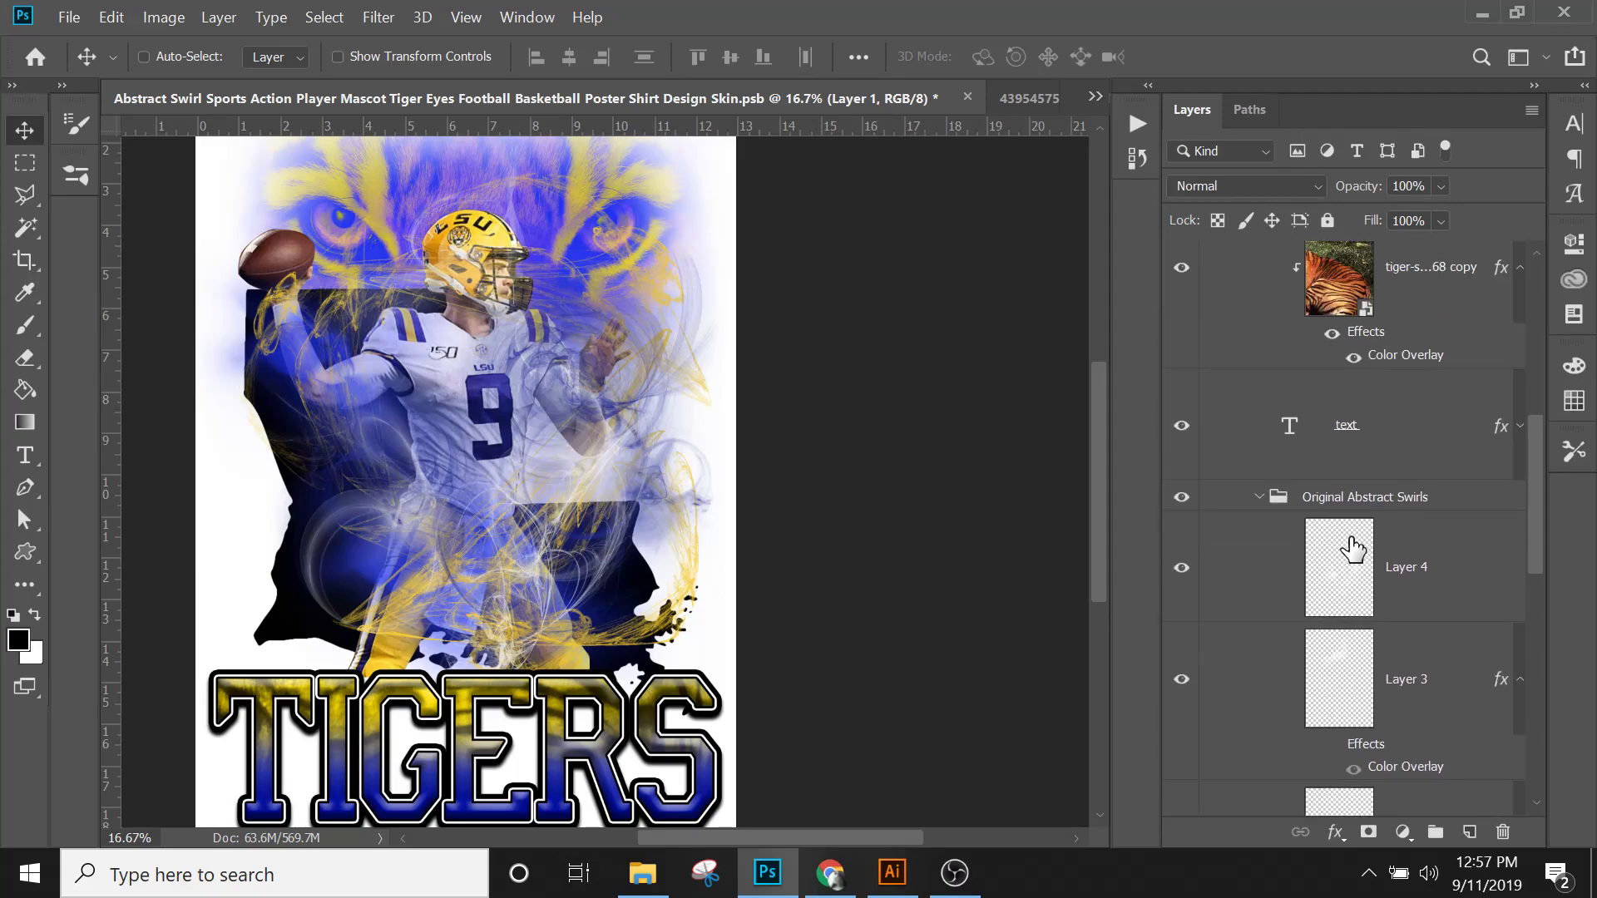
scroll(1267, 516, "down", 5)
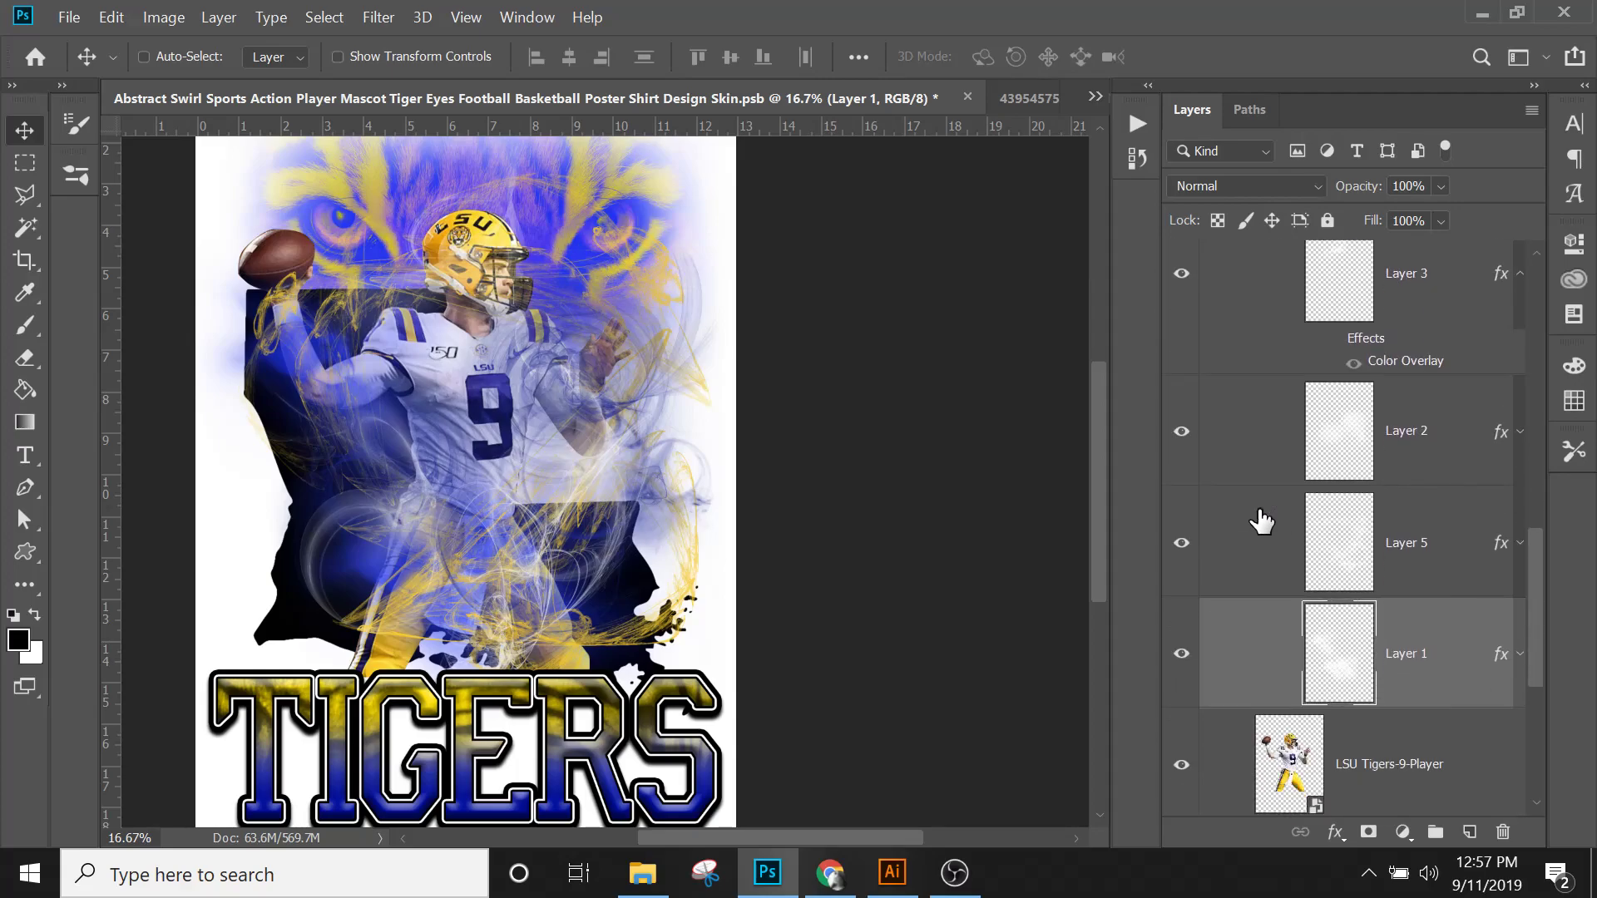
left_click(1181, 661)
left_click(1182, 664)
left_click(1181, 658)
left_click(1182, 662)
left_click(1182, 662)
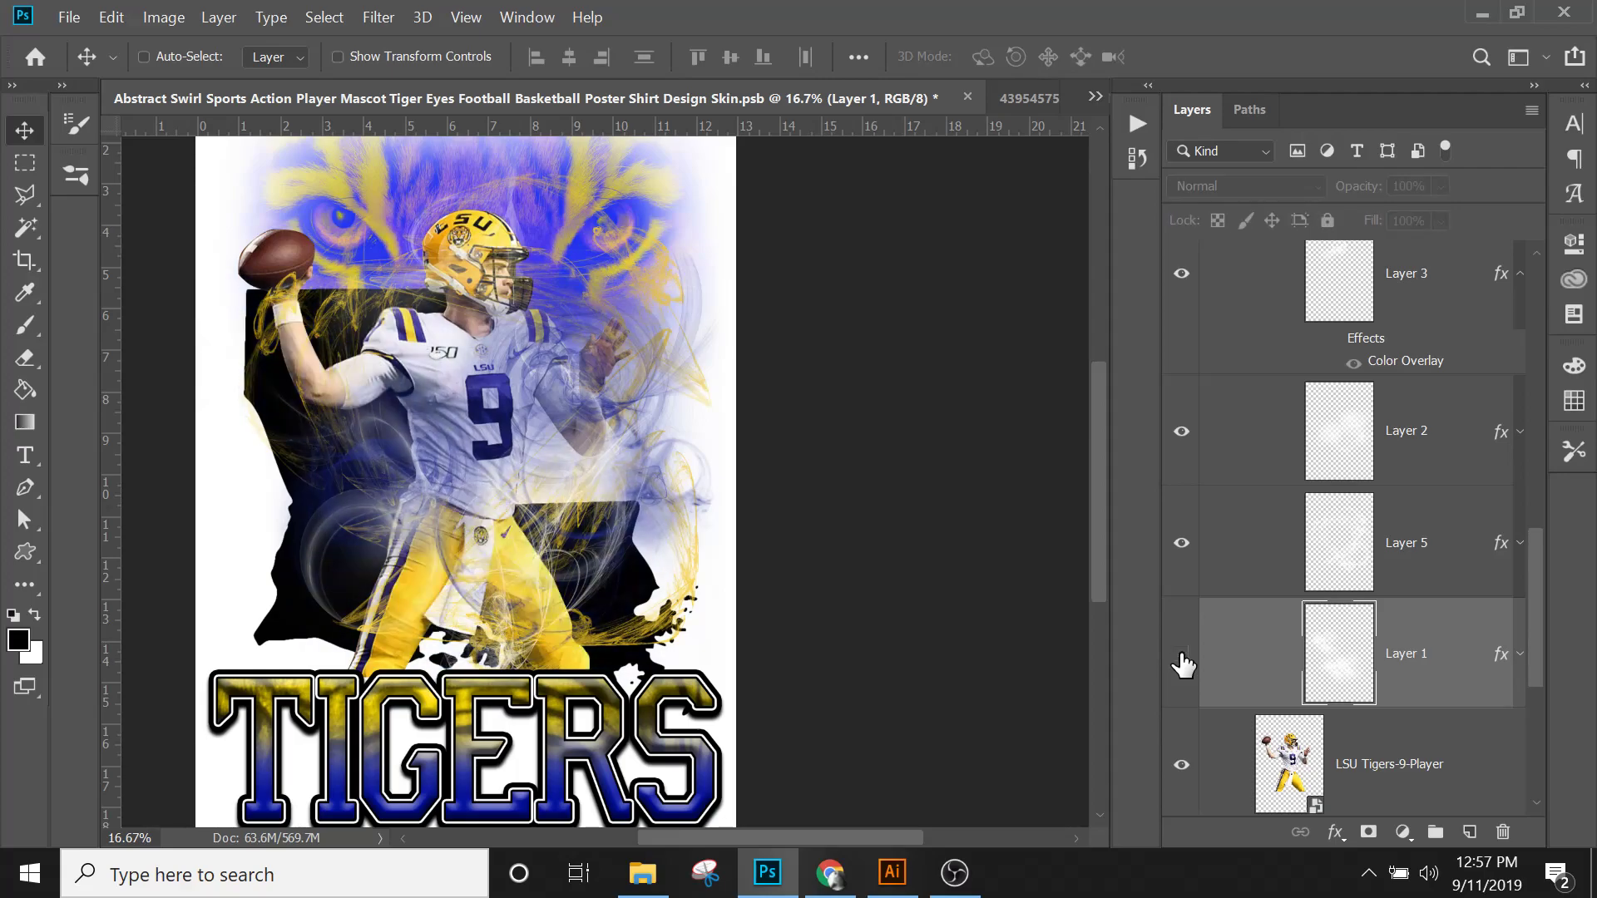
Step: Toggle the visibility of Layers 5 and 2 to inspect their swirls, leaving both hidden
left_click(1181, 547)
left_click(1181, 547)
left_click(1181, 549)
left_click(1181, 432)
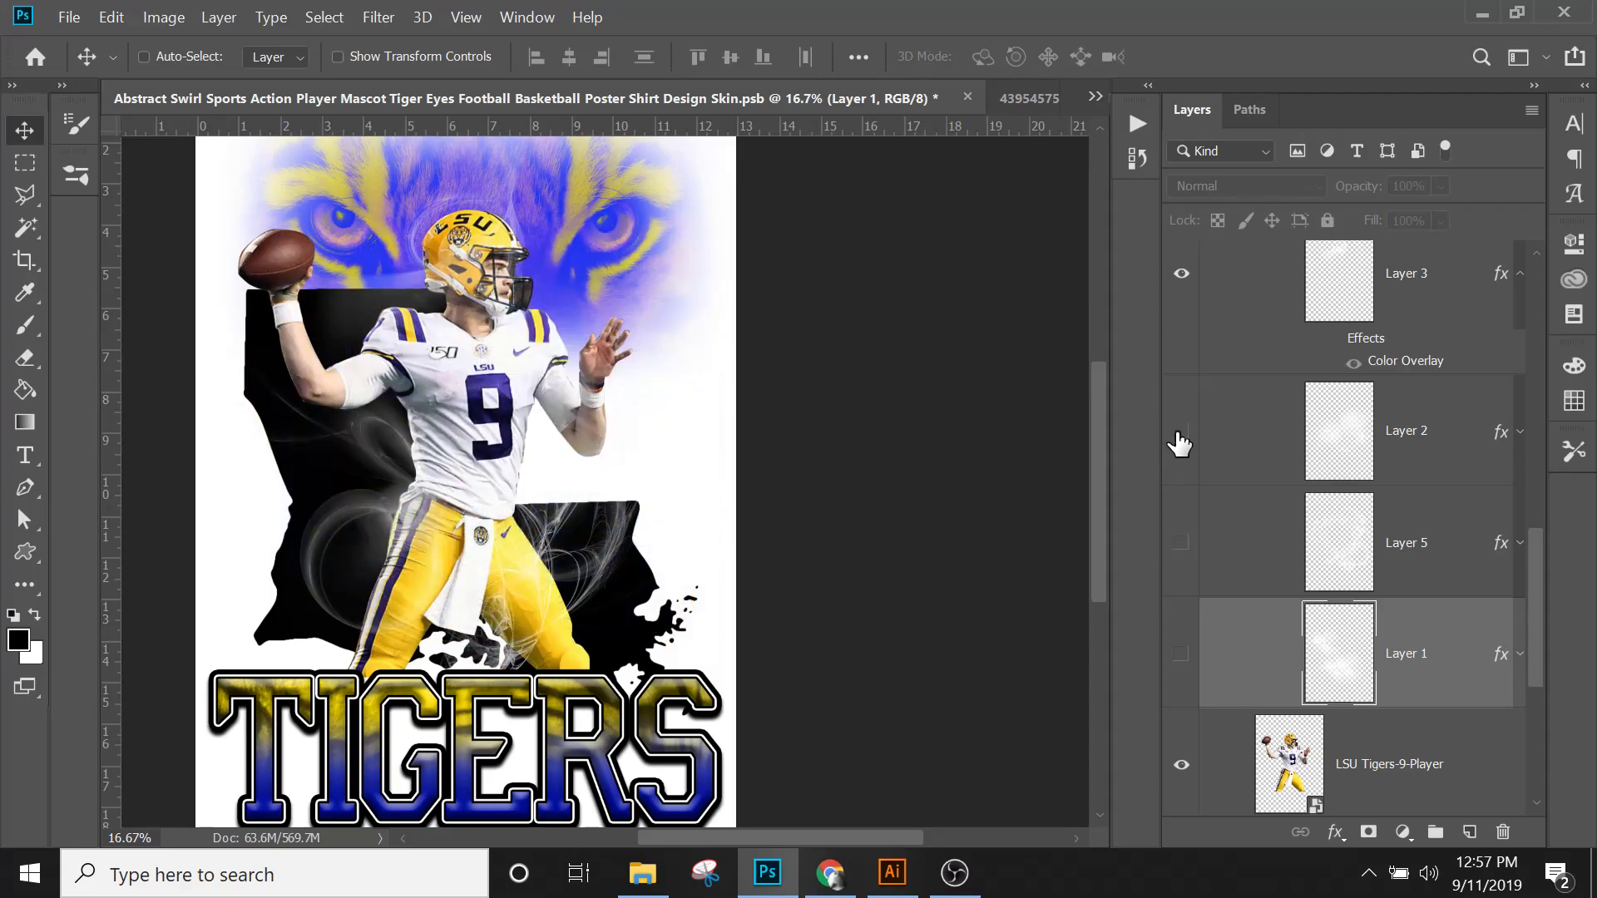
left_click(1180, 433)
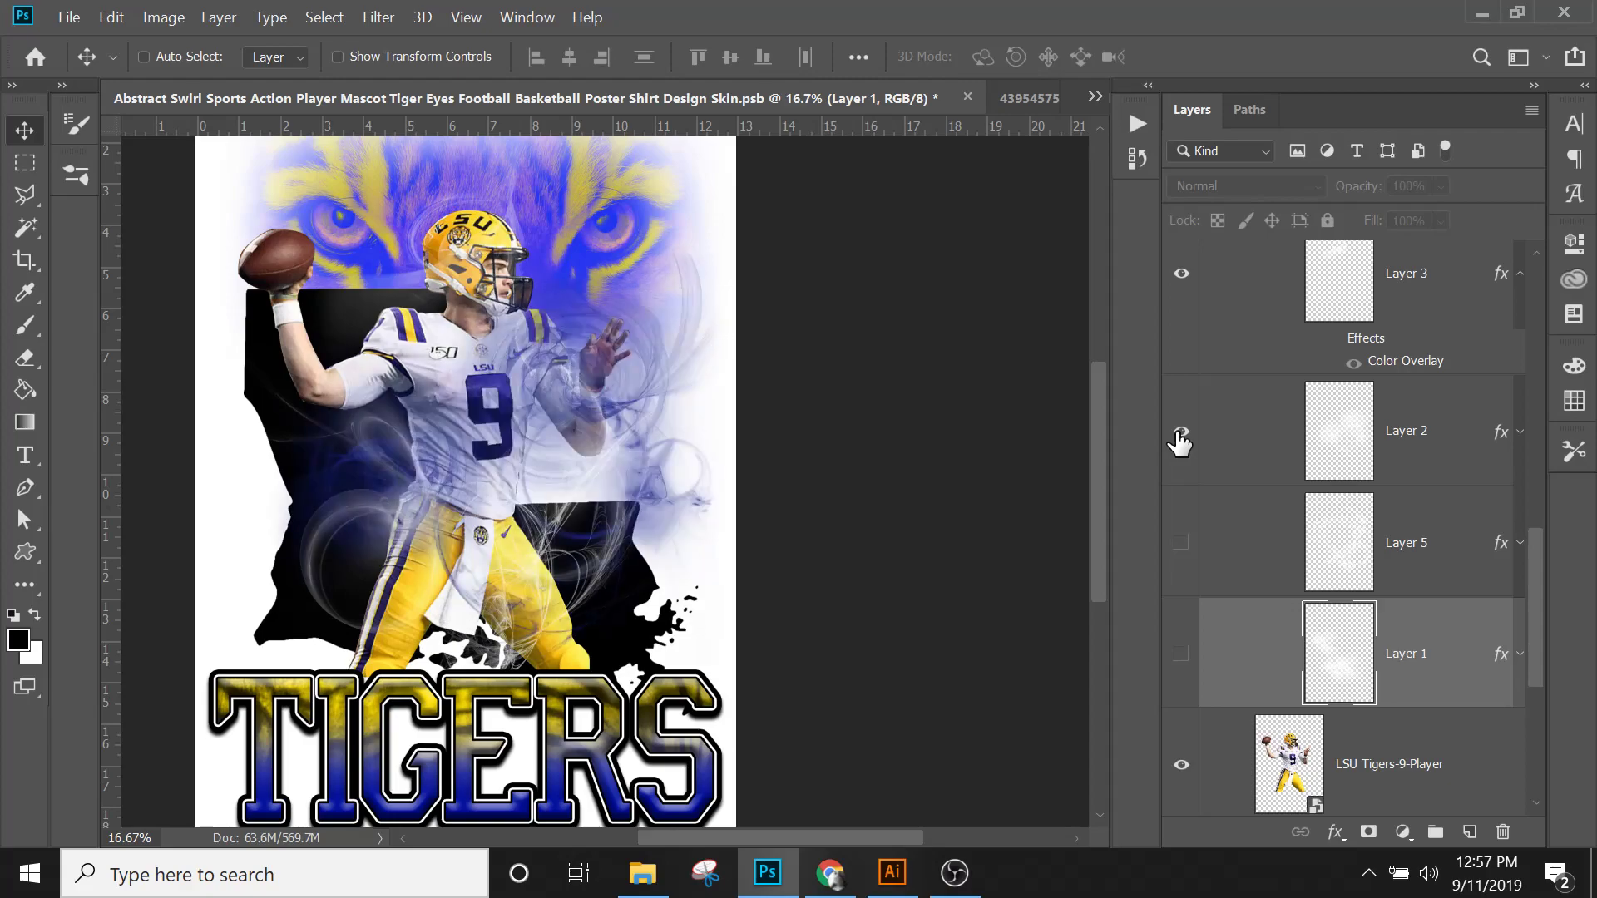
left_click(1181, 434)
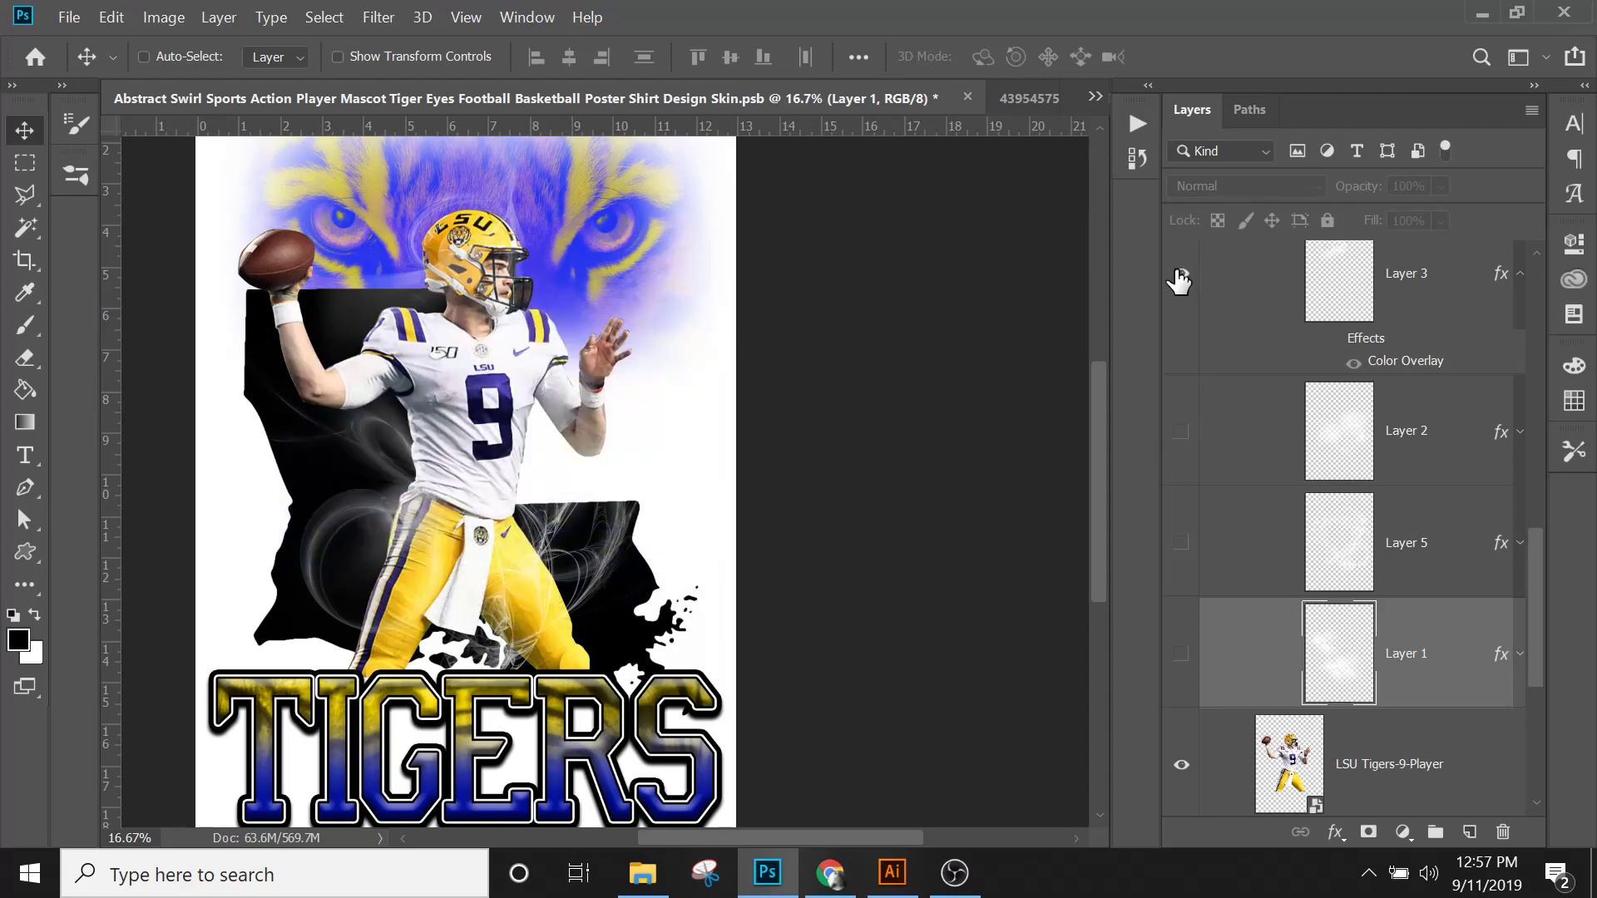
Step: Toggle Layers 3 and 4 off and back on to inspect their individual swirls
left_click(1181, 274)
left_click(1181, 274)
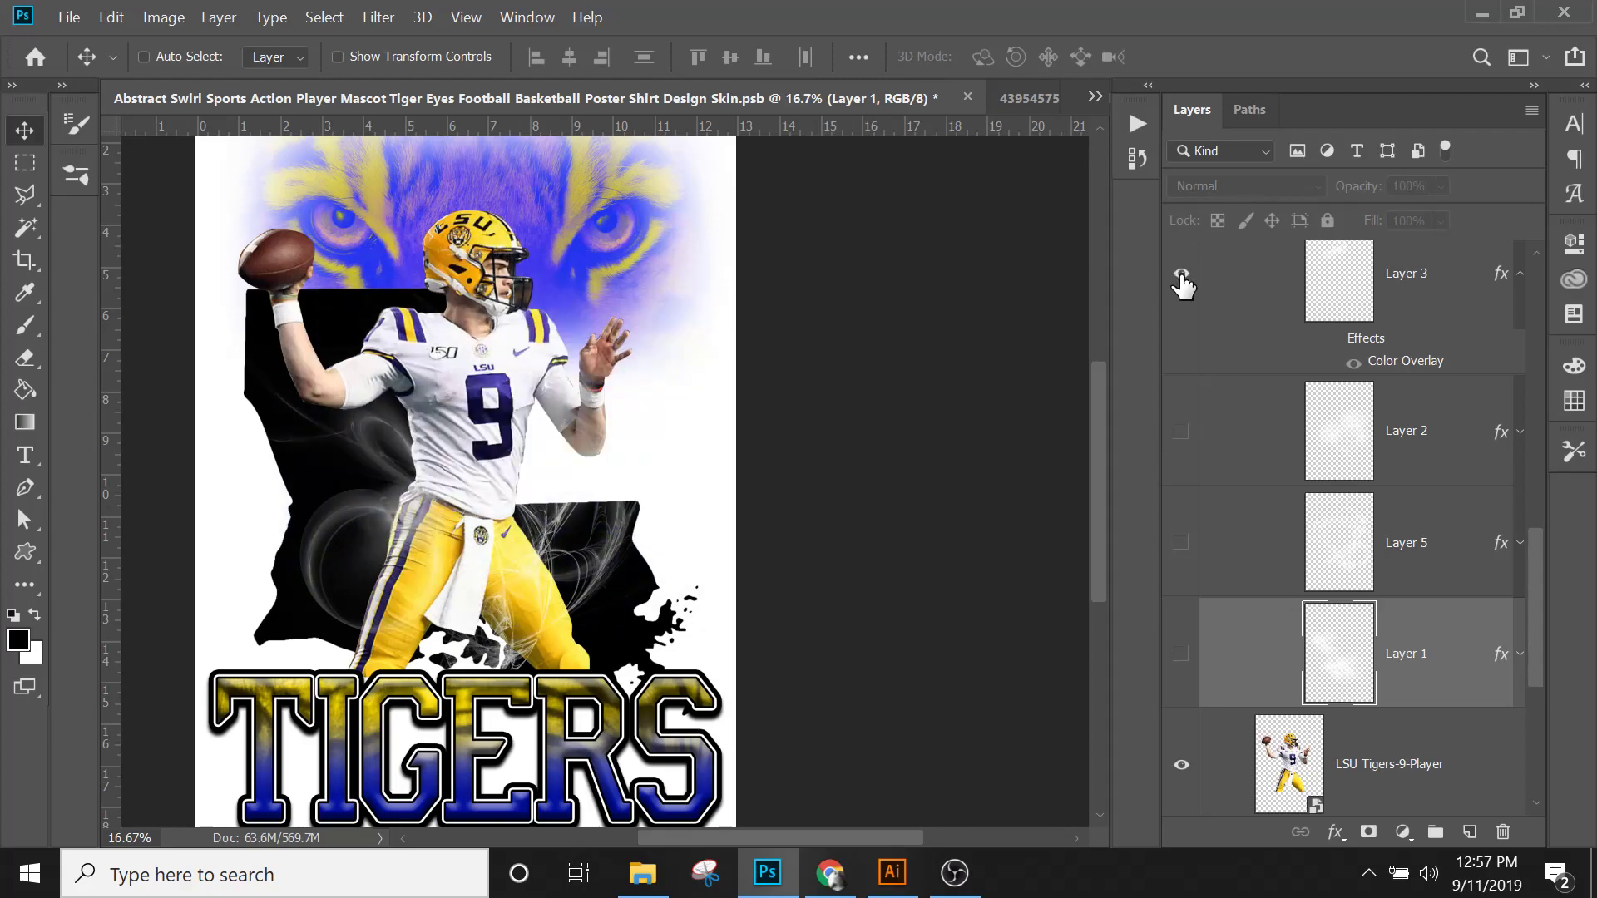
scroll(1402, 416, "up", 2)
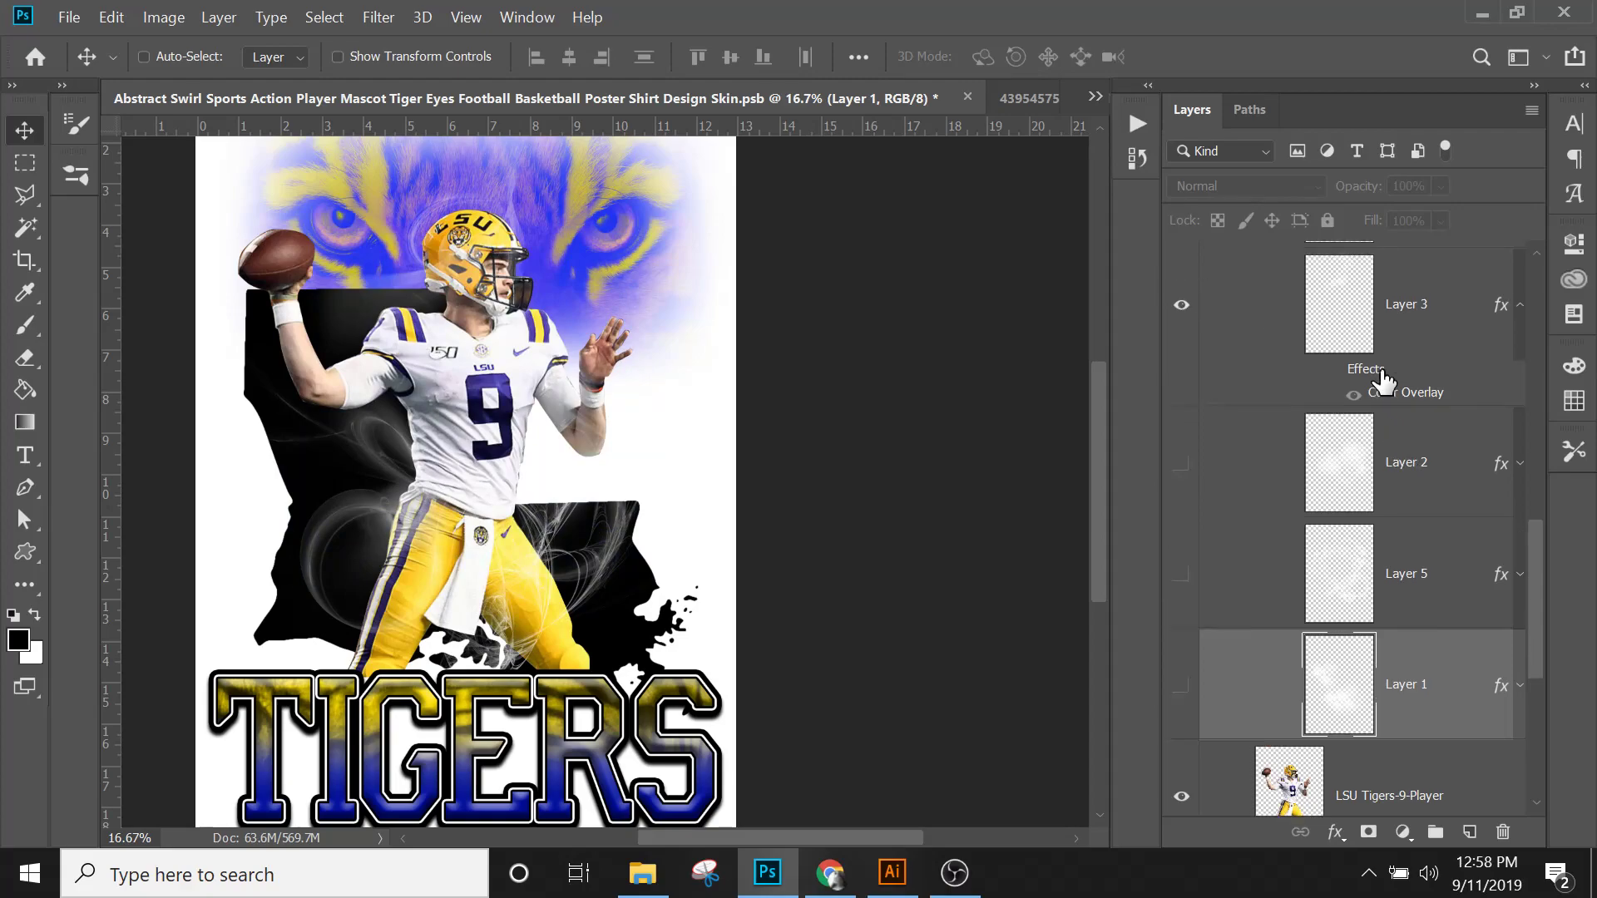
scroll(1383, 381, "up", 3)
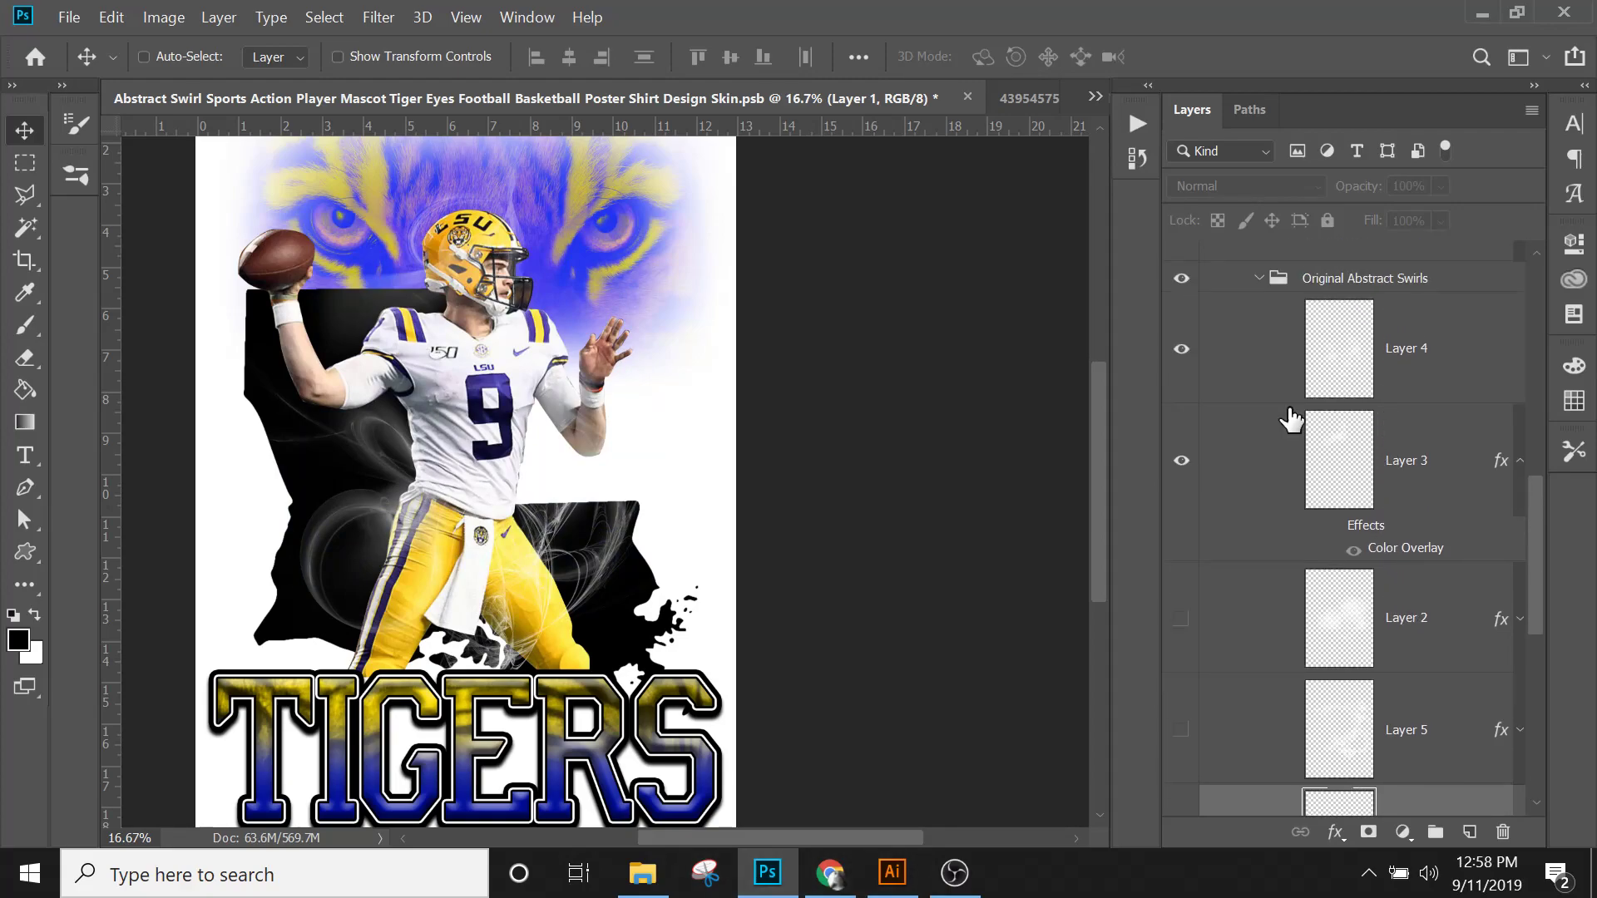
left_click(1182, 350)
left_click(1181, 349)
Step: Select Layers 4 through 1 in the swirls group and show Layers 2, 5 and 1 again
left_click(1447, 403)
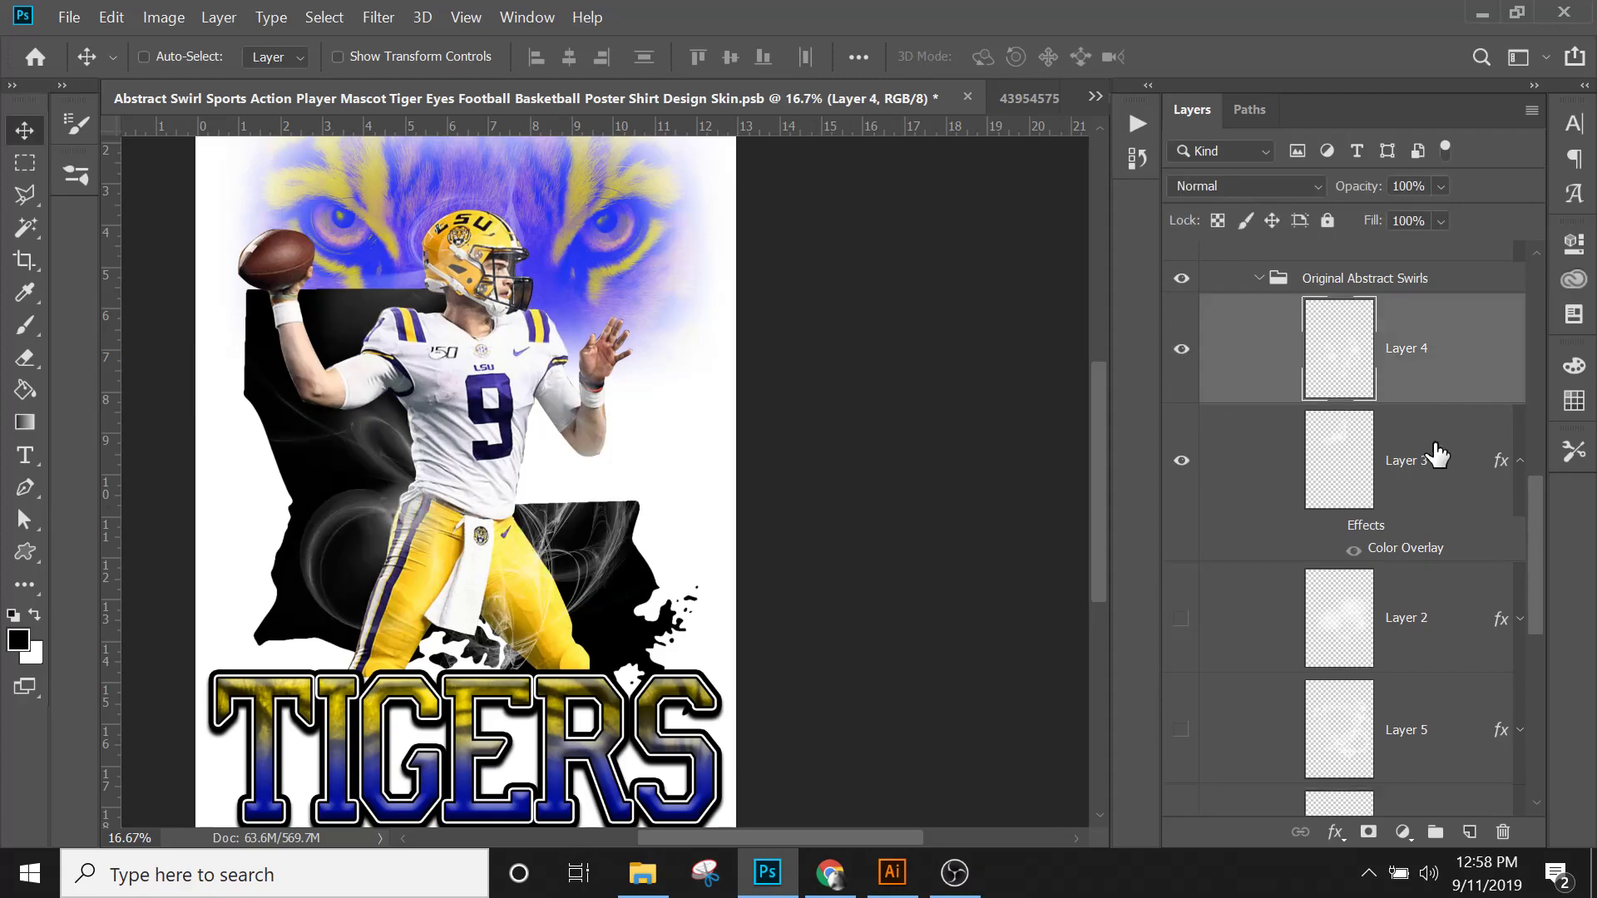
scroll(1436, 452, "down", 3)
scroll(1401, 602, "down", 2)
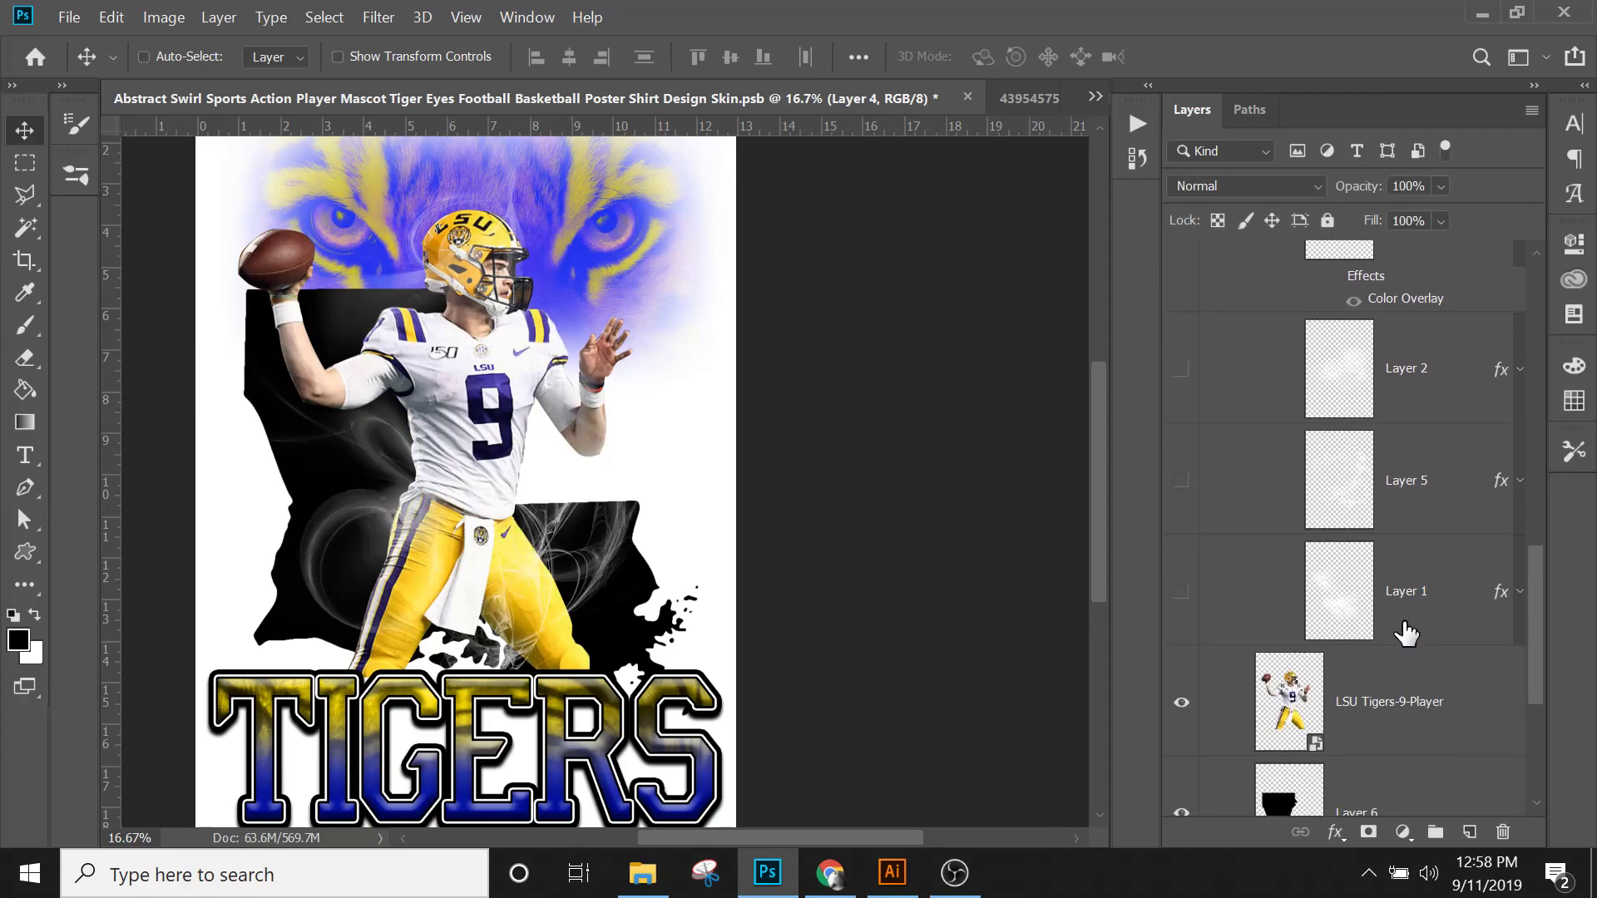
left_click(1414, 617, "shift")
scroll(1409, 614, "up", 3)
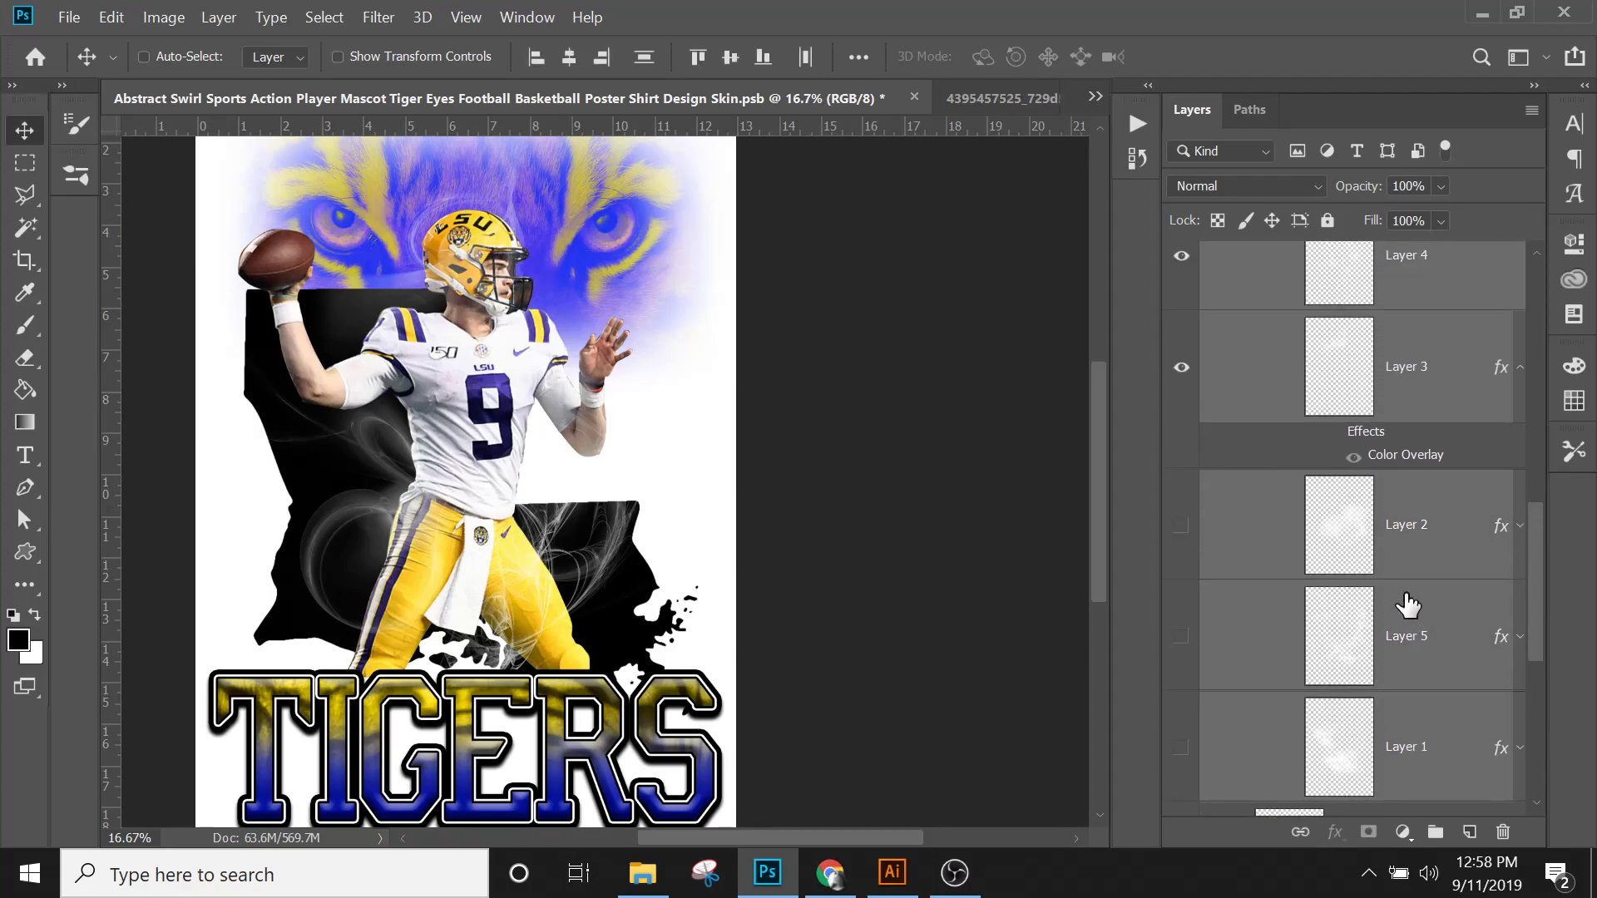
left_click(1181, 527)
left_click(1181, 634)
scroll(1188, 688, "down", 1)
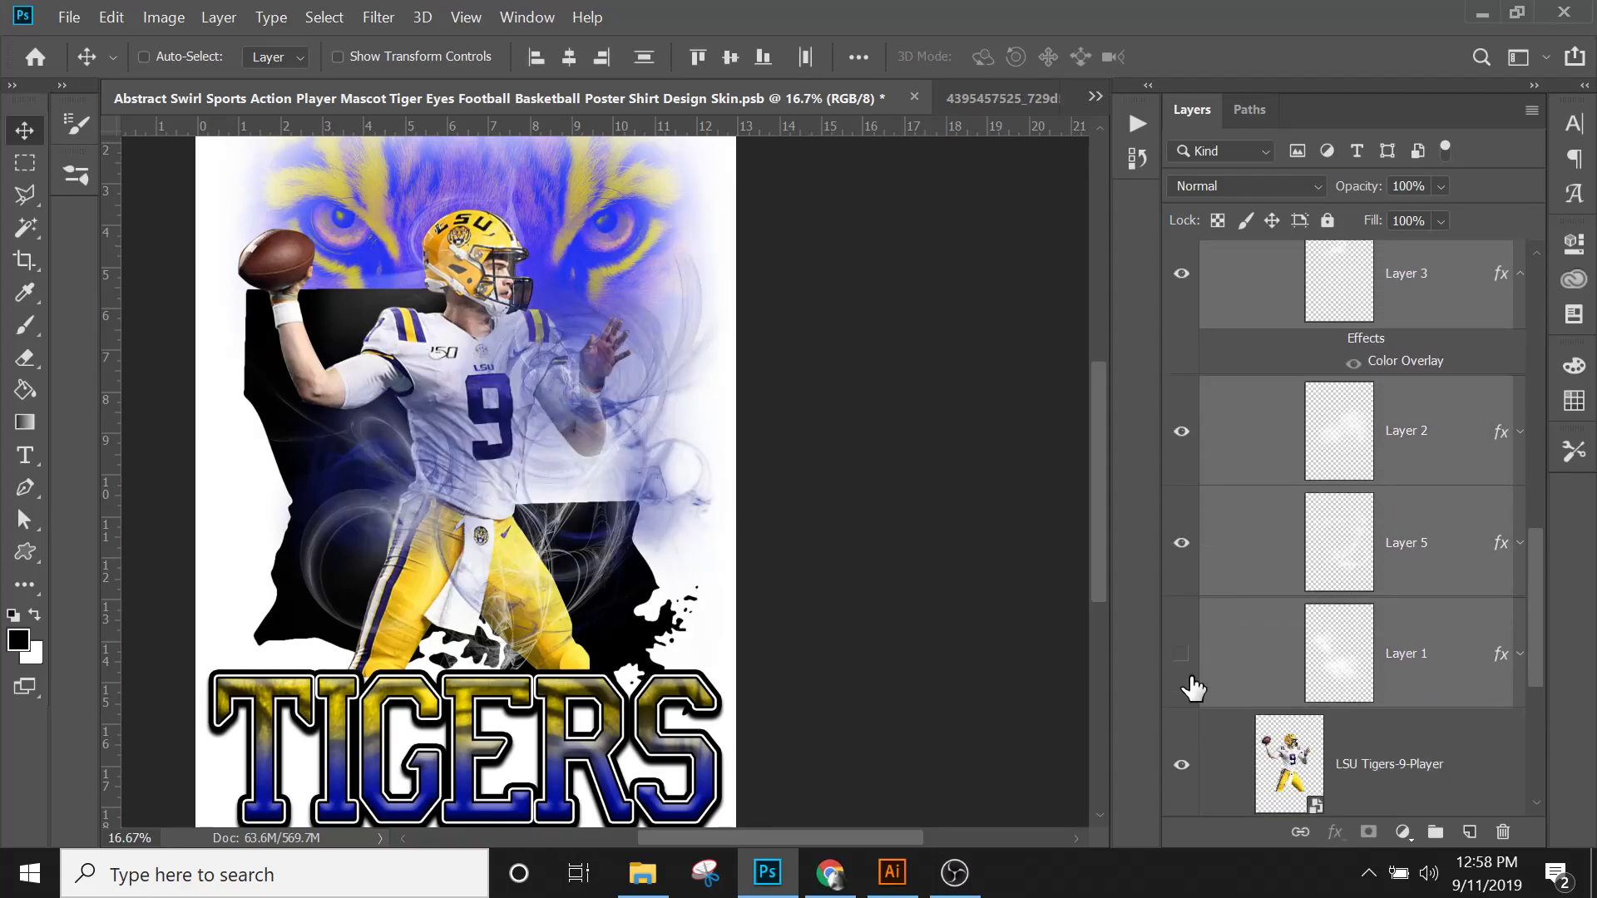
left_click(1181, 654)
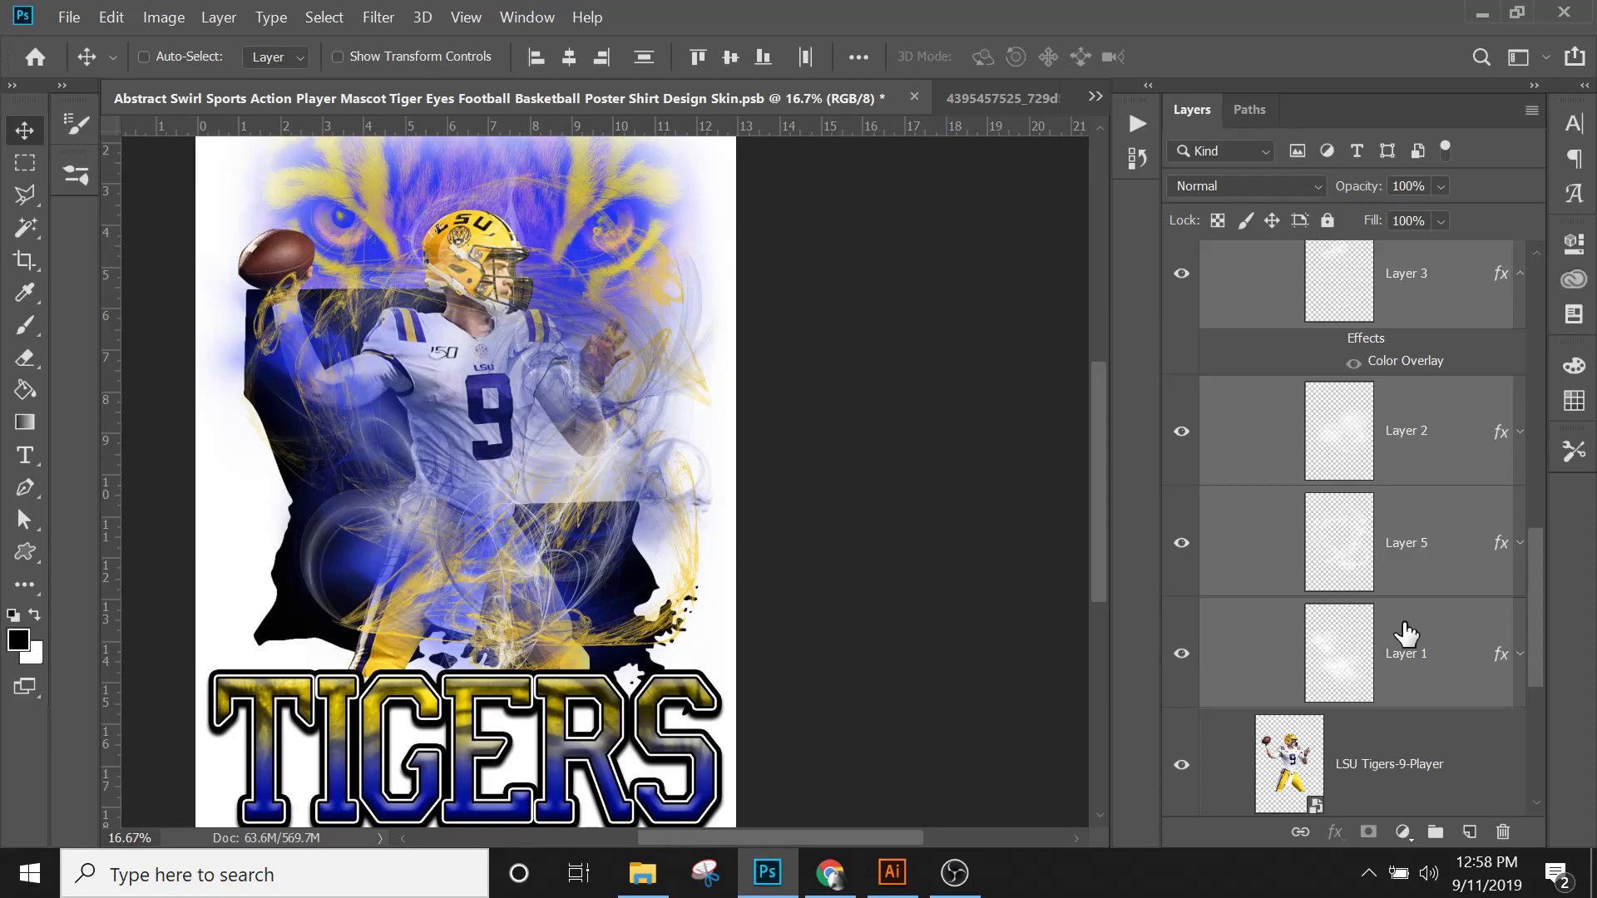
Step: Collapse the Original Abstract Swirls group, add a new empty layer above it, and hide the group
scroll(1414, 649, "down", 1)
scroll(1416, 636, "down", 1)
scroll(1418, 620, "up", 5)
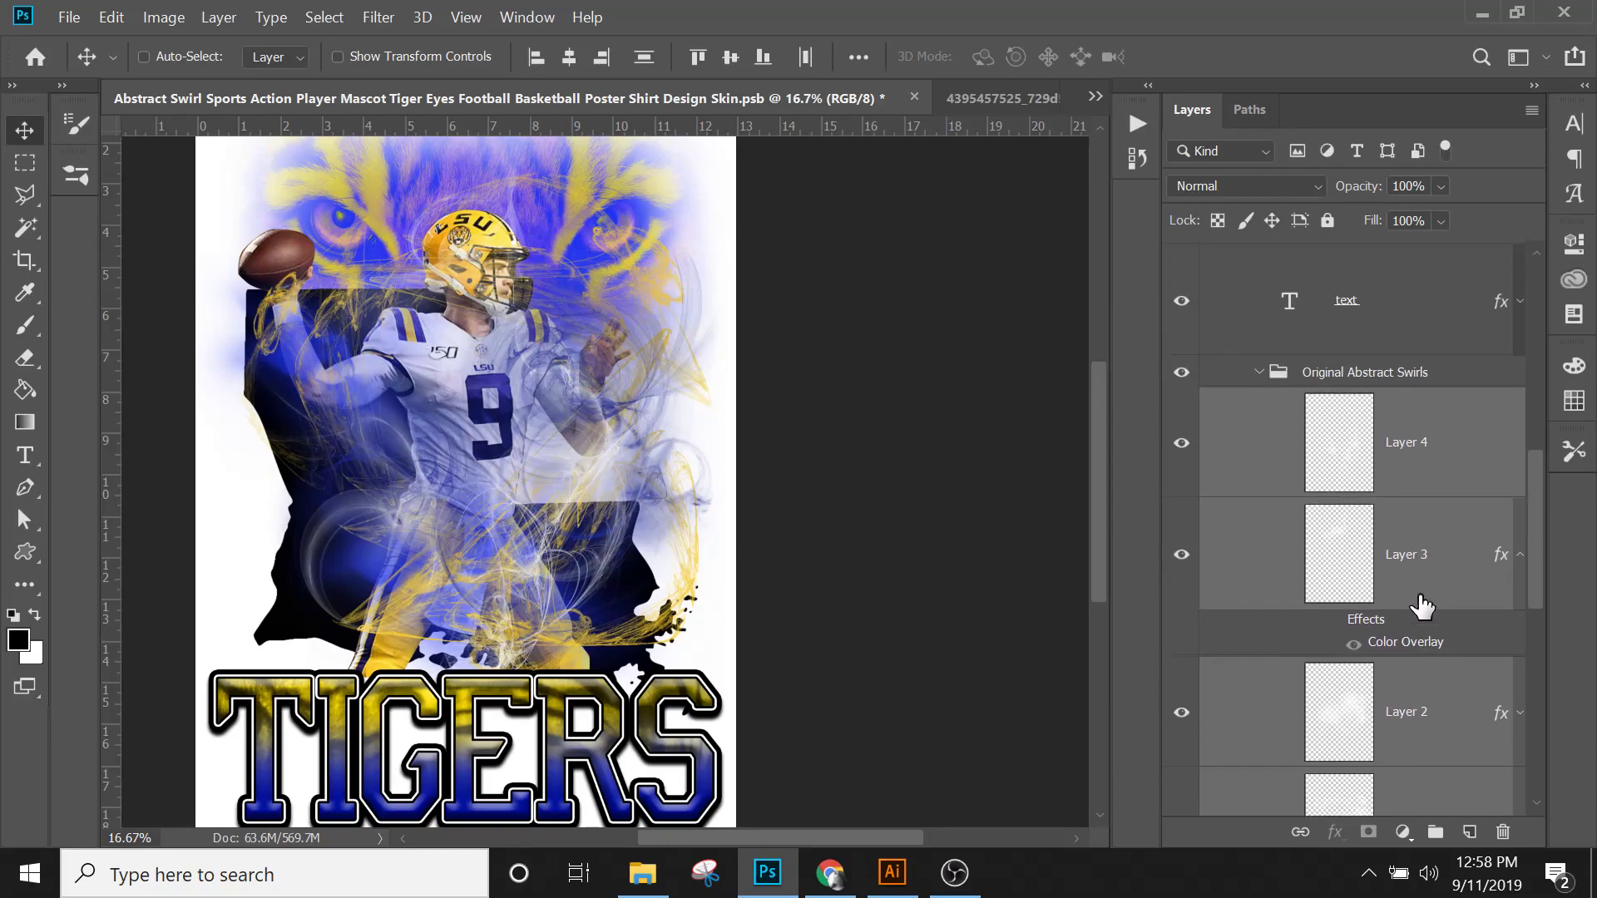
scroll(1298, 466, "up", 2)
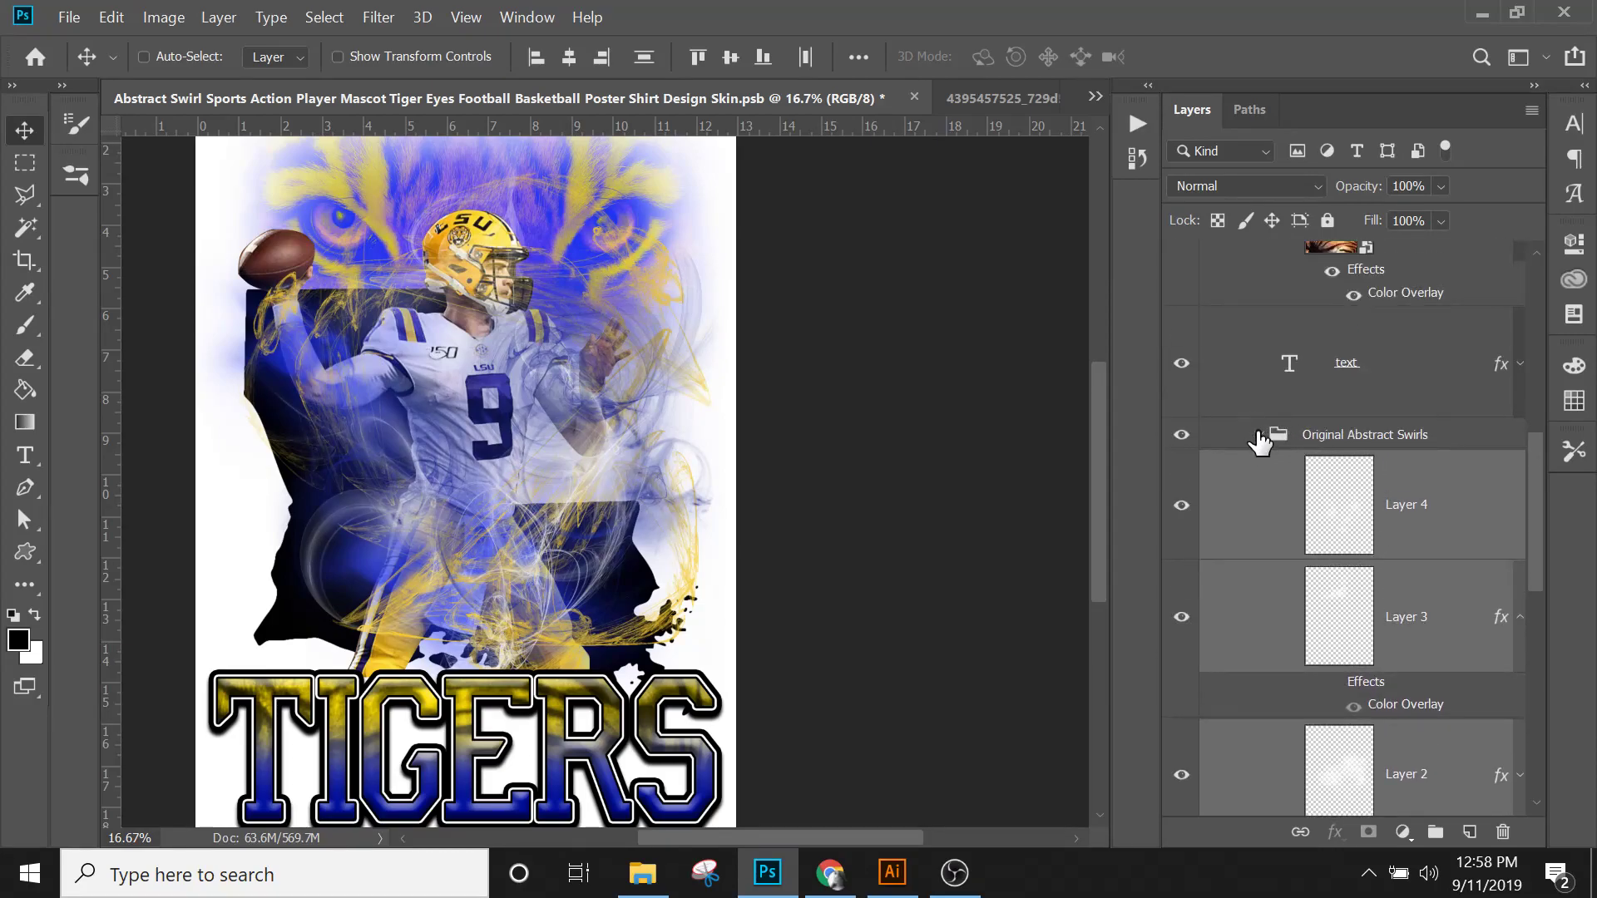
left_click(1260, 435)
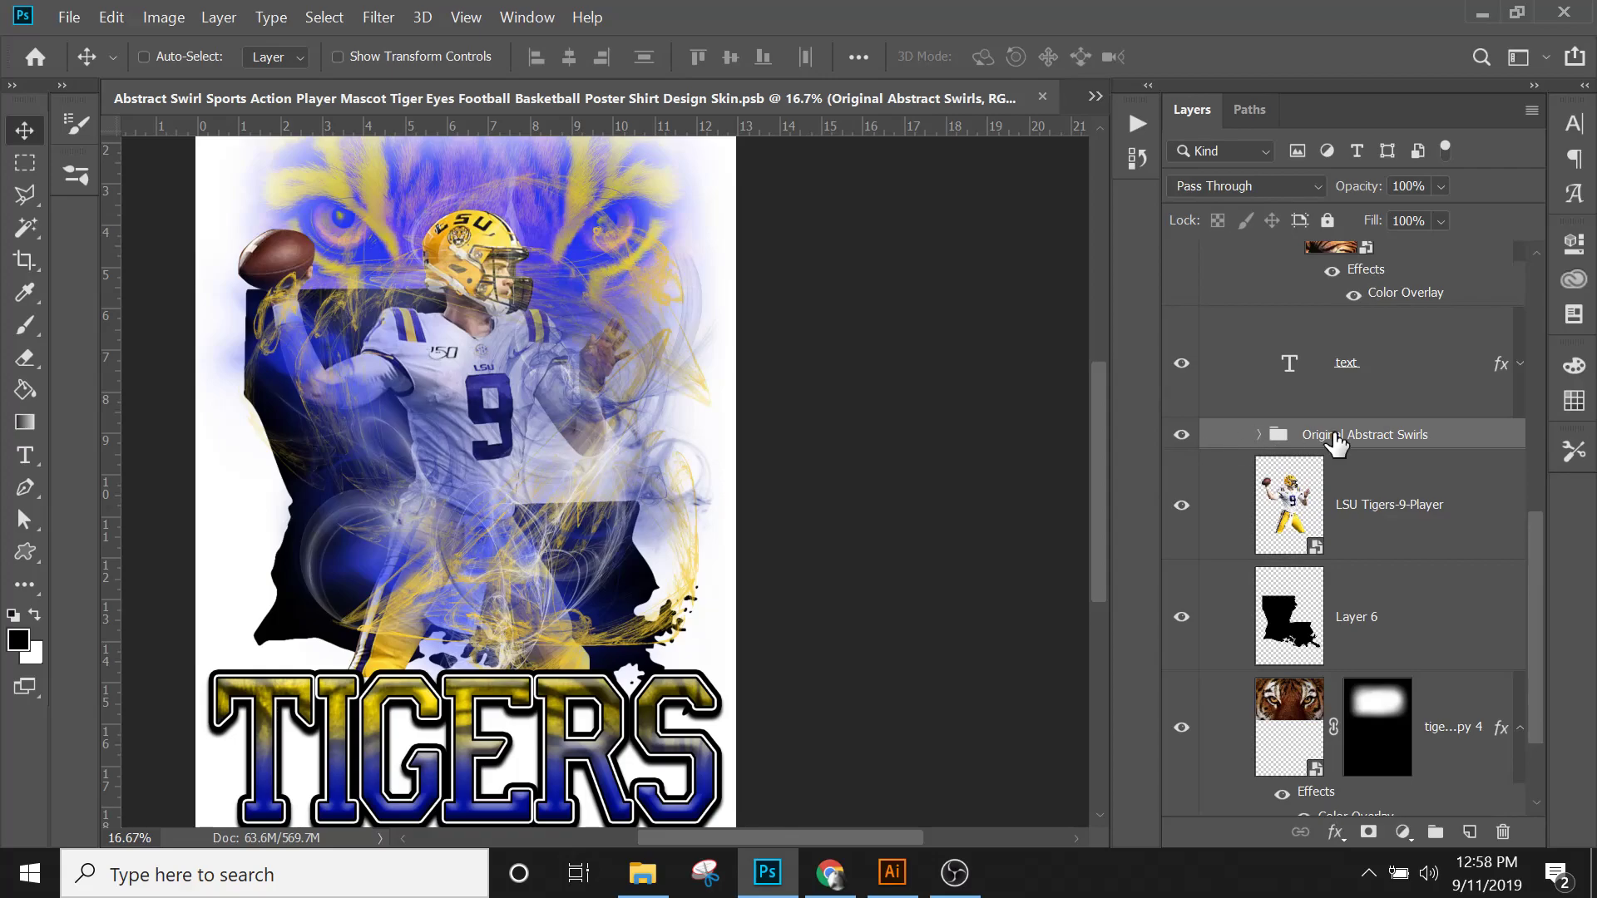
left_click(1469, 832)
left_click(1182, 544)
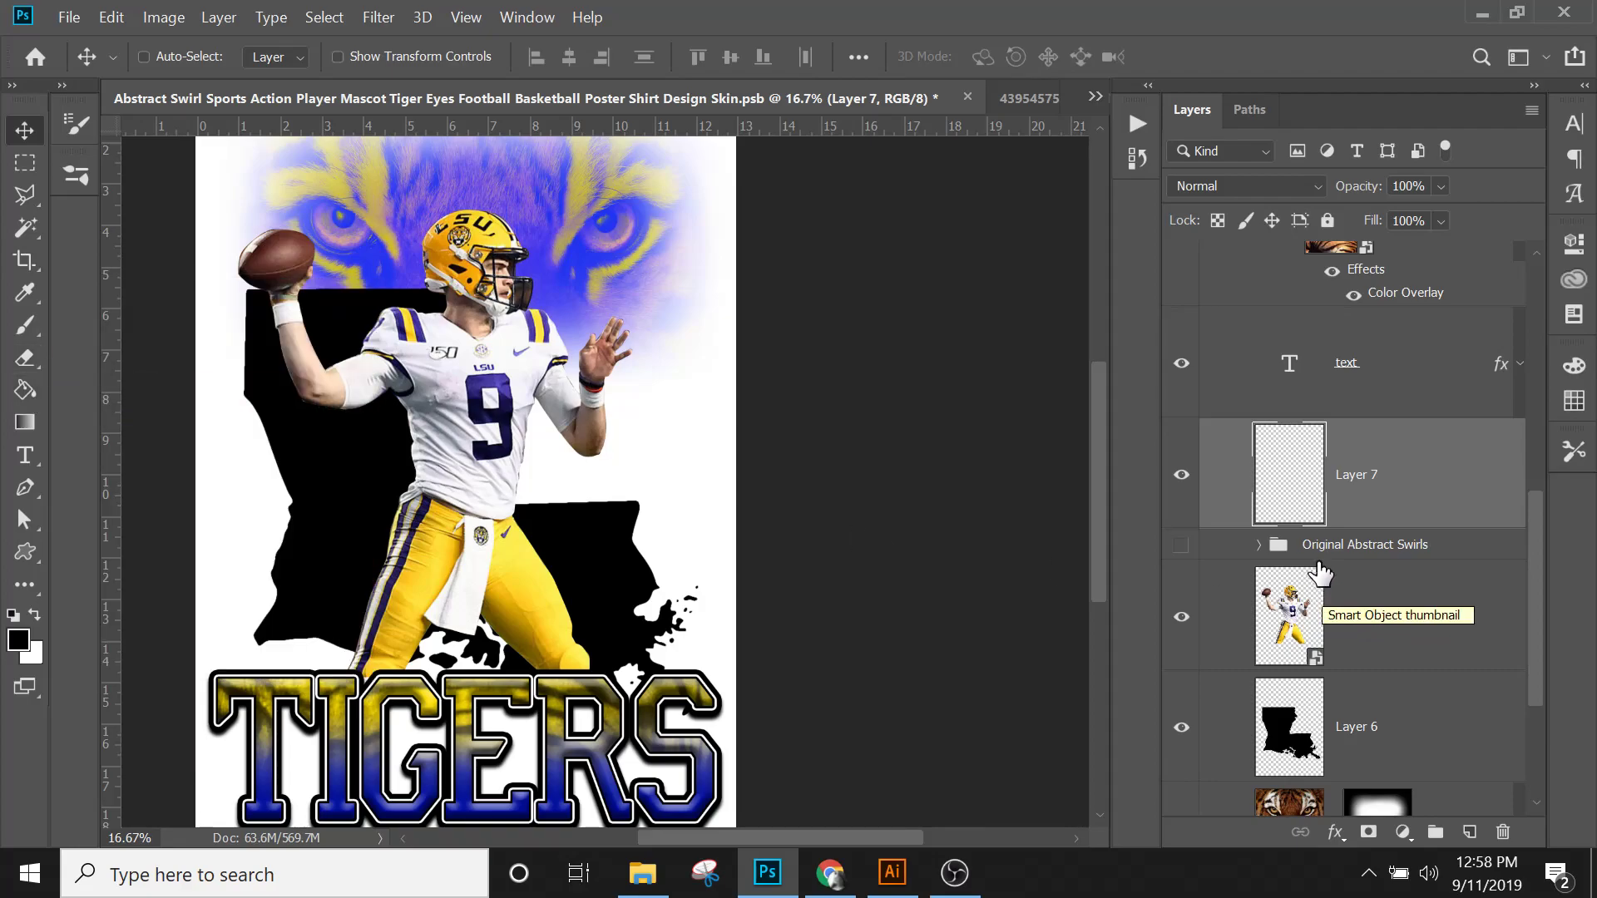
Step: Choose the Brush tool with a white foreground and give Layer 7 a blue Color Overlay in Normal mode at 100% opacity
left_click(23, 326)
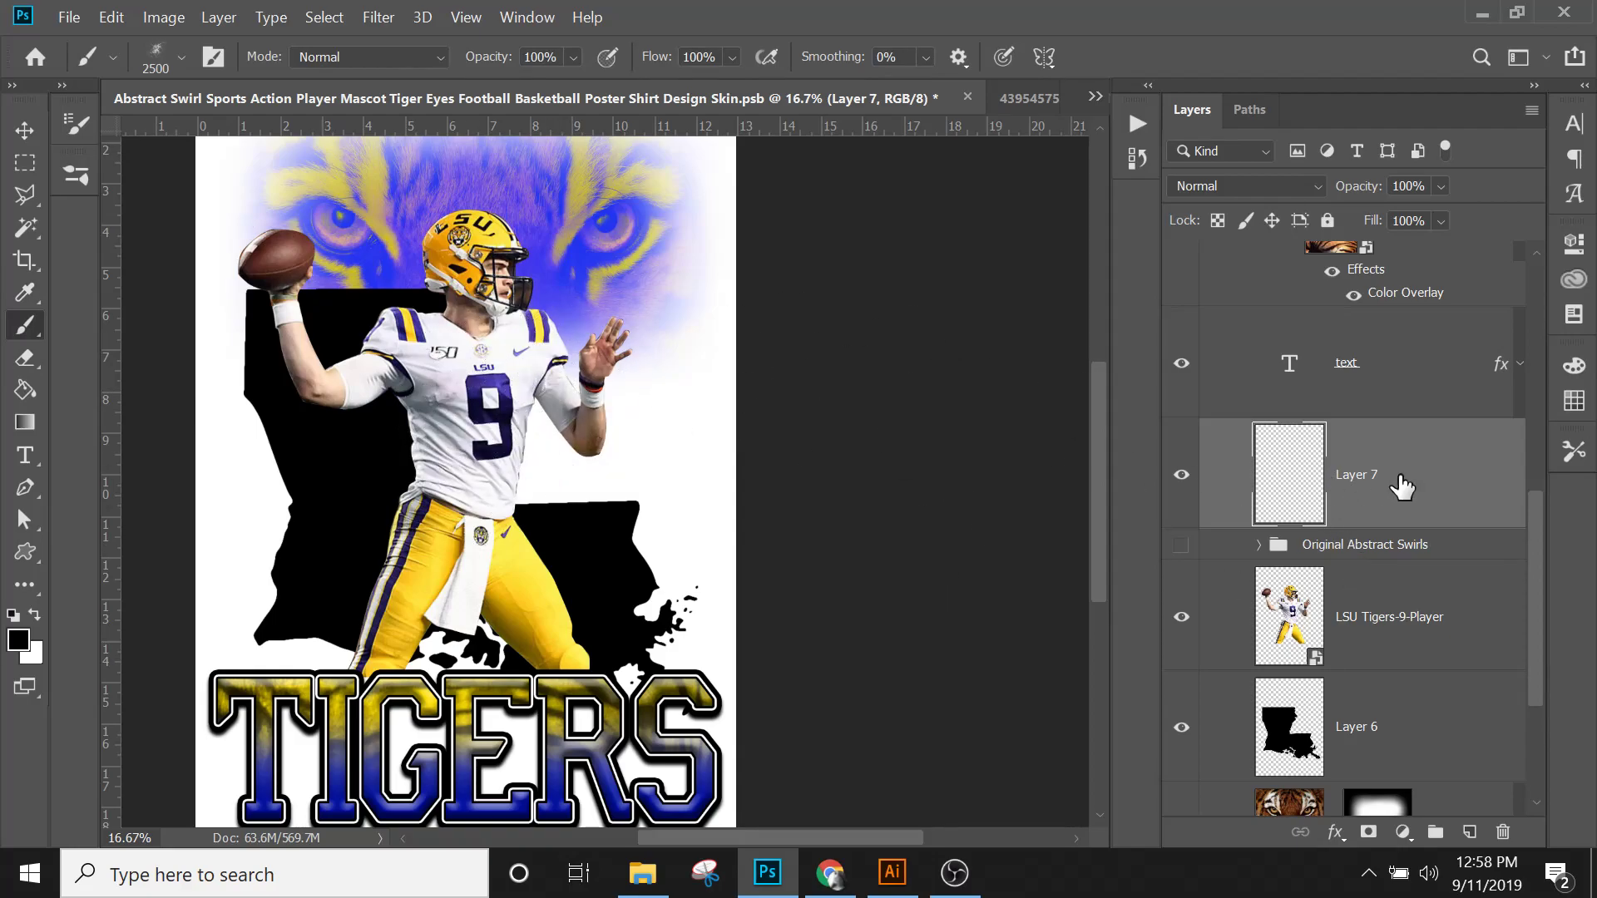
left_click(33, 617)
left_click(1337, 833)
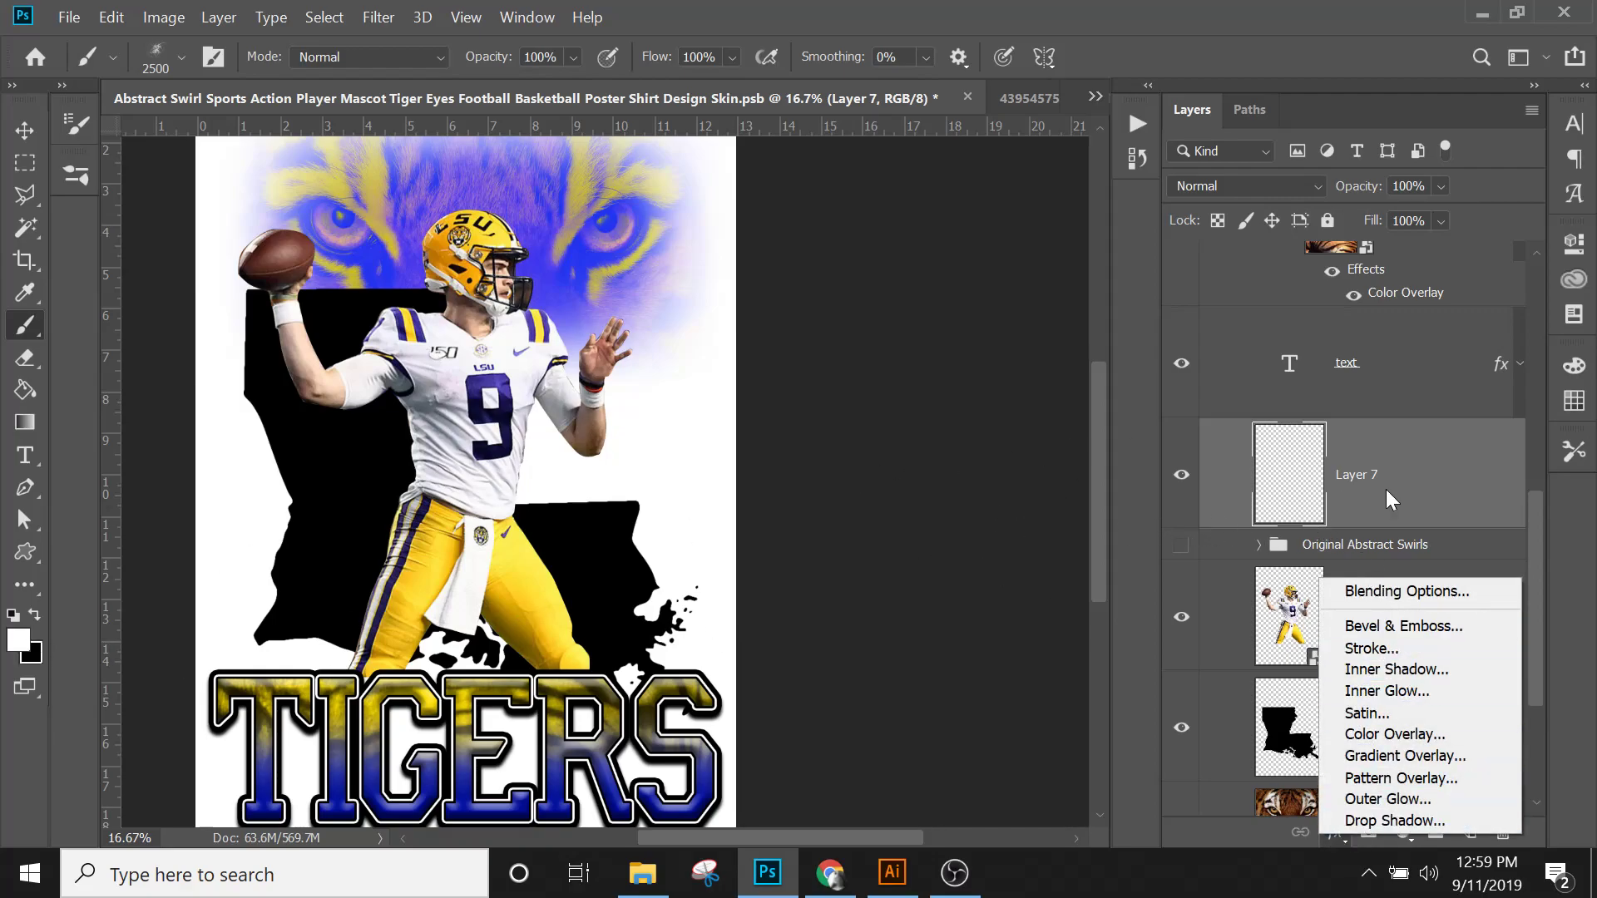
left_click(1318, 484)
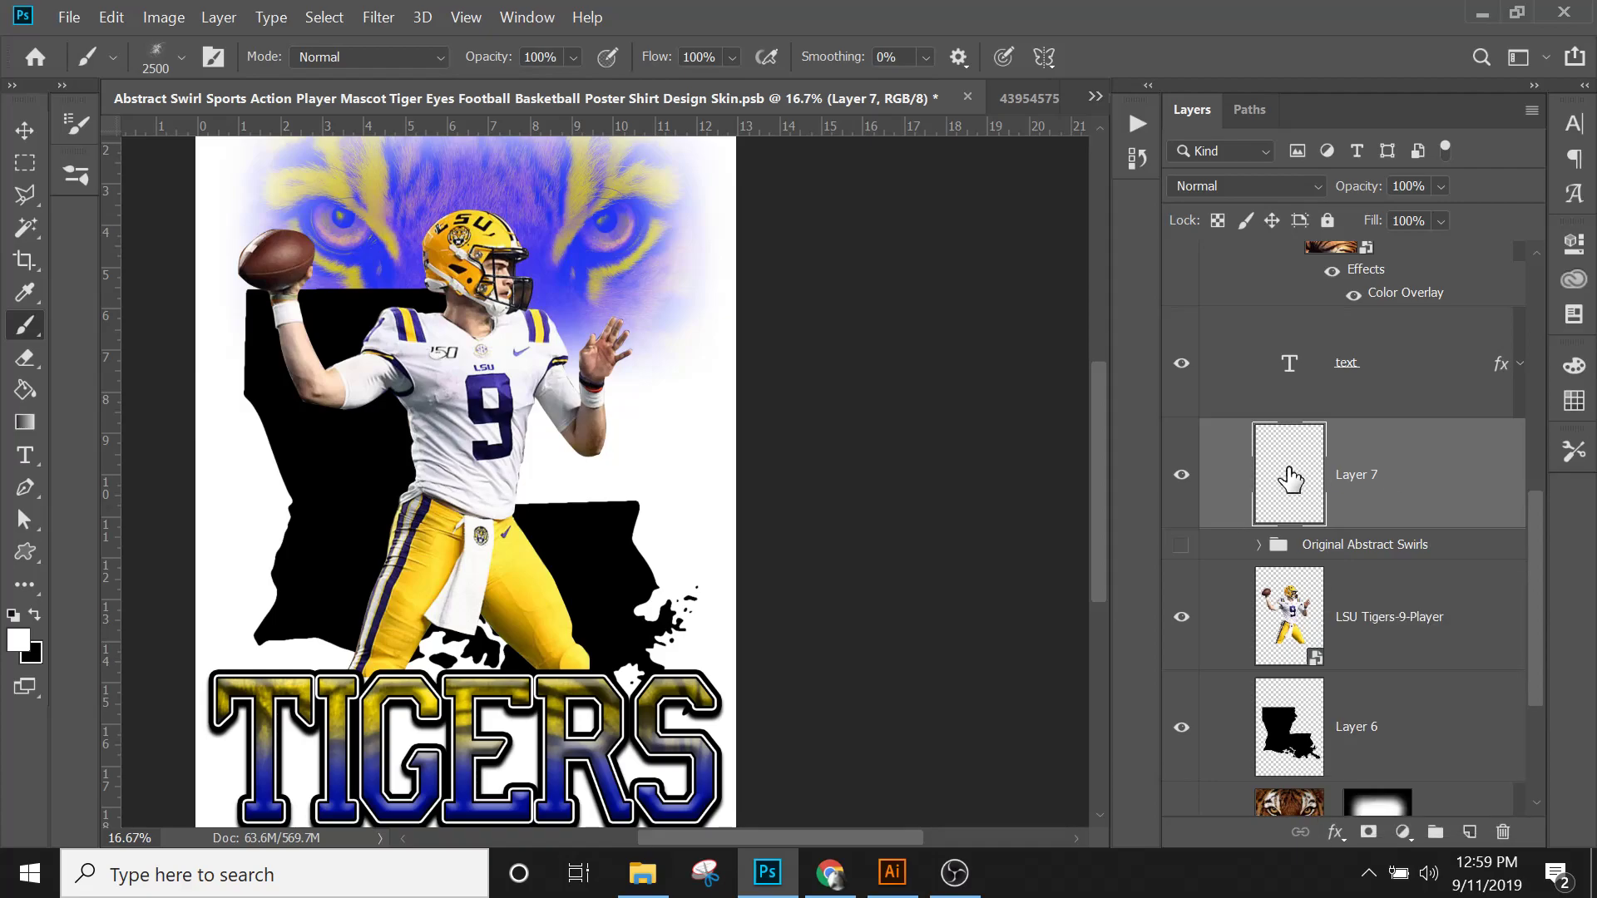
double_click(1290, 480)
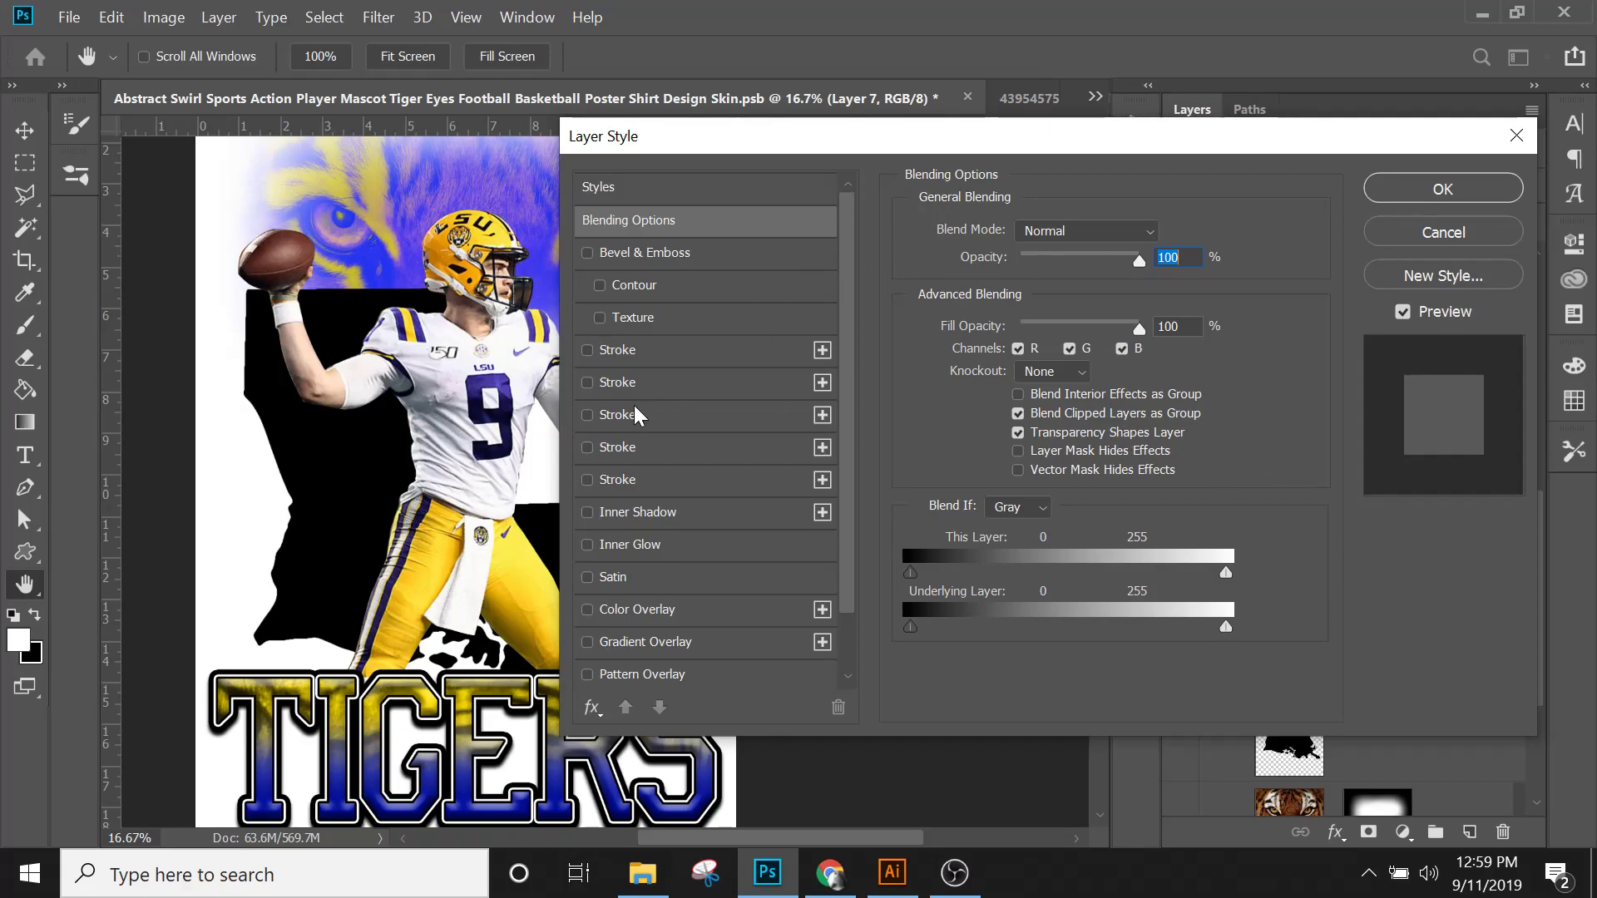
left_click(632, 608)
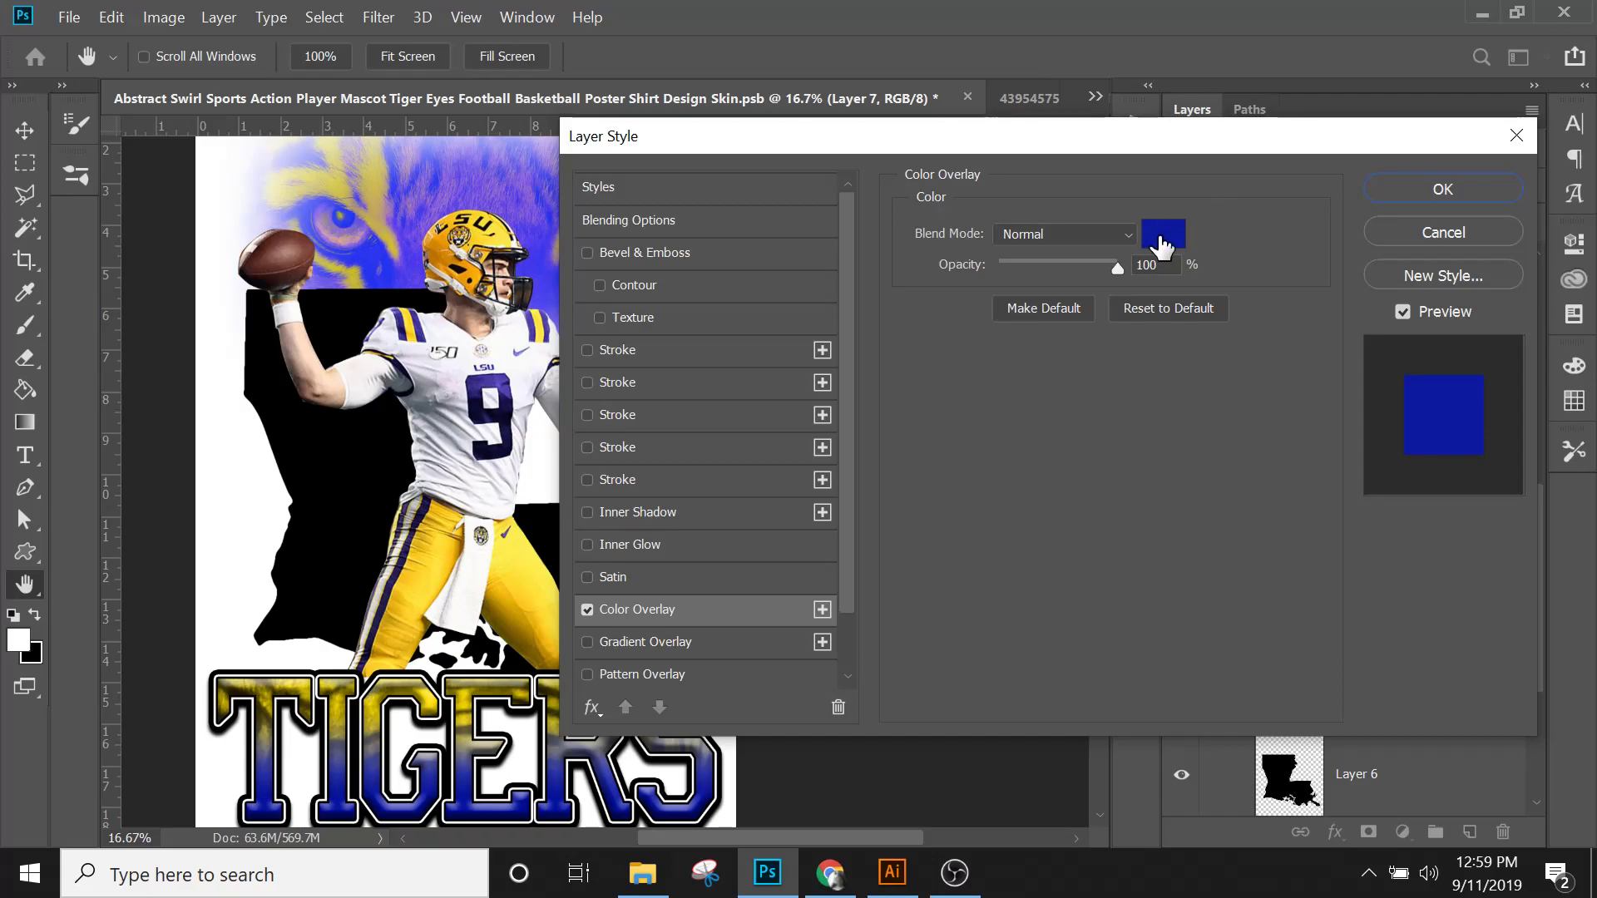
left_click(1444, 190)
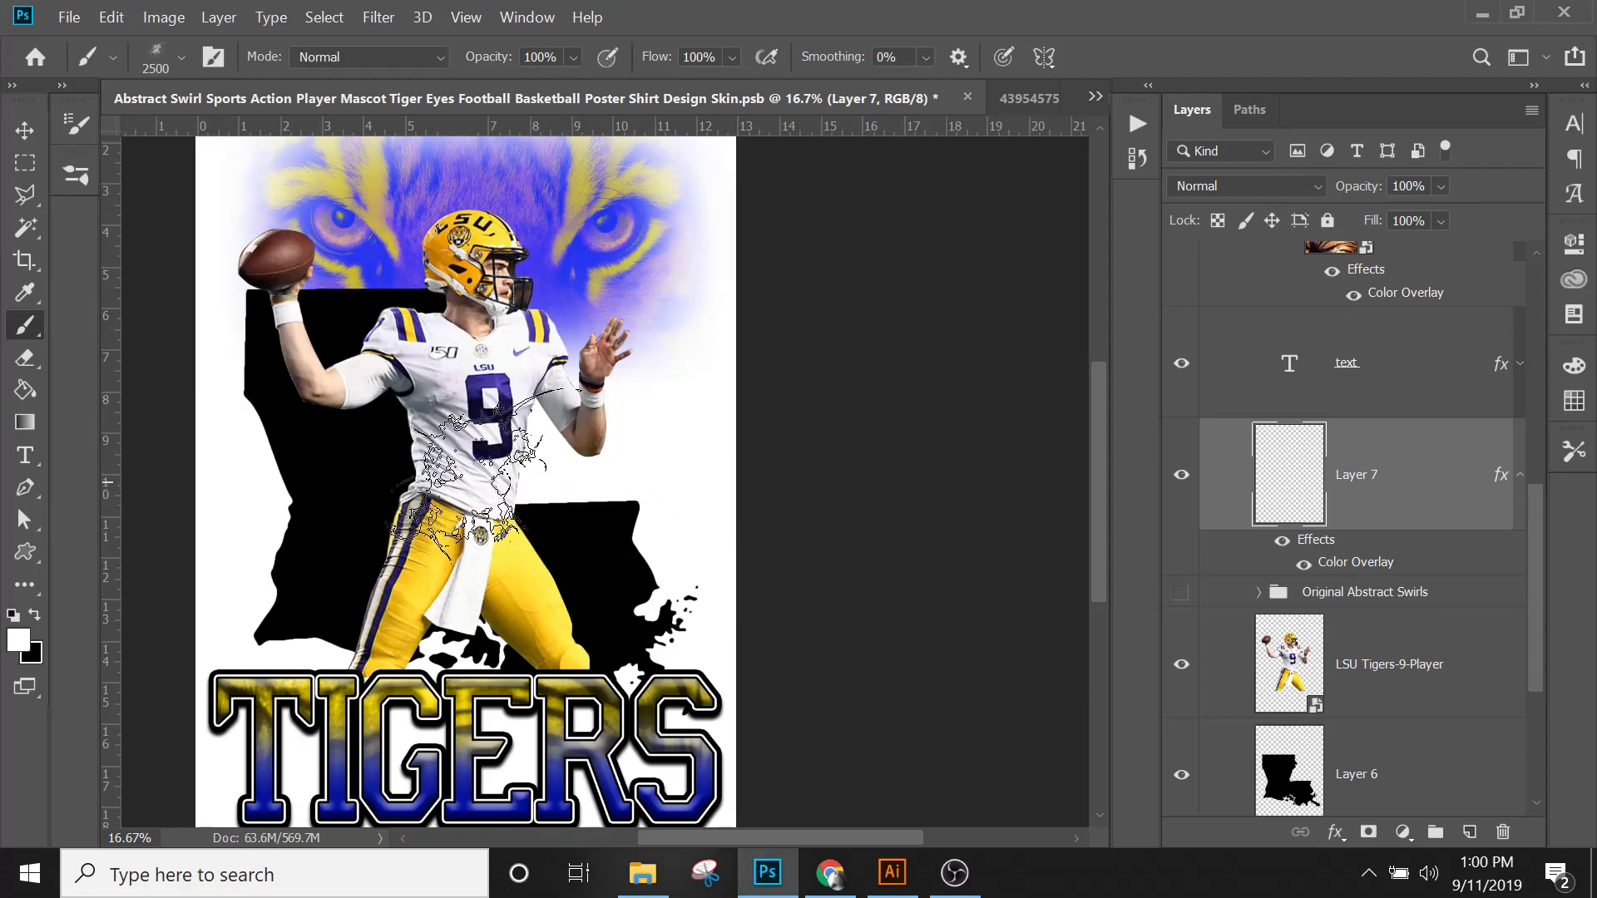
Step: Set the size of the current swirl brush to 3583 px
right_click(482, 466)
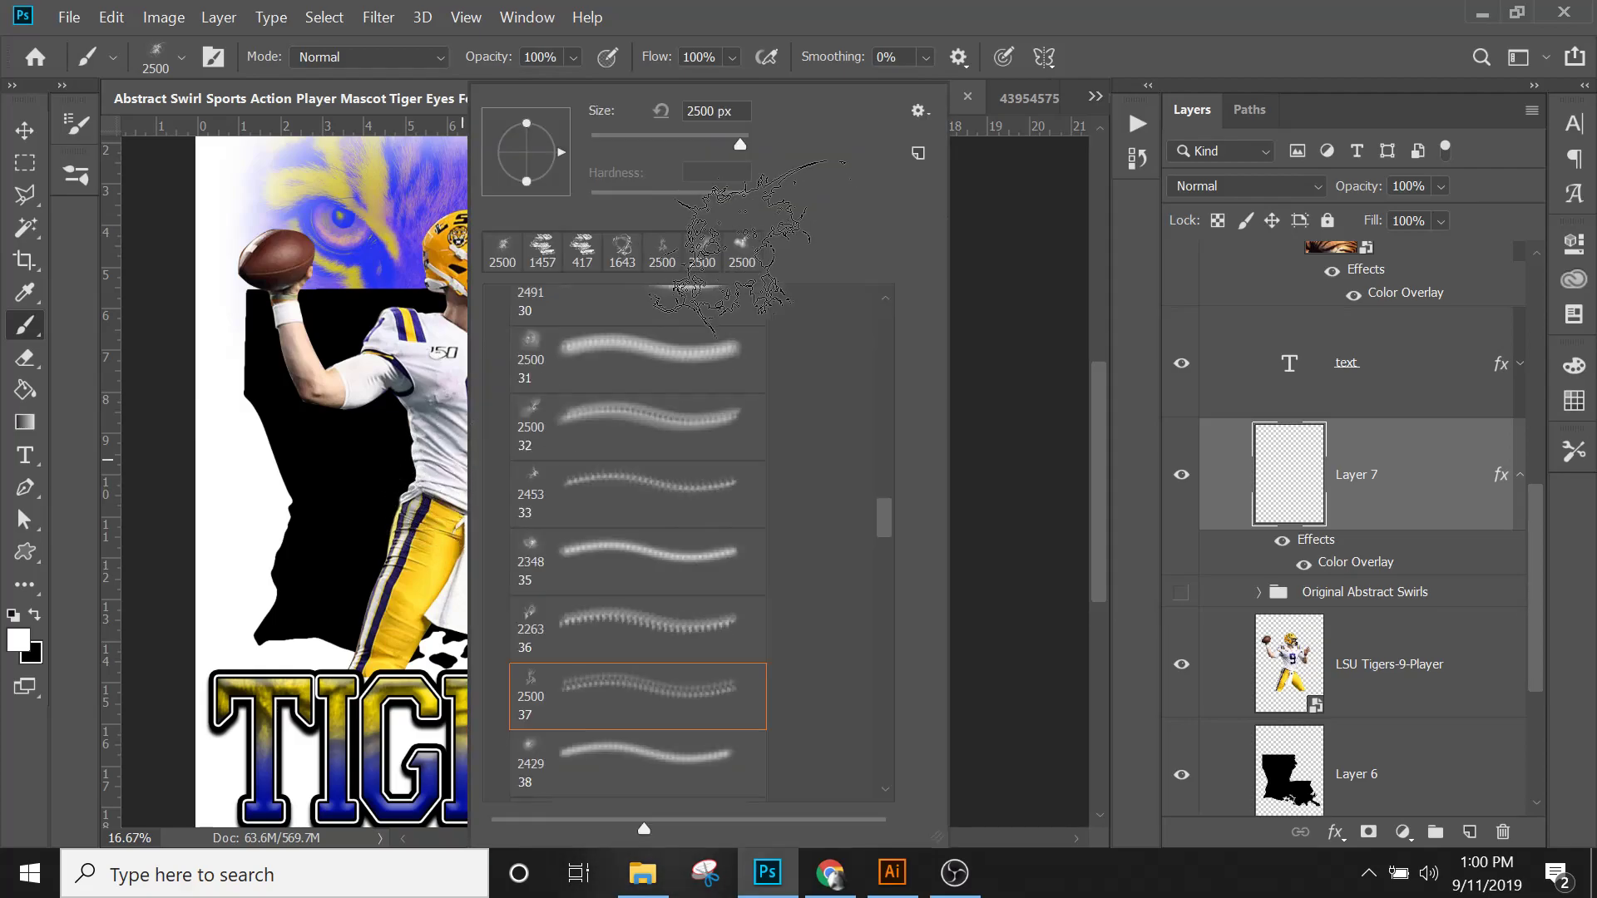
left_click(742, 146)
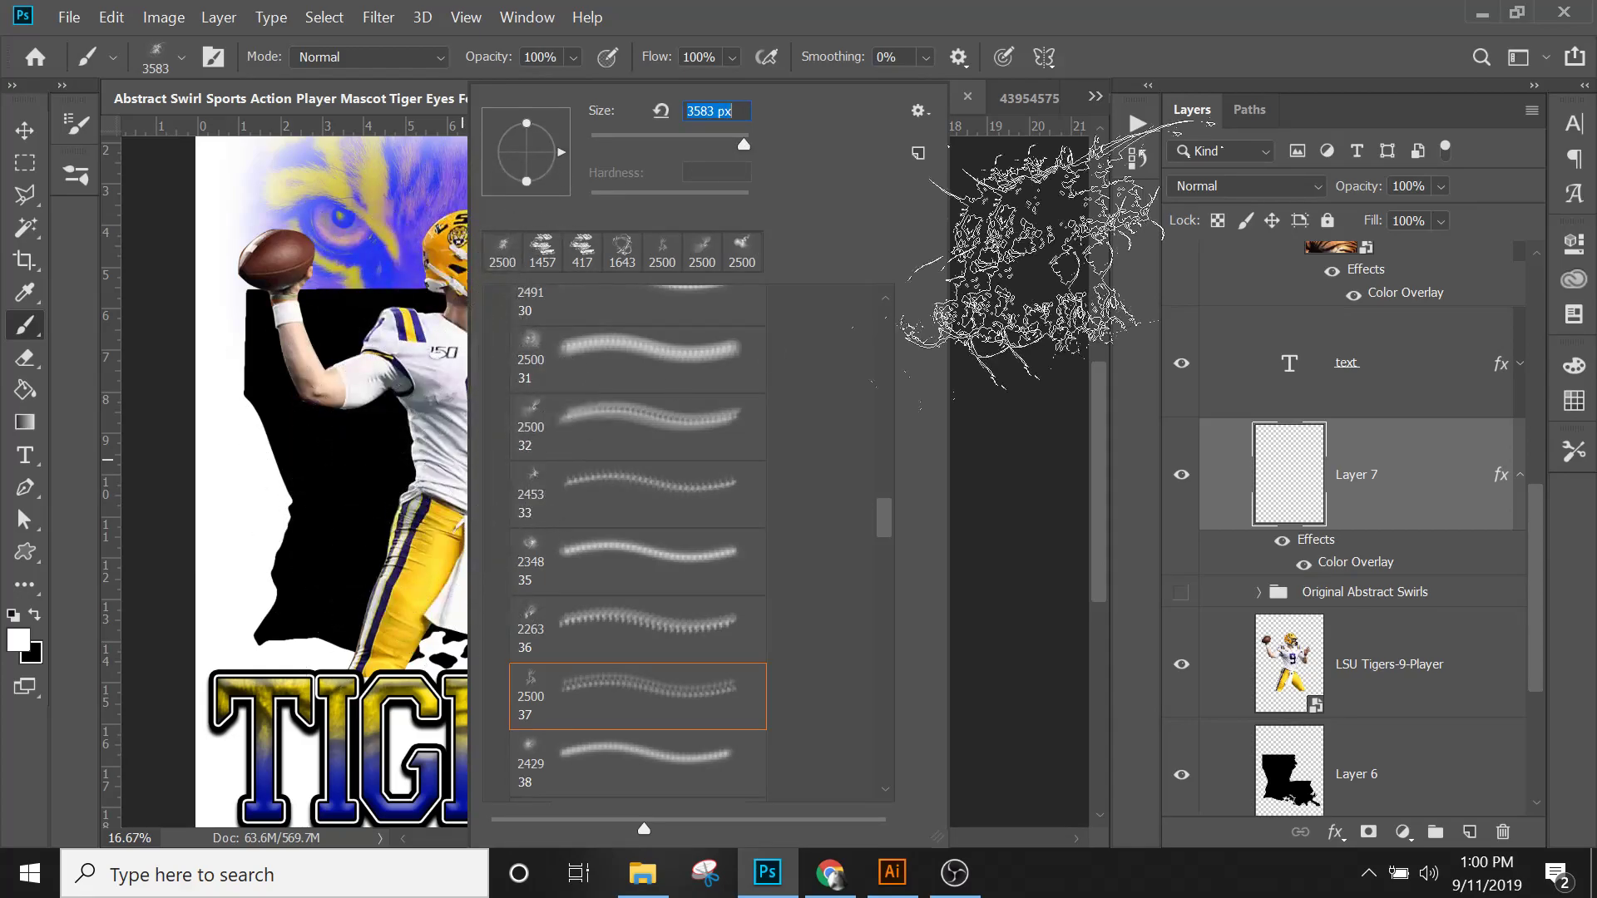
key("Return")
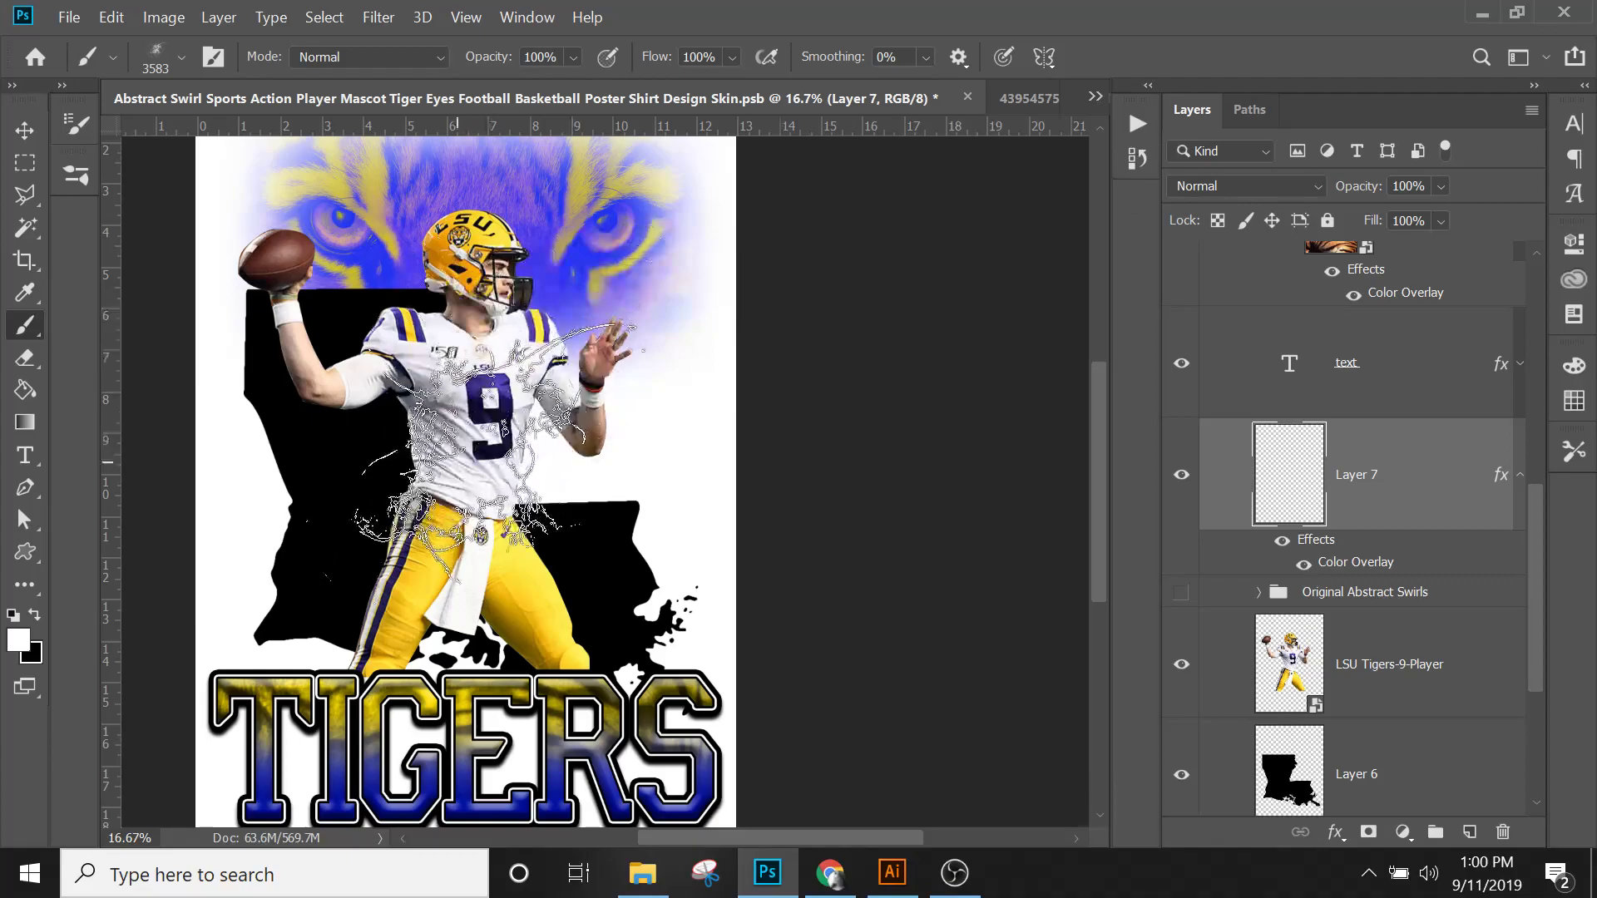
Step: Try a single swirl brush stamp over the player's torso on Layer 7 and undo it
left_click(499, 466)
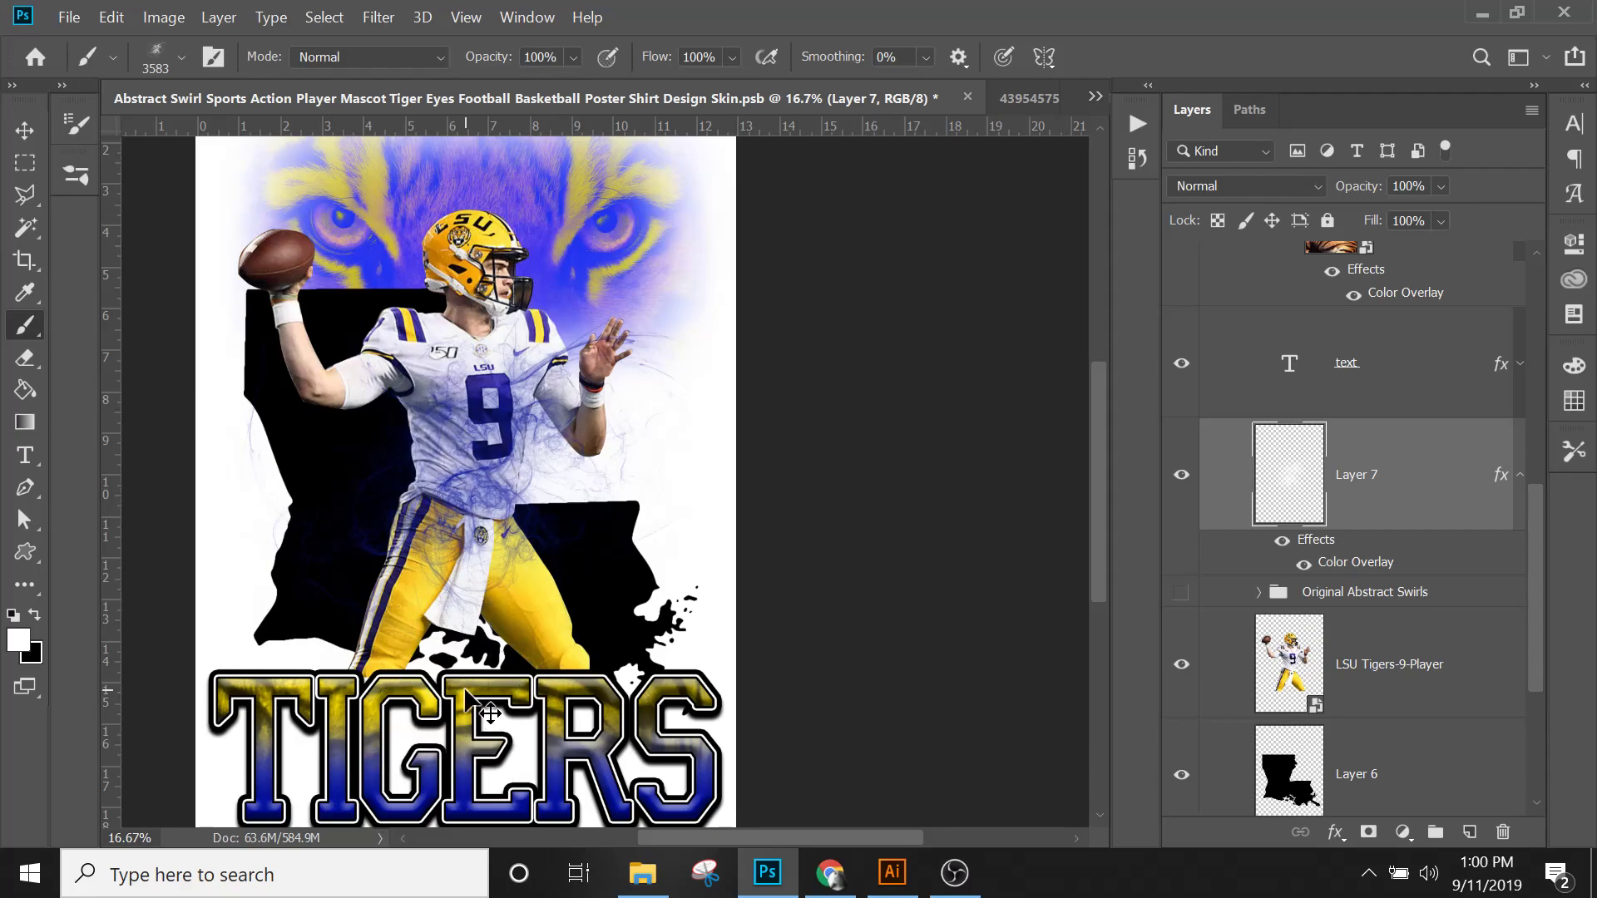
key("ctrl+z")
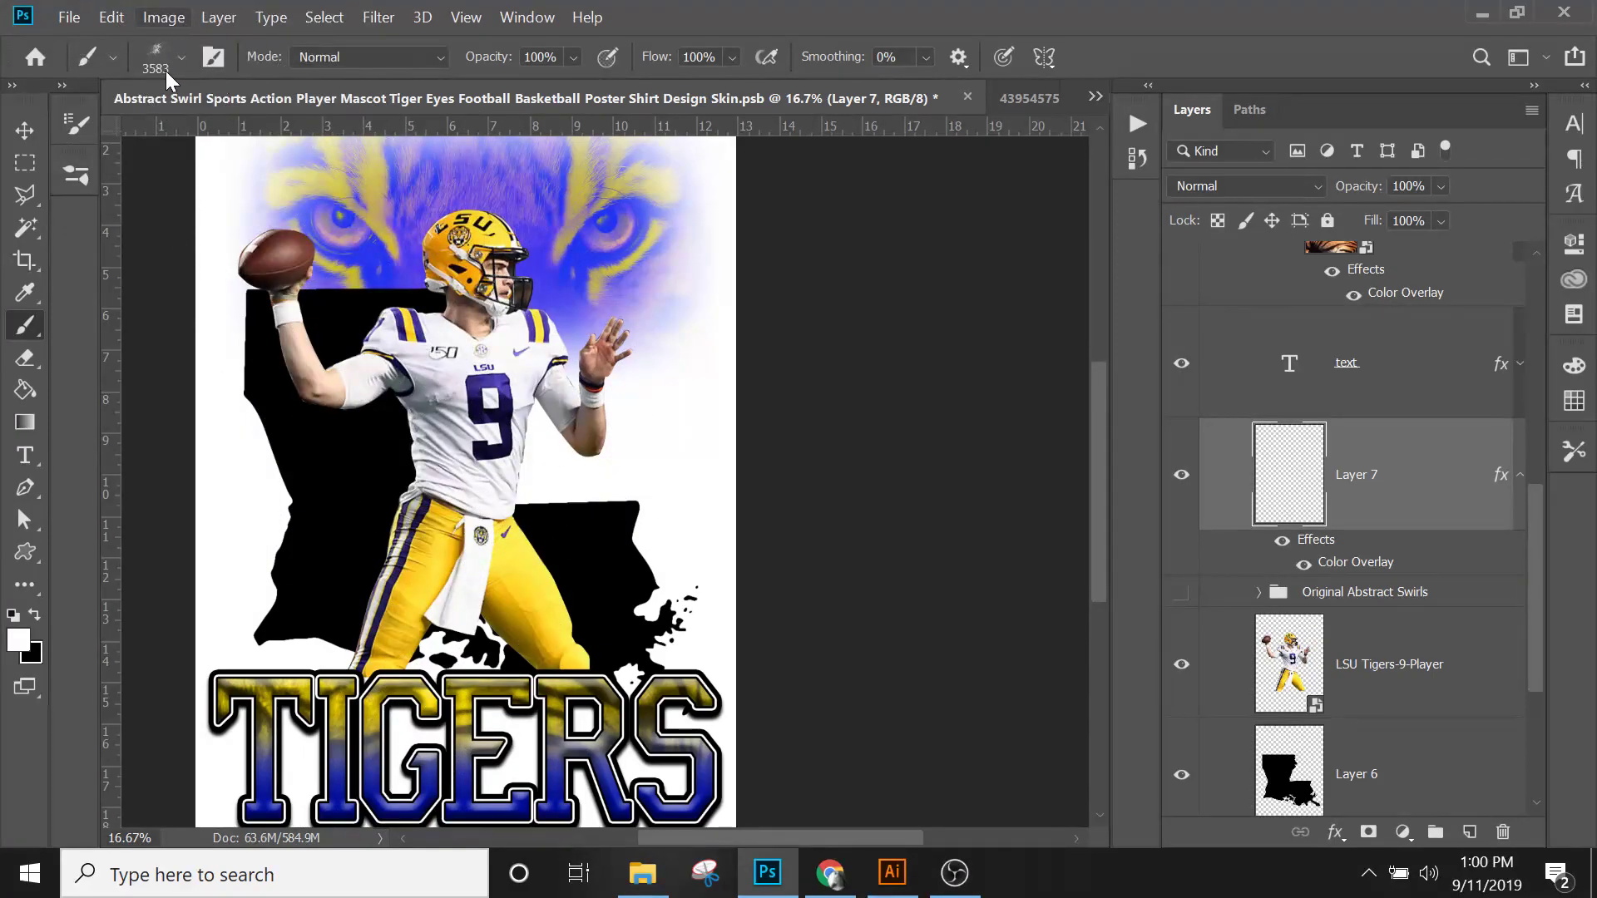
Step: Choose swirl brush 31 at 2500 px and stamp it over the right side of the player on Layer 7
left_click(178, 60)
scroll(251, 545, "up", 3)
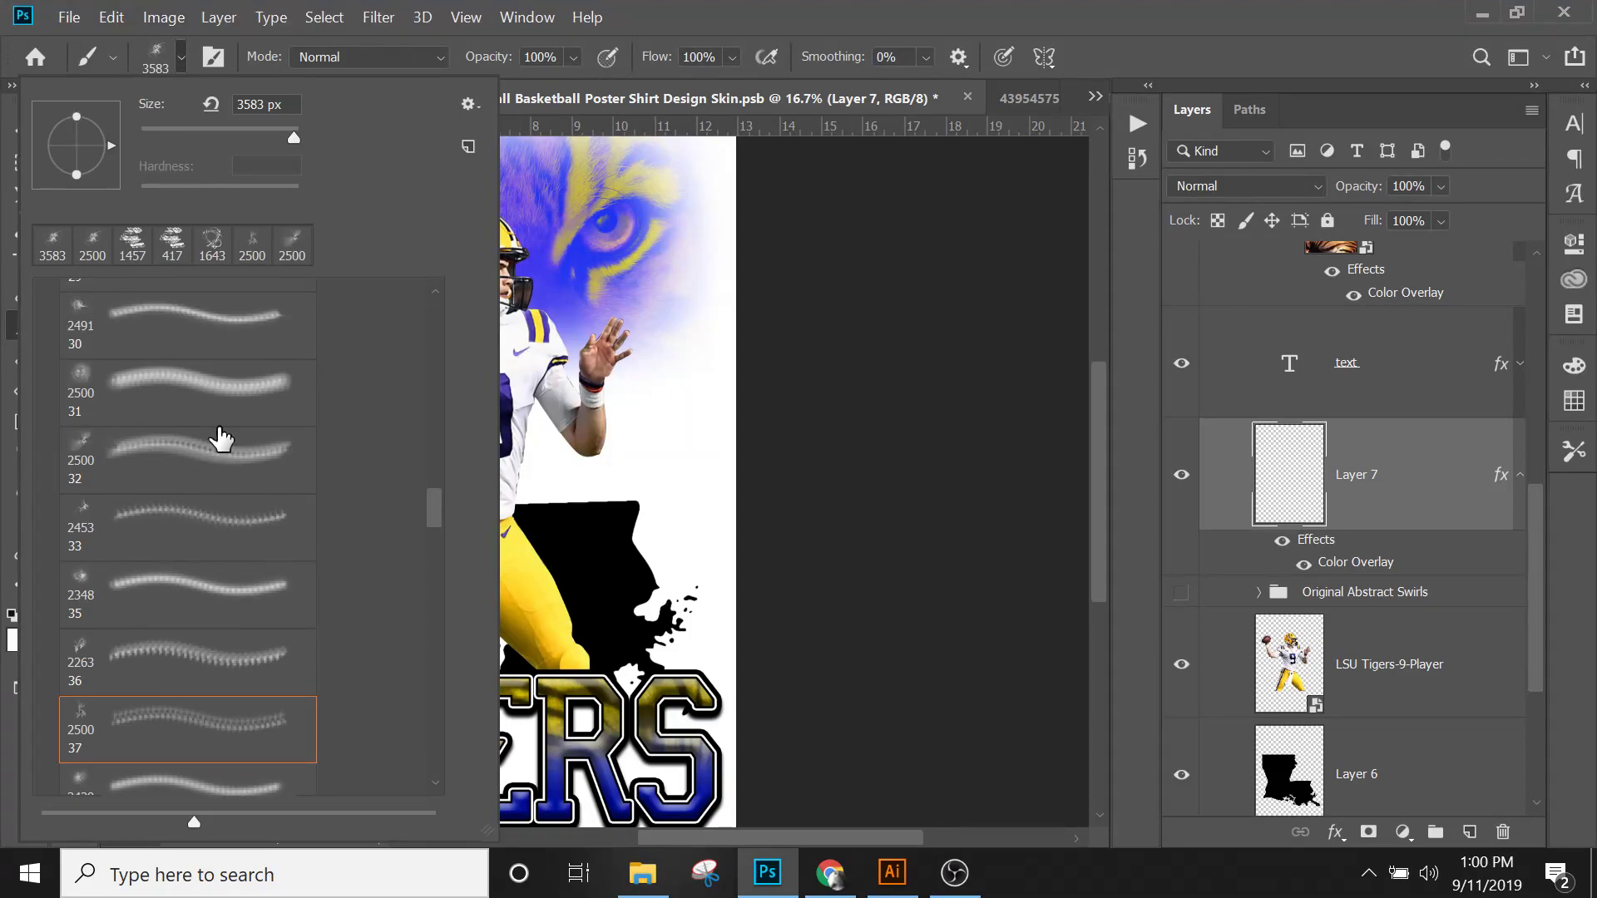
left_click(178, 374)
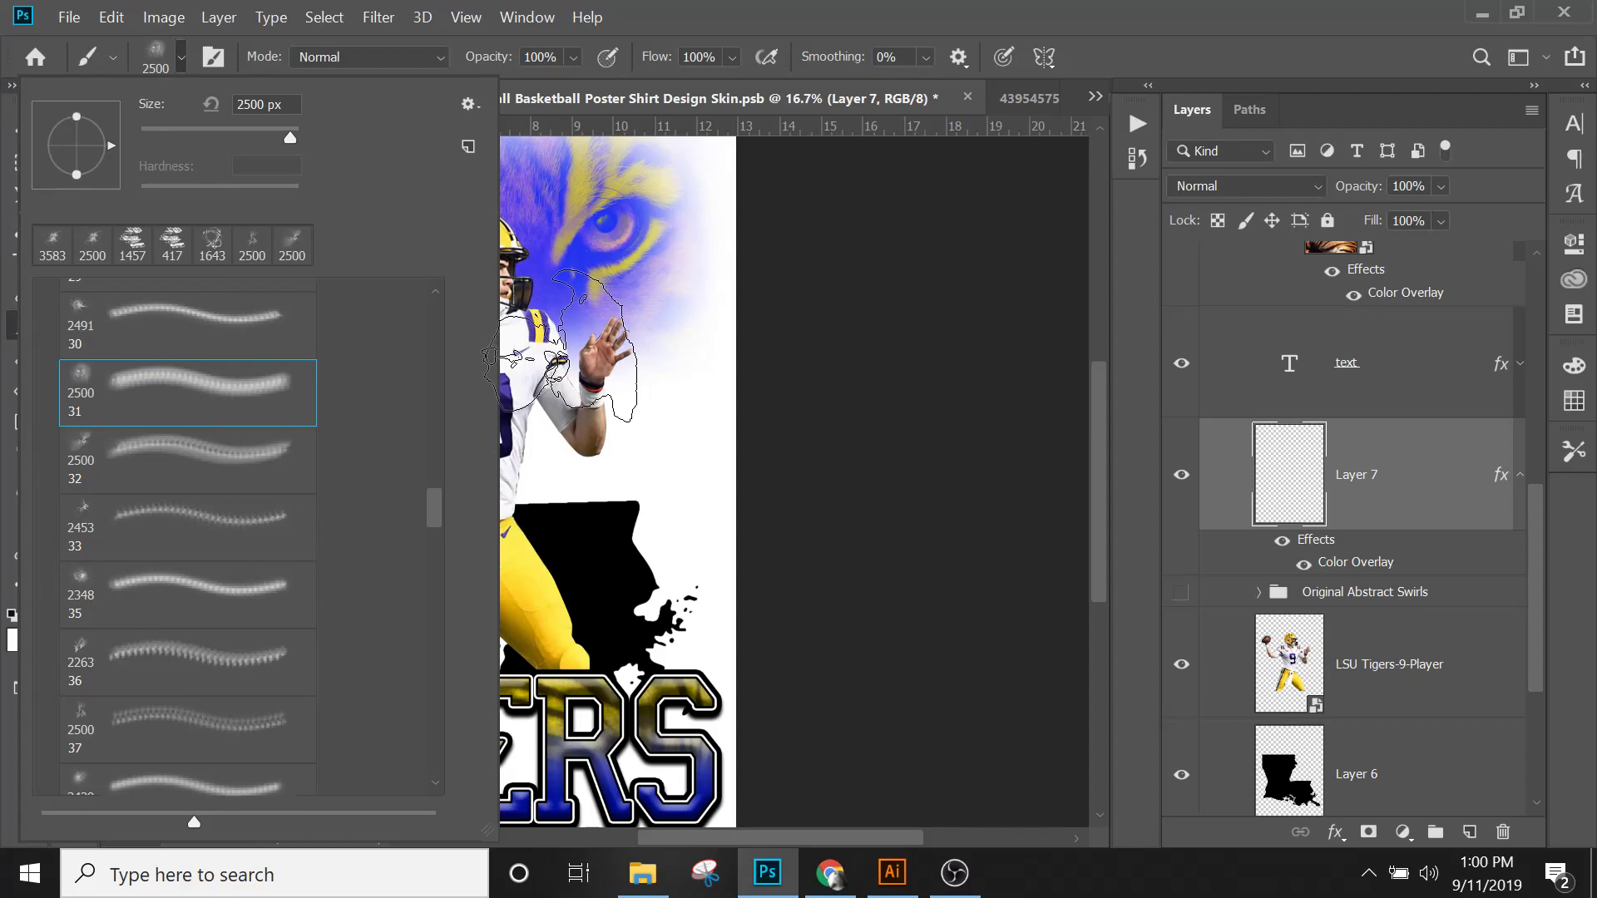
left_click(559, 359)
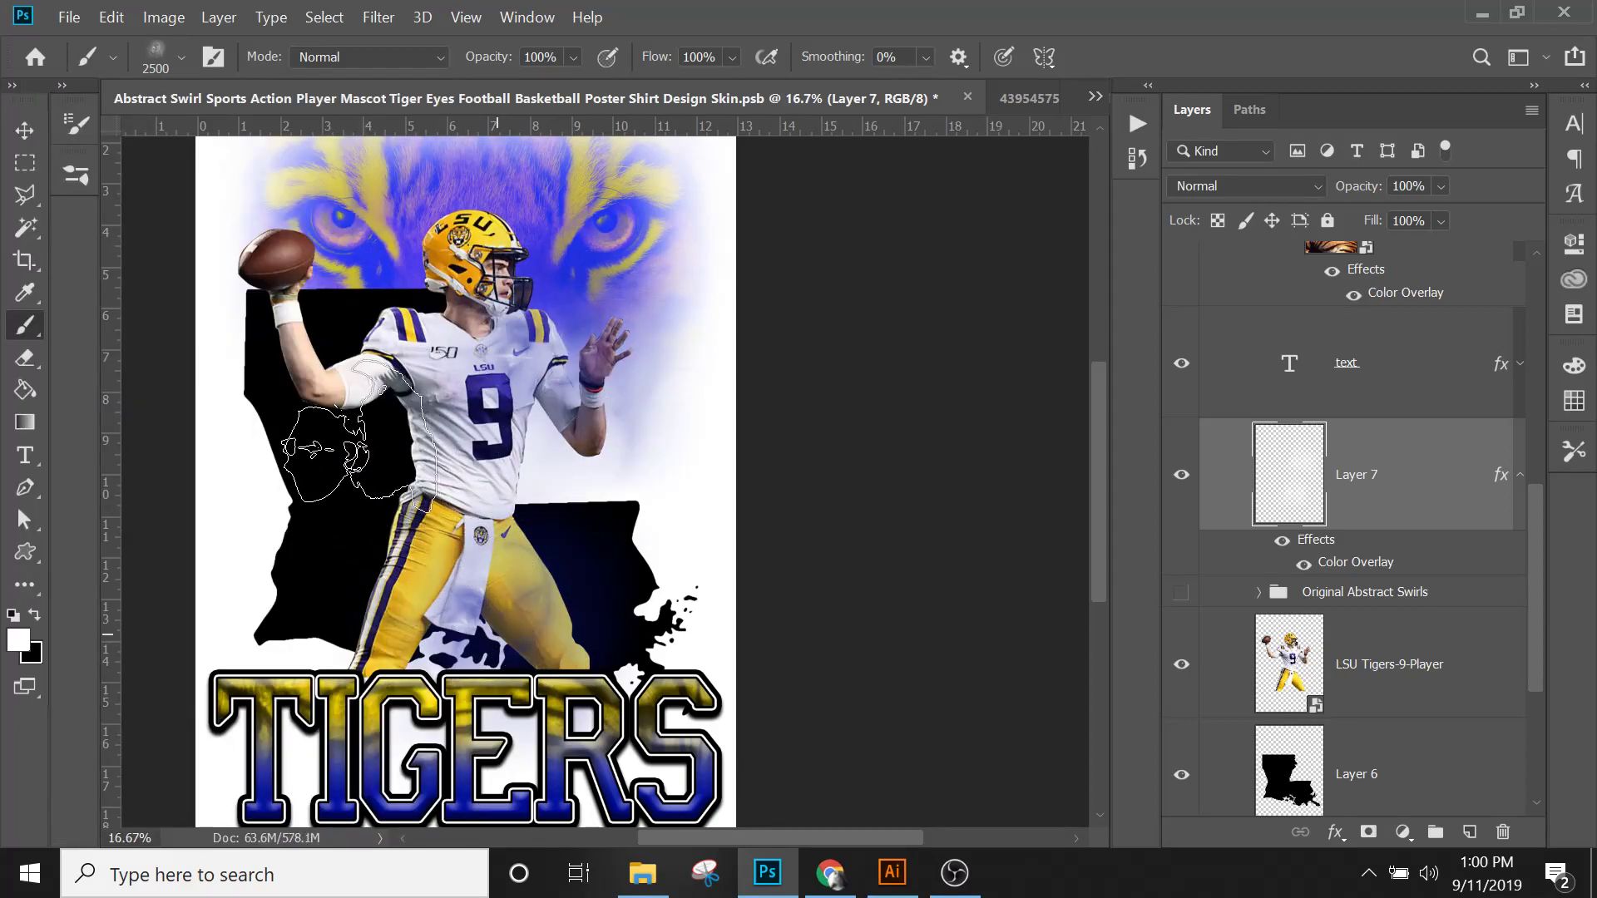
Step: Try several swirl stamp placements left of the player's torso over the black state shape, undoing between attempts
left_click(357, 435)
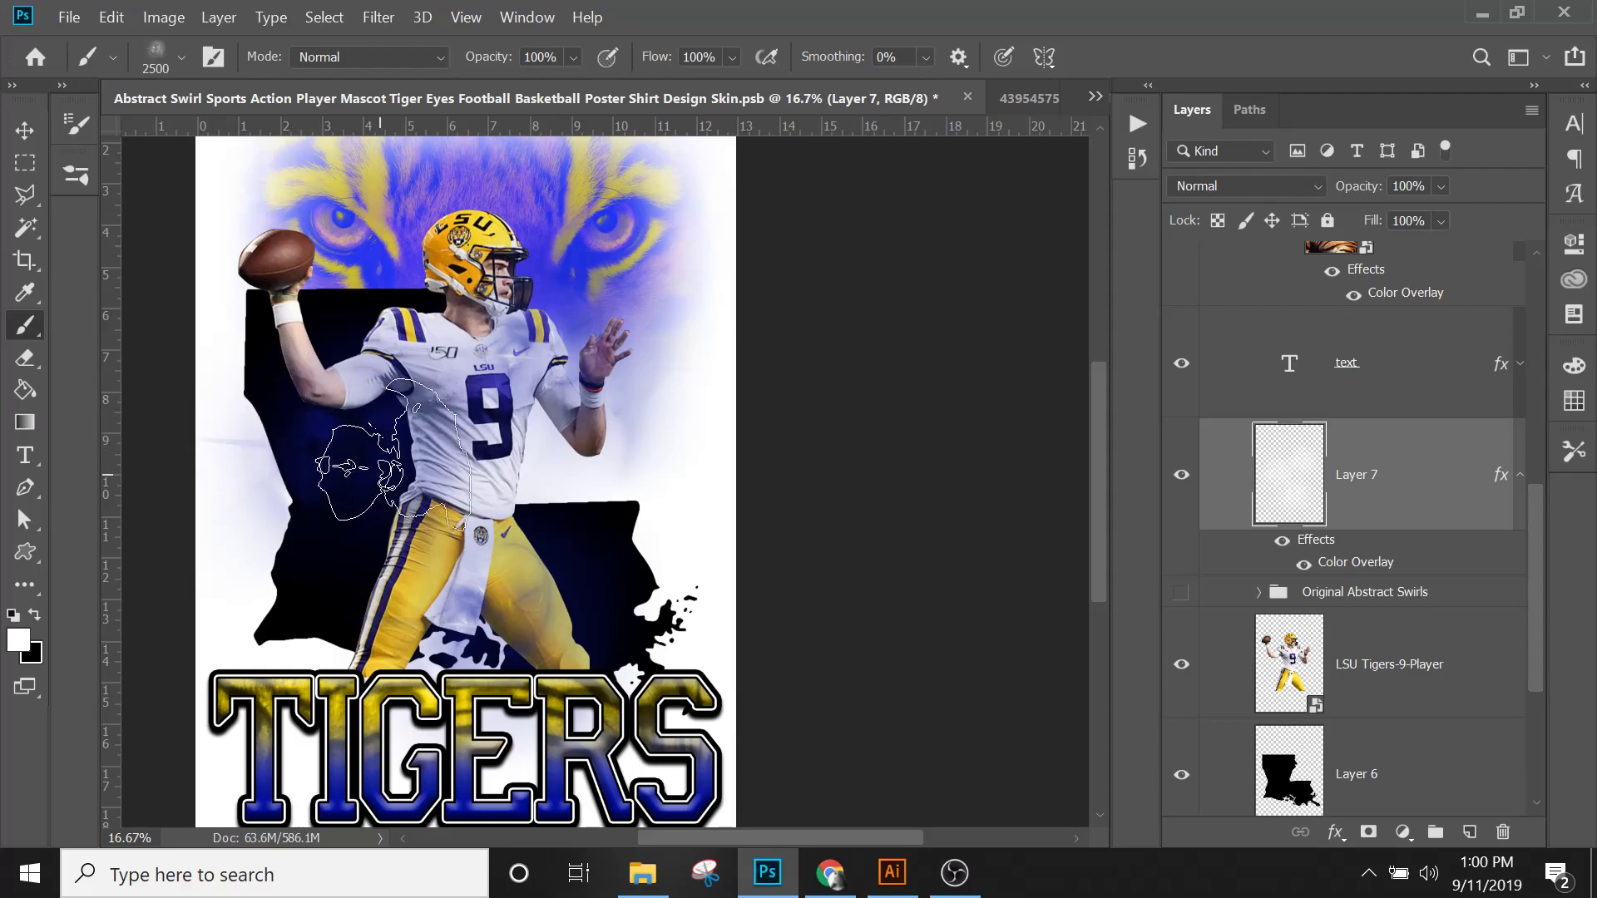
key("ctrl+z")
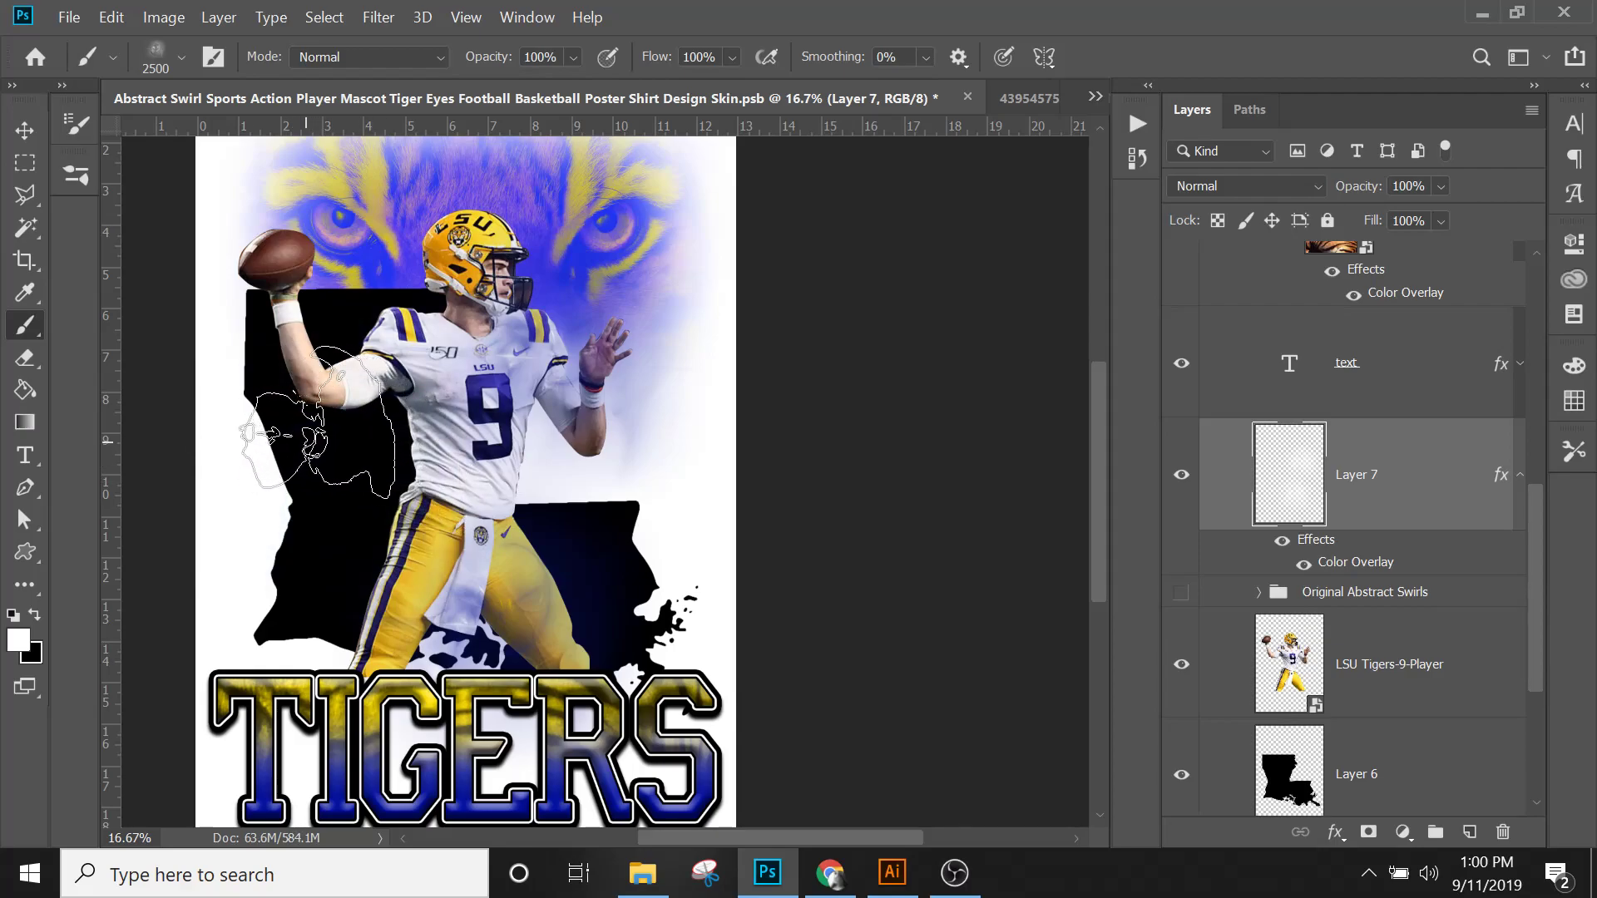
key("ctrl+shift+z")
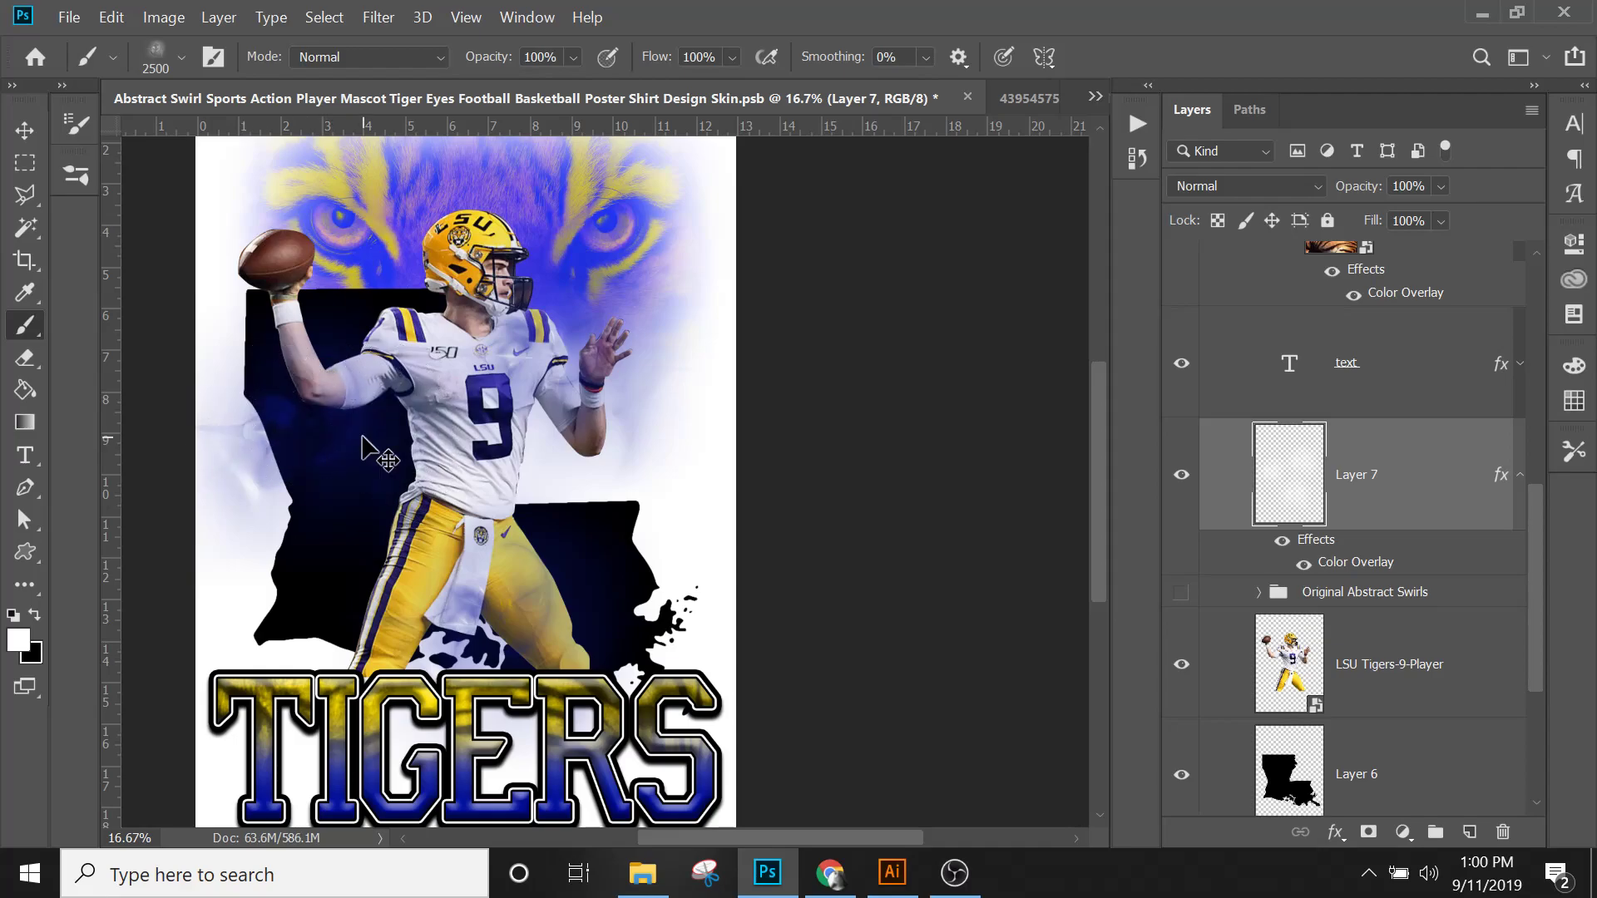
key("ctrl+z")
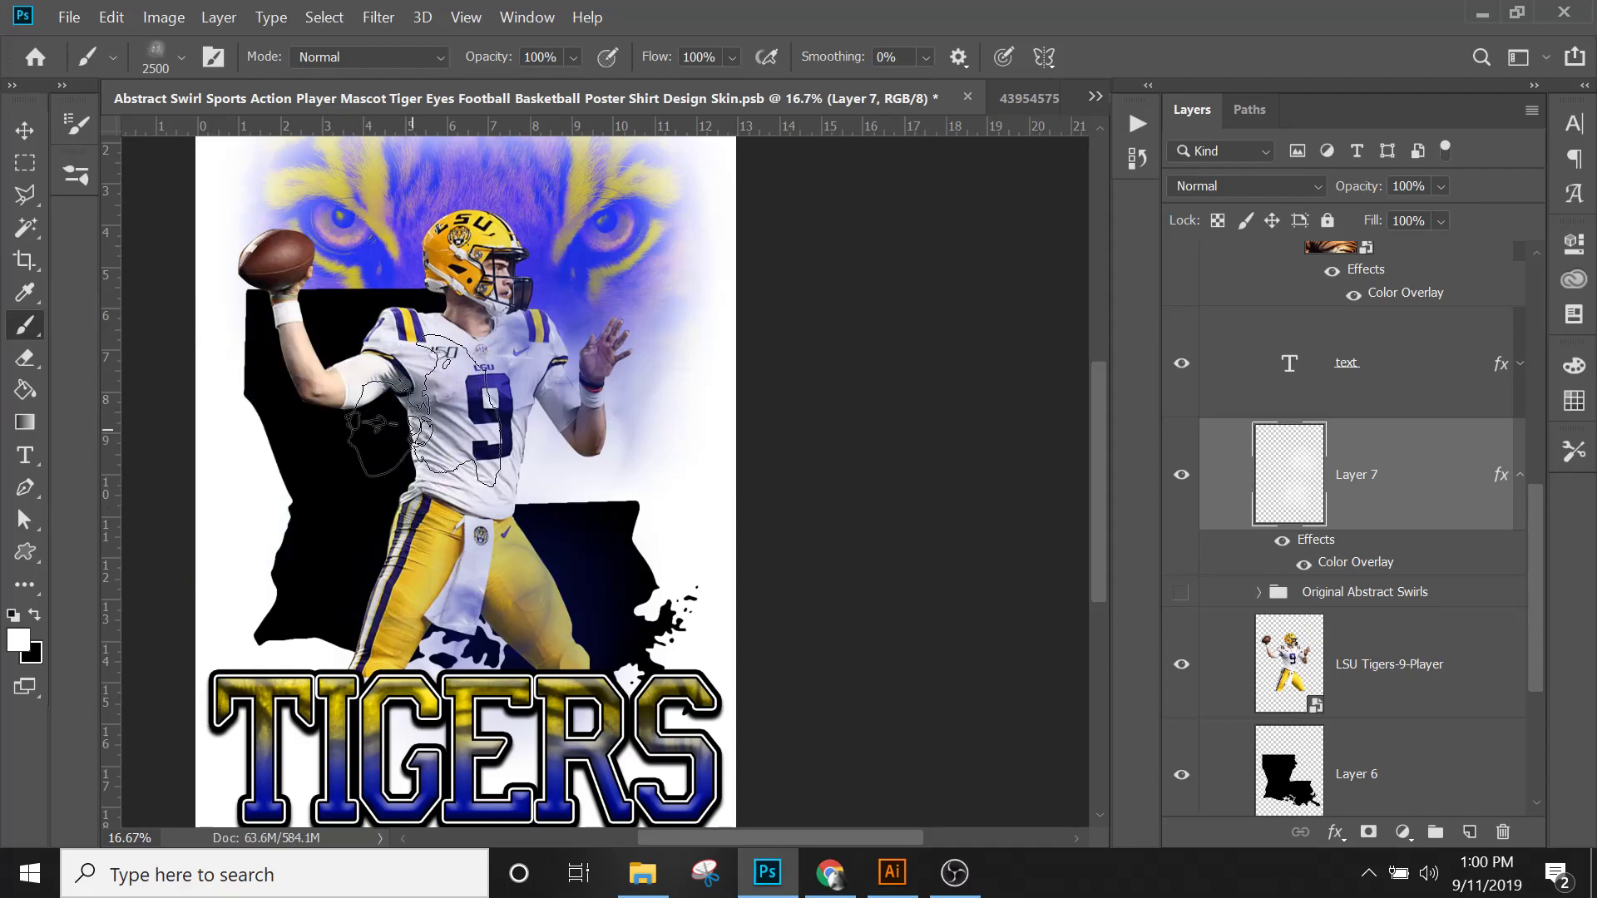
key("ctrl+shift+z")
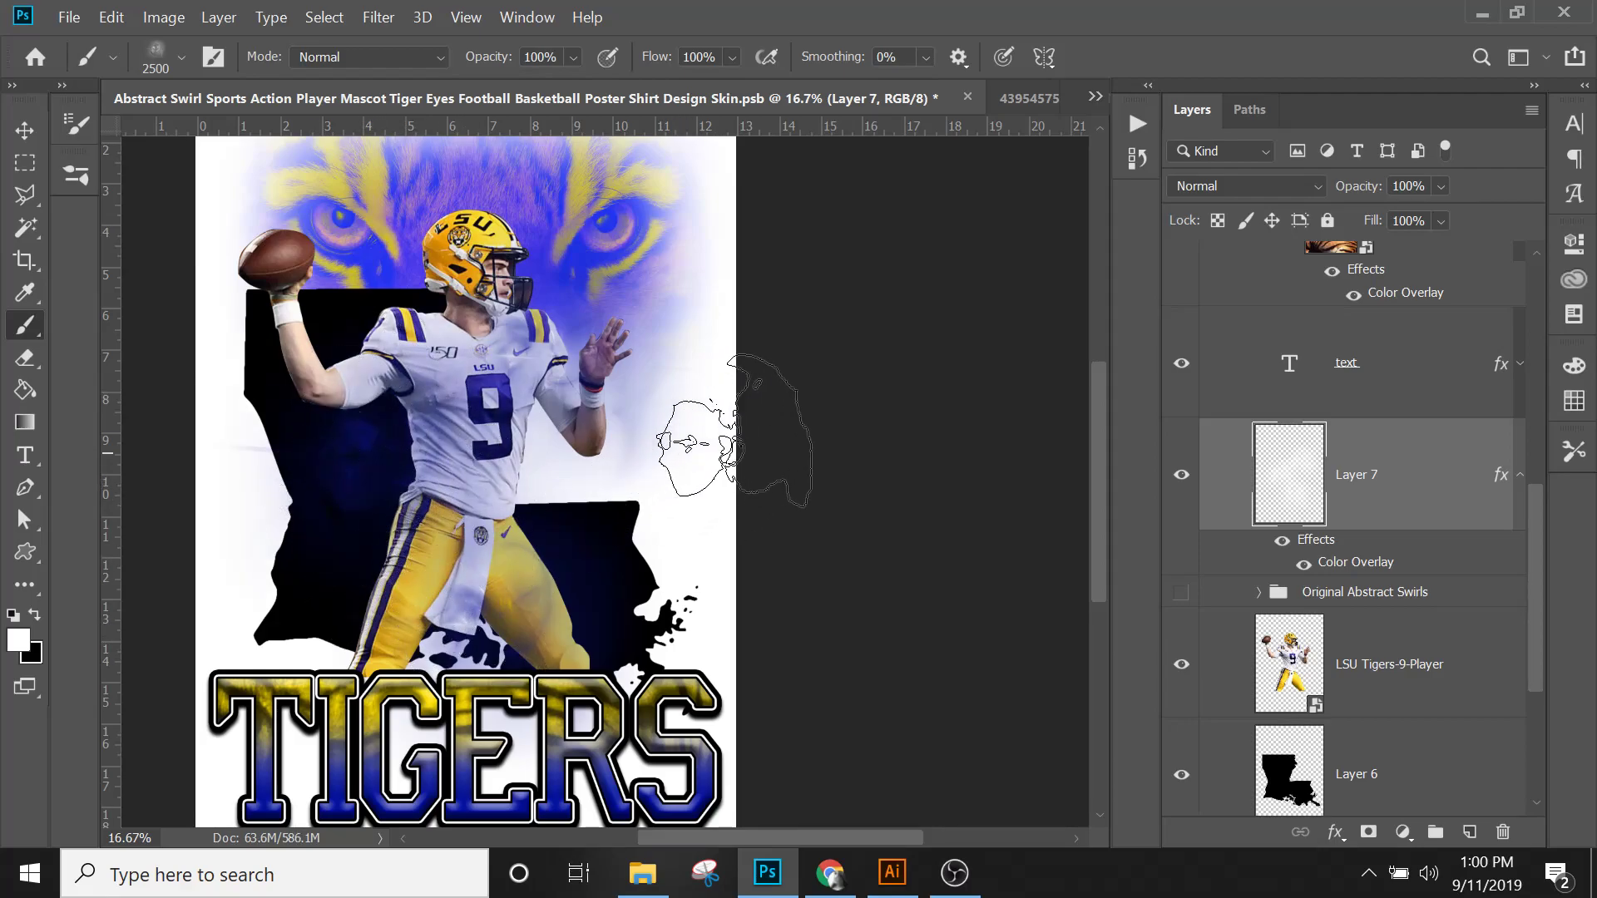
Step: Try fading Layer 6, the black state shape, to 4% opacity, restore it to 100%, and hide the layer
scroll(1361, 642, "down", 2)
left_click(1386, 685)
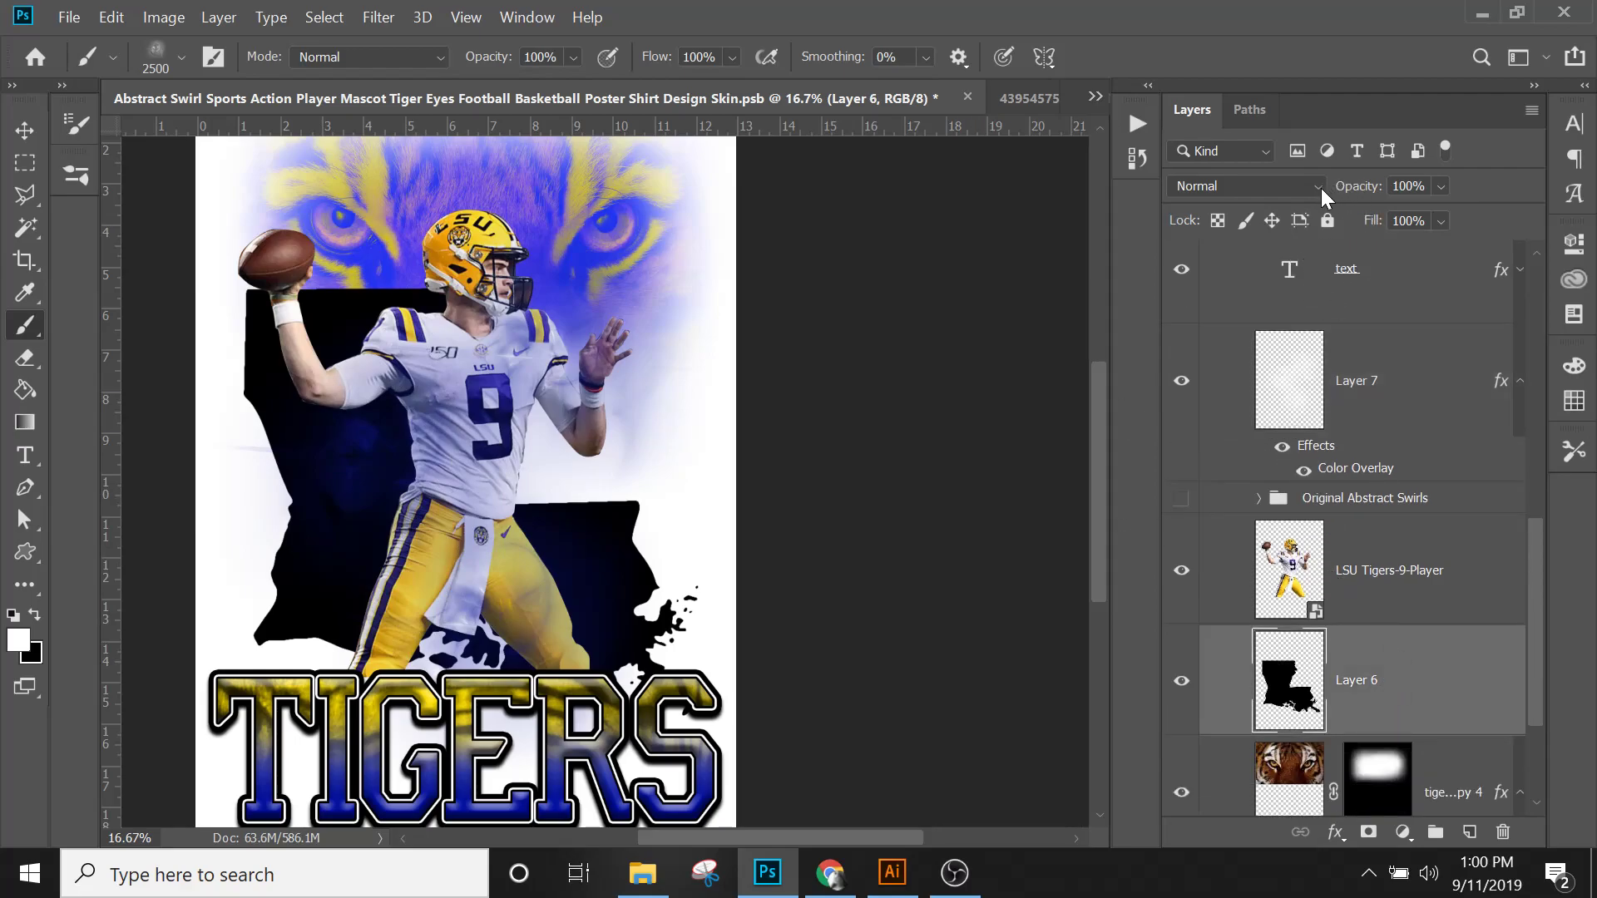
scroll(1408, 634, "up", 2)
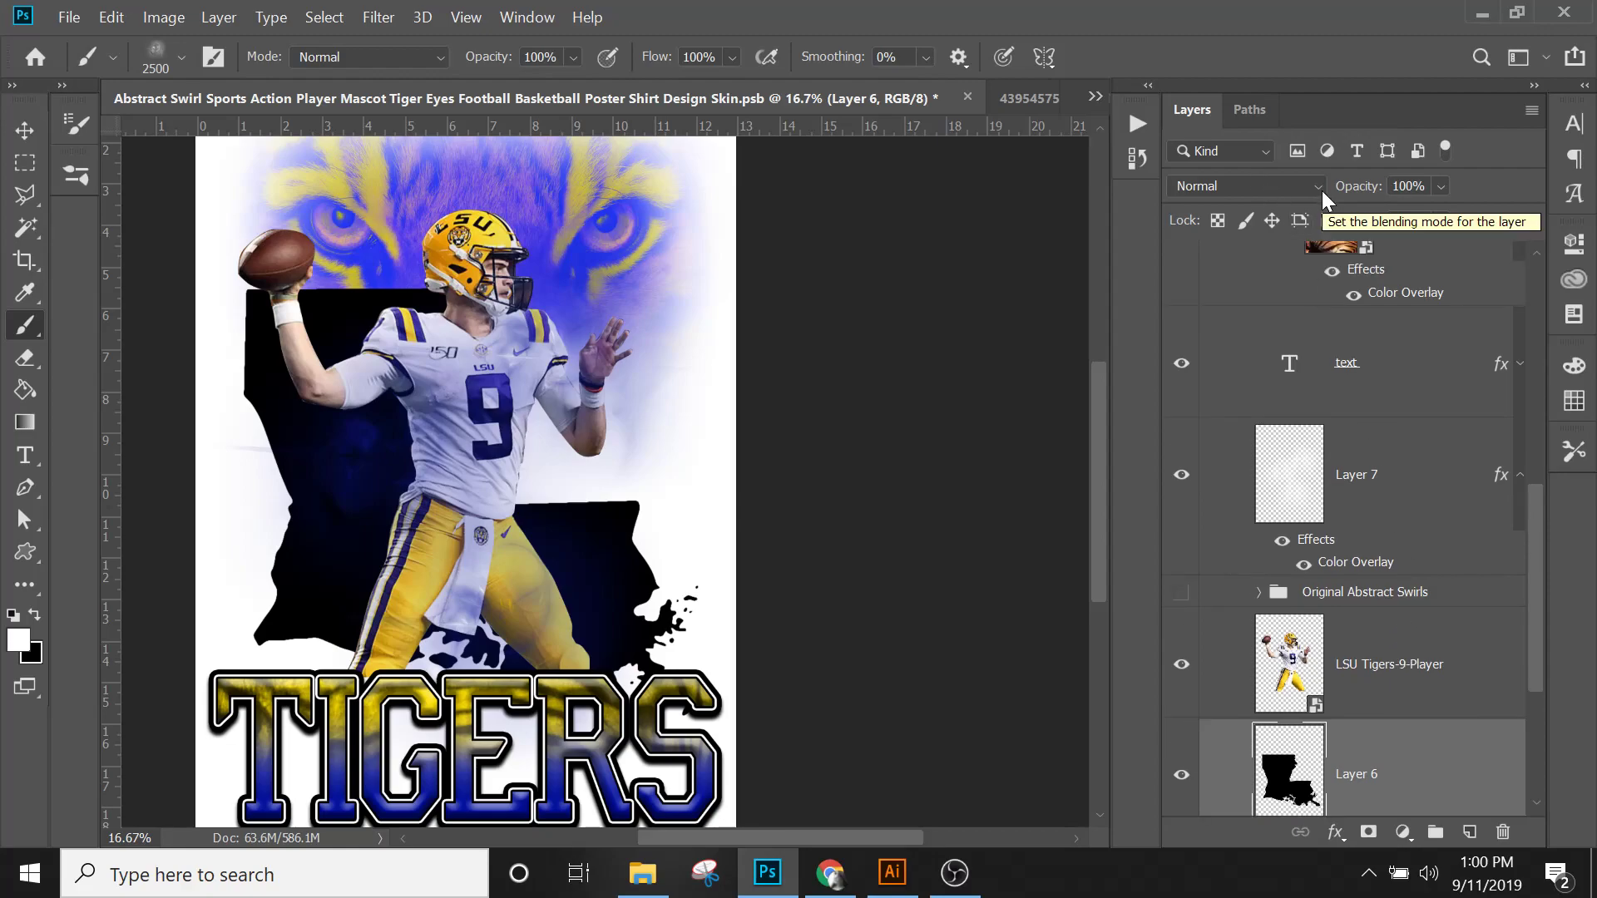
left_click(1440, 187)
left_click_drag(1427, 202, 1380, 213)
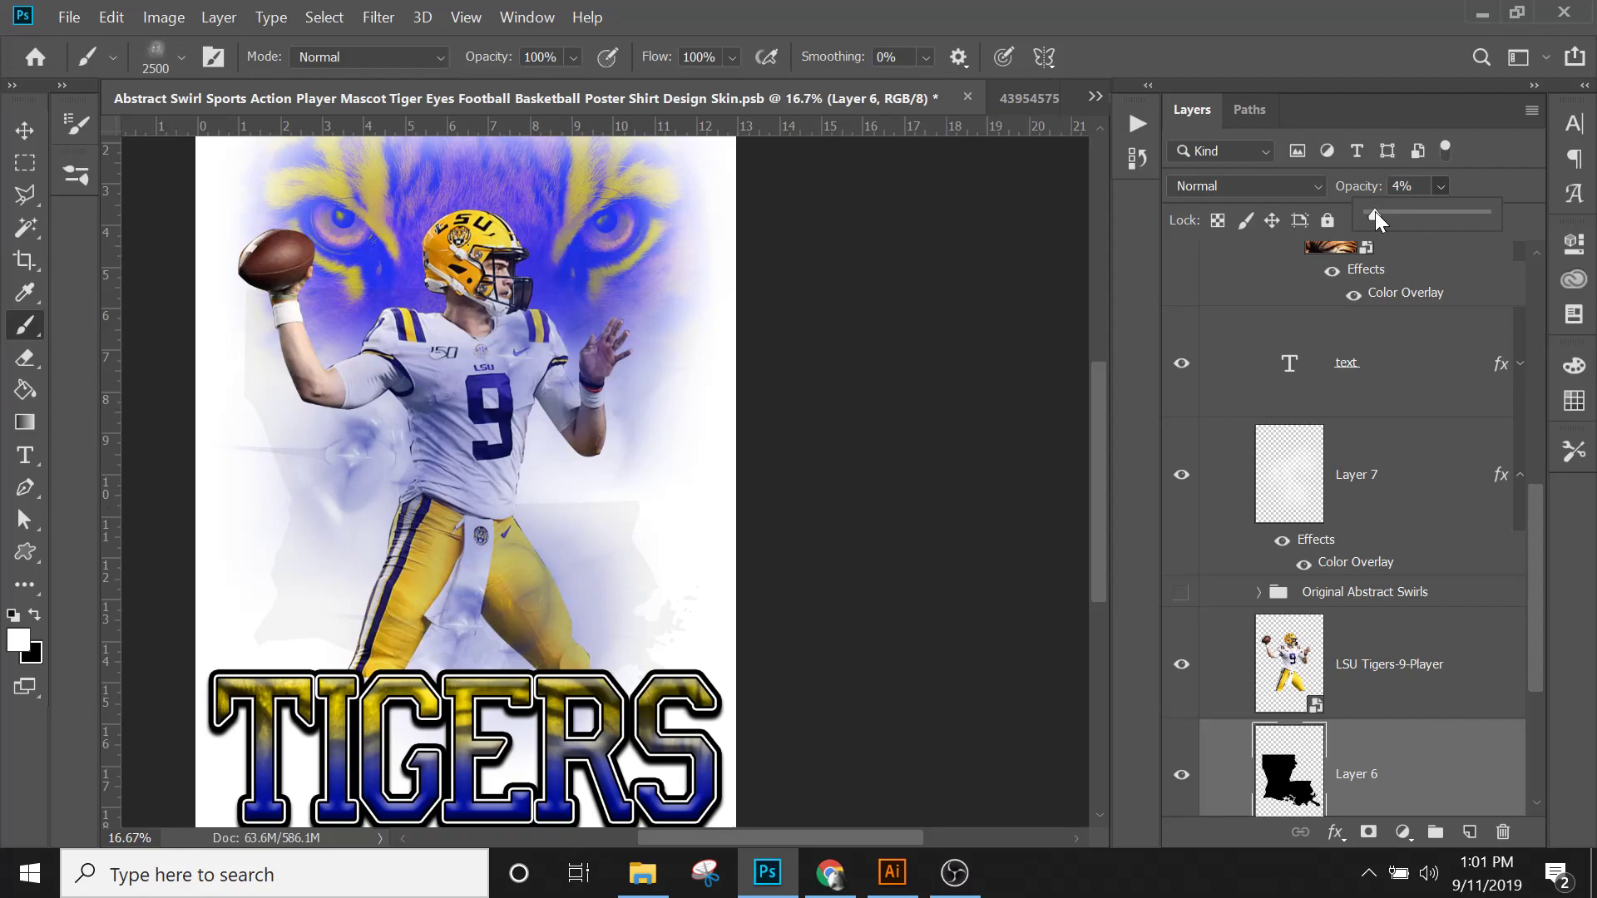
left_click_drag(1379, 215, 1503, 233)
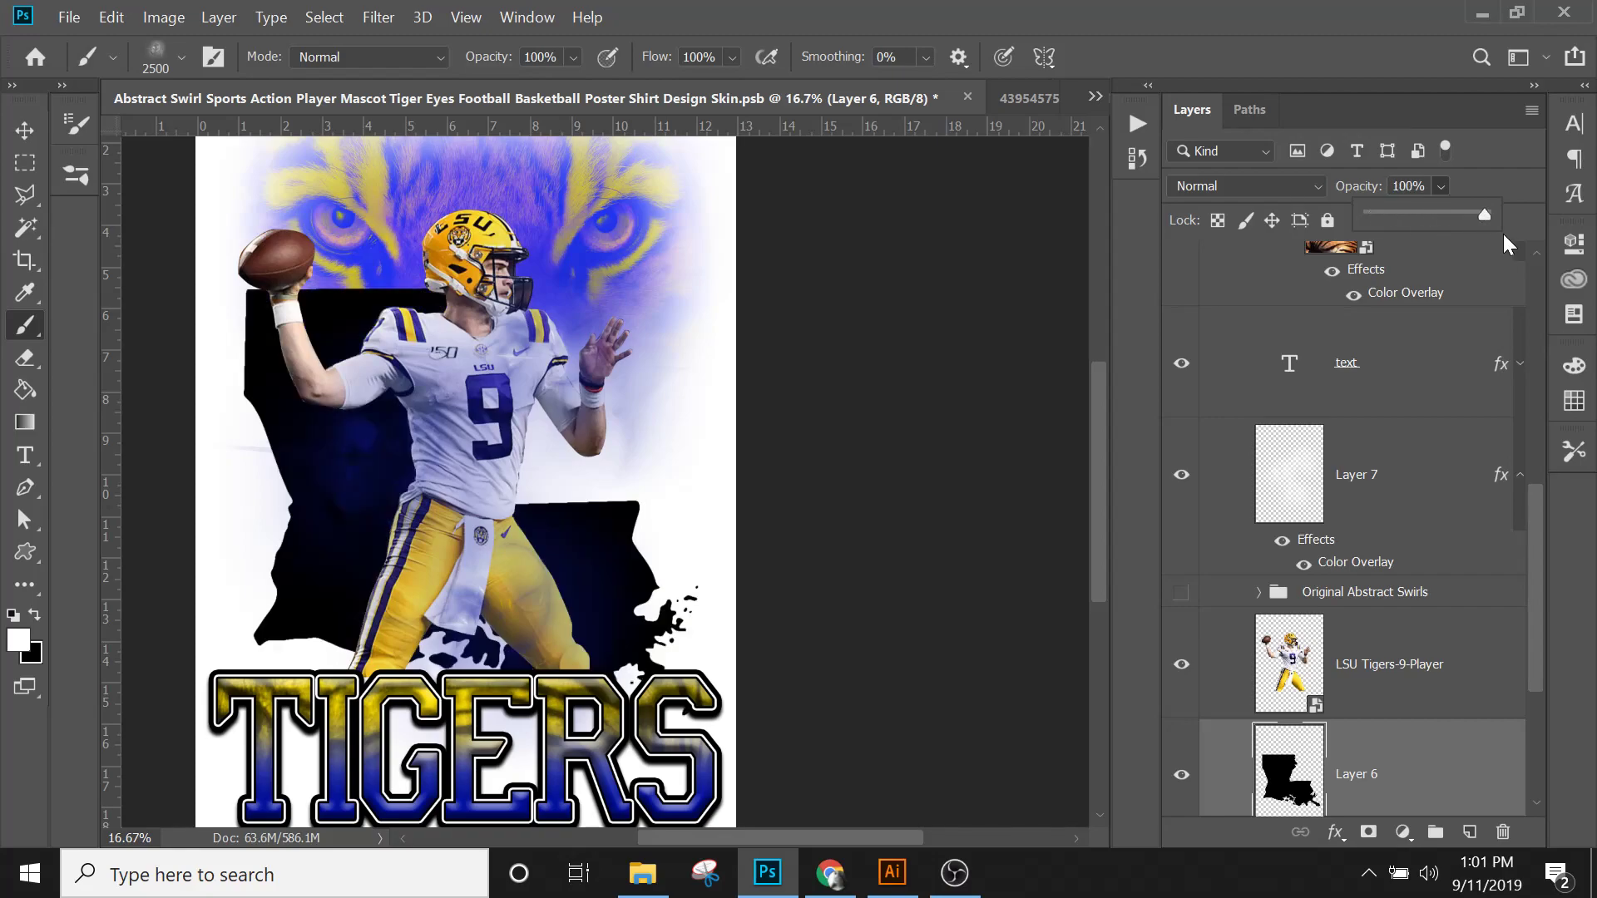
left_click(1181, 771)
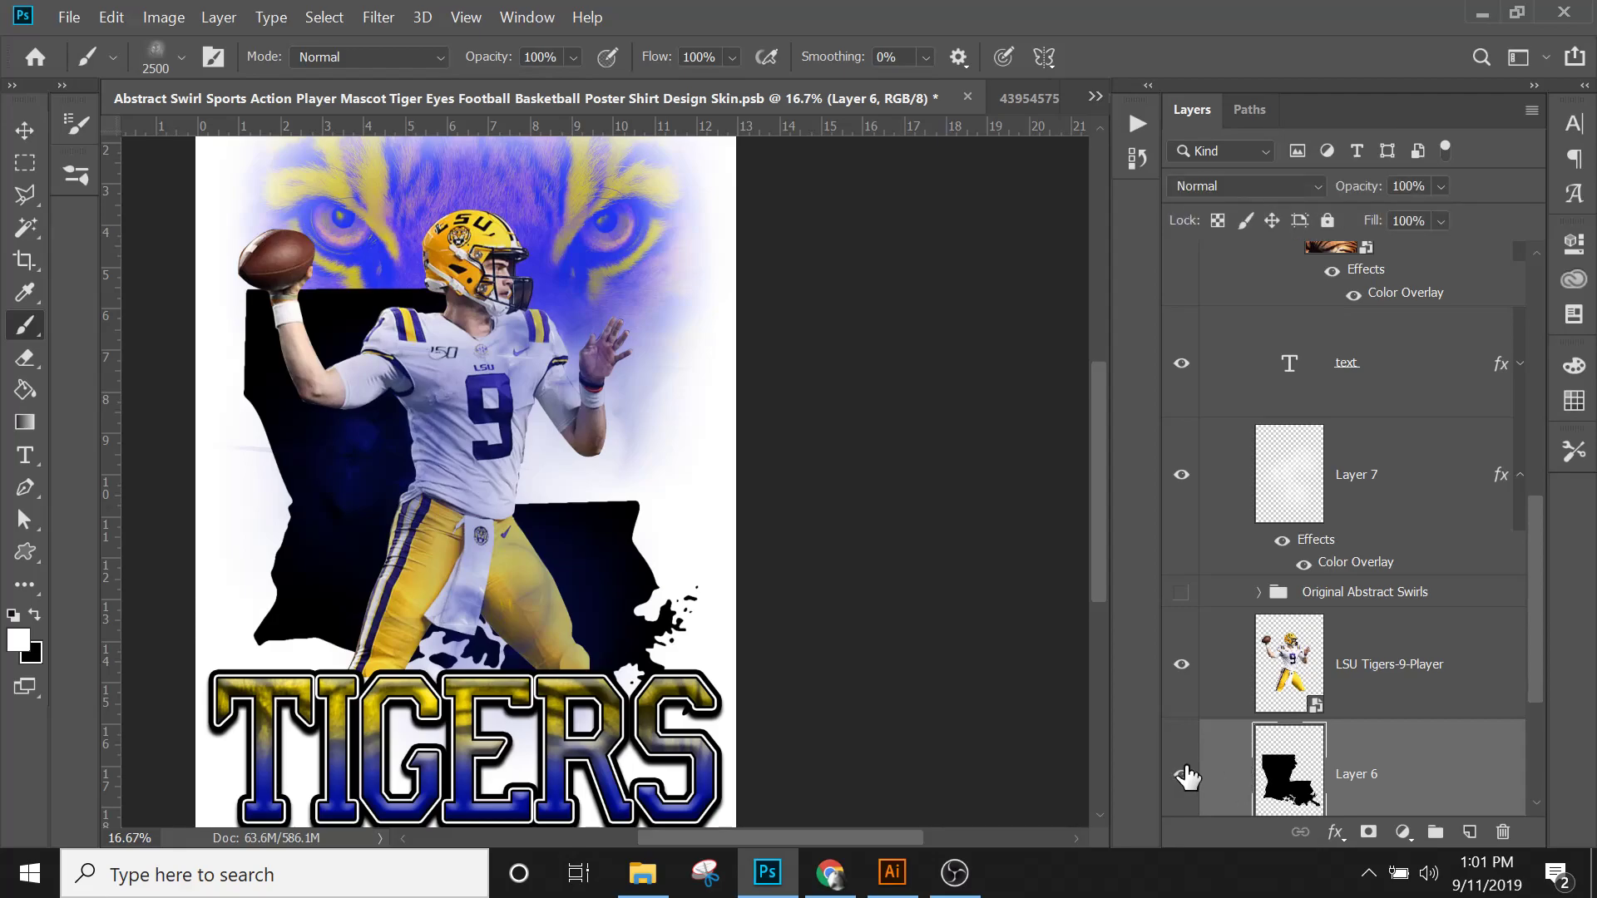
scroll(1187, 774, "down", 1)
left_click(1181, 682)
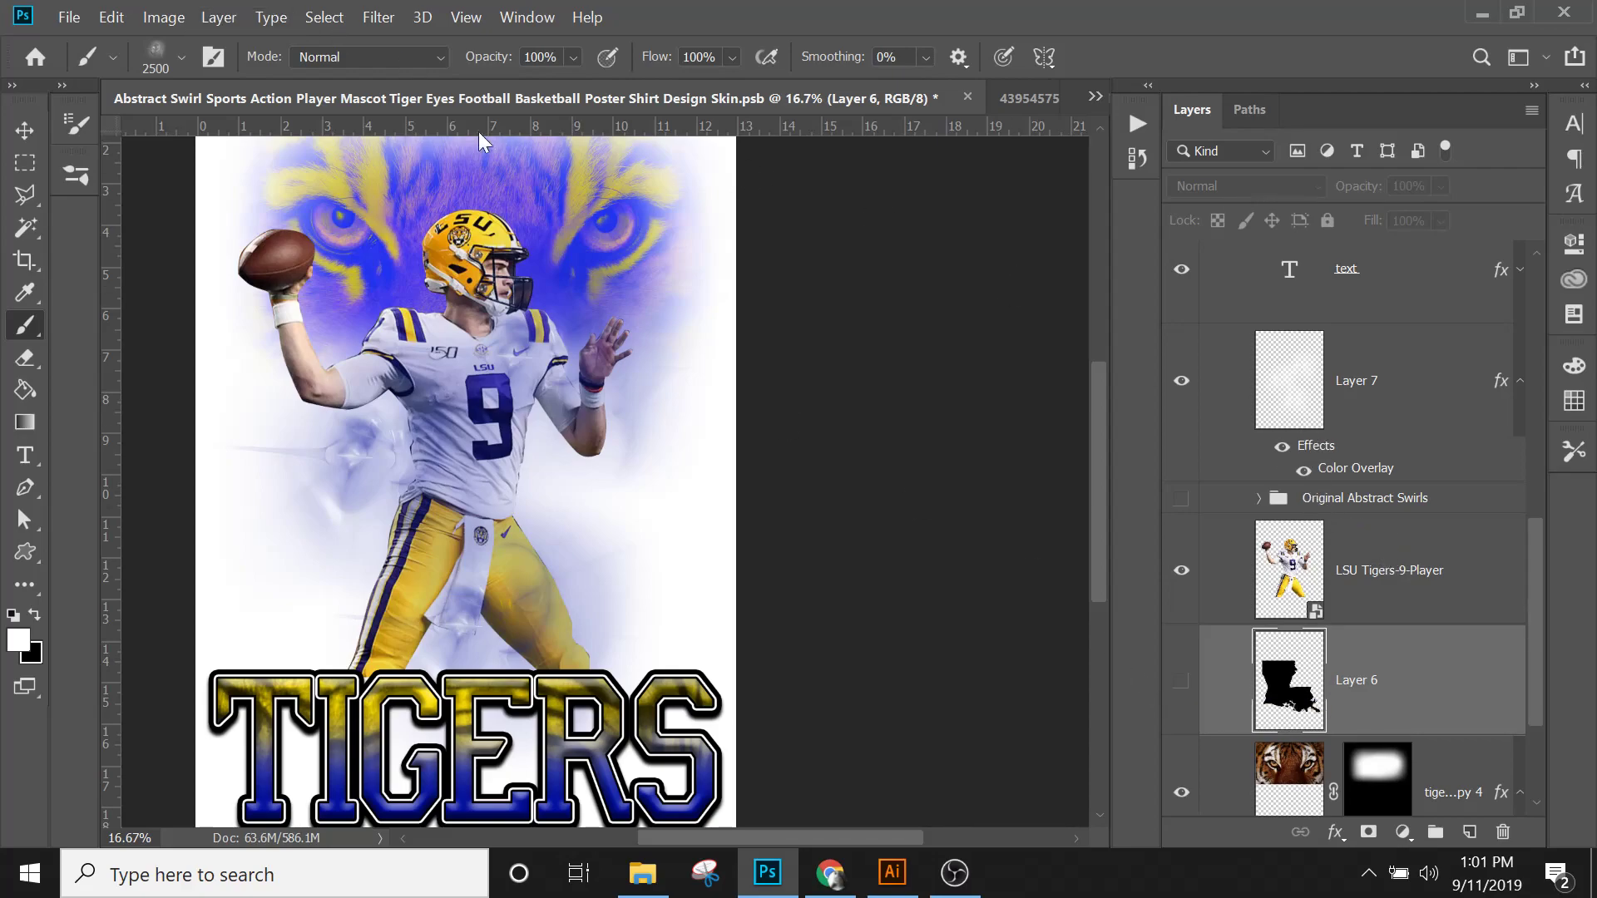
Step: Step back in the history to before the last swirl stamp, and hide Layer 6
left_click(1138, 158)
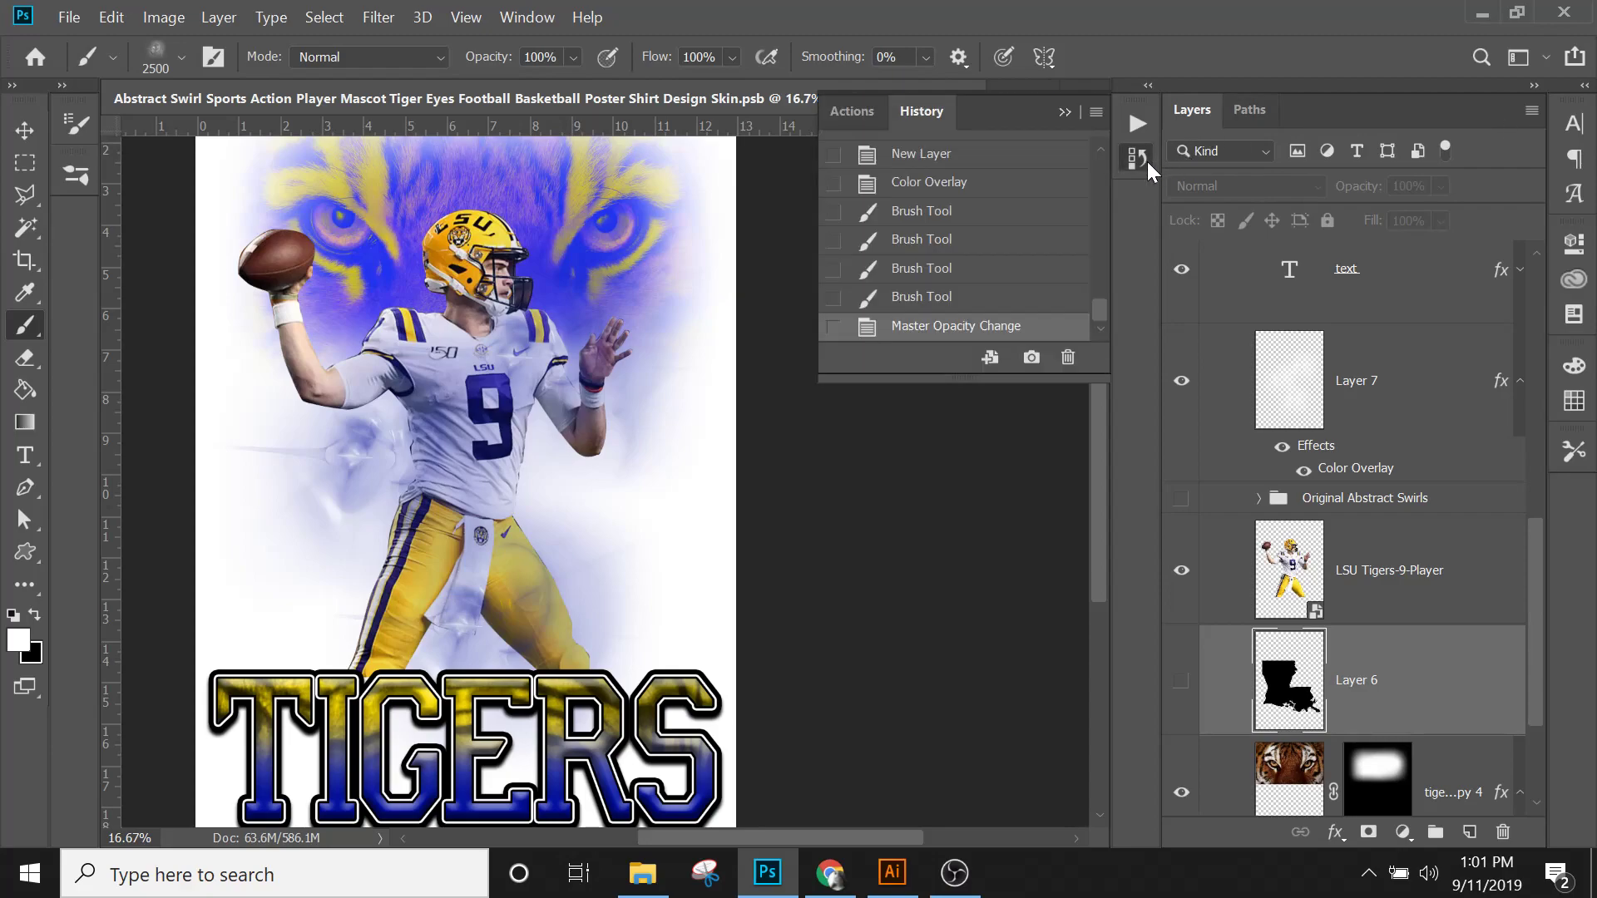
left_click(915, 296)
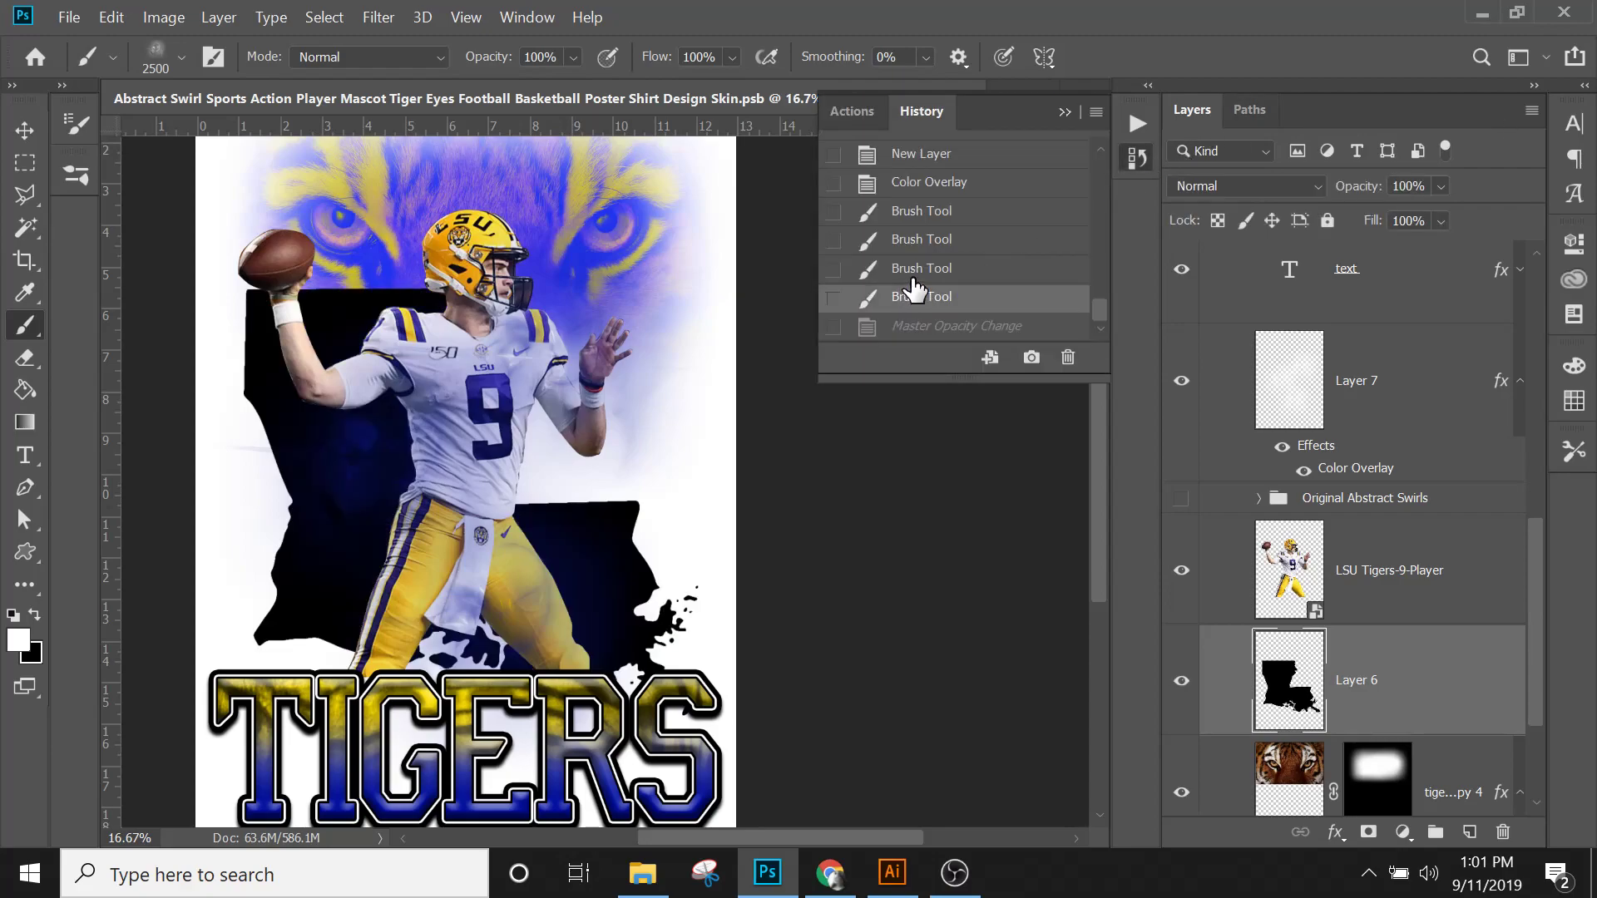
left_click(913, 270)
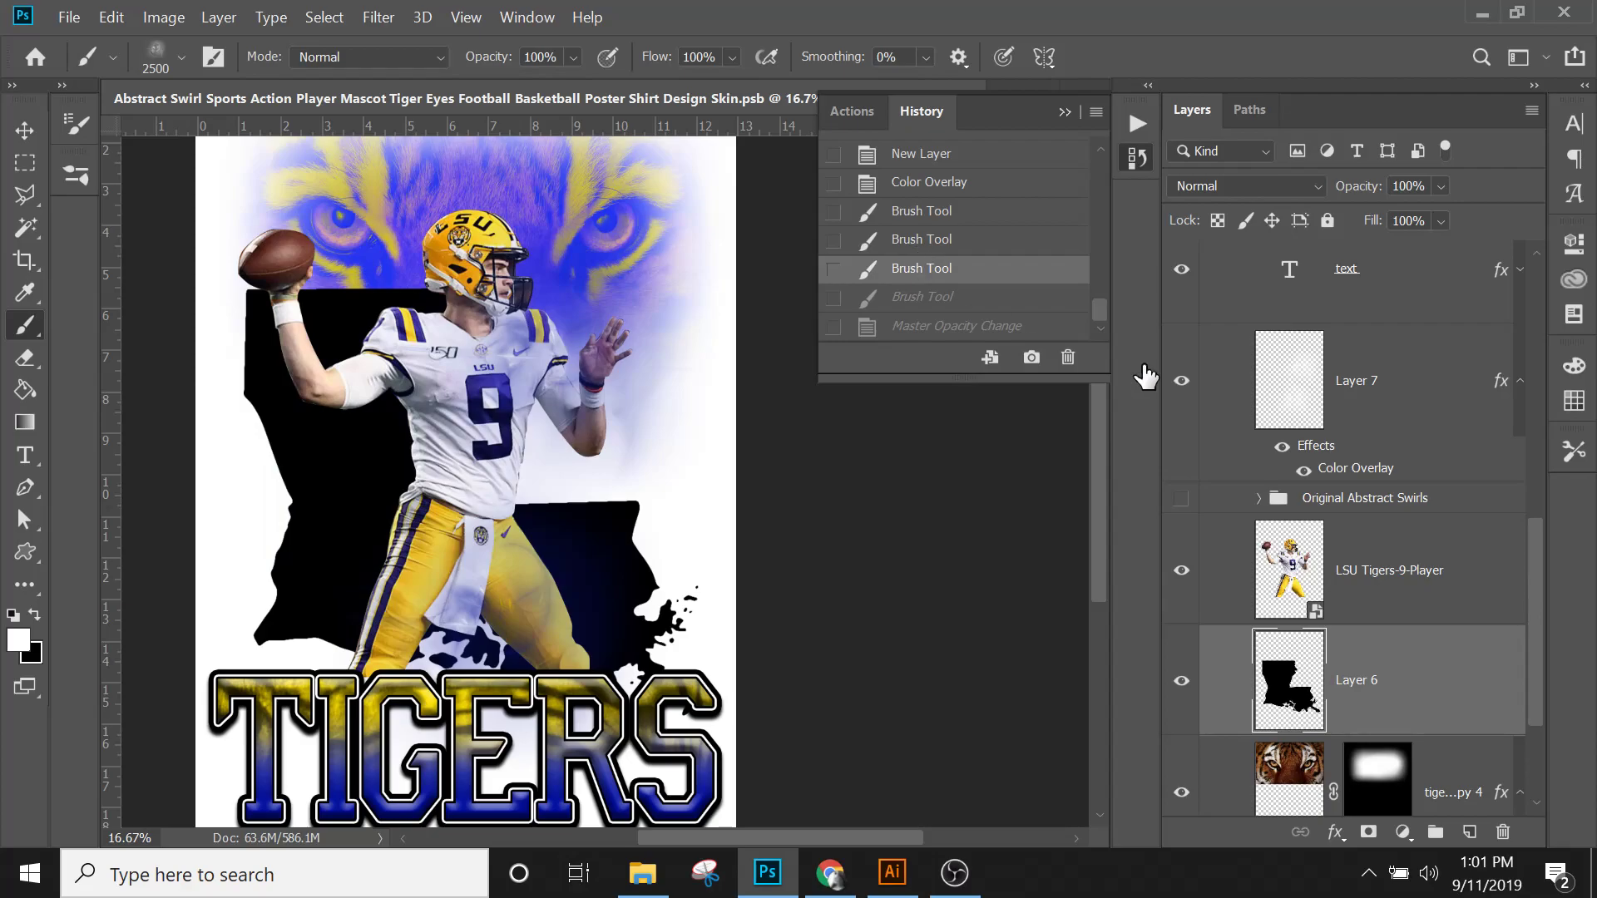
left_click(1180, 678)
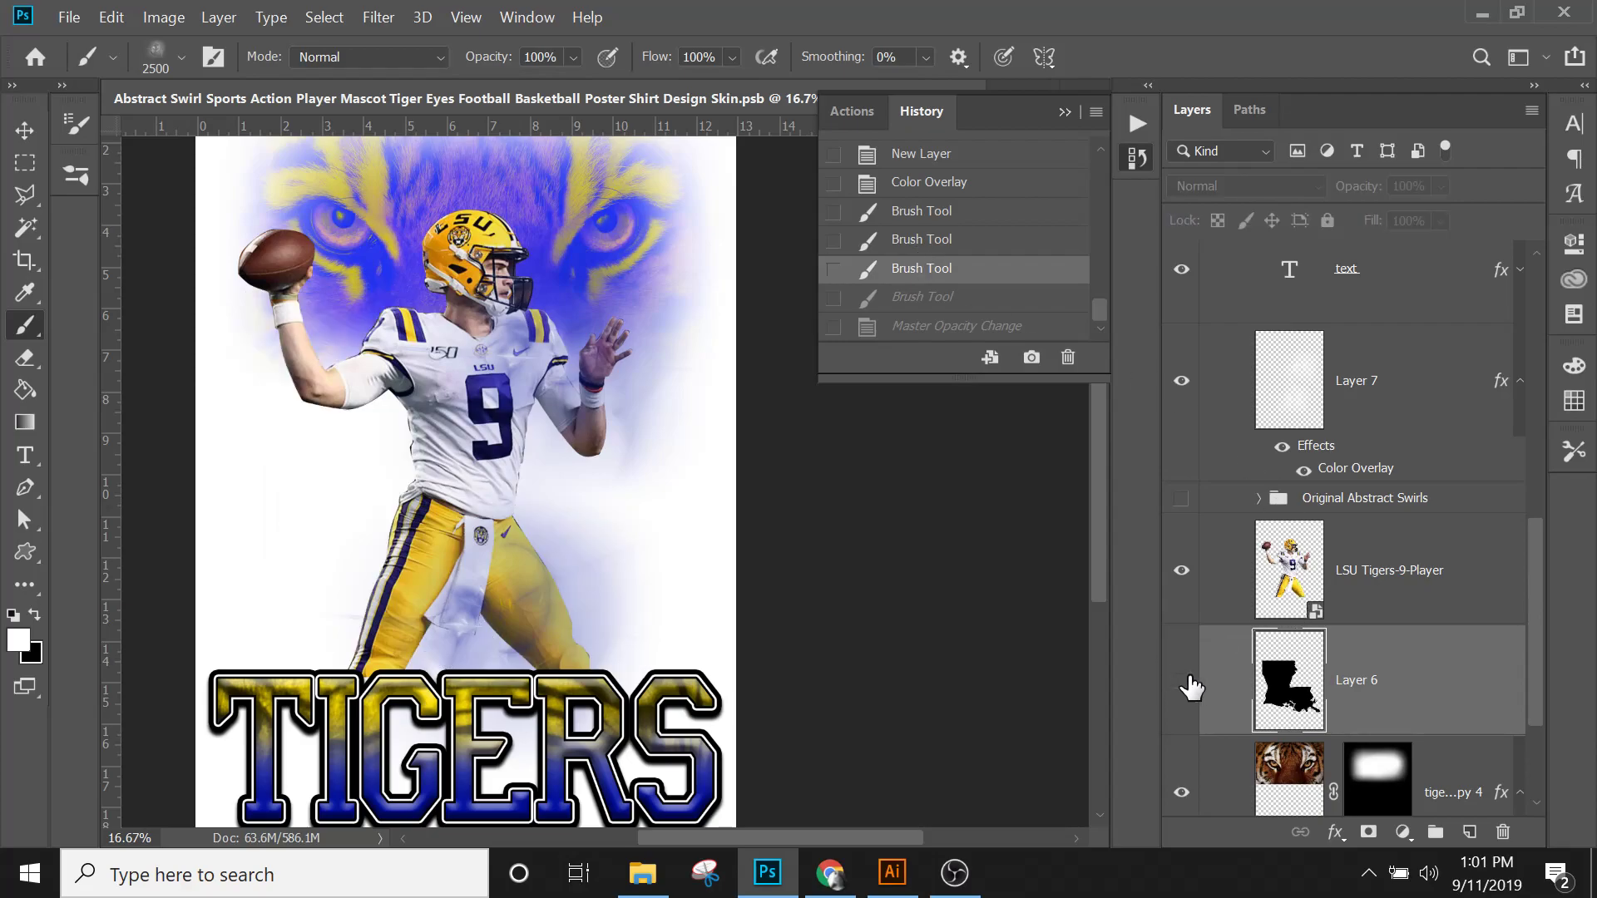
Step: Try another swirl stamp left of the player's waist on Layer 7 and undo it
left_click(1359, 410)
mouse_move(466, 516)
left_mouse_down()
mouse_move(375, 505)
mouse_move(399, 456)
mouse_move(332, 383)
left_mouse_up()
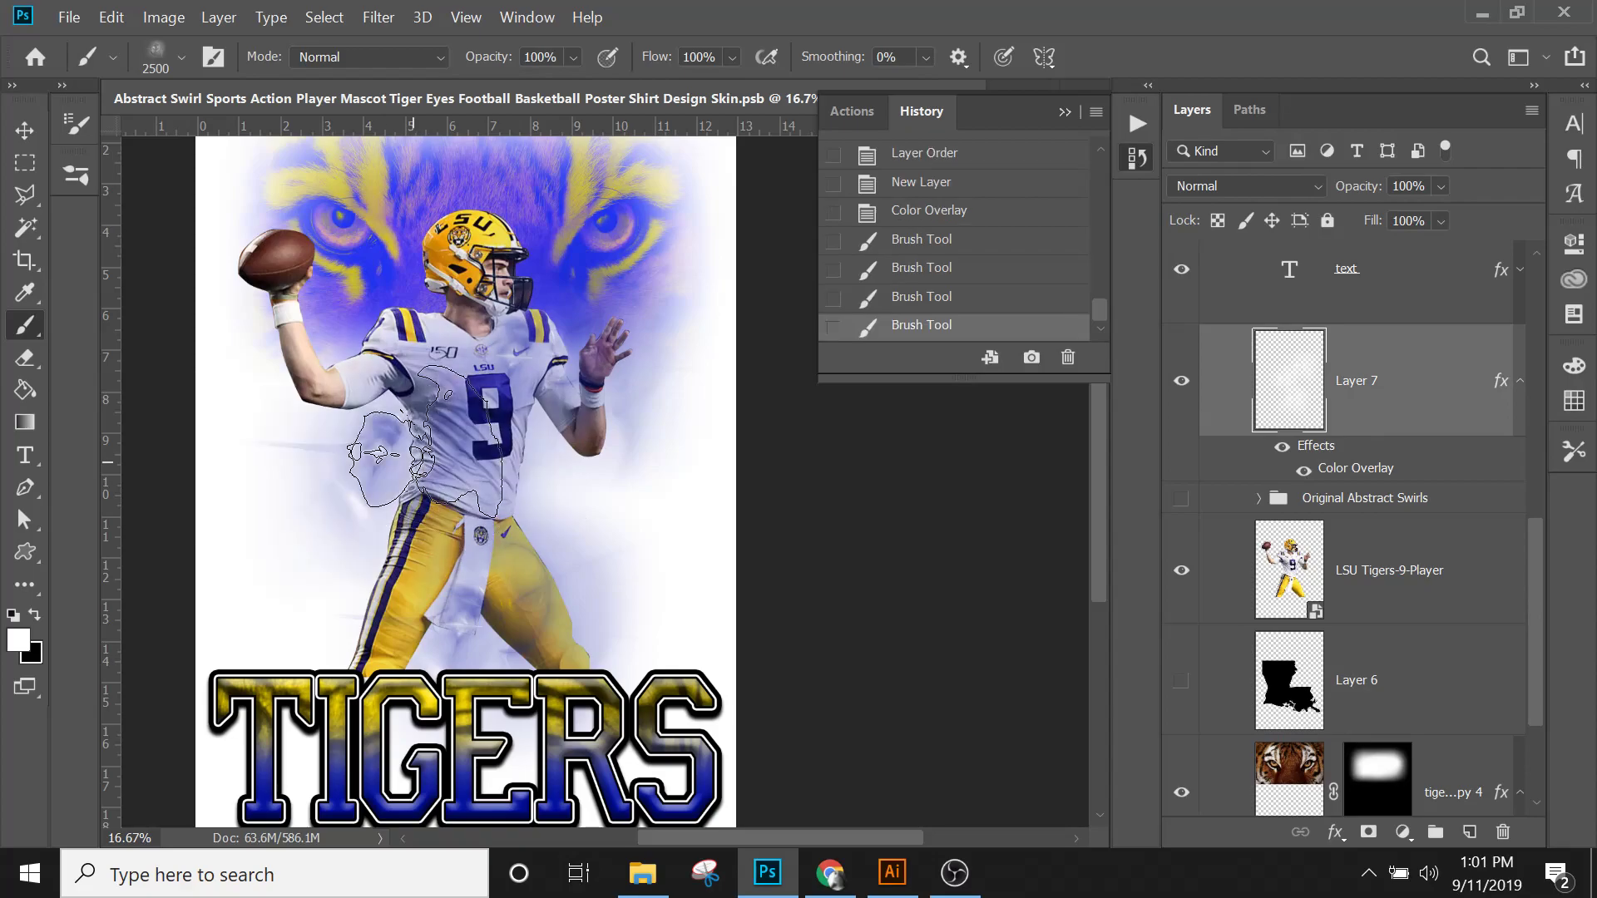
left_click(111, 16)
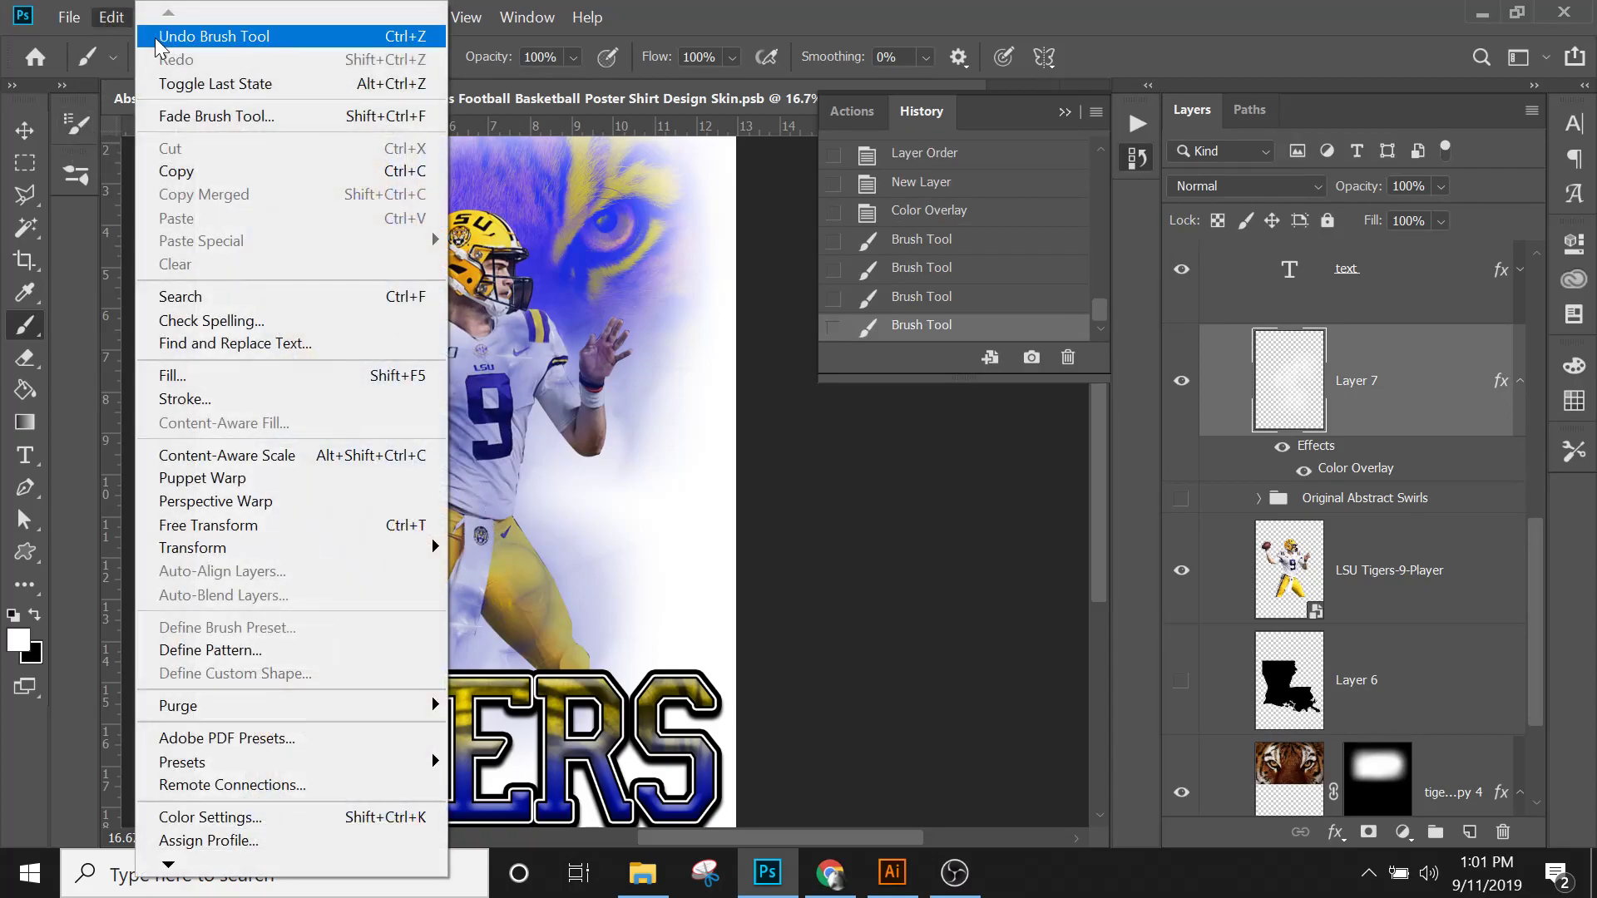
left_click(158, 36)
Step: Rotate the swirl brush tip to an angle of 150° and stamp it left of the player's waist on Layer 7
left_click(182, 58)
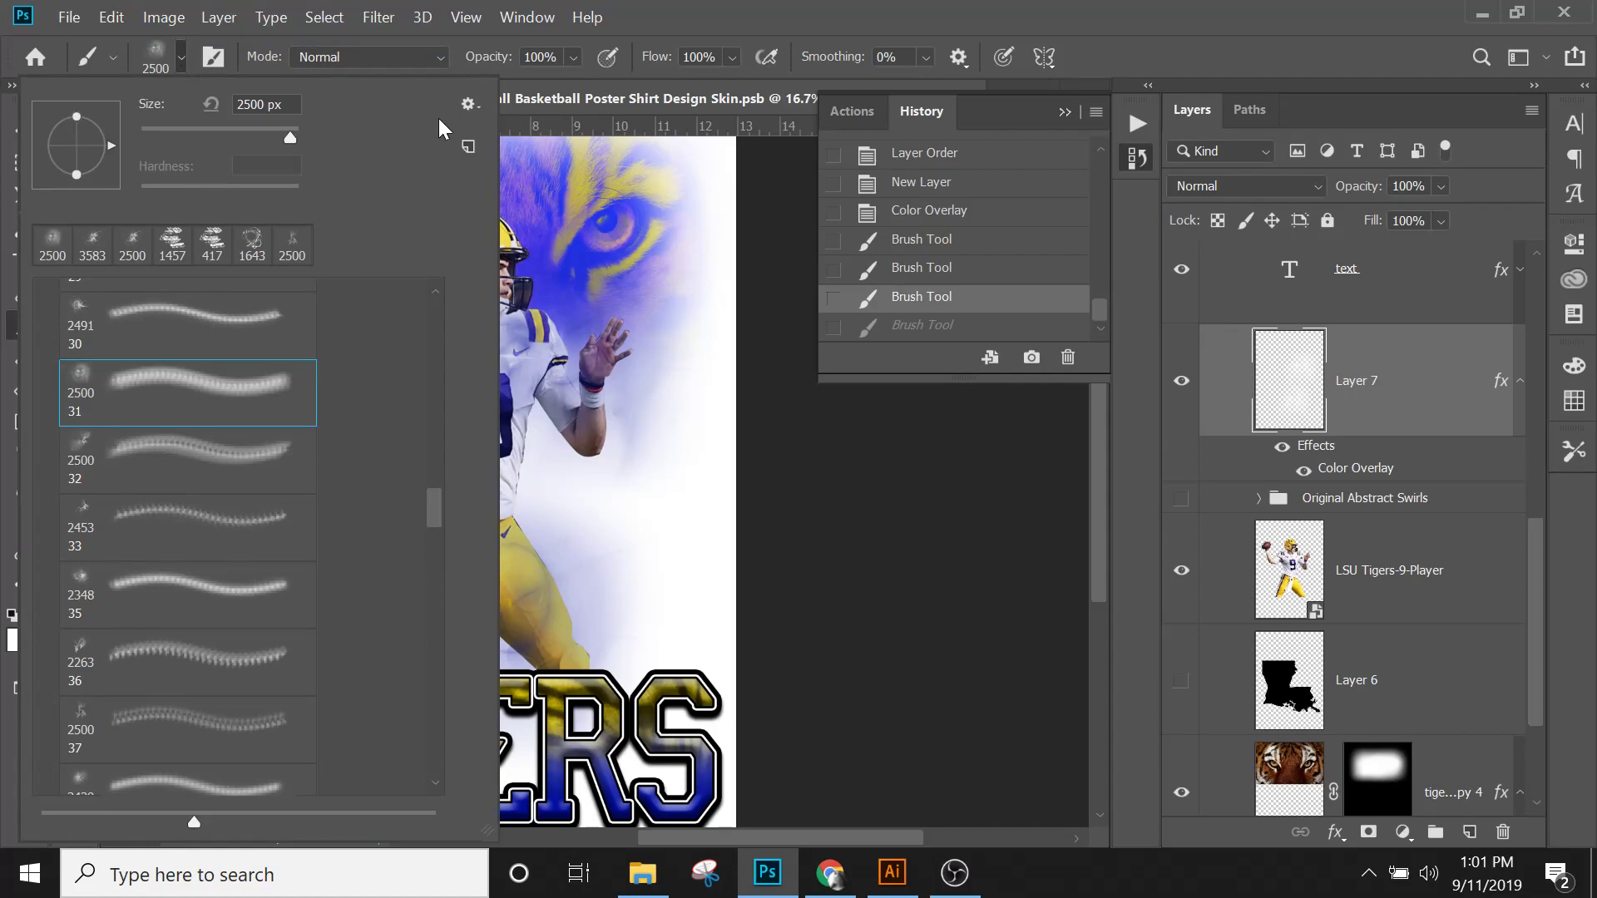
left_click(212, 59)
left_click(212, 59)
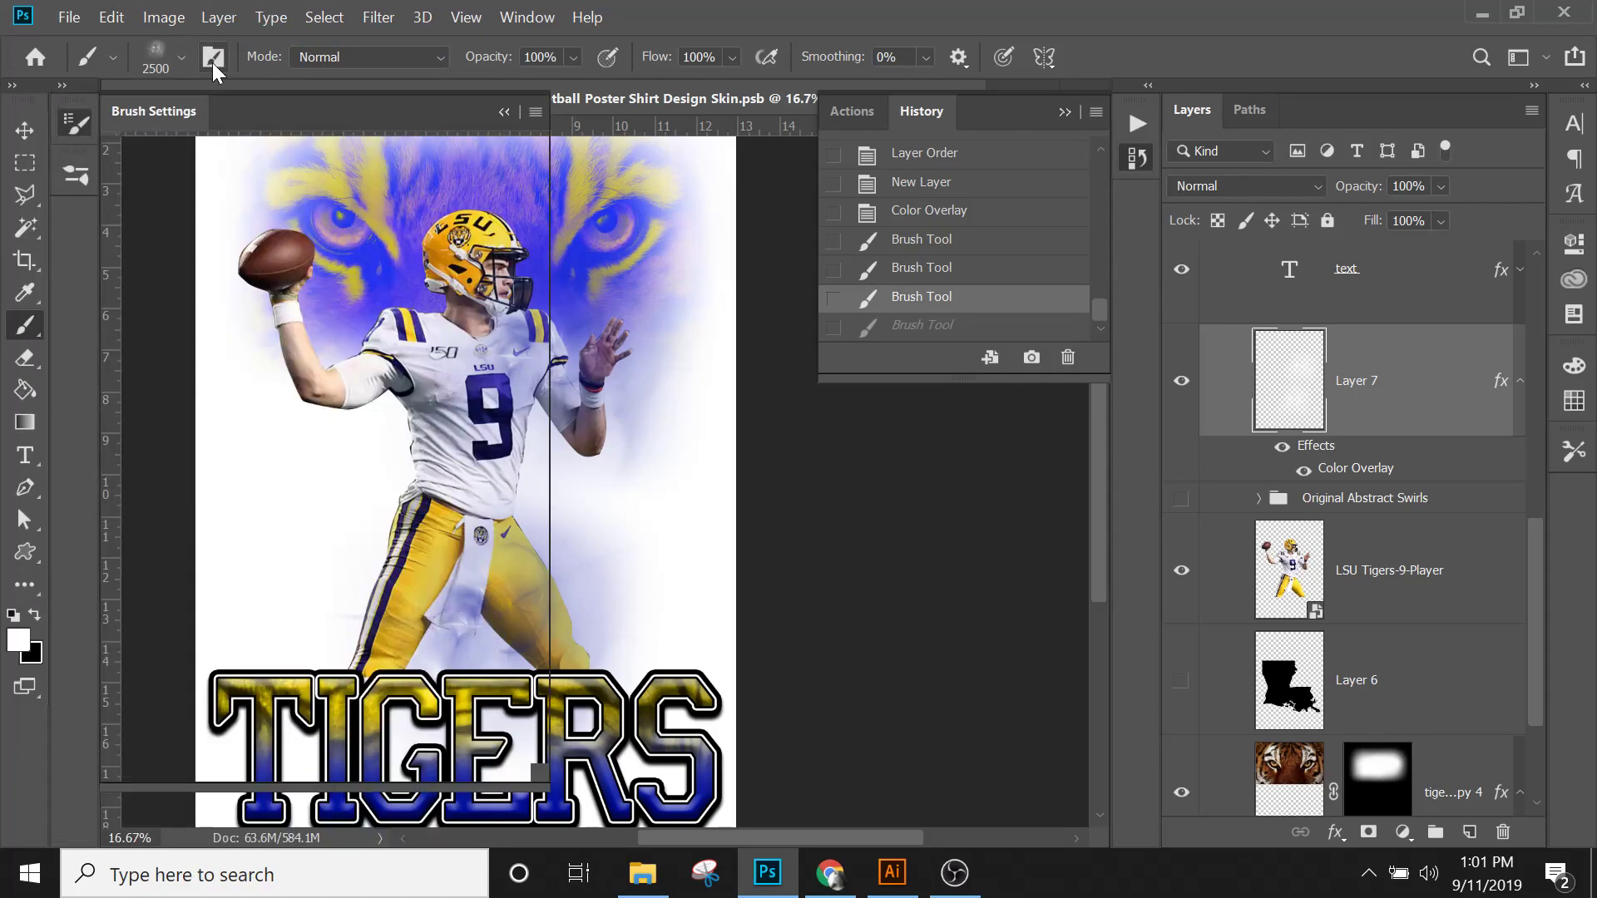
mouse_move(525, 417)
left_mouse_down()
mouse_move(506, 384)
mouse_move(456, 397)
left_mouse_up()
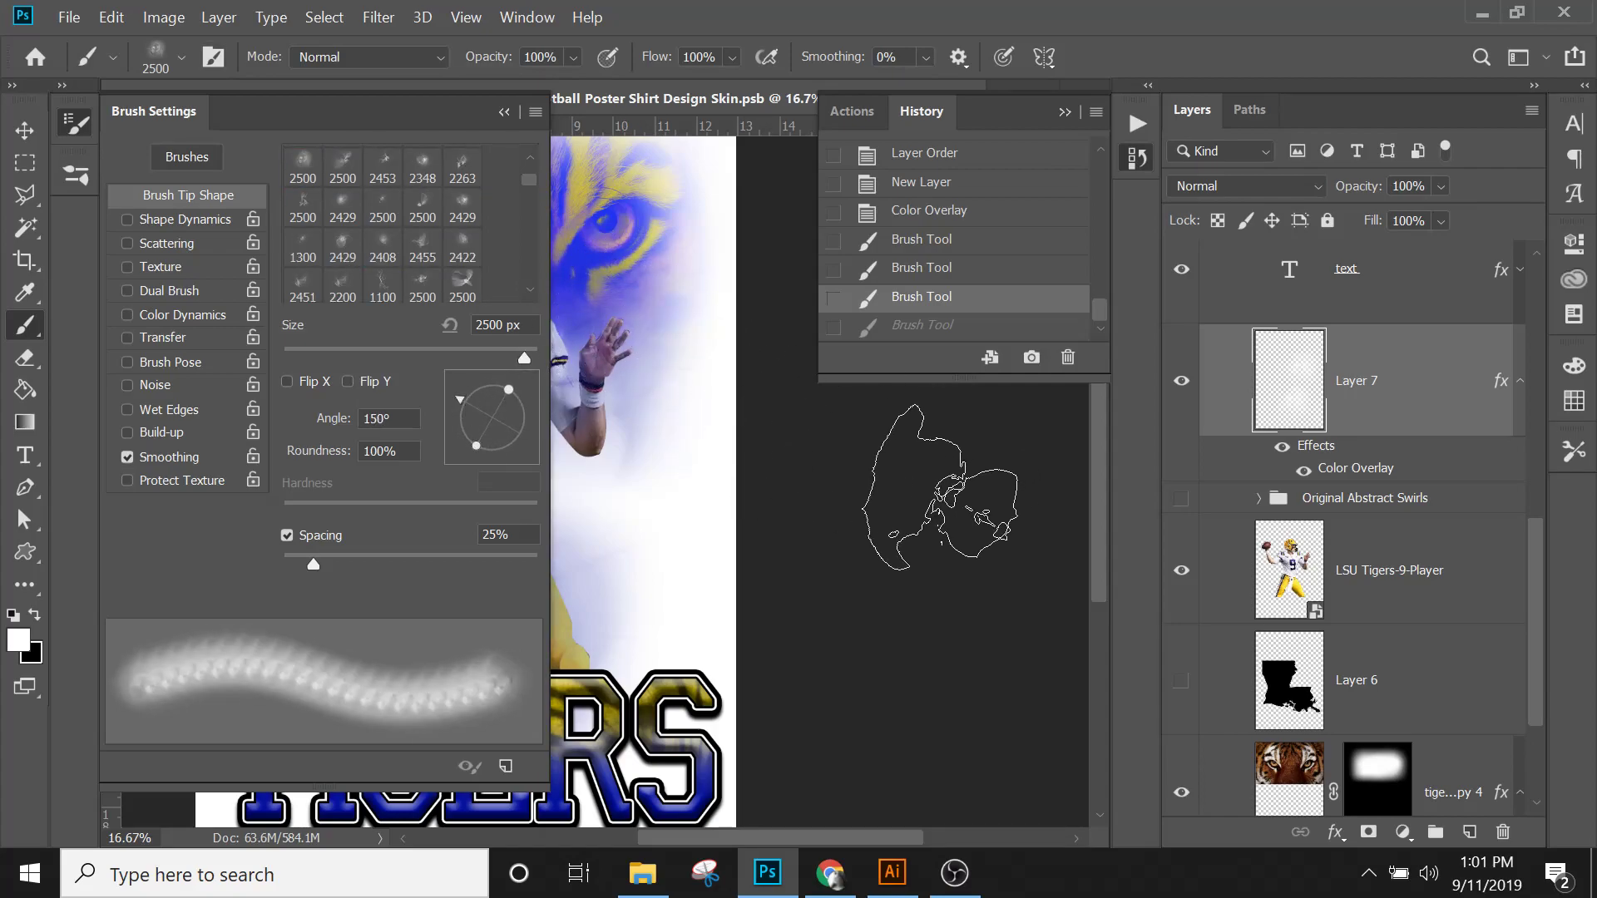
left_click(737, 429)
left_click(503, 112)
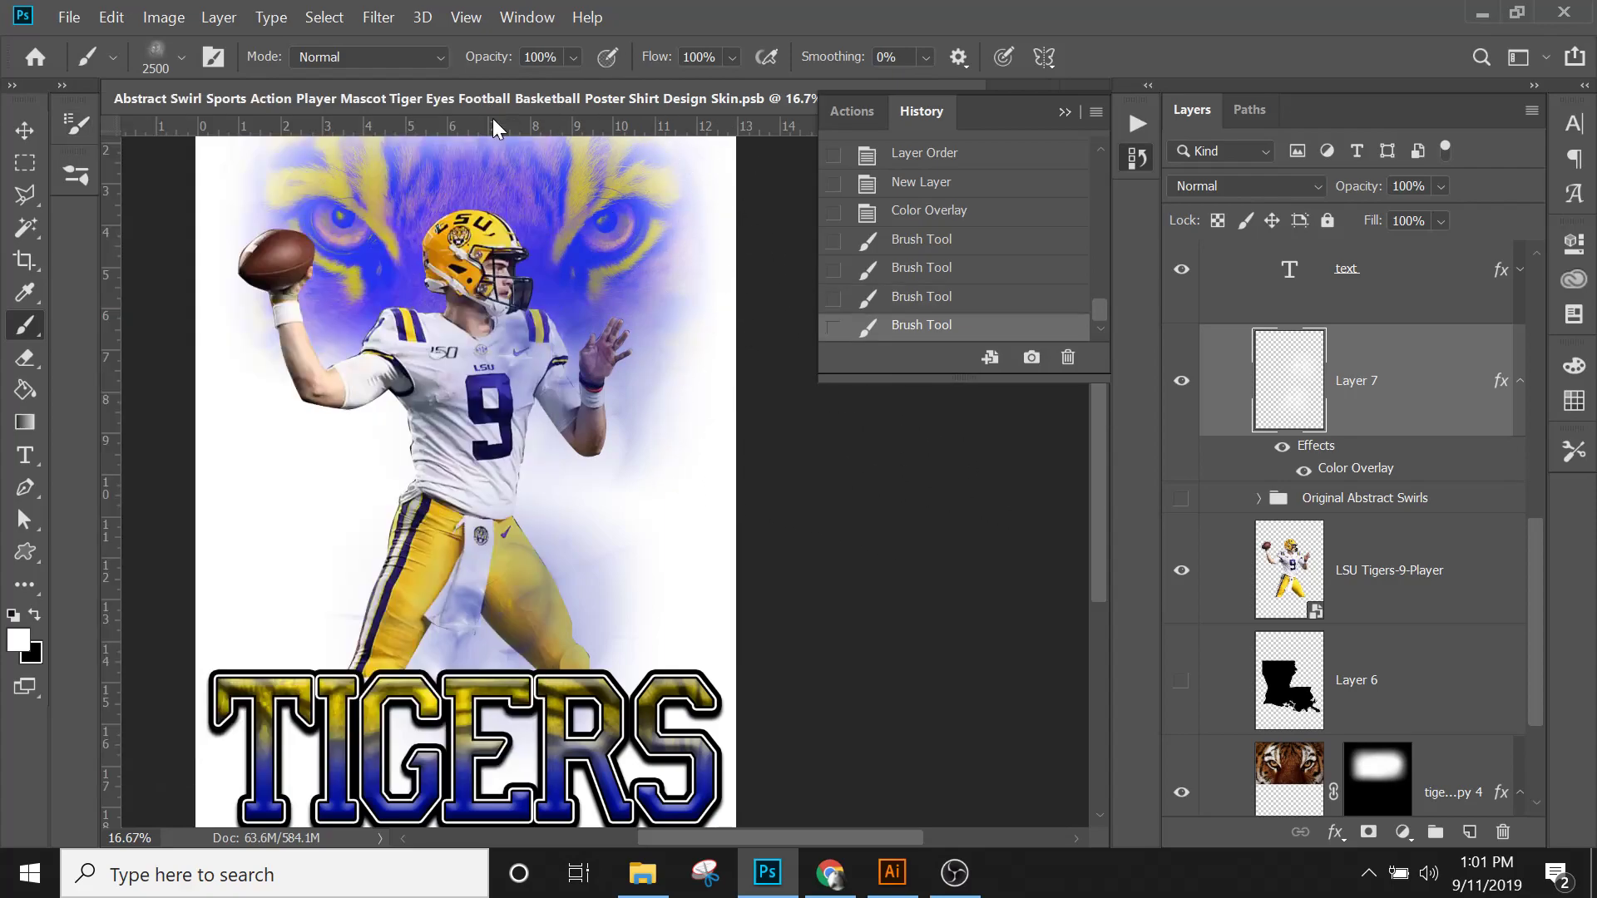
left_click(419, 468)
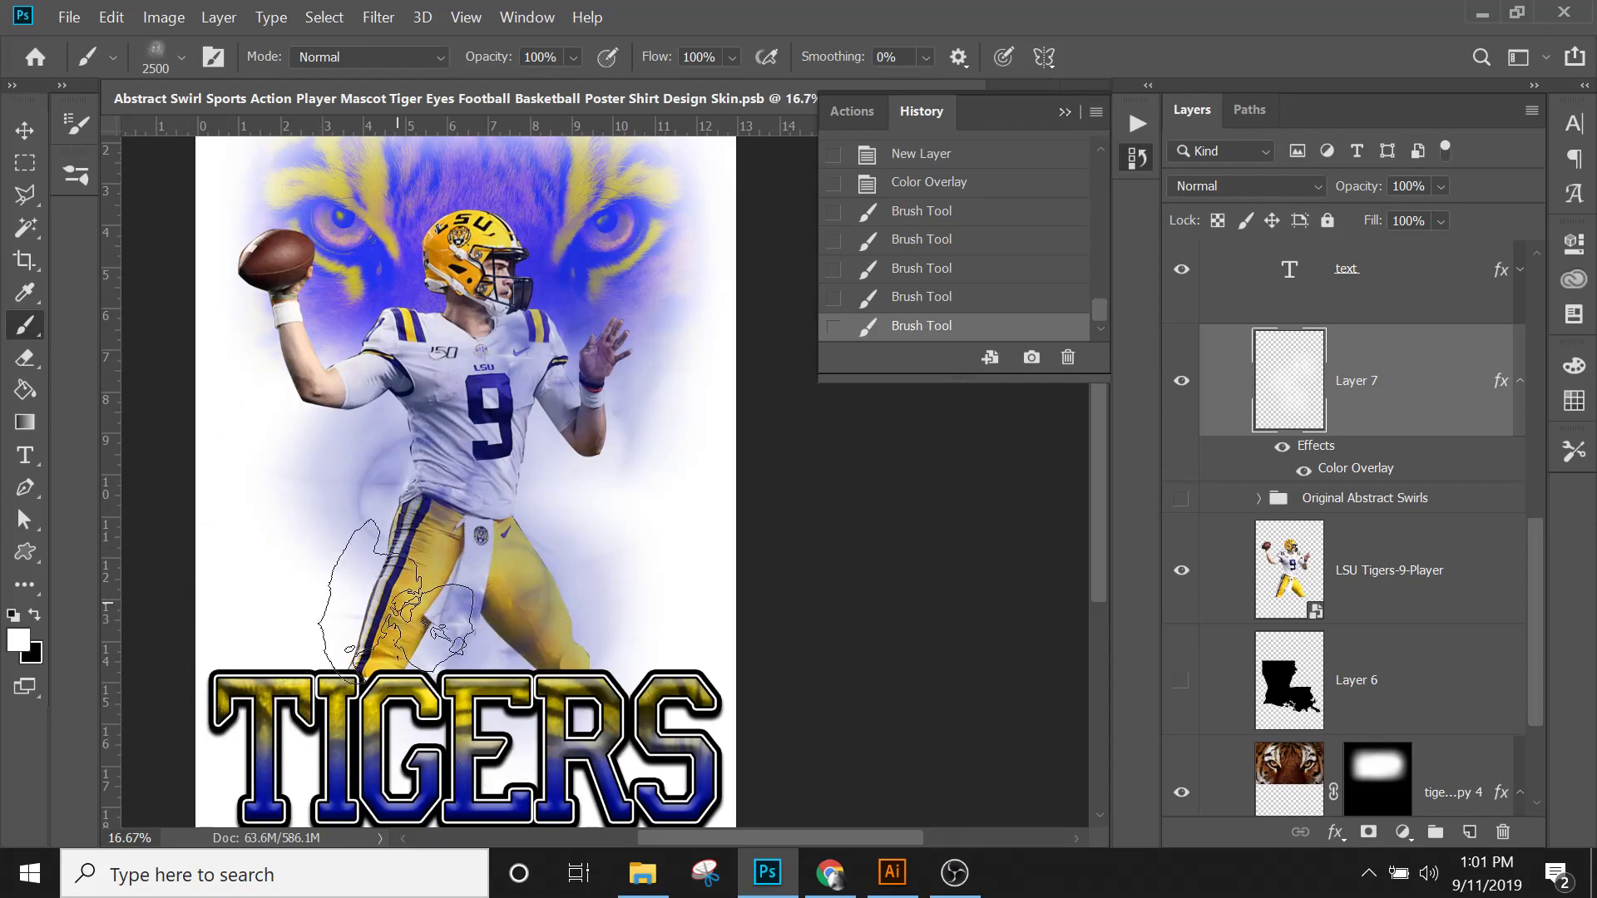
Step: Move the LSU Tigers-9-Player layer above Layer 7 in the layer stack
left_click(1372, 587)
left_click_drag(1377, 597, 1343, 336)
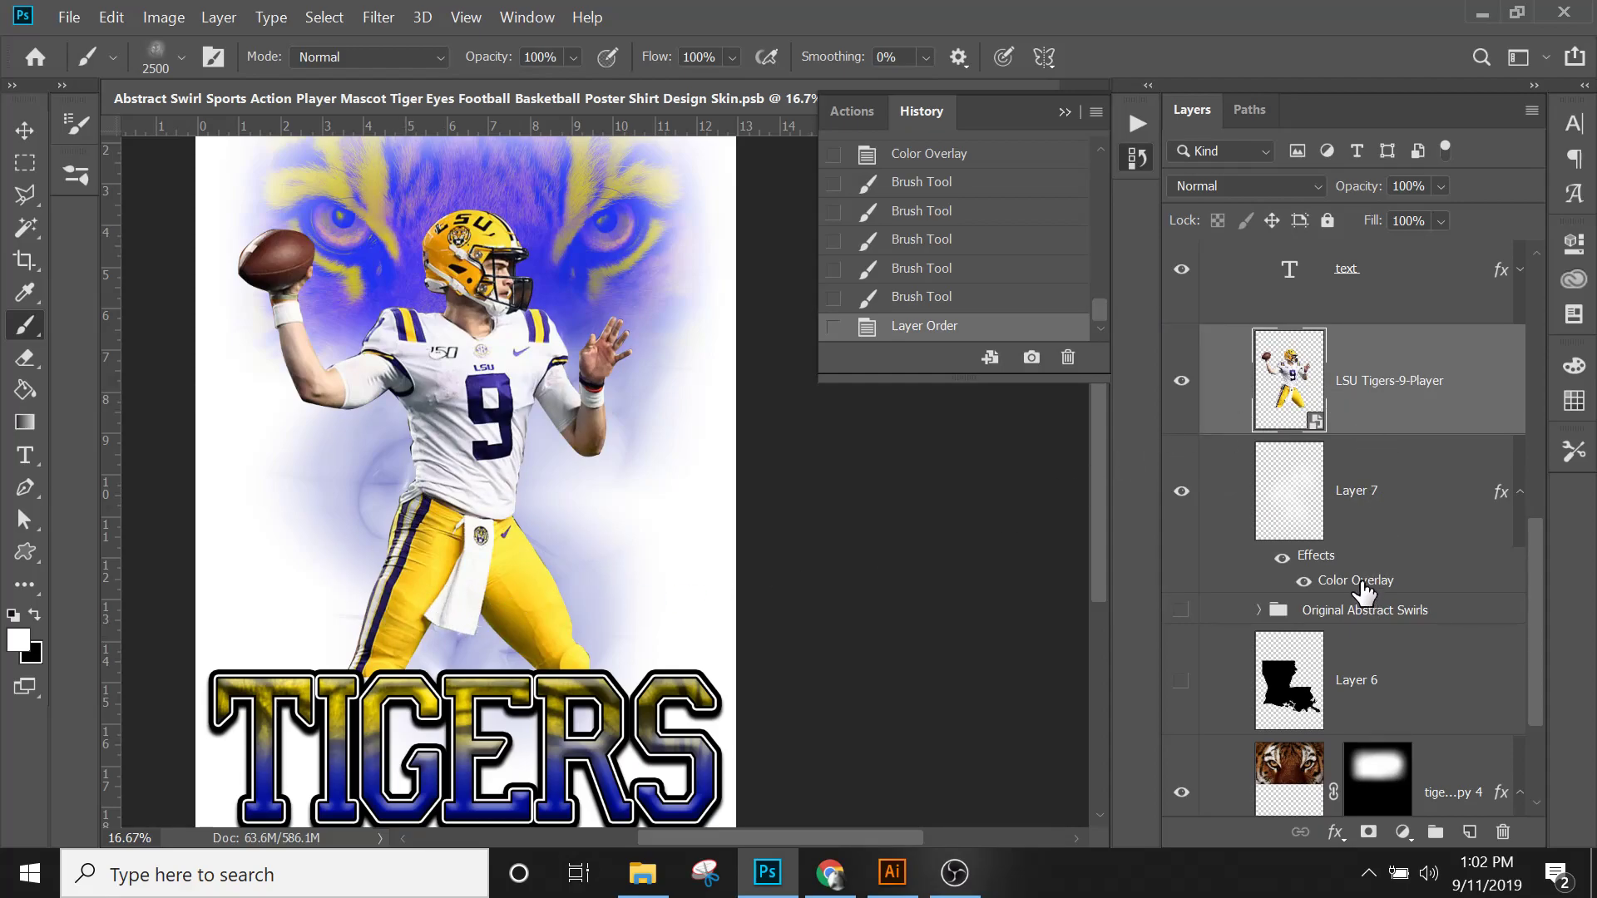
Step: Change Layer 7's Color Overlay to a brighter, more saturated blue, starting from colors sampled from the poster artwork
left_click(1397, 517)
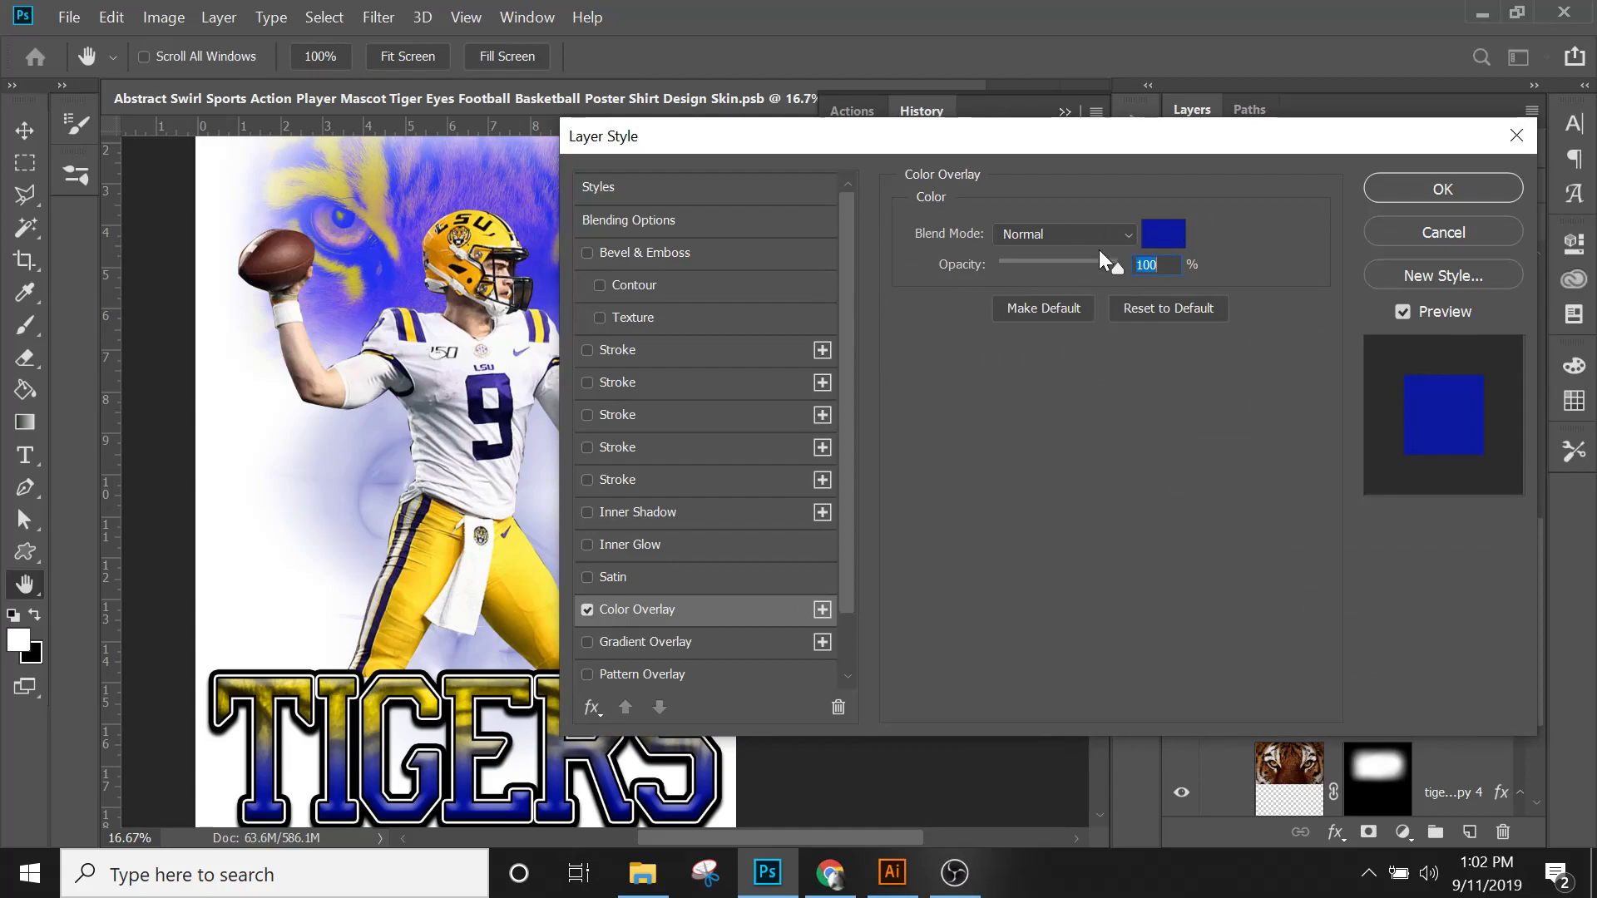
left_click(1163, 235)
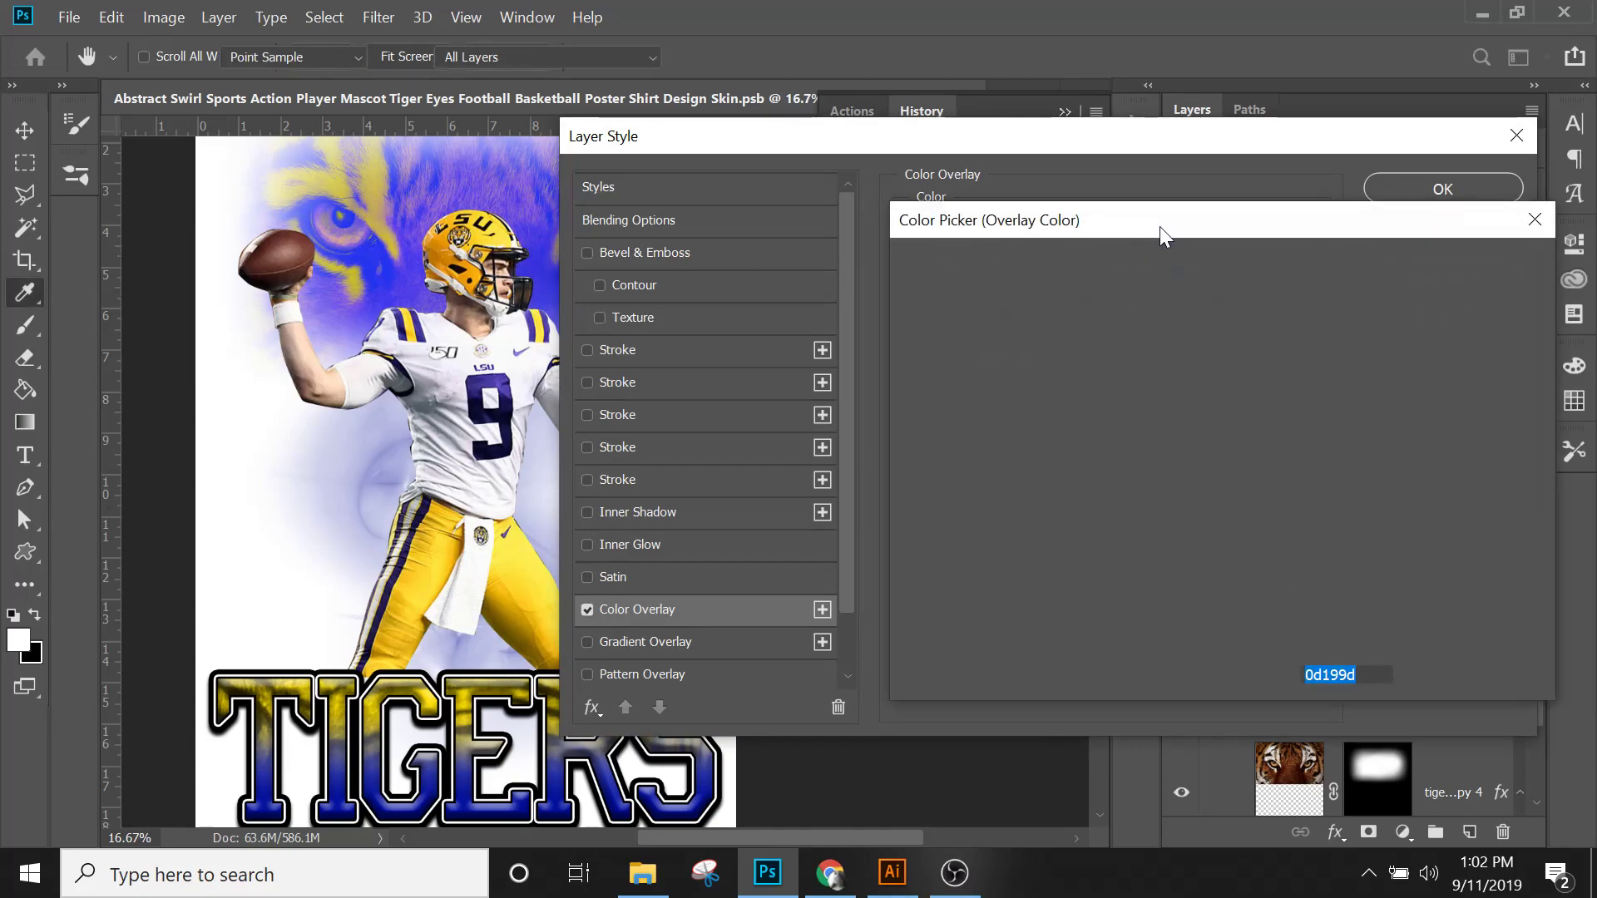
left_click(374, 786)
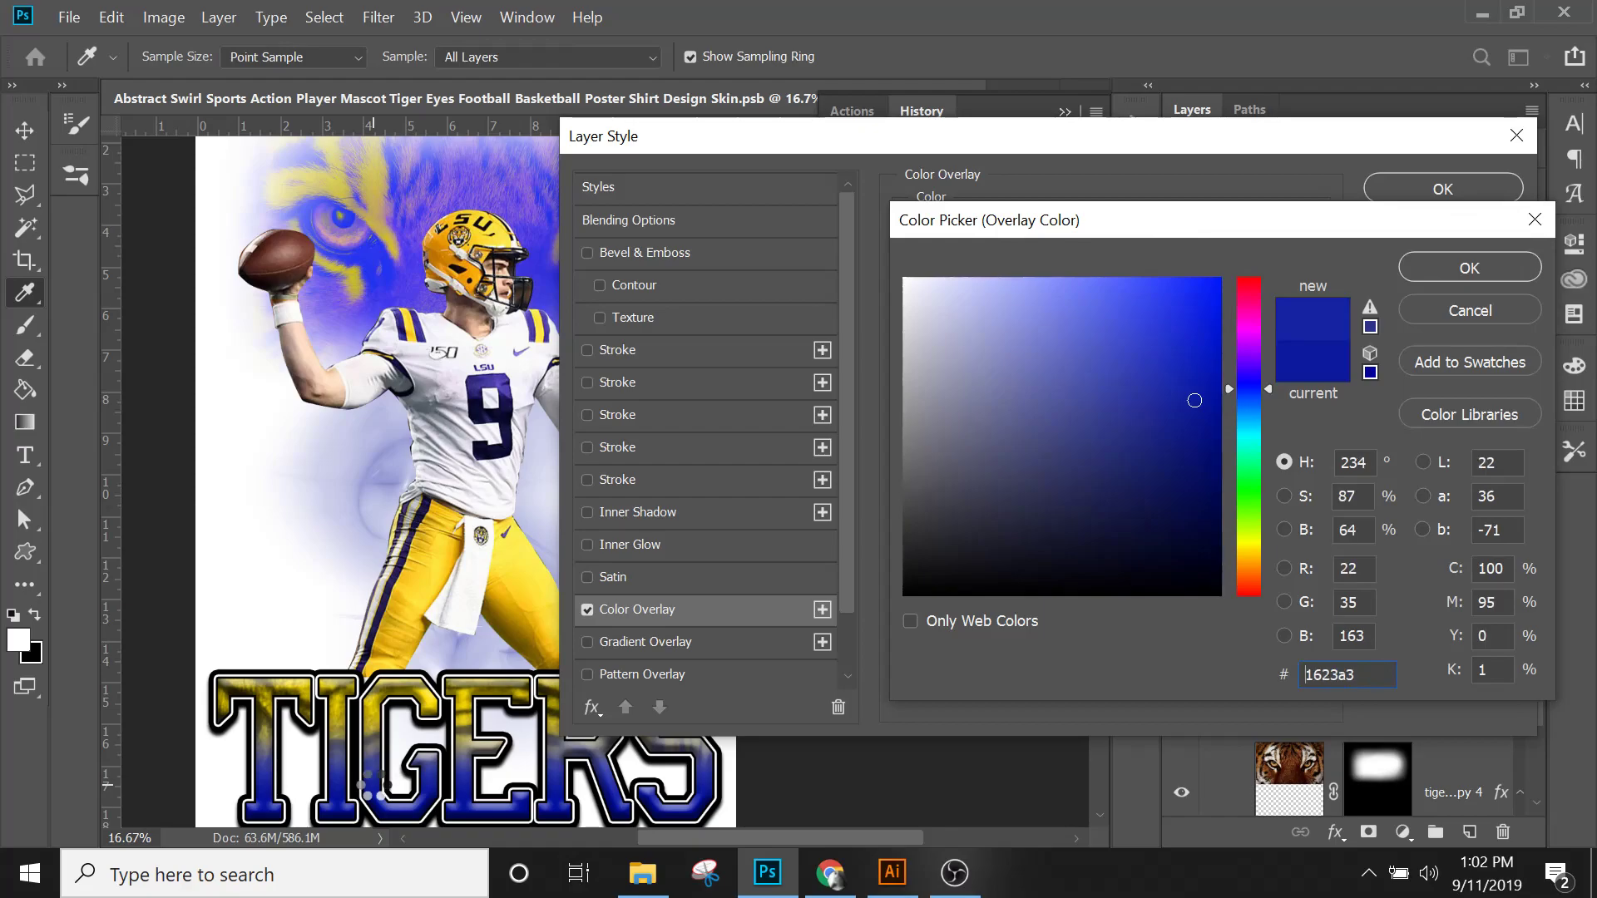
left_click(378, 259)
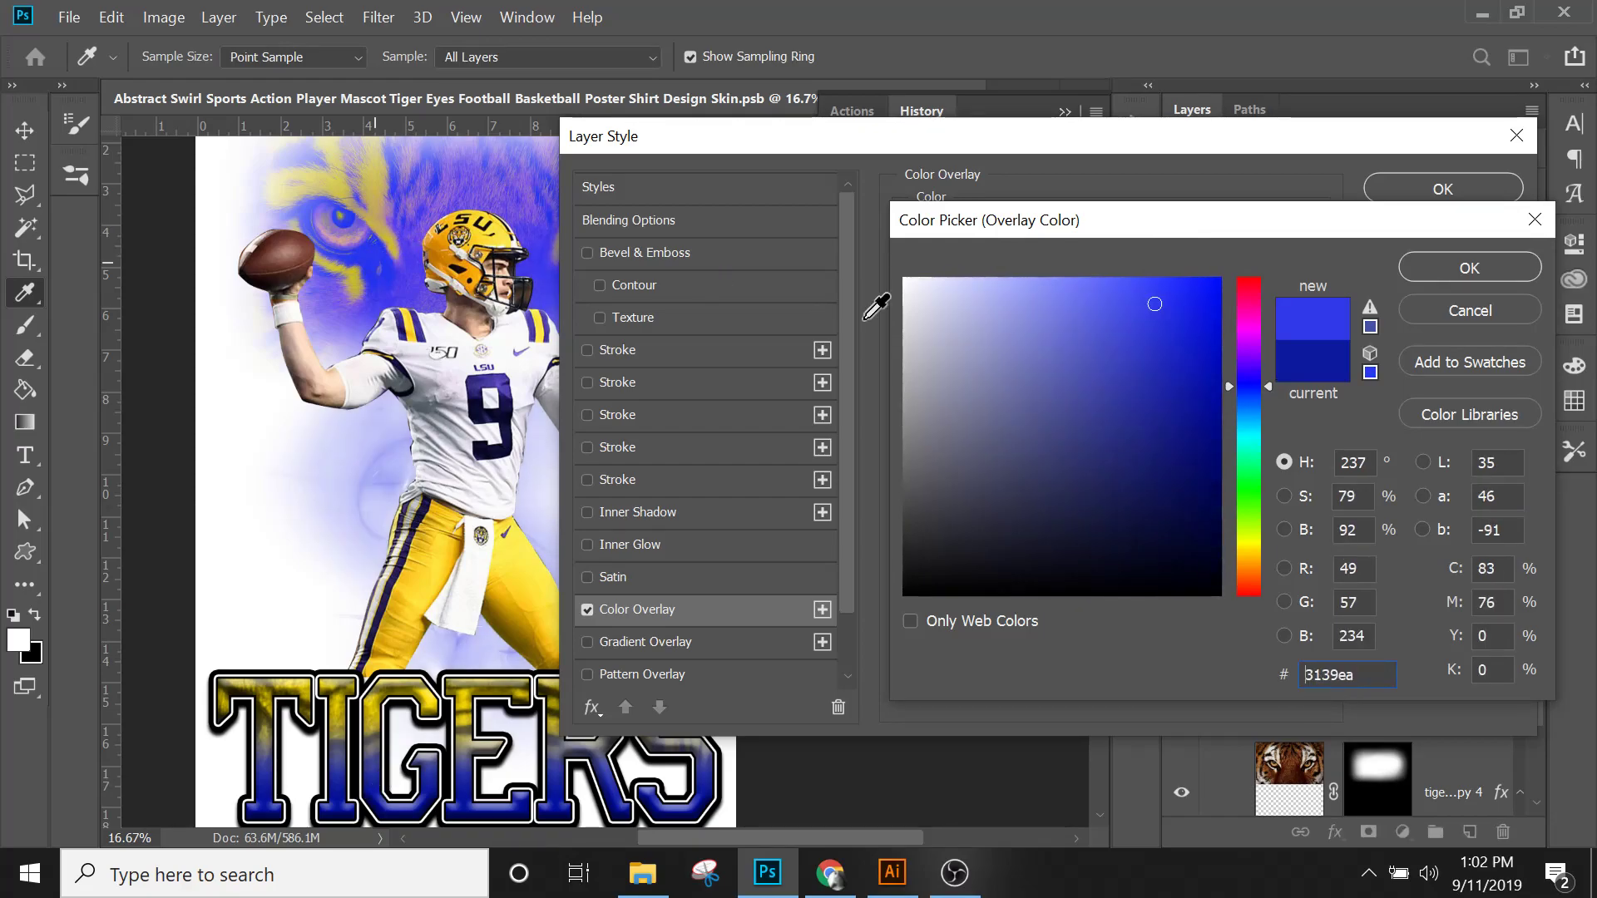
left_click_drag(1175, 313, 1201, 318)
left_click(1454, 271)
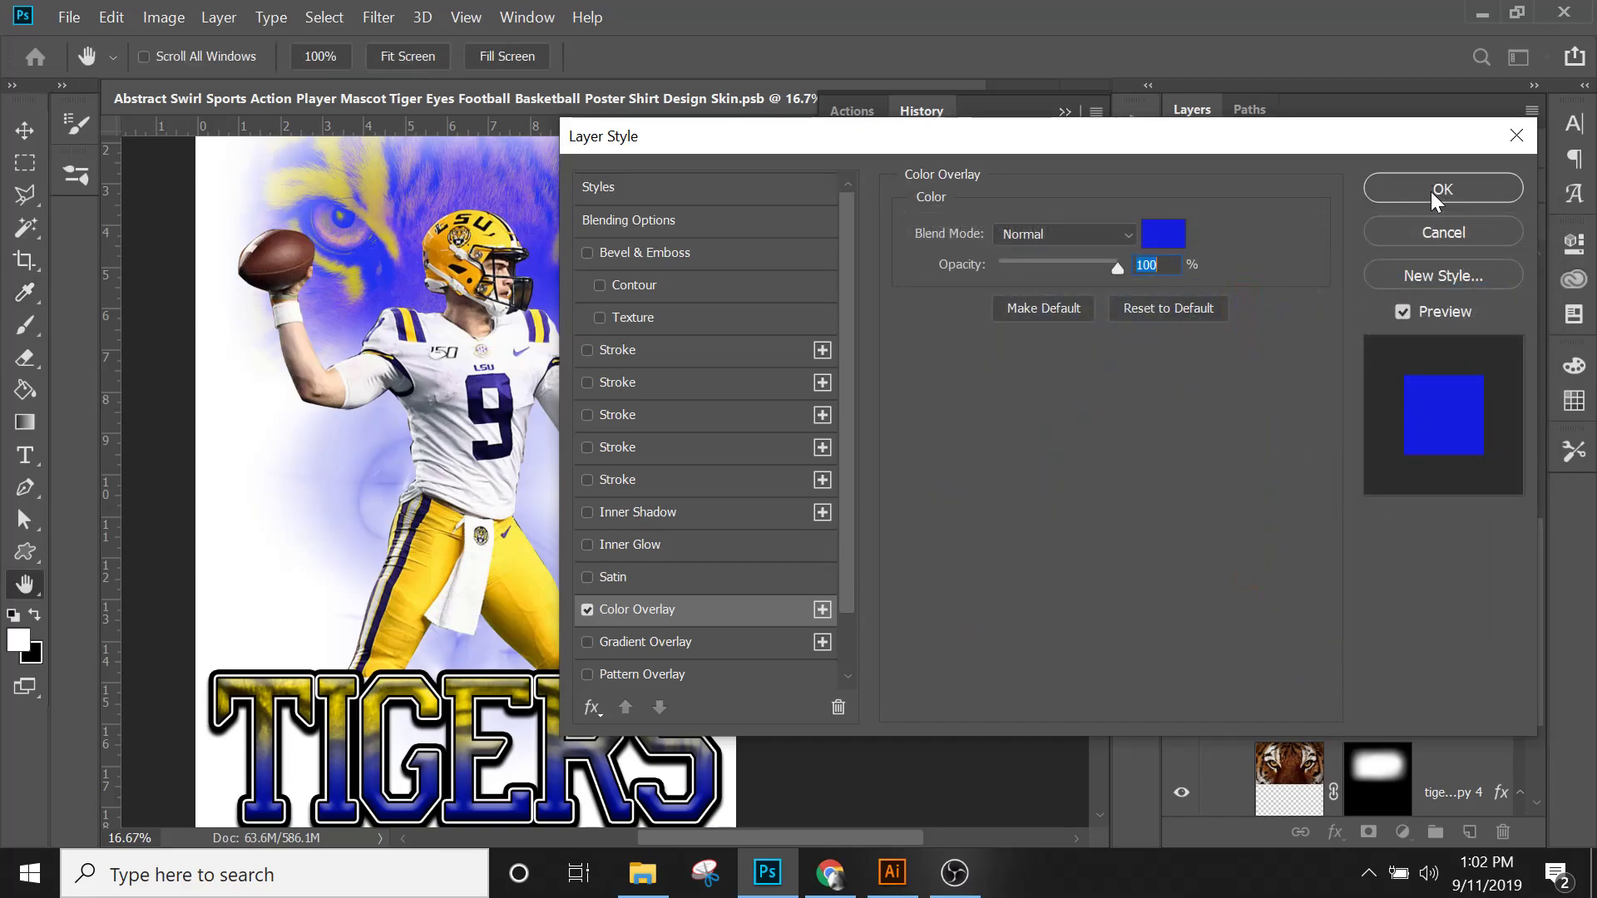
left_click(1430, 191)
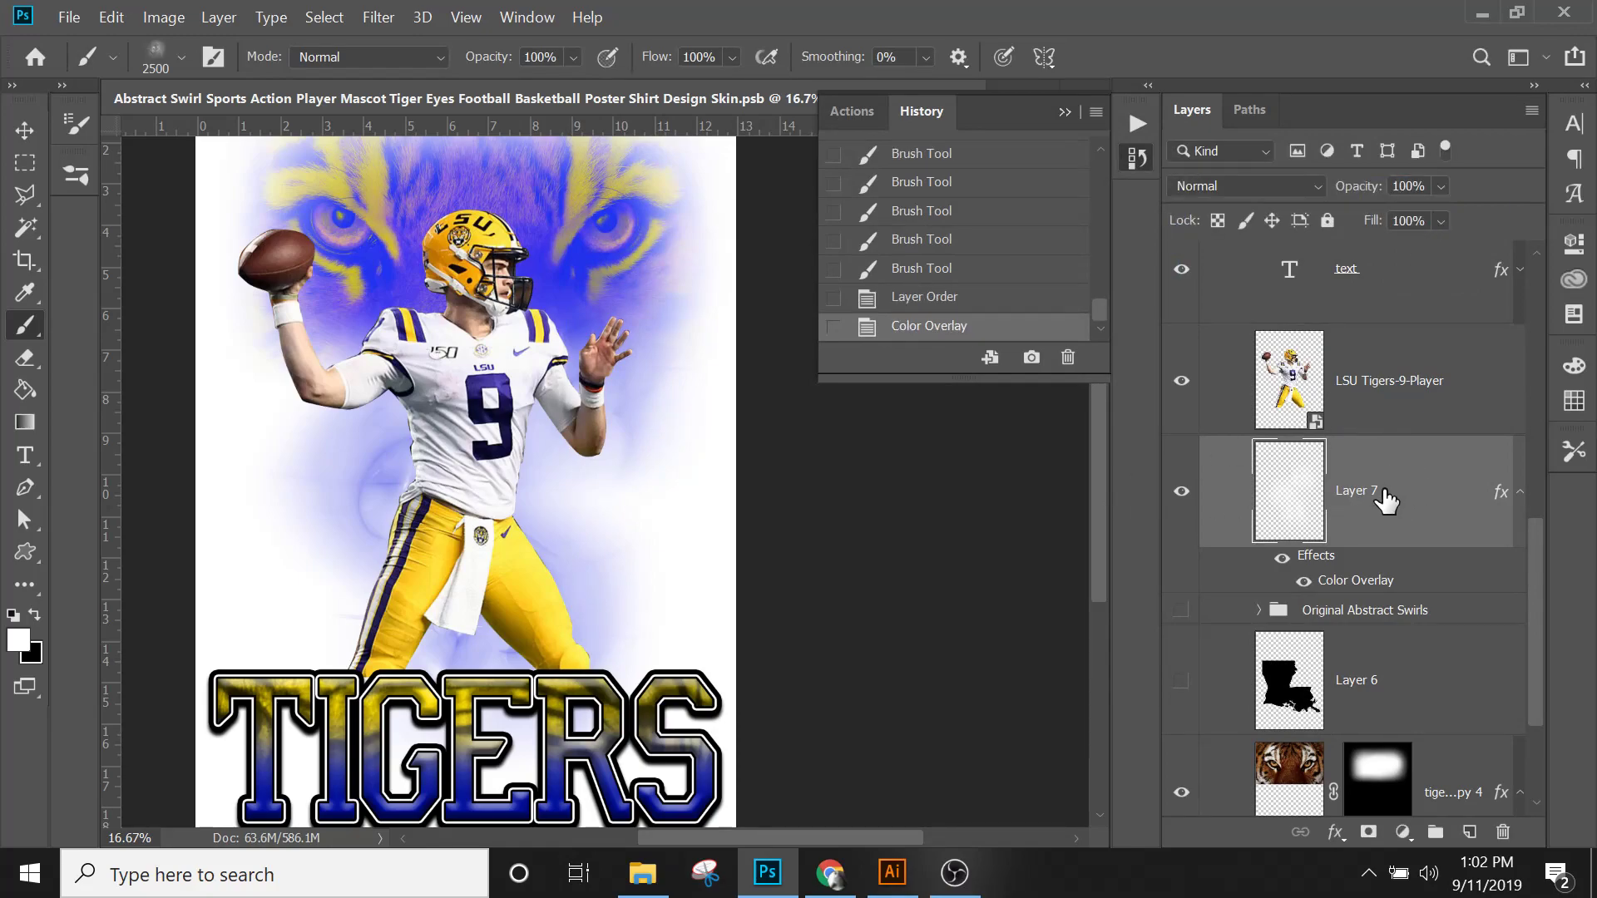
Step: Add a new empty layer directly above Layer 7
left_click(1470, 832)
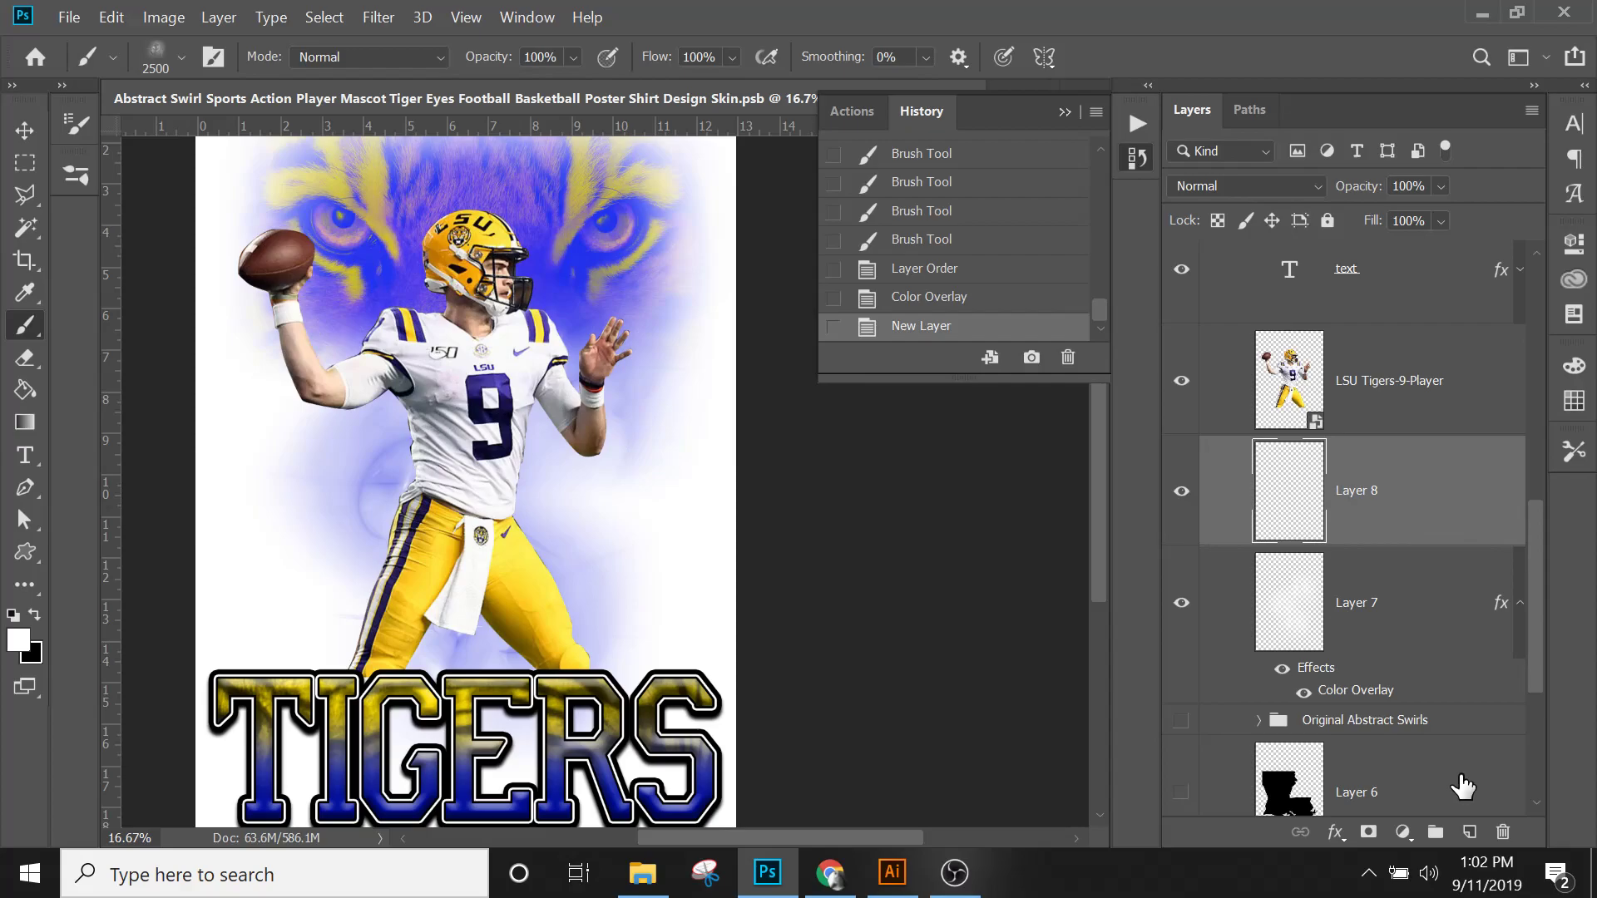
right_click(1415, 474)
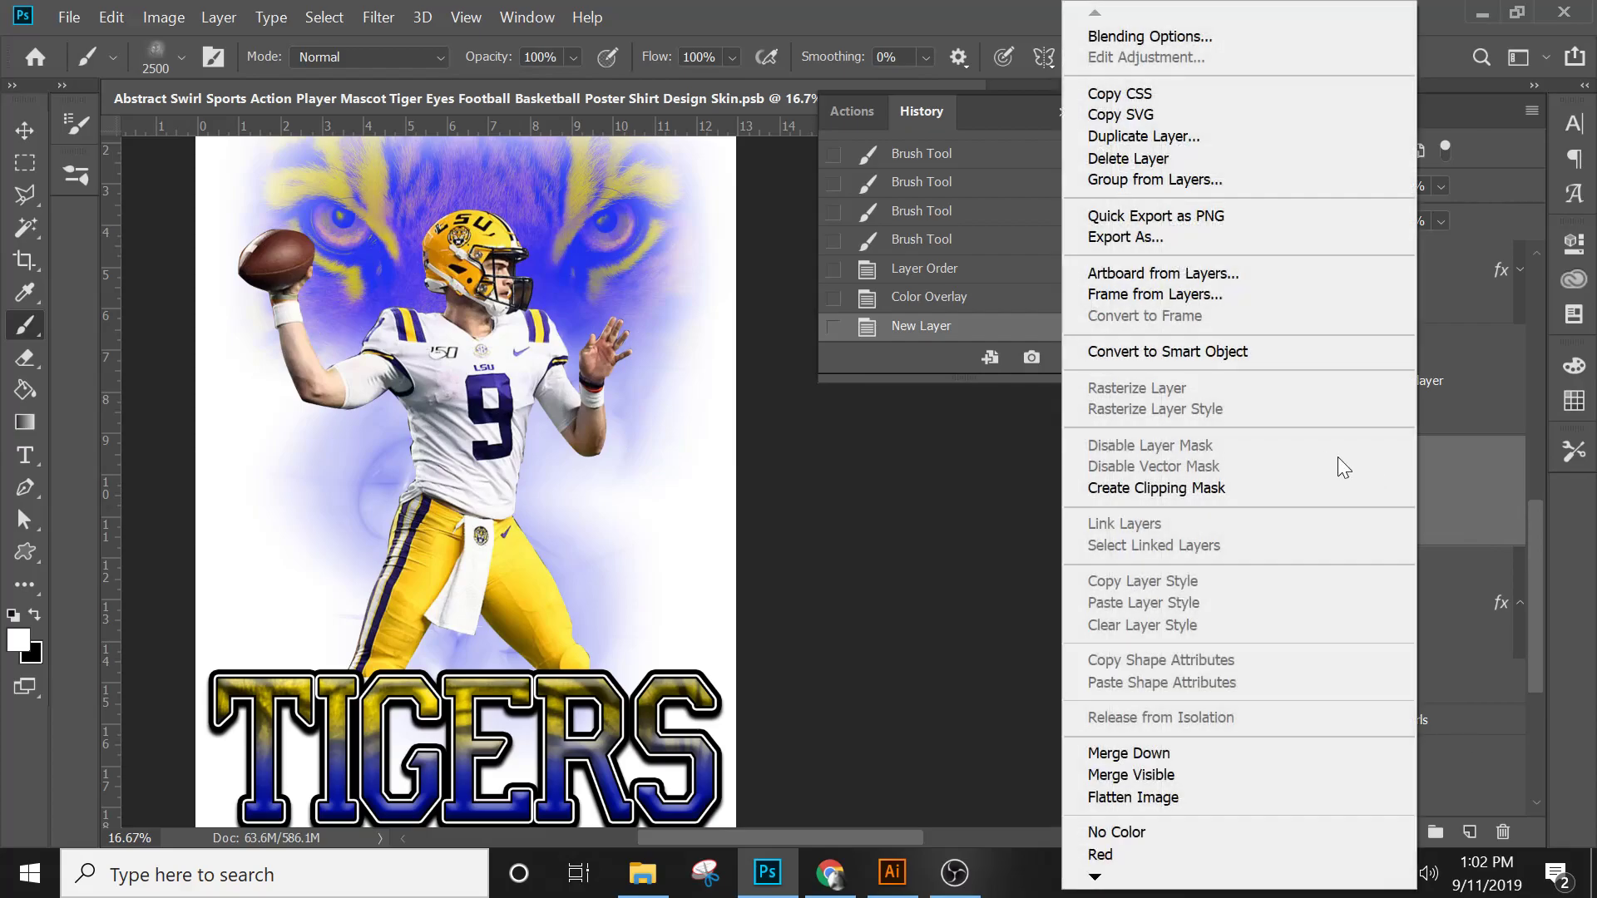
left_click(1457, 536)
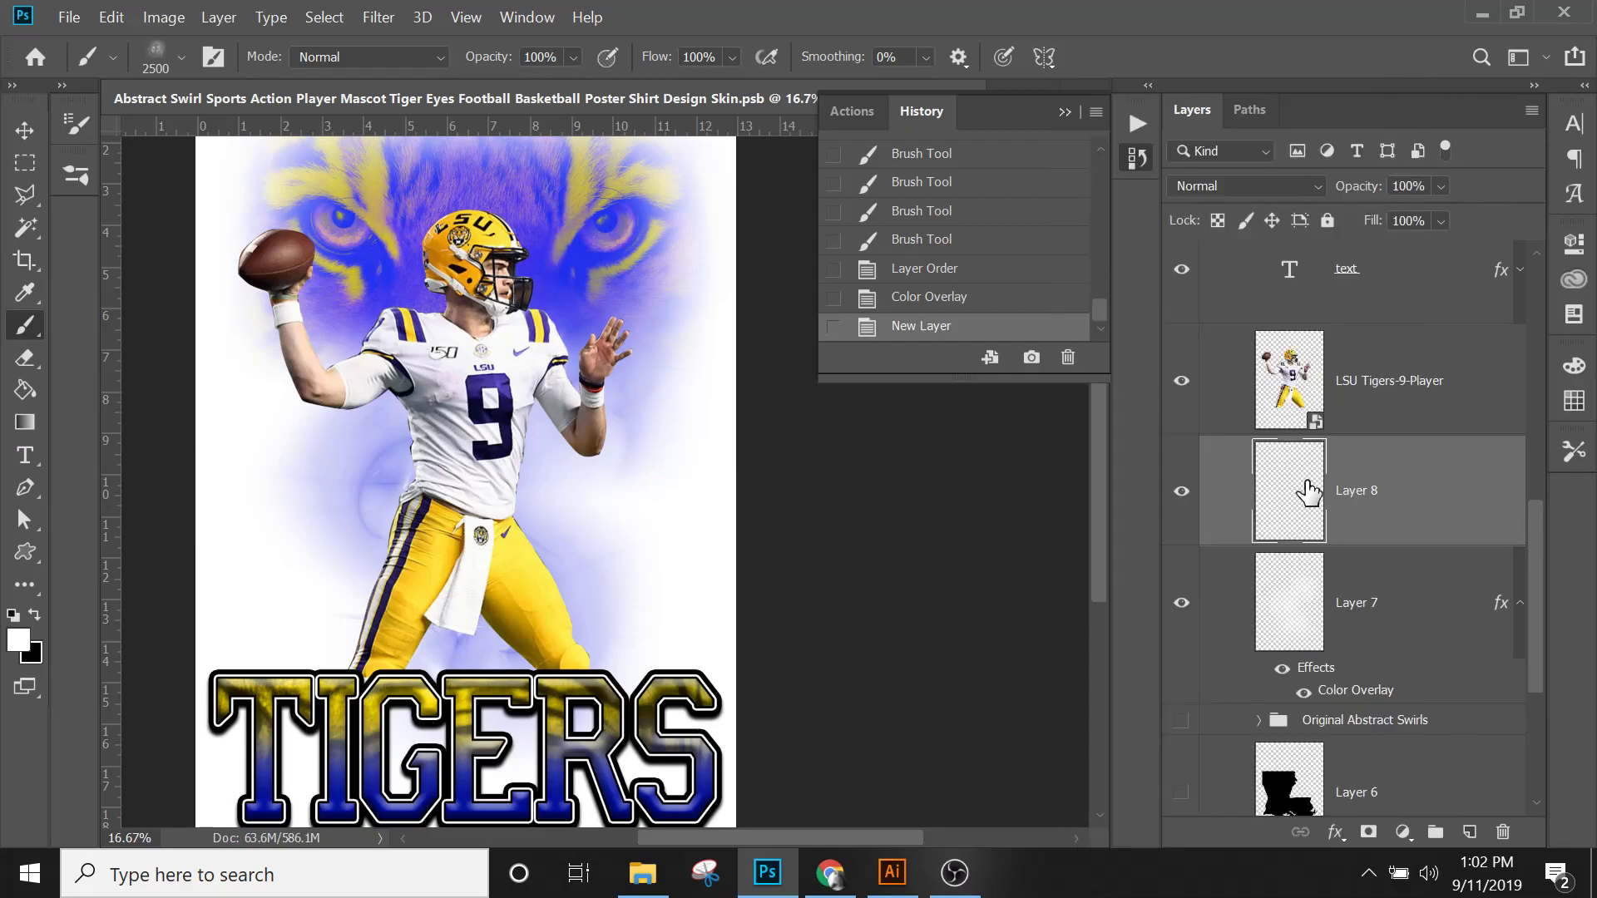
Step: Give Layer 8 a darker blue Color Overlay with the color 1e24a5
double_click(1309, 491)
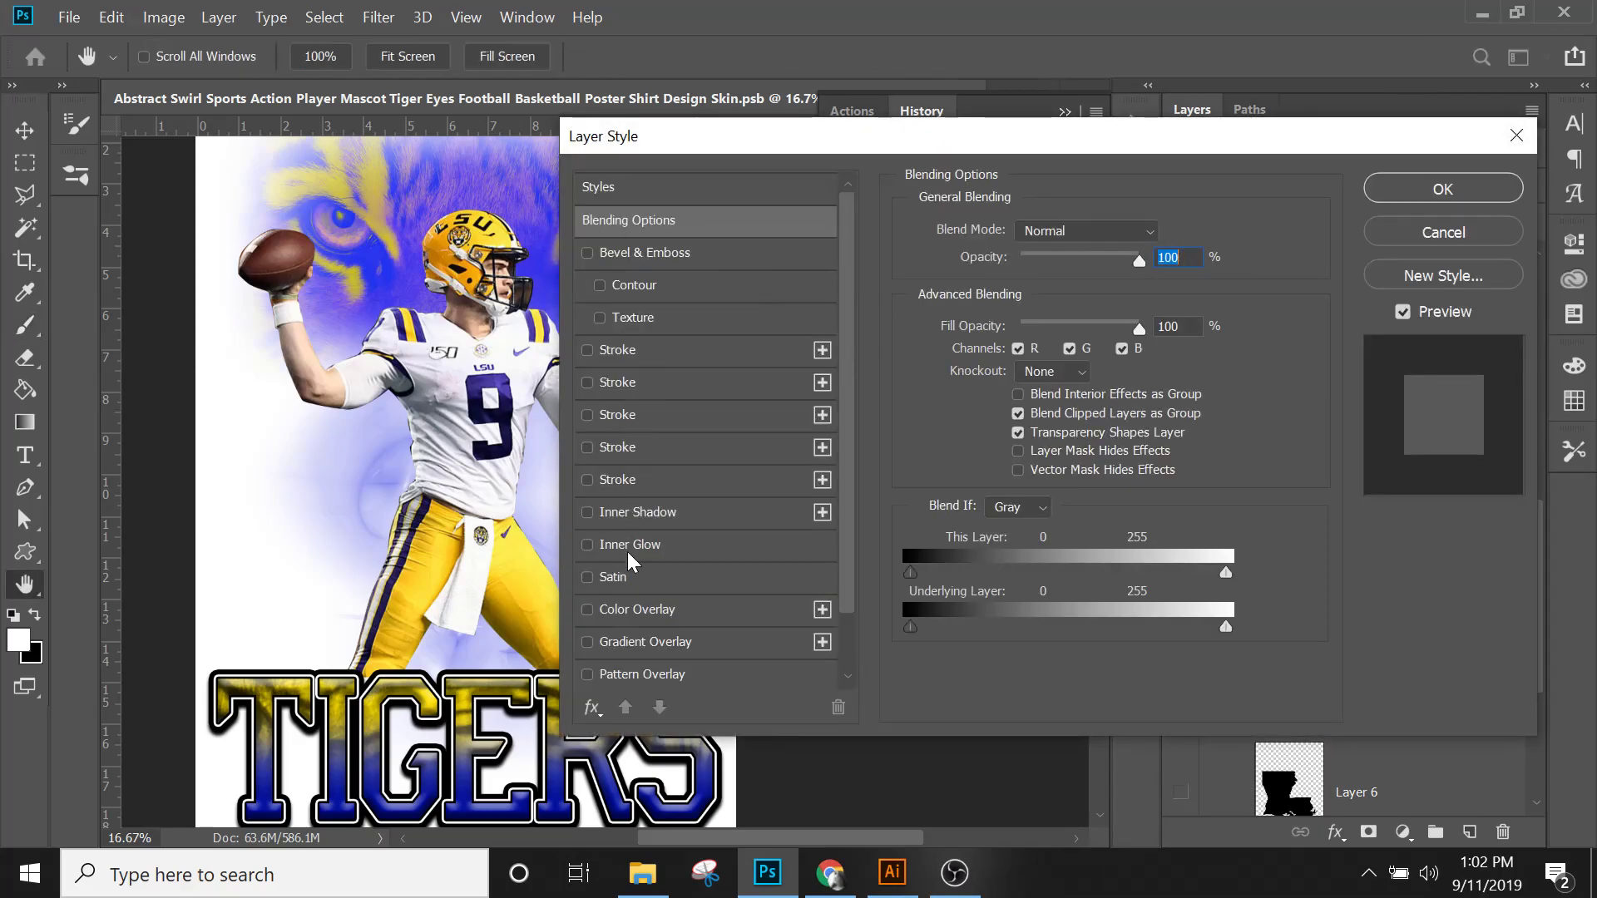
left_click(587, 610)
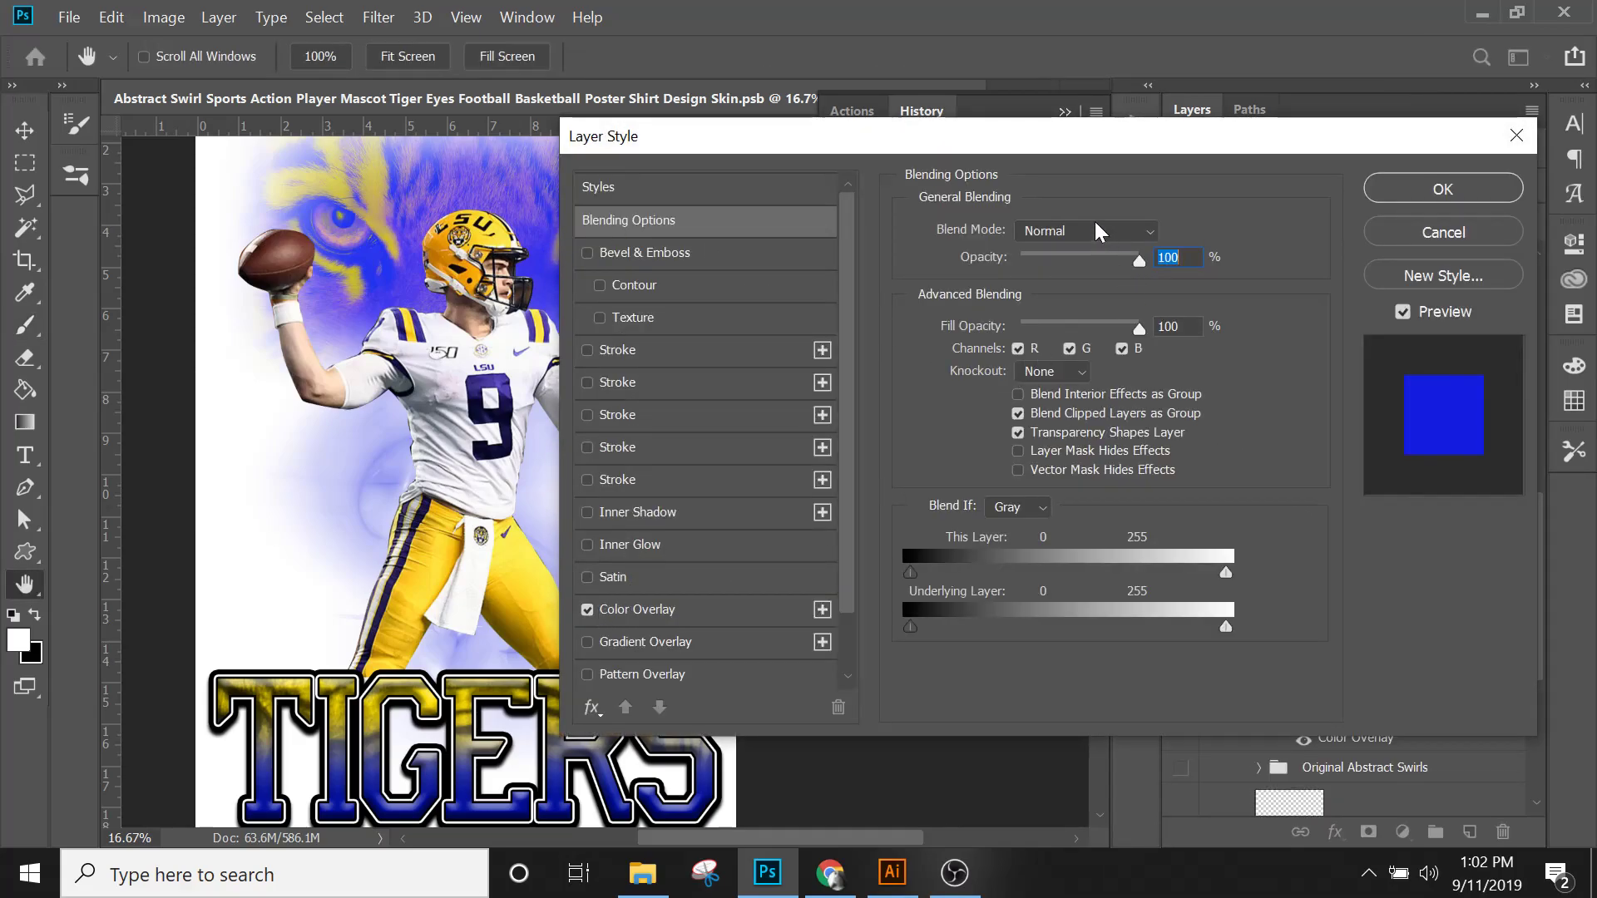
left_click(682, 607)
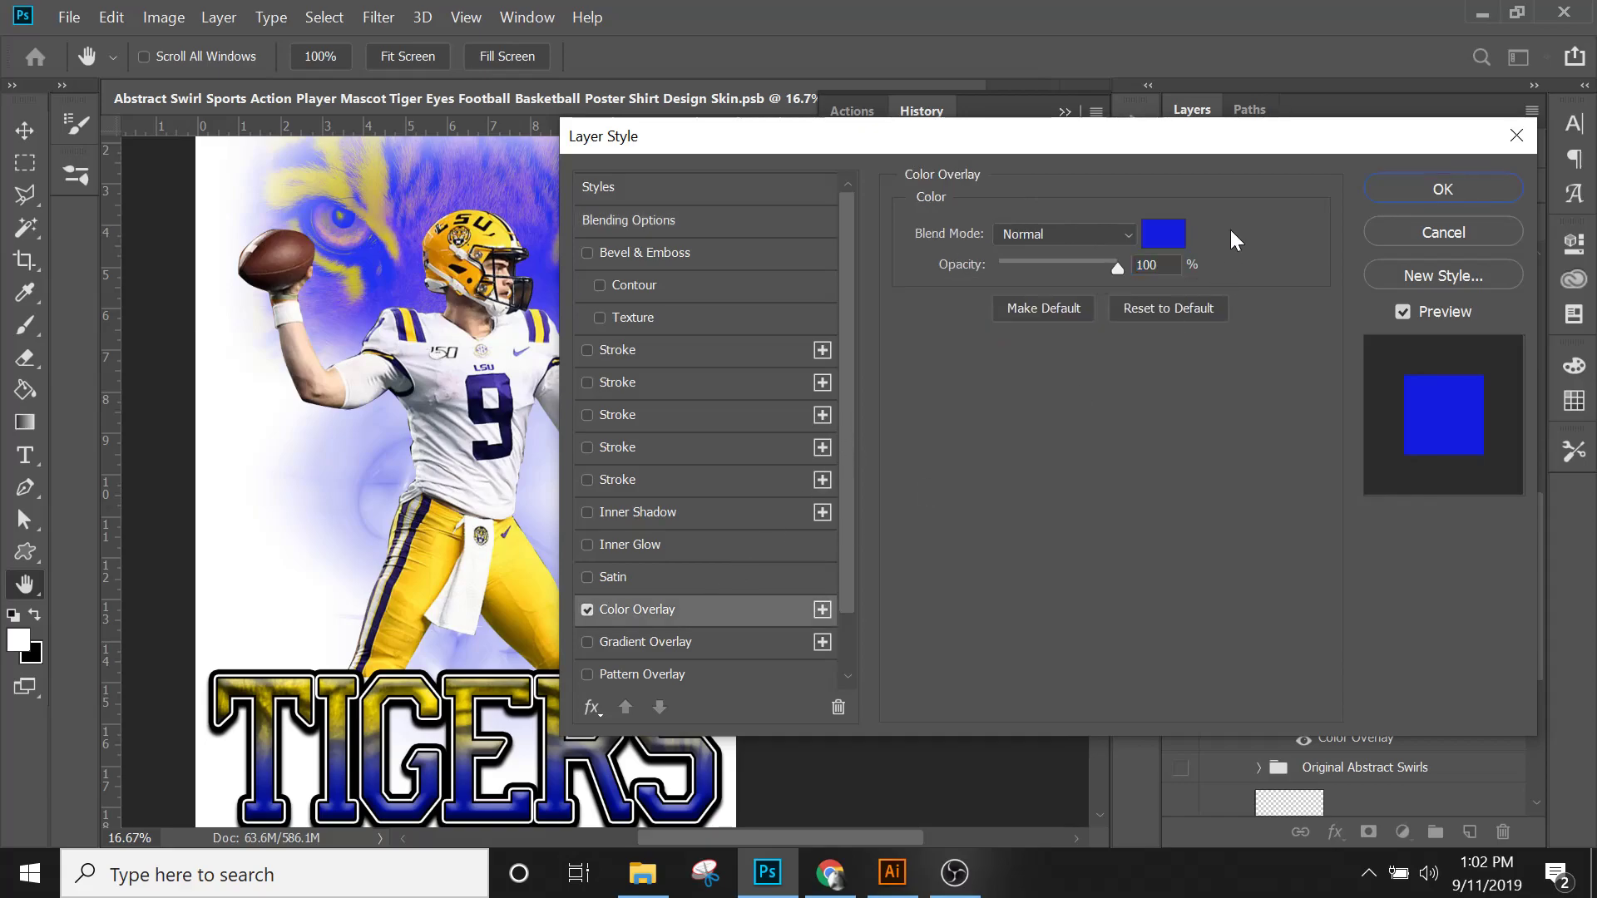
left_click(1161, 237)
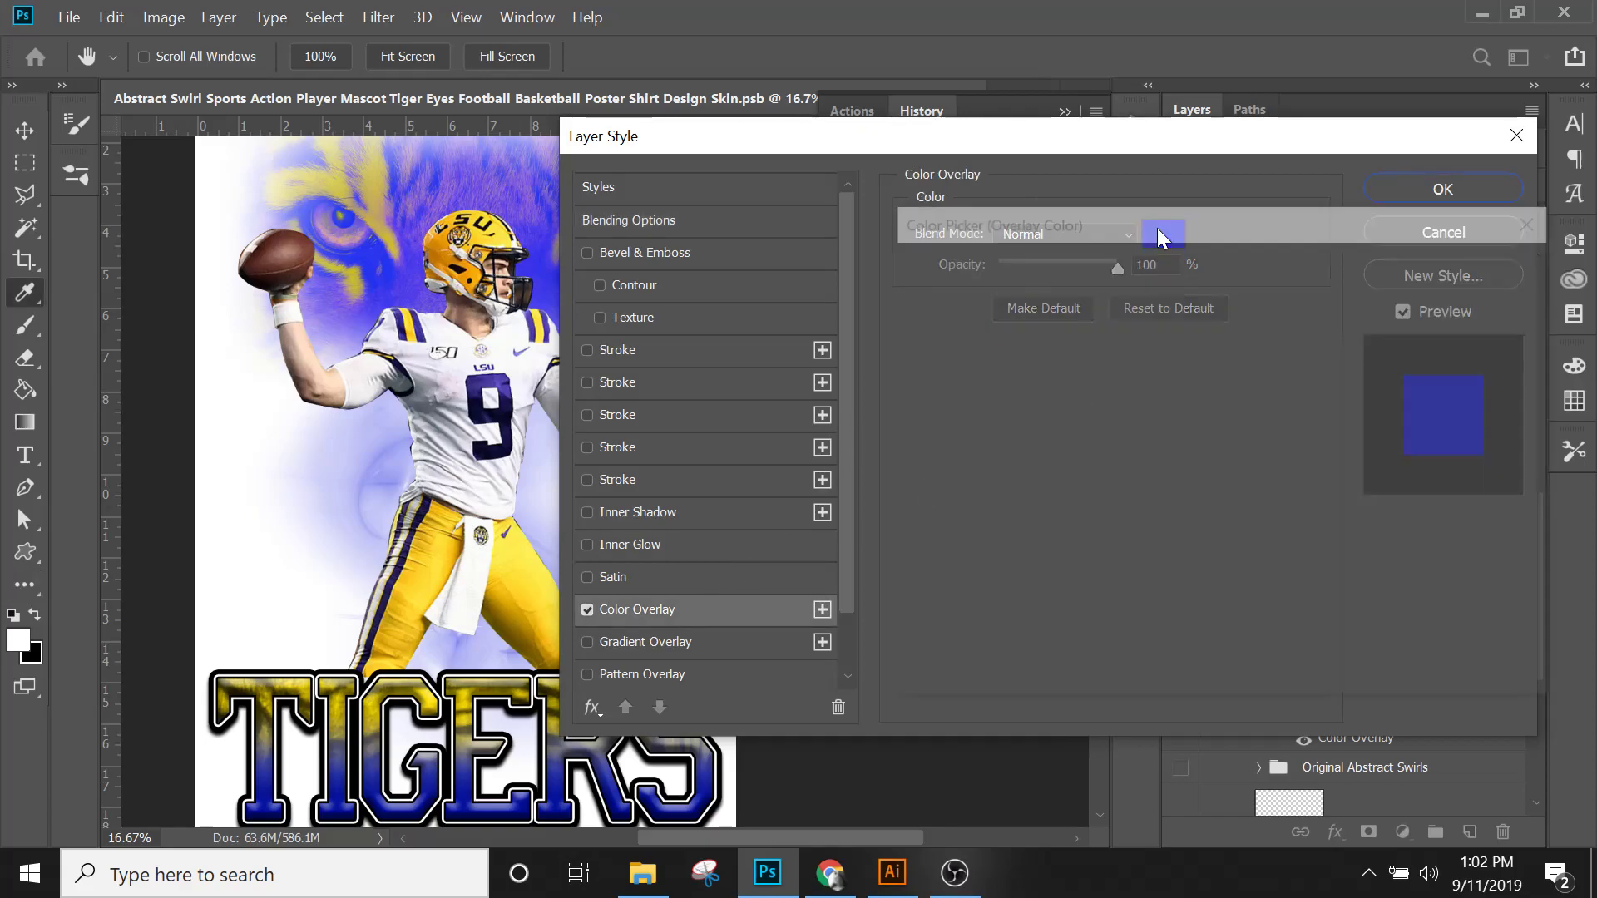
left_click_drag(1185, 325, 1164, 391)
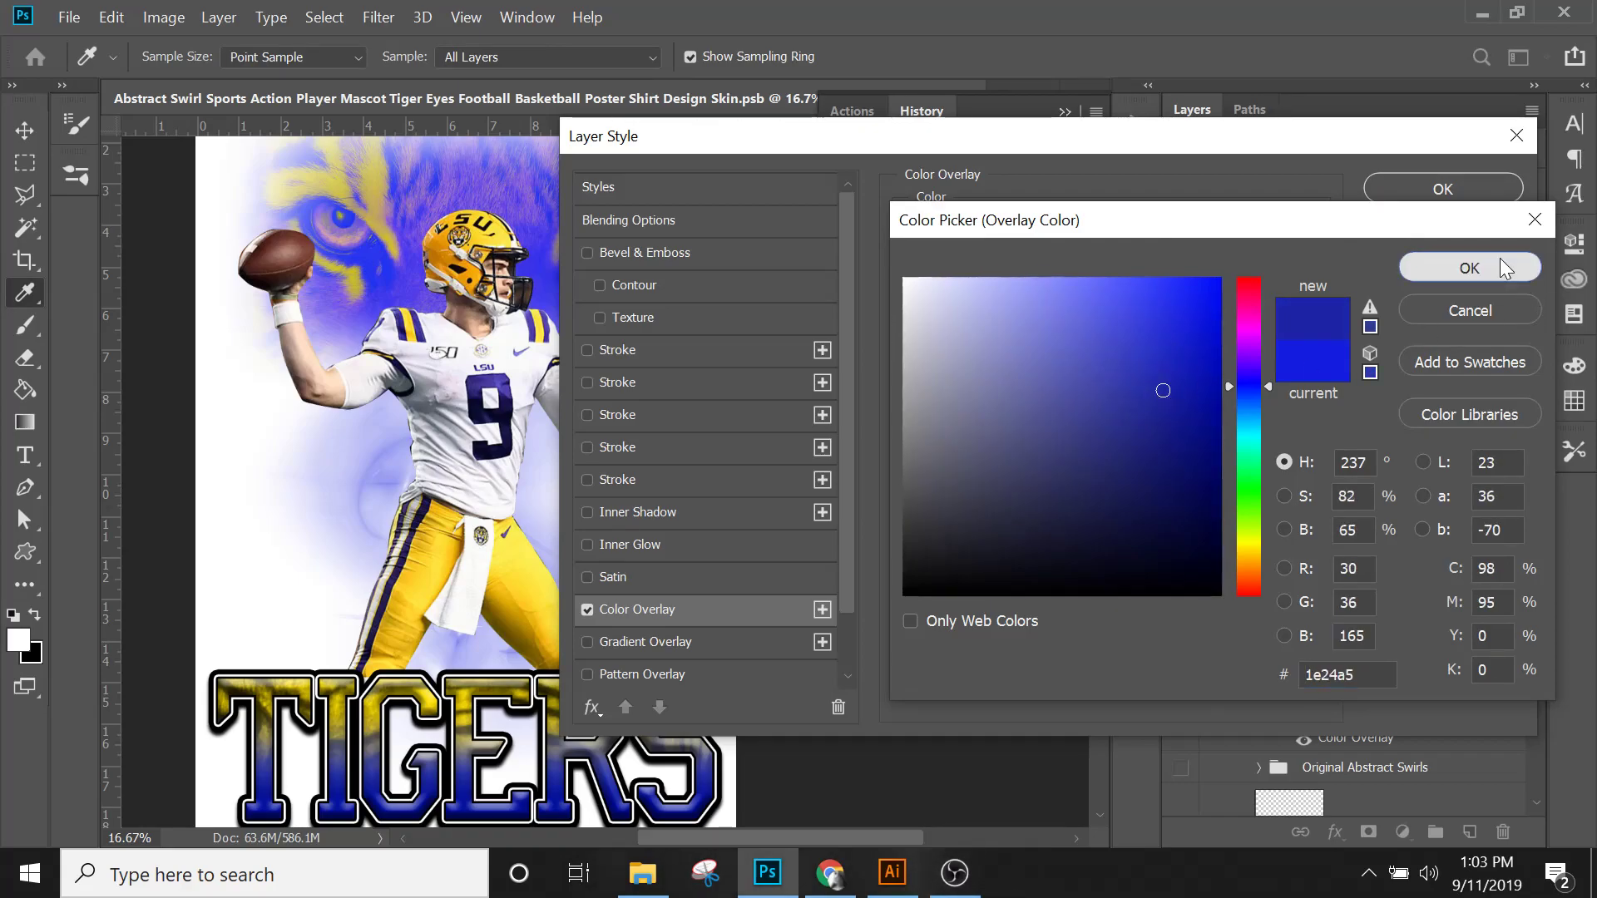
left_click(1470, 268)
left_click(1422, 188)
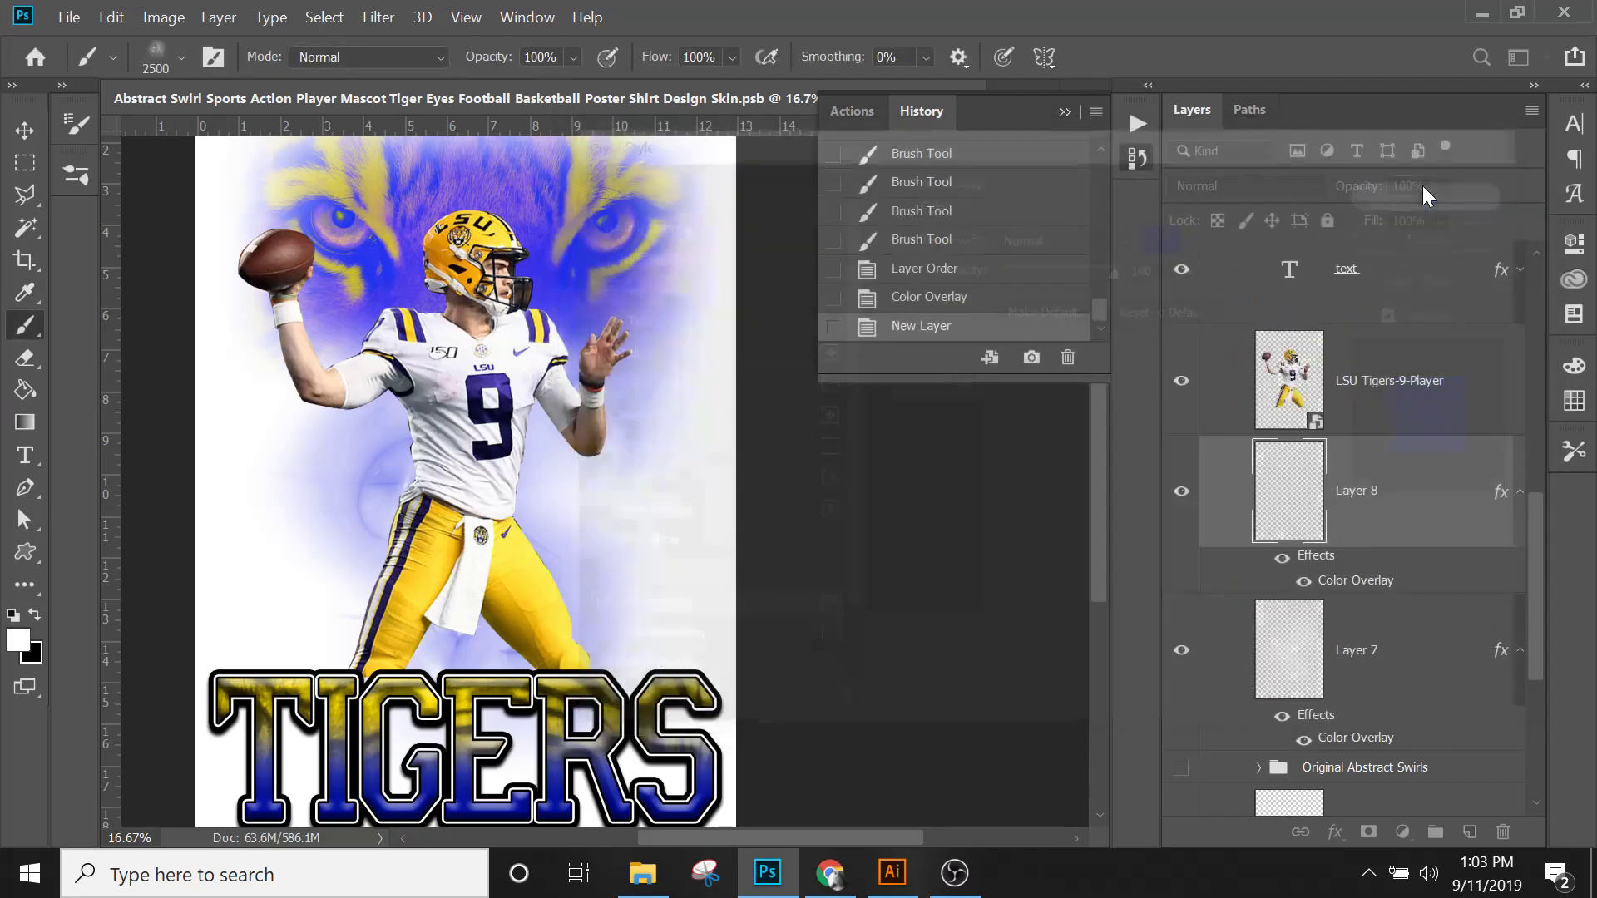
Step: Try stamping the FR_6 brush at 2429 px near the player's front shoulder on Layer 8, and undo the stamp
left_click(182, 58)
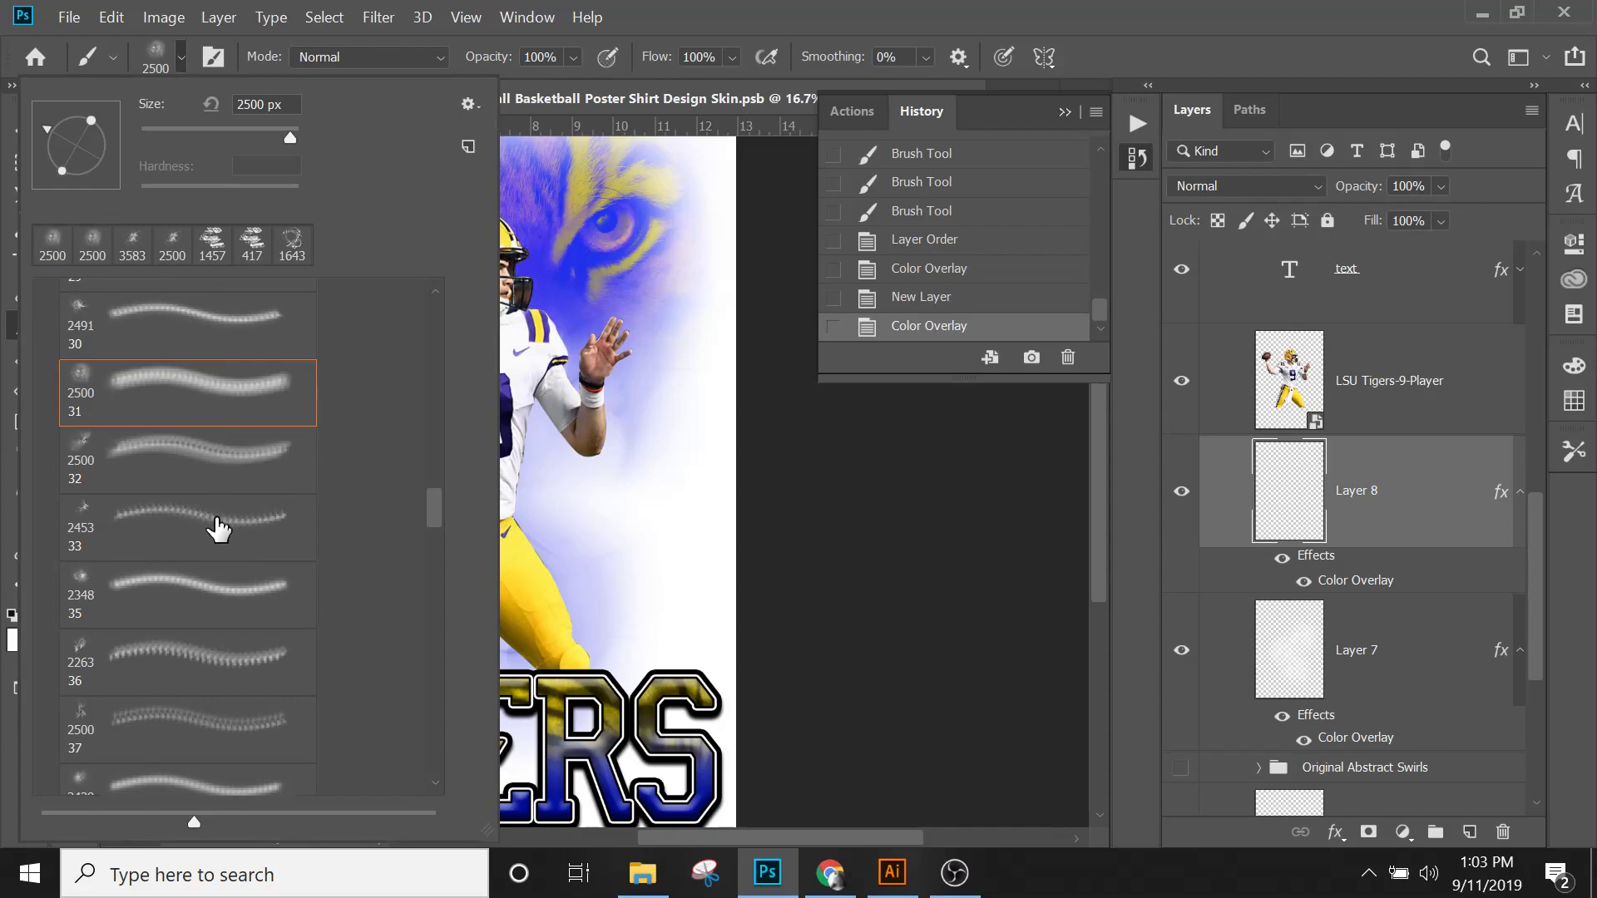
scroll(167, 366, "up", 4)
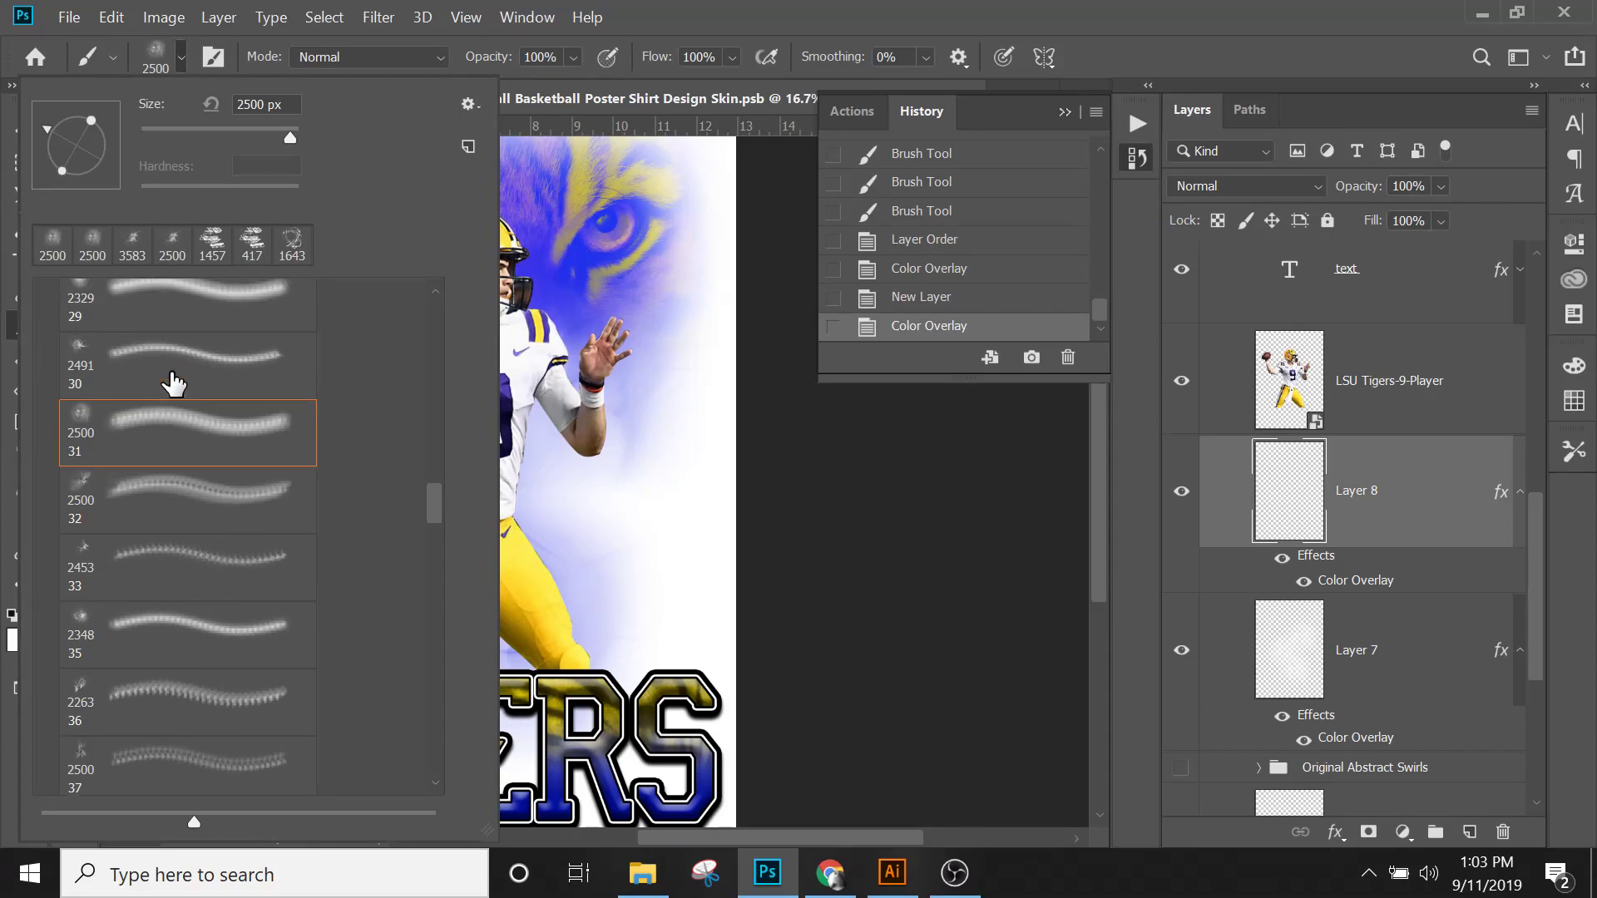
scroll(174, 382, "up", 8)
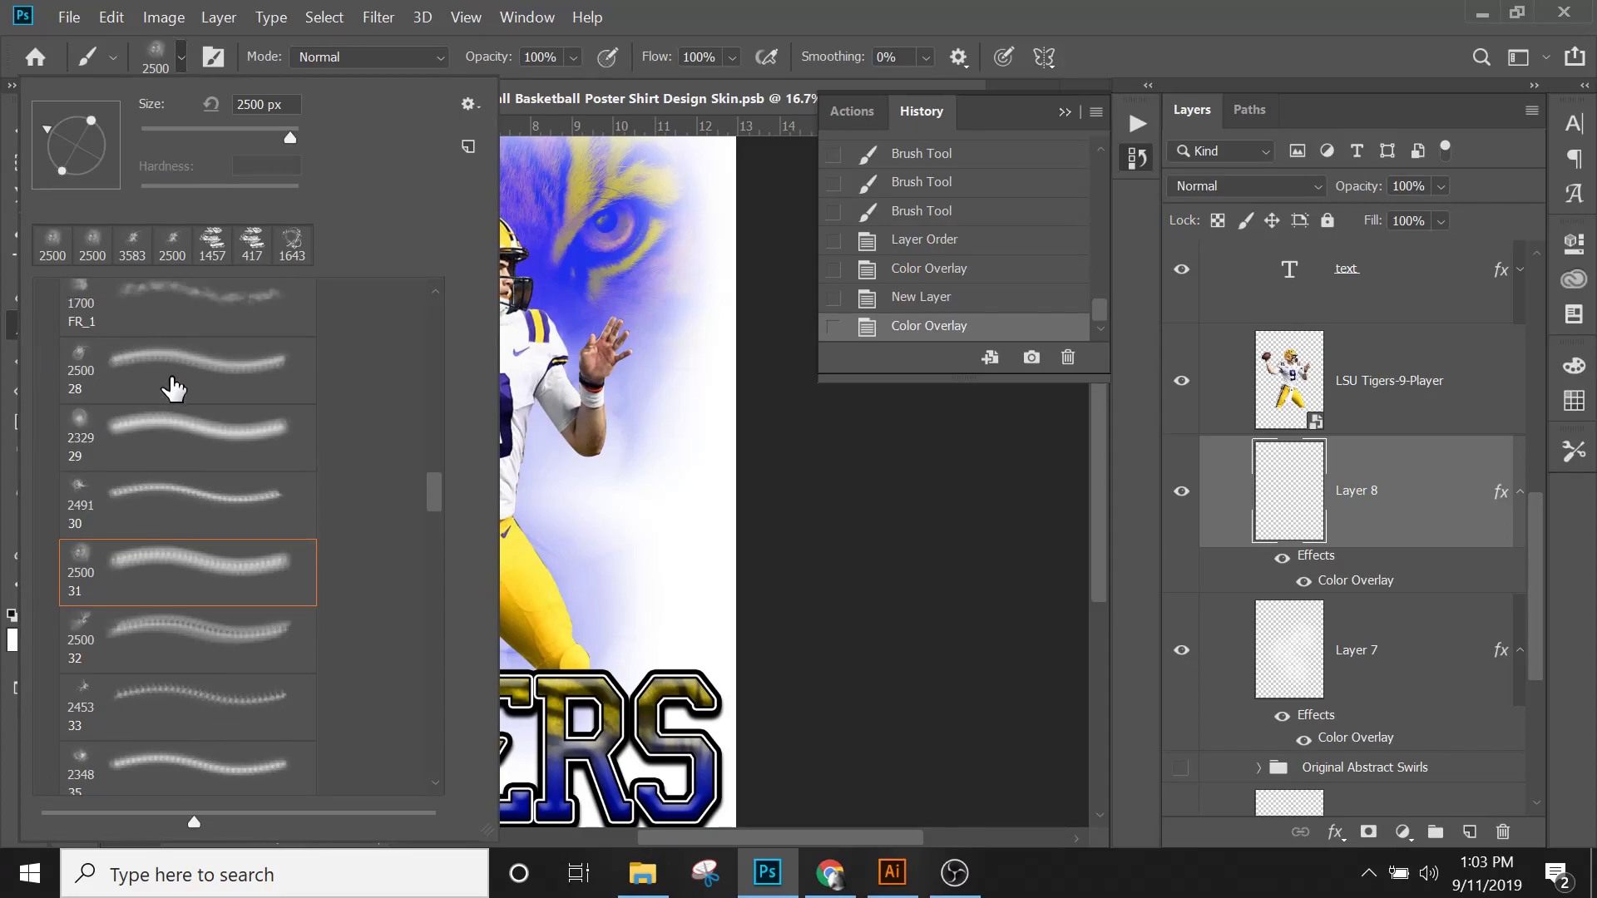
scroll(175, 375, "up", 10)
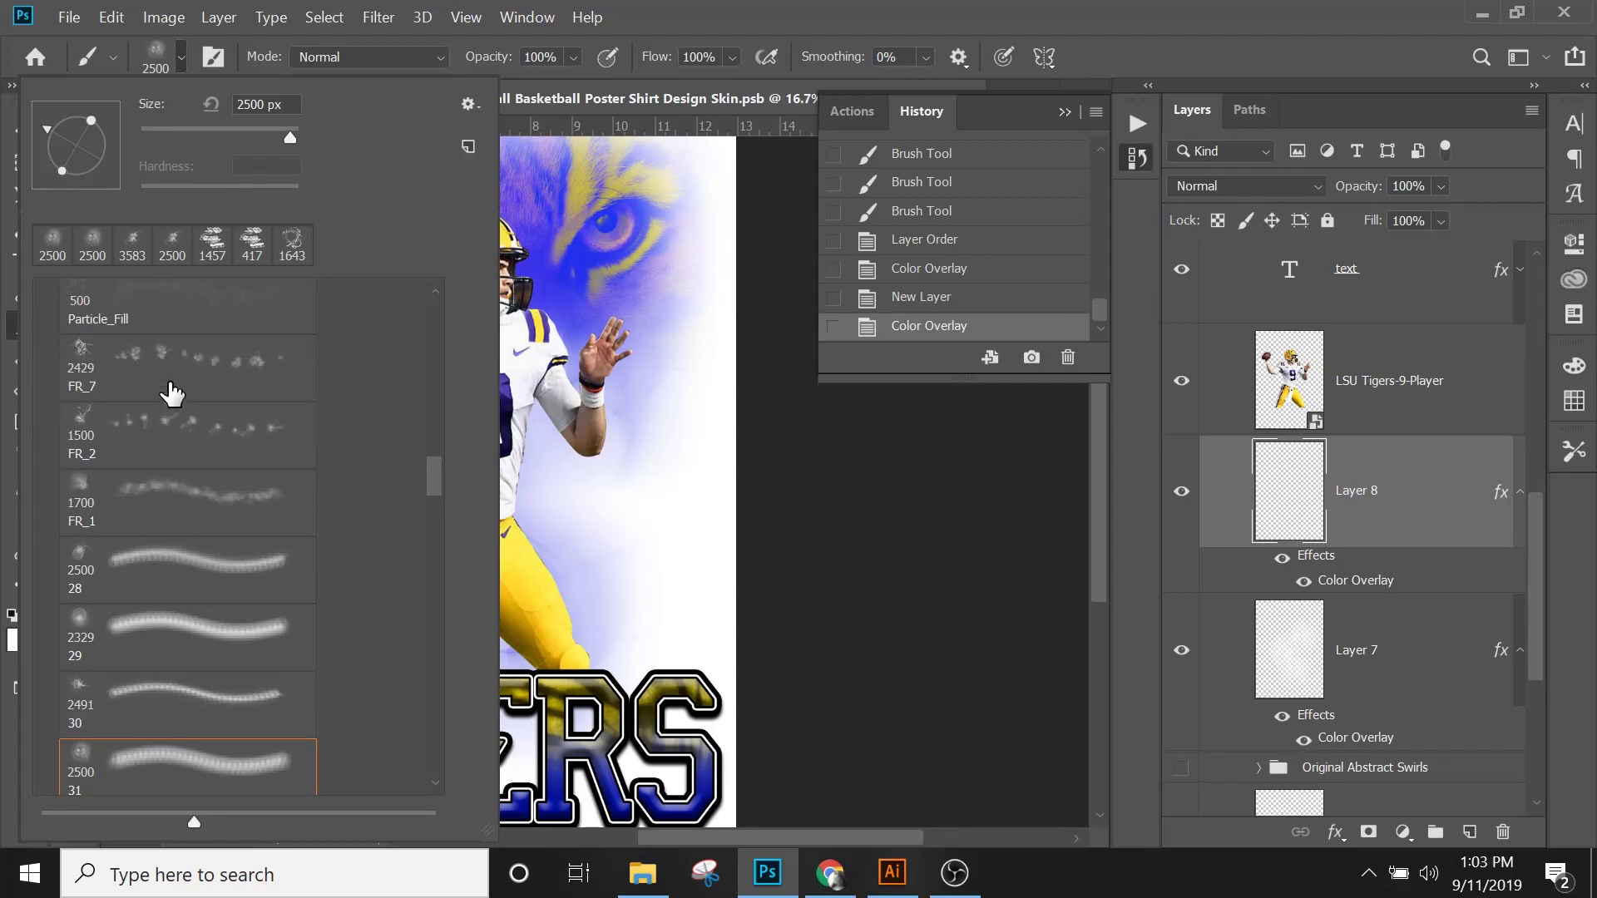
scroll(167, 499, "up", 10)
left_click(167, 507)
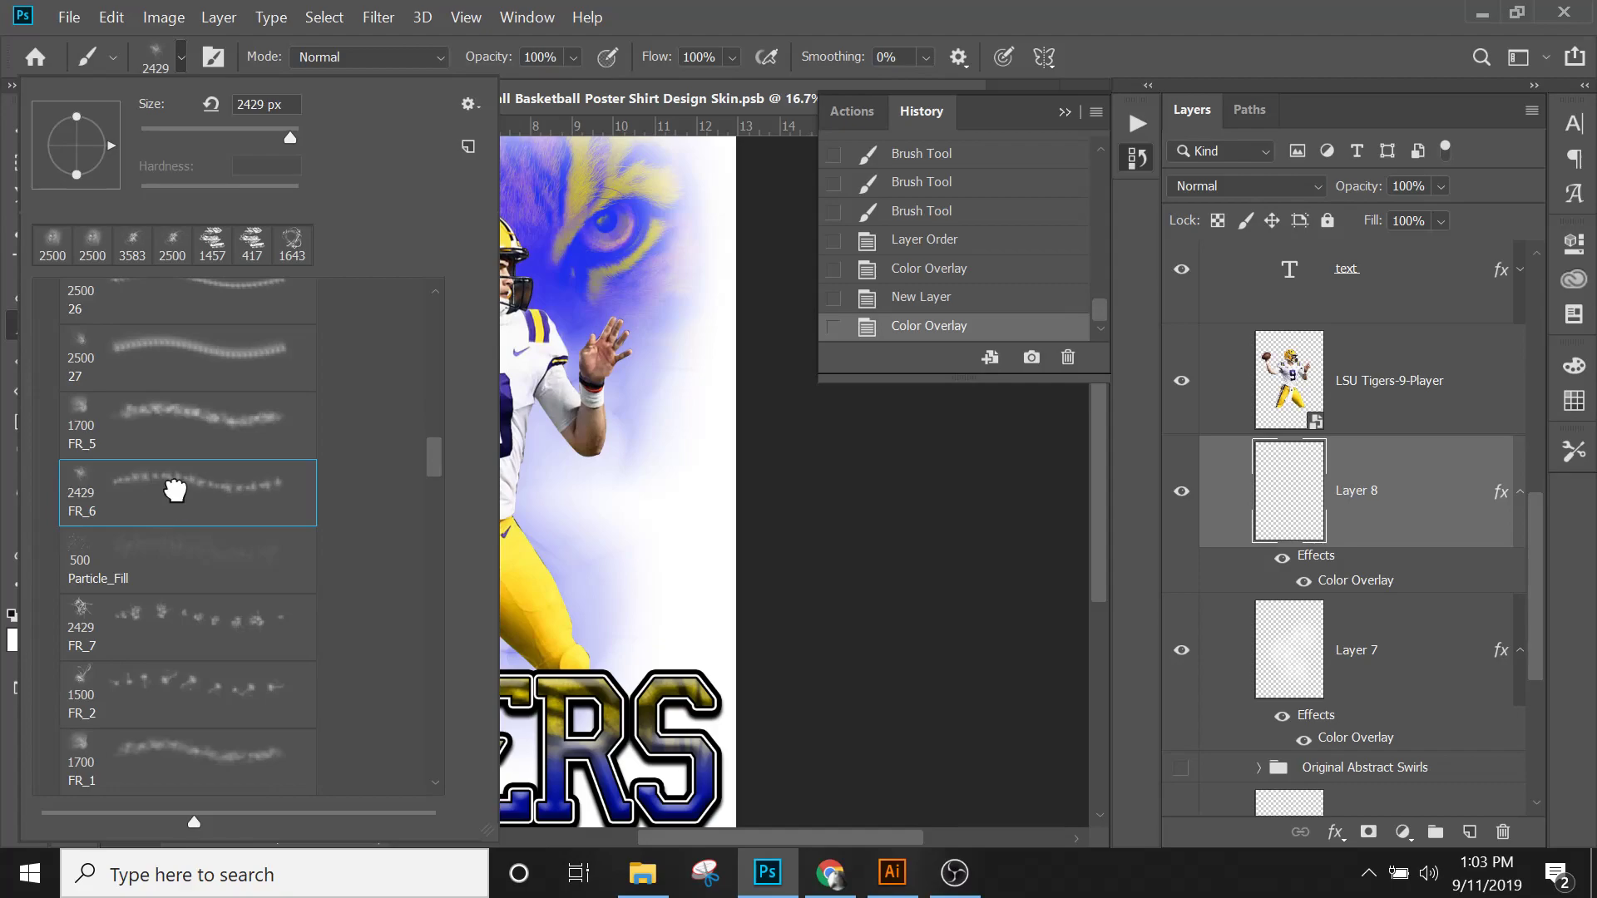
left_click(615, 349)
left_click(586, 324)
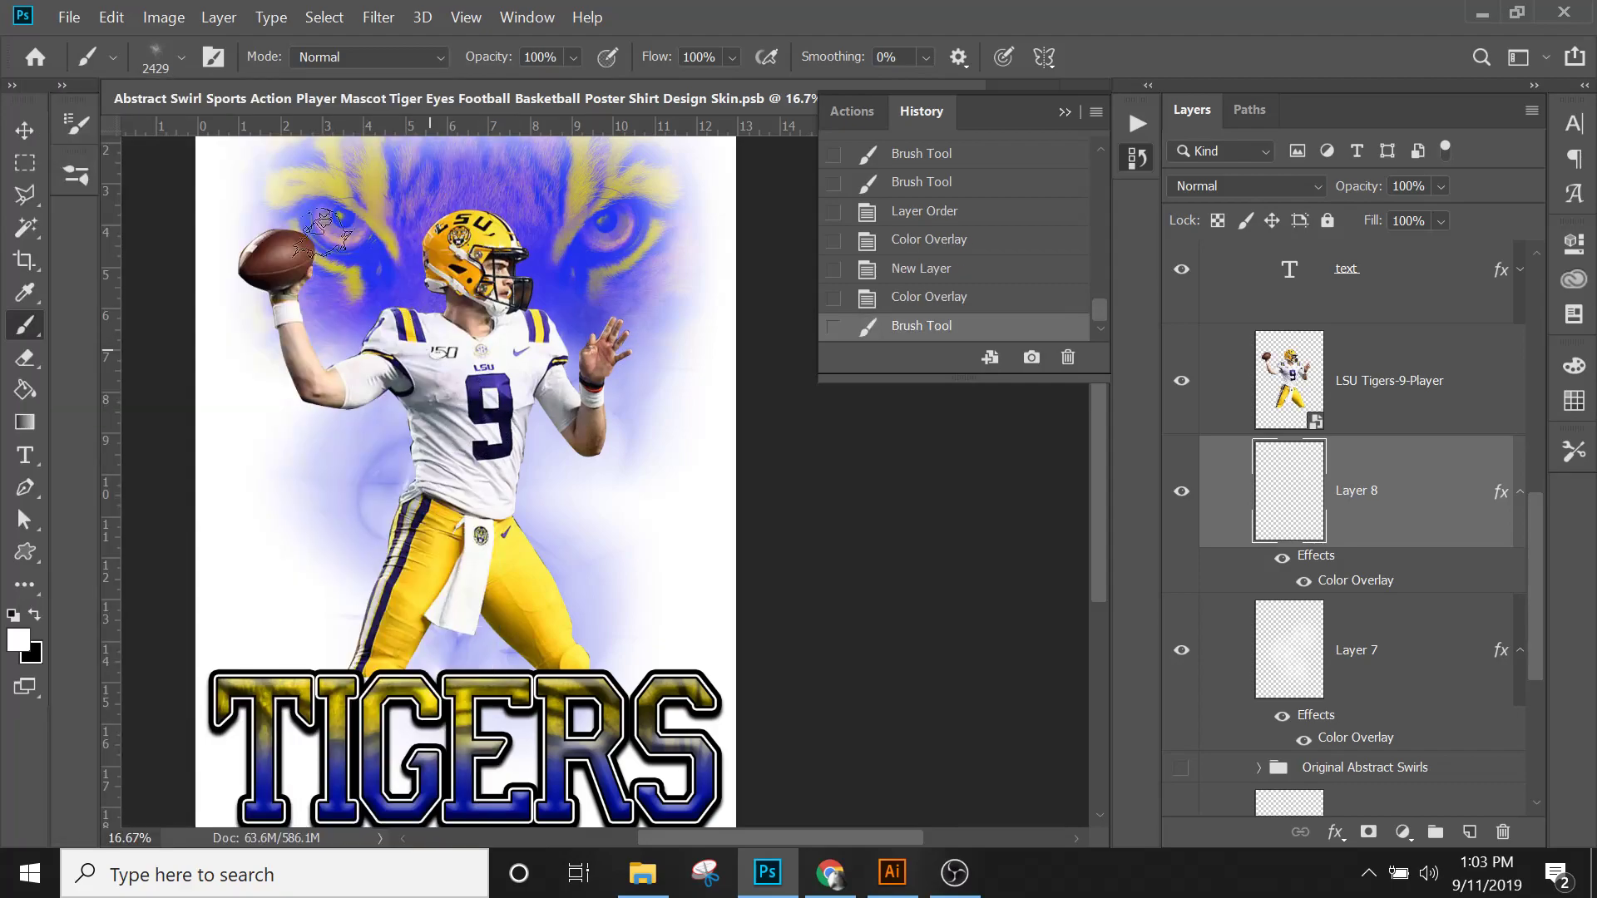
left_click(109, 15)
left_click(157, 41)
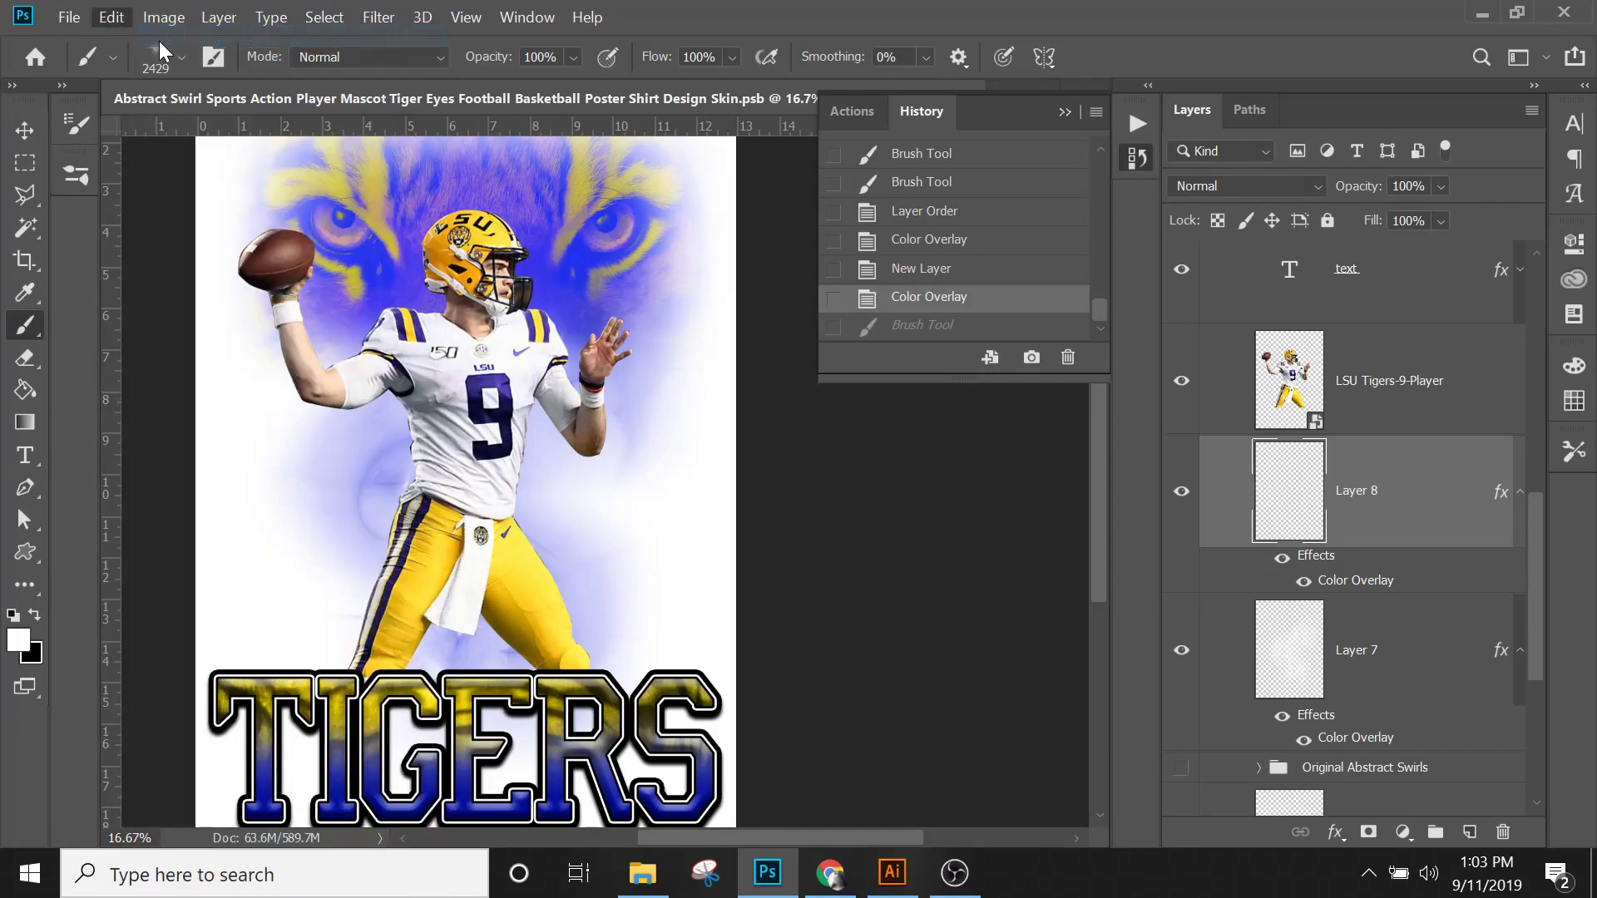
Step: Try enlarging the FR_6 brush to 4646 px and stamping it beside the player's waist, then undo the stamp
right_click(406, 245)
left_click_drag(692, 151, 700, 148)
key("Return")
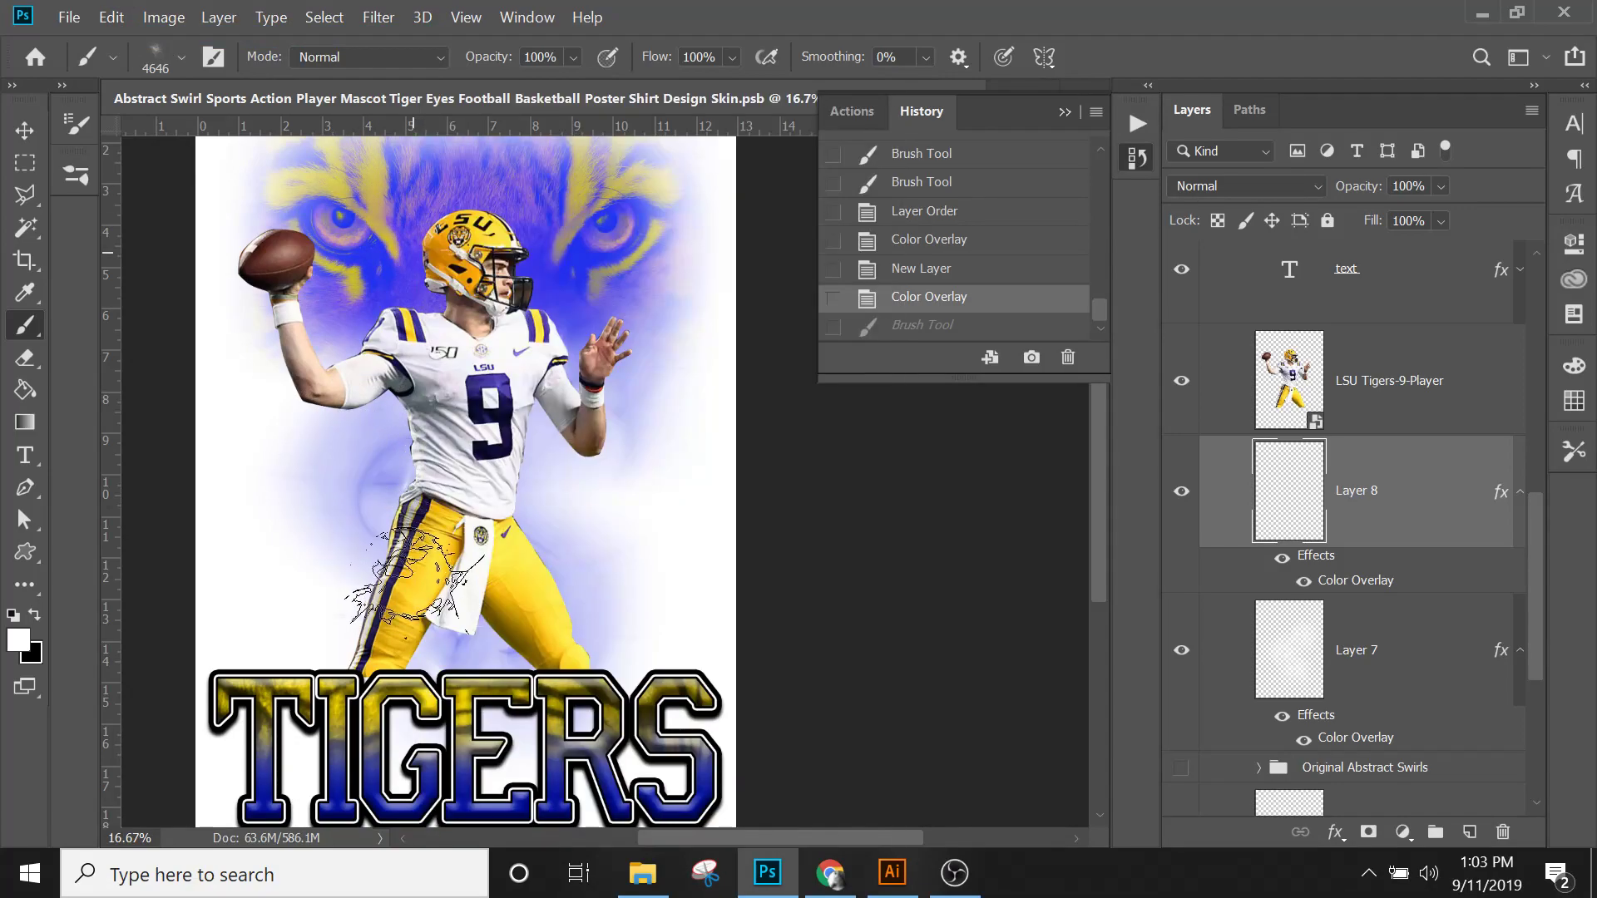
left_click(403, 607)
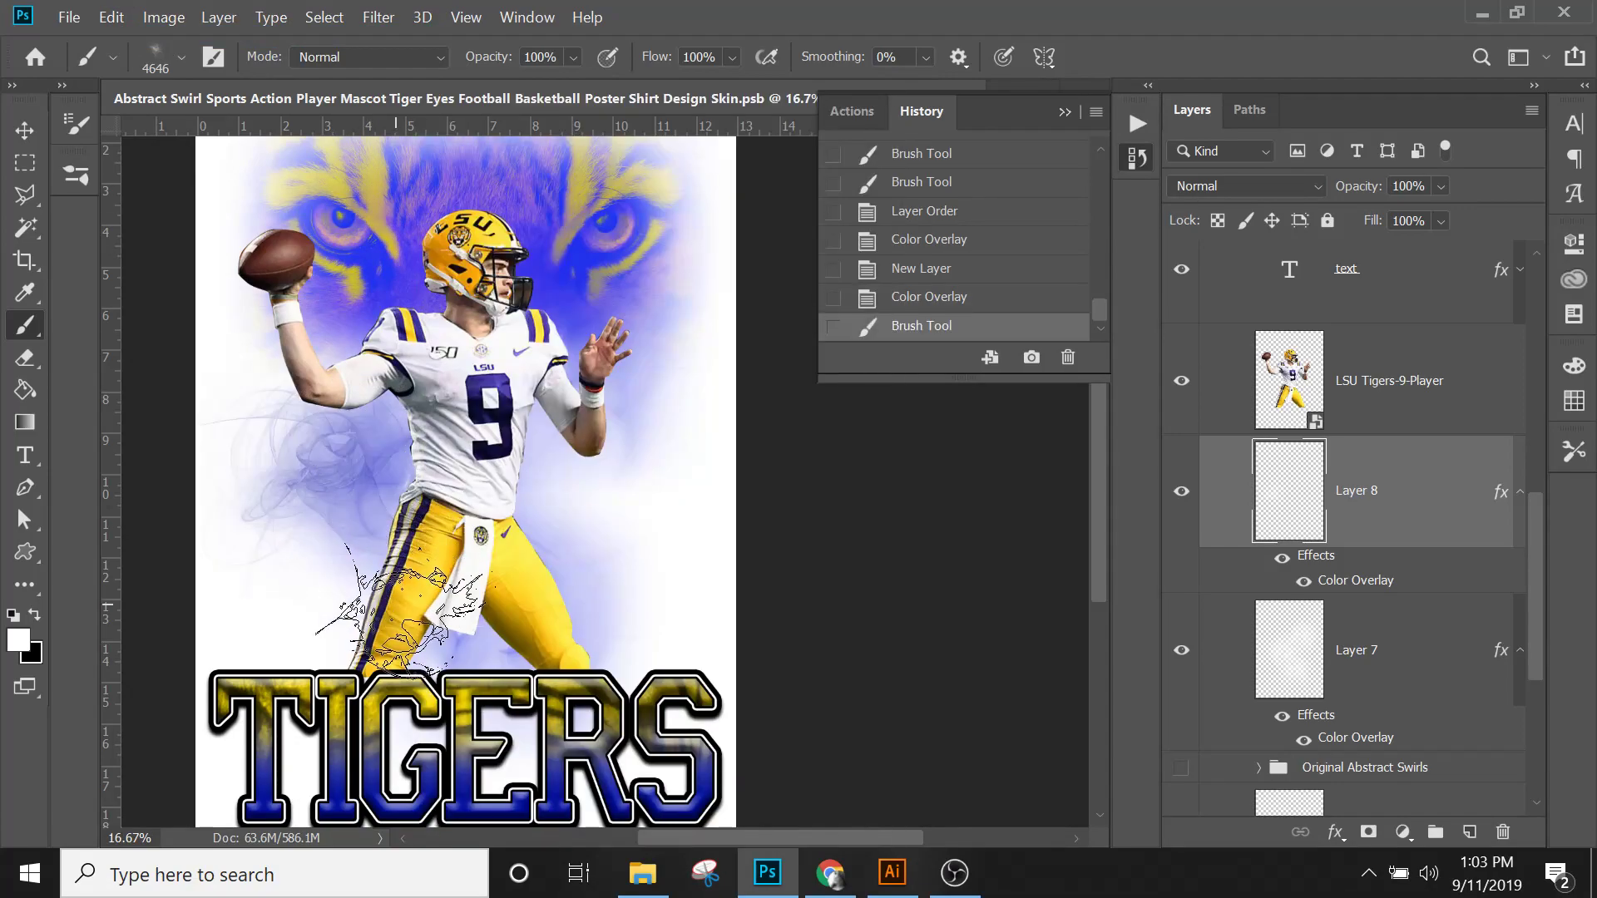
left_click(120, 17)
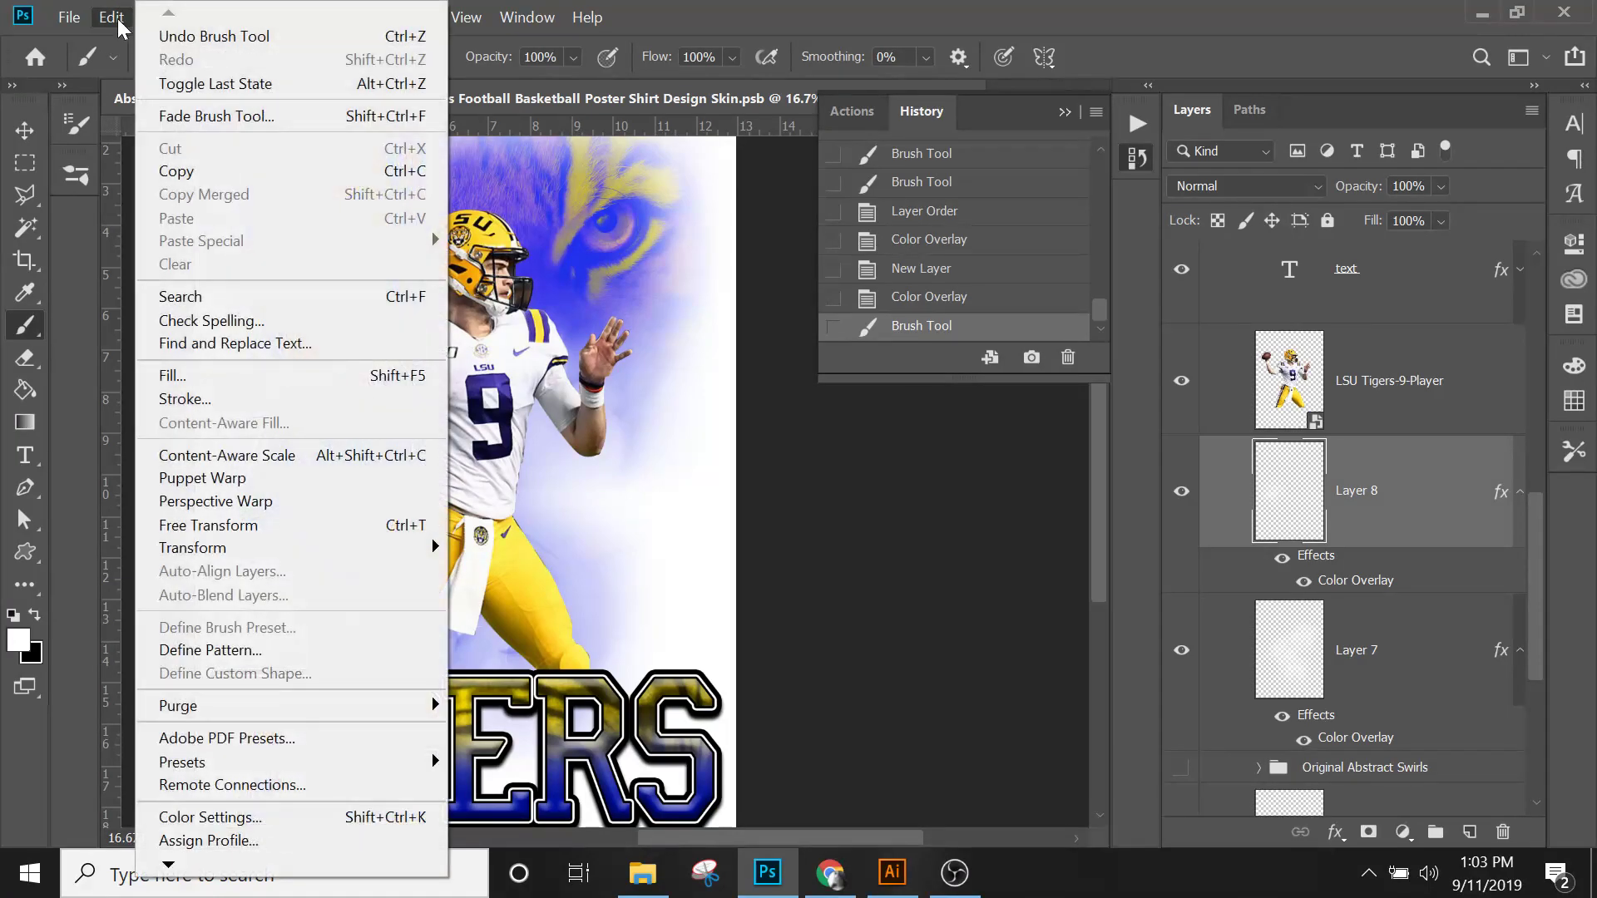
left_click(163, 37)
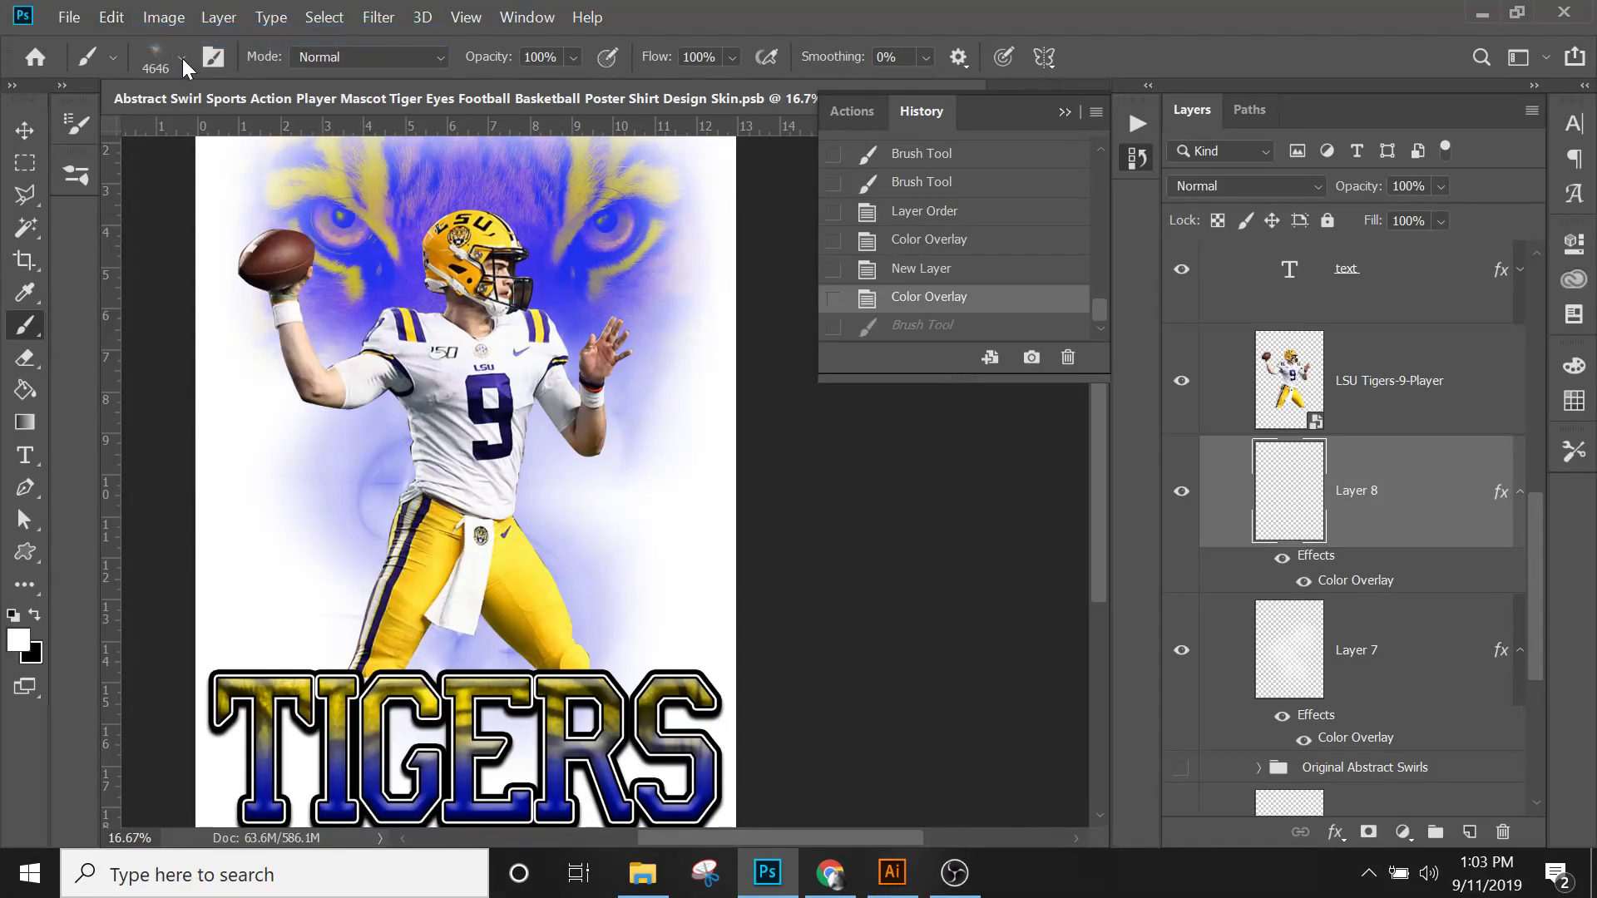
Step: Stamp brush 25 at 2500 px on Layer 8 beside the player's front arm, behind the waist and beside the front thigh
left_click(182, 58)
scroll(228, 462, "up", 2)
scroll(229, 462, "up", 4)
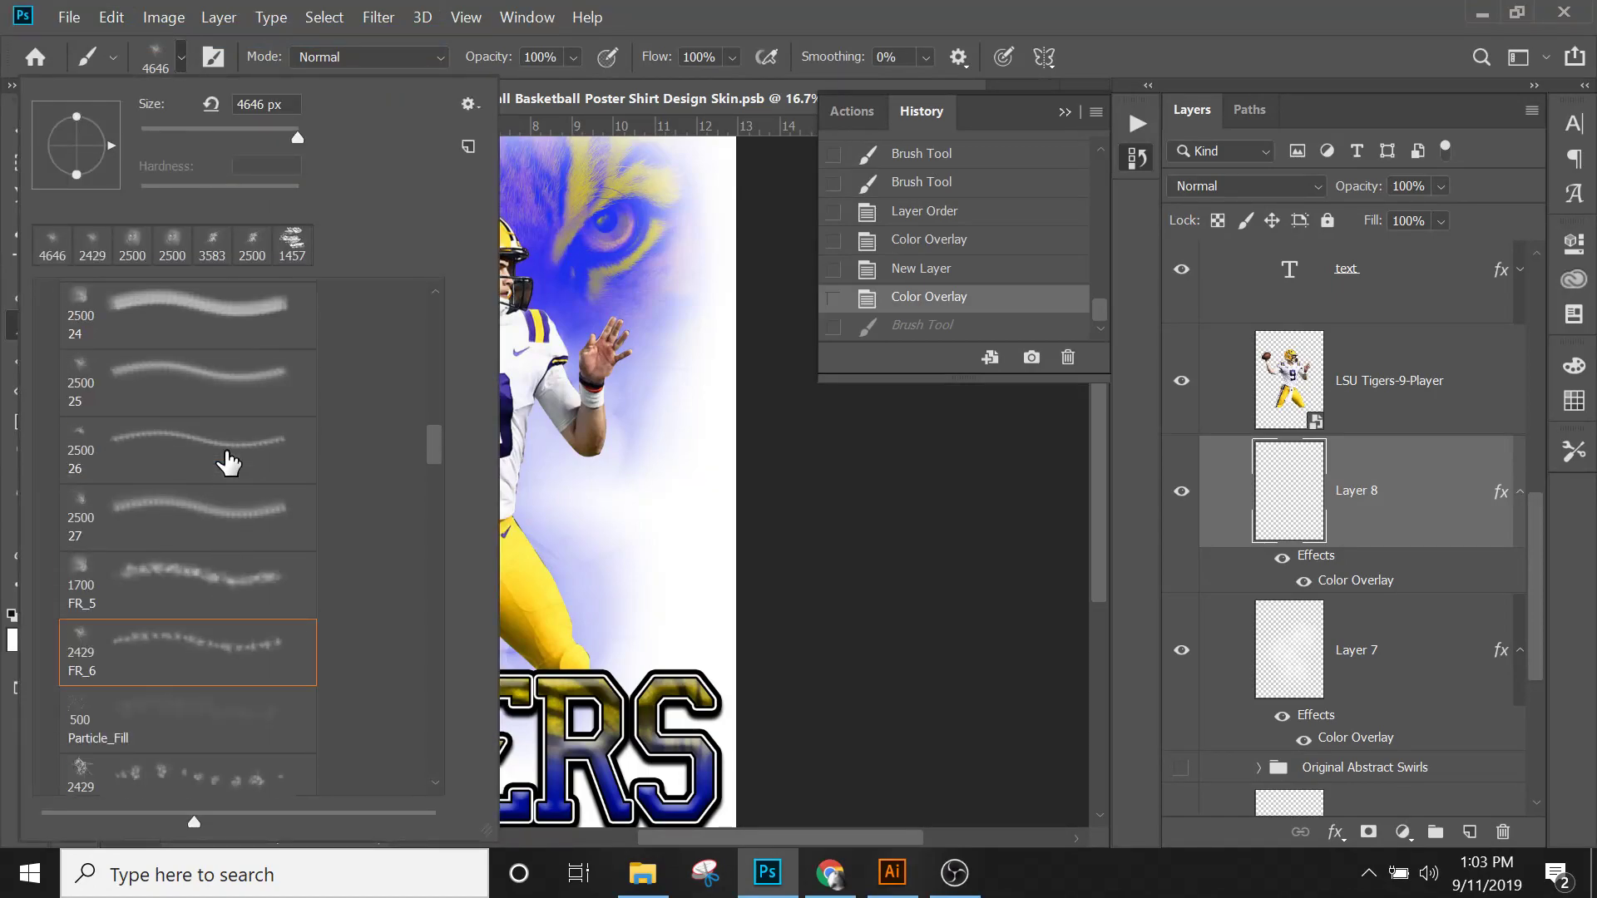
left_click(140, 374)
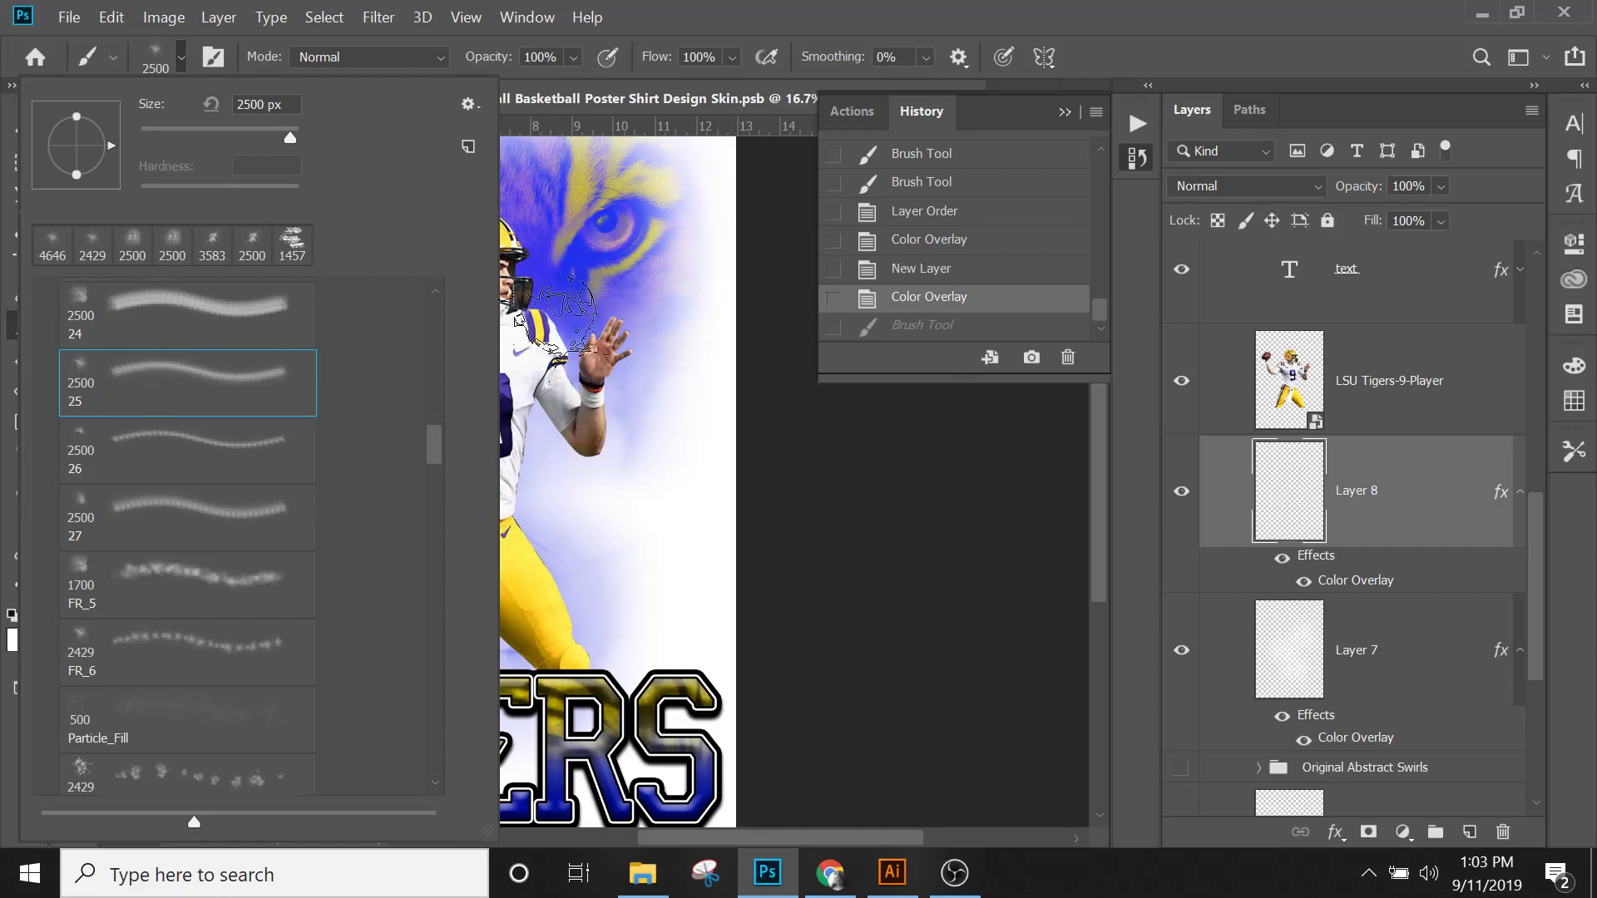
left_click(566, 332)
left_click(570, 317)
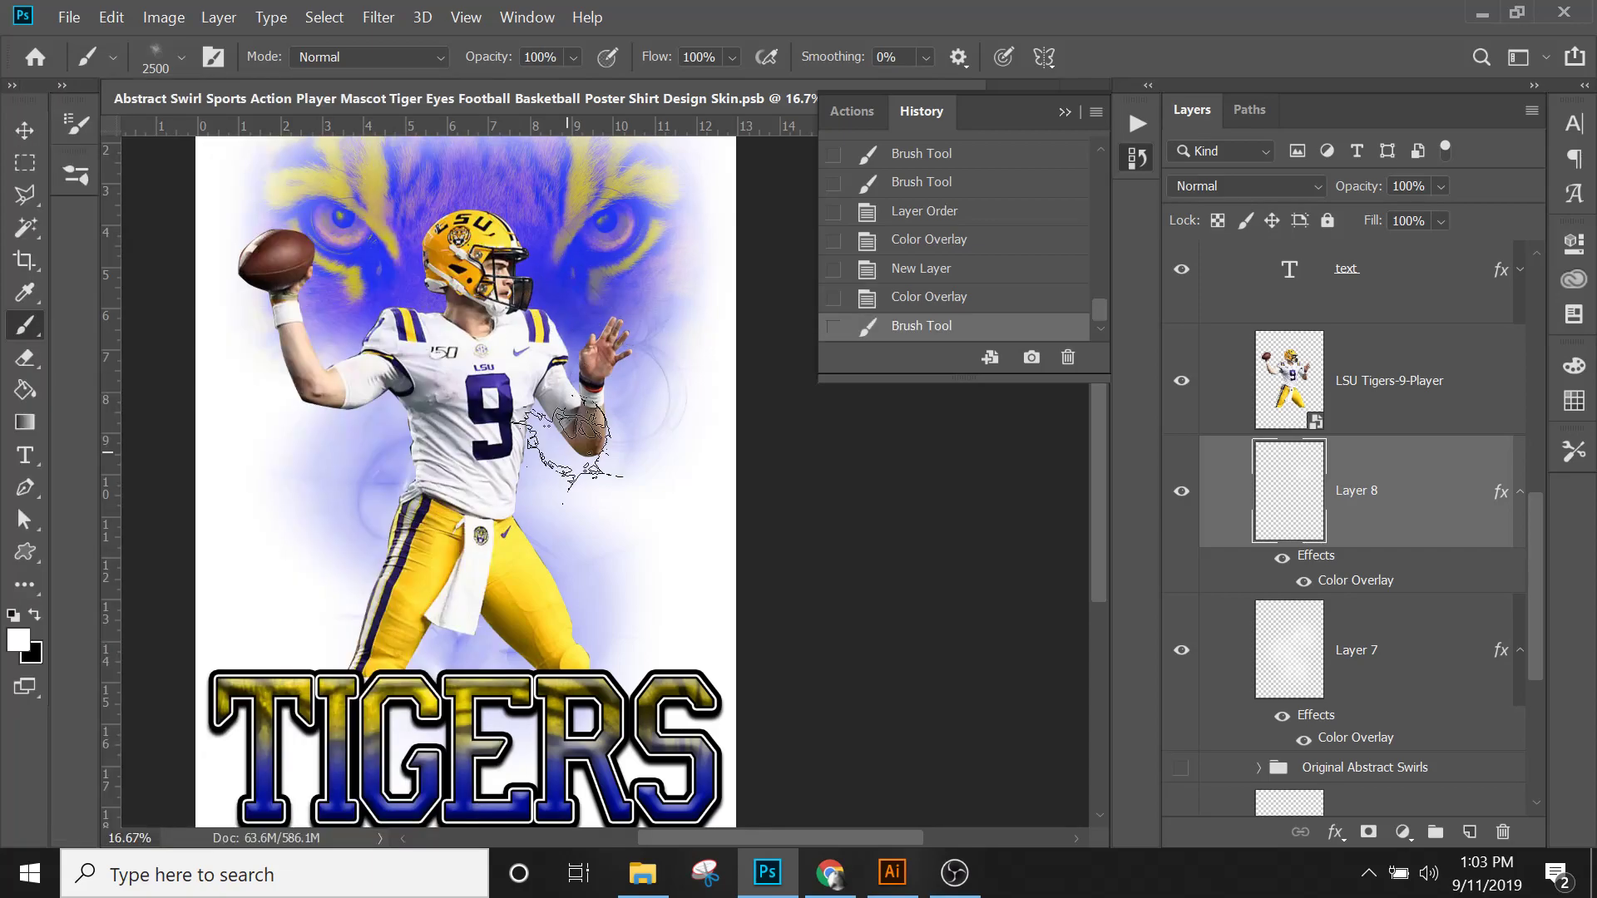
left_click(111, 18)
left_click(163, 36)
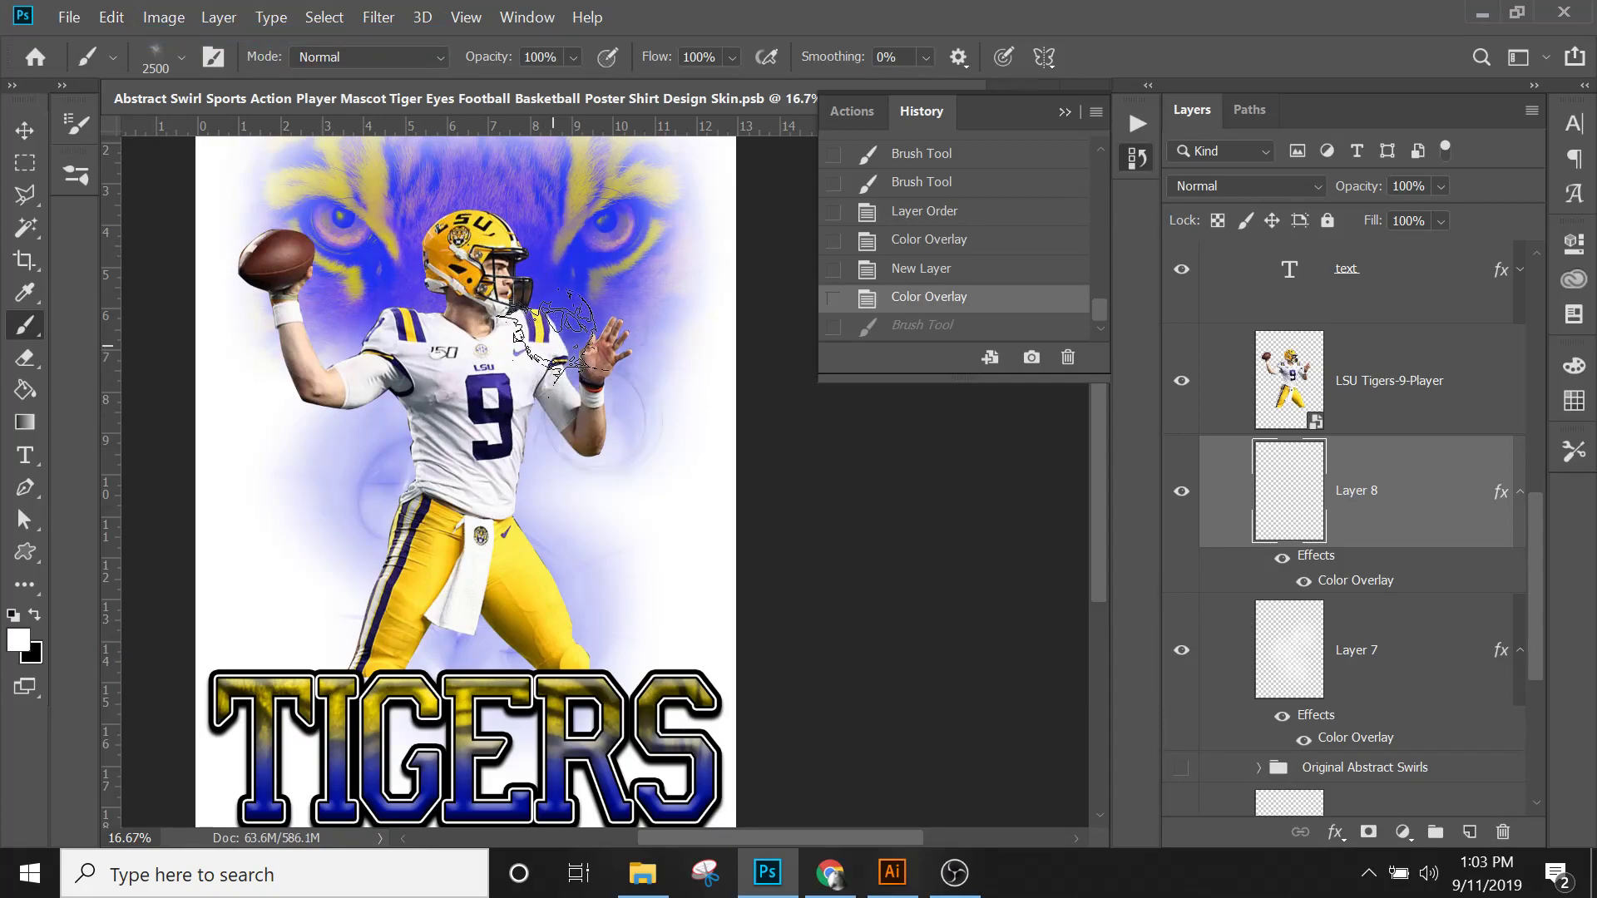
key("ctrl+shift+z")
left_click(384, 530)
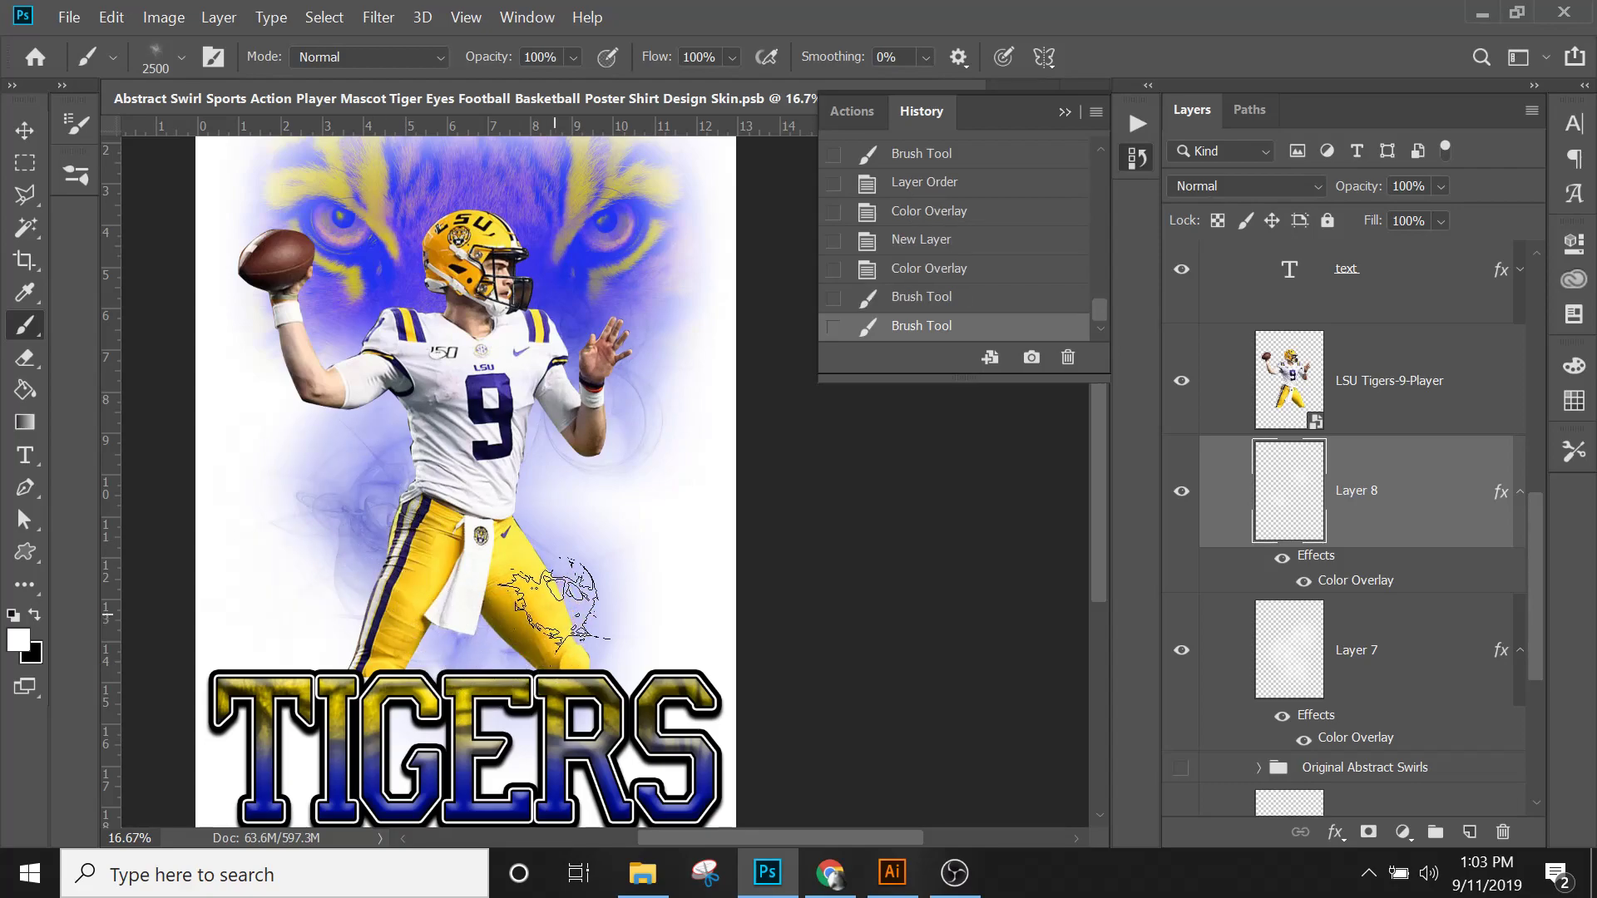
left_click(548, 592)
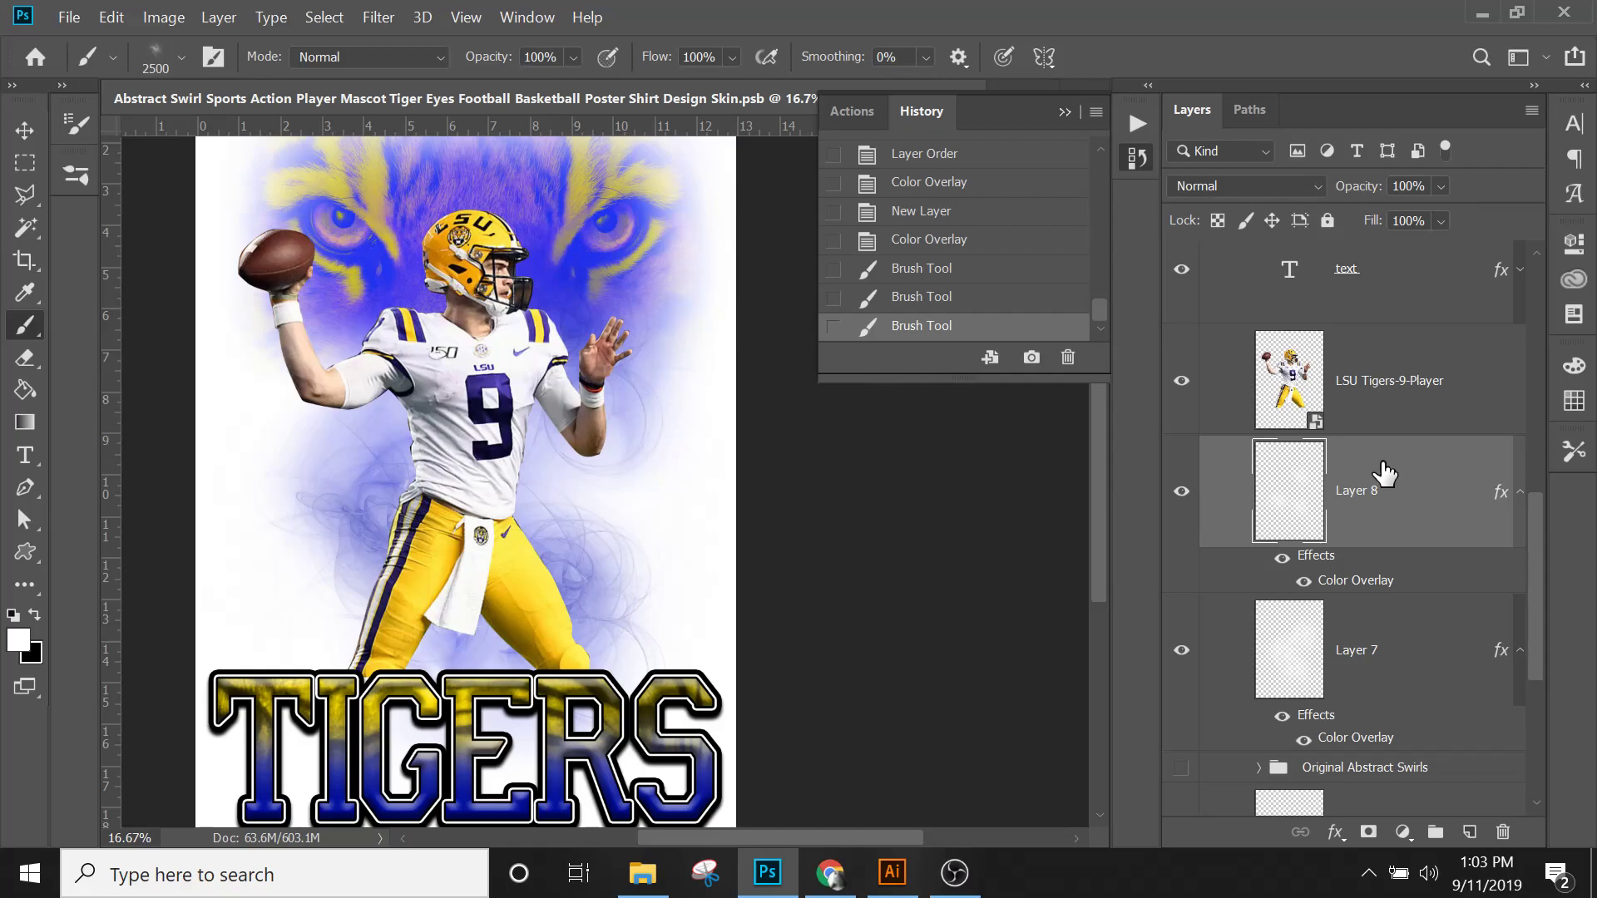
Step: Compare the artwork with and without Layer 8, try merging Layers 7 and 8 with their color overlays, and undo the merge
left_click(1181, 494)
left_click(1181, 493)
left_click(1405, 656, "shift")
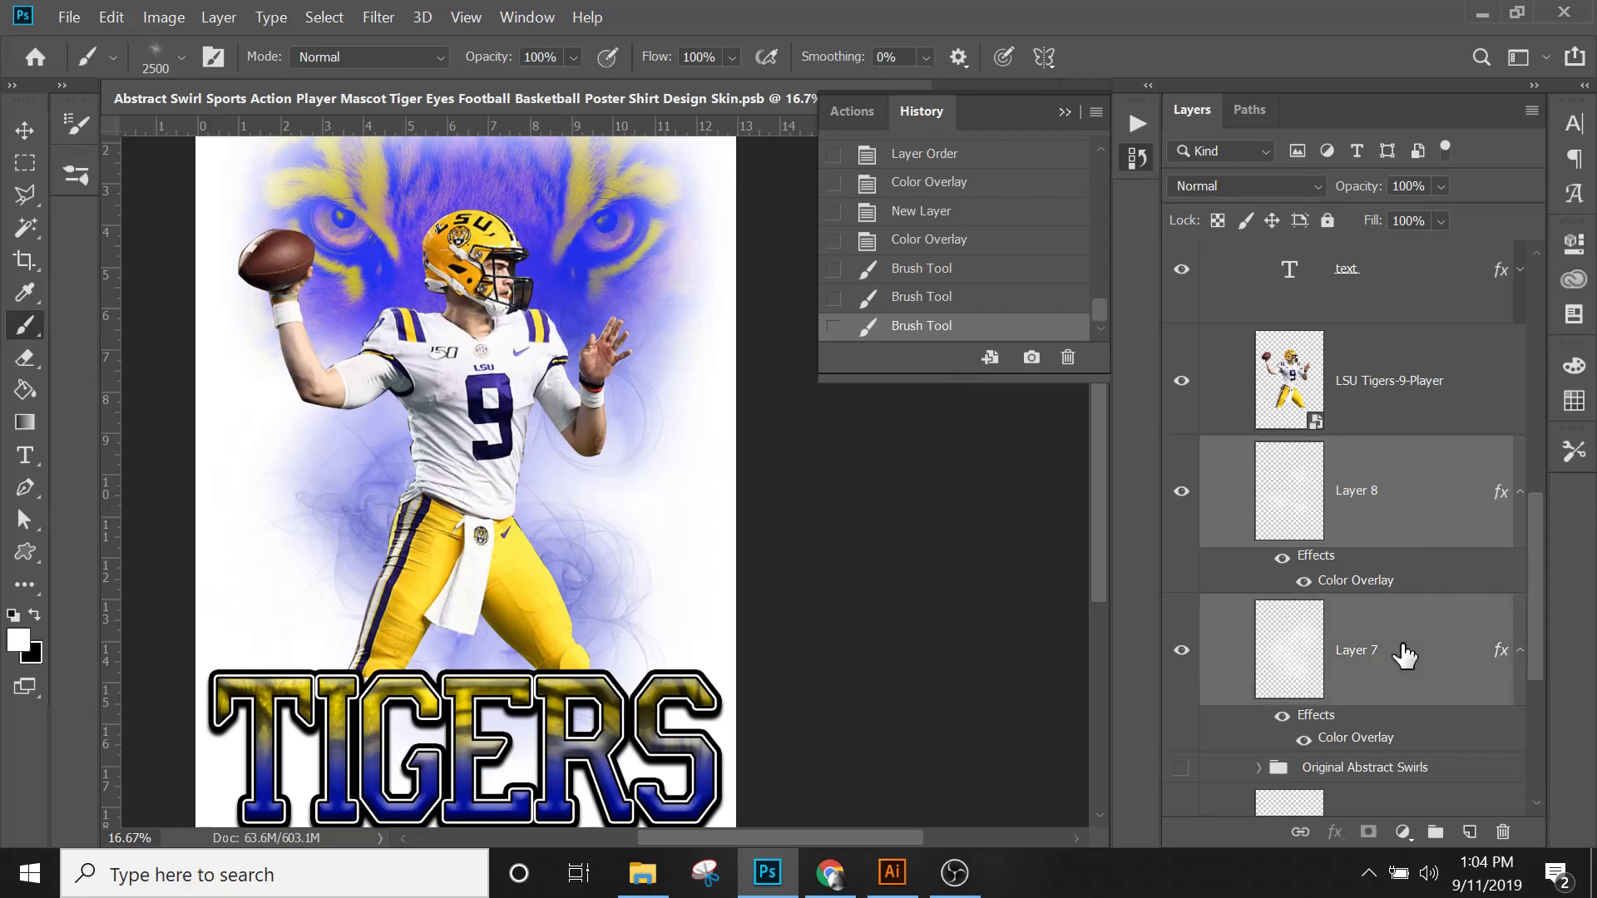
right_click(1405, 656)
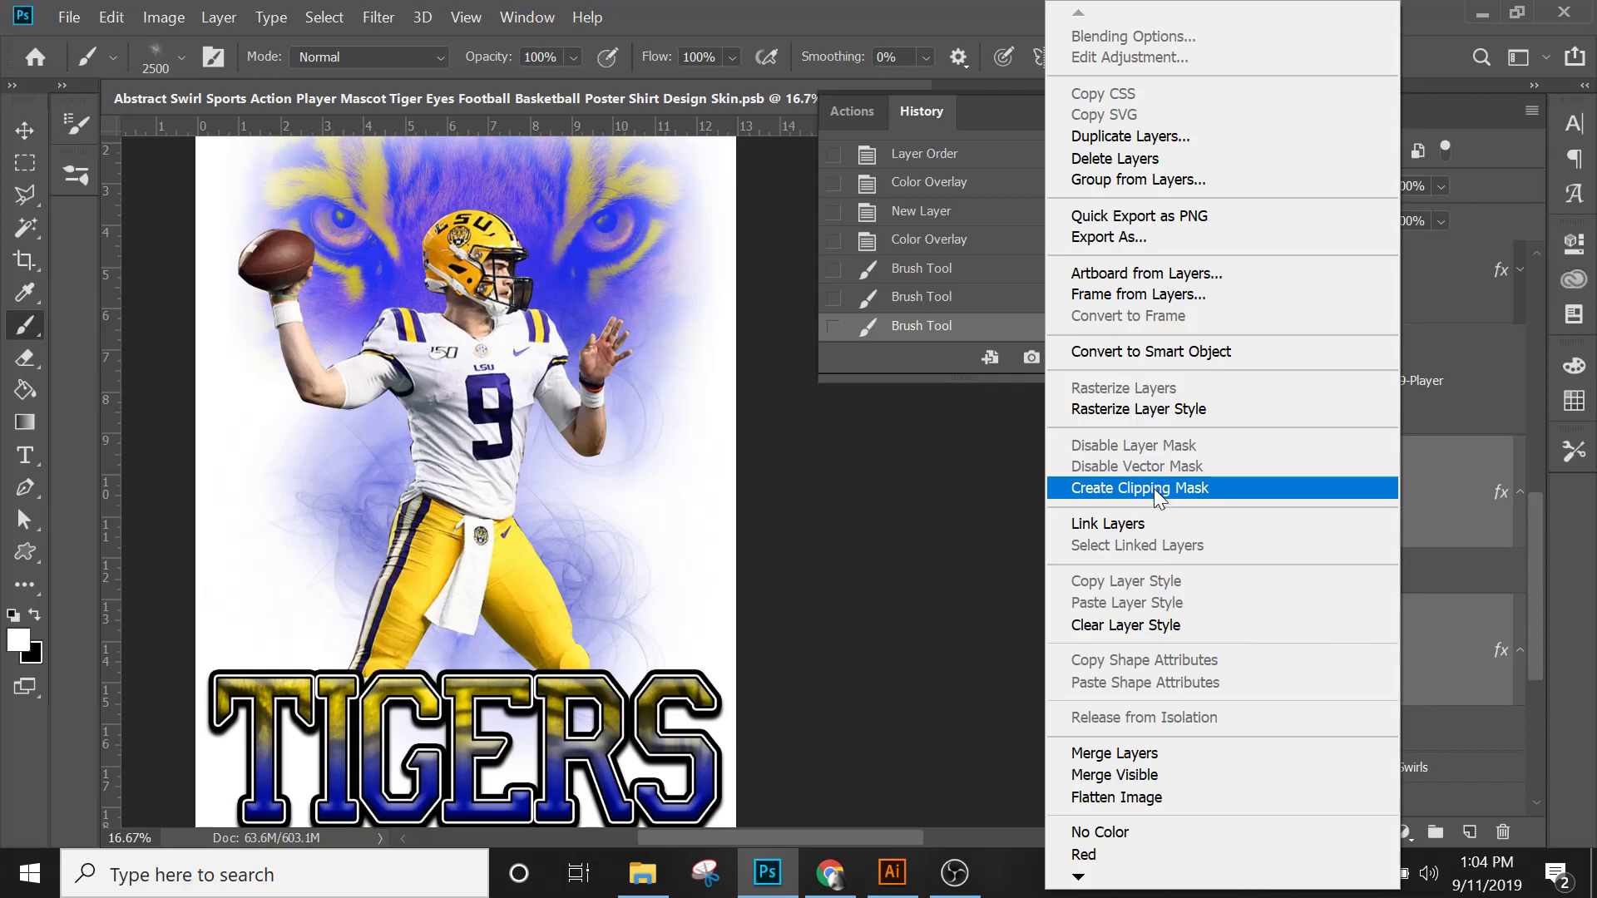
left_click(1204, 754)
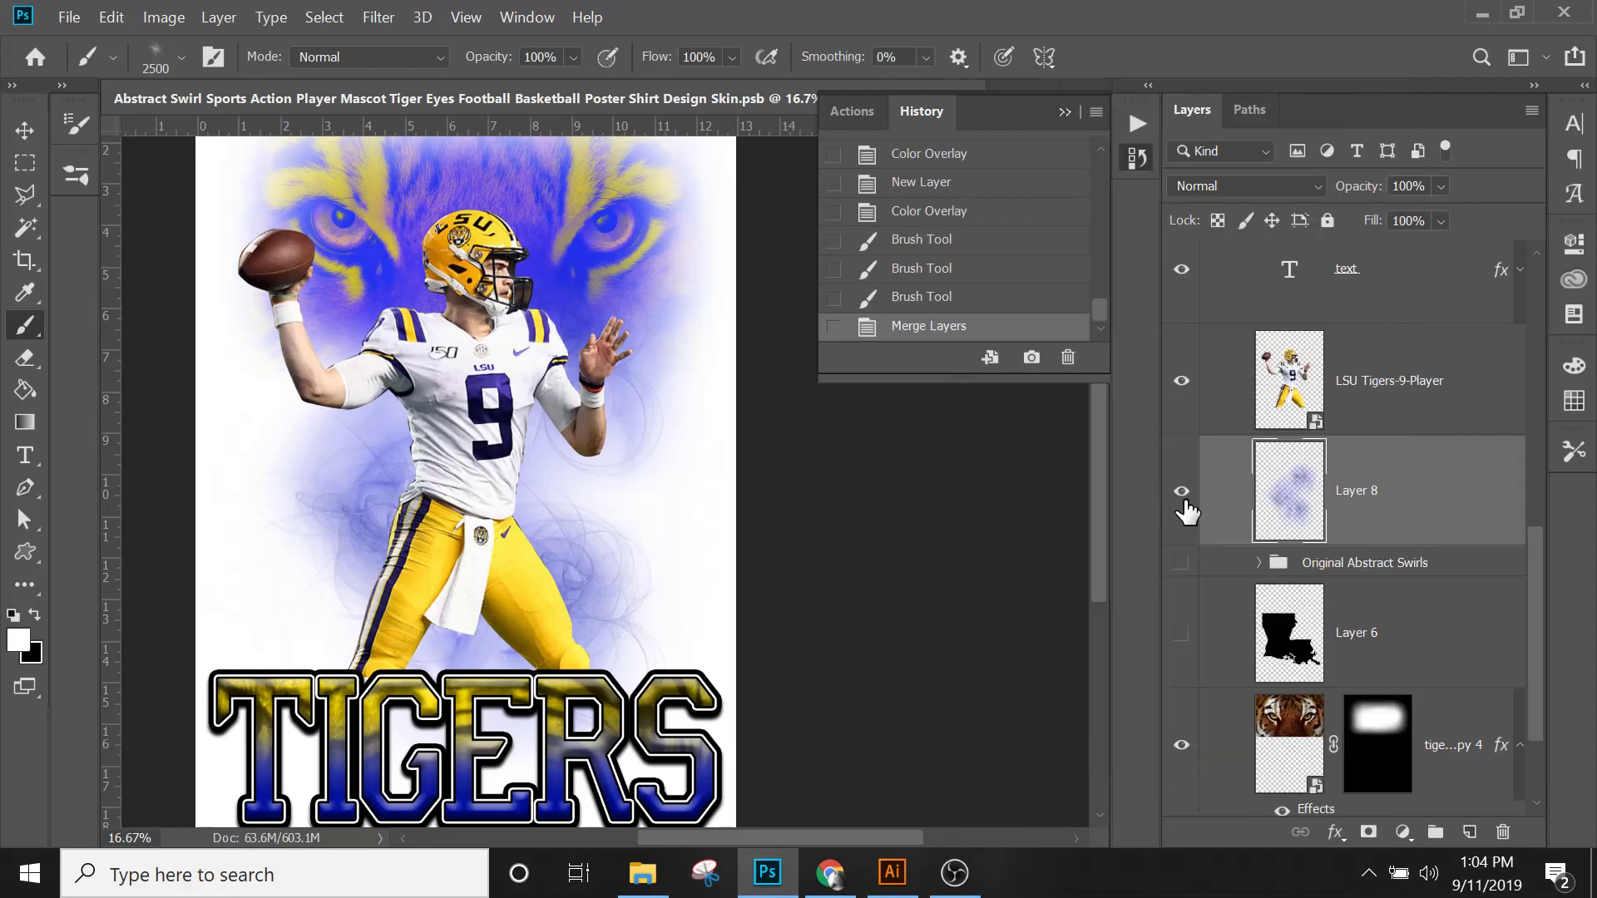
key("ctrl+z")
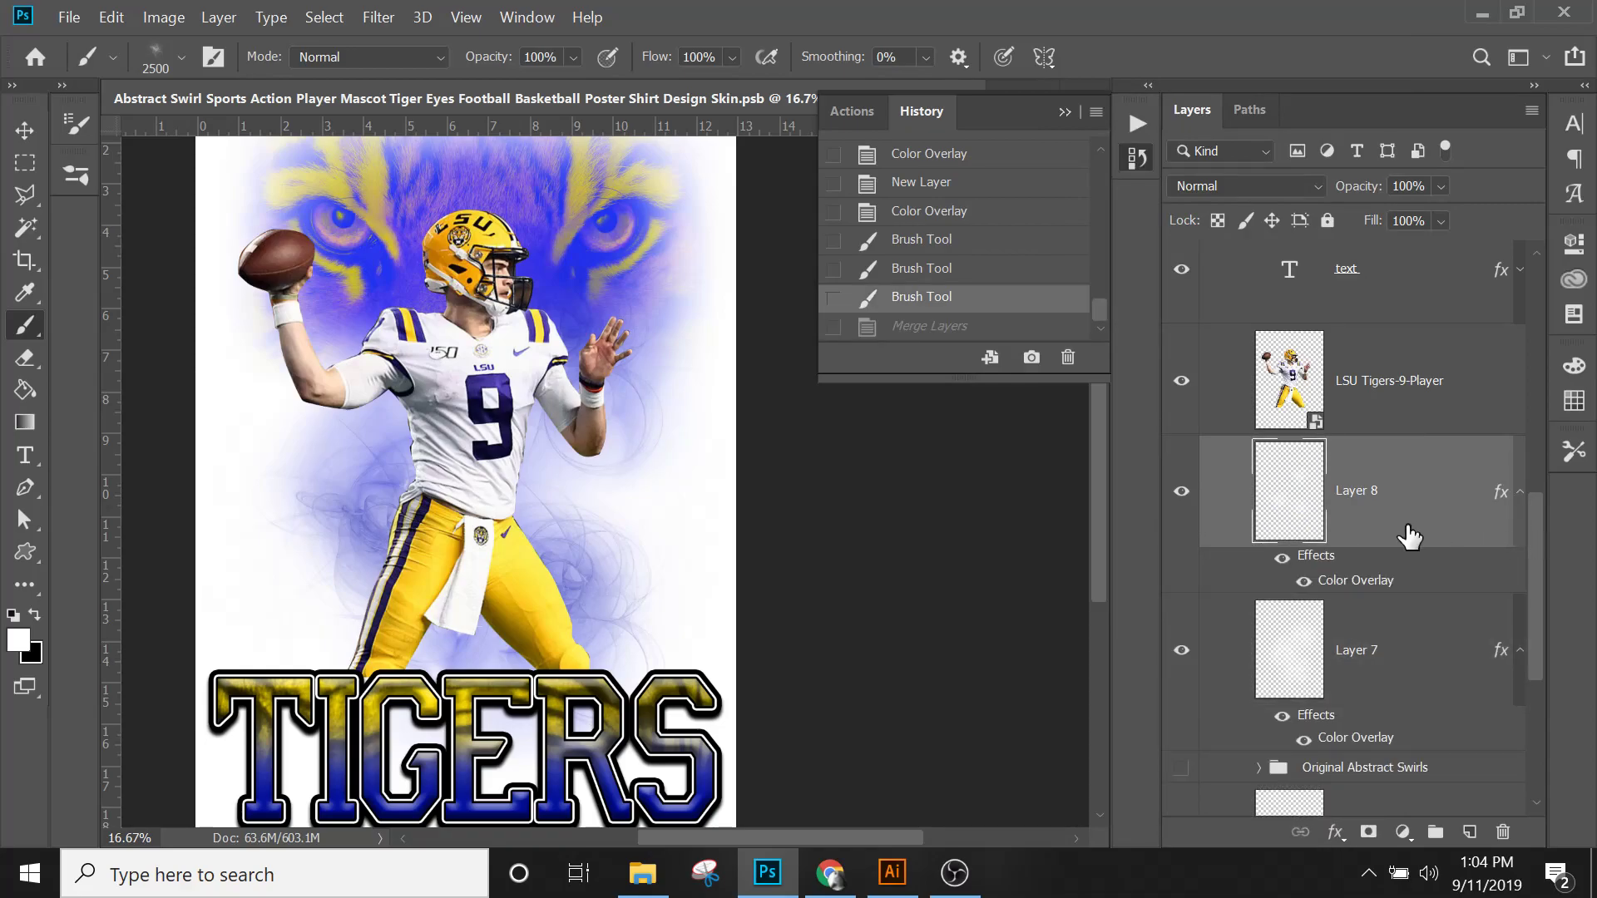
Step: Clear the layer styles of Layer 7 and Layer 8 and merge the two layers into one
left_click(1407, 652, "shift")
right_click(1405, 649)
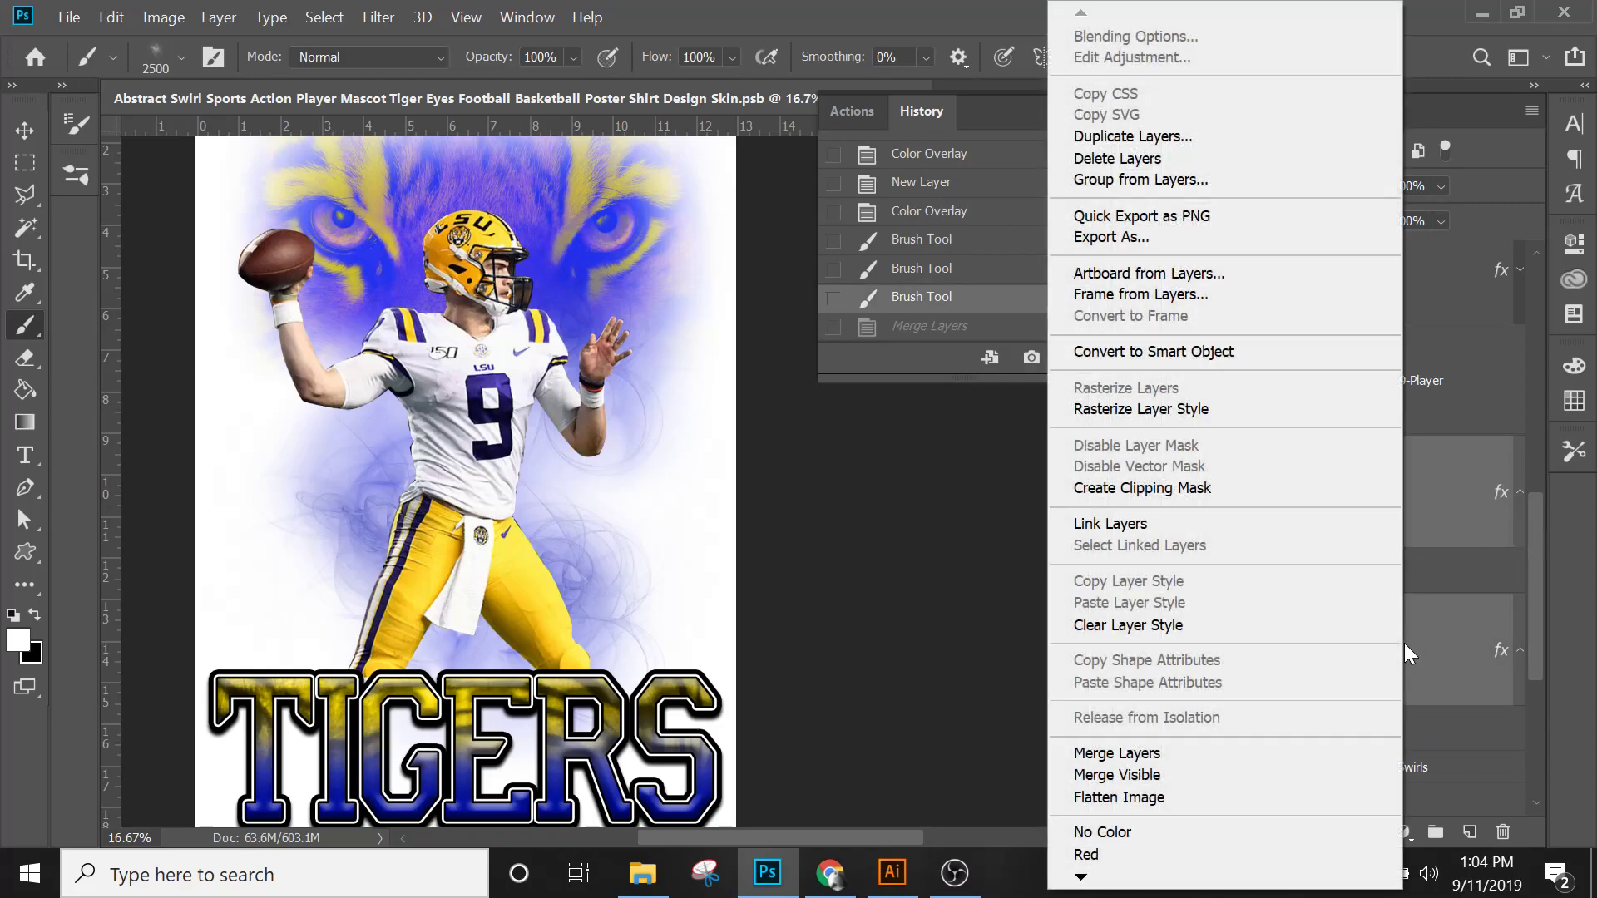
left_click(1139, 629)
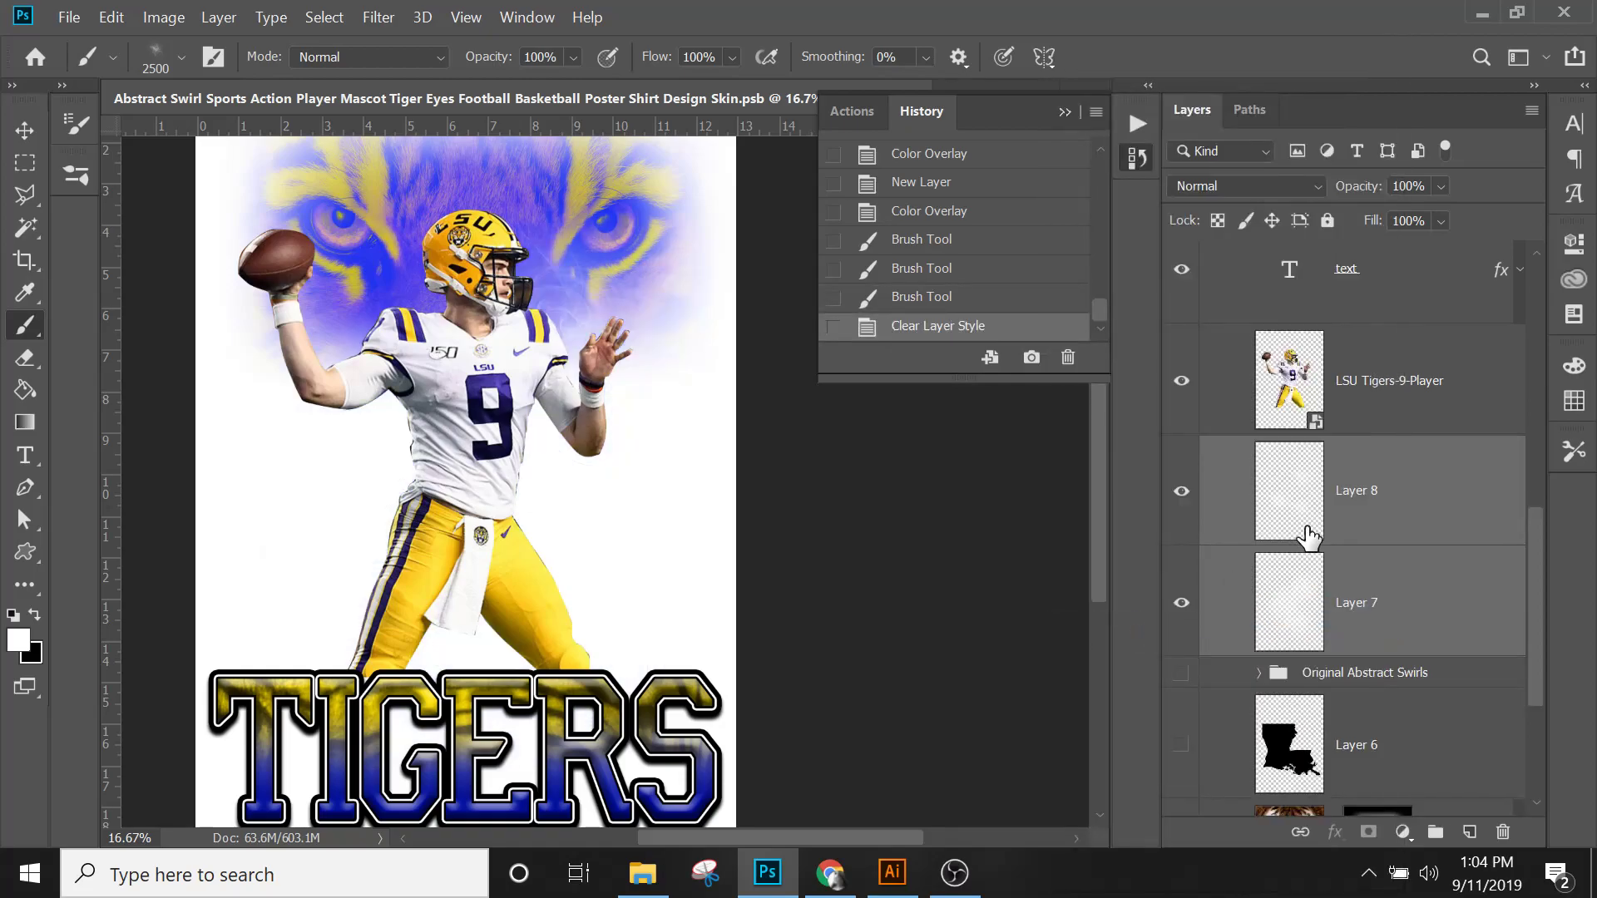
right_click(1397, 518)
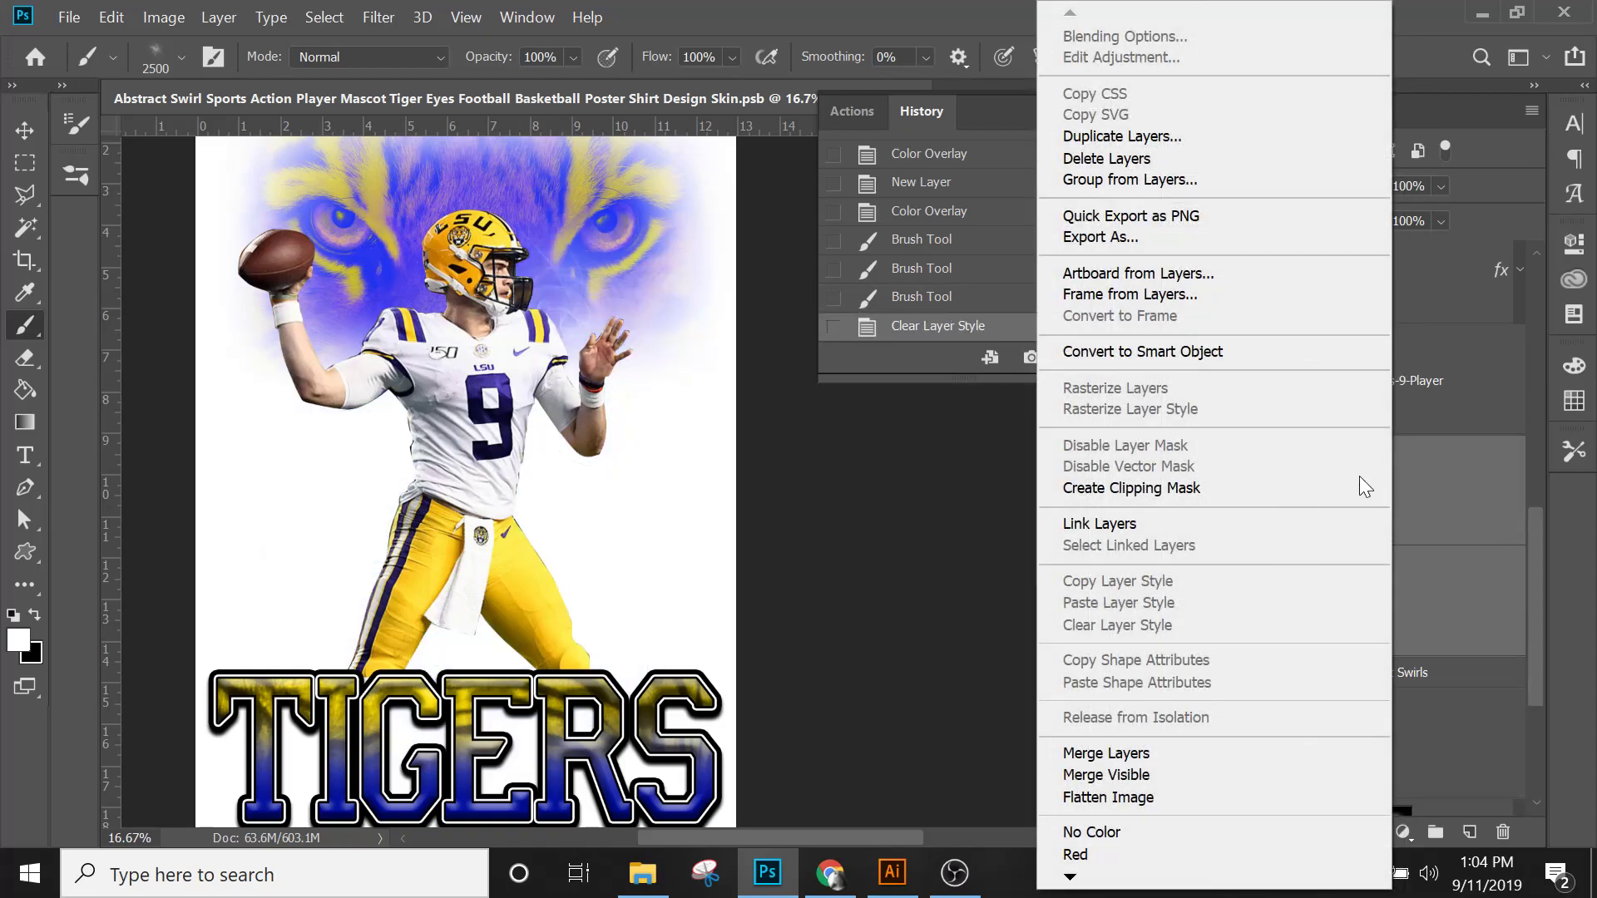
left_click(1210, 754)
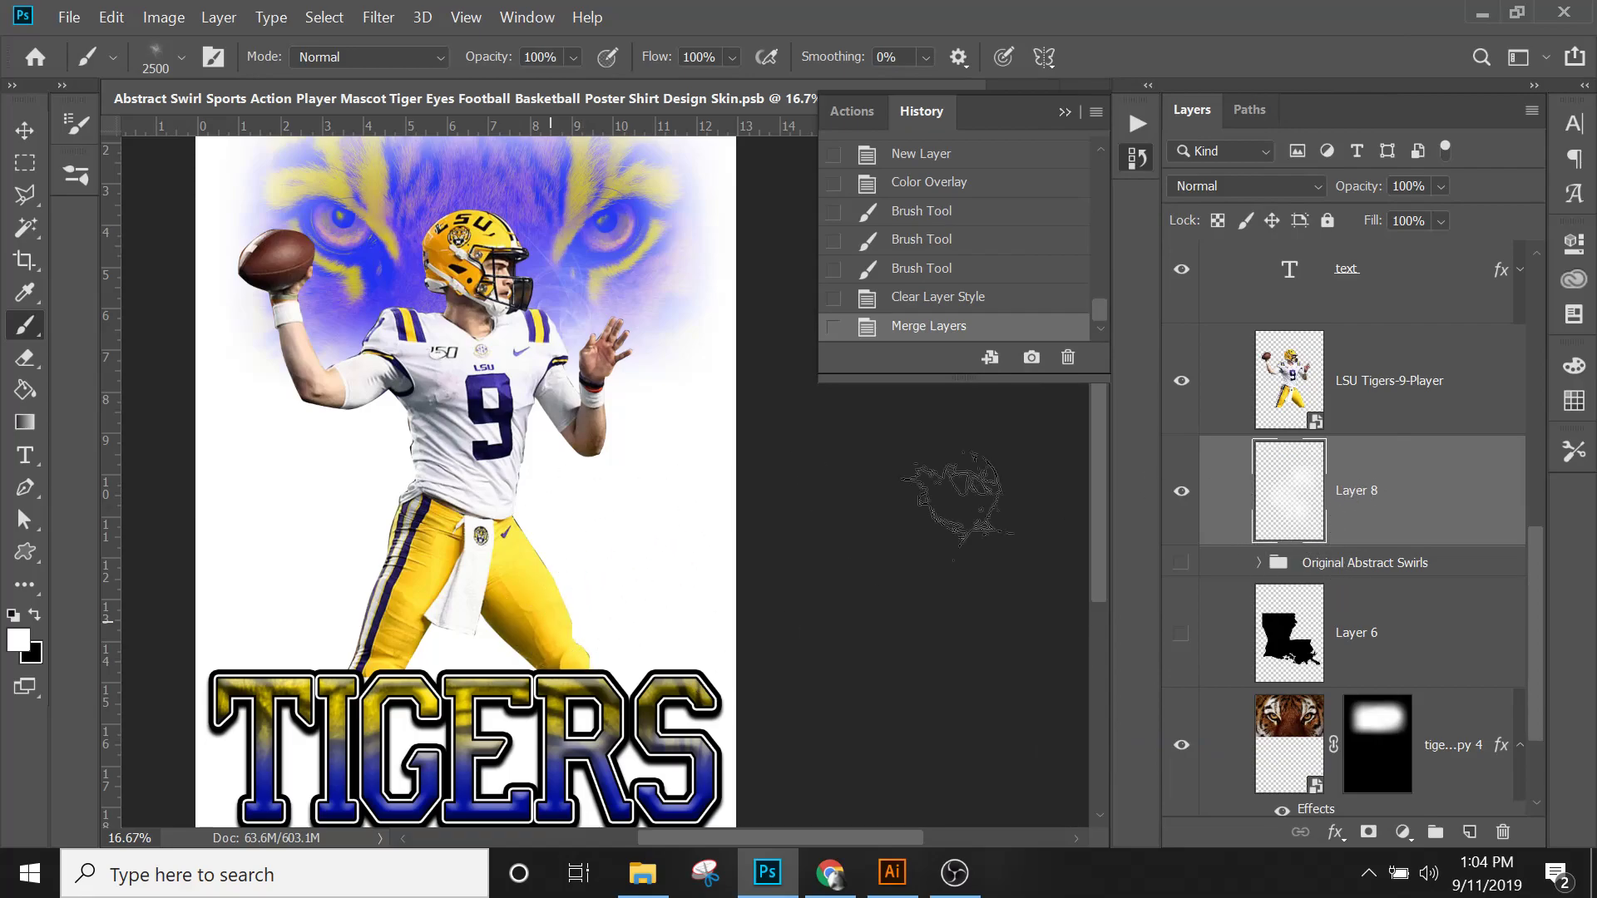
right_click(1395, 491)
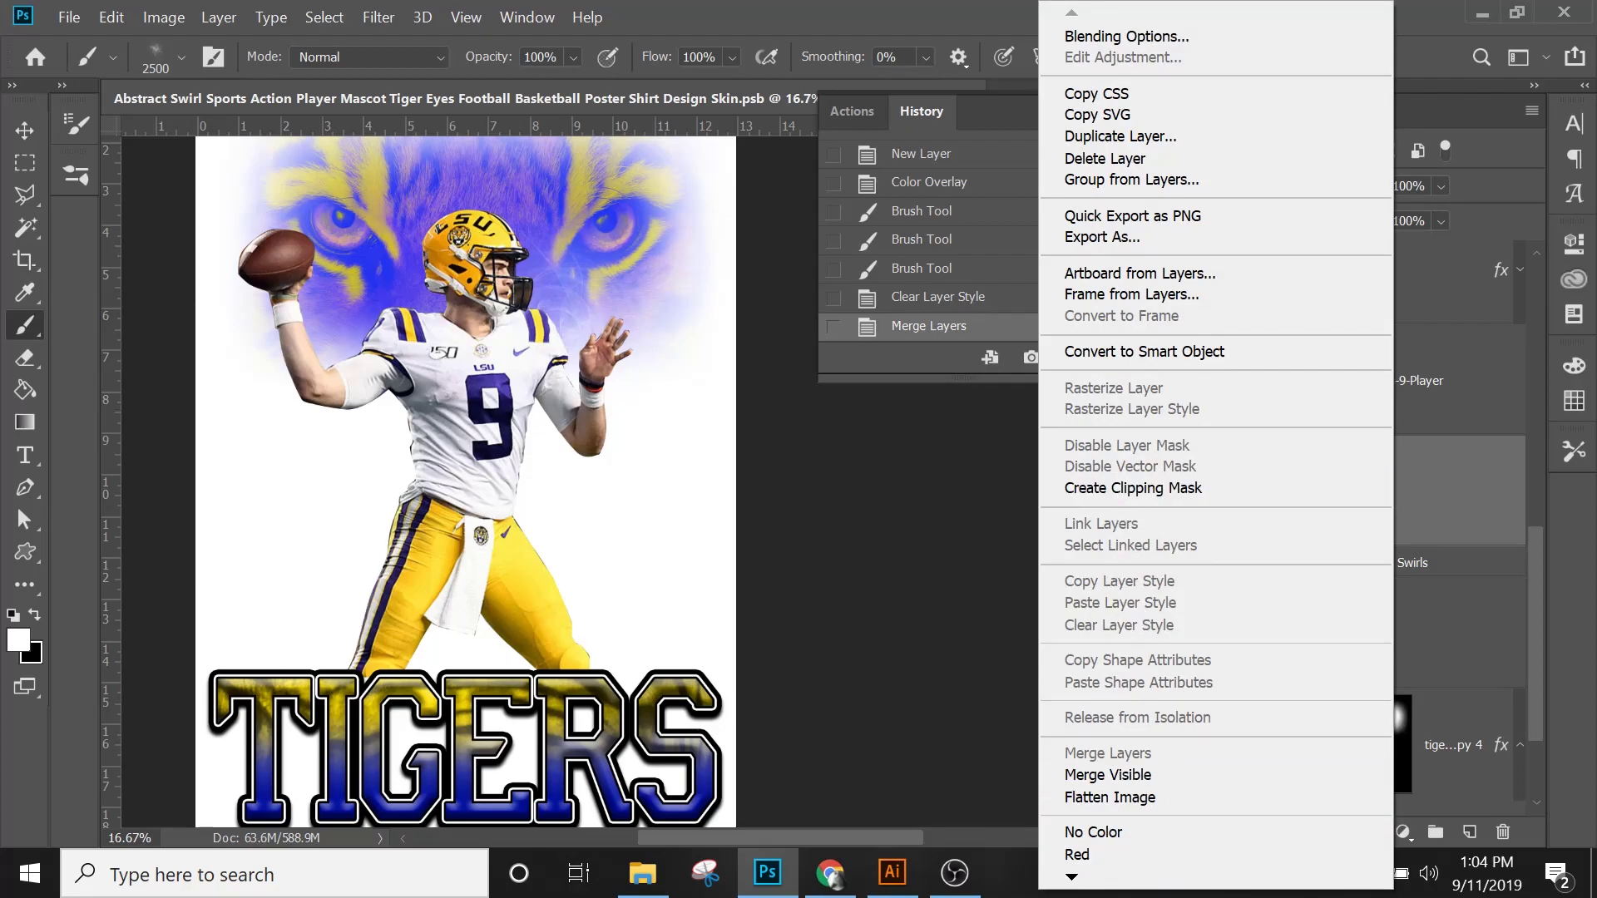
left_click(1446, 509)
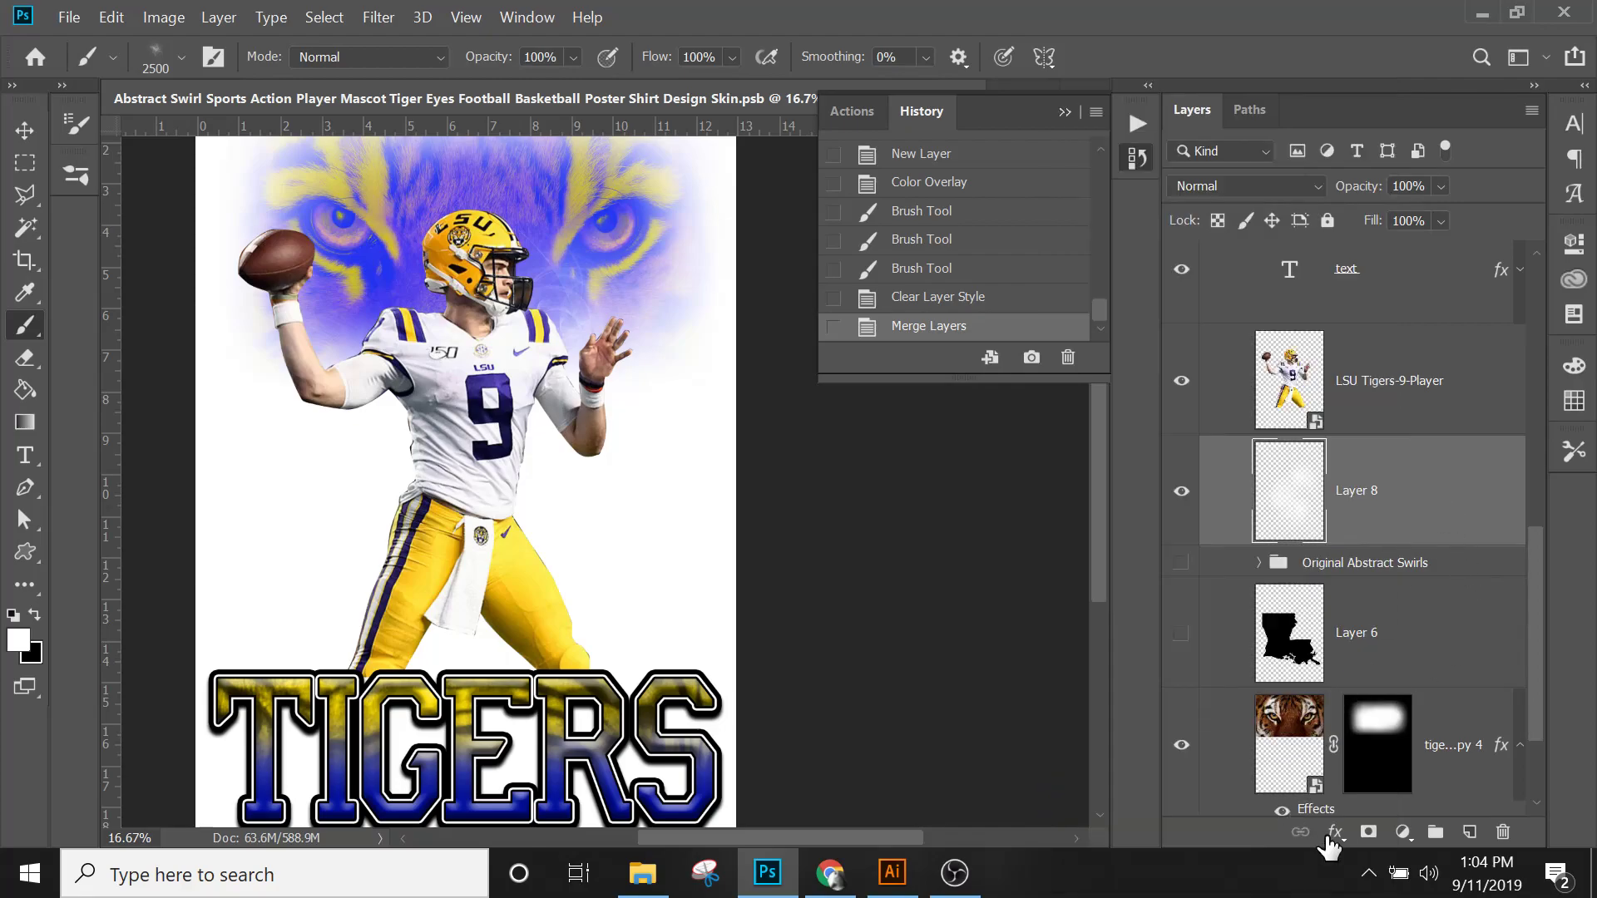
Step: Apply a dark blue Color Overlay layer style to the merged swirls on Layer 8
double_click(1292, 519)
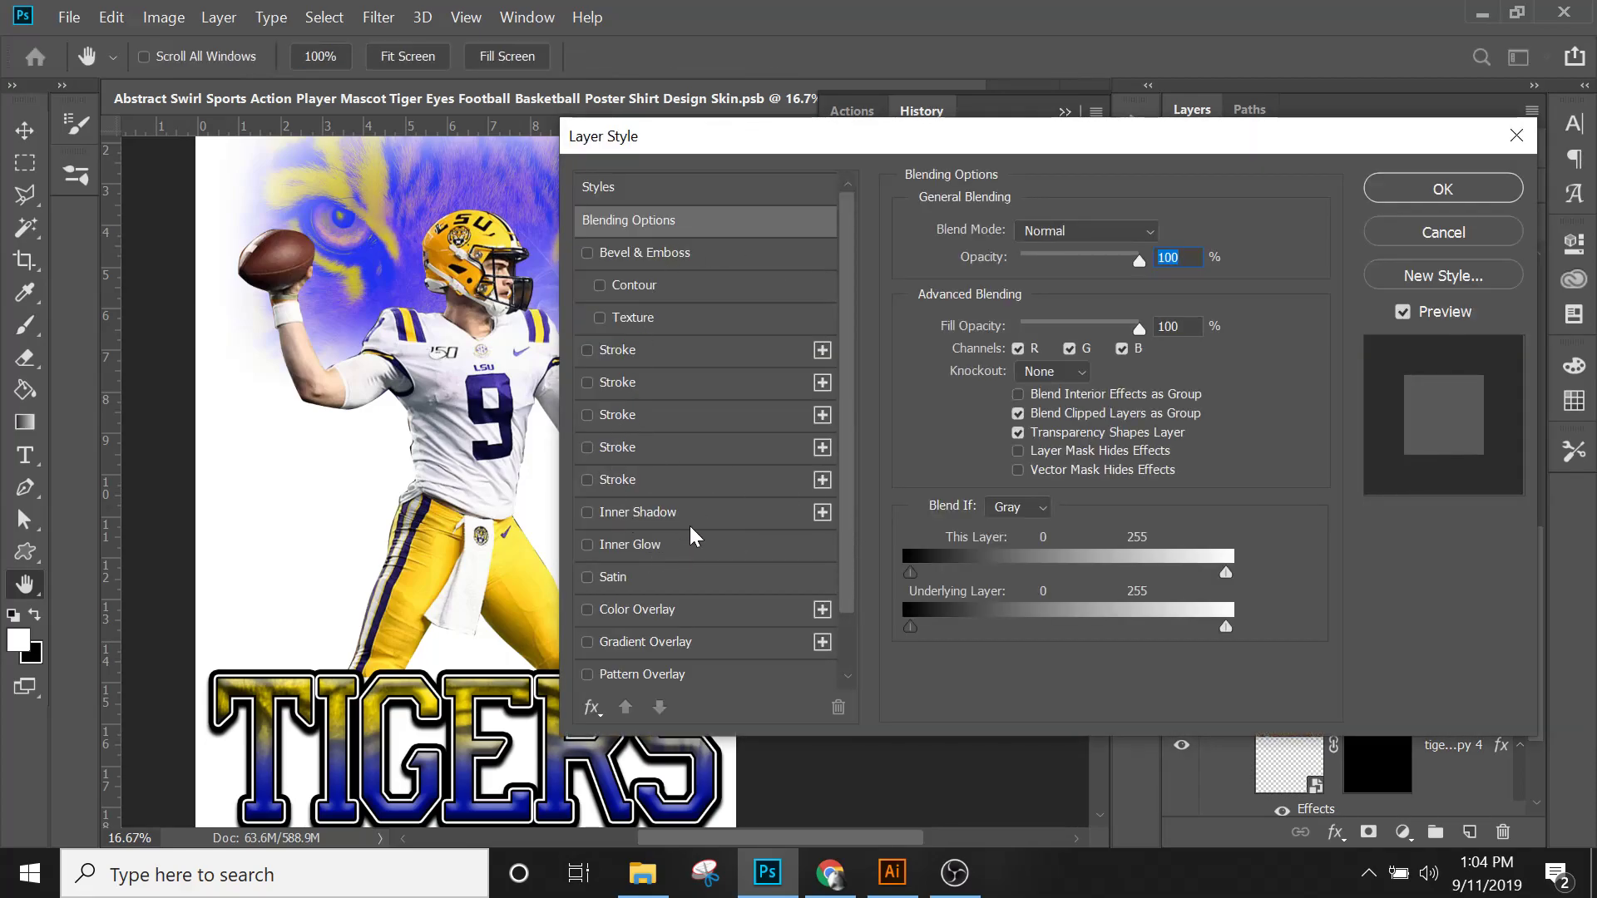
scroll(715, 580, "down", 2)
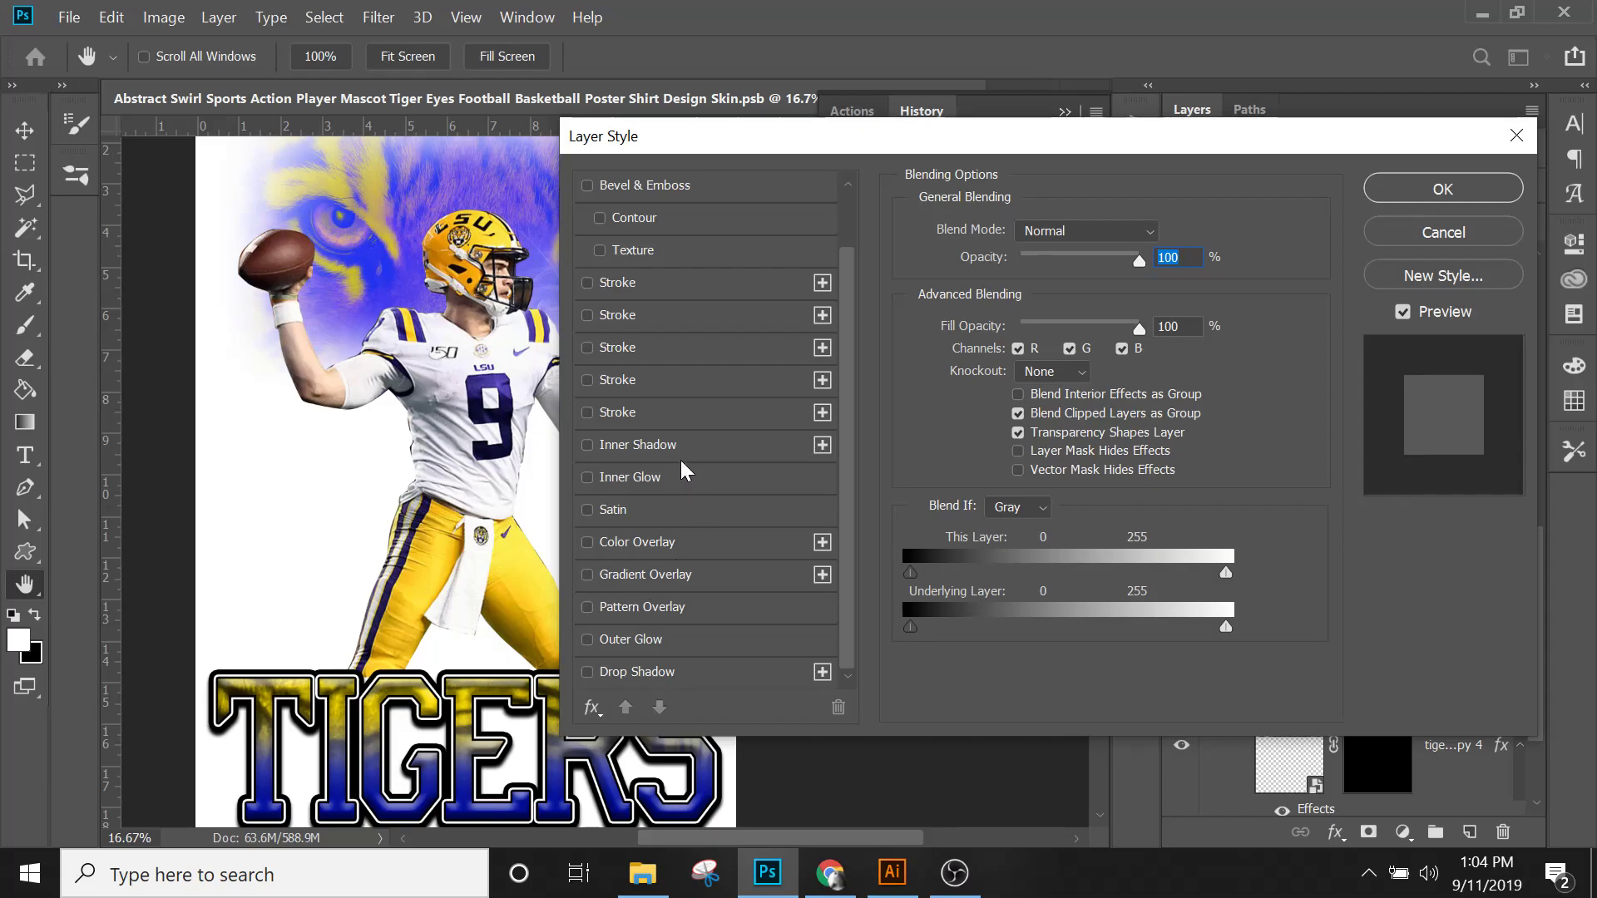
mouse_move(847, 366)
left_mouse_down()
mouse_move(845, 393)
mouse_move(844, 296)
mouse_move(838, 393)
left_mouse_up()
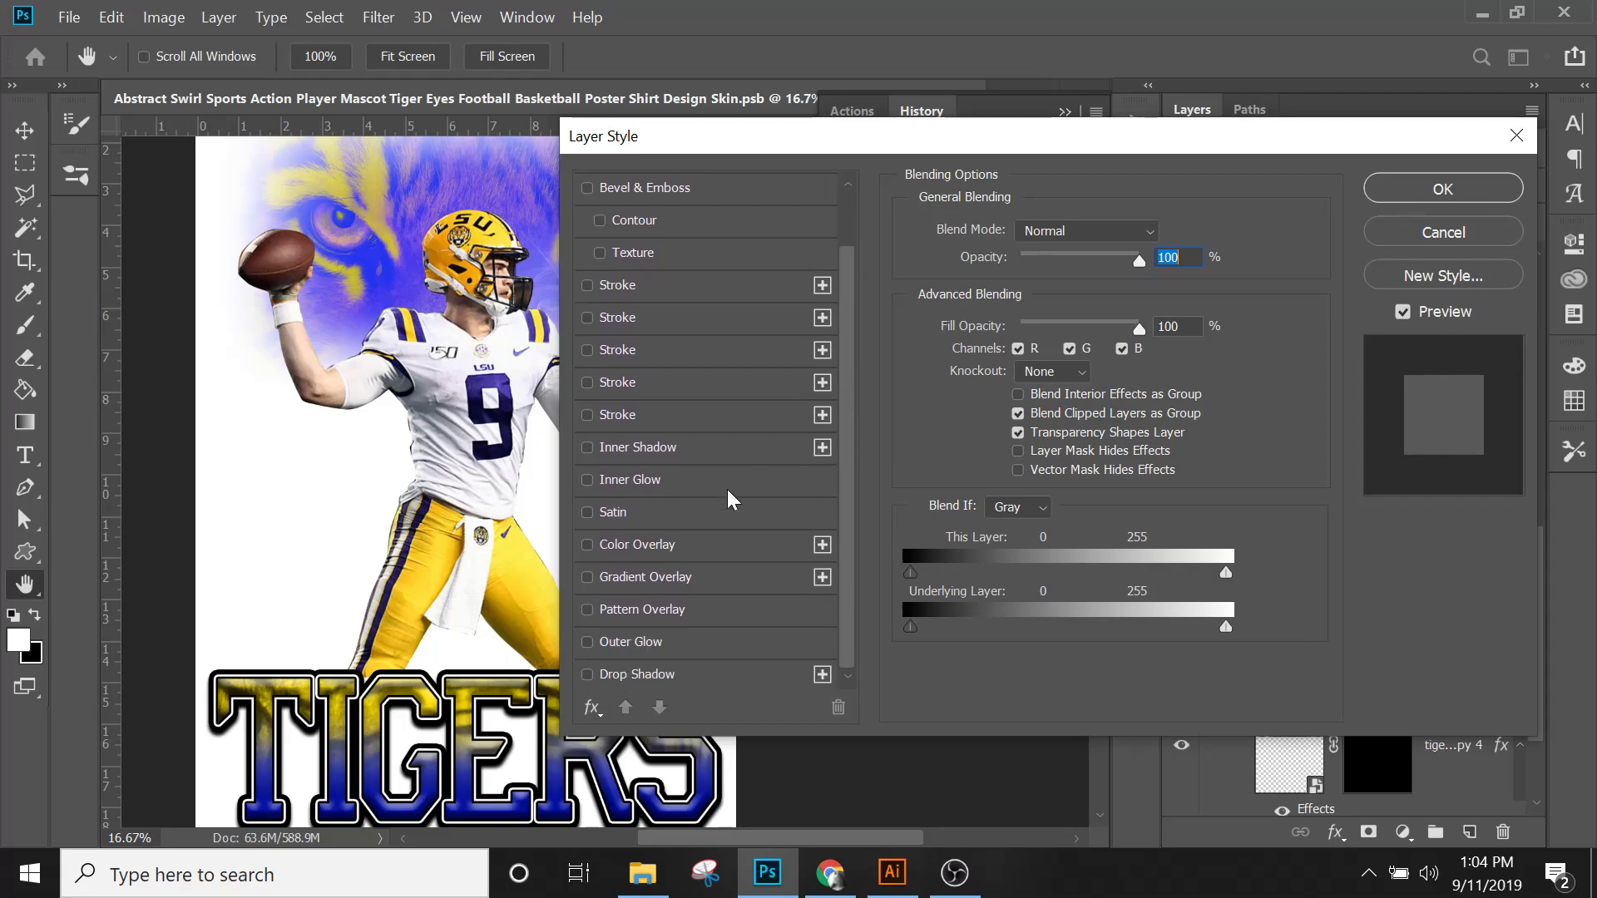
left_click(589, 545)
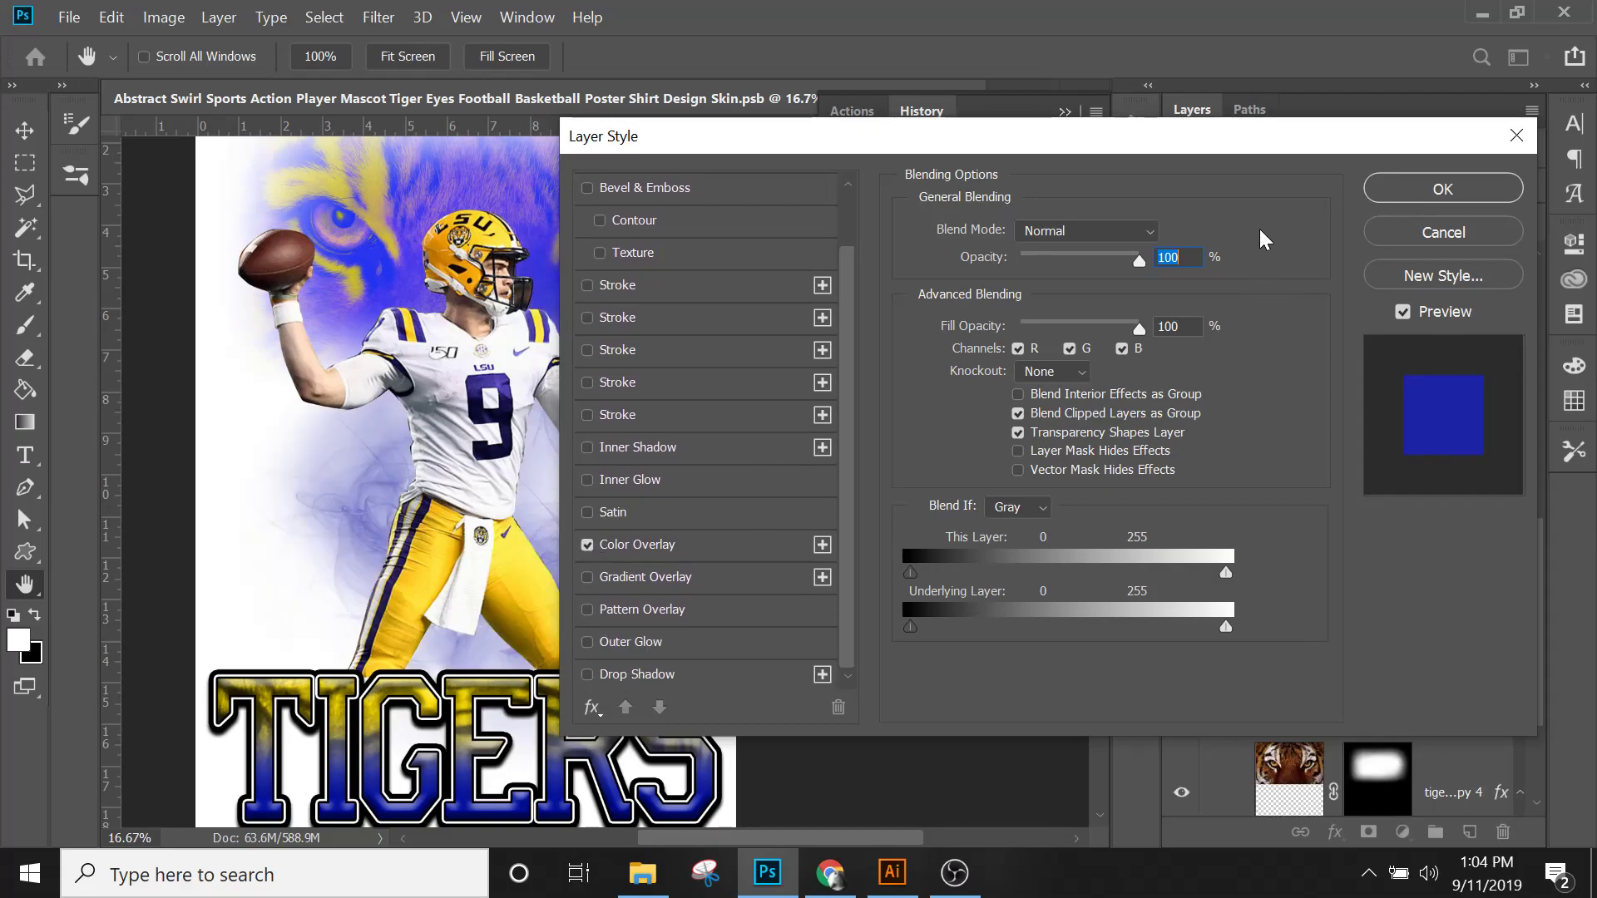
left_click(1397, 188)
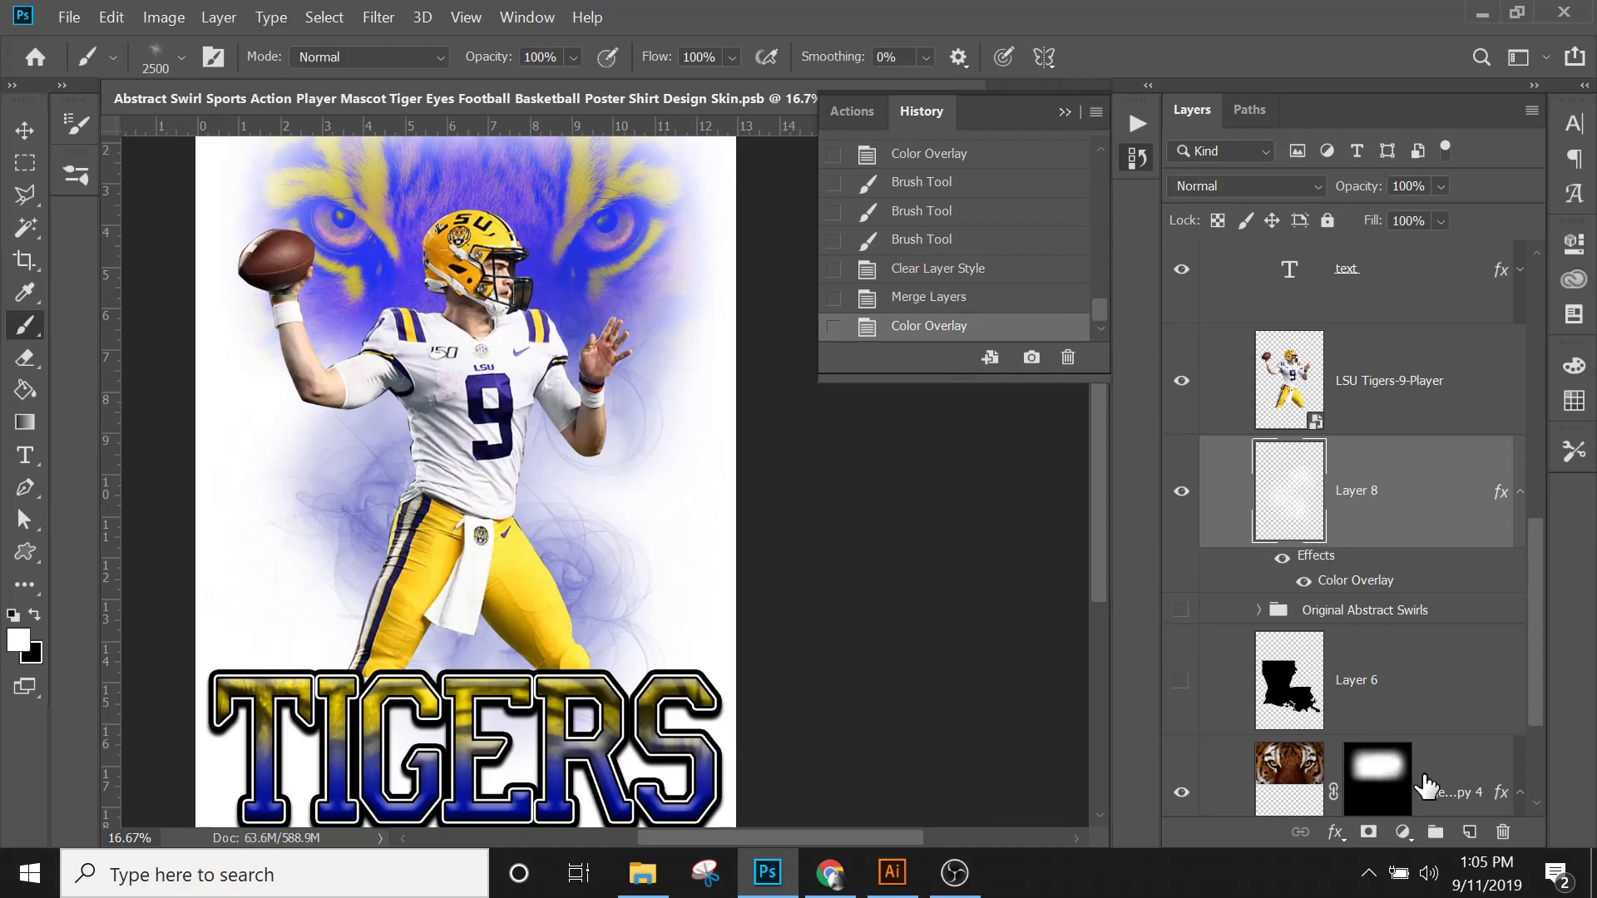
Step: Create a new layer above Layer 8 and choose brush 20 at 2500 px
left_click(1469, 832)
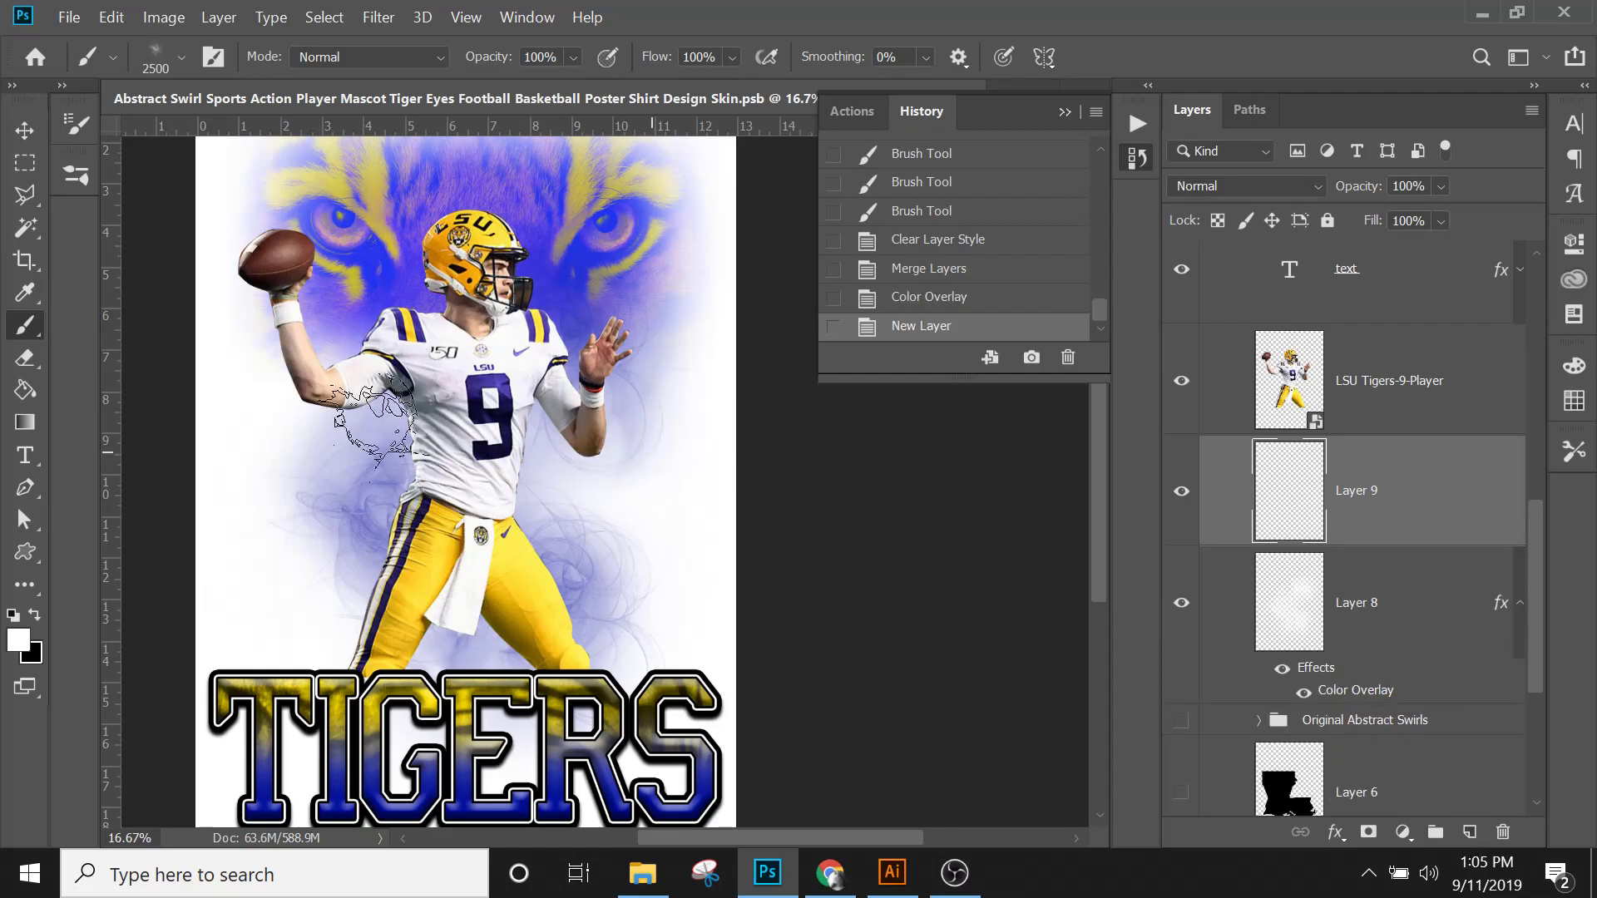
left_click(179, 58)
scroll(230, 489, "up", 5)
scroll(230, 489, "up", 5)
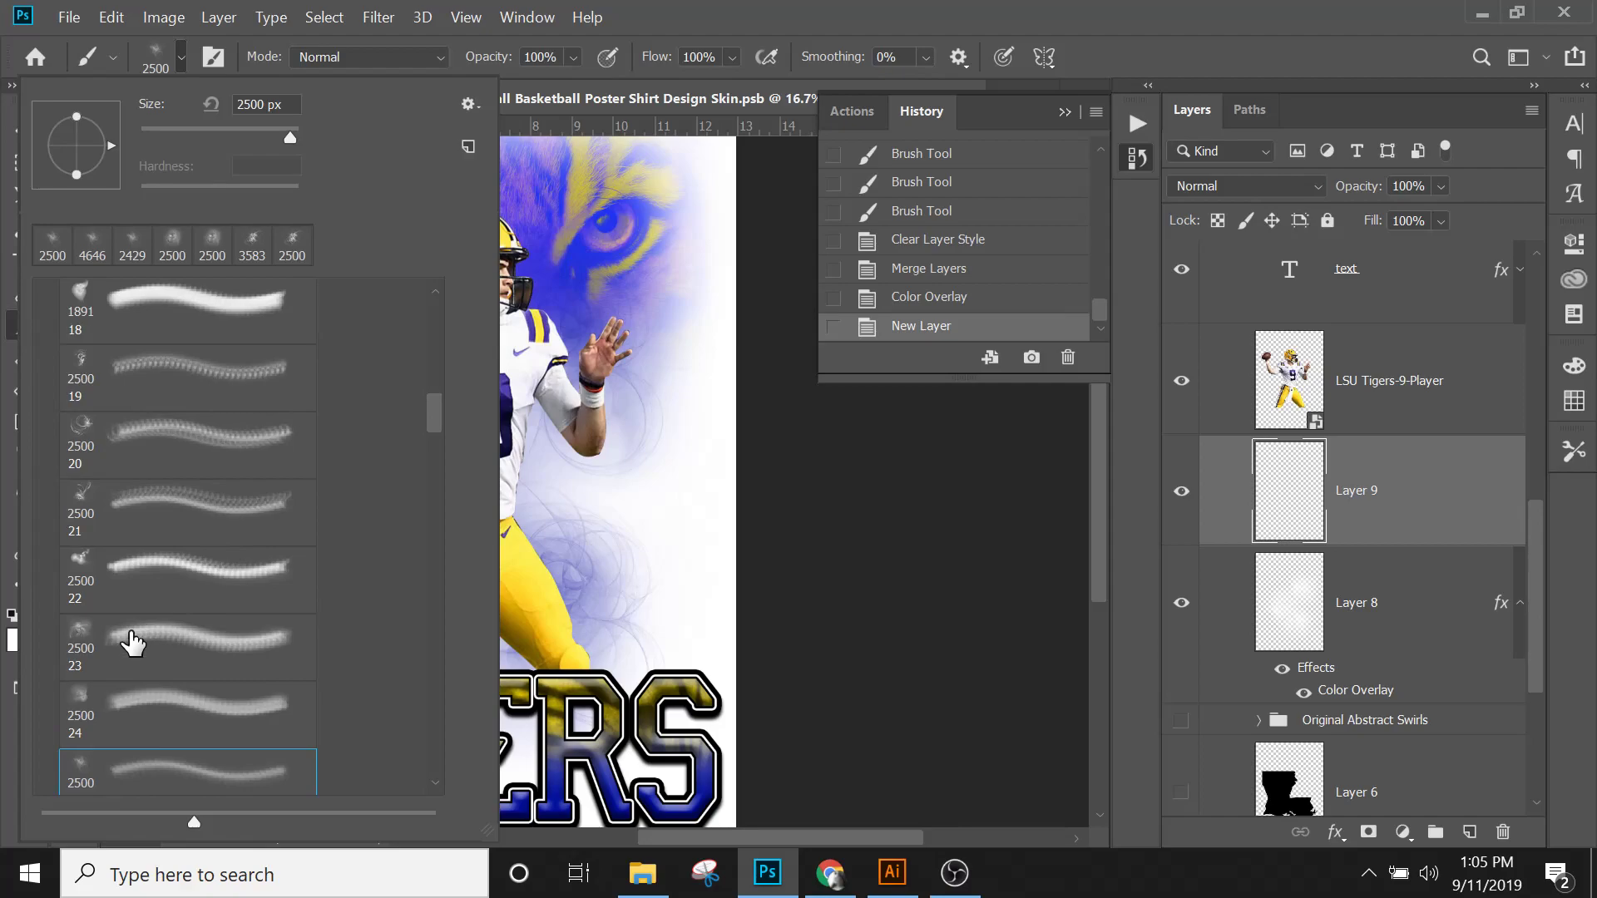
left_click(162, 443)
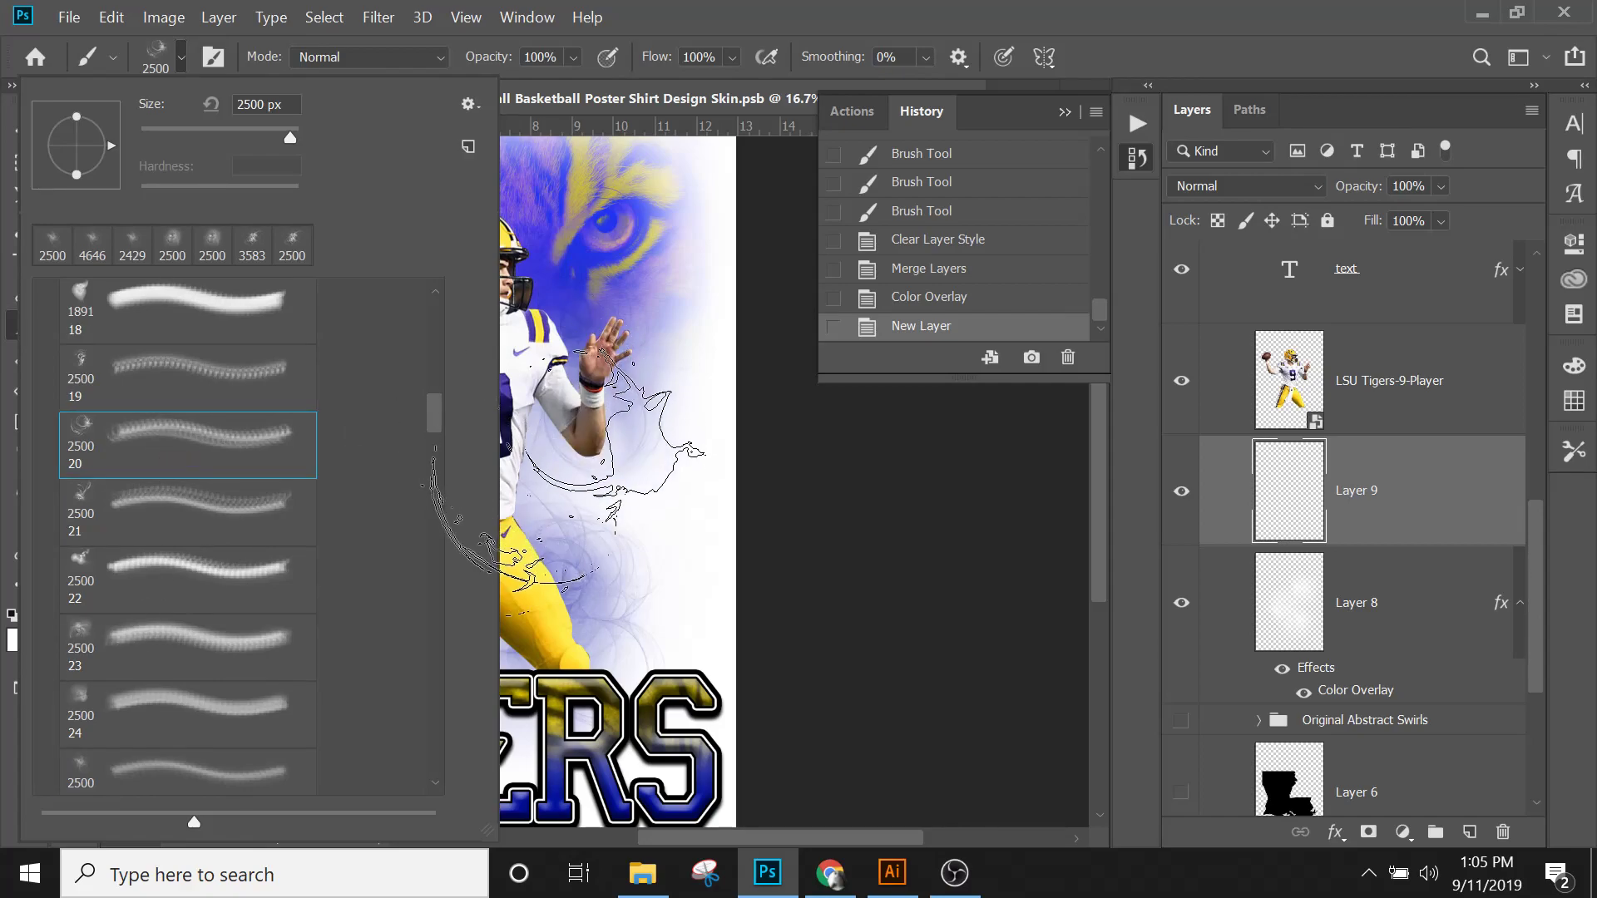
Step: Try stamping brush 20 in white behind the player's waist on Layer 9, and undo the last stamp
left_click(657, 482)
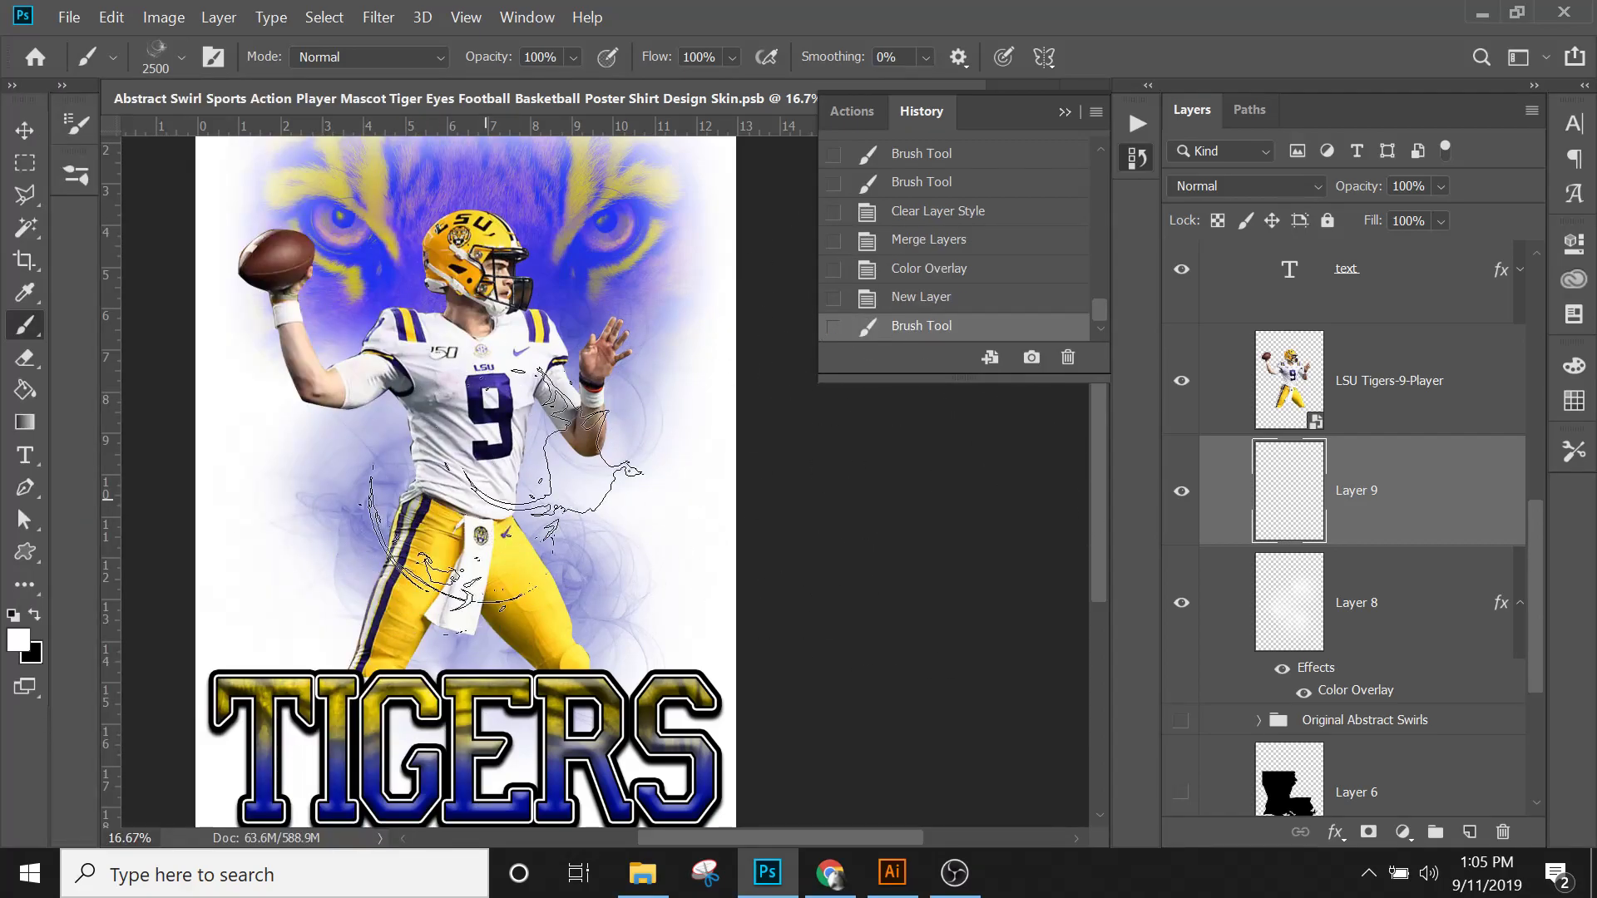
left_click(503, 499)
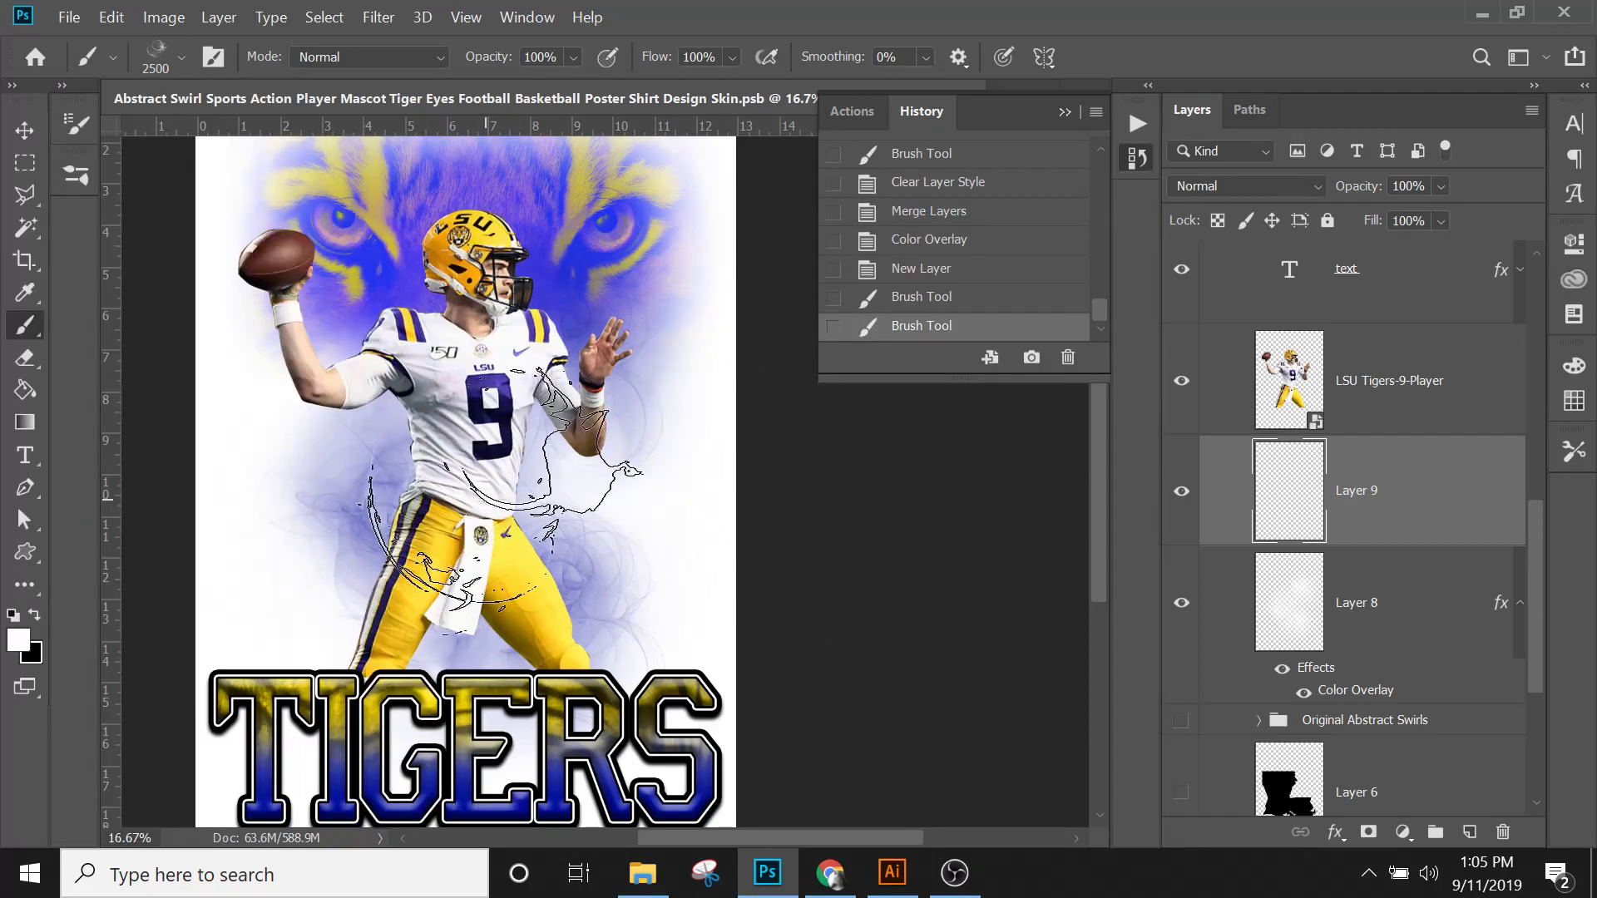
left_click(111, 16)
left_click(167, 36)
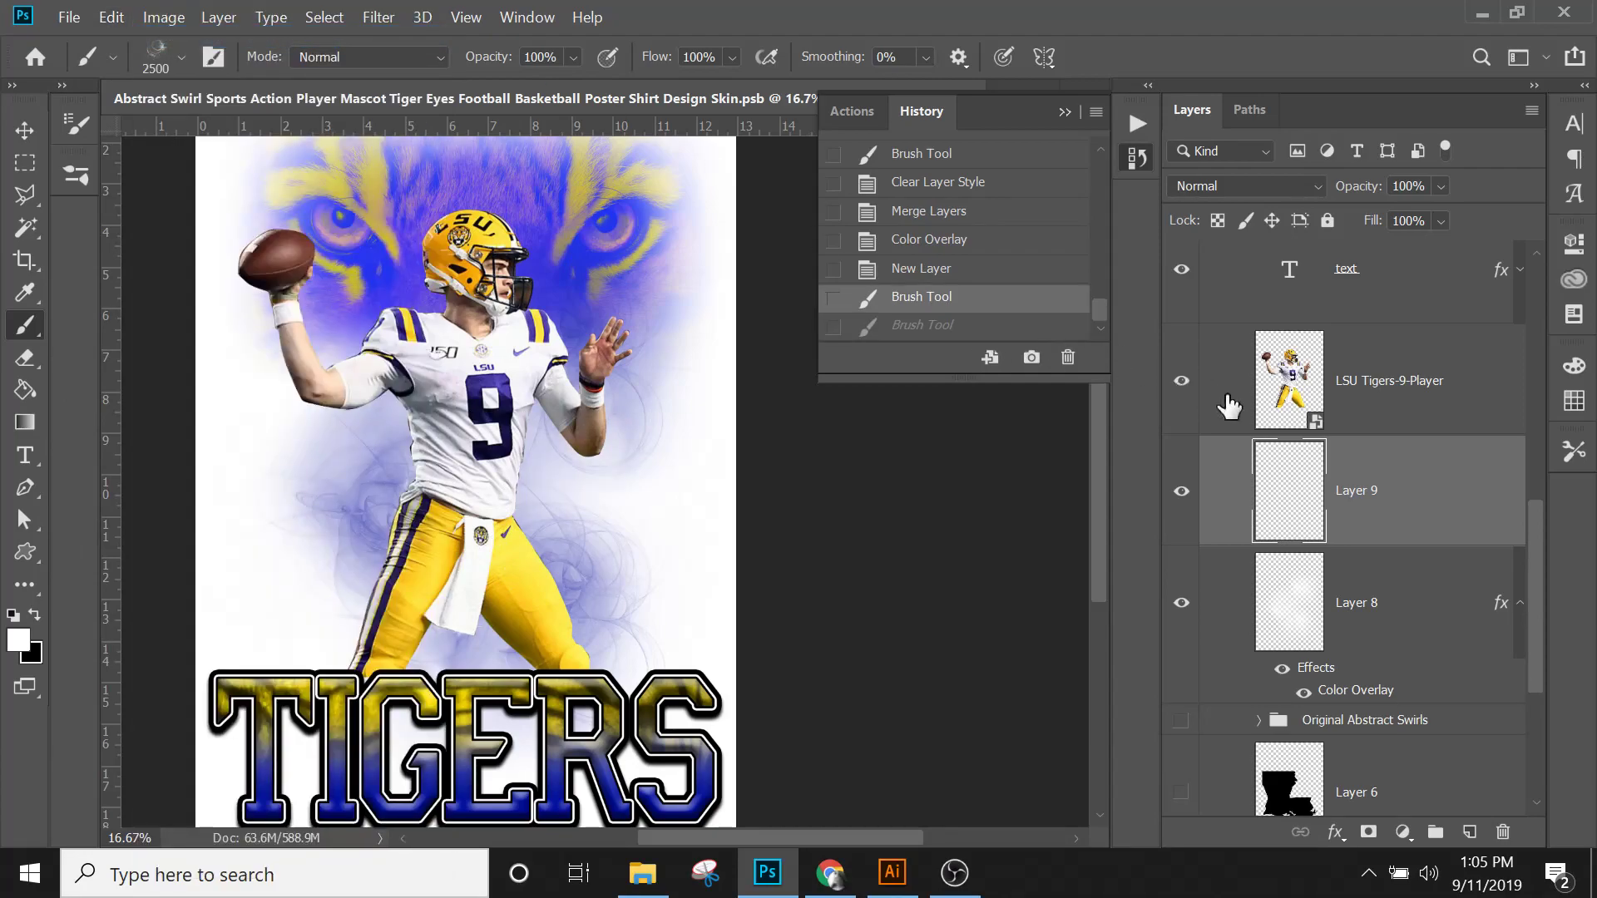
Step: Give Layer 9 a Color Overlay in yellow ffd832 sampled from the player's pants, and stamp brush 20 twice behind the waist
left_click(1336, 832)
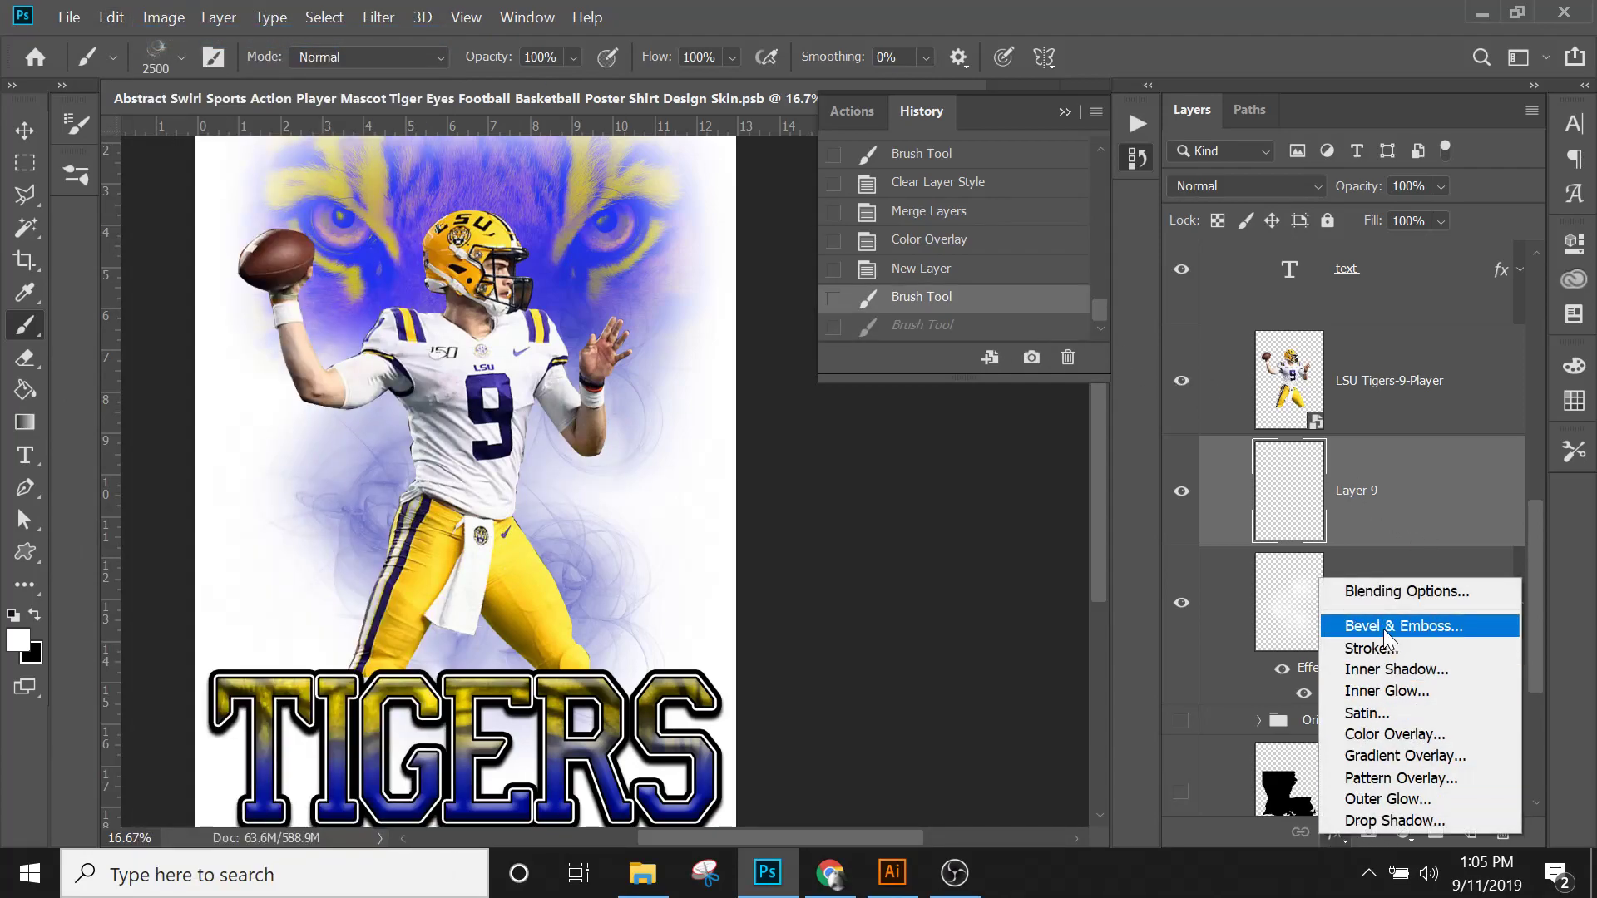
left_click(1396, 734)
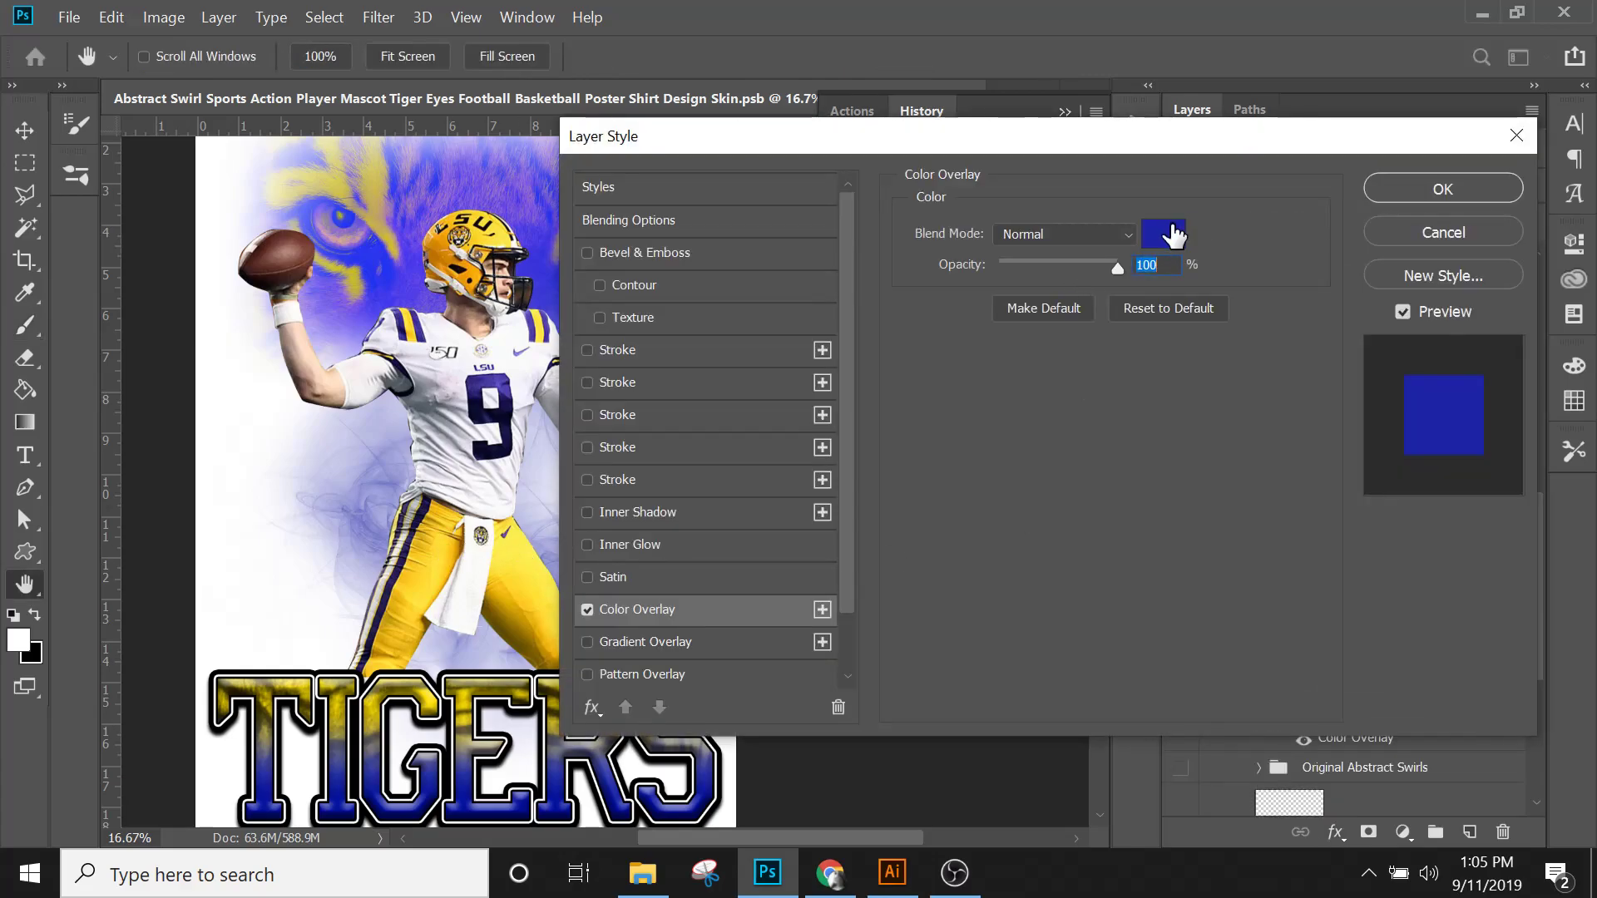
left_click(1173, 236)
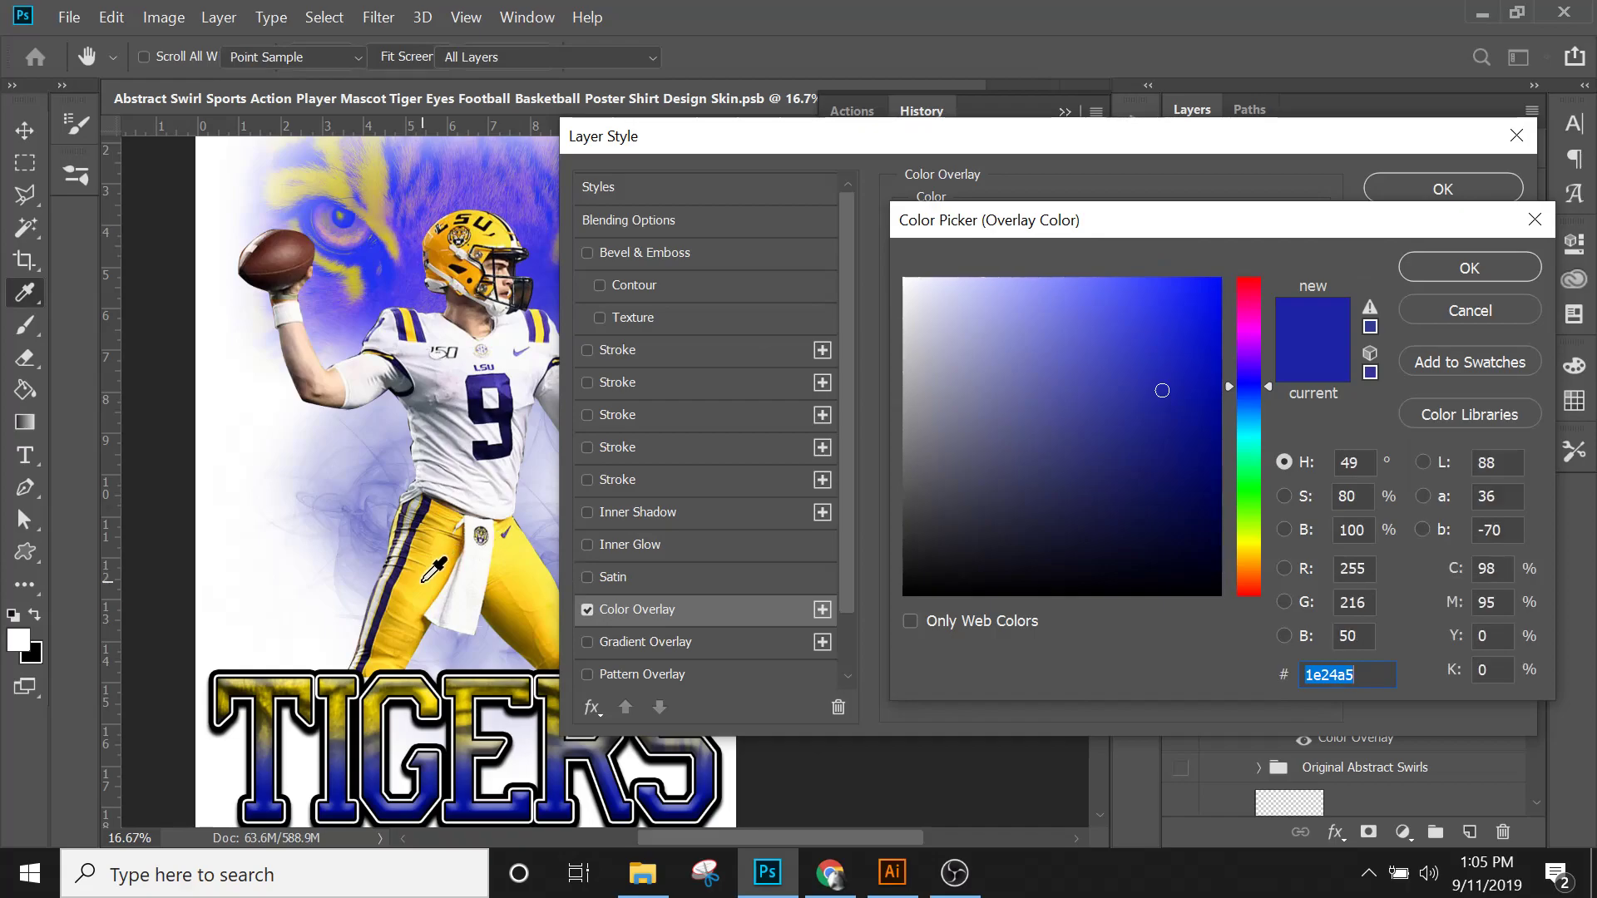
left_click(423, 581)
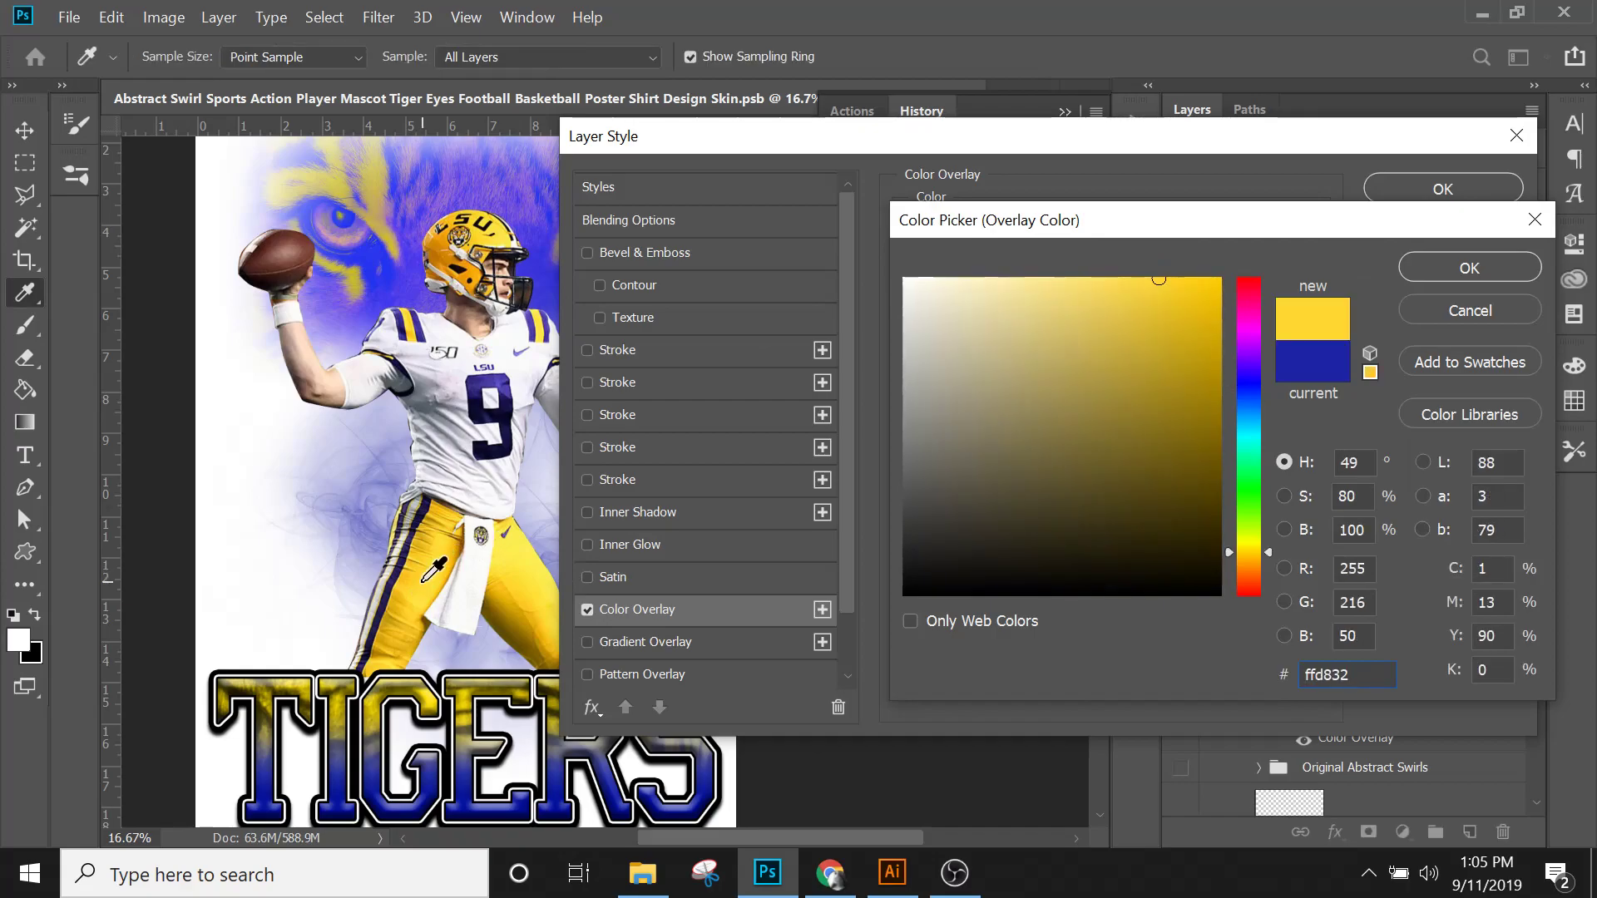
left_click(1409, 272)
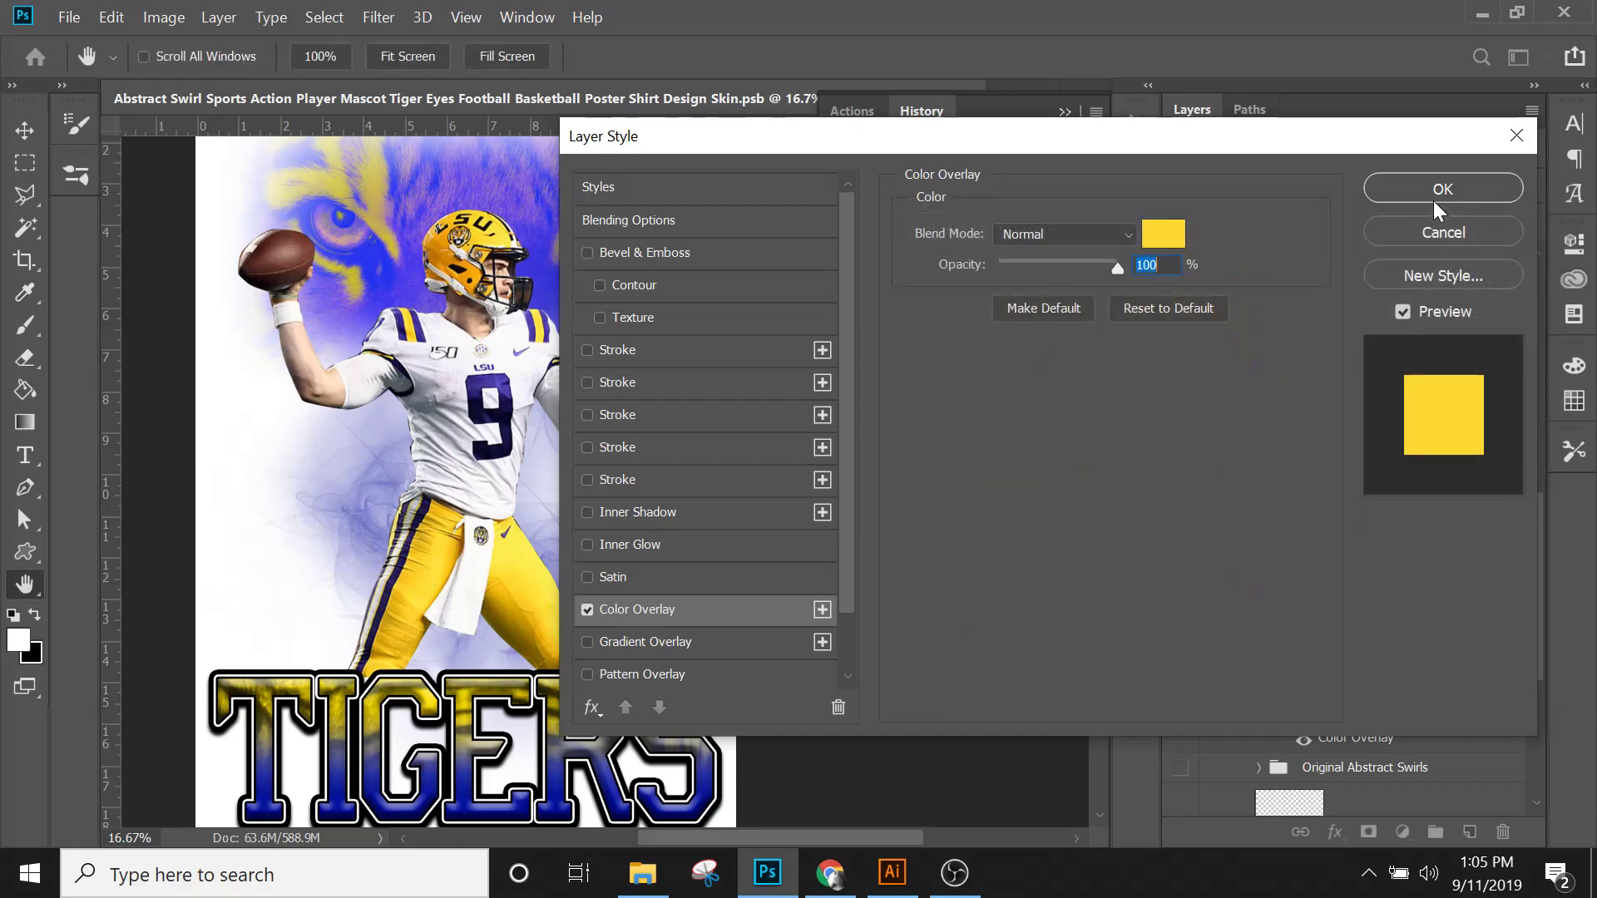
left_click(1435, 197)
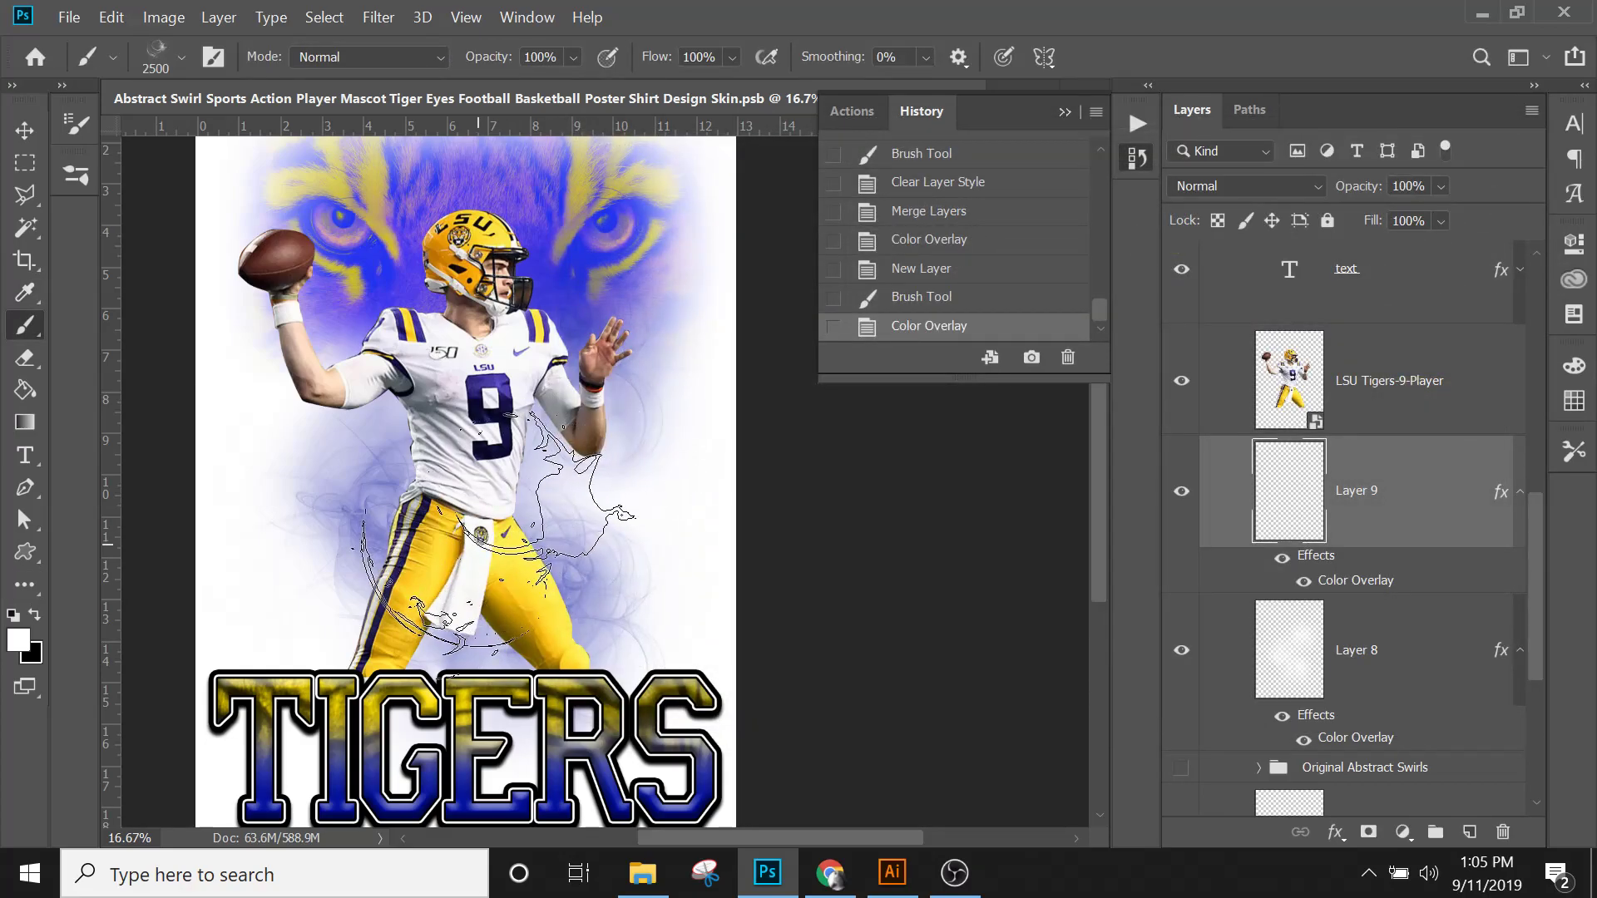
left_click(482, 529)
left_click(449, 528)
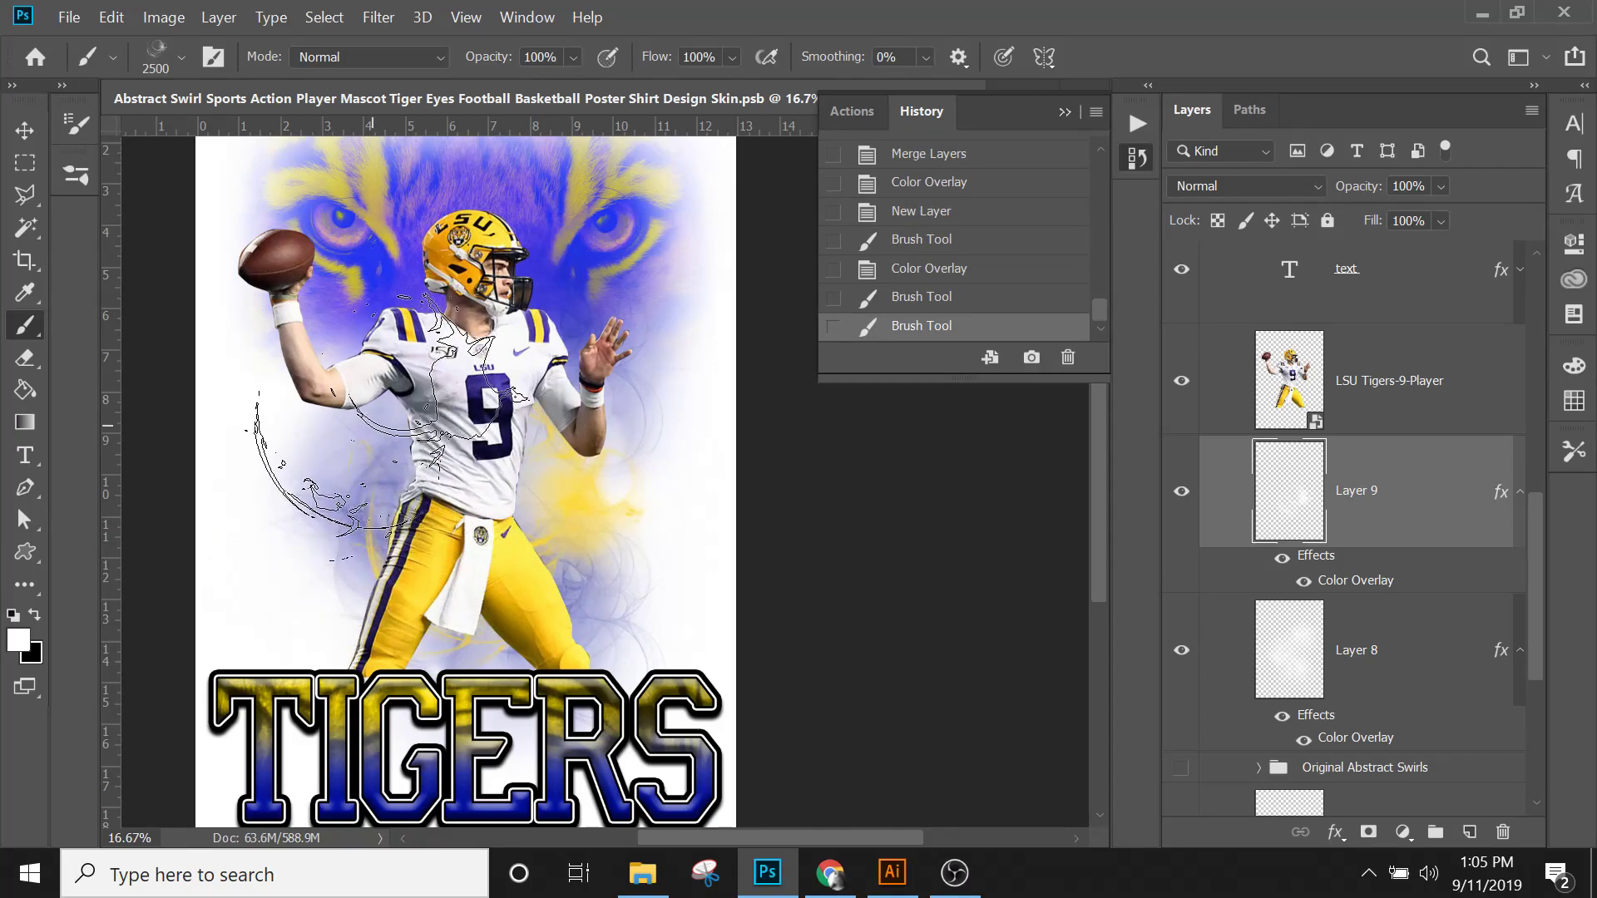
Step: Rotate the tip of brush 20 to an angle of 158°
right_click(389, 424)
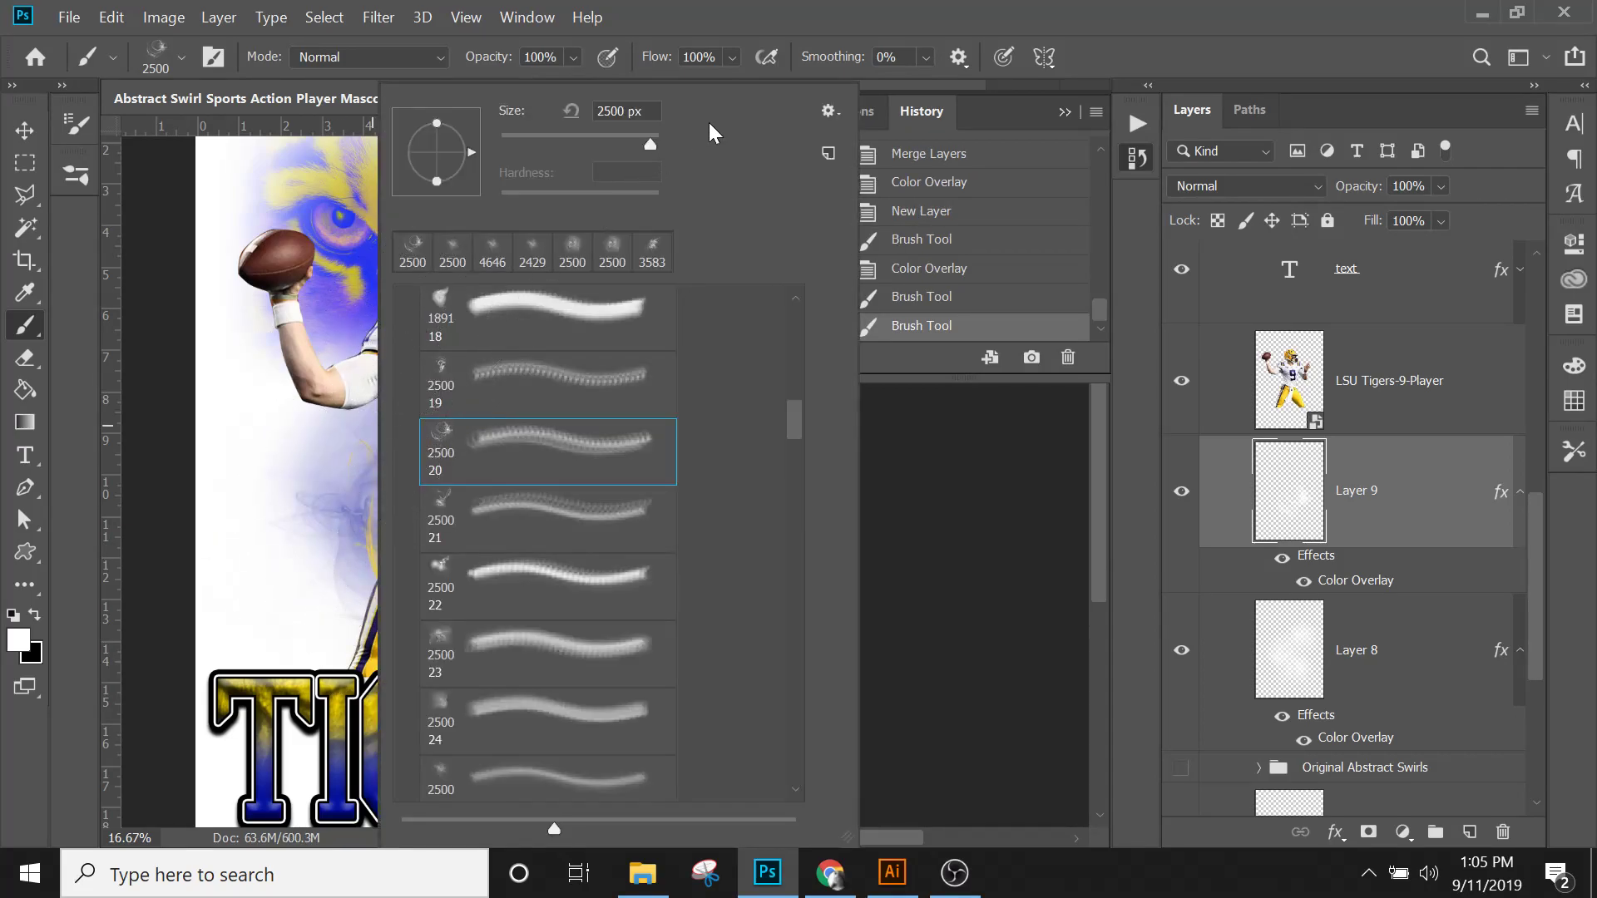
left_click(829, 113)
left_click(773, 132)
left_click(177, 58)
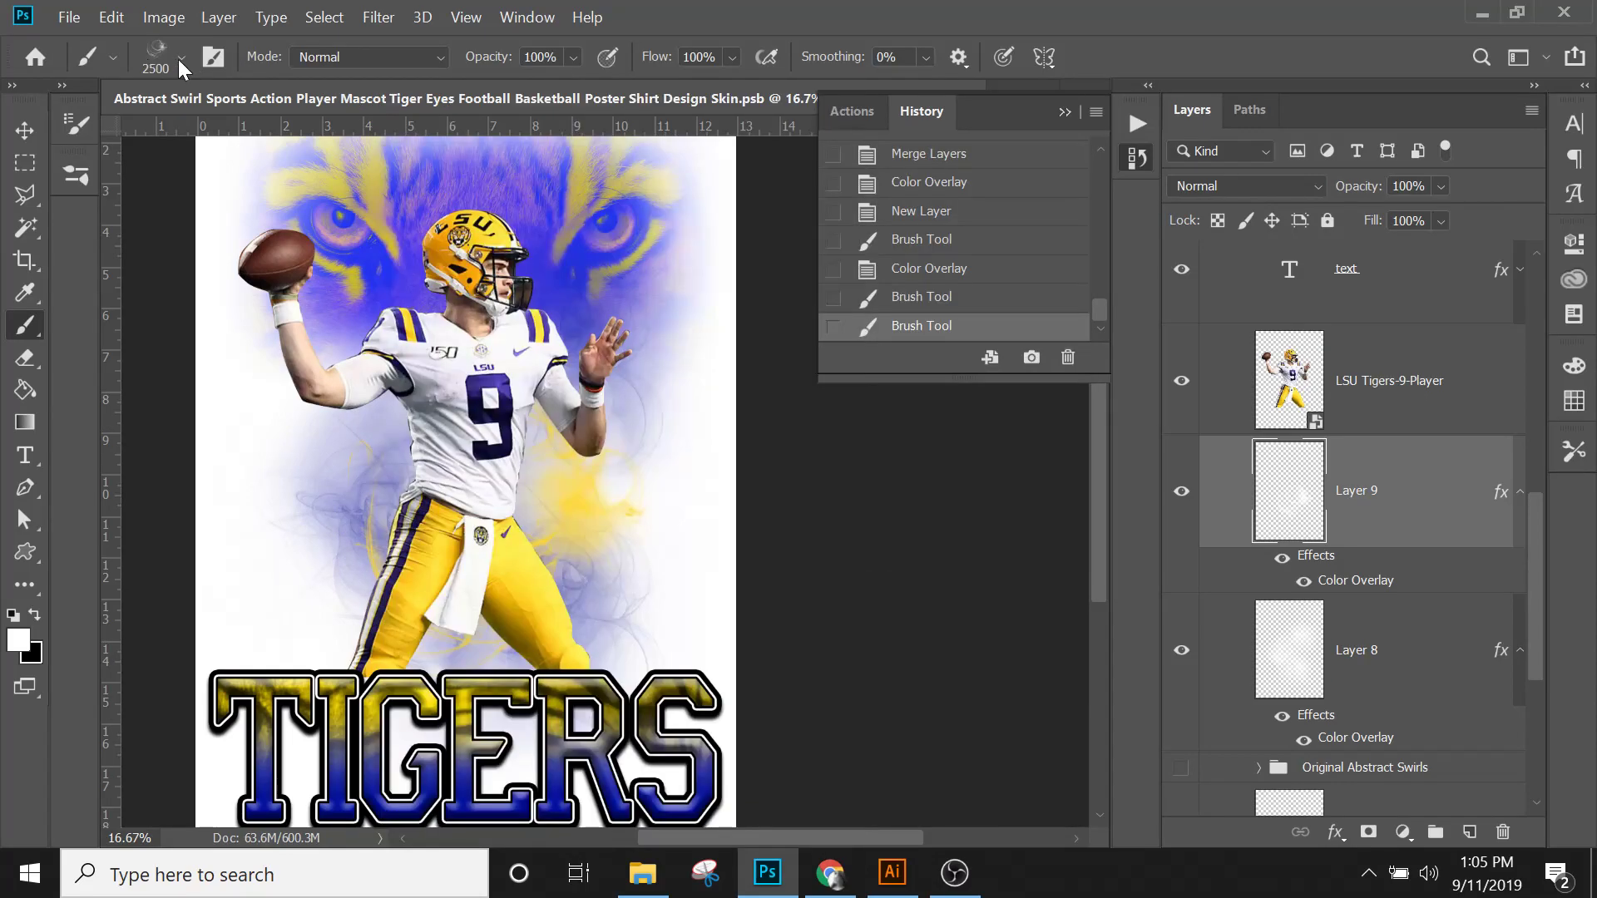
left_click(208, 62)
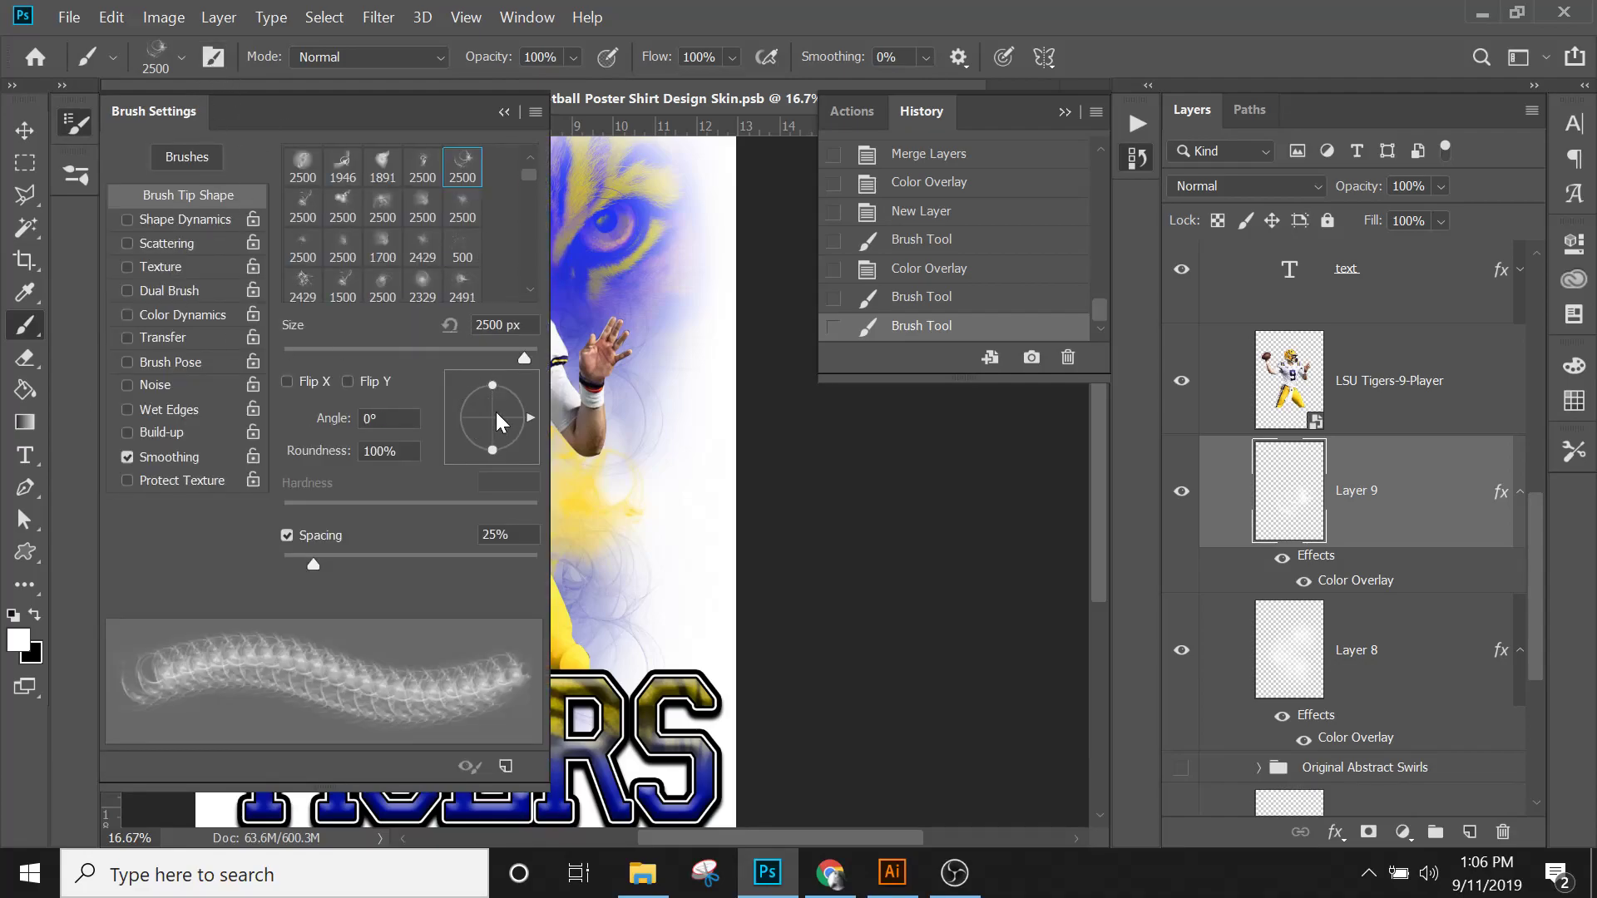
mouse_move(527, 417)
left_mouse_down()
mouse_move(517, 442)
mouse_move(467, 442)
mouse_move(453, 402)
left_mouse_up()
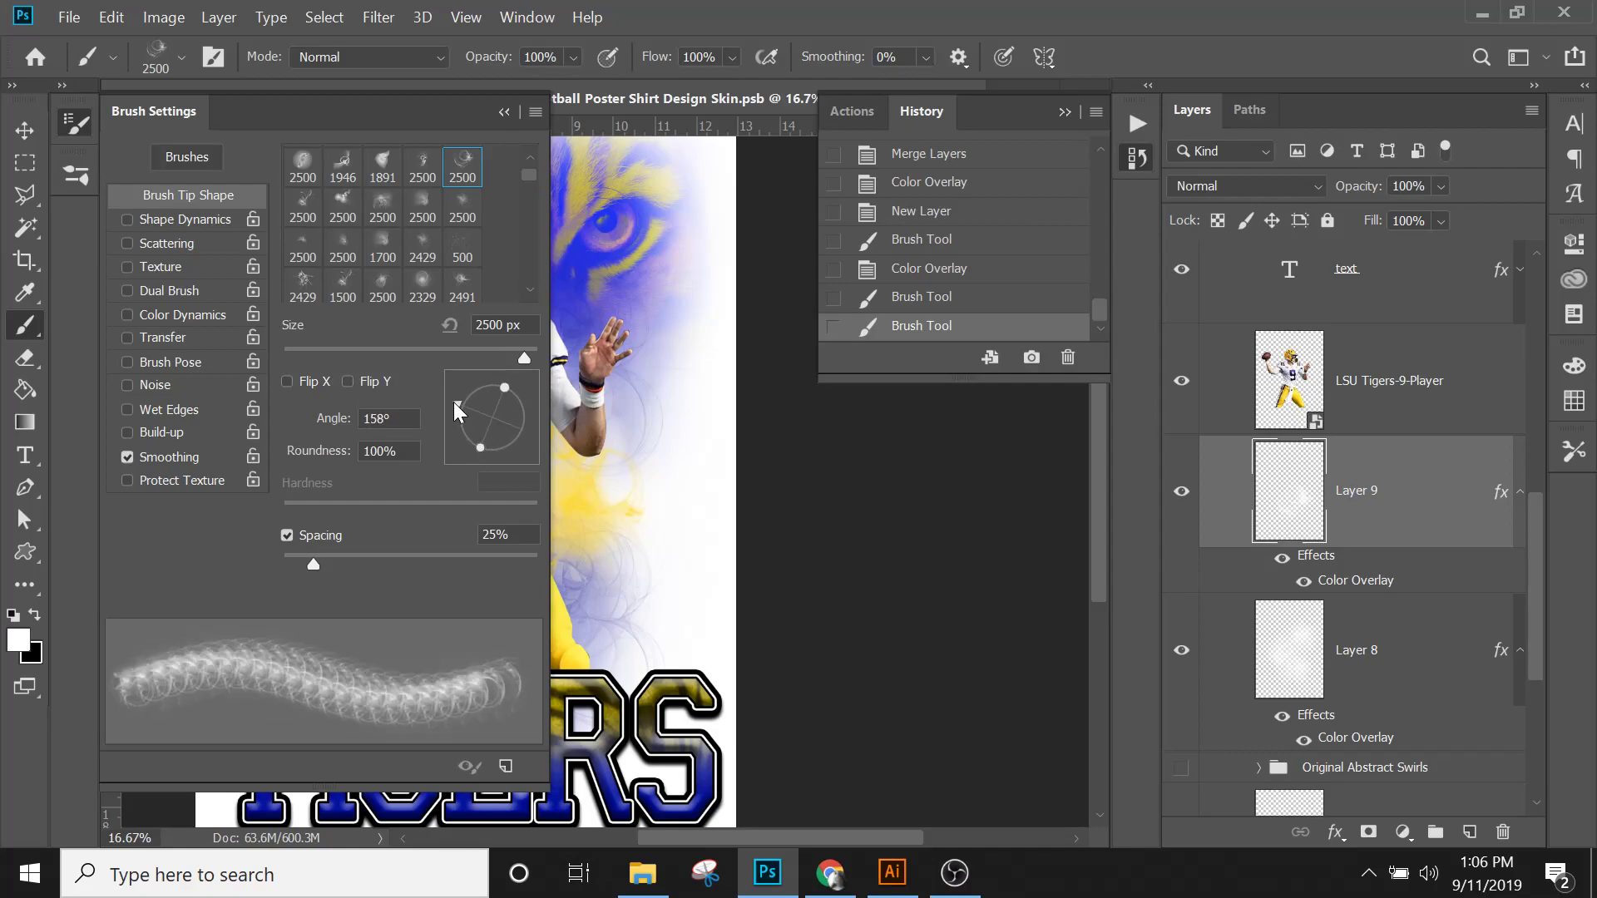
left_click(894, 540)
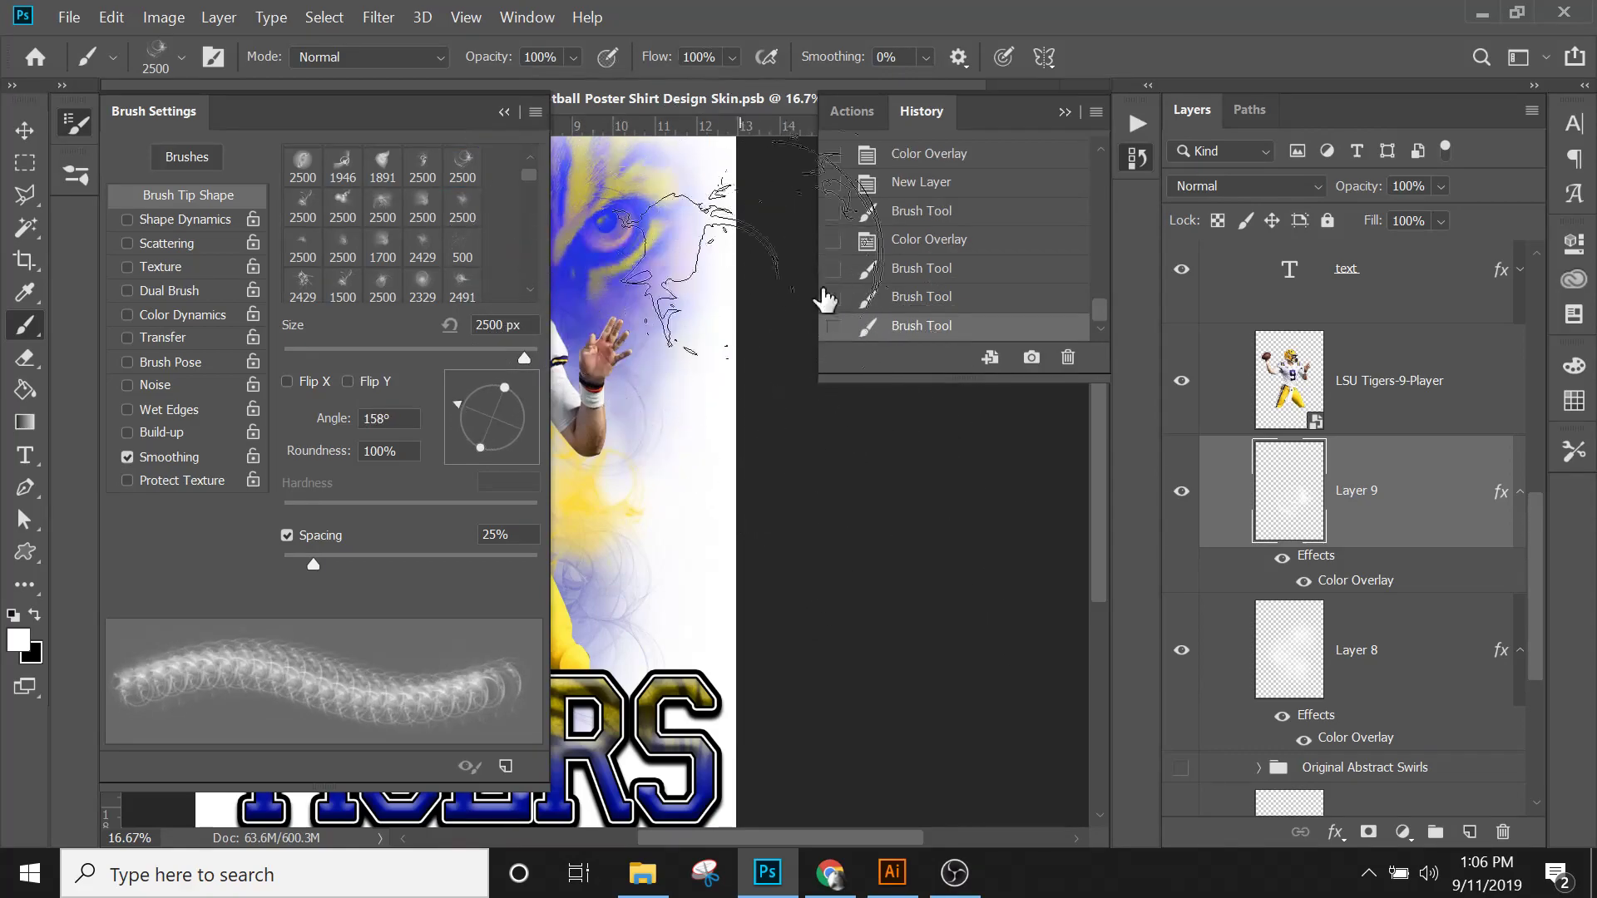
left_click(504, 112)
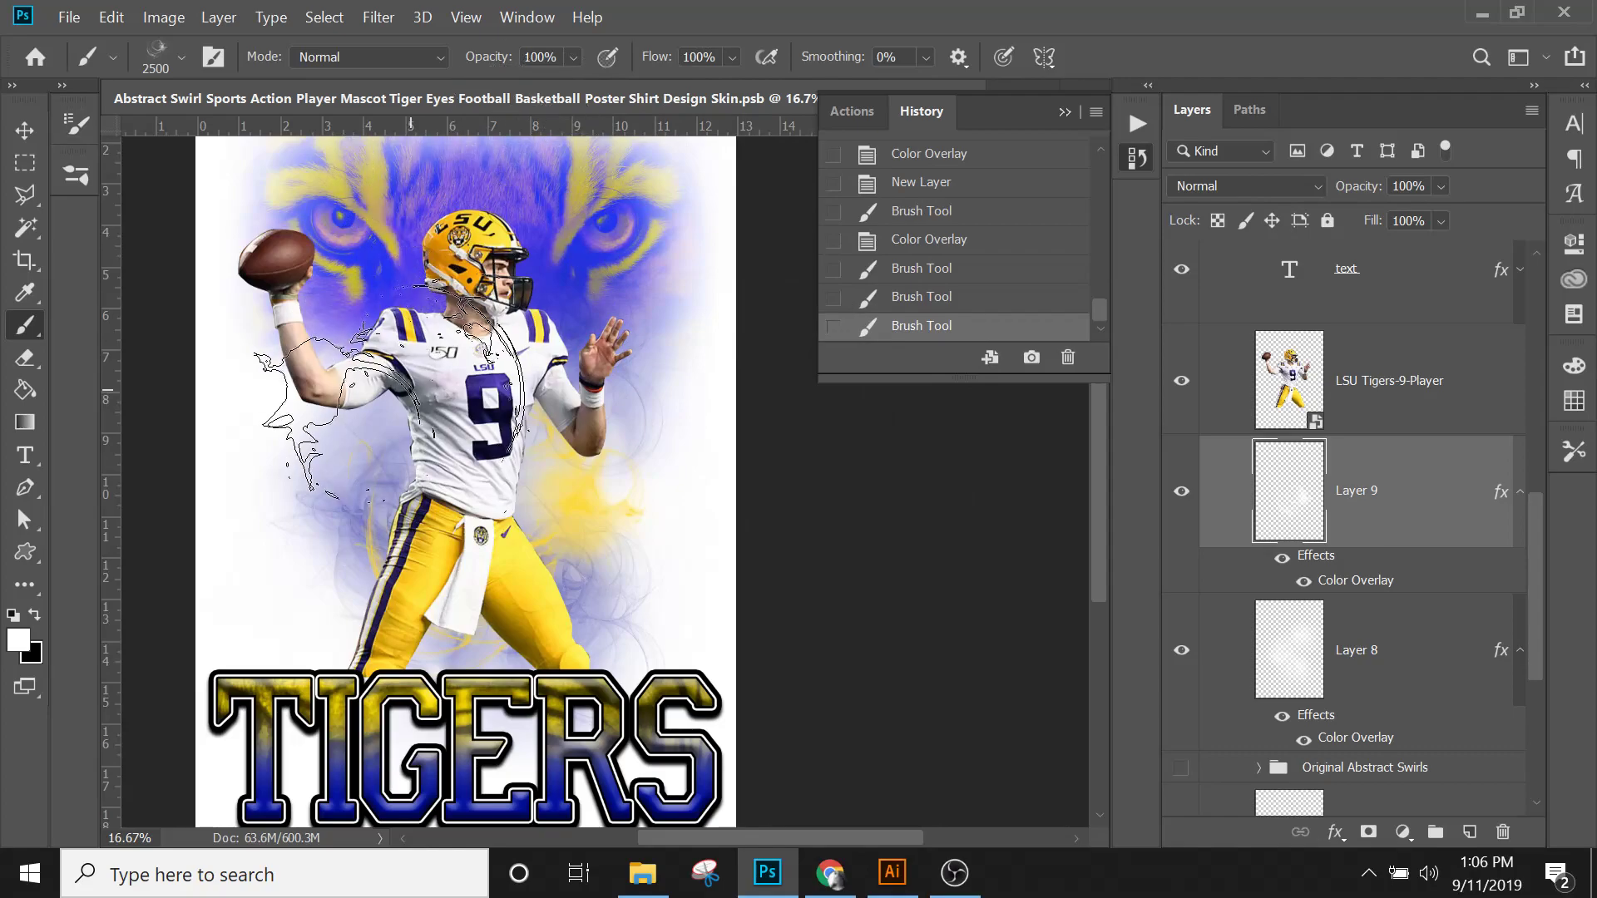
Step: Stamp the rotated brush 20 on Layer 9 twice behind the throwing arm and once behind the back thigh
left_click(400, 383)
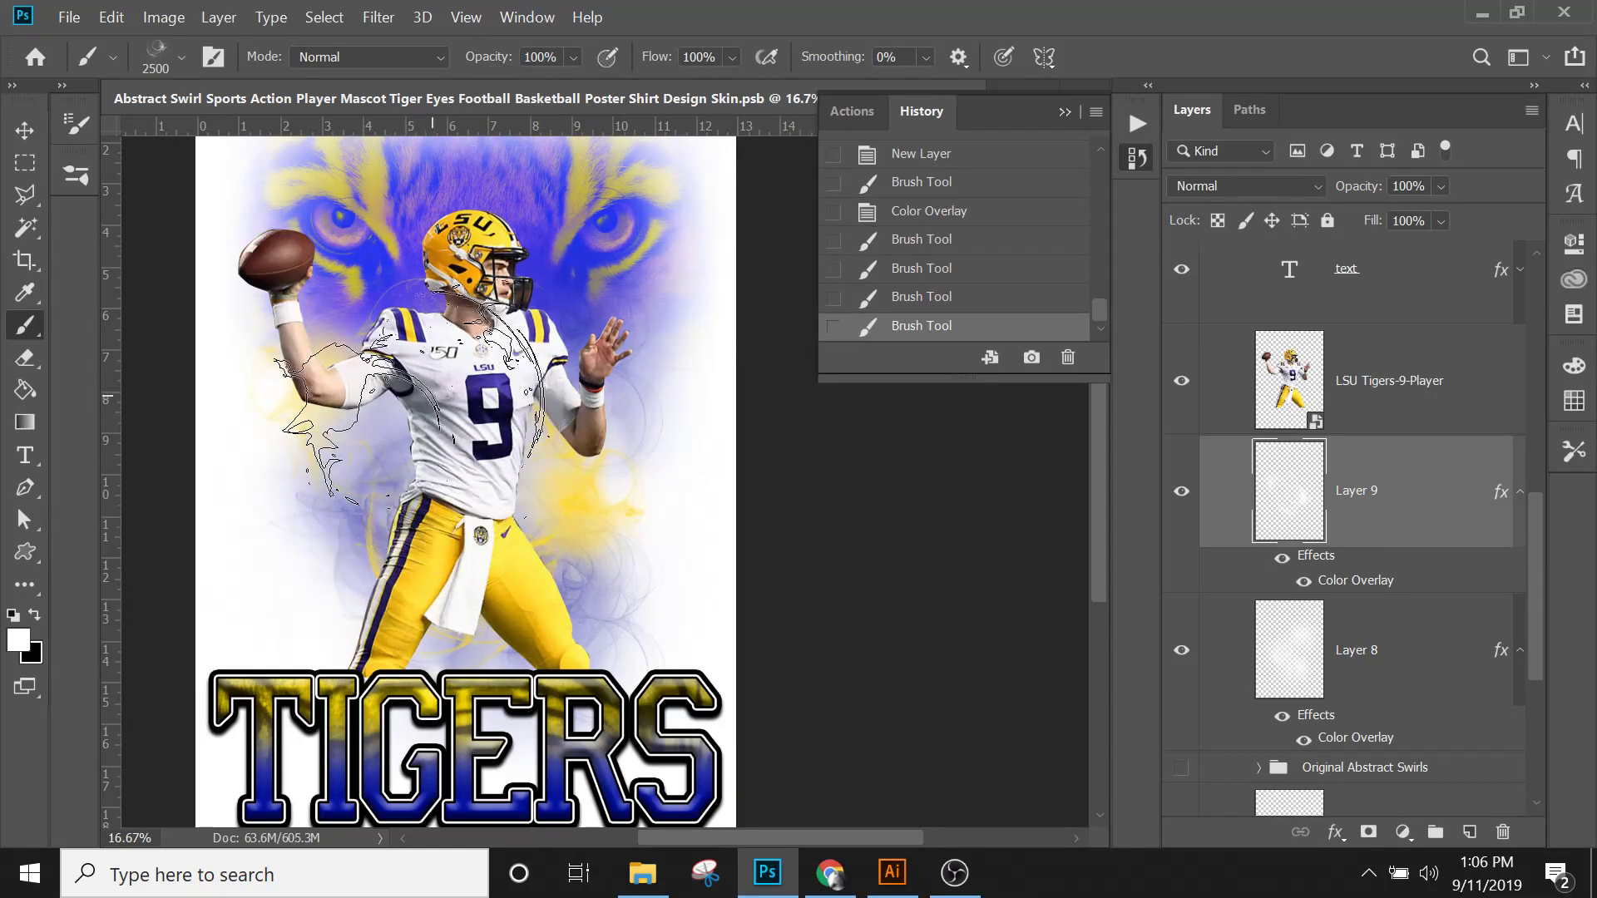
left_click(401, 378)
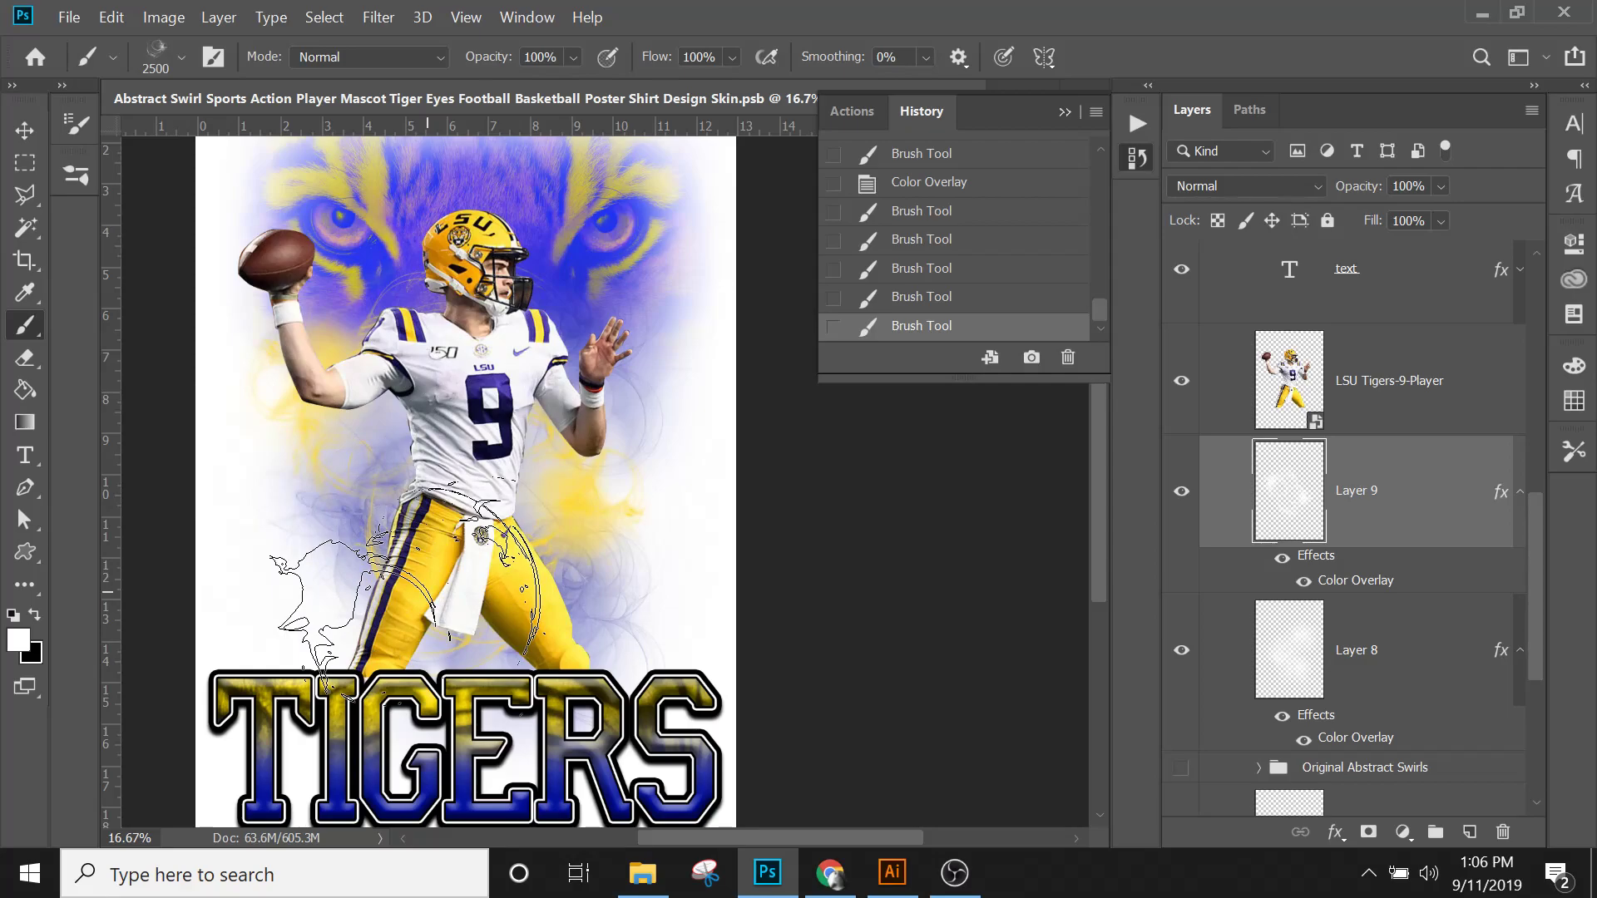
left_click(408, 583)
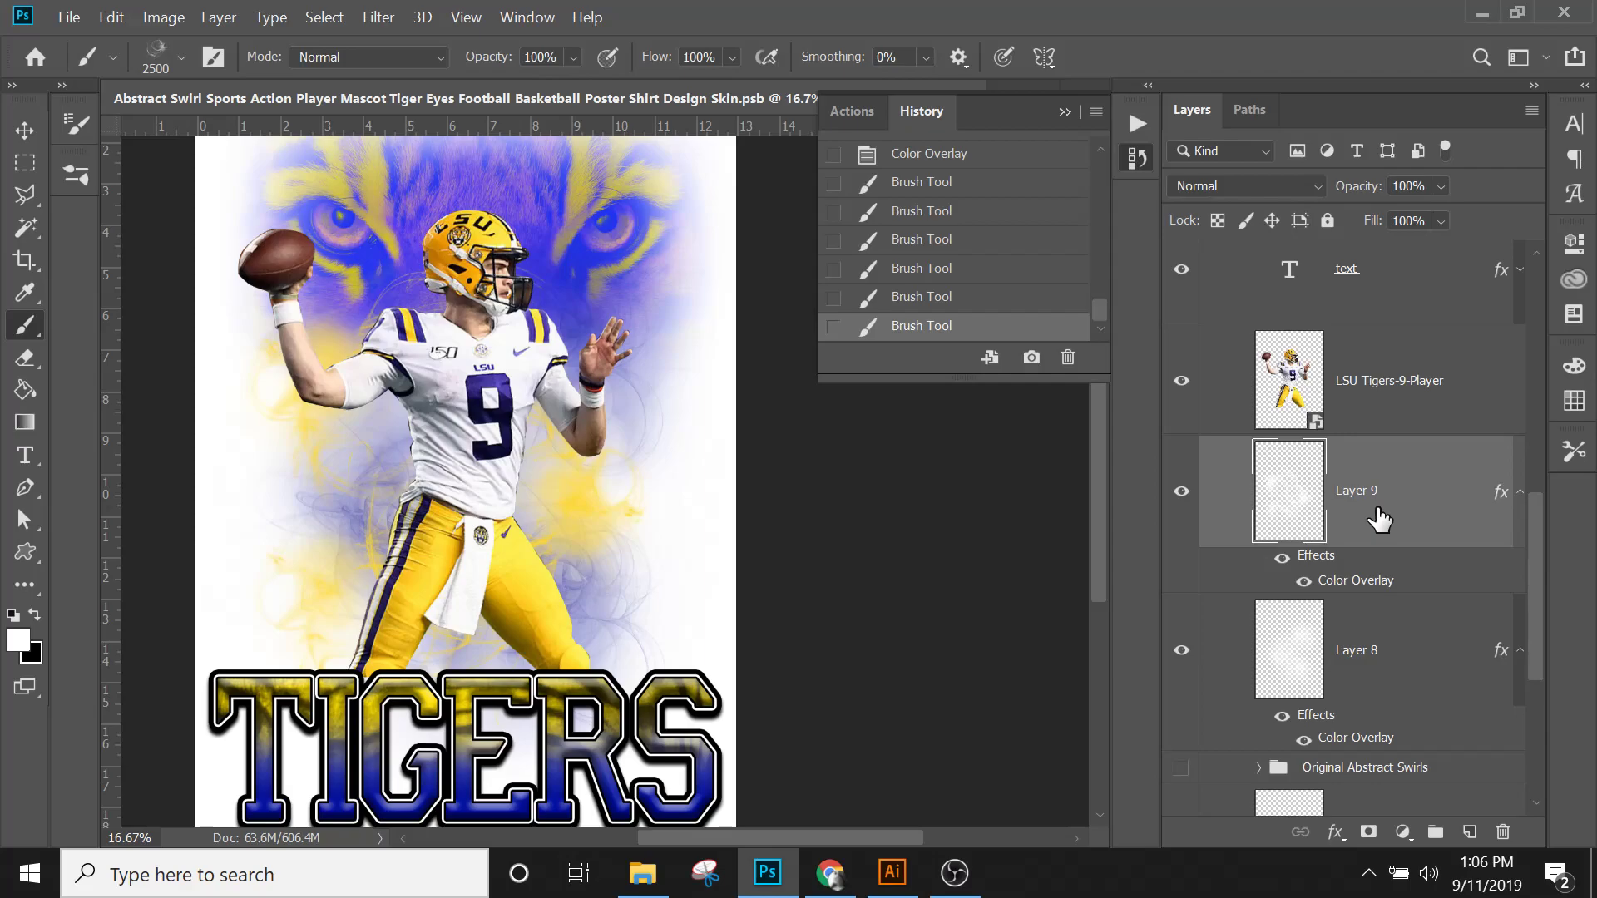
Step: Create a new layer above Layer 9 and choose brush 49 at 1643 px for stamping behind the player
left_click(1469, 833)
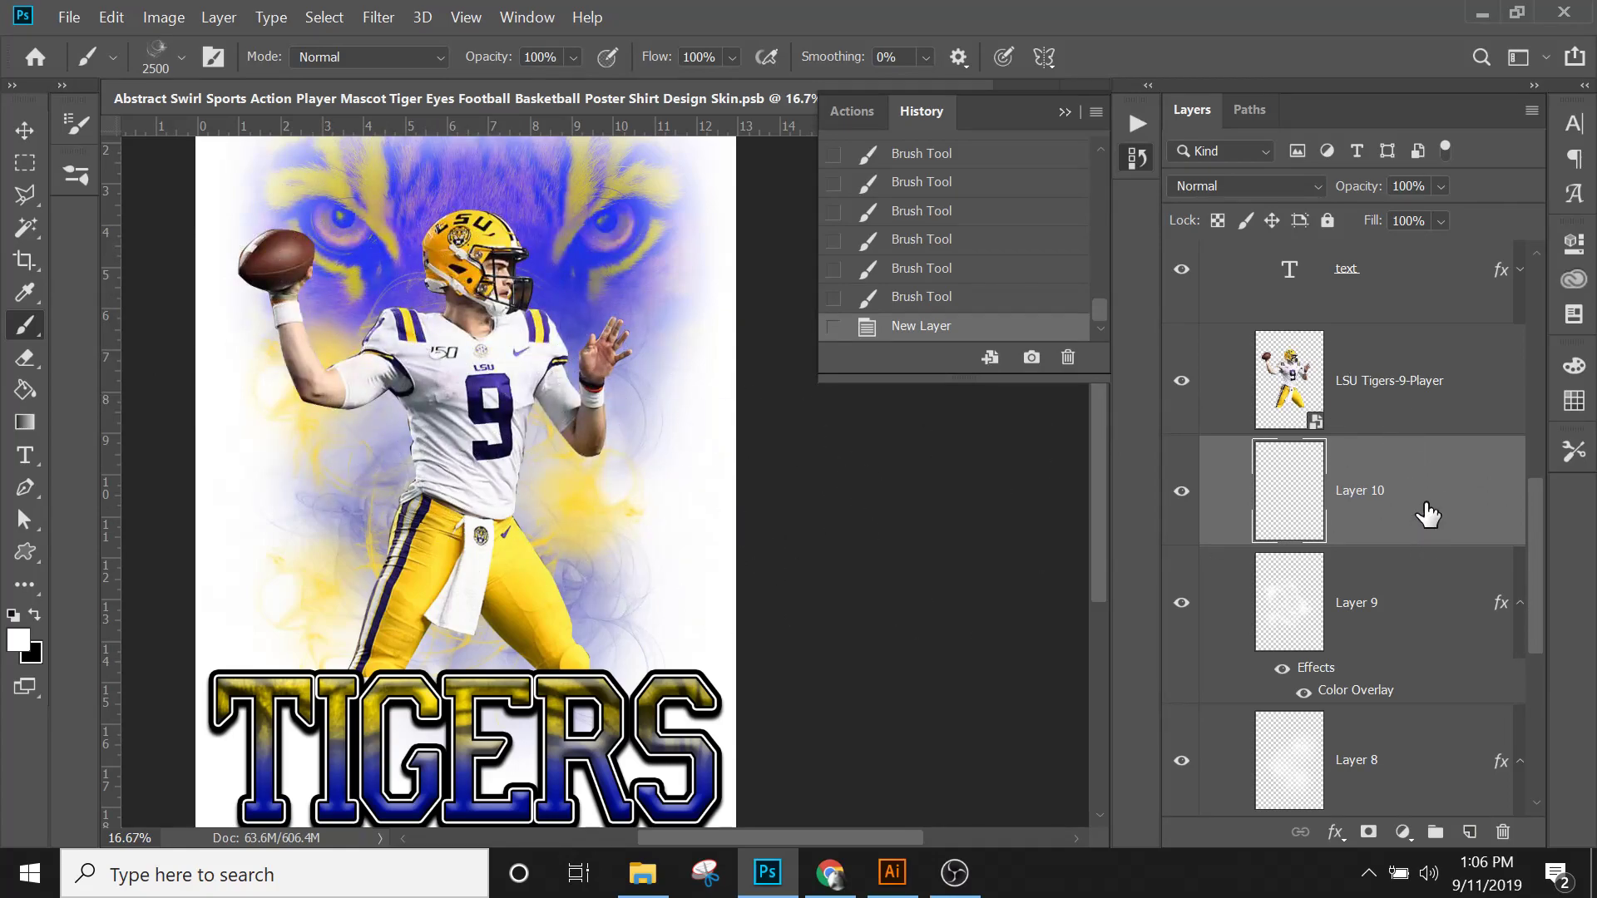
left_click(184, 62)
scroll(208, 329, "up", 4)
scroll(147, 405, "up", 5)
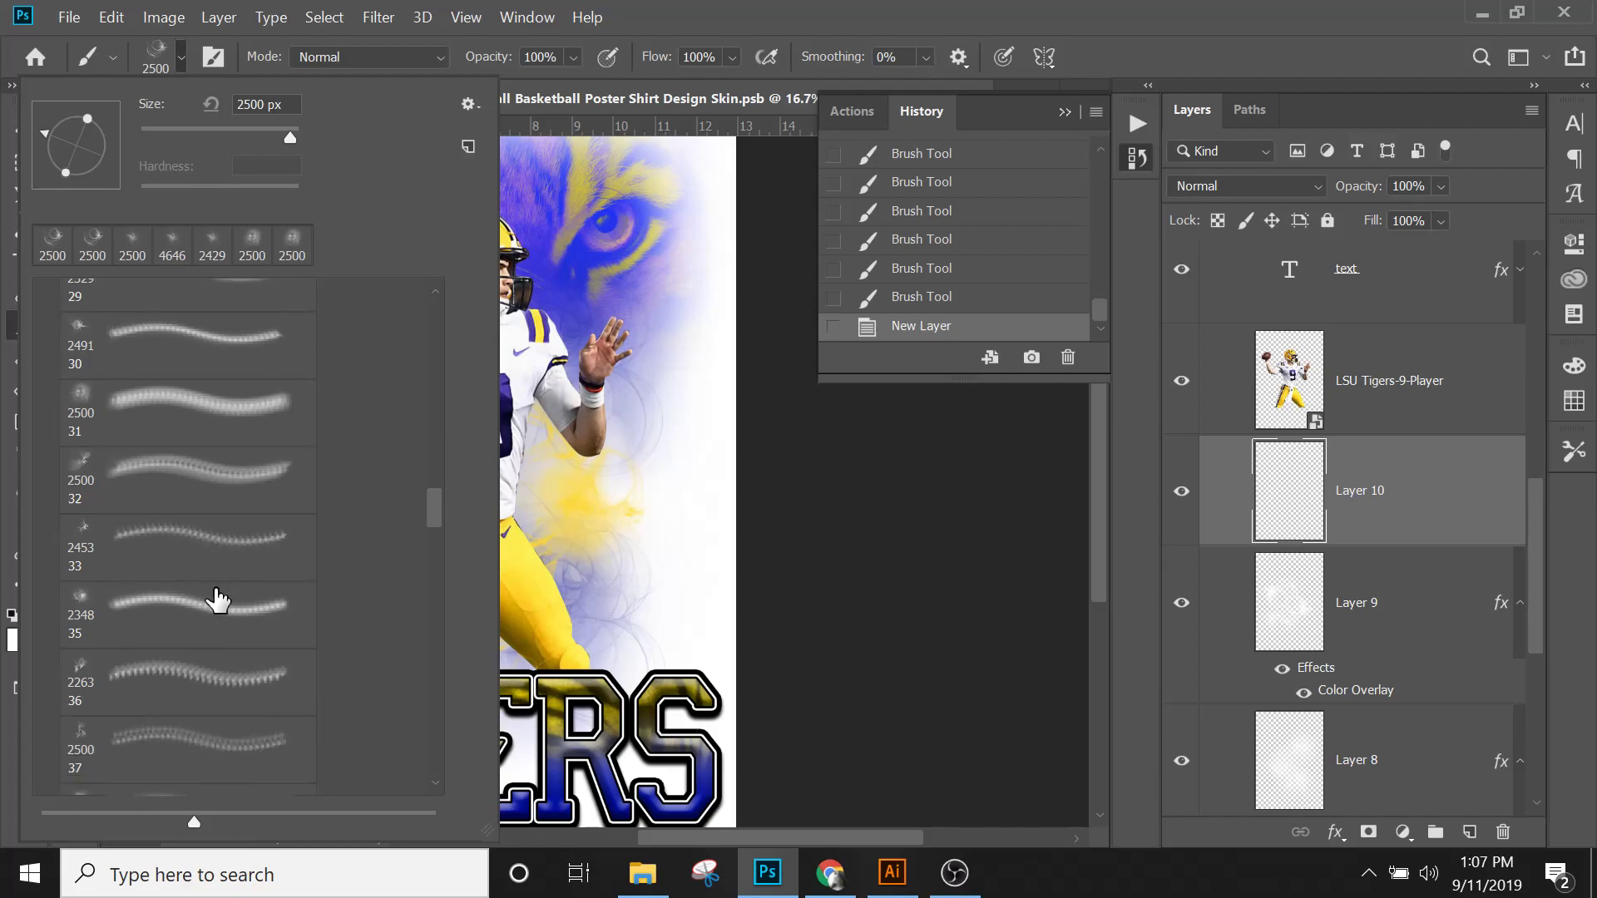
scroll(216, 599, "down", 4)
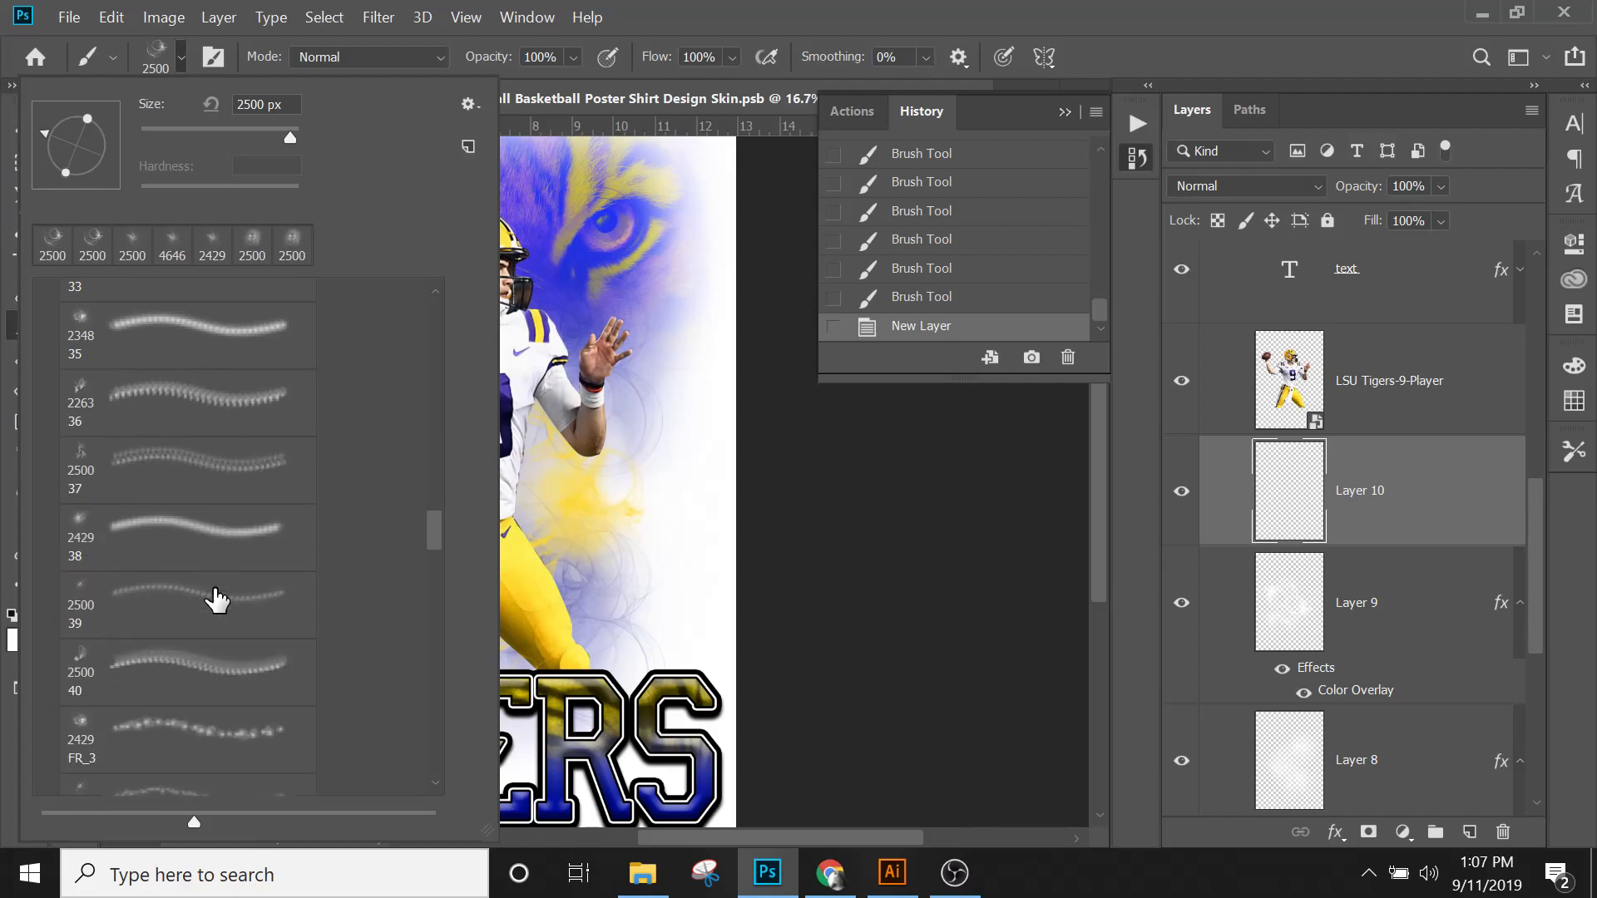
scroll(216, 599, "down", 4)
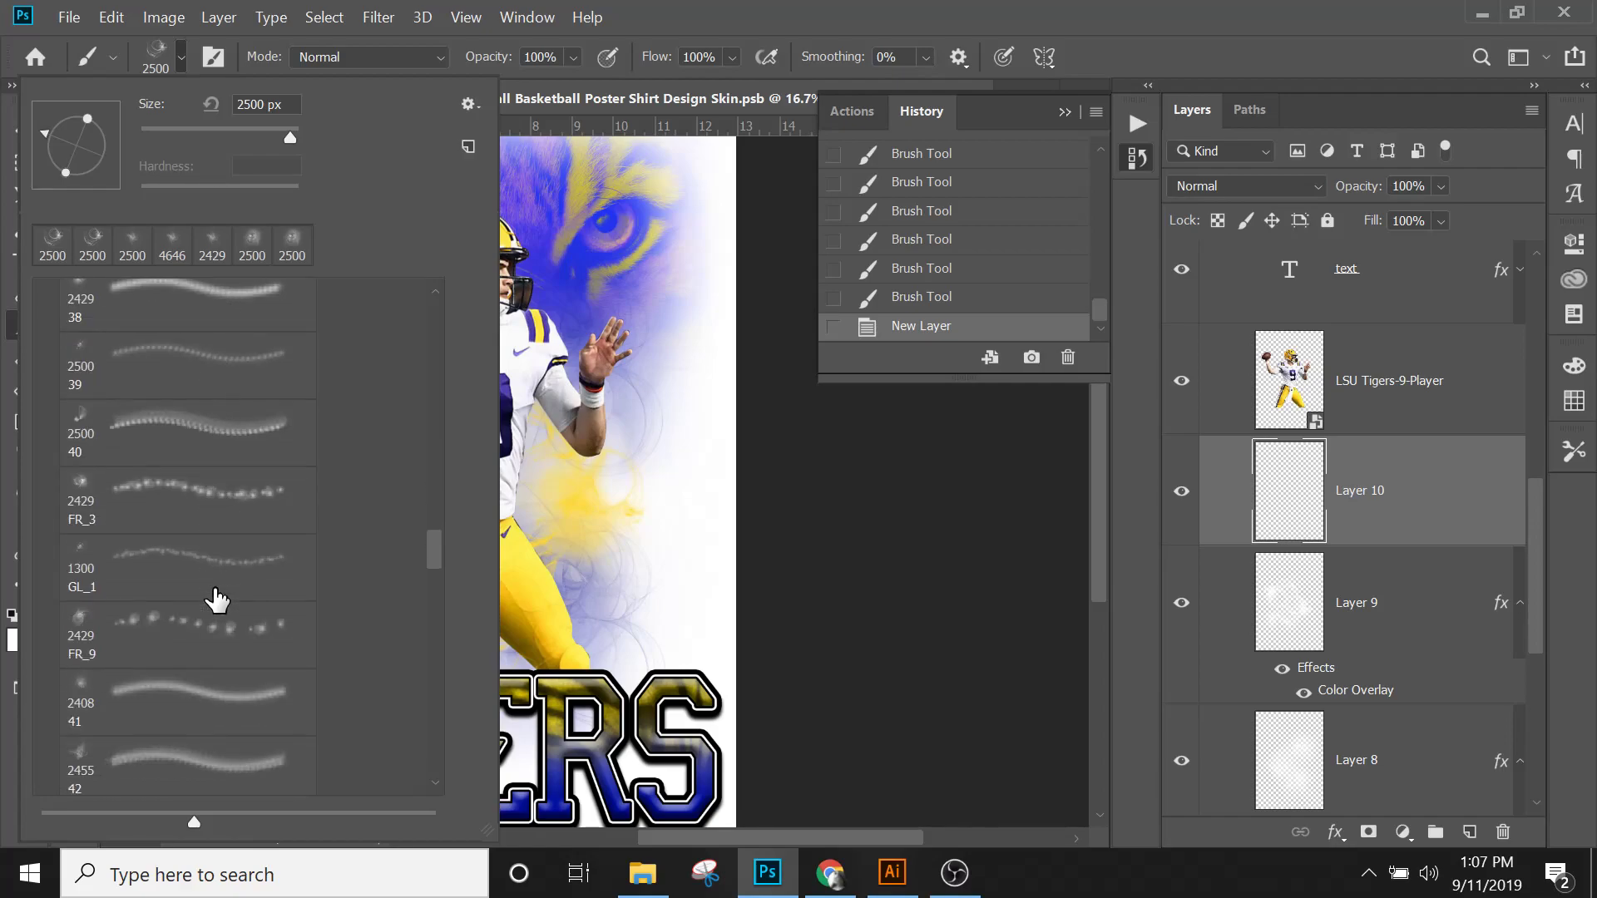
scroll(216, 599, "down", 4)
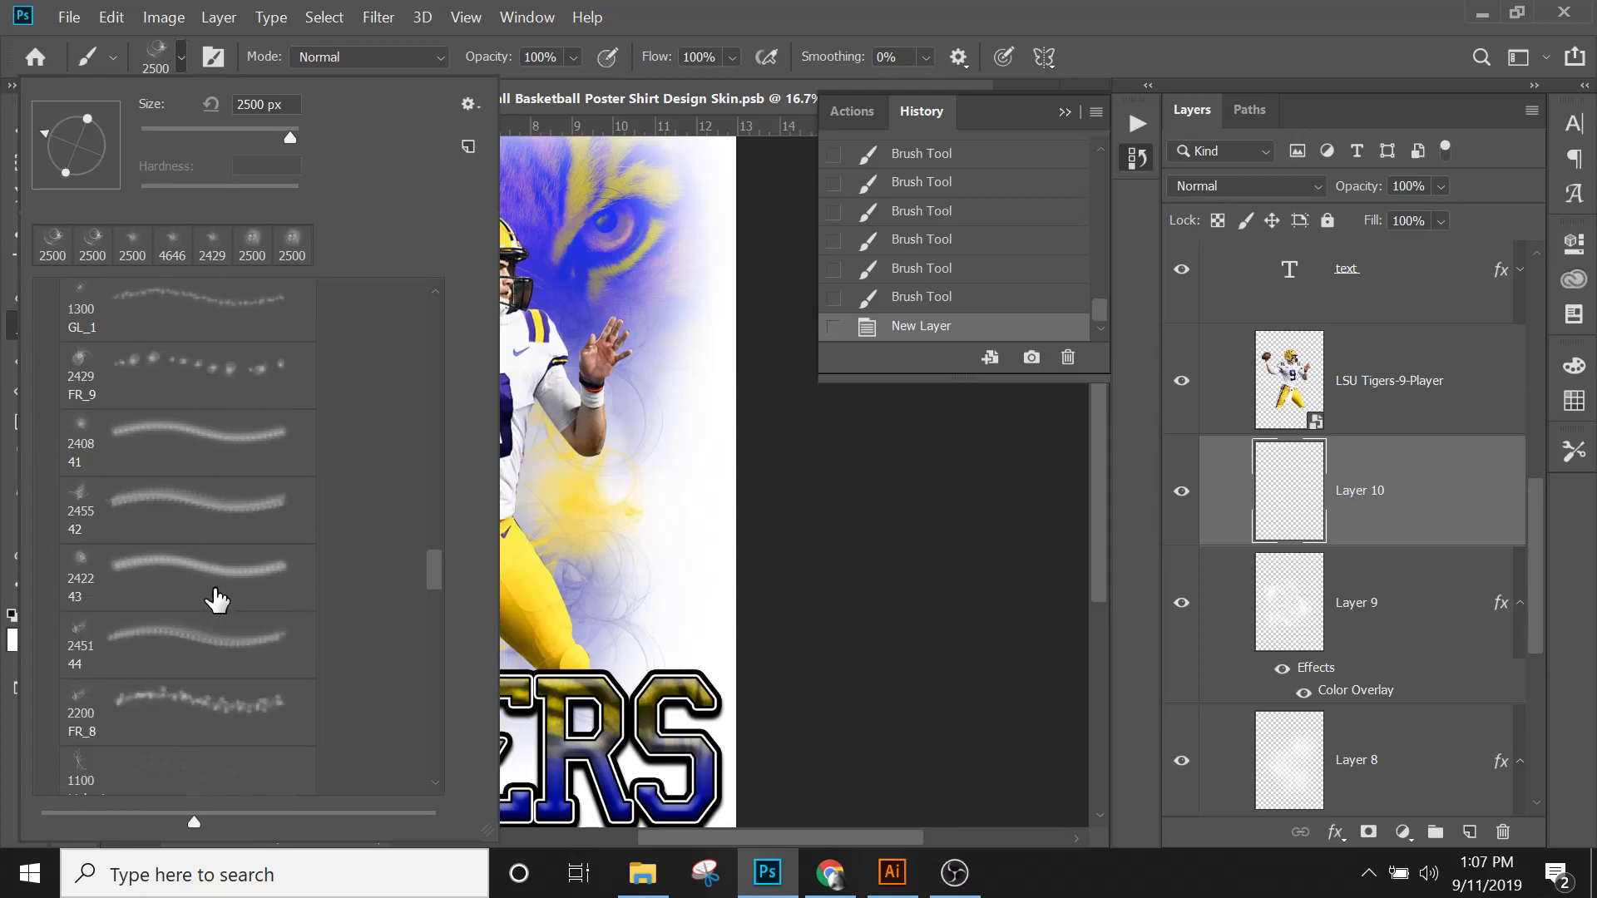
scroll(216, 599, "down", 3)
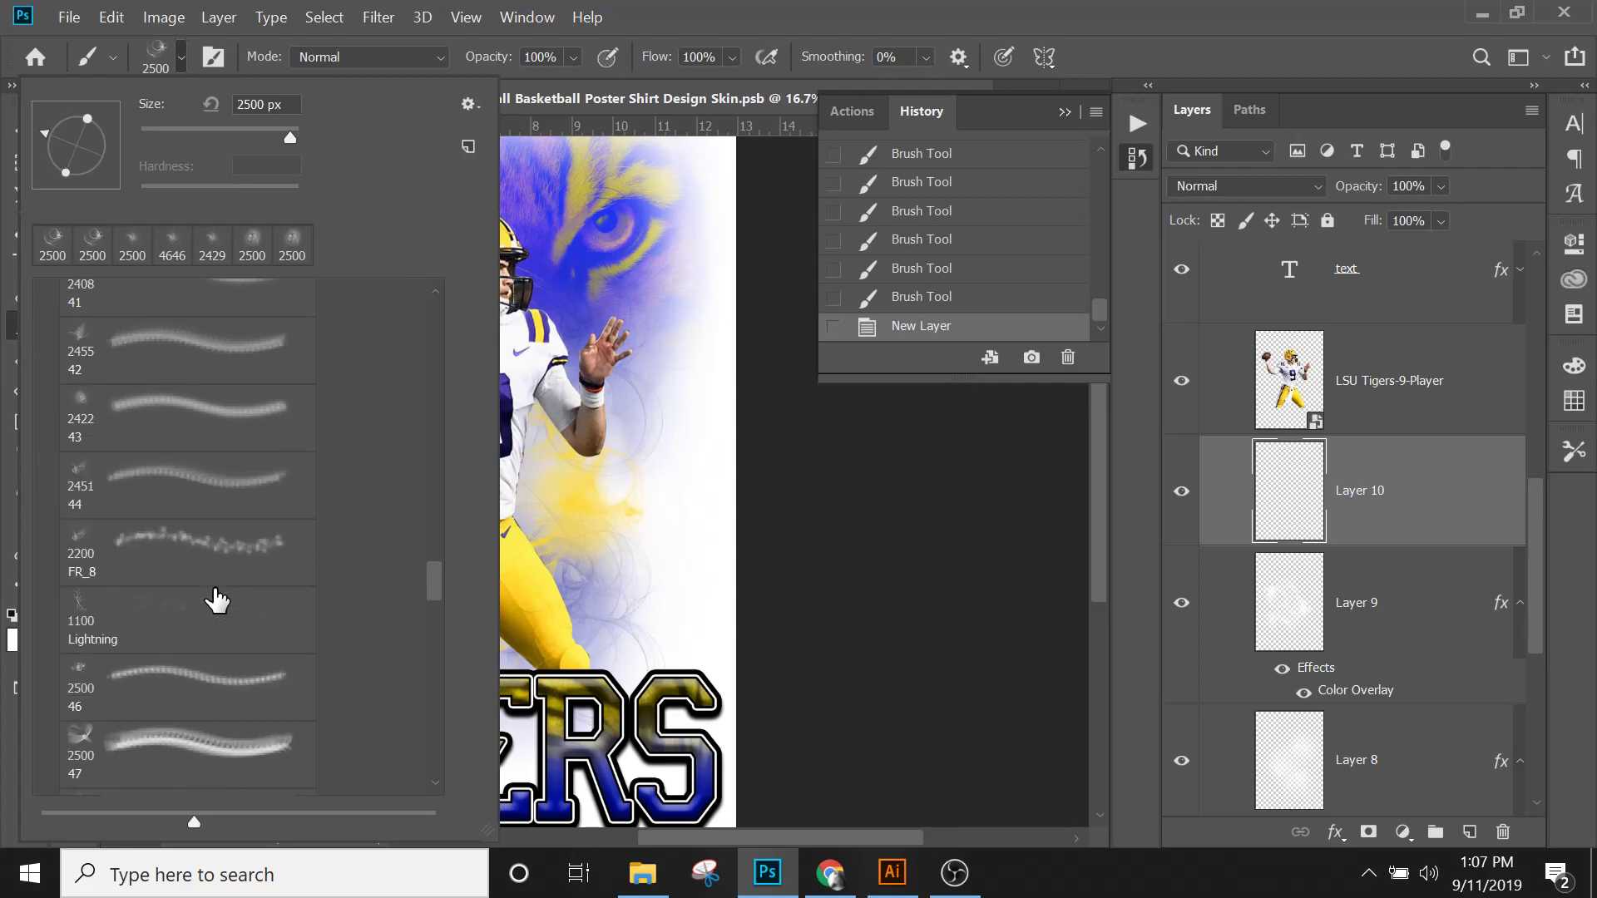
left_click(96, 681)
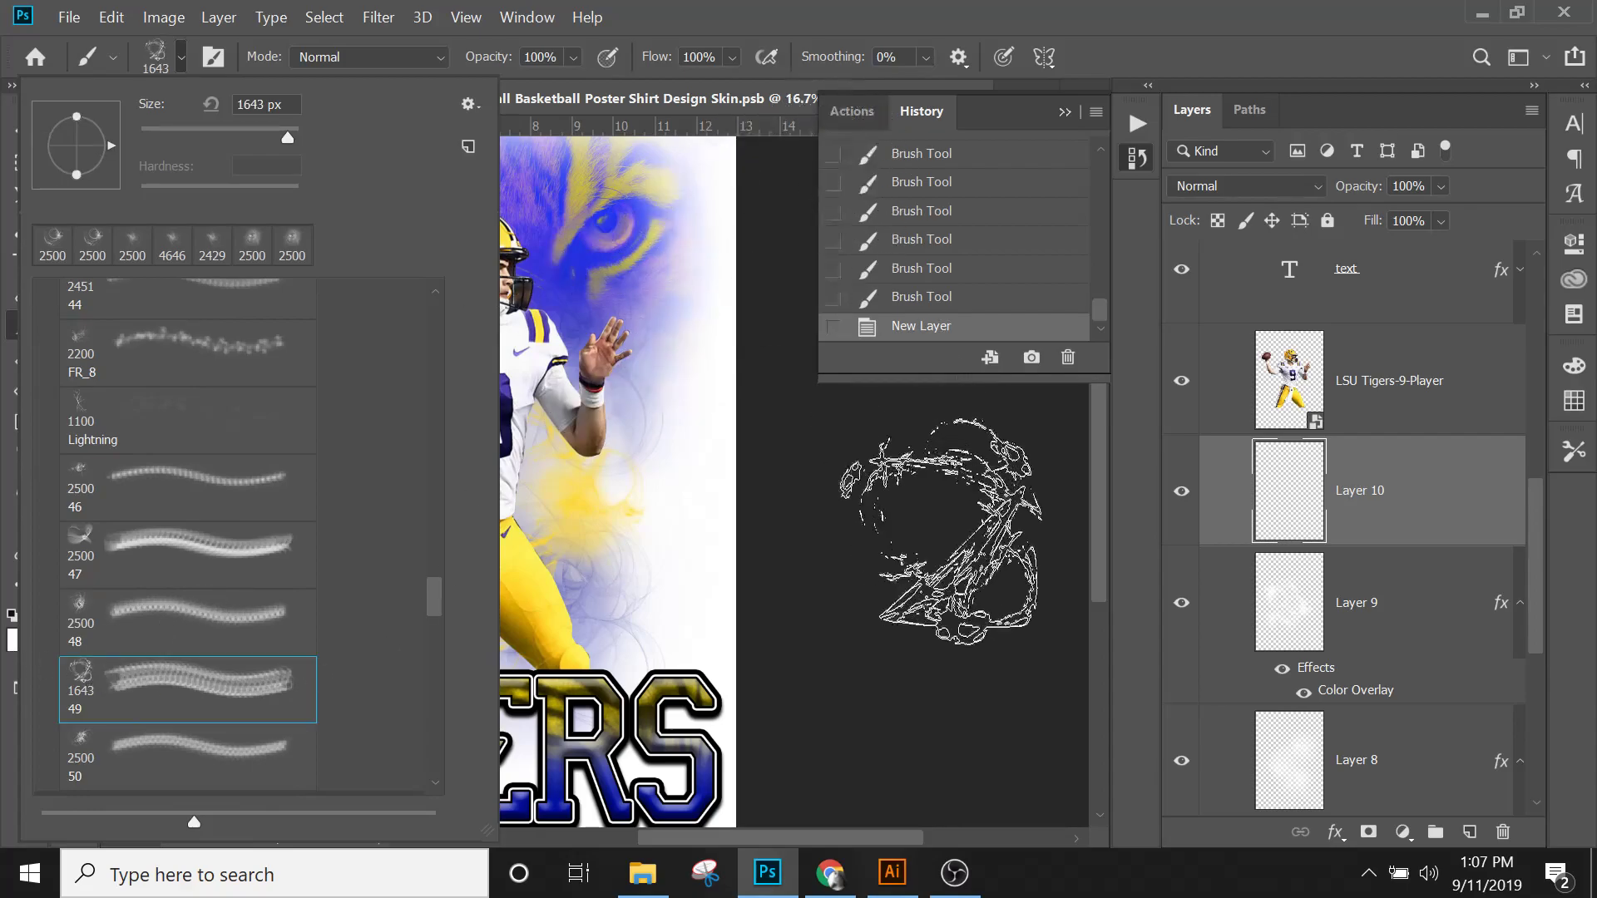
left_click(940, 533)
left_click(444, 375)
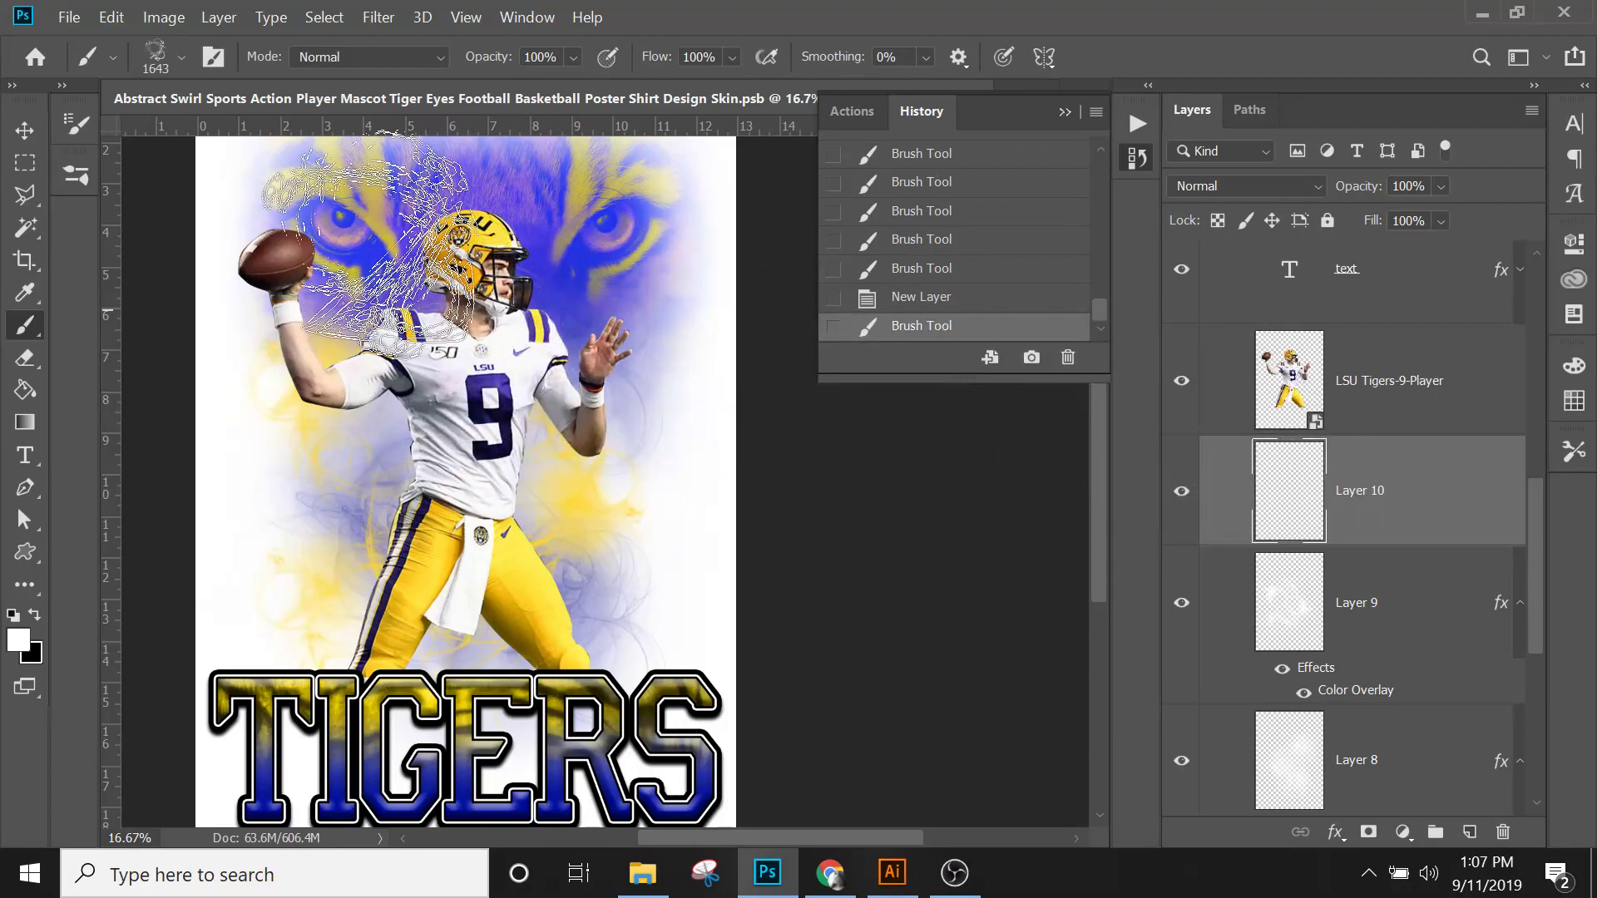
Step: Stamp brush 49 in white on Layer 10 twice more behind the player's head and shoulders, comparing with undo and redo
left_click(450, 333)
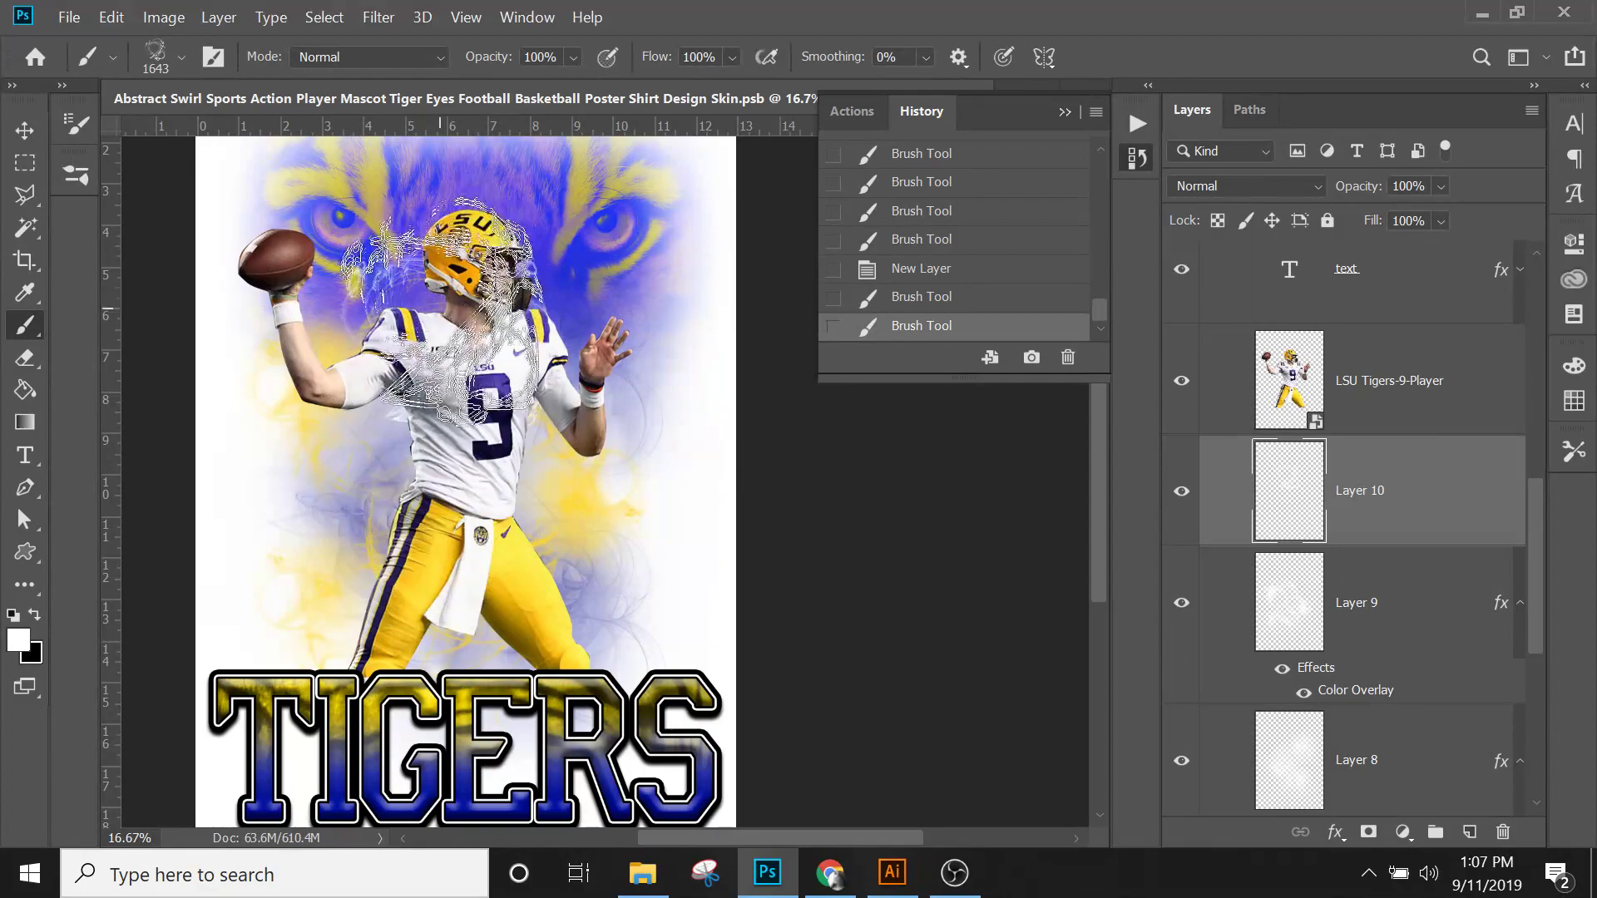
left_click(449, 341)
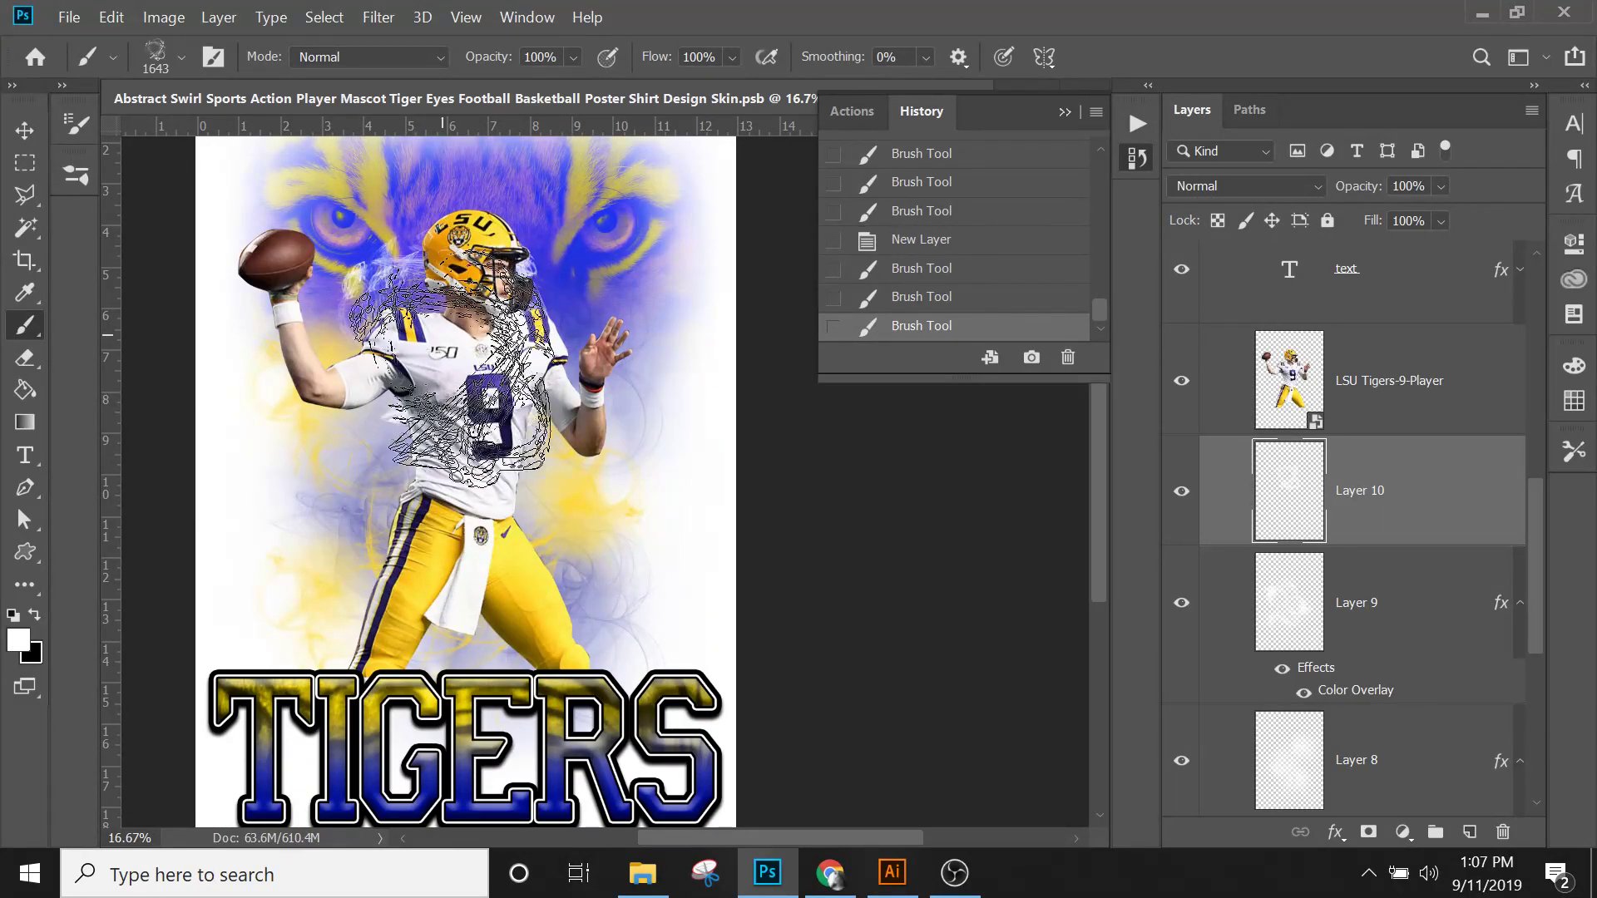
key("ctrl+z")
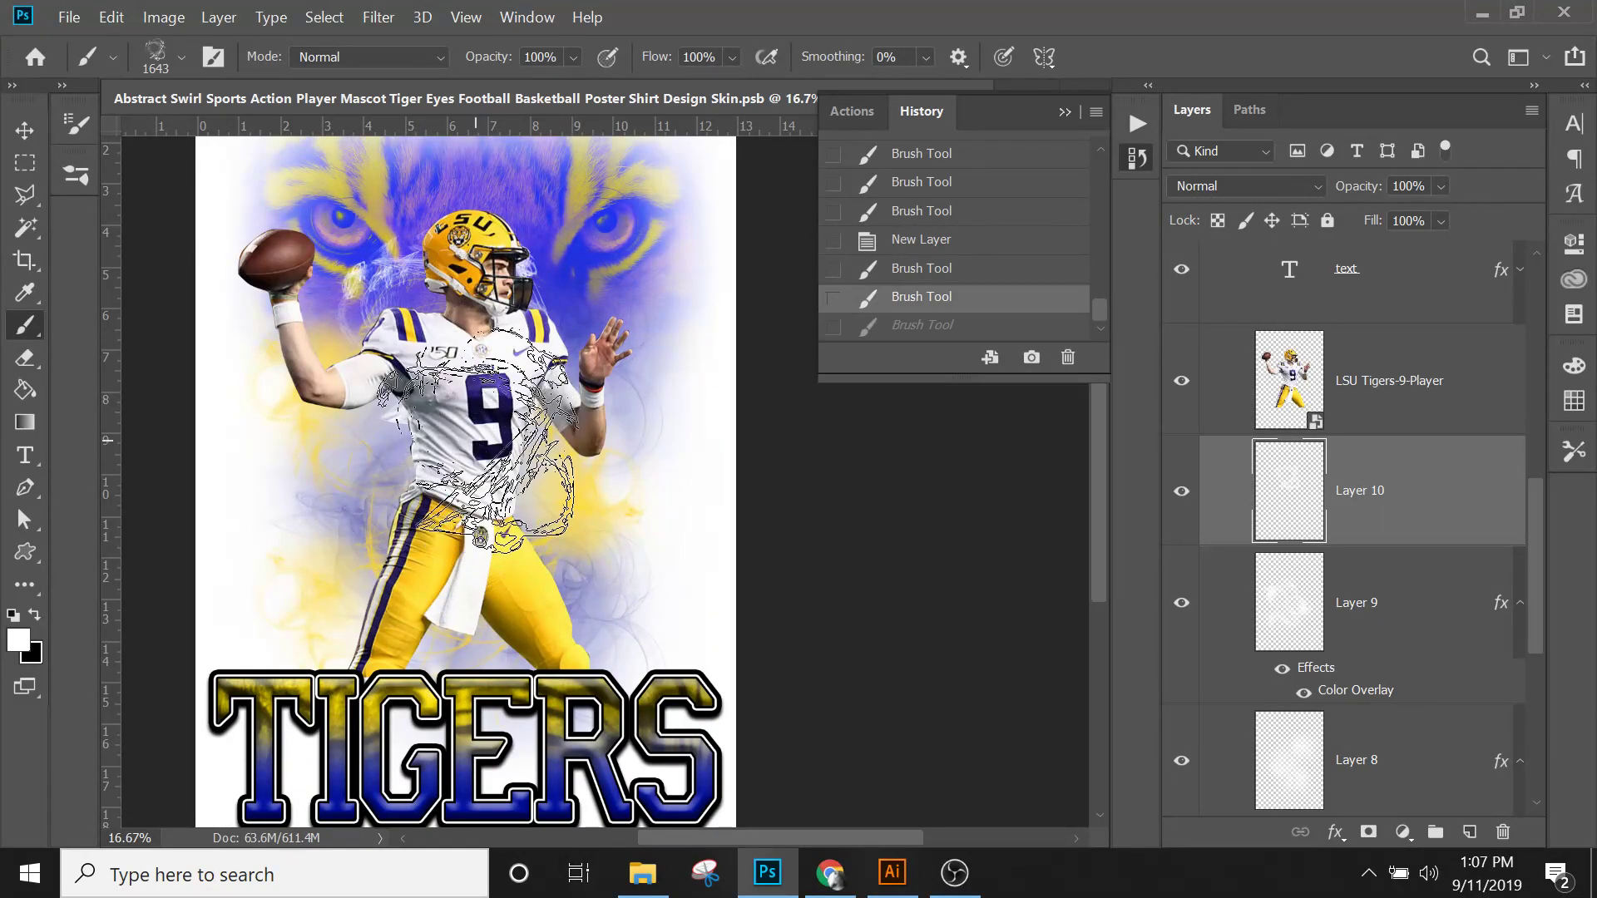
key("ctrl+z")
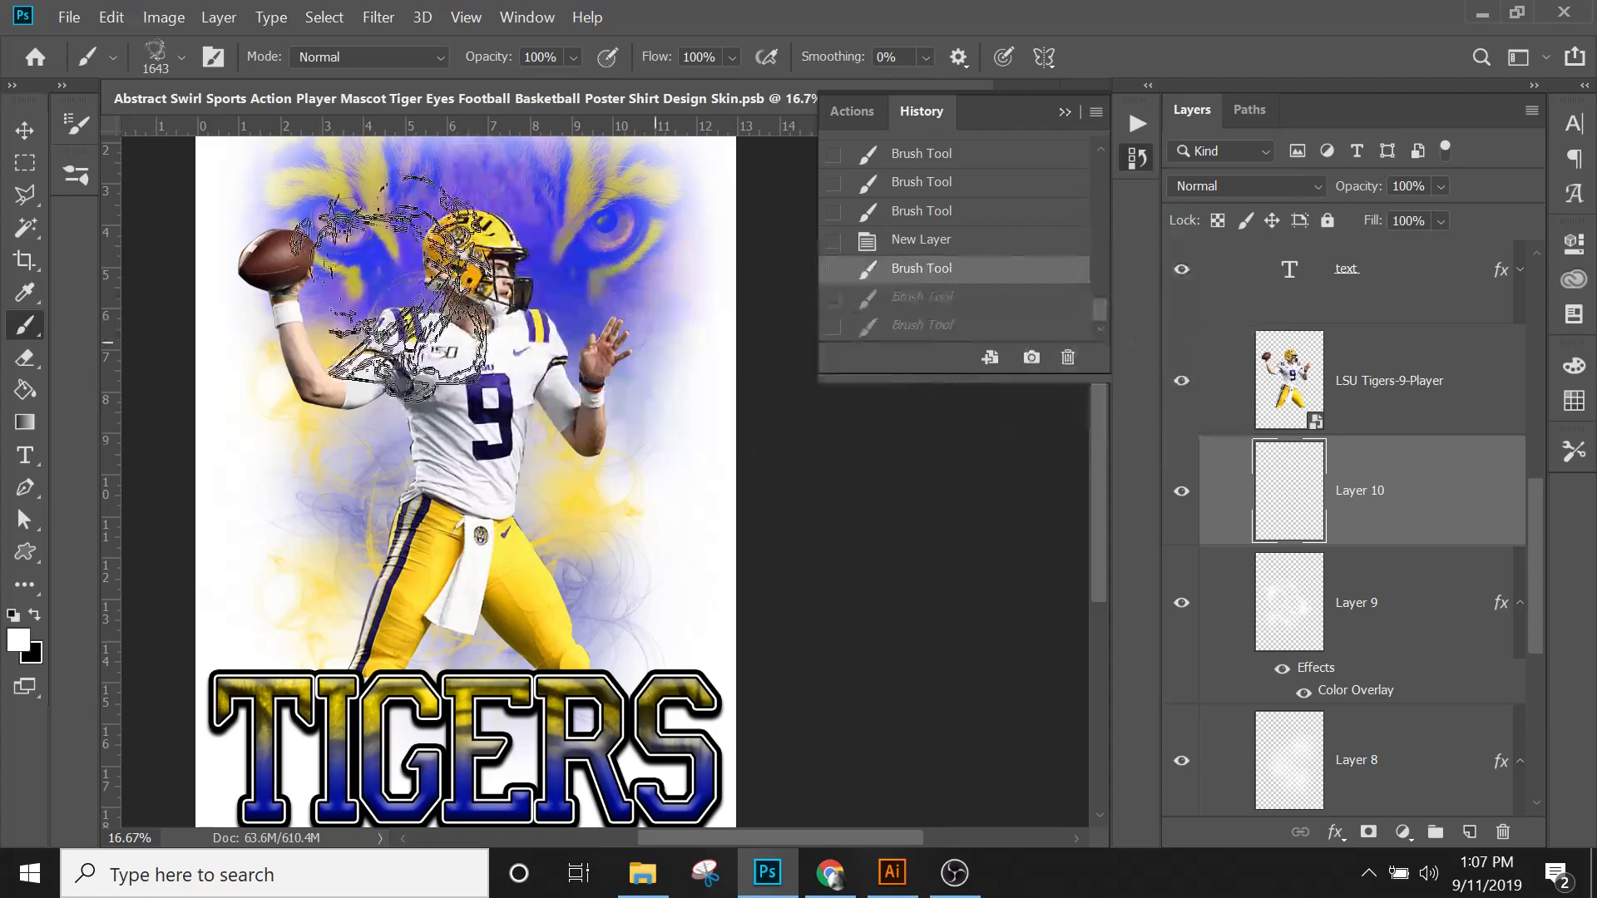
key("ctrl+shift+z")
key("ctrl+shift+z")
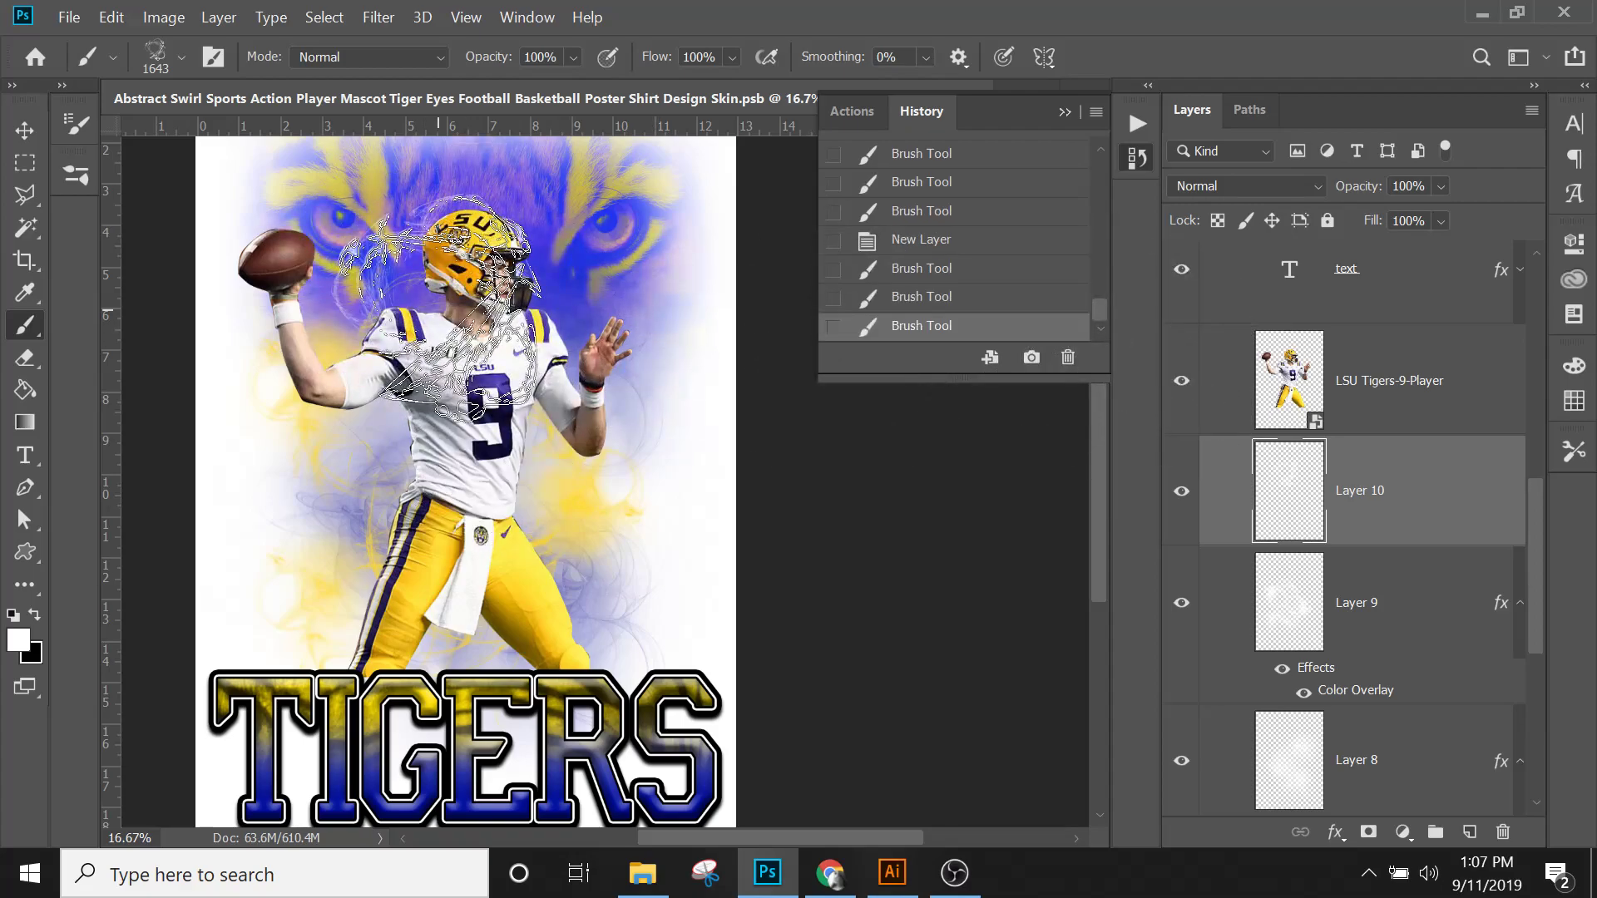
Step: Stretch the white swirl on Layer 10 with Free Transform to 221.23% width and 274.86% height behind the whole player
left_click(25, 130)
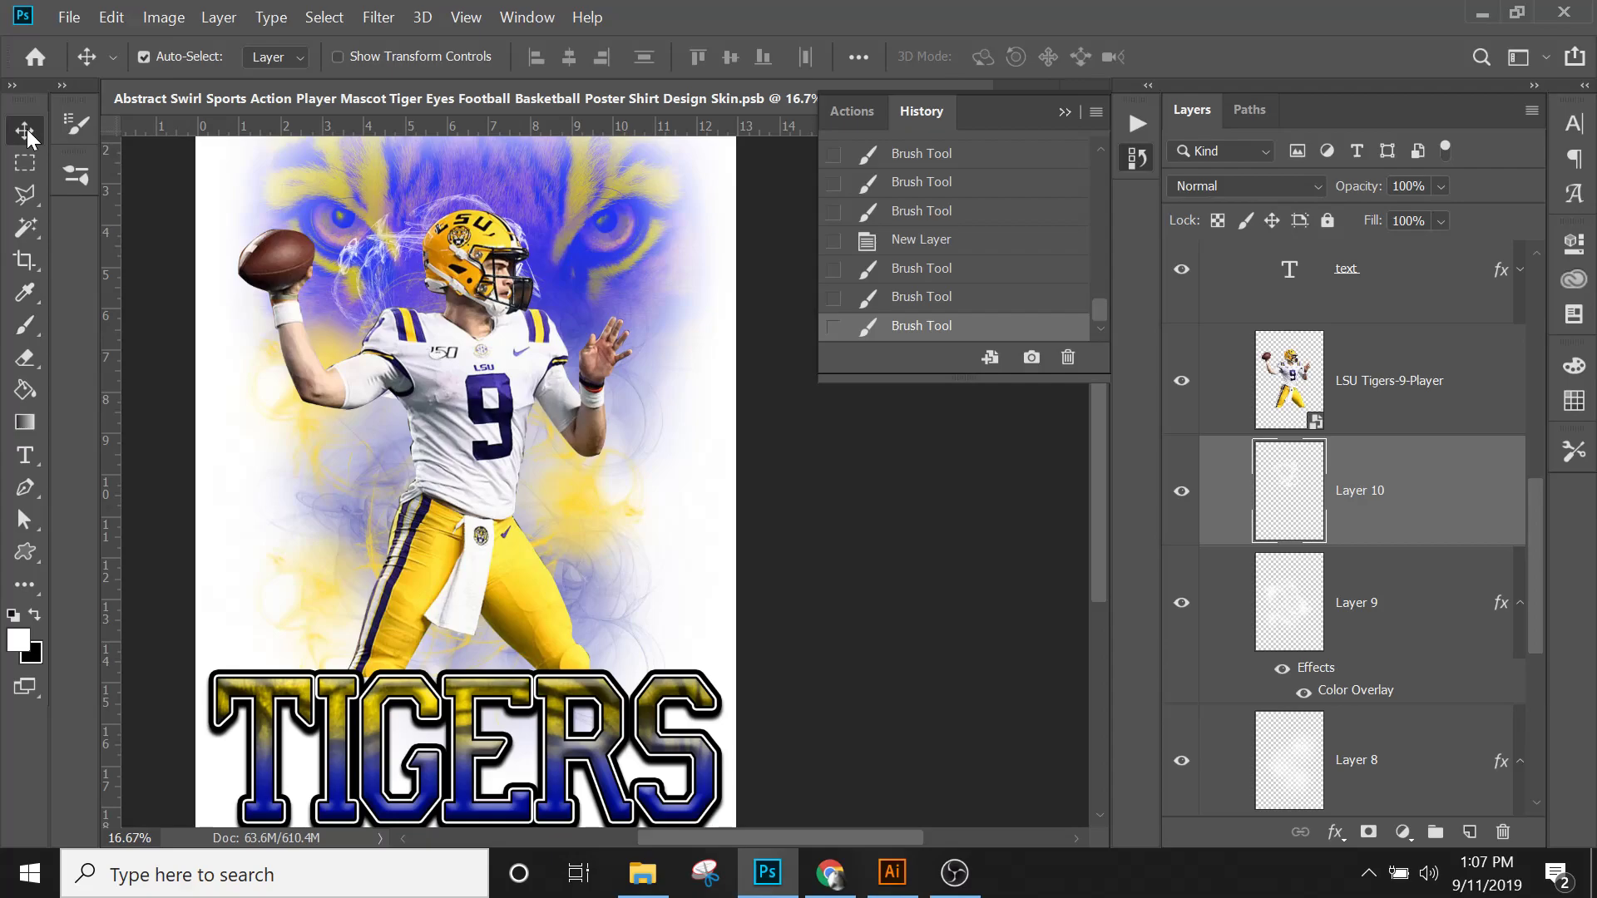
key("ctrl+t")
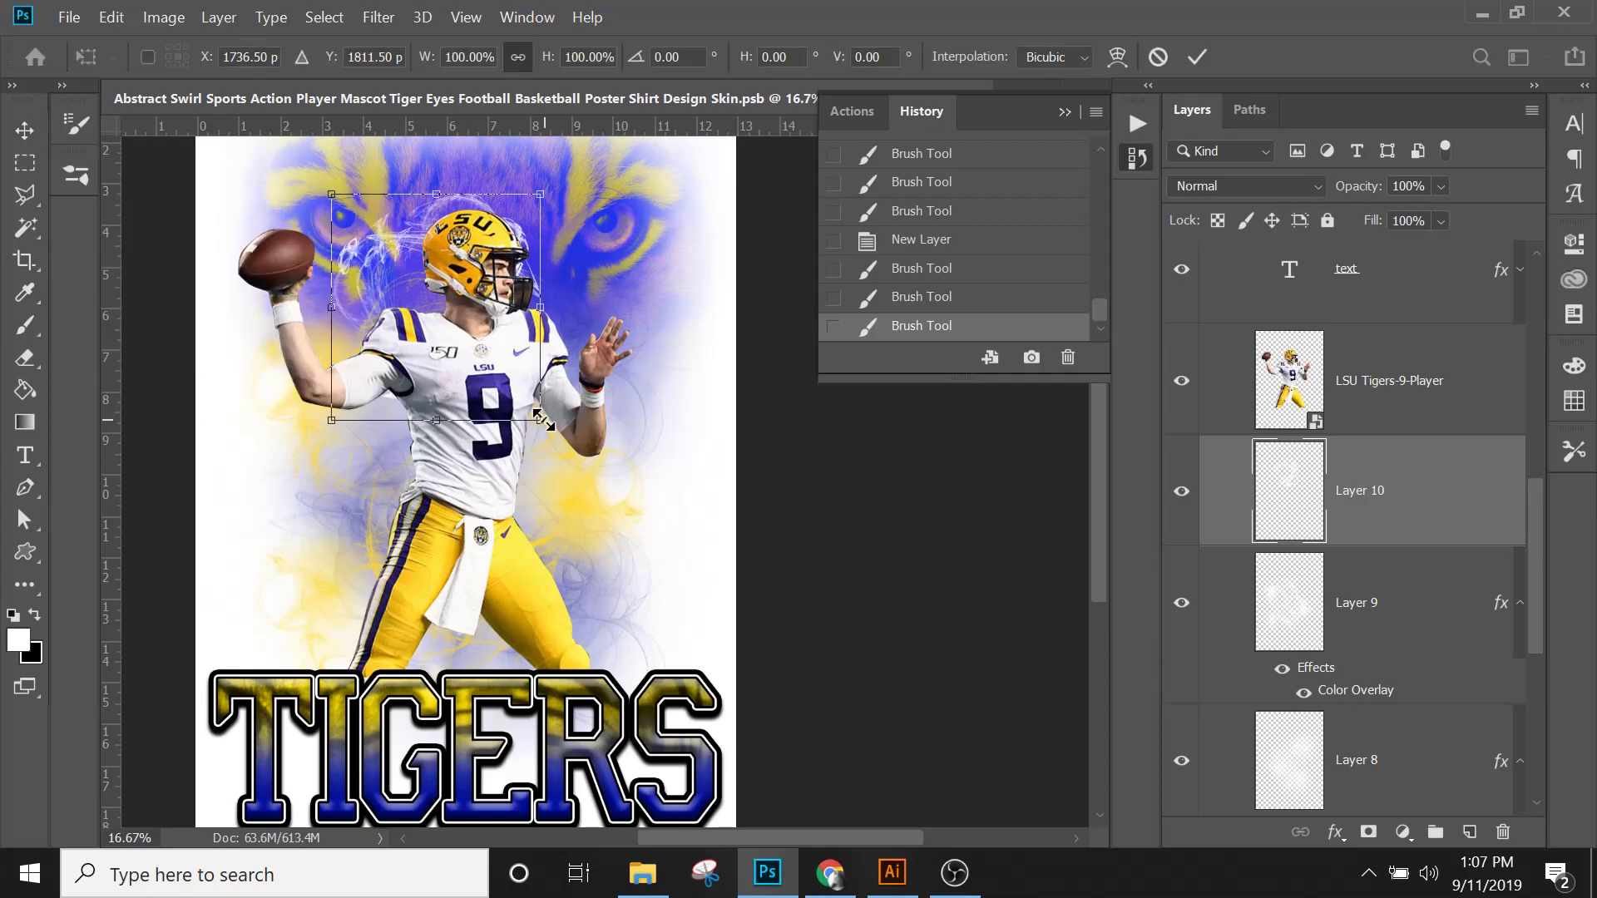
left_click_drag(569, 502, 685, 804)
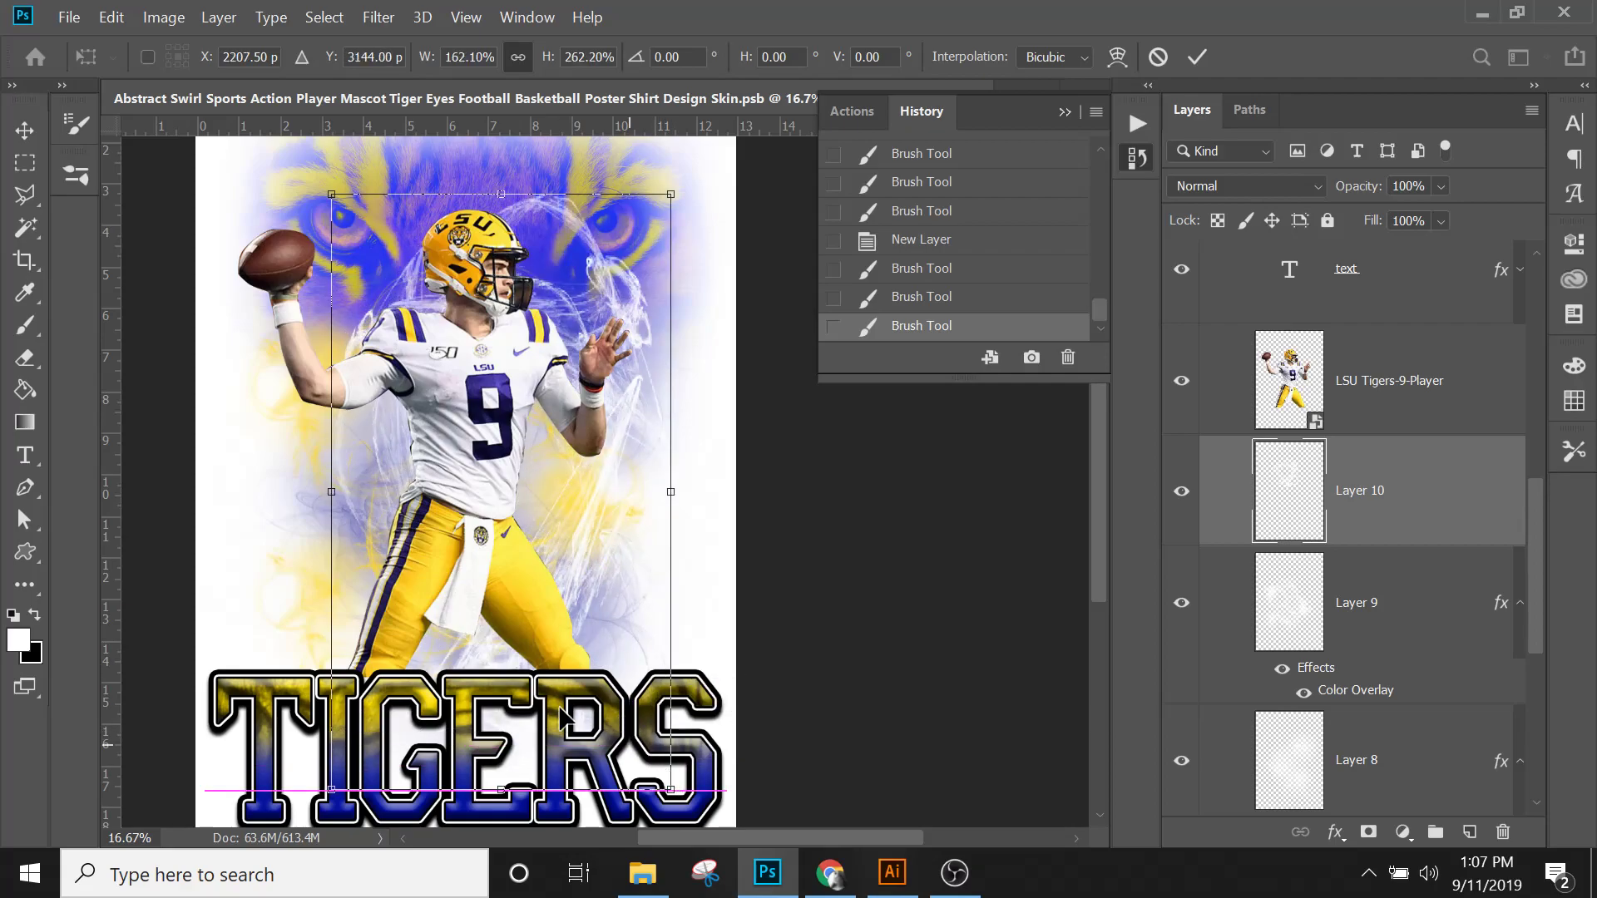
left_click_drag(331, 492, 213, 482)
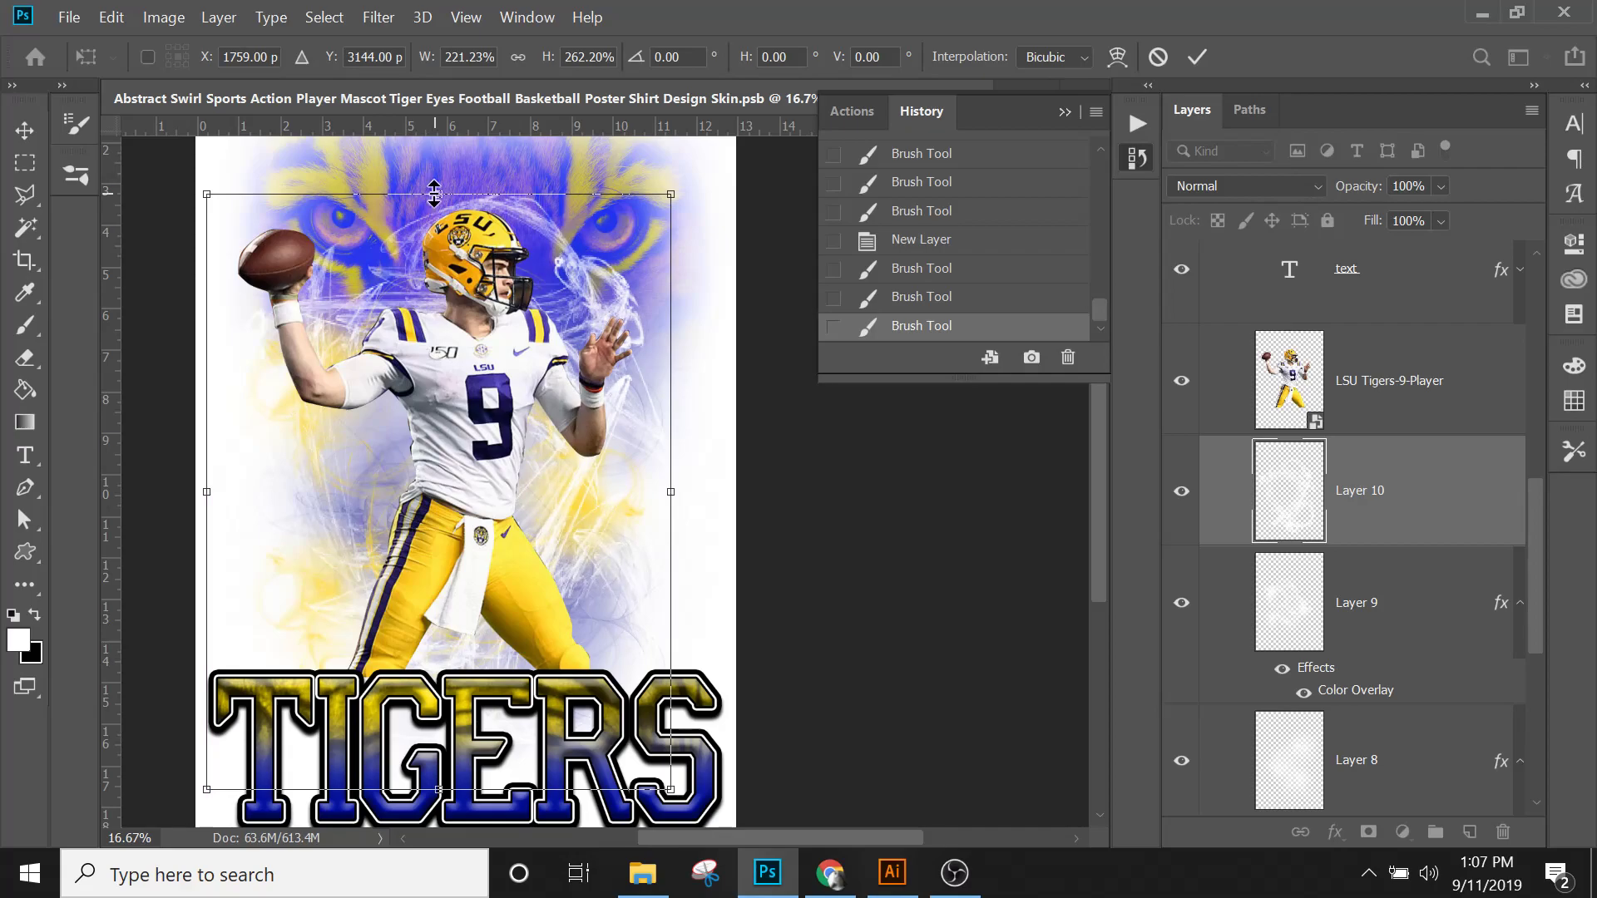
left_click_drag(436, 170, 436, 164)
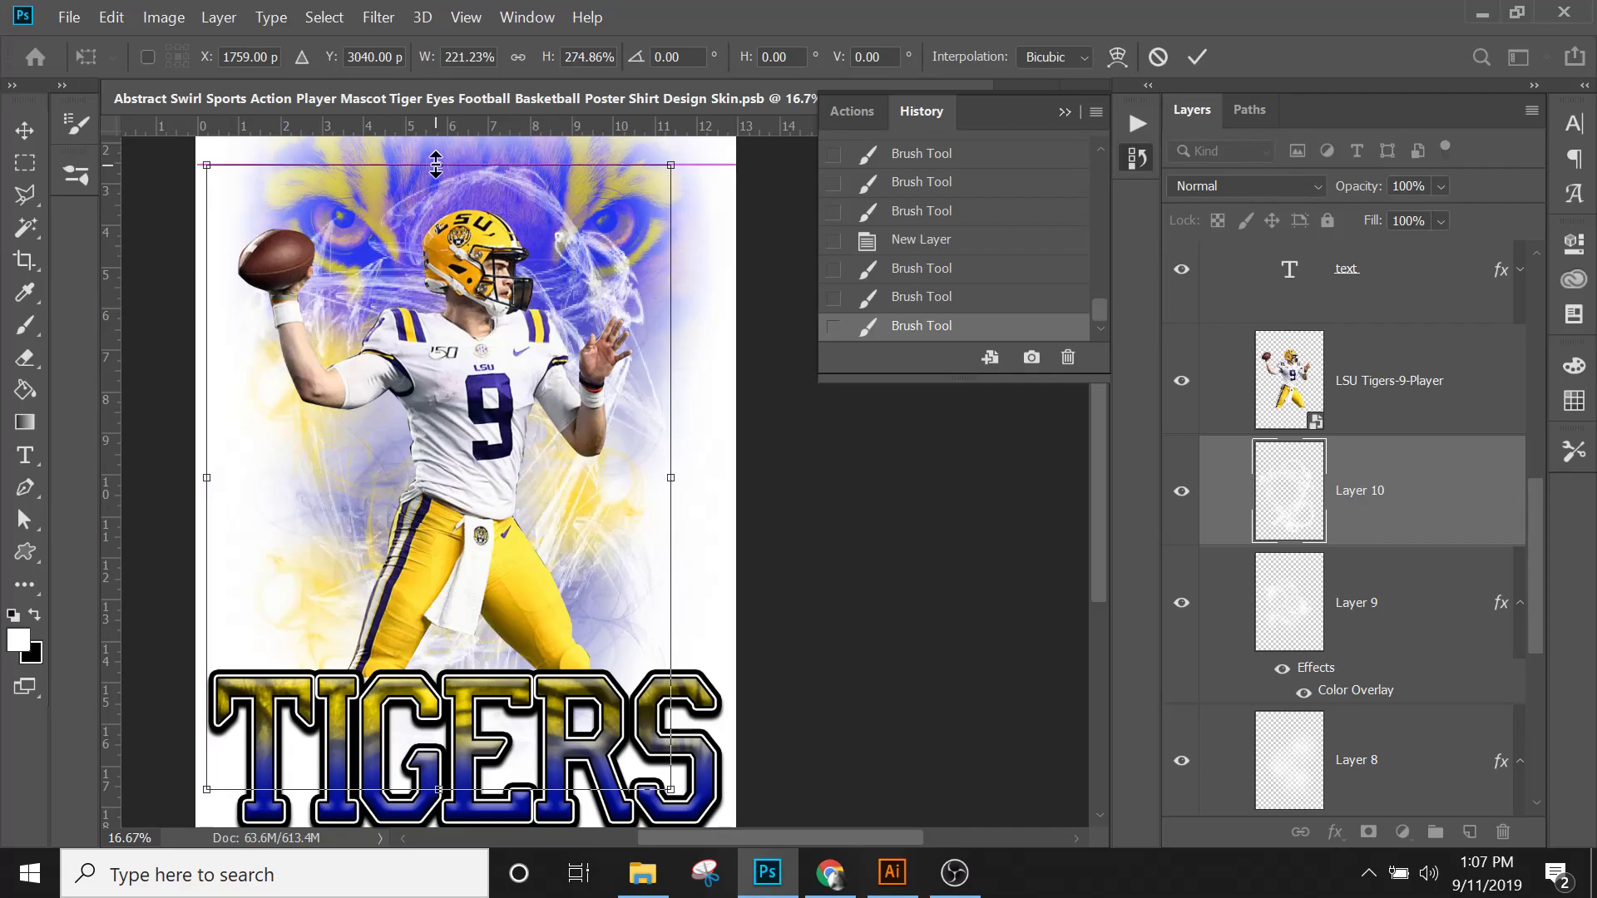
key("Return")
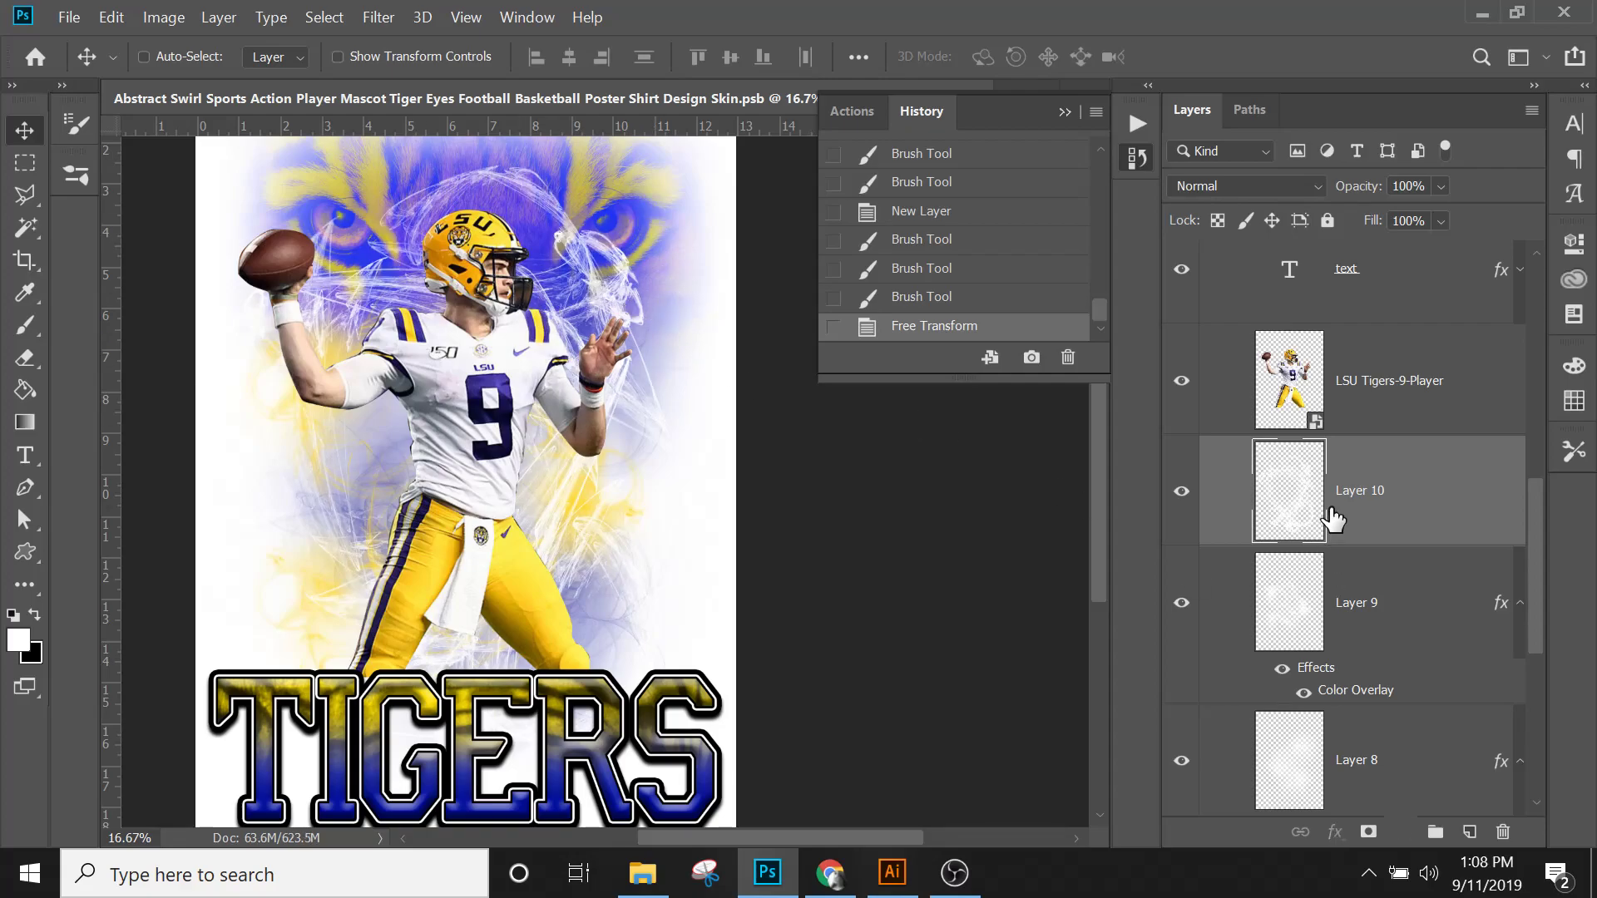
Step: Flip the Layer 10 swirl horizontally and move it slightly up and to the left behind the player
key("ctrl+t")
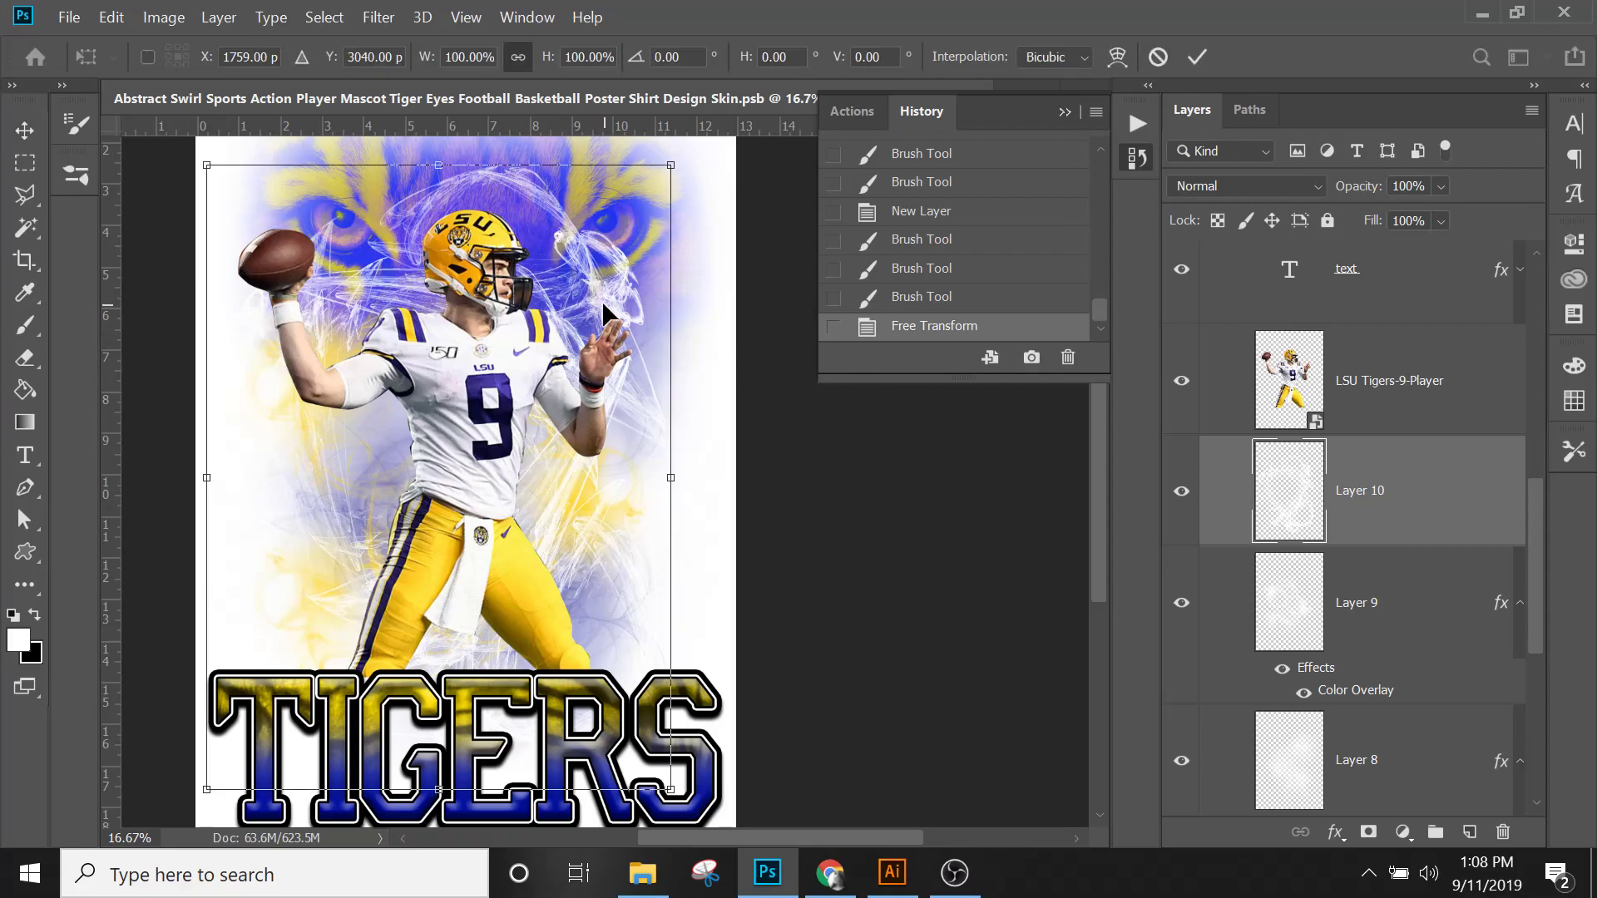
right_click(604, 310)
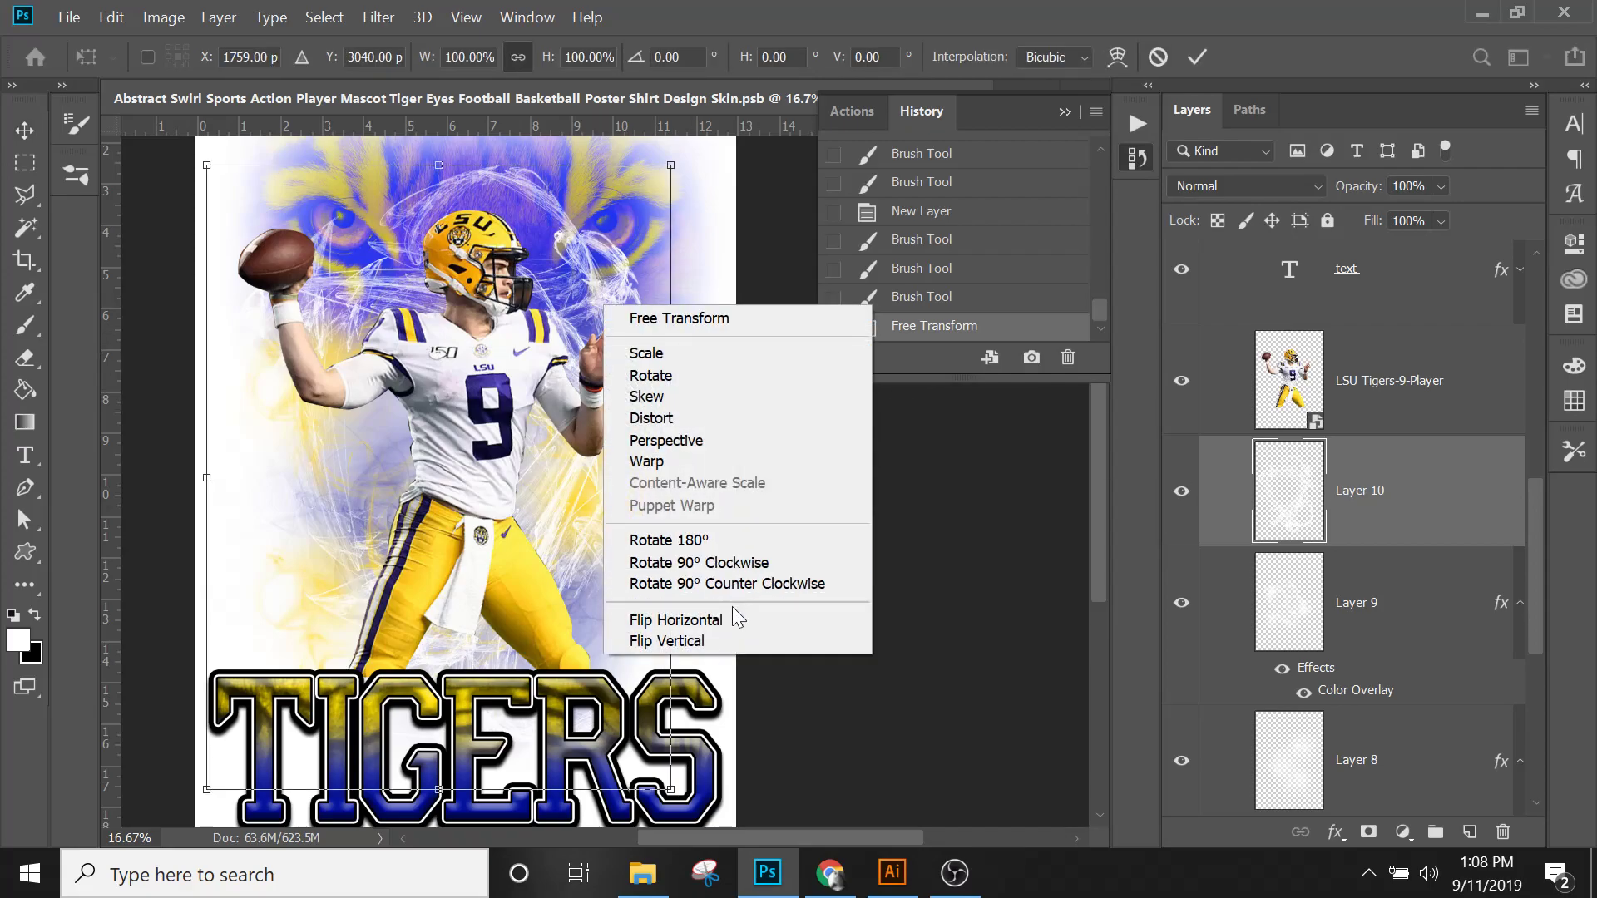
left_click(737, 616)
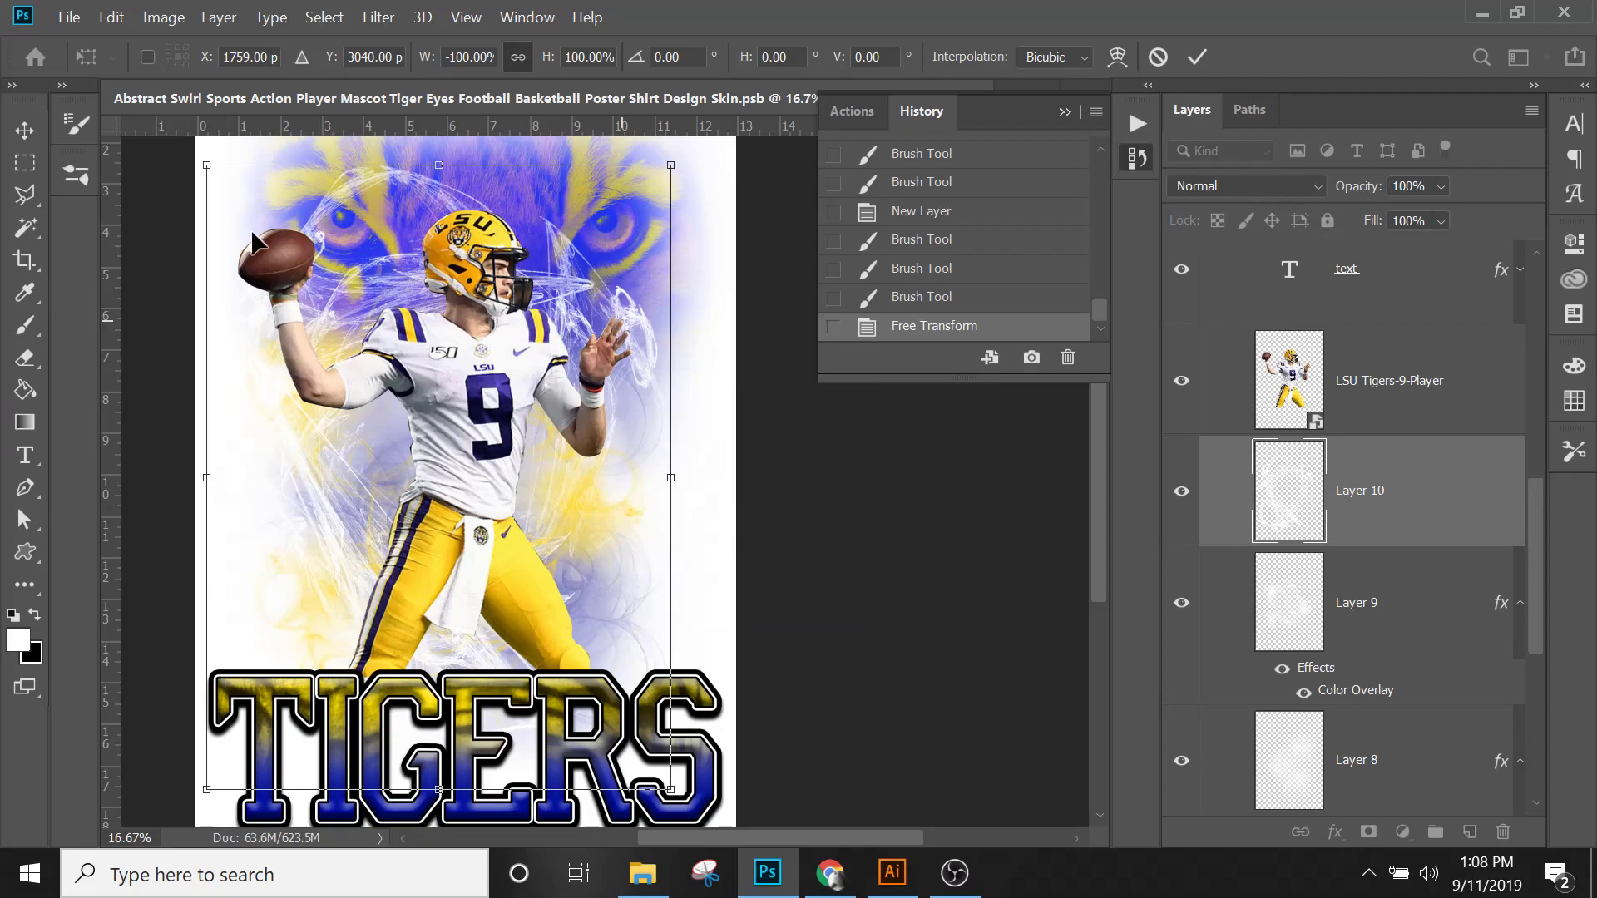
left_click(24, 131)
left_click_drag(416, 268, 357, 276)
Step: Rotate the Layer 10 swirl clockwise by about 4.81° with Free Transform
key("ctrl+t")
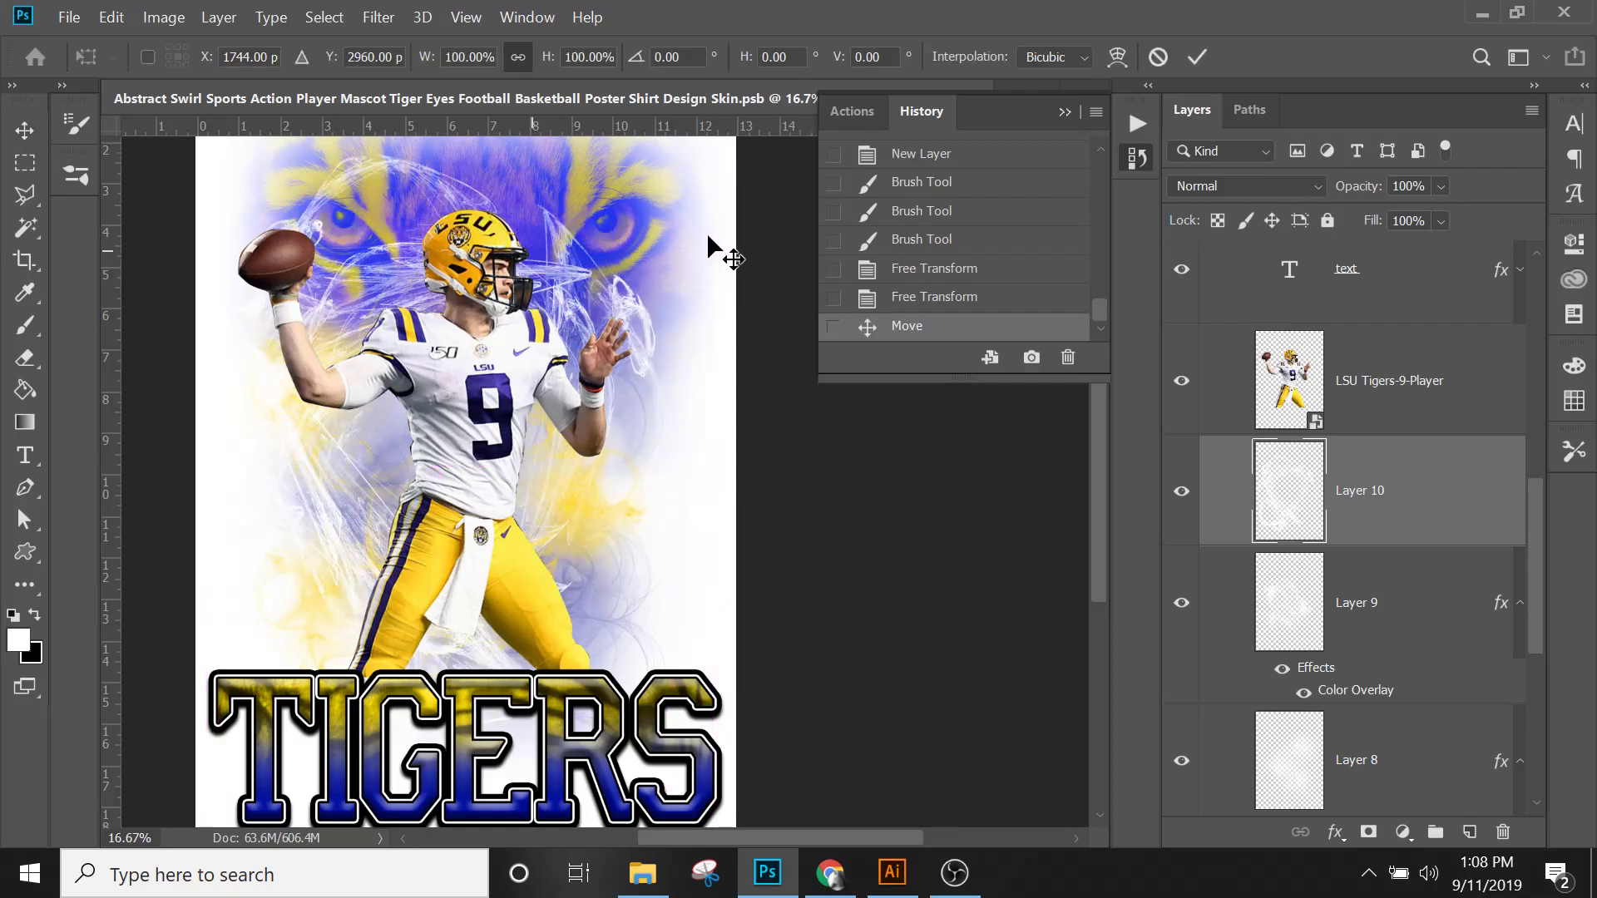
left_click_drag(704, 174, 706, 178)
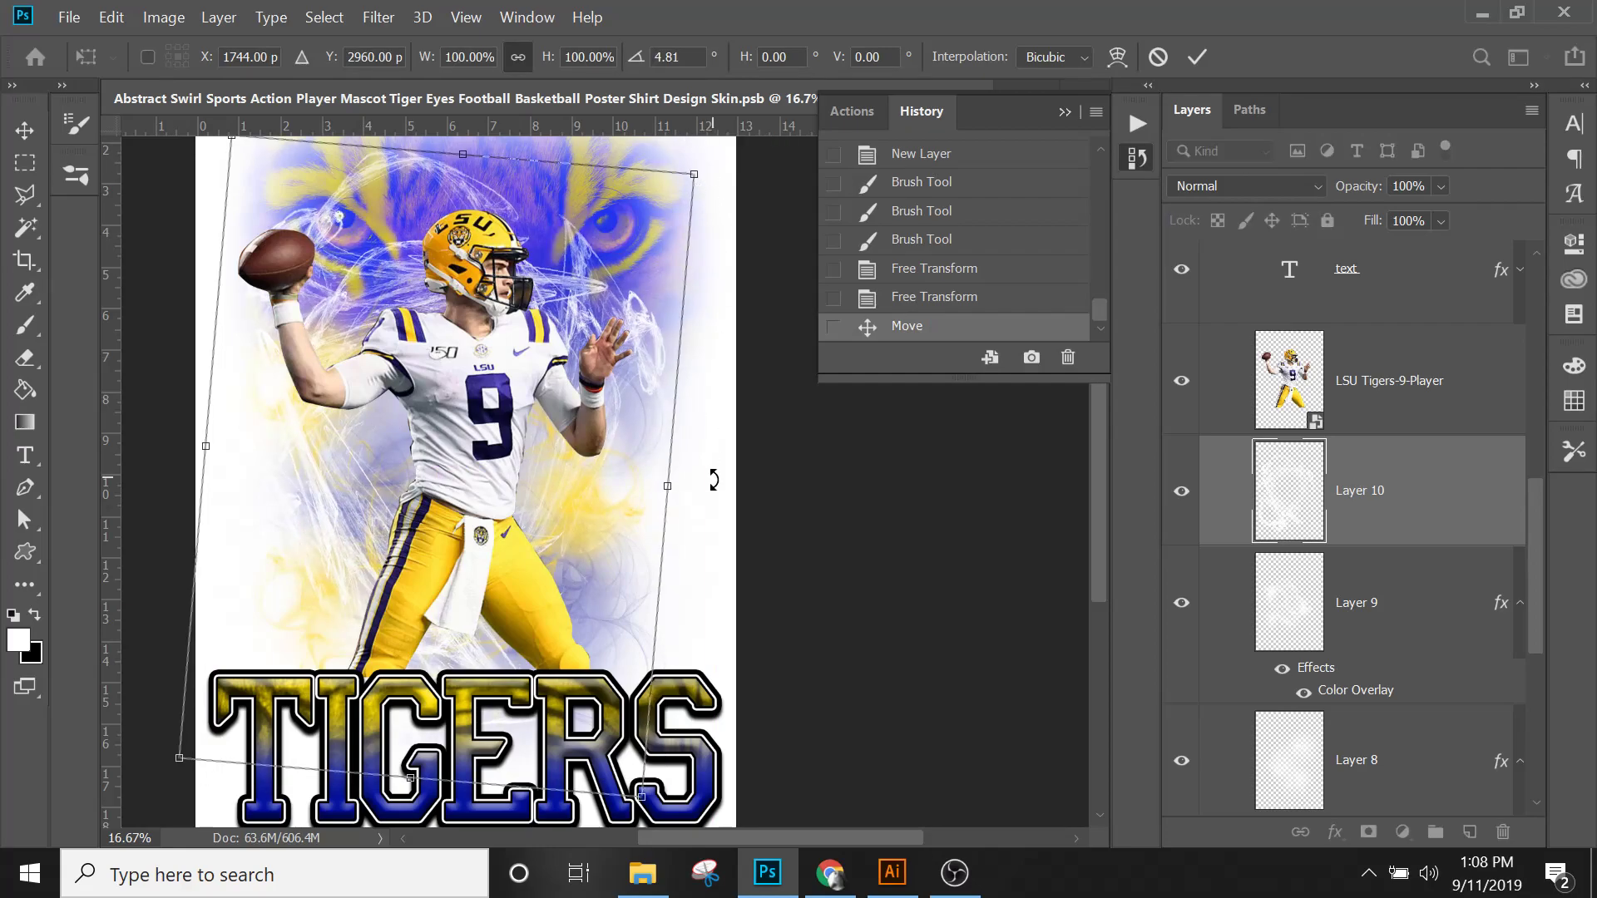
left_click_drag(655, 490, 648, 489)
key("Return")
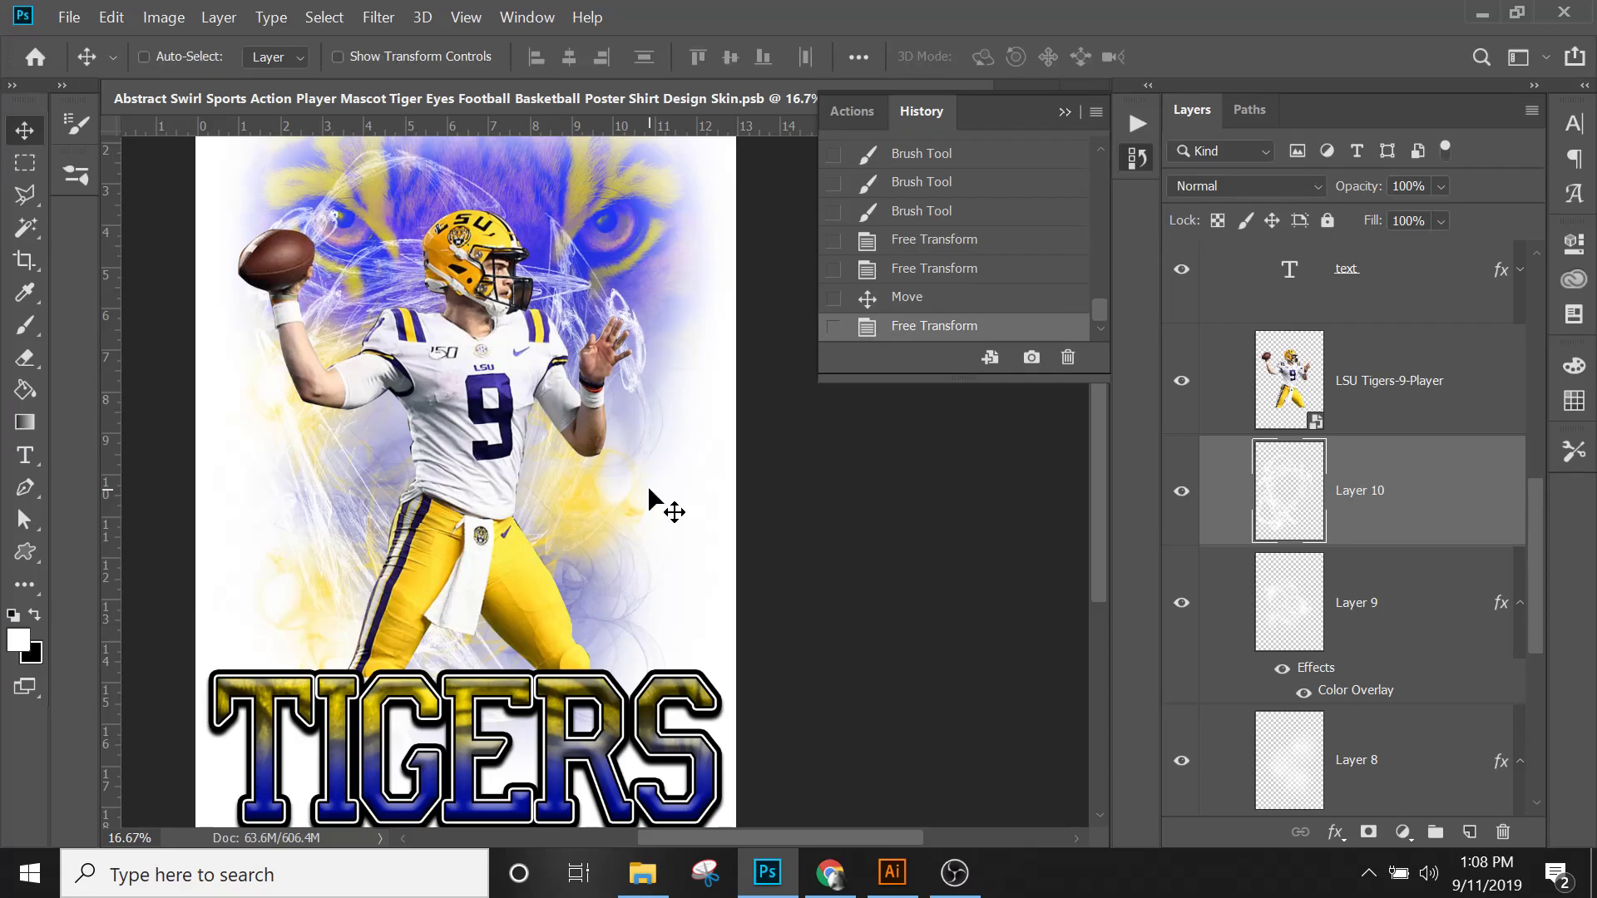
Step: Create a new layer above the LSU Tigers-9-Player layer and activate the Brush tool
left_click(1373, 407)
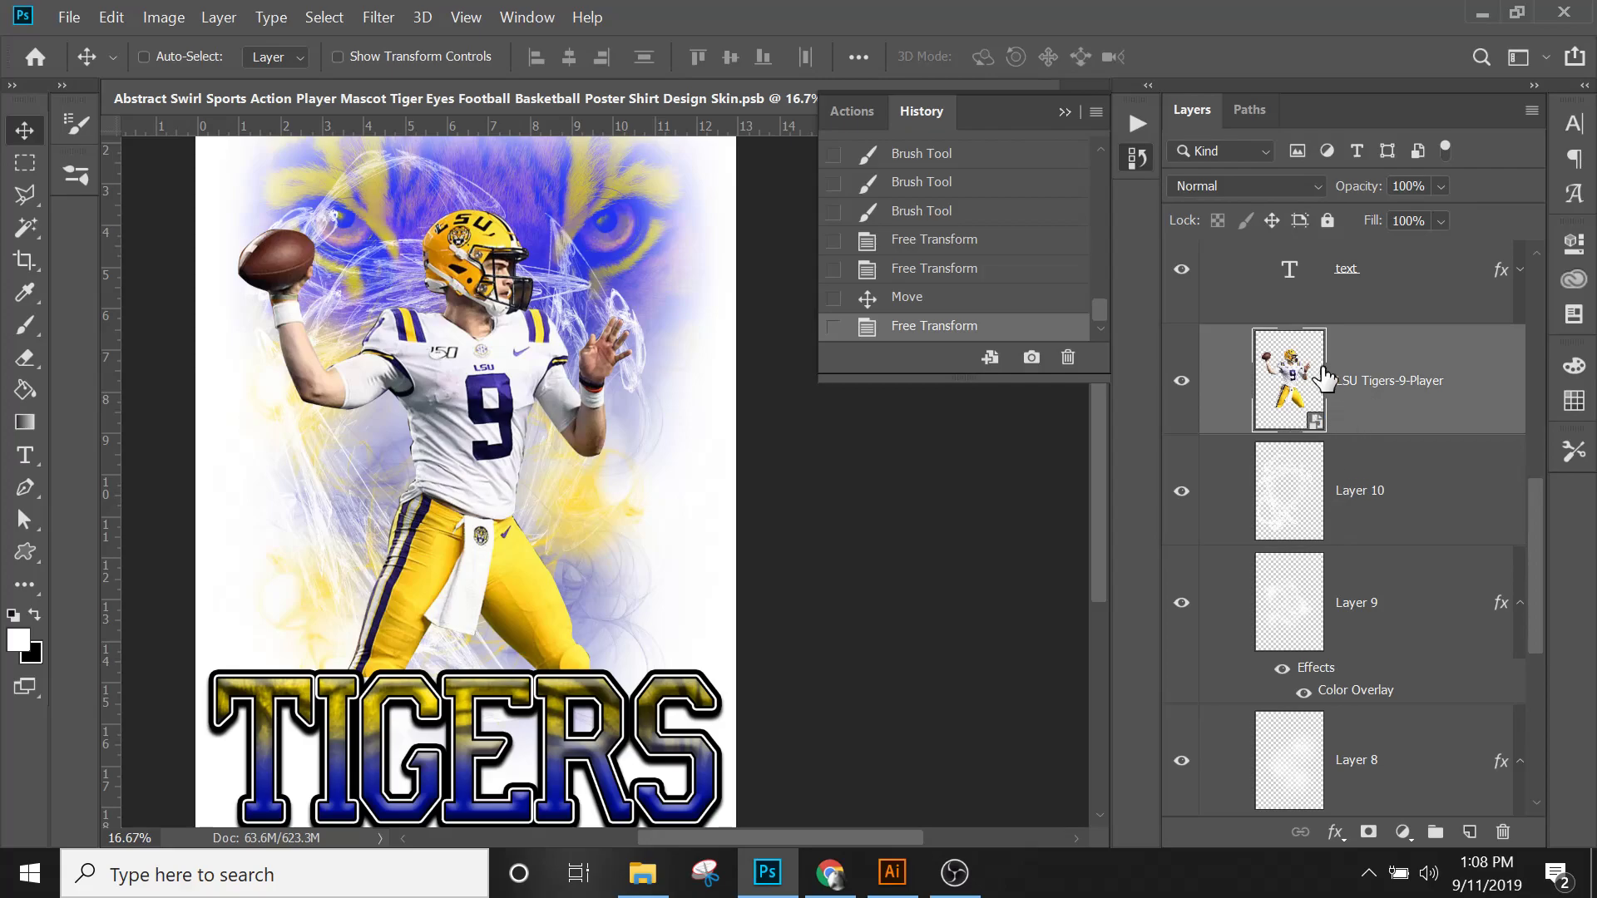
left_click(1468, 831)
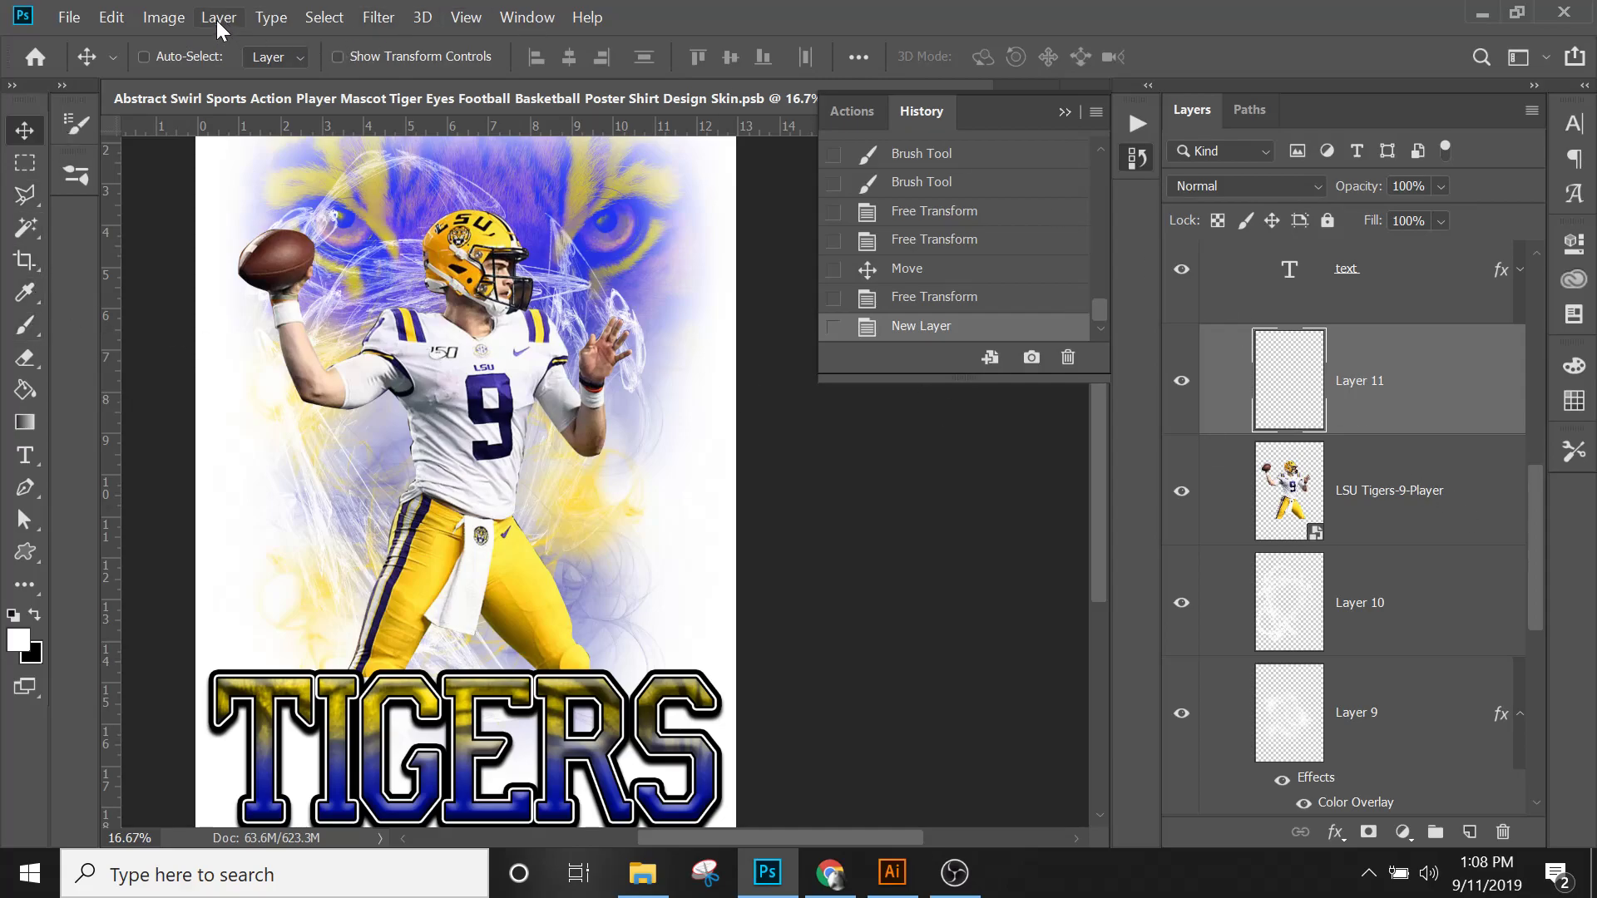
left_click(25, 326)
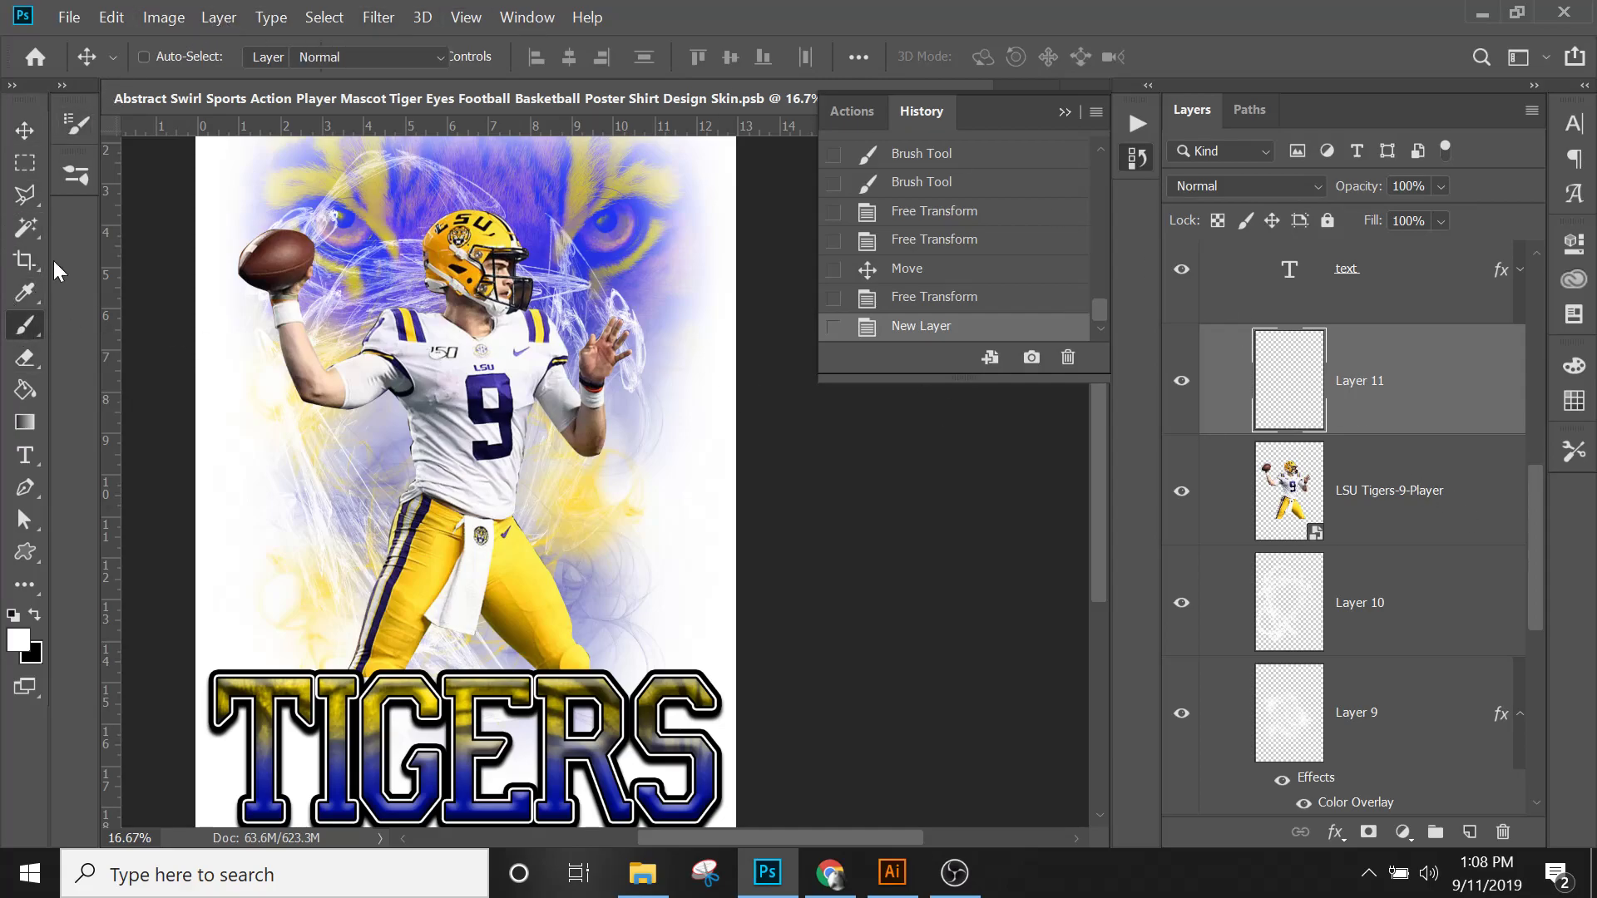
Step: Choose the soft 2500 px smoke brush tip in the row just below the 1891 px tip
left_click(85, 127)
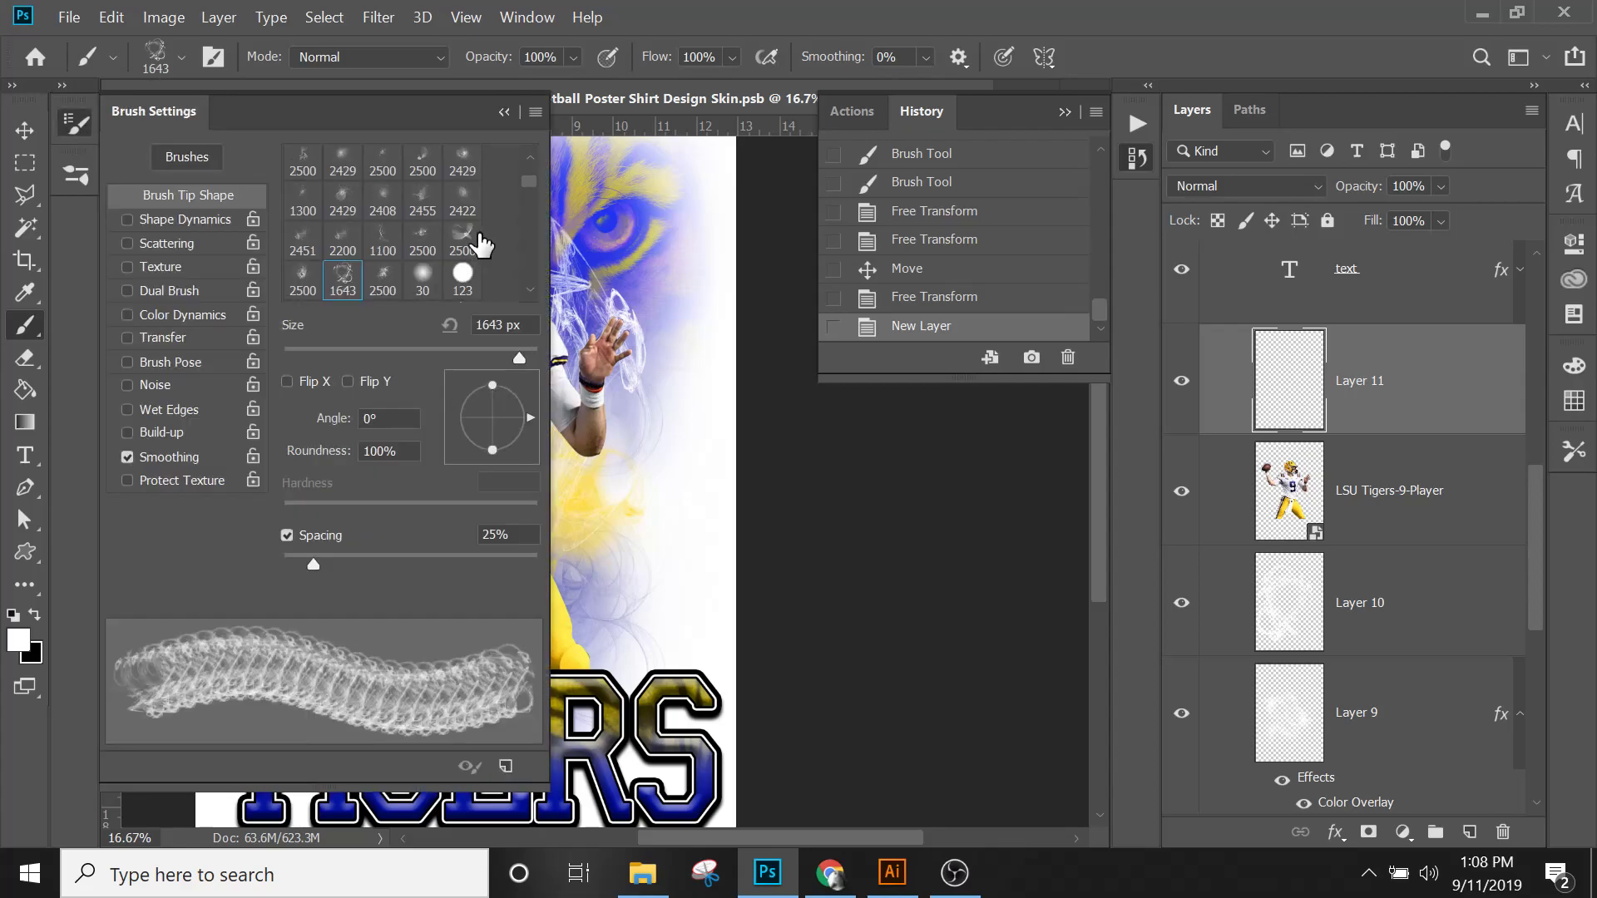
scroll(511, 214, "up", 8)
scroll(511, 214, "up", 3)
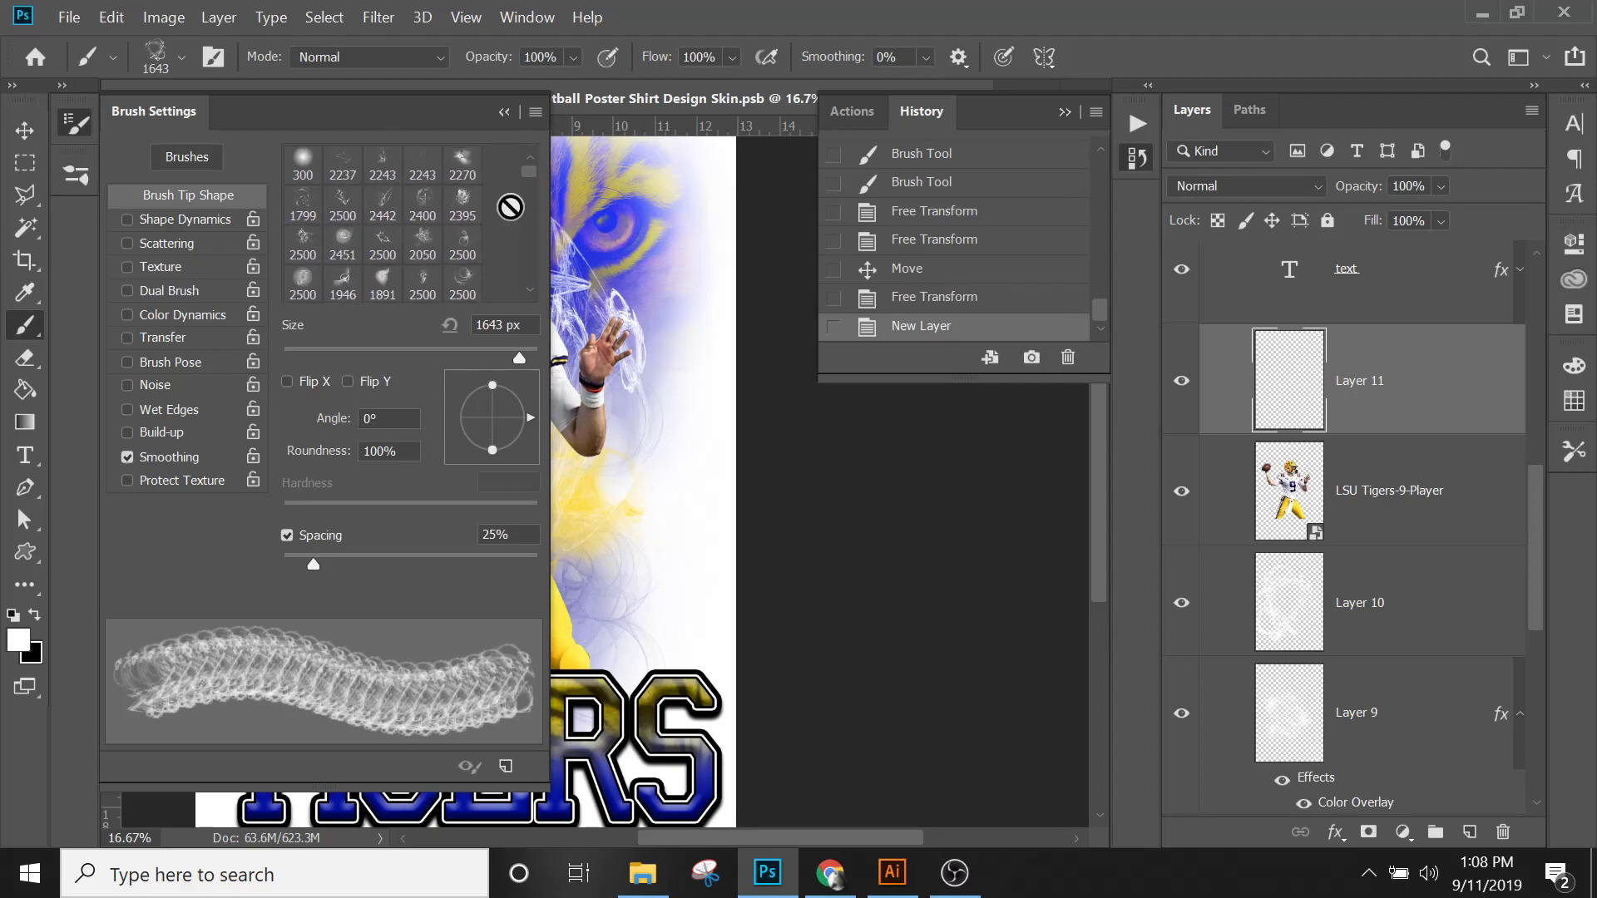
scroll(447, 241, "down", 1)
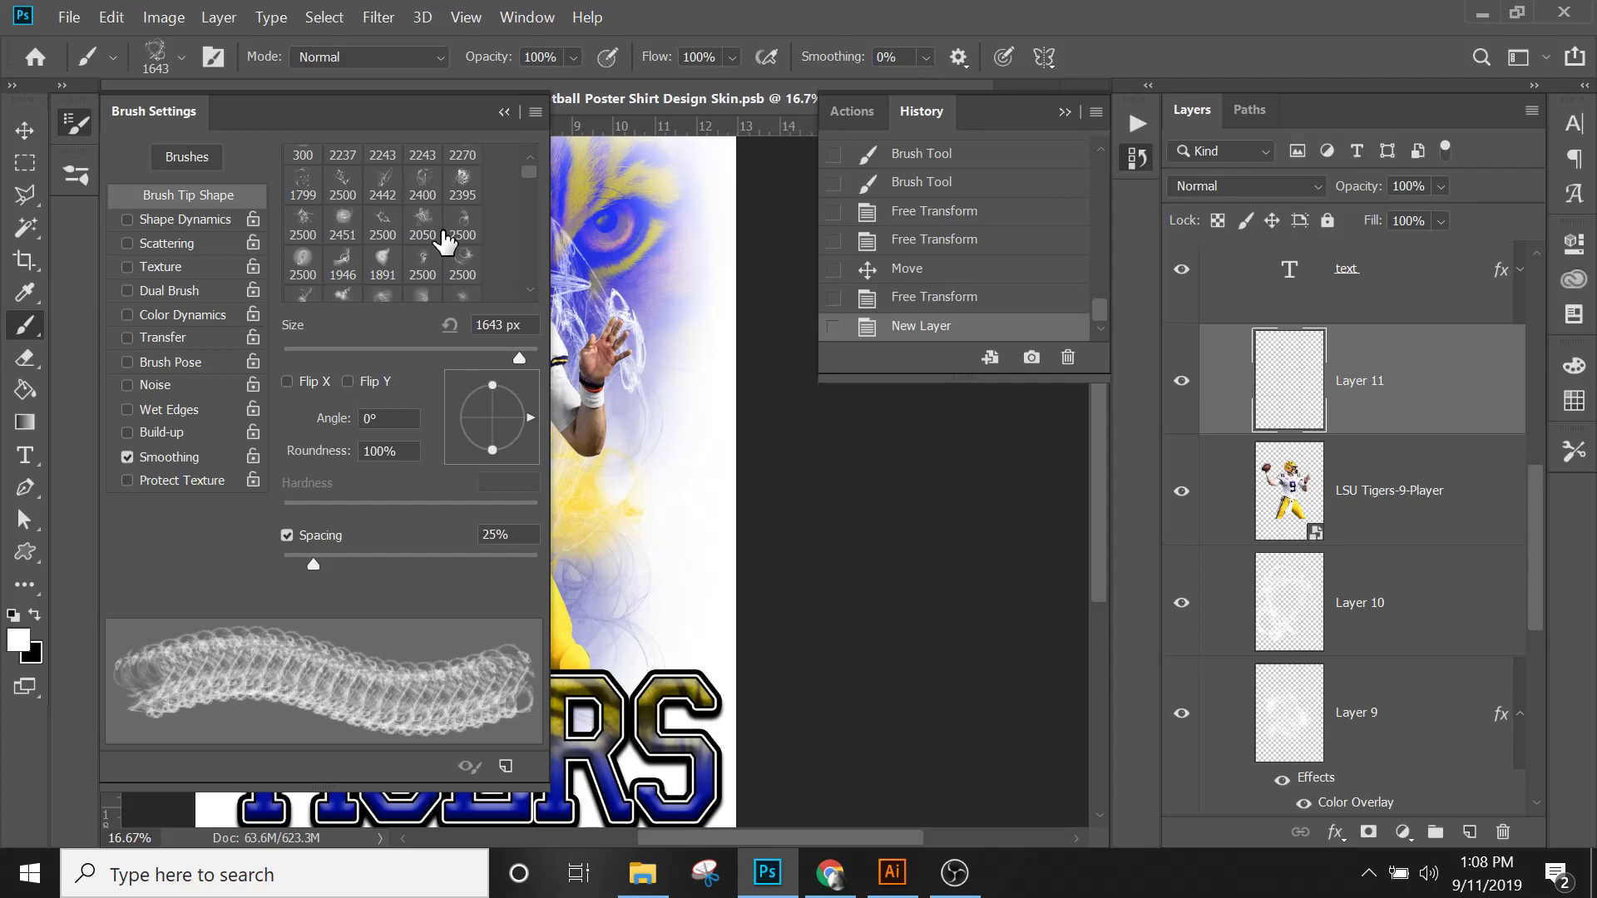
left_click(383, 268)
left_click(856, 499)
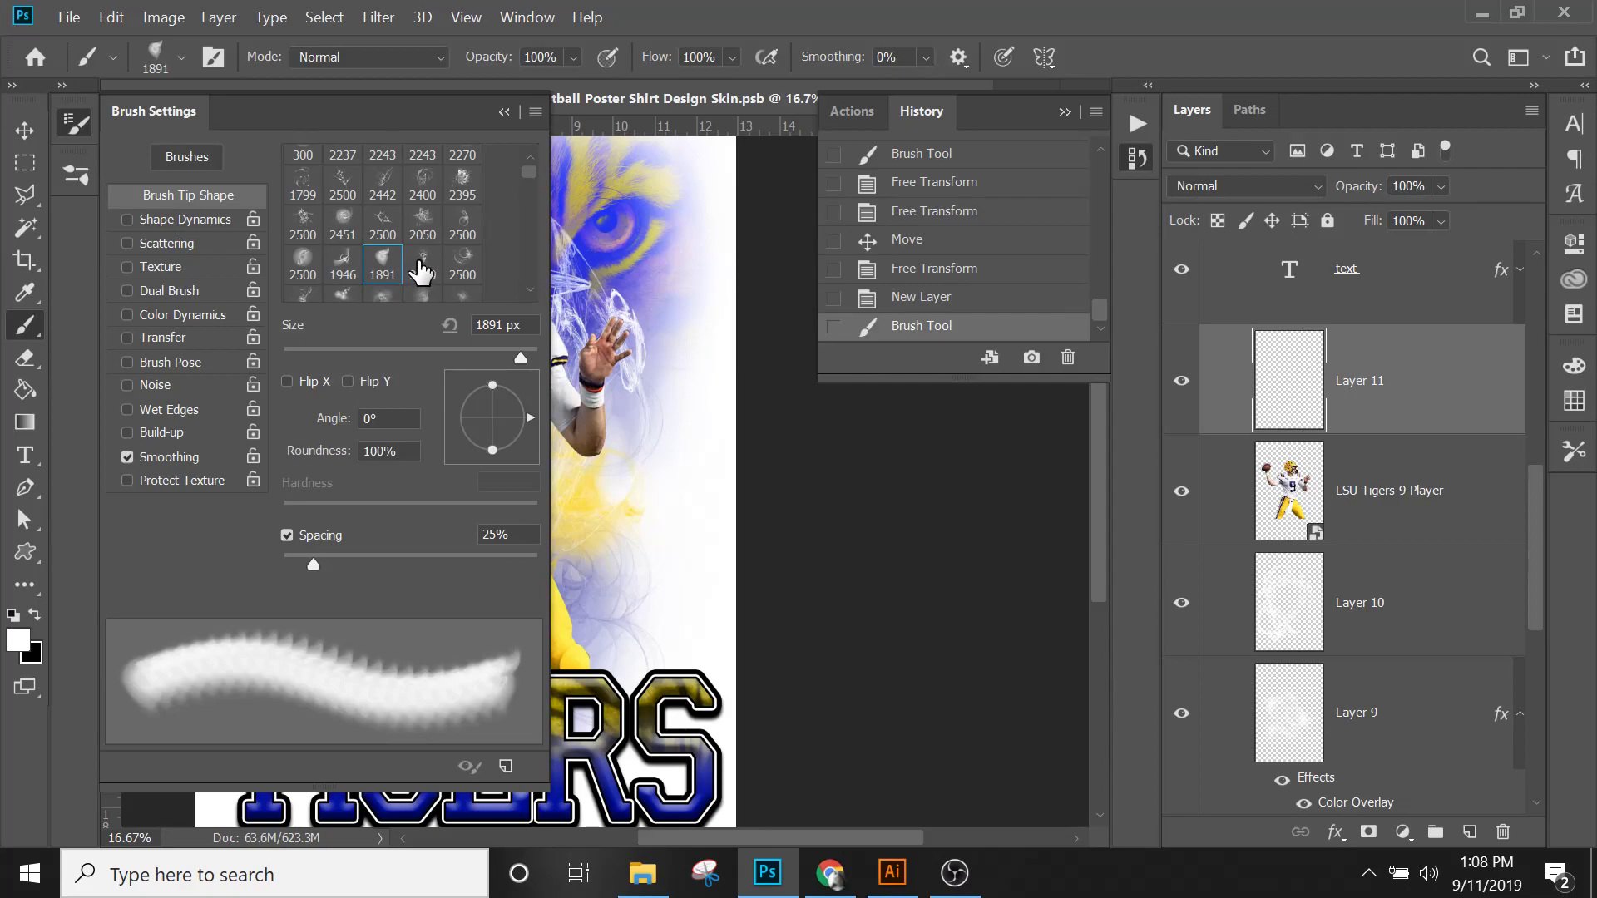
scroll(391, 266, "down", 1)
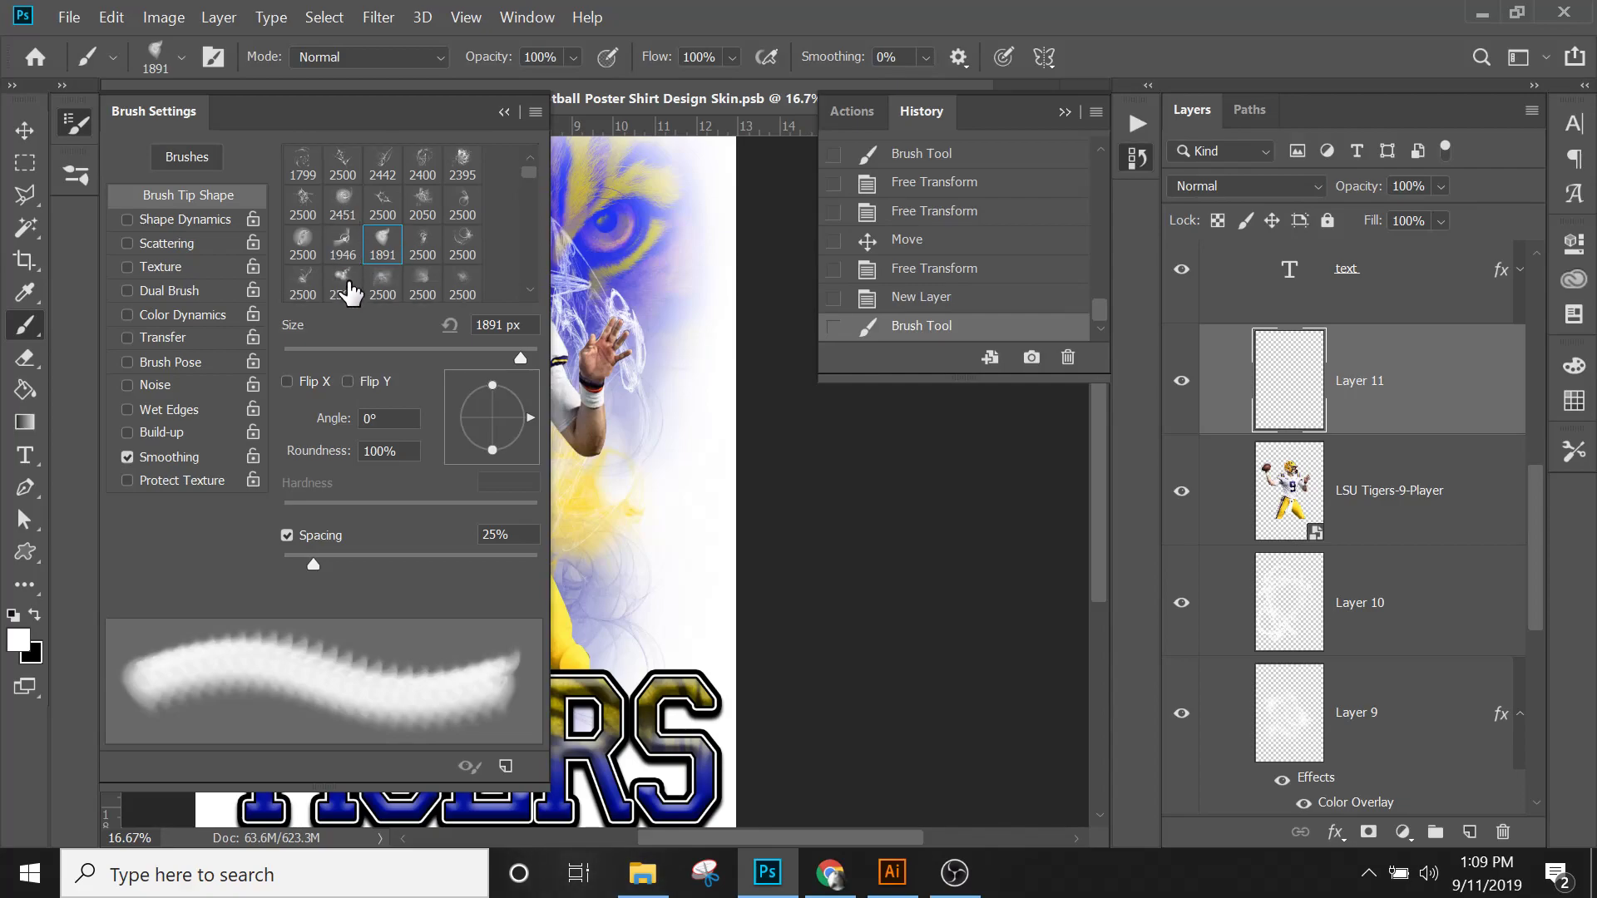
left_click(347, 283)
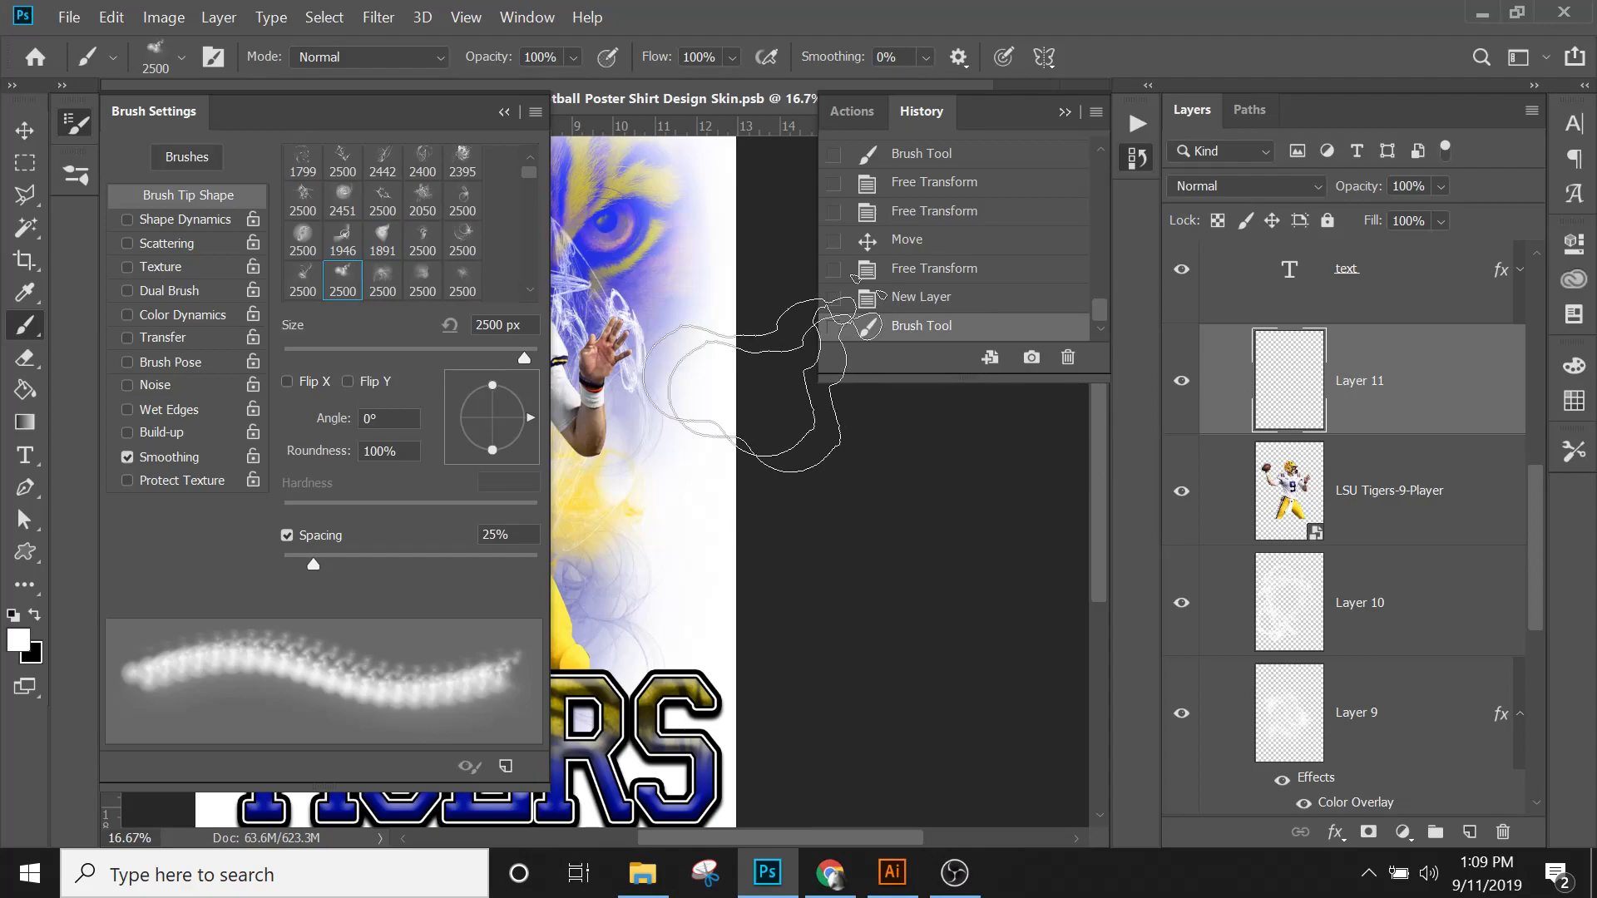
left_click(640, 204)
left_click(504, 112)
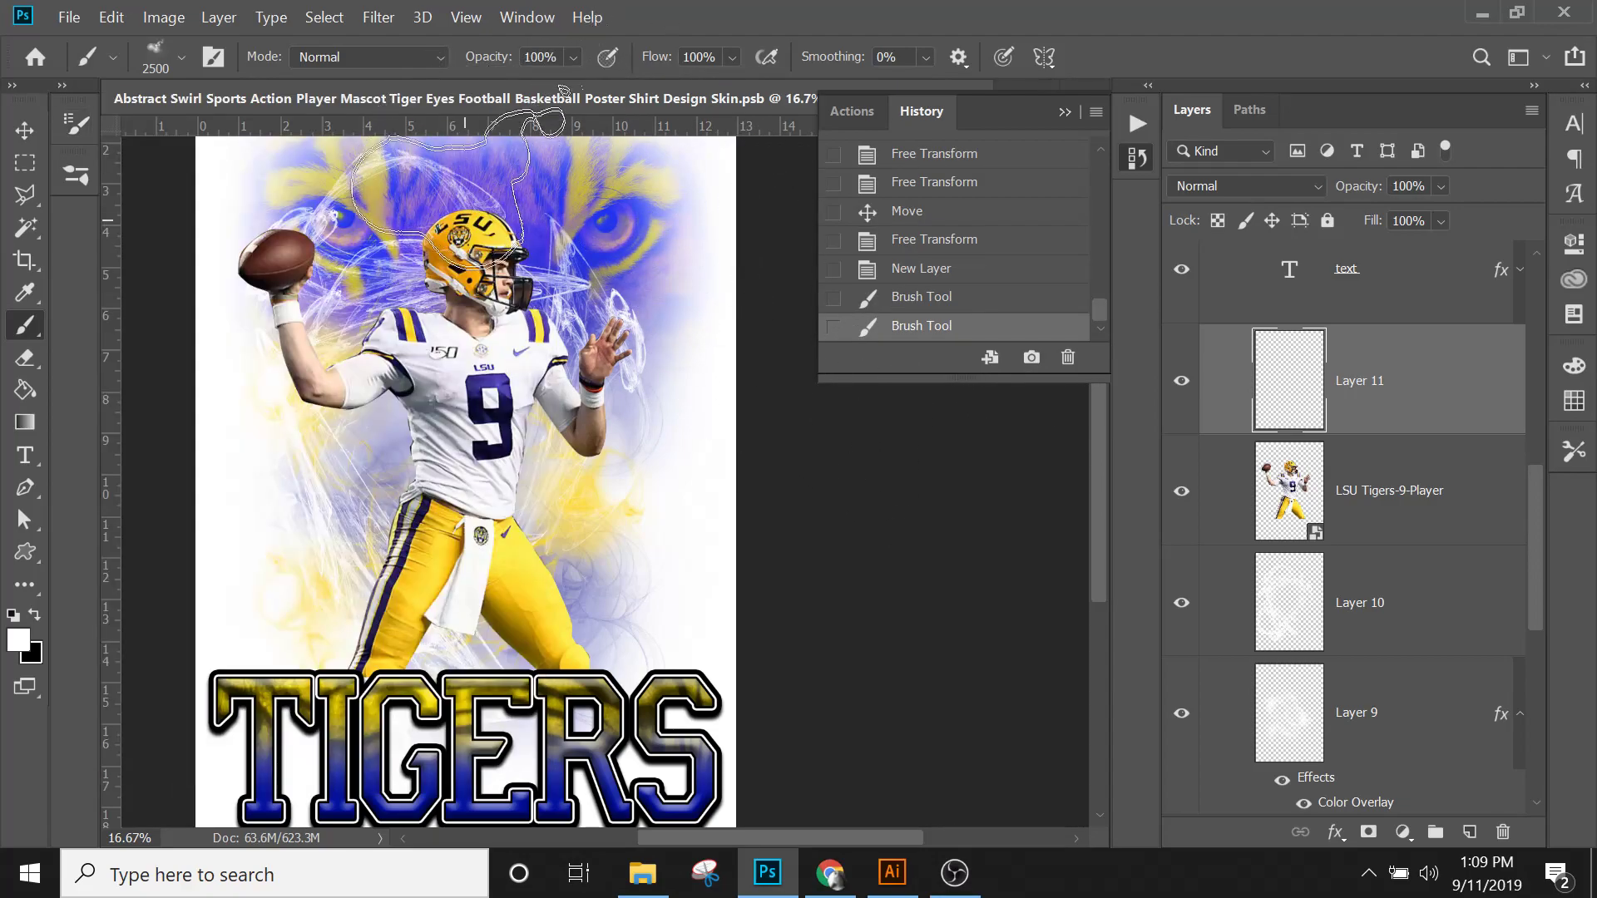
Step: Undo a trial 2500 px stamp over the helmet and reduce the brush size to 448 px
left_click(471, 235)
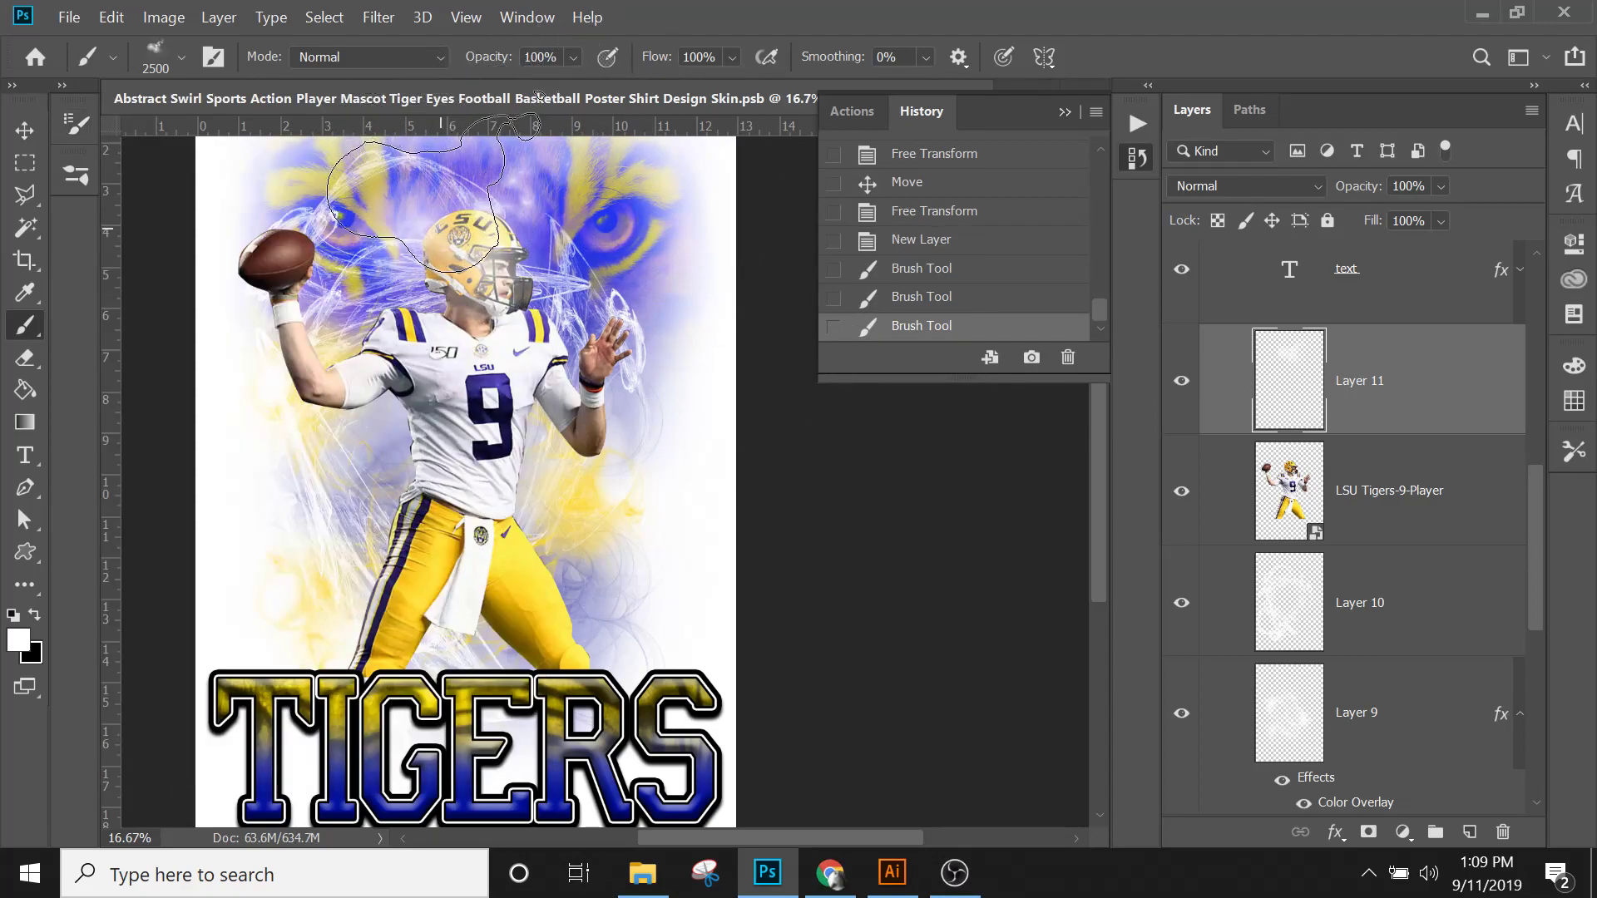
key("ctrl+z")
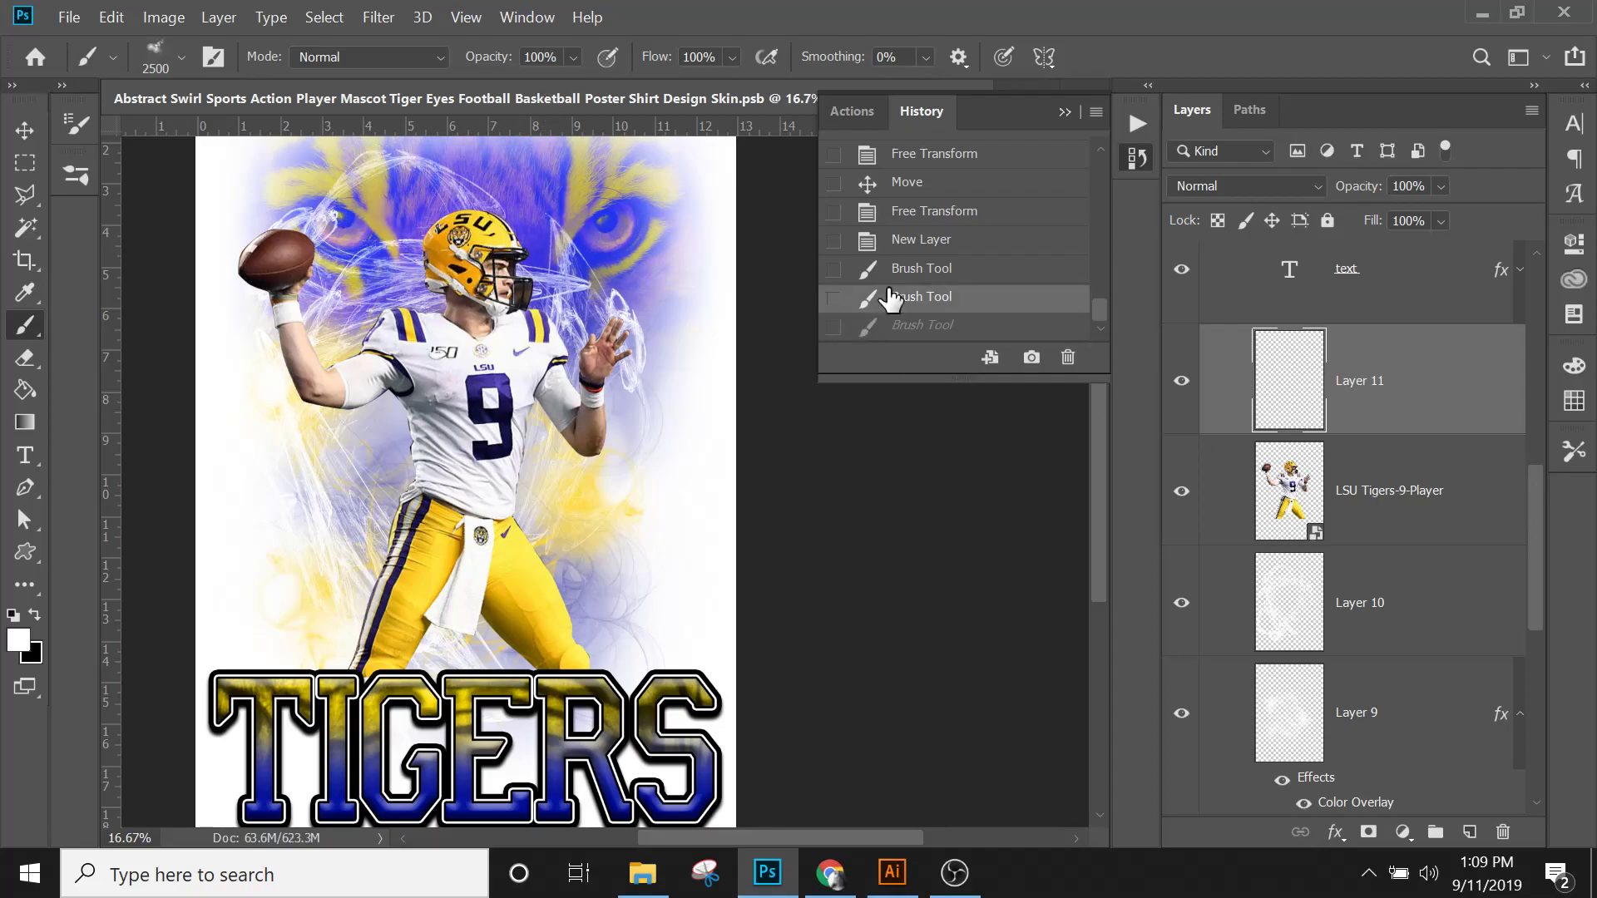
right_click(479, 275)
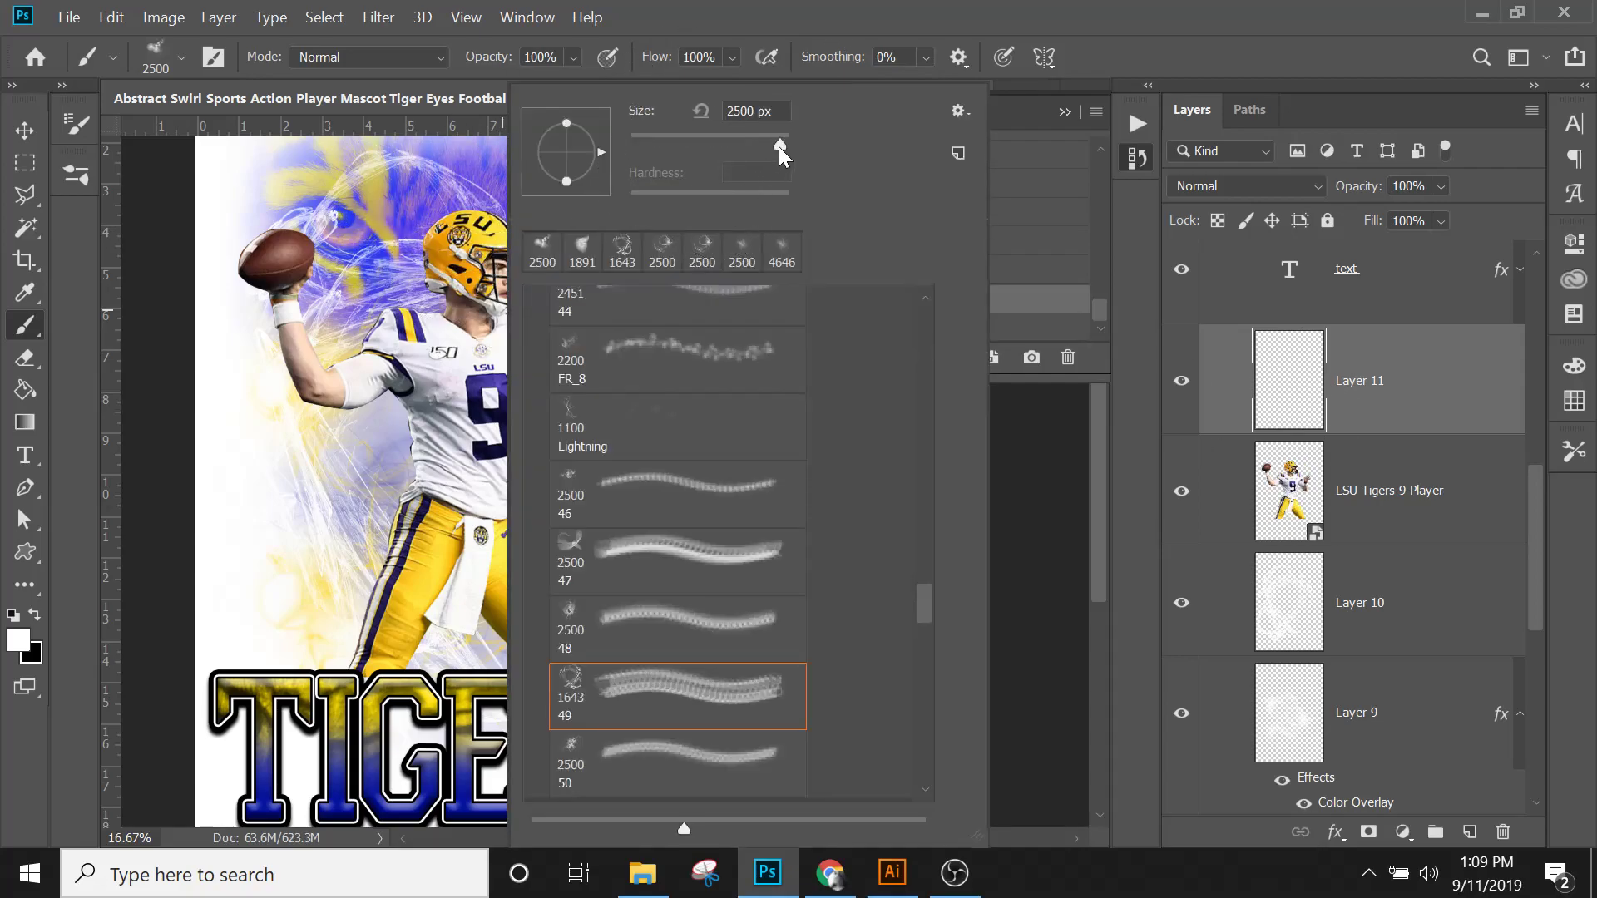
left_click_drag(771, 147, 769, 147)
Step: Stamp the 448 px smoke brush in white on Layer 11 over the helmet, the throwing elbow and the back shoulder
left_click(447, 218)
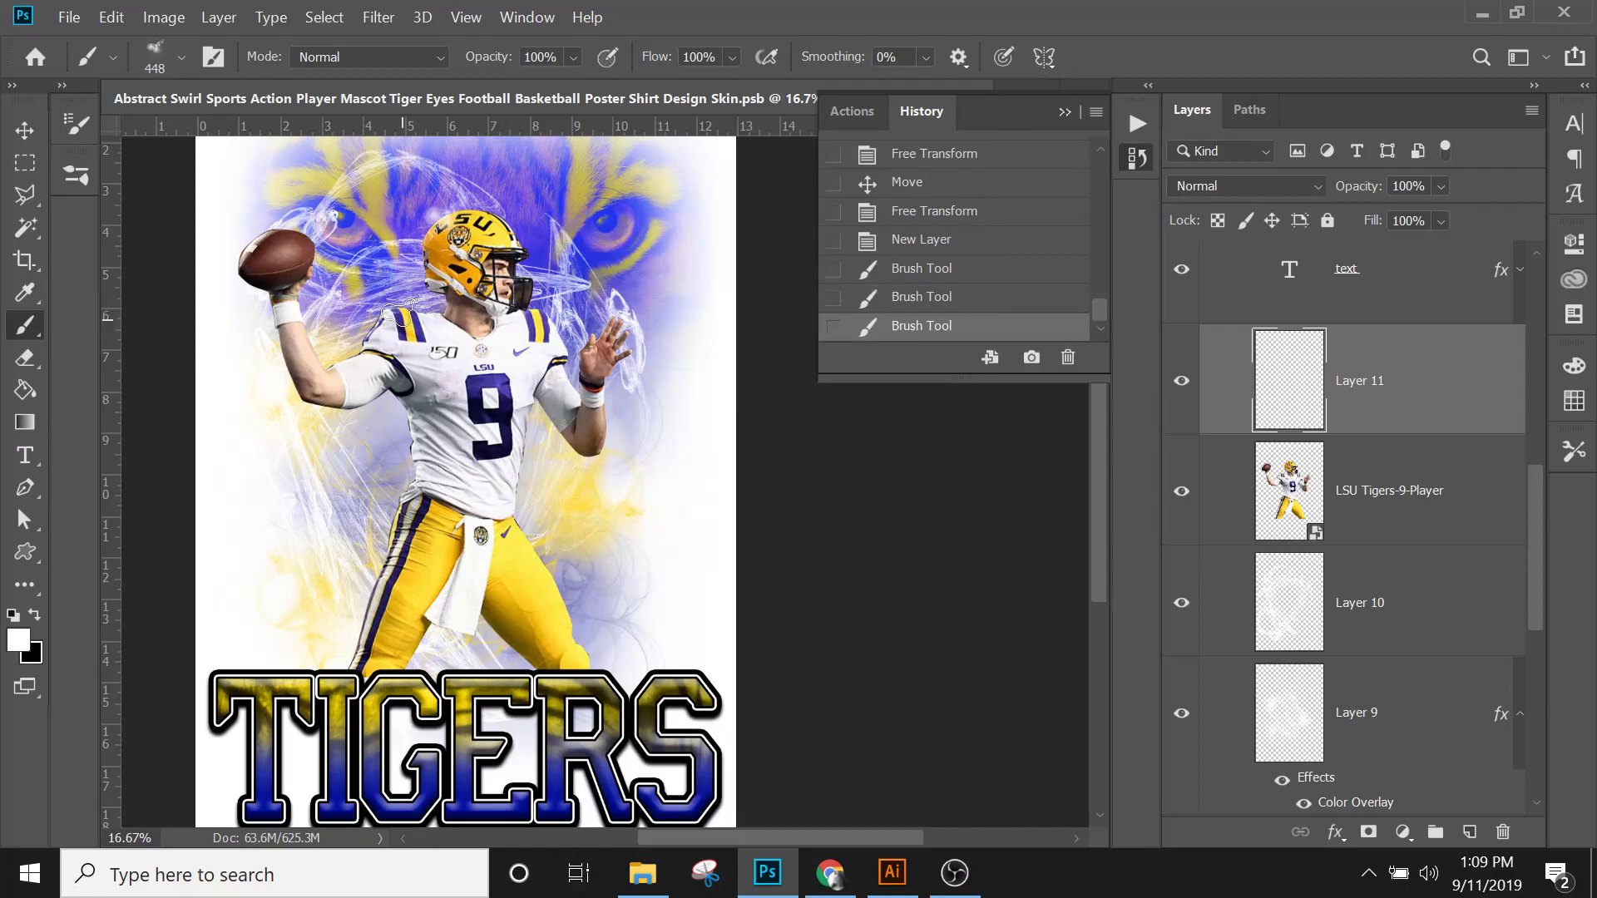
left_click(308, 391)
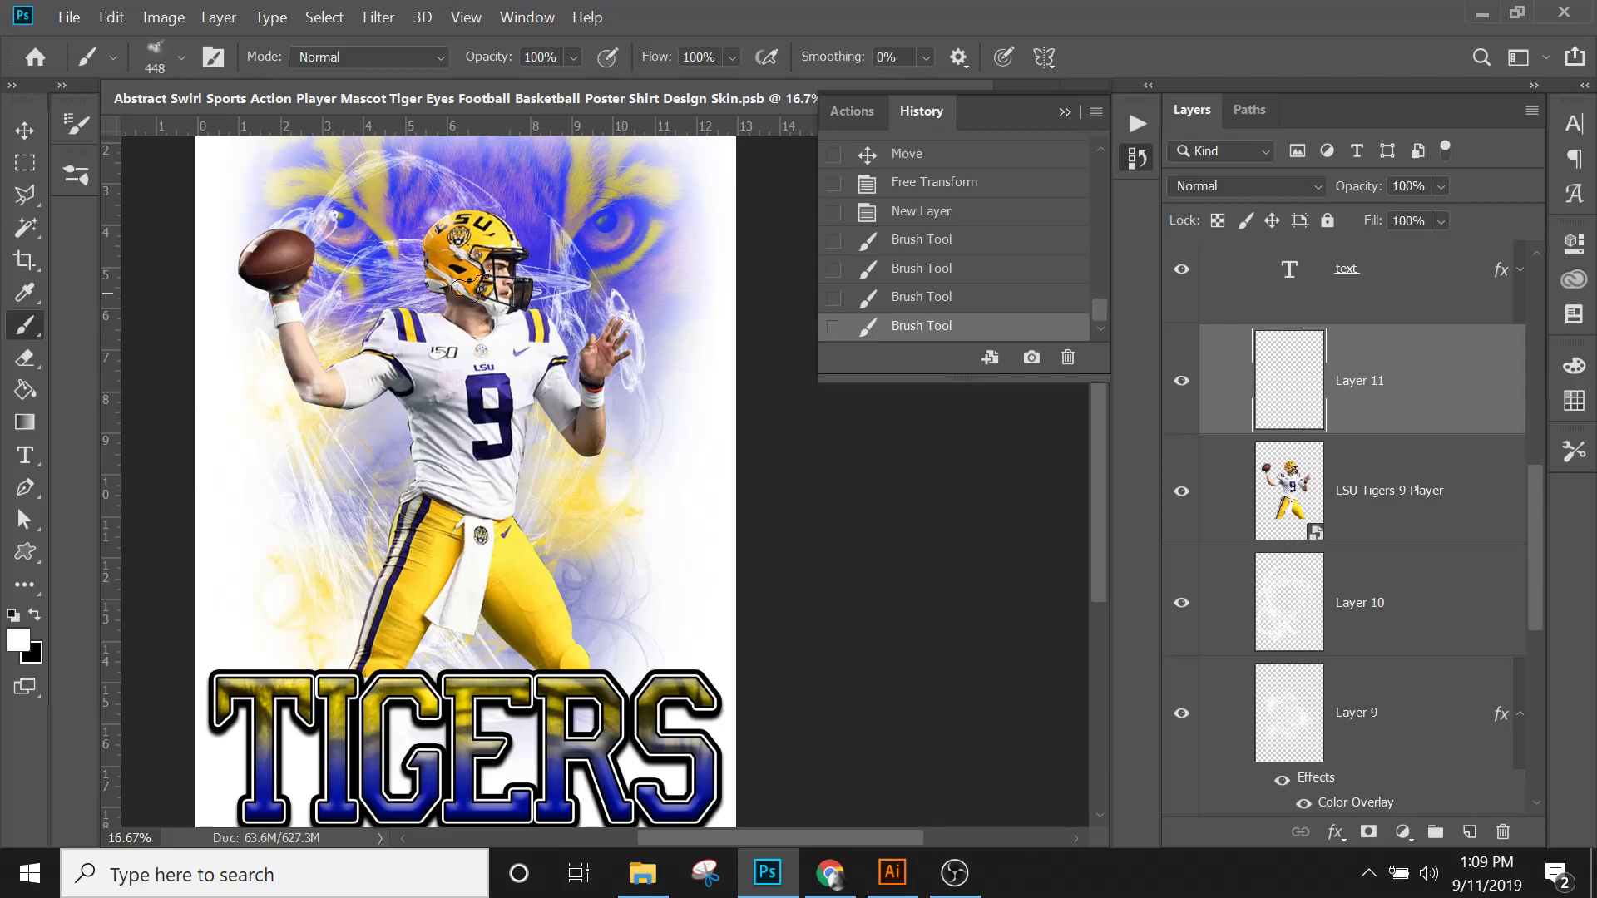
key("ctrl+z")
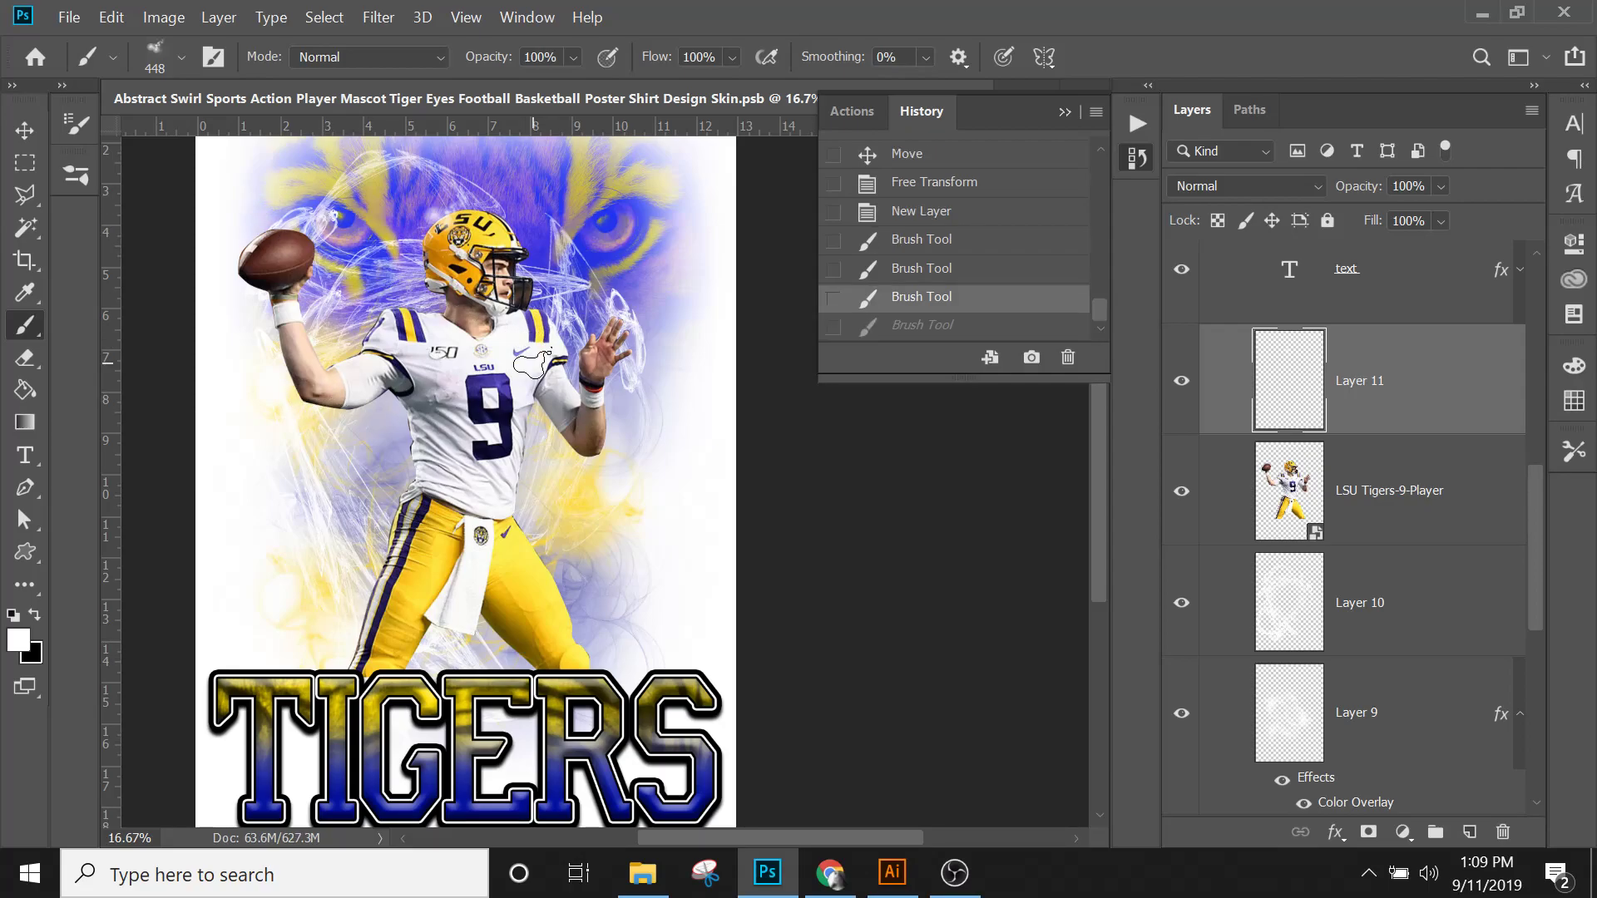
key("ctrl+shift+z")
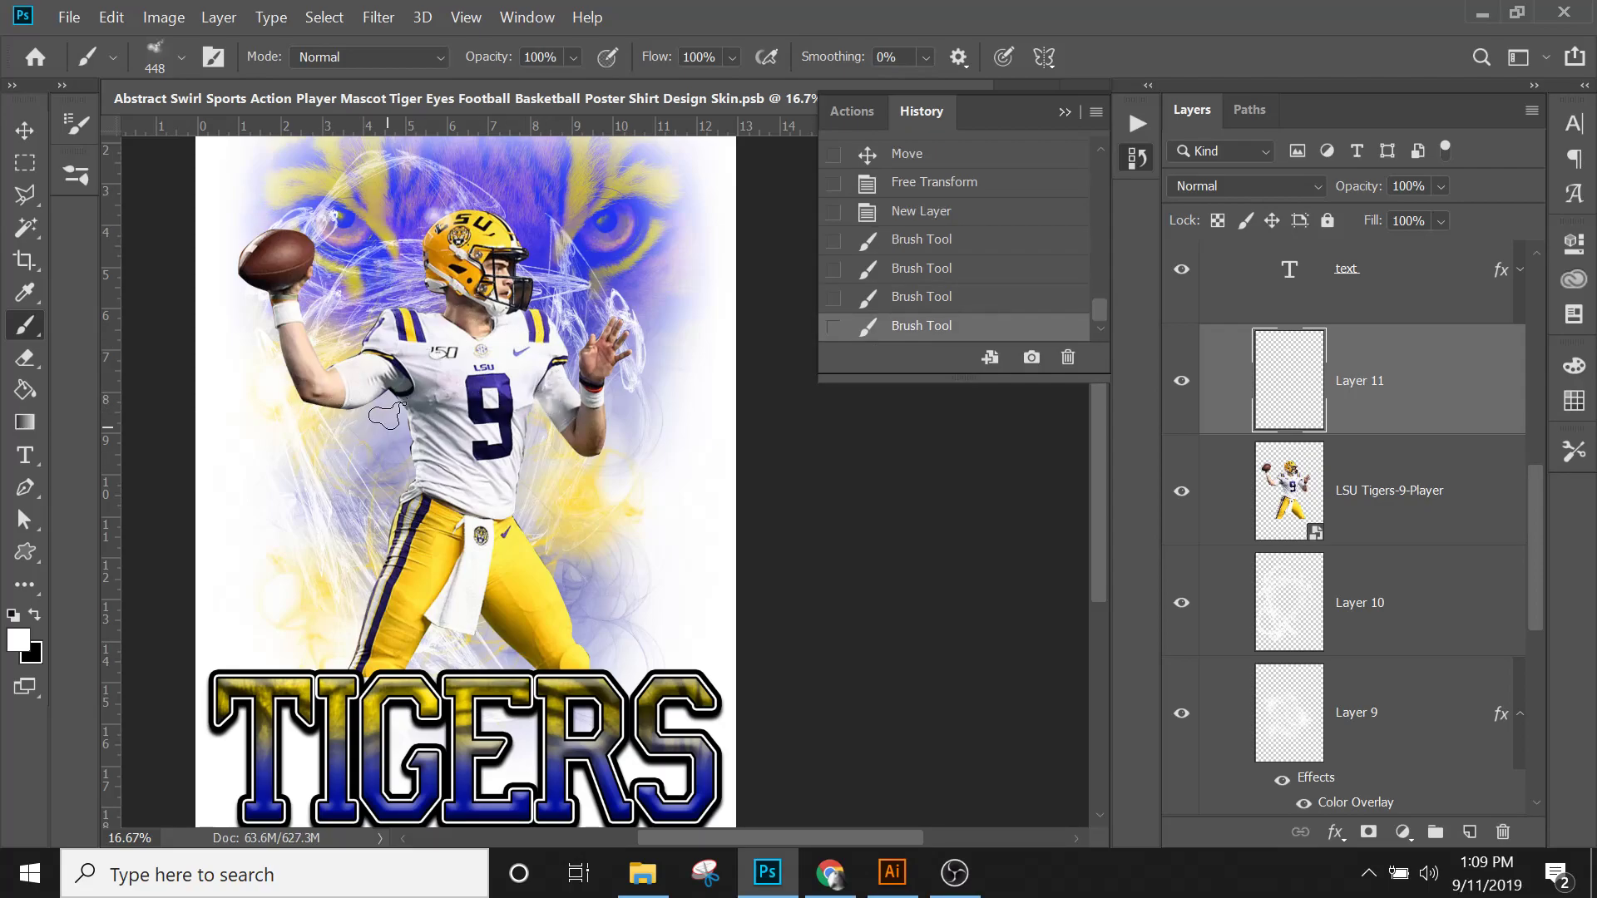
left_click(376, 308)
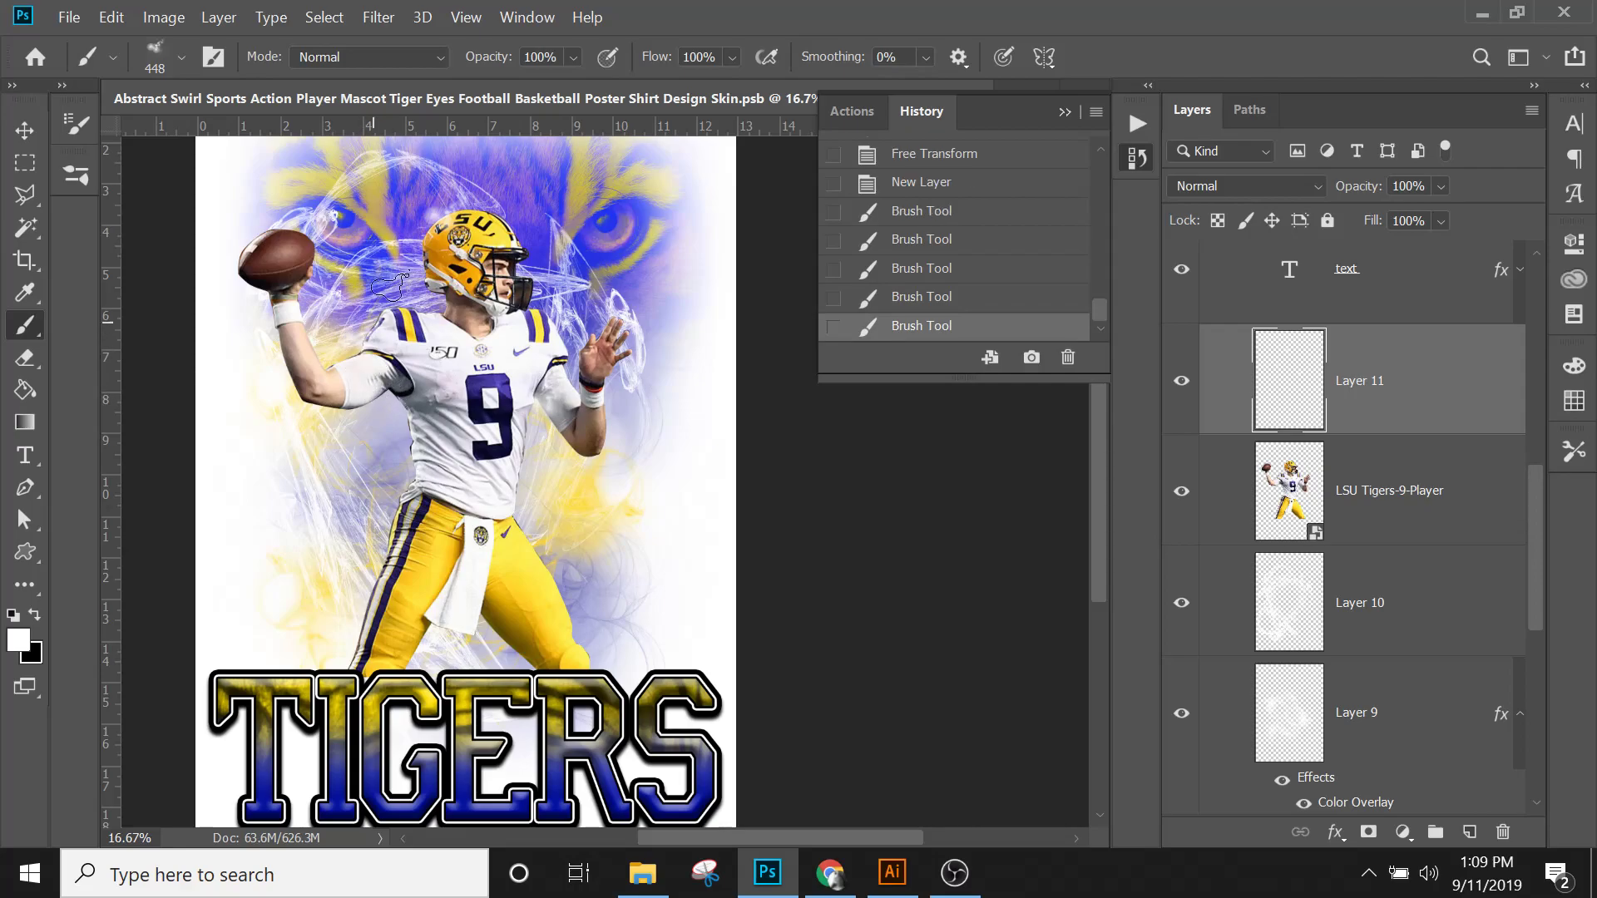
Step: Stamp the 448 px smoke brush in white over both jersey shoulders on Layer 11 and compare the result with the layer hidden
left_click(433, 305)
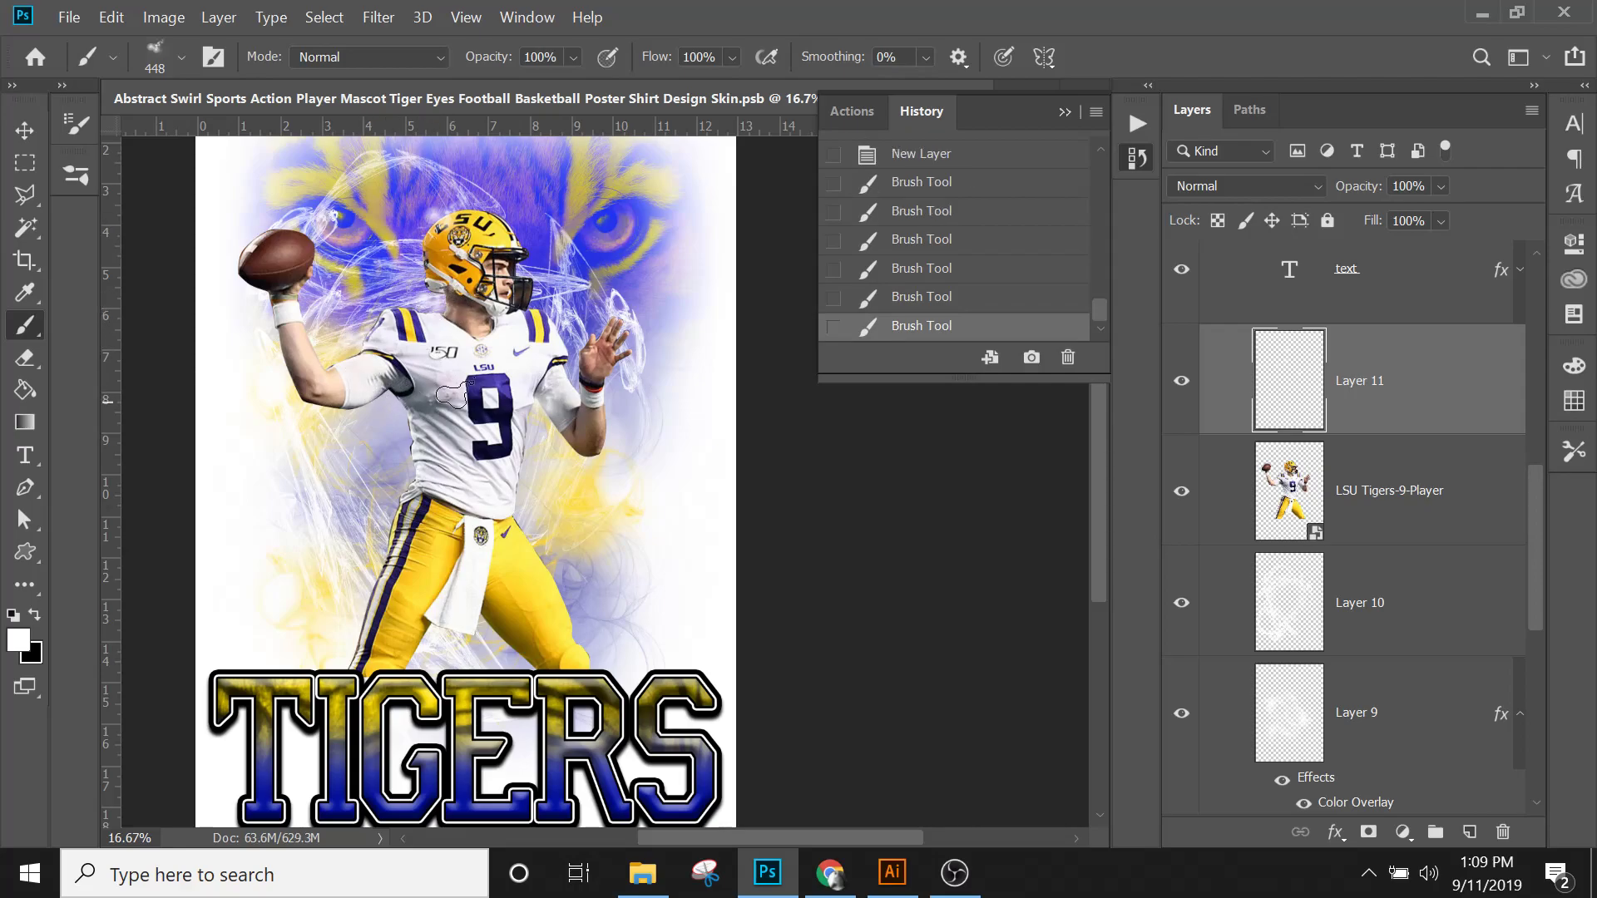
left_click(546, 304)
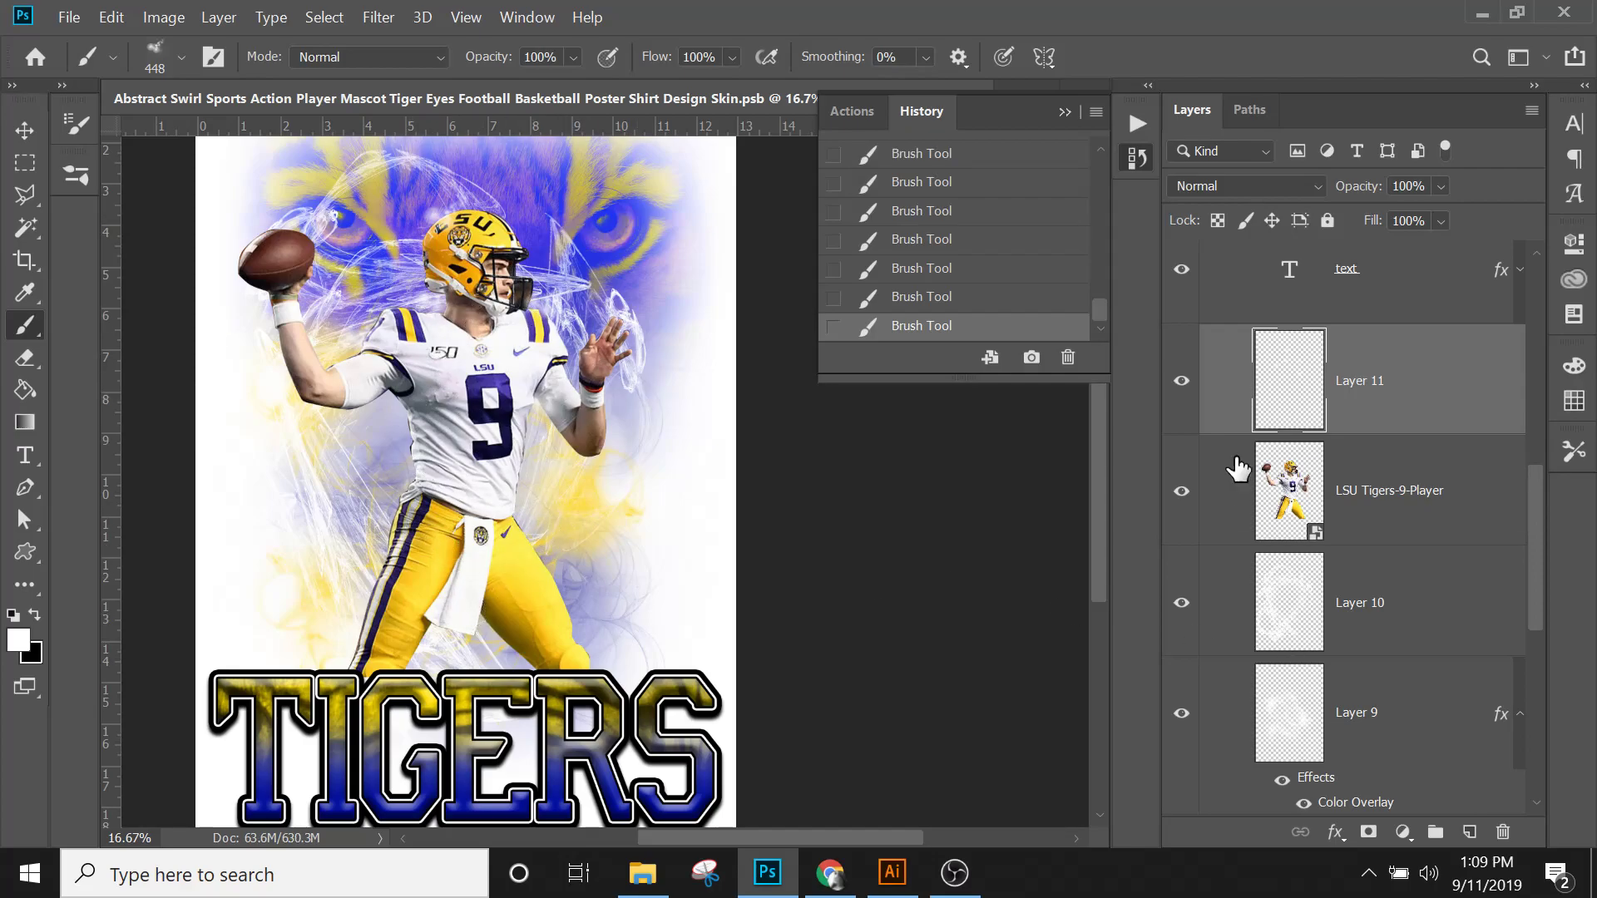
left_click(1181, 382)
left_click(1181, 383)
Step: Try stamping the smoke brush over the helmet on Layer 11 at 2165 px and at 511 px
right_click(393, 478)
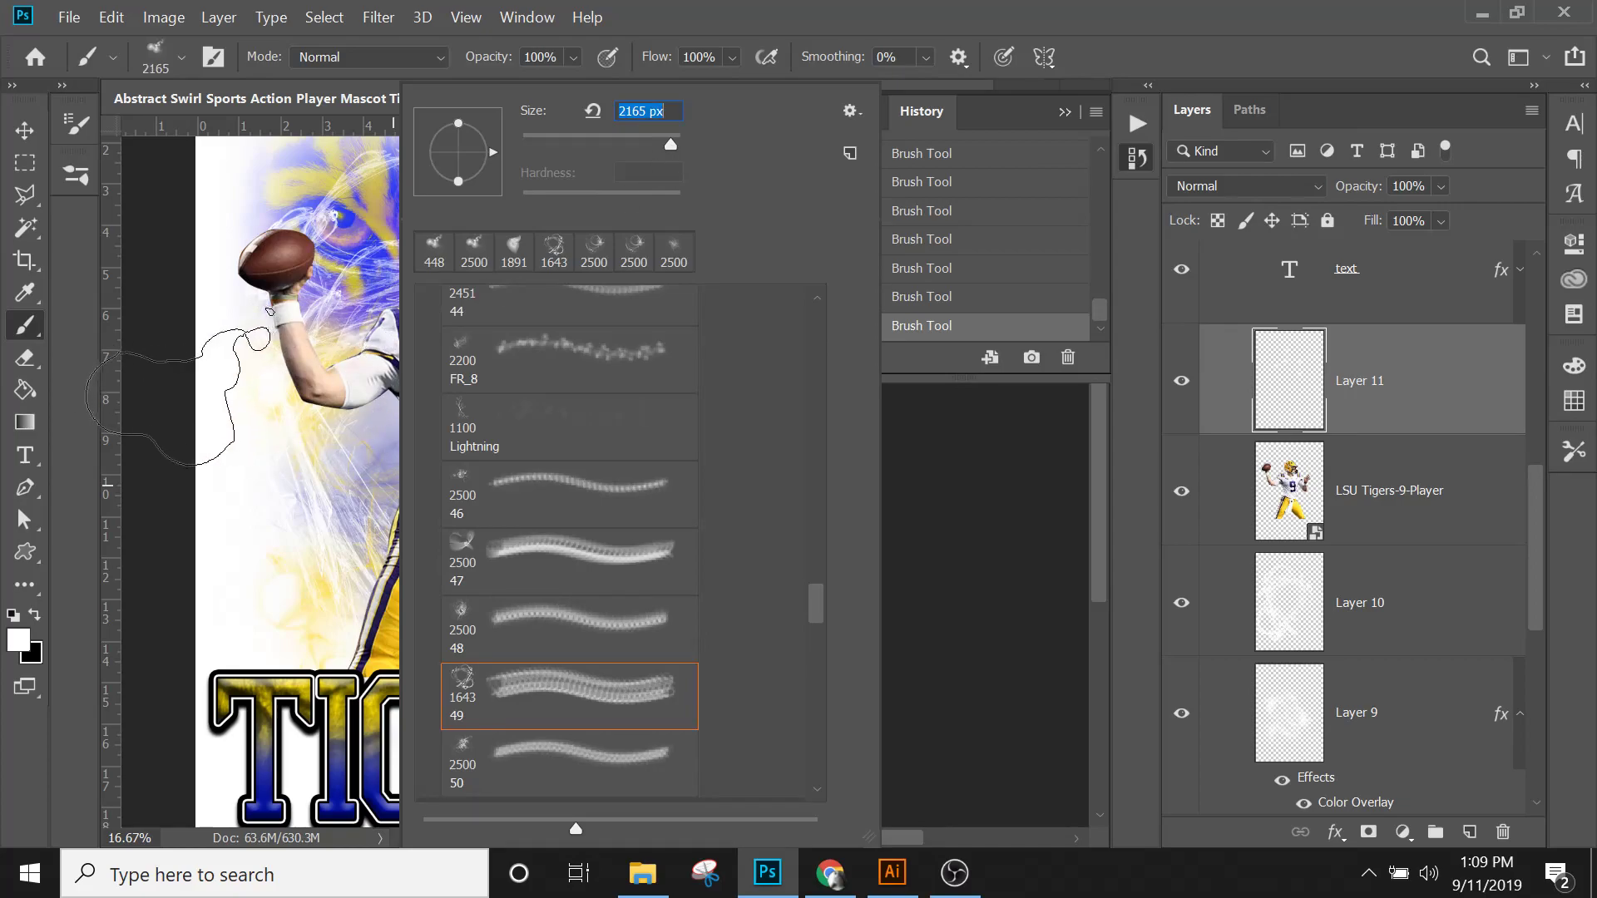
left_click(133, 324)
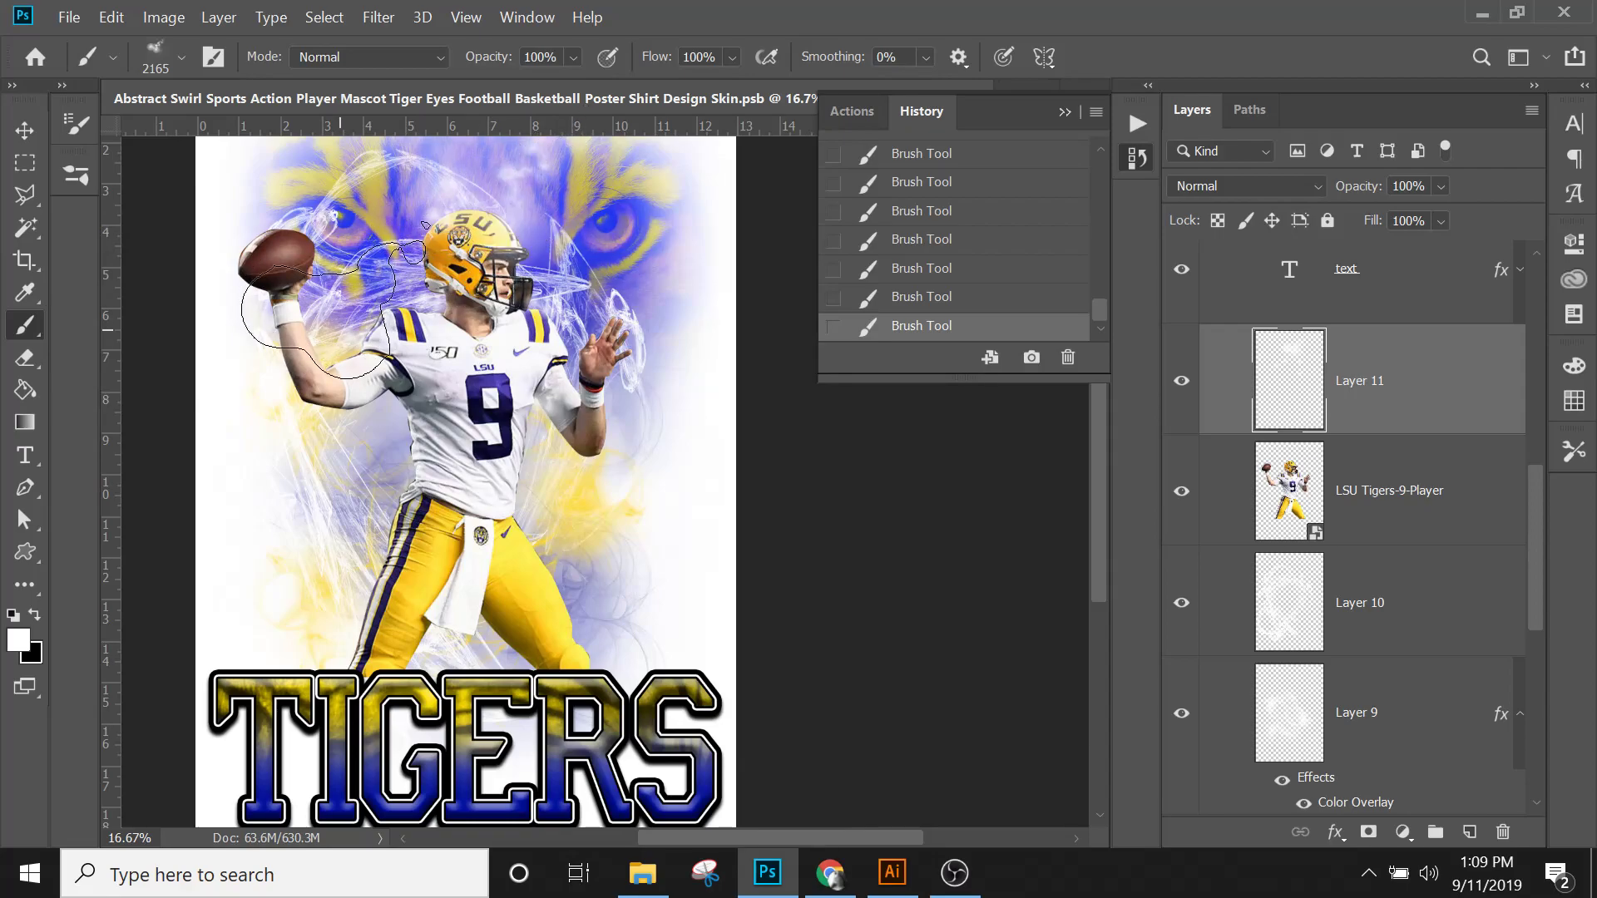
key("ctrl+z")
right_click(490, 291)
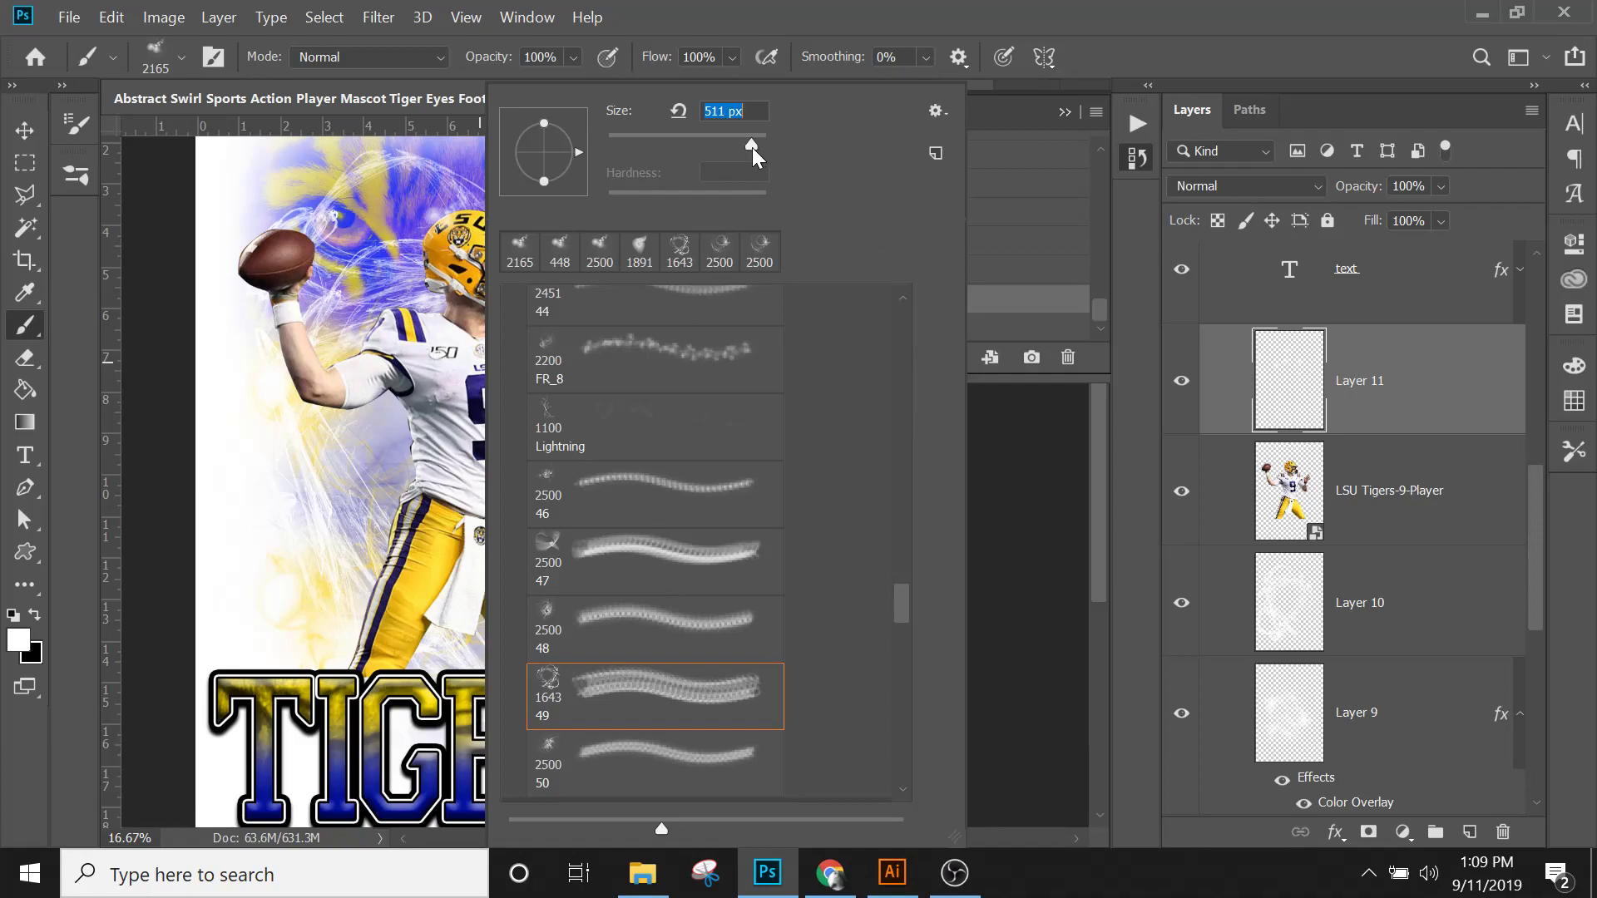
left_click(458, 209)
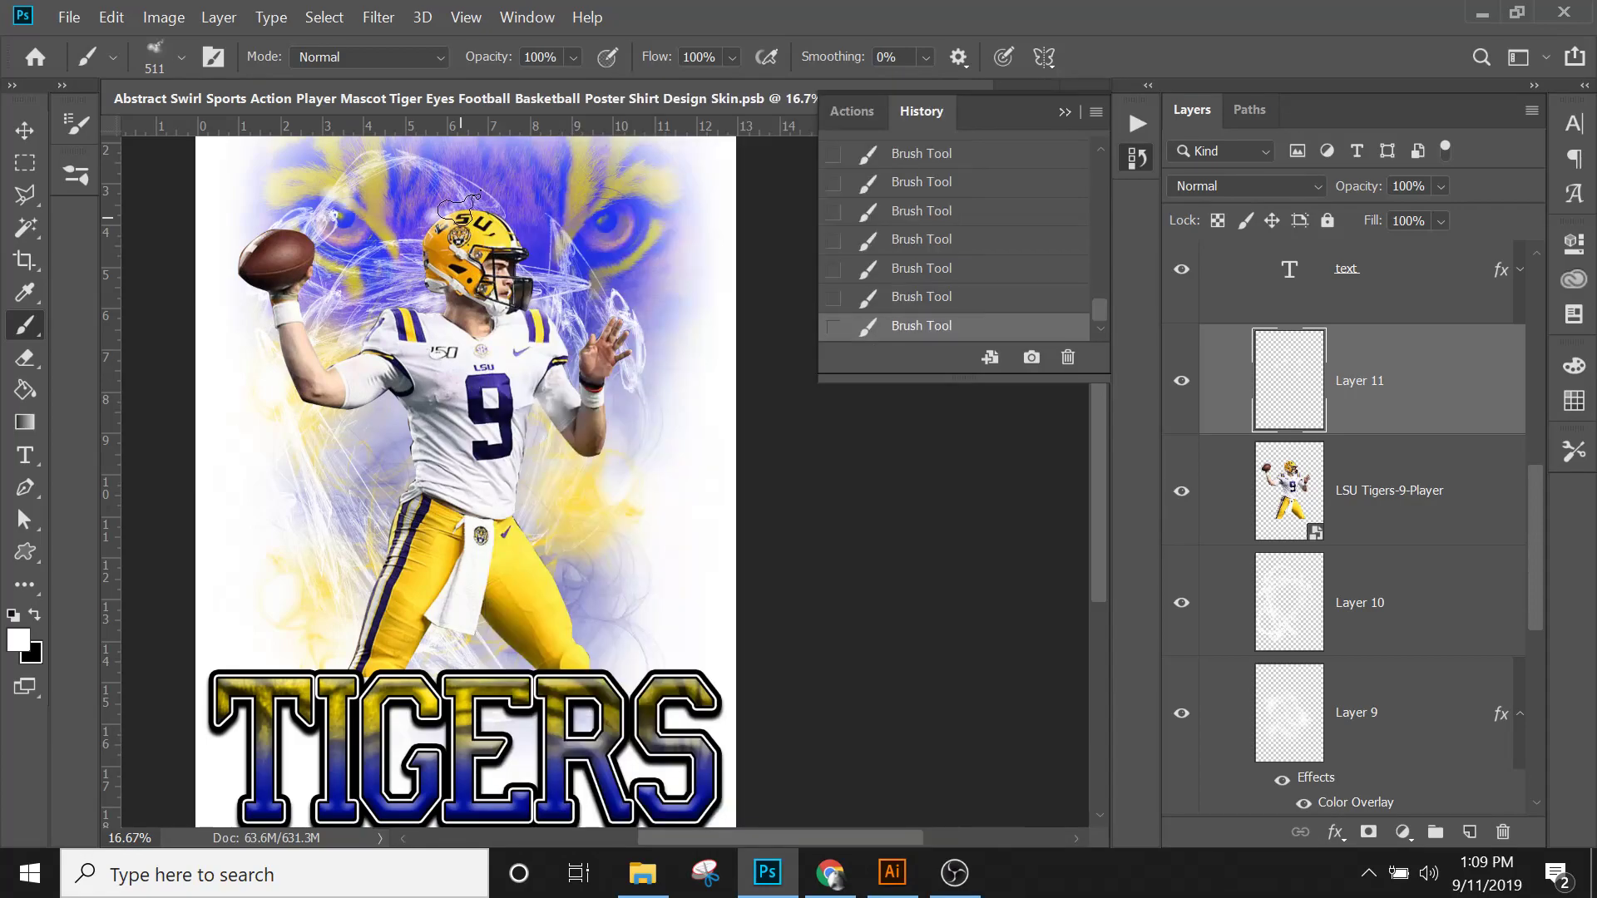
key("ctrl+z")
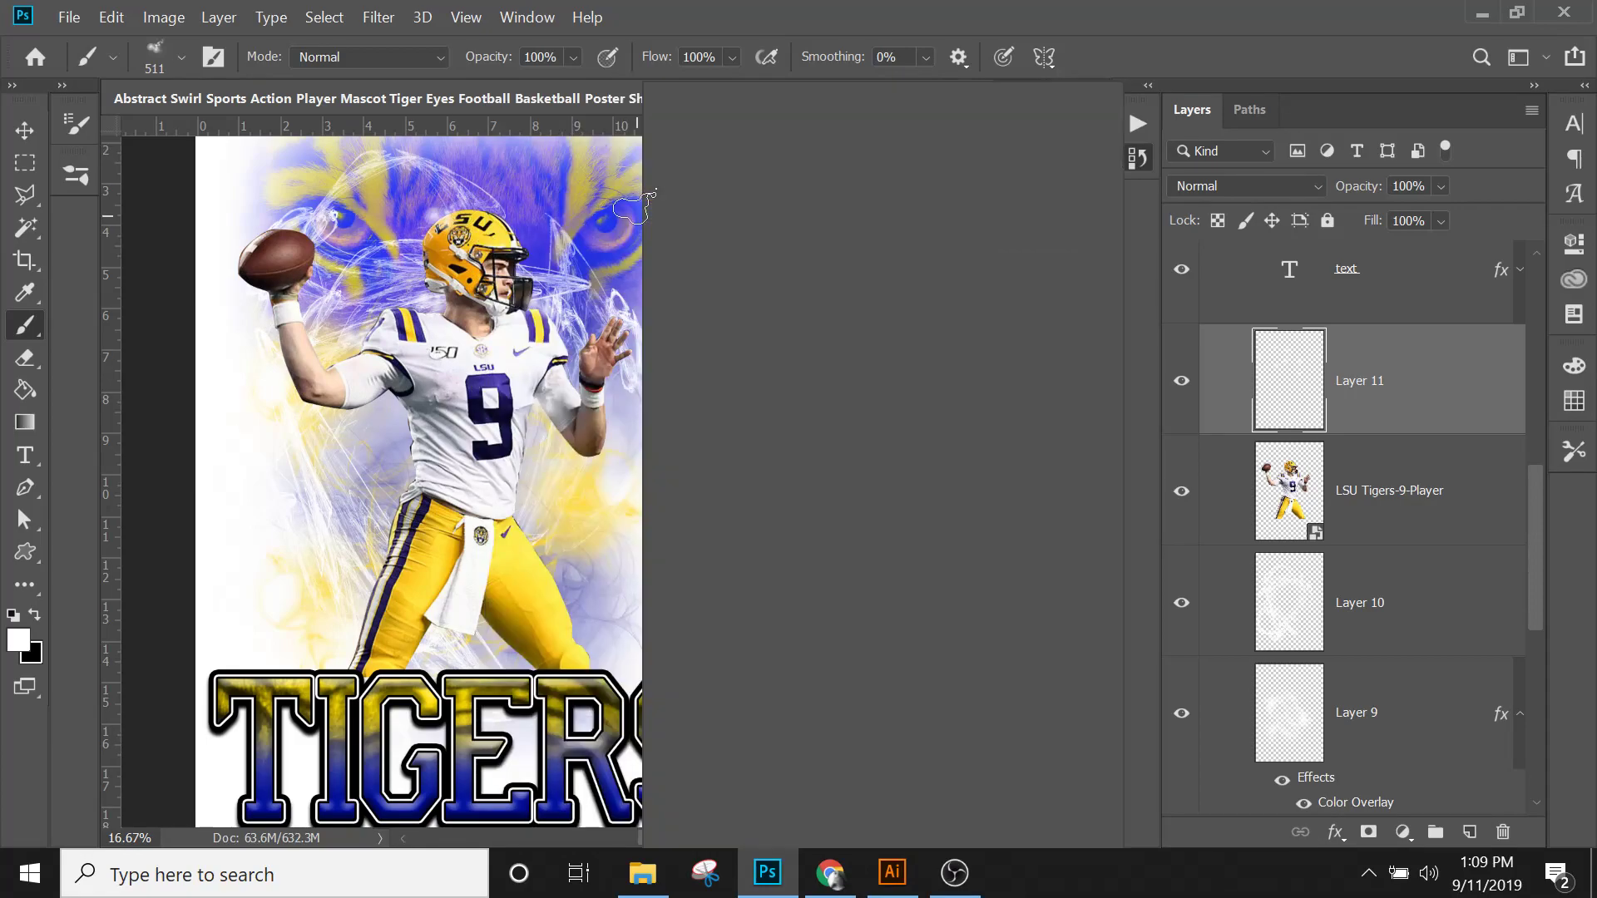
Step: Set the smoke brush size to 700 px and stamp it over the helmet and the raised front hand on Layer 11
right_click(632, 206)
left_click(906, 145)
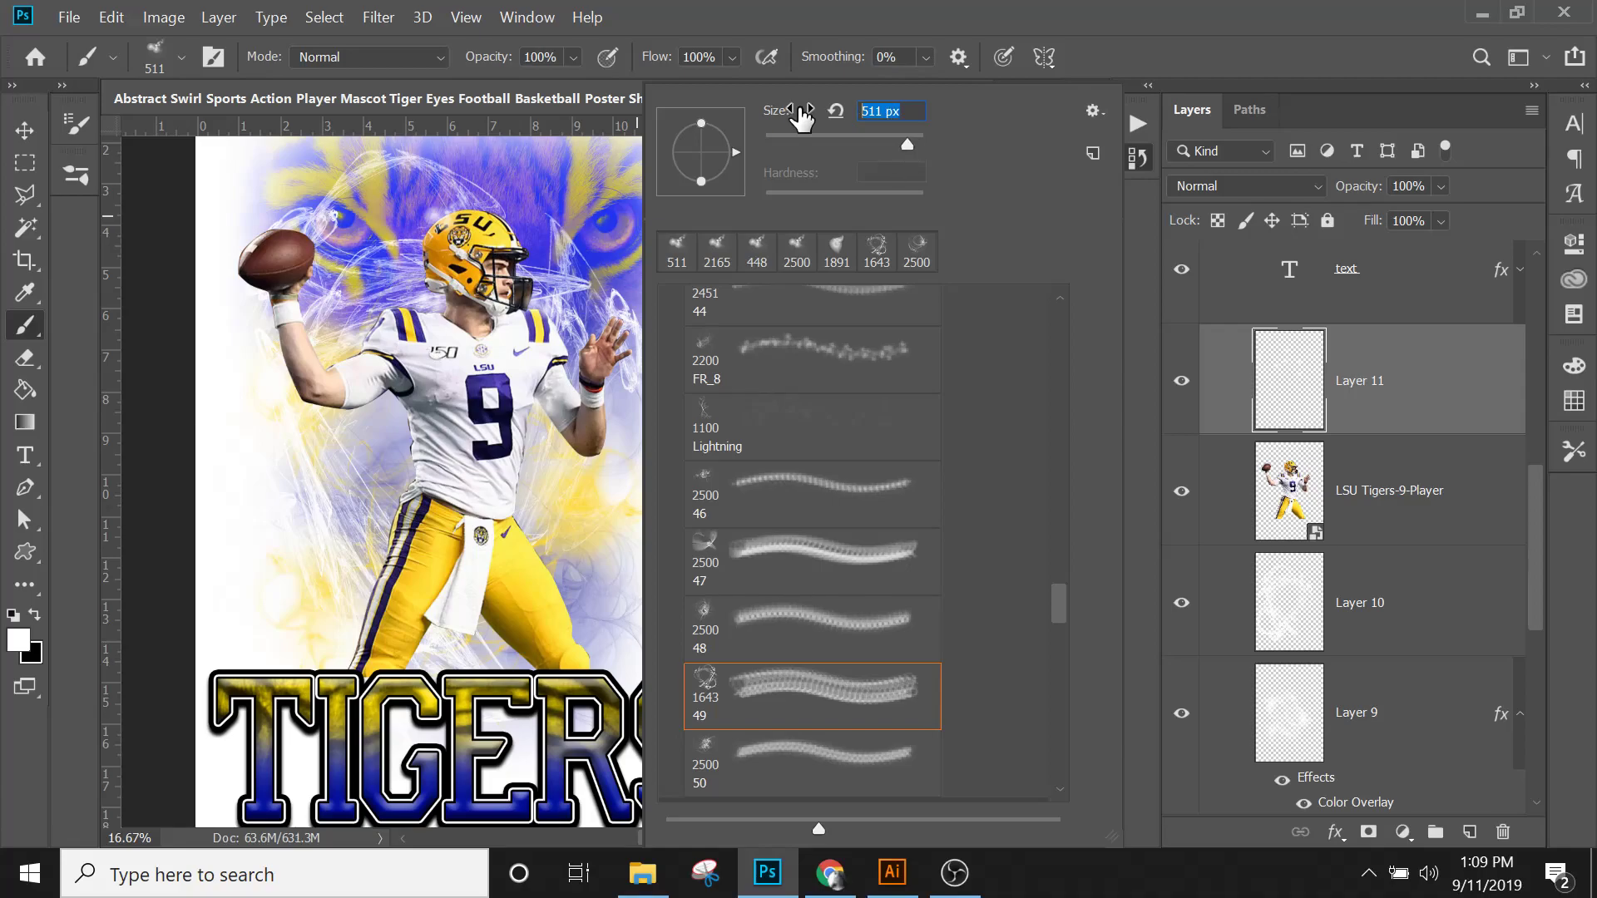
type("700")
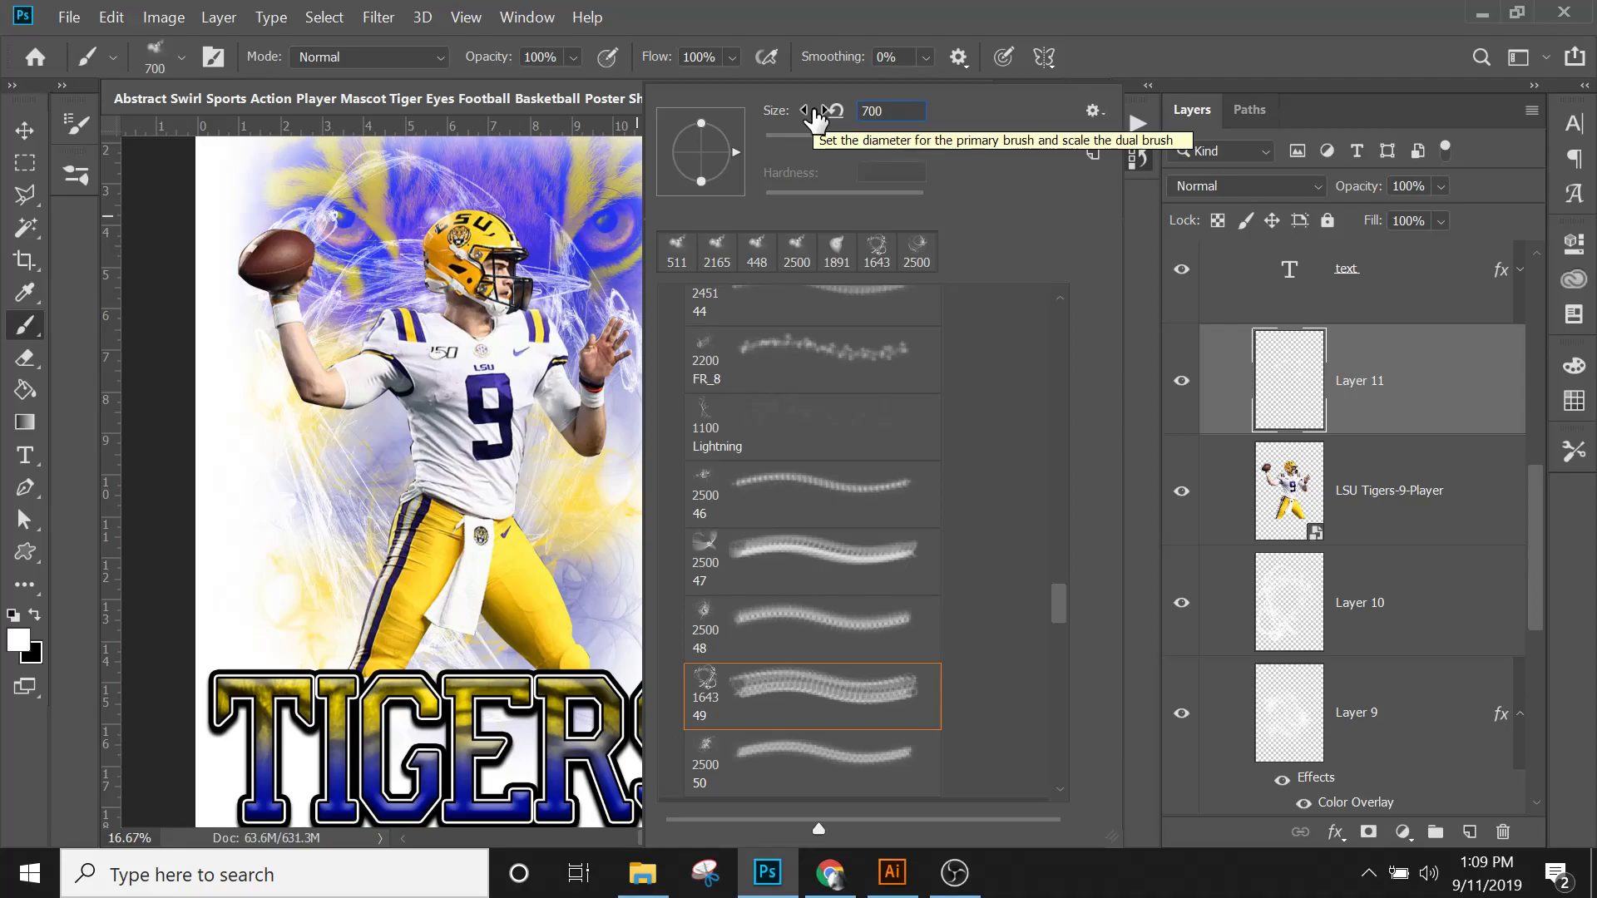
key("Return")
left_click(487, 208)
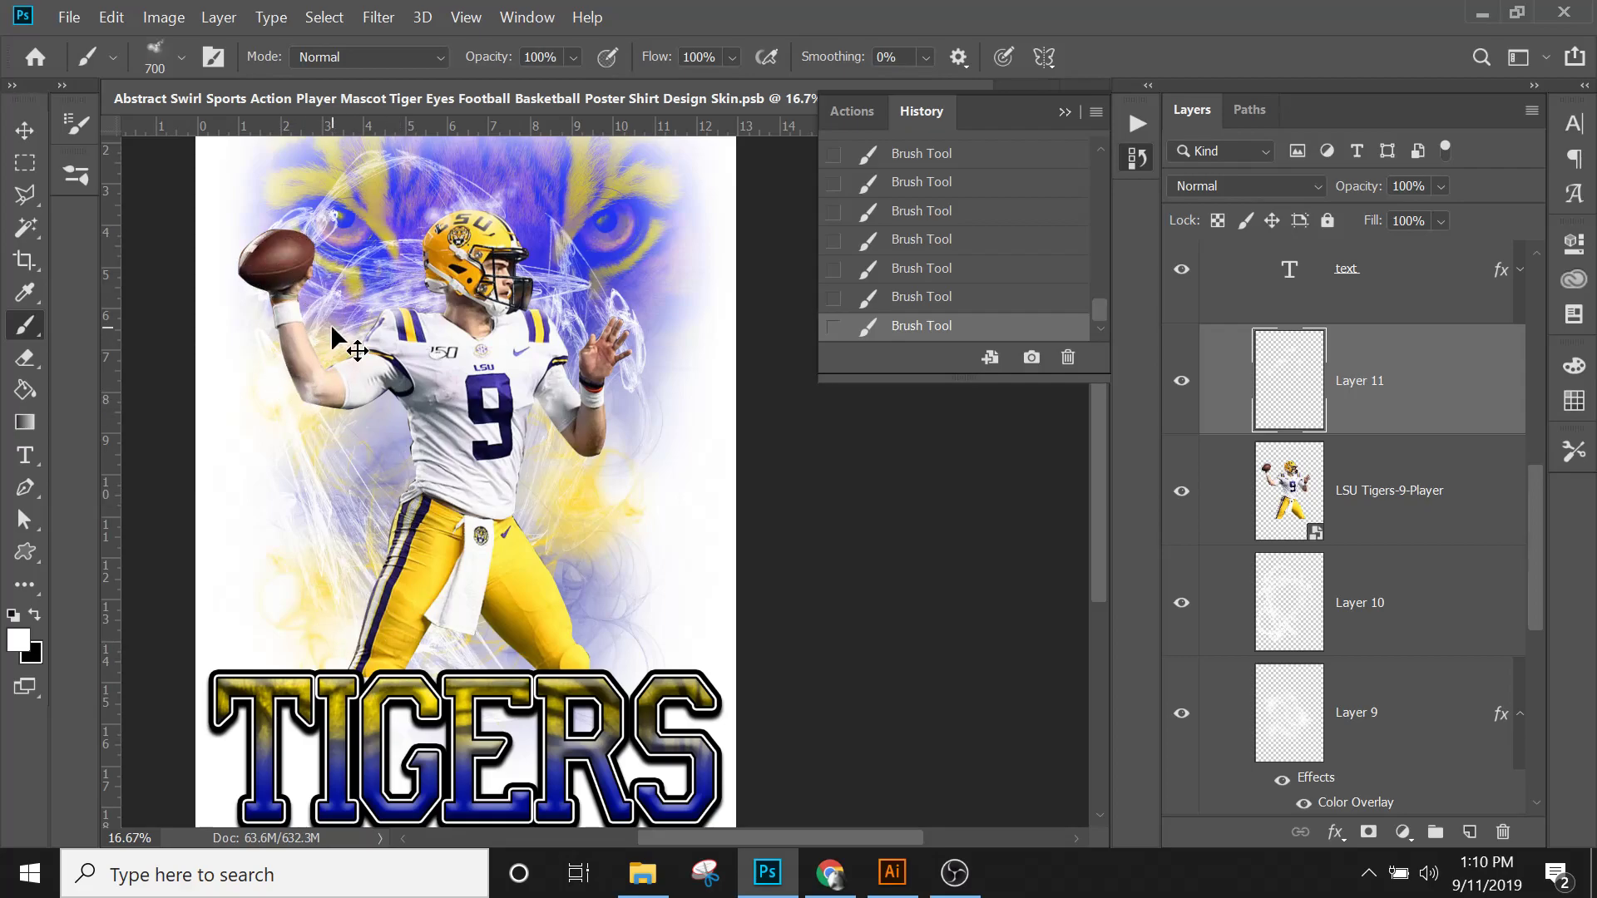
key("ctrl+z")
key("ctrl+shift+z")
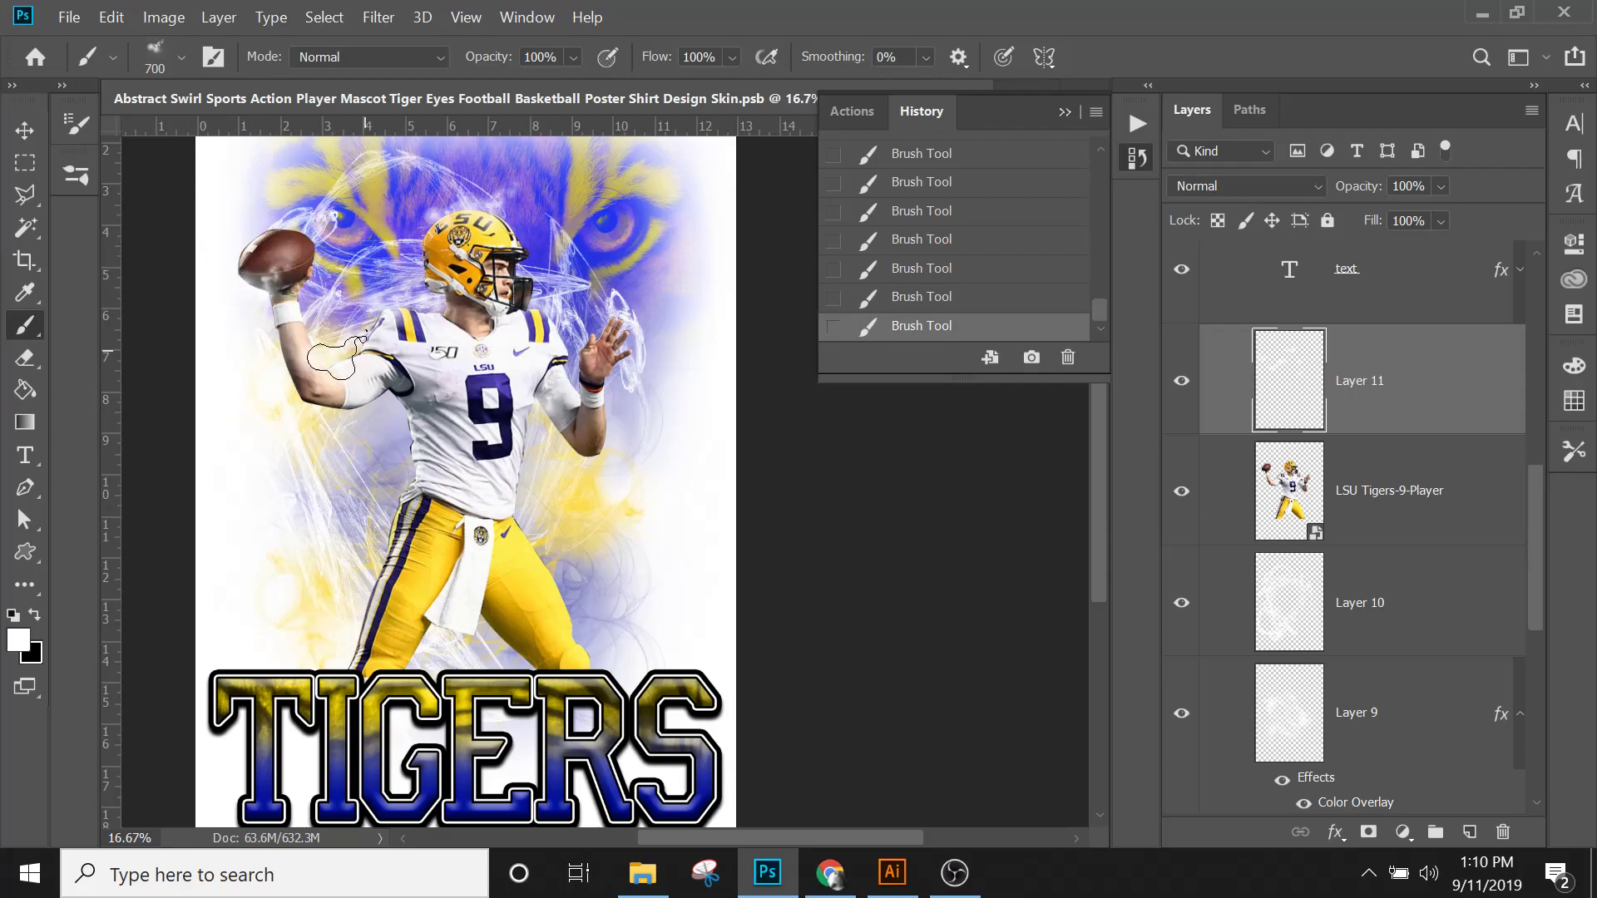
left_click(609, 364)
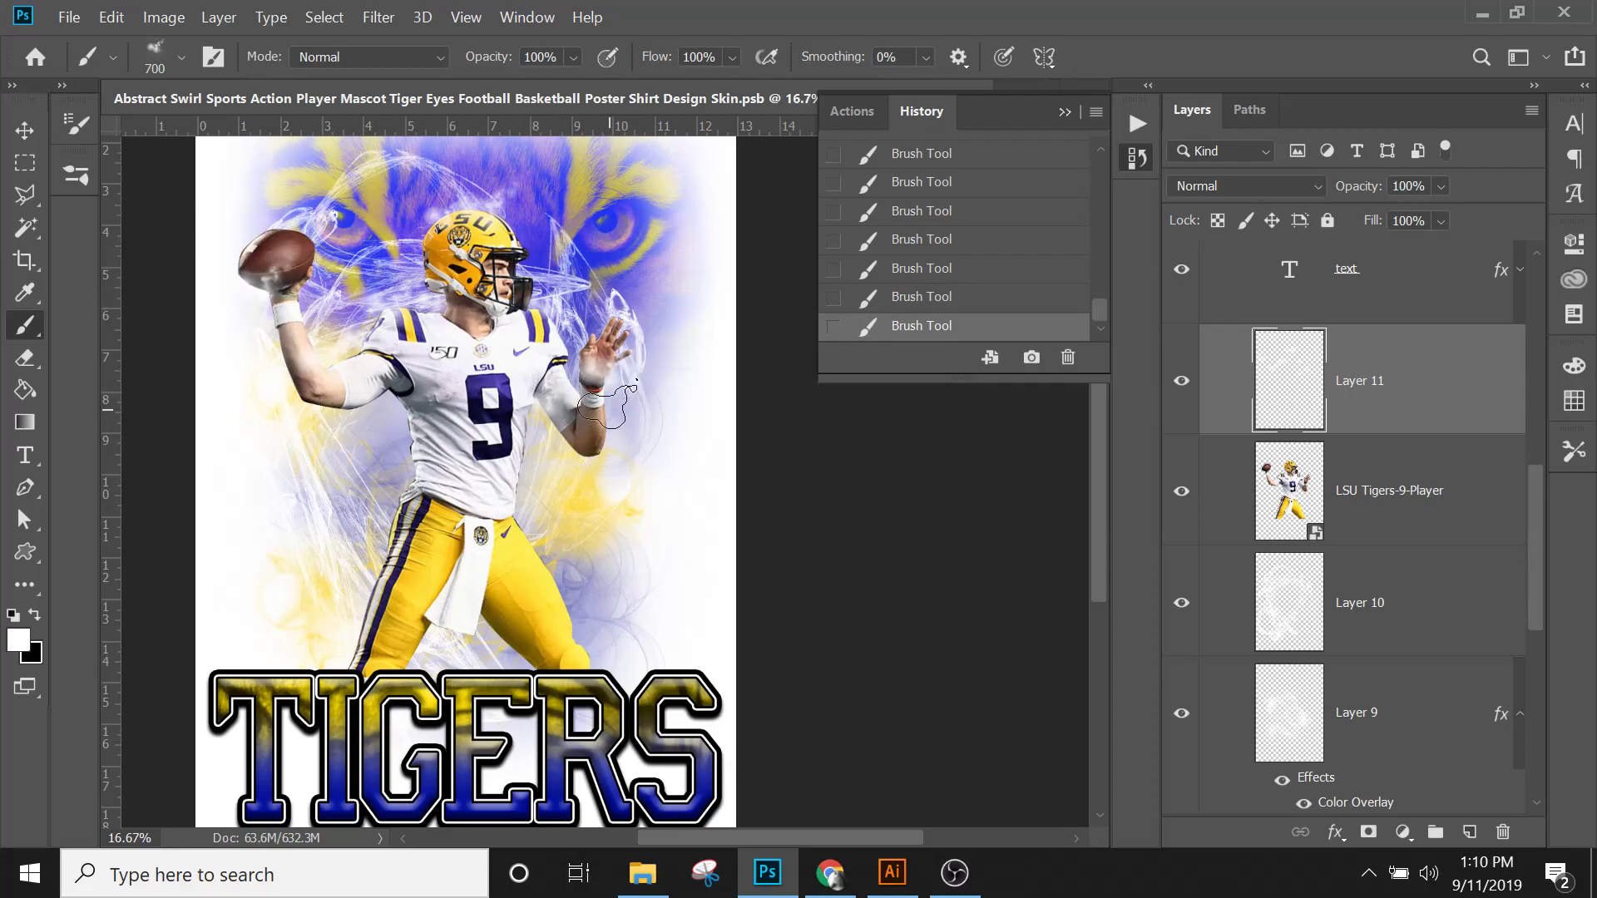
Step: Stamp the 2165 px smoke brush over the waist and the lower legs on Layer 11, and compare with the layer hidden
right_click(509, 516)
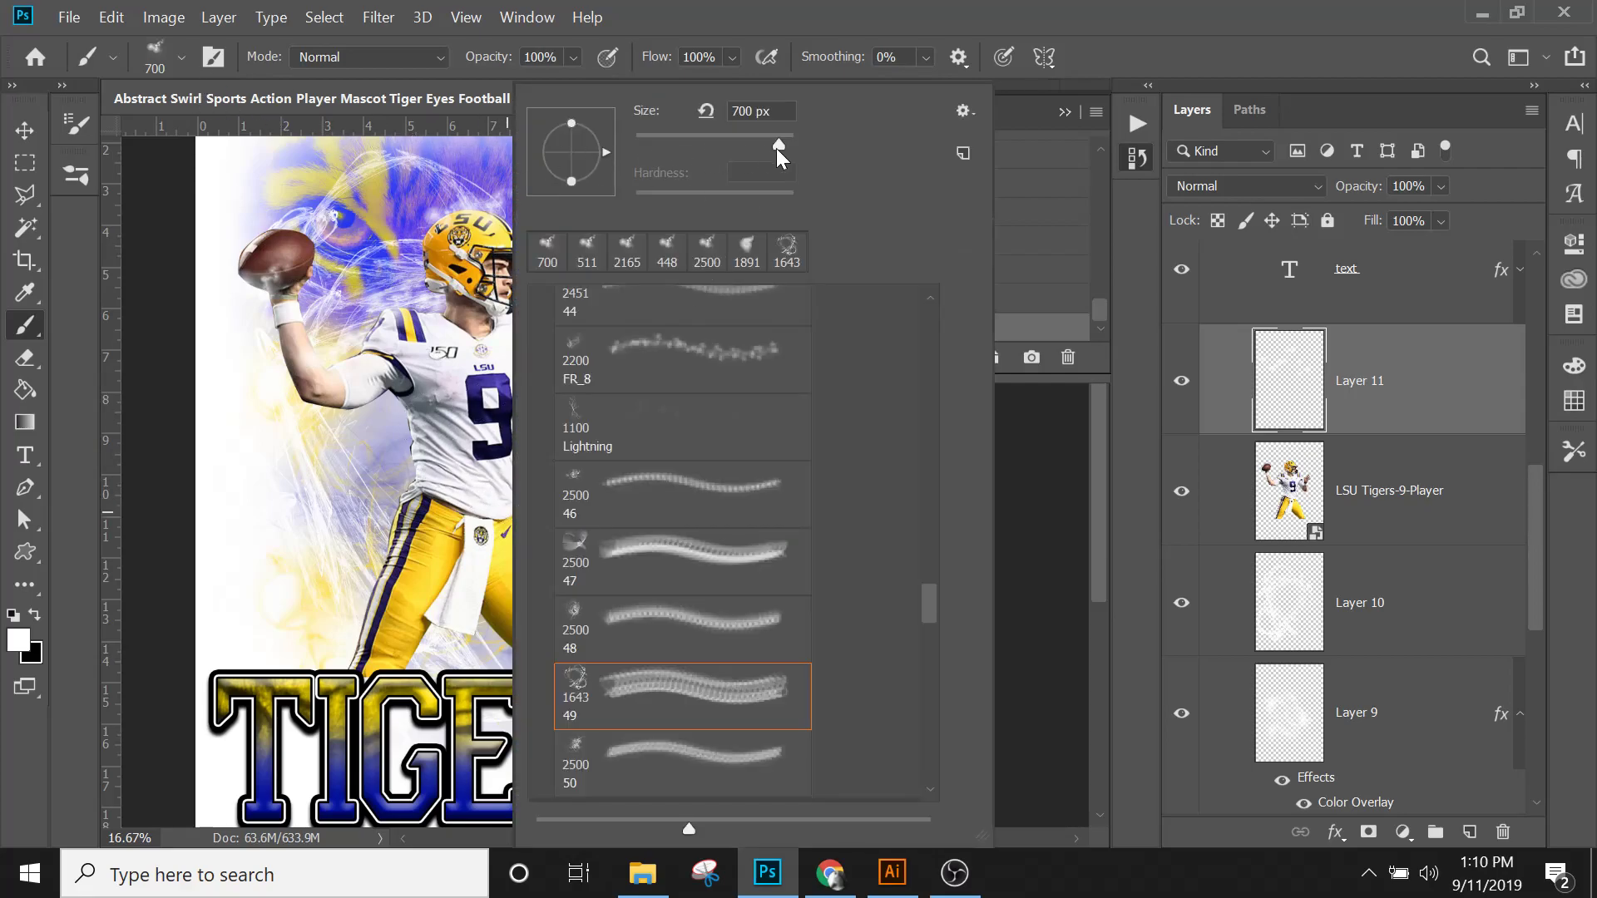
left_click(620, 254)
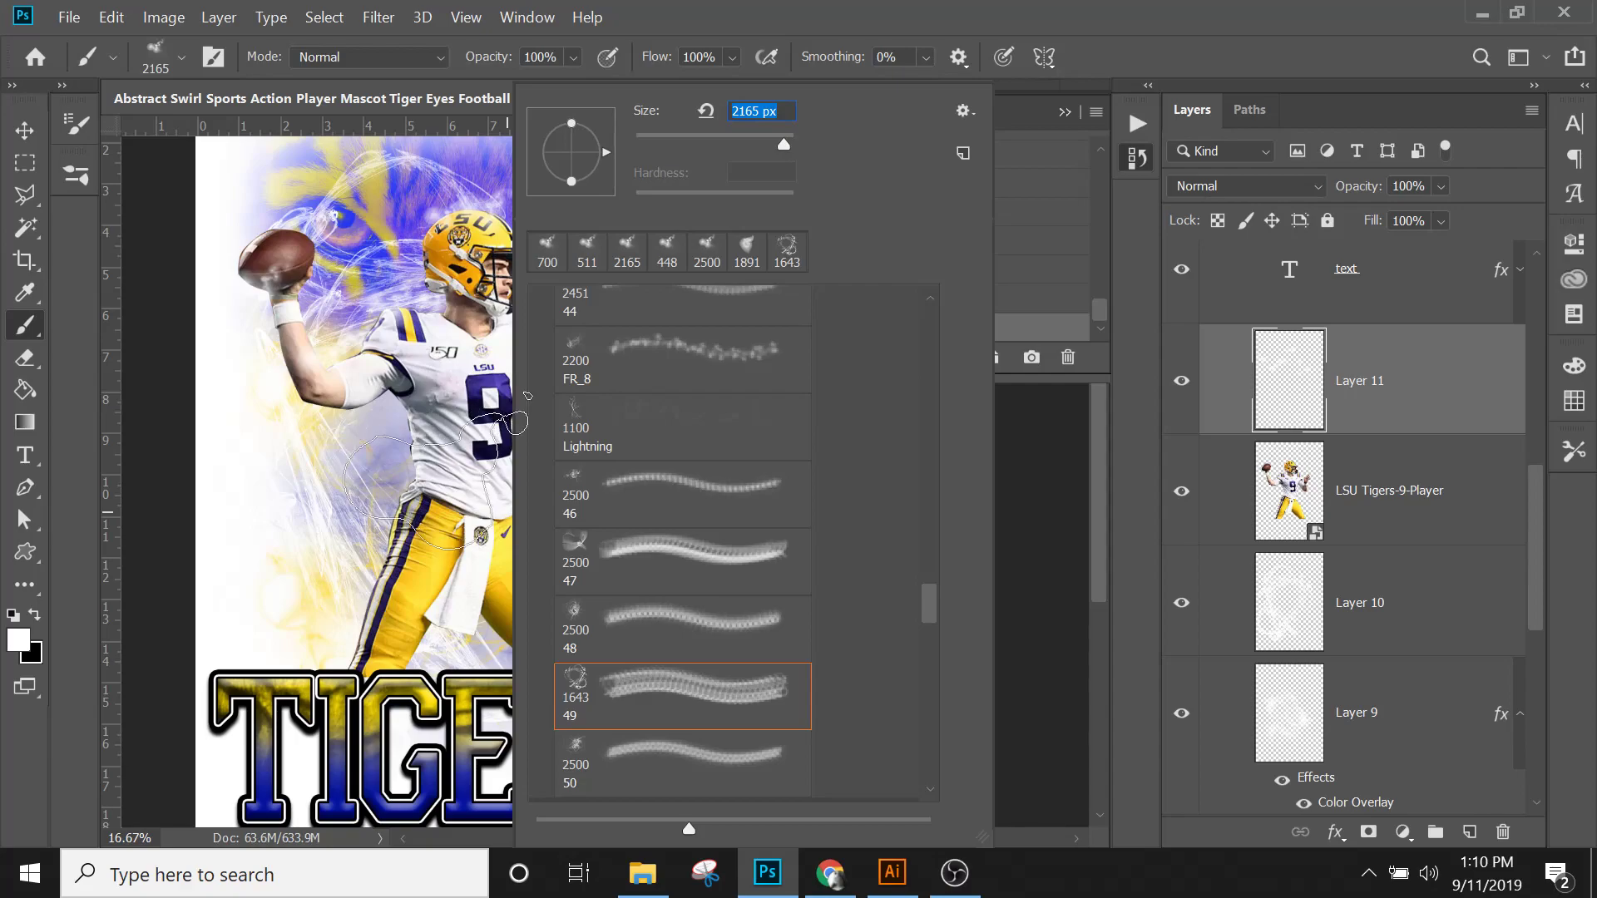
left_click(432, 478)
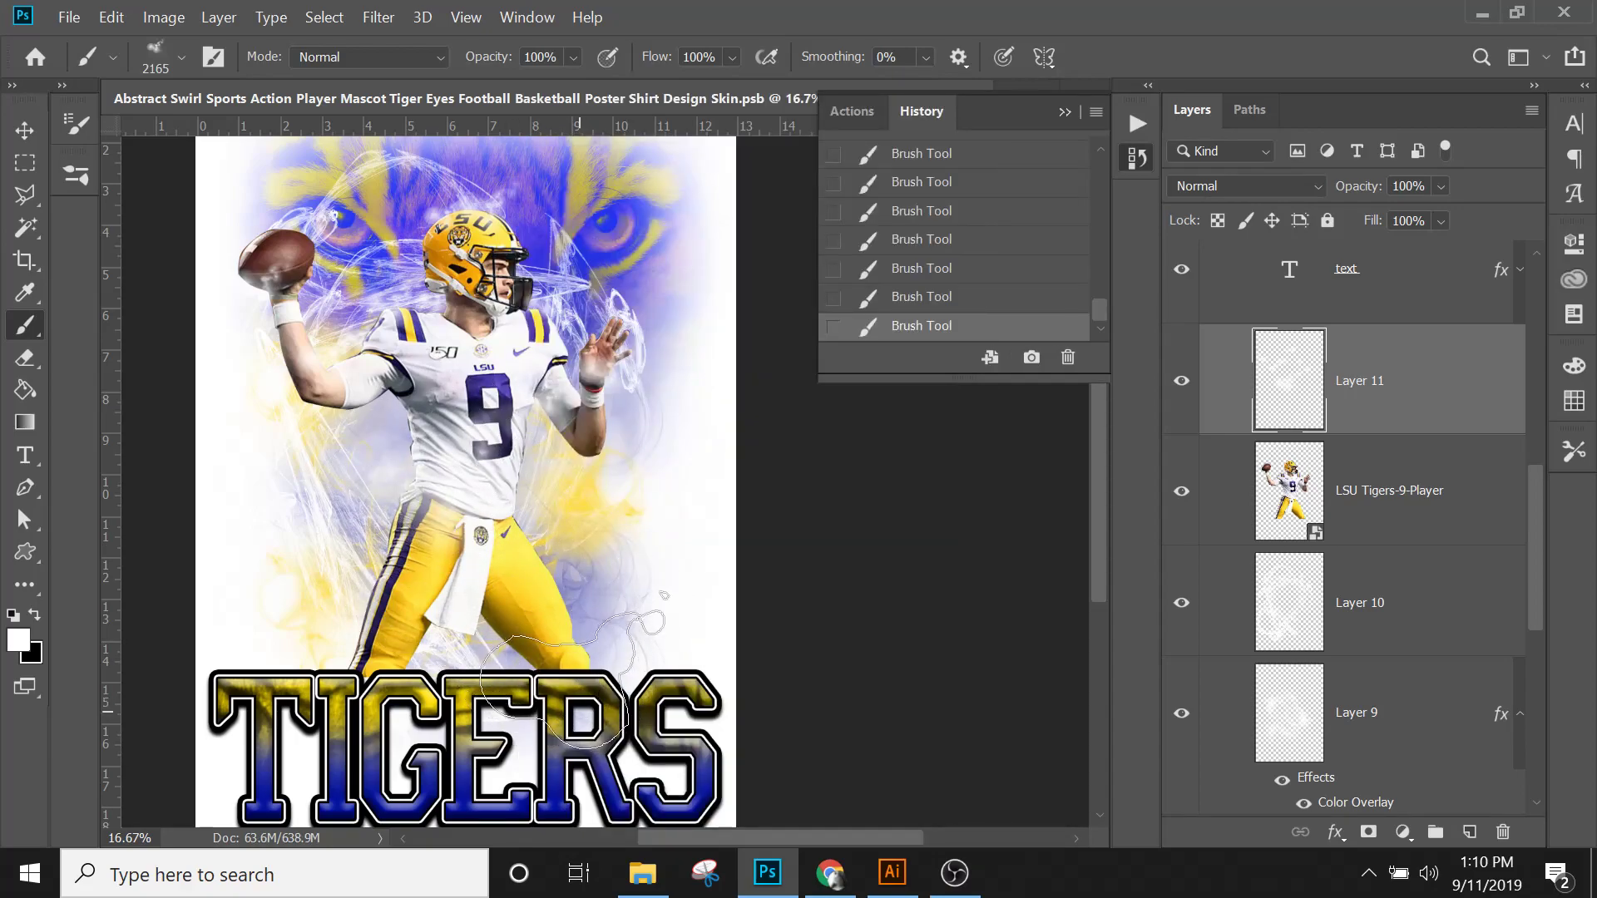
left_click(578, 657)
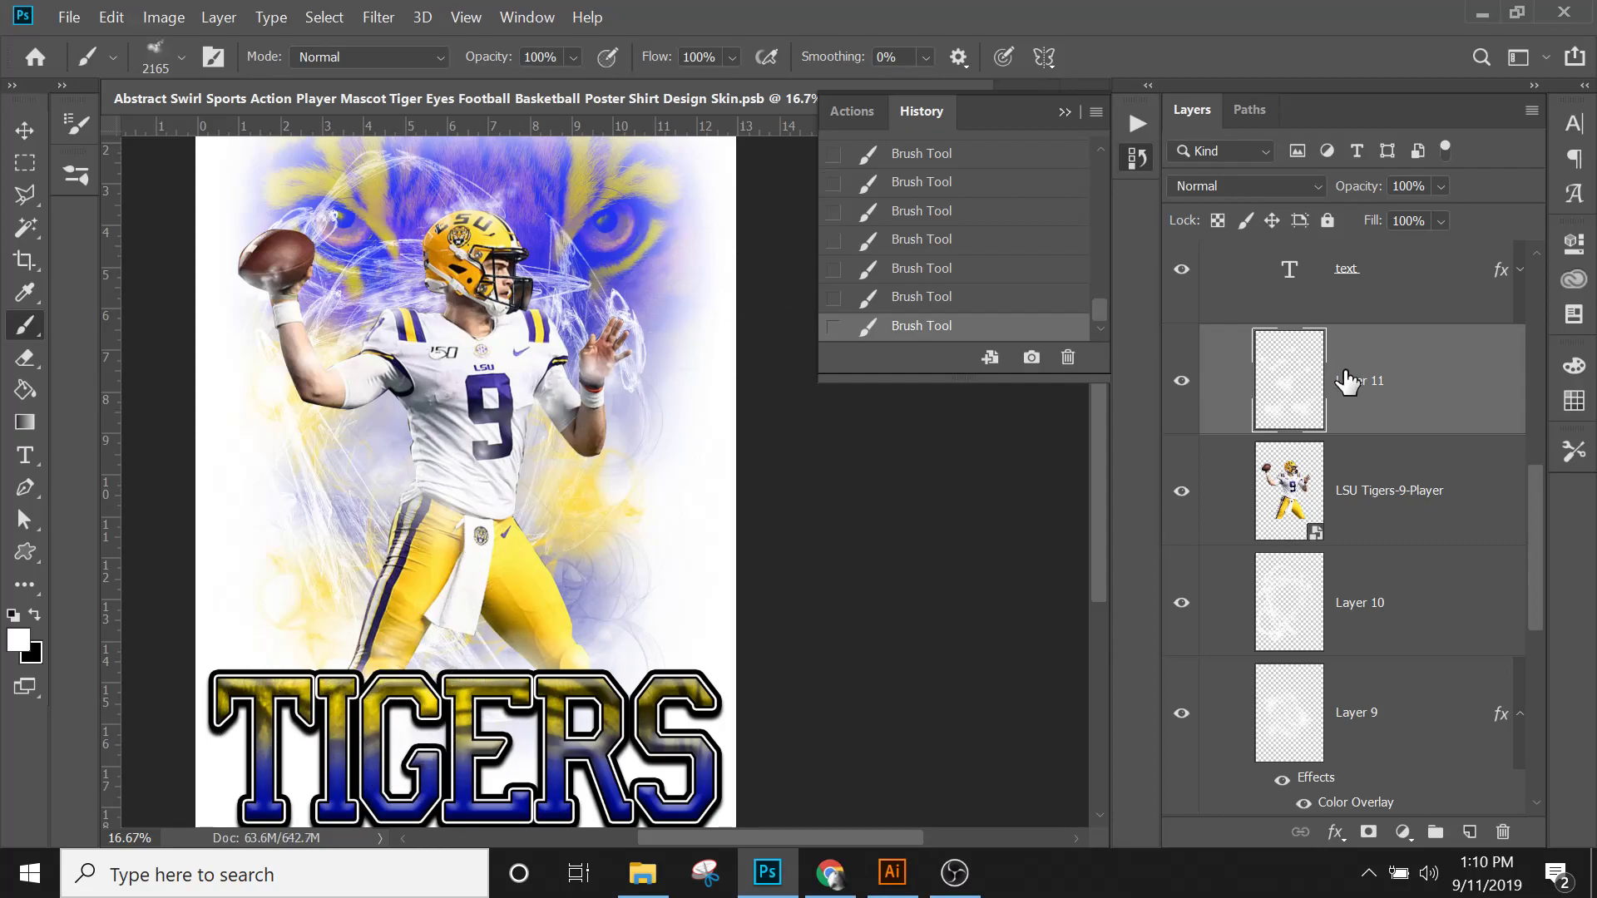
left_click(1181, 383)
left_click(1181, 382)
left_click(1181, 383)
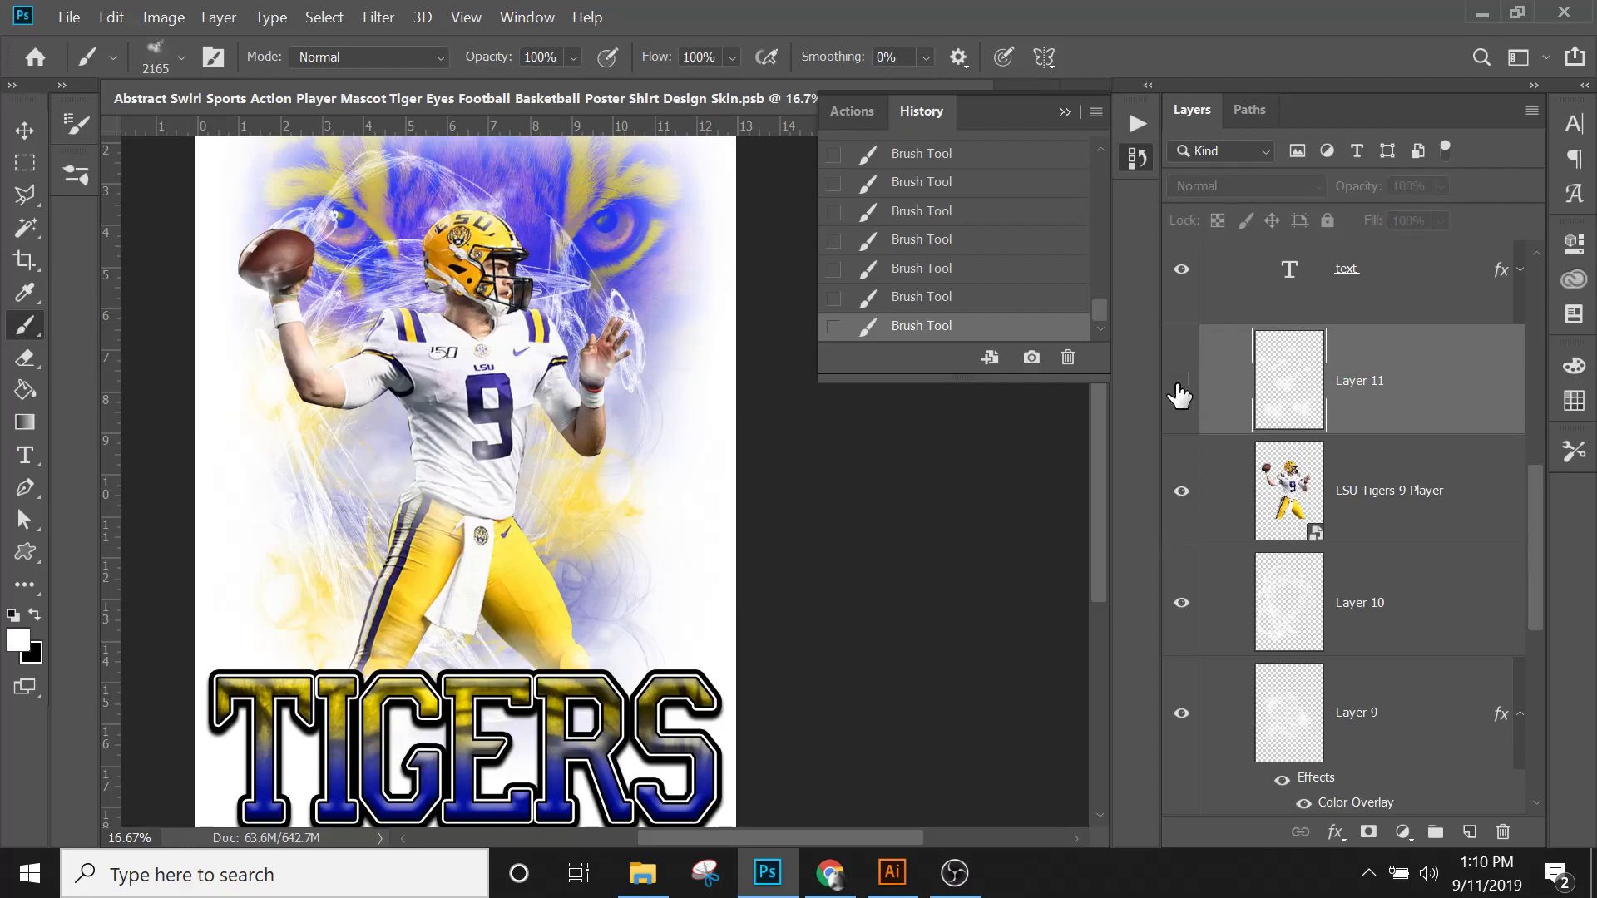
left_click(1181, 382)
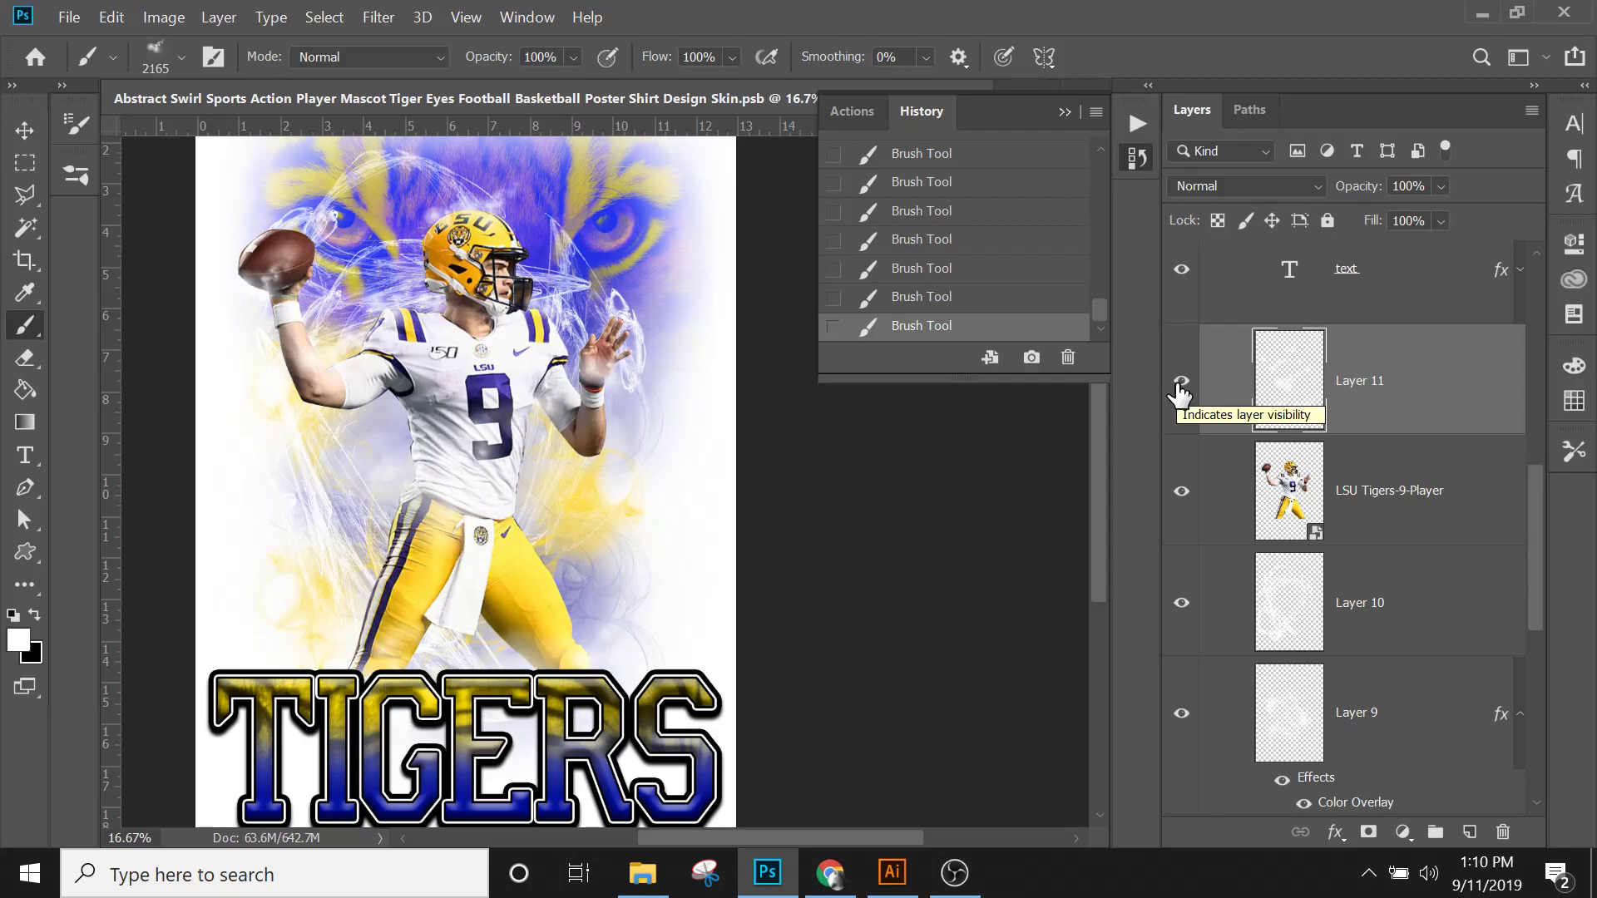
Step: Find the blue swirl layer by toggling Layer 8's visibility and make it the active layer
left_click(1366, 506)
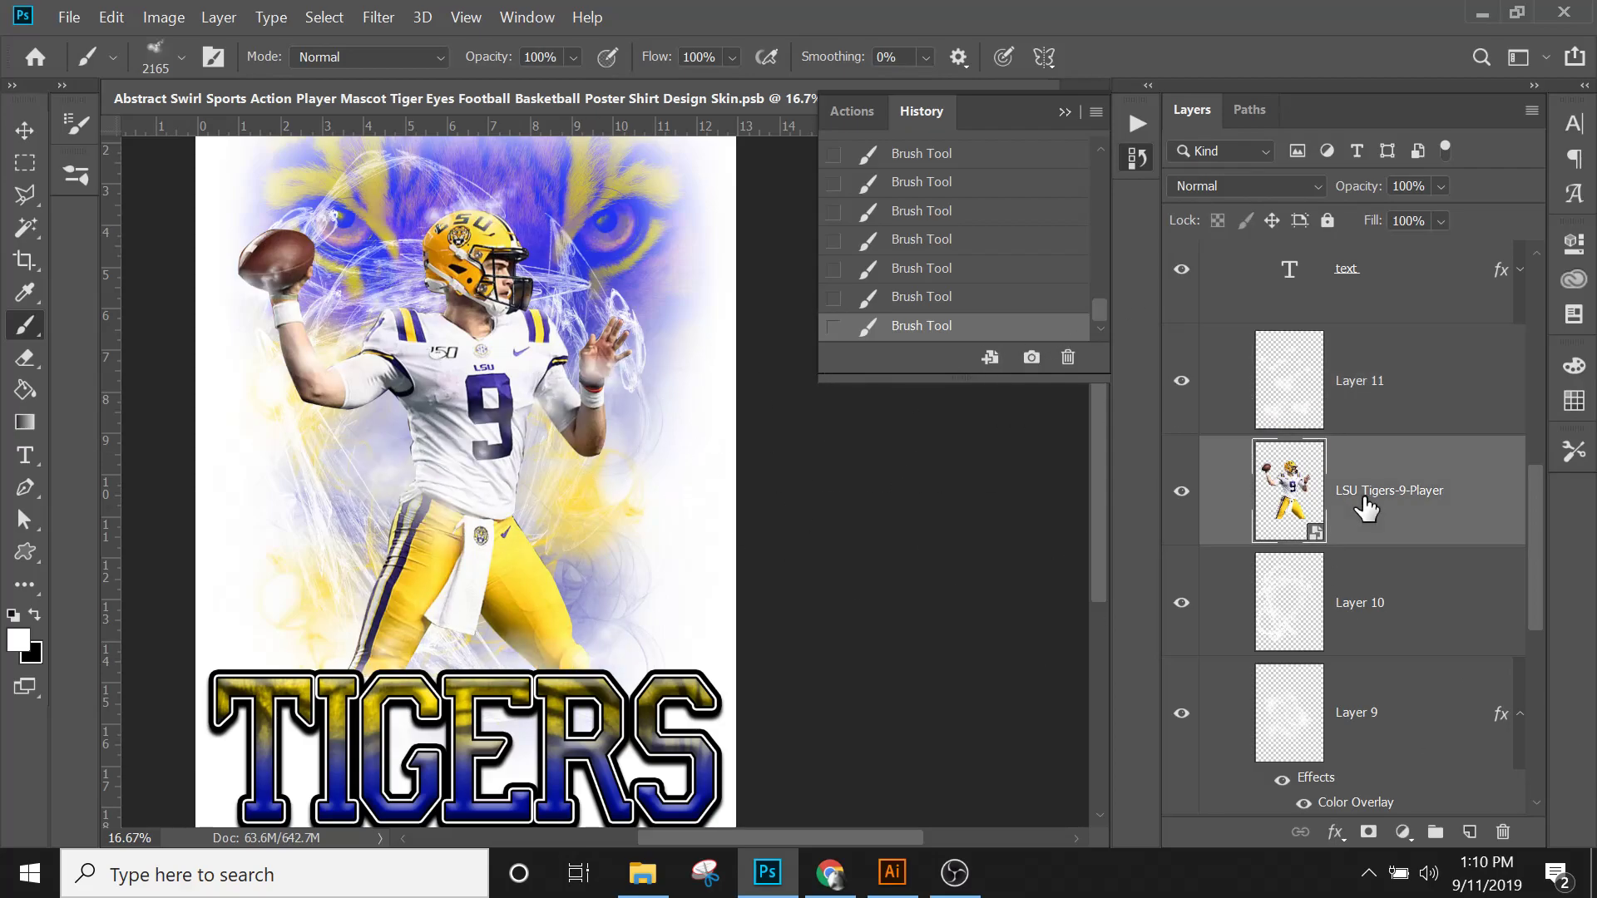
scroll(1366, 506, "down", 6)
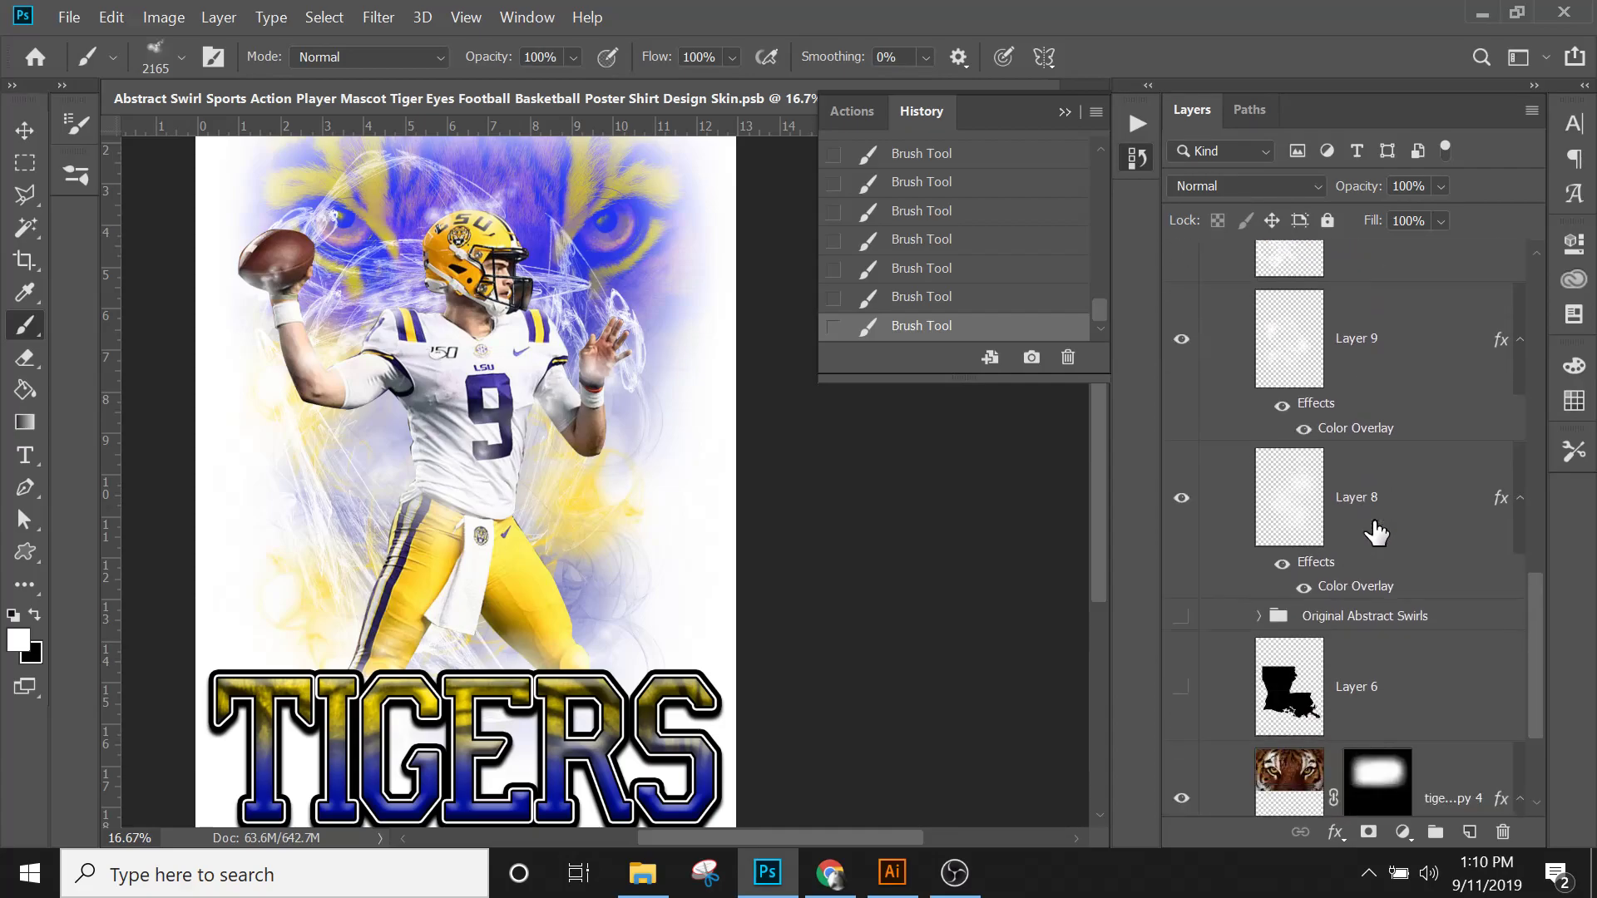
left_click(1192, 416)
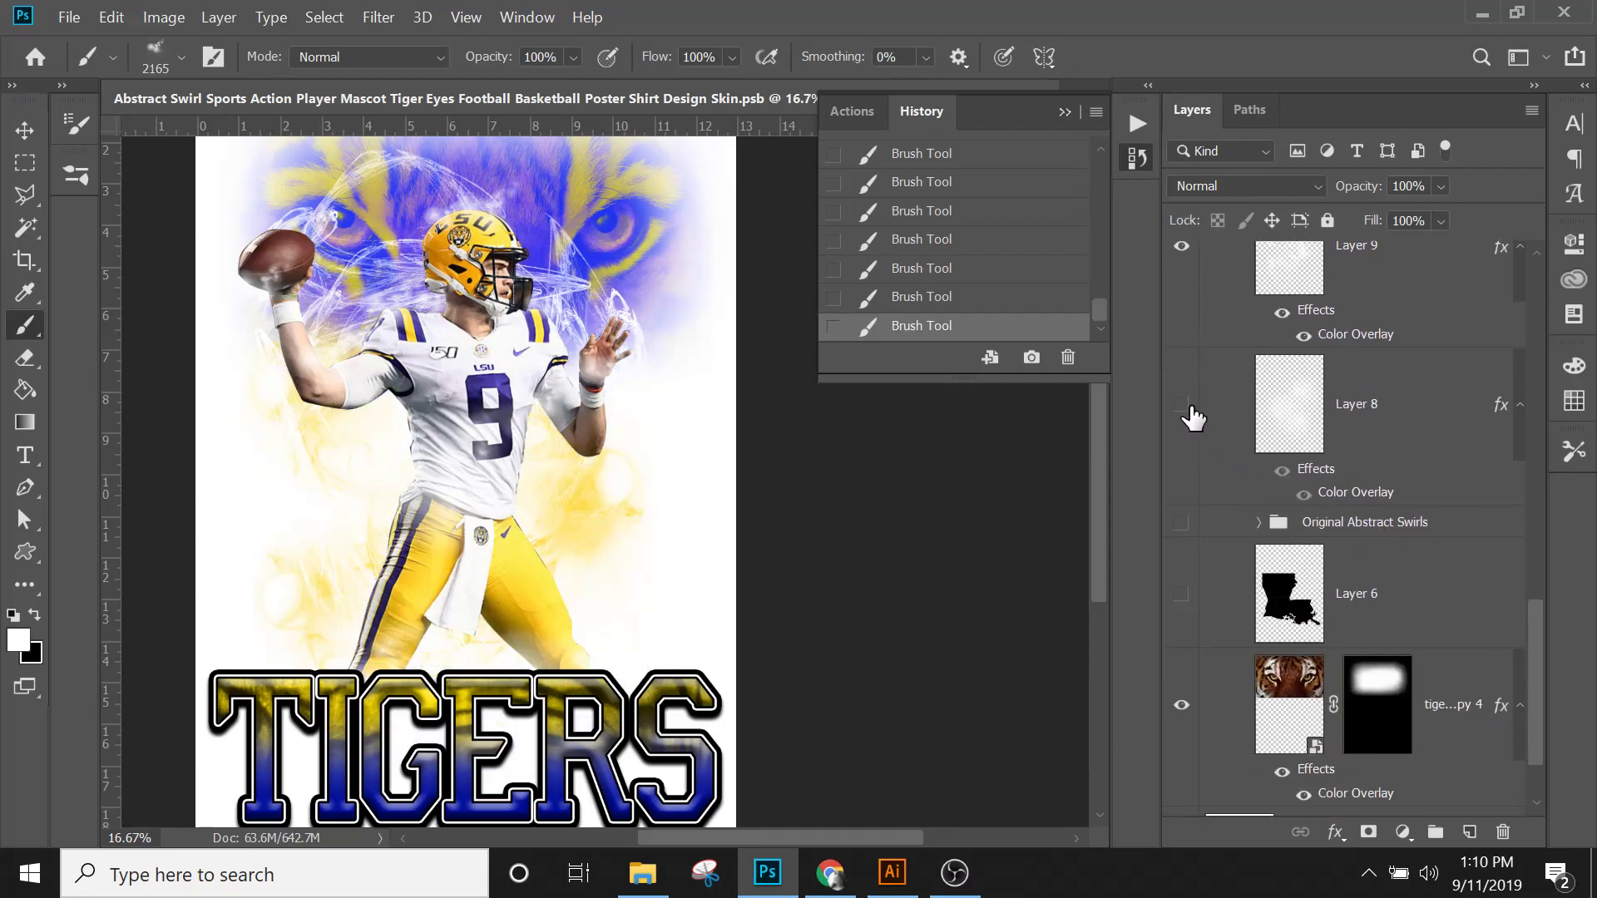
left_click(1192, 416)
left_click(1287, 426)
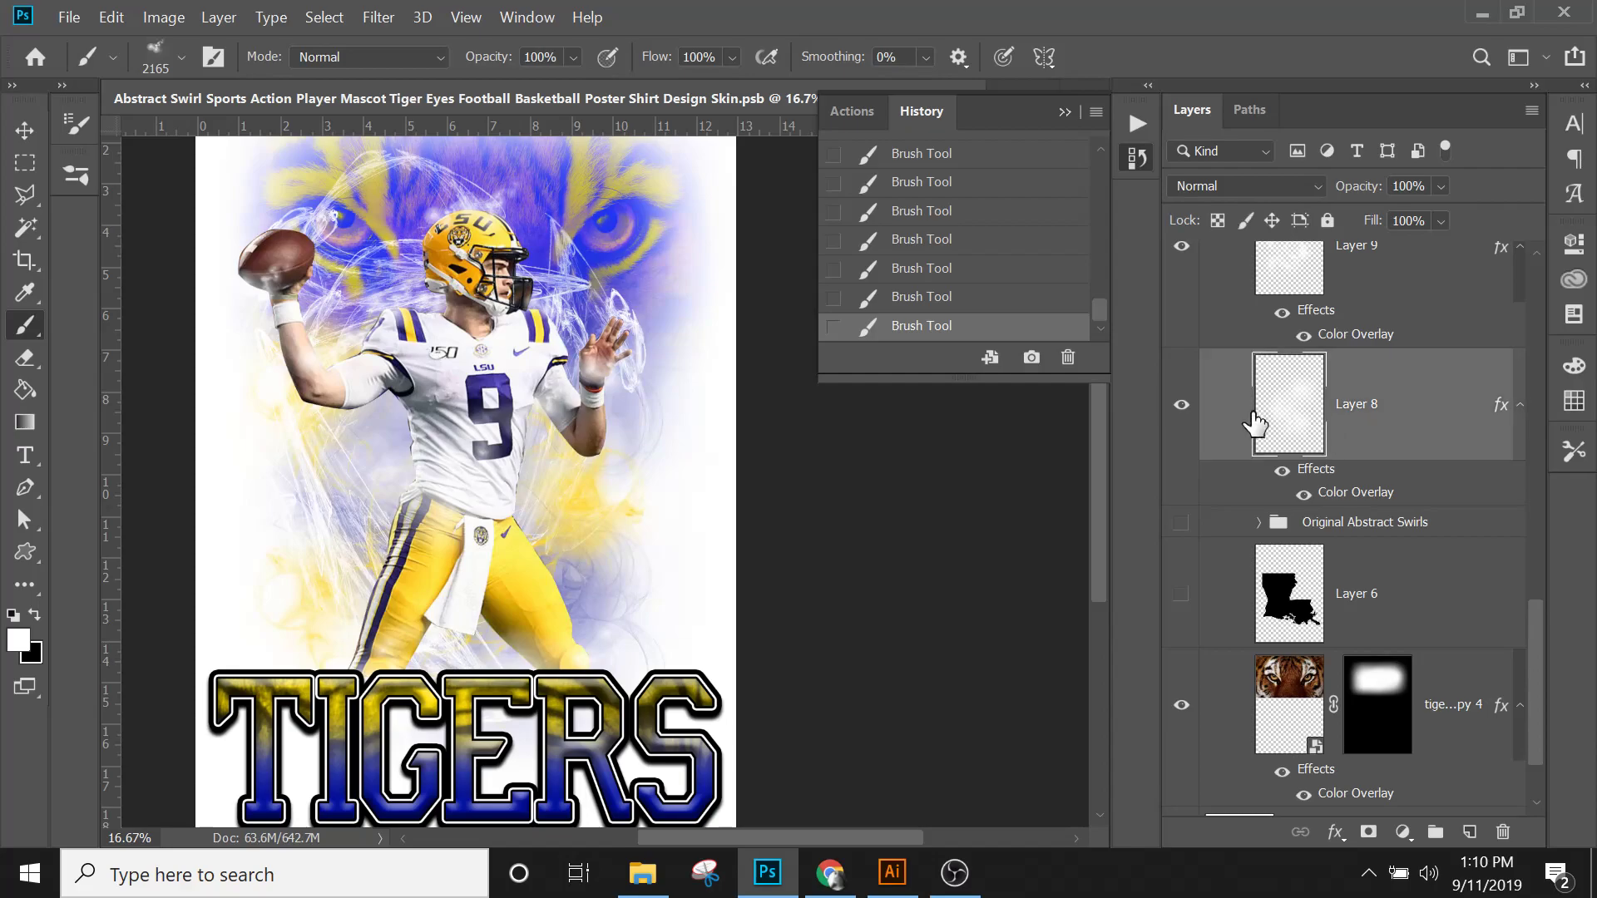
Step: Choose brush 13, the 2500 px web-like splatter tip, from the brush presets
left_click(181, 57)
left_click(184, 57)
left_click(178, 58)
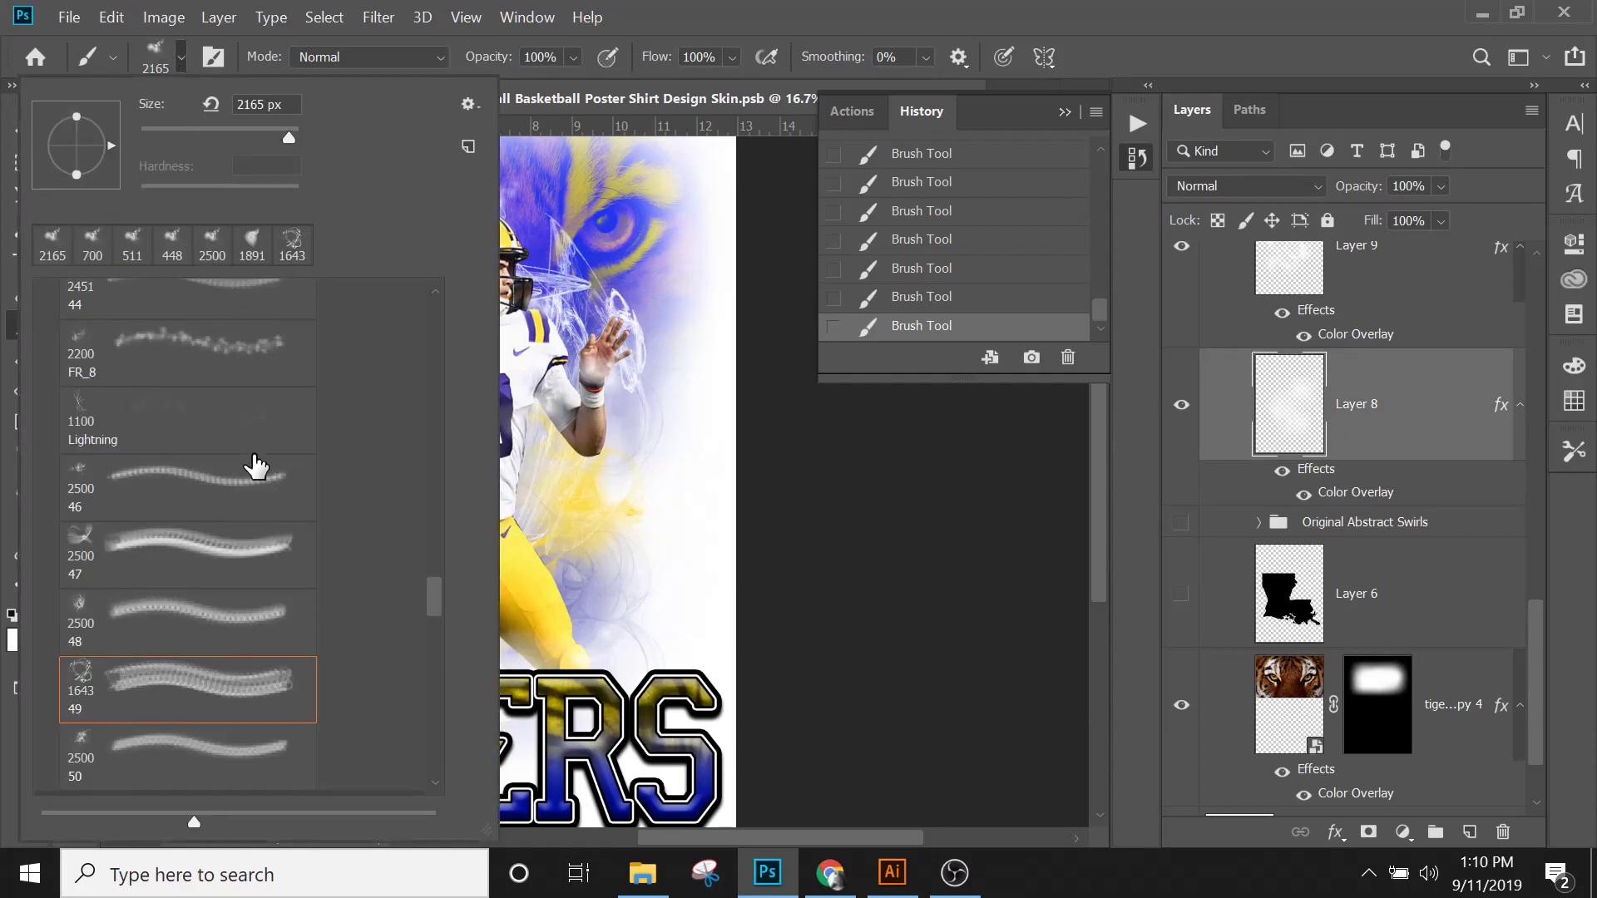
scroll(255, 463, "down", 5)
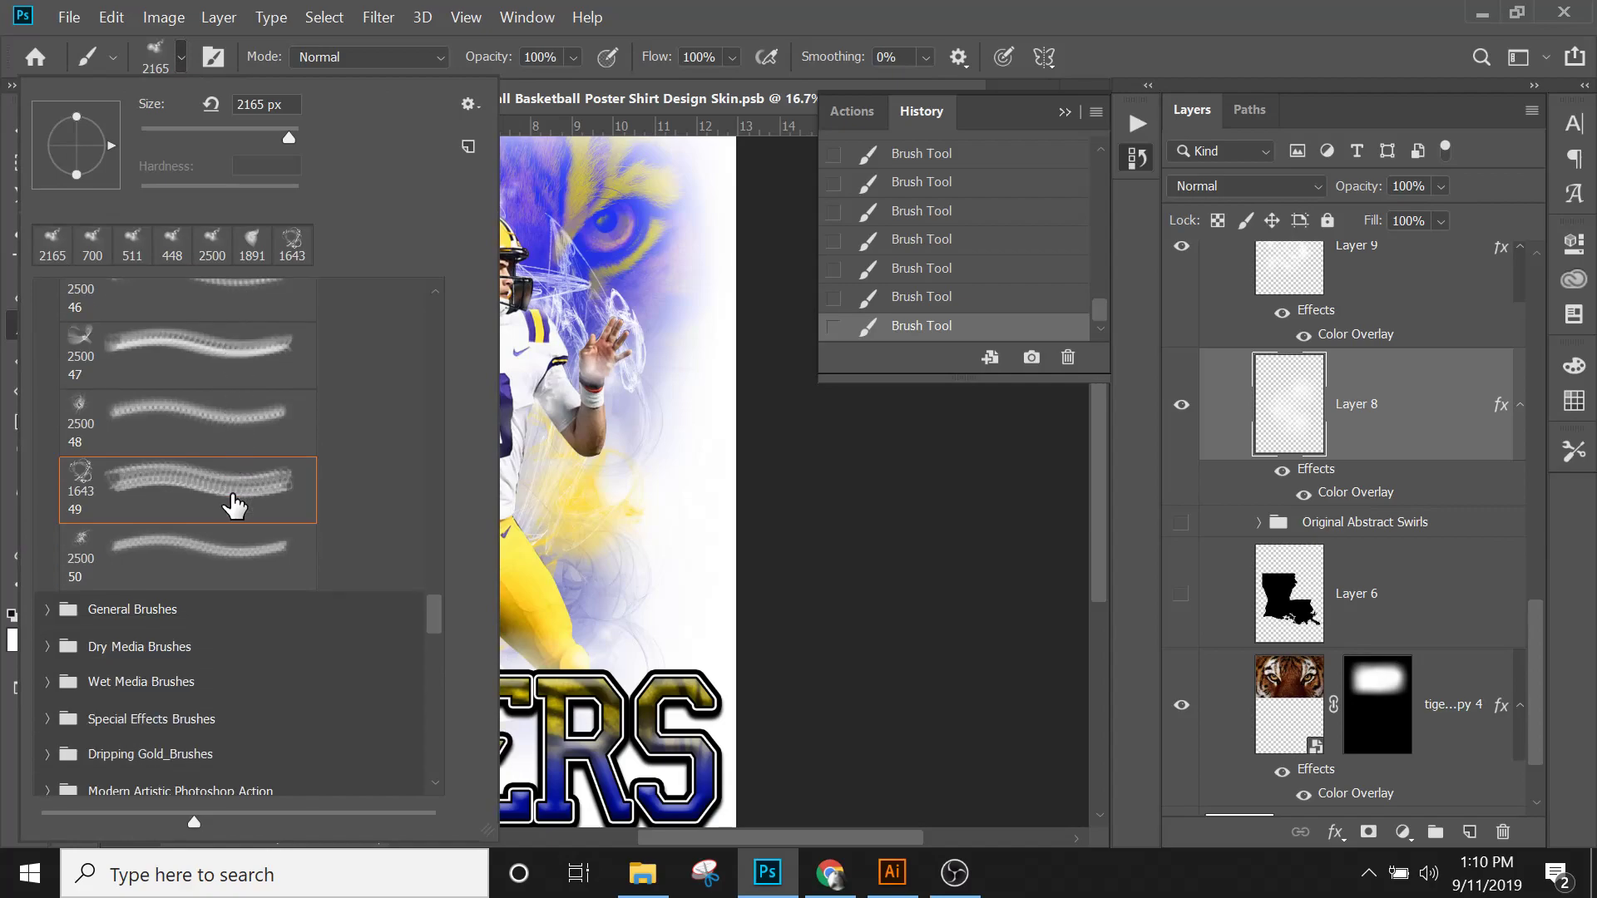
scroll(233, 505, "down", 2)
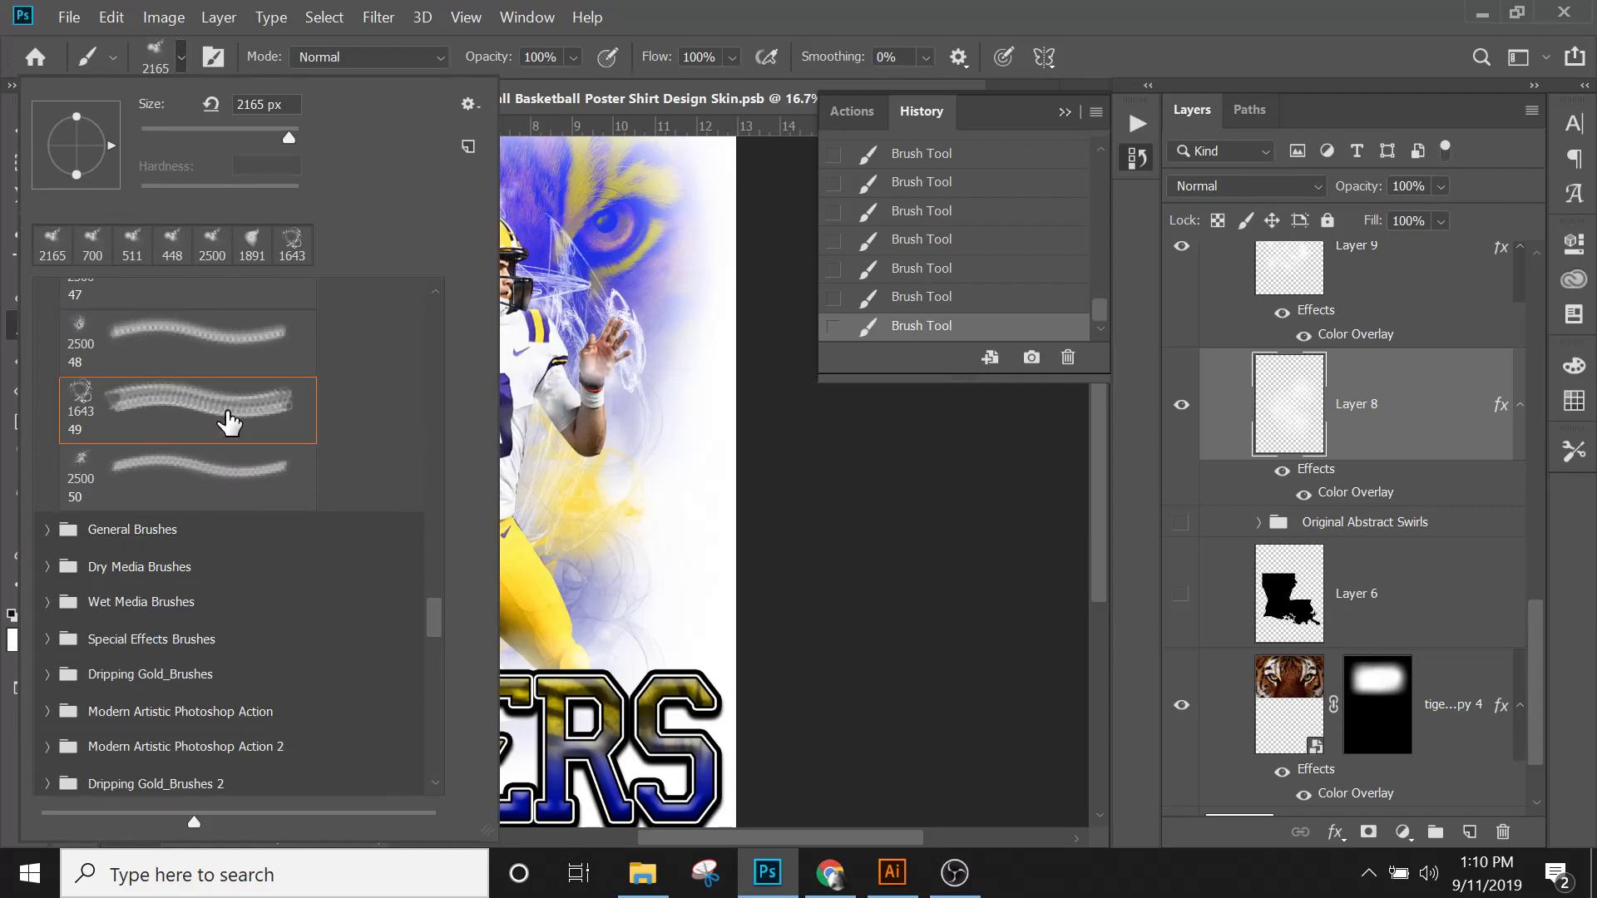
scroll(228, 422, "up", 6)
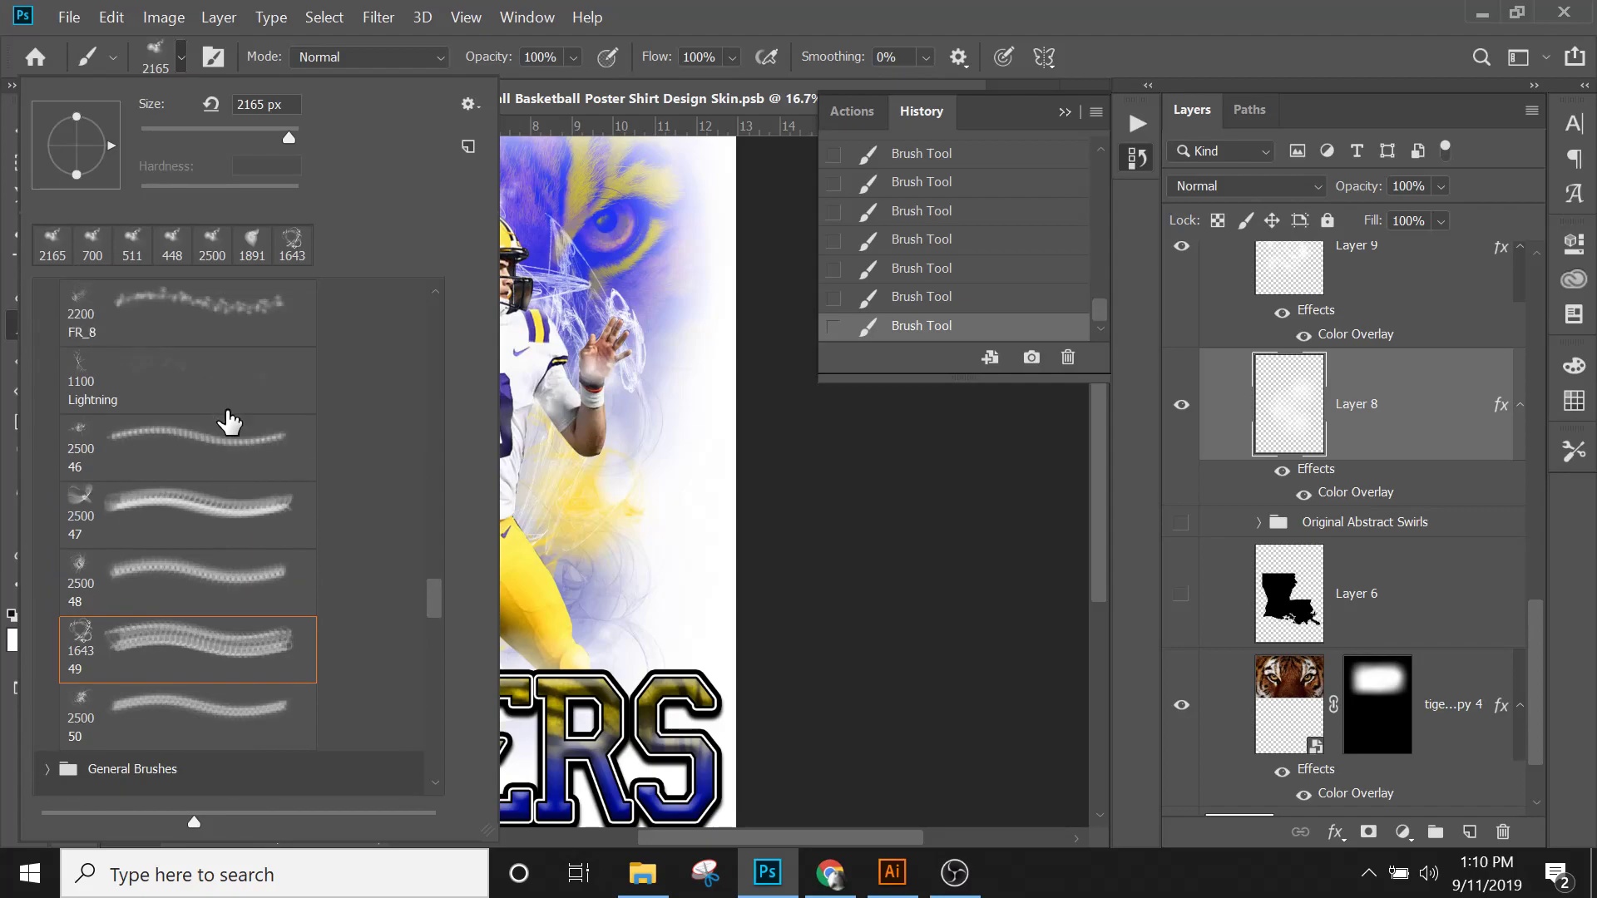
scroll(229, 423, "up", 6)
scroll(229, 423, "up", 7)
scroll(170, 462, "up", 5)
scroll(170, 480, "up", 5)
scroll(170, 480, "up", 7)
scroll(178, 476, "up", 7)
scroll(207, 448, "up", 2)
left_click_drag(441, 464, 441, 372)
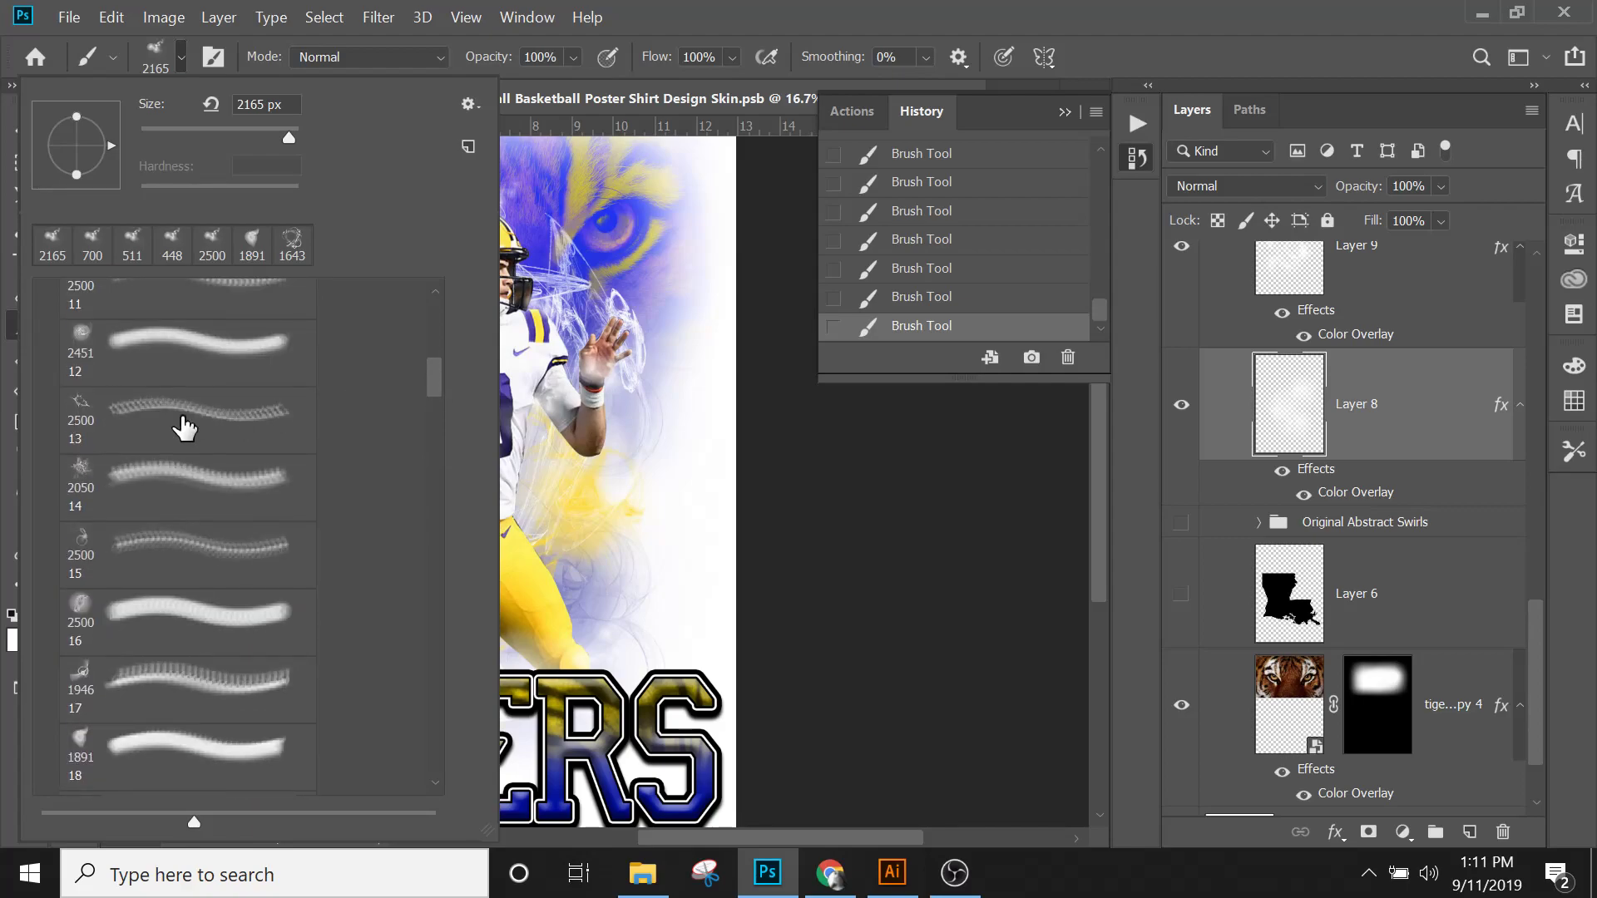
left_click(84, 408)
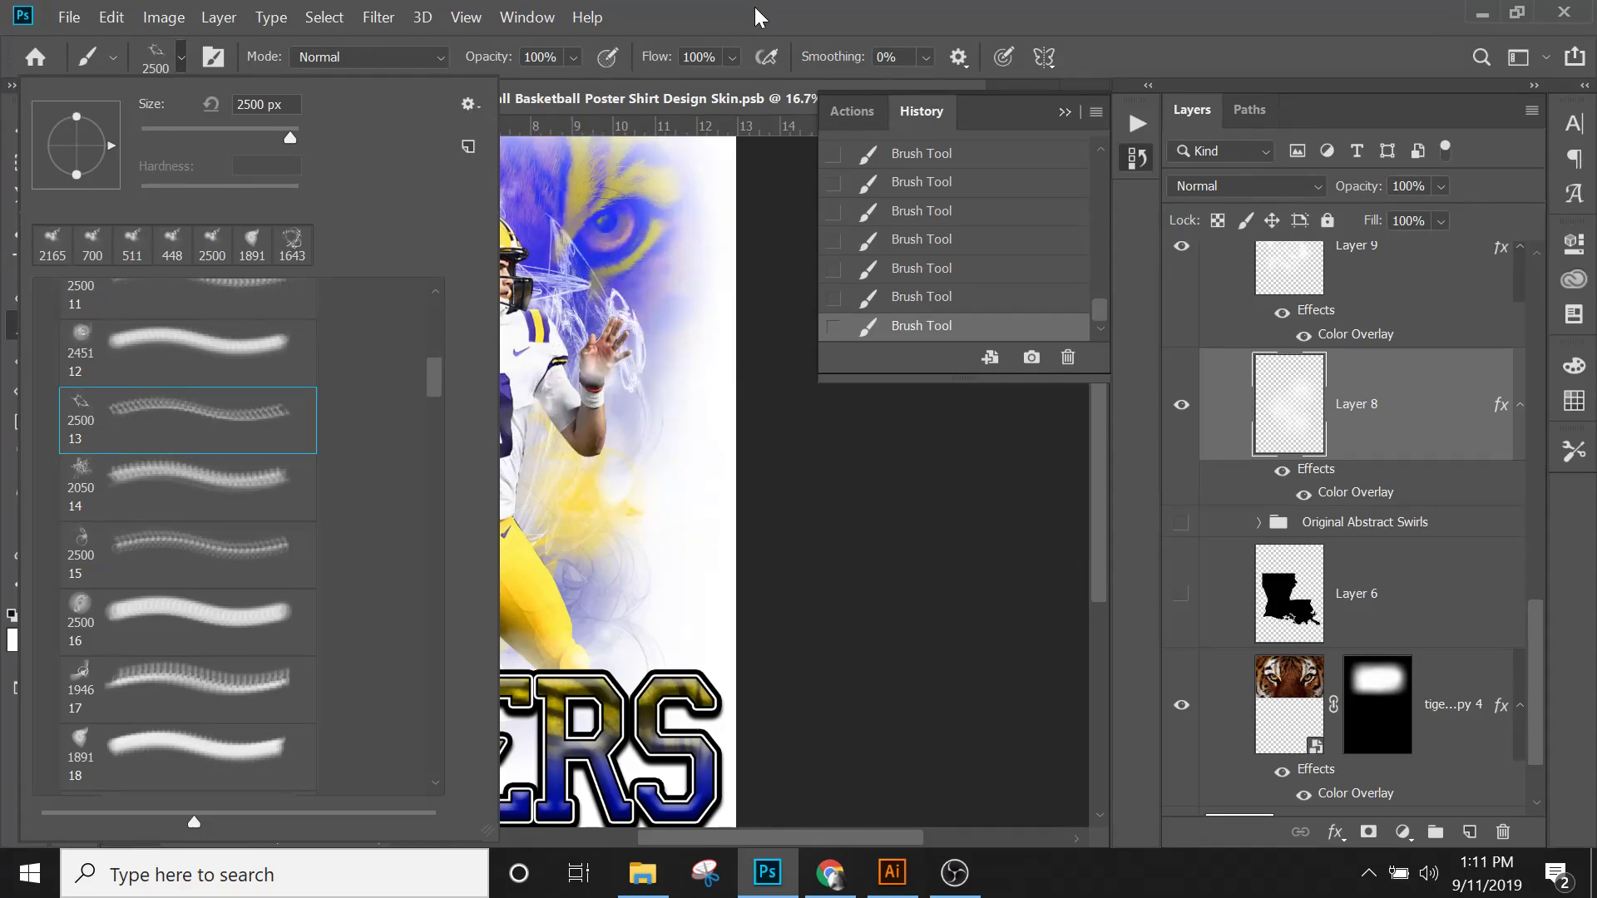
left_click(611, 160)
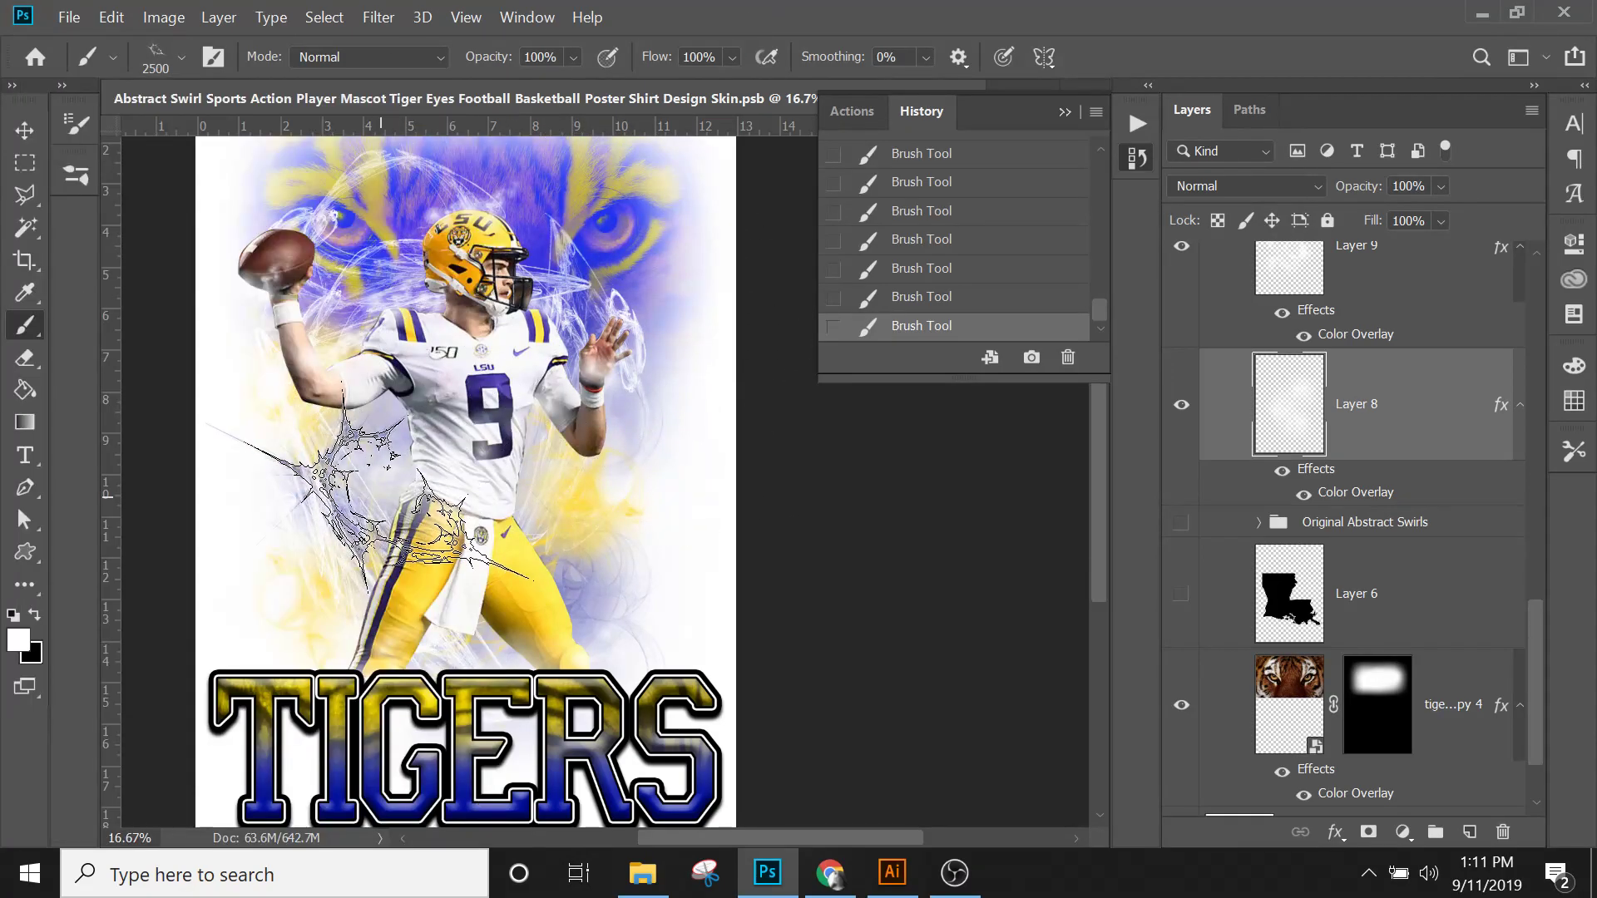
Step: Stamp brush 13 at 2500 px on Layer 8 behind the player's waist and beside the front thigh
left_click(366, 490)
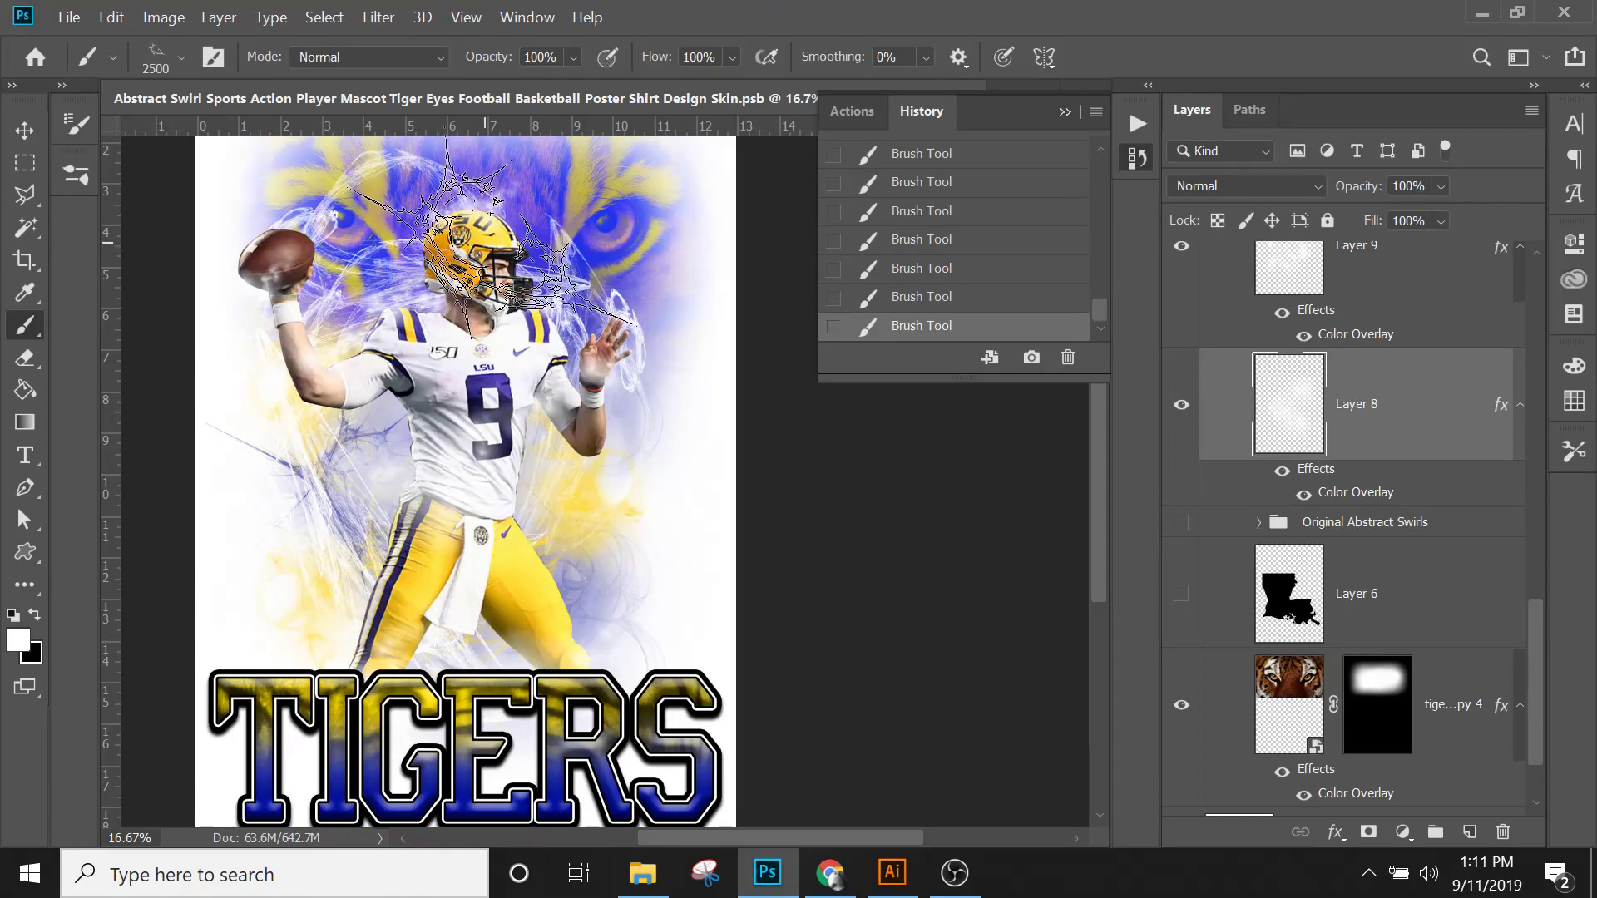
key("ctrl+z")
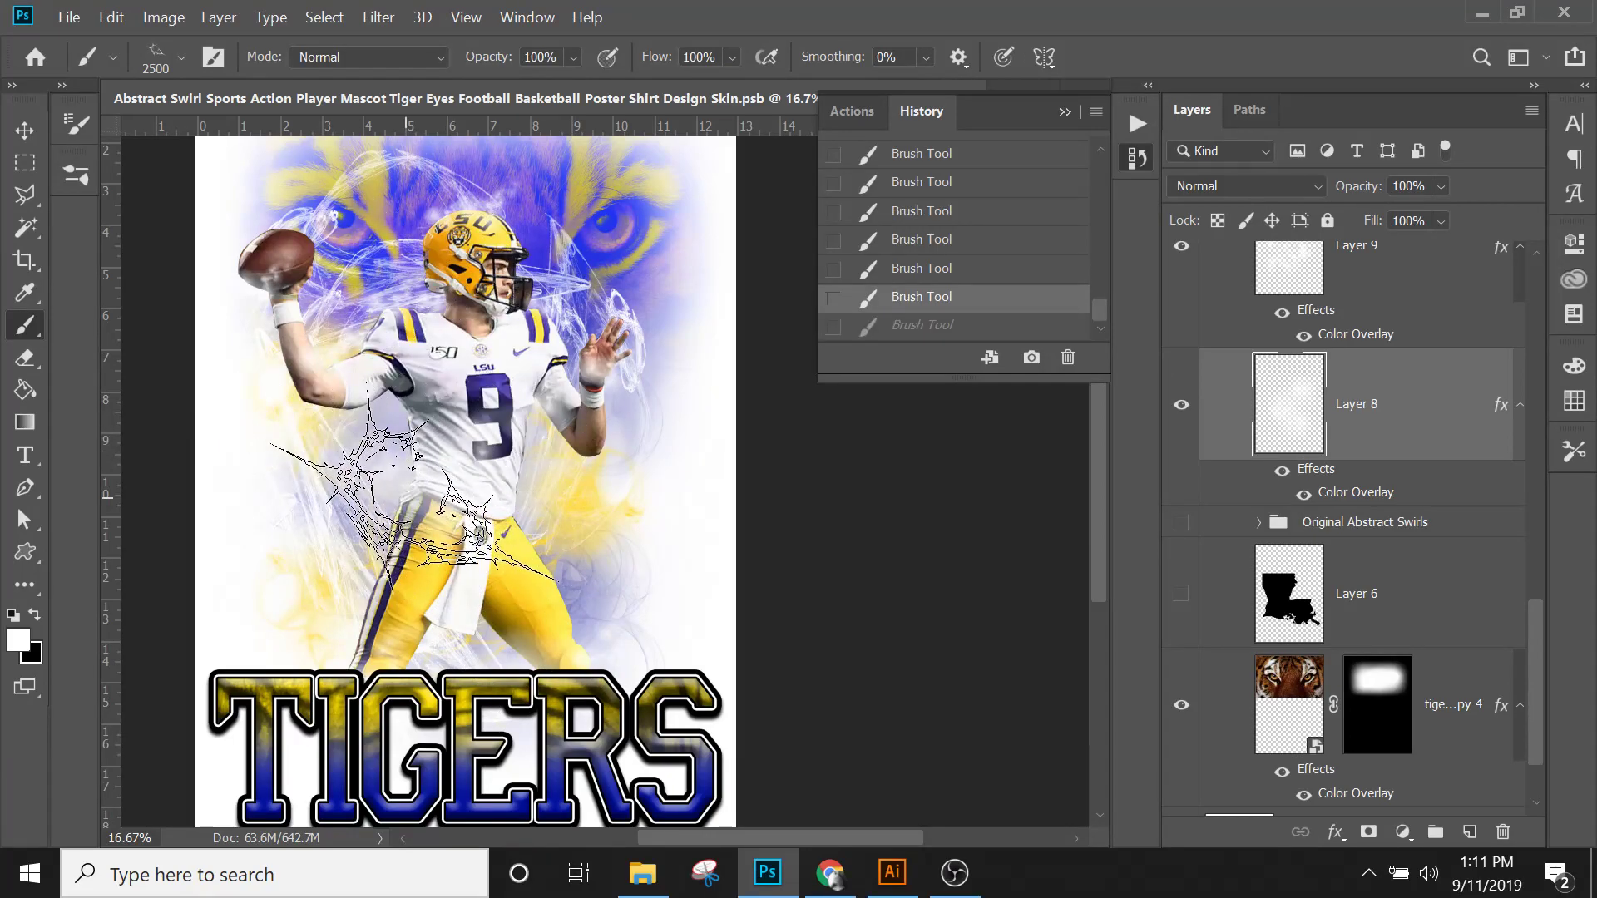
key("ctrl+shift+z")
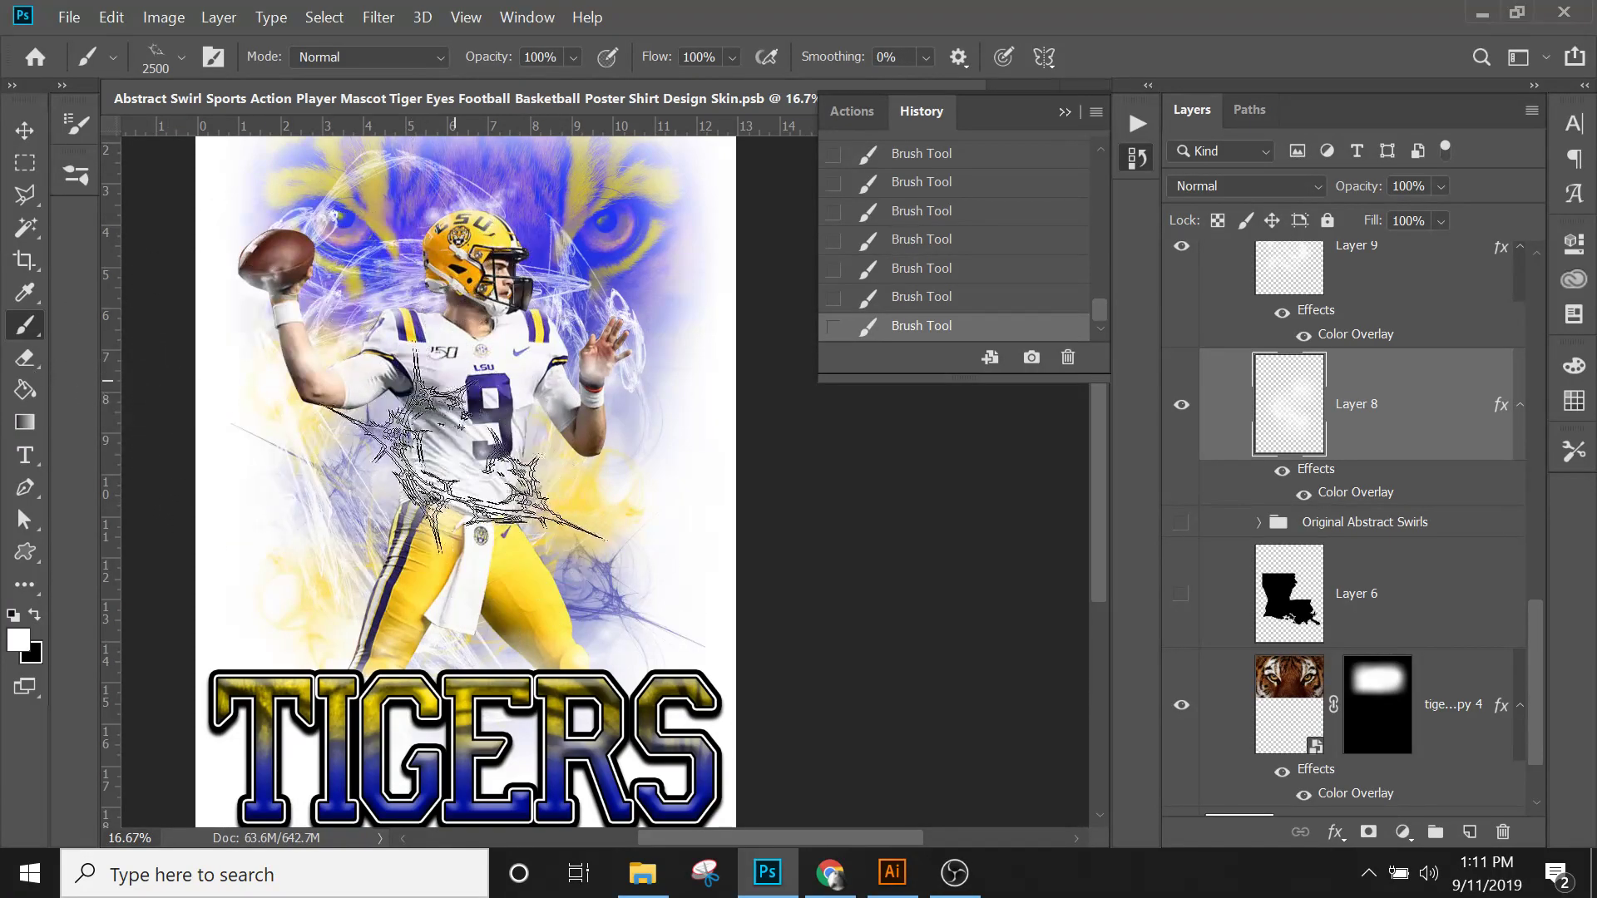
Step: Rotate the angle of the brush 13 tip and stamp it behind the player's front arm on Layer 8
right_click(514, 408)
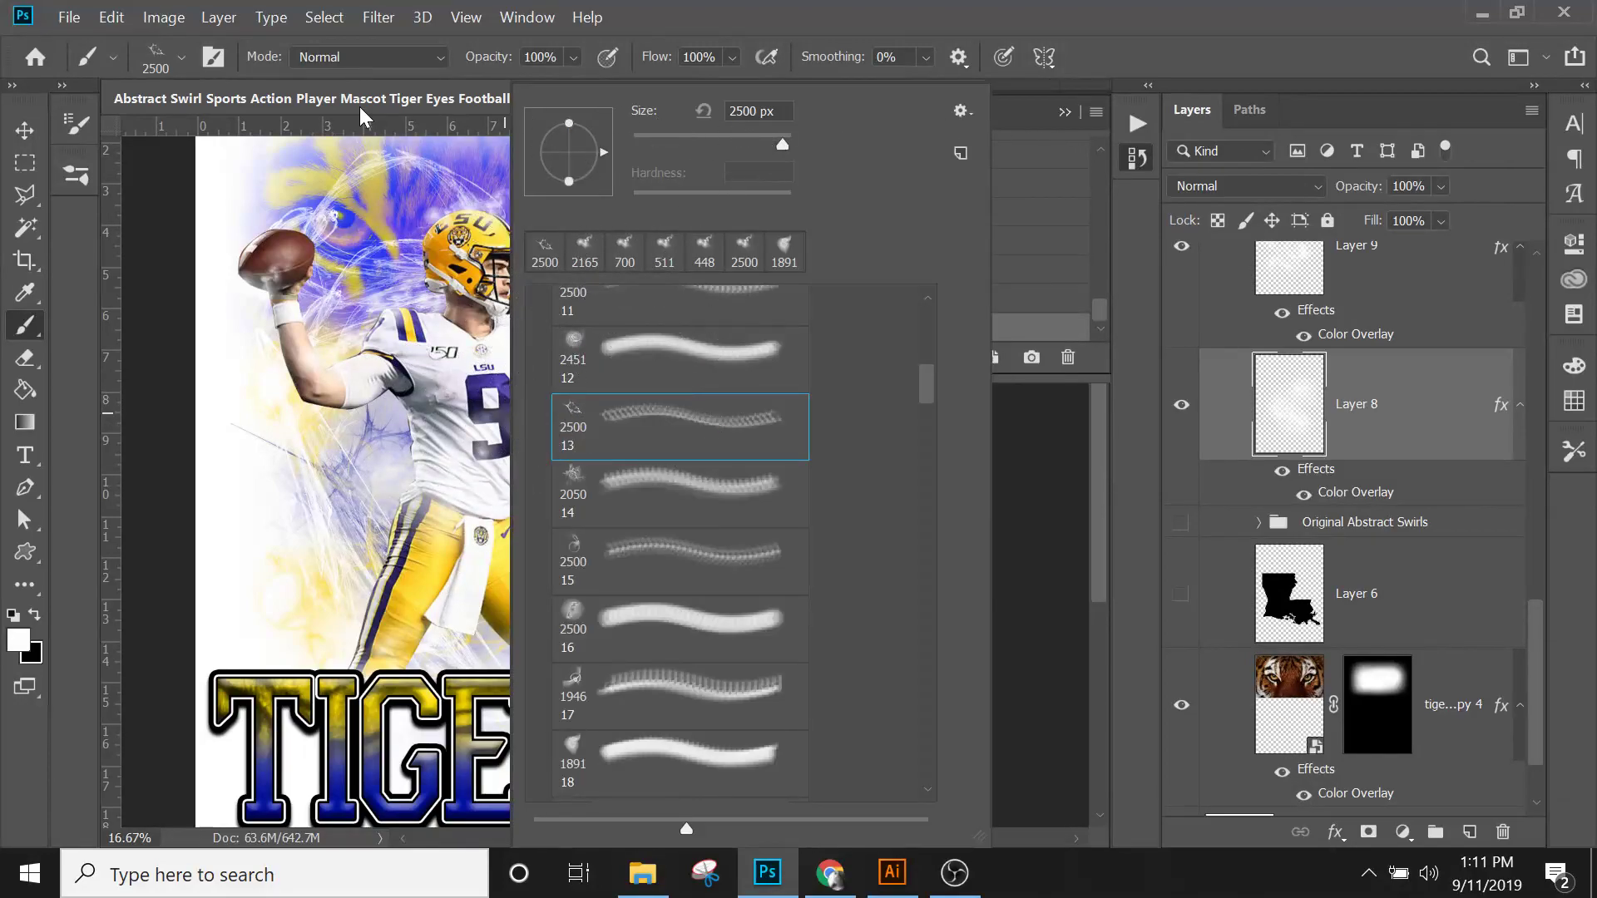
left_click(186, 56)
left_click(183, 57)
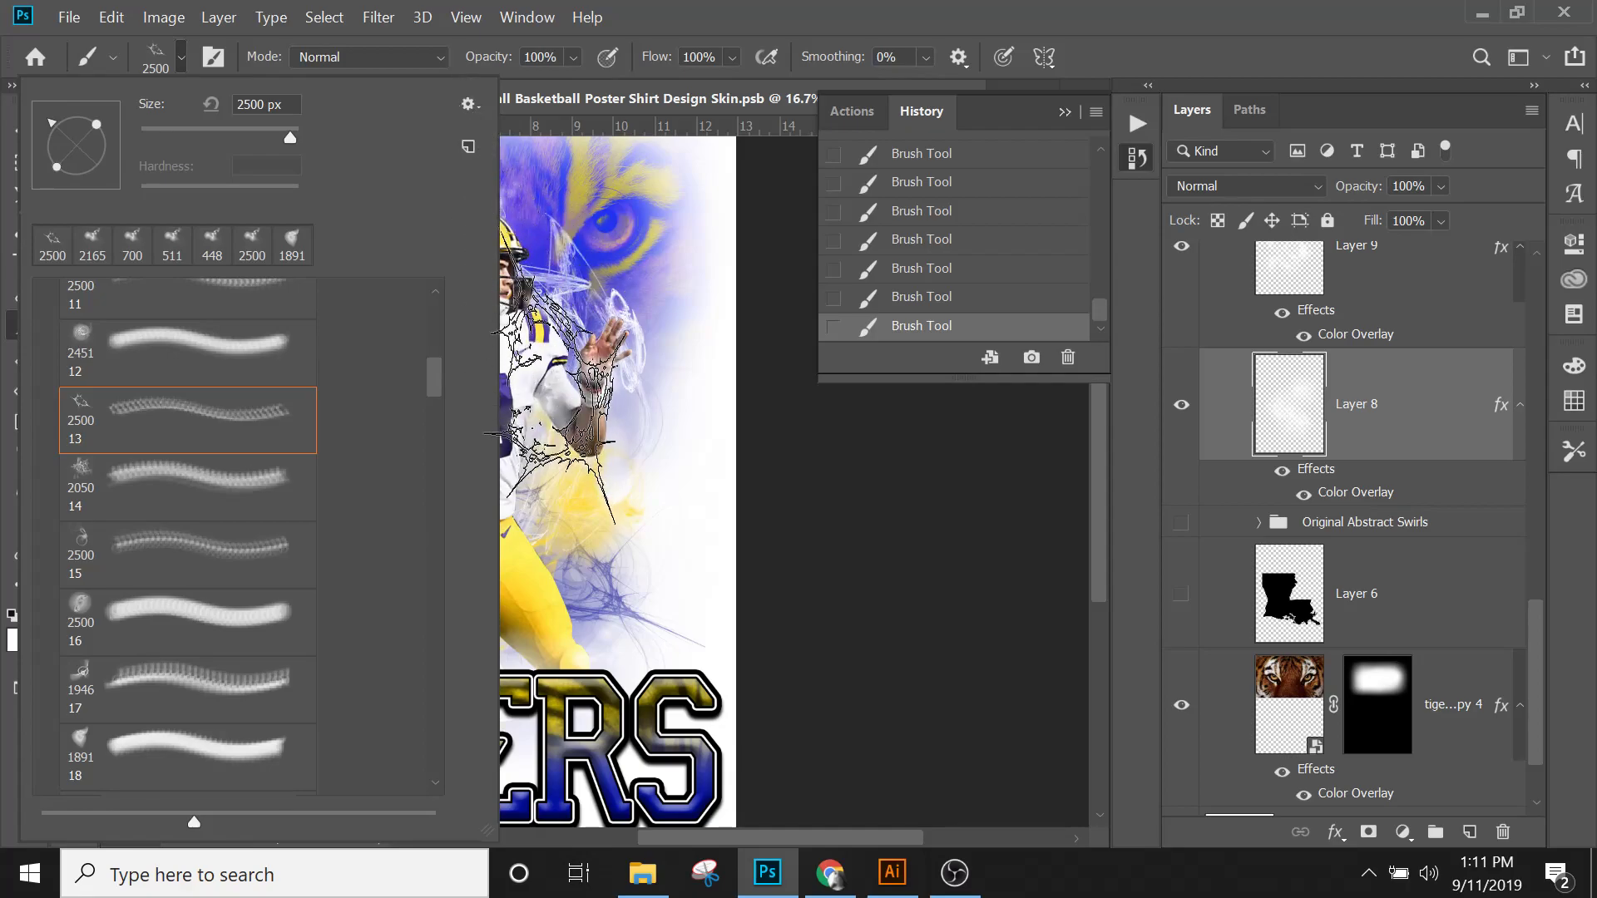
left_click(564, 399)
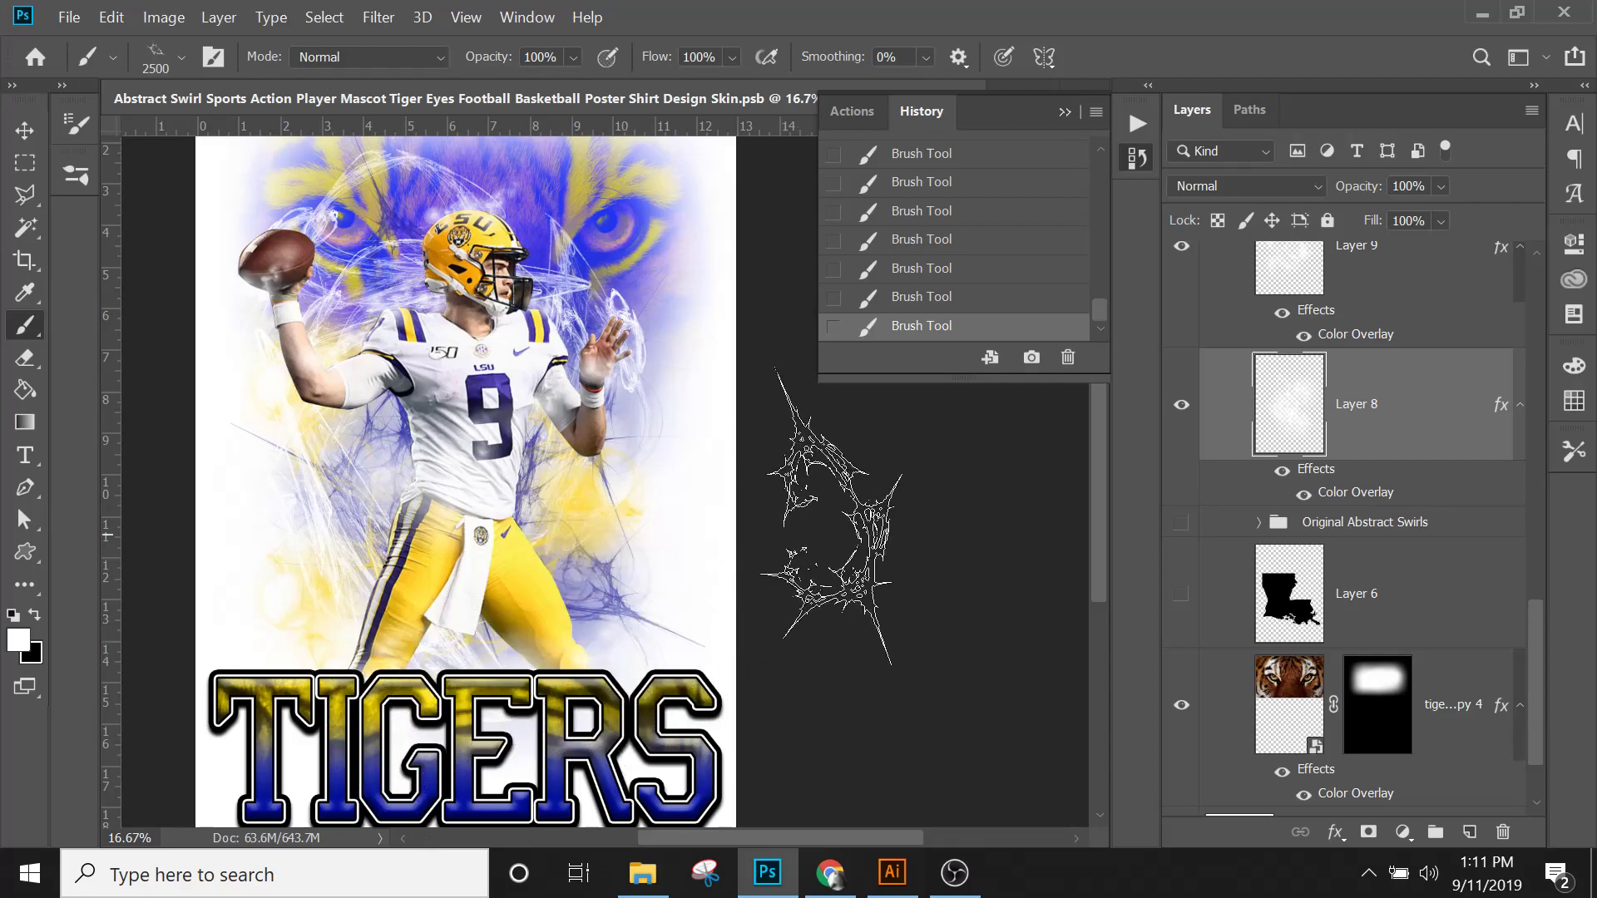
Step: Hide and show Layer 8 to compare the poster with and without its blue swirls
scroll(832, 520, "up", 2)
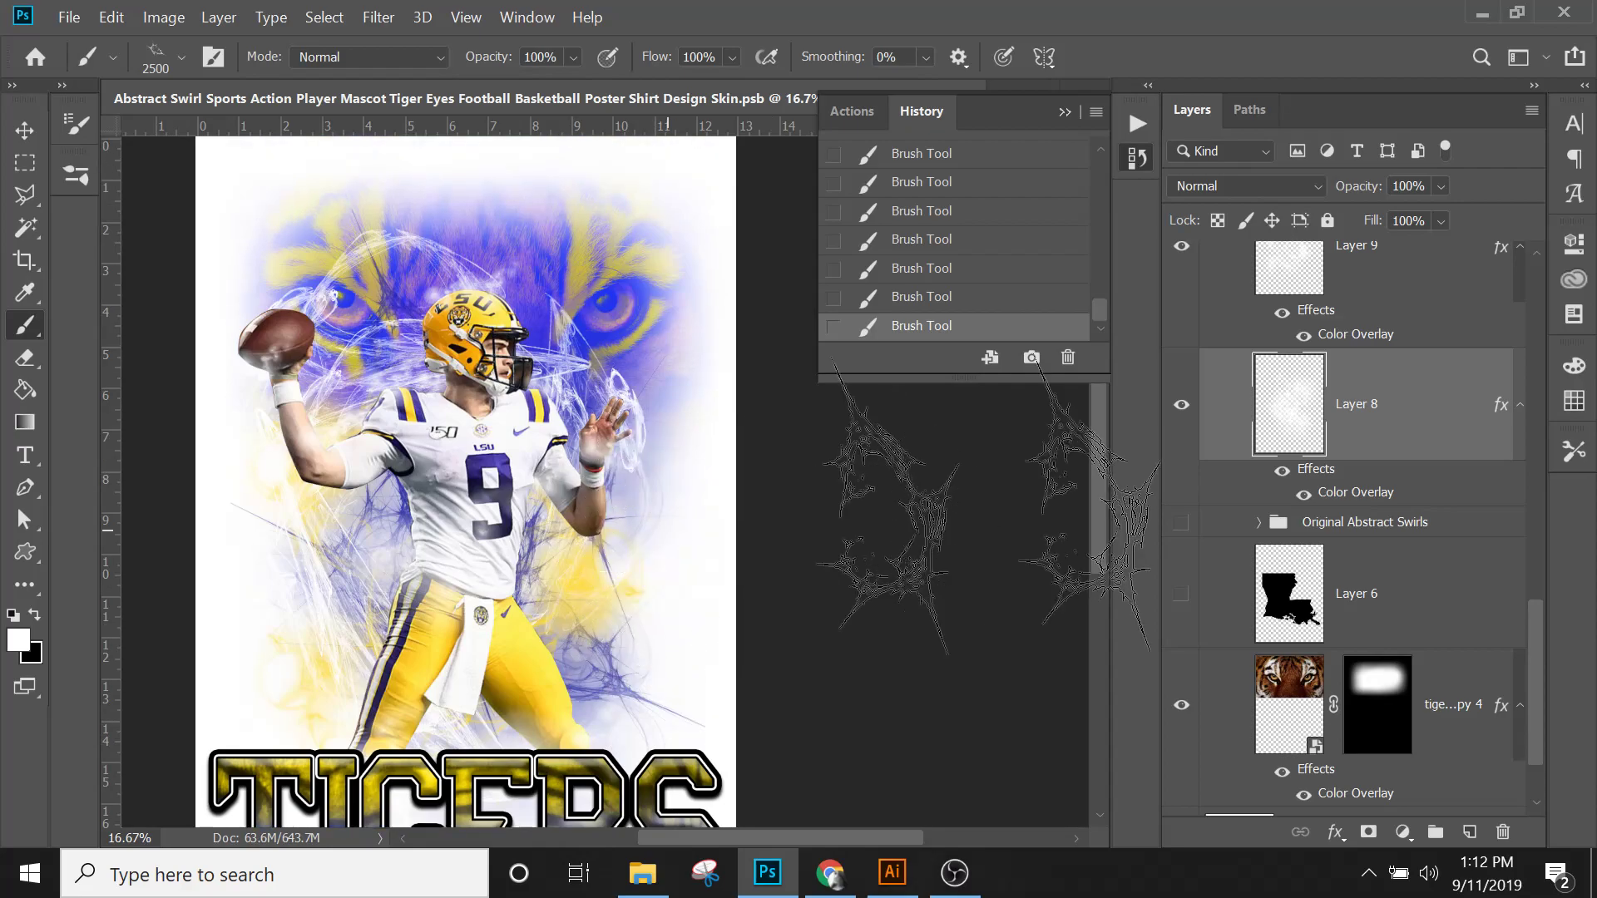
scroll(1298, 454, "up", 1)
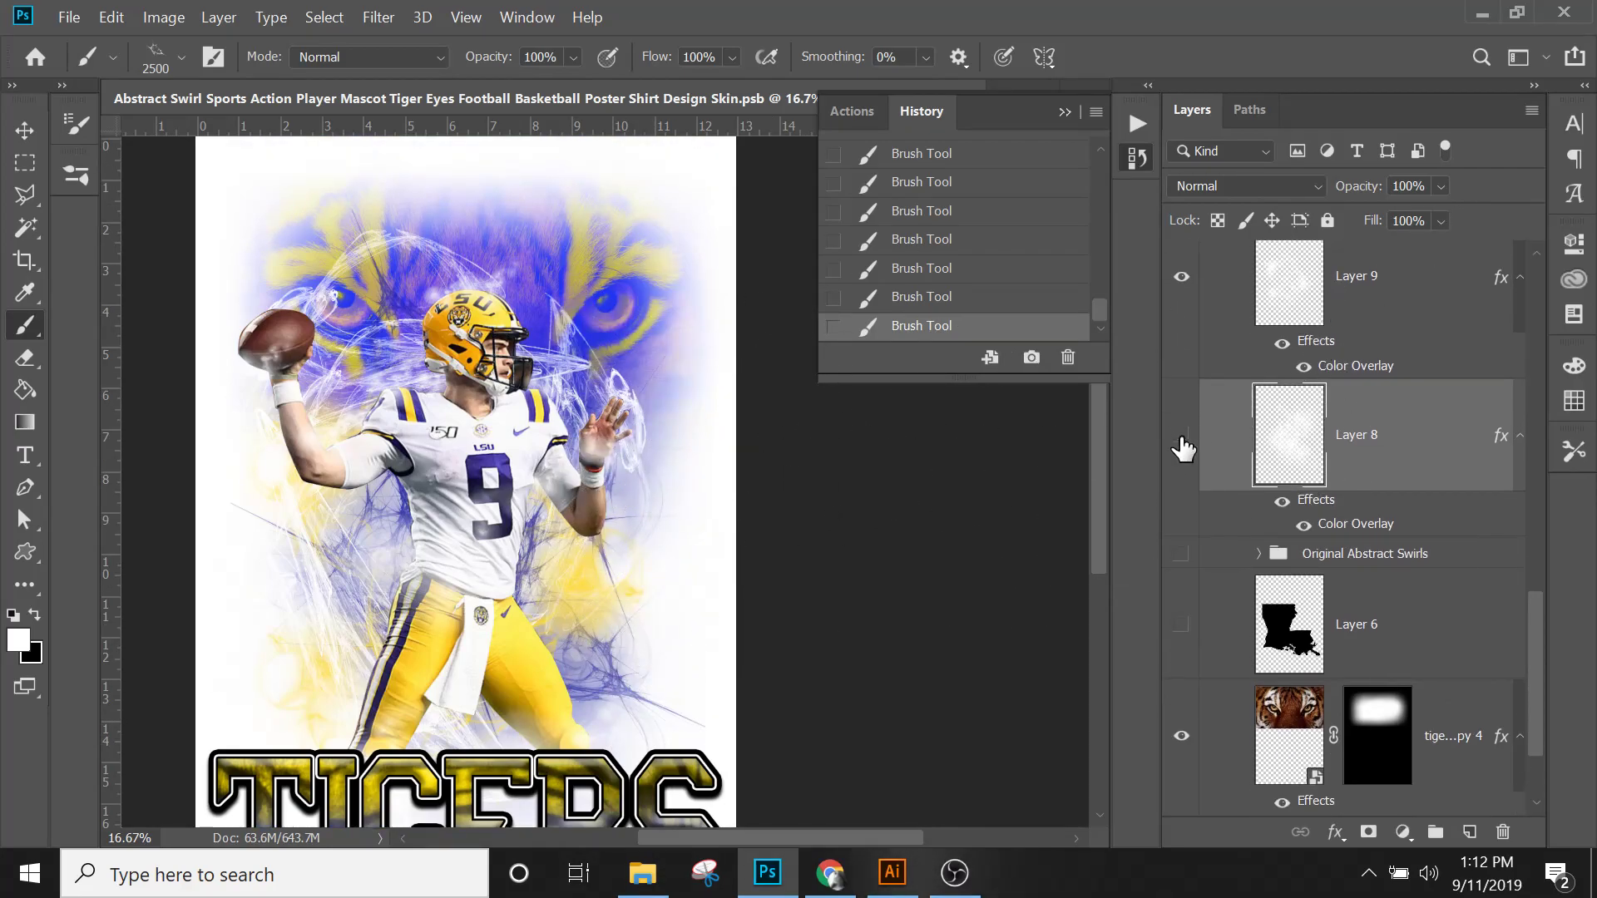
left_click(1181, 441)
left_click(1180, 438)
Step: Reduce the fill of Layer 10, directly beneath the player layer, to 42%
scroll(1375, 413, "up", 6)
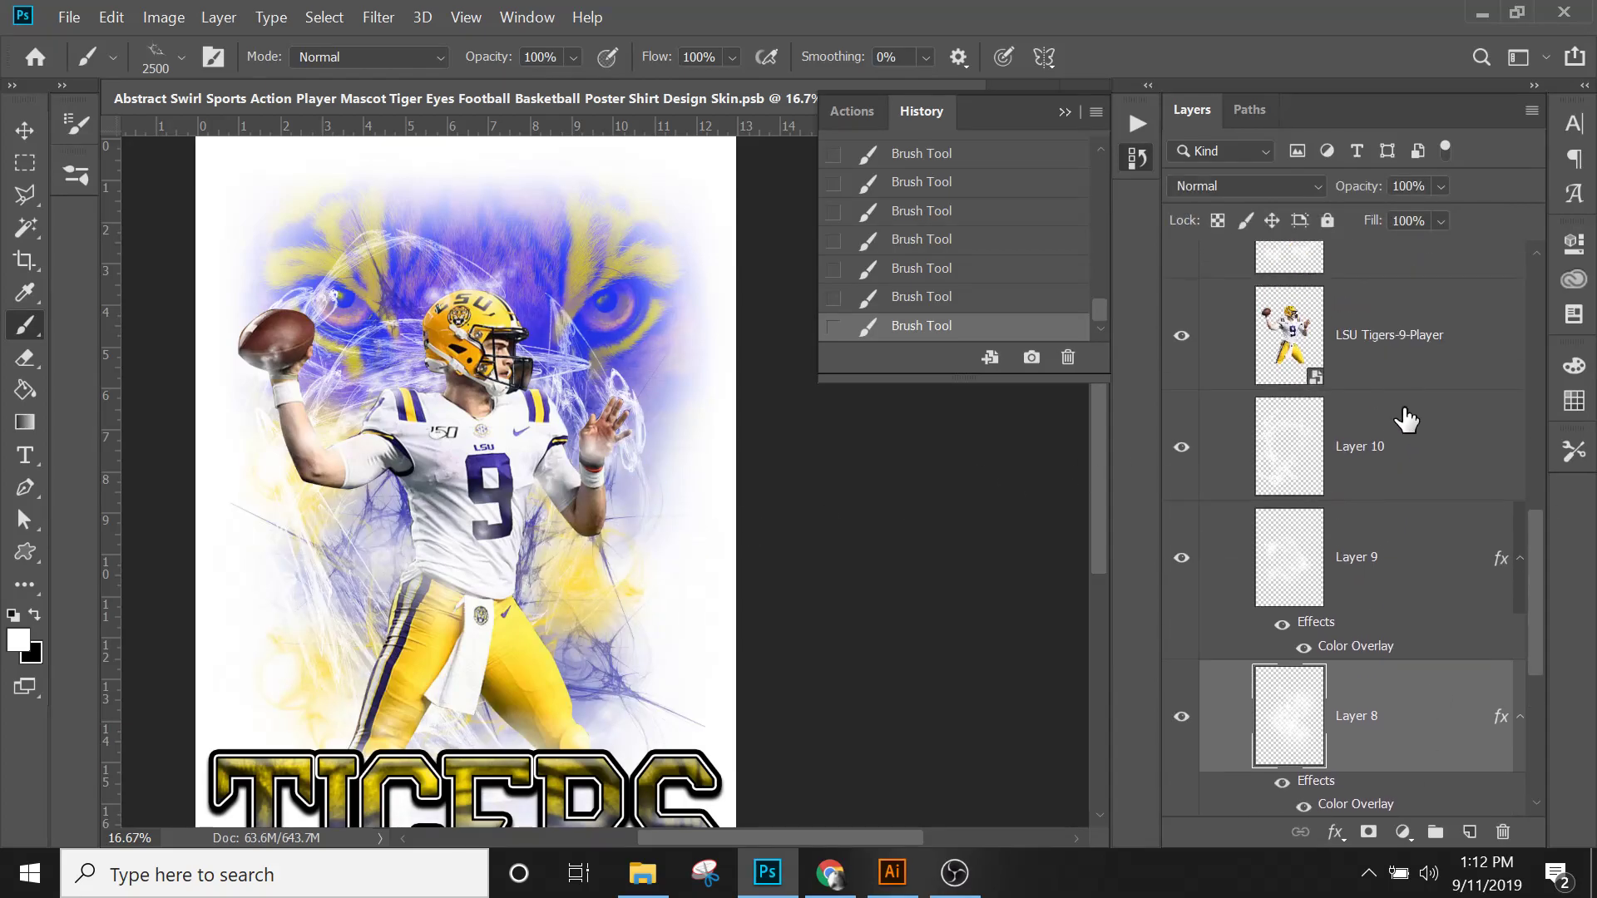
left_click(1412, 502)
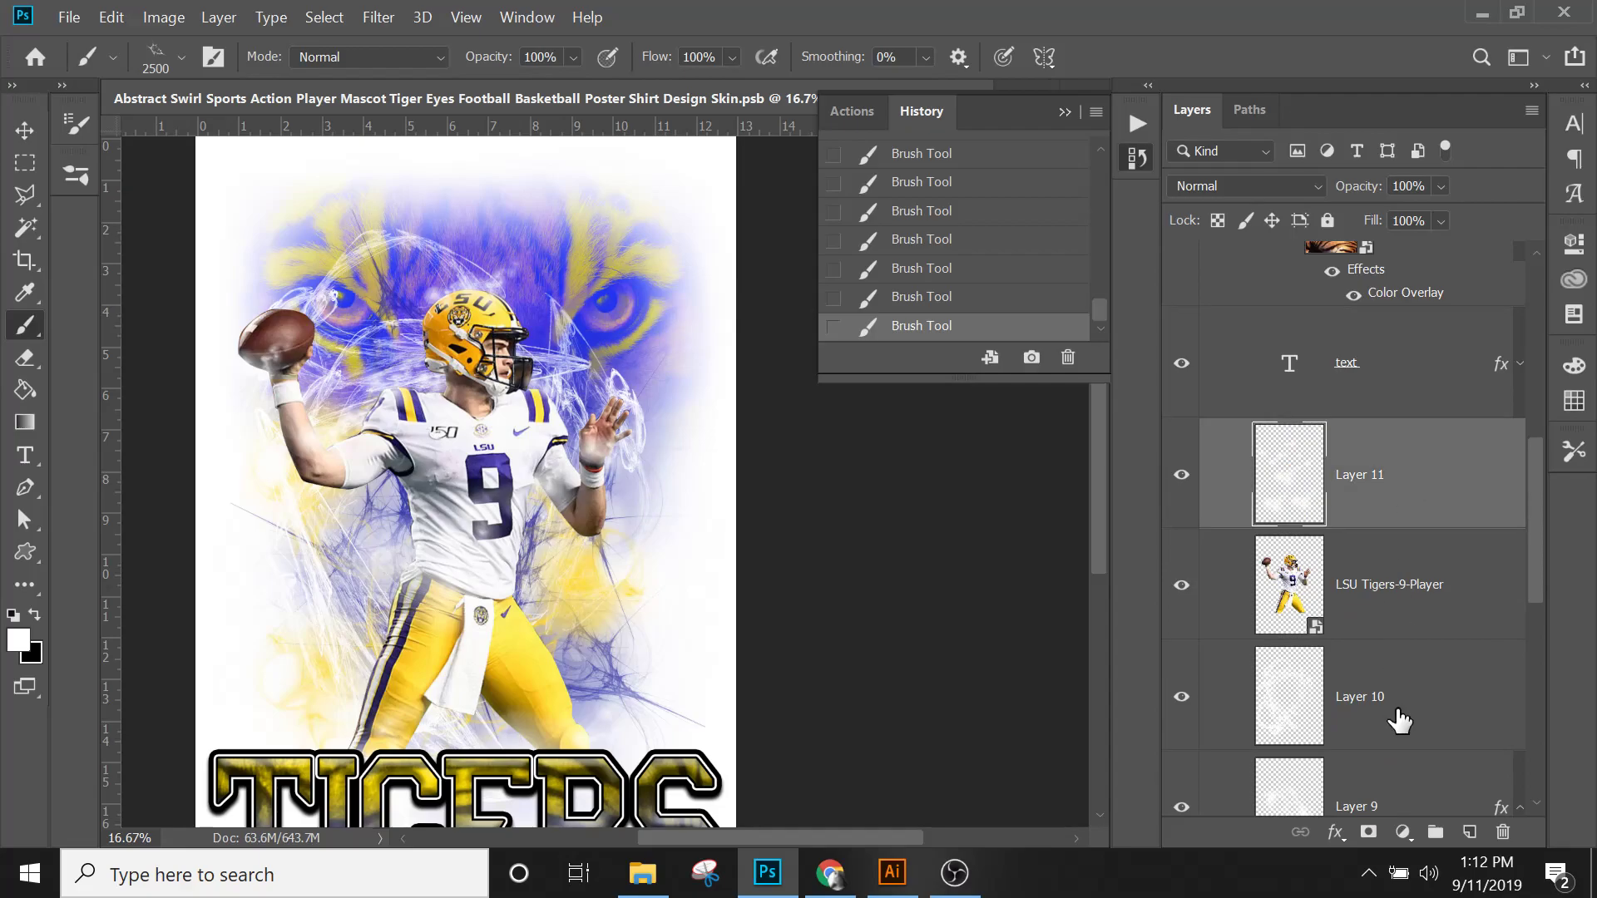
left_click(1400, 718)
left_click_drag(1423, 246, 1420, 248)
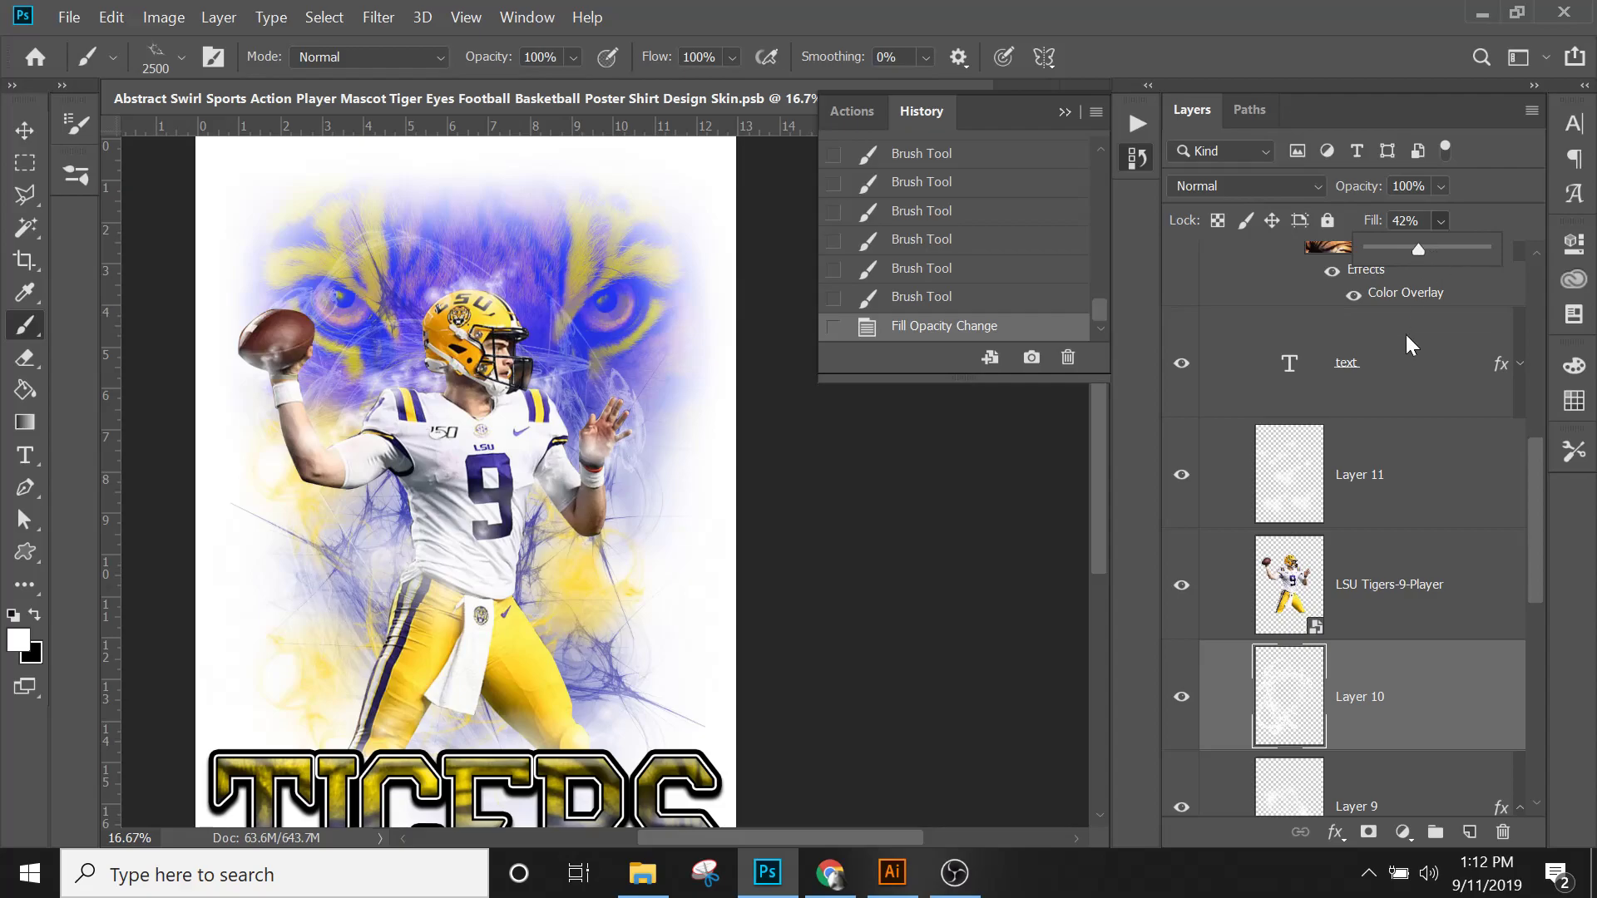
key("Return")
Step: Reduce the fill of Layer 11, above the player, to 55% and collapse the edit history
left_click(1411, 450)
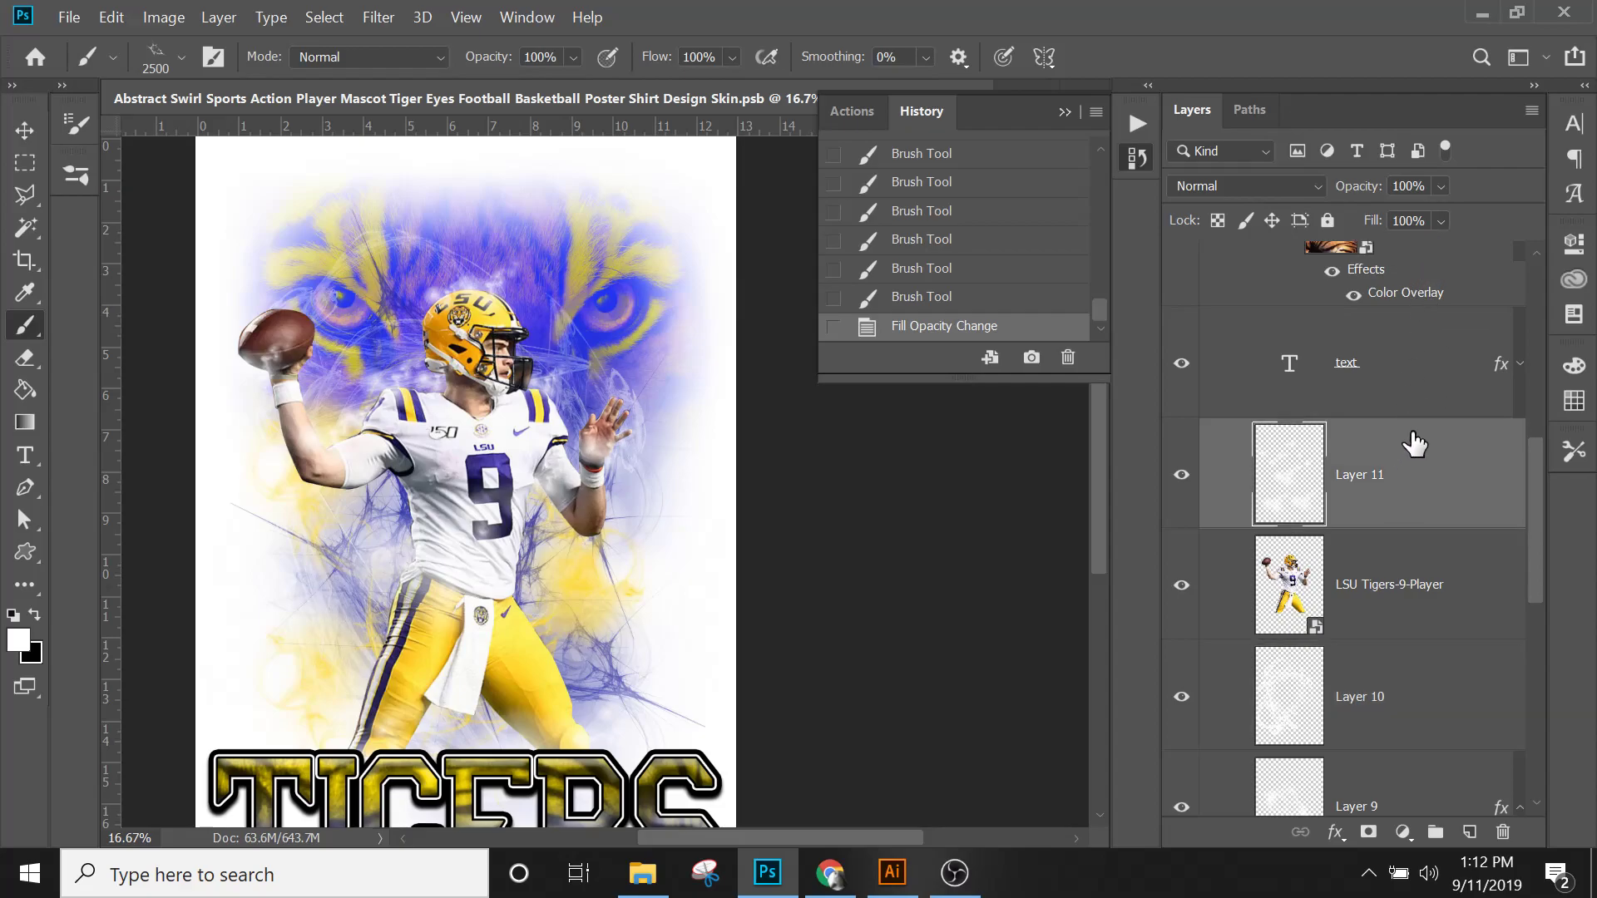
left_click(1440, 222)
left_click(1429, 247)
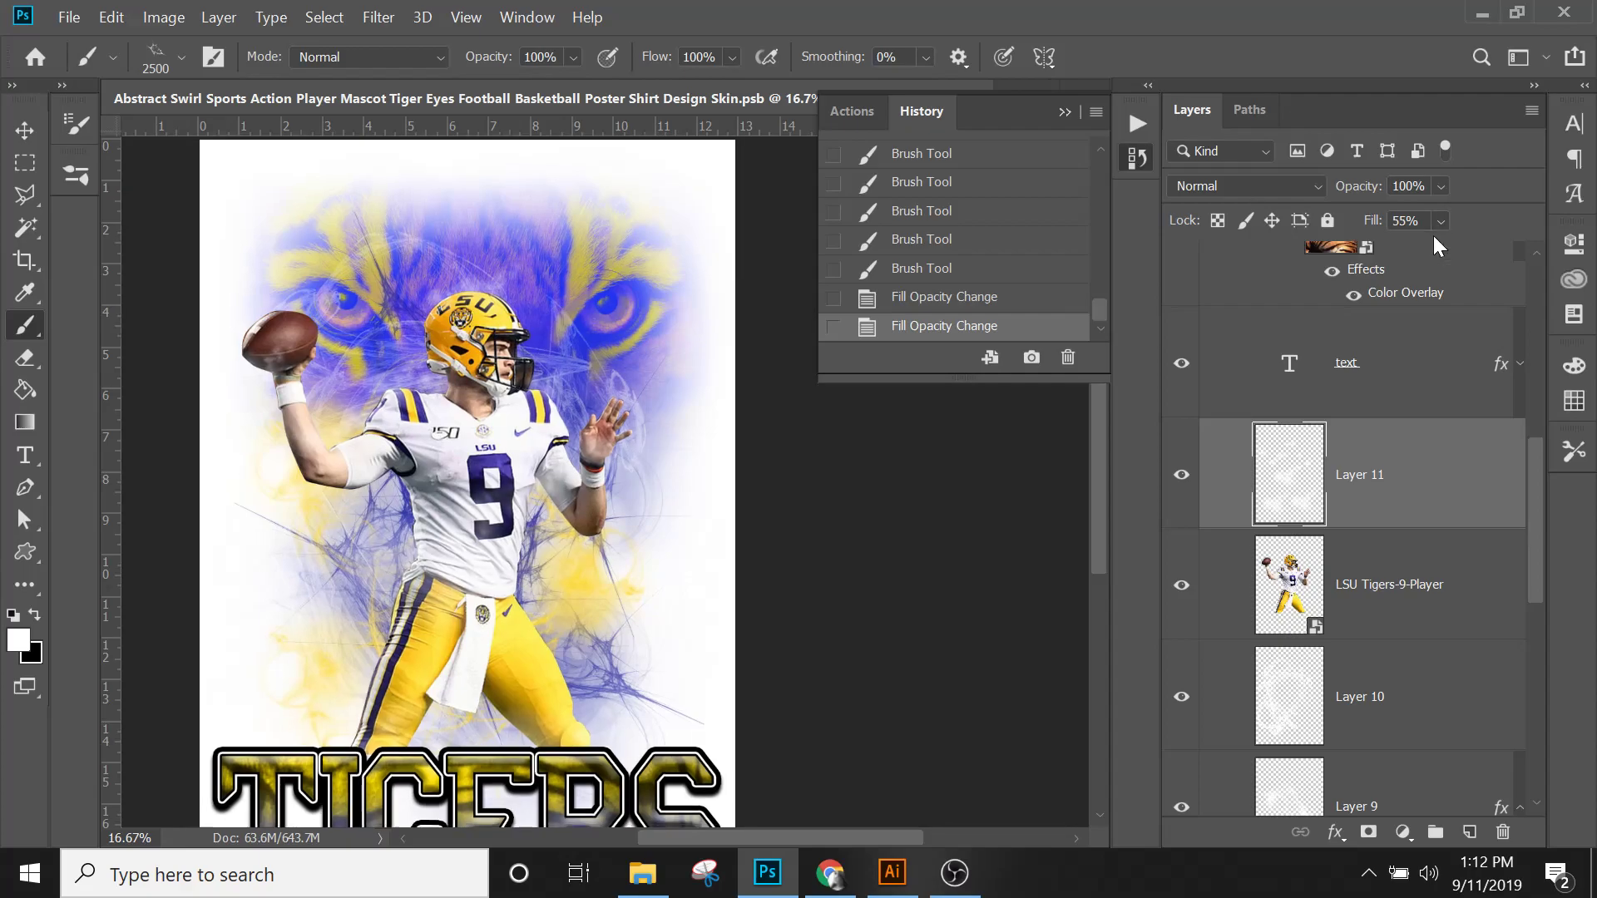
key("ctrl+minus")
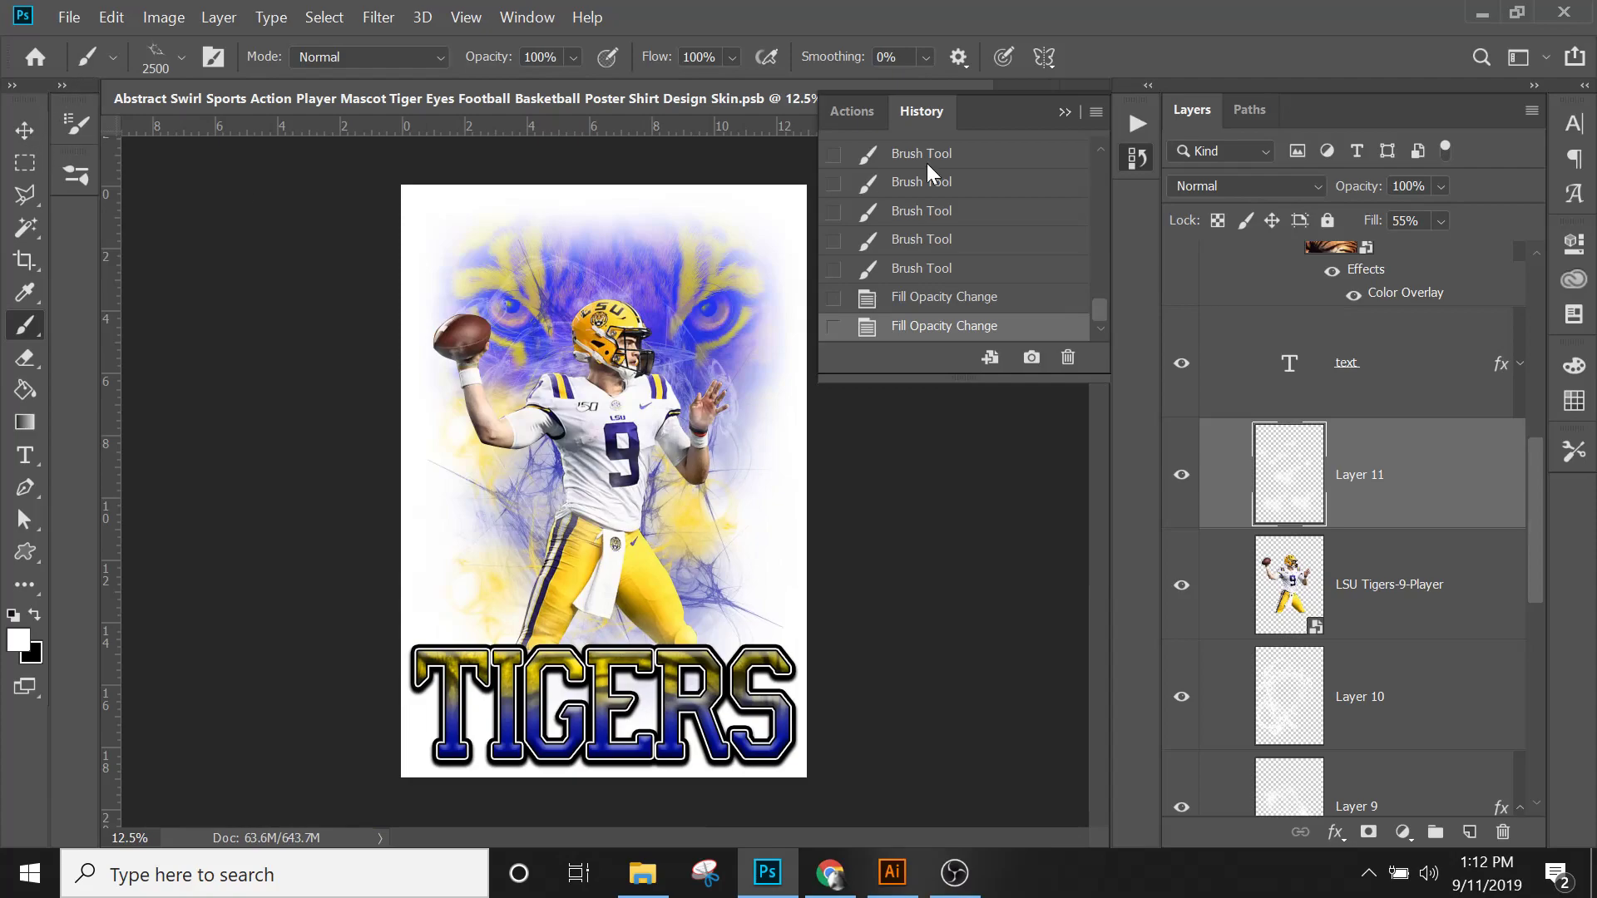
left_click(1064, 111)
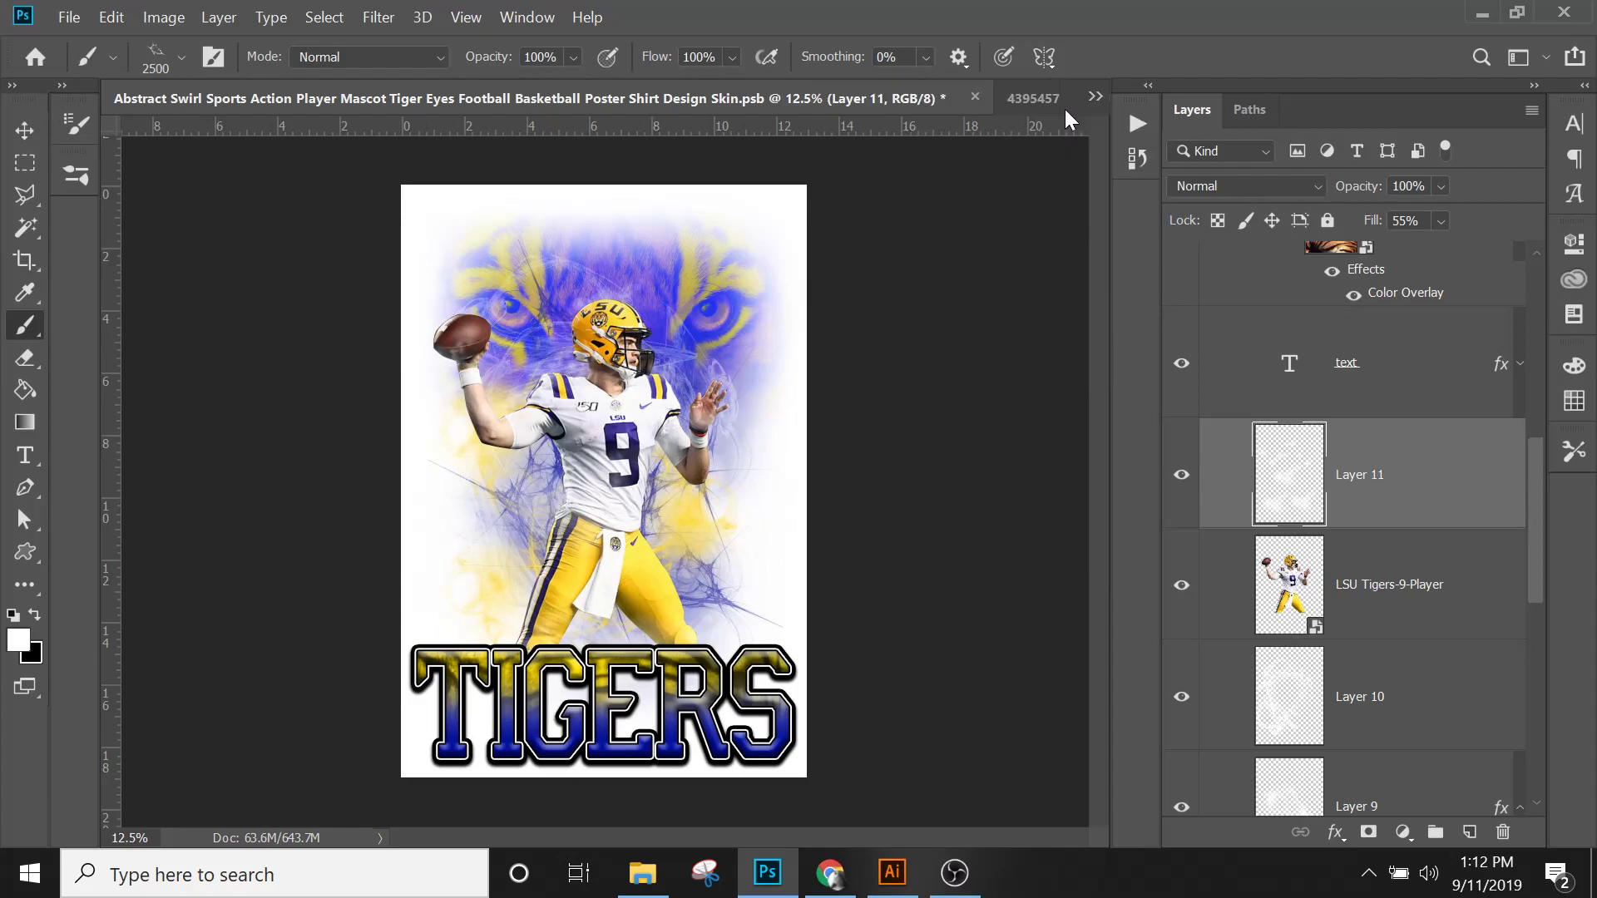
Step: Examine the layer order inside the tigers front group, from the School Name text to the swirl layers
left_click_drag(1537, 477, 1551, 299)
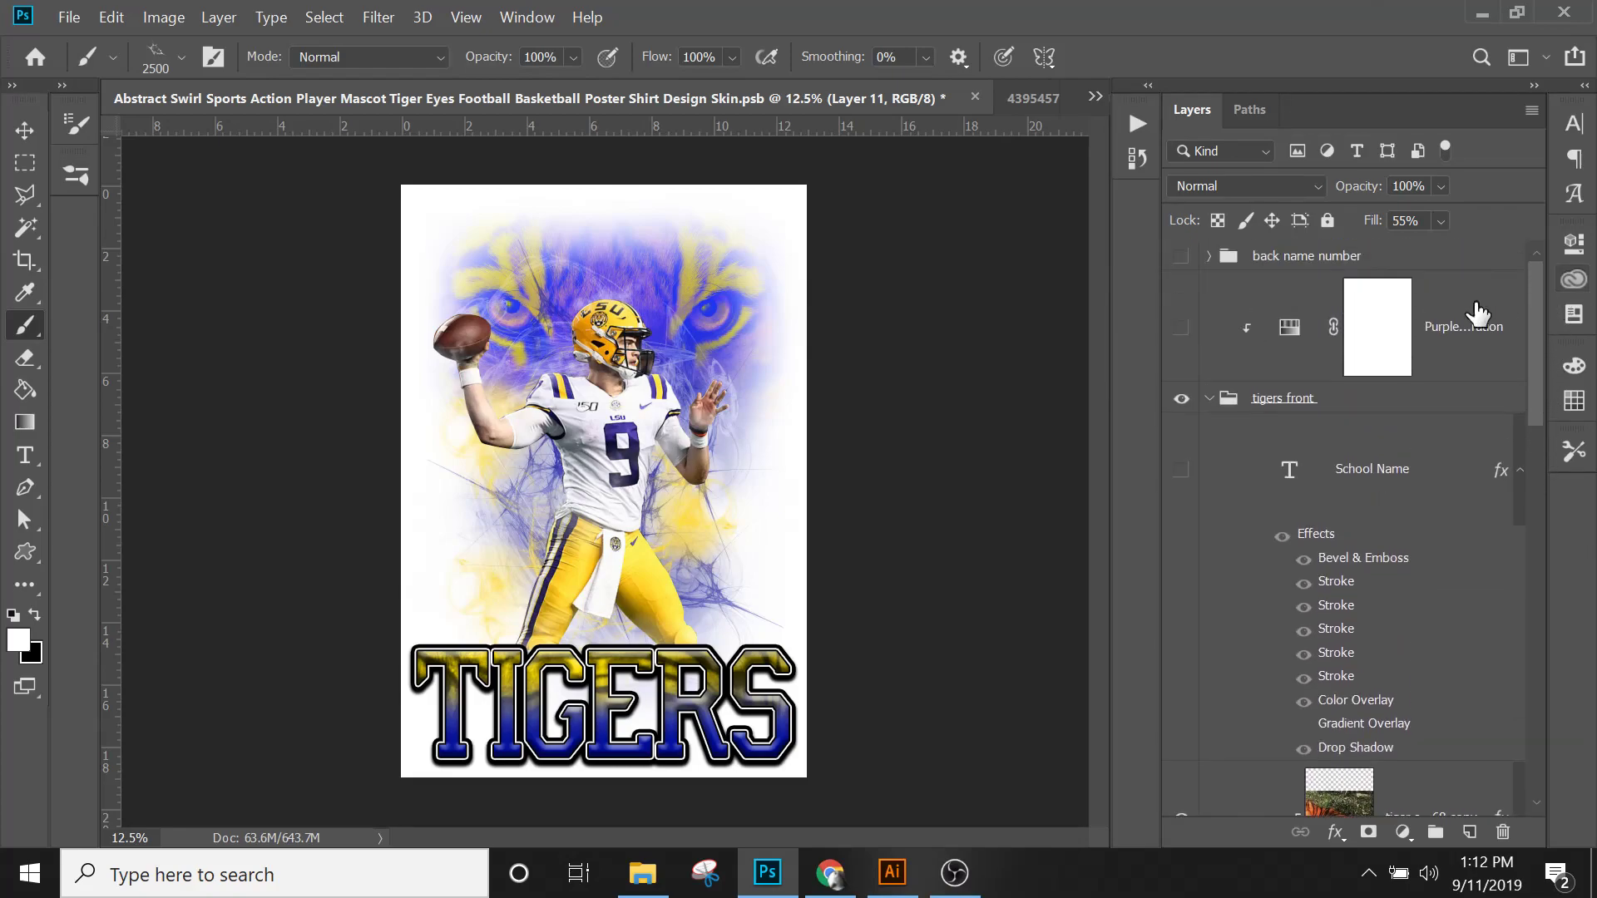
left_click(1209, 400)
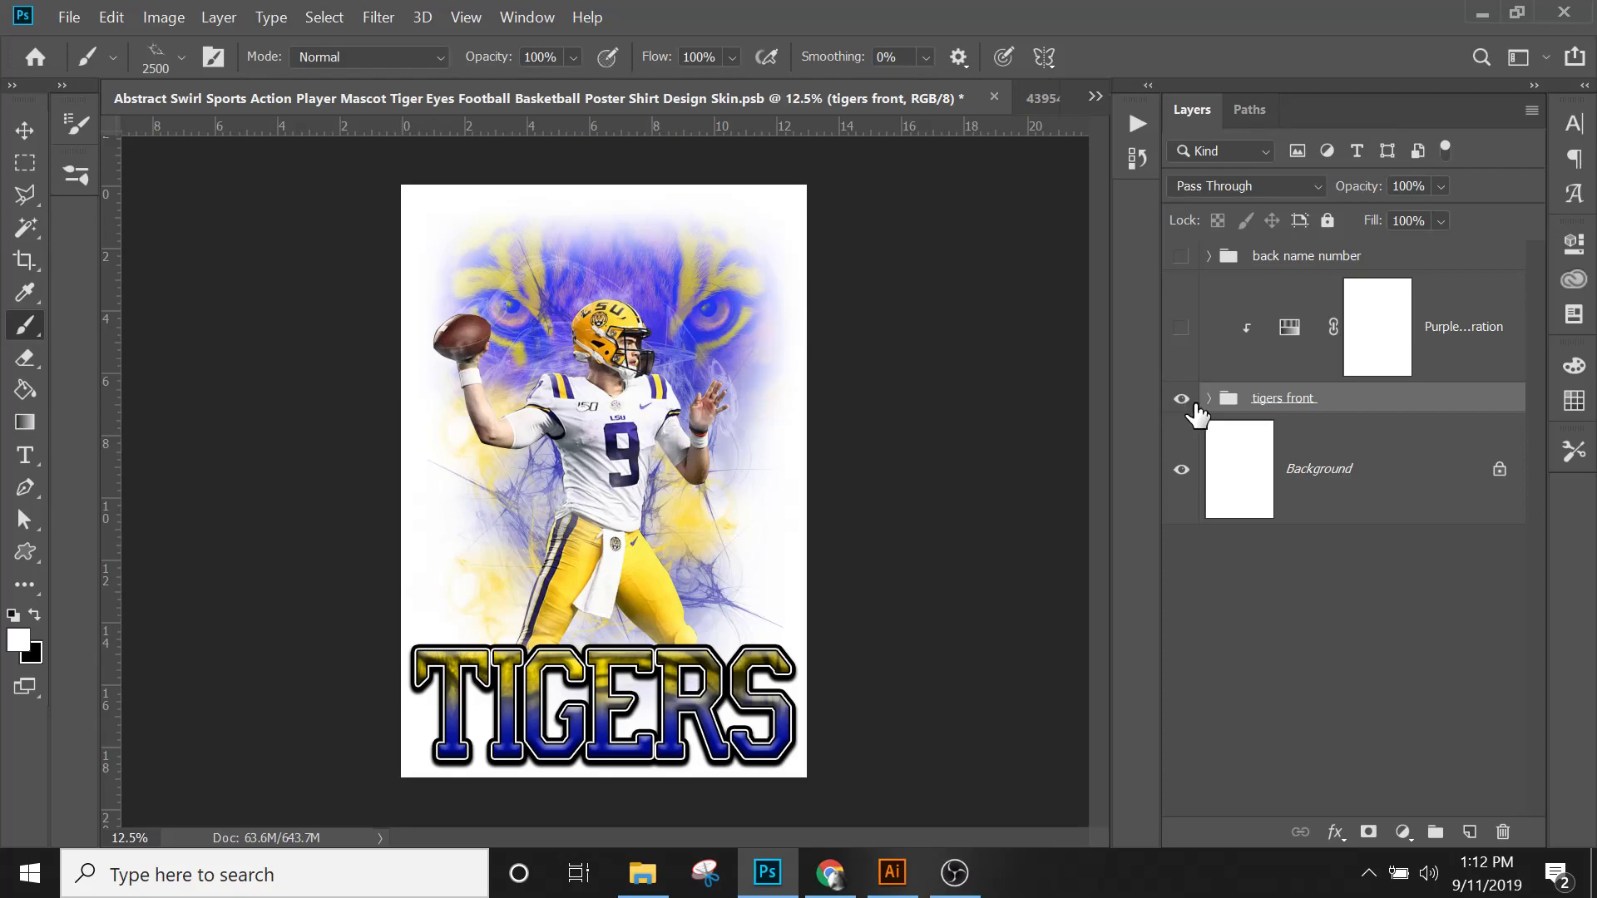
left_click(1208, 399)
scroll(1190, 441, "down", 5)
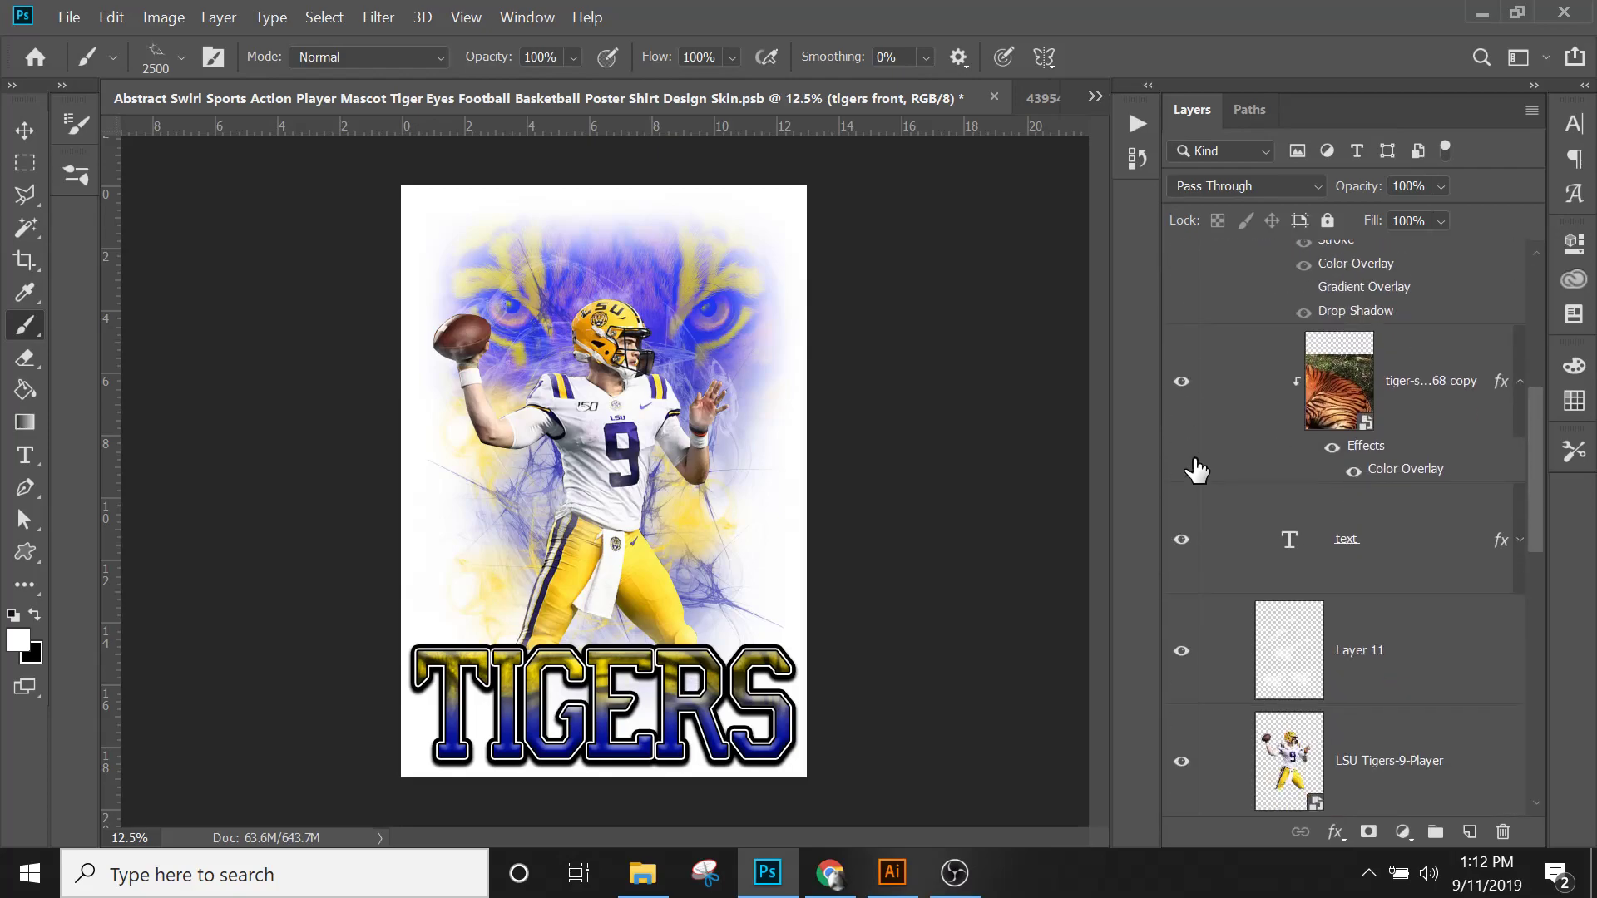
scroll(1195, 468, "down", 4)
scroll(1297, 565, "down", 1)
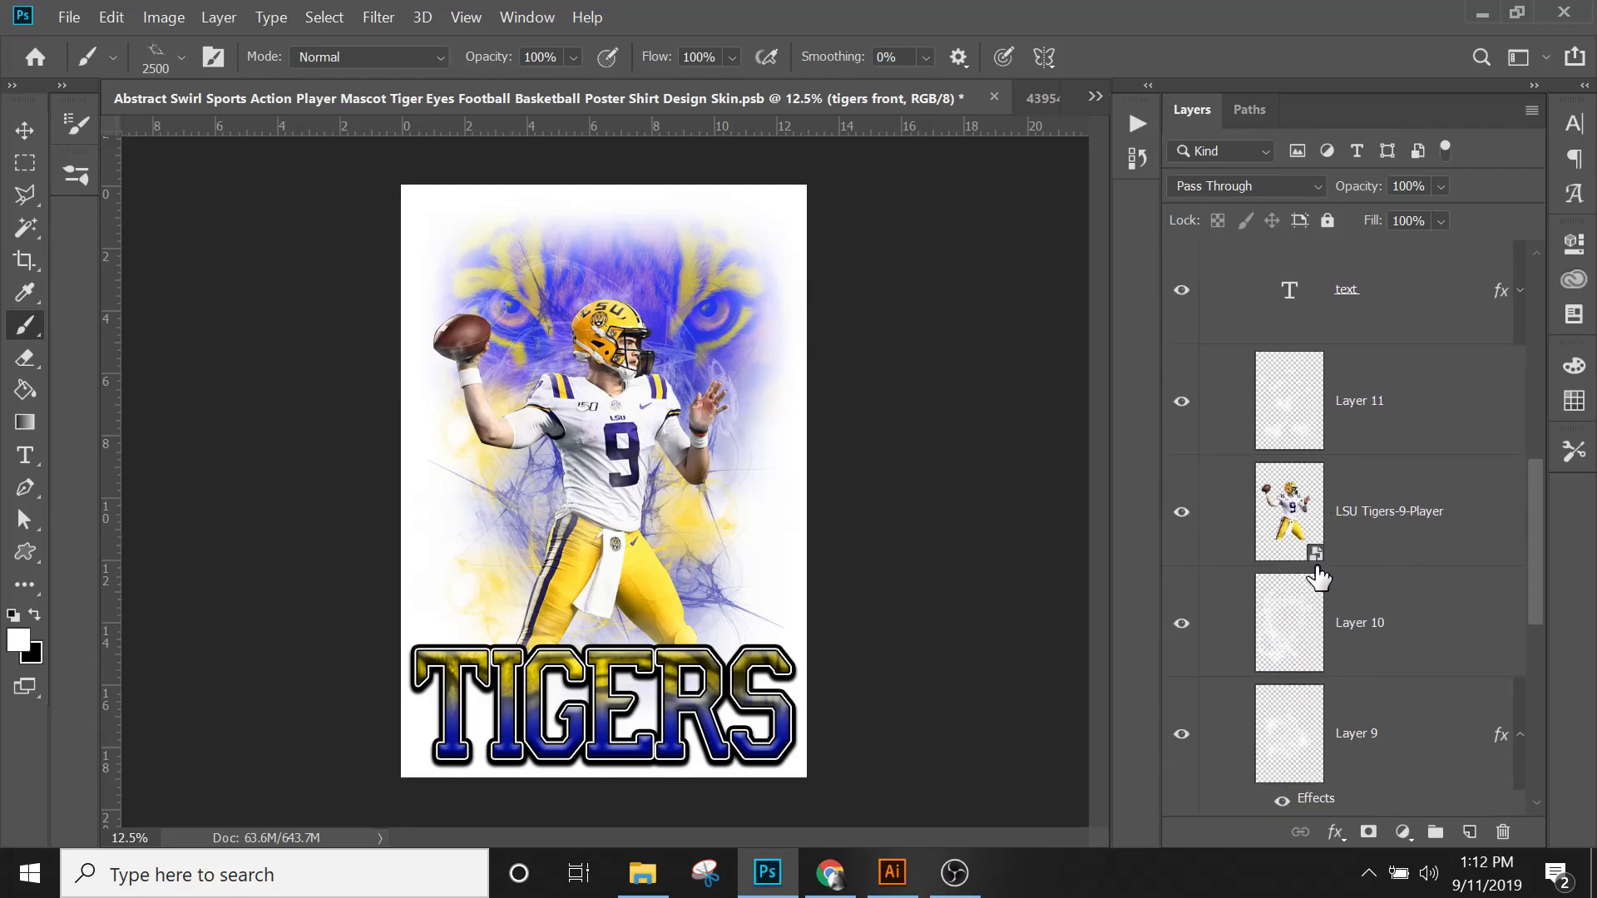
scroll(1319, 577, "down", 2)
scroll(1318, 562, "up", 1)
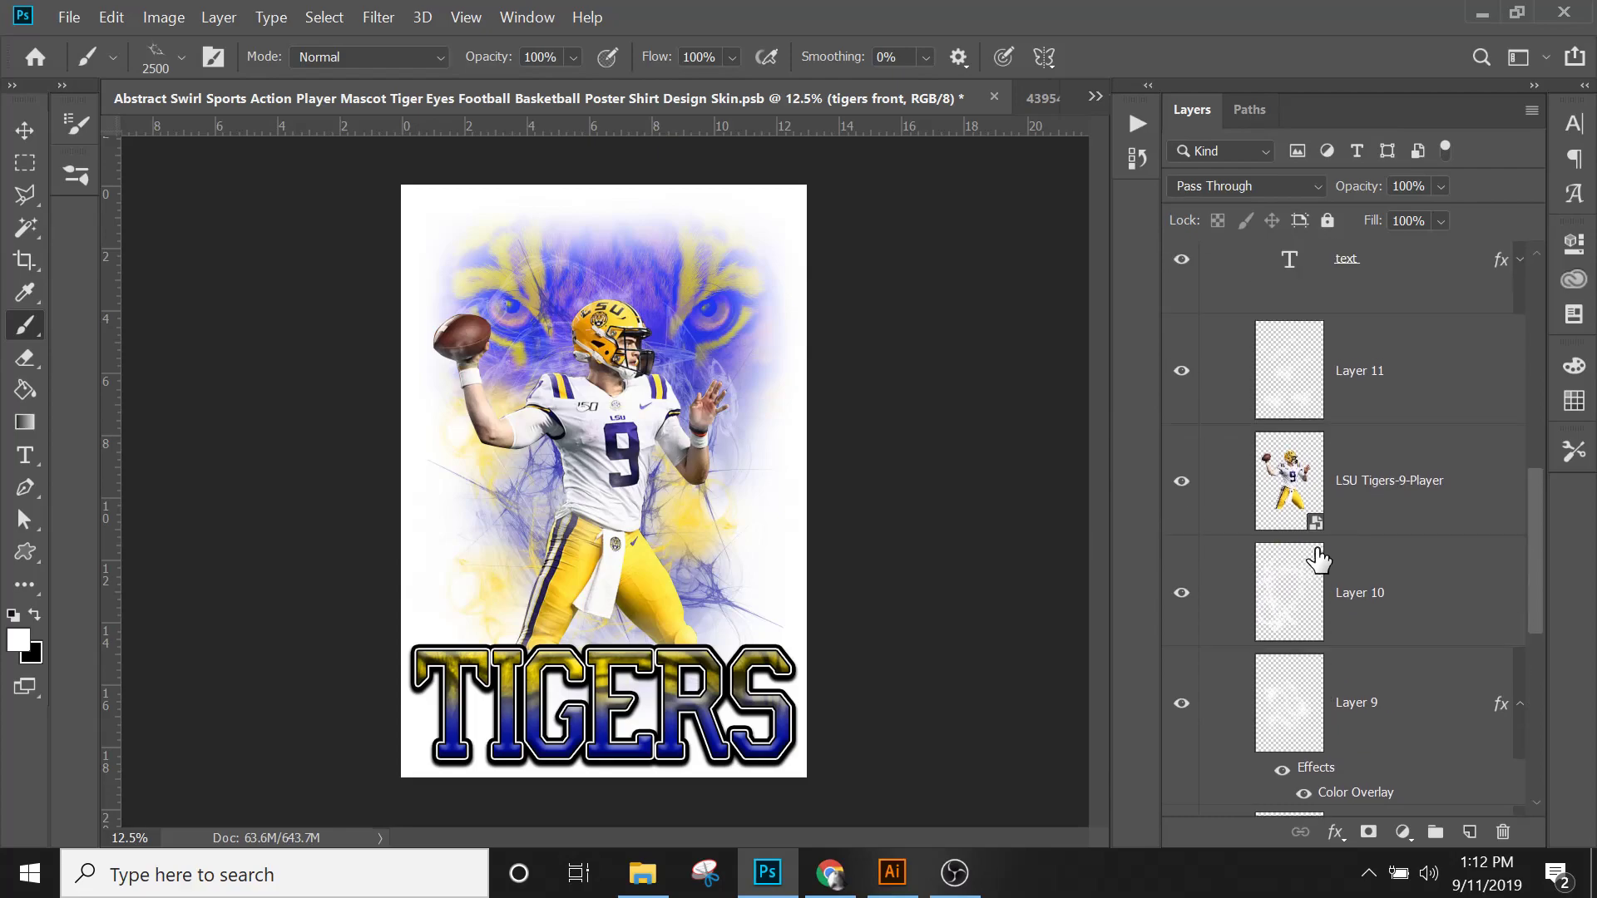
Step: Show and hide the Original Abstract Swirls group to compare the old swirls with the new effects
left_click(1369, 420)
scroll(1362, 466, "down", 1)
scroll(1361, 473, "down", 6)
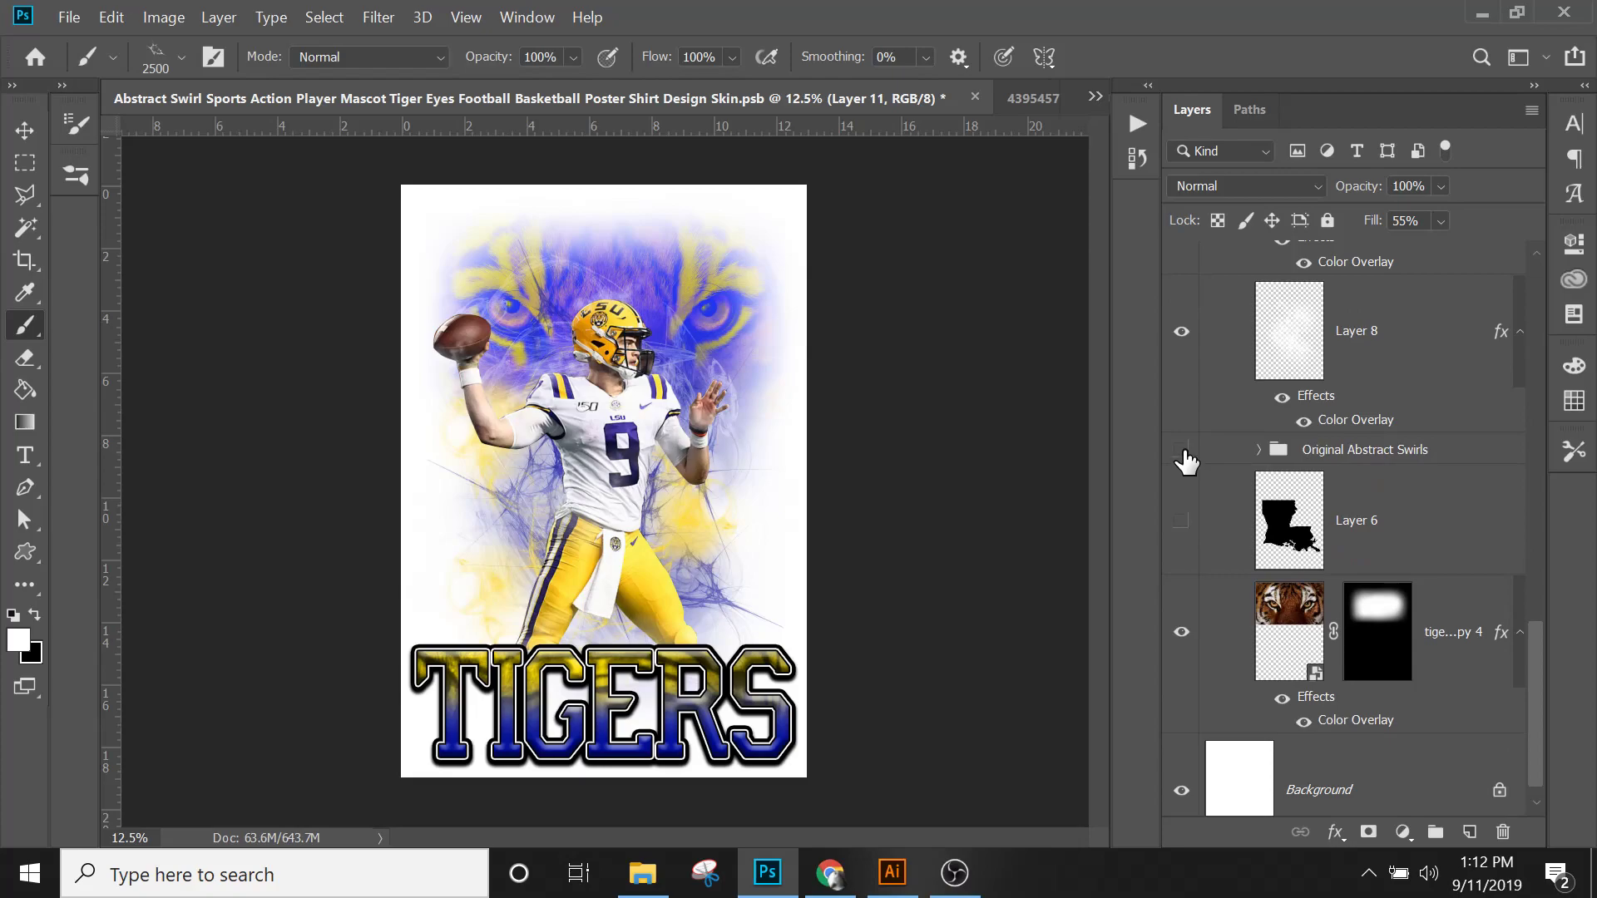
left_click(1182, 450)
left_click(1184, 451)
left_click(1184, 451)
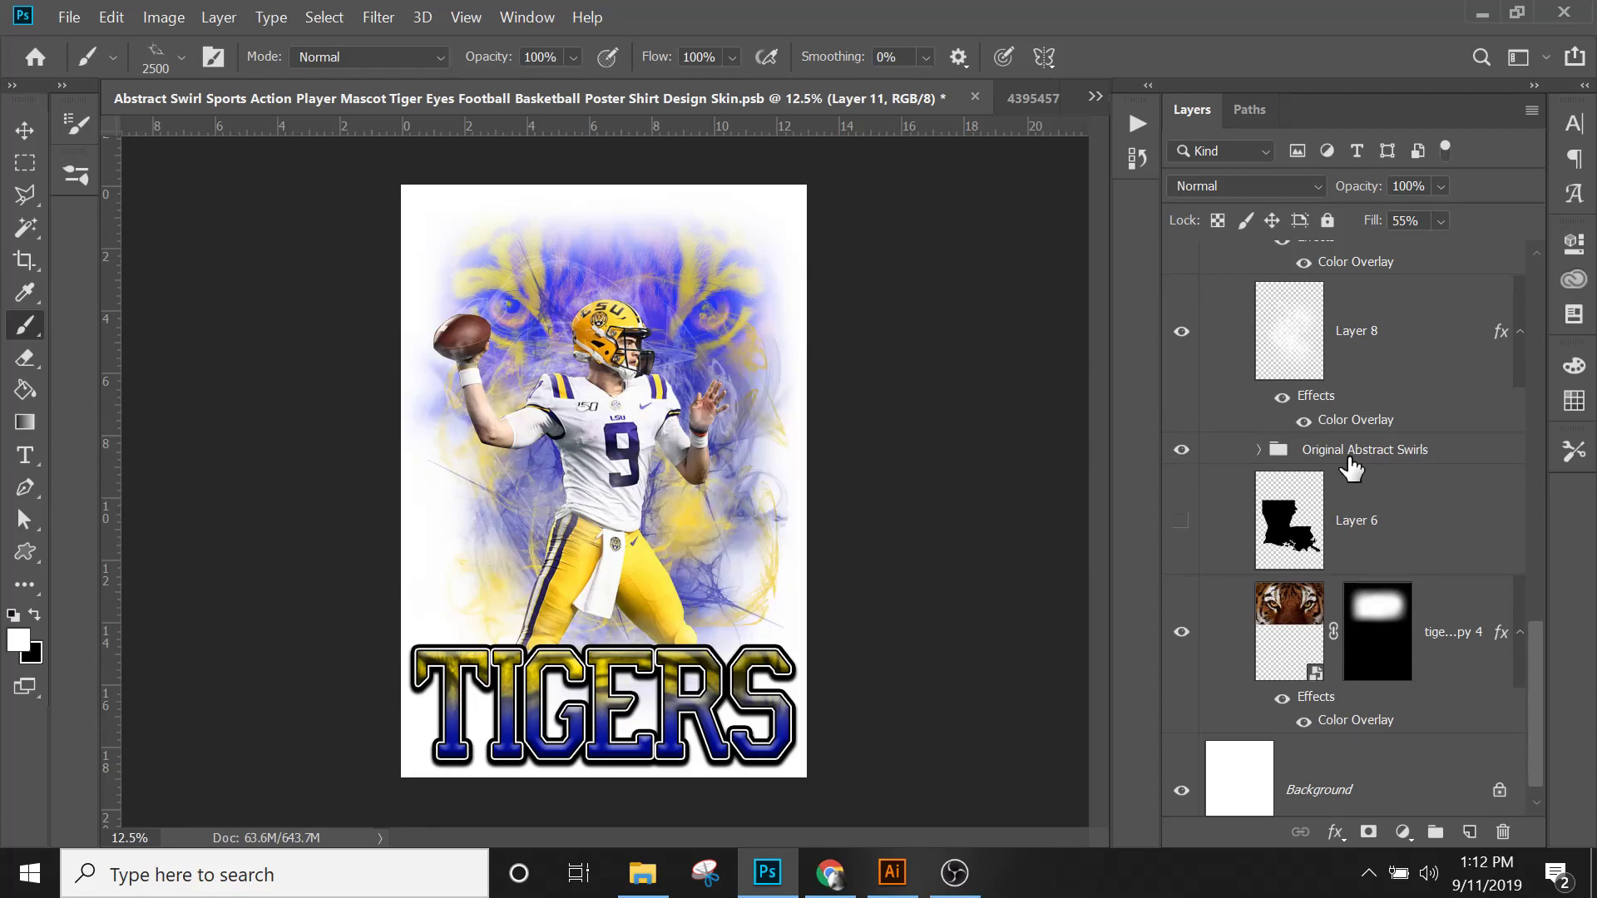
left_click(1185, 451)
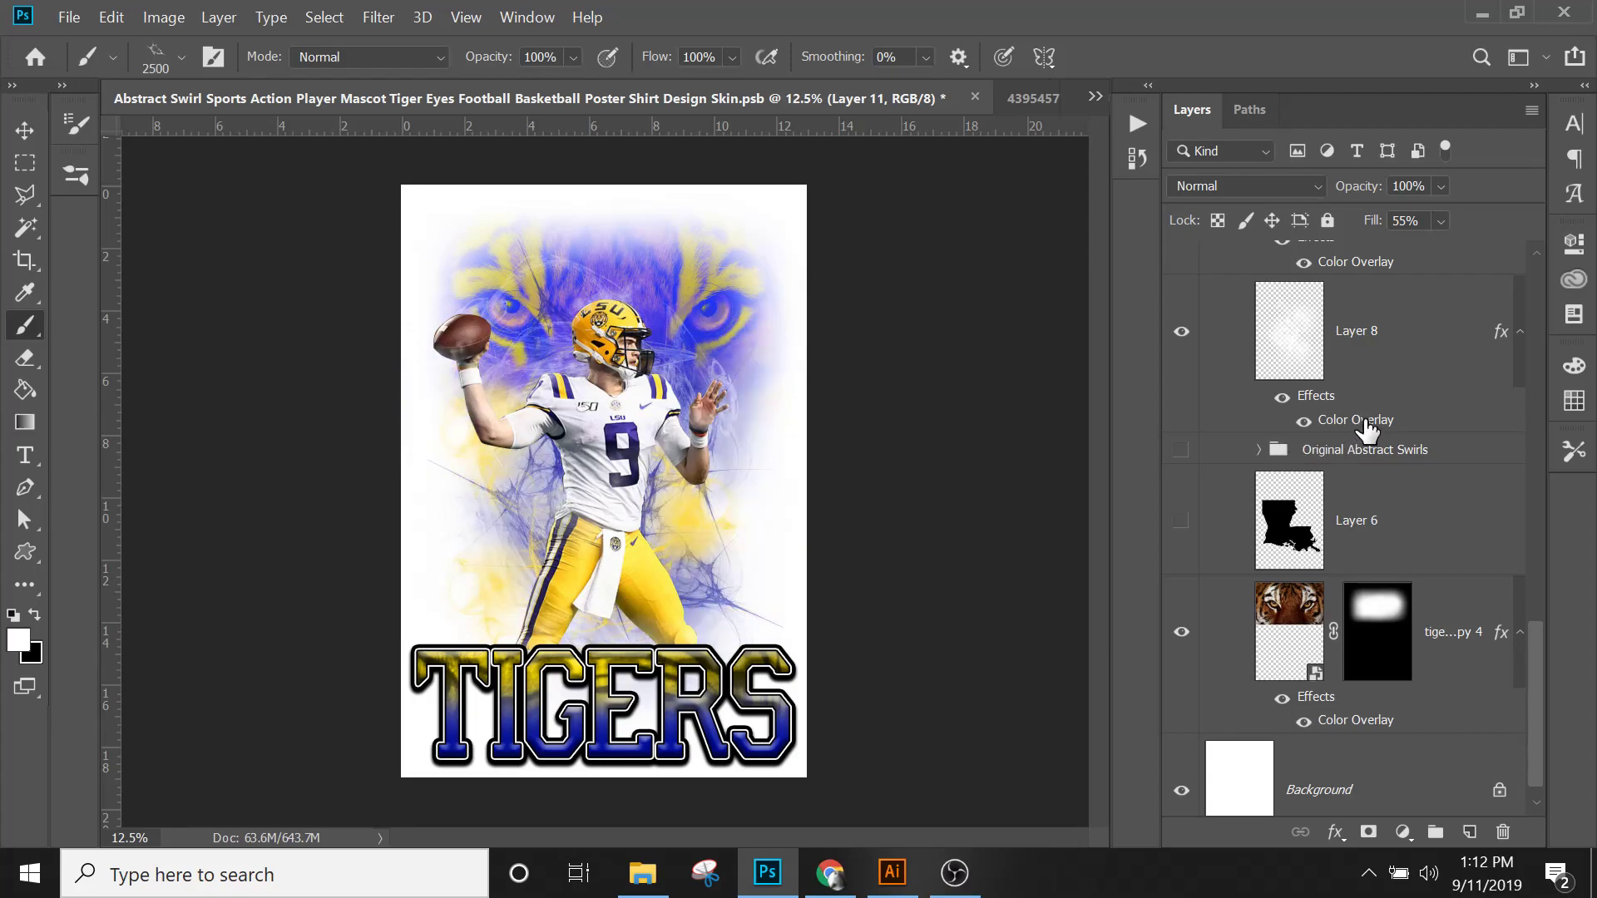
Step: Group Layers 8, 9 and 10 together beneath the player layer
scroll(1365, 474, "up", 2)
left_click(1369, 459)
scroll(1381, 486, "up", 3)
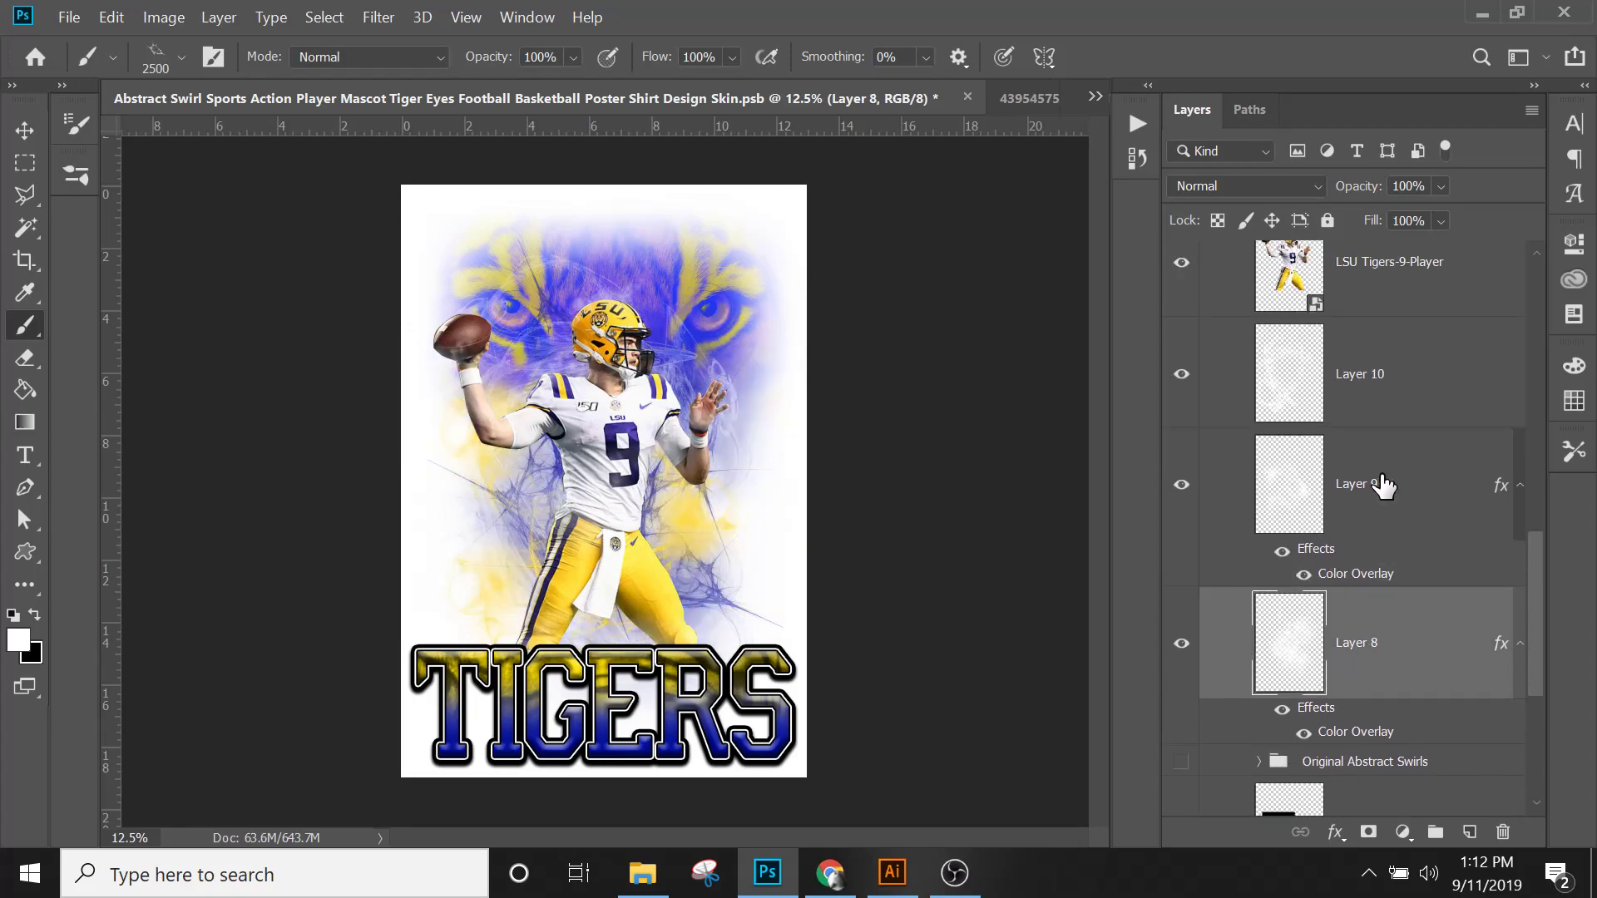
scroll(1384, 486, "up", 8)
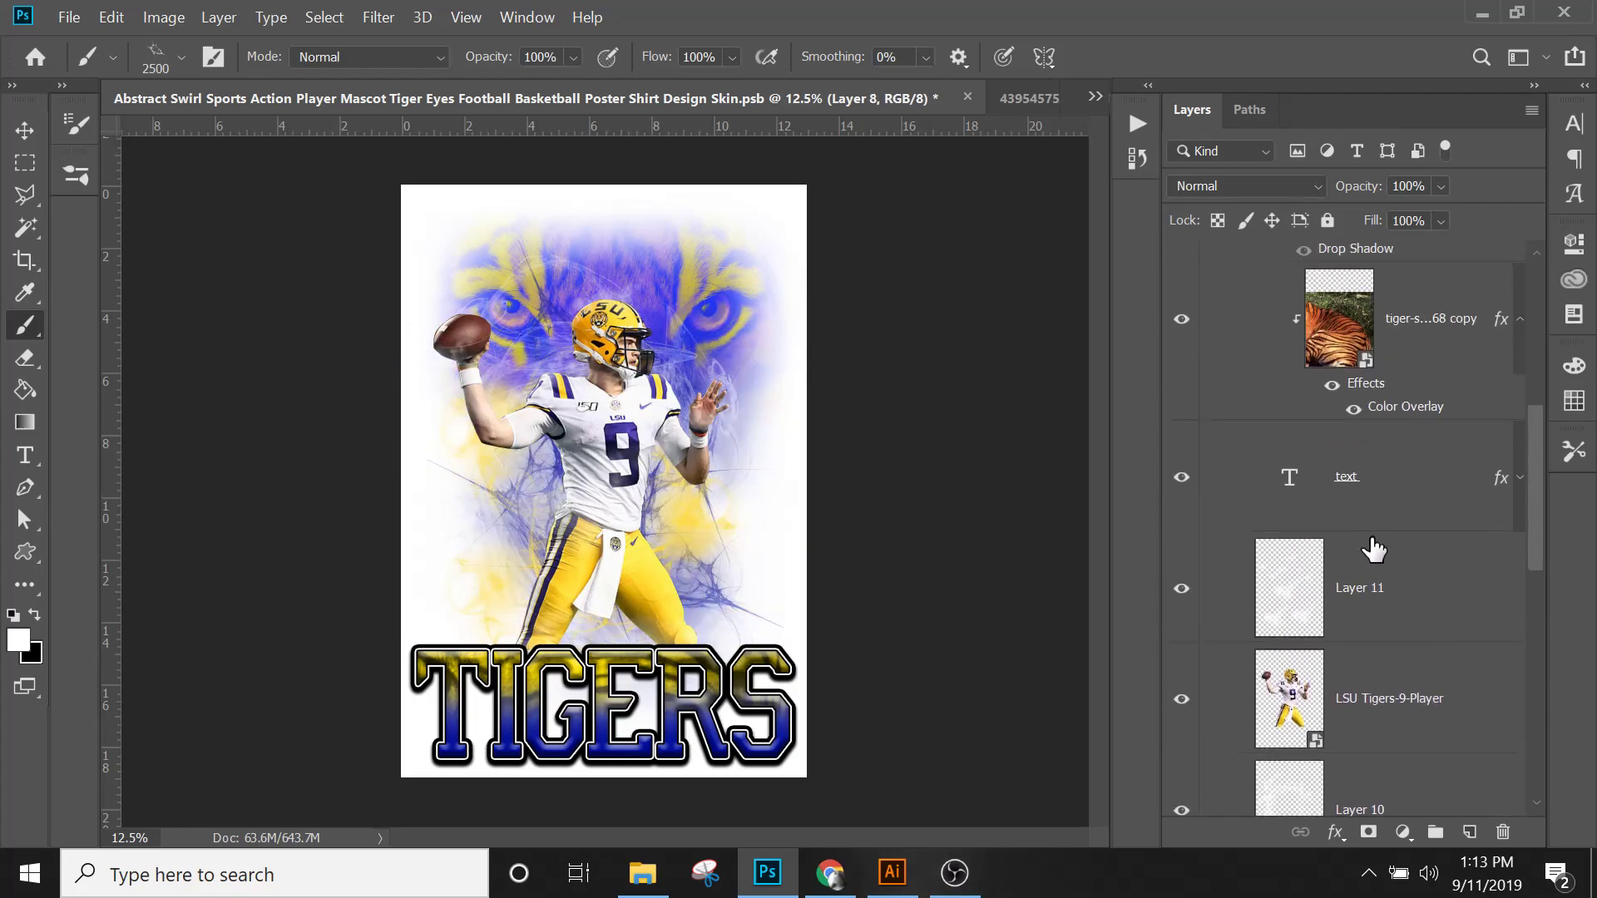
scroll(1397, 607, "down", 3)
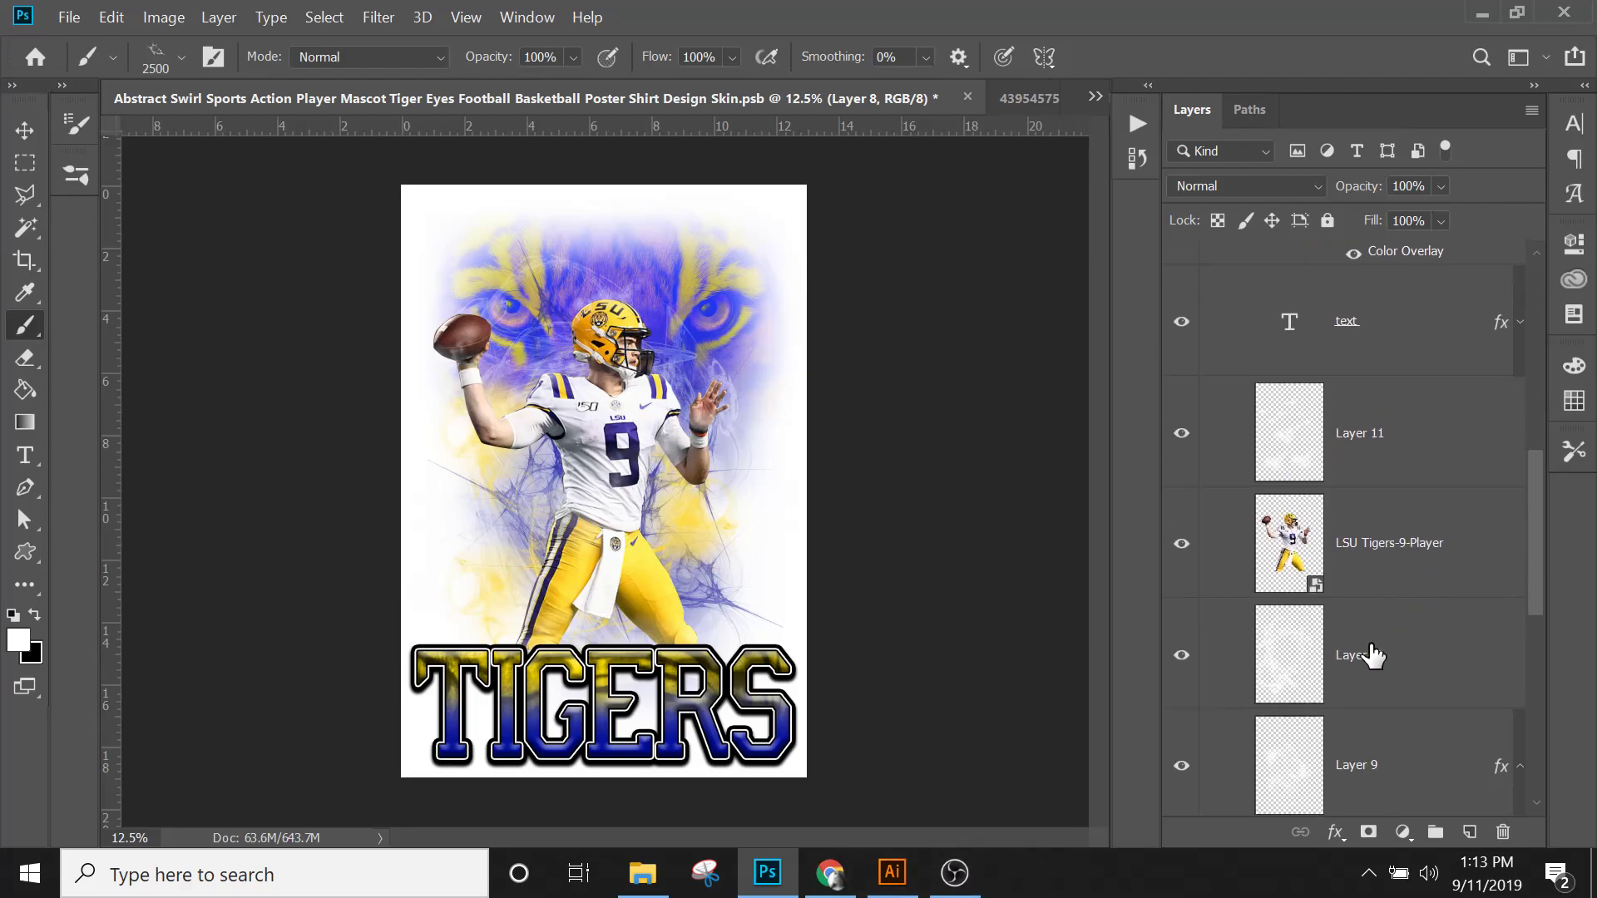
left_click(1371, 656, "shift")
key("ctrl+g")
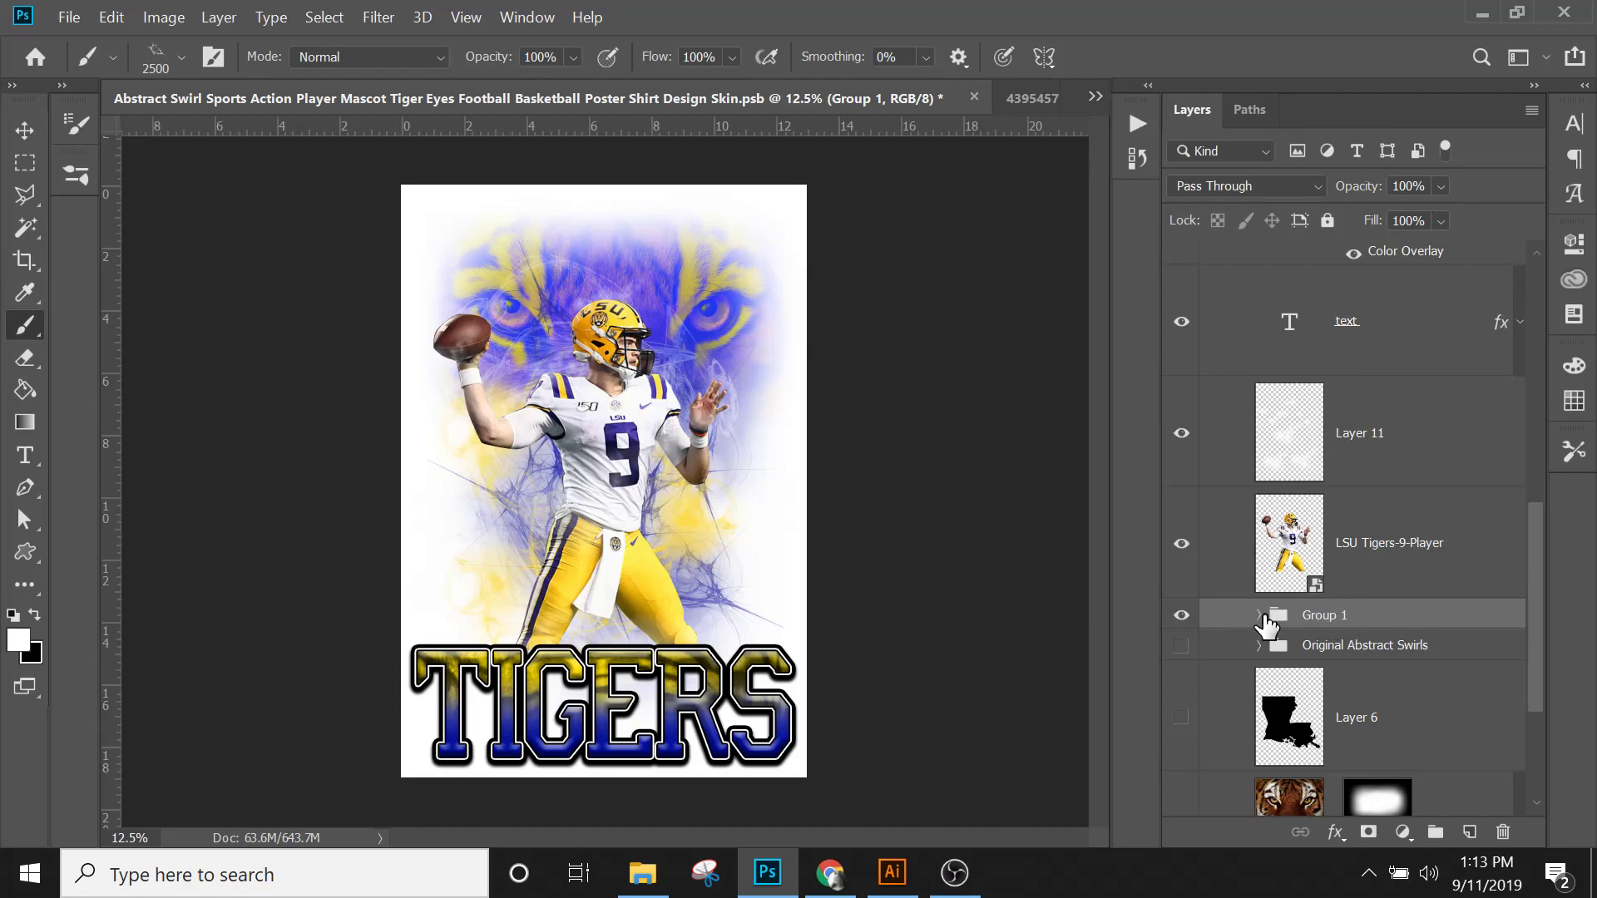
Step: Move Layer 11 into the new layer group and rename the group New Abstract Swirls
left_click_drag(1368, 439, 1331, 613)
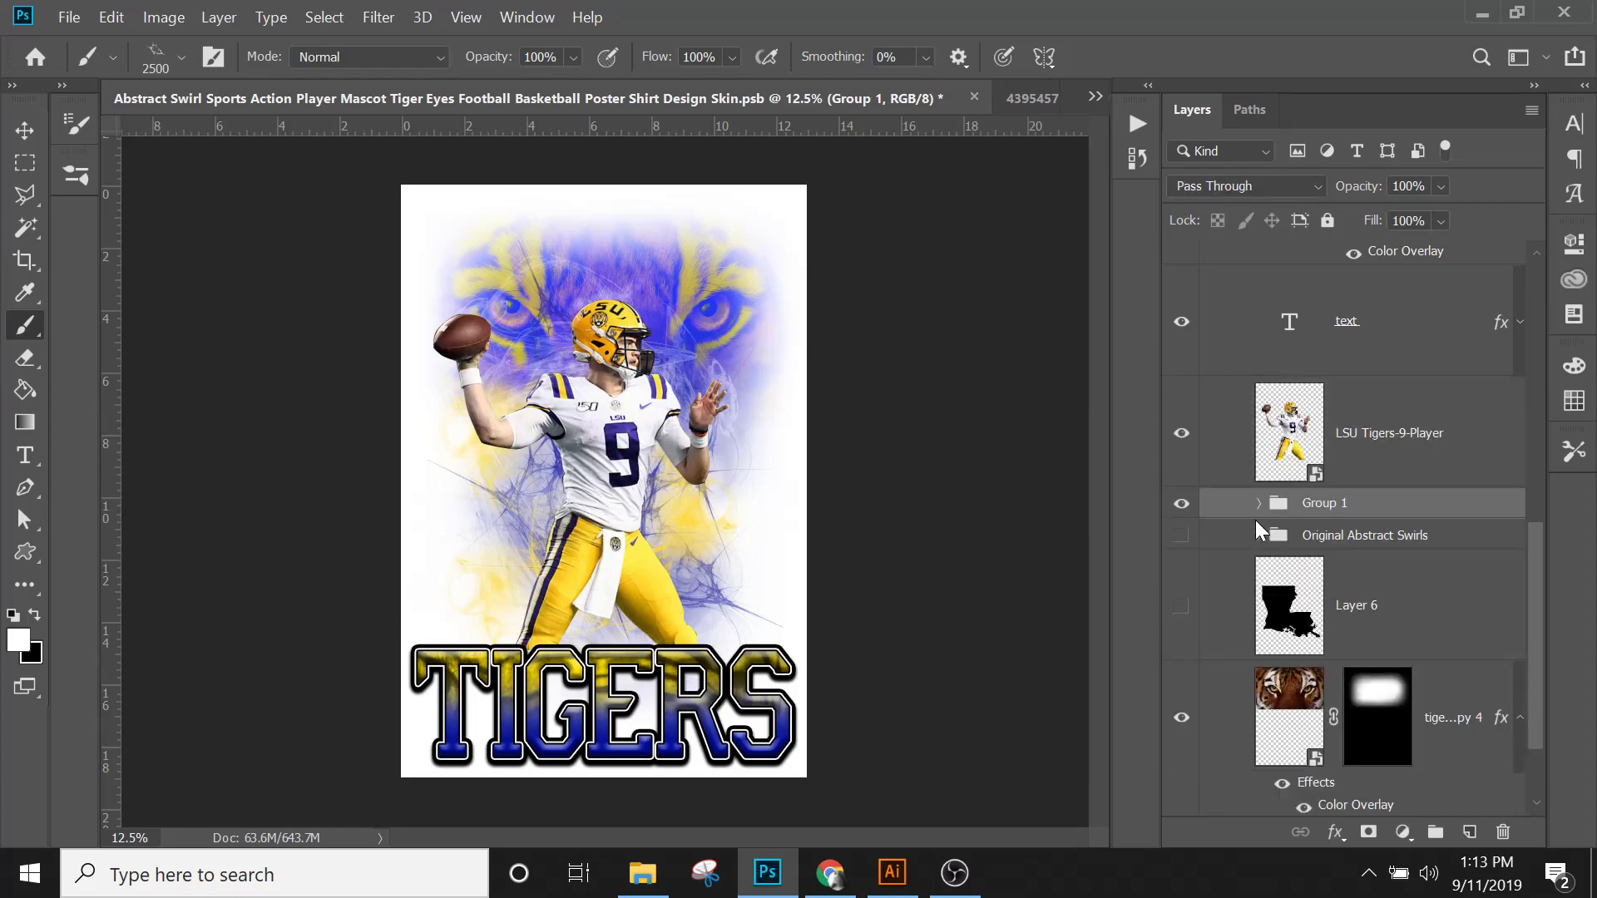
double_click(1327, 504)
key("Return")
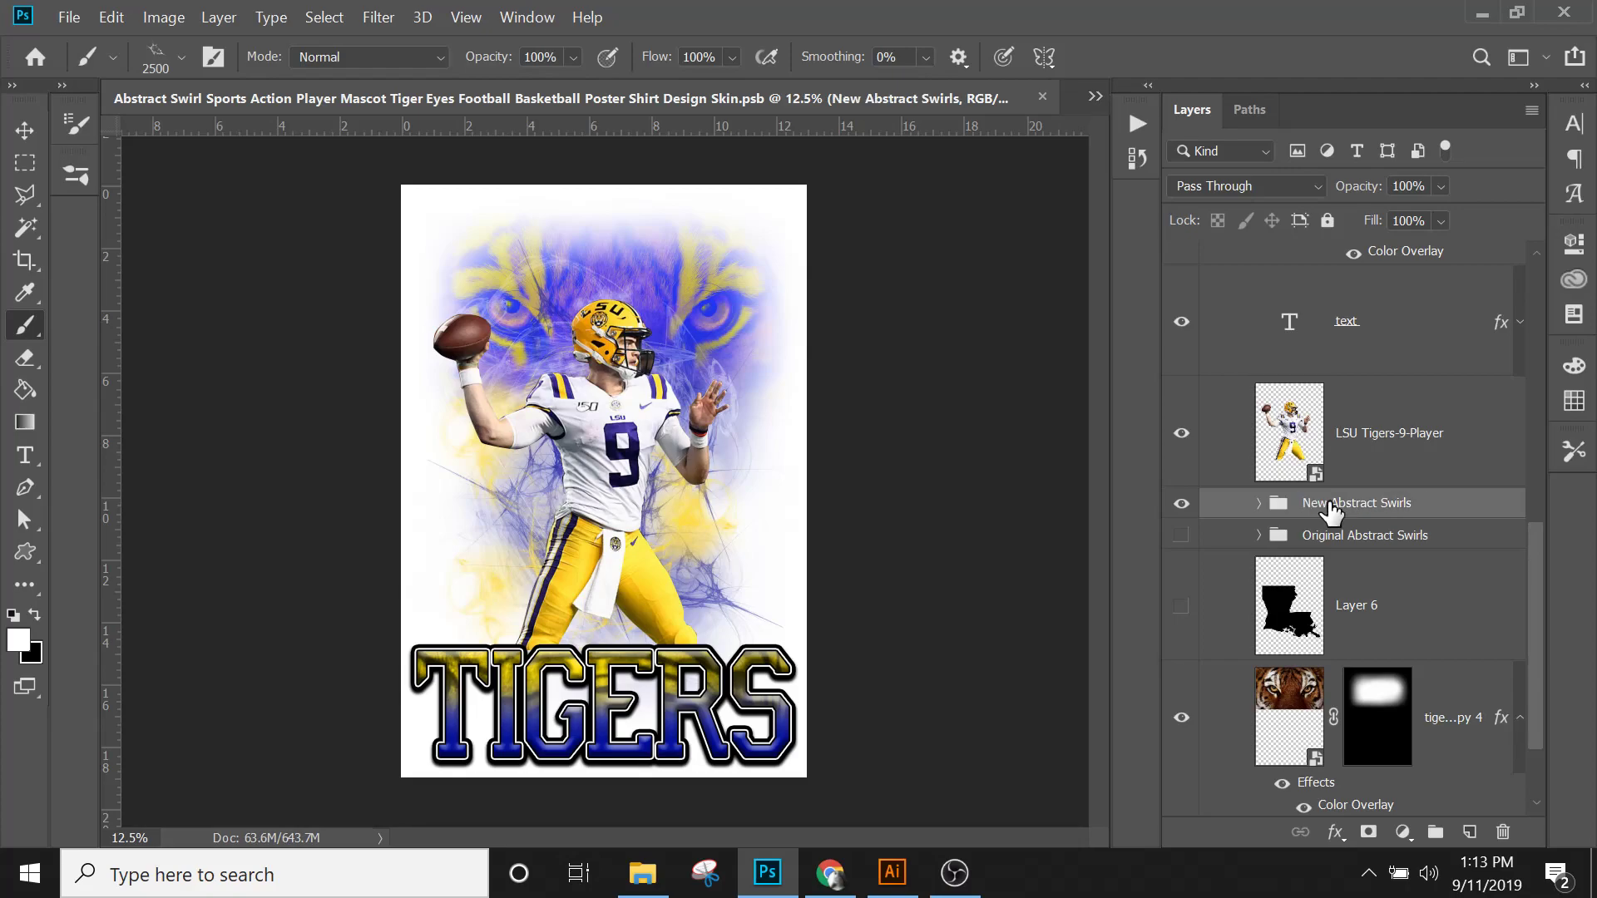
Step: Compare the two swirl groups by alternating their visibility, leaving Original Abstract Swirls shown and New Abstract Swirls hidden
left_click(1182, 504)
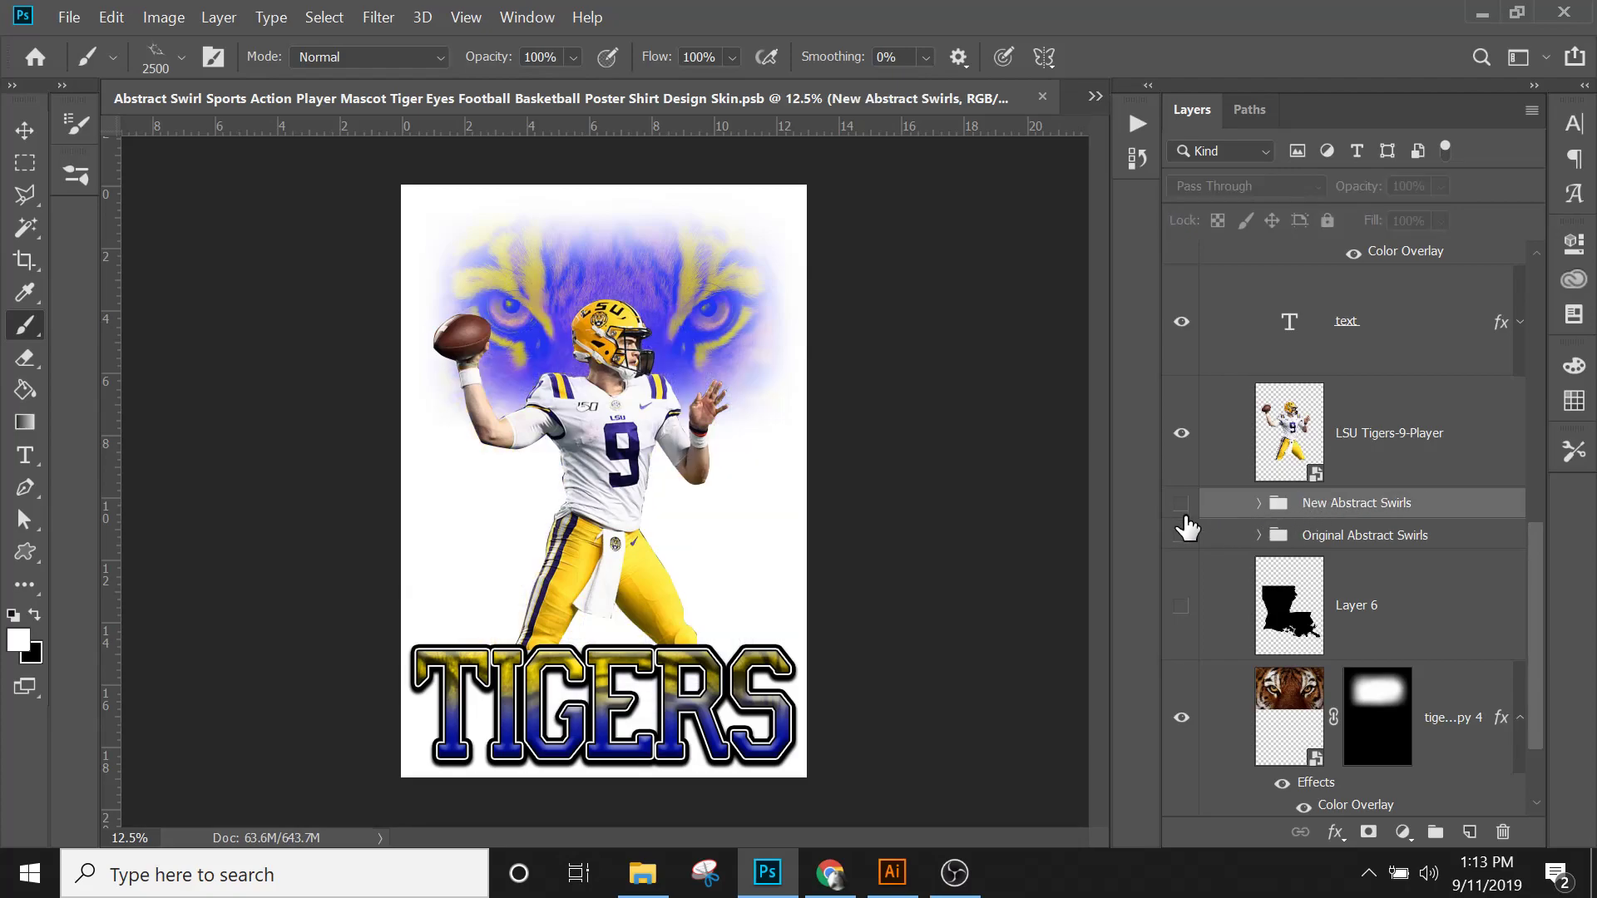
left_click(1182, 535)
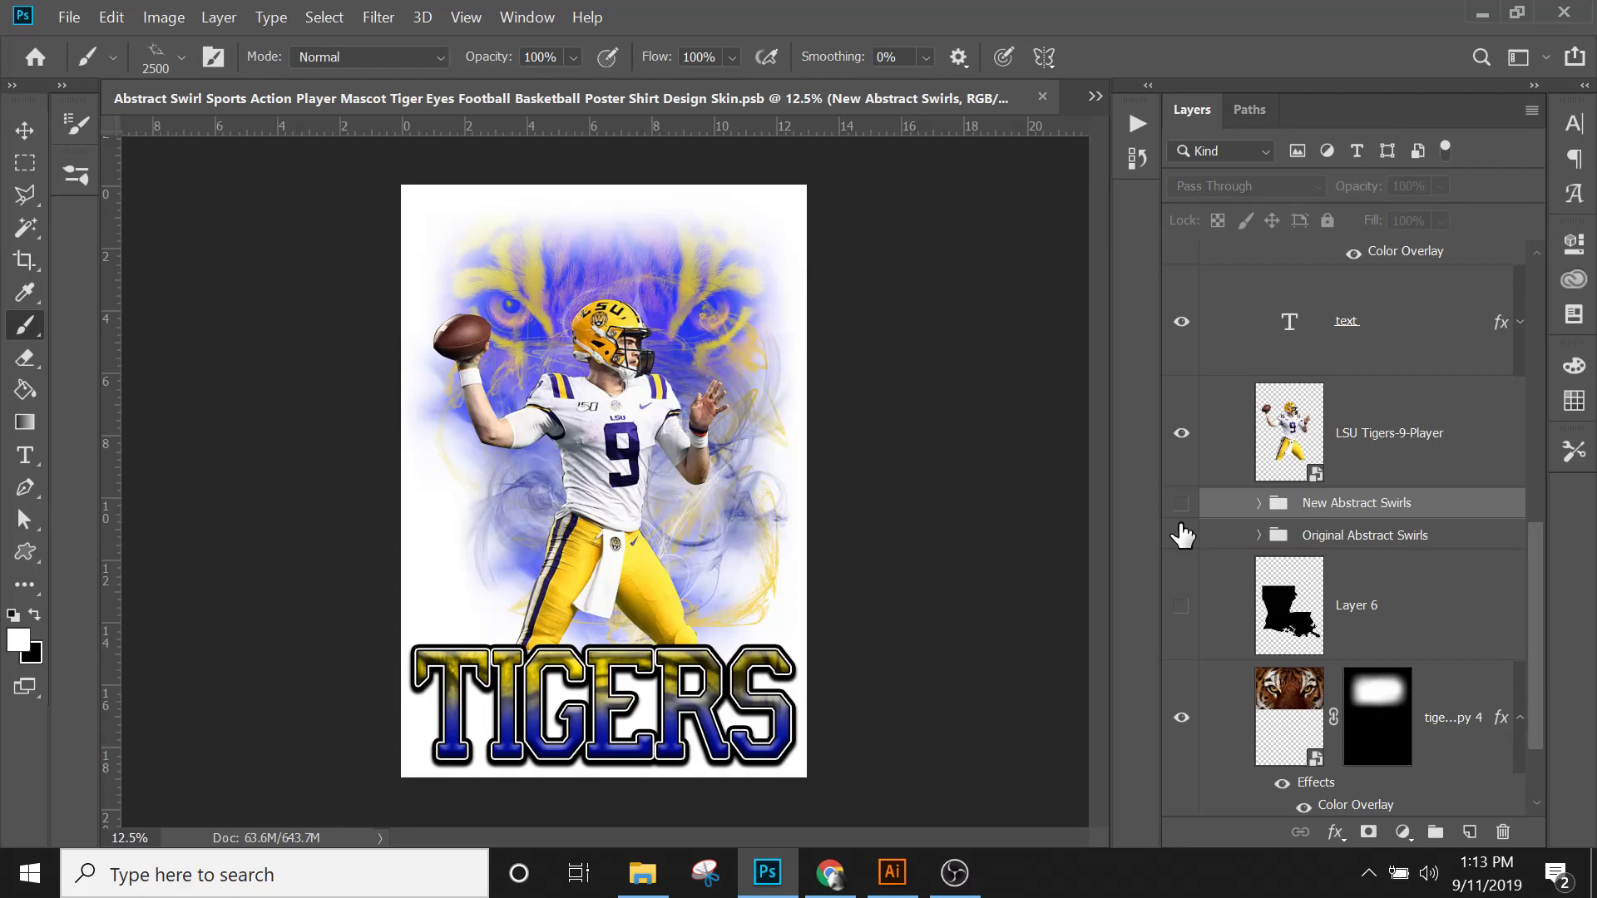
left_click(1182, 535)
left_click(1182, 504)
left_click(1181, 505)
left_click(1182, 539)
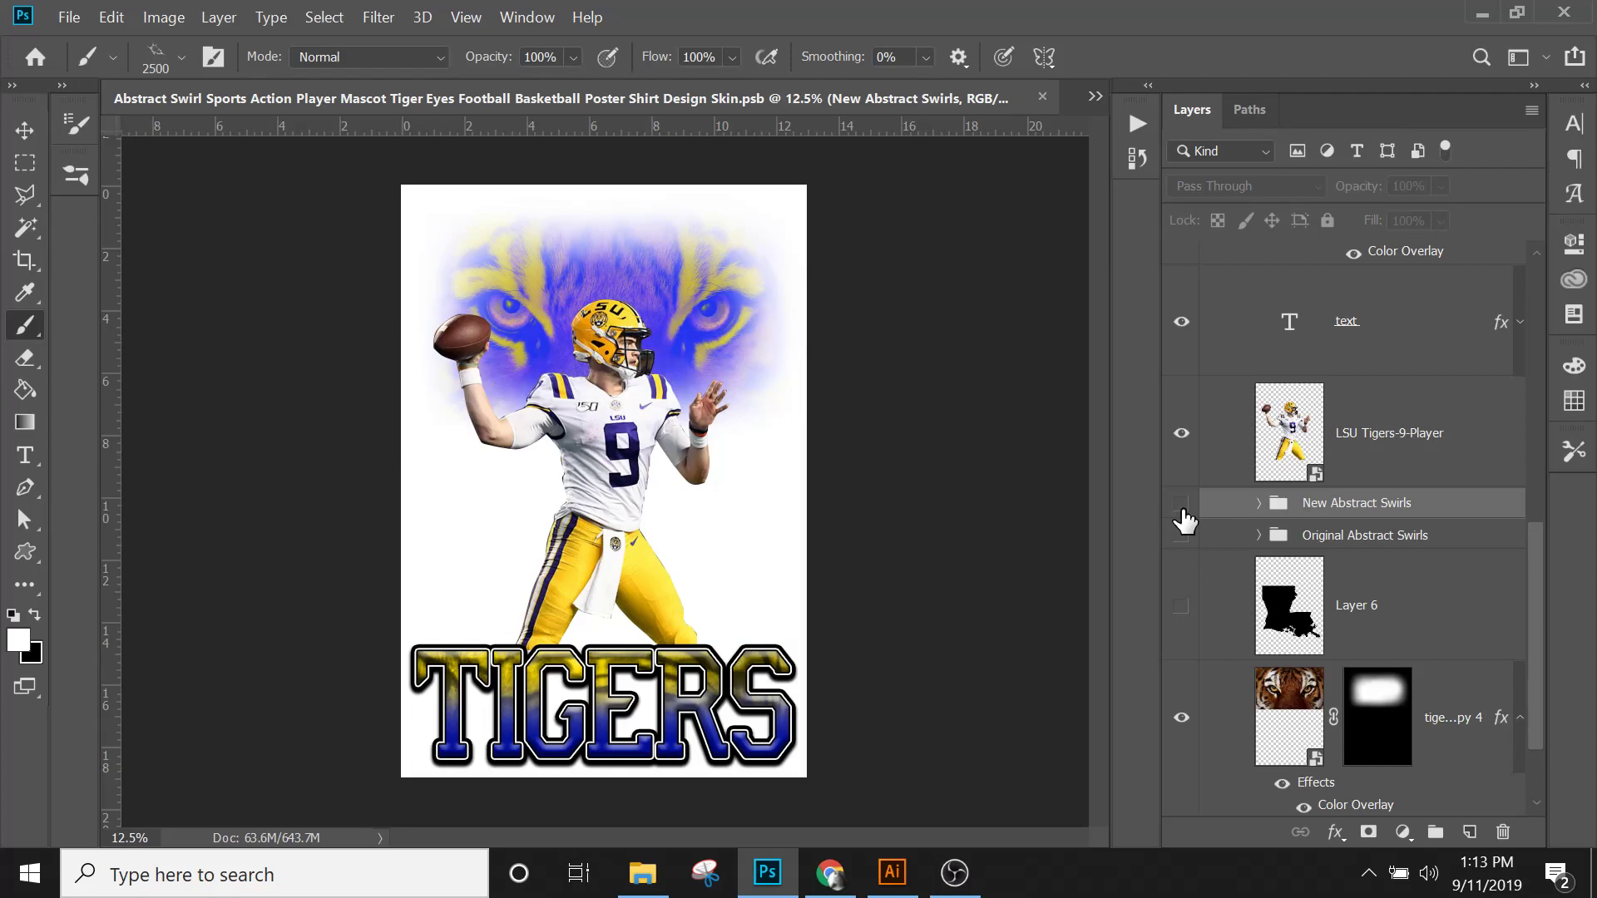
left_click(1182, 504)
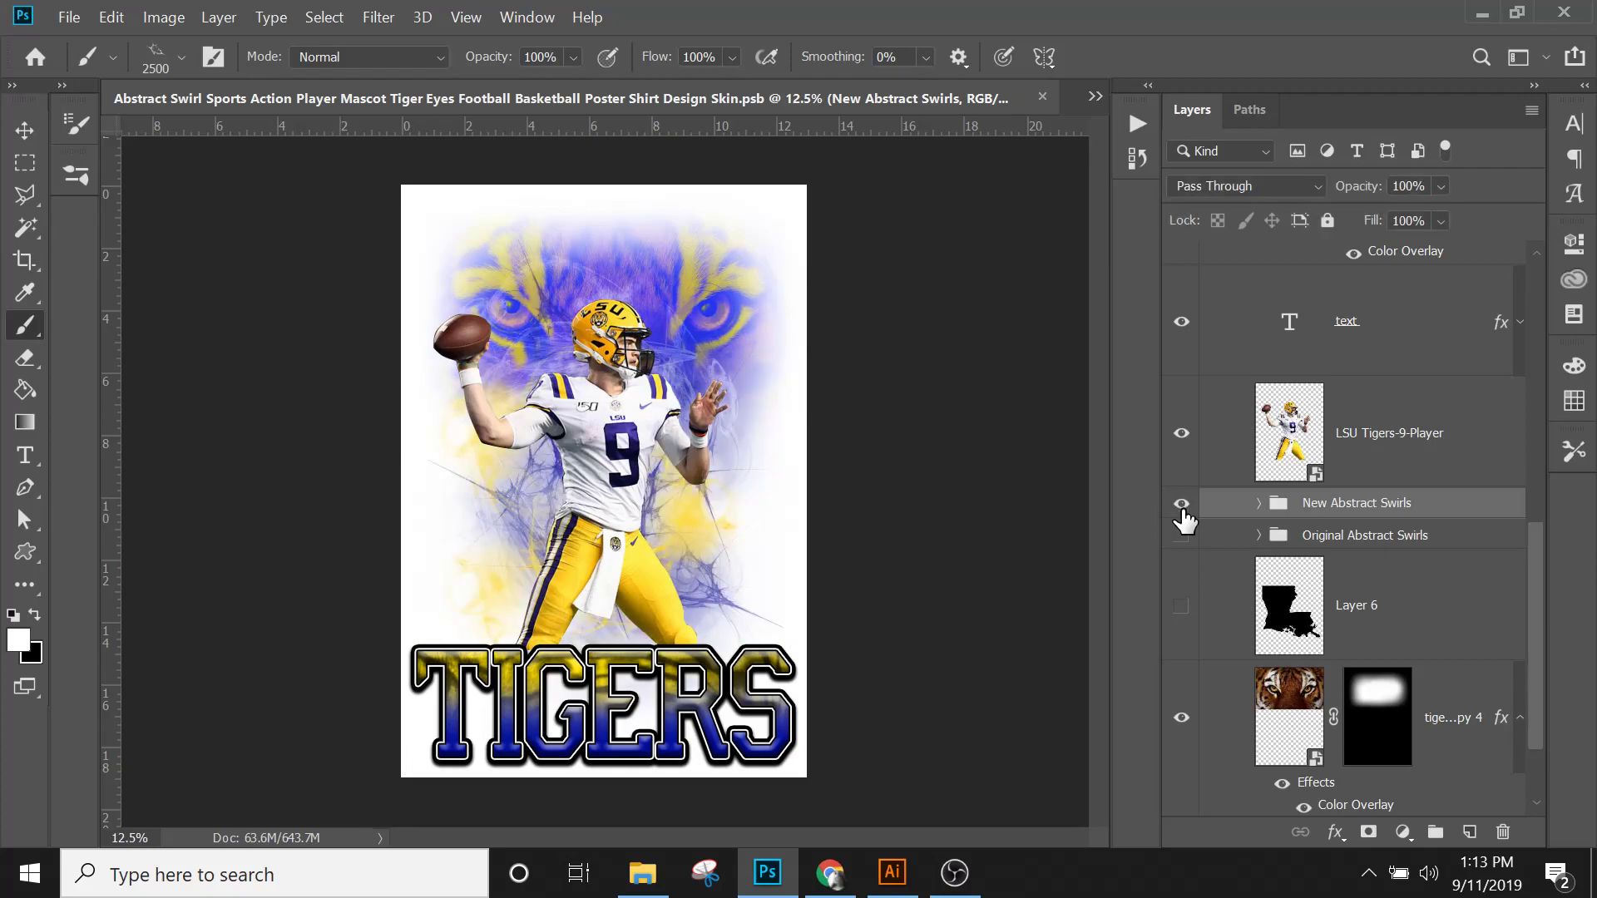
left_click(1182, 506)
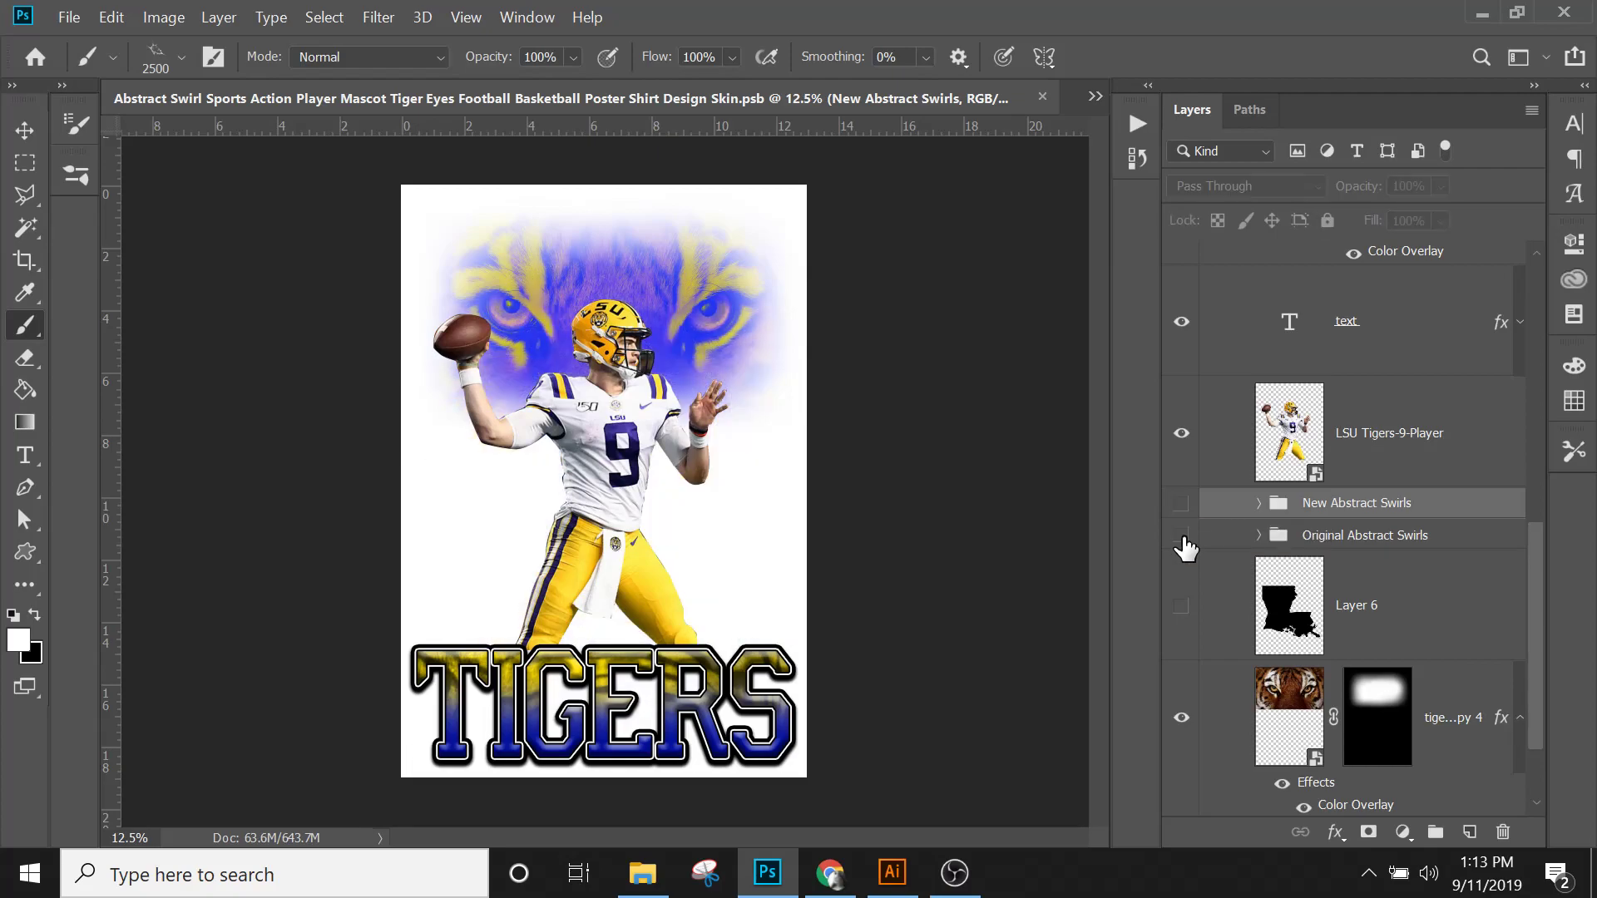
left_click(1181, 536)
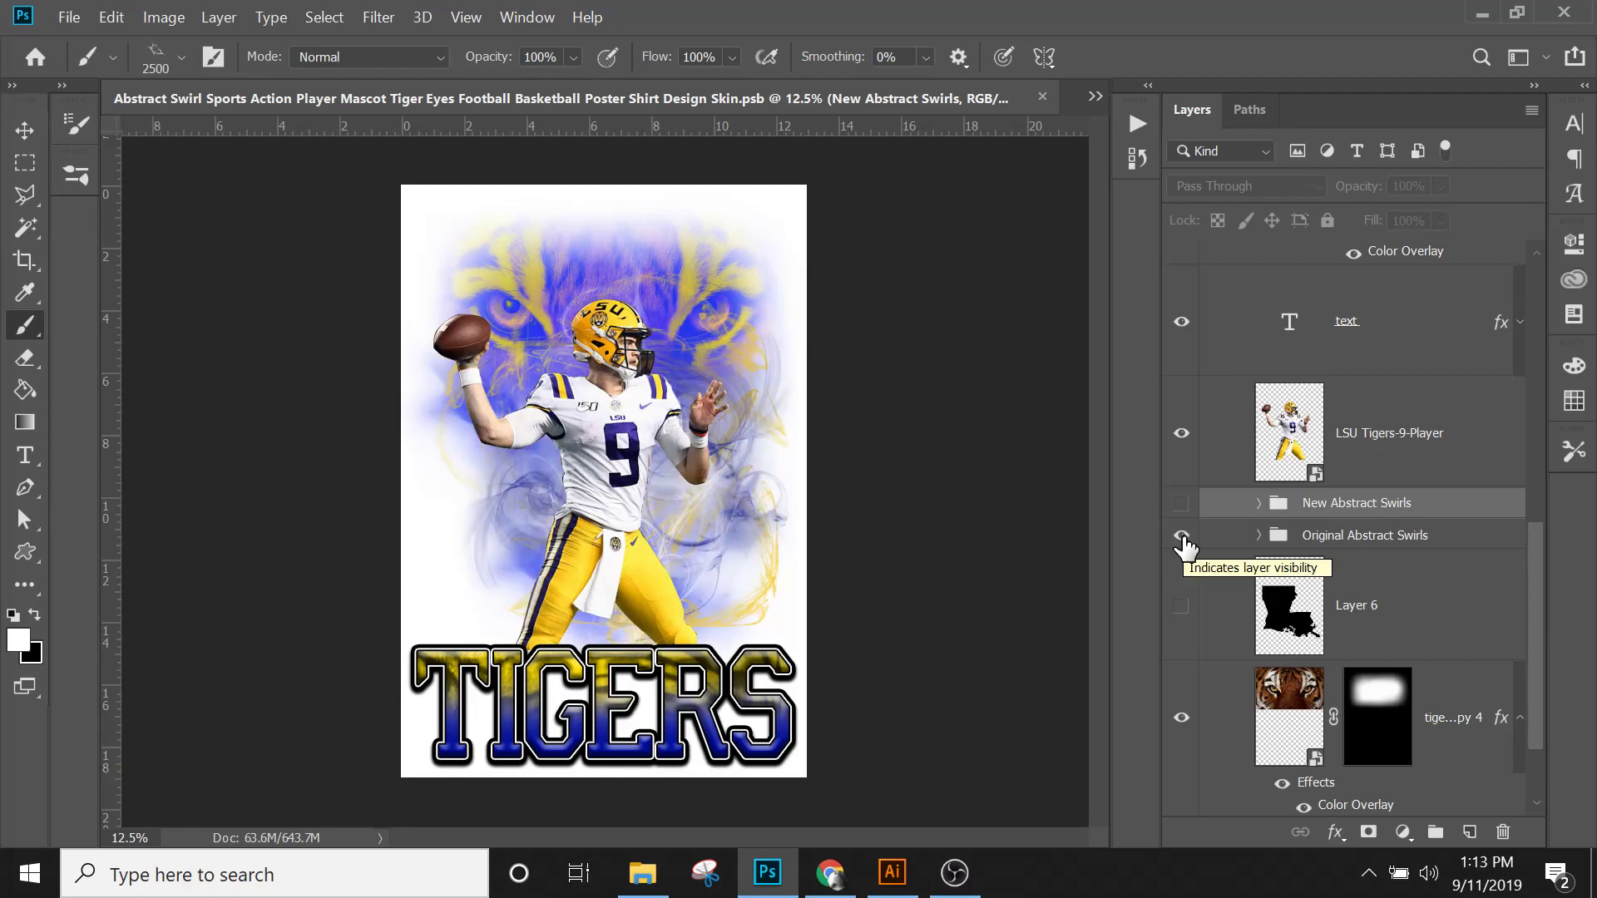
Step: Move the LSU Tigers-9-Player layer into the Original Abstract Swirls group, between Layer 3 and Layer 2
left_click(1403, 467)
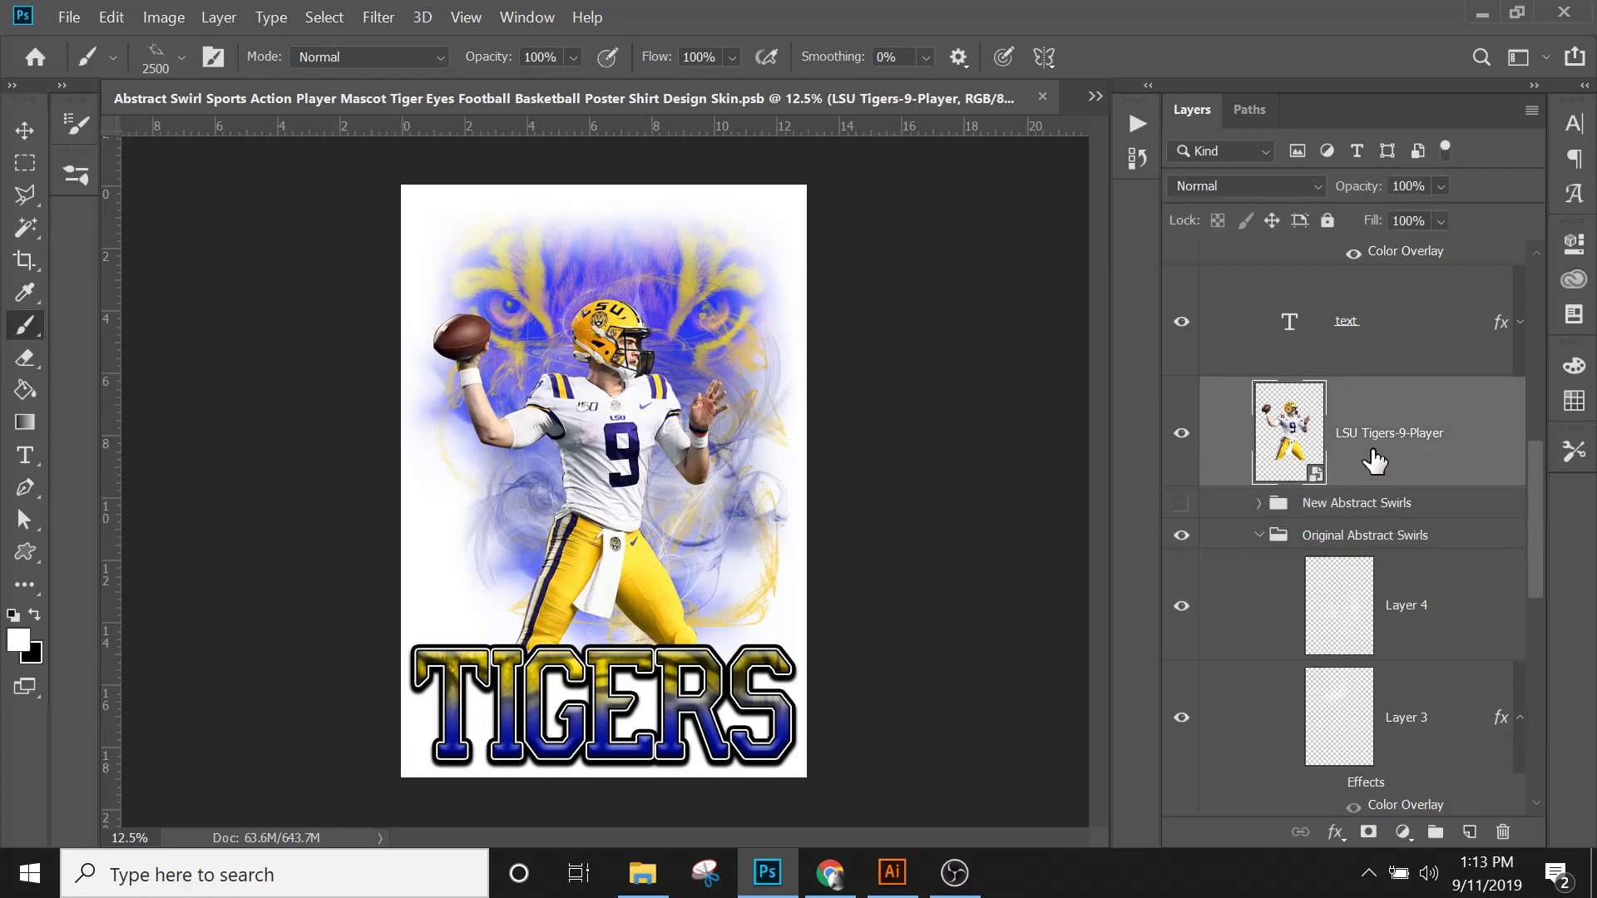
left_click_drag(1384, 434, 1394, 662)
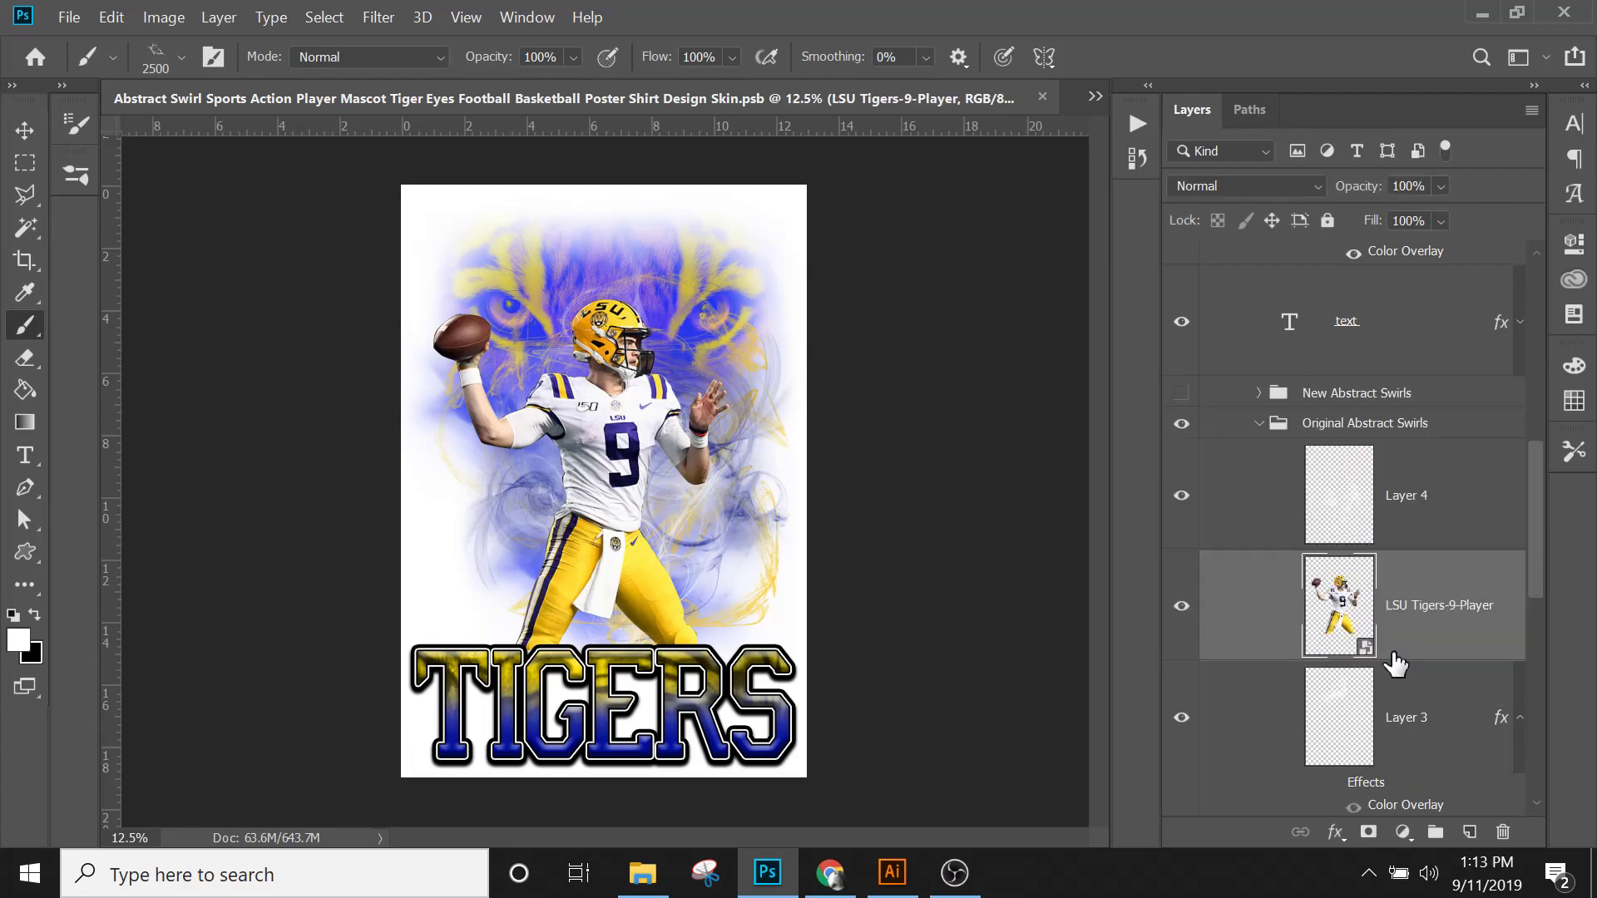
scroll(1405, 641, "down", 3)
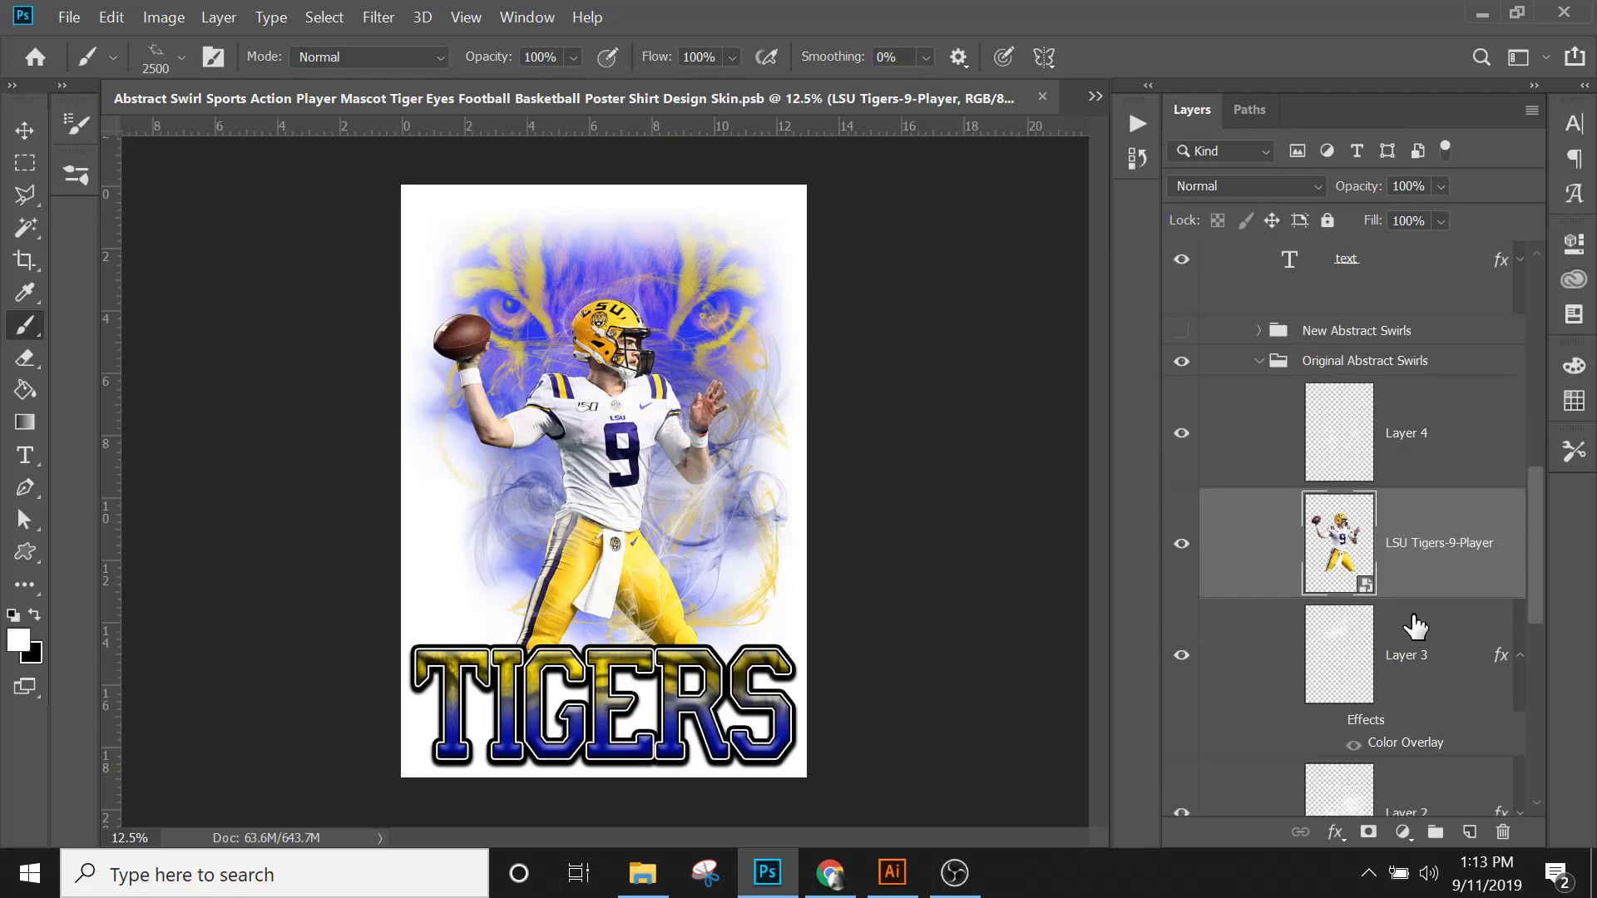
left_click_drag(1425, 528, 1410, 665)
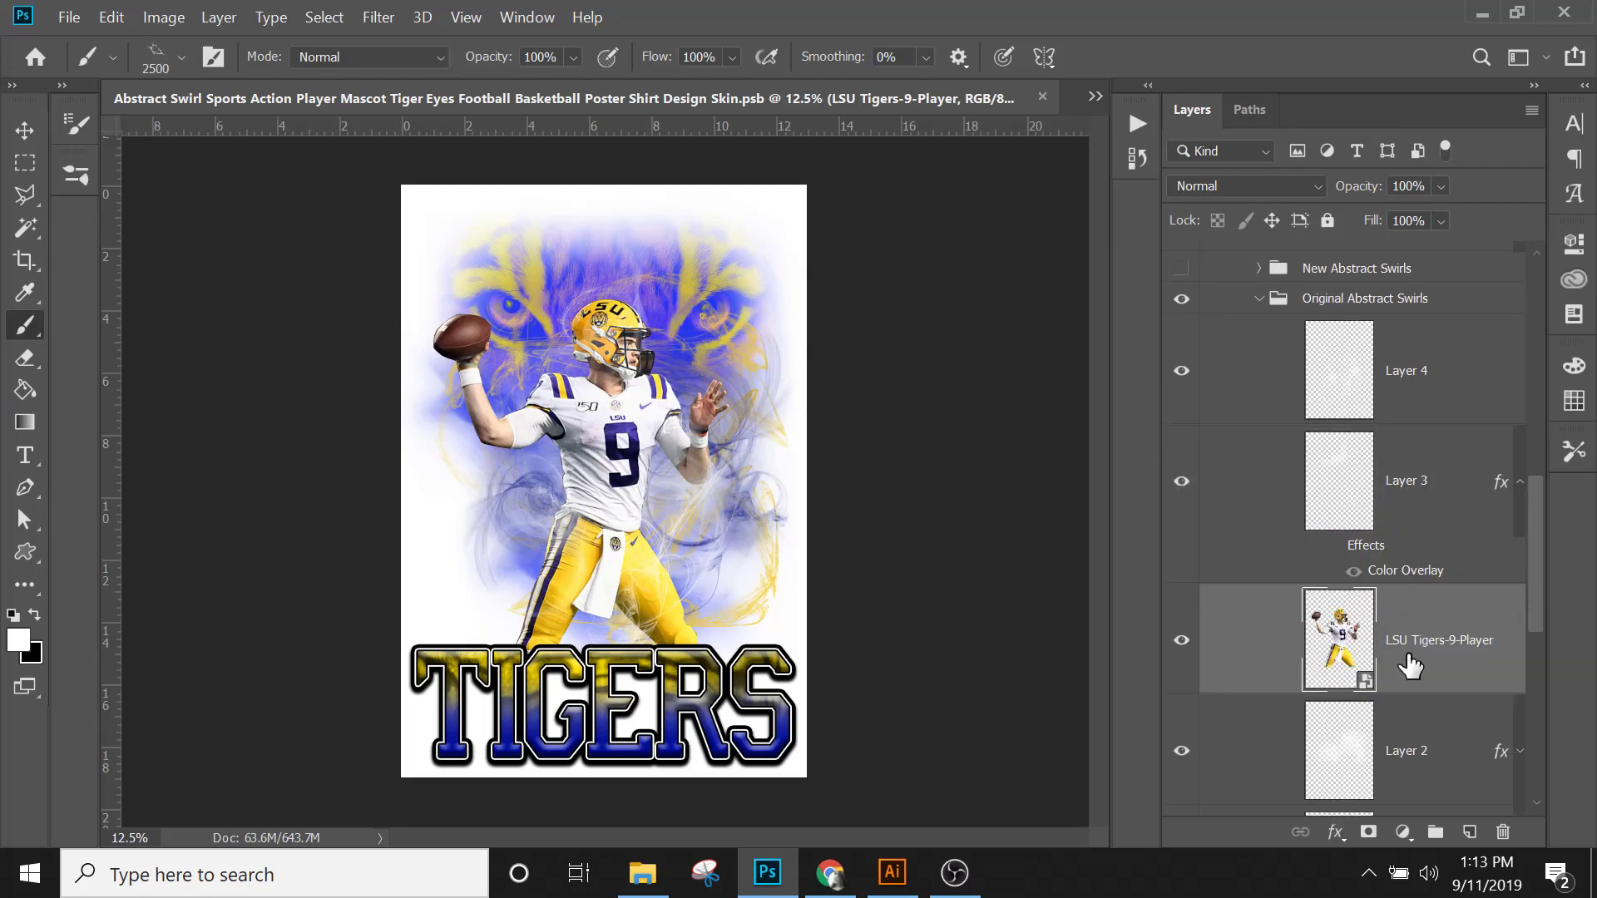
Step: Check Layer 3's effect over the player by hiding and showing it, and collapse the Original Abstract Swirls group
left_click(1185, 485)
left_click(1185, 485)
left_click(1414, 501)
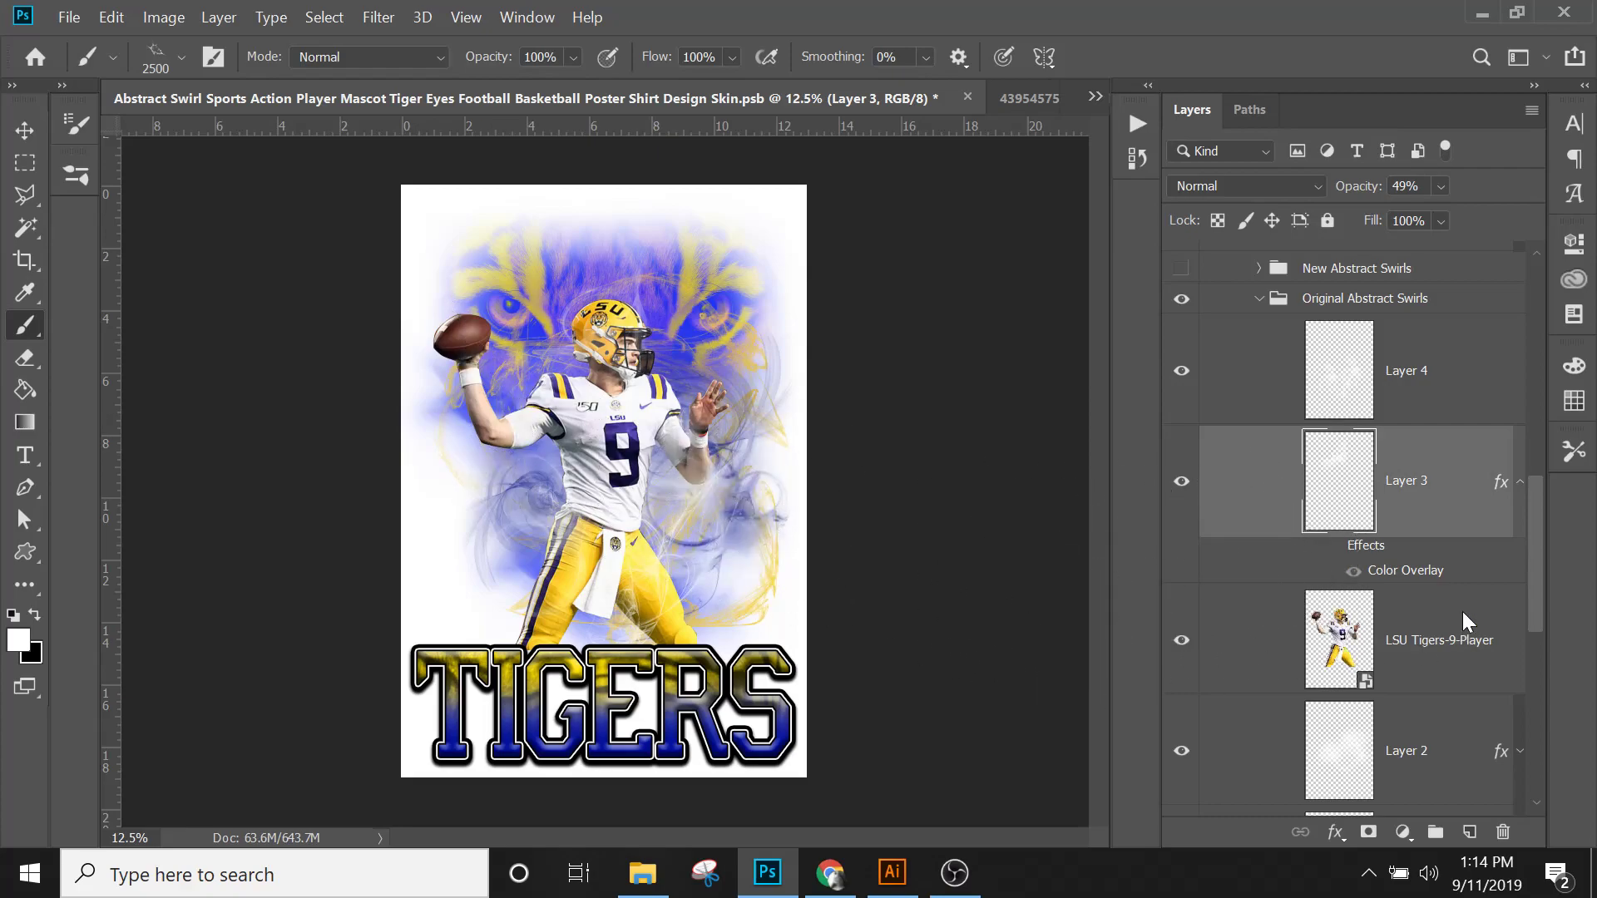
scroll(1462, 615, "up", 3)
left_click(1260, 424)
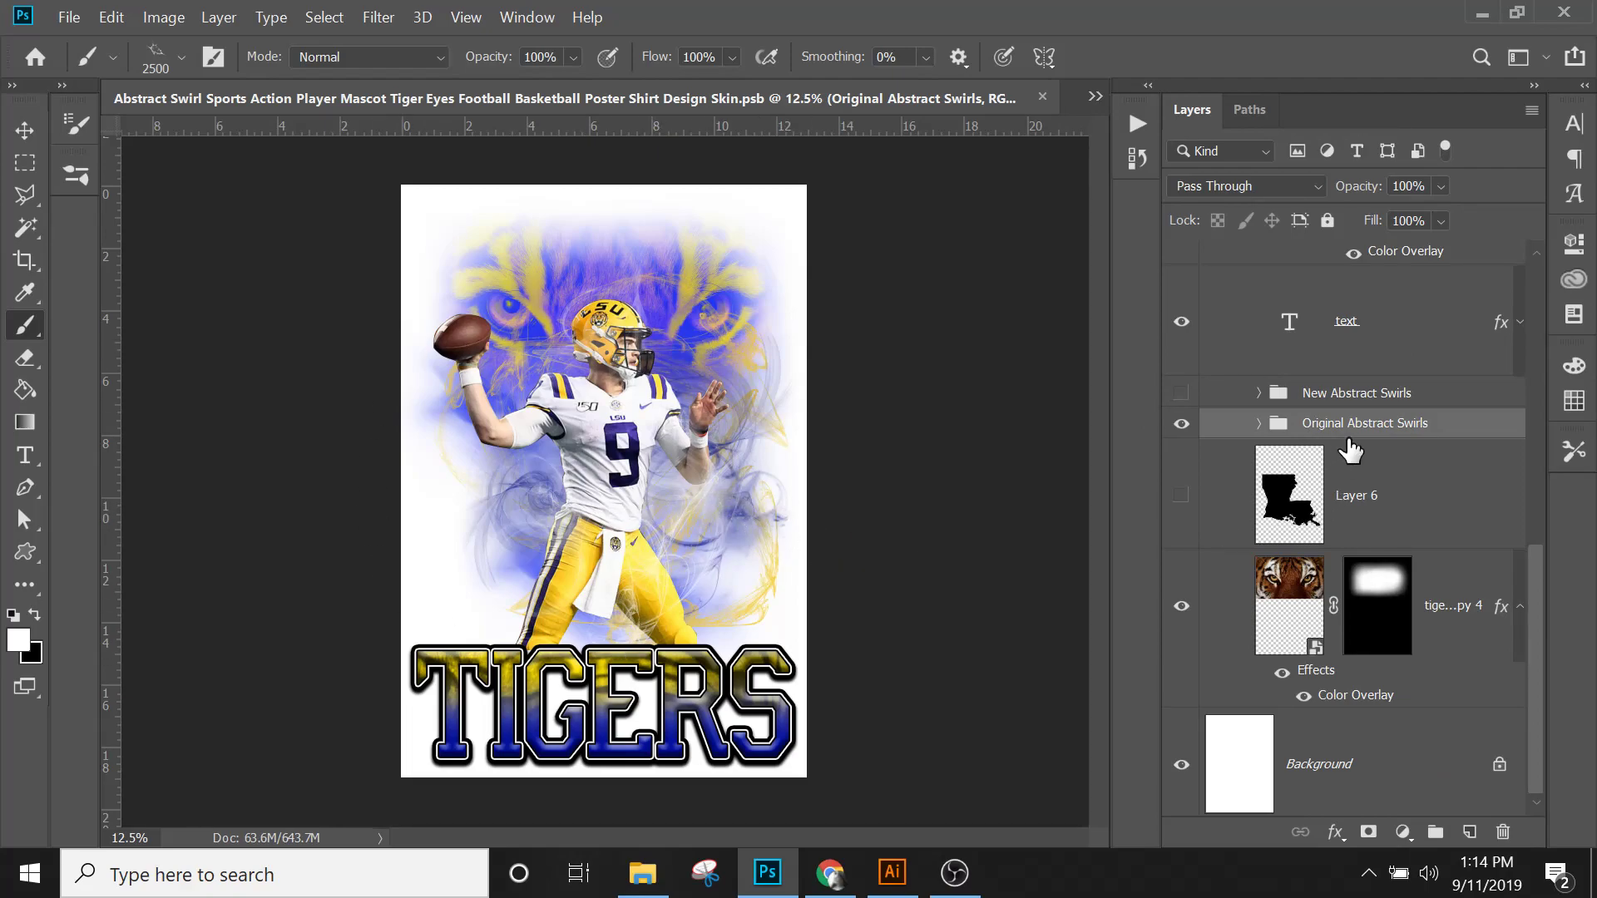
Step: Show Layer 6, the black state silhouette, and add a yellow Color Overlay effect to it
left_click(1356, 506)
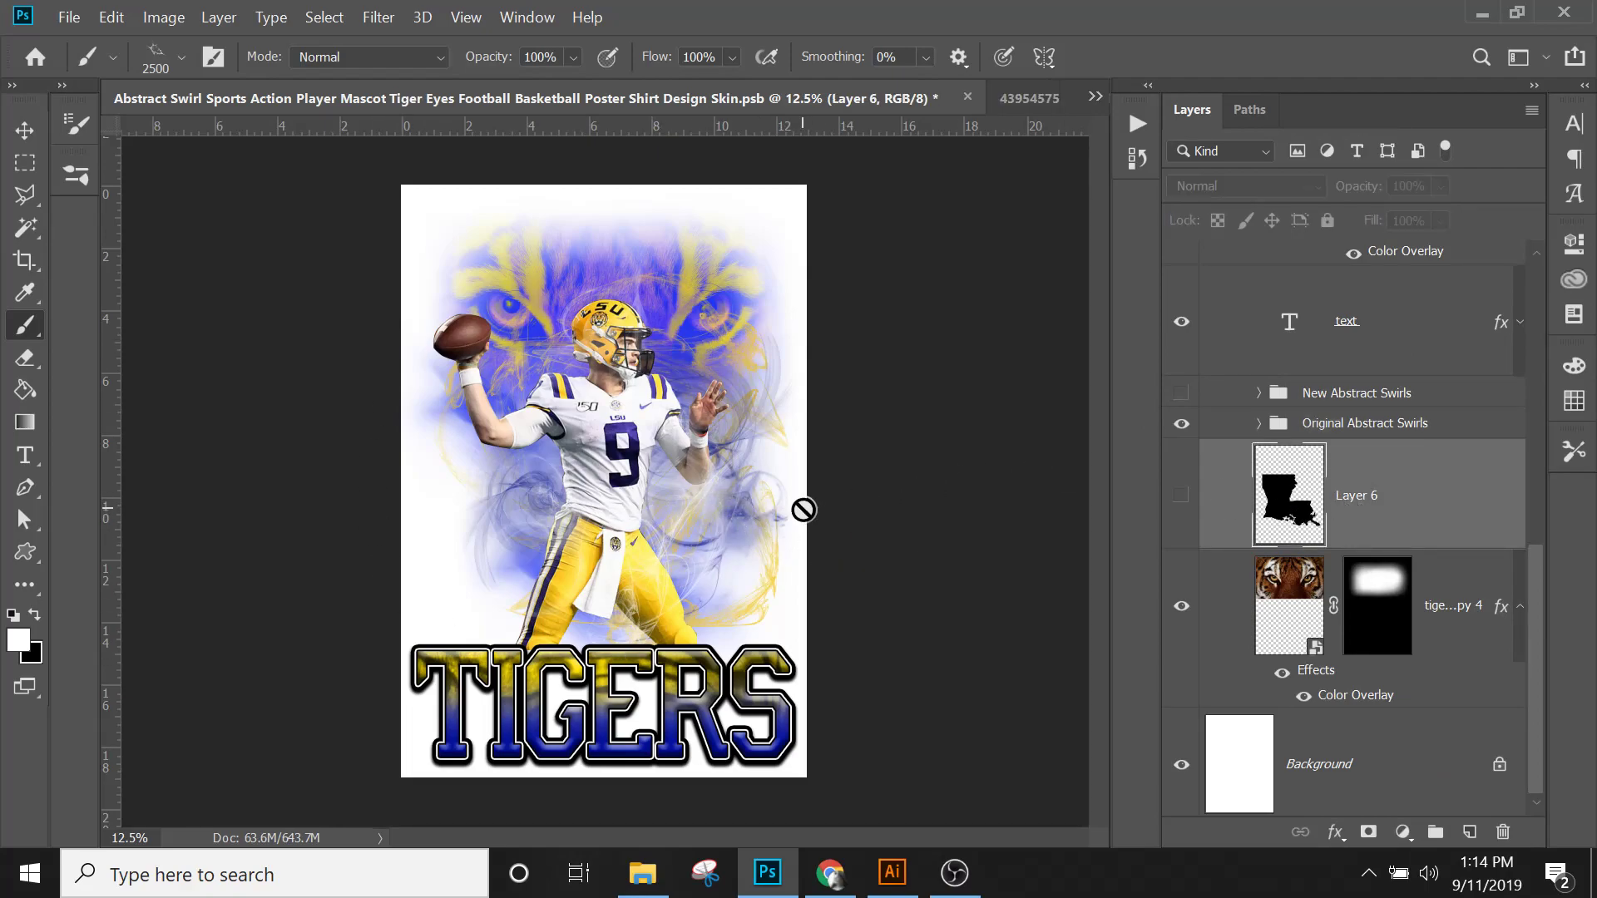
left_click(1181, 496)
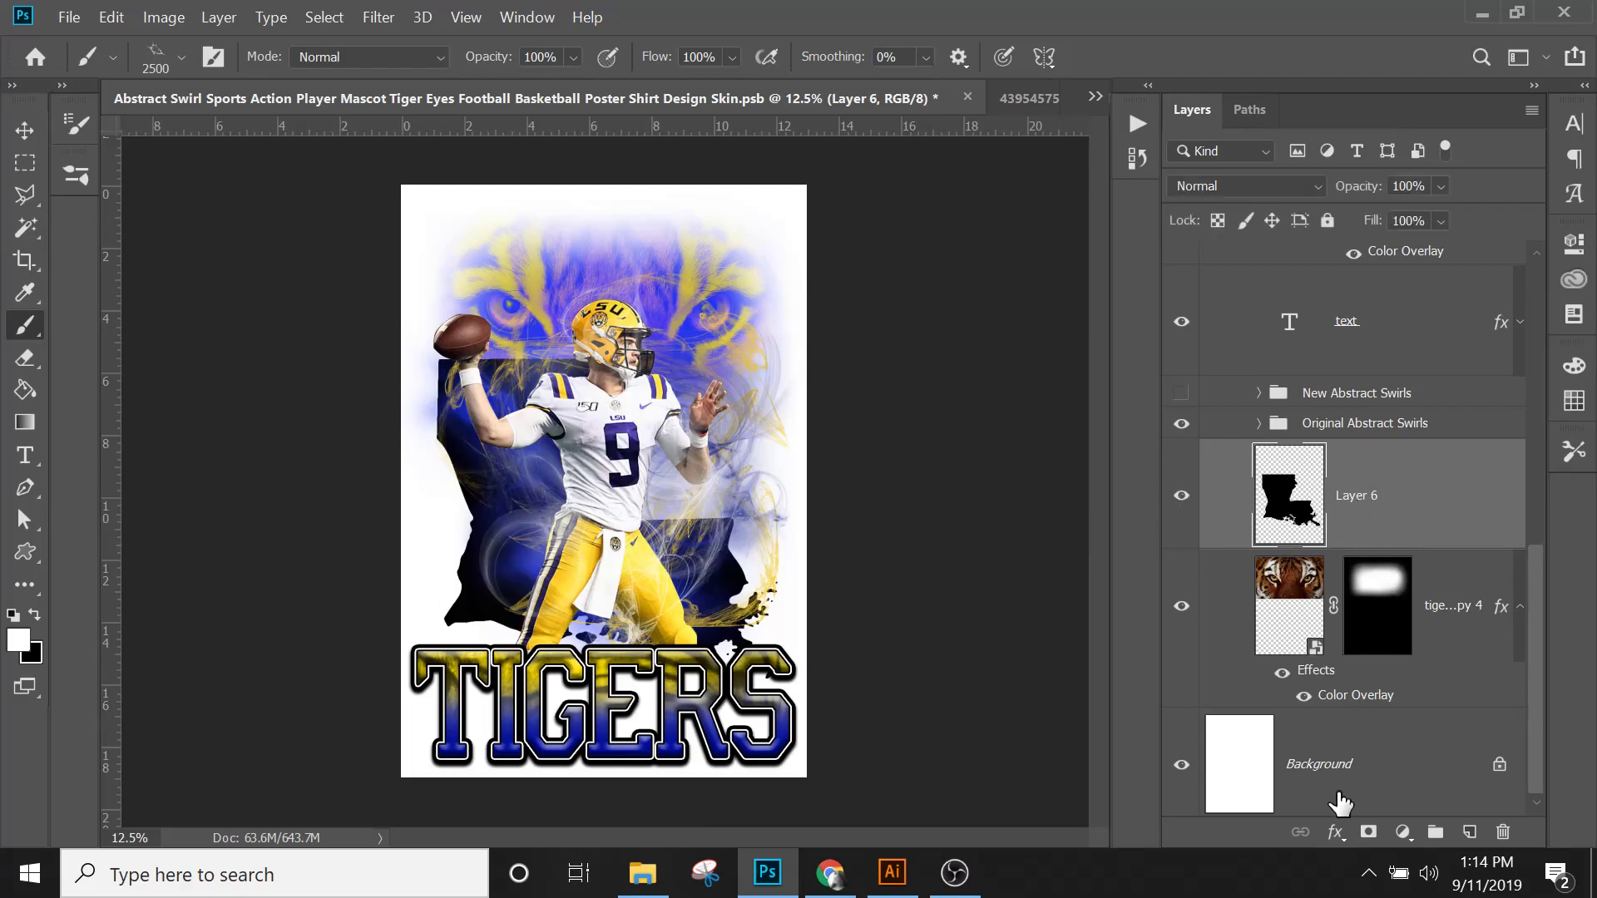
left_click(1338, 832)
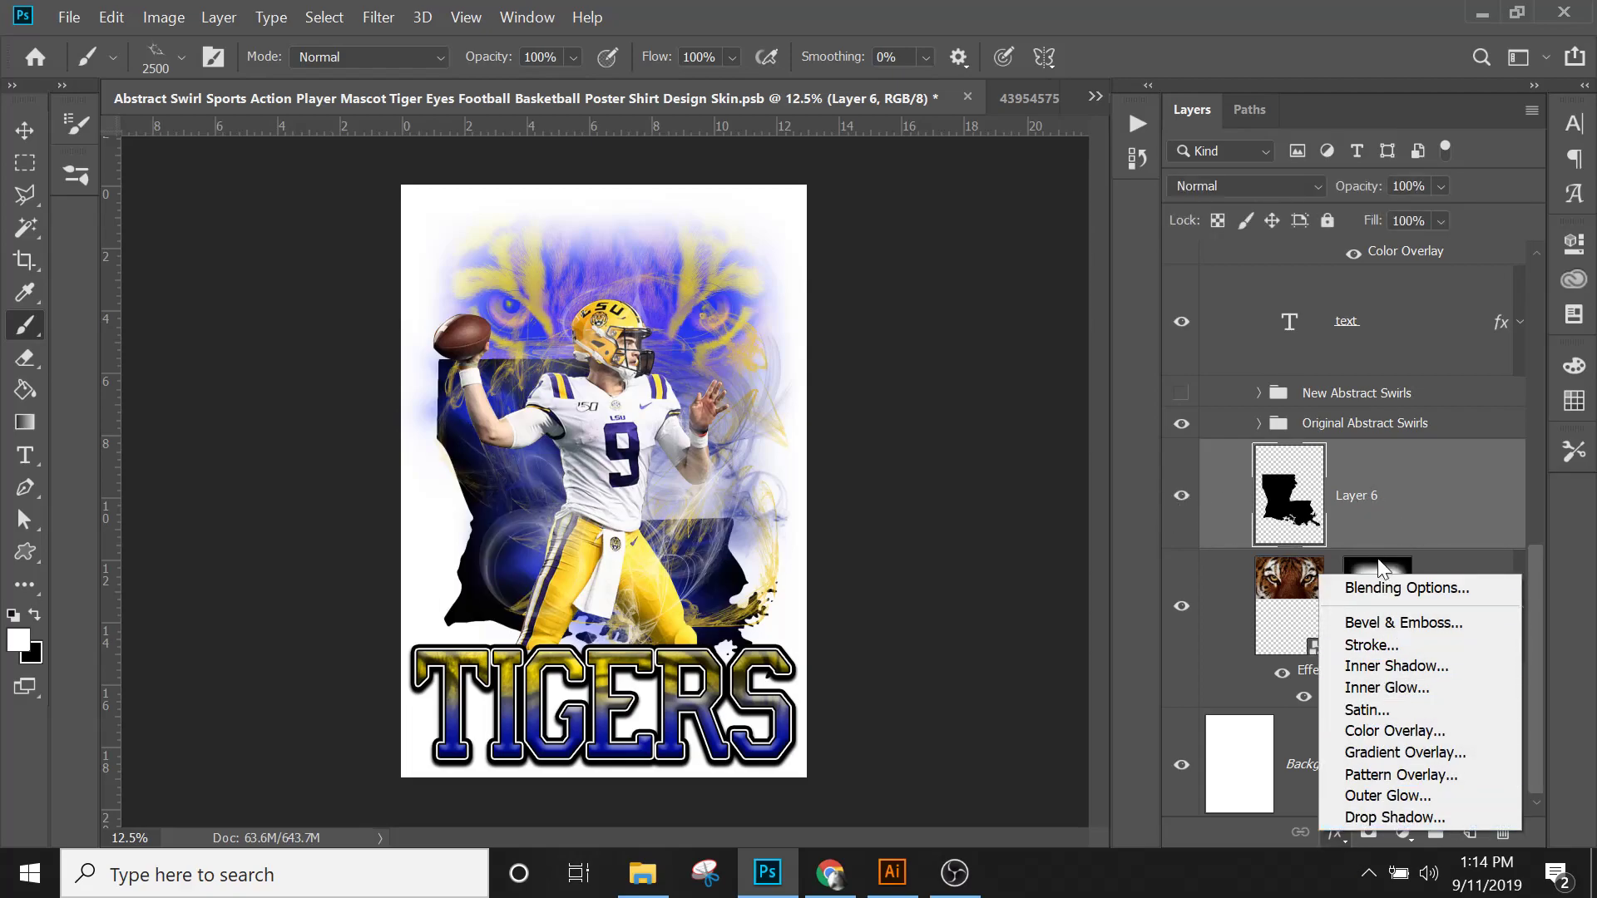
left_click(1399, 732)
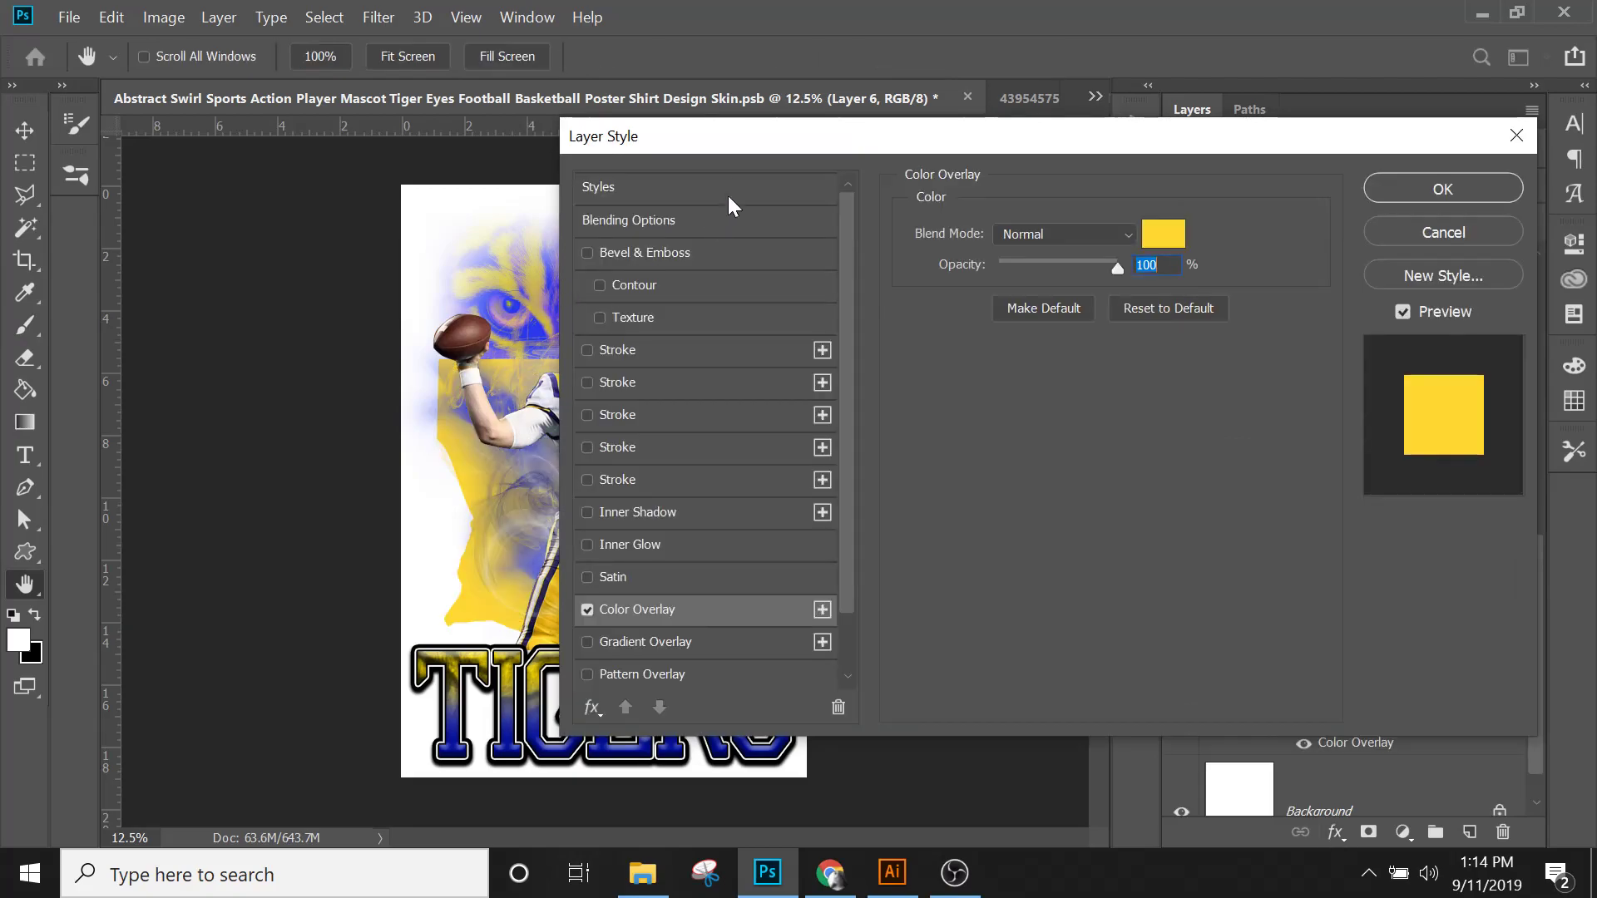
left_click_drag(741, 136, 983, 163)
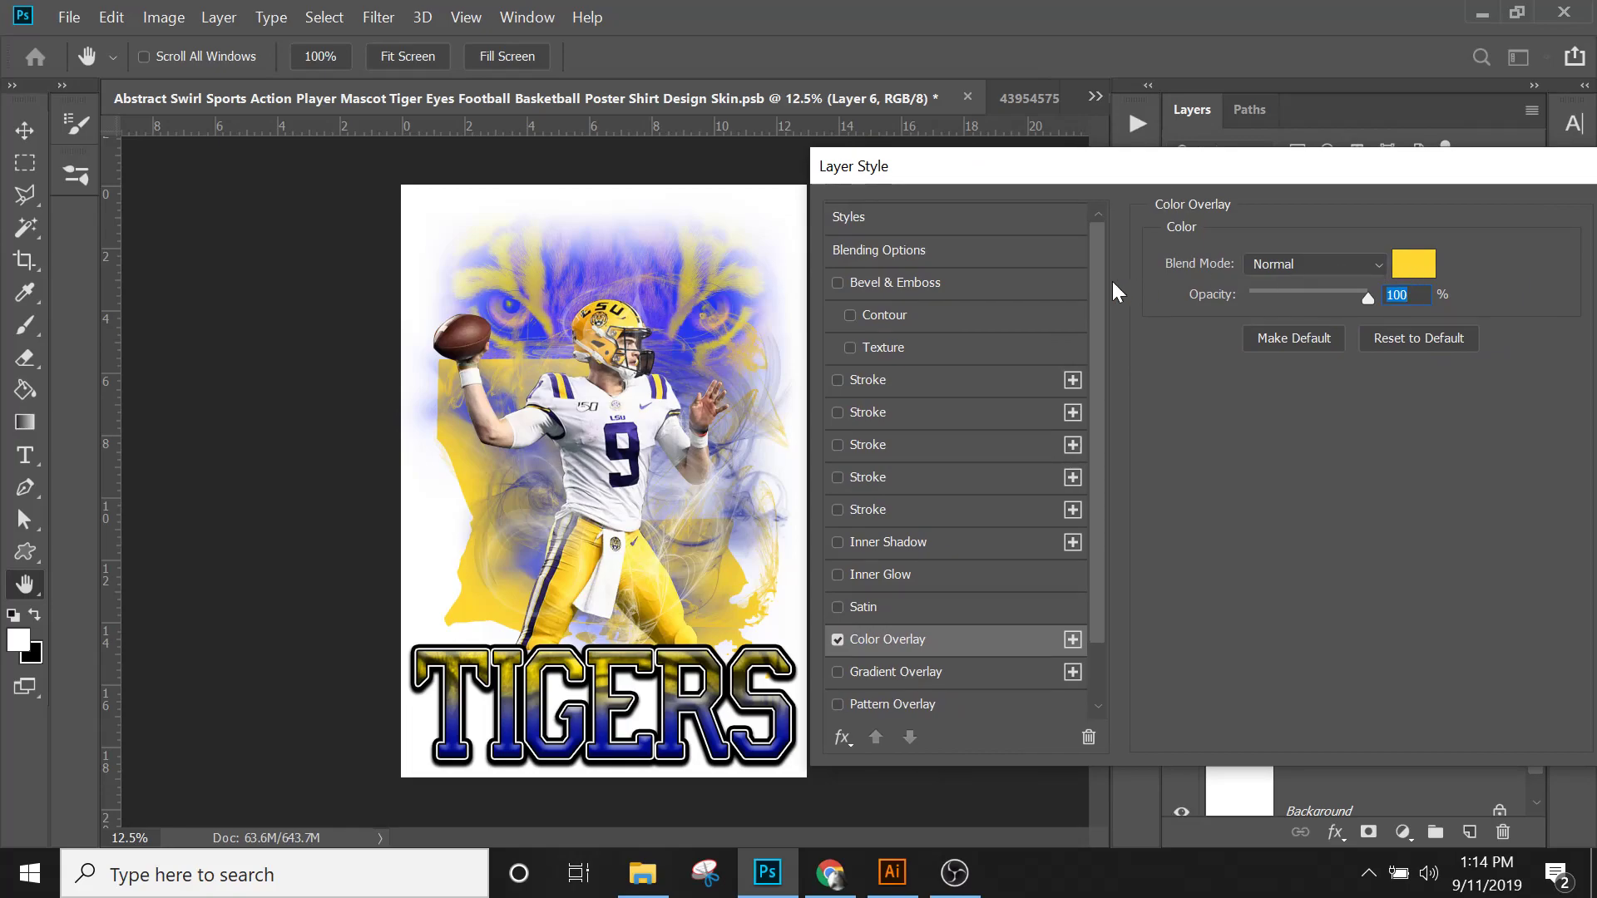
Step: Replace Layer 6's Color Overlay with a Gradient Overlay and try the black-to-white and Violet, Orange presets
left_click(835, 649)
left_click(839, 672)
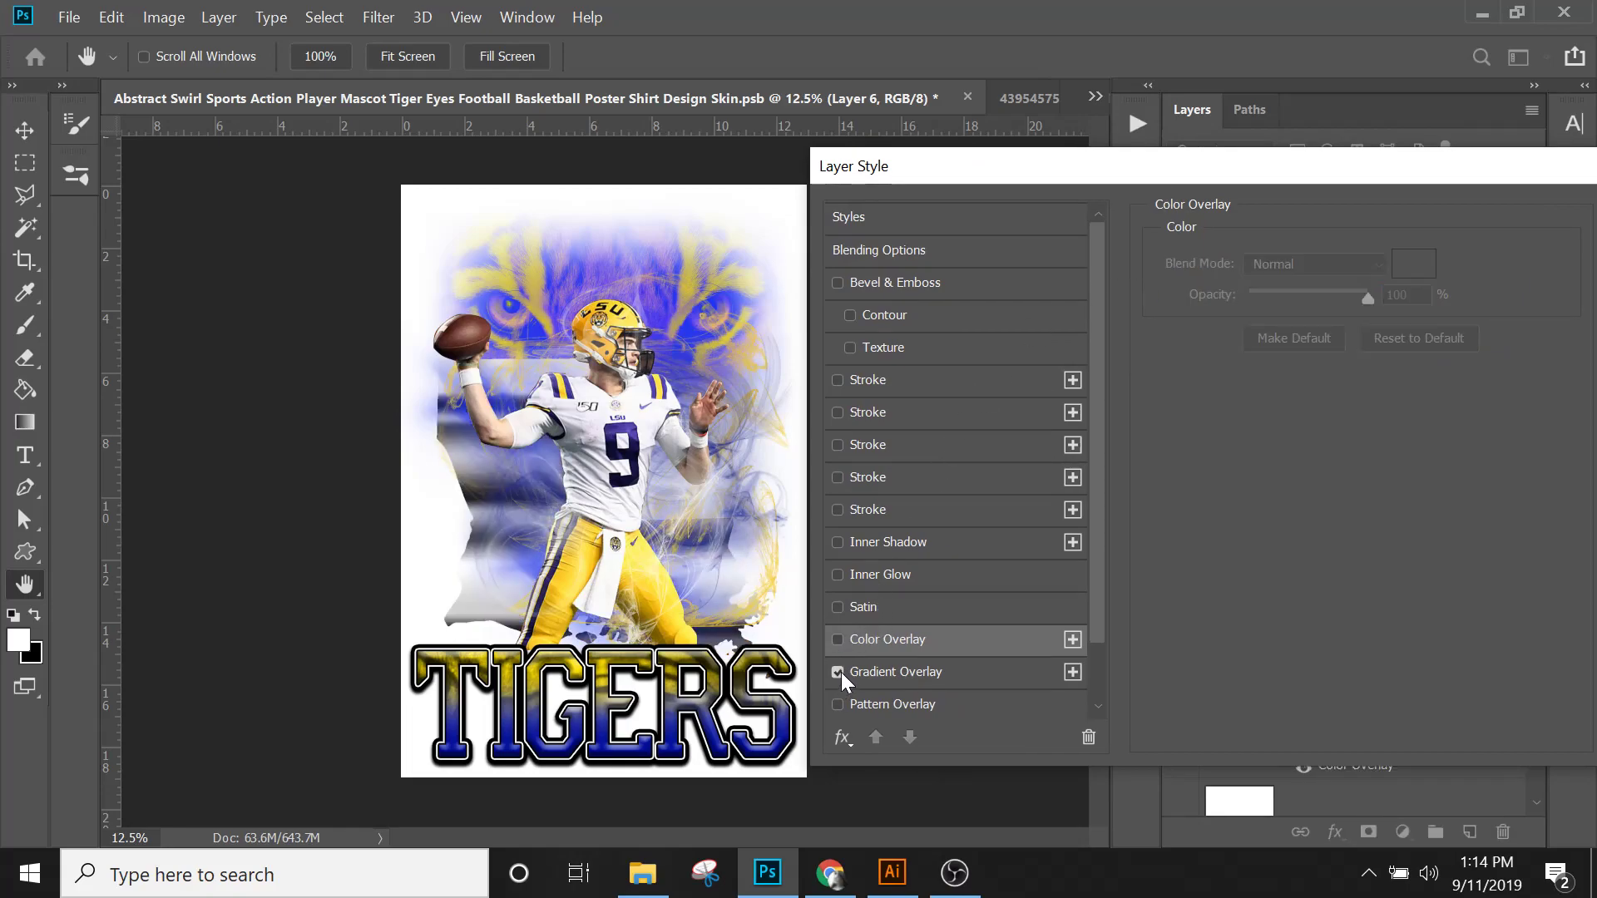
left_click(894, 676)
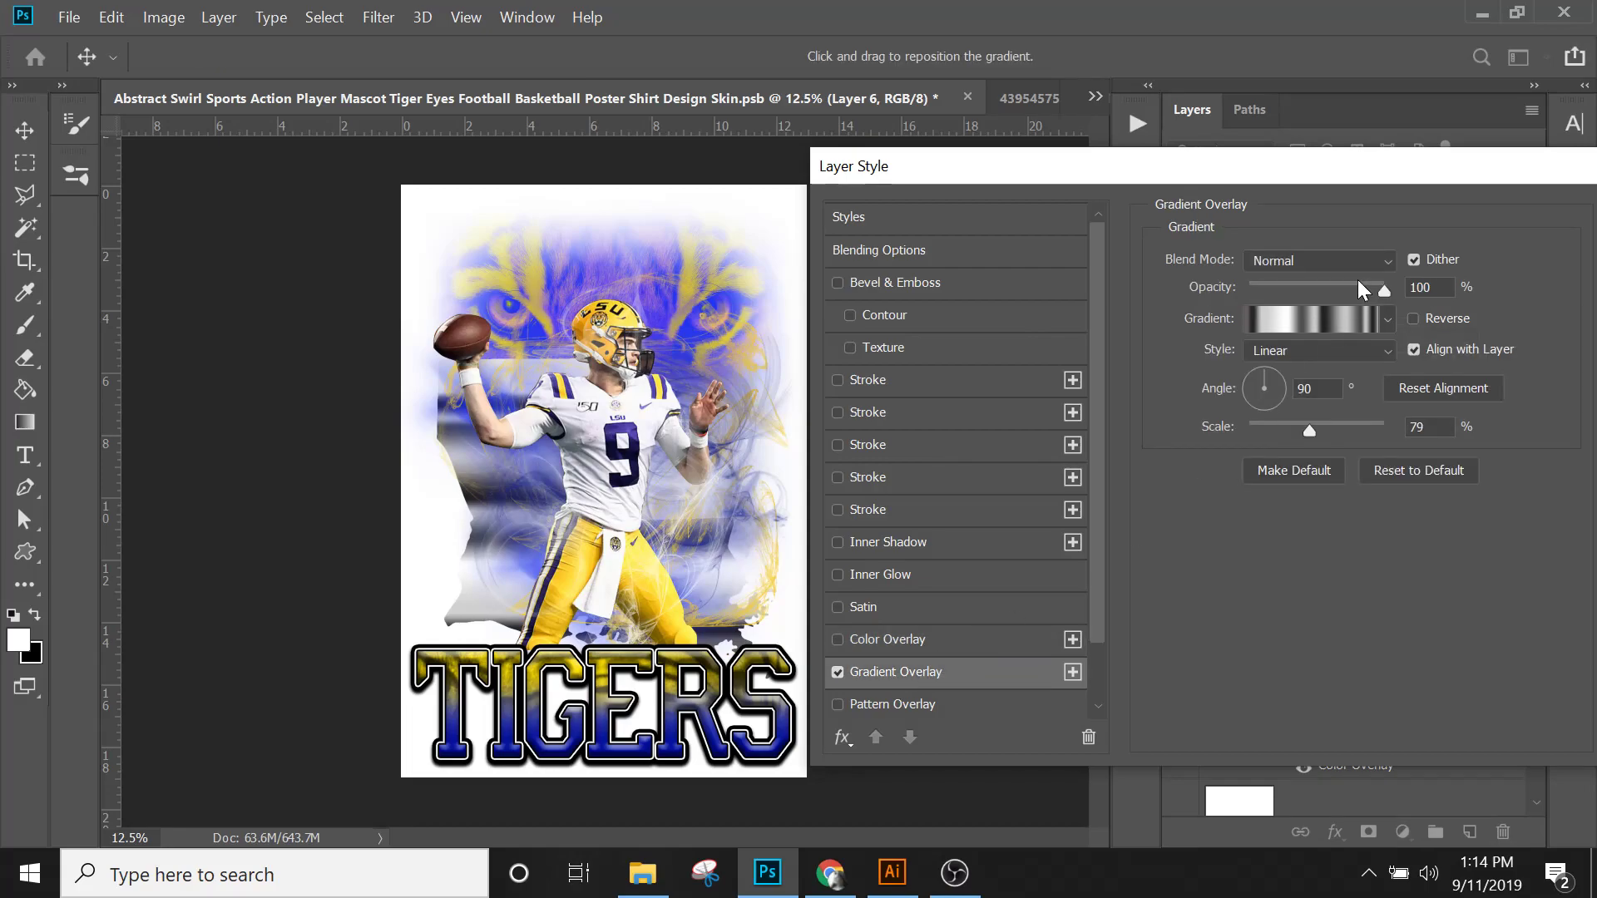
left_click(1387, 321)
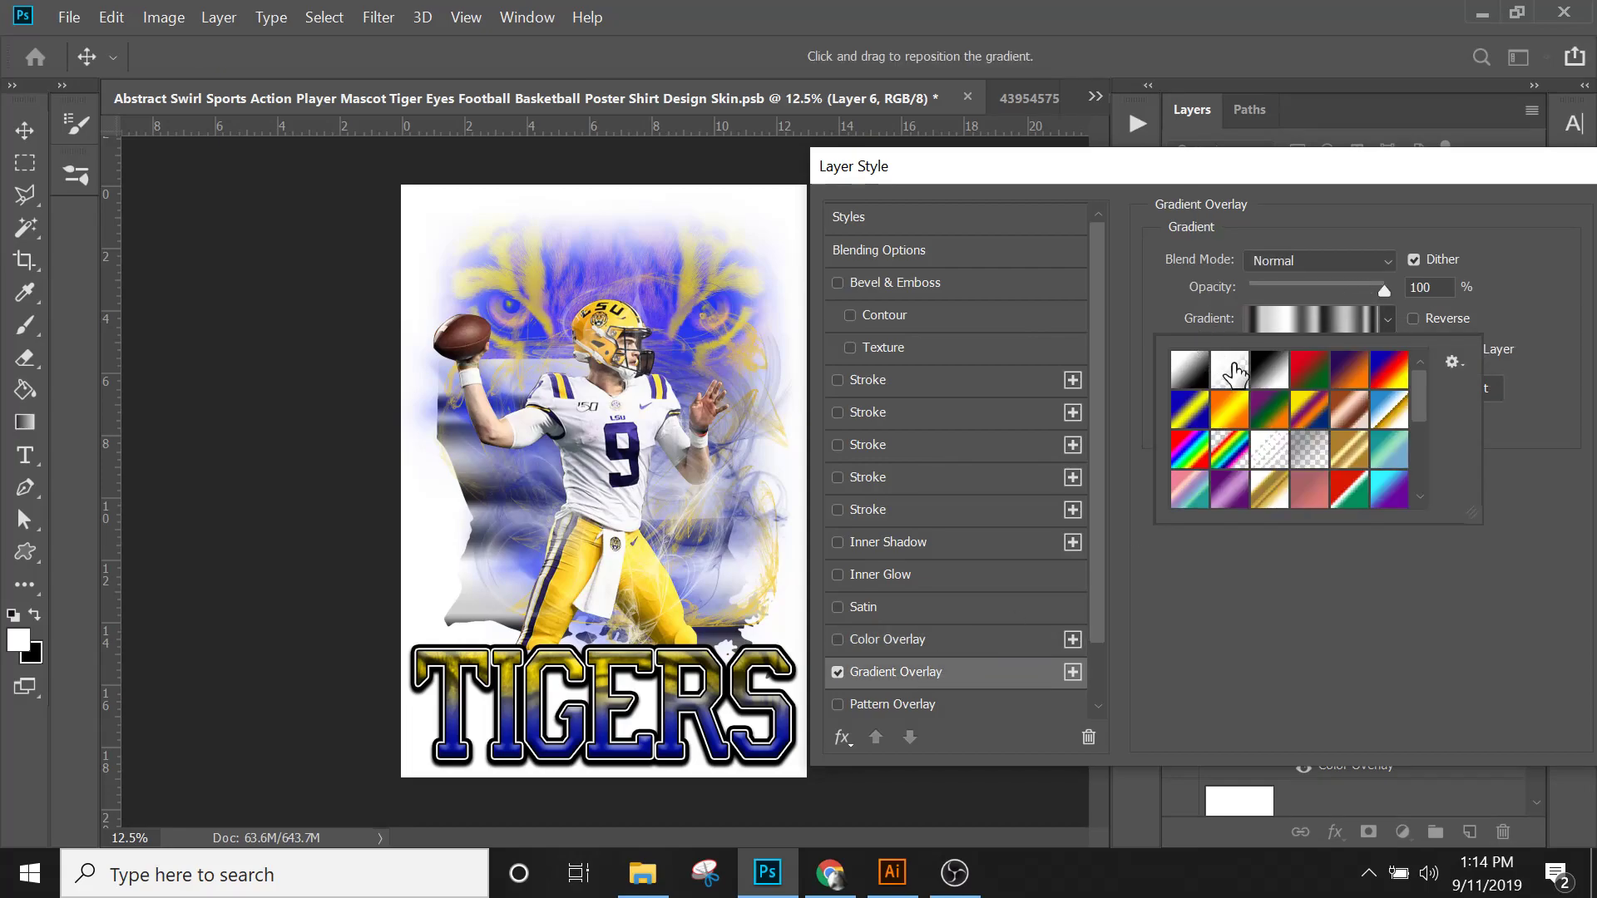
left_click(1267, 372)
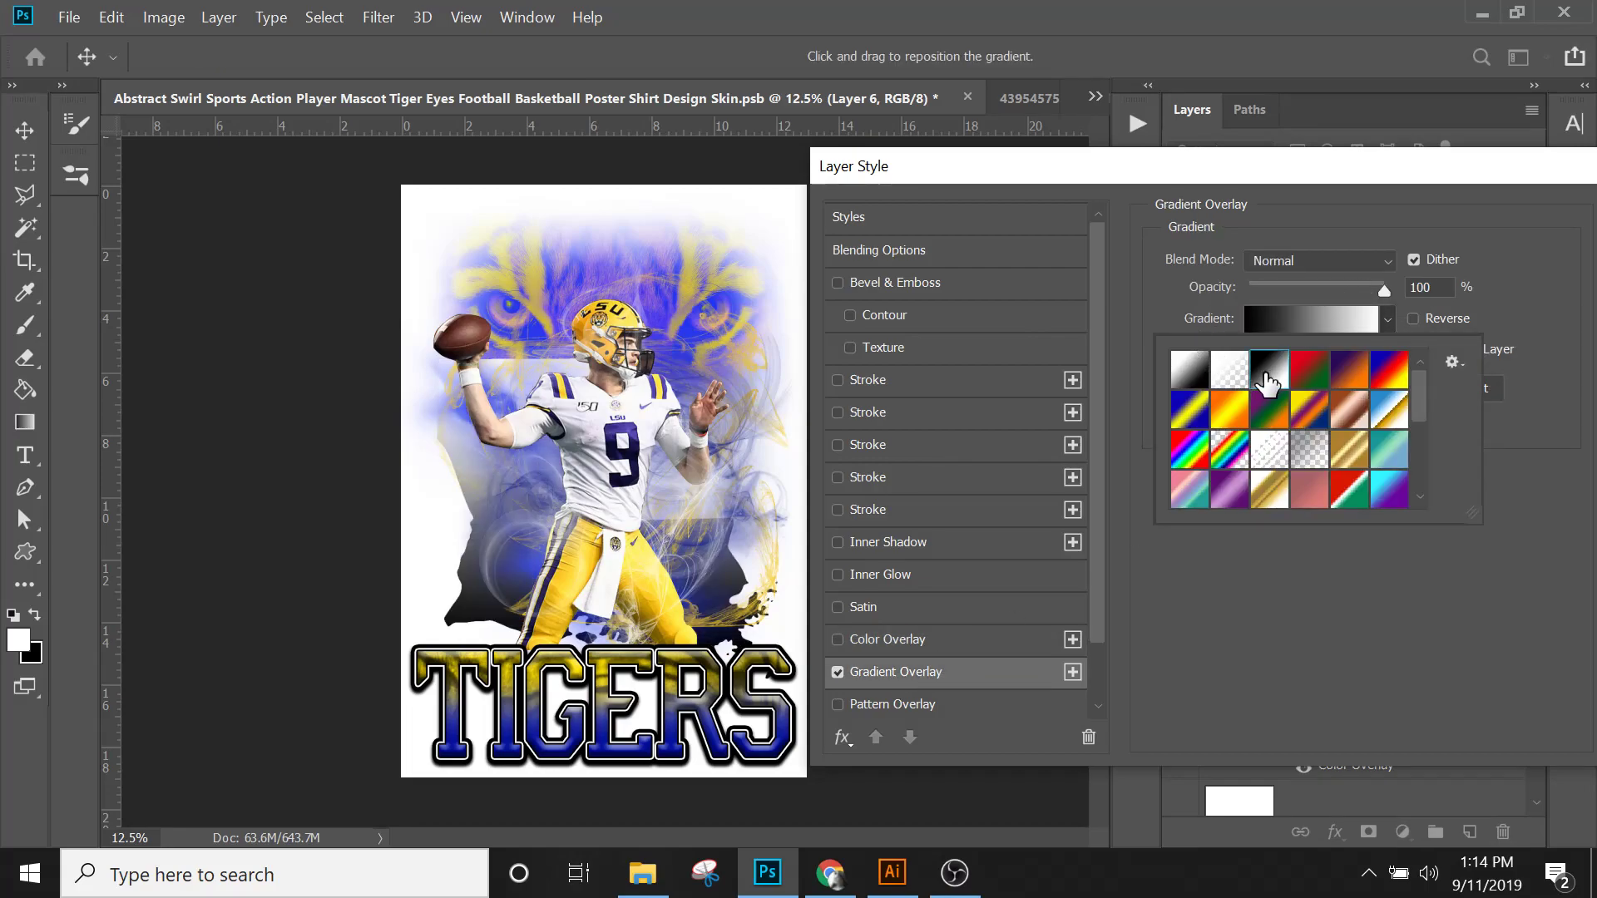
left_click(1347, 372)
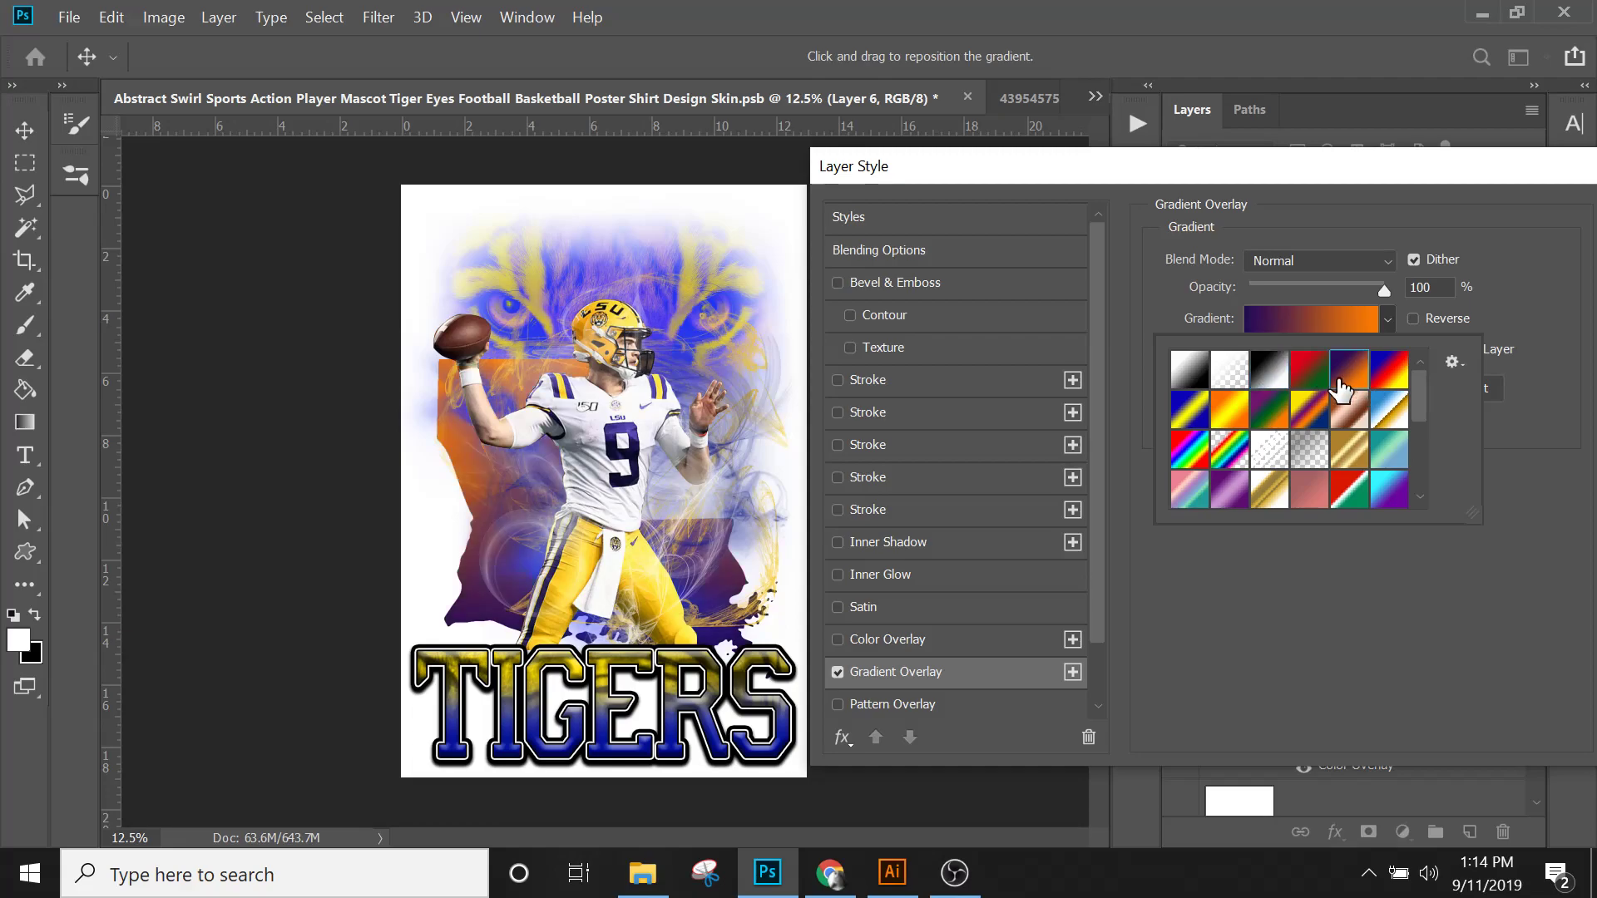
left_click(1377, 582)
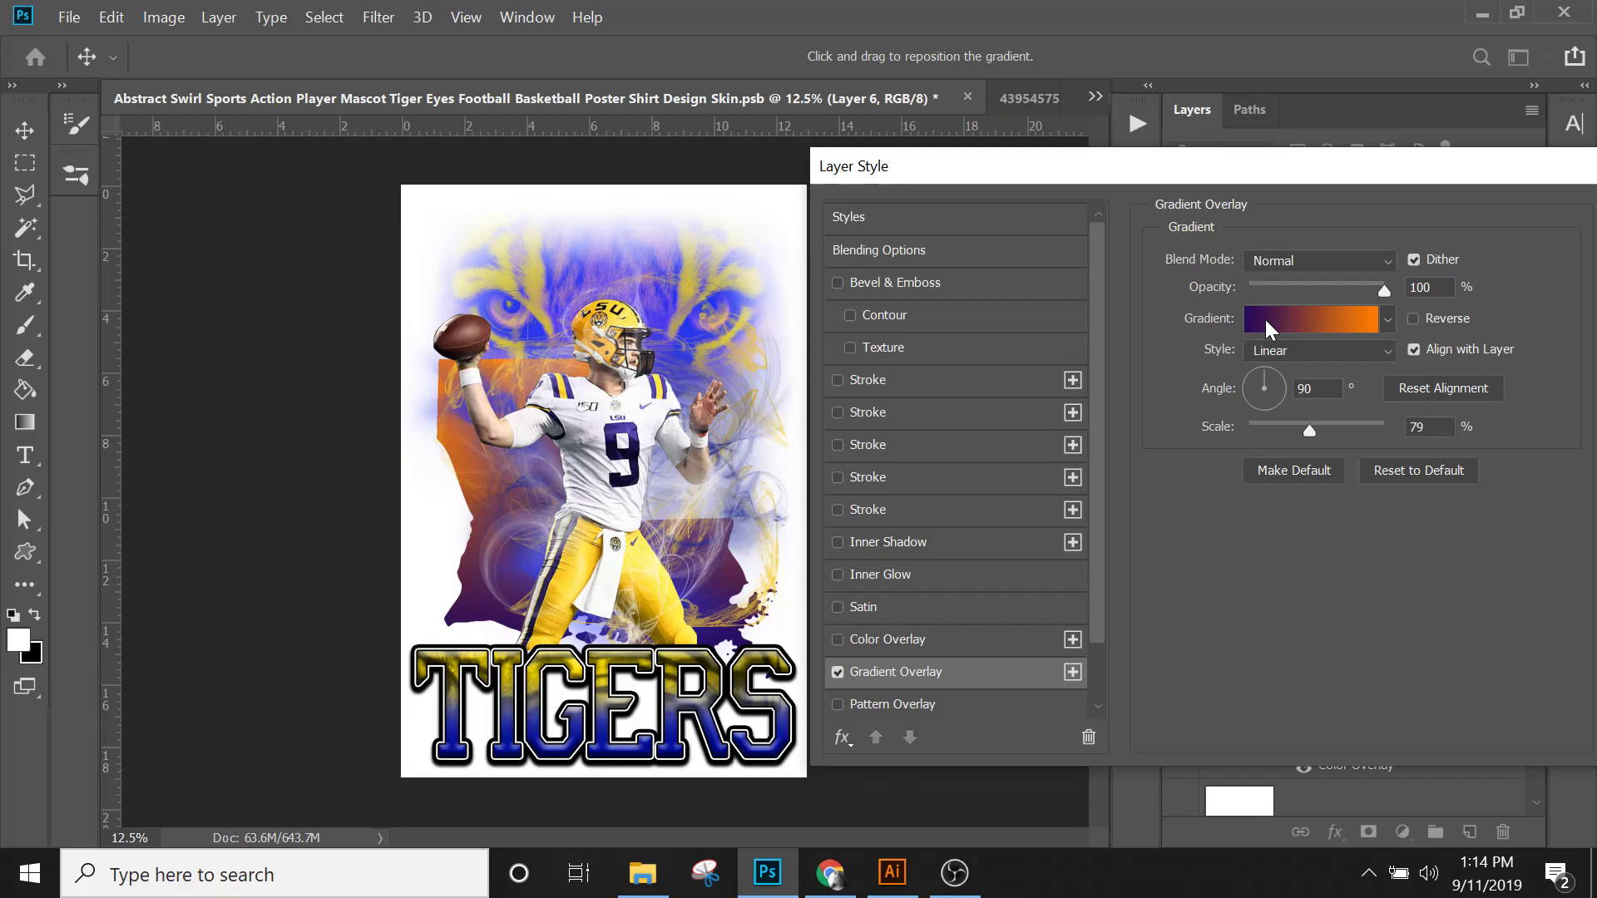
Step: Recolour the gradient with blue and yellow sampled from the tiger artwork, moving the blue stop to location 16%
left_click(1265, 319)
left_click_drag(931, 158, 1178, 173)
left_click(1024, 611)
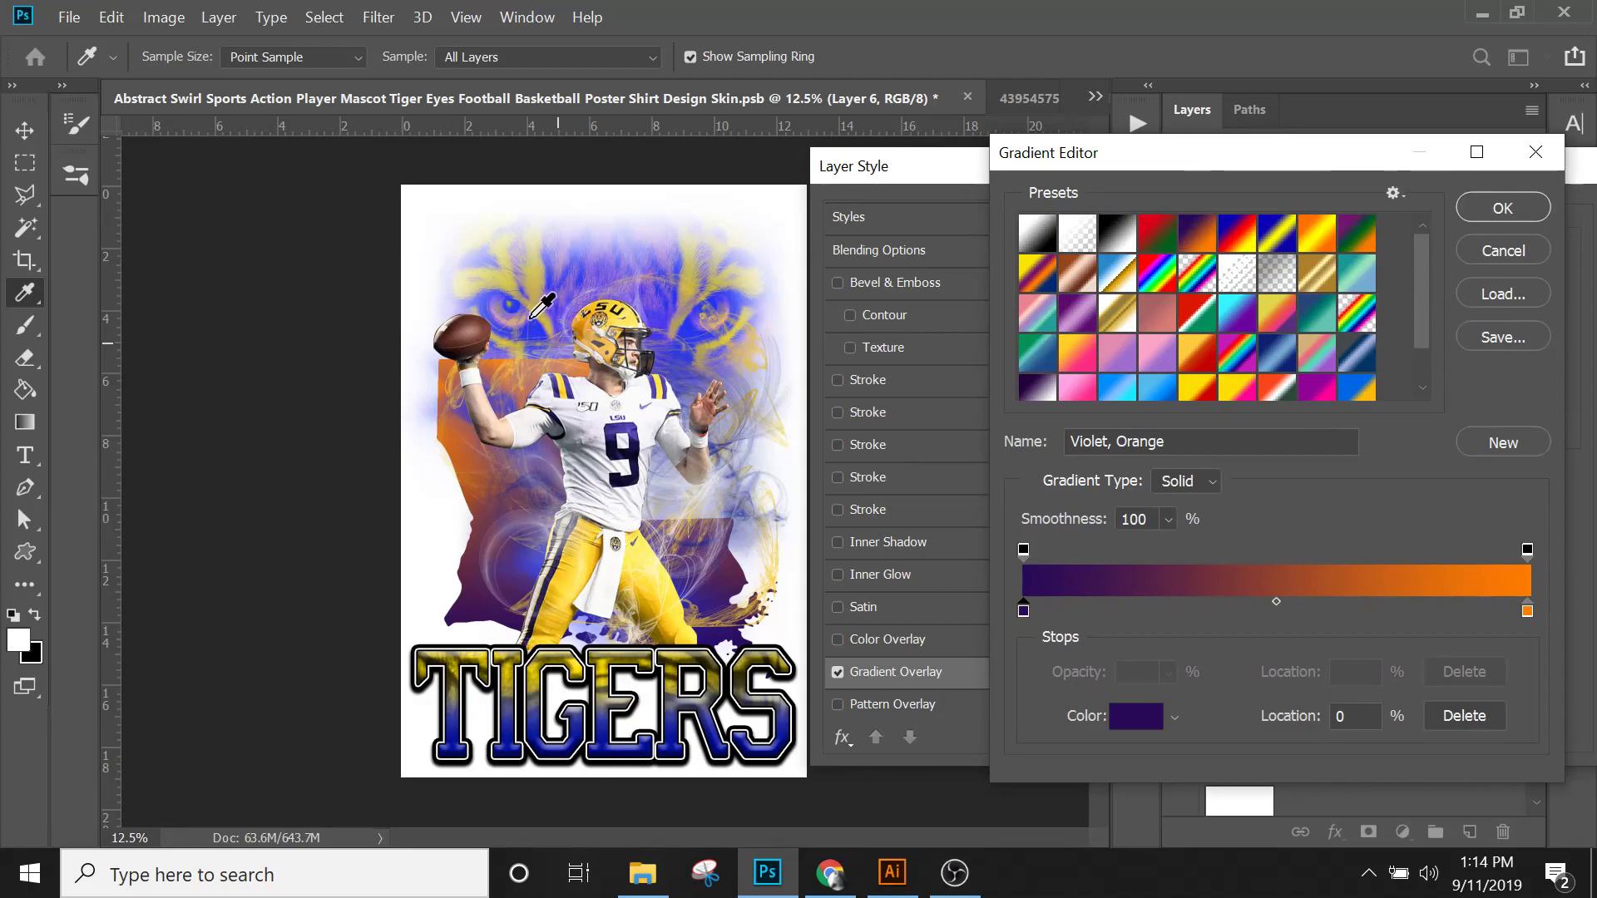
left_click(529, 341)
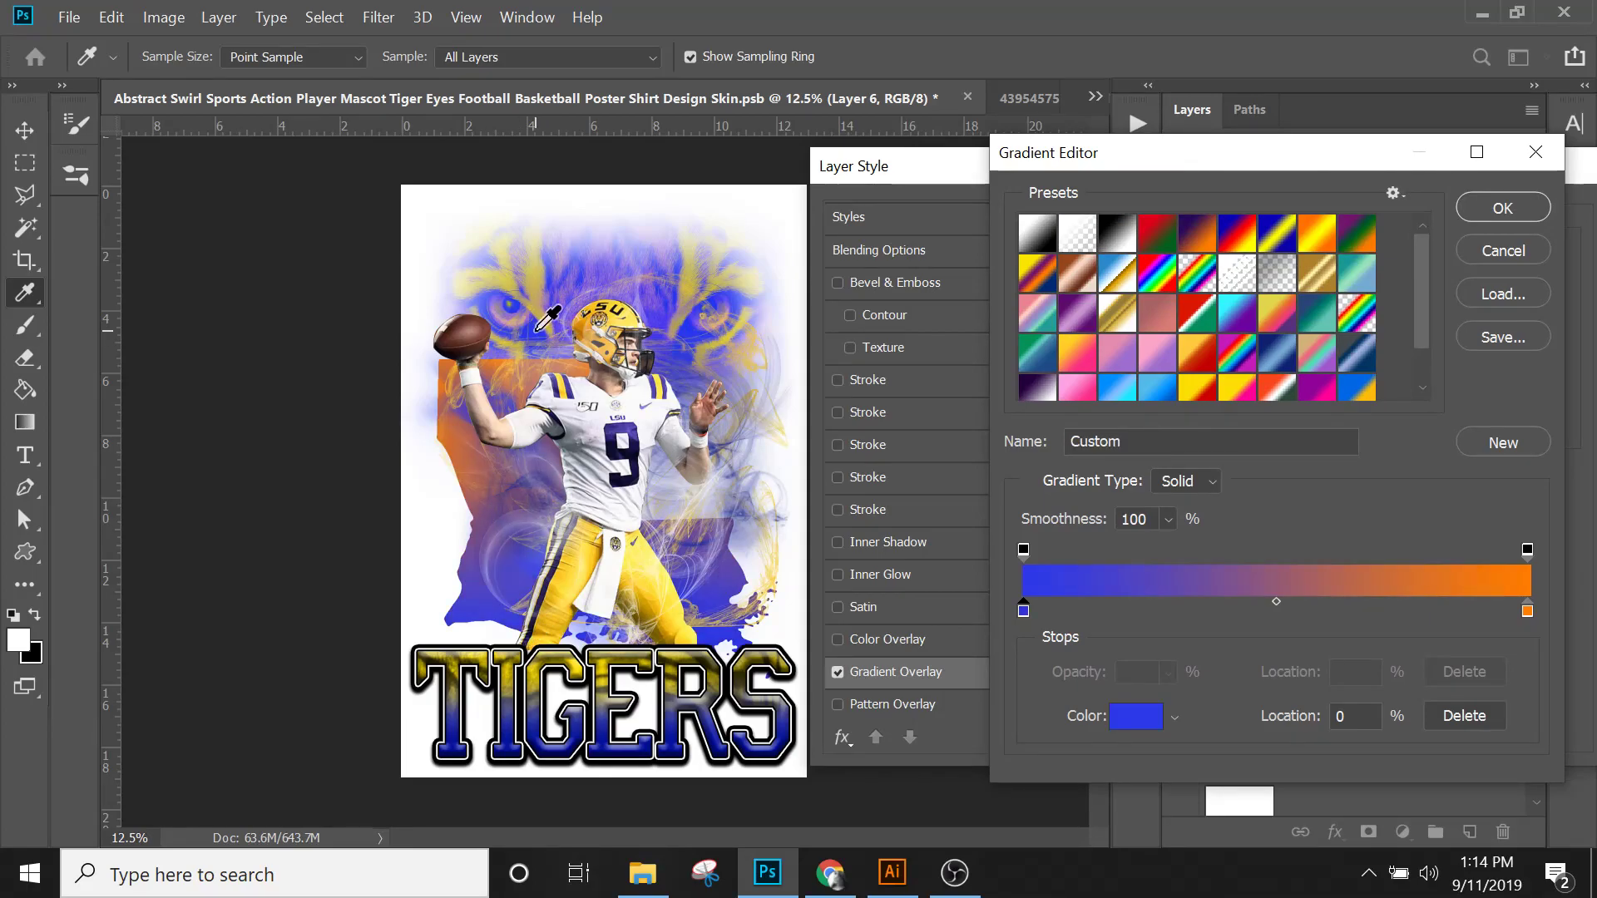
left_click_drag(1026, 611, 1106, 611)
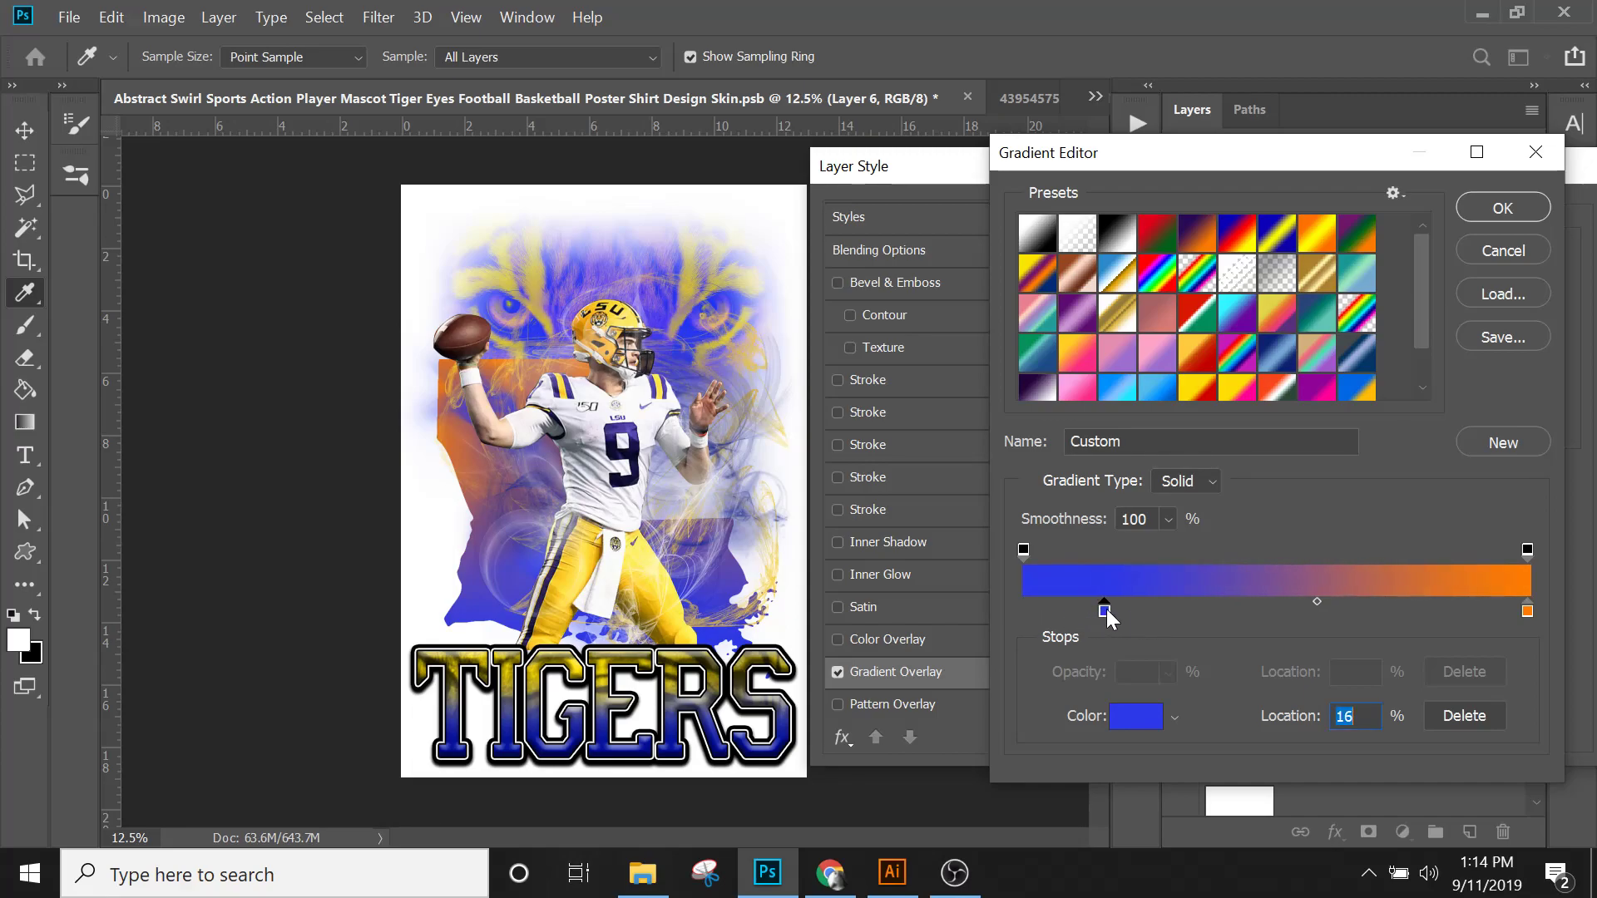
left_click(1528, 612)
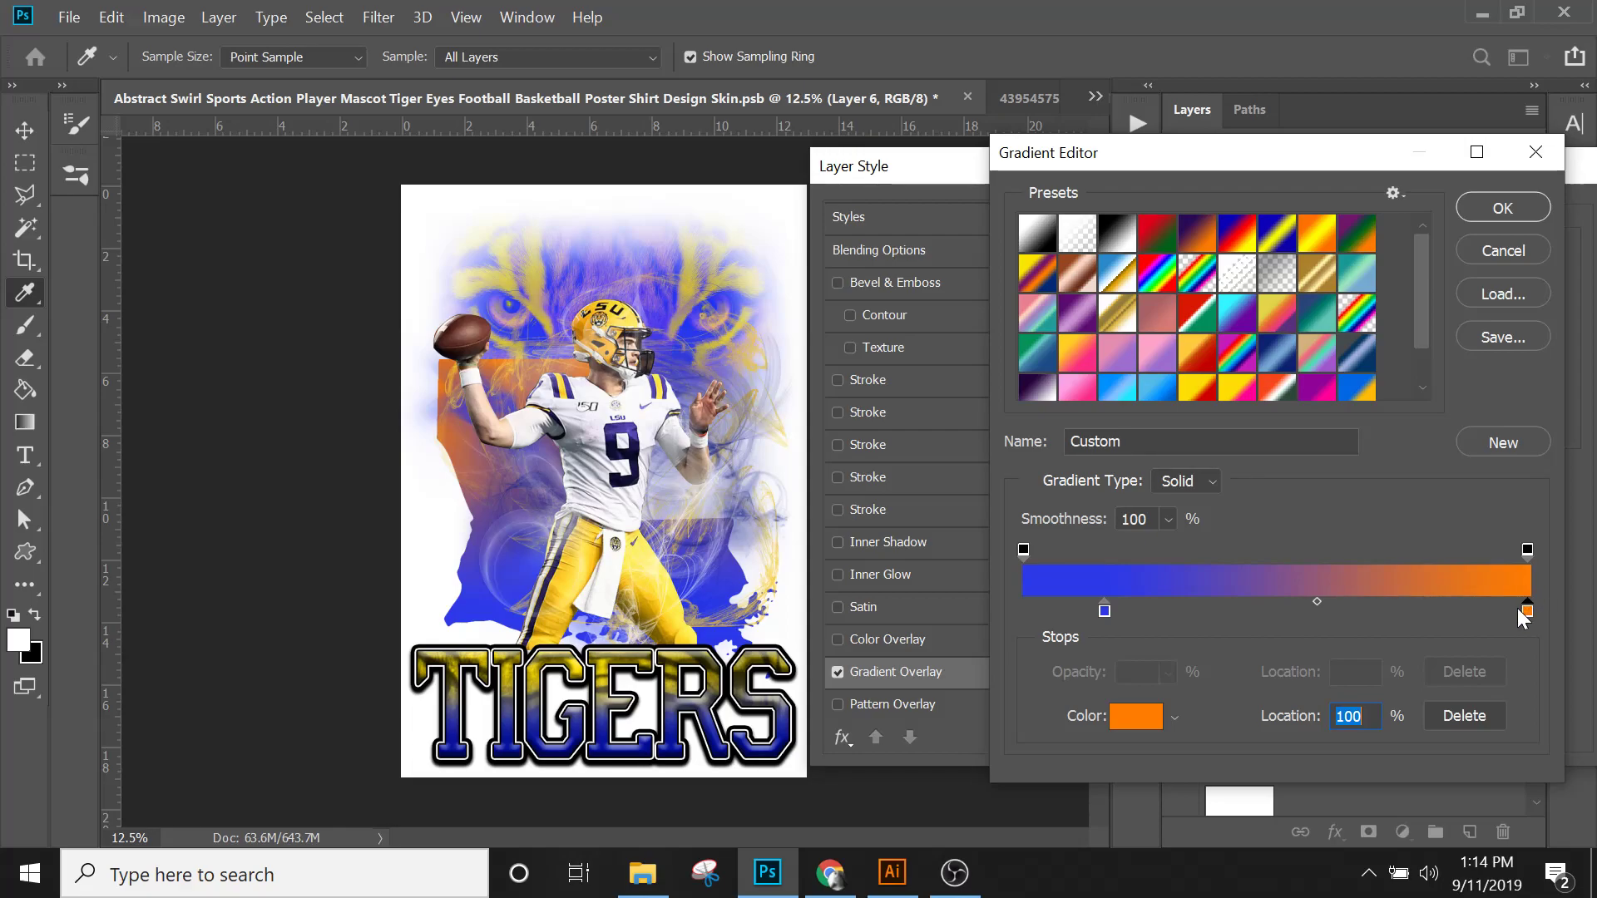
left_click(535, 280)
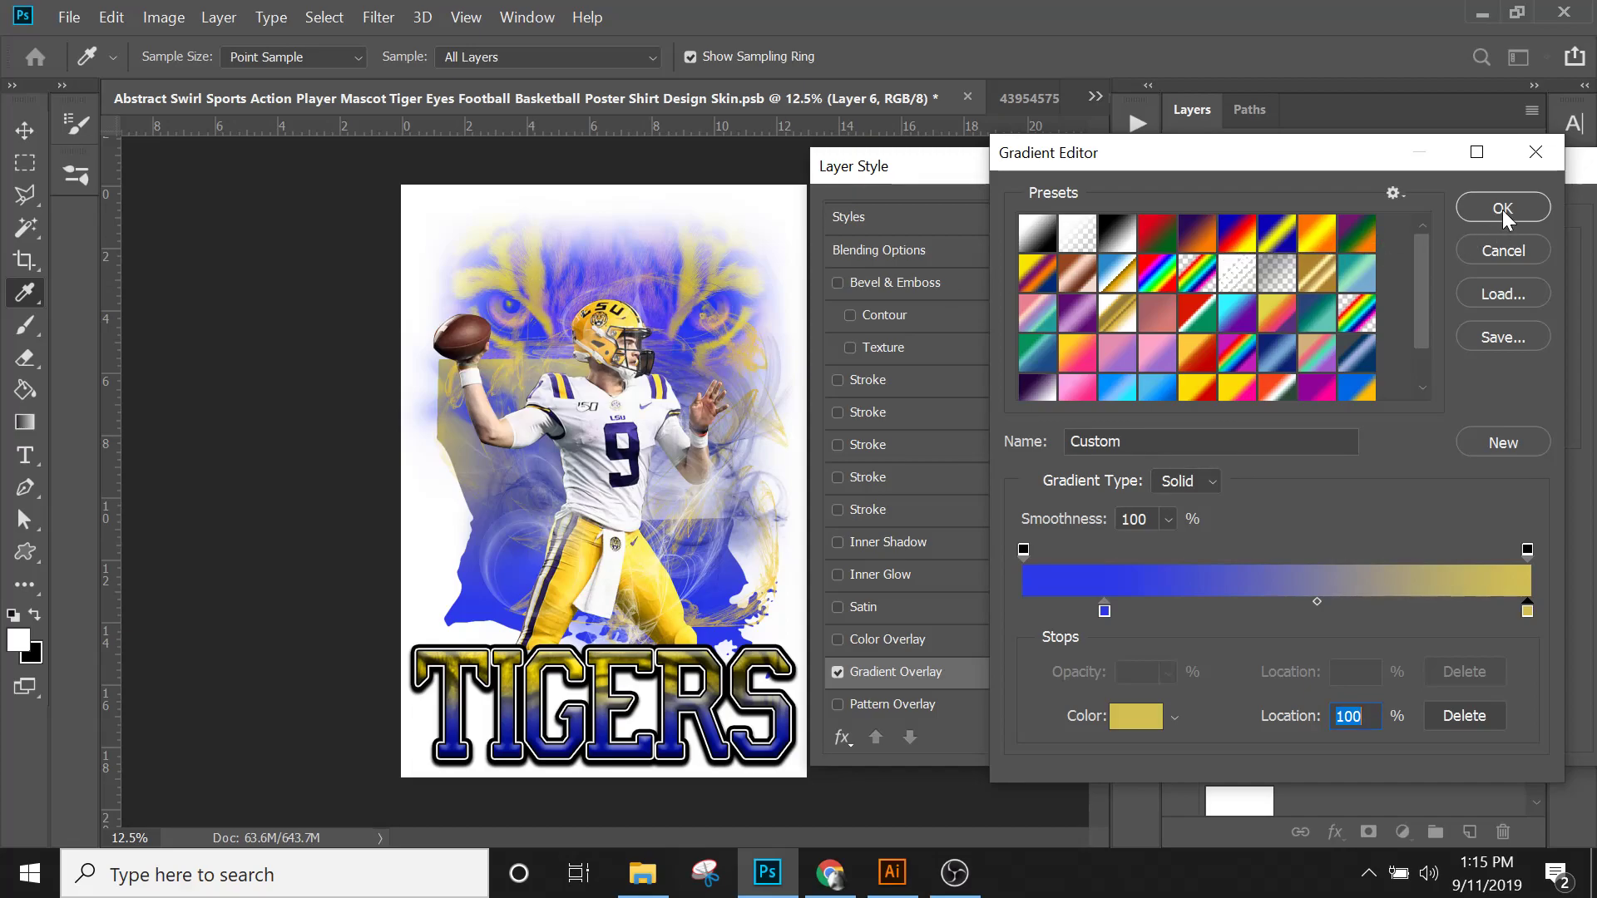
Step: Try the Foreground to Transparent and Foreground to Background gradient presets, and cancel the gradient edits
left_click(1079, 235)
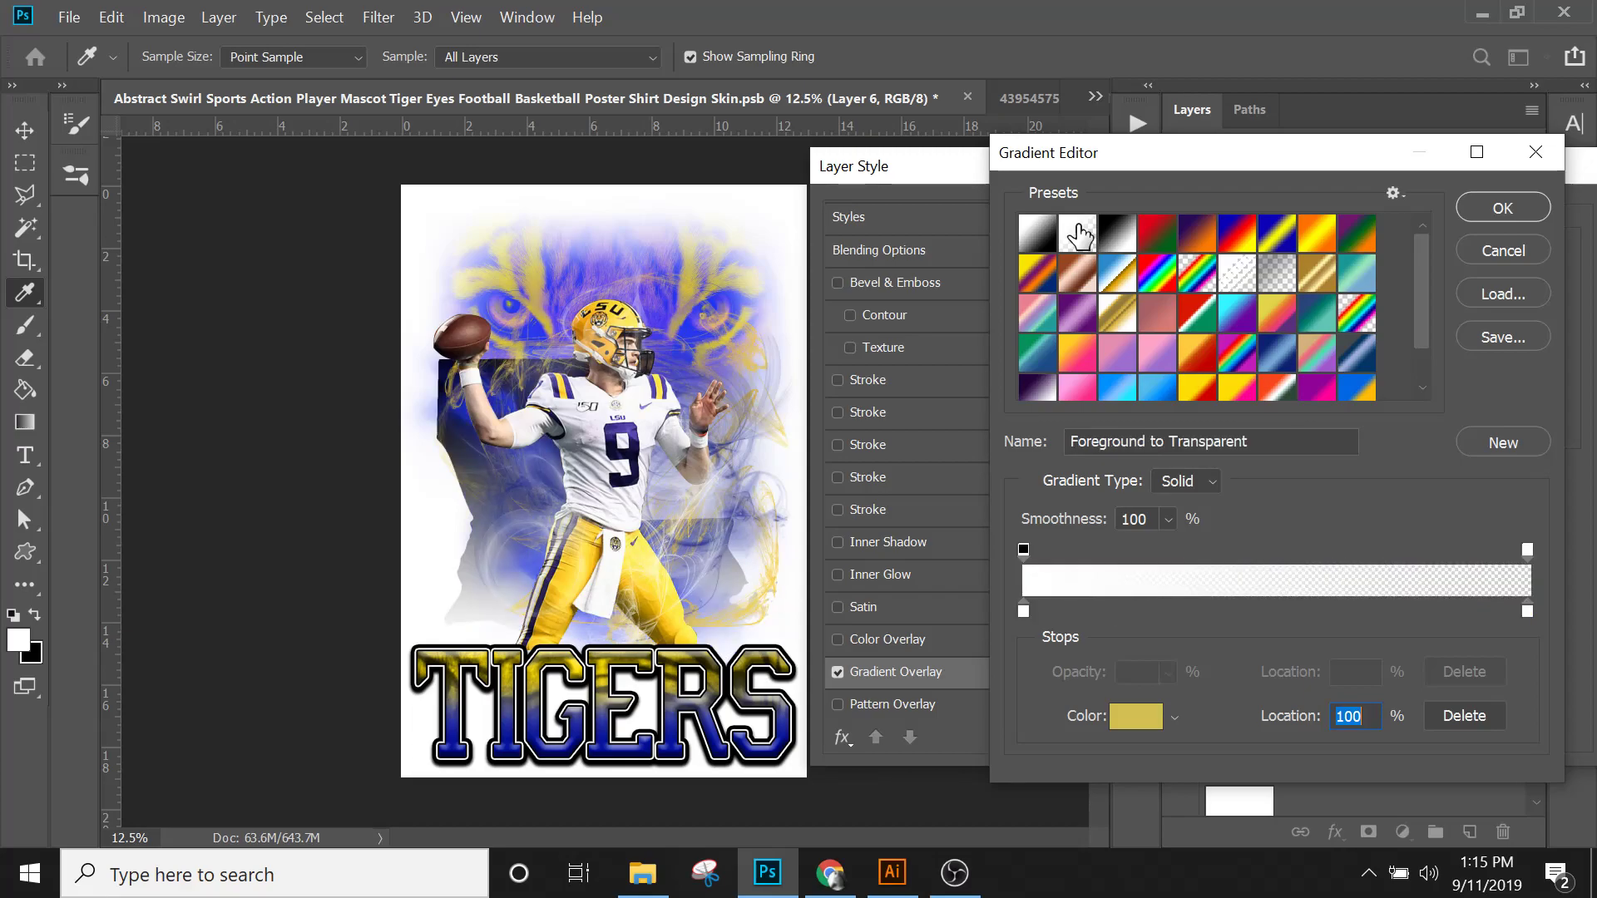
left_click(1037, 237)
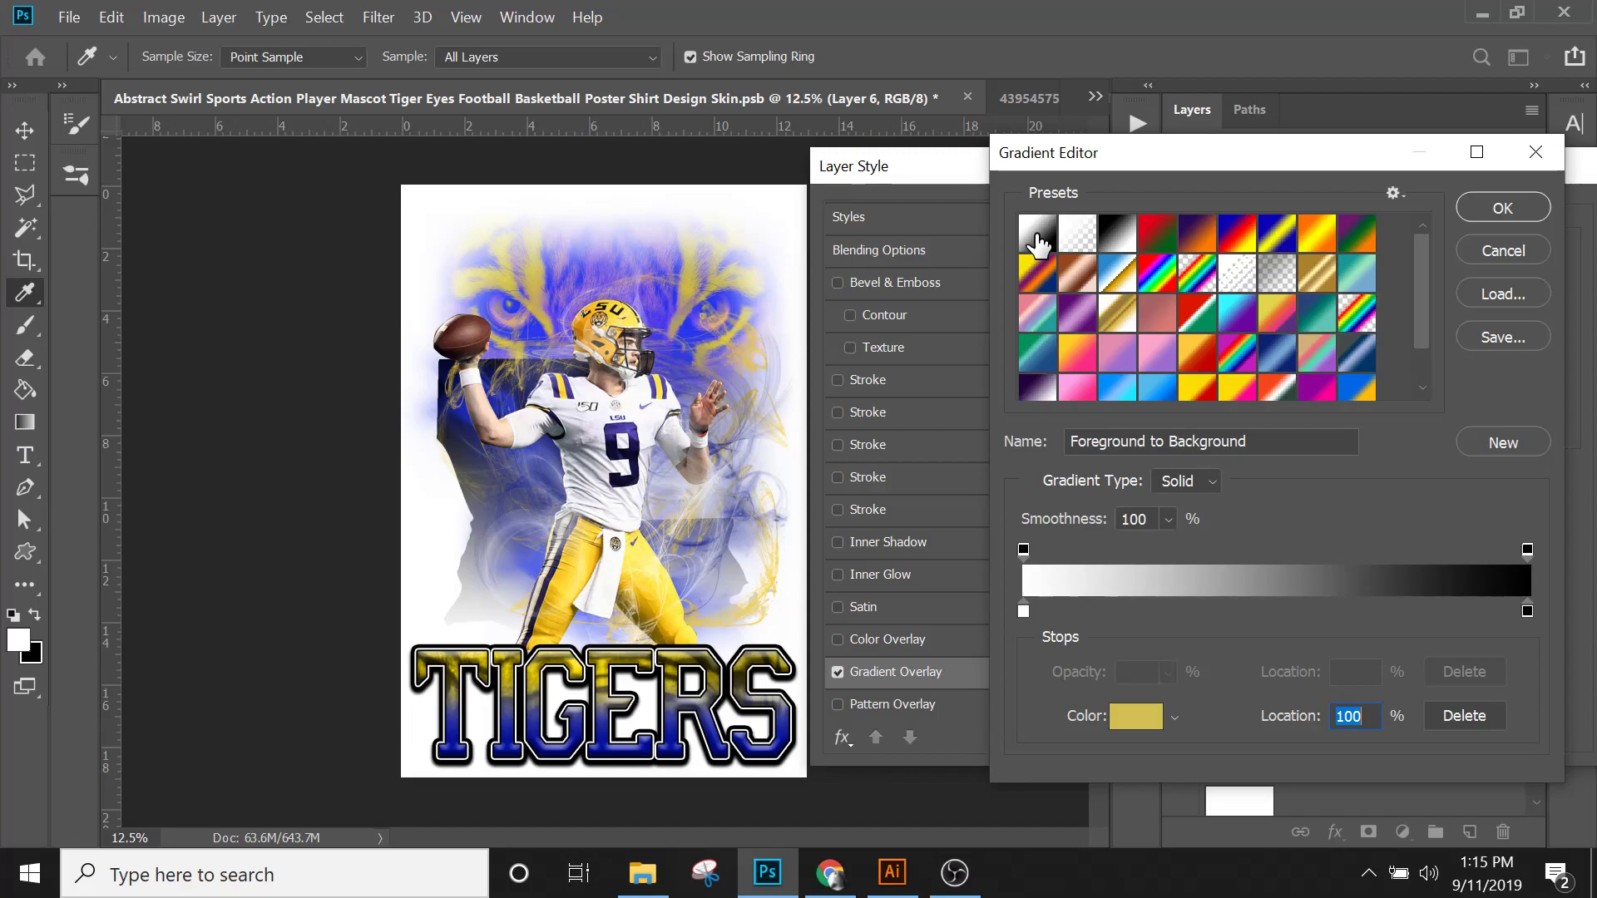
left_click(1506, 248)
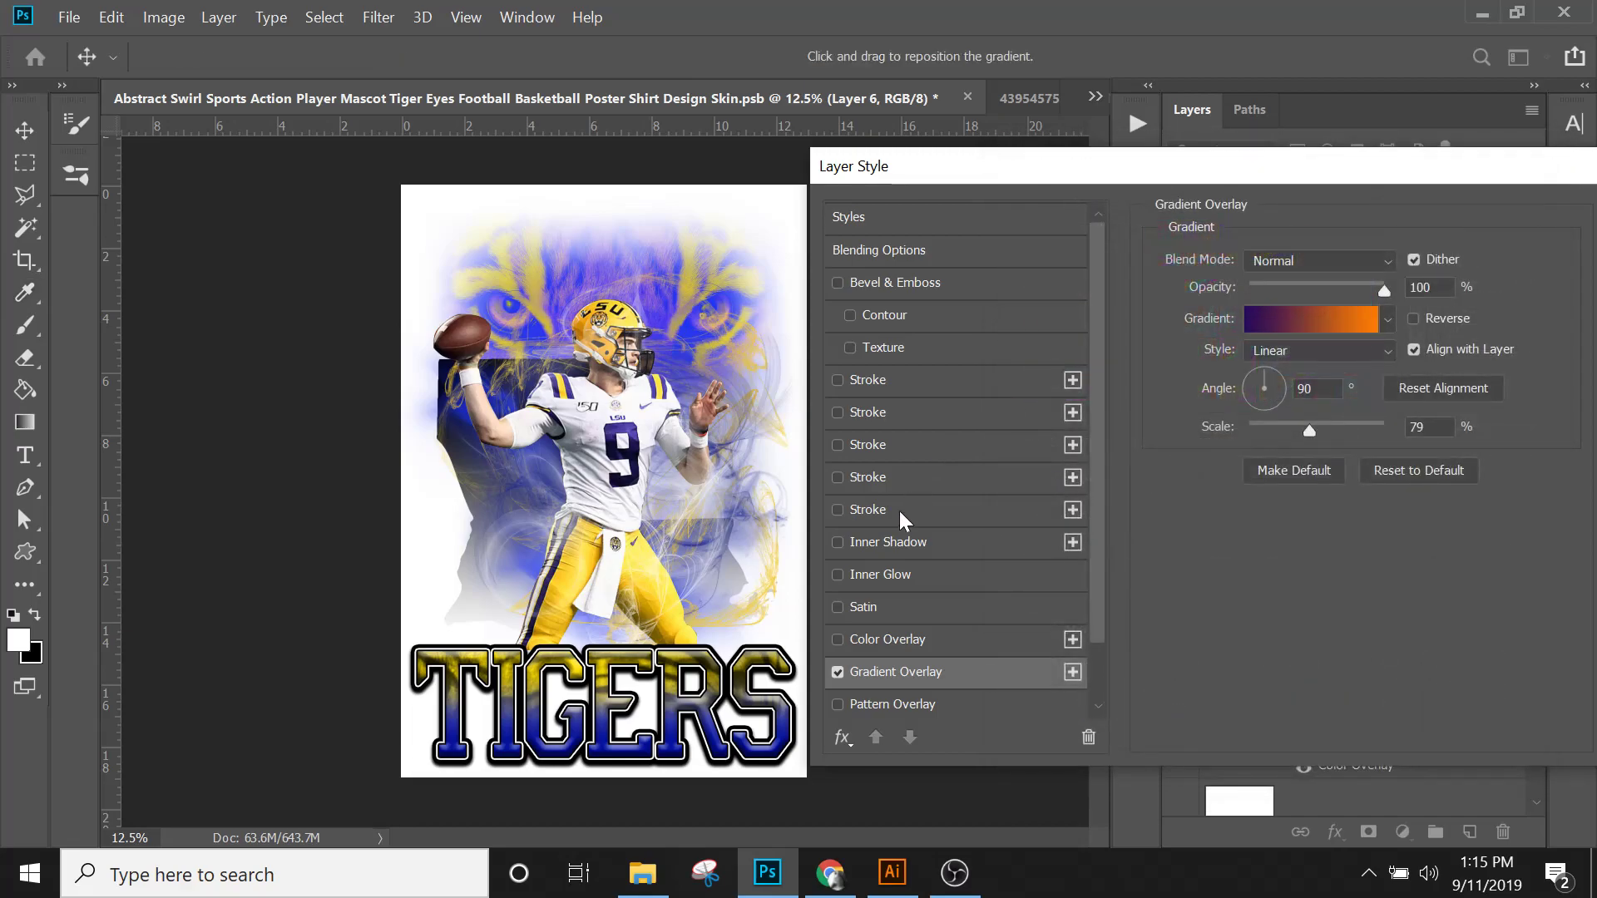
Step: Switch off Layer 6's Gradient Overlay, re-enable its yellow Color Overlay and apply the layer style
left_click(838, 672)
left_click(838, 640)
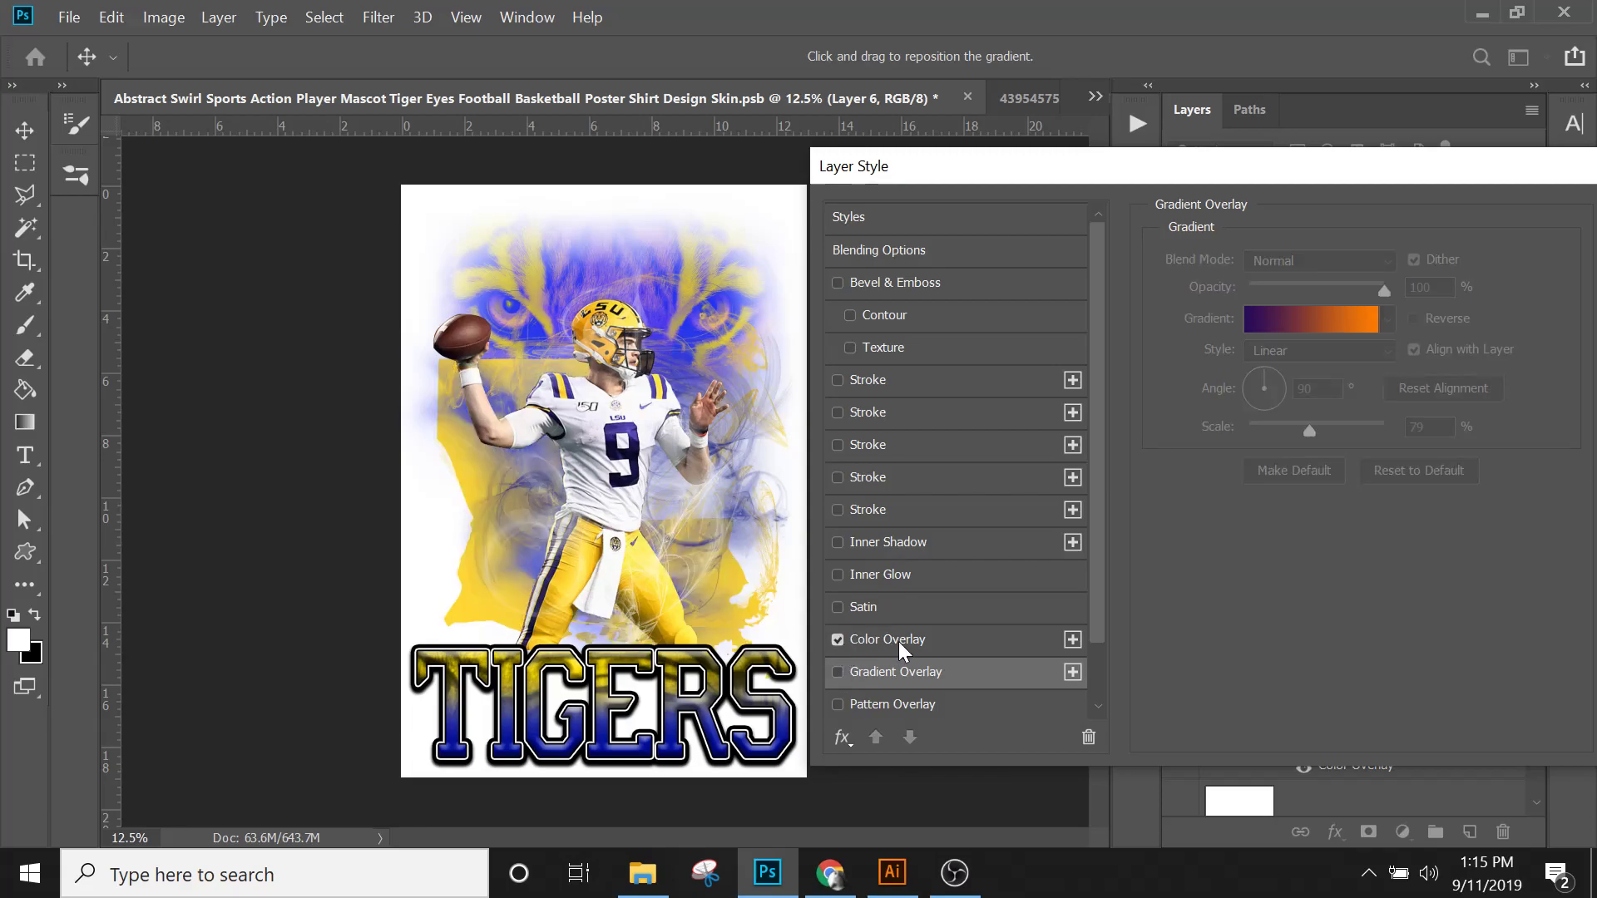
left_click(898, 642)
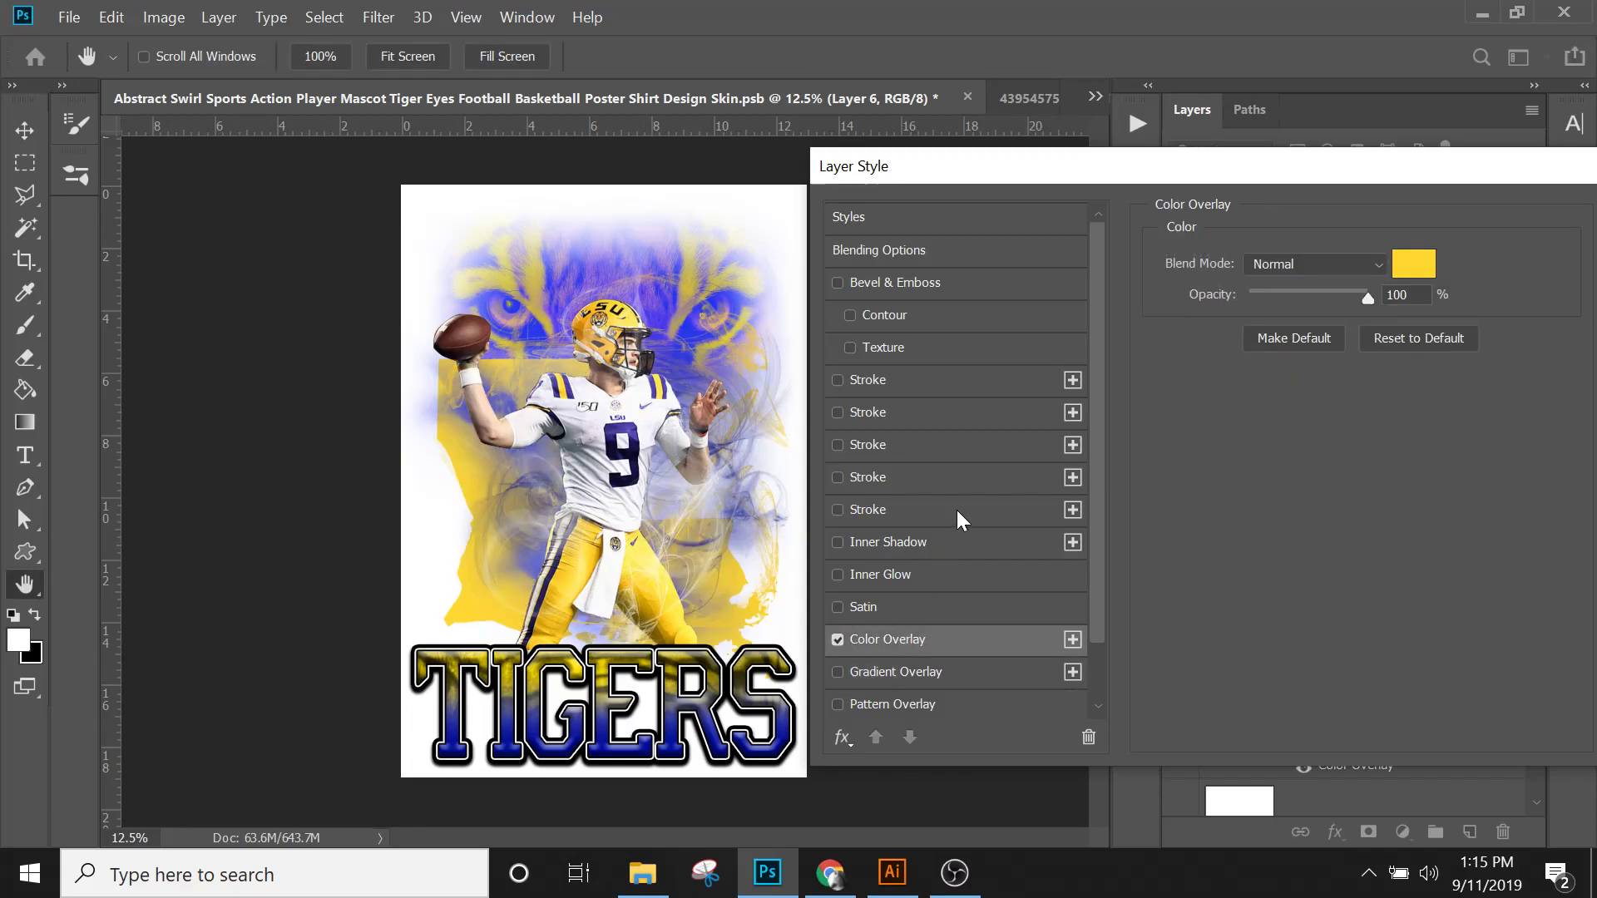
left_click_drag(1318, 183, 1089, 172)
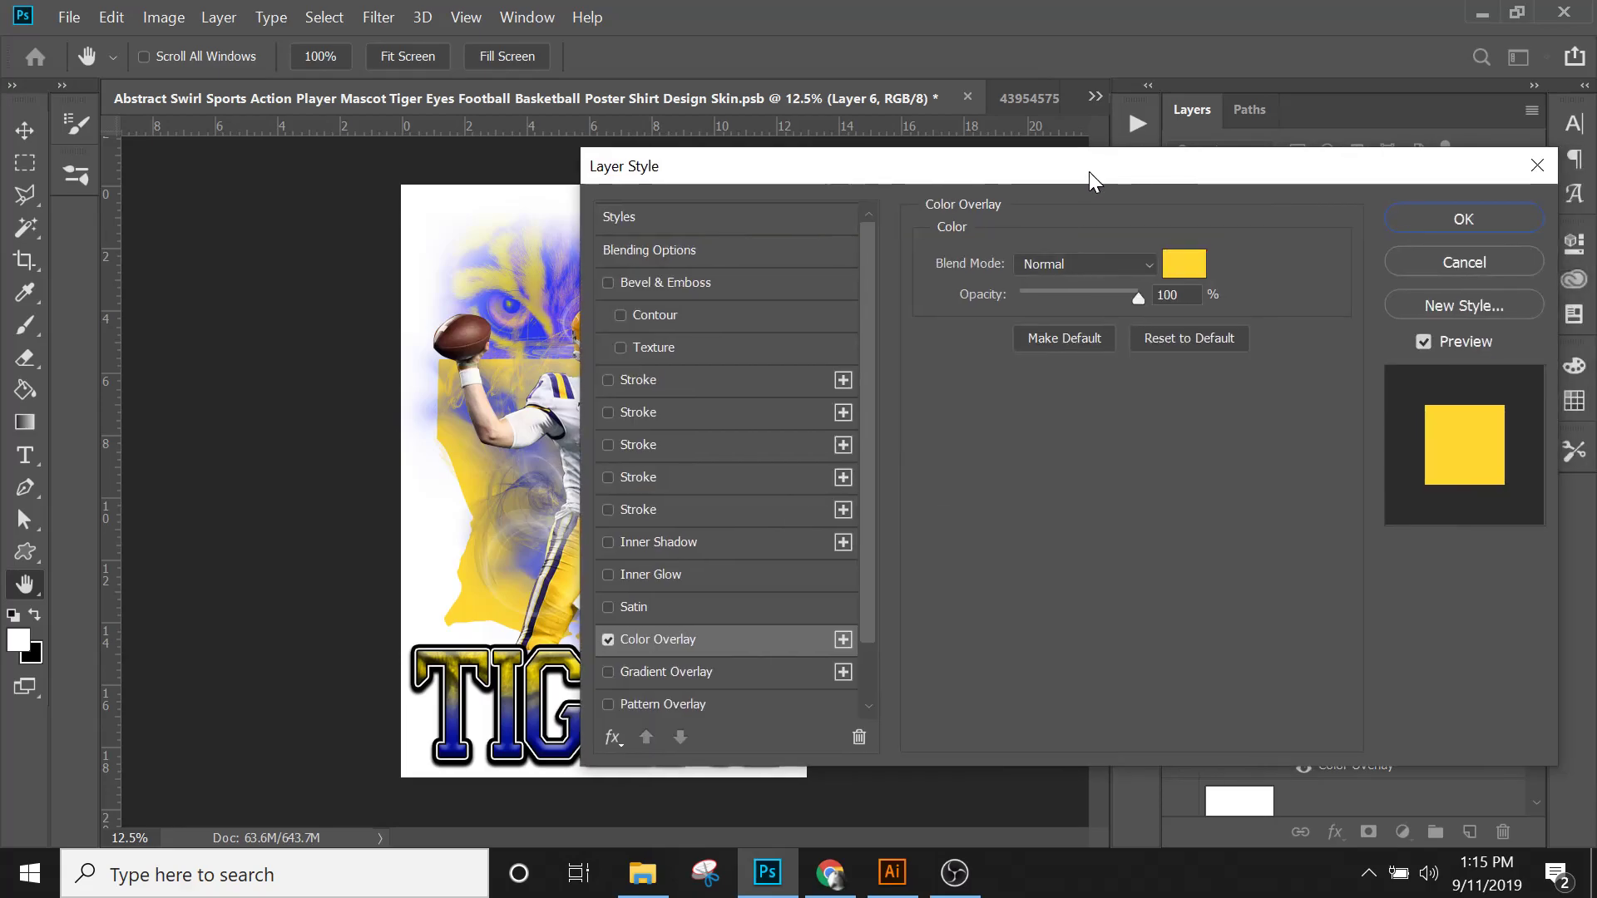
left_click(1414, 217)
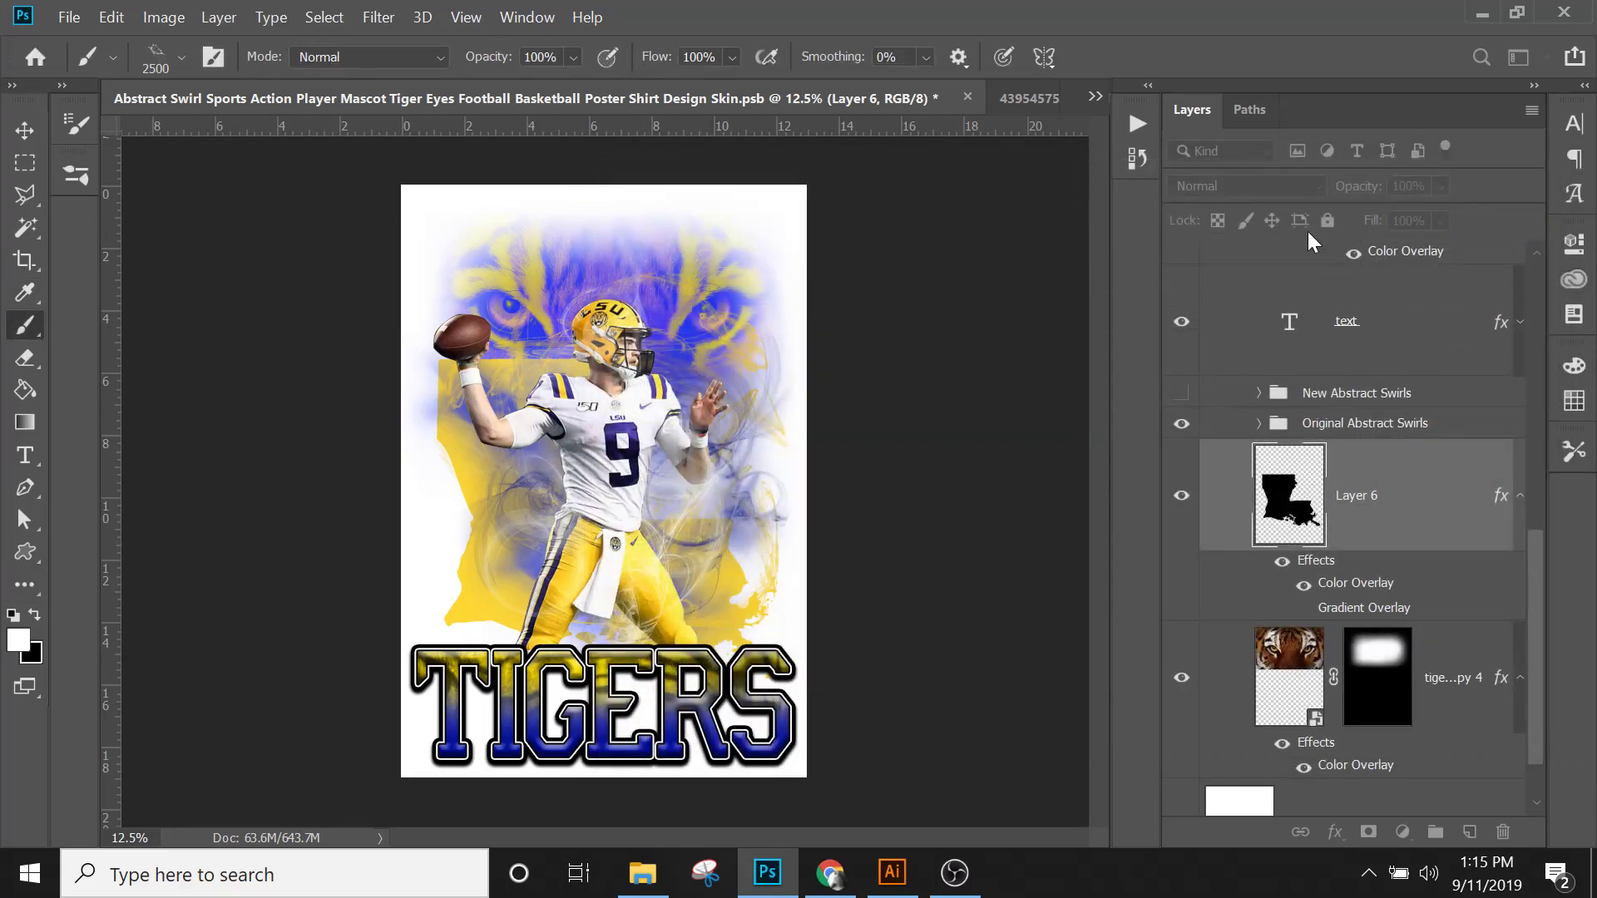
Step: Try the Darken blend mode on Layer 6 and check its fill slider
left_click(1282, 188)
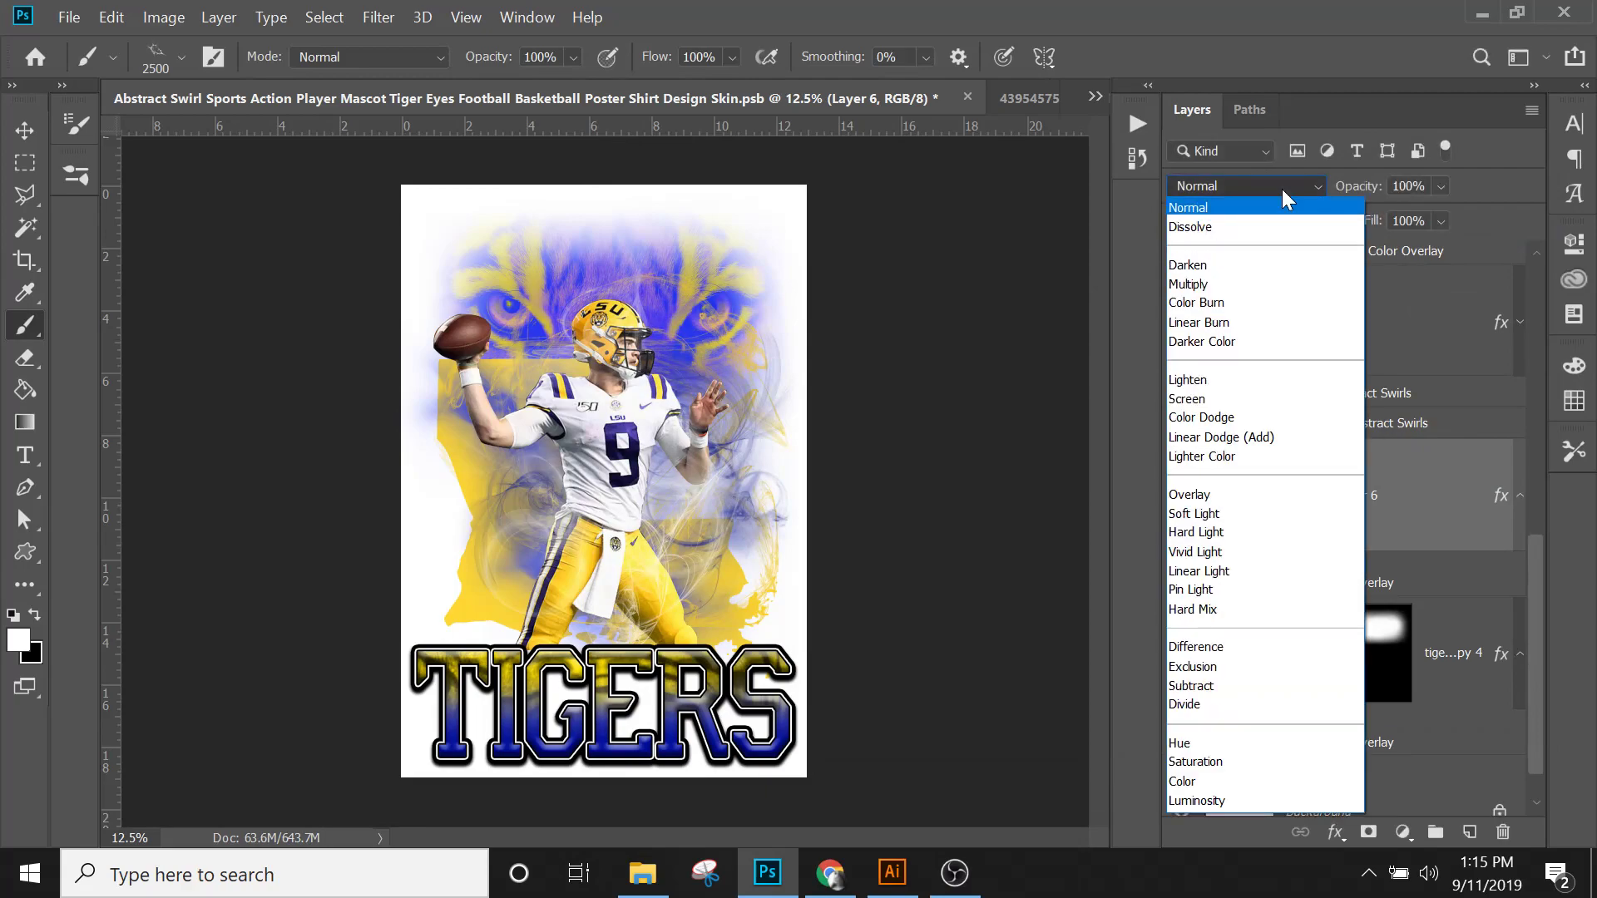
left_click(1243, 266)
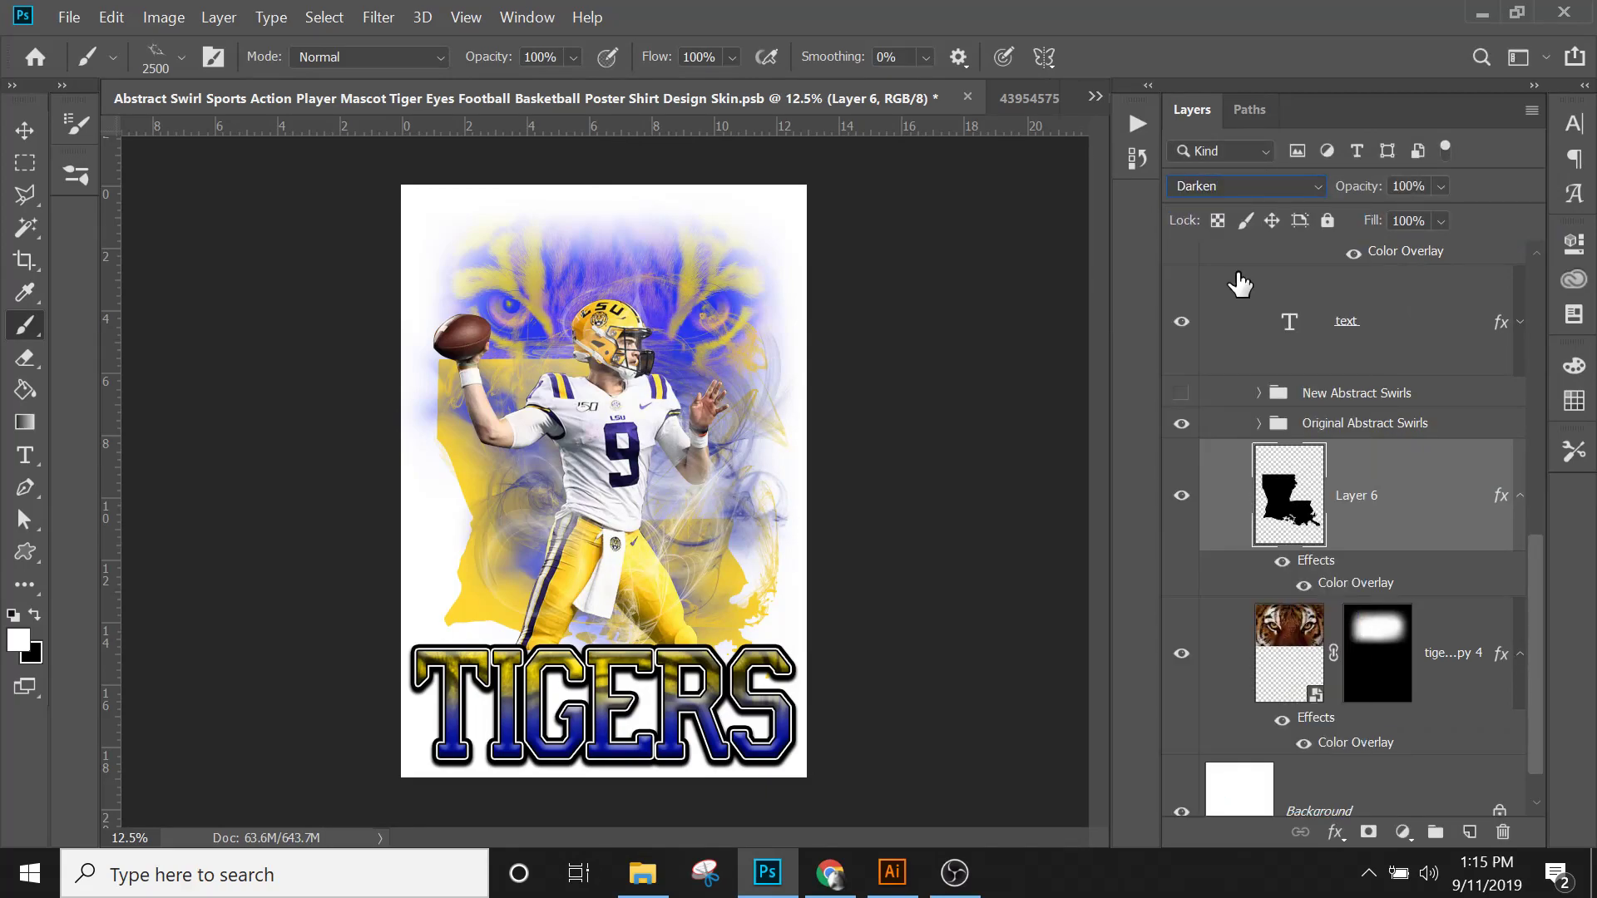
left_click_drag(1444, 222, 1496, 329)
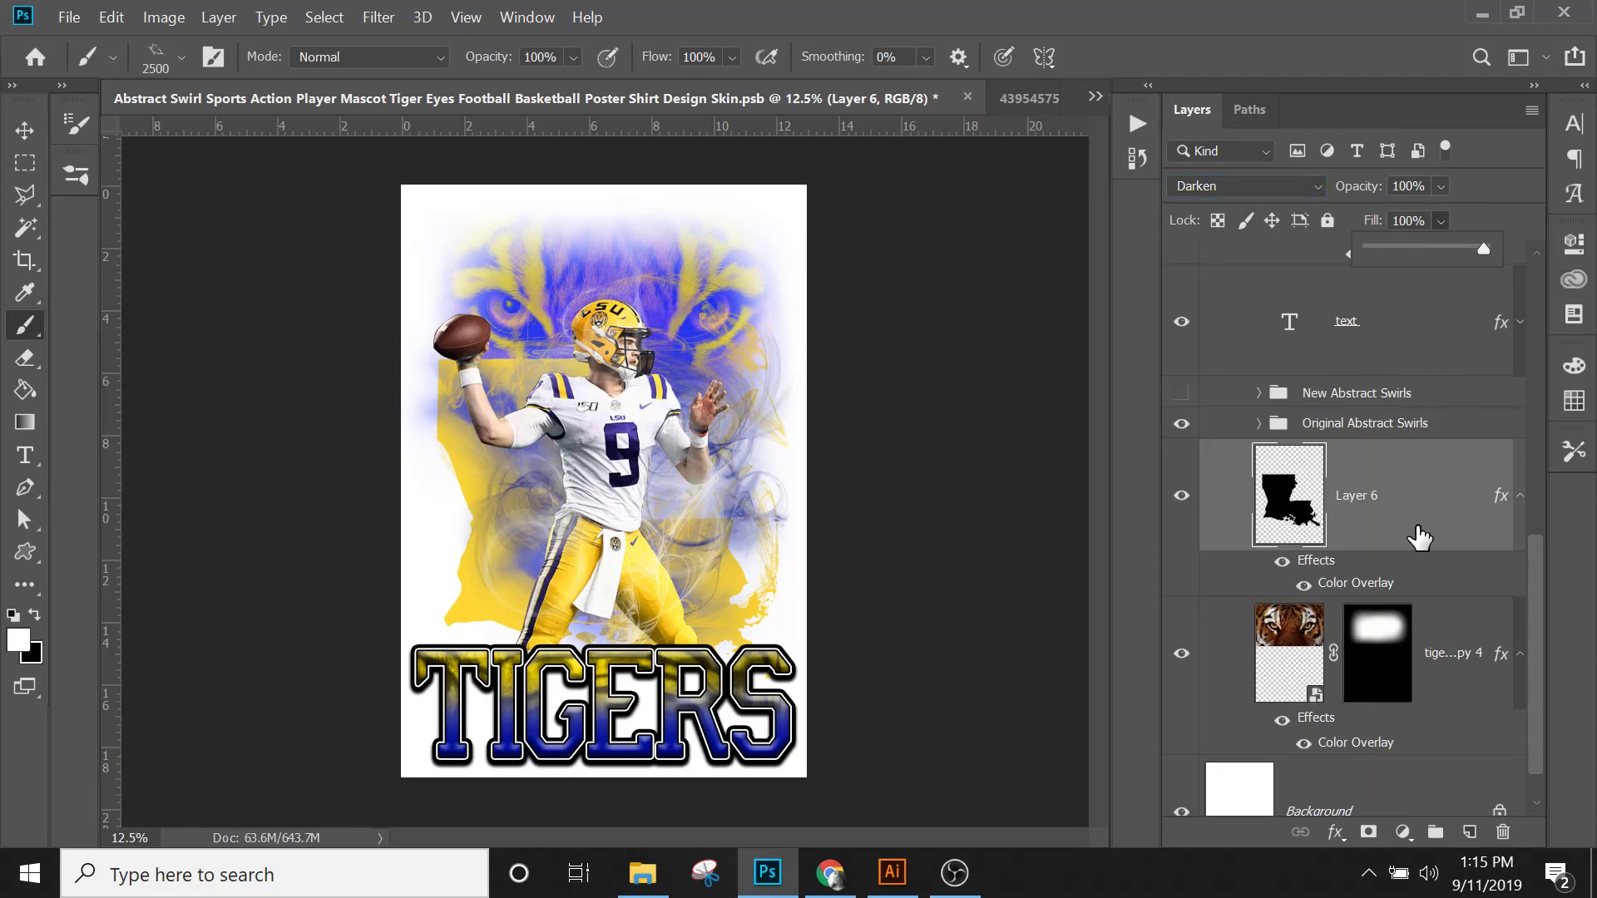
left_click(1381, 586)
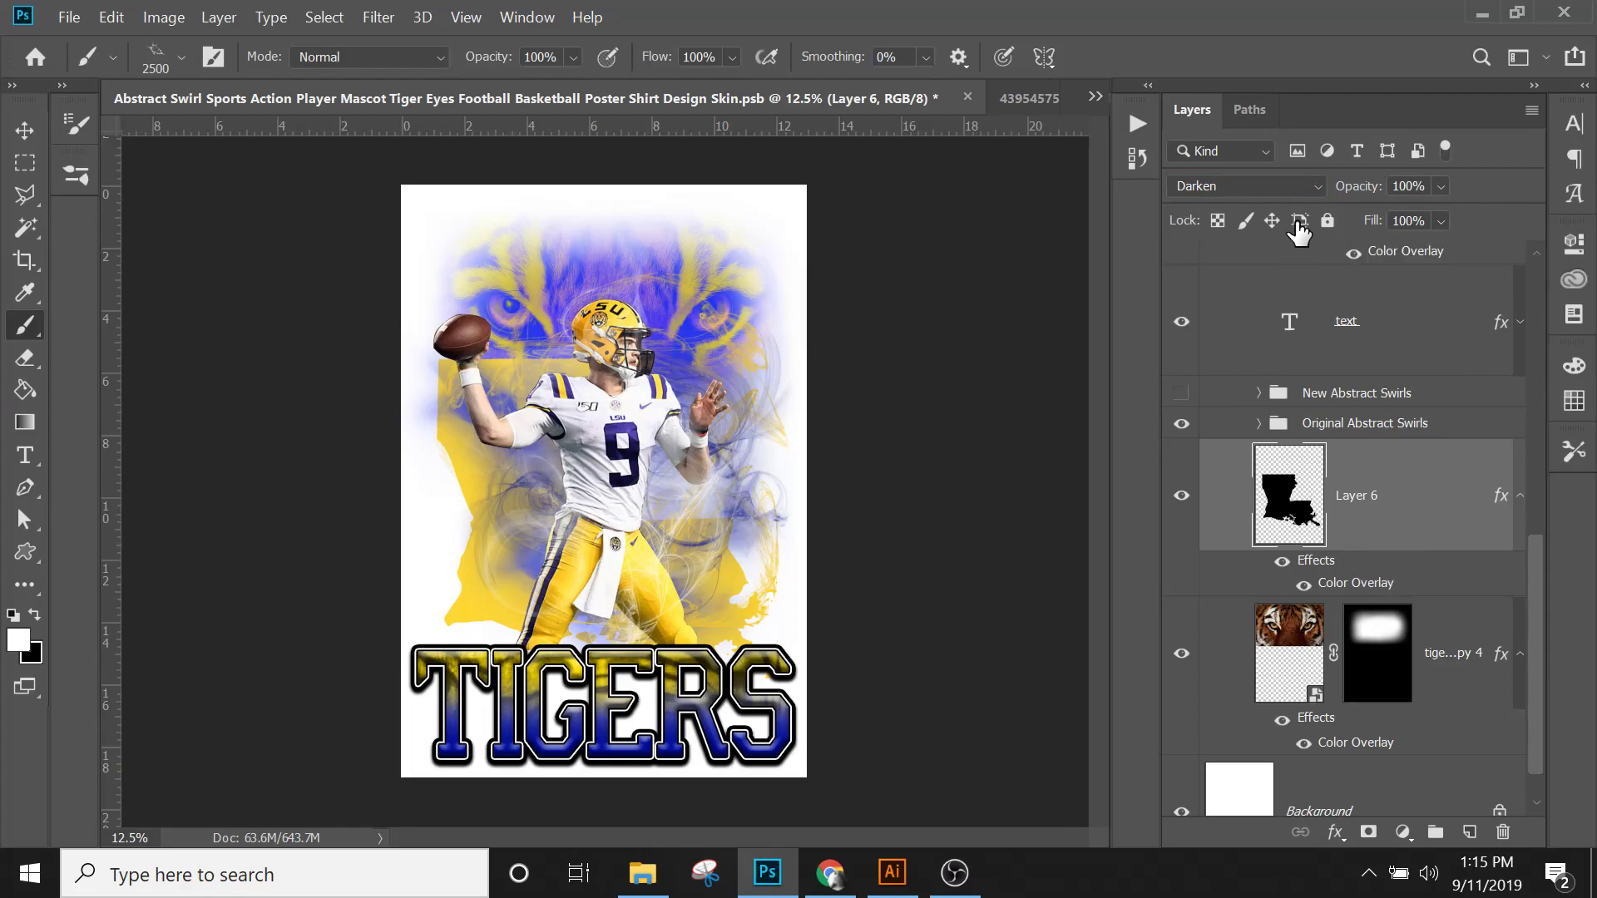
Step: Set Layer 6's blend mode to Normal and its opacity to 31% in the blending options, and apply
double_click(1418, 243)
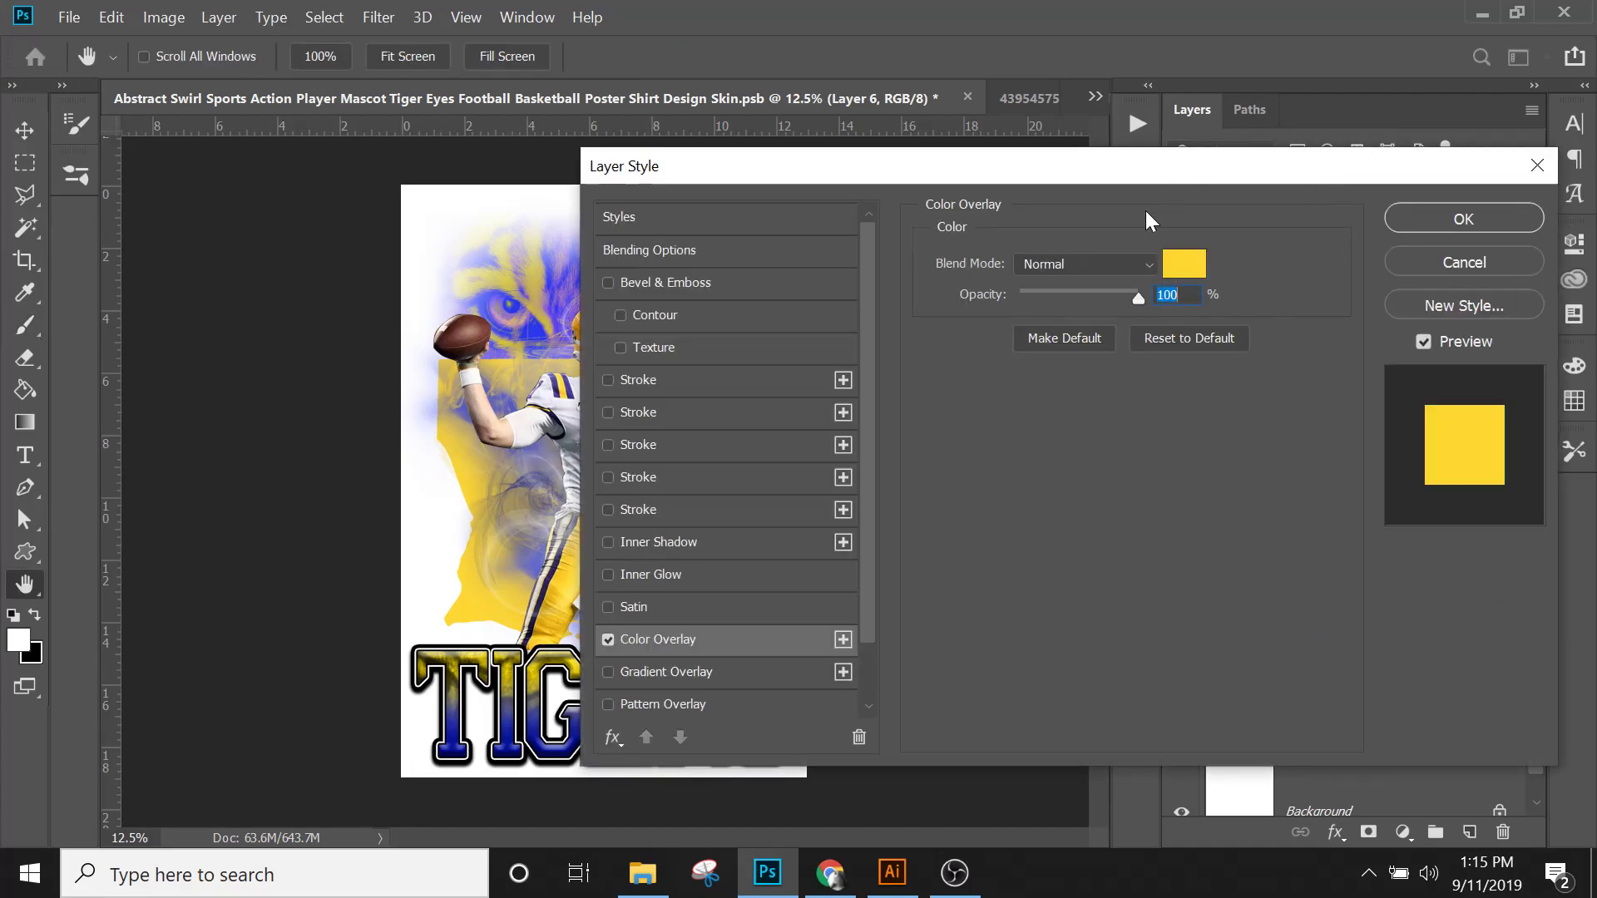
left_click_drag(1131, 166, 1195, 148)
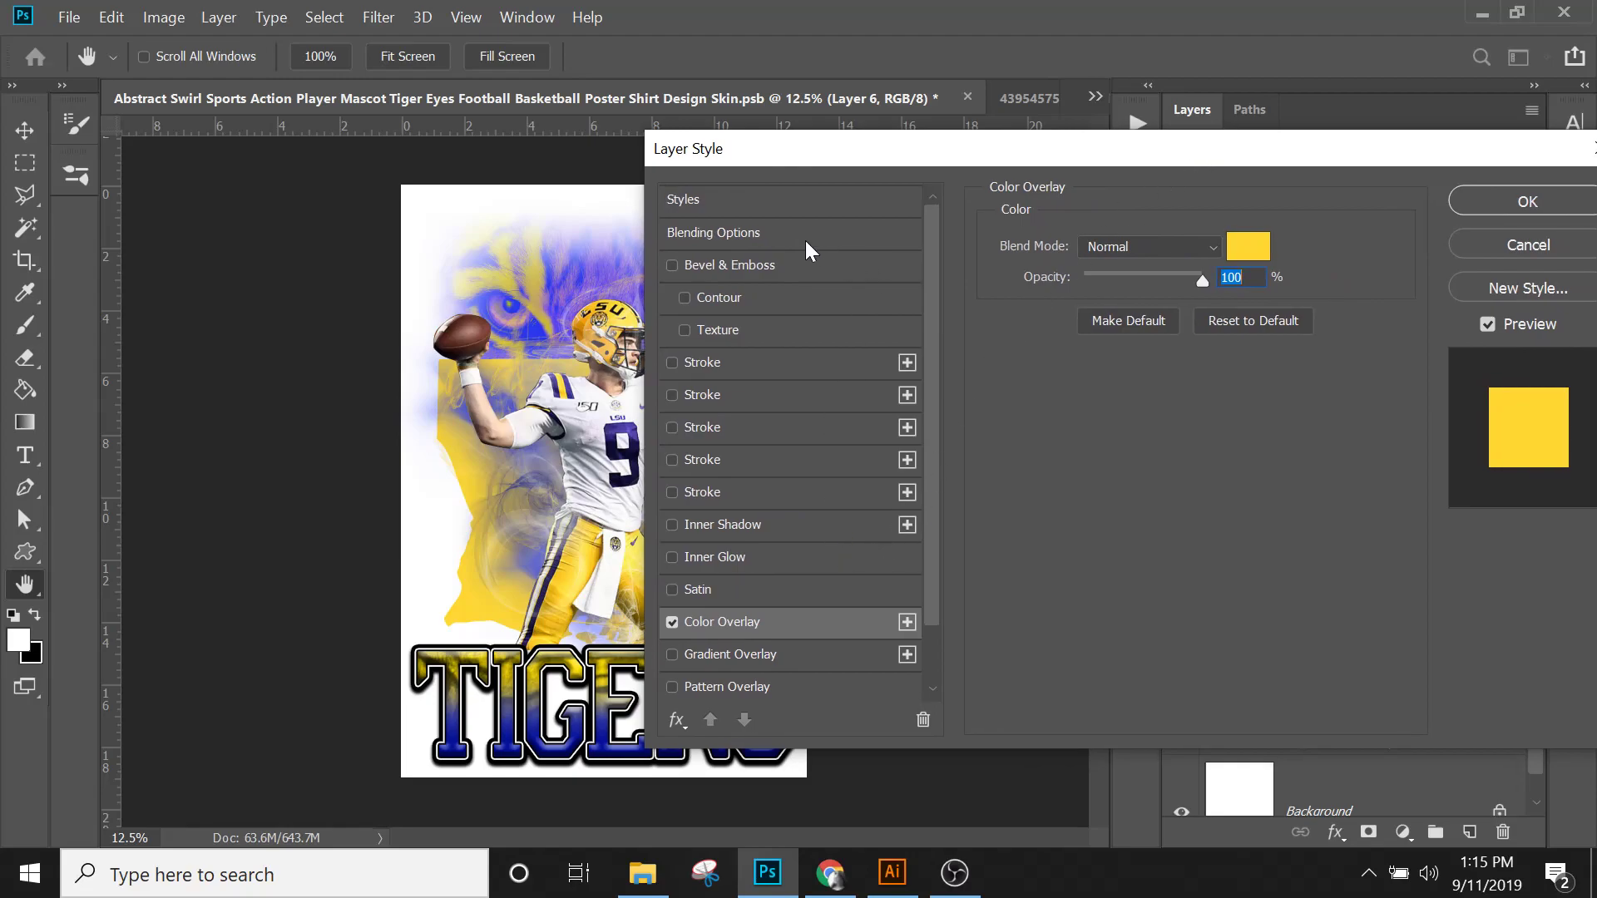
left_click(743, 235)
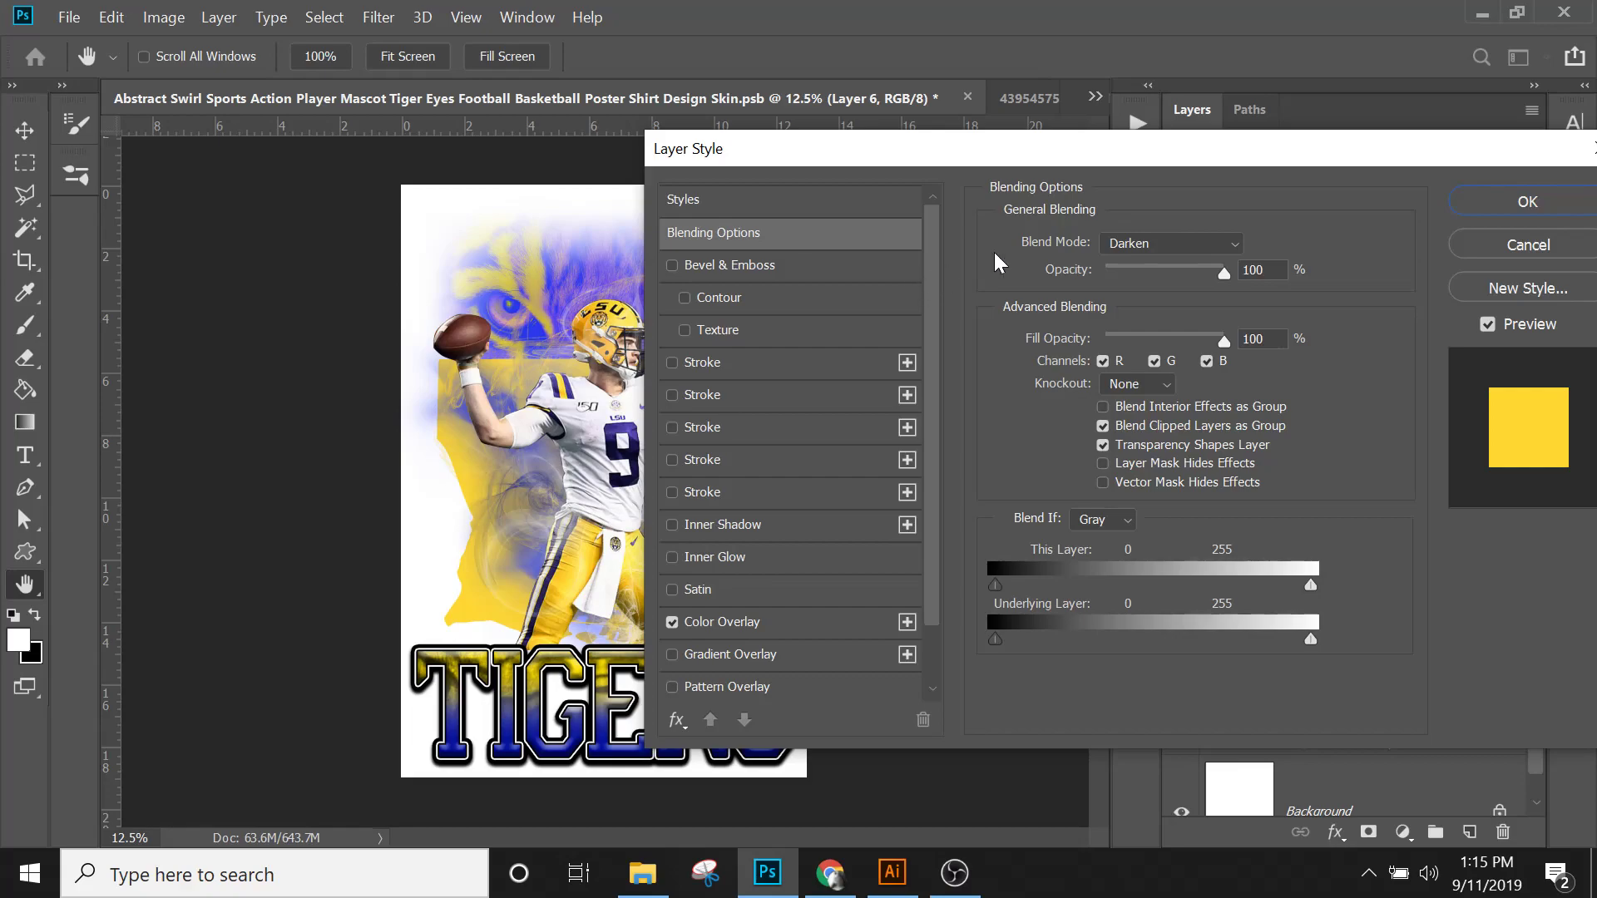
left_click(1215, 241)
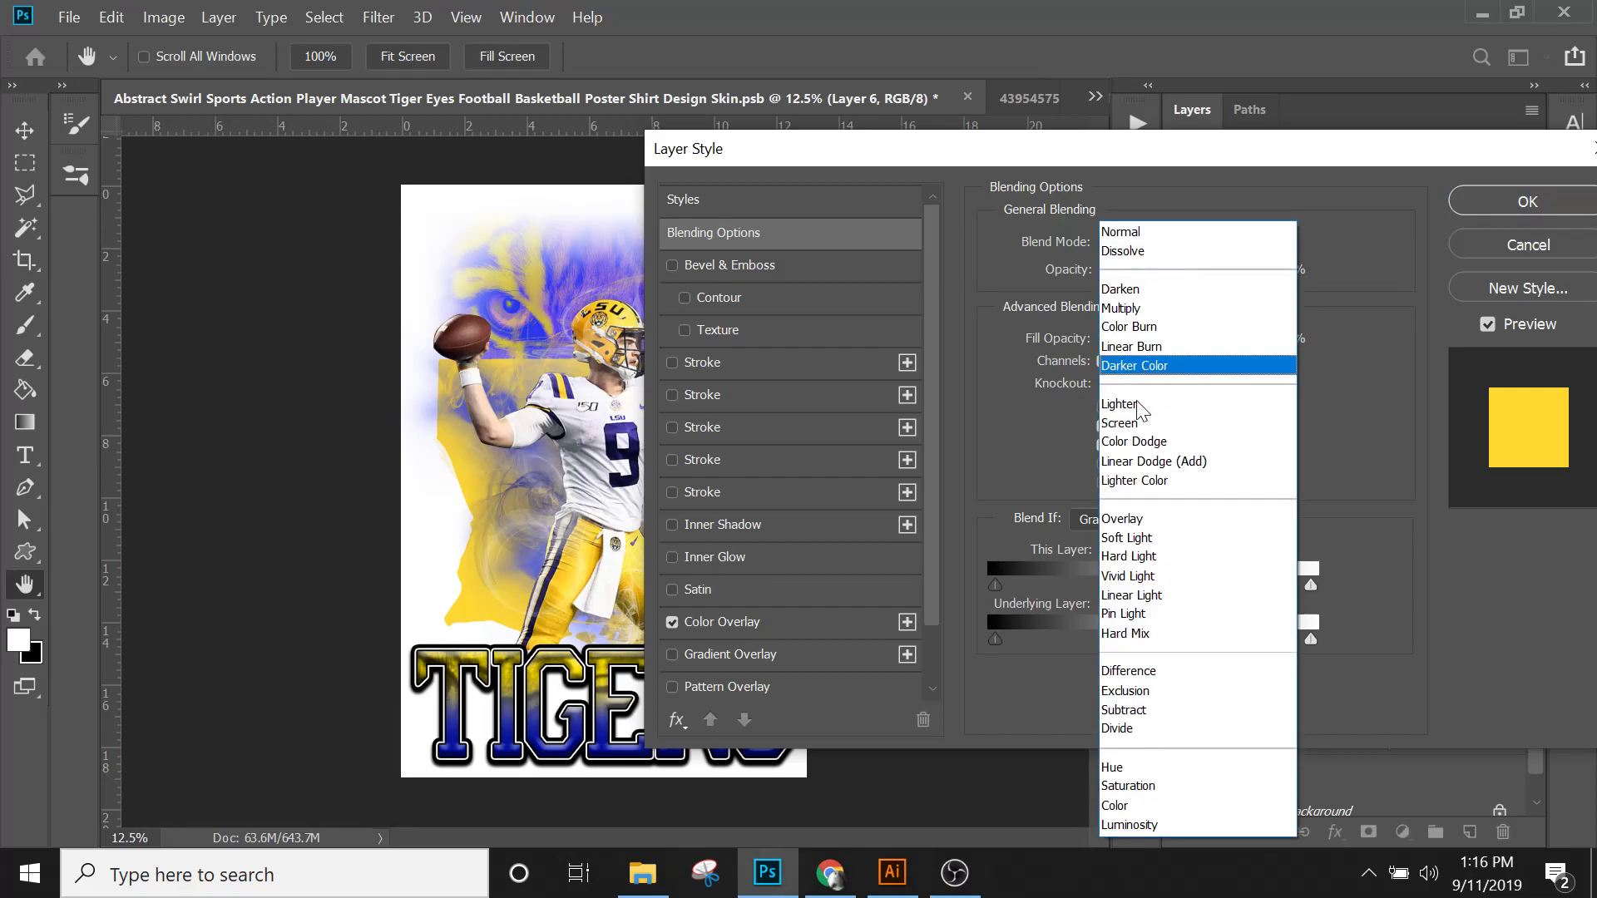
left_click(1144, 232)
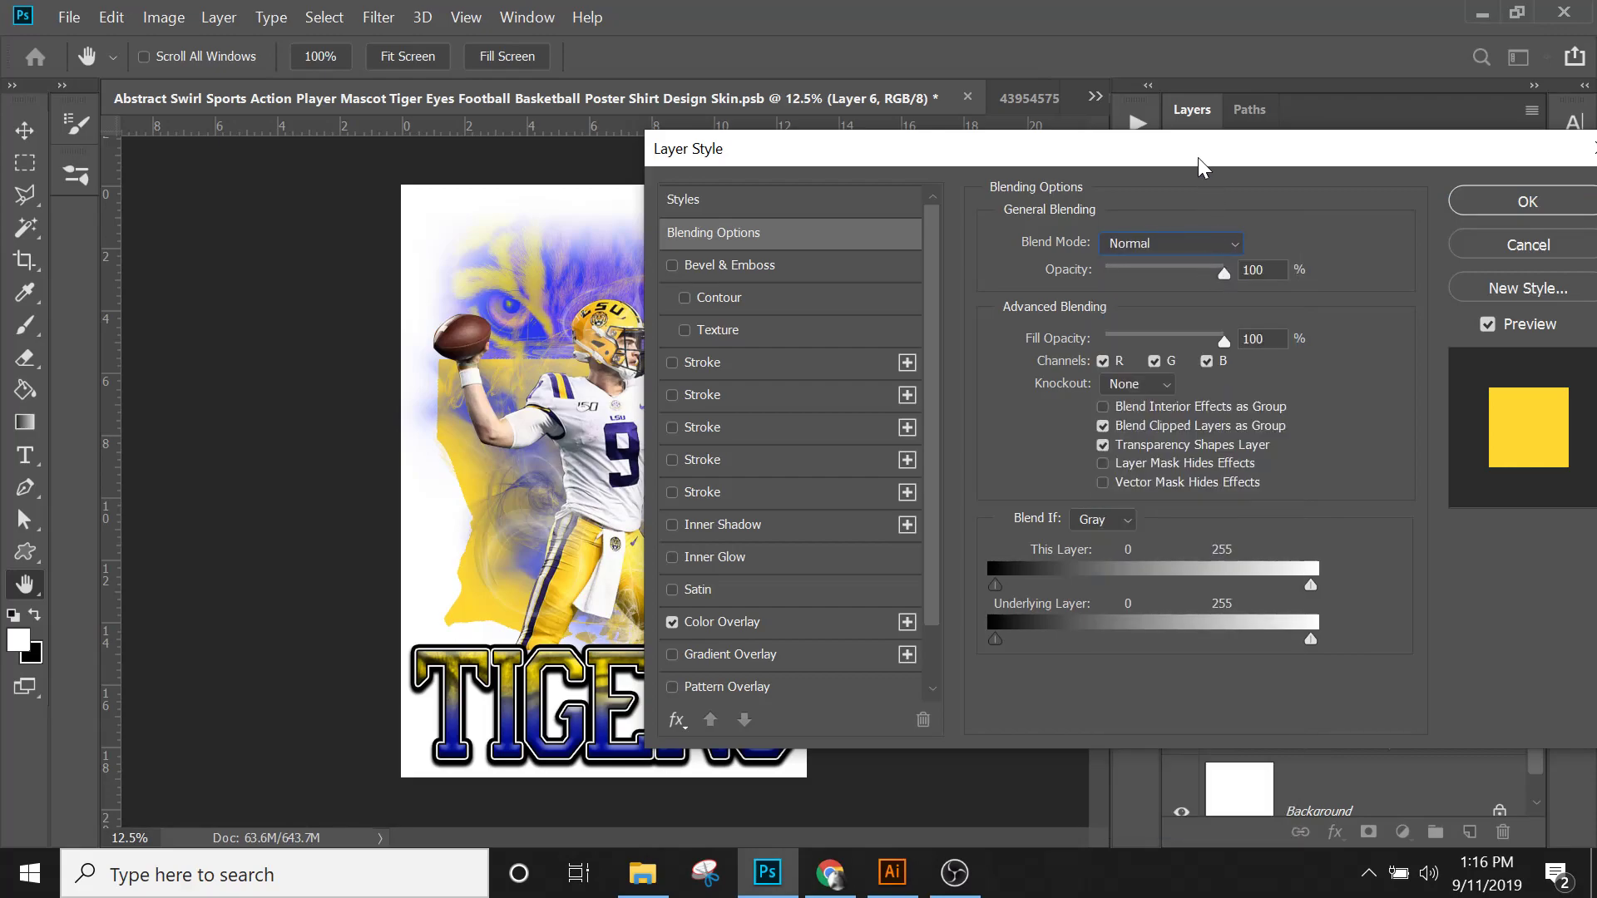
left_click_drag(1170, 271, 1146, 272)
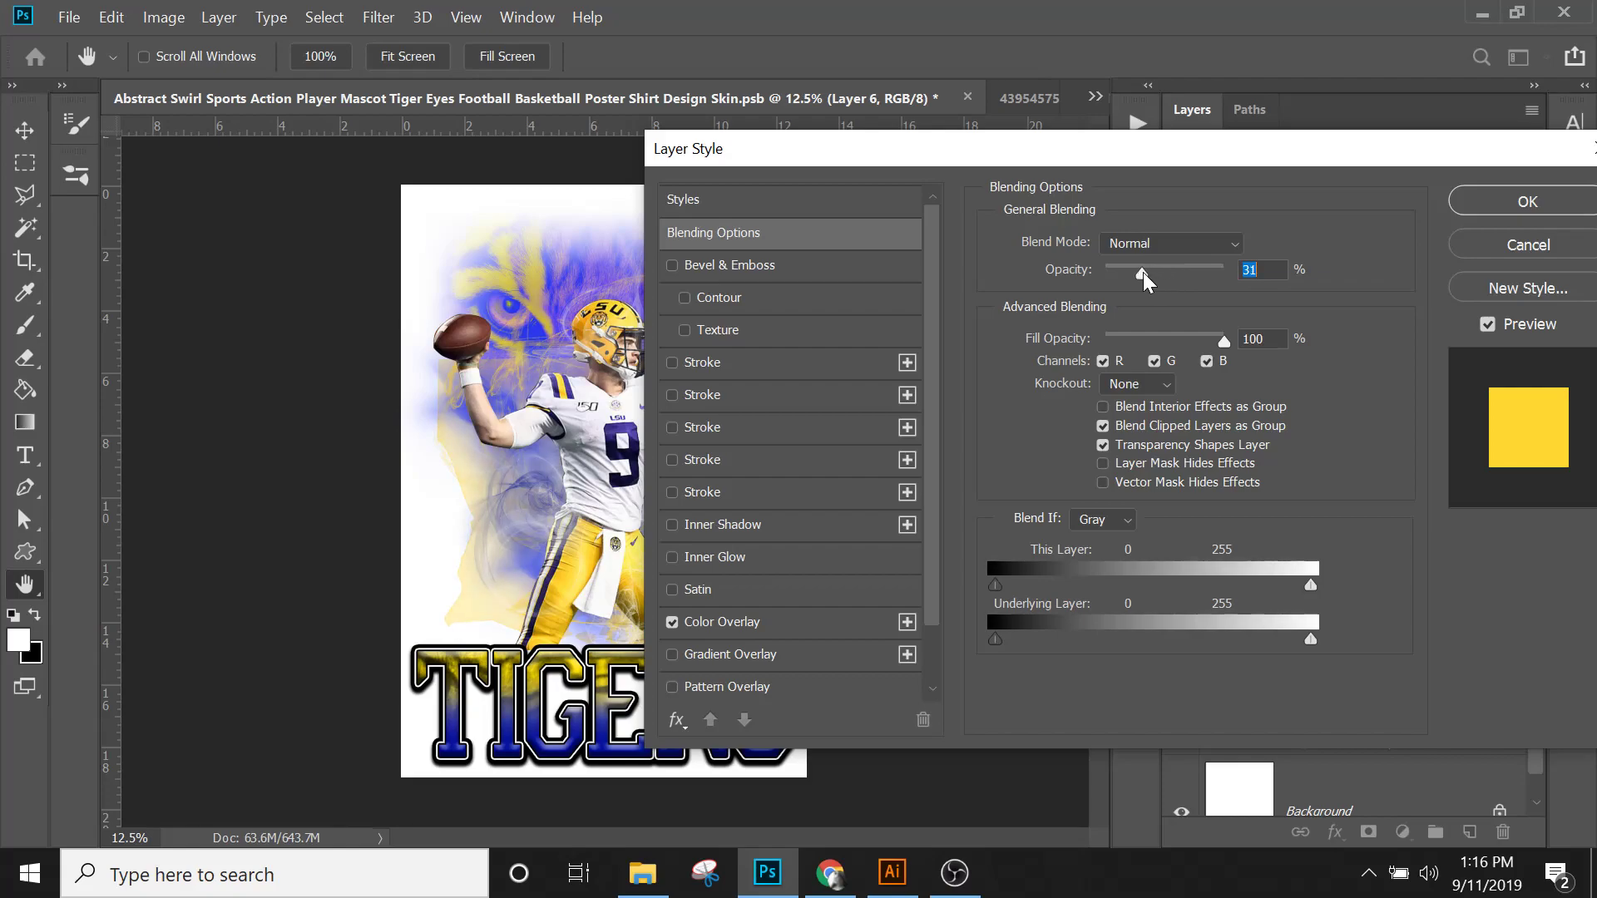
left_click_drag(1431, 157, 1010, 184)
left_click(1145, 232)
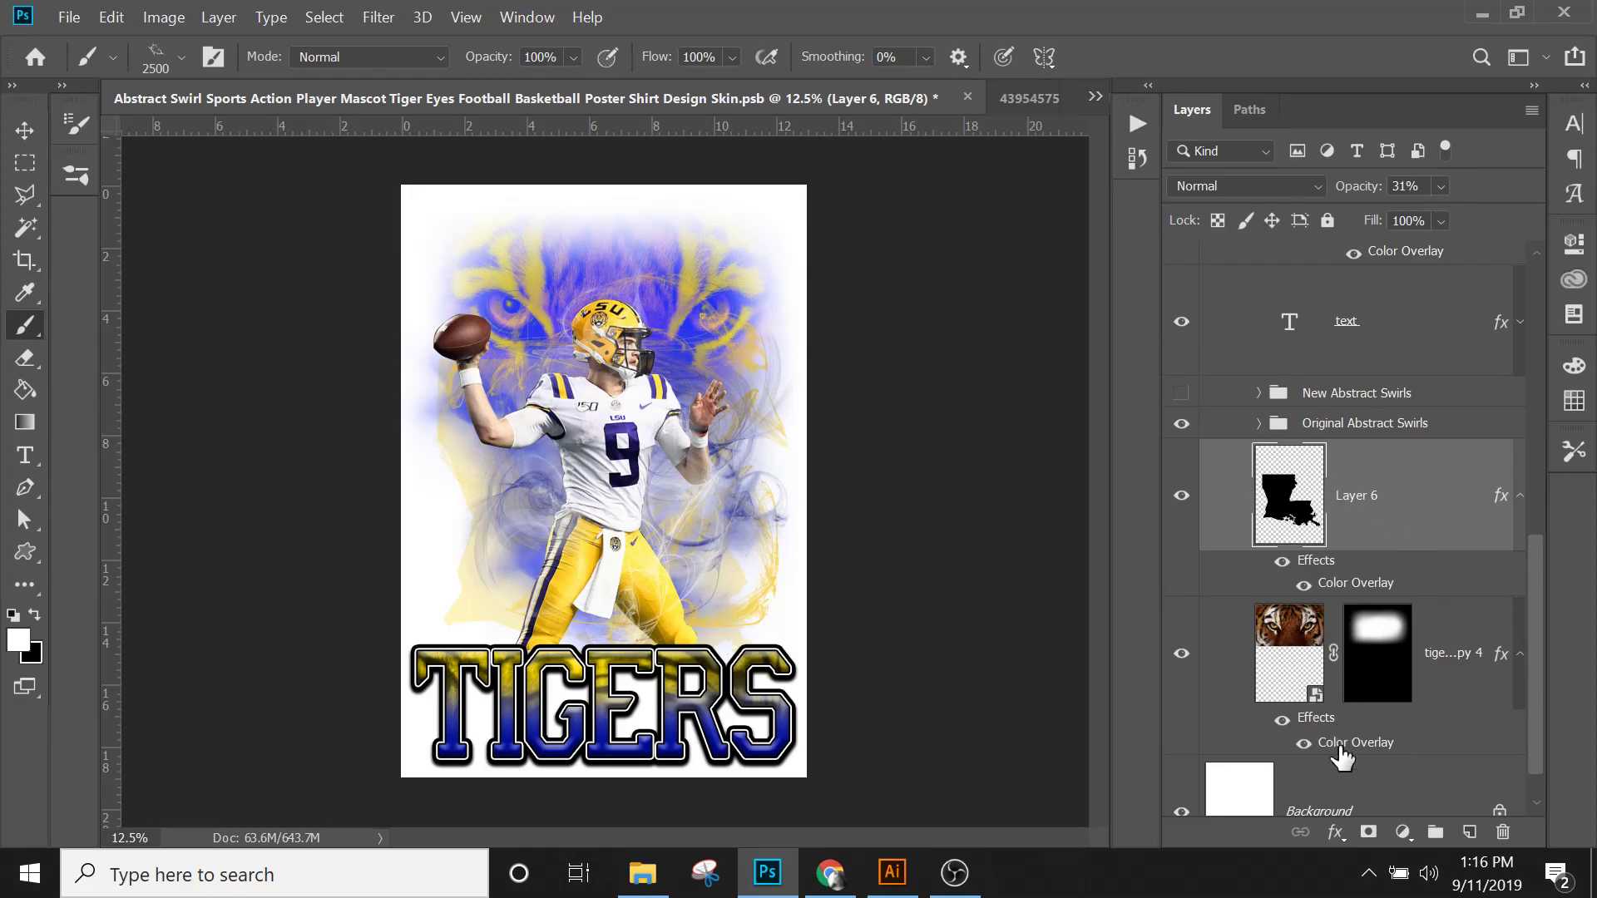
Step: Add a black drop shadow to Layer 6 with its opacity set to 43%
left_click(1334, 836)
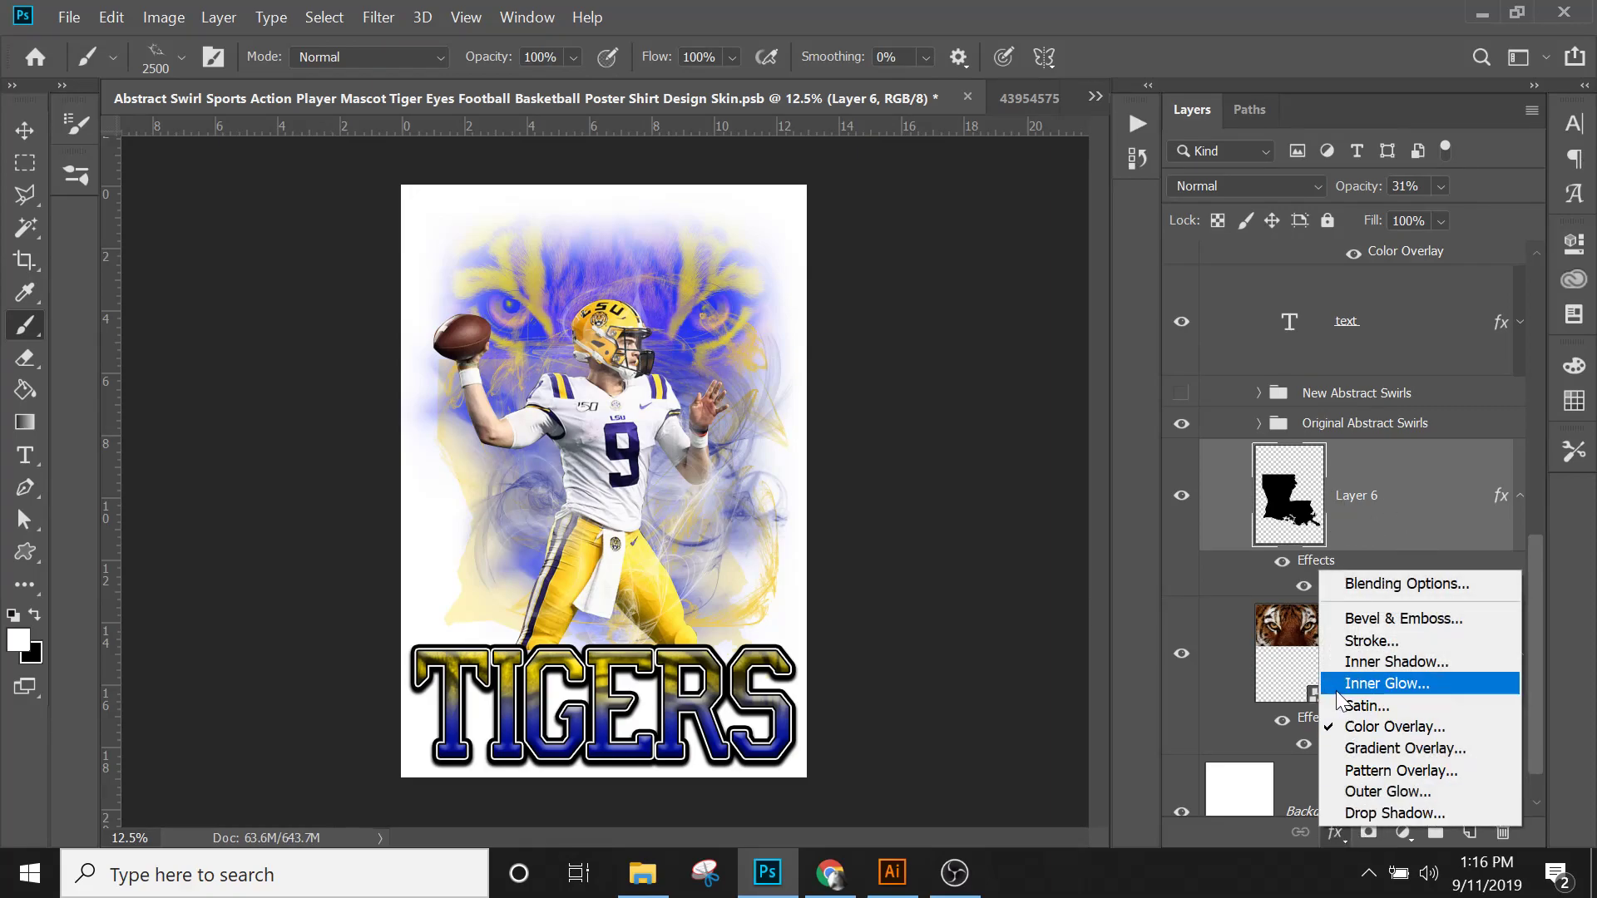
left_click(1409, 816)
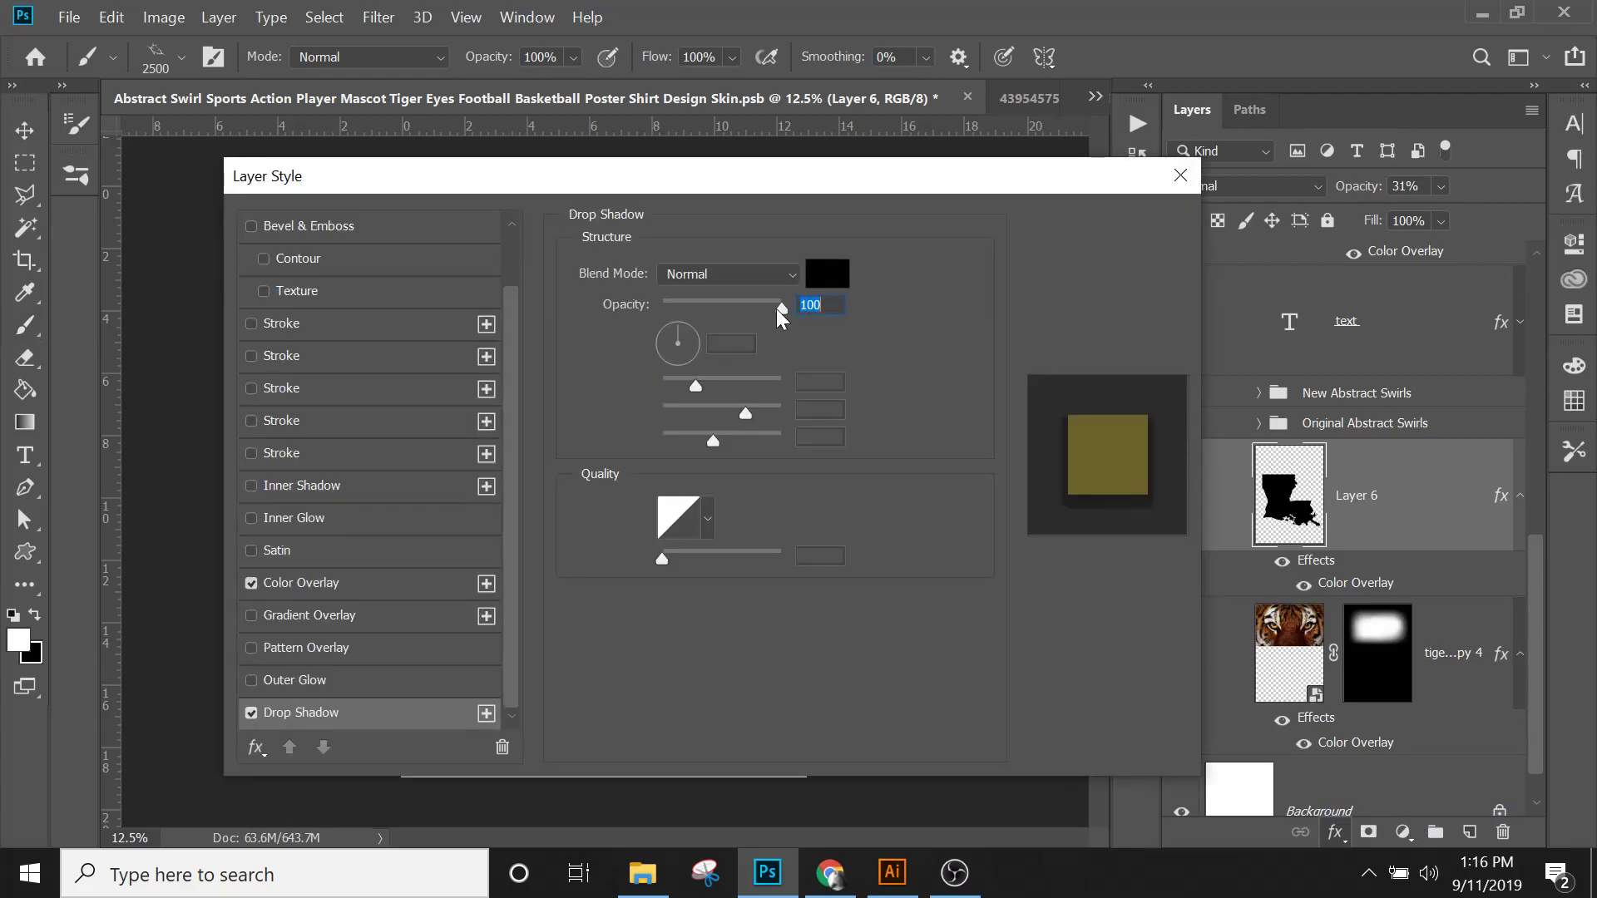
left_click_drag(696, 184, 1089, 177)
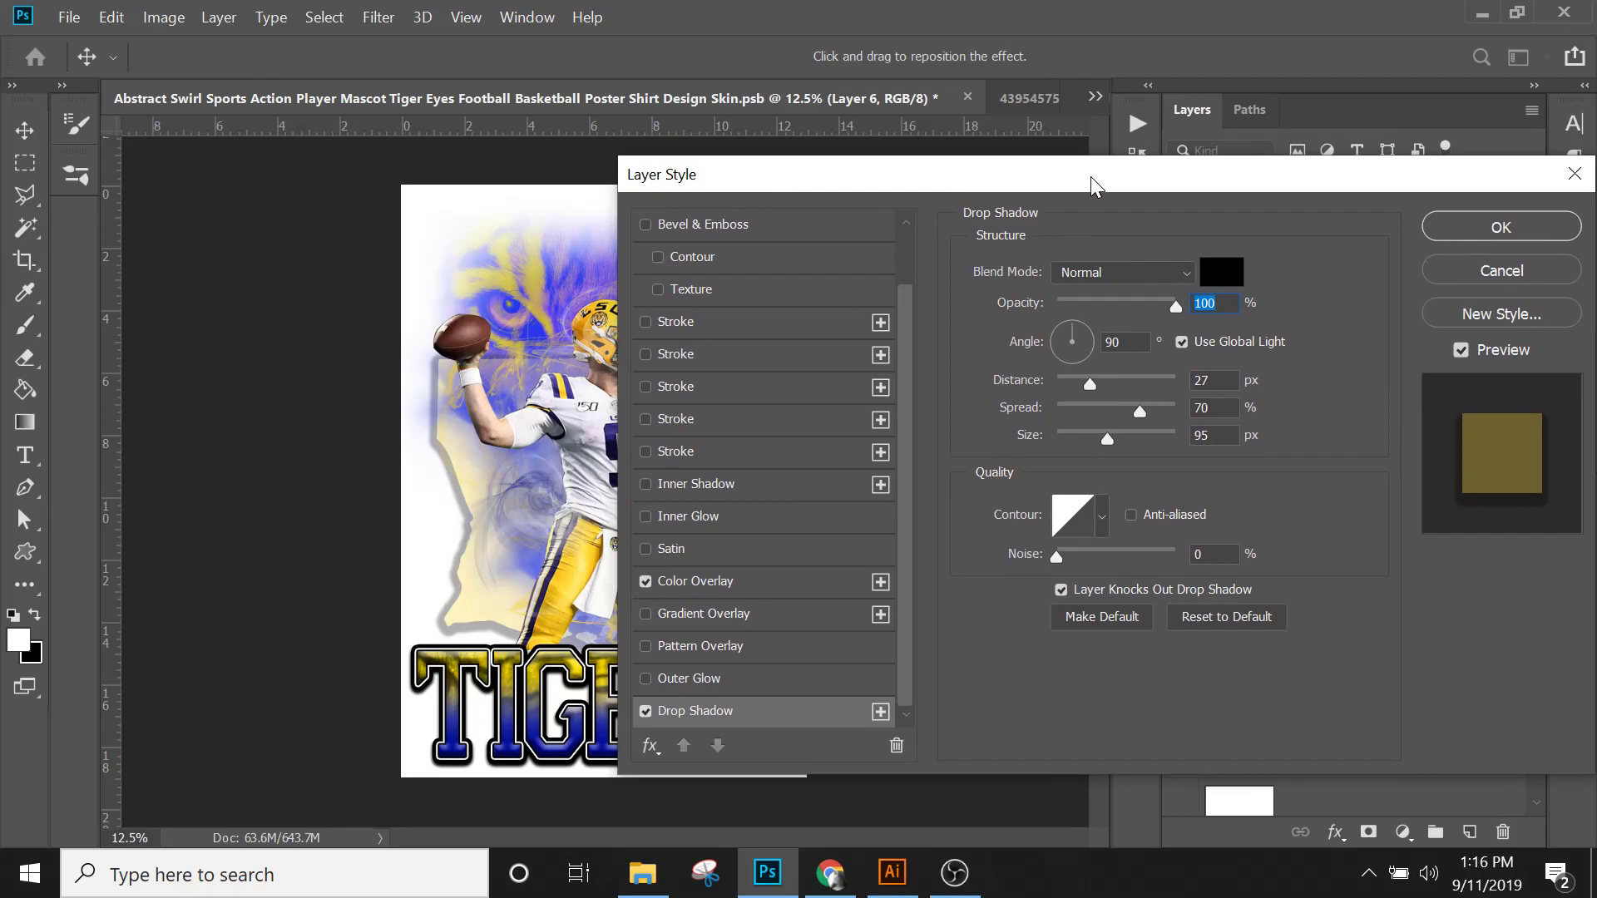
left_click(1108, 301)
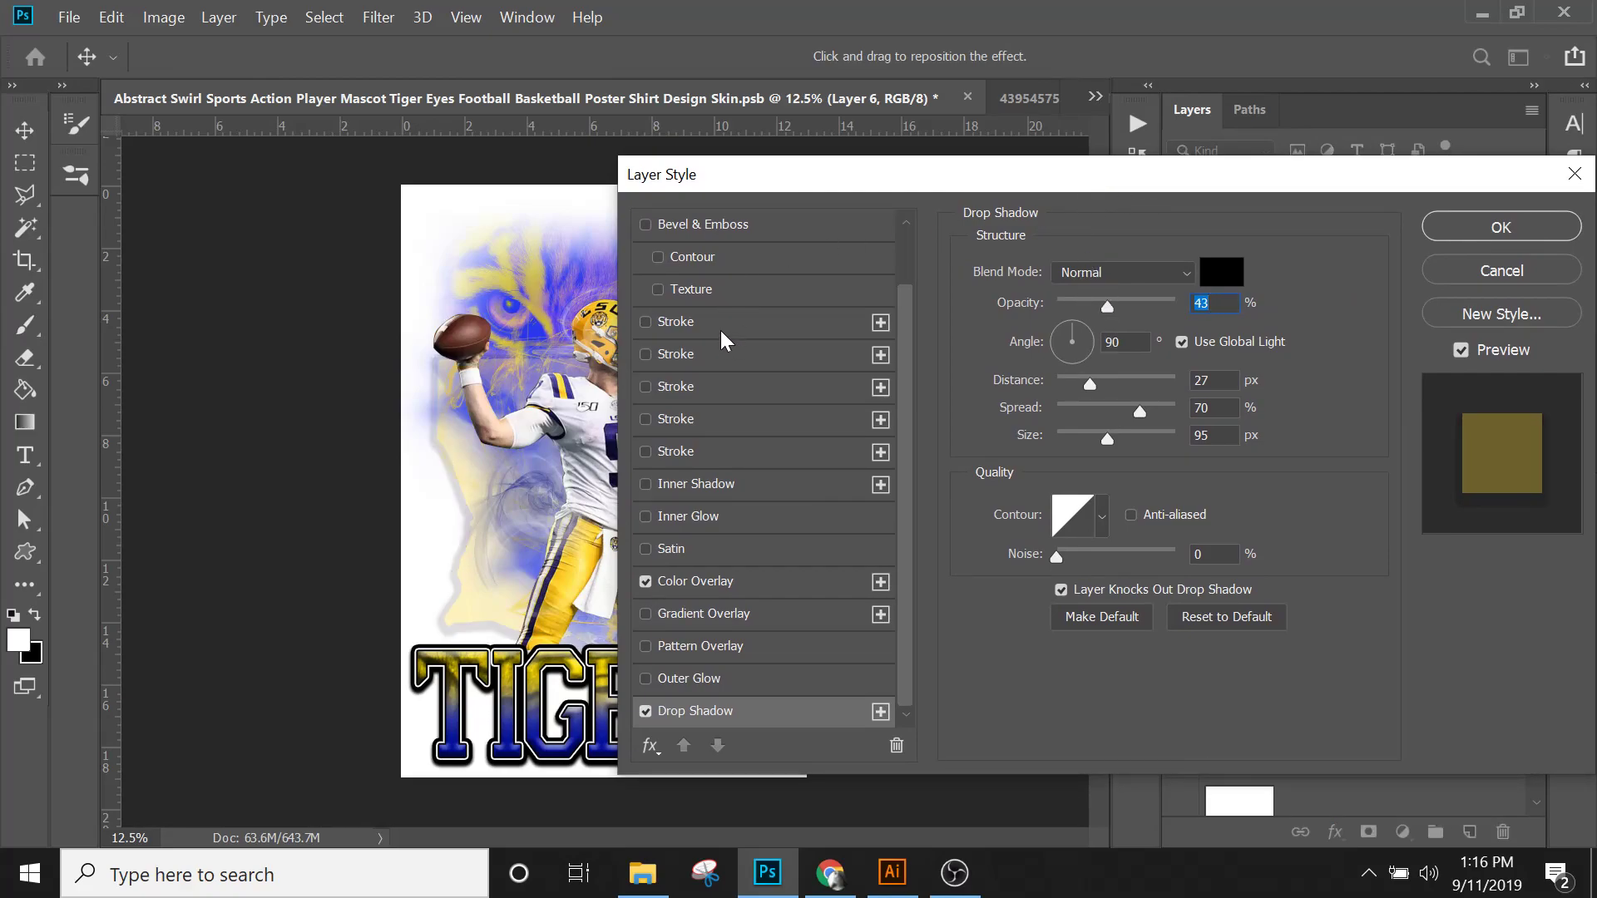
Step: Try a white outside stroke of about 46 px on Layer 6, and switch the stroke off
left_click(687, 323)
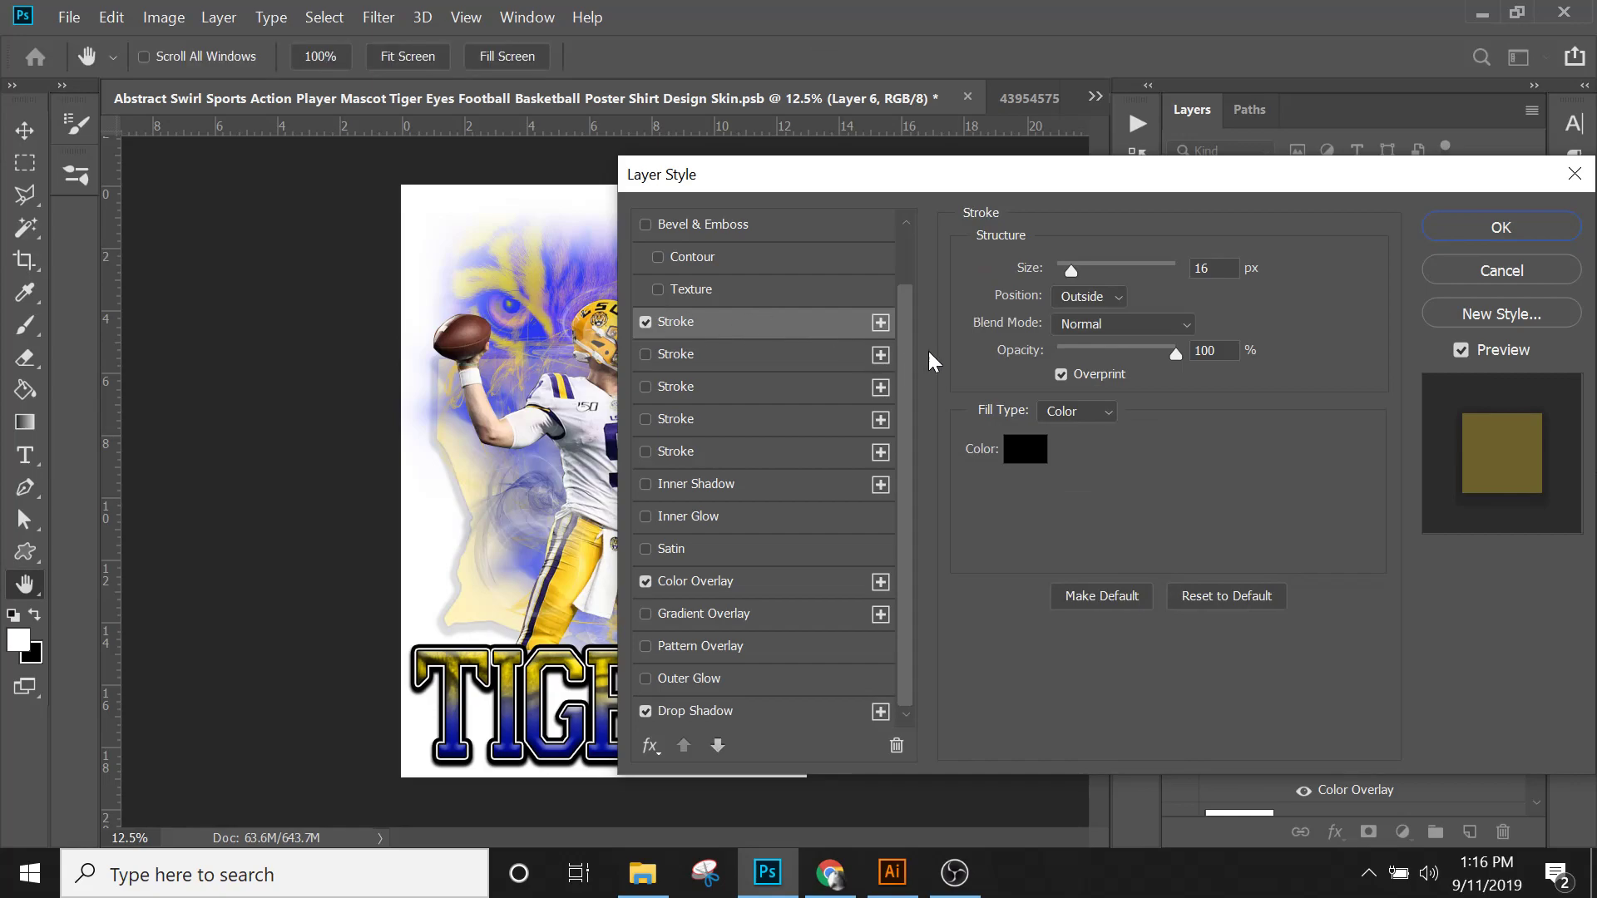
left_click(1023, 448)
left_click(971, 311)
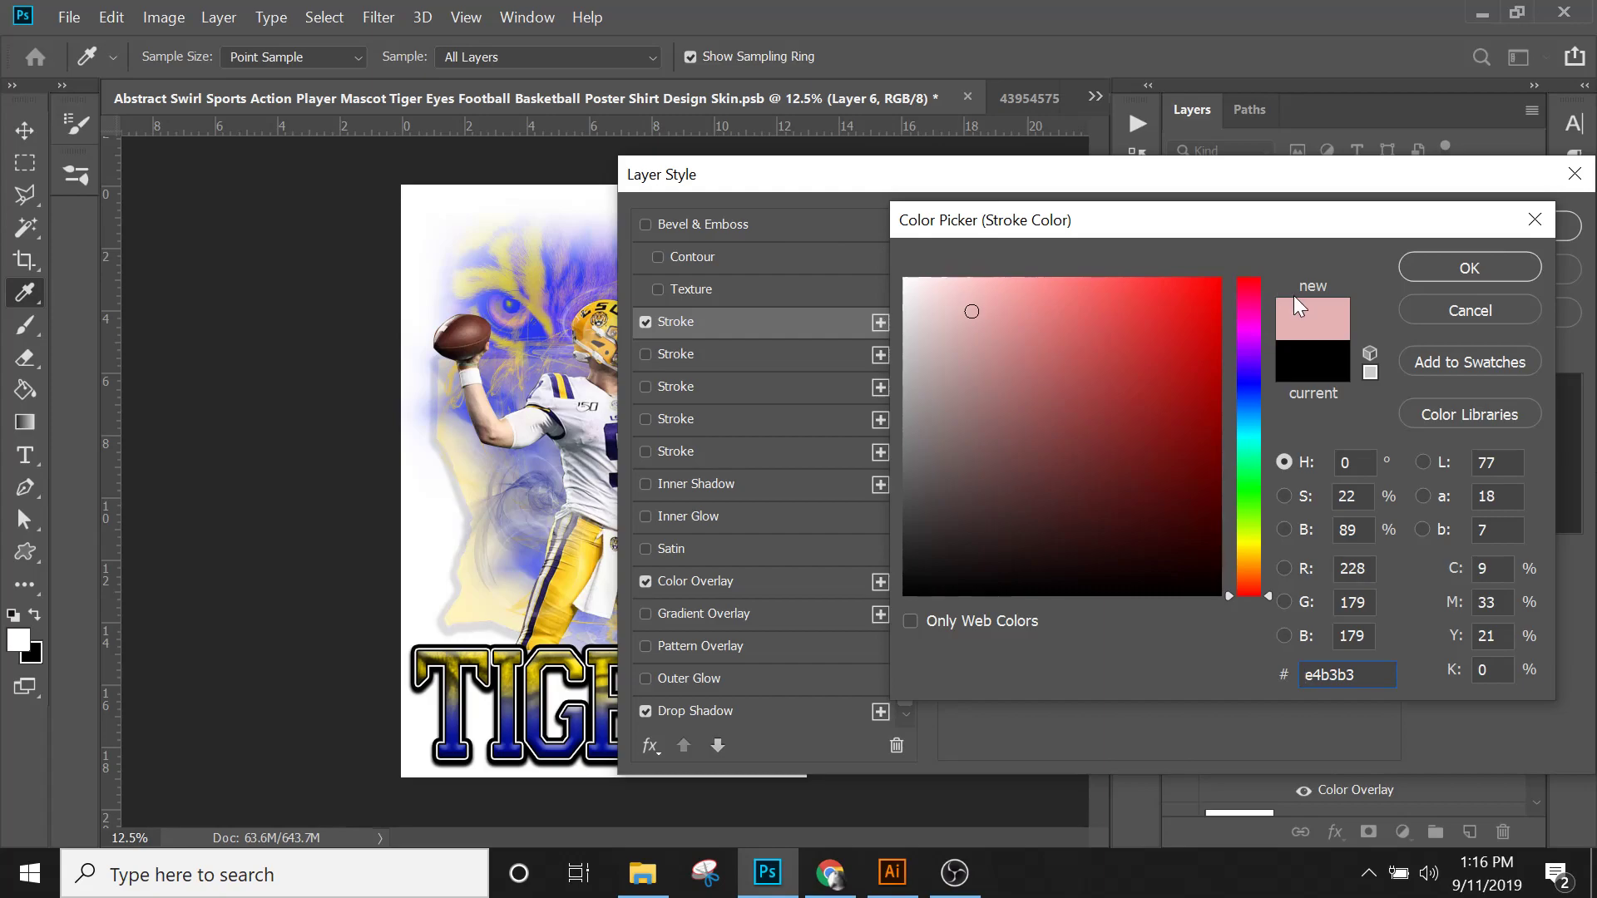
left_click(906, 280)
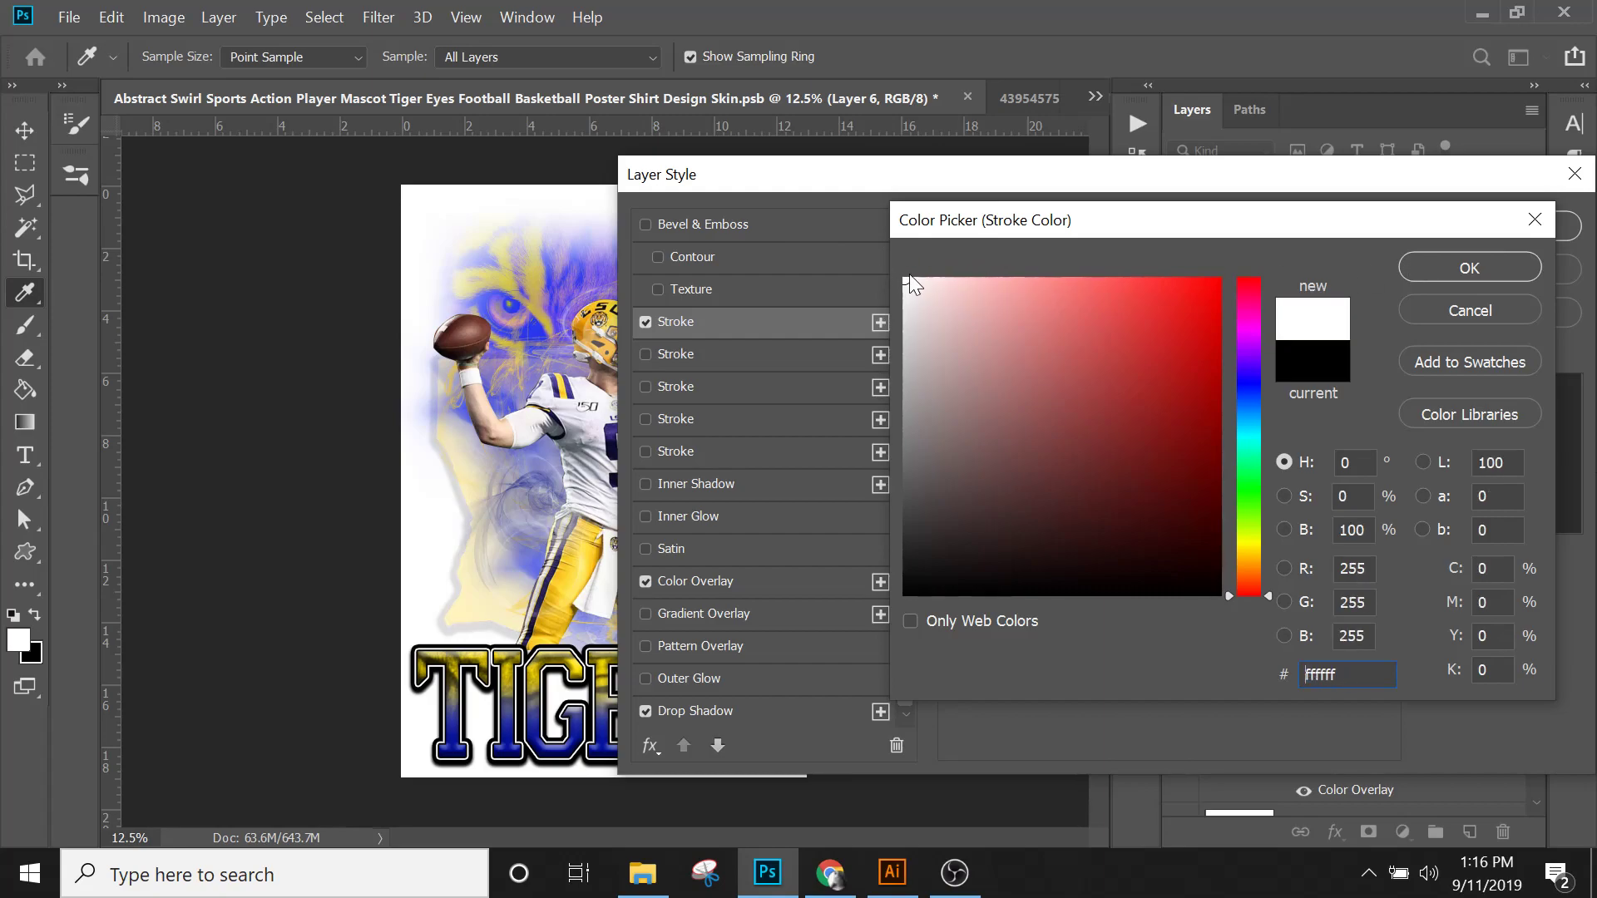
left_click(1424, 267)
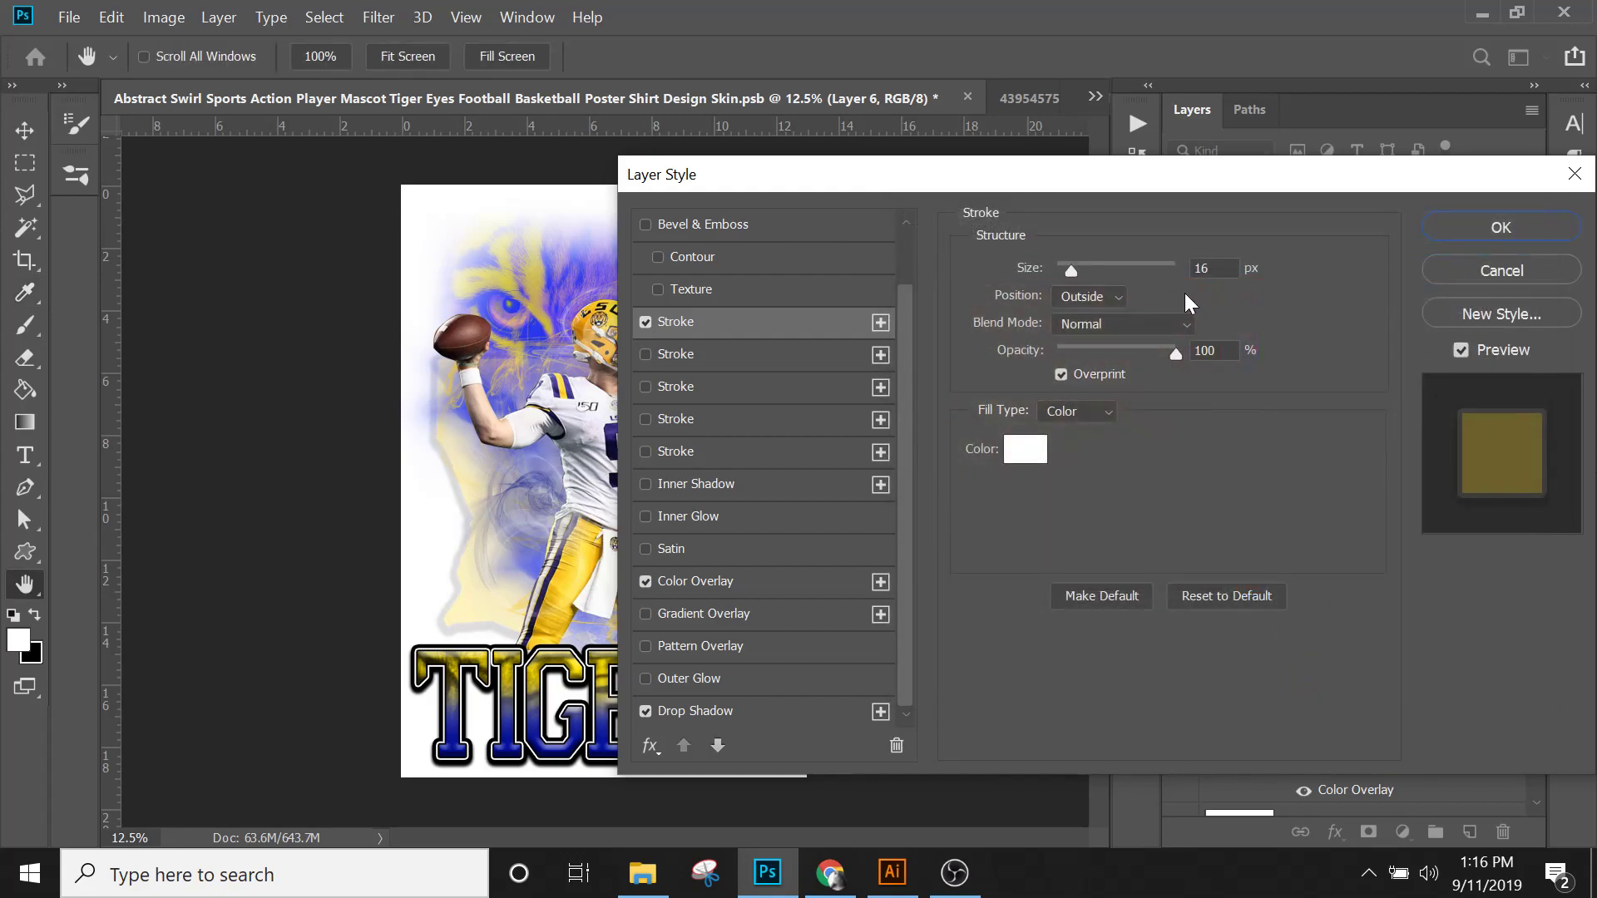
left_click_drag(1072, 269, 1086, 273)
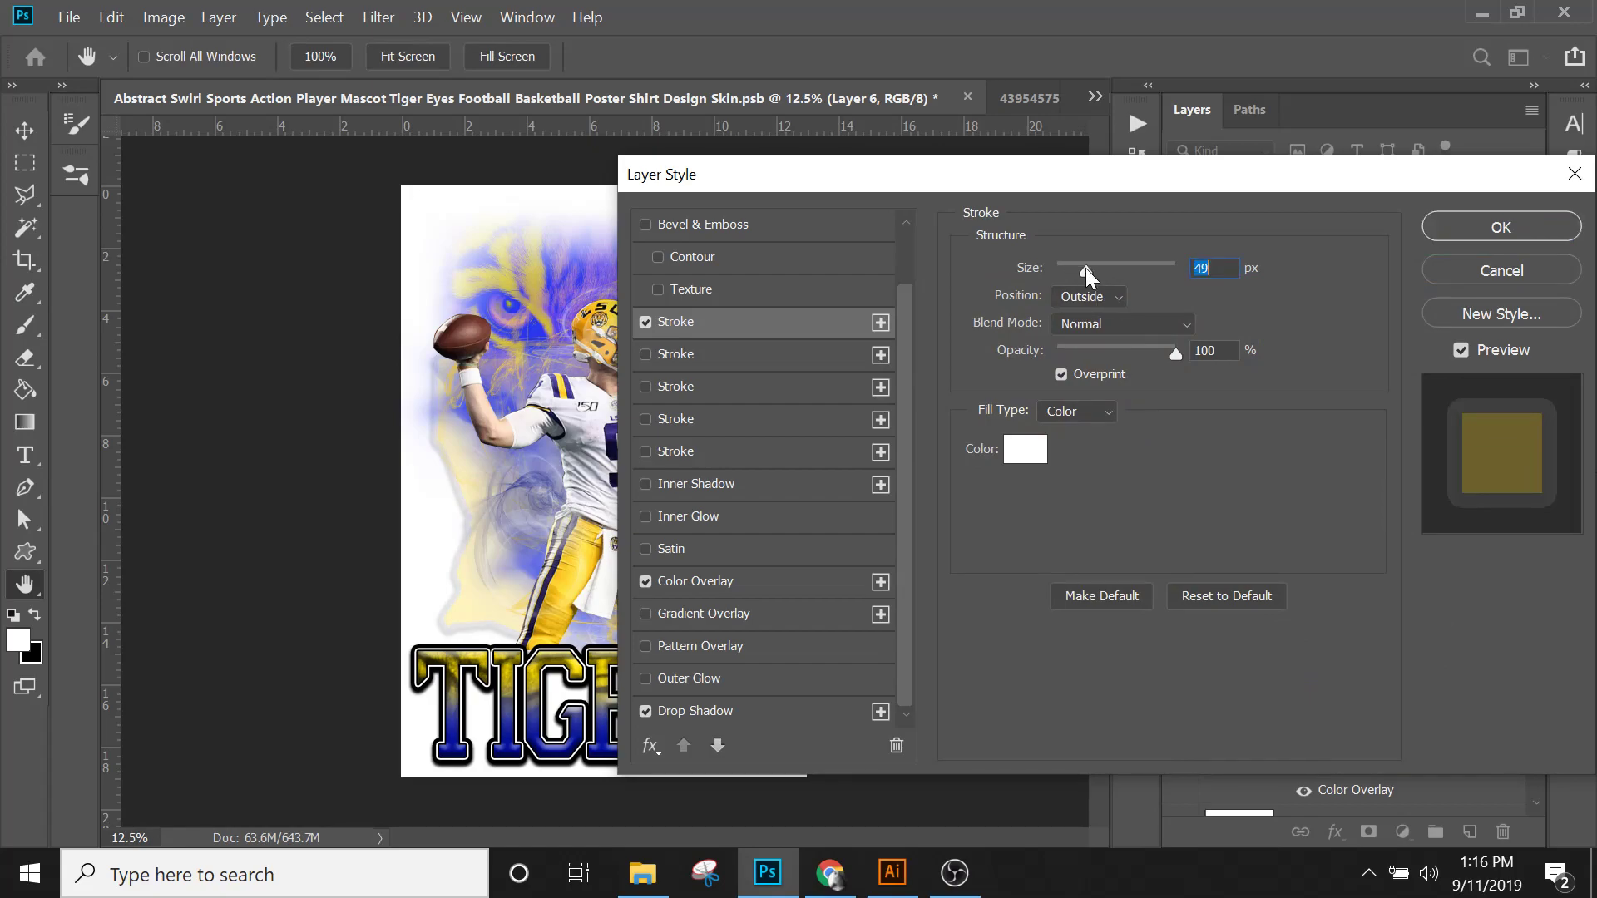
left_click_drag(1086, 272, 1085, 277)
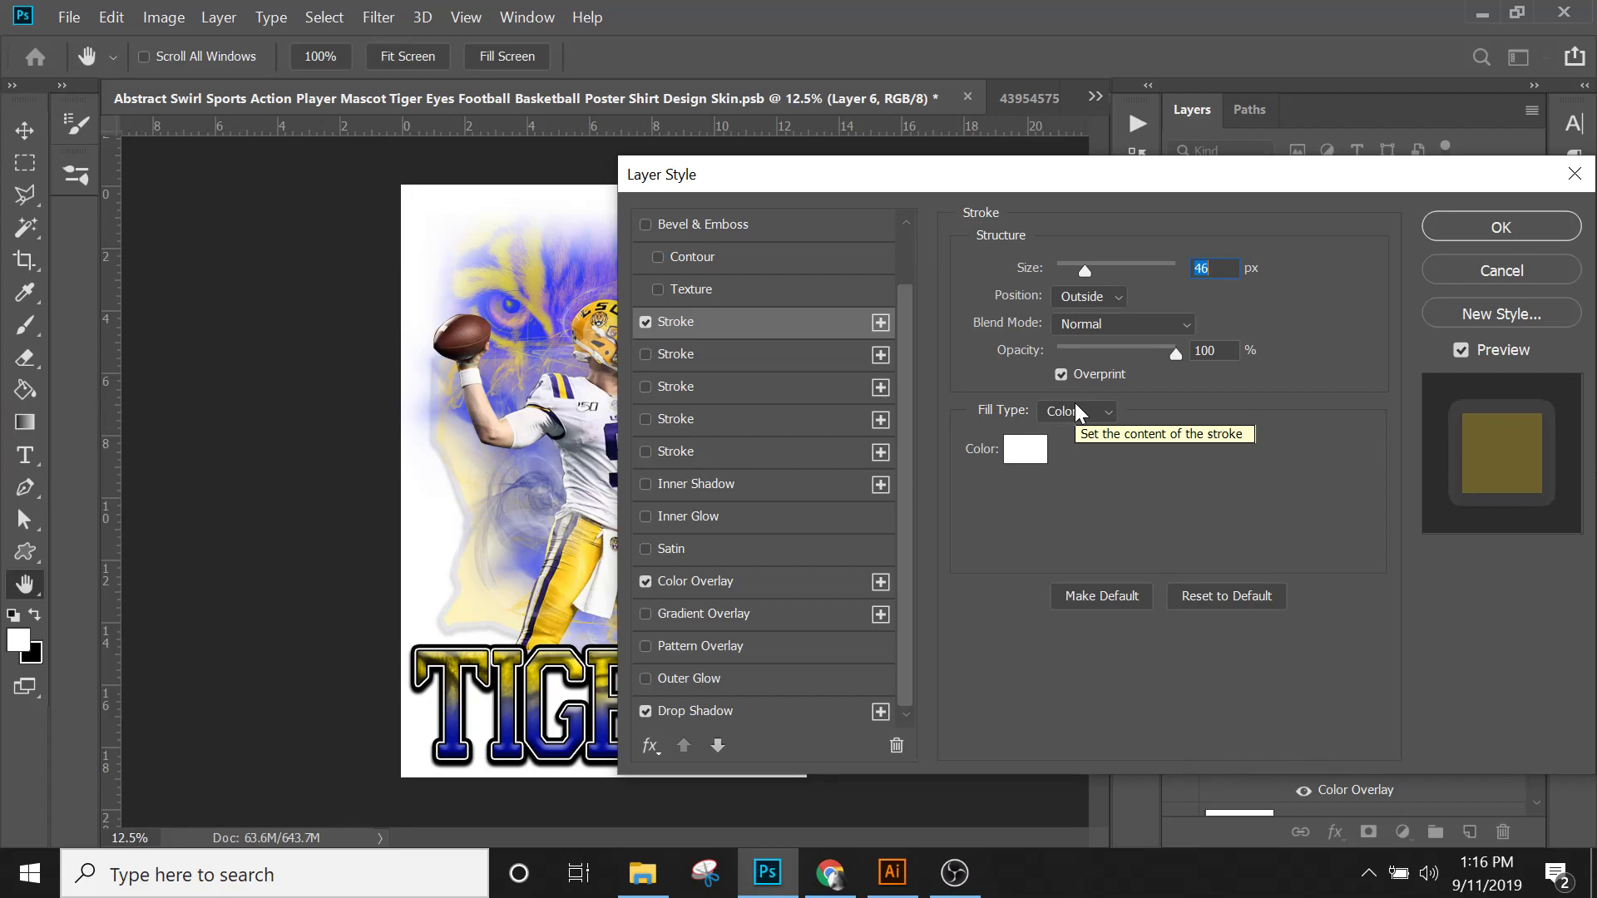
left_click(645, 322)
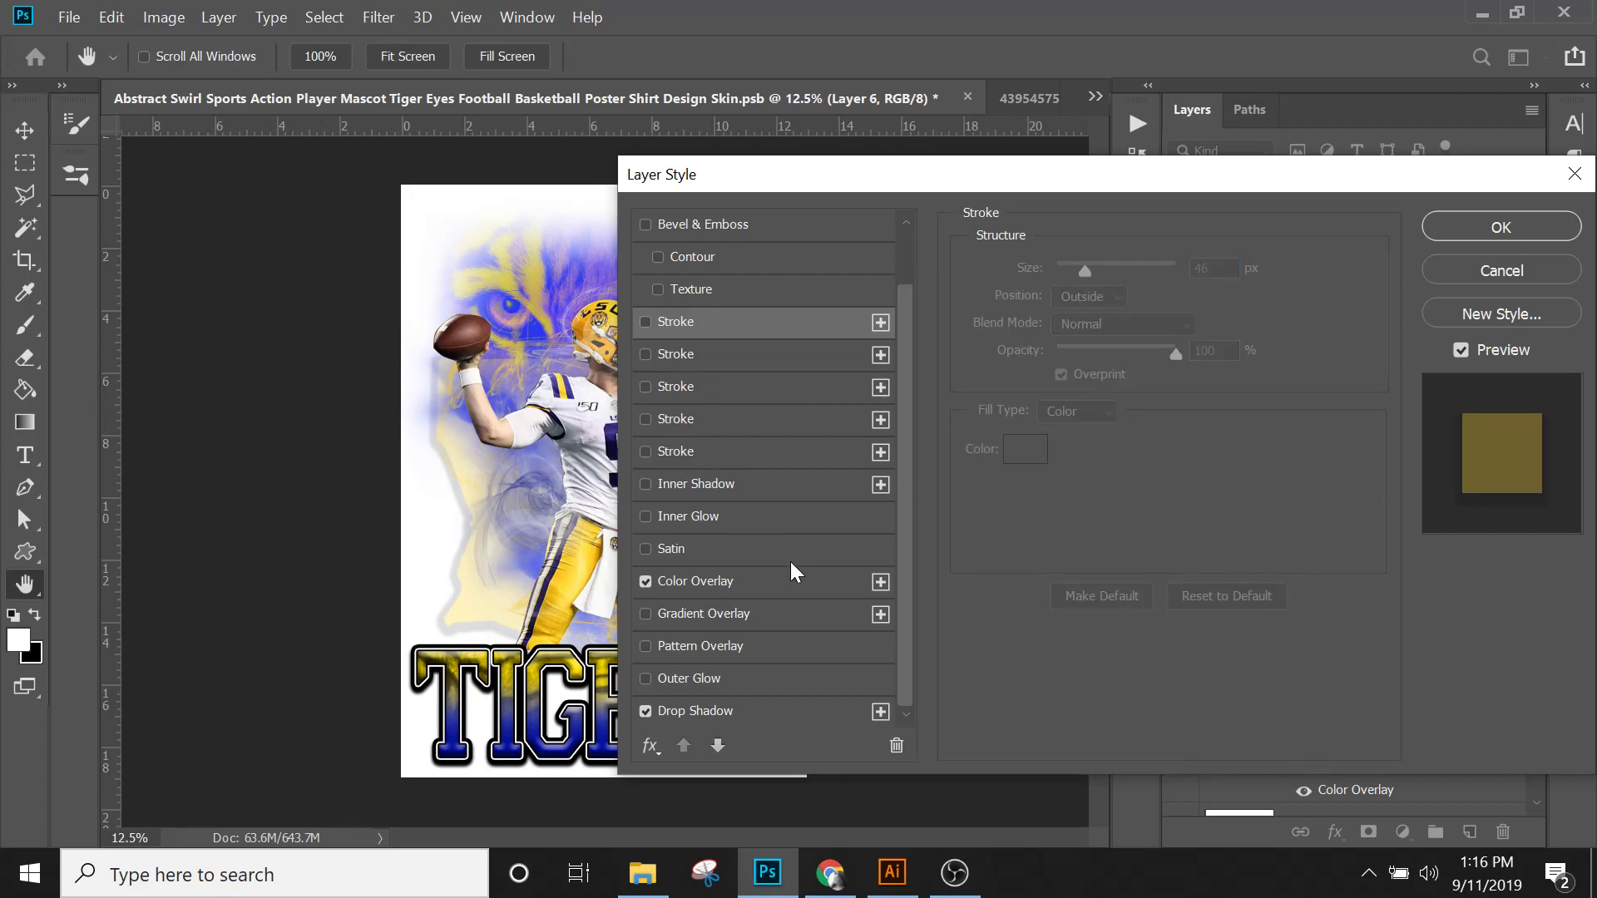
Step: Set Layer 6's drop shadow to a 35% spread and 100% opacity
left_click_drag(928, 184, 935, 135)
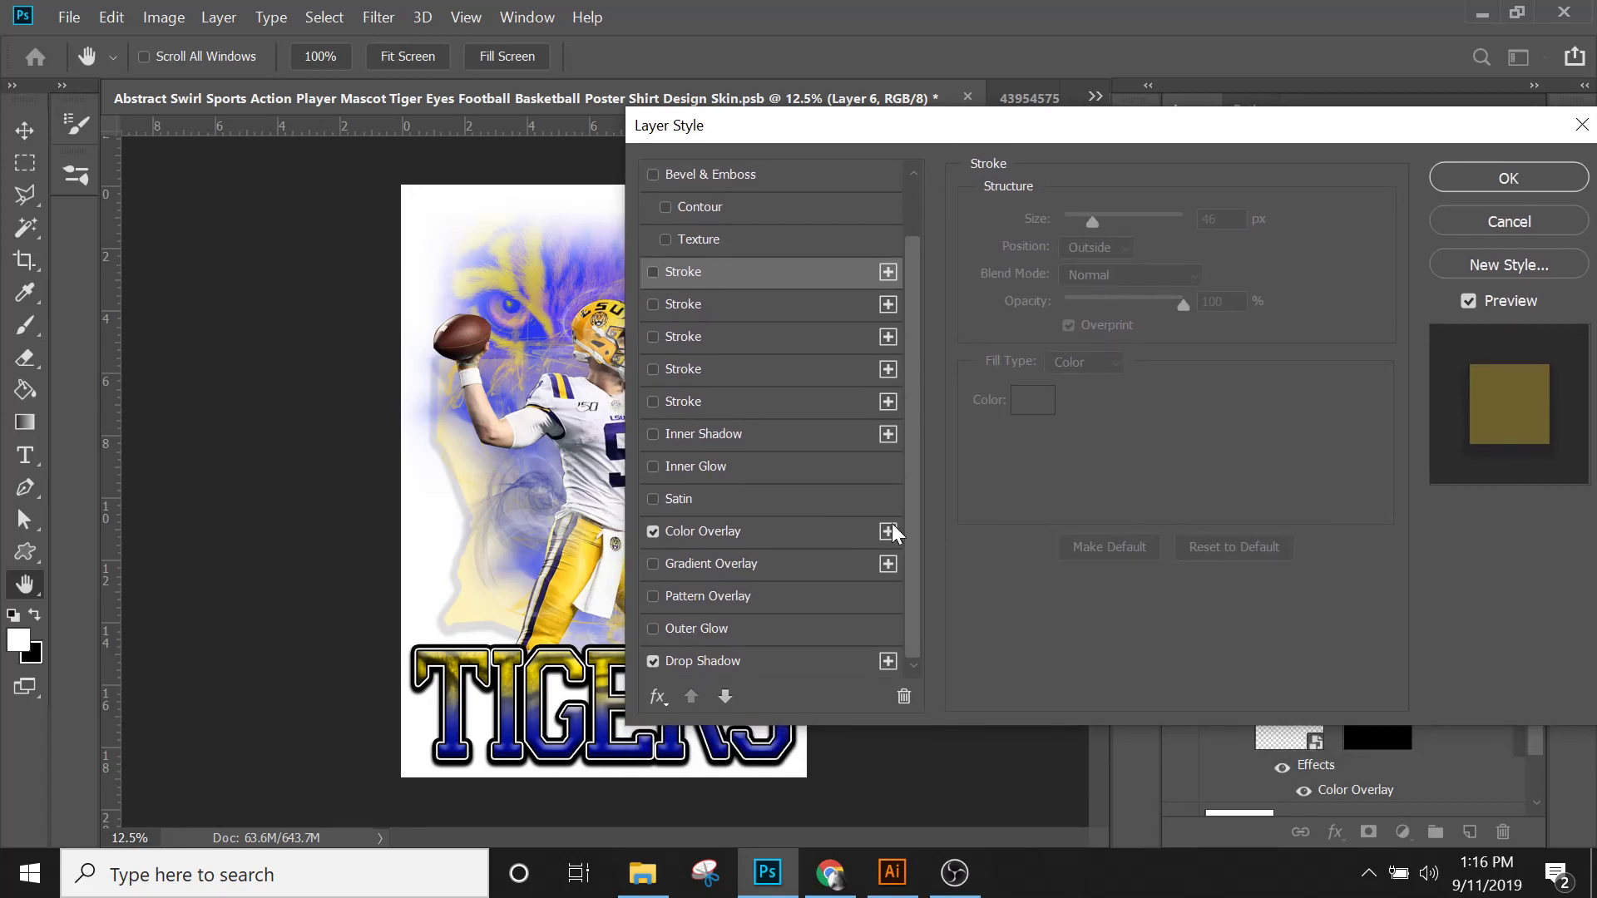
left_click(794, 659)
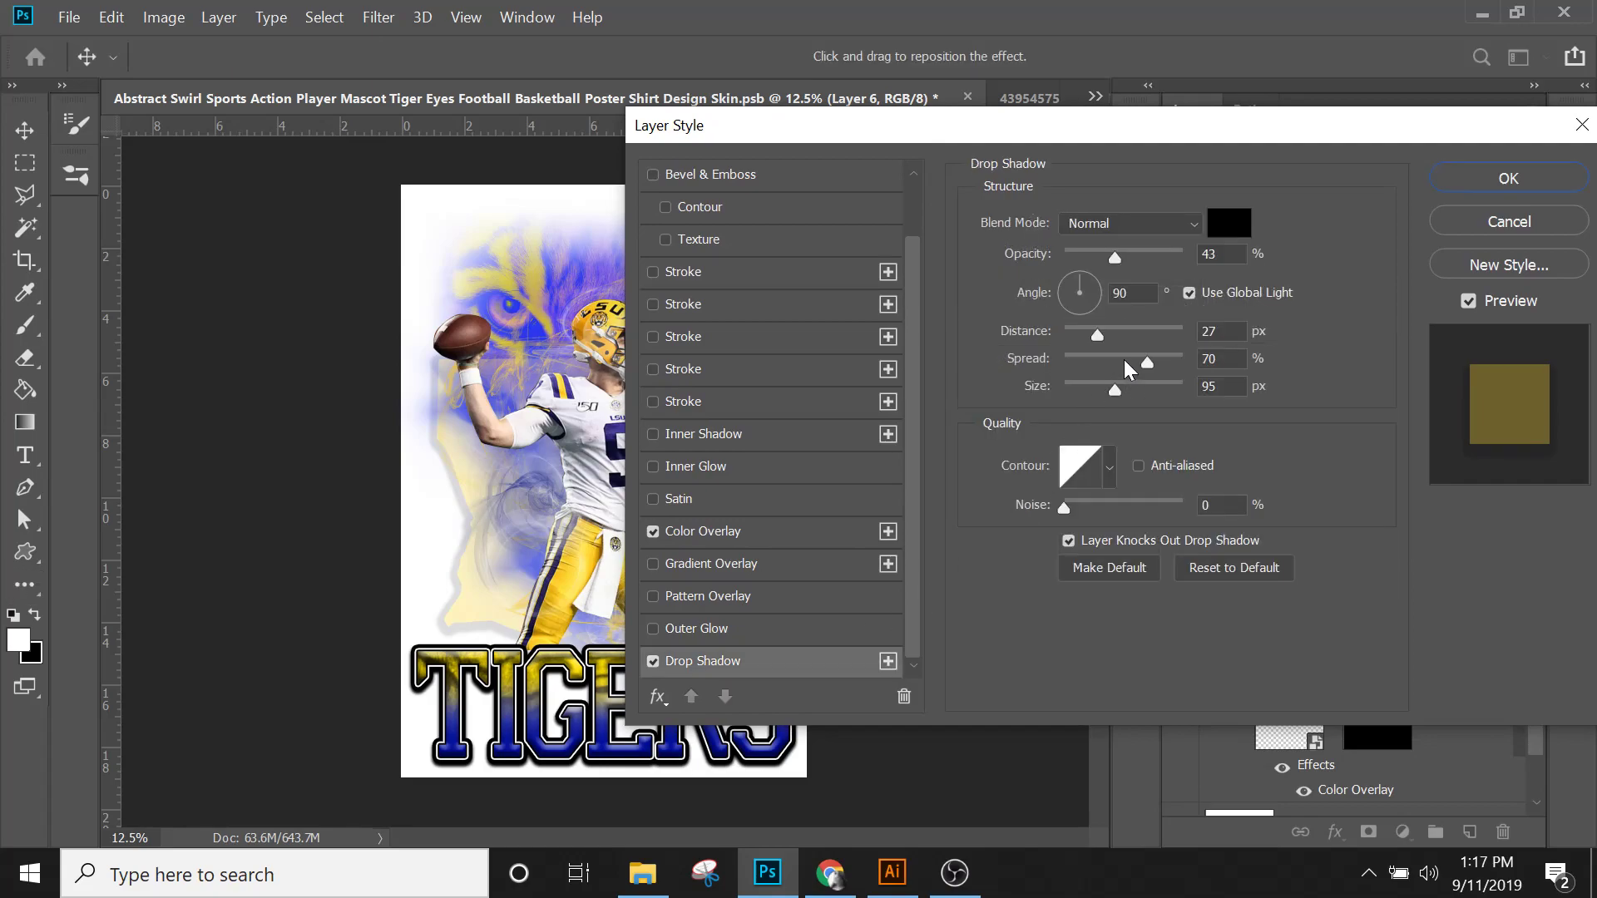
left_click(1107, 364)
left_click_drag(1107, 365, 1110, 366)
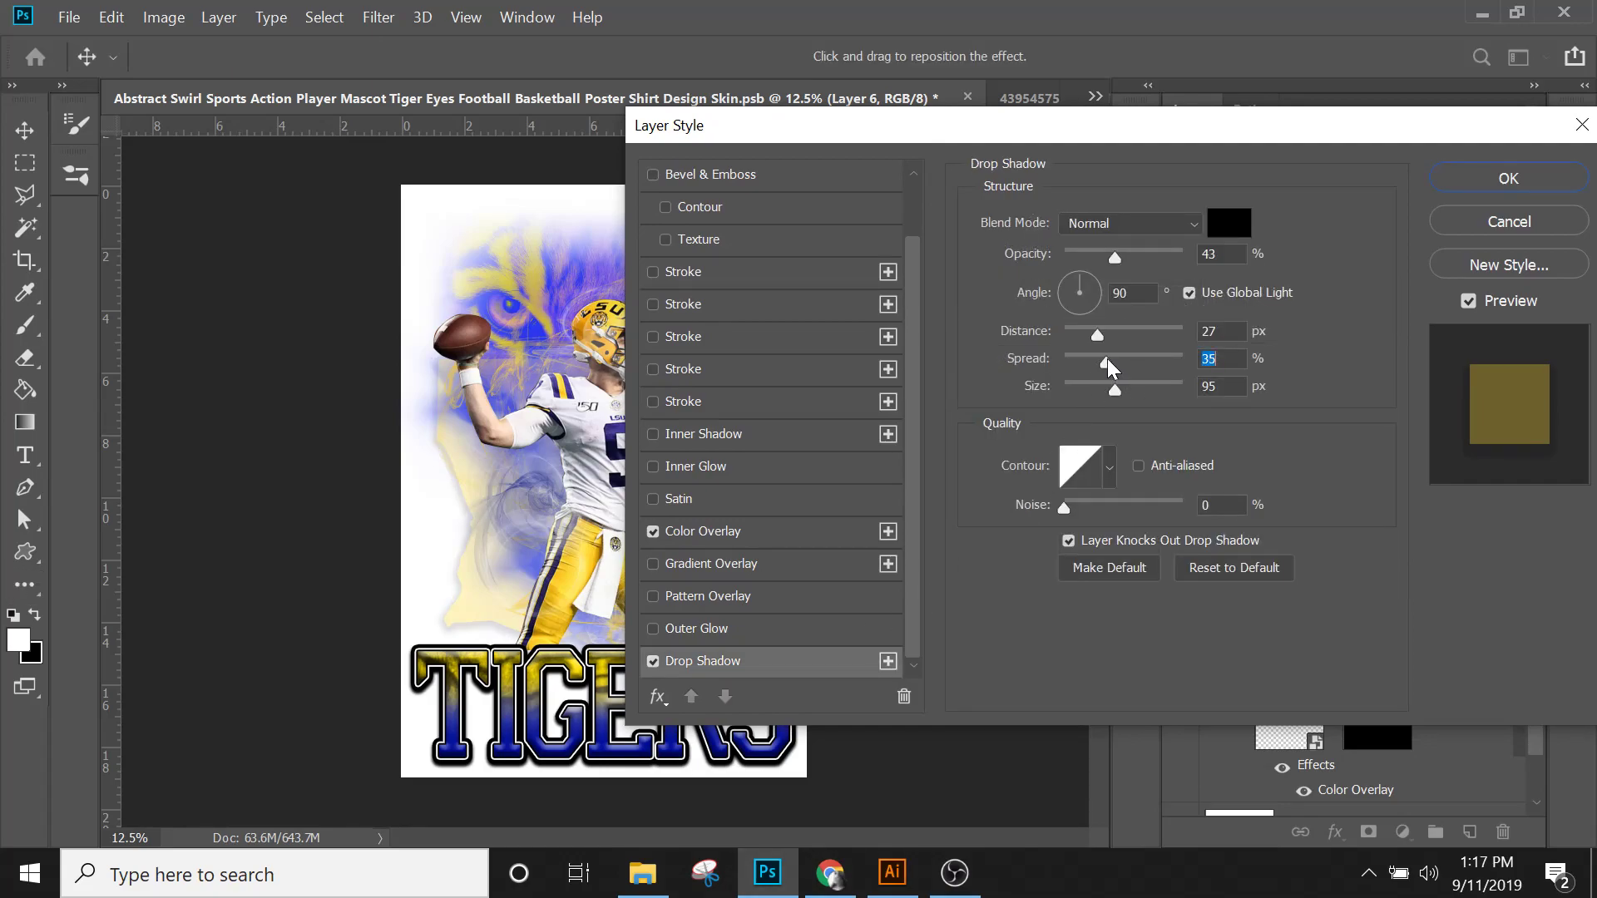
left_click(1137, 258)
left_click_drag(1165, 261, 1169, 261)
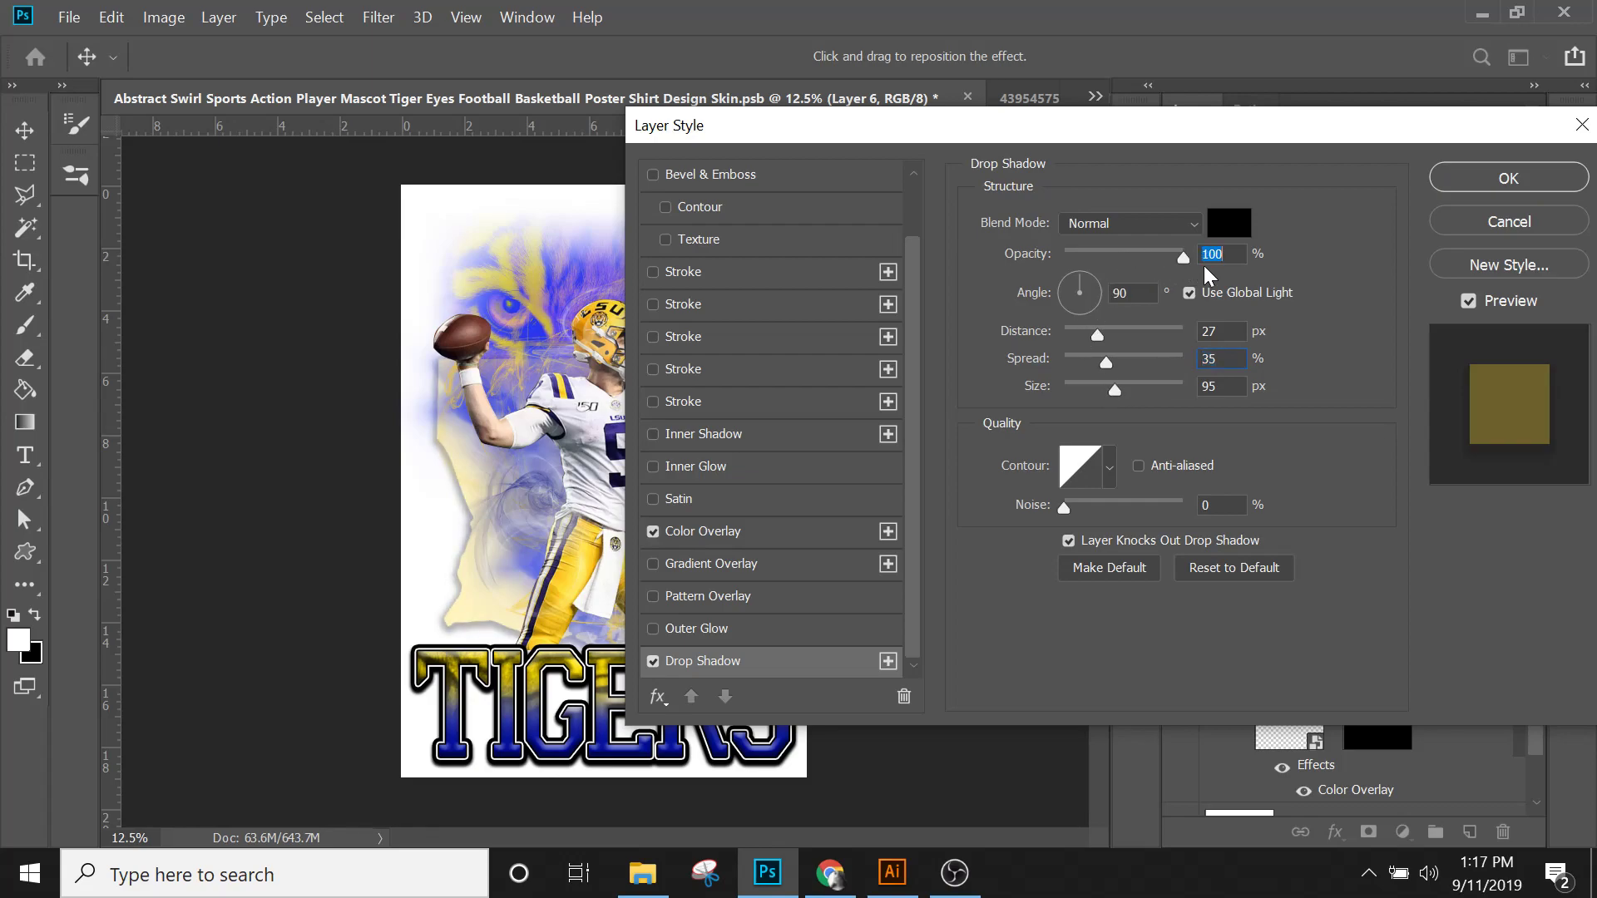
left_click_drag(1142, 125, 1113, 154)
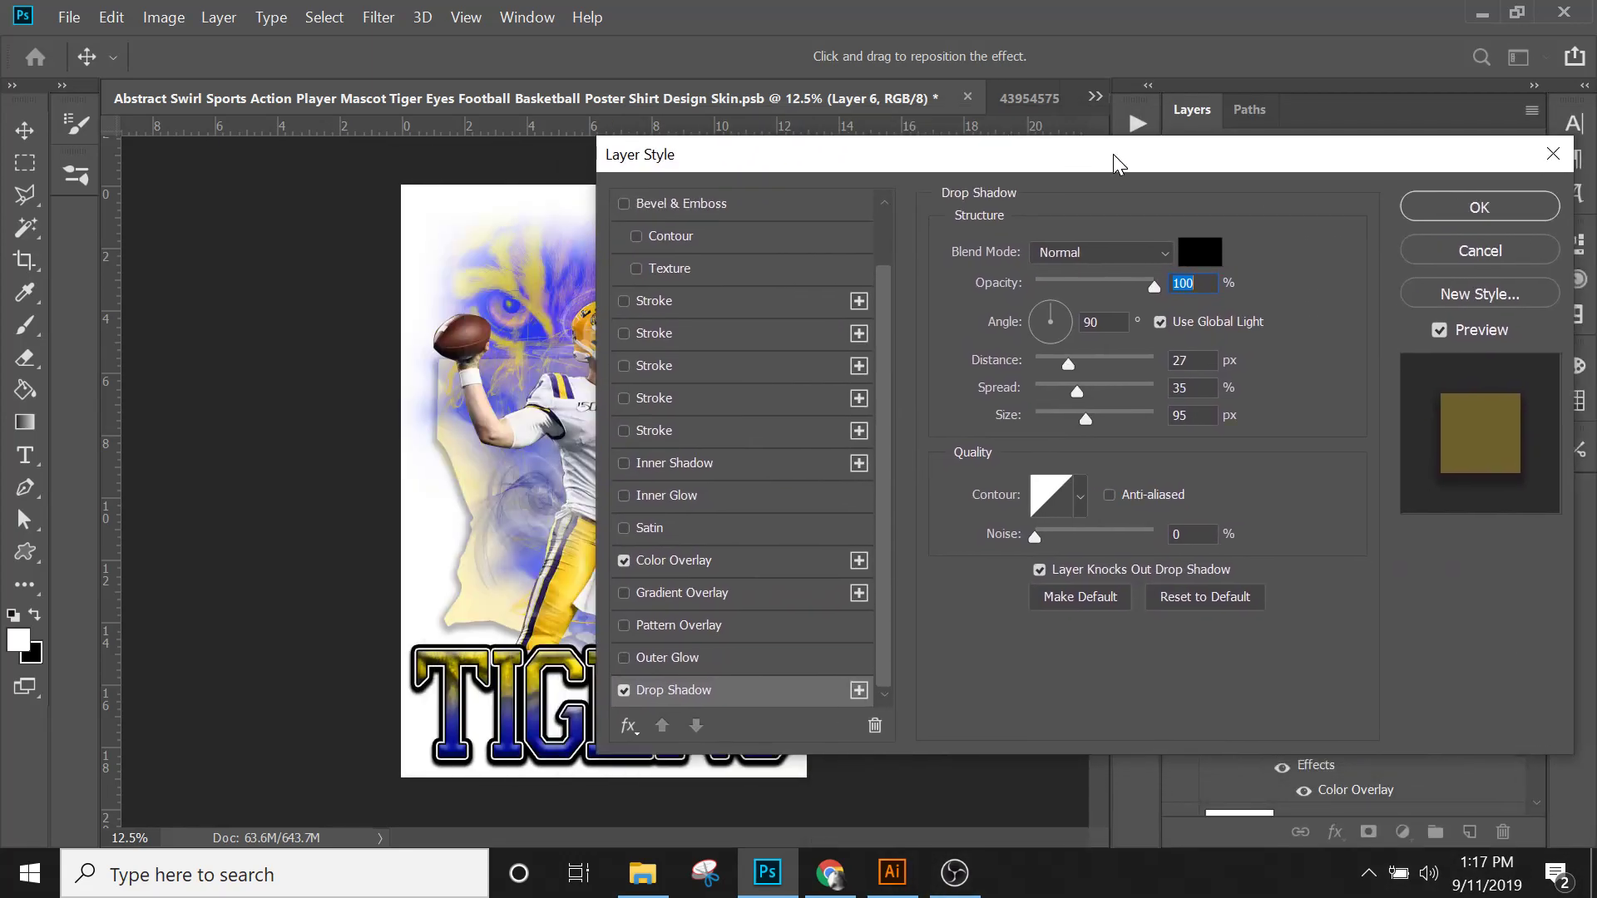
Step: Try Bevel & Emboss on Layer 6 and switch it off, and raise the layer's opacity to 100%
left_click(742, 562)
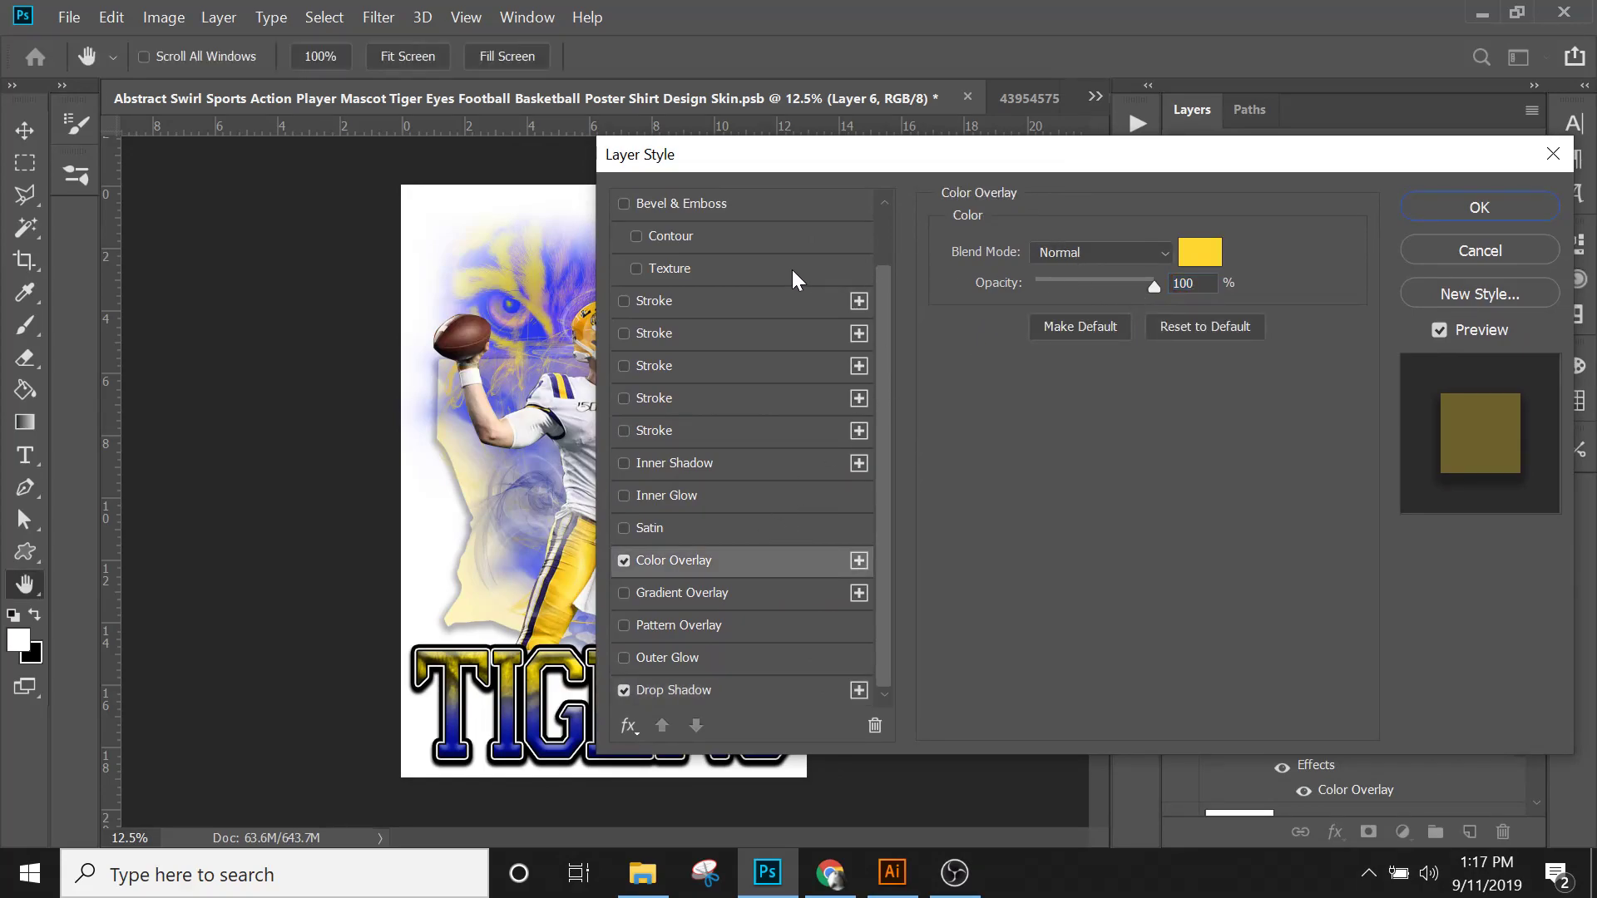
left_click(755, 210)
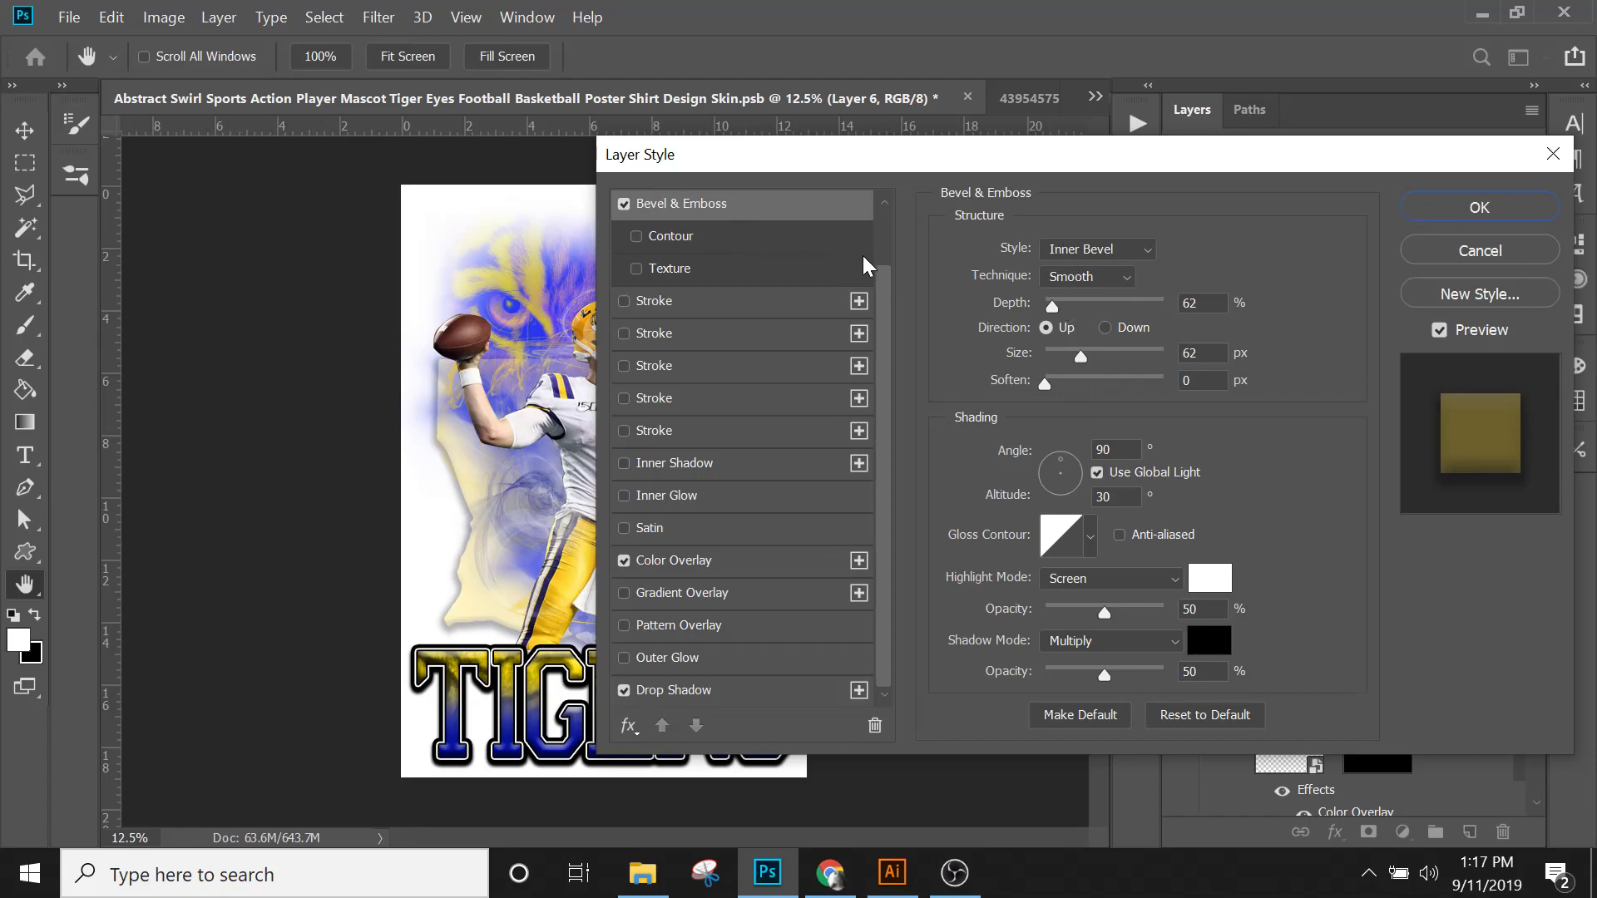
scroll(890, 241, "up", 2)
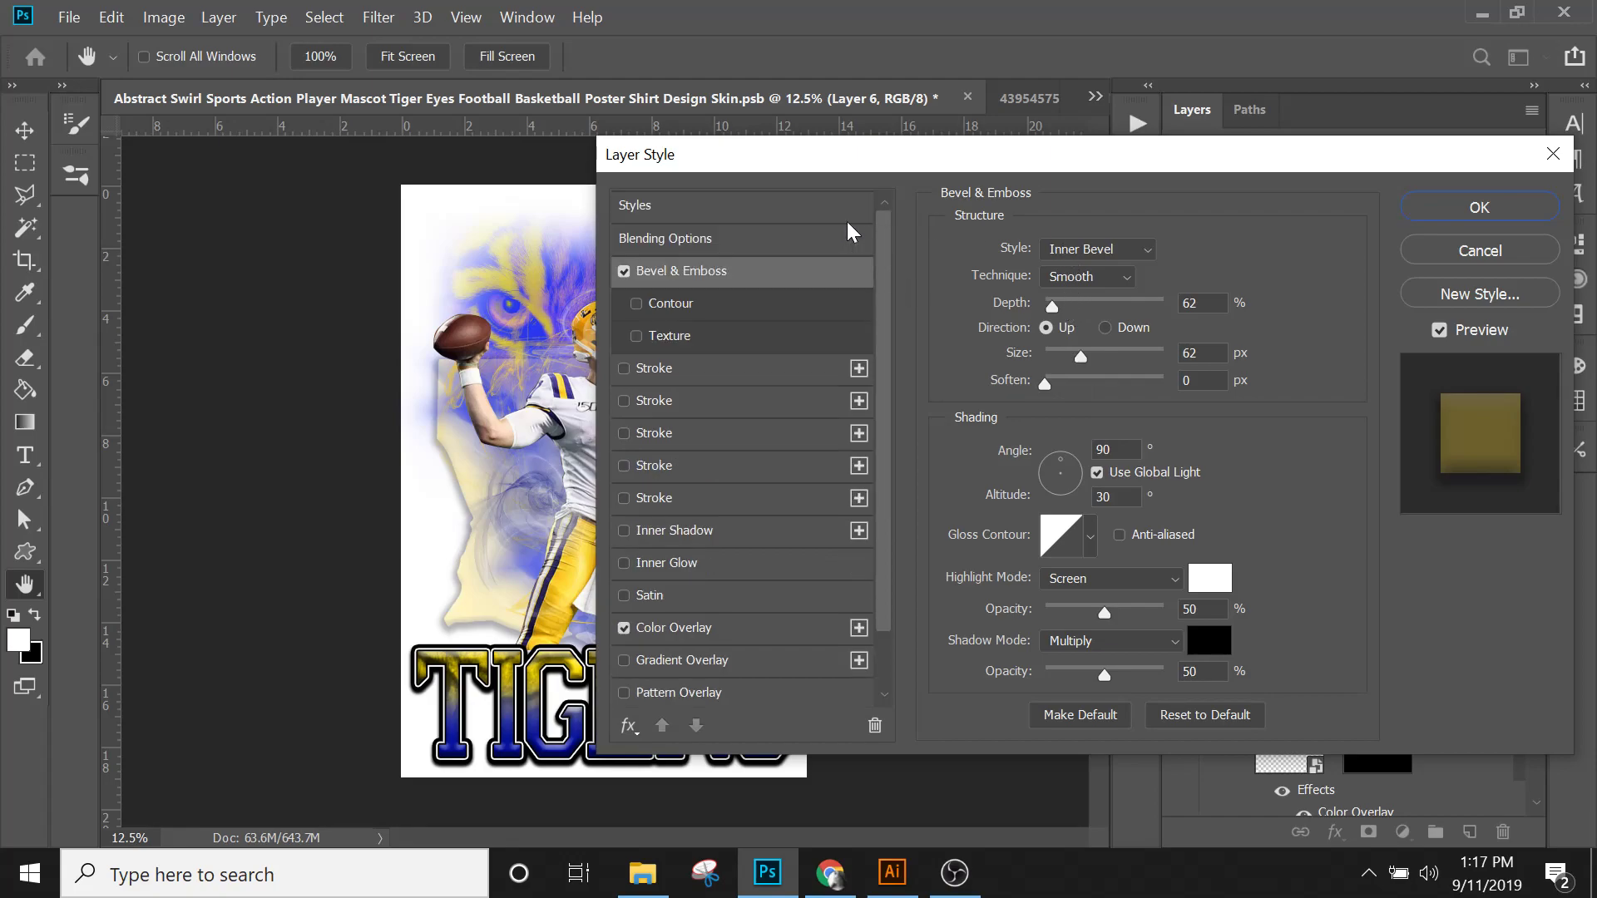
left_click(753, 238)
left_click_drag(1086, 274, 1132, 286)
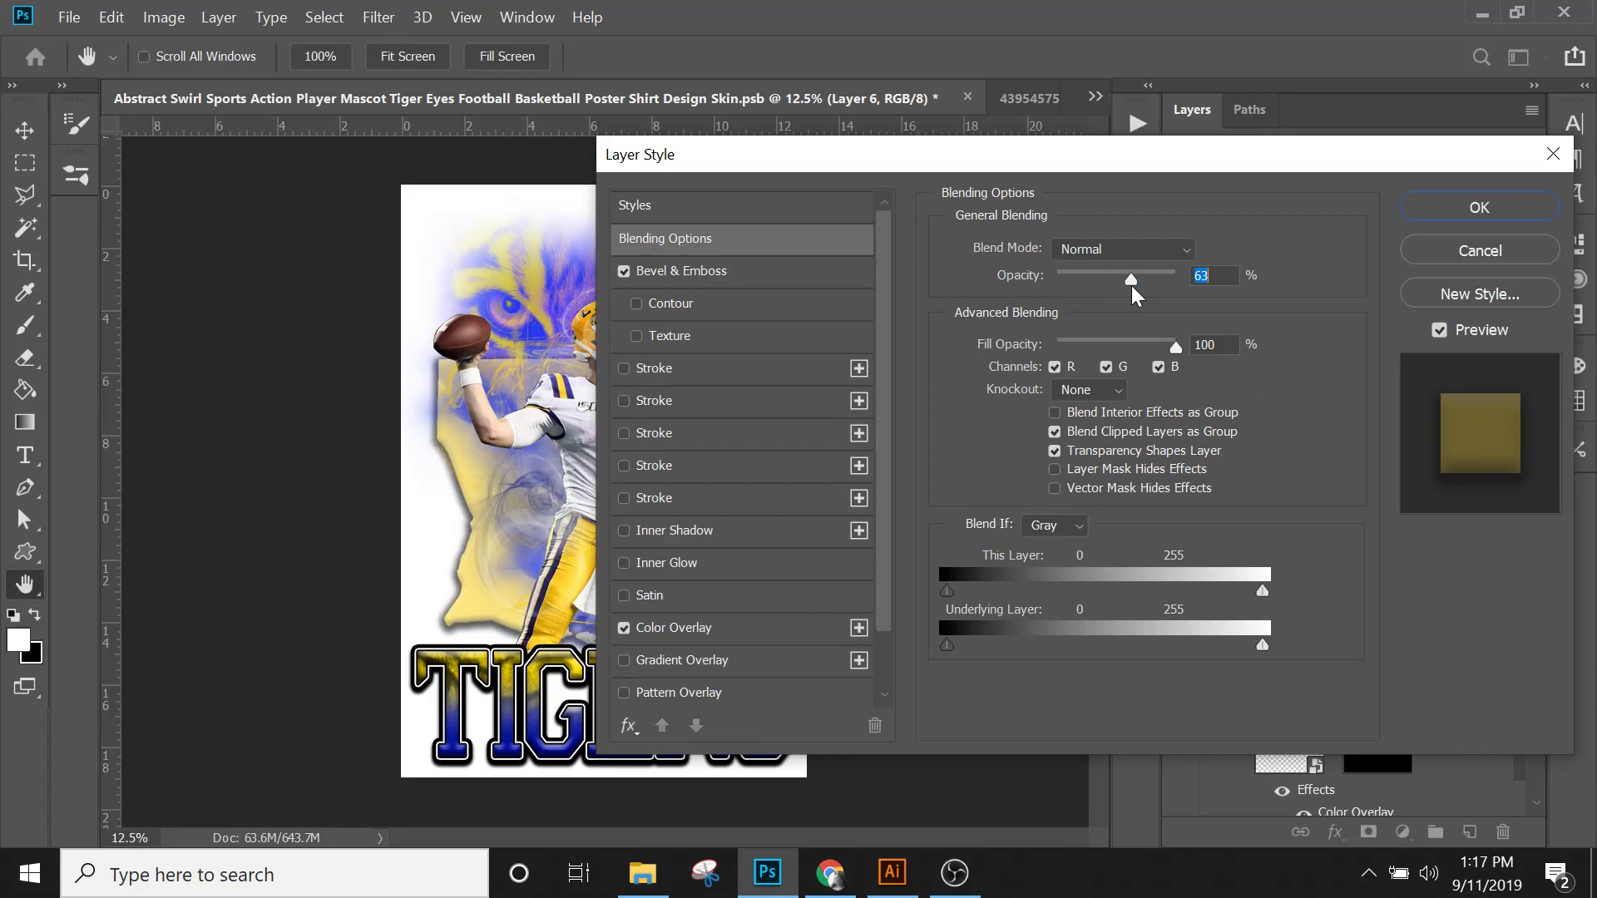
left_click(625, 272)
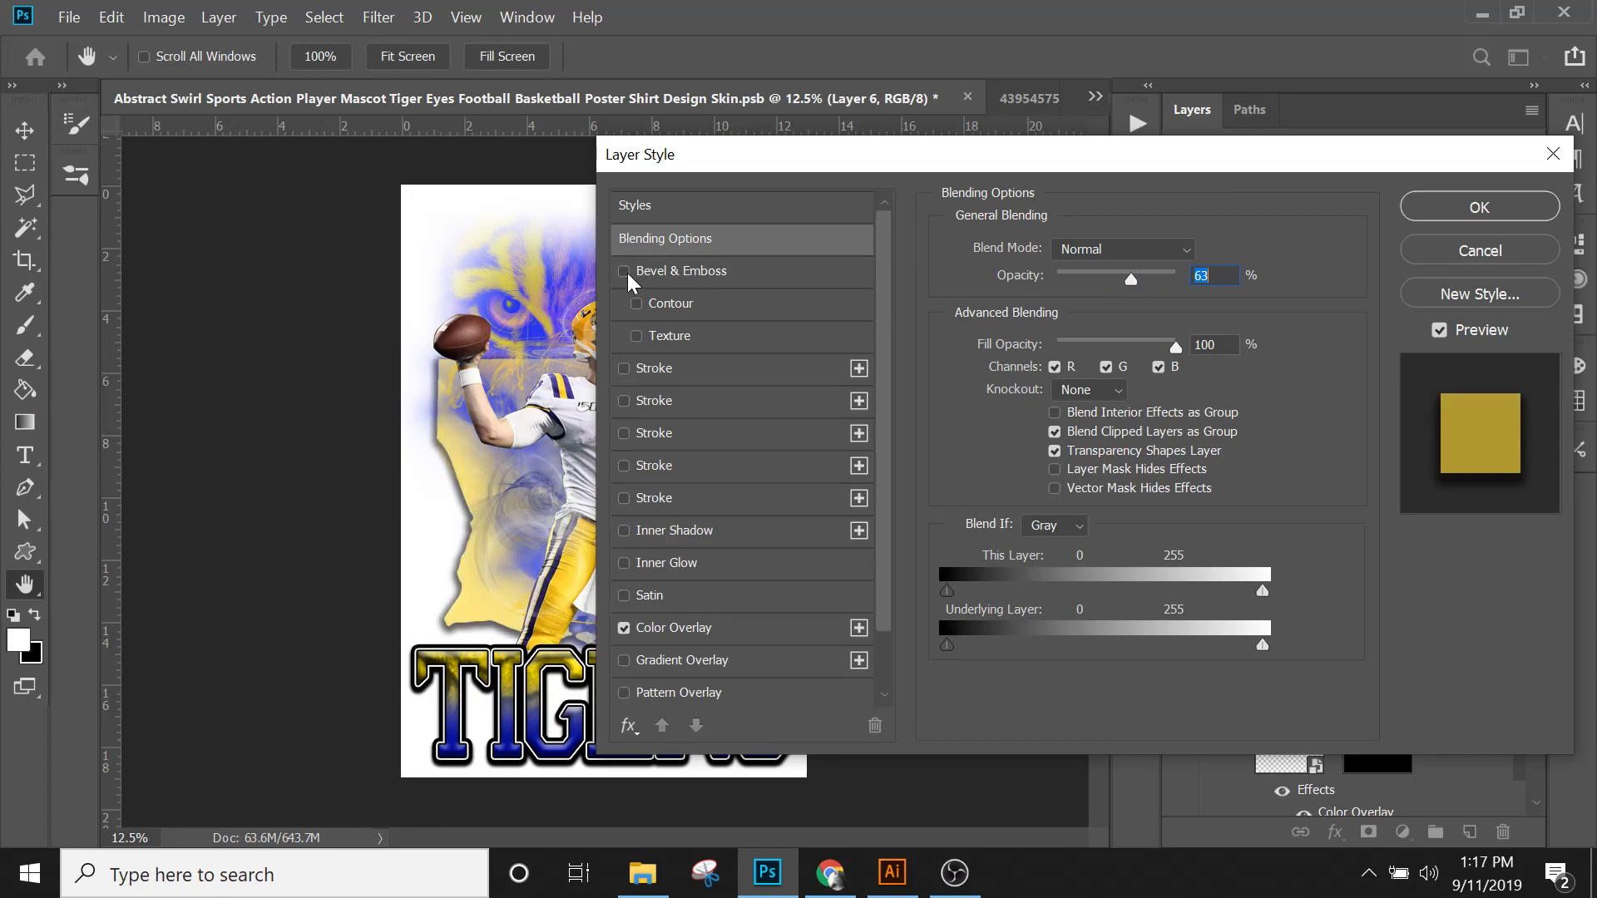
left_click_drag(830, 152, 872, 157)
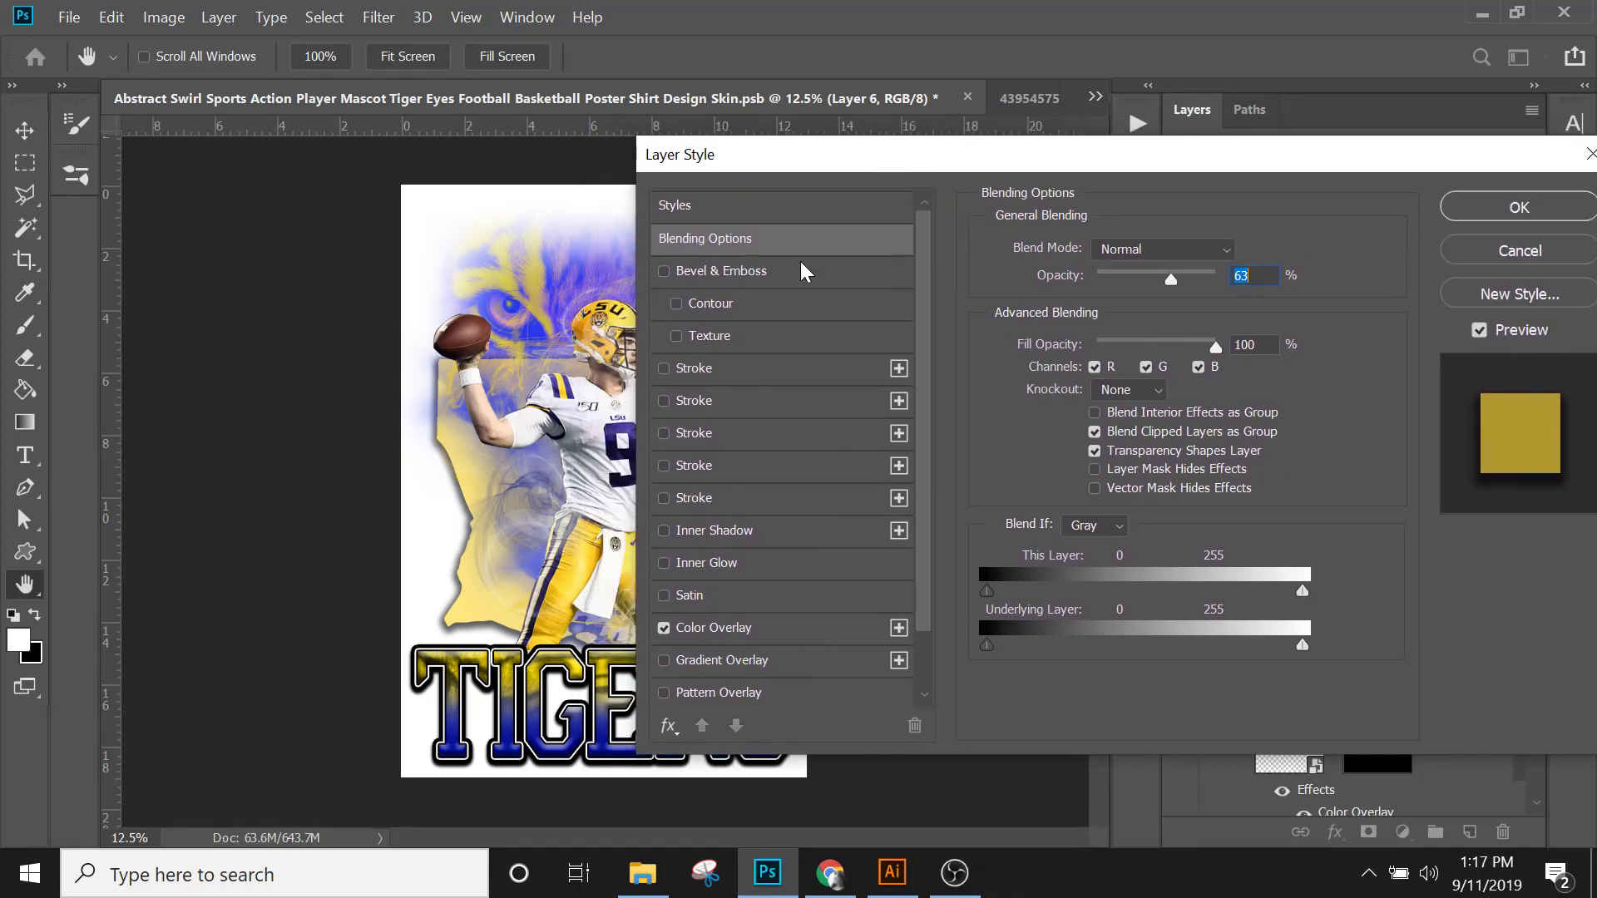
left_click_drag(1180, 281, 1239, 281)
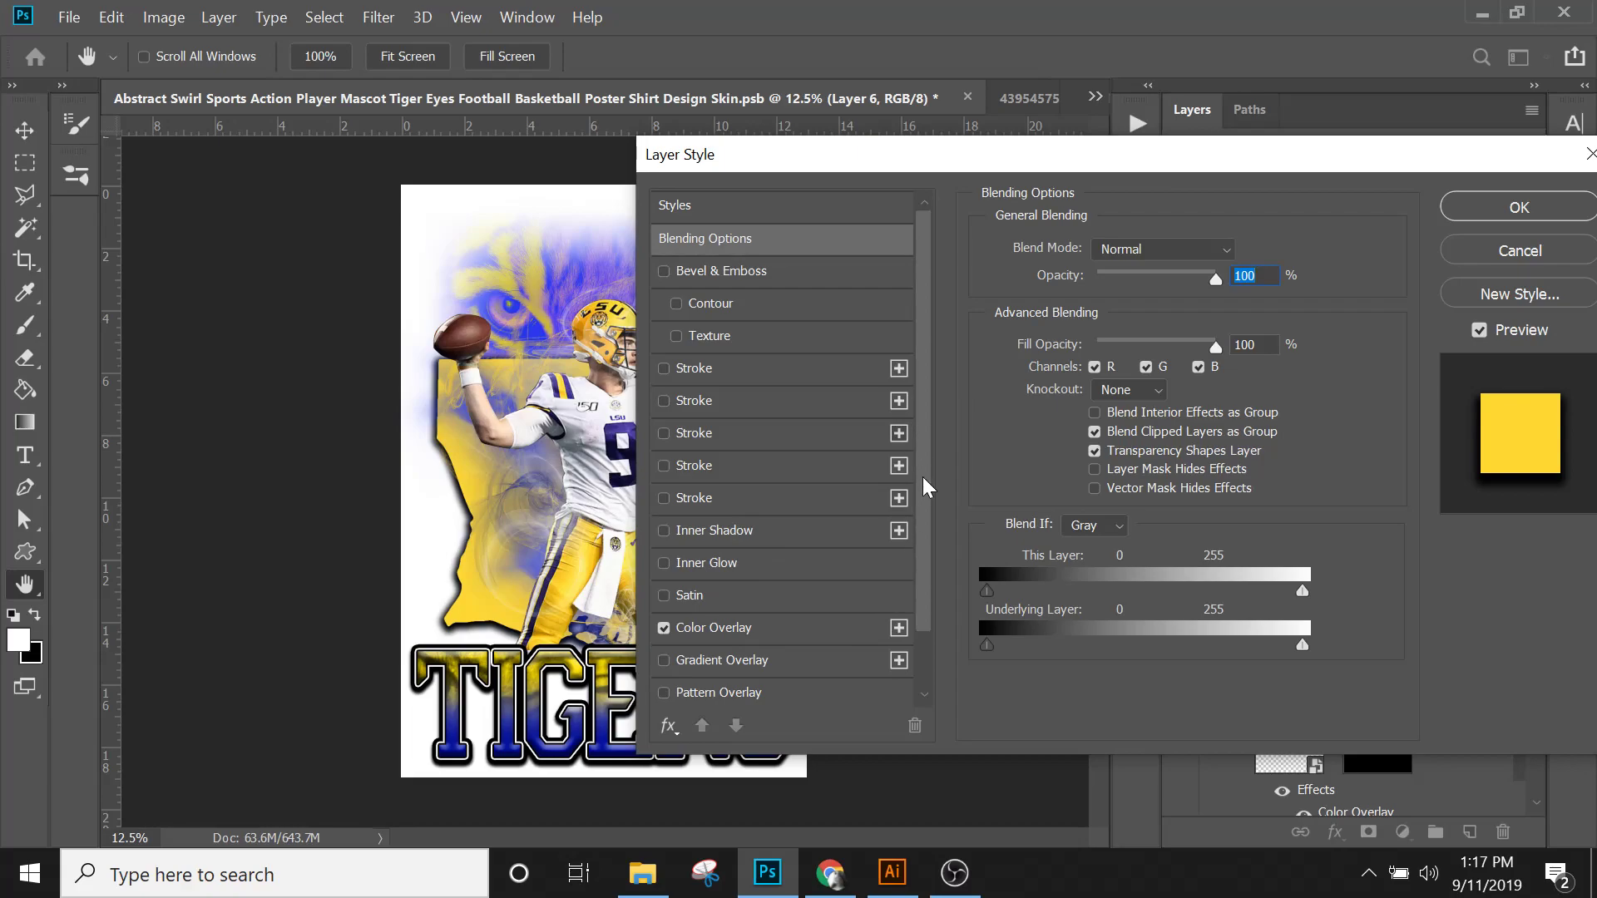
Step: Try an orange sampled from the player's helmet as Layer 6's Color Overlay, brightened to ffa30a
scroll(923, 482, "down", 2)
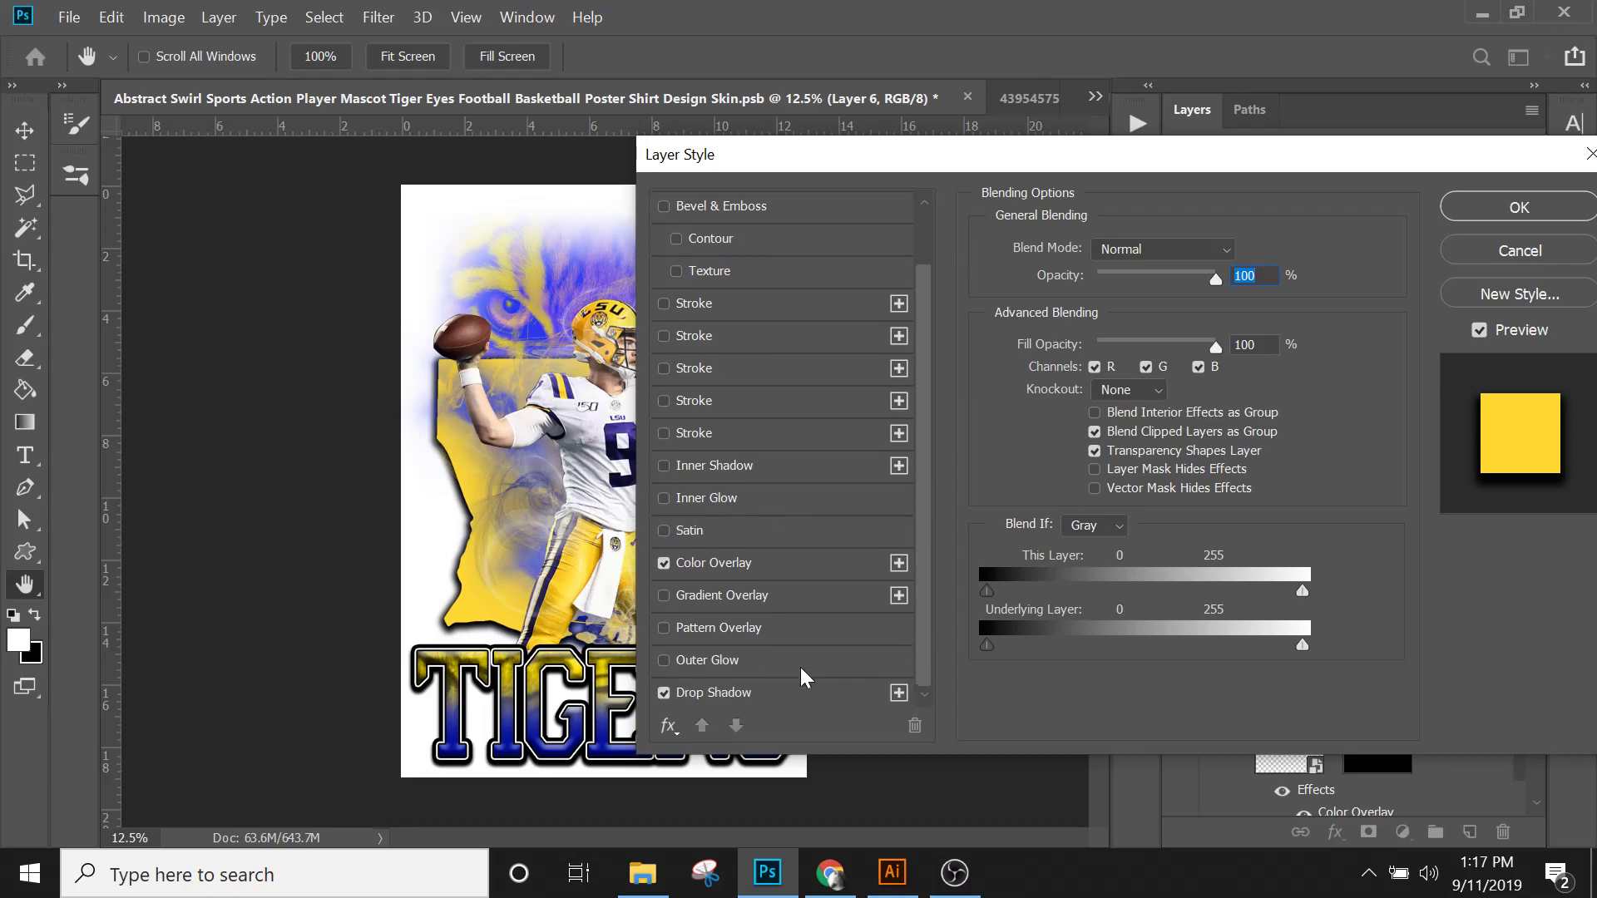
left_click(712, 565)
left_click(1237, 251)
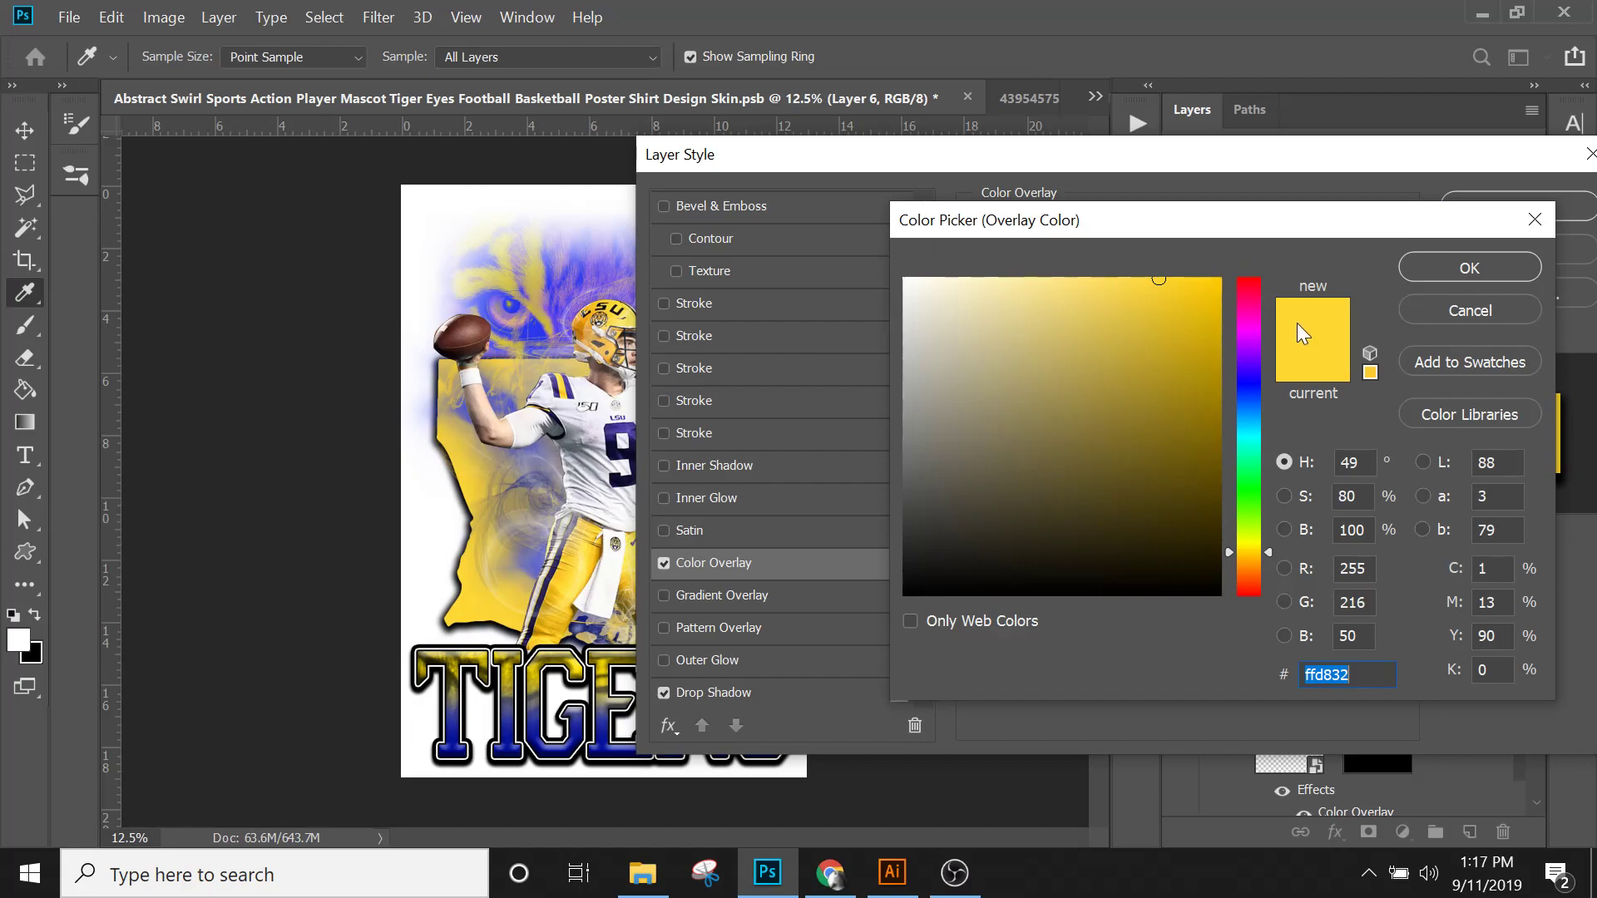
left_click(587, 324)
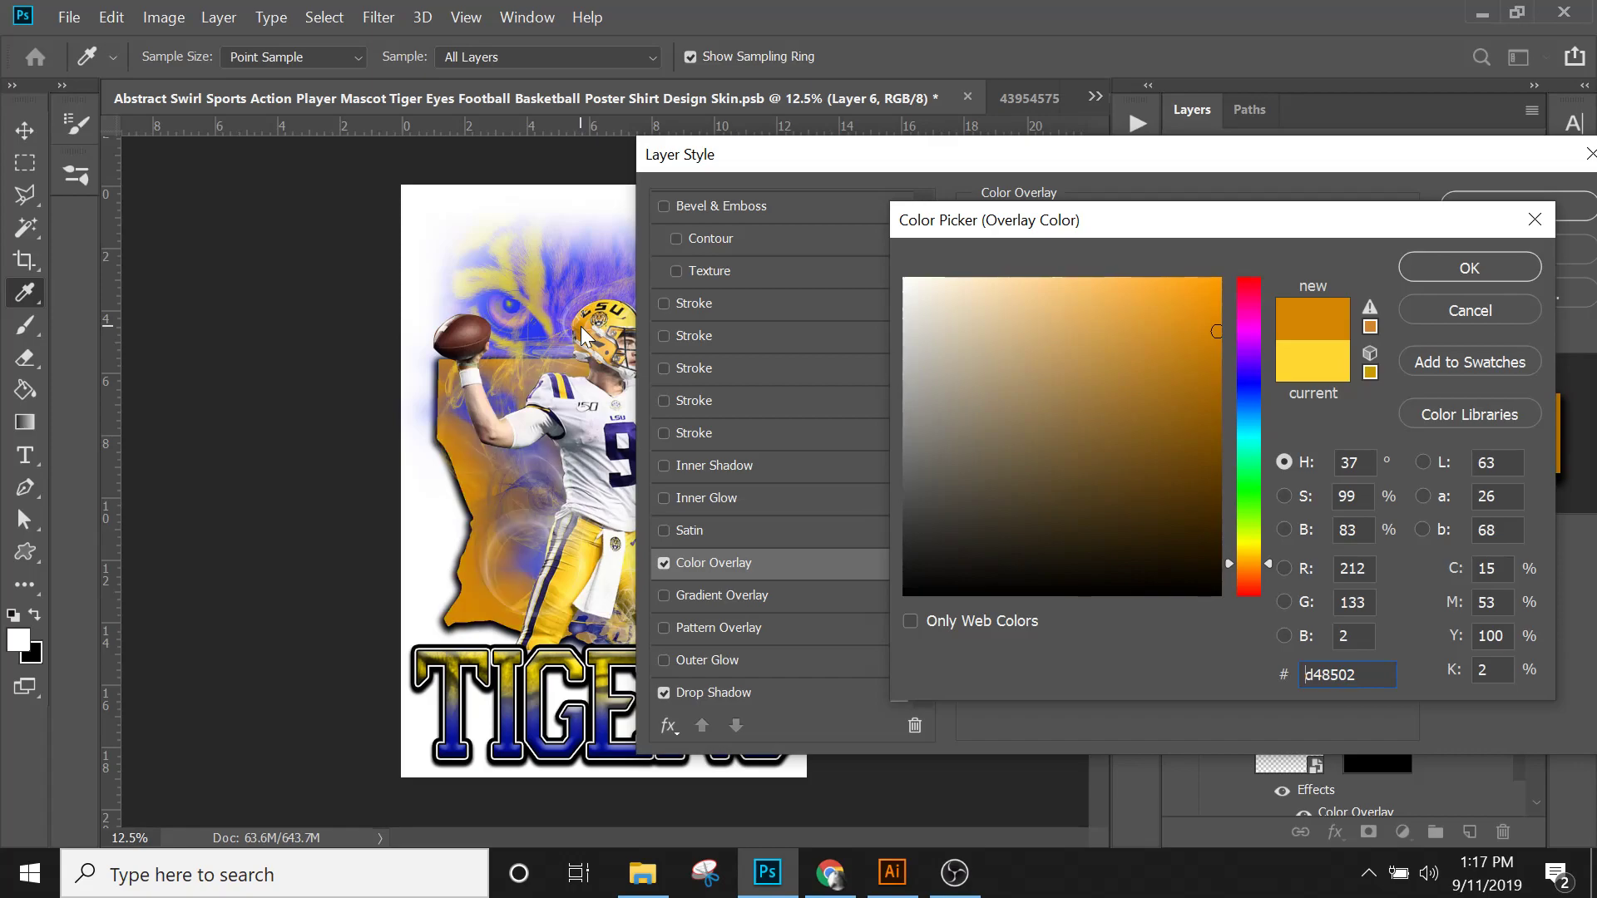
left_click(1209, 328)
left_click_drag(1208, 328, 1197, 280)
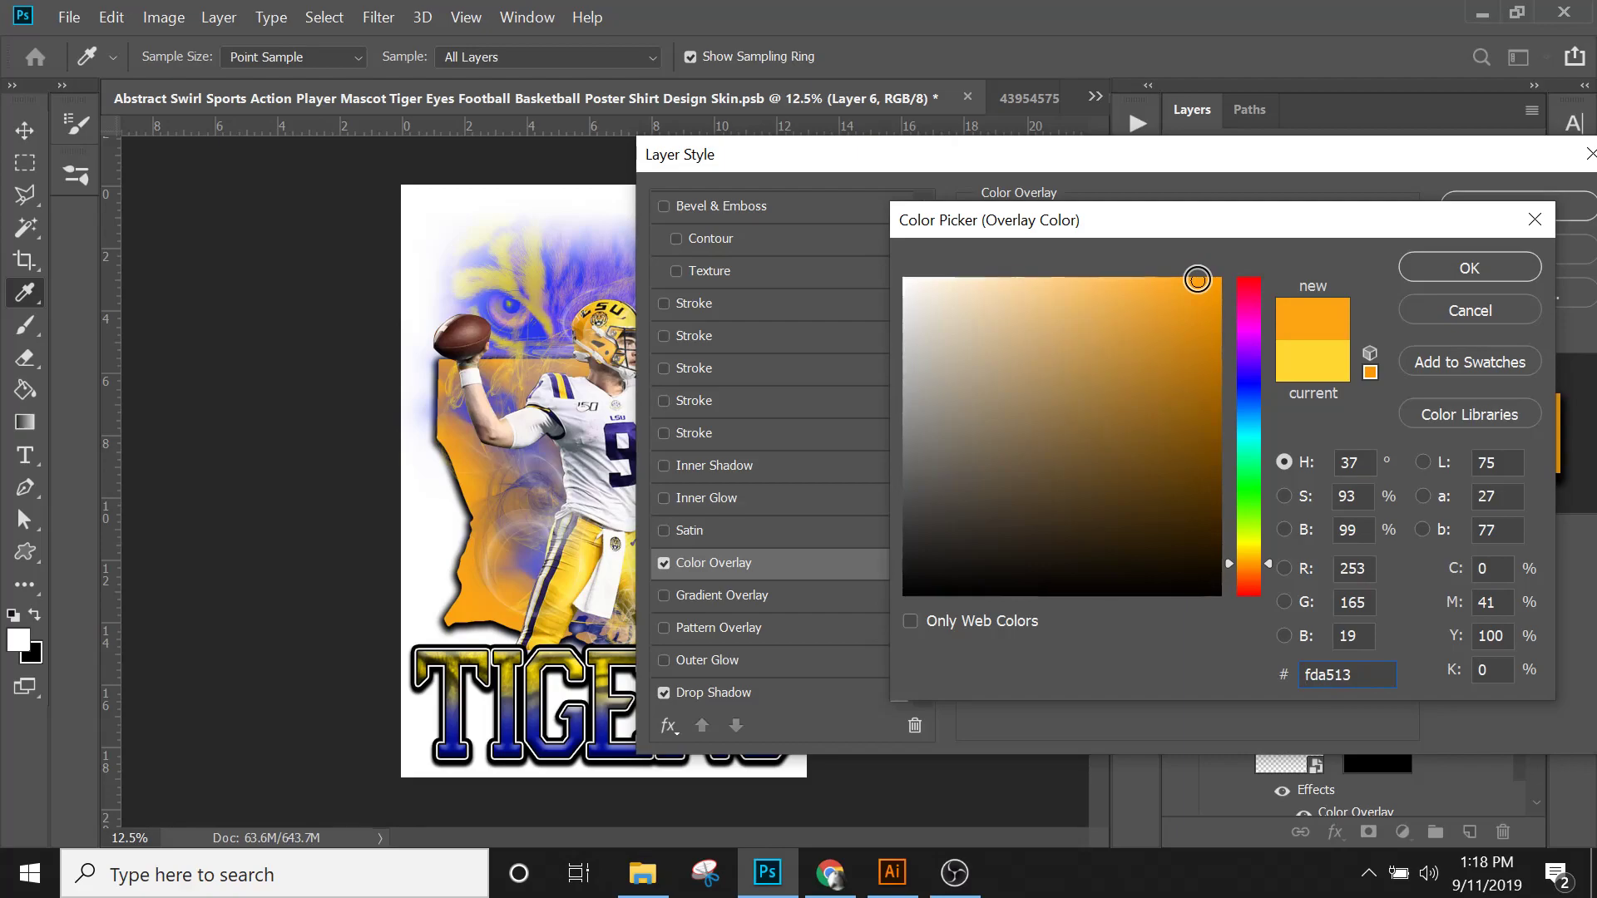
left_click_drag(1165, 286, 1210, 277)
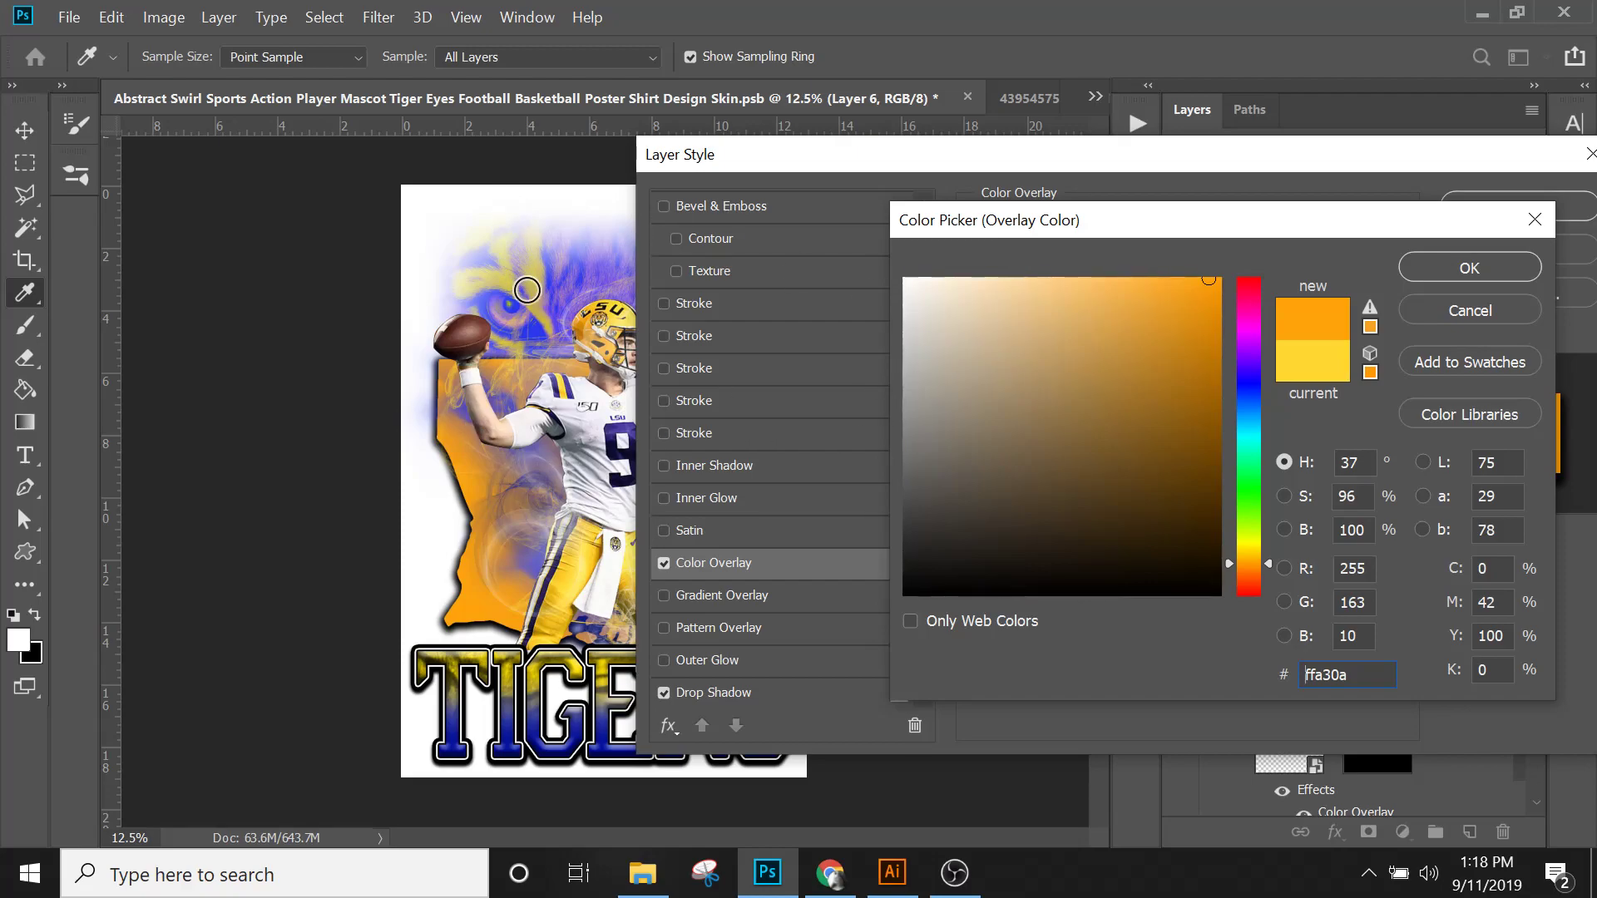
Step: Try blues sampled from the tiger face and the TIGERS lettering for the Color Overlay, and settle on white (ffffff)
left_click(530, 324)
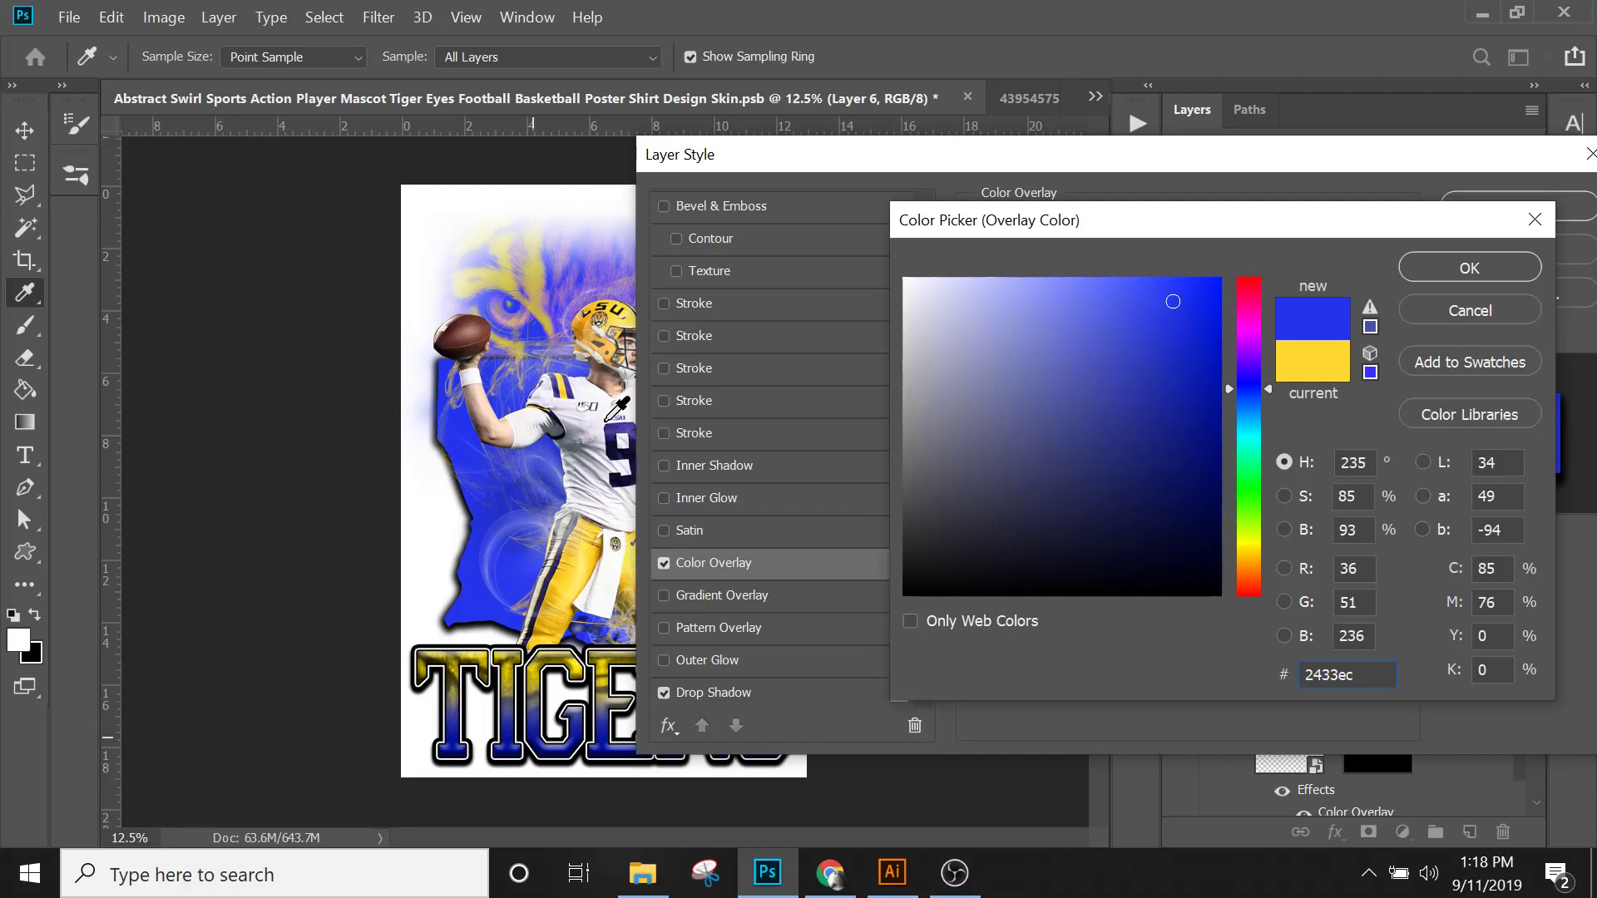
left_click(505, 753)
left_click(508, 750)
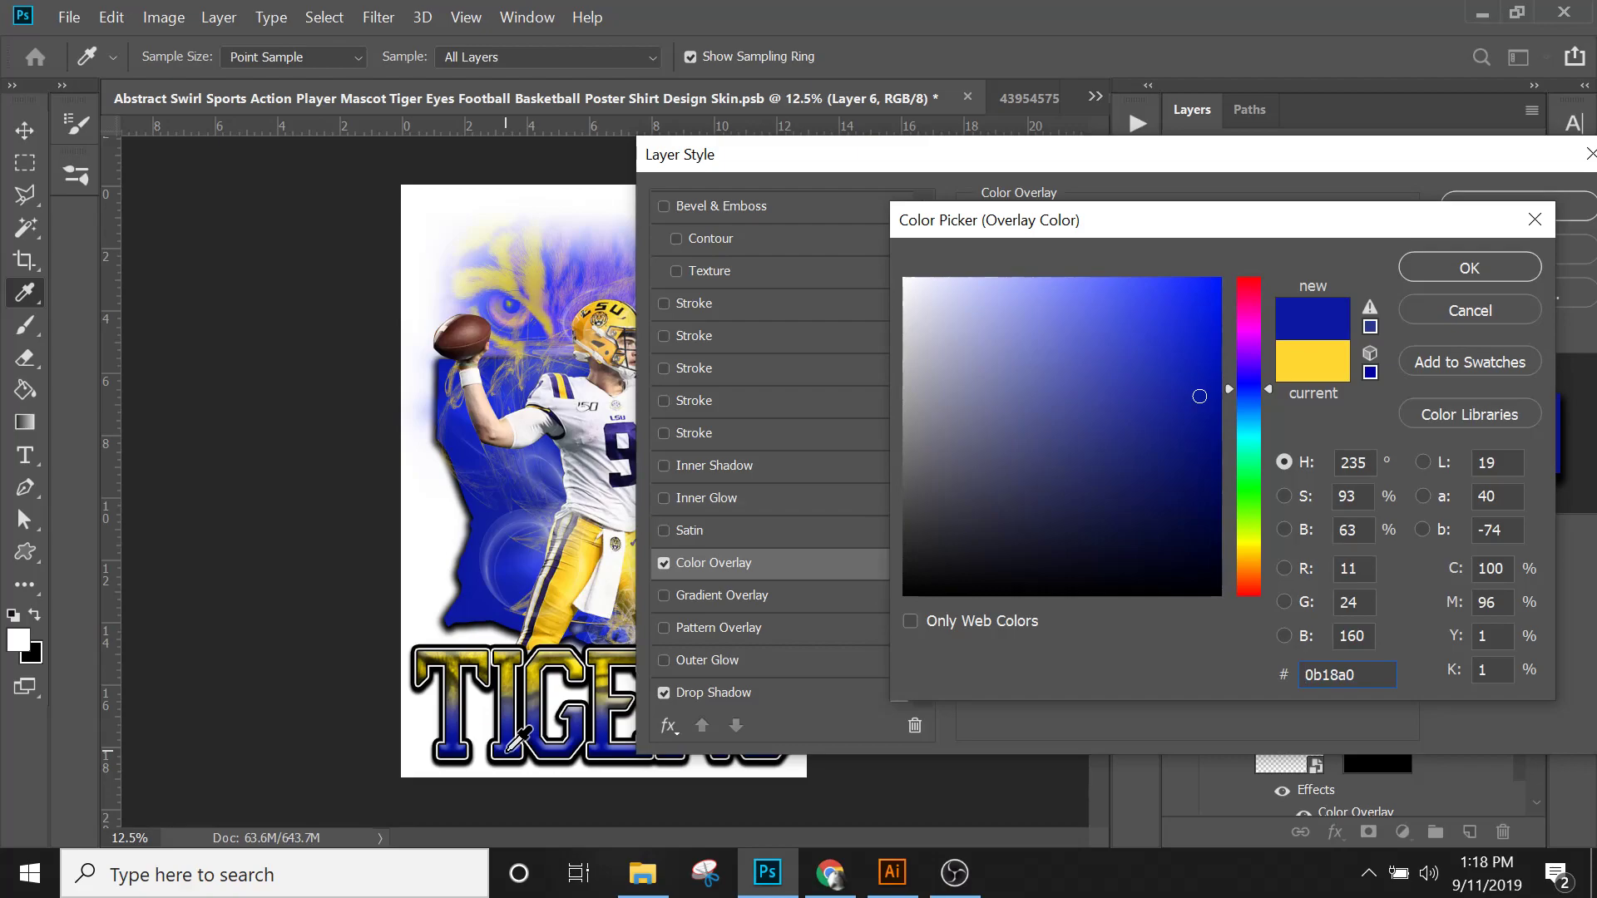
left_click(440, 562)
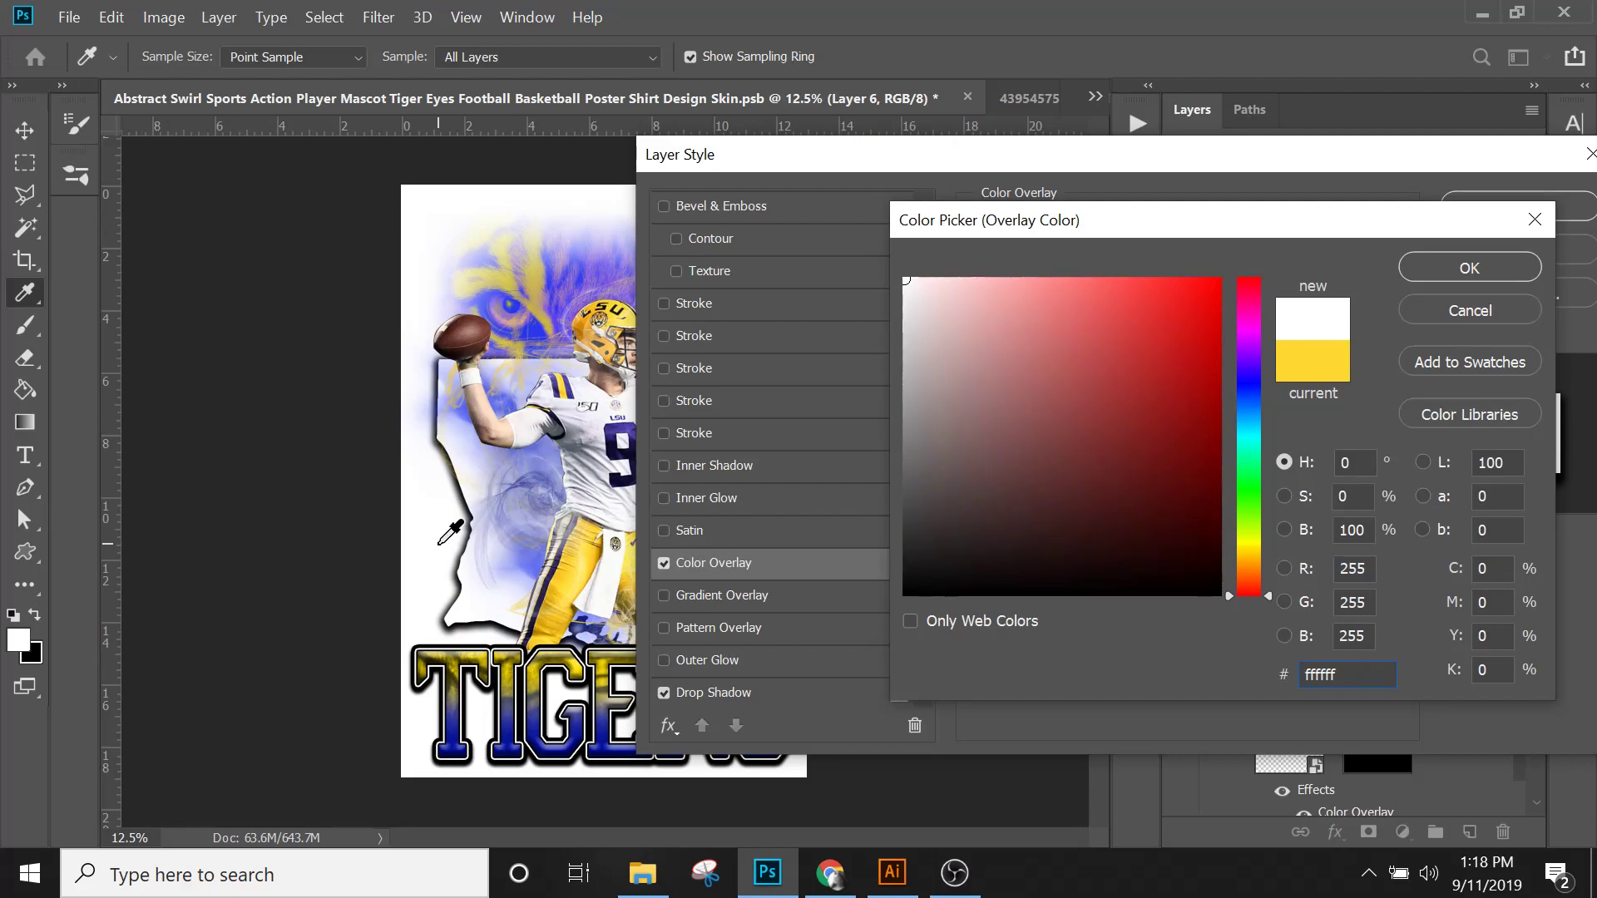
left_click(1461, 270)
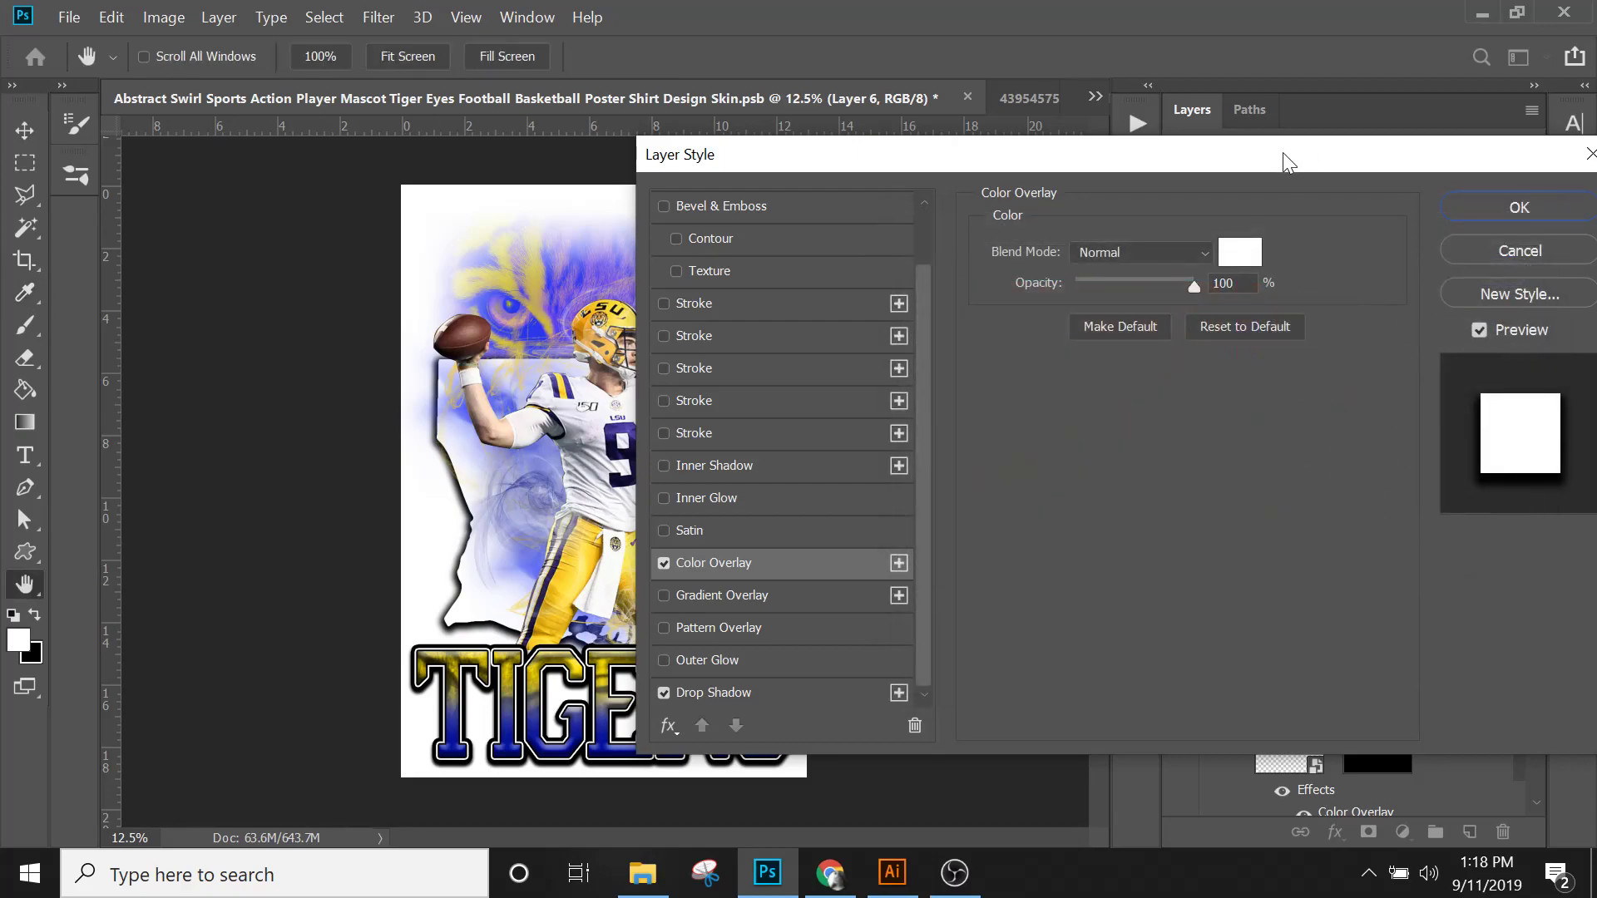
Step: Try Bevel & Emboss on Layer 6's Louisiana silhouette again and switch the effect back off
left_click_drag(1283, 152, 1446, 116)
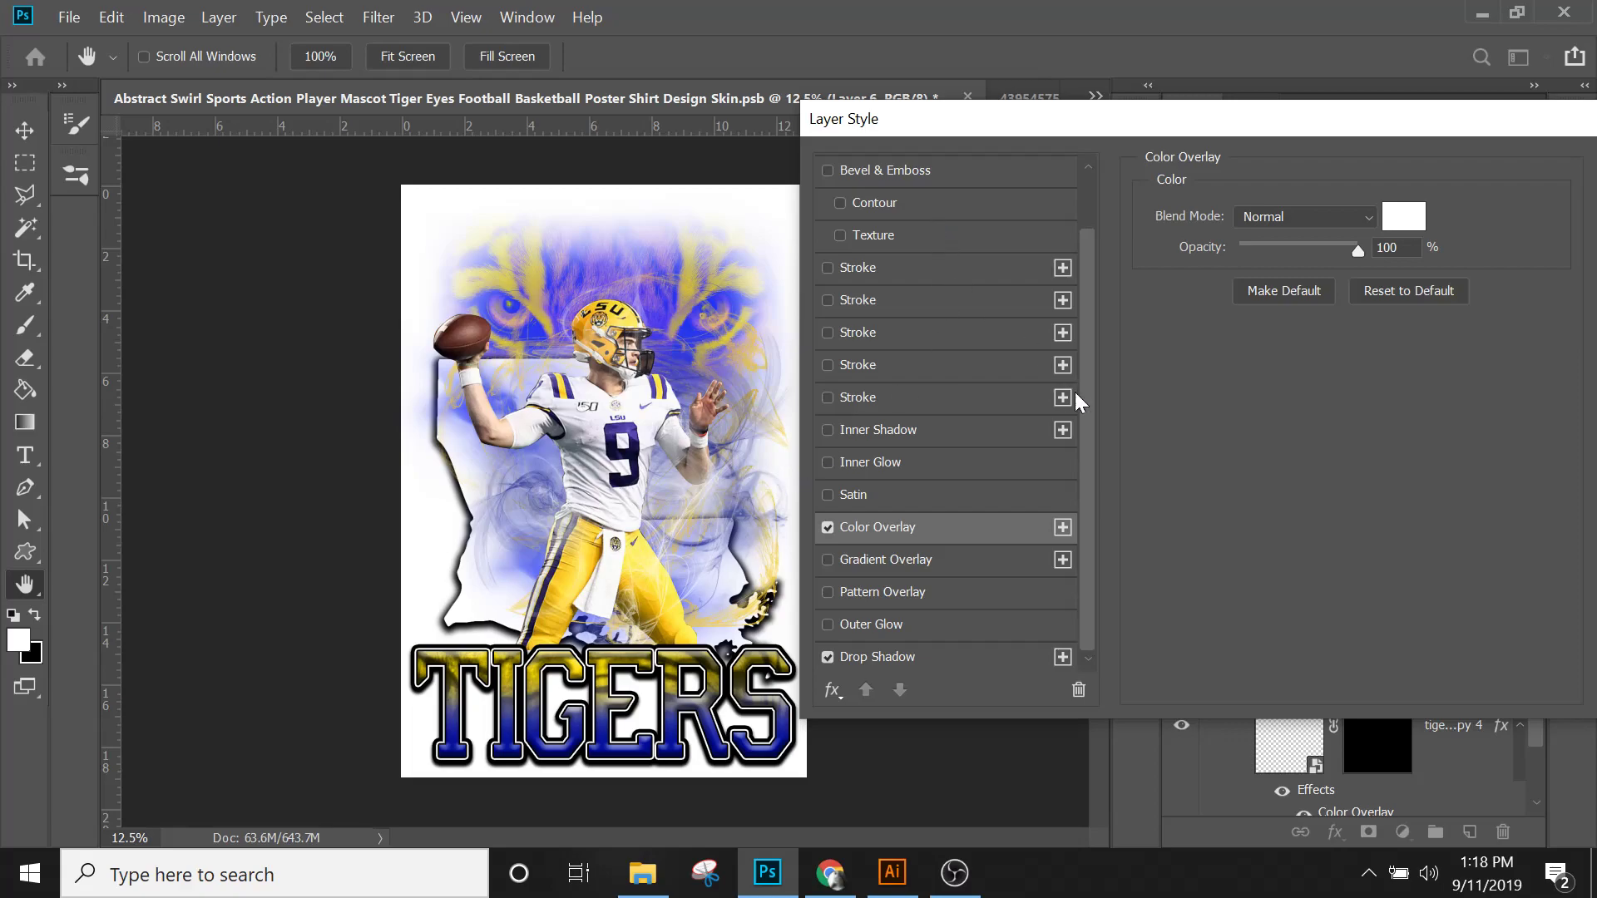
scroll(1096, 347, "up", 2)
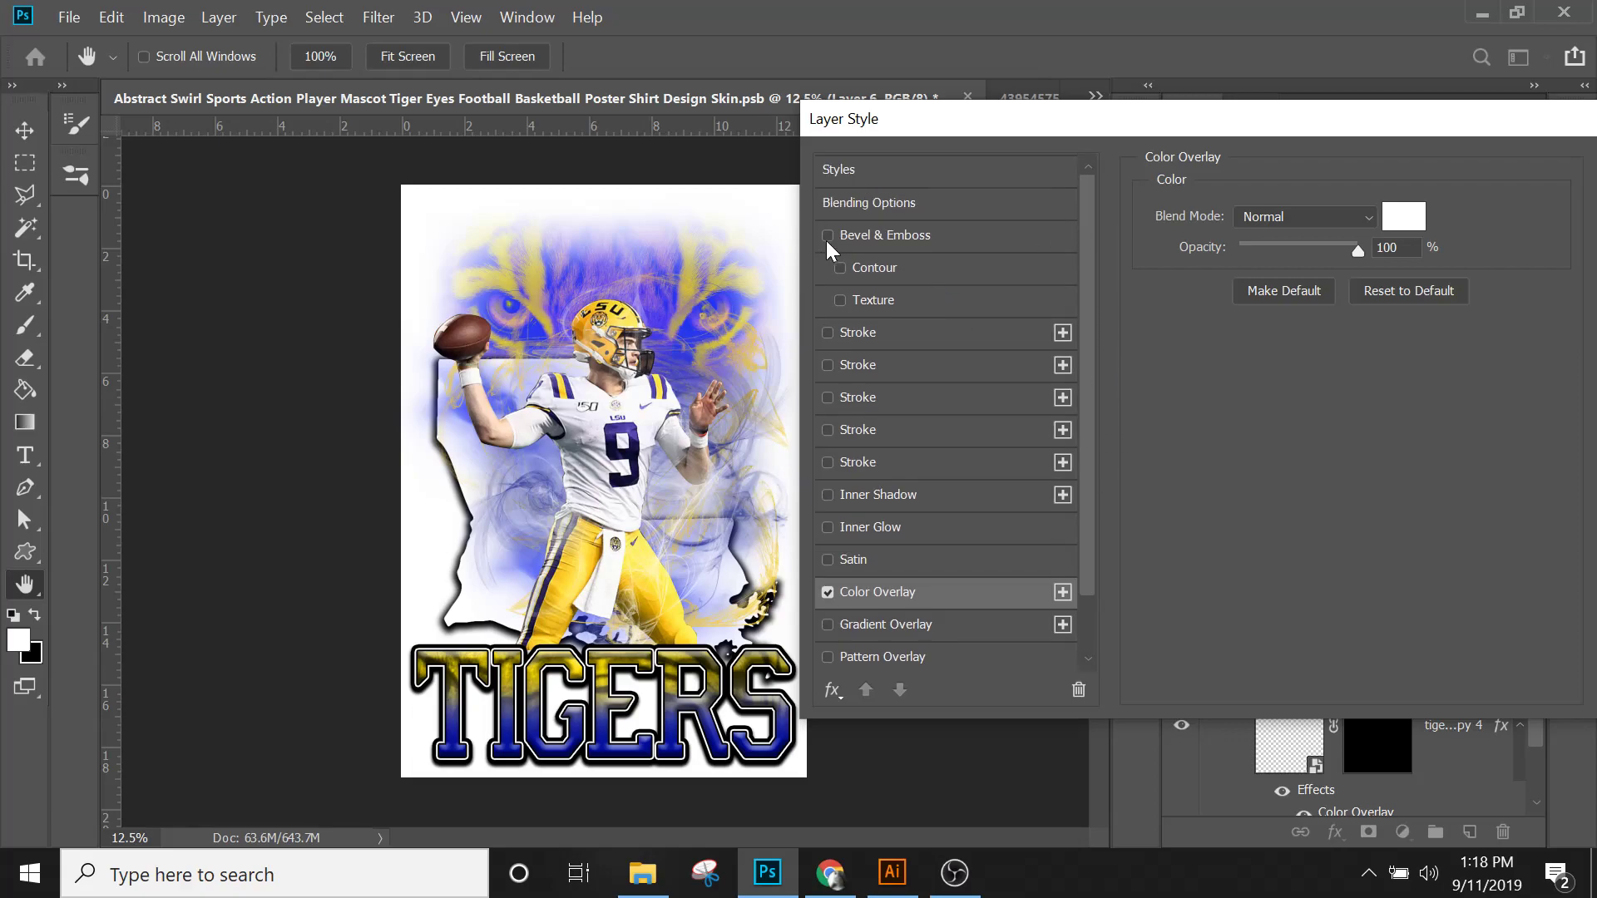
left_click(896, 234)
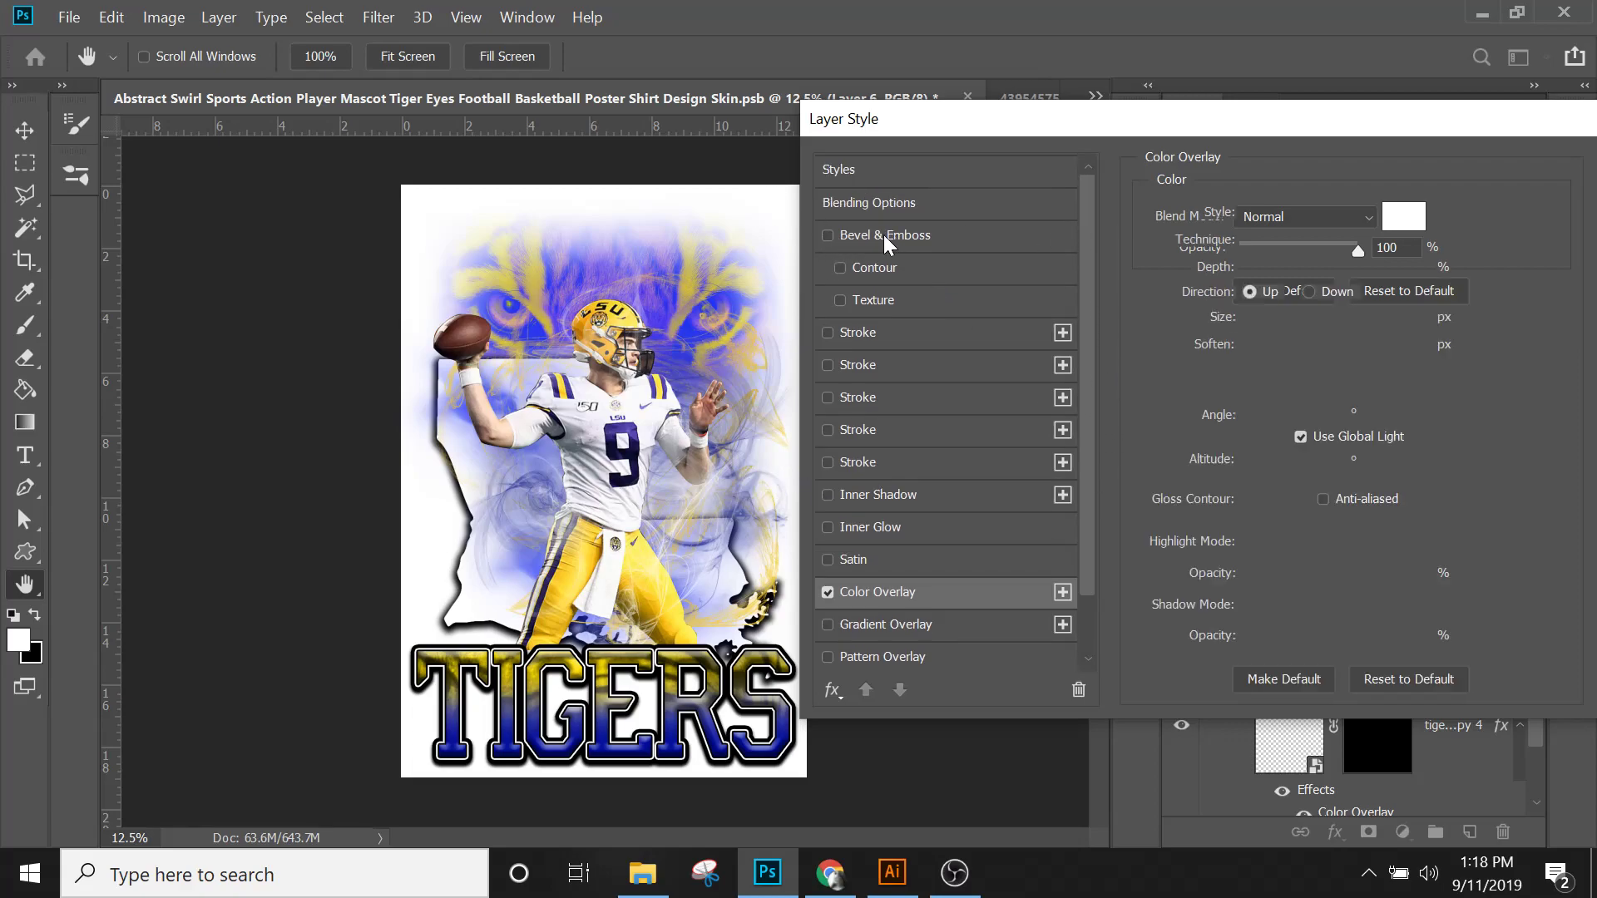
left_click(828, 235)
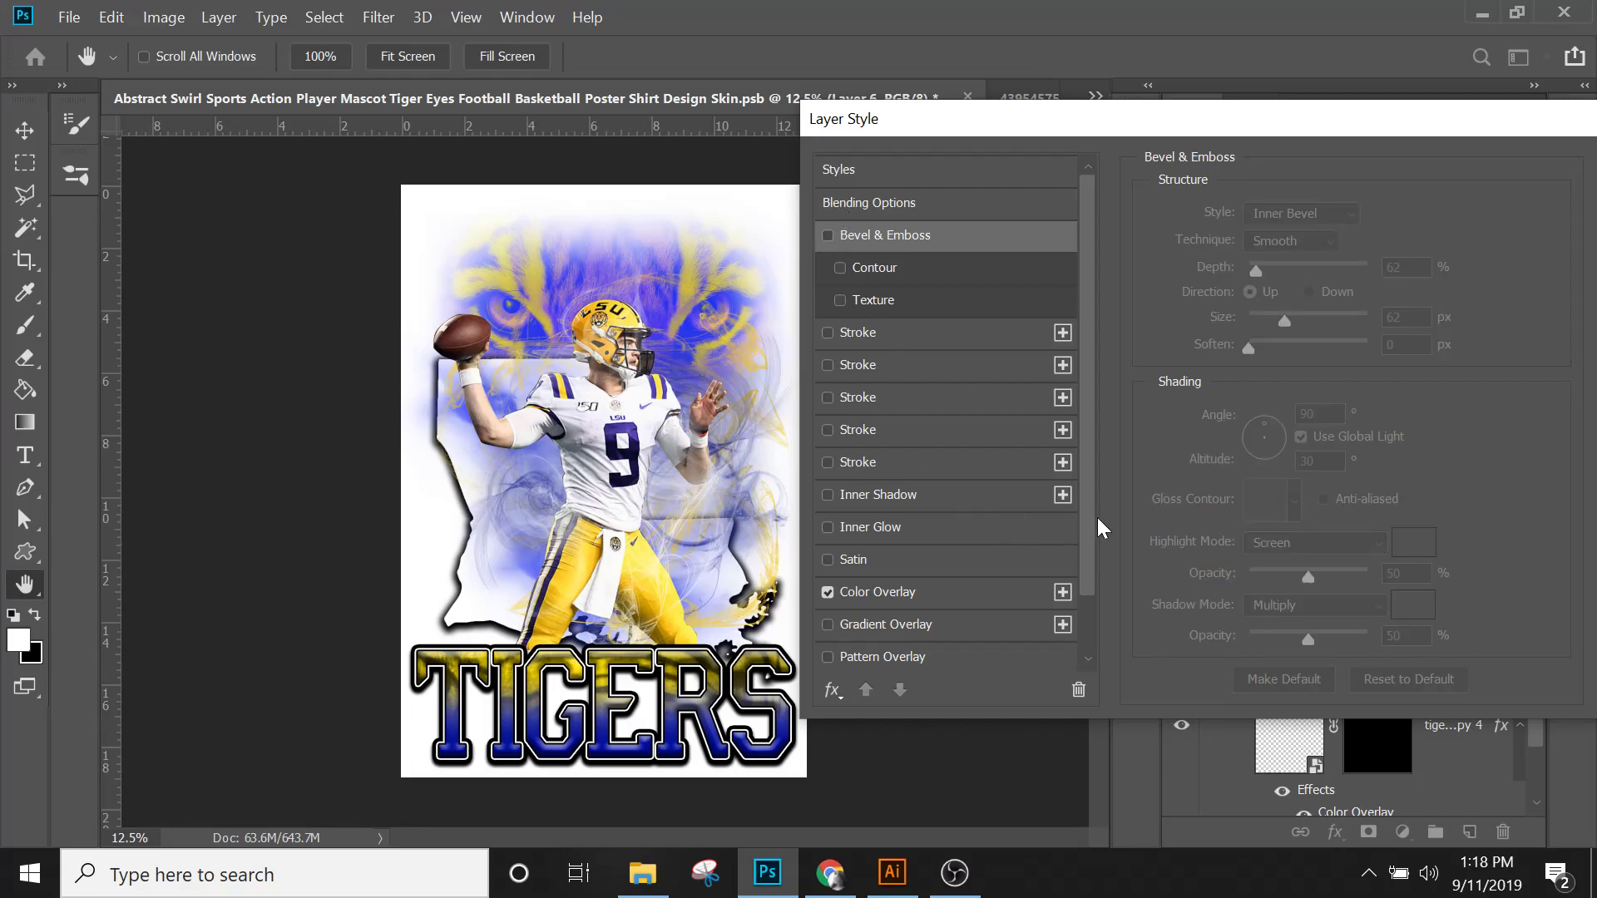
Step: Lower the opacity of Layer 6's drop shadow to 68% and apply the layer style
scroll(1091, 526, "down", 2)
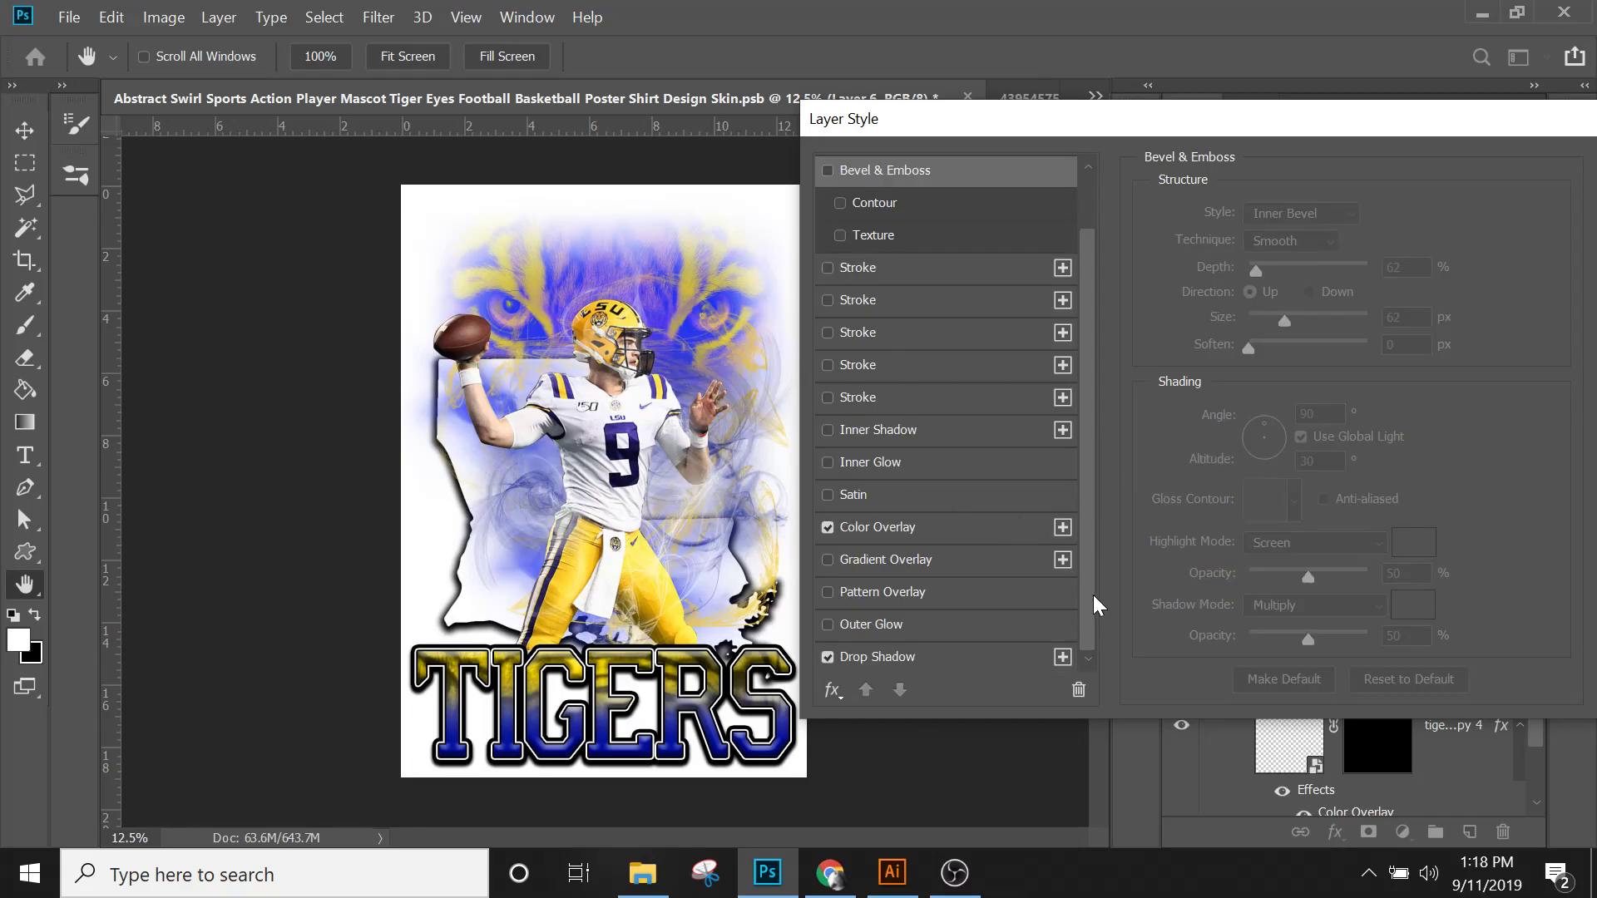
left_click(915, 656)
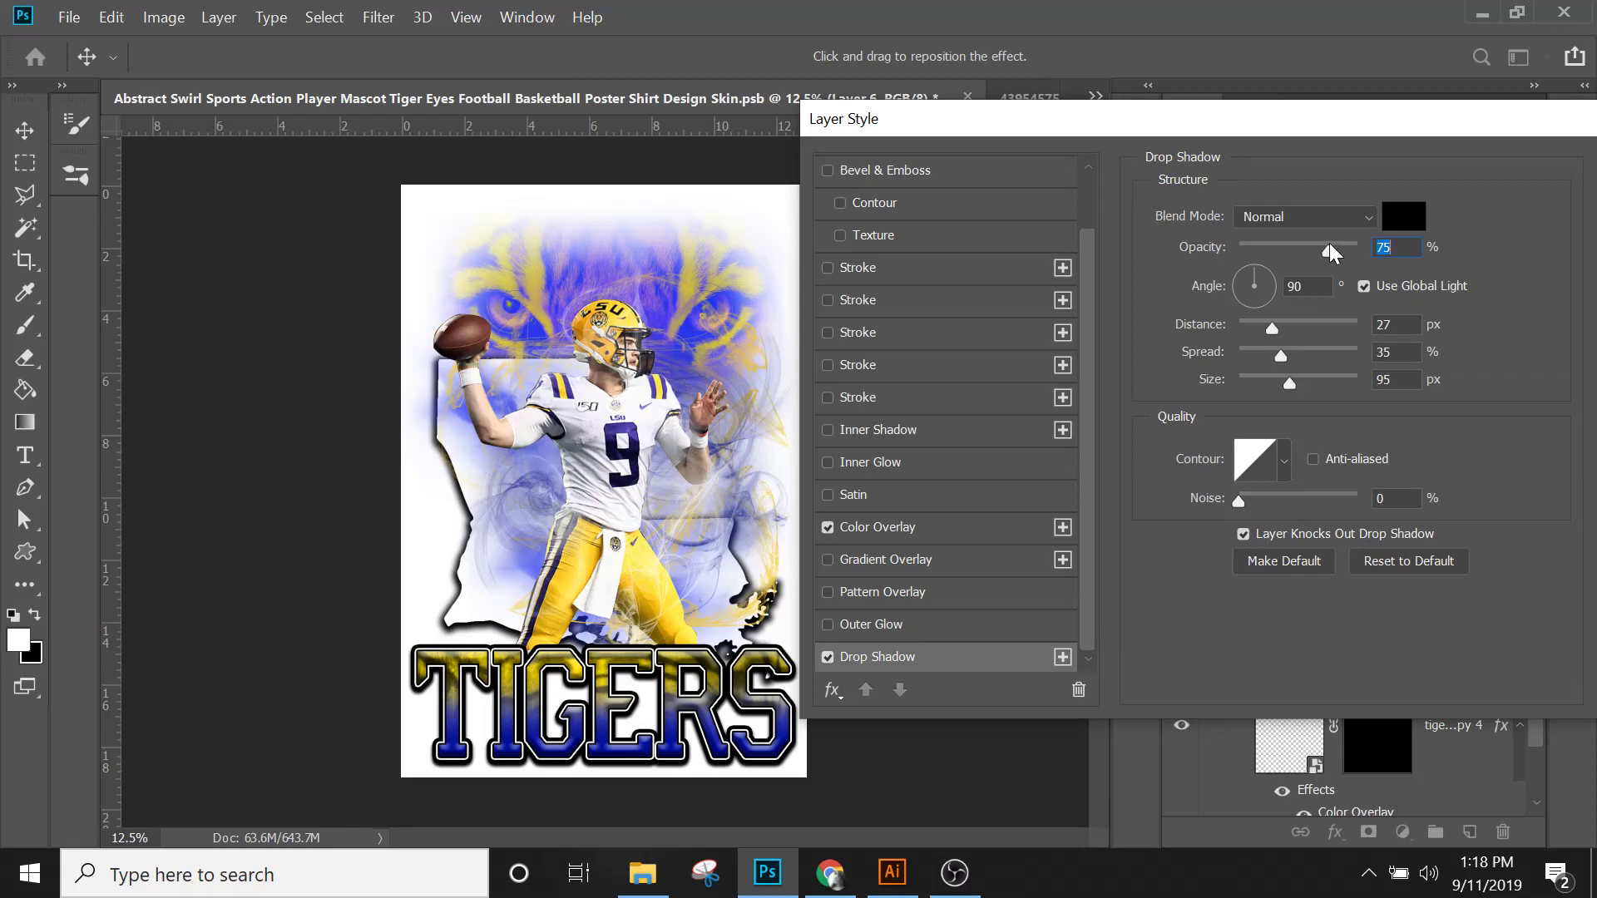
left_click_drag(1321, 246, 1304, 256)
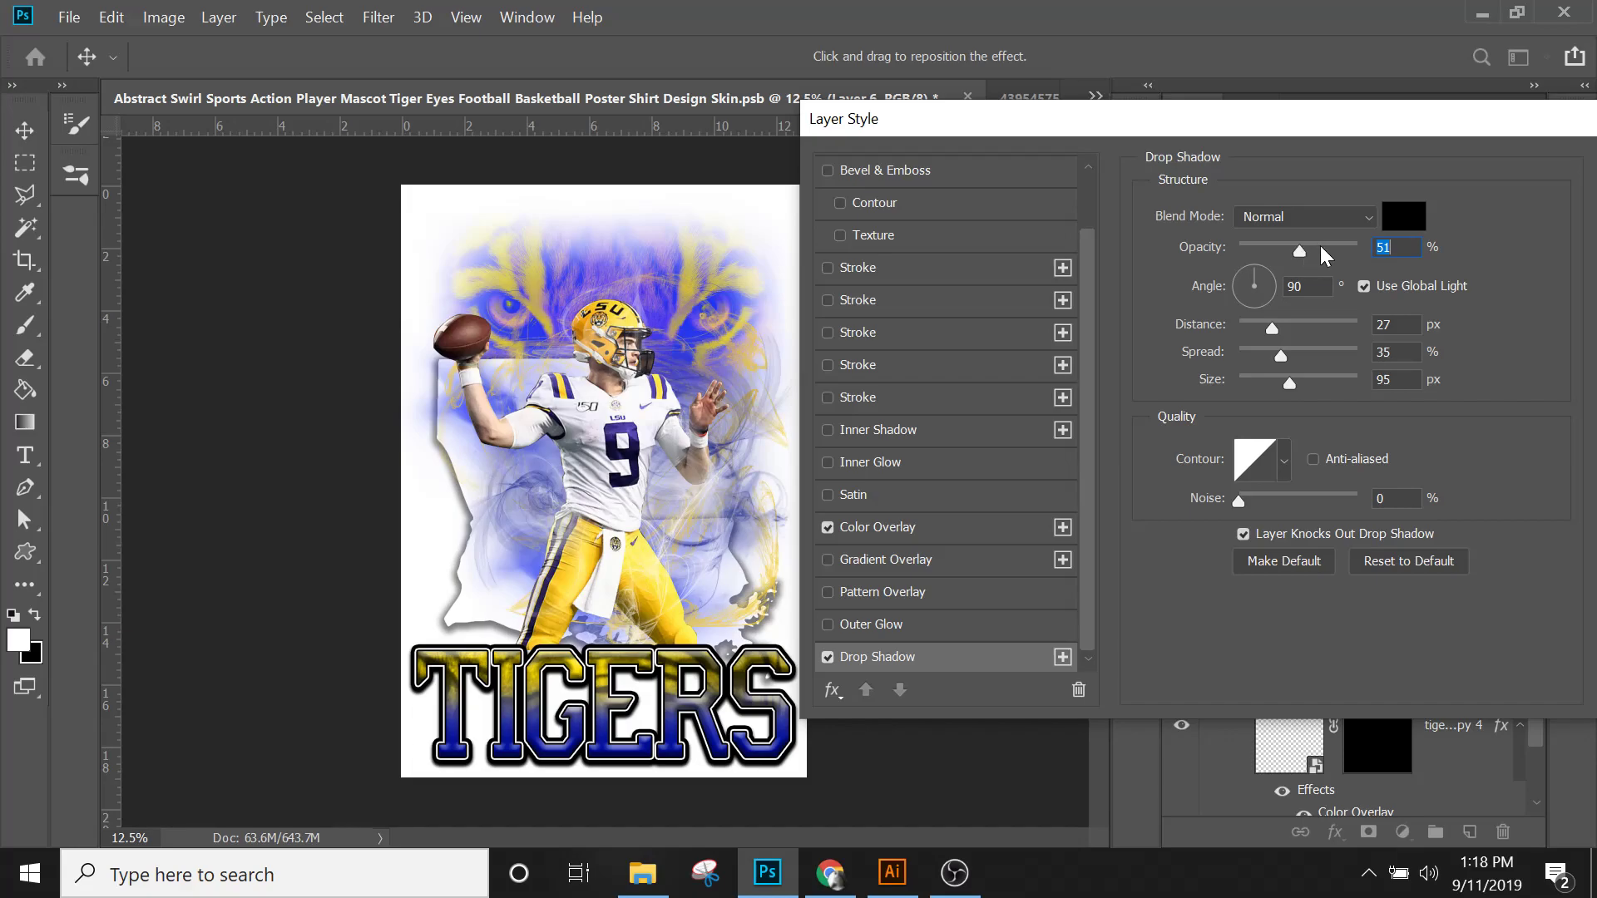
left_click(1320, 247)
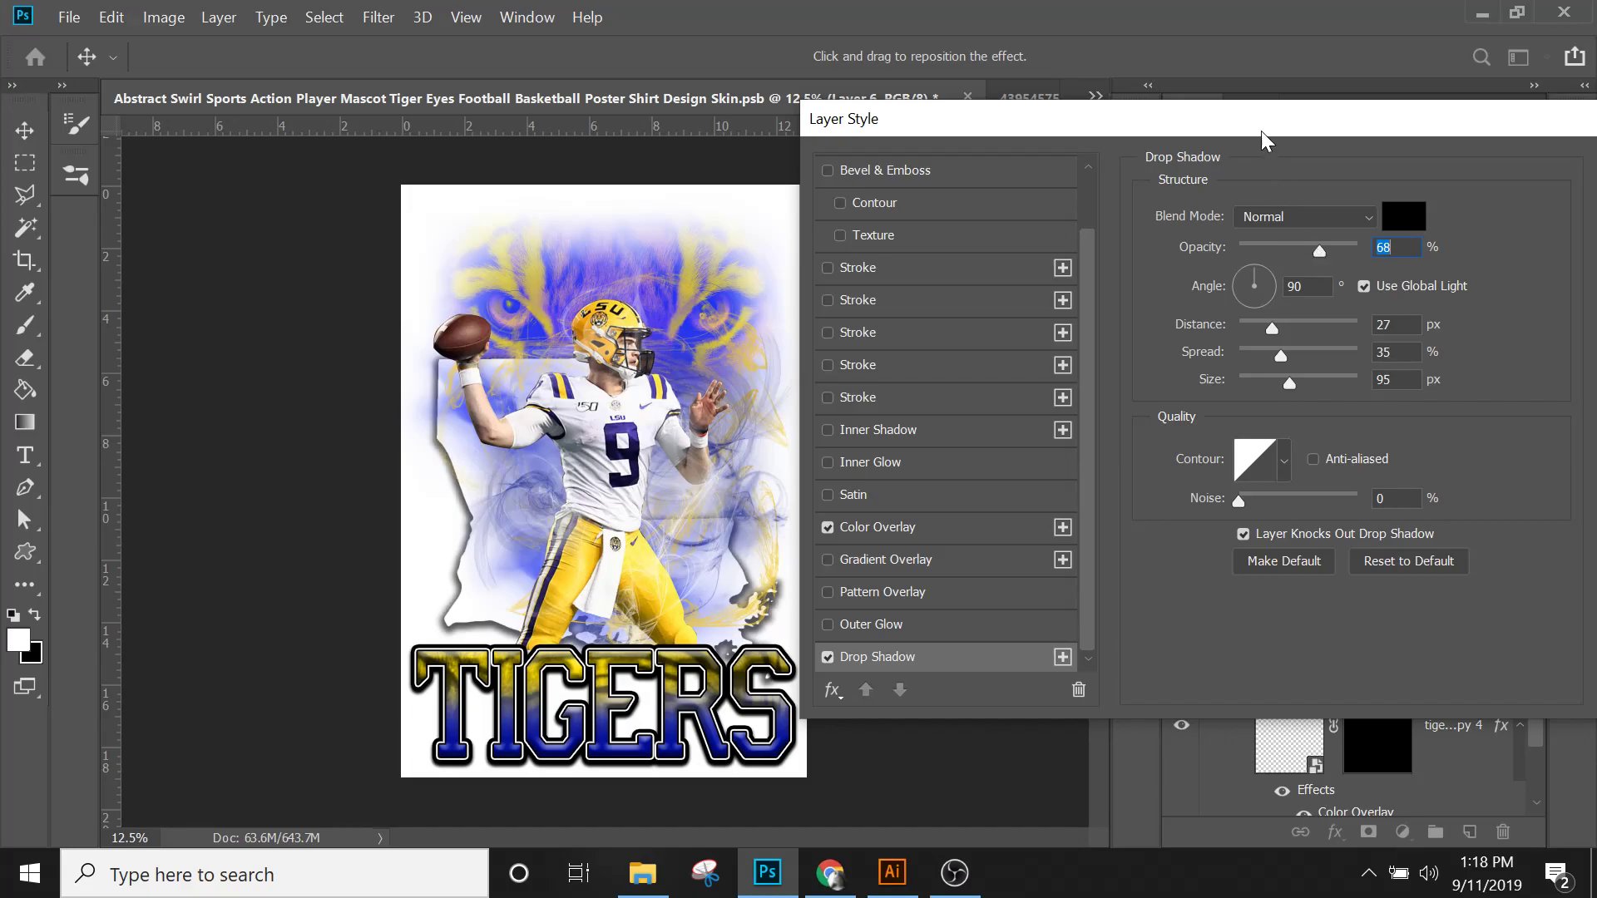
left_click_drag(1261, 132, 876, 158)
left_click(1311, 195)
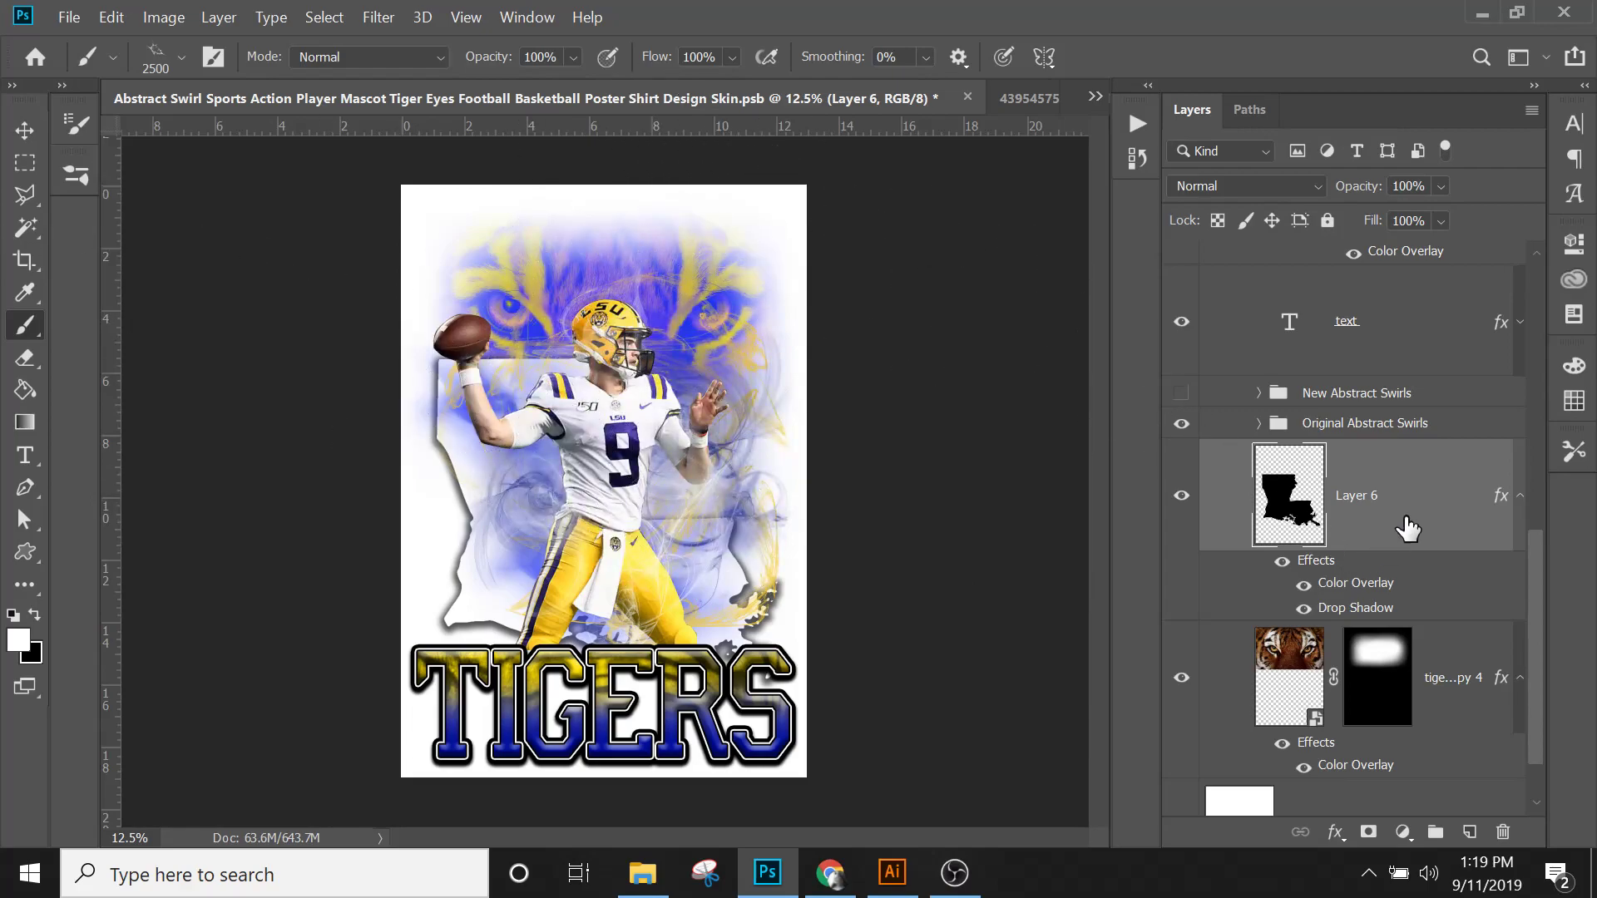
Step: Select the layer mask of the tiger eyes copy 4 layer and open its mask options
scroll(1400, 535, "up", 10)
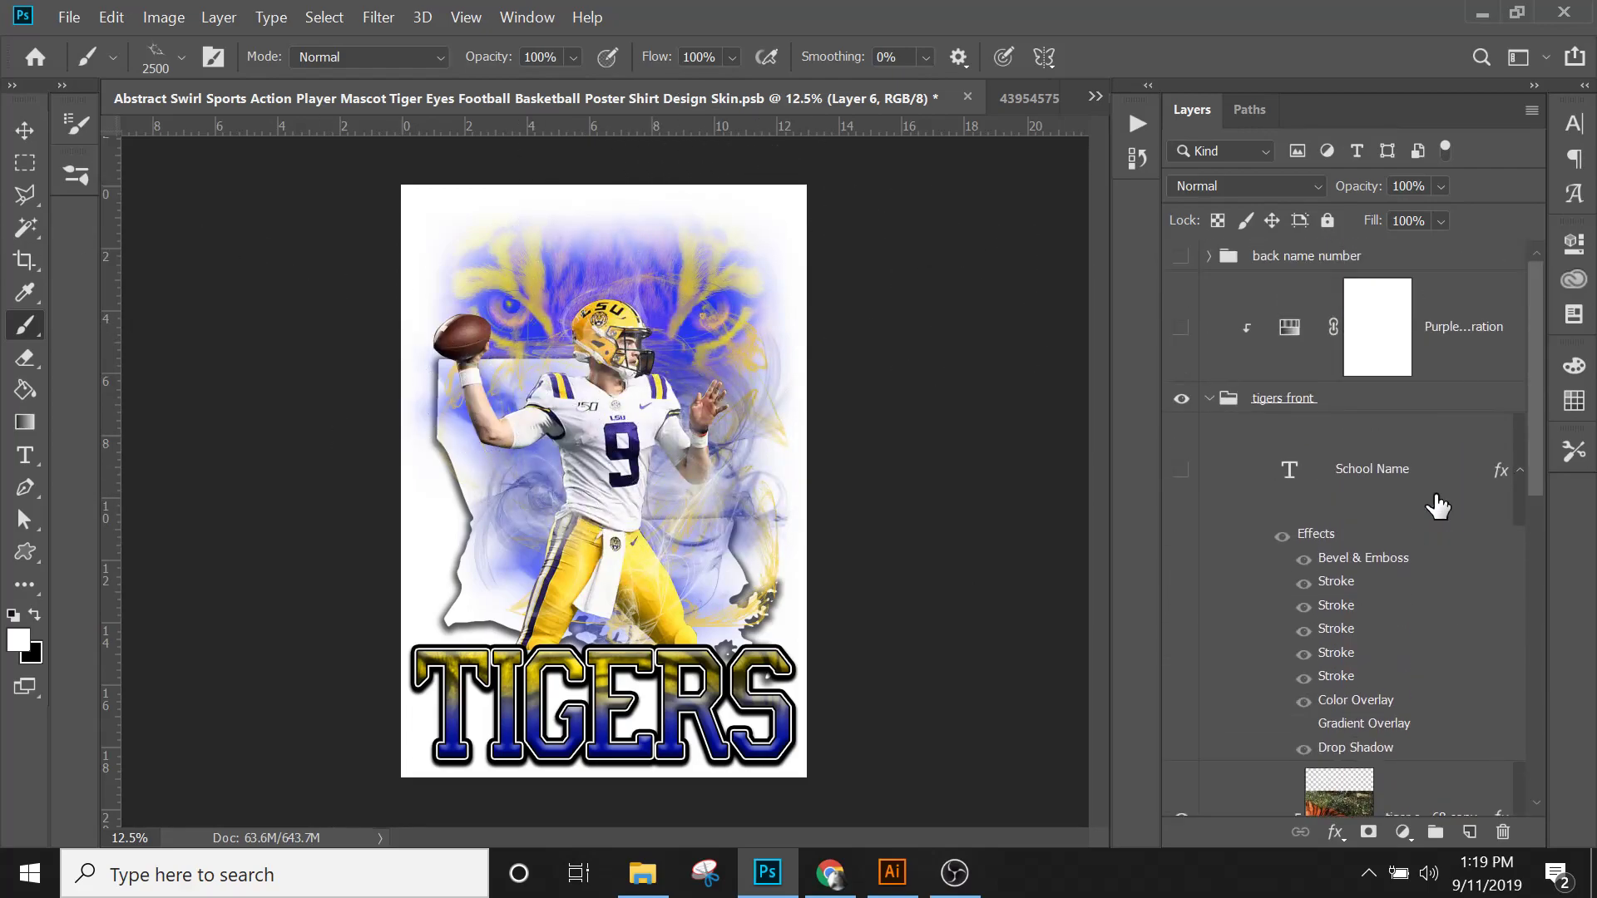
scroll(1427, 524, "down", 10)
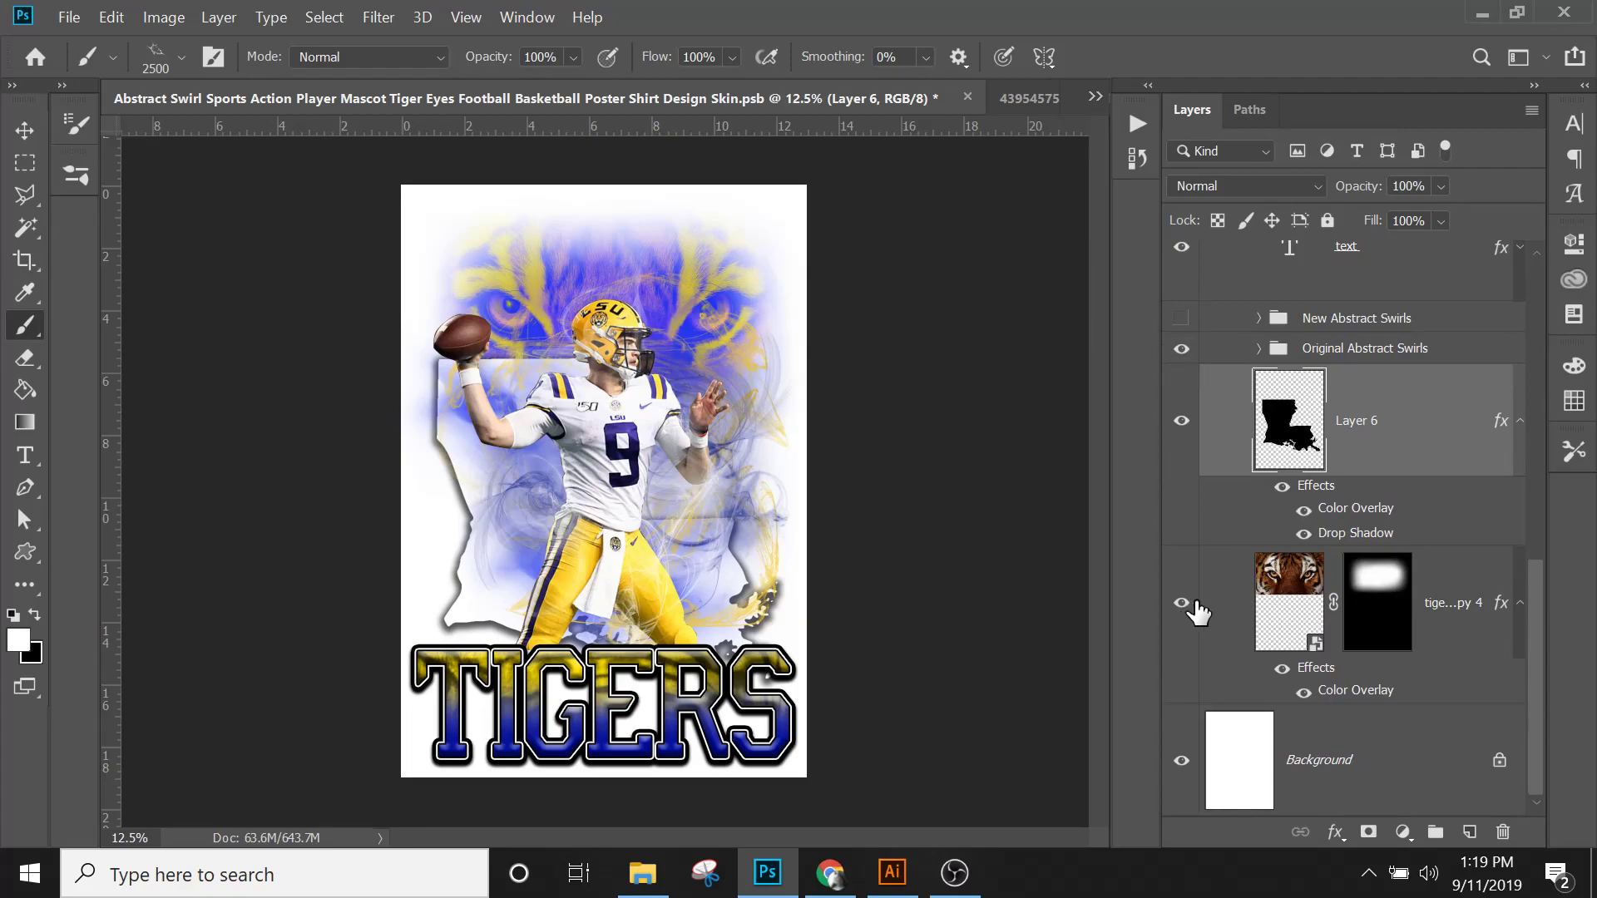
left_click(1381, 592)
right_click(1381, 592)
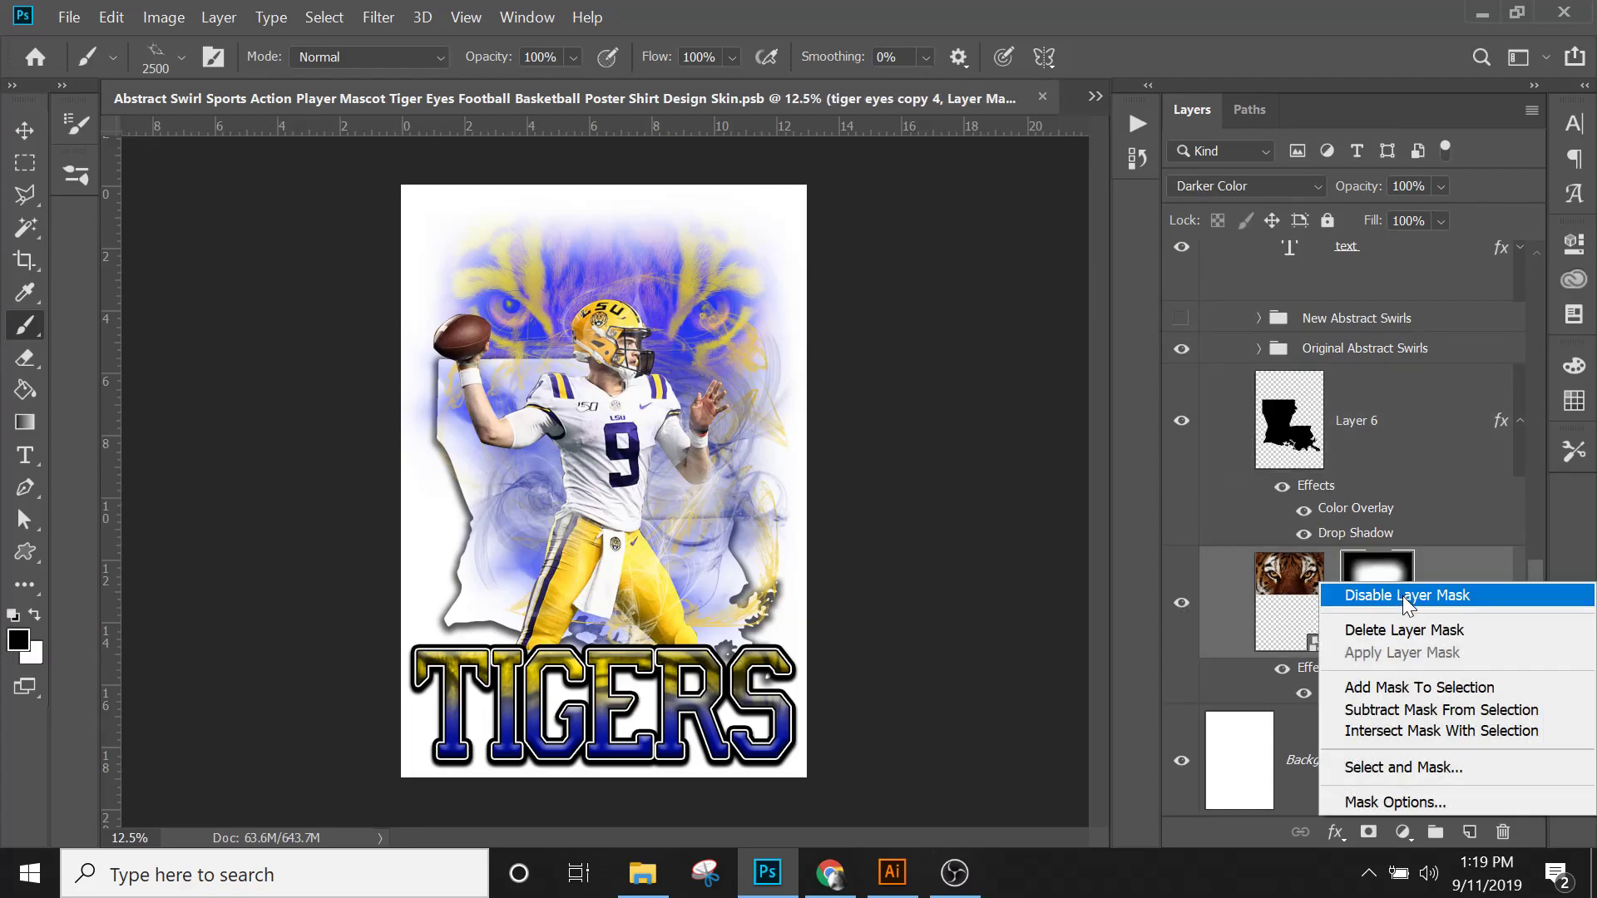
Step: Disable the tiger eyes layer's mask and toggle its Color Overlay off and on to compare the original tiger image with the recolored one
left_click(1406, 596)
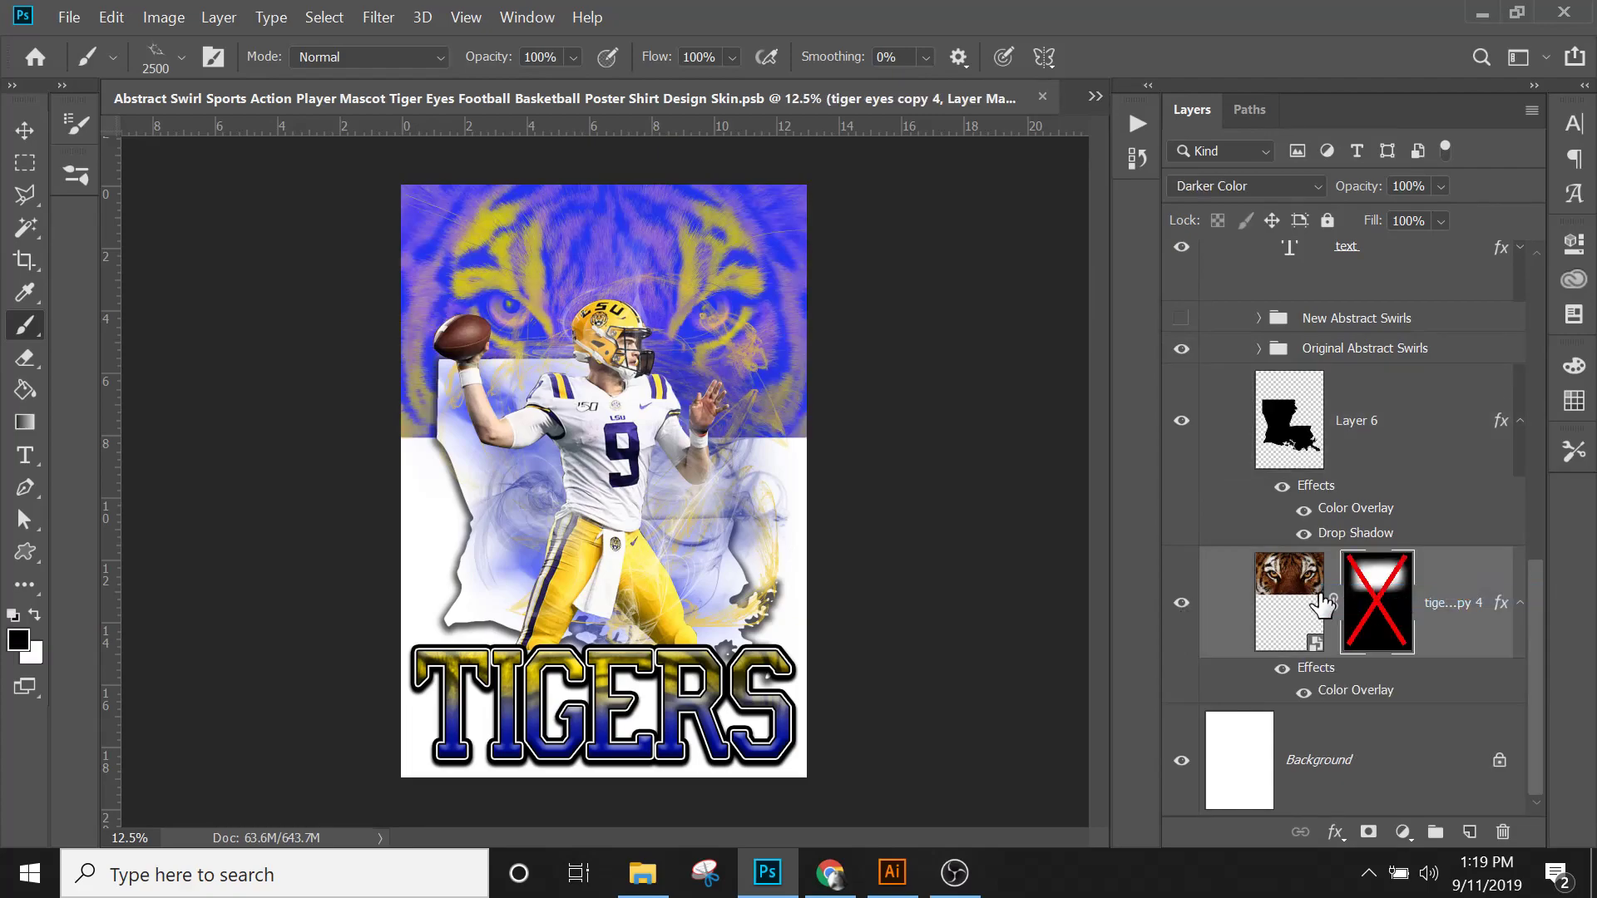
left_click(1288, 599)
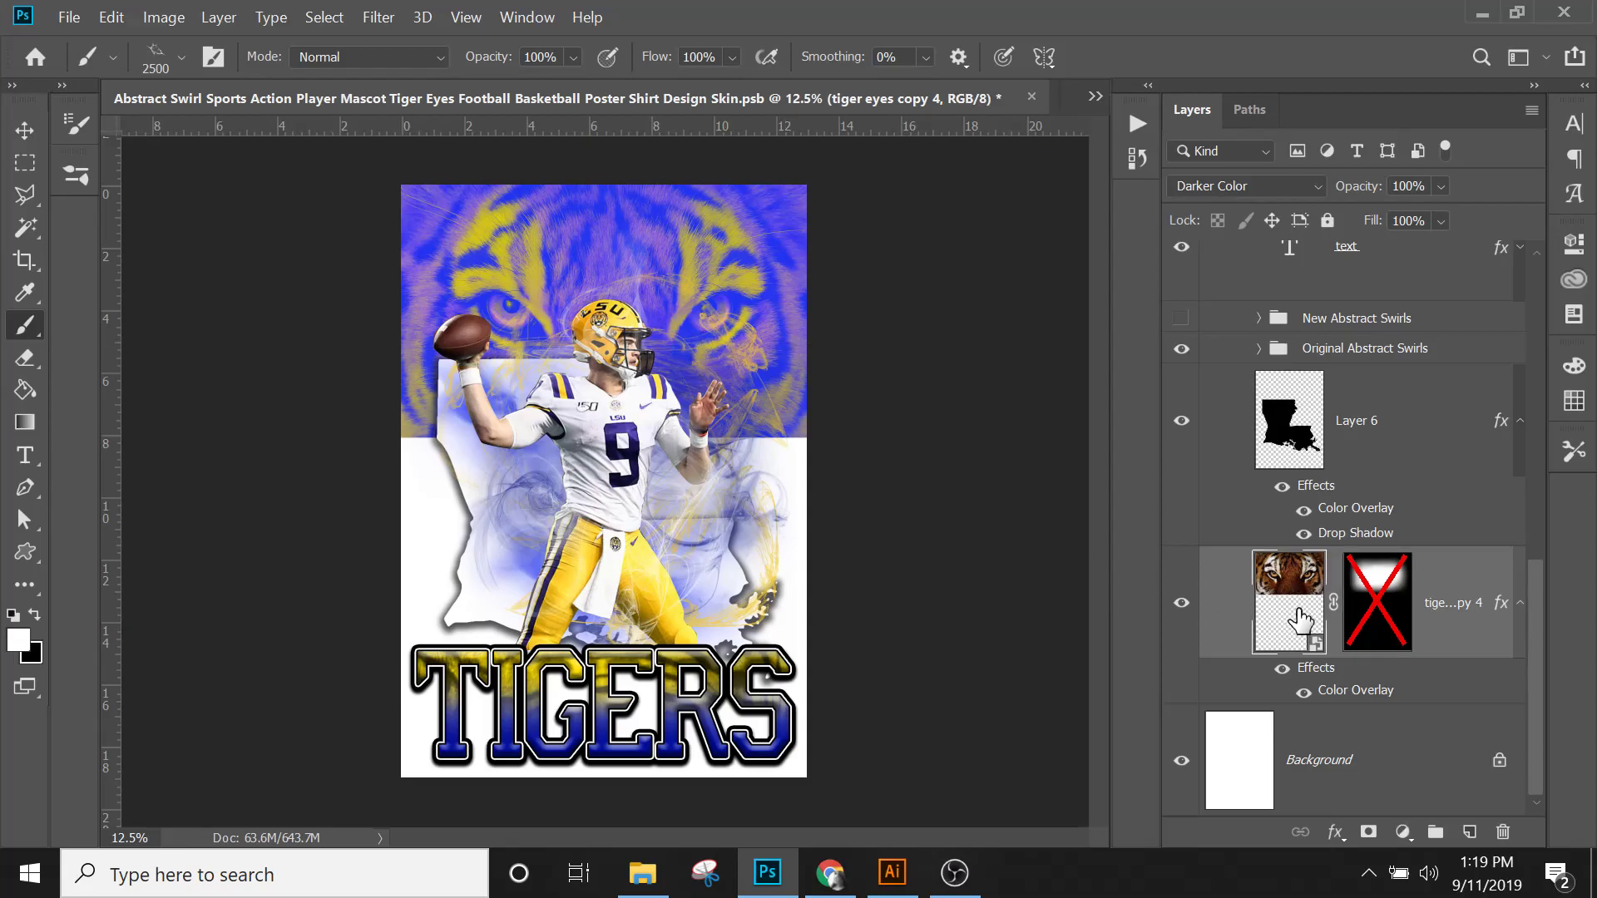
left_click(1303, 692)
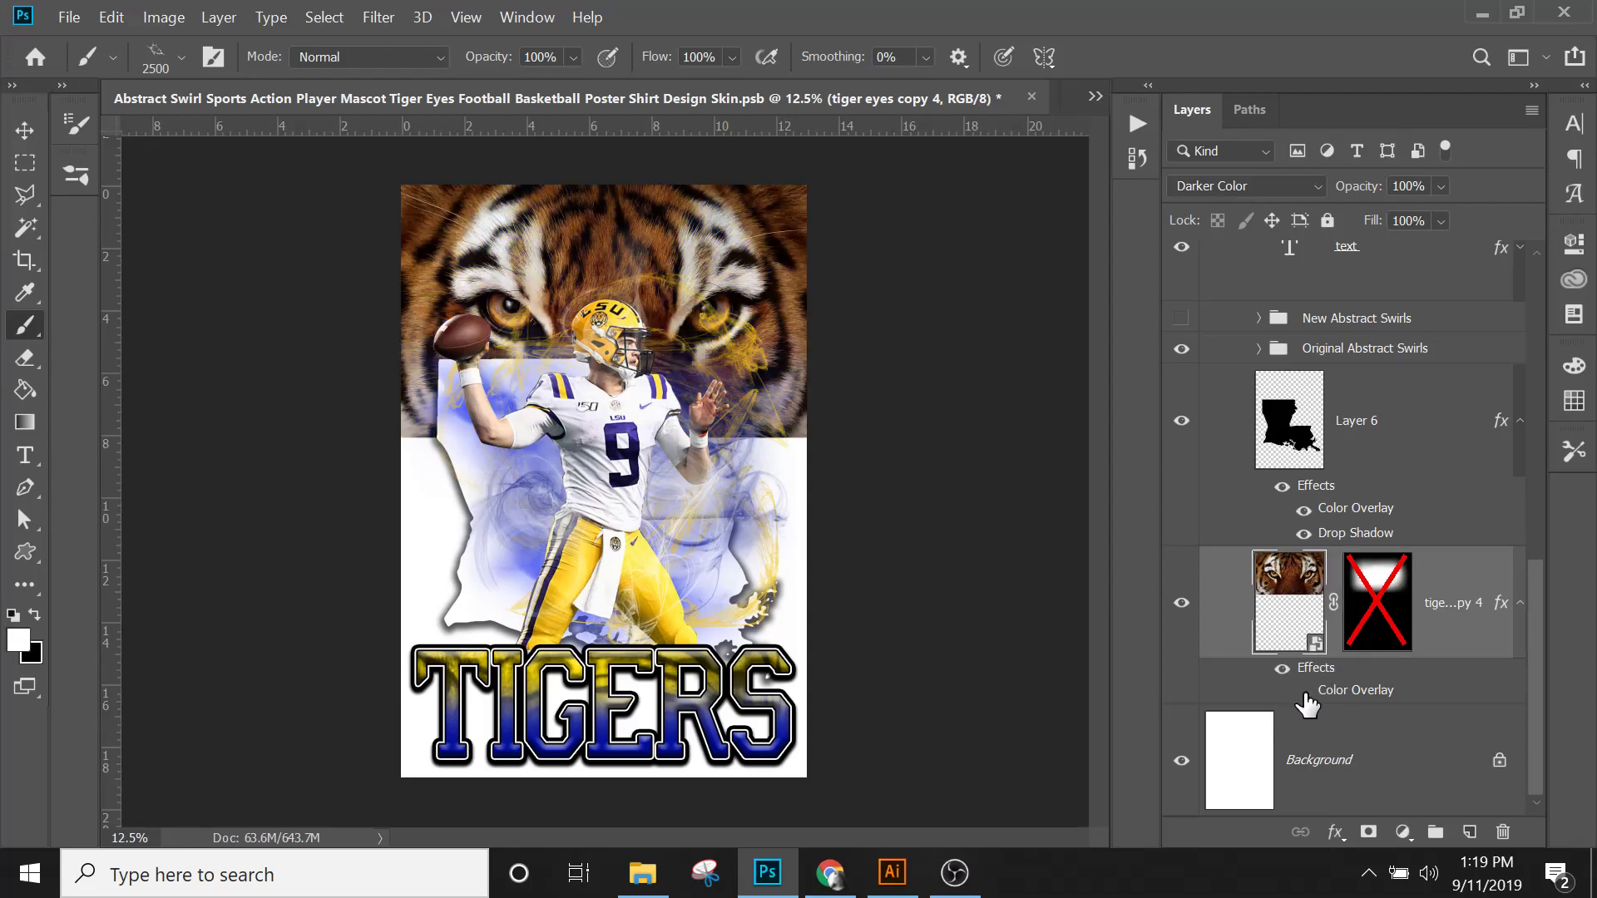
left_click(1304, 695)
left_click(1304, 694)
left_click(1303, 694)
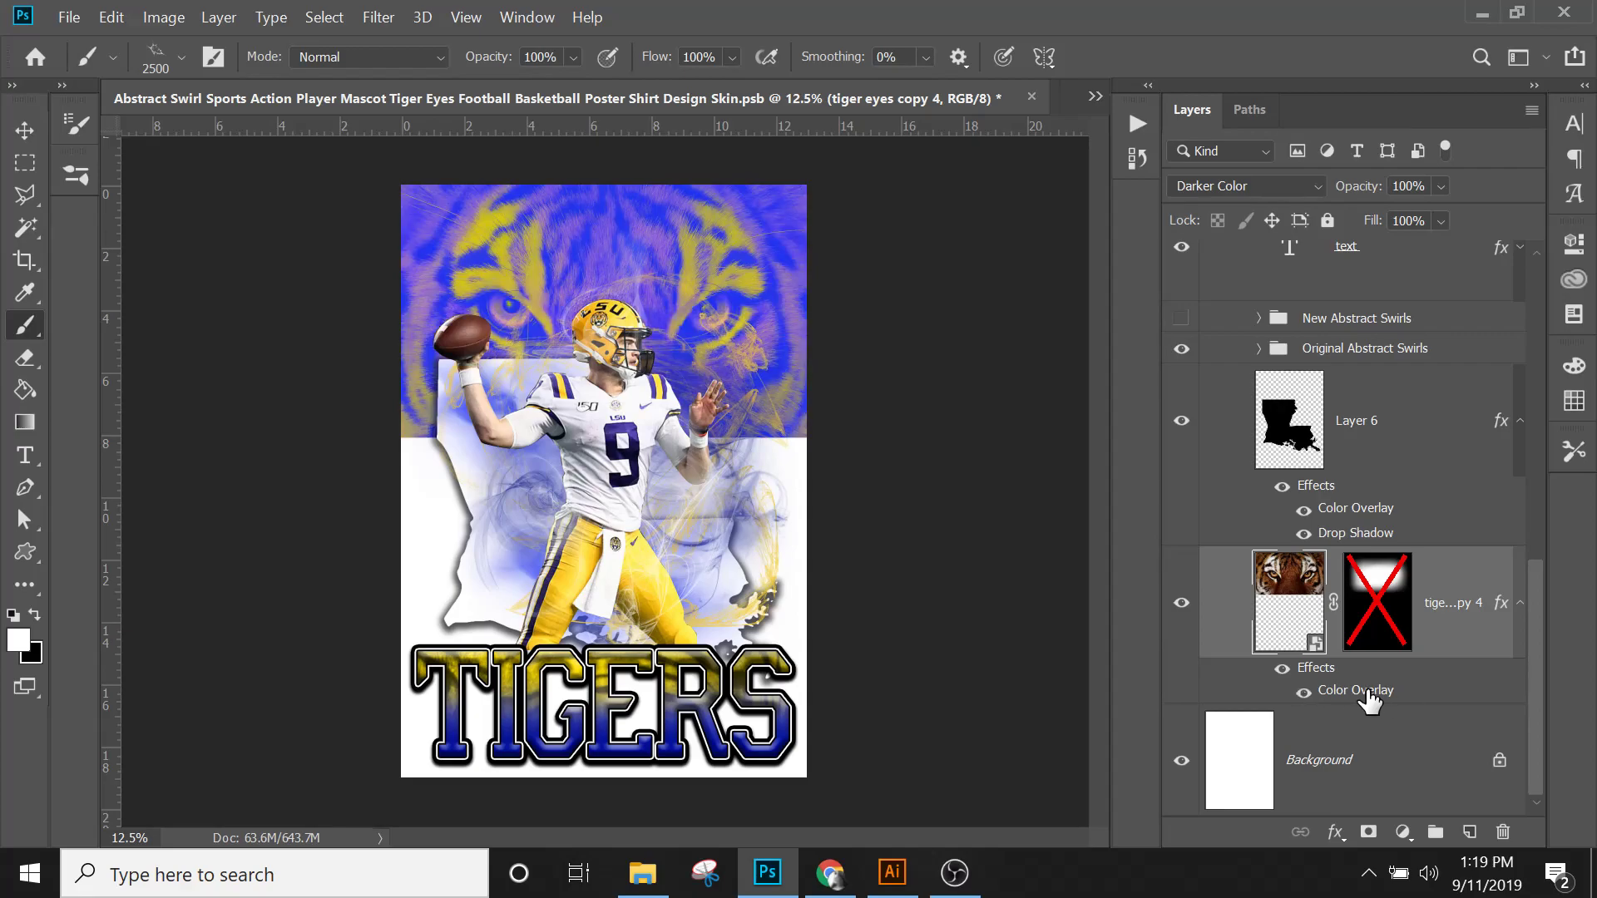
Step: Examine the tiger eyes layer's Color Overlay blend mode and color, and toggle the layer's visibility off and on
double_click(1369, 691)
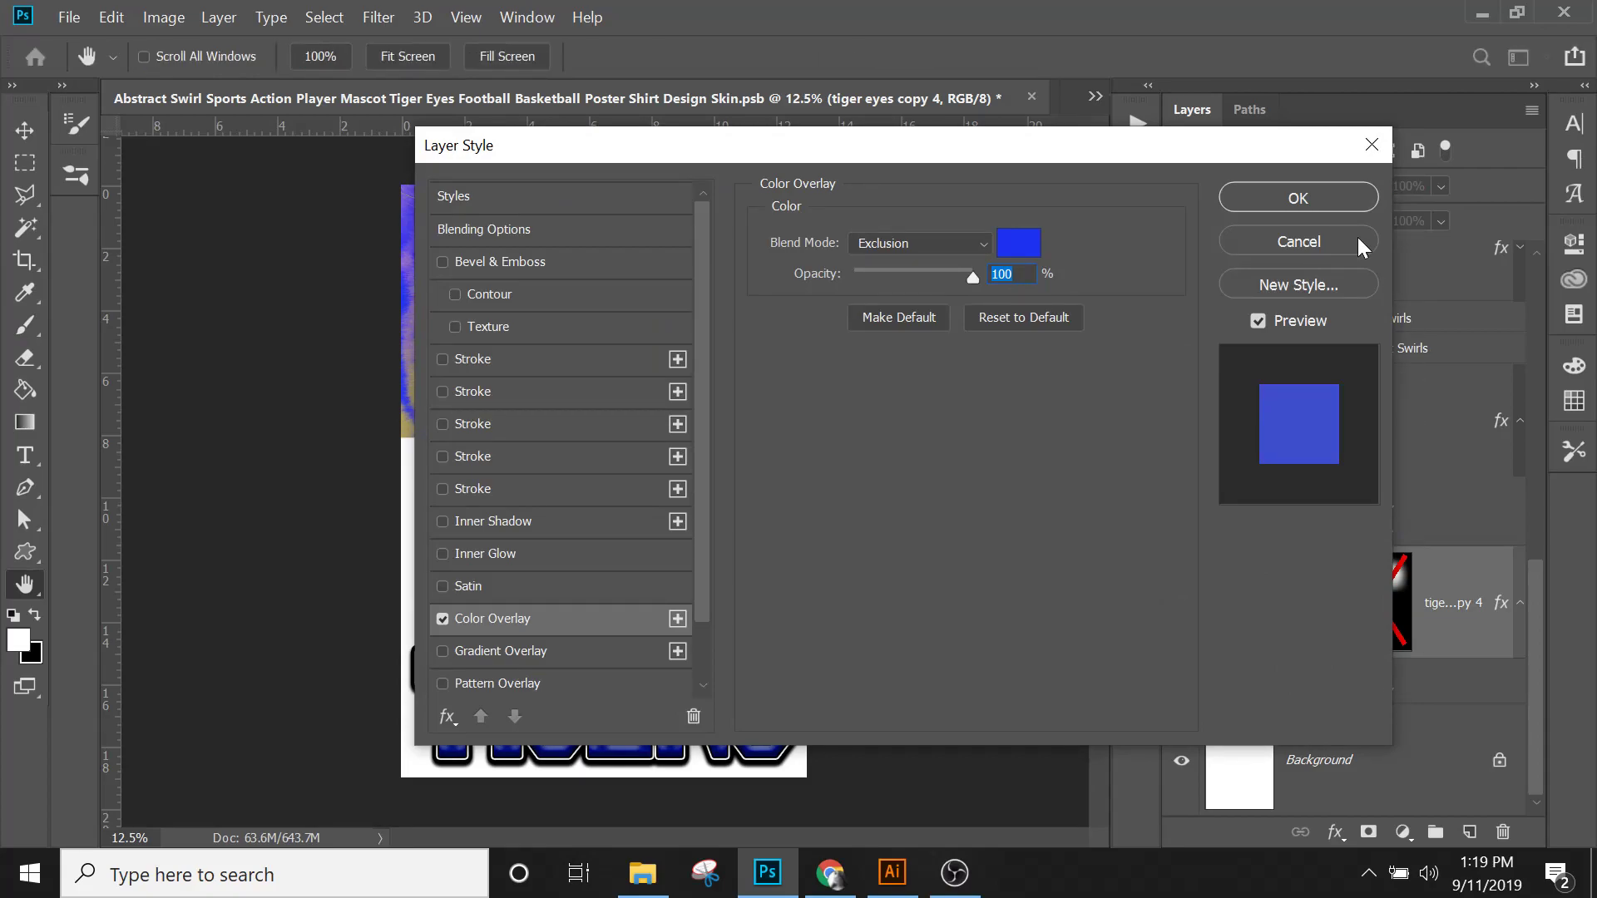
left_click(1281, 196)
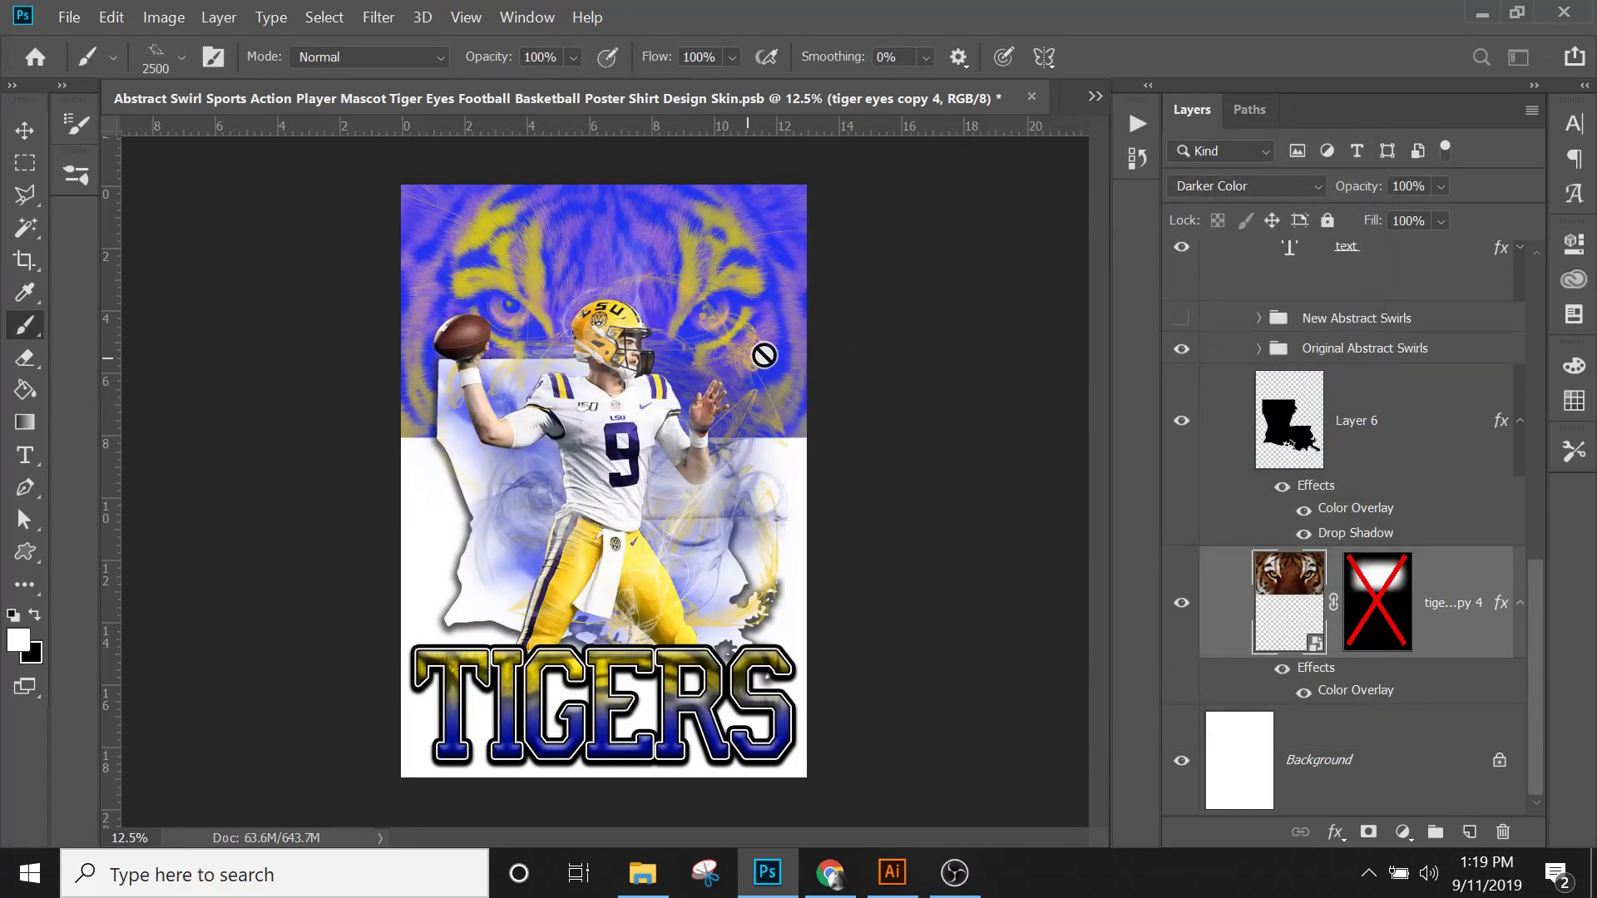
left_click(1181, 607)
left_click(1181, 611)
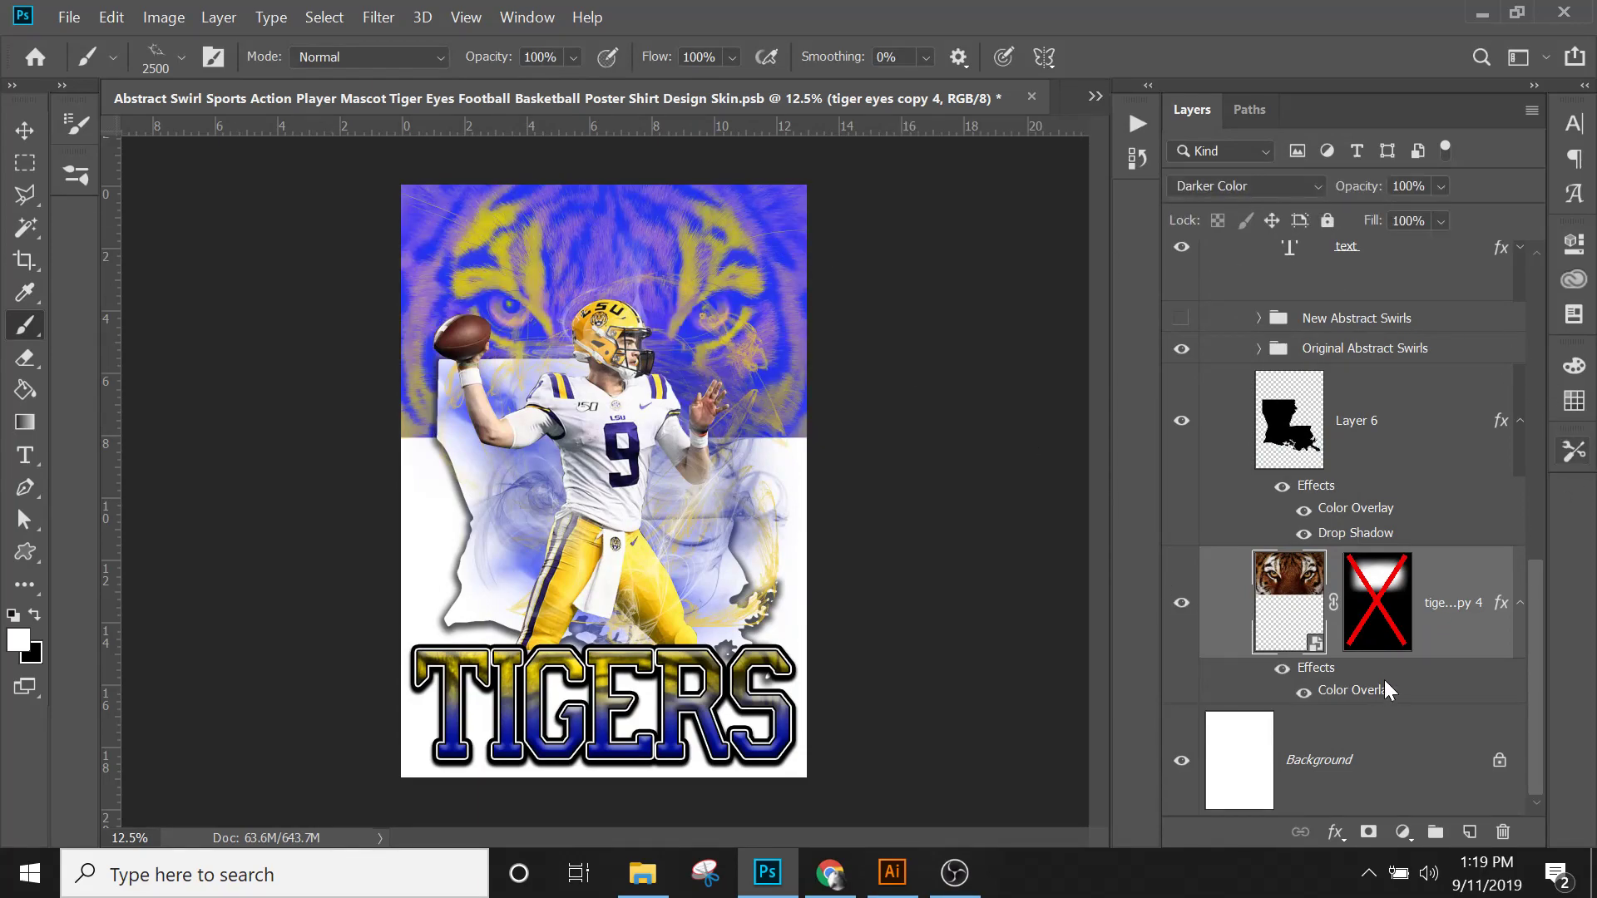
Step: Re-enable the layer mask on the tiger eyes layer
right_click(1387, 601)
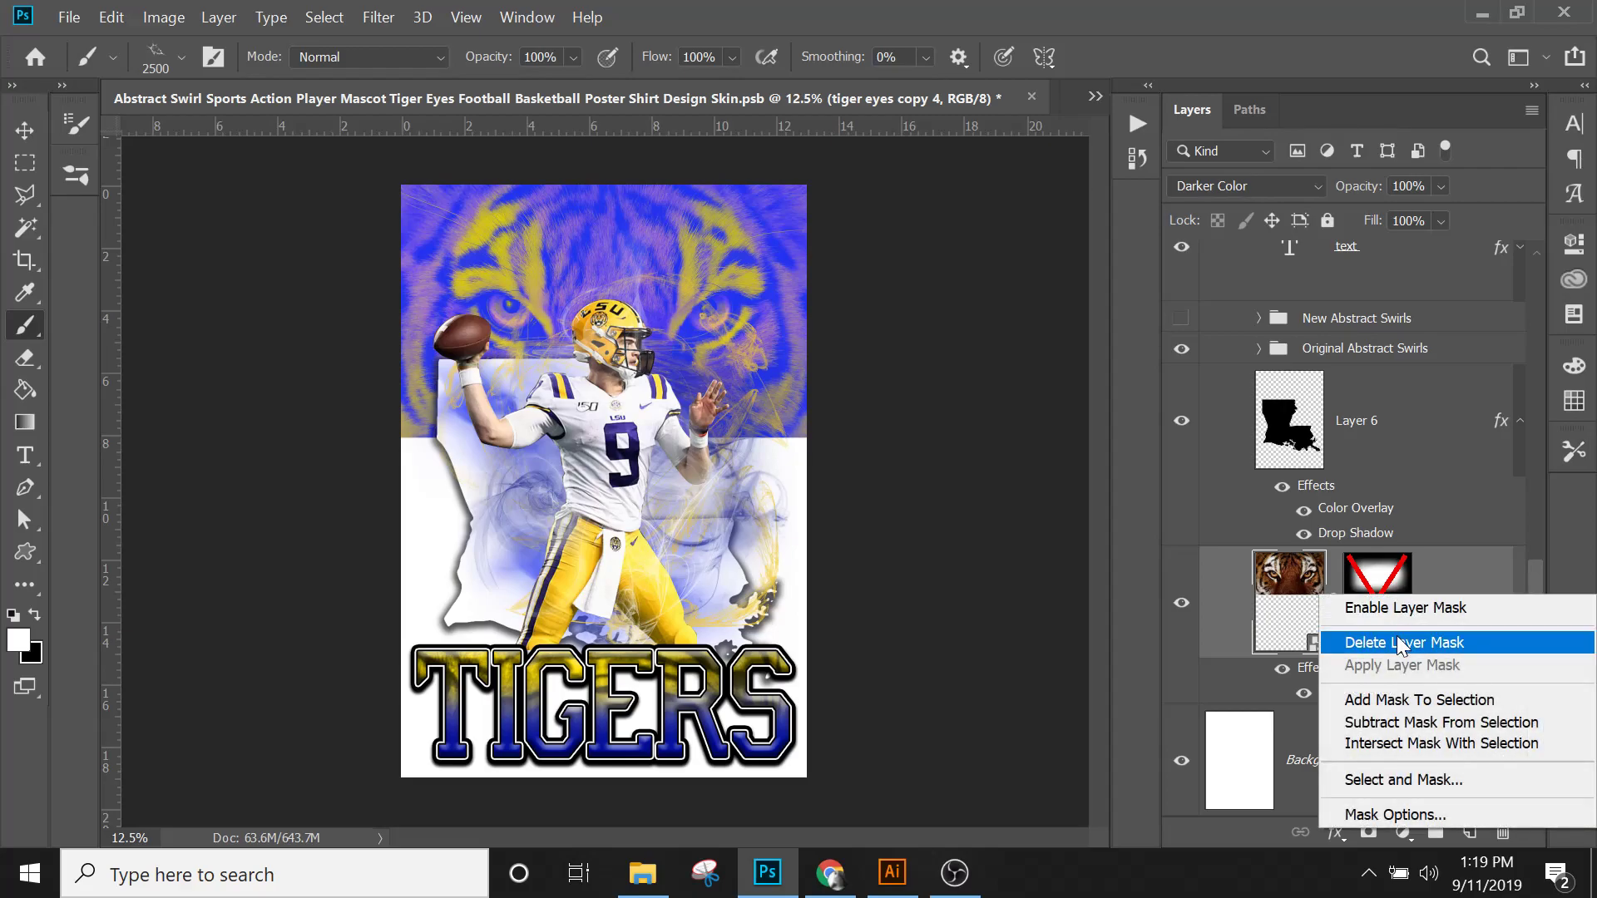
left_click(1403, 610)
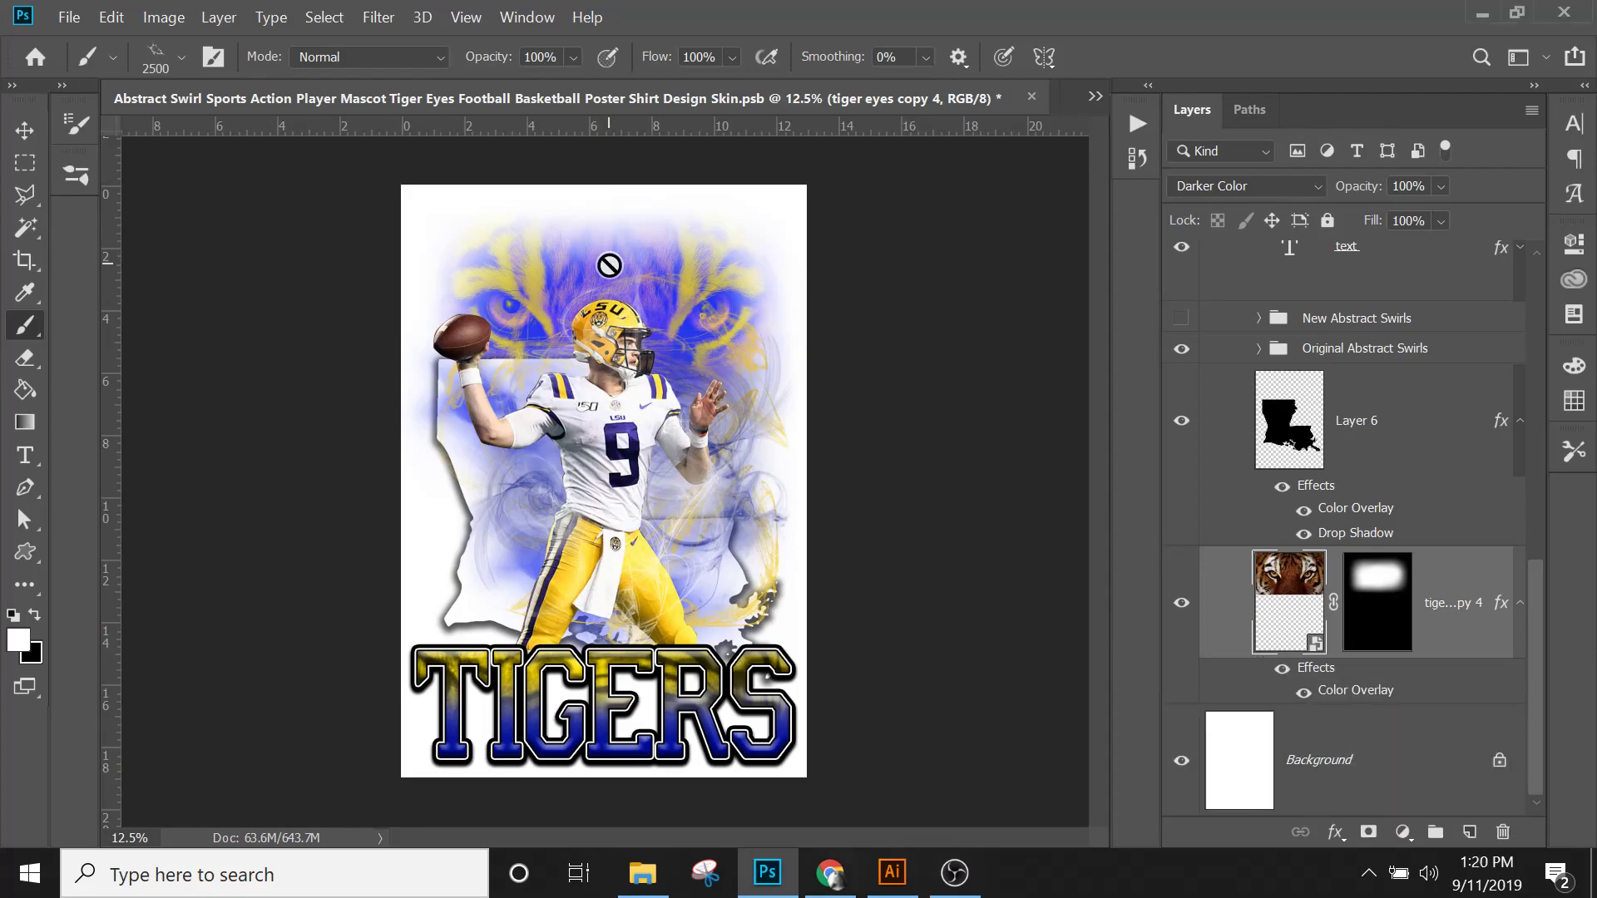
Step: Show the School Name text layer in the tigers front group
scroll(1347, 358, "up", 6)
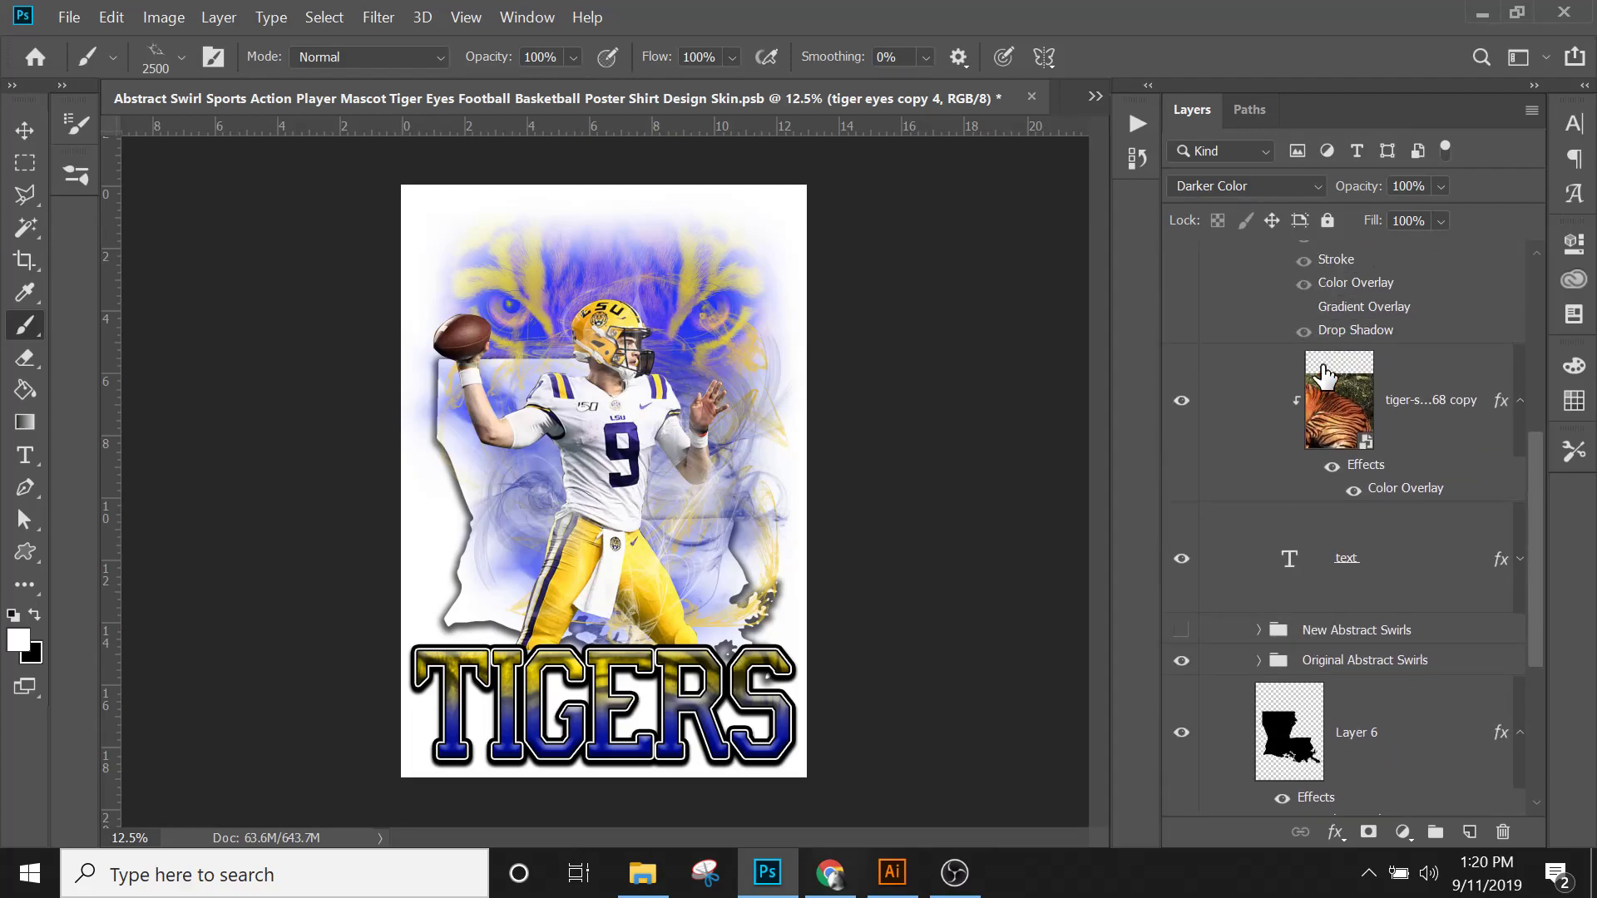
scroll(1338, 384, "down", 1)
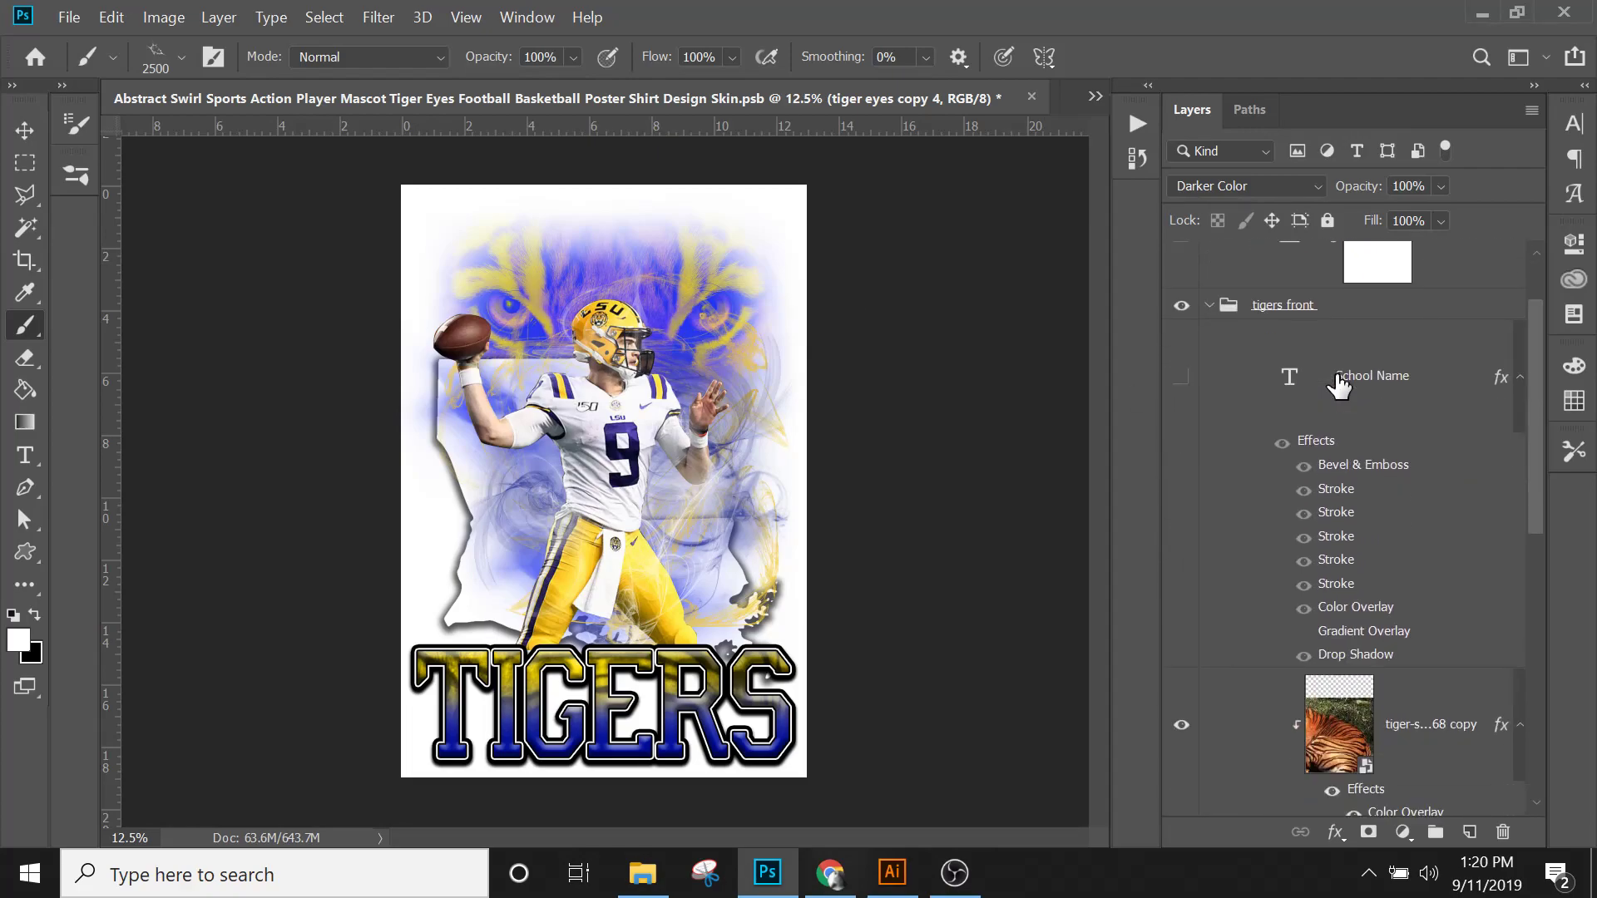
left_click(1181, 378)
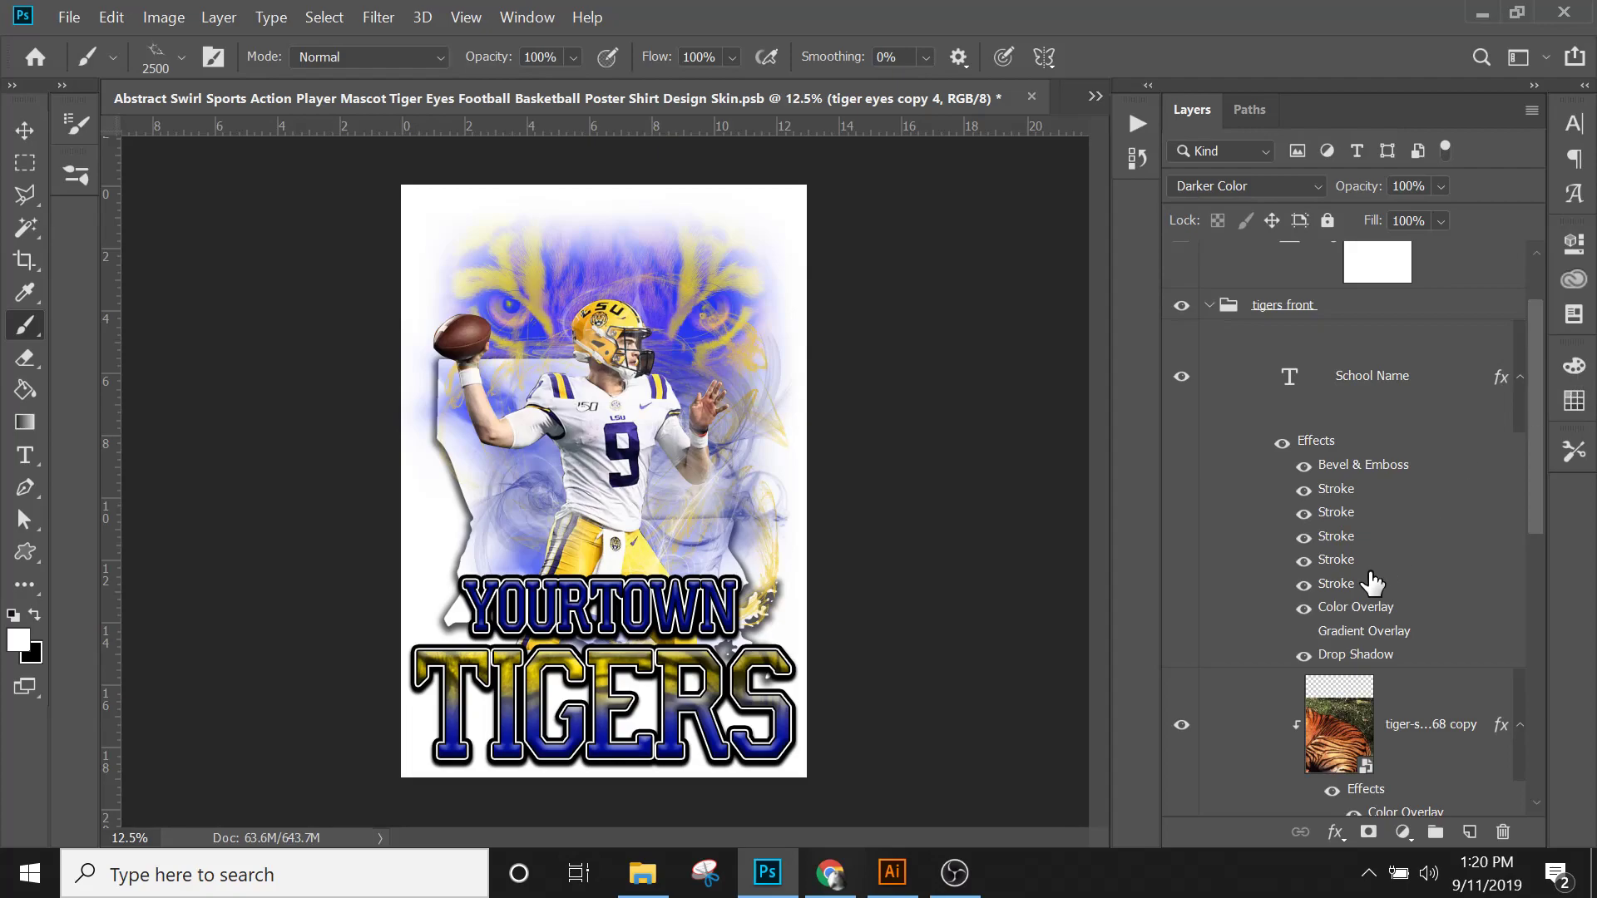
Step: Open the School Name layer's style settings and switch off its first four strokes while watching the artwork
mouse_move(1353, 625)
left_mouse_down()
mouse_move(848, 661)
mouse_move(712, 620)
mouse_move(1310, 515)
left_mouse_up()
left_click(1317, 448)
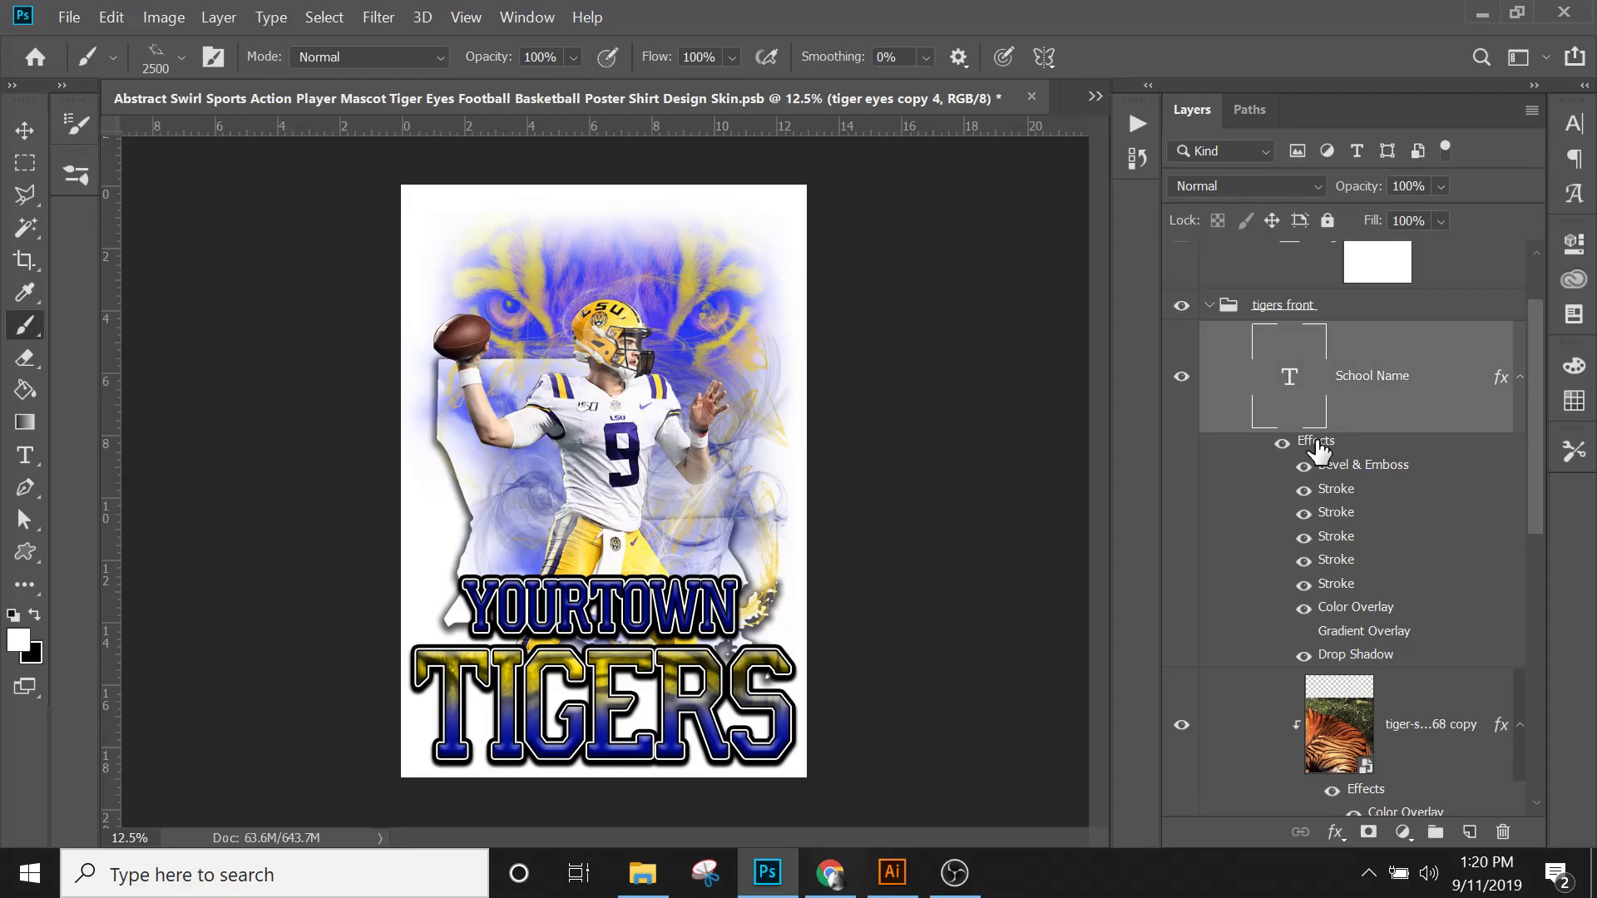
double_click(1317, 445)
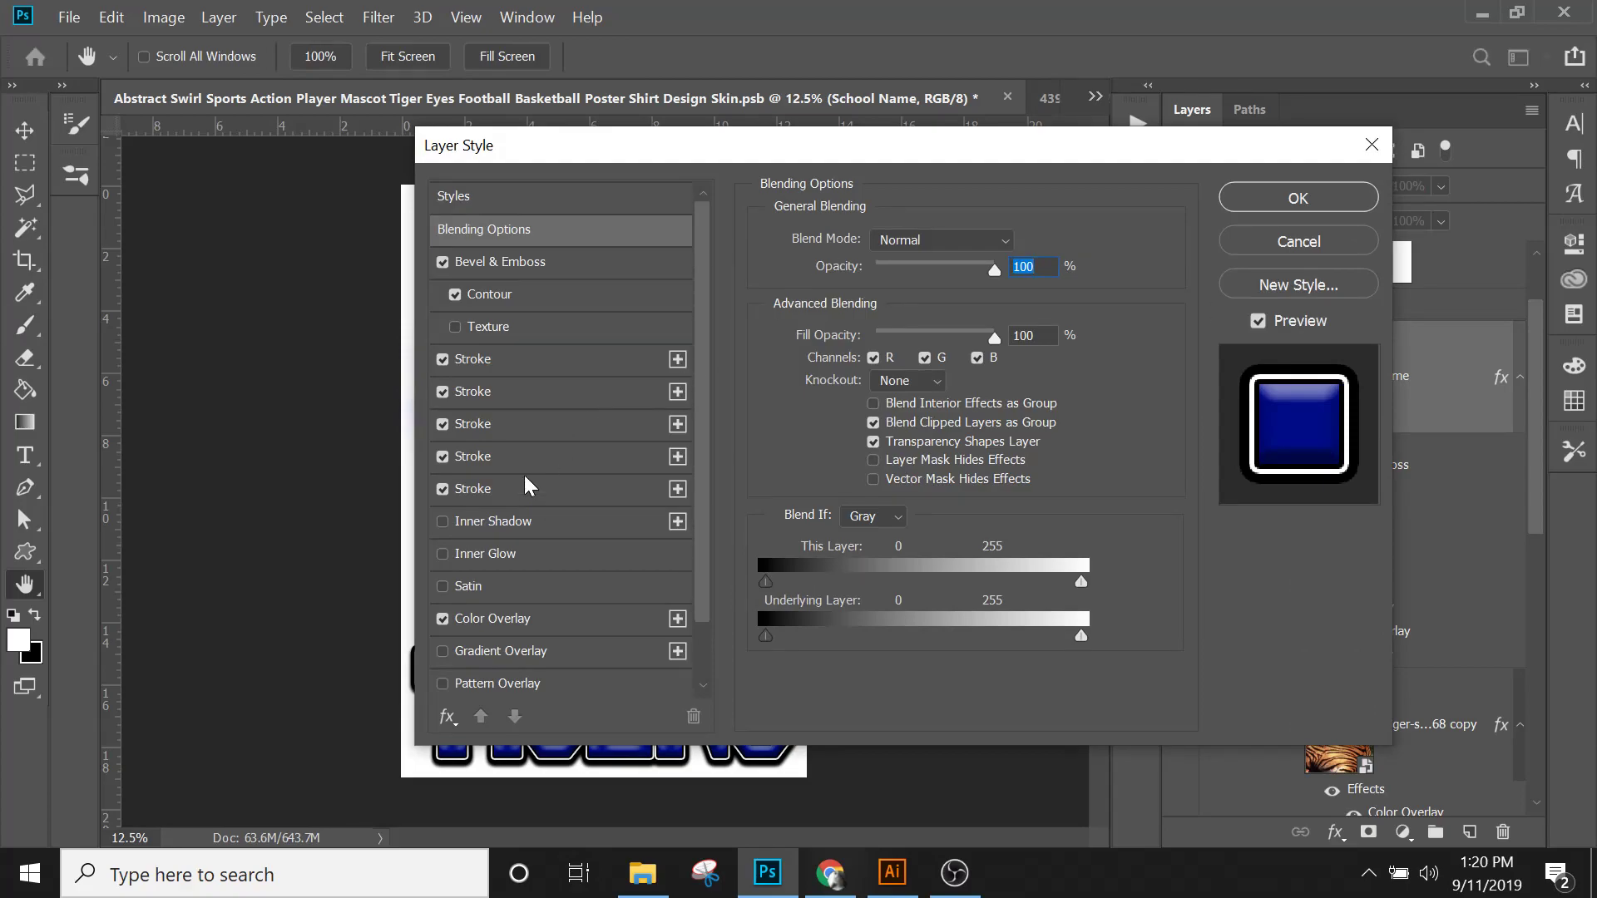
left_click_drag(643, 153, 1055, 157)
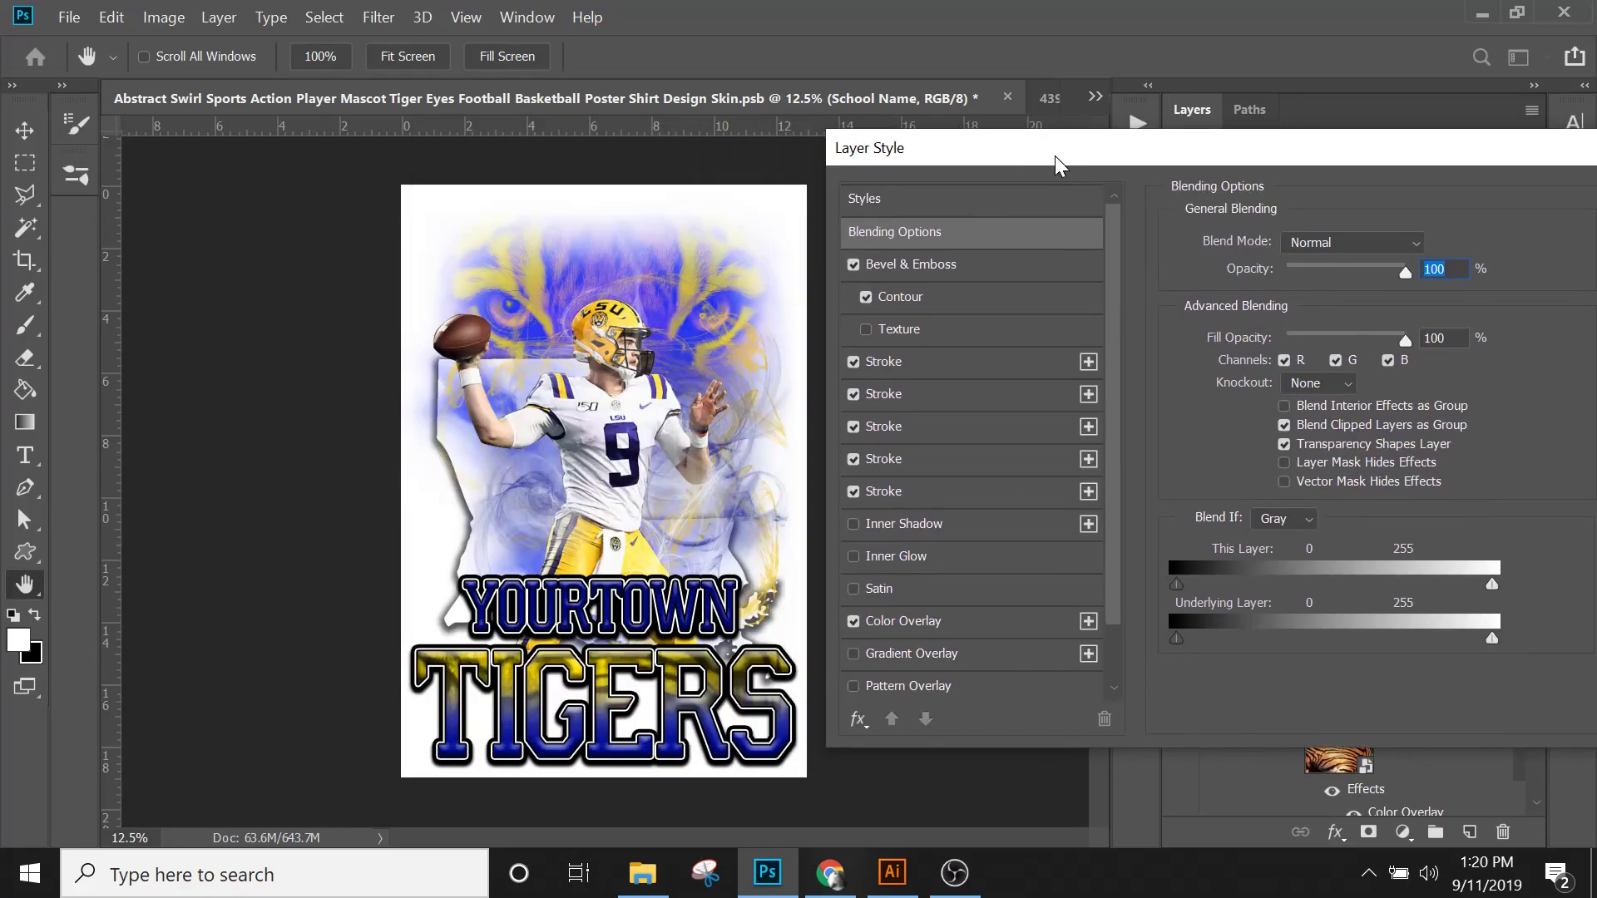
left_click(855, 395)
left_click(853, 426)
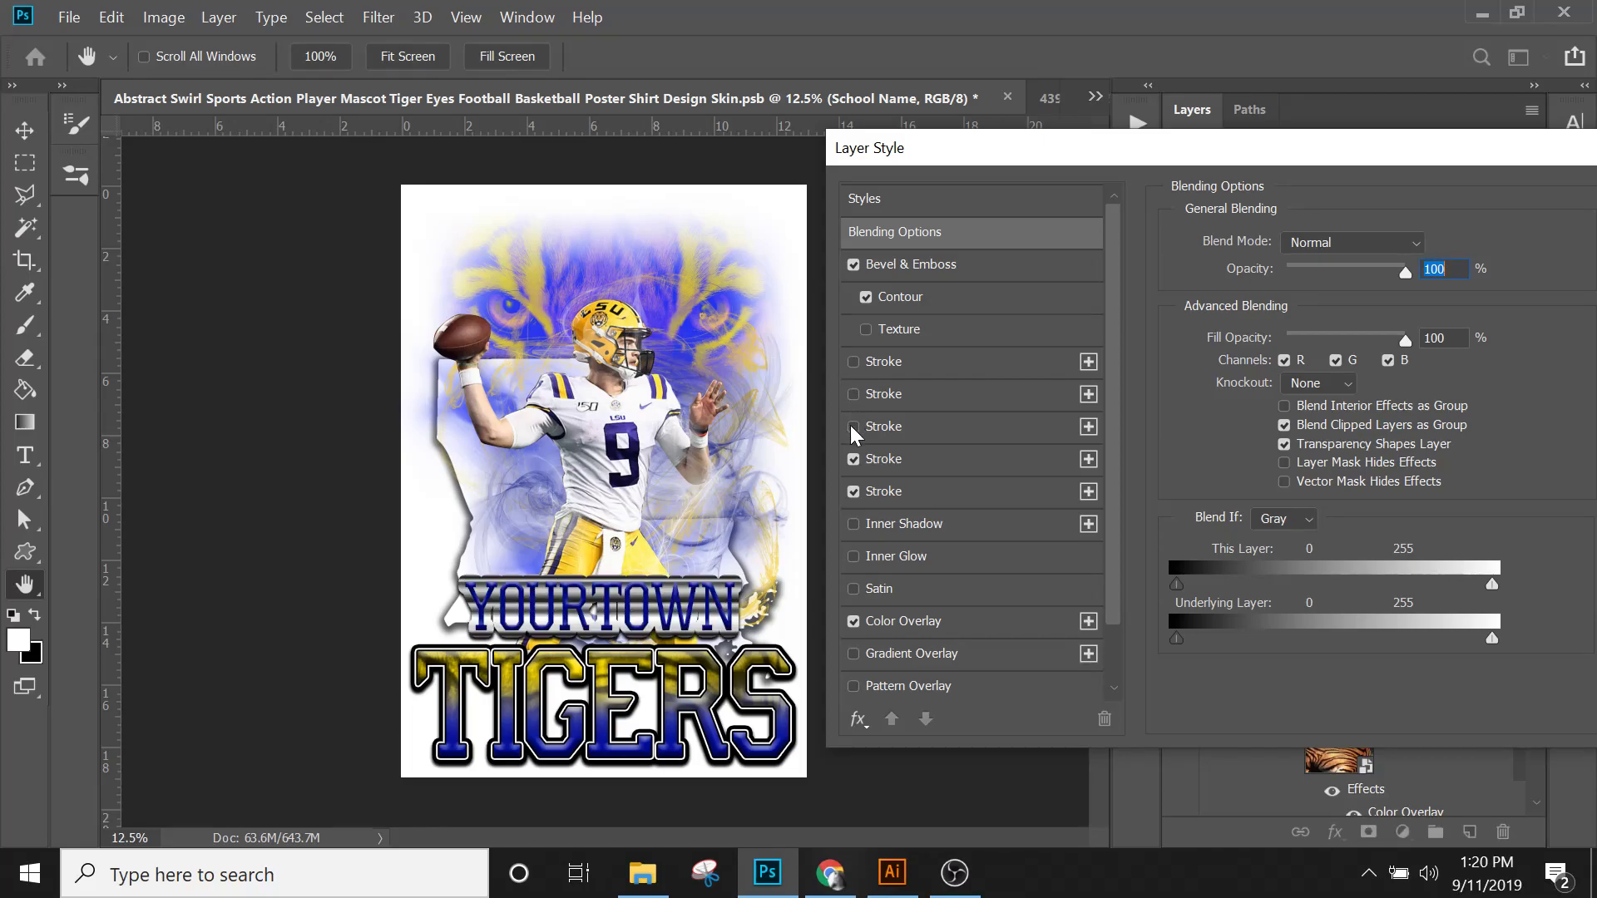
left_click(854, 460)
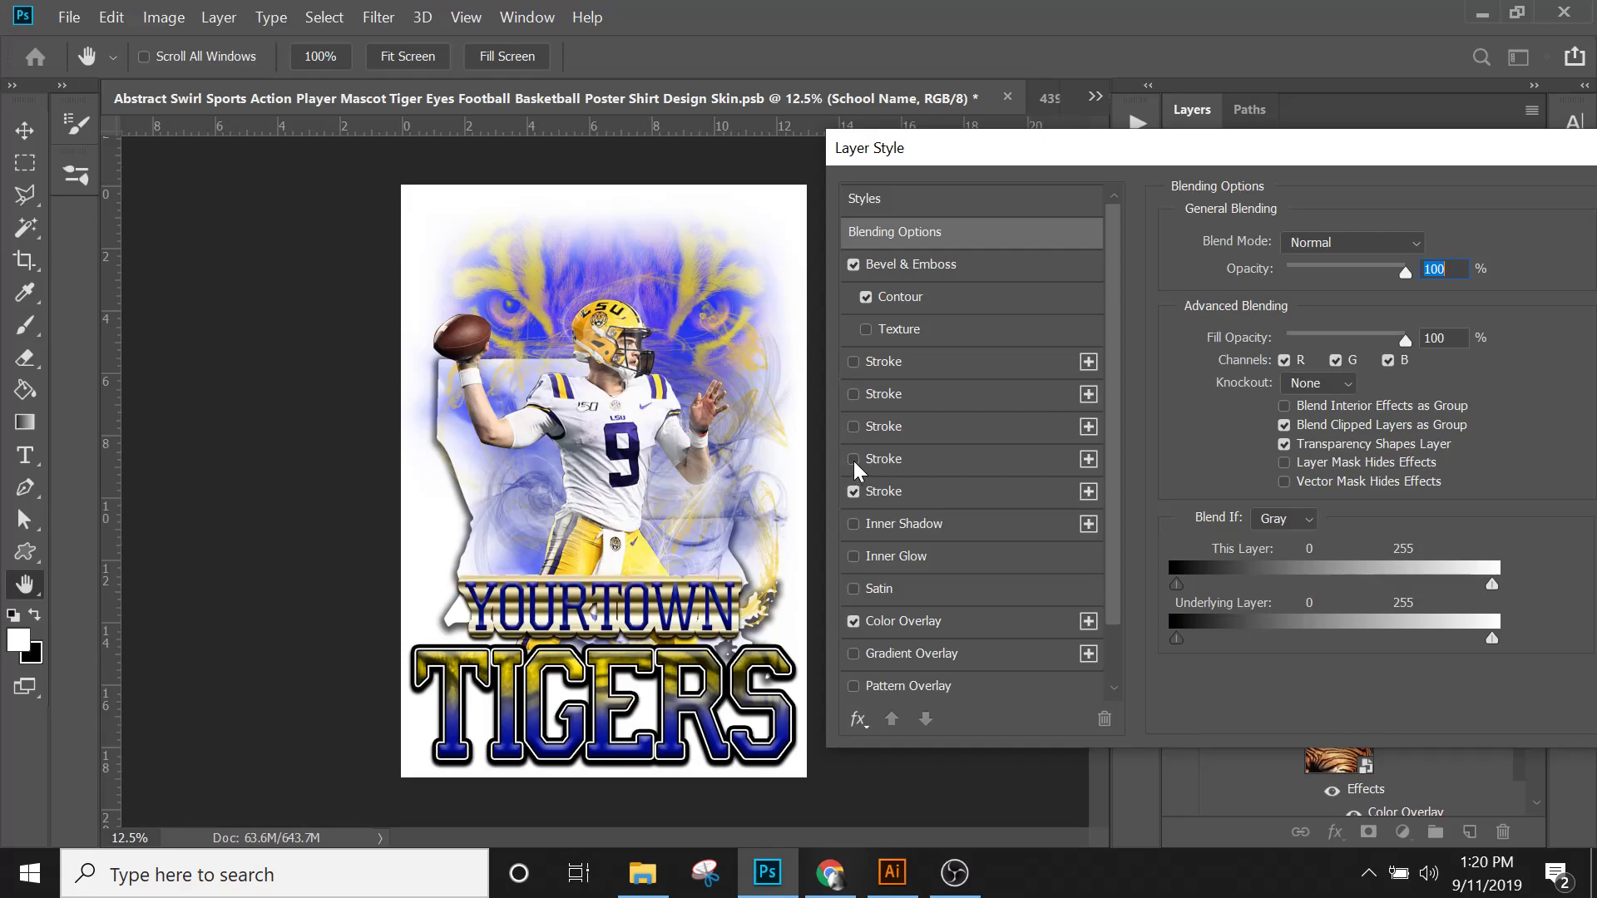
Step: Switch the School Name layer's first four strokes back on and accept the layer style
left_click(853, 460)
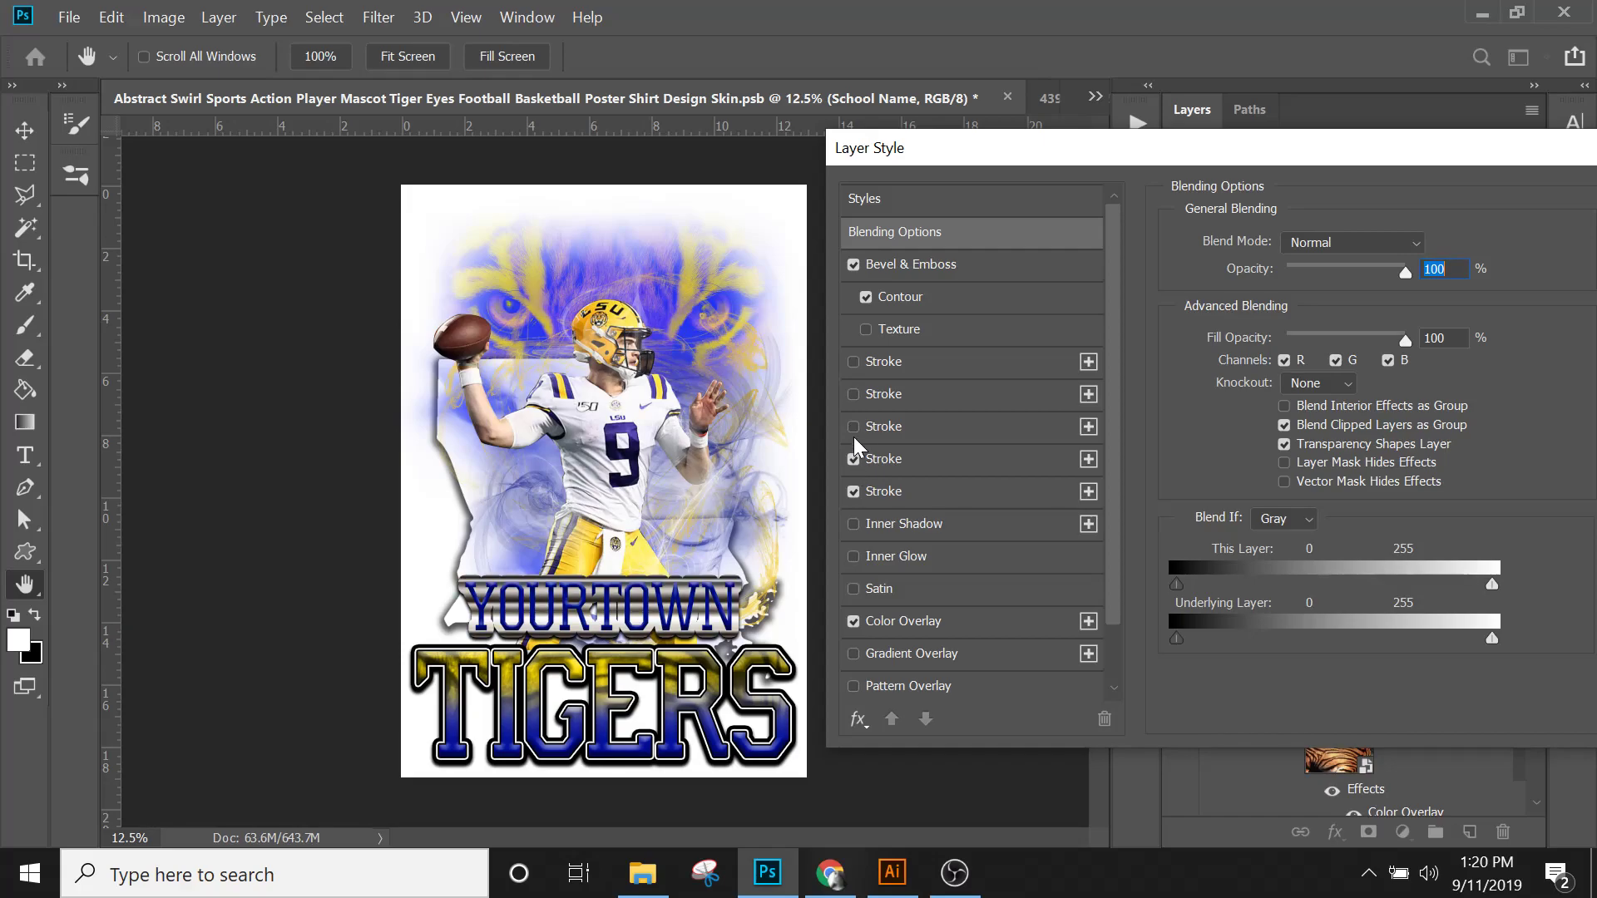
left_click(853, 427)
left_click(854, 396)
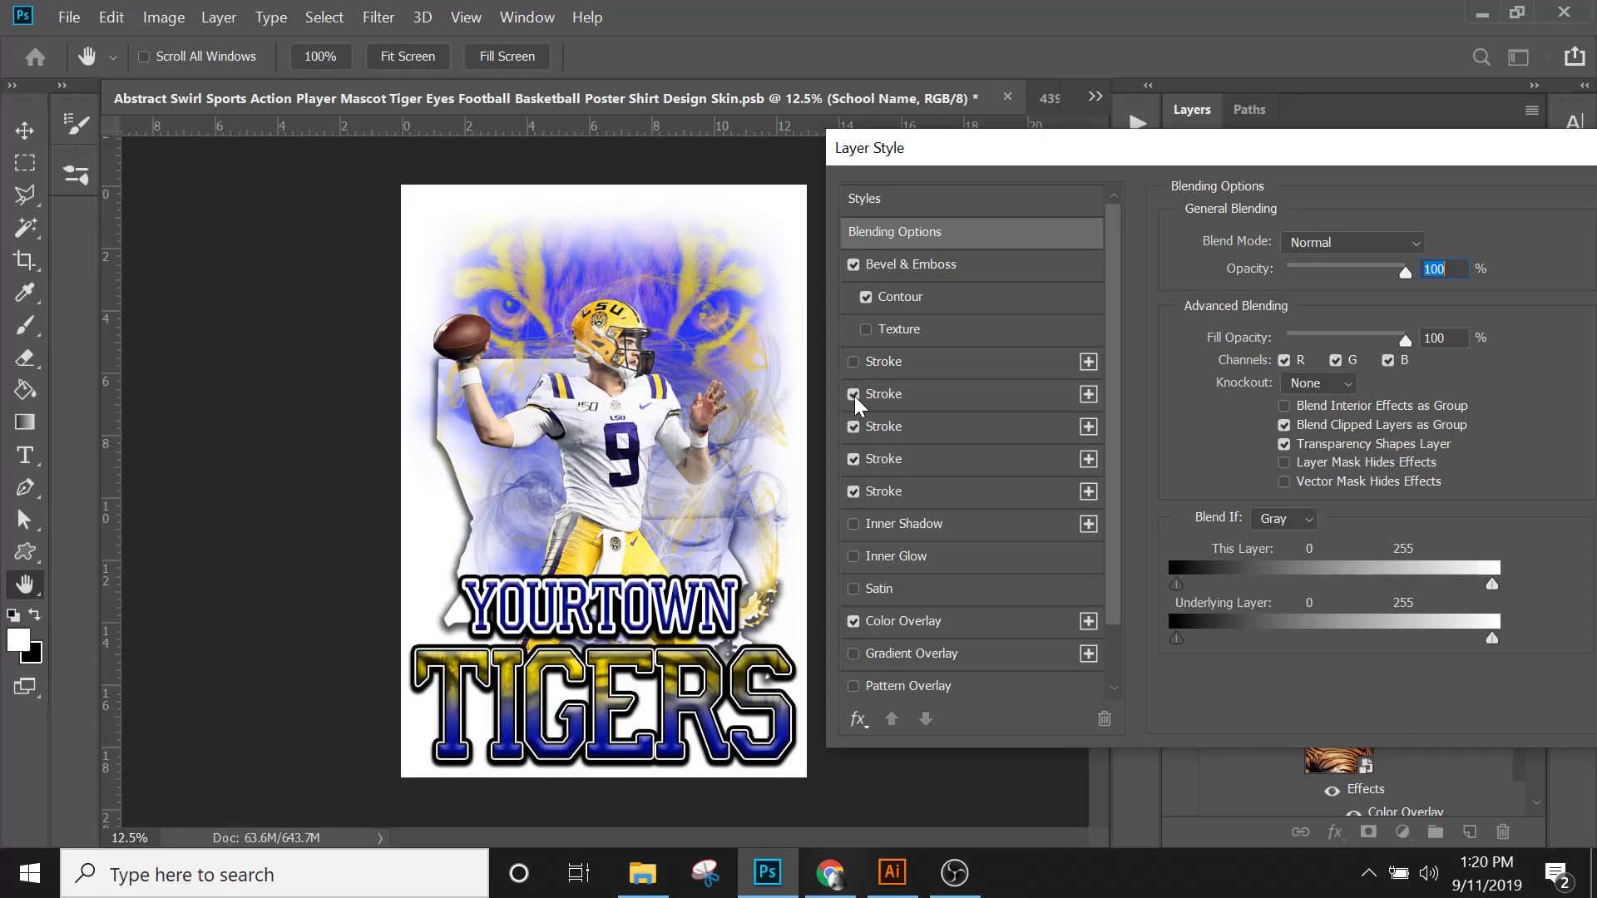
left_click(854, 362)
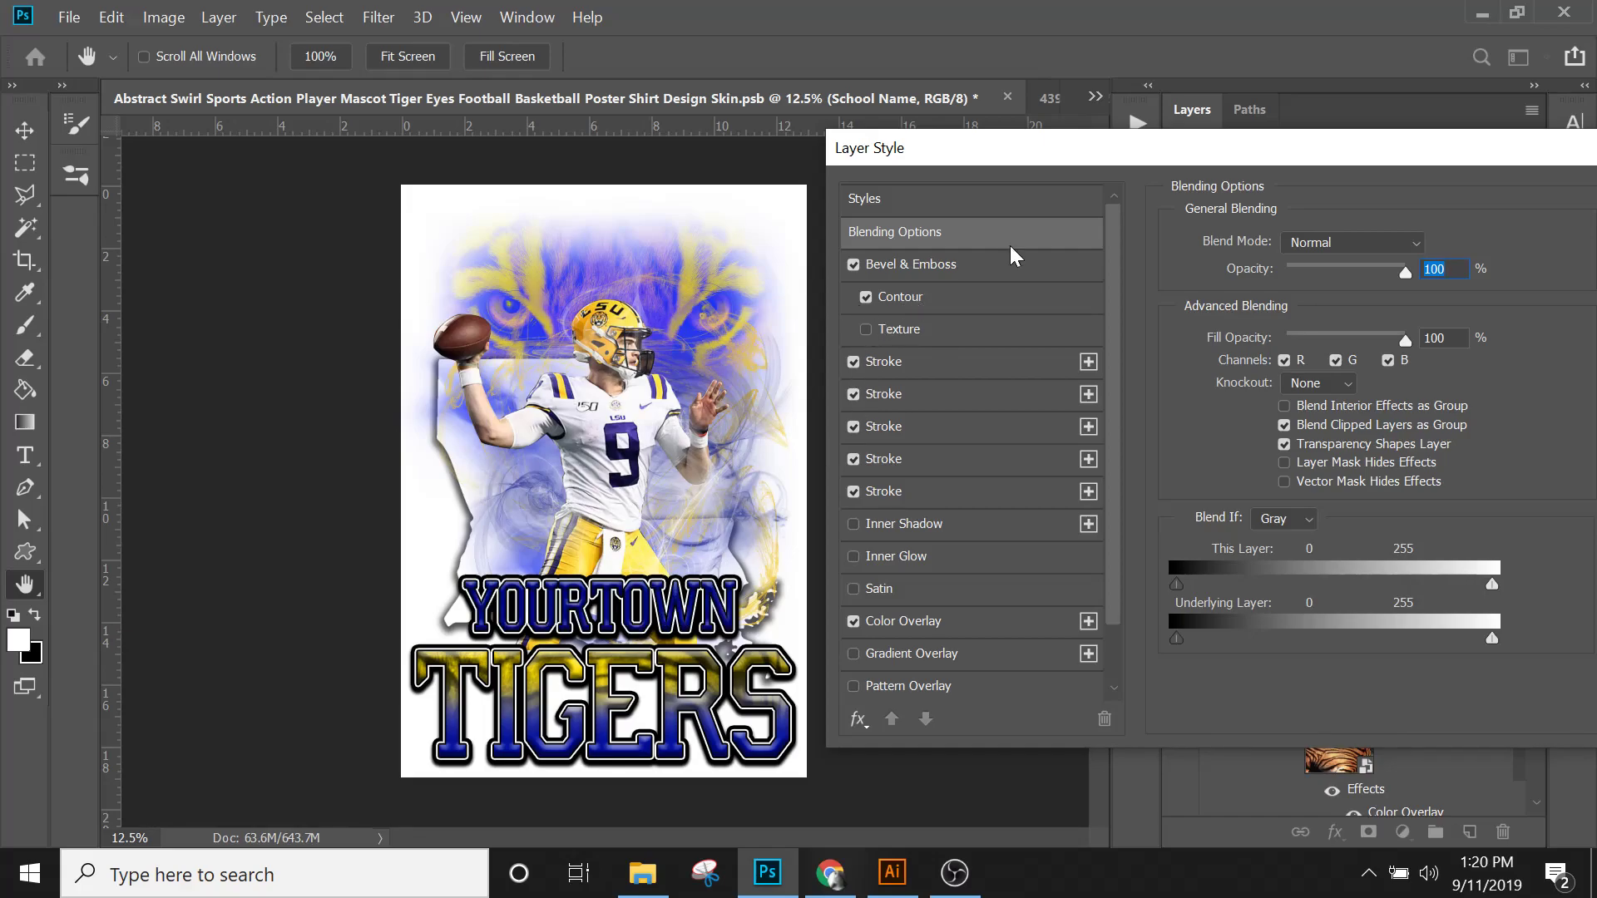
left_click_drag(1042, 153, 534, 142)
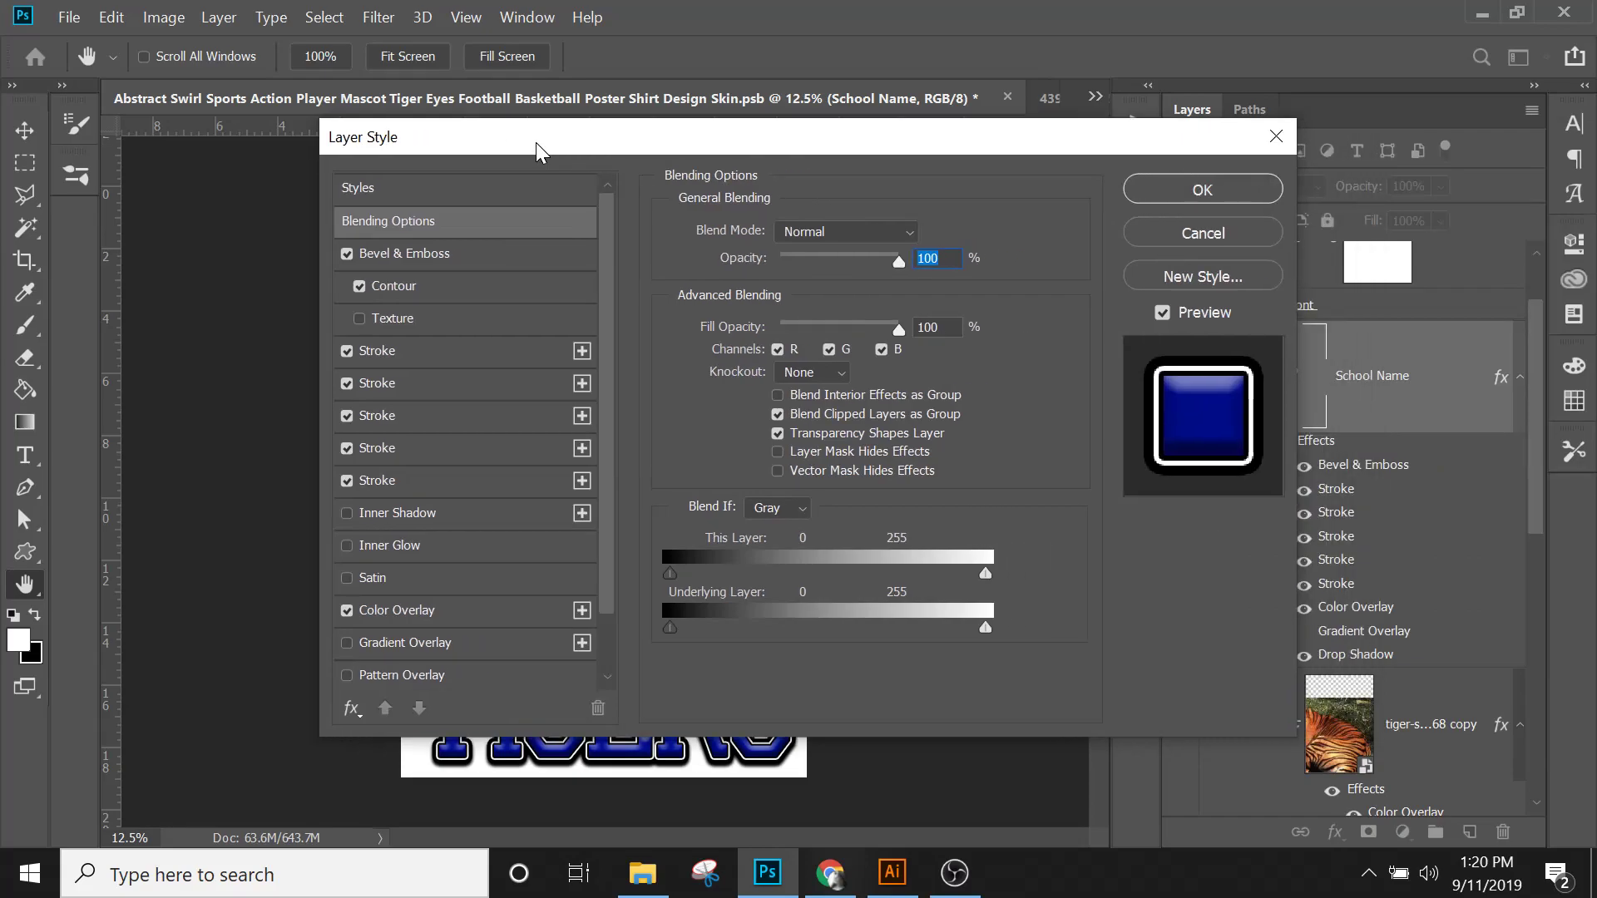
left_click(1146, 198)
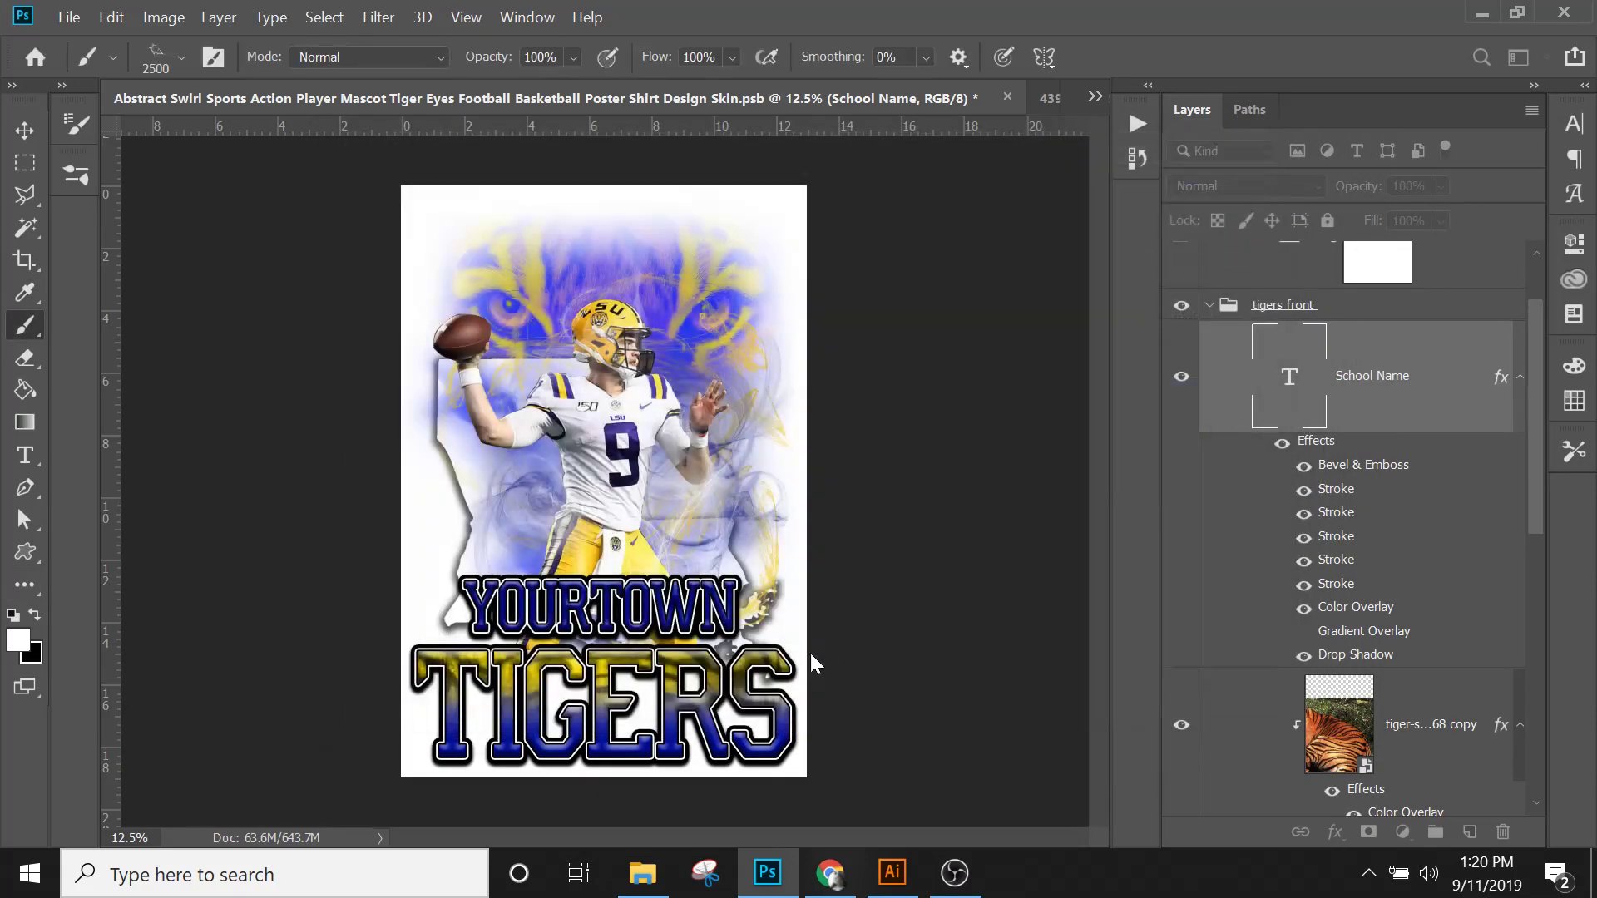
right_click(742, 669)
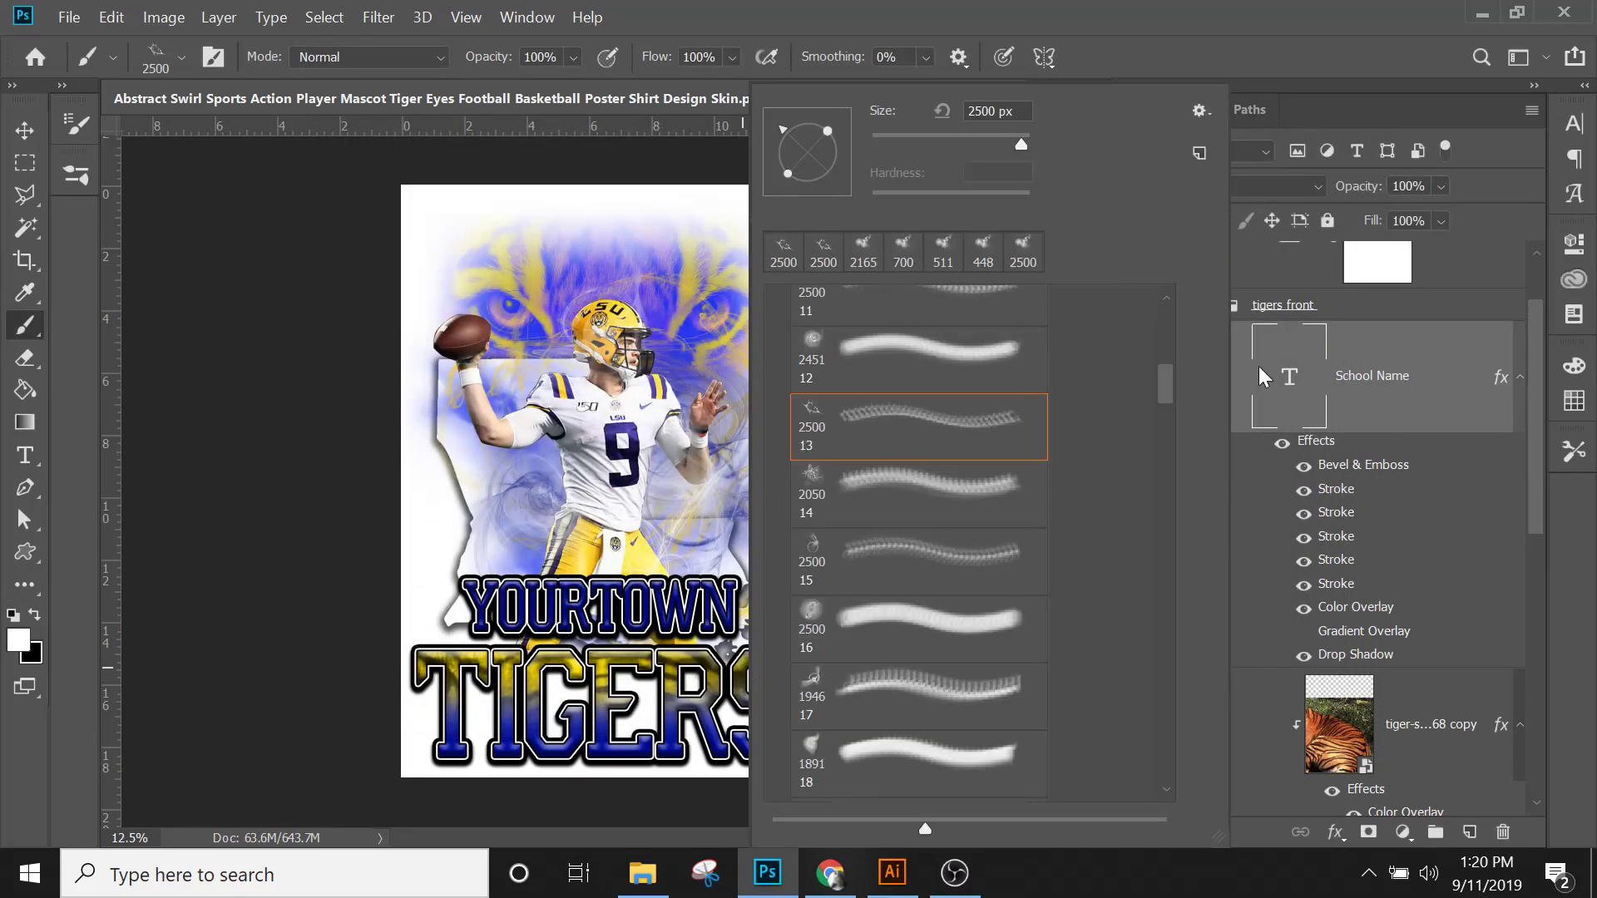
left_click(1382, 403)
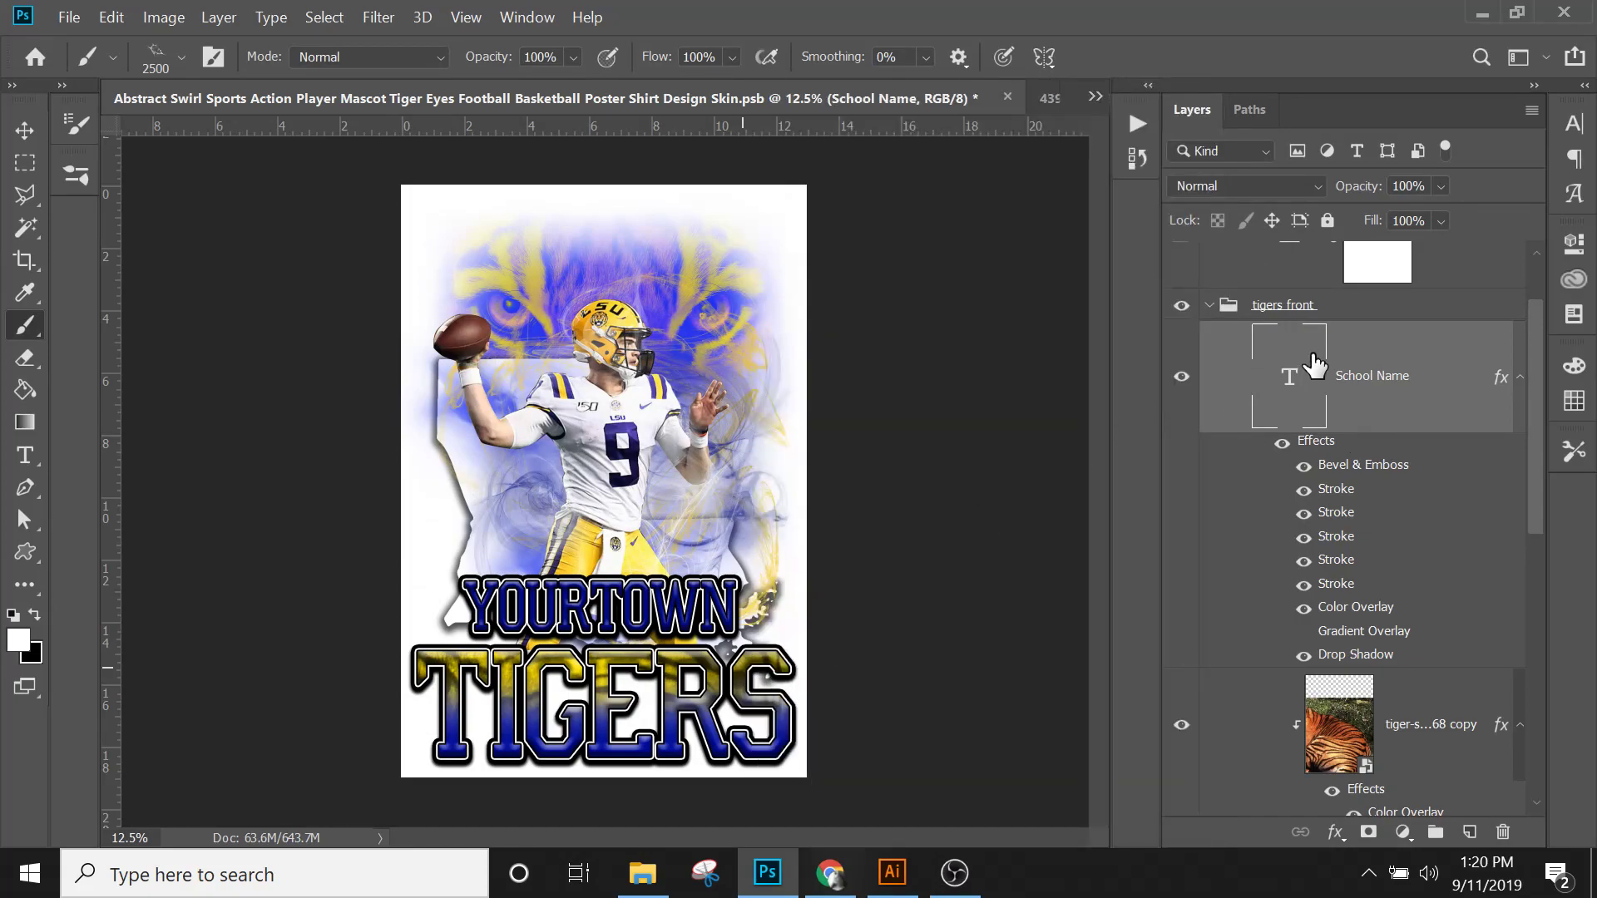
Step: Hide the tiger fur image layer clipped to the TIGERS text
scroll(1360, 545, "down", 2)
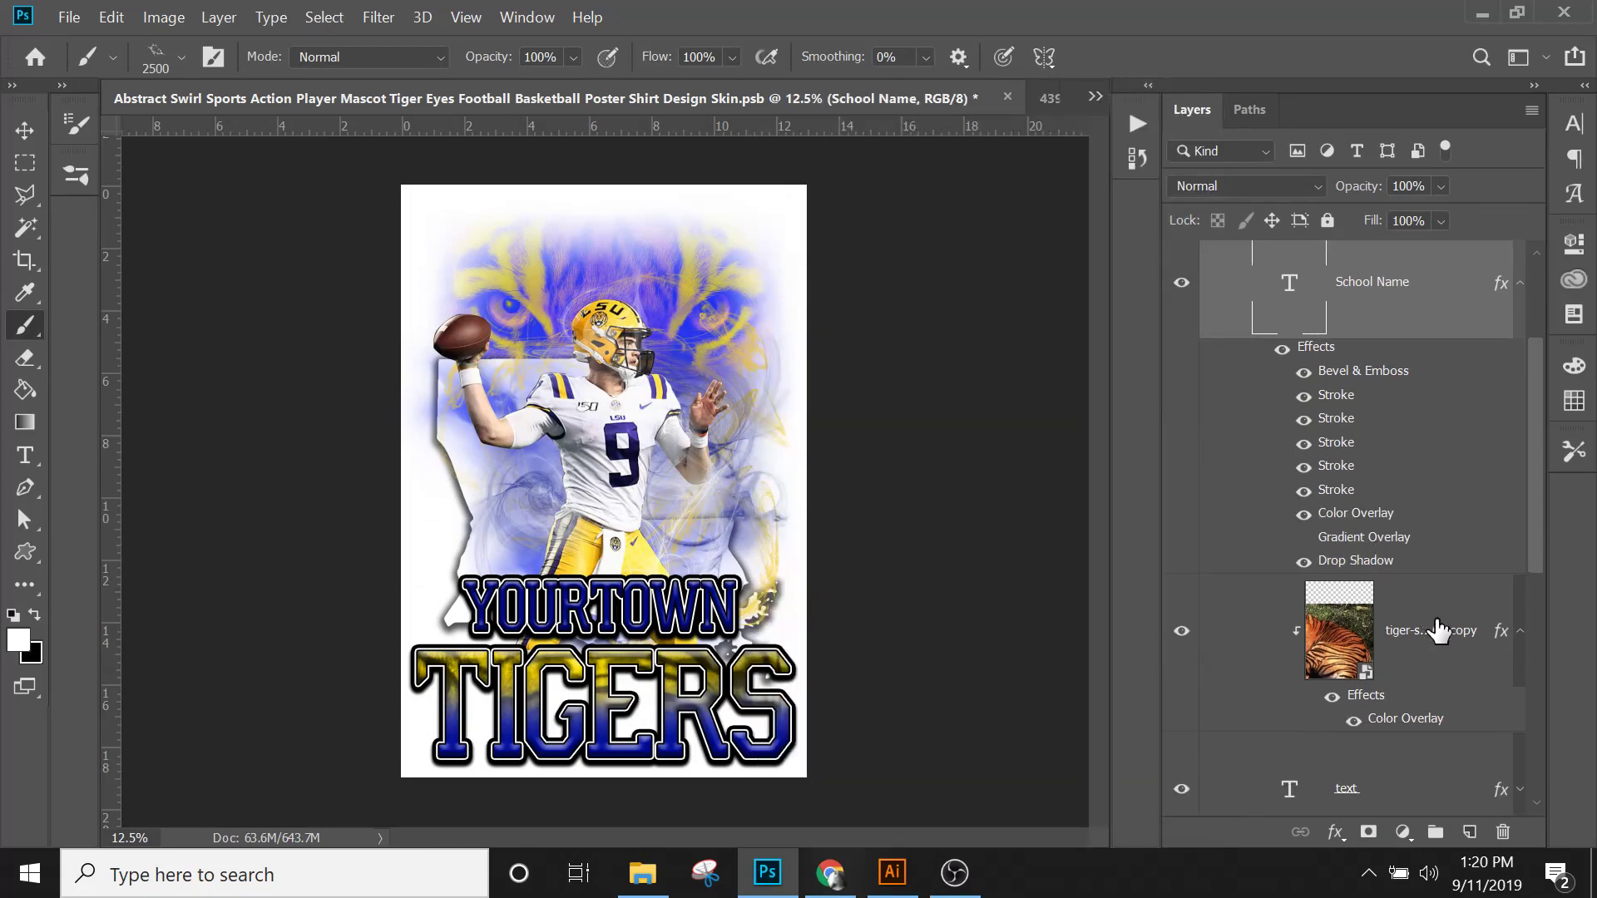
left_click(1201, 657)
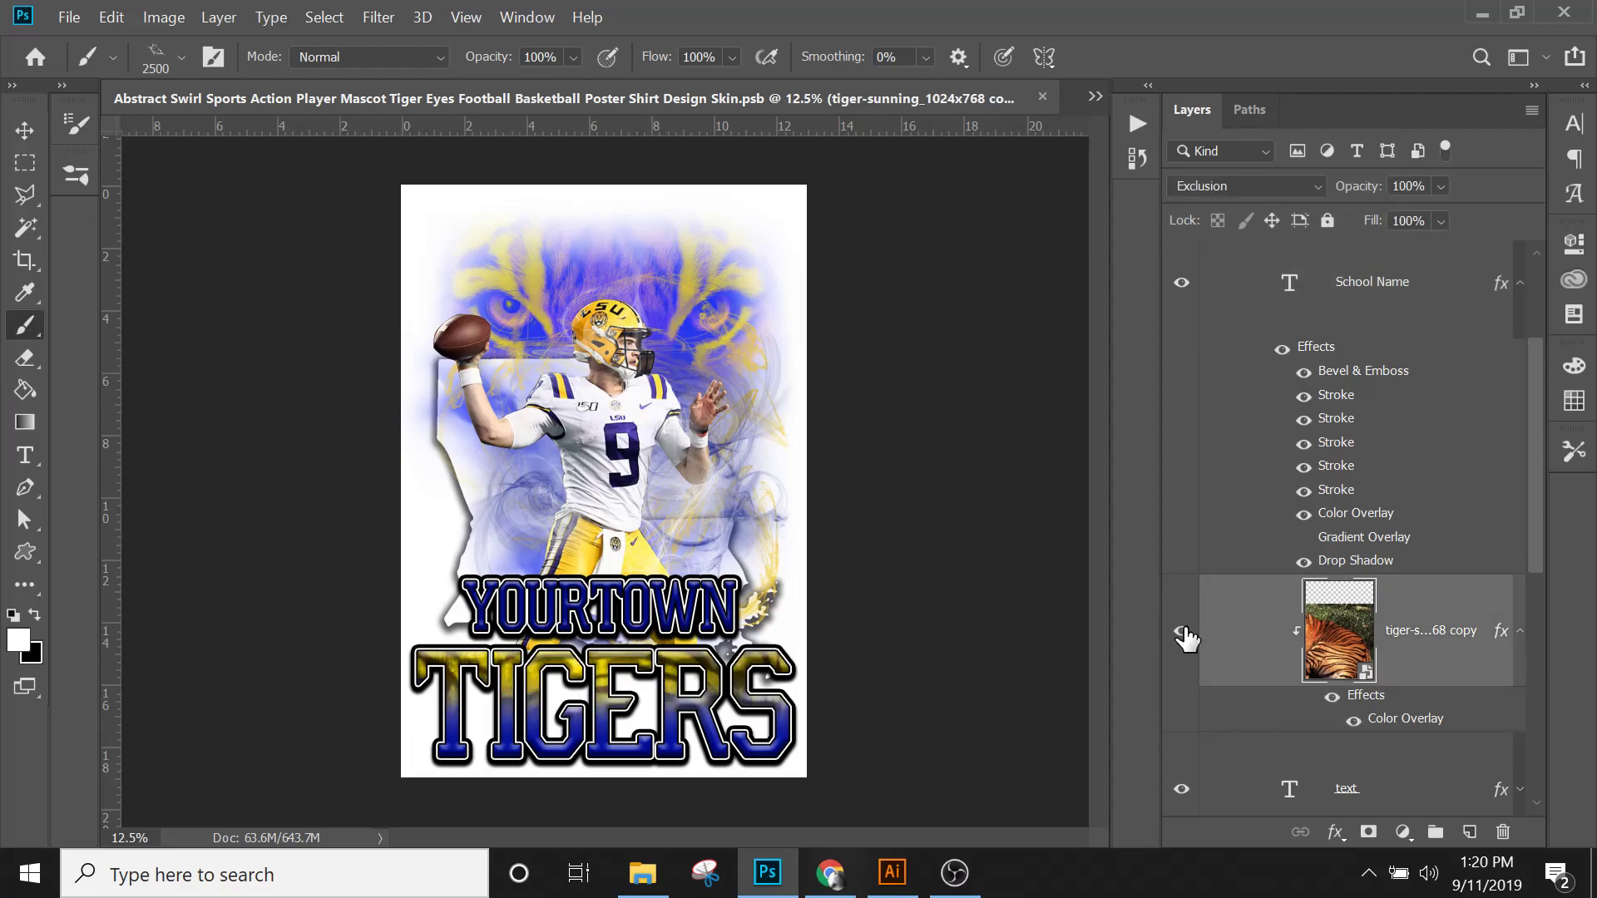
left_click(1182, 634)
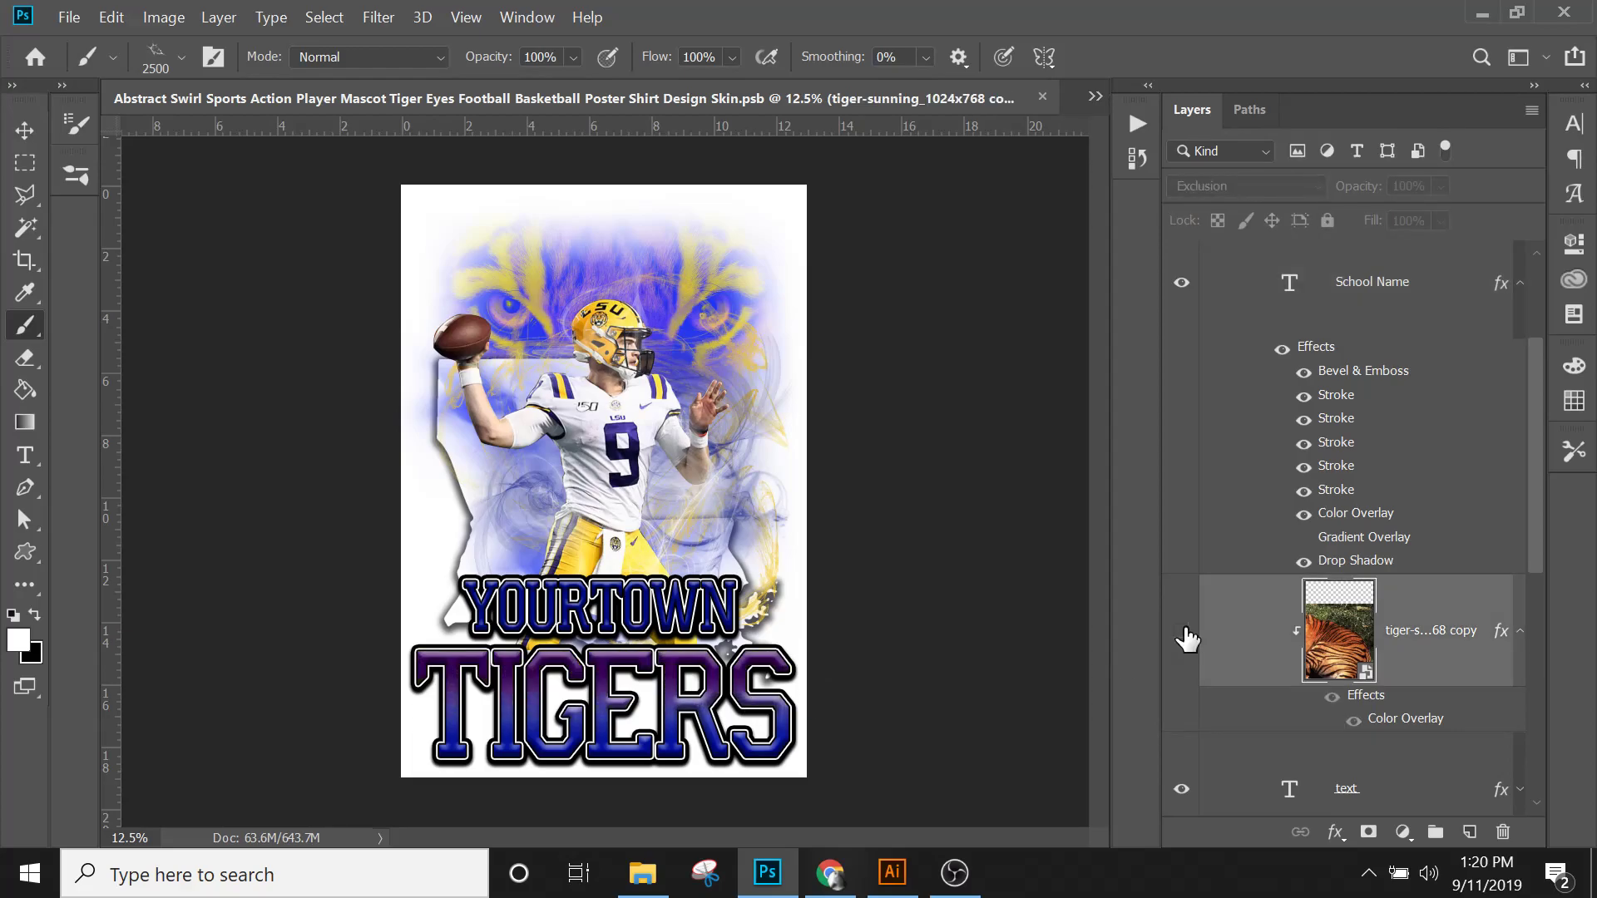
Step: Expand the effects of the TIGERS text layer and open its Gradient Overlay settings, keeping the artwork in view
scroll(1187, 638, "down", 2)
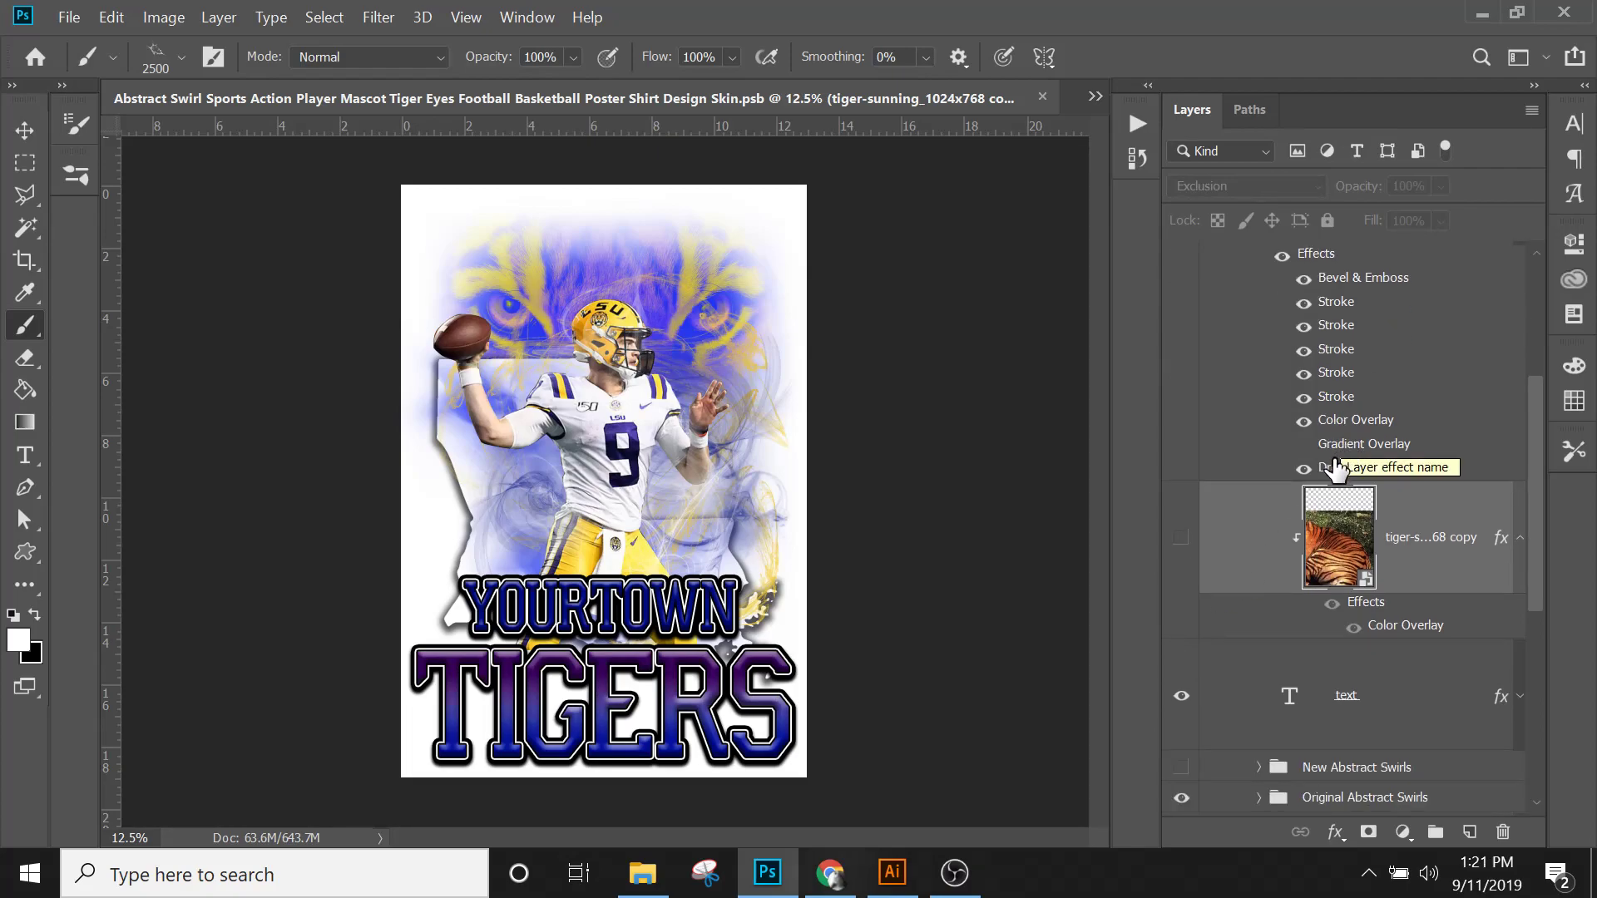
scroll(1514, 716, "down", 2)
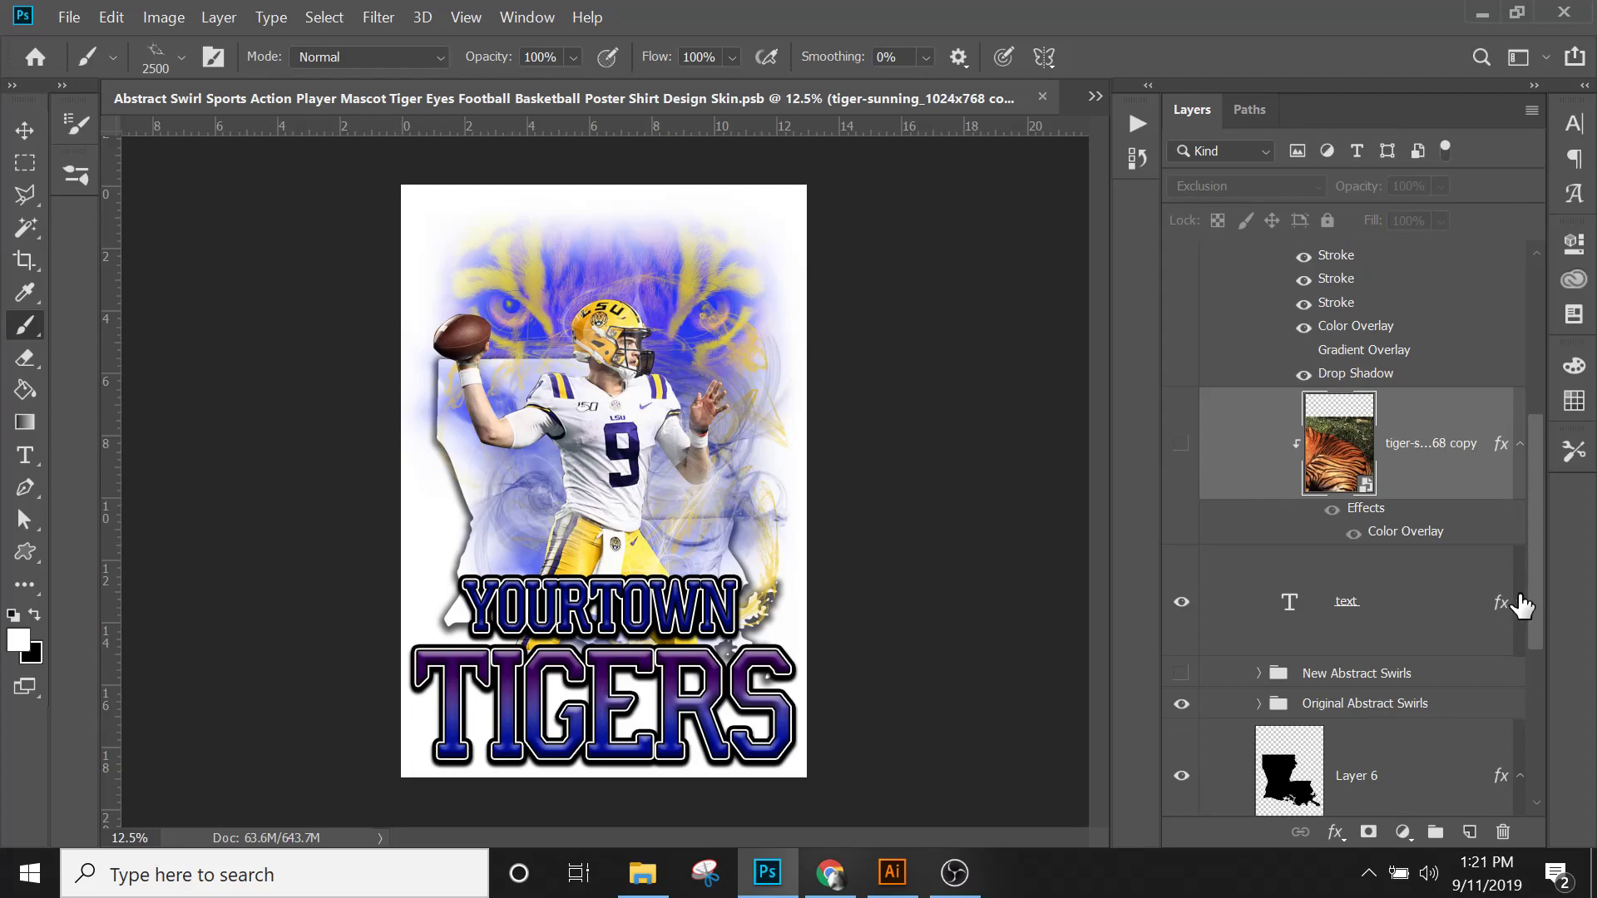
left_click(1520, 602)
scroll(1388, 641, "down", 5)
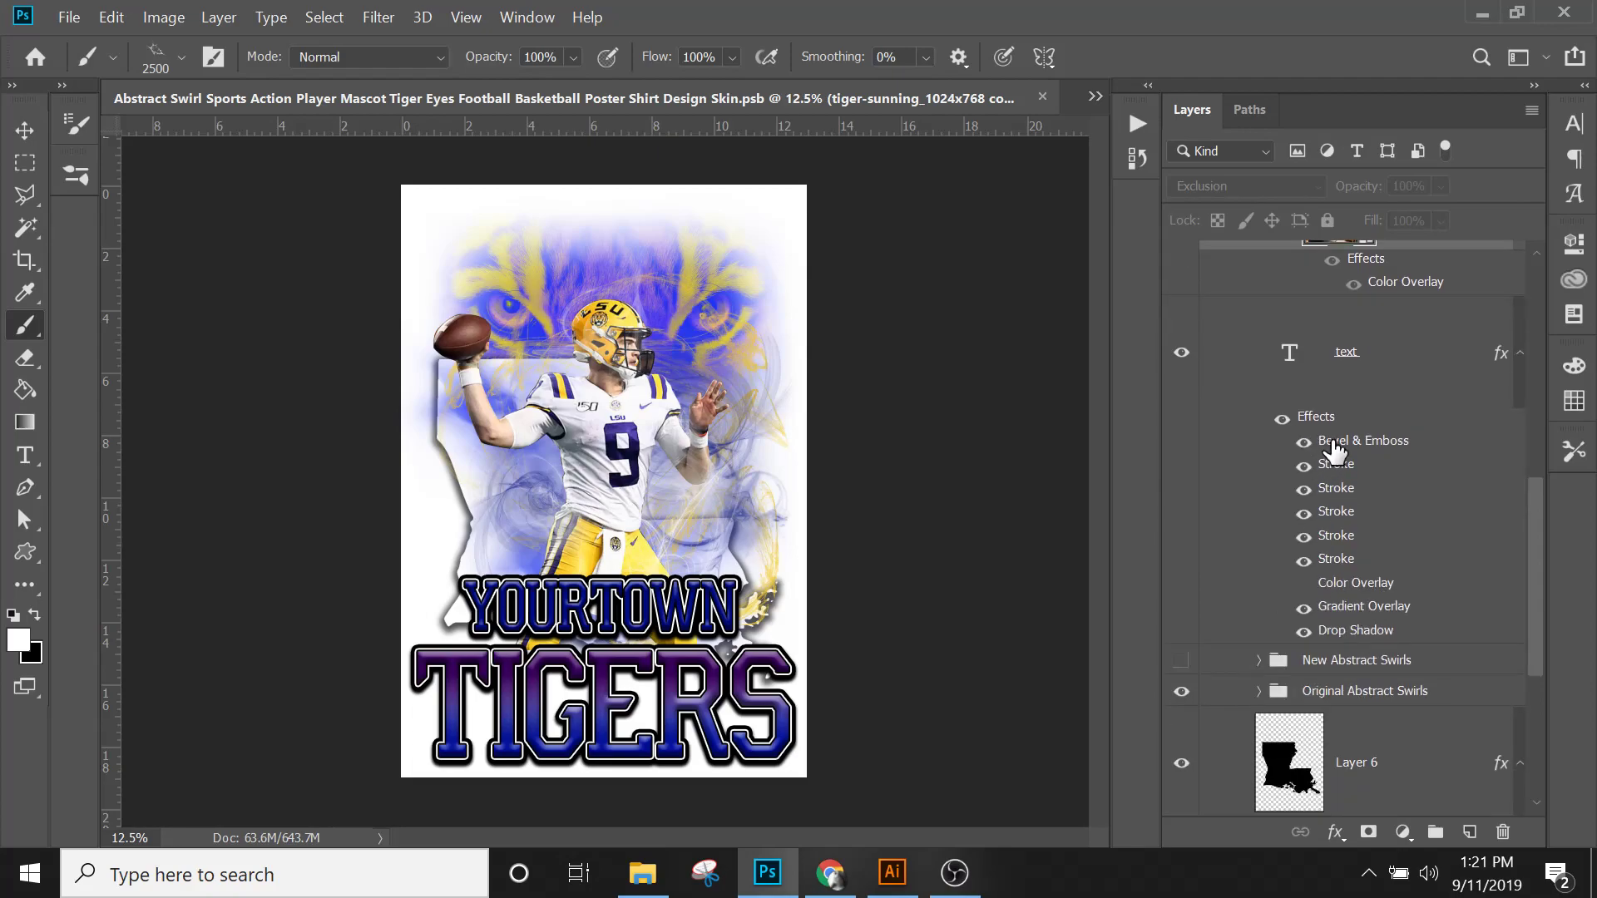
left_click(1360, 614)
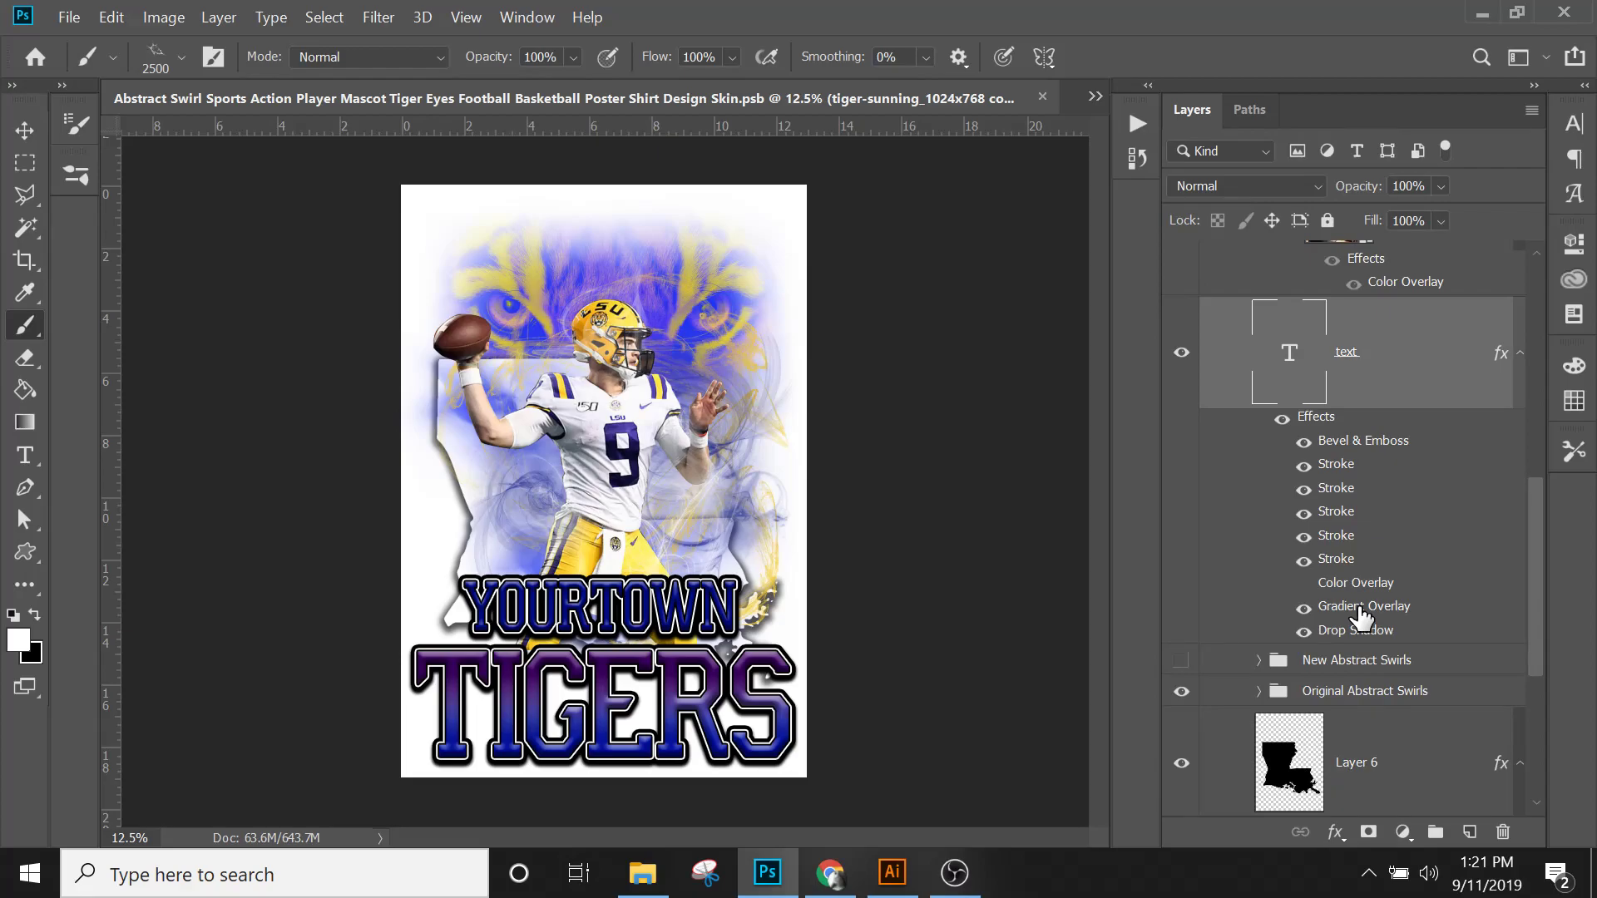
double_click(1361, 614)
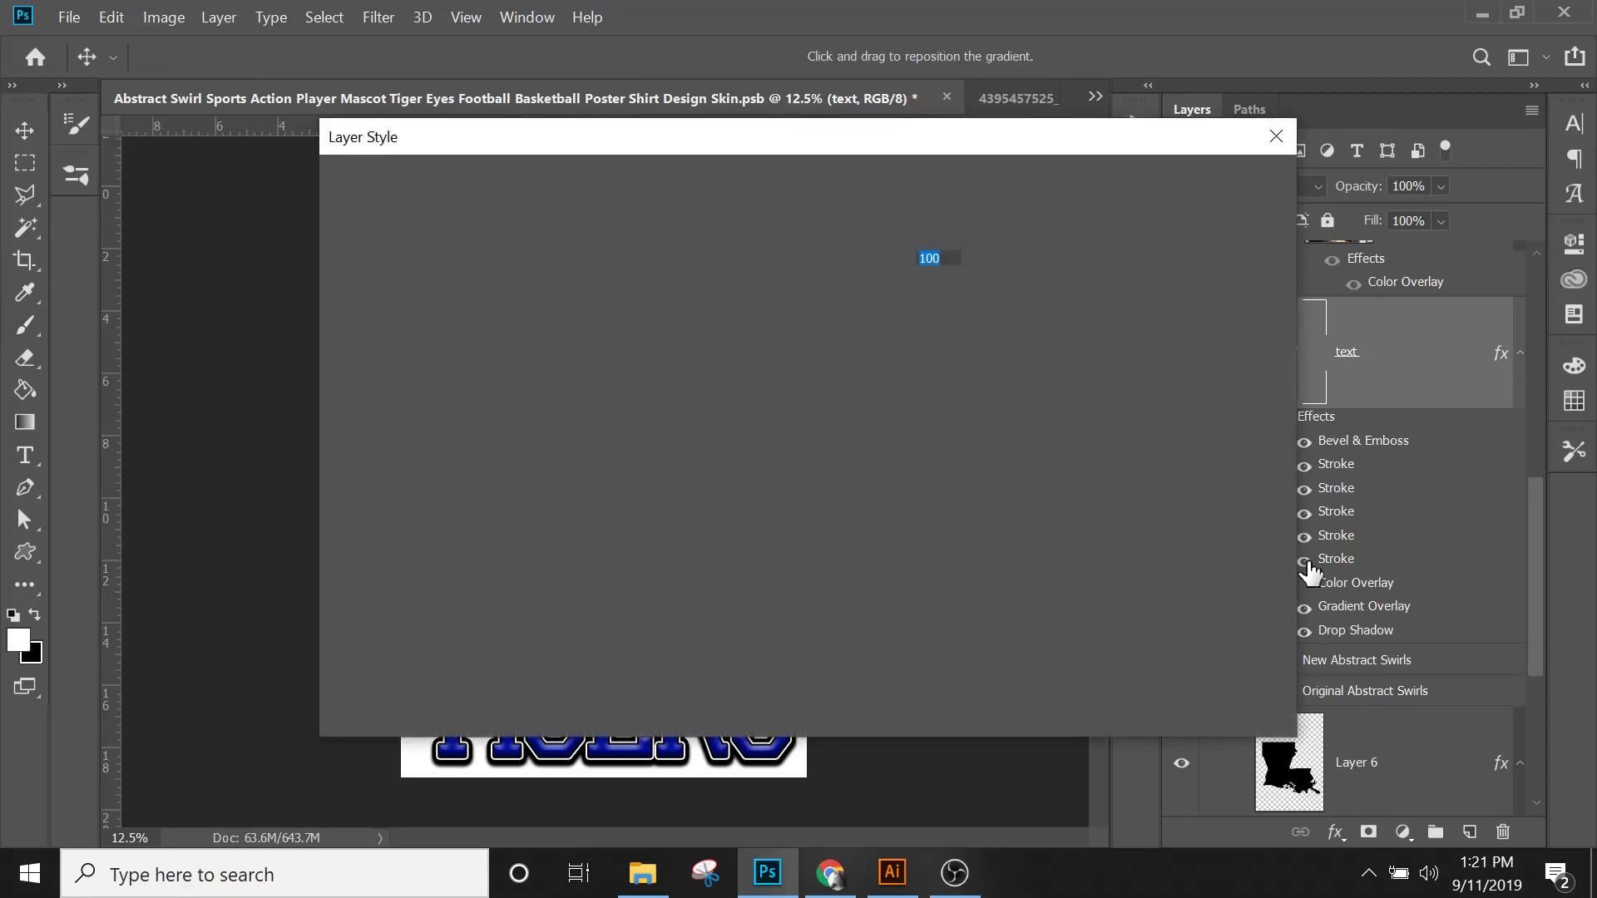
mouse_move(853, 148)
left_mouse_down()
mouse_move(895, 135)
mouse_move(1121, 163)
left_mouse_up()
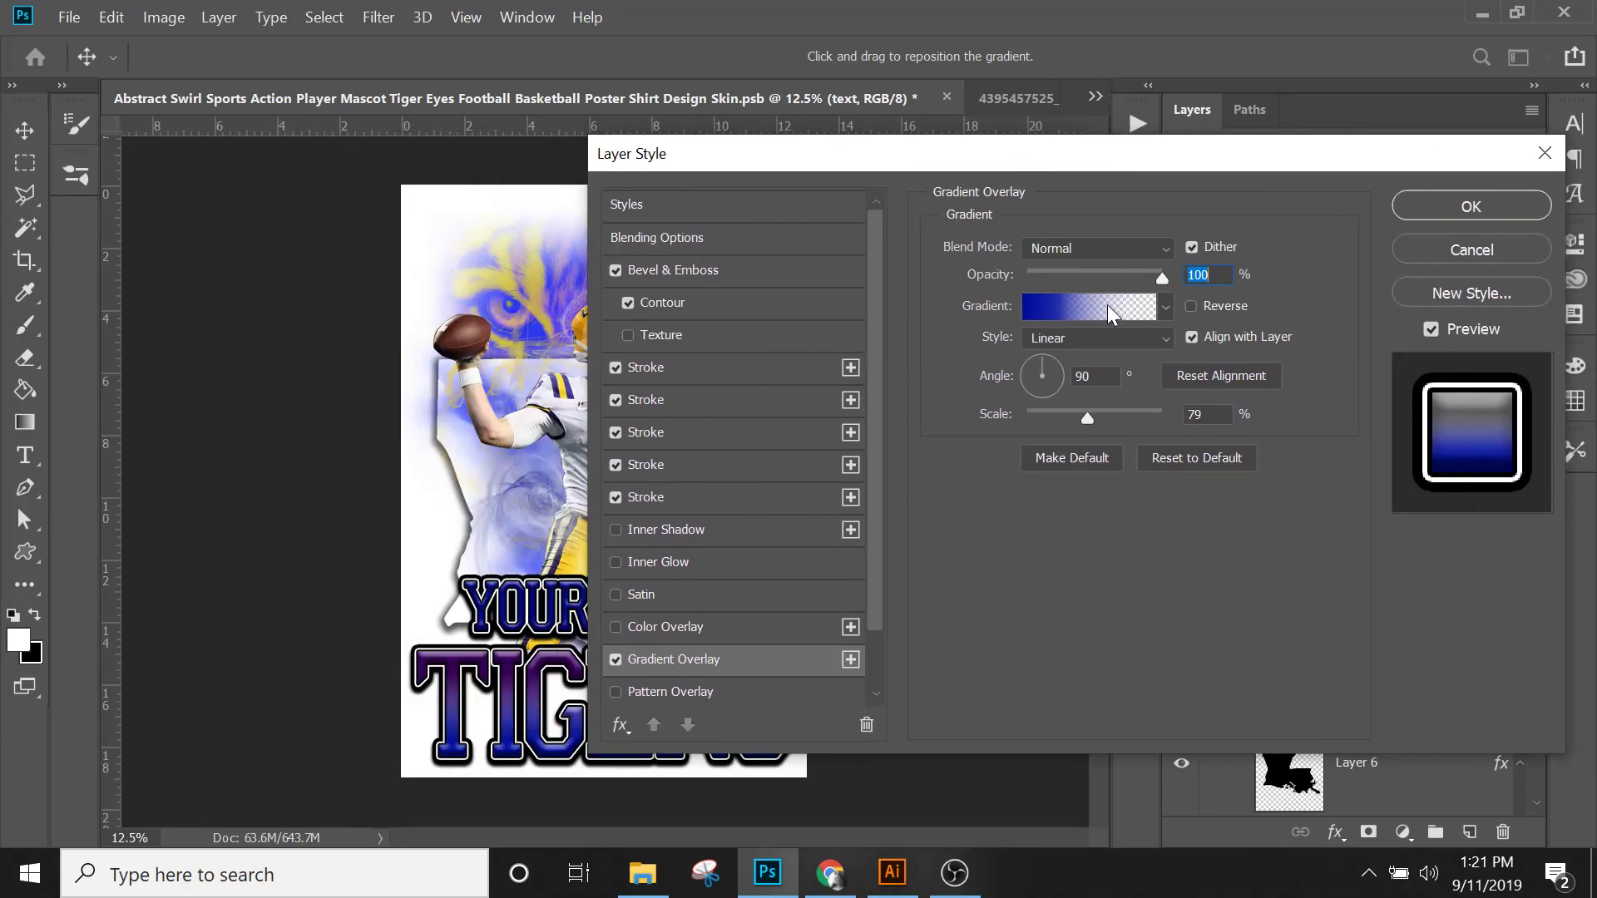
Step: Try the Foreground to Transparent preset as the TIGERS text's gradient overlay
left_click(1061, 302)
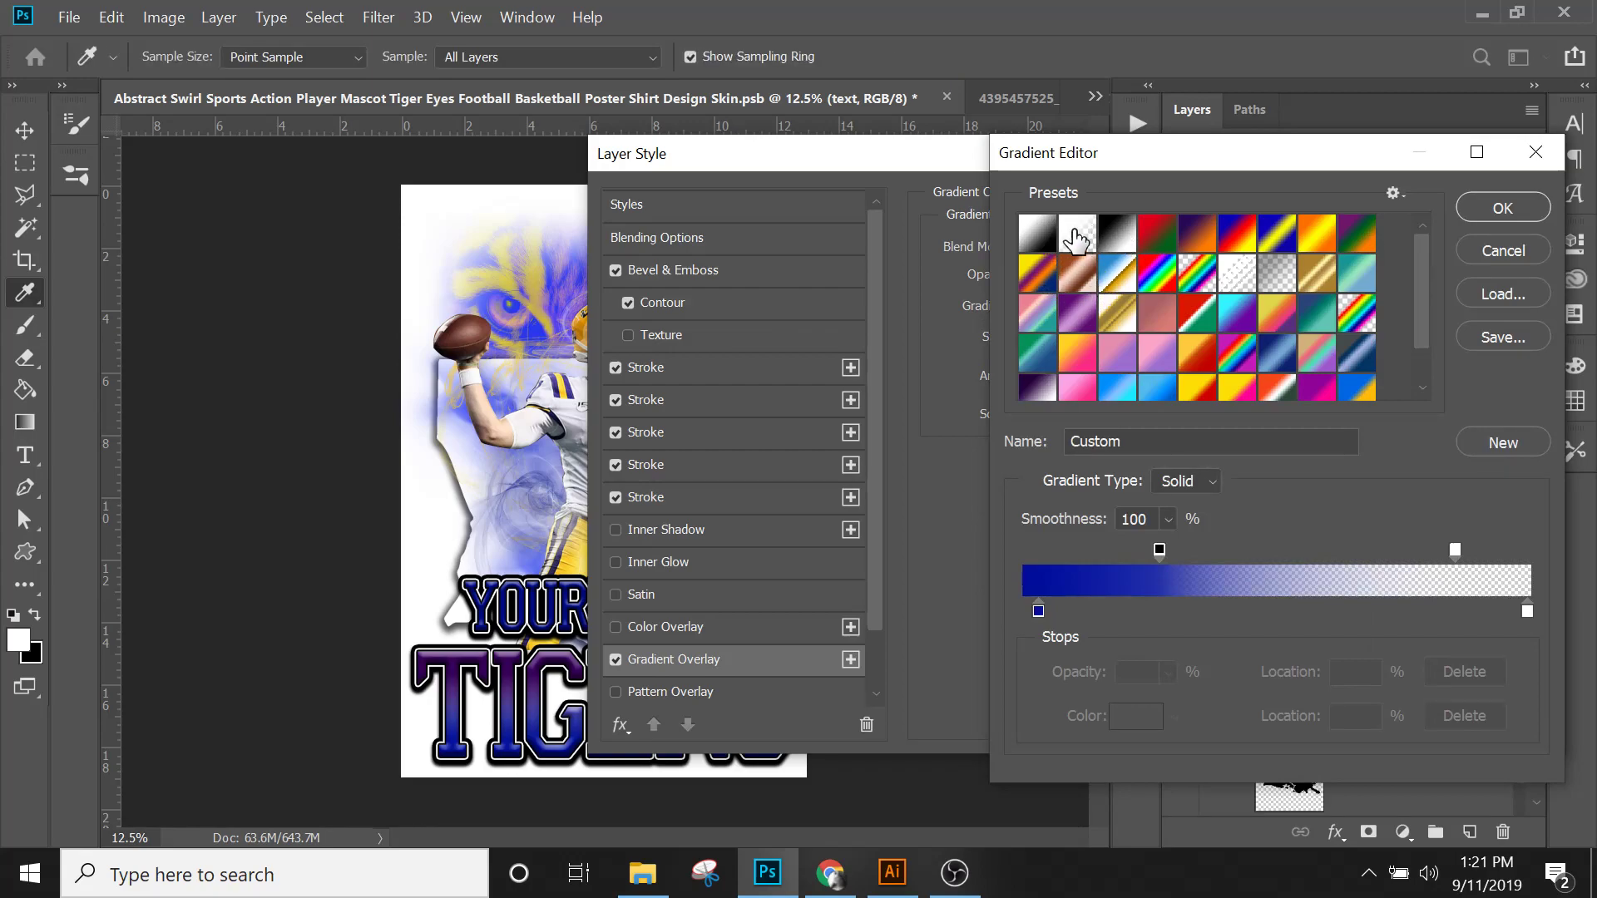
left_click(1072, 242)
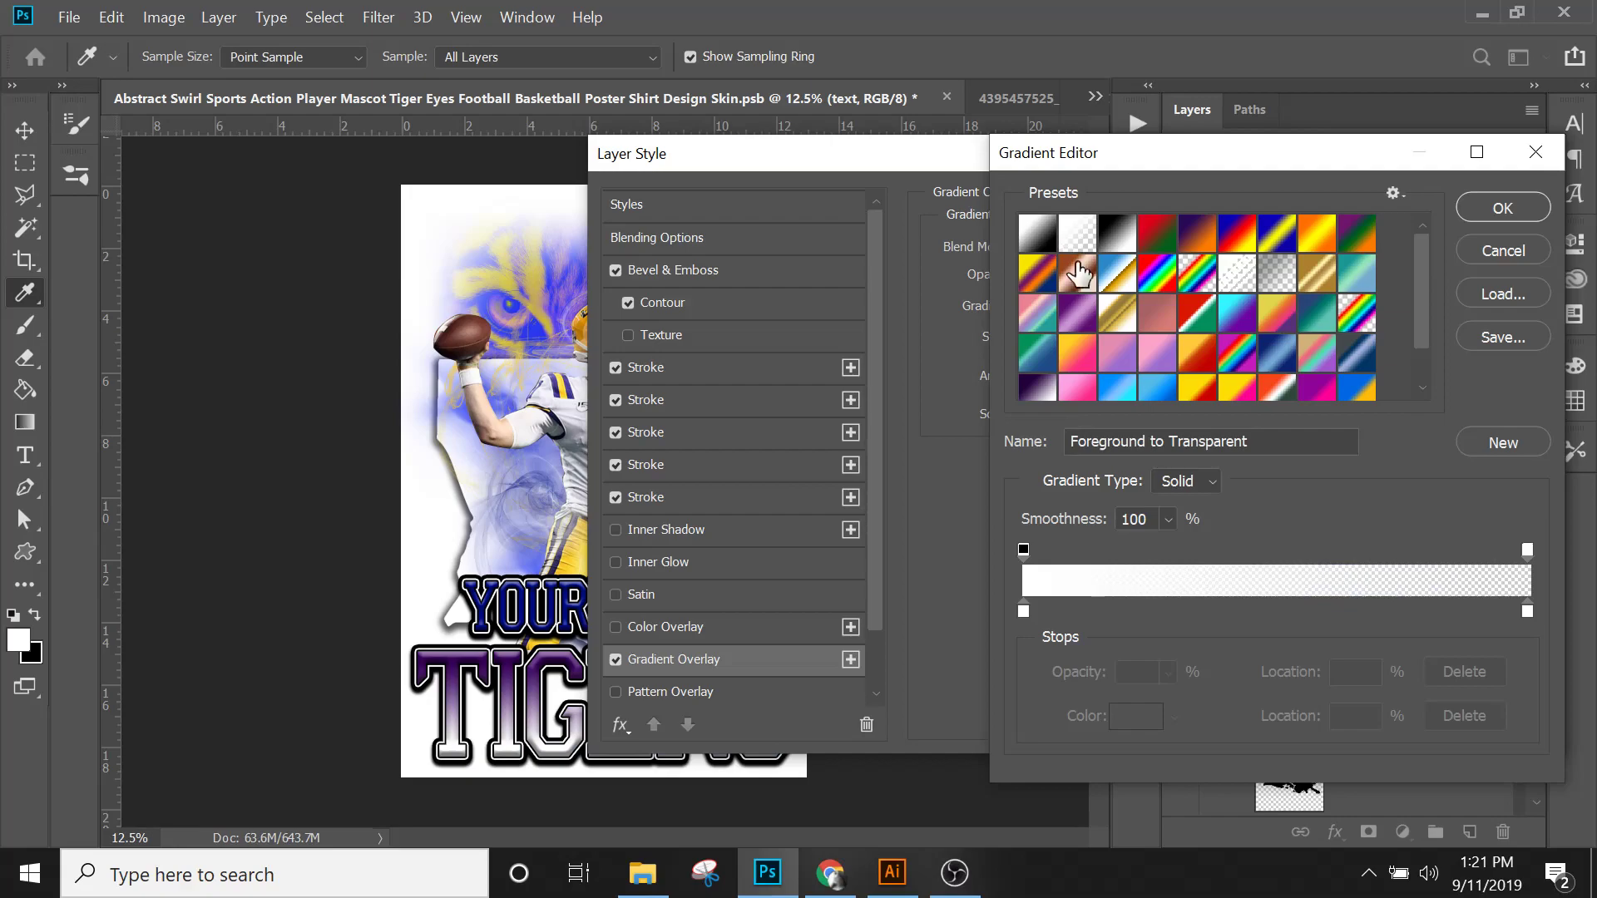
left_click(1493, 212)
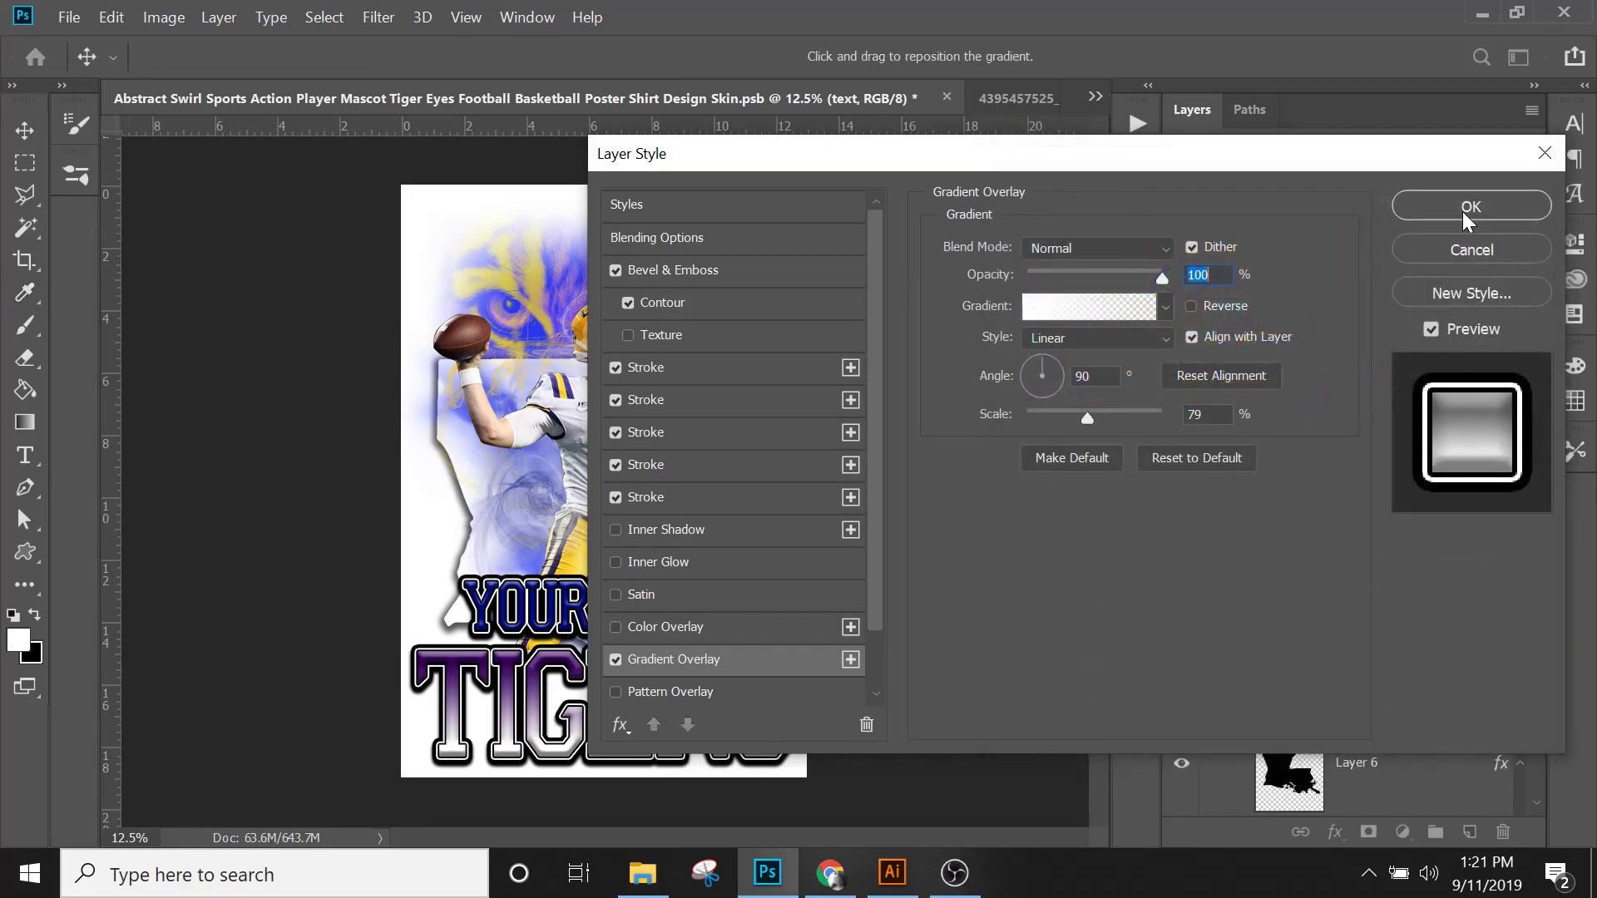
Step: Try a blue sampled from the tiger face as the gradient's first color stop, and discard all gradient changes
left_click(1040, 306)
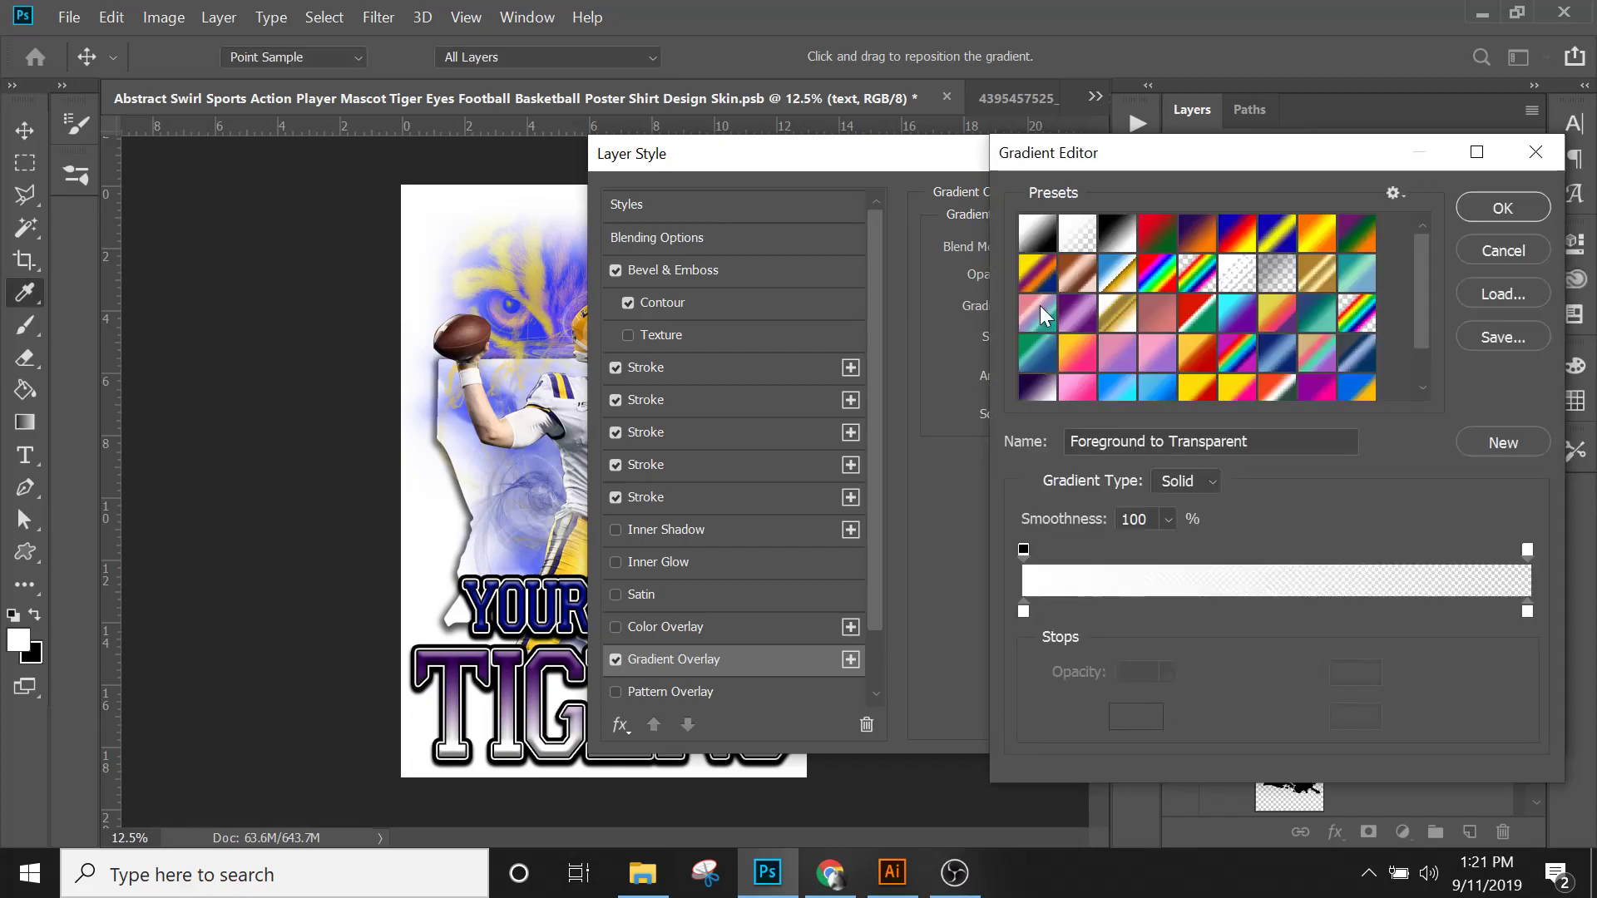
left_click(1024, 612)
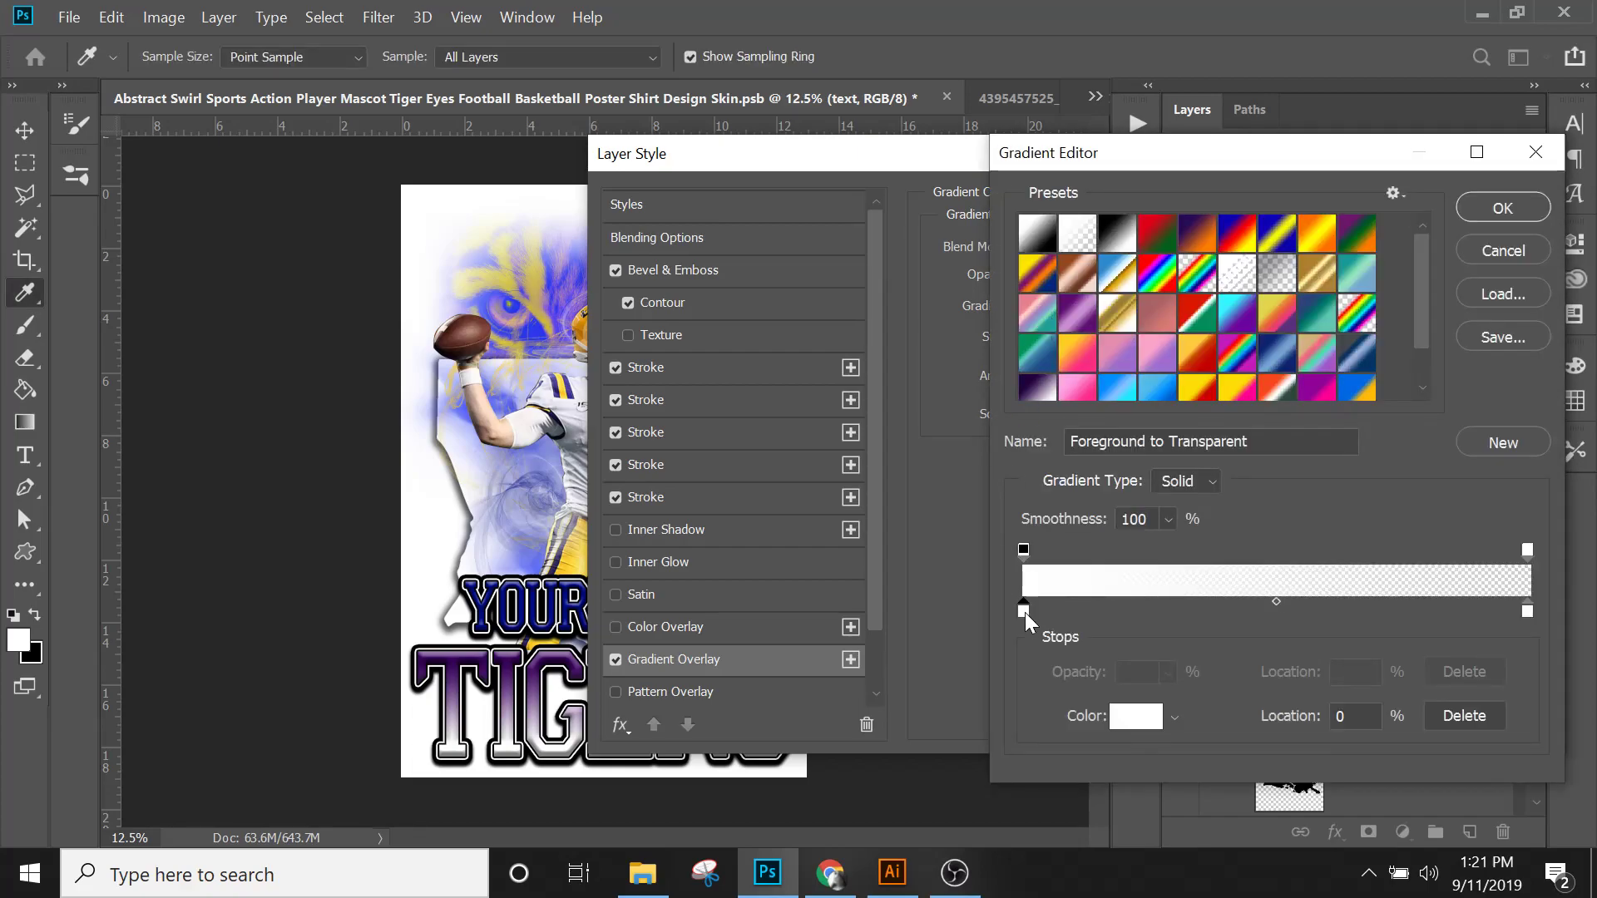
left_click(536, 328)
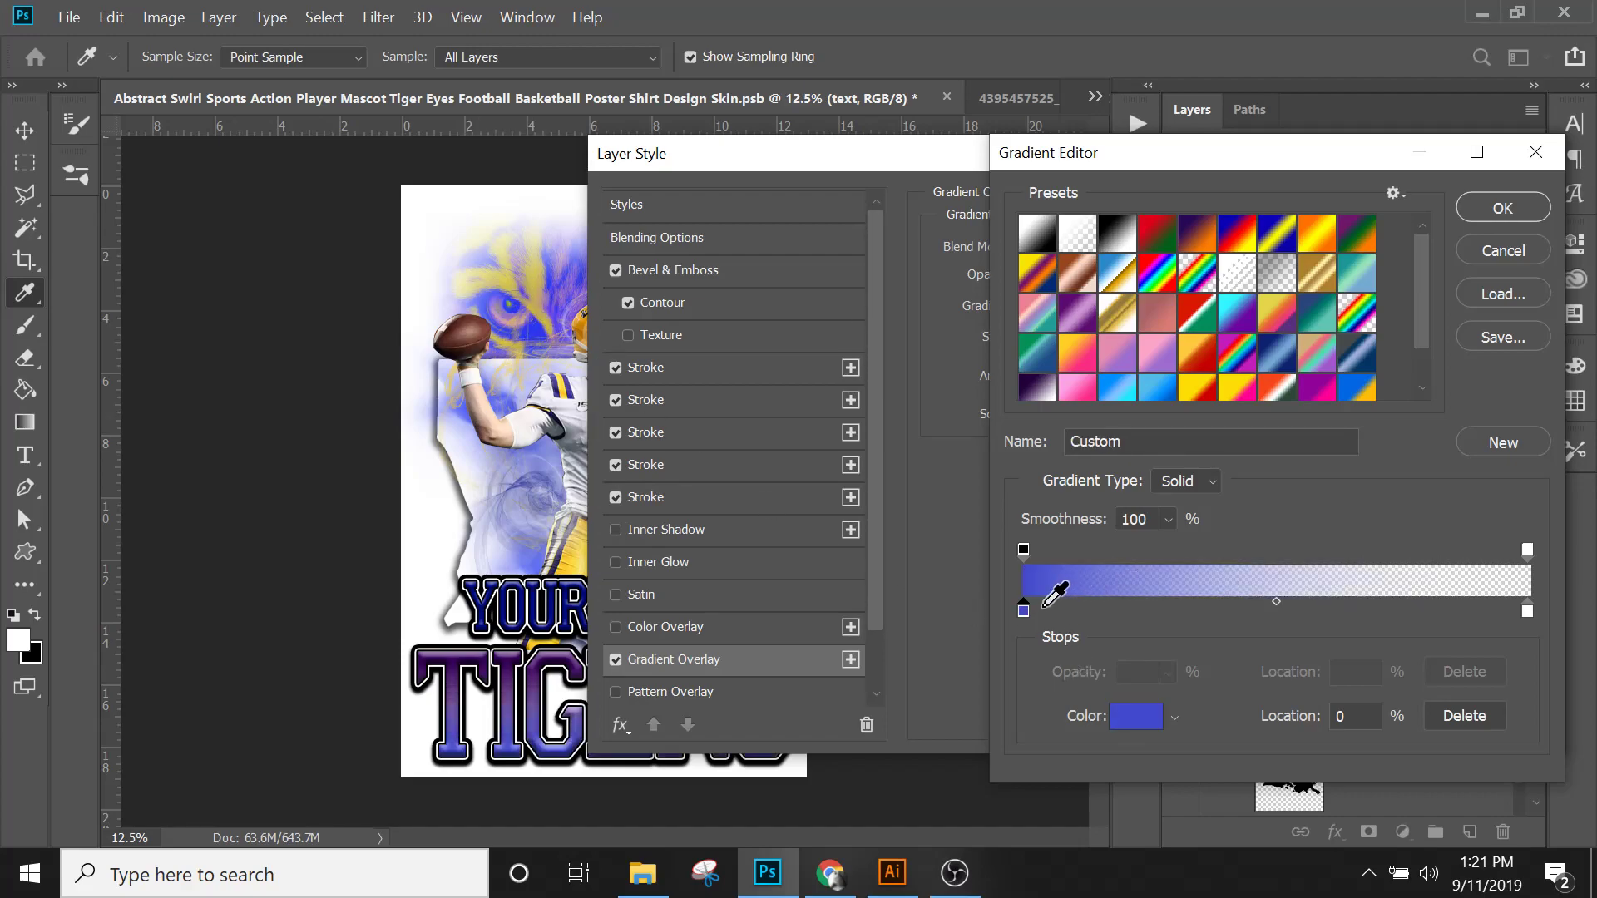
left_click(1494, 252)
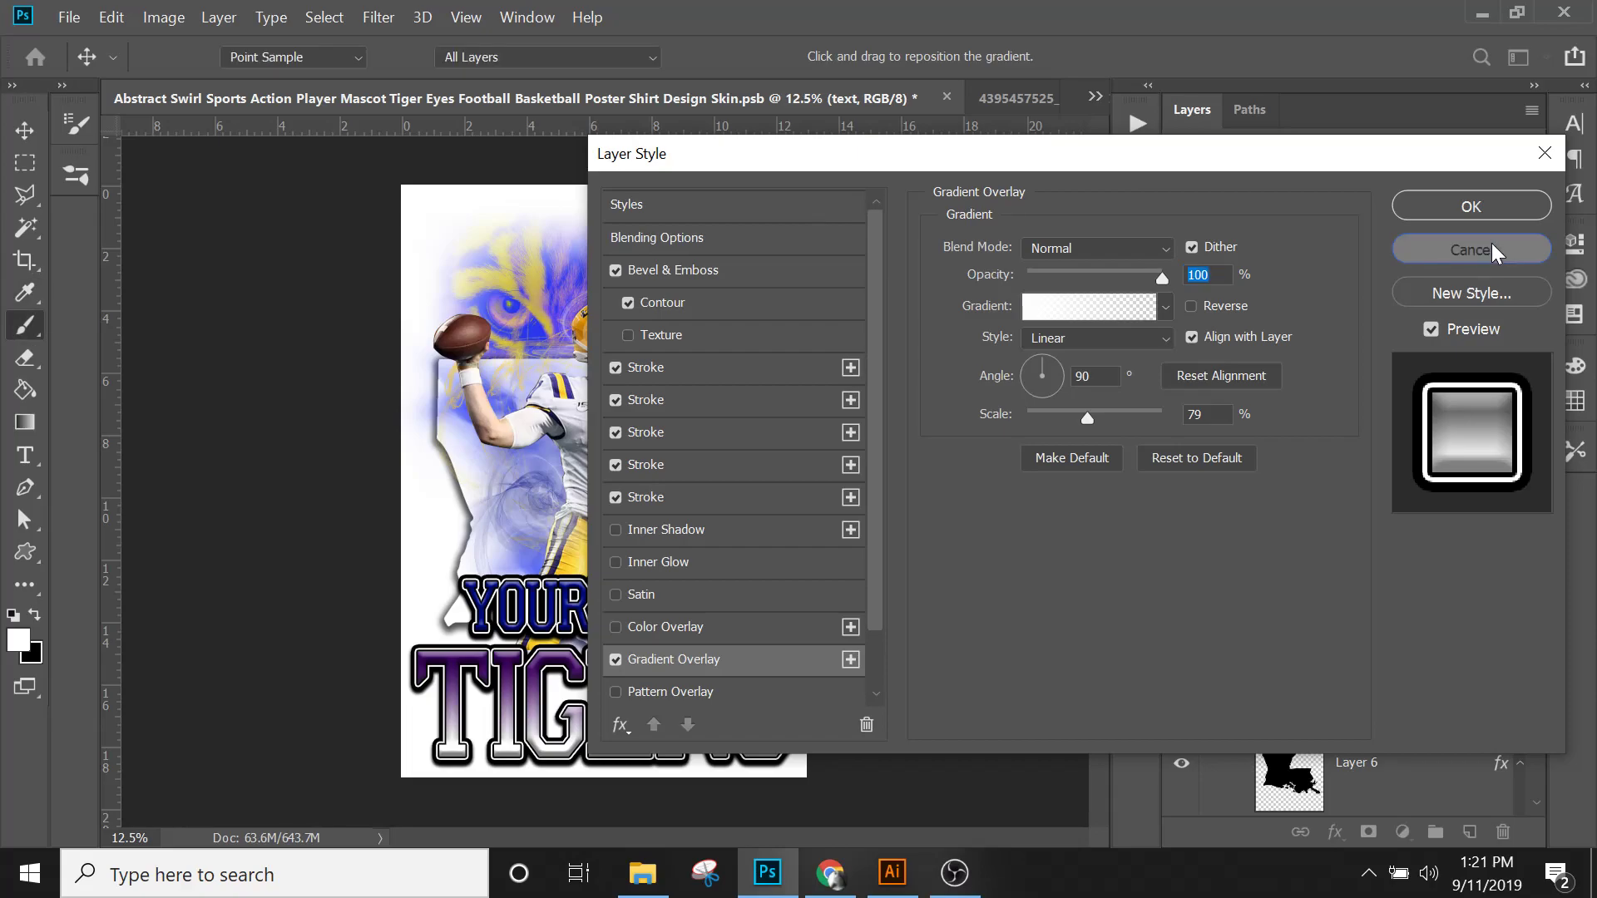
left_click(1490, 243)
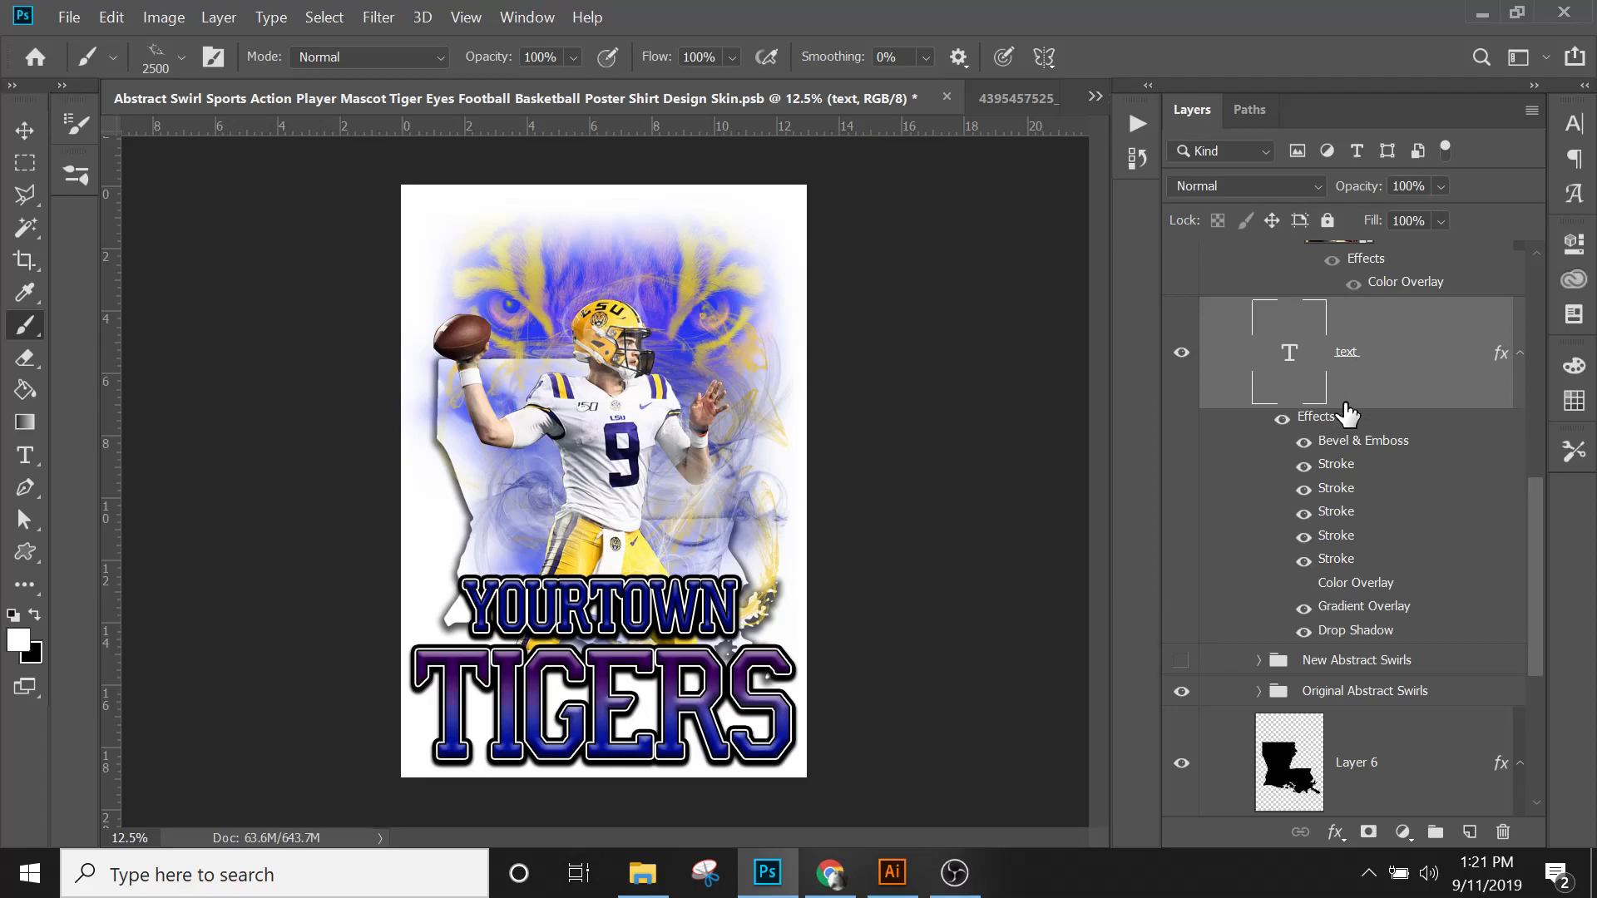
Step: Show the tiger fur image layer clipped to the TIGERS text again
scroll(1346, 413, "up", 2)
scroll(1178, 378, "up", 2)
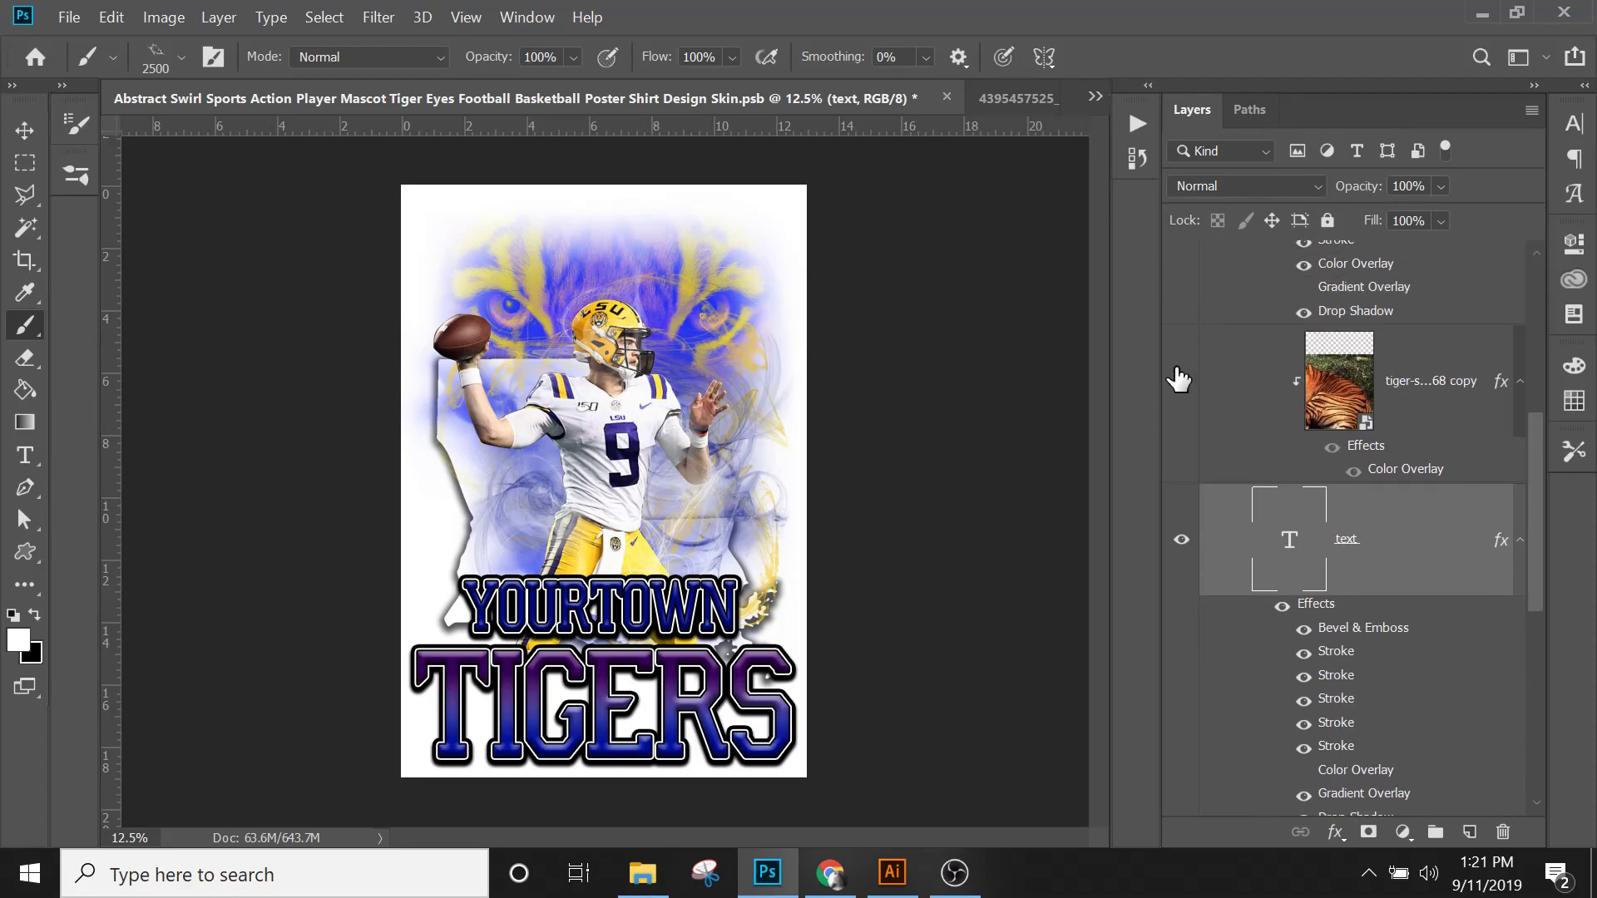
left_click(1183, 385)
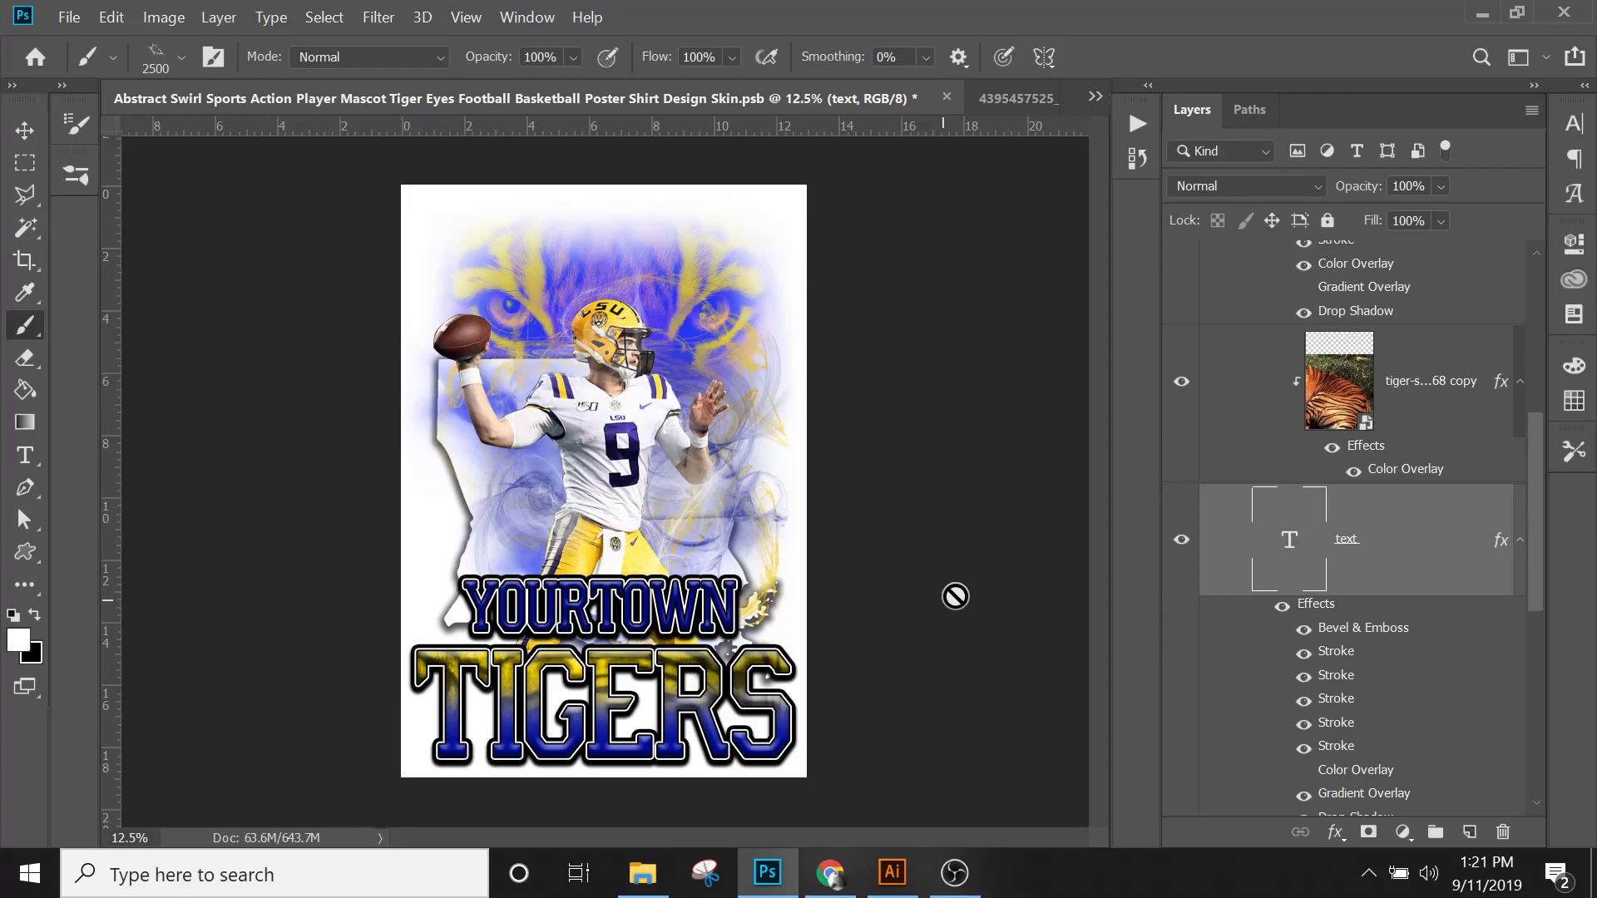
Step: Copy the photo from tiger-sunning_1024x768.jpg into the poster document as a new layer, placed above the player's helmet
left_click(1371, 419)
double_click(1344, 406)
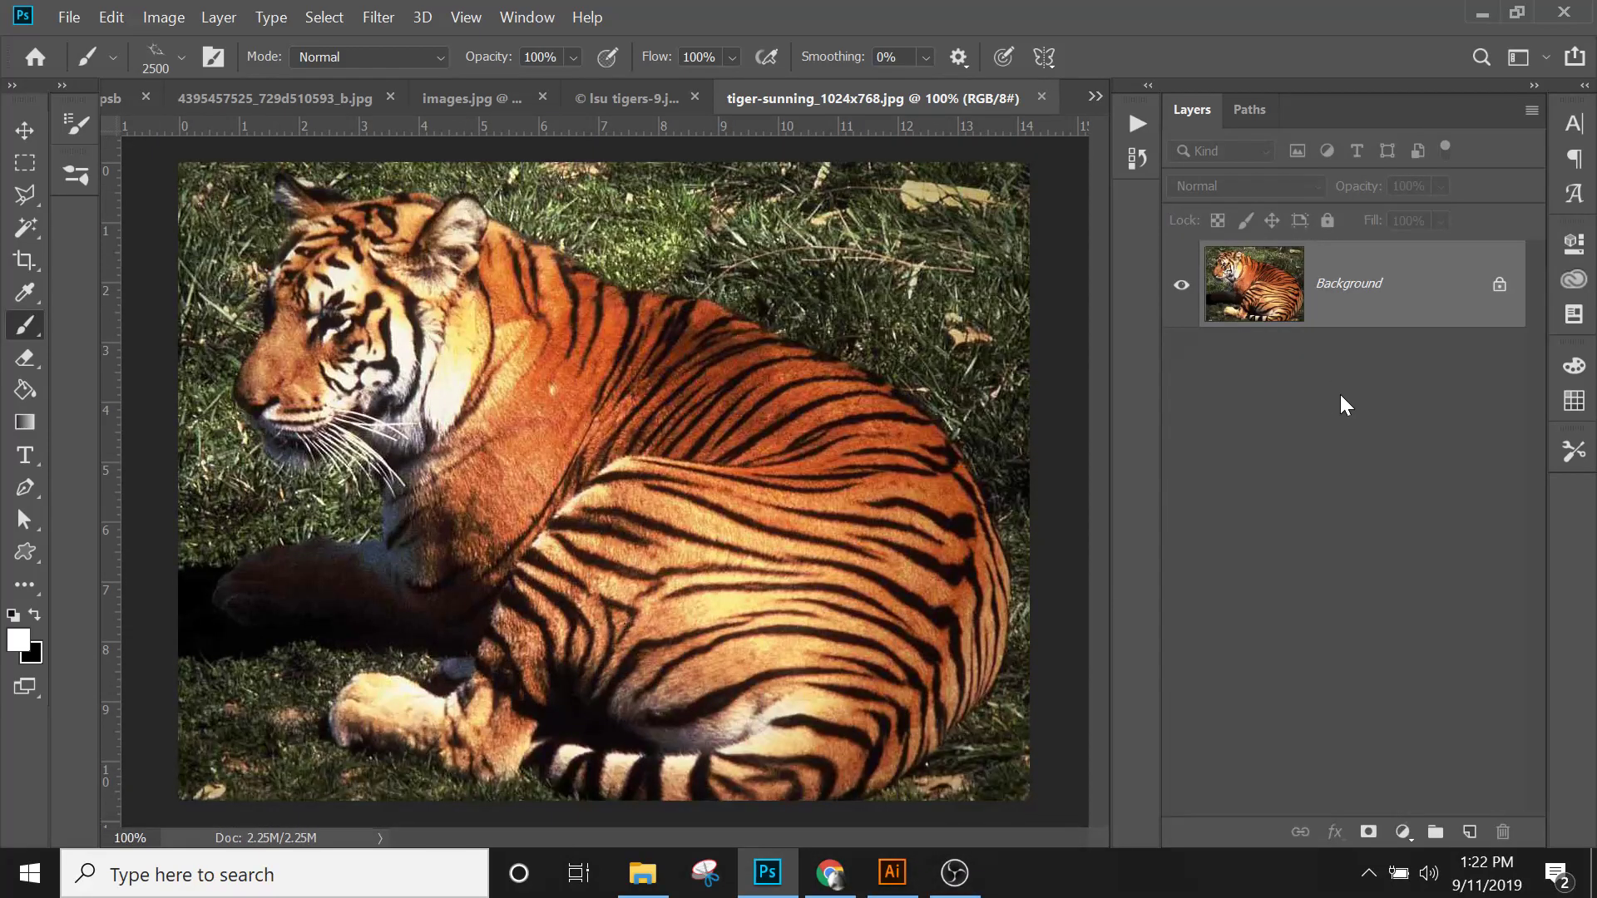
left_click(39, 124)
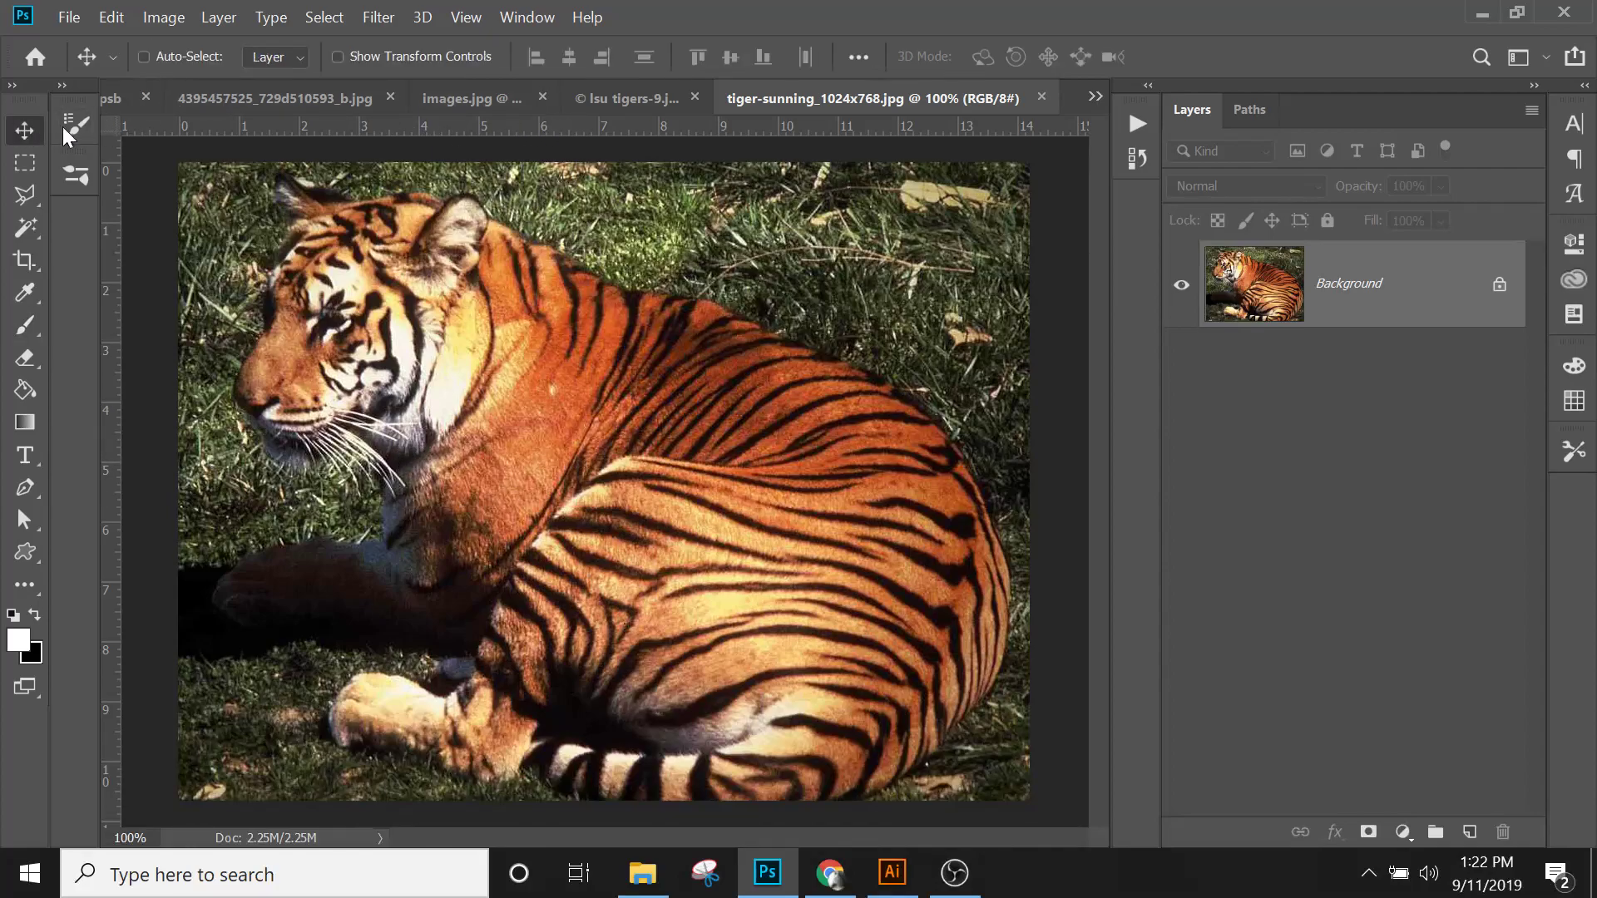
left_click_drag(757, 516, 469, 361)
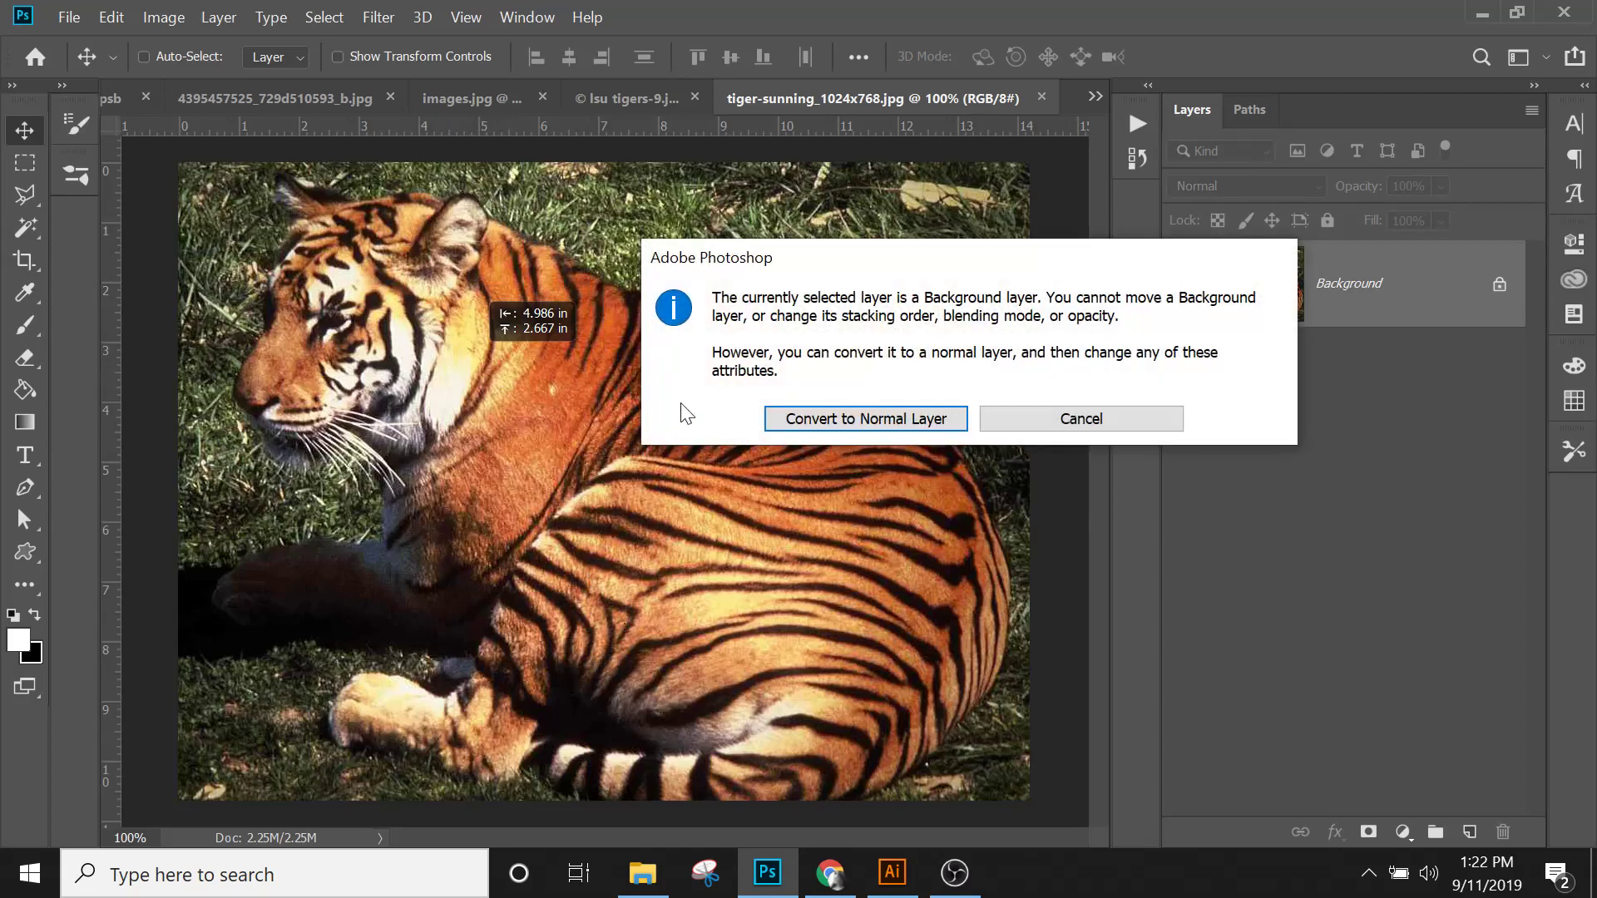
left_click(986, 416)
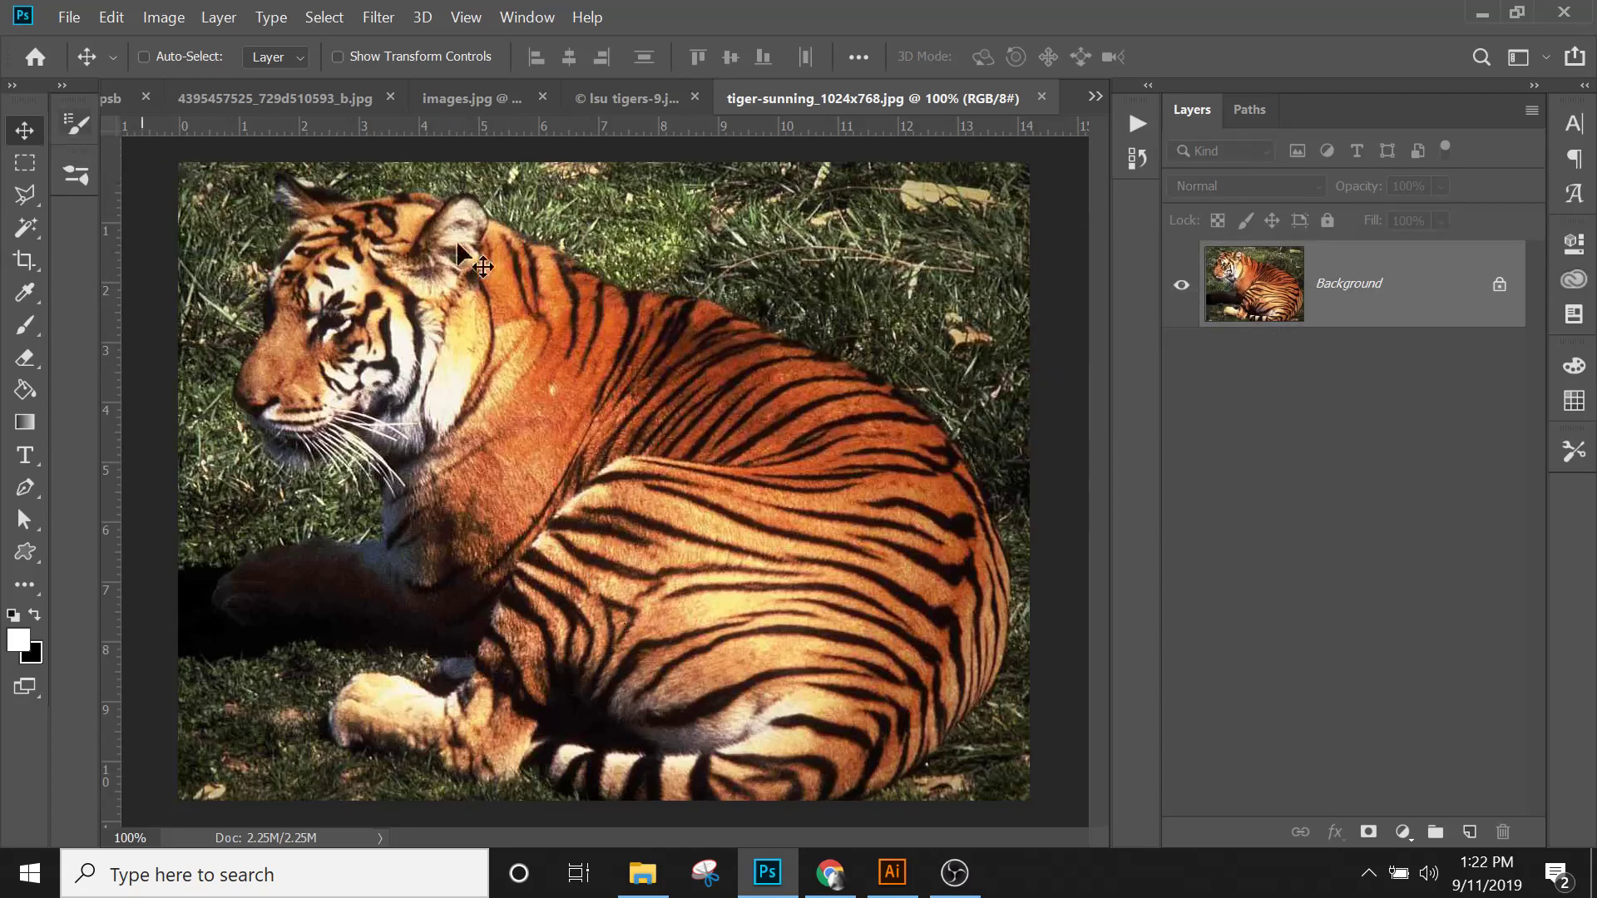
left_click_drag(685, 467, 600, 261)
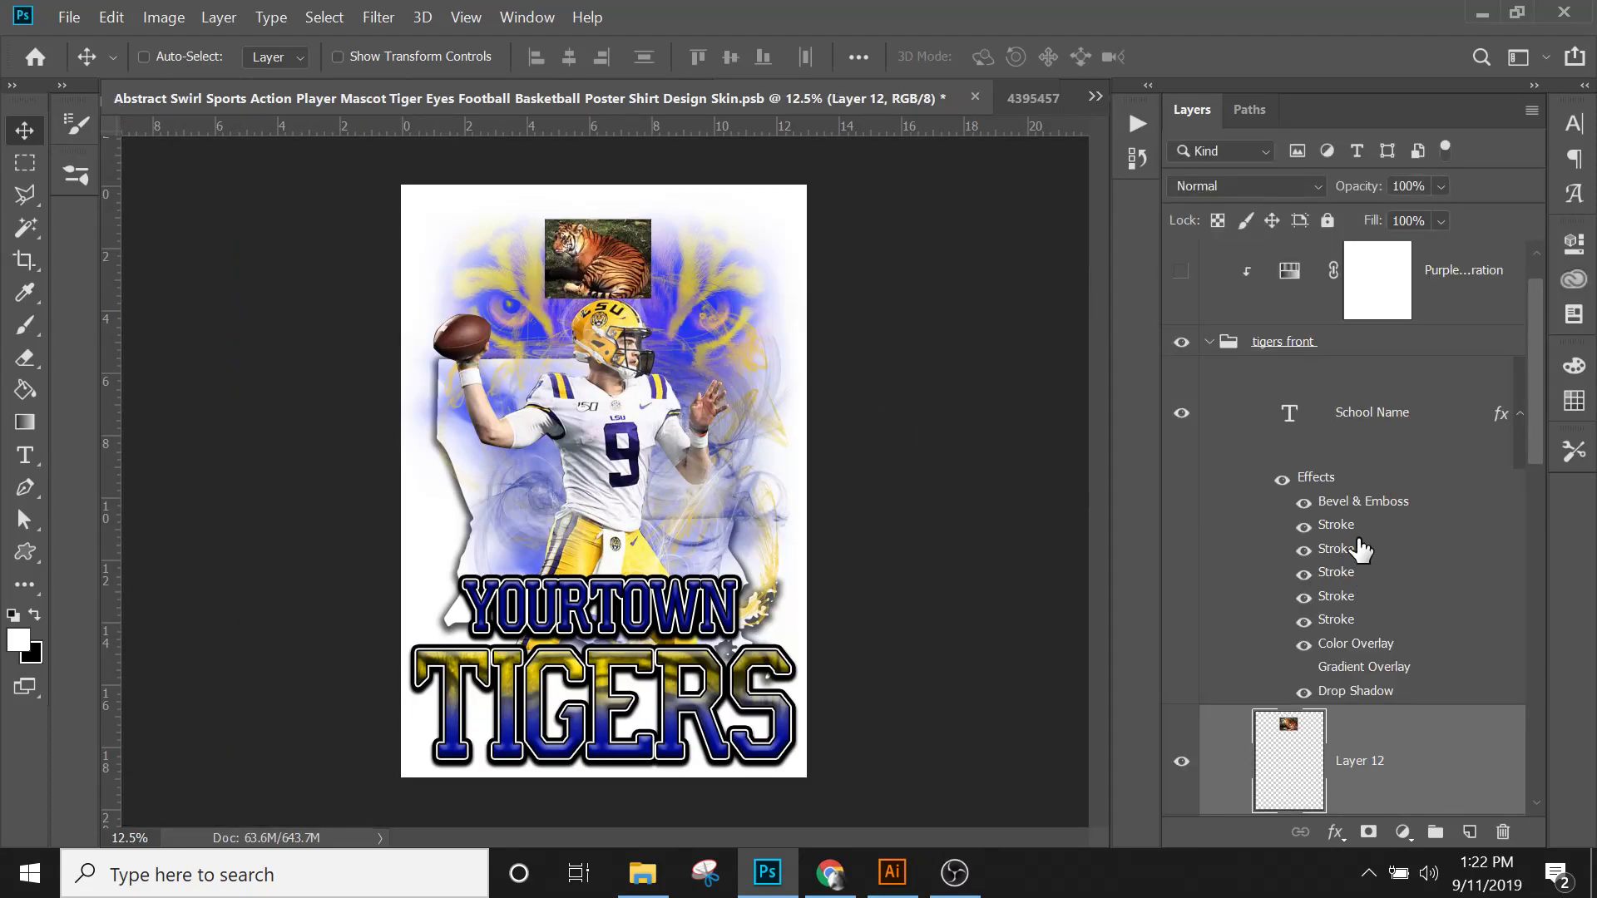
Step: Duplicate the TIGERS text layer and place the copy directly beneath the new tiger photo layer
scroll(1284, 516, "down", 1)
scroll(1277, 530, "down", 5)
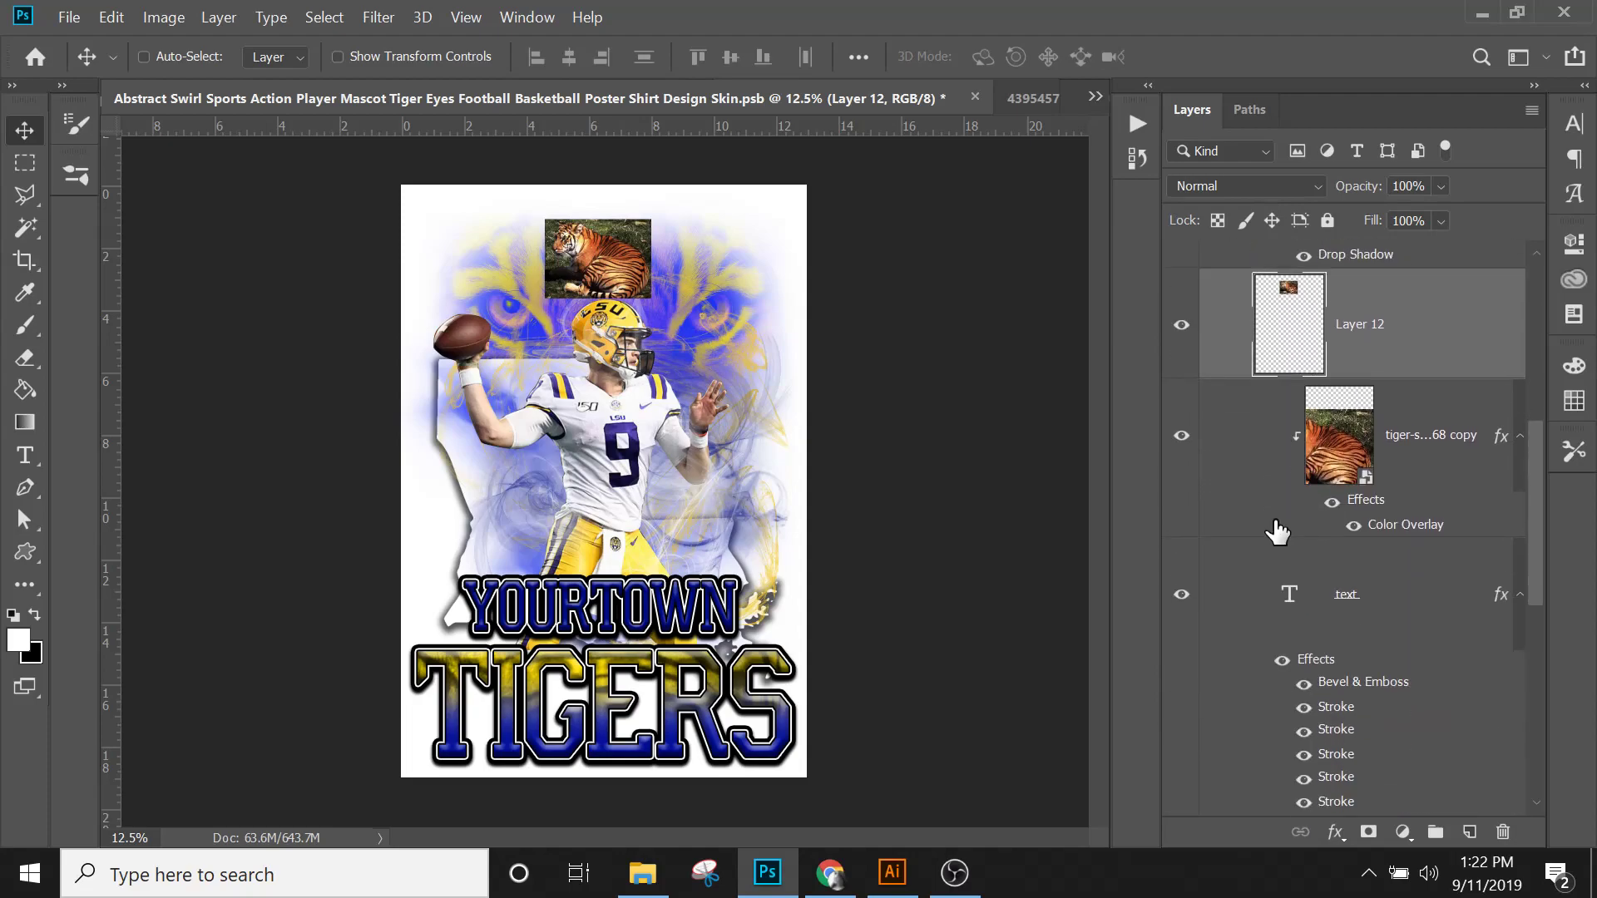
scroll(1393, 440, "down", 1)
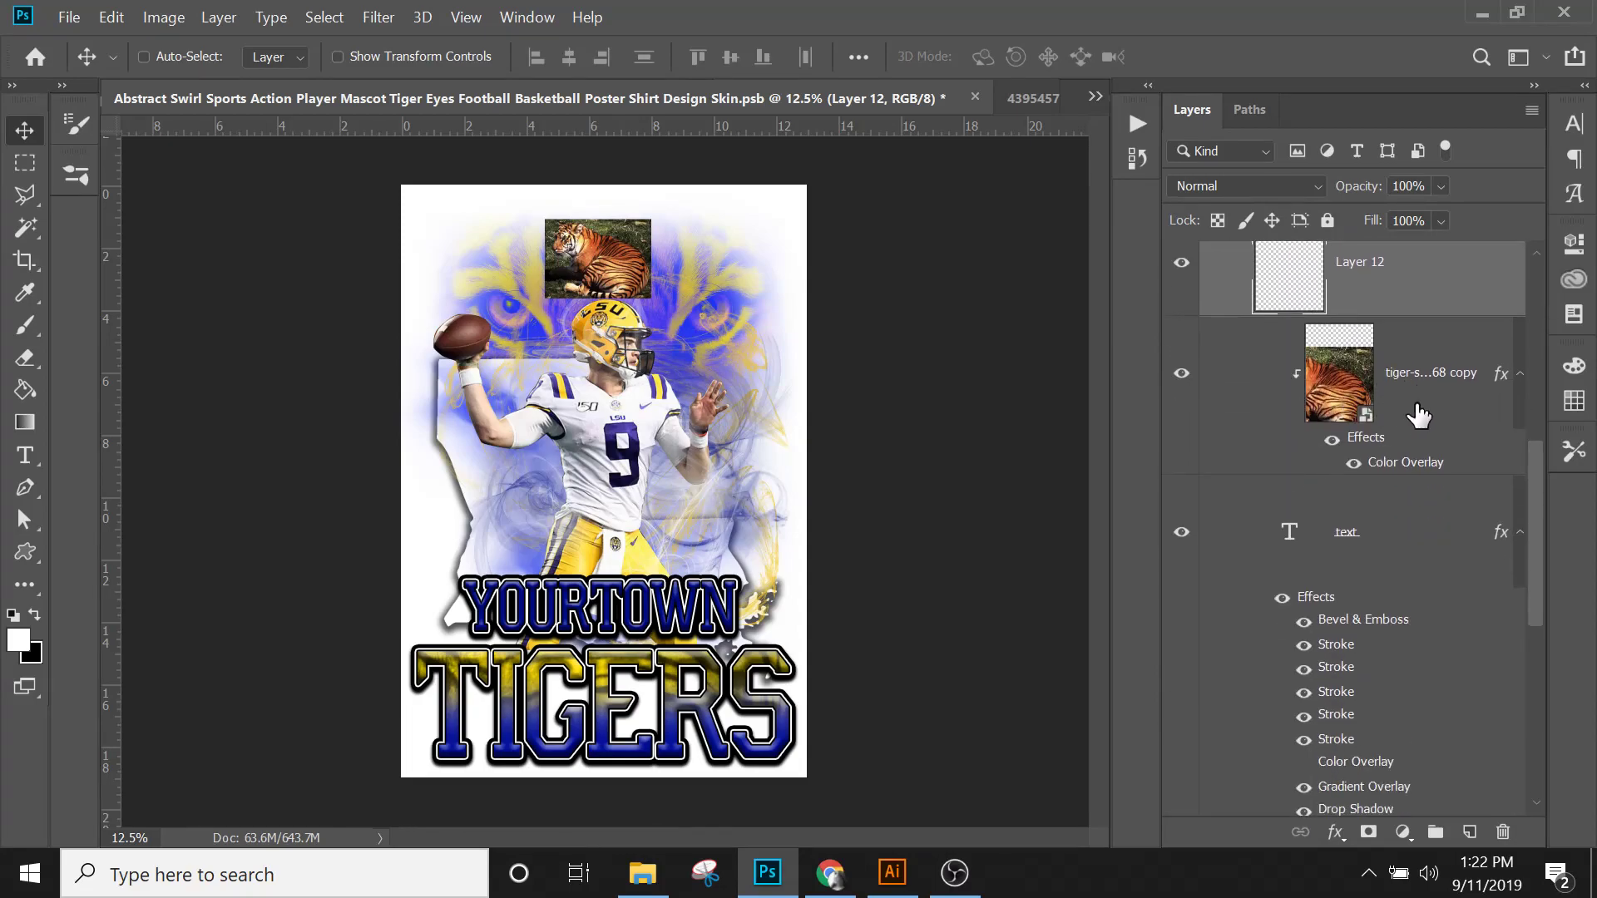
left_click(1418, 402)
left_click(1425, 540)
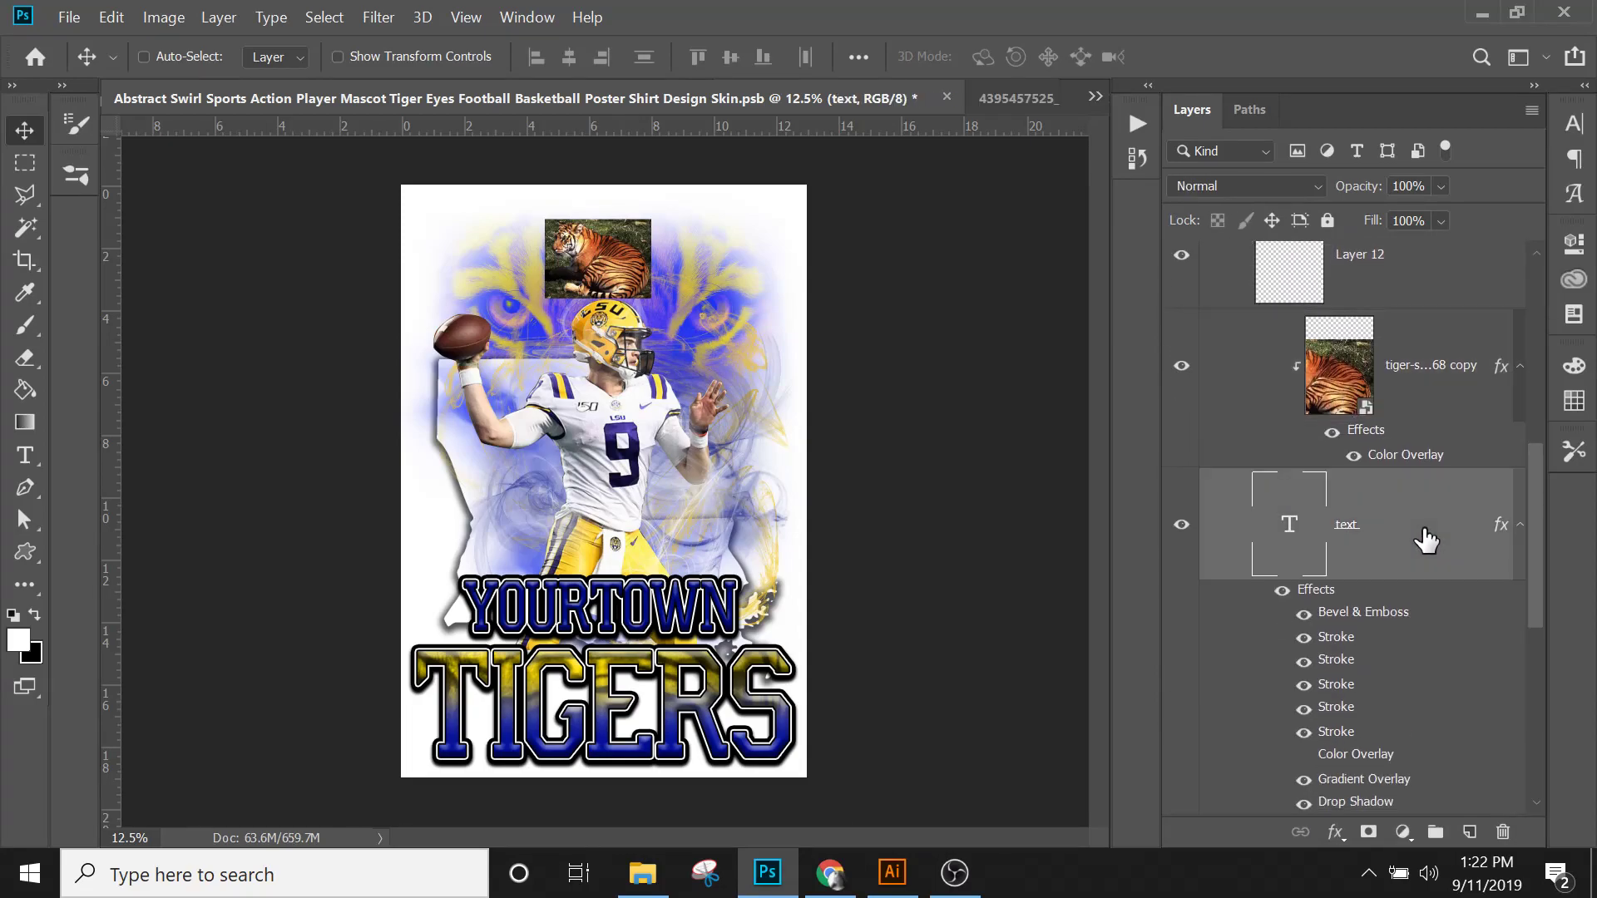
left_click_drag(1426, 540, 1367, 298)
scroll(1397, 401, "up", 2)
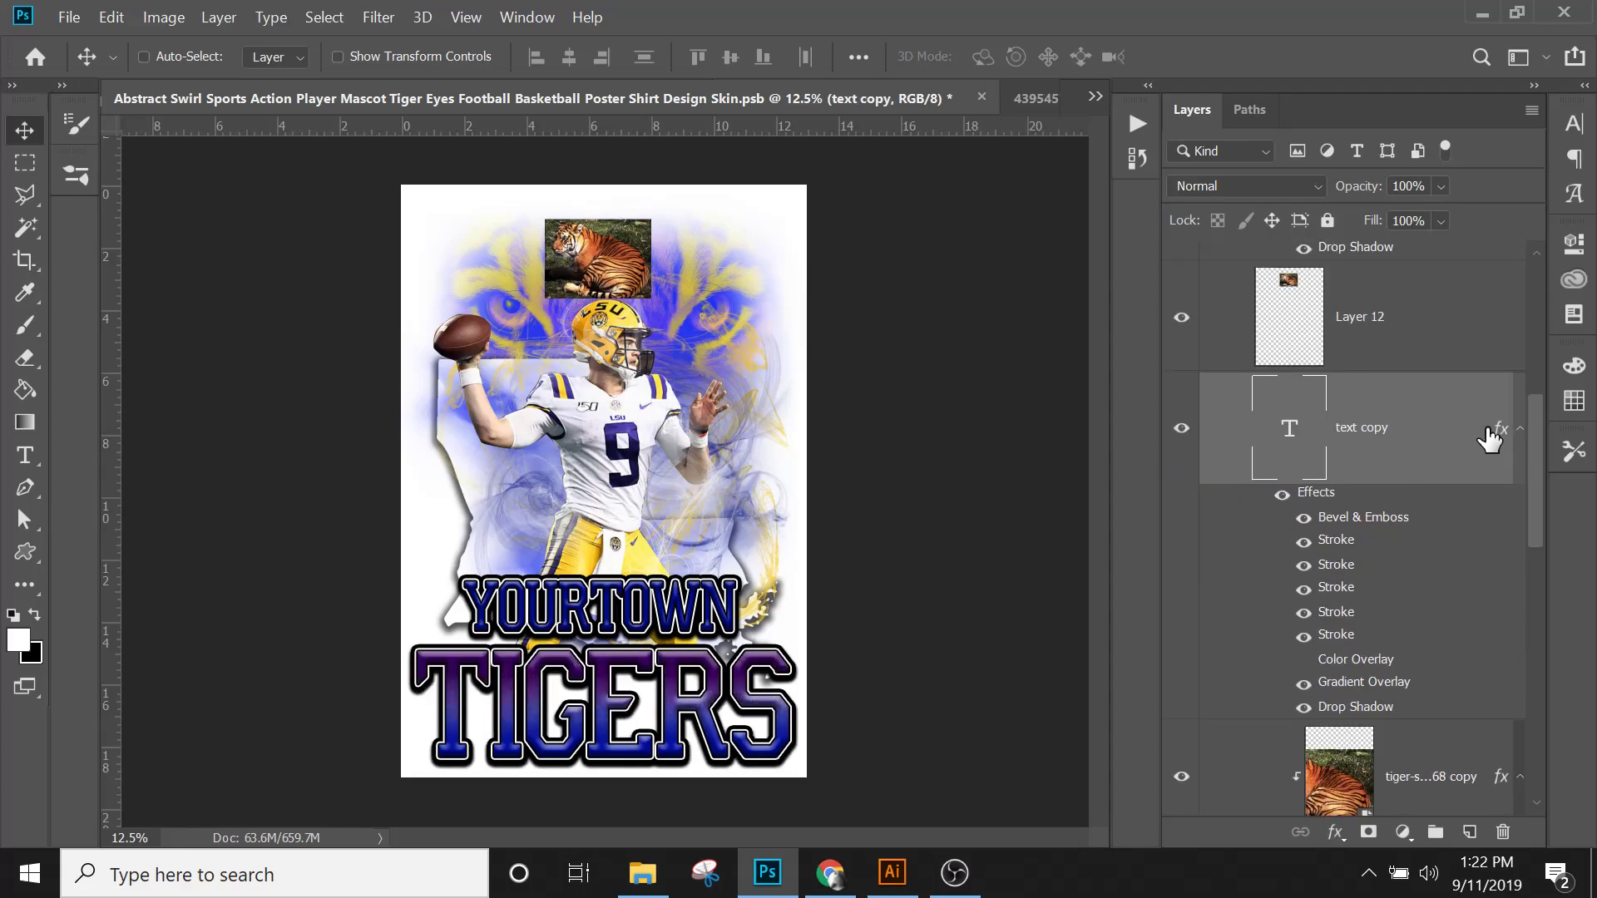
Step: Turn off the Gradient Overlay effect on the duplicated TIGERS text layer
left_click(1519, 428)
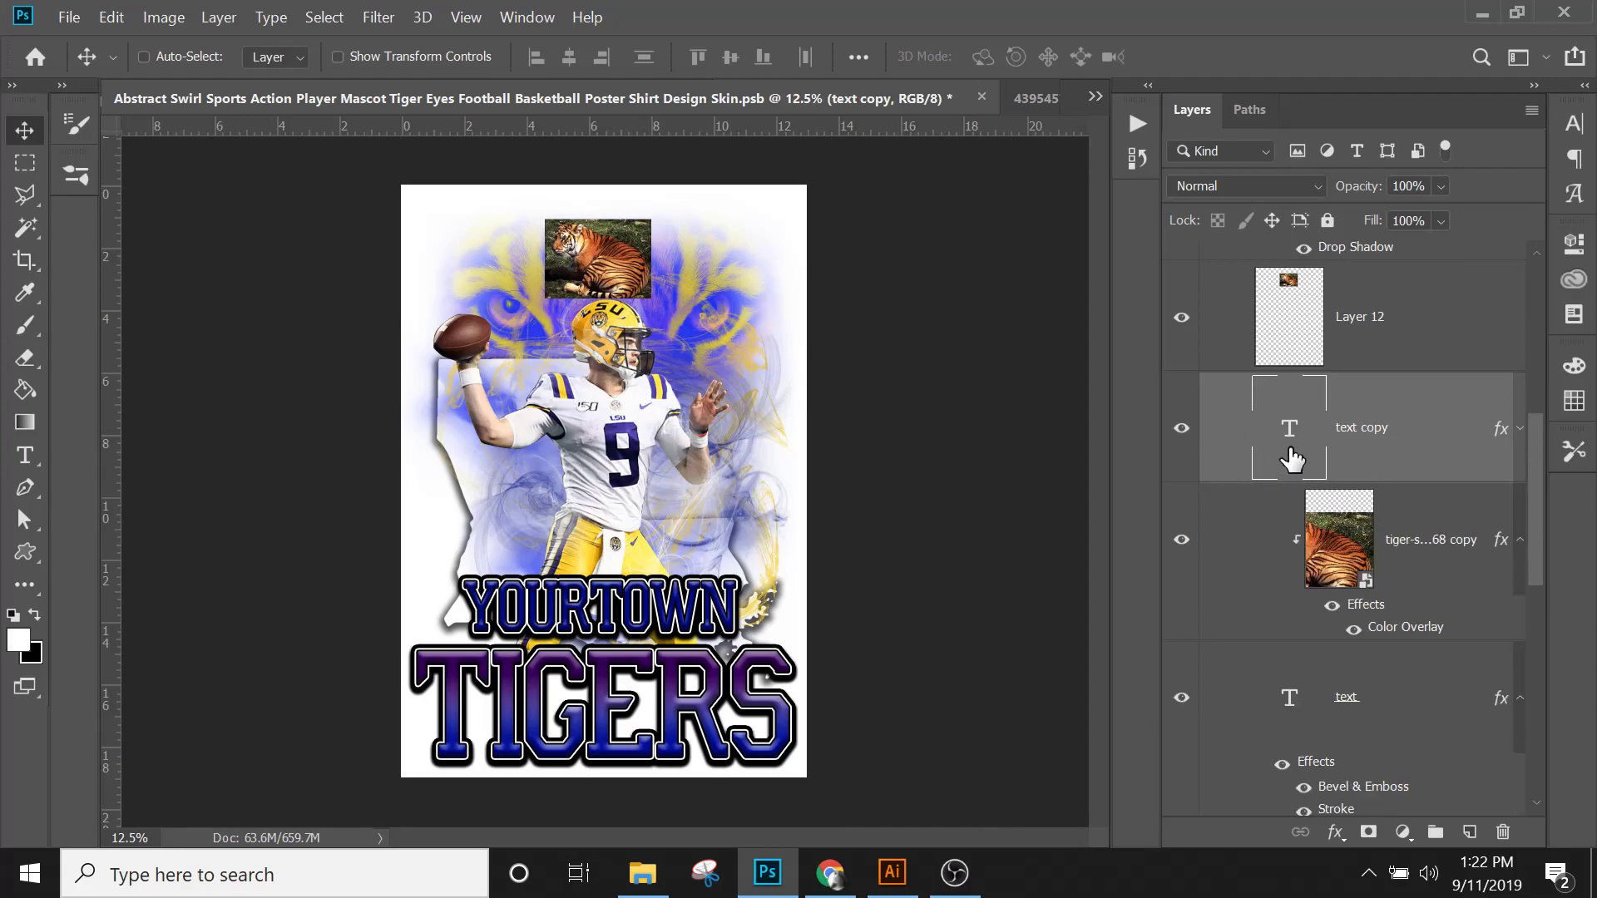
mouse_move(1292, 459)
left_mouse_down()
mouse_move(1247, 313)
mouse_move(1312, 457)
mouse_move(1266, 476)
mouse_move(1314, 453)
left_mouse_up()
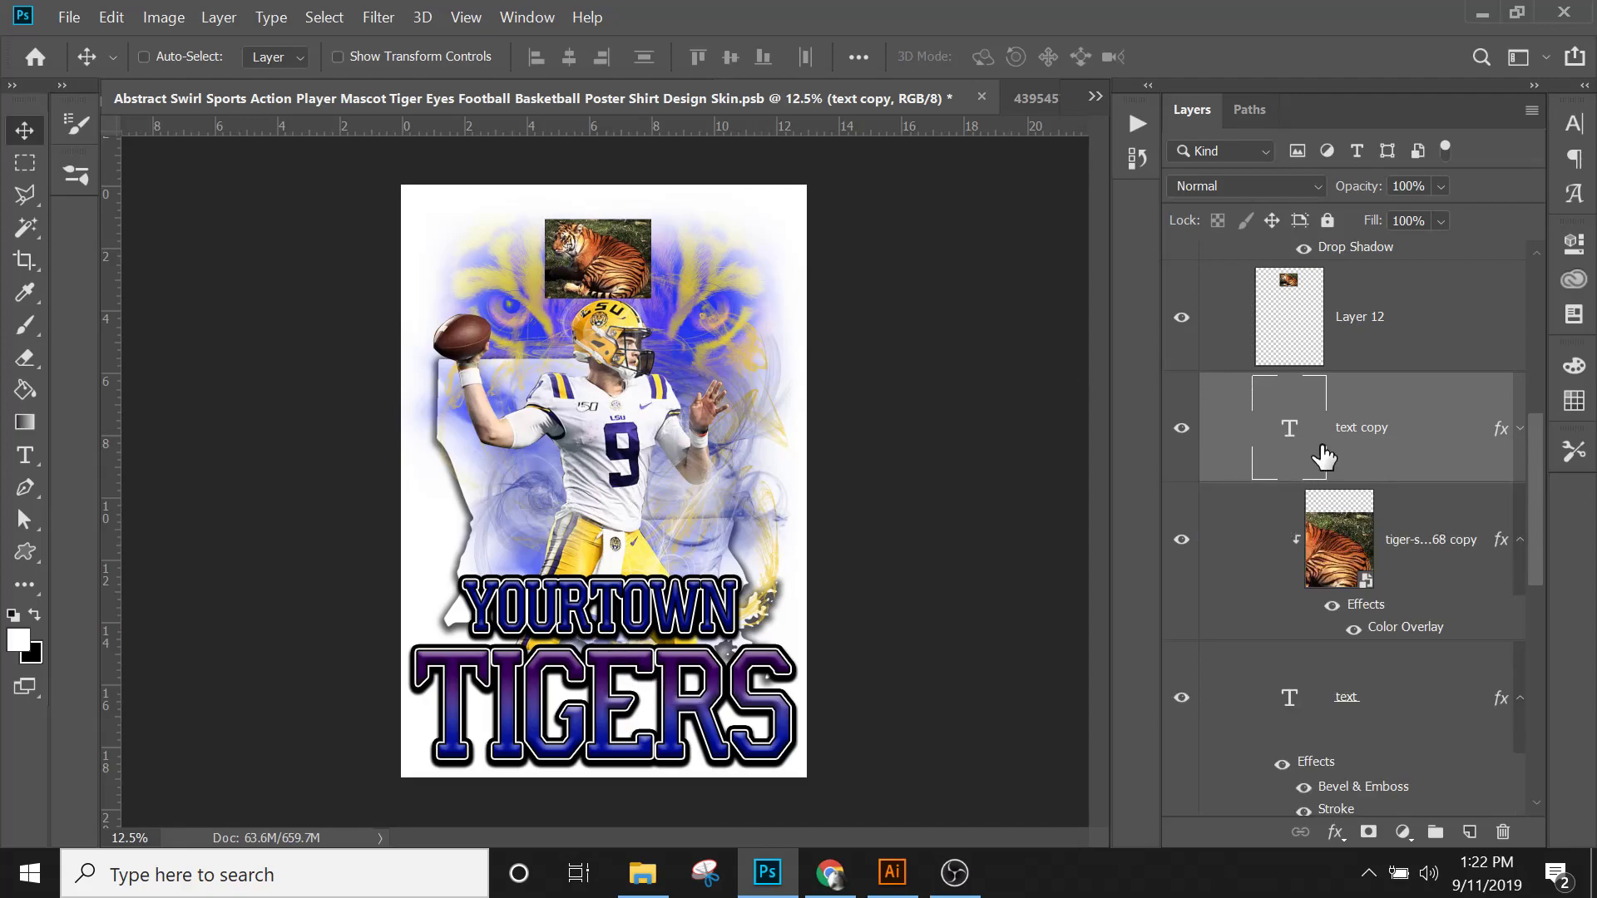
left_click(1518, 428)
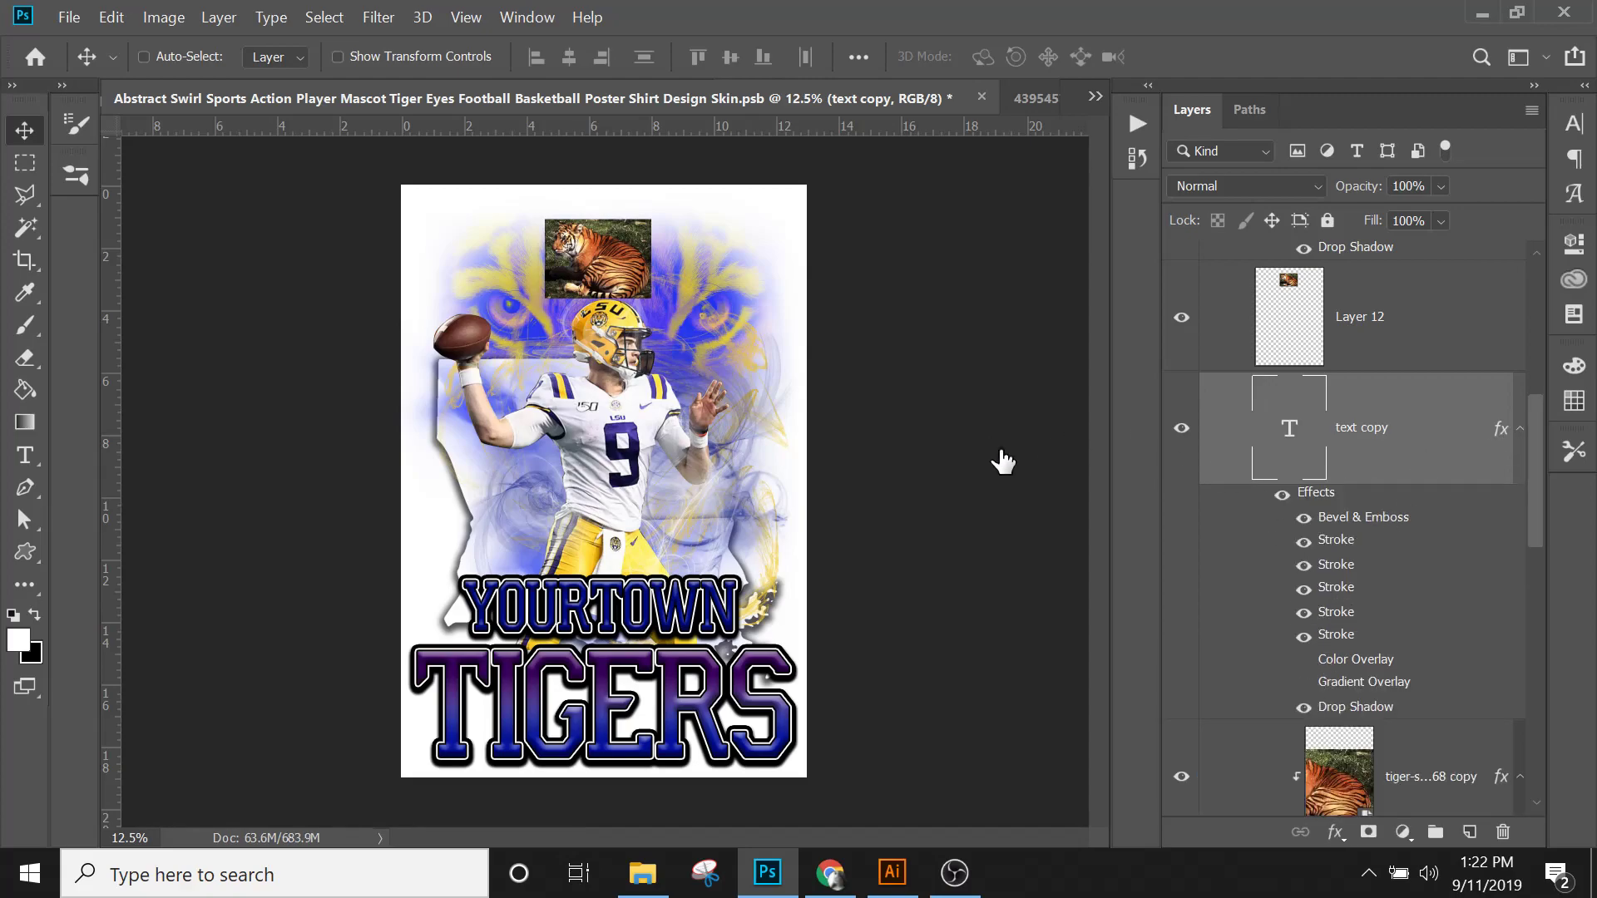
Step: Enlarge the new tiger photo layer to about 583% and position its striped fur over the TIGERS text
left_click(1291, 313)
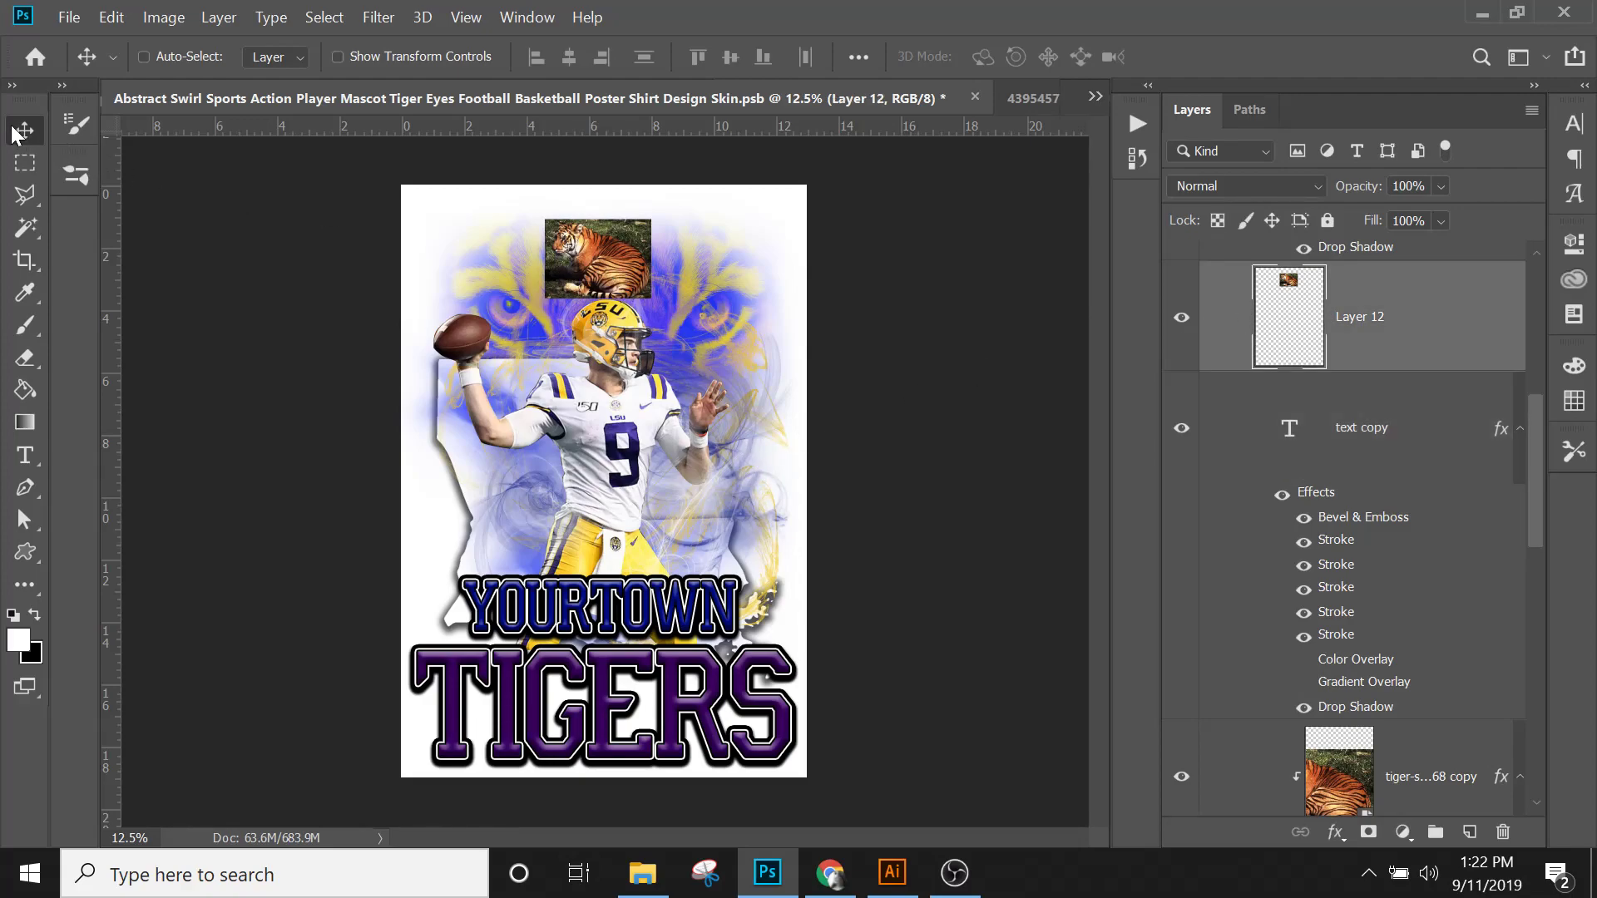
left_click_drag(630, 267, 927, 530)
key("ctrl+t")
left_click_drag(797, 463, 660, 582)
left_click_drag(860, 498, 887, 488)
left_click_drag(656, 686, 614, 745)
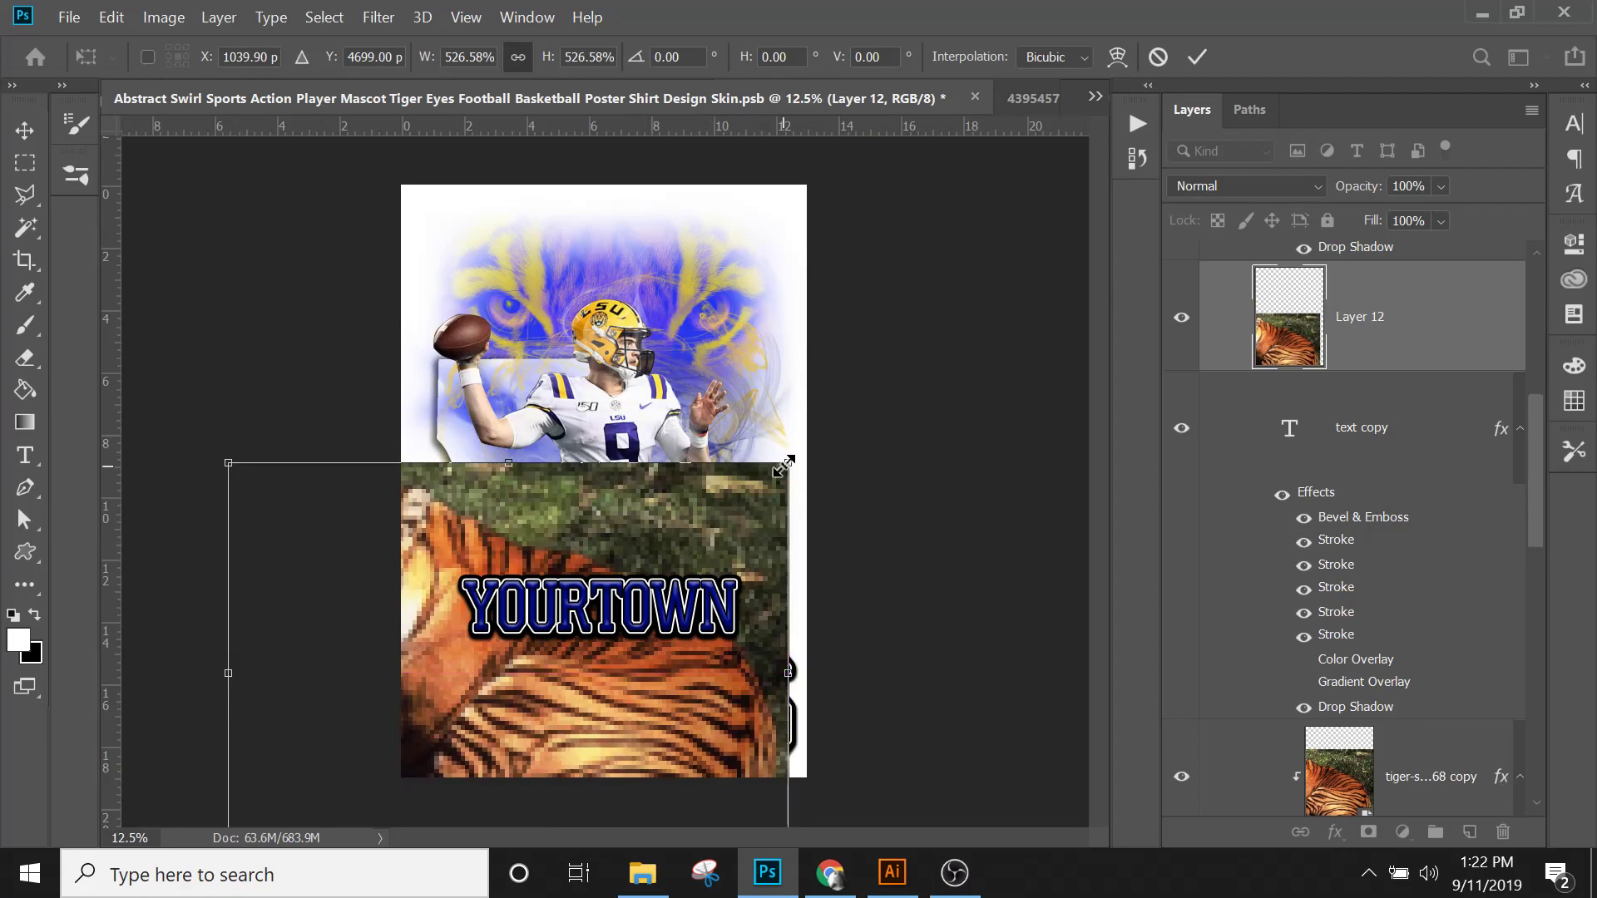
left_click_drag(841, 458, 871, 443)
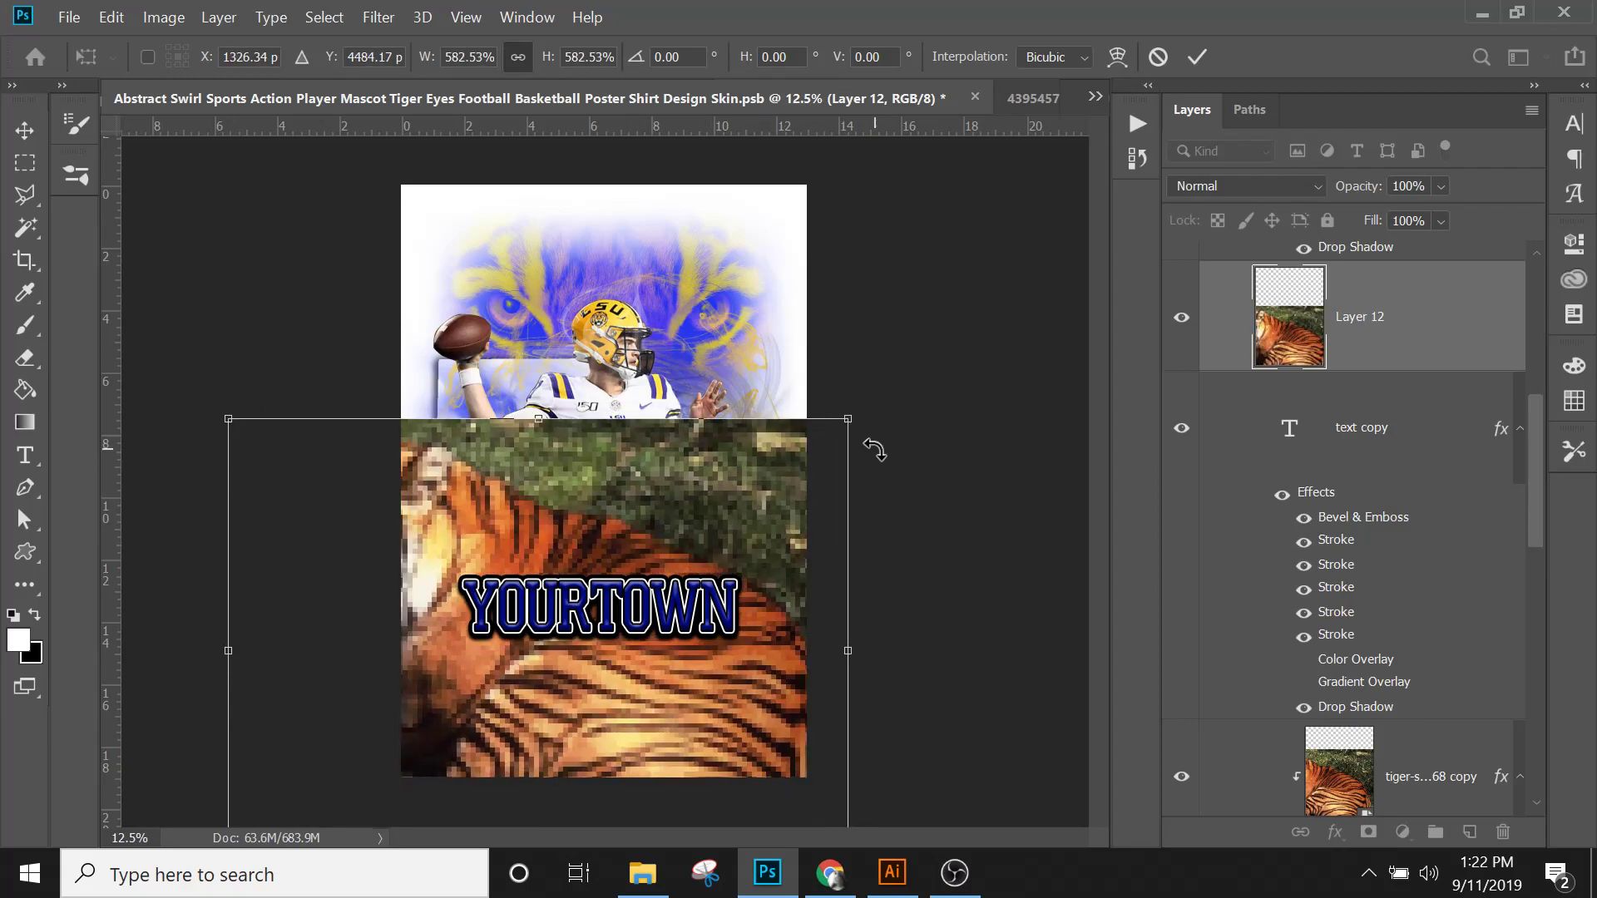
key("Return")
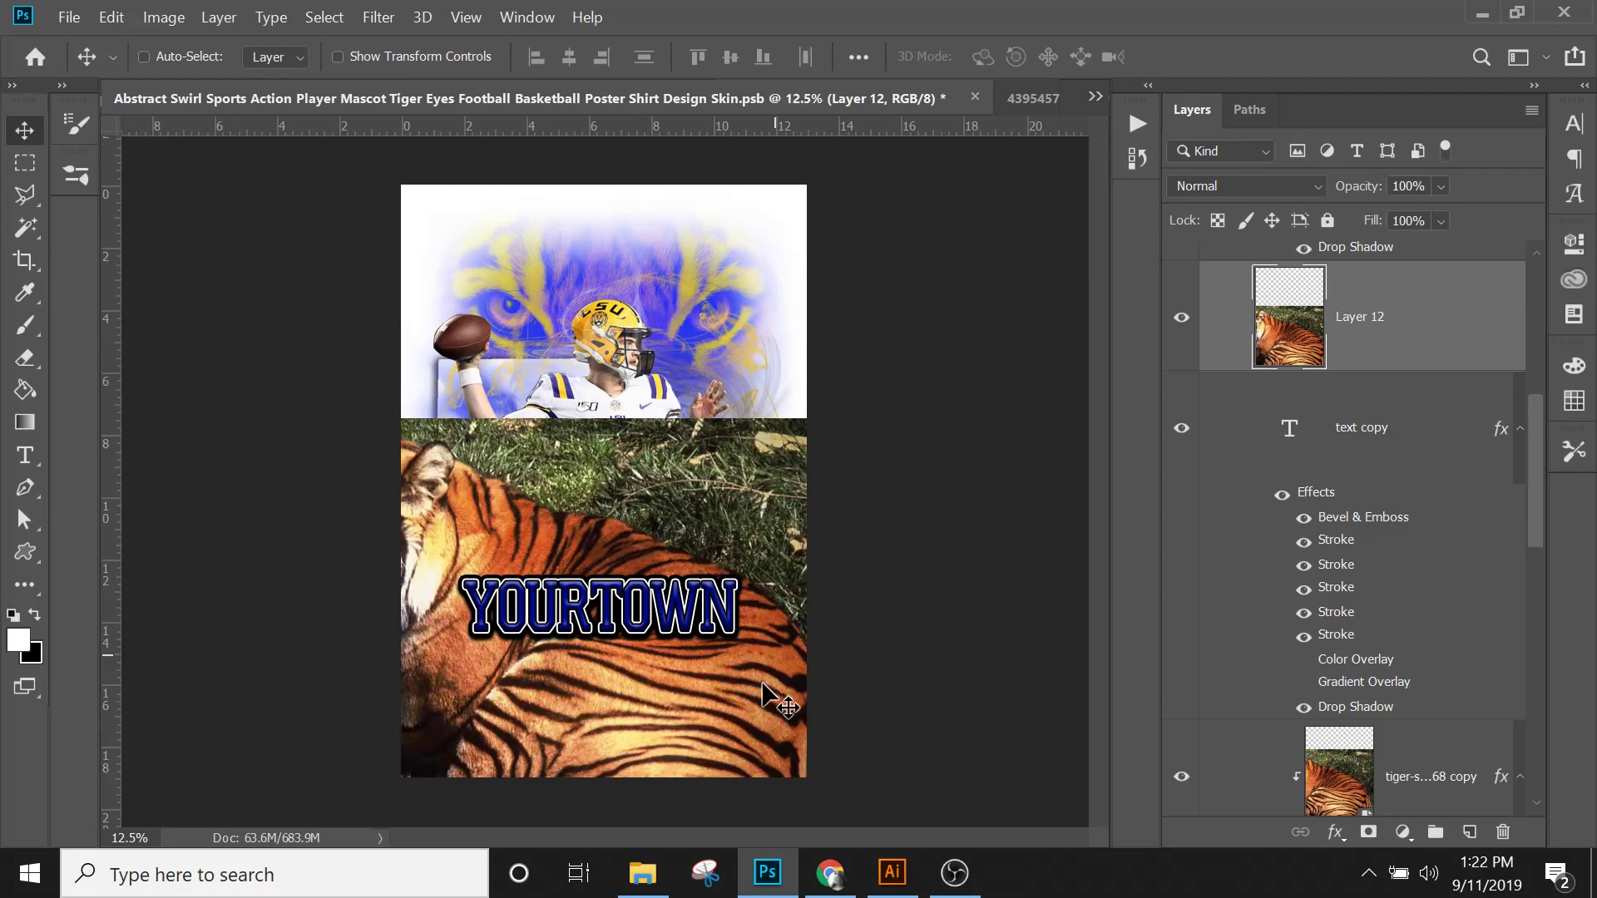
left_click_drag(745, 687, 728, 687)
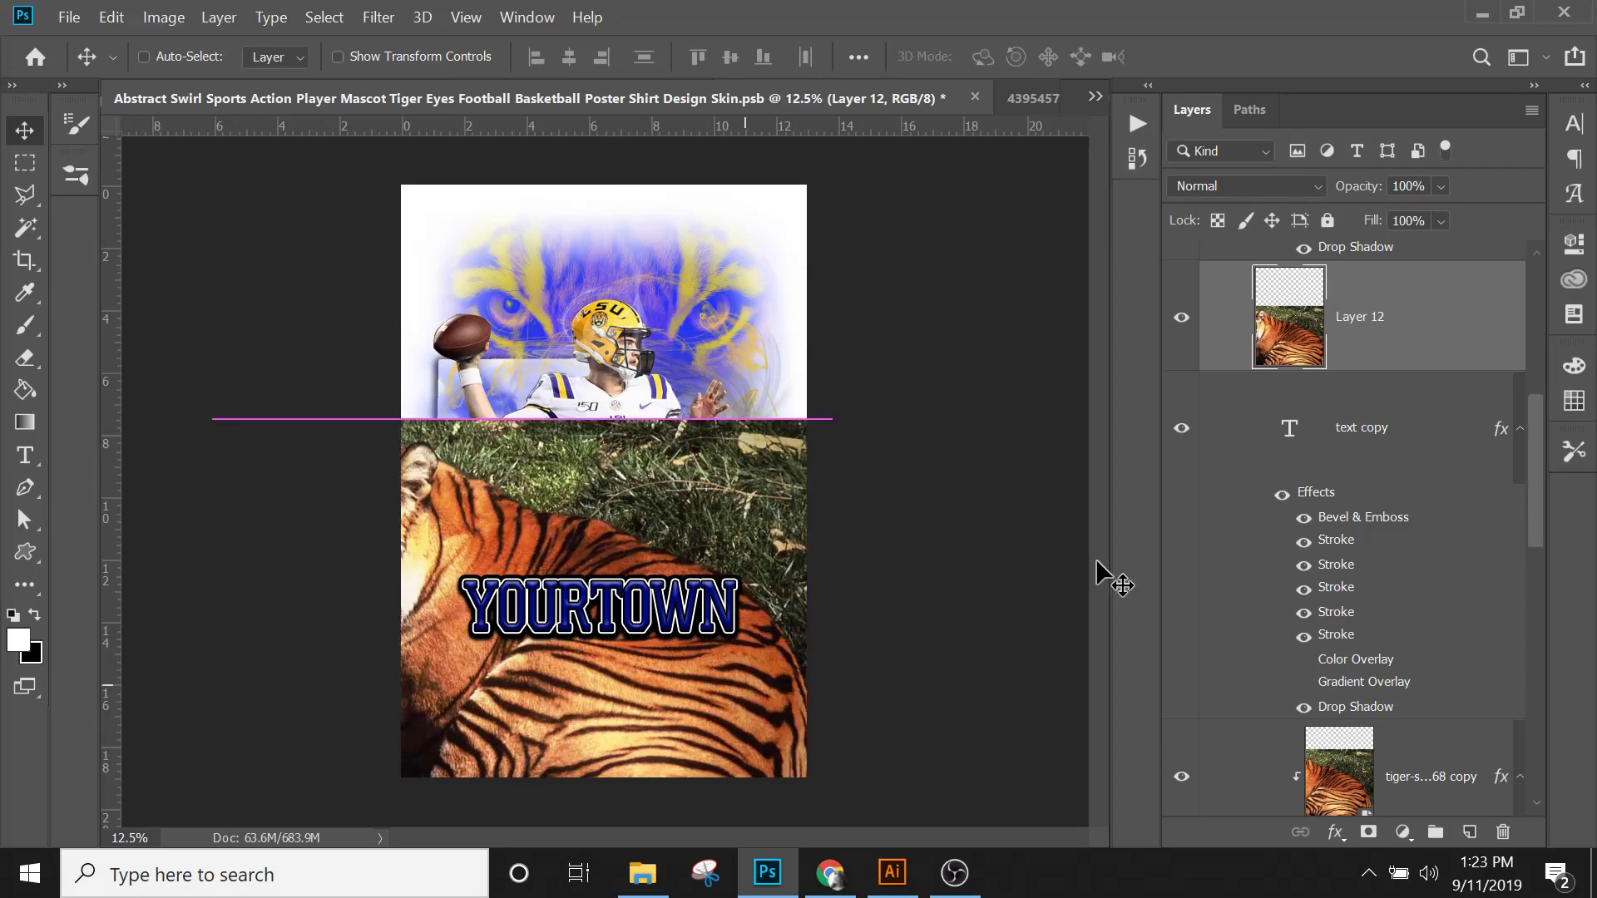
Step: Clip the new tiger photo layer to the duplicated TIGERS text layer and collapse that text layer's effects list
right_click(1411, 353)
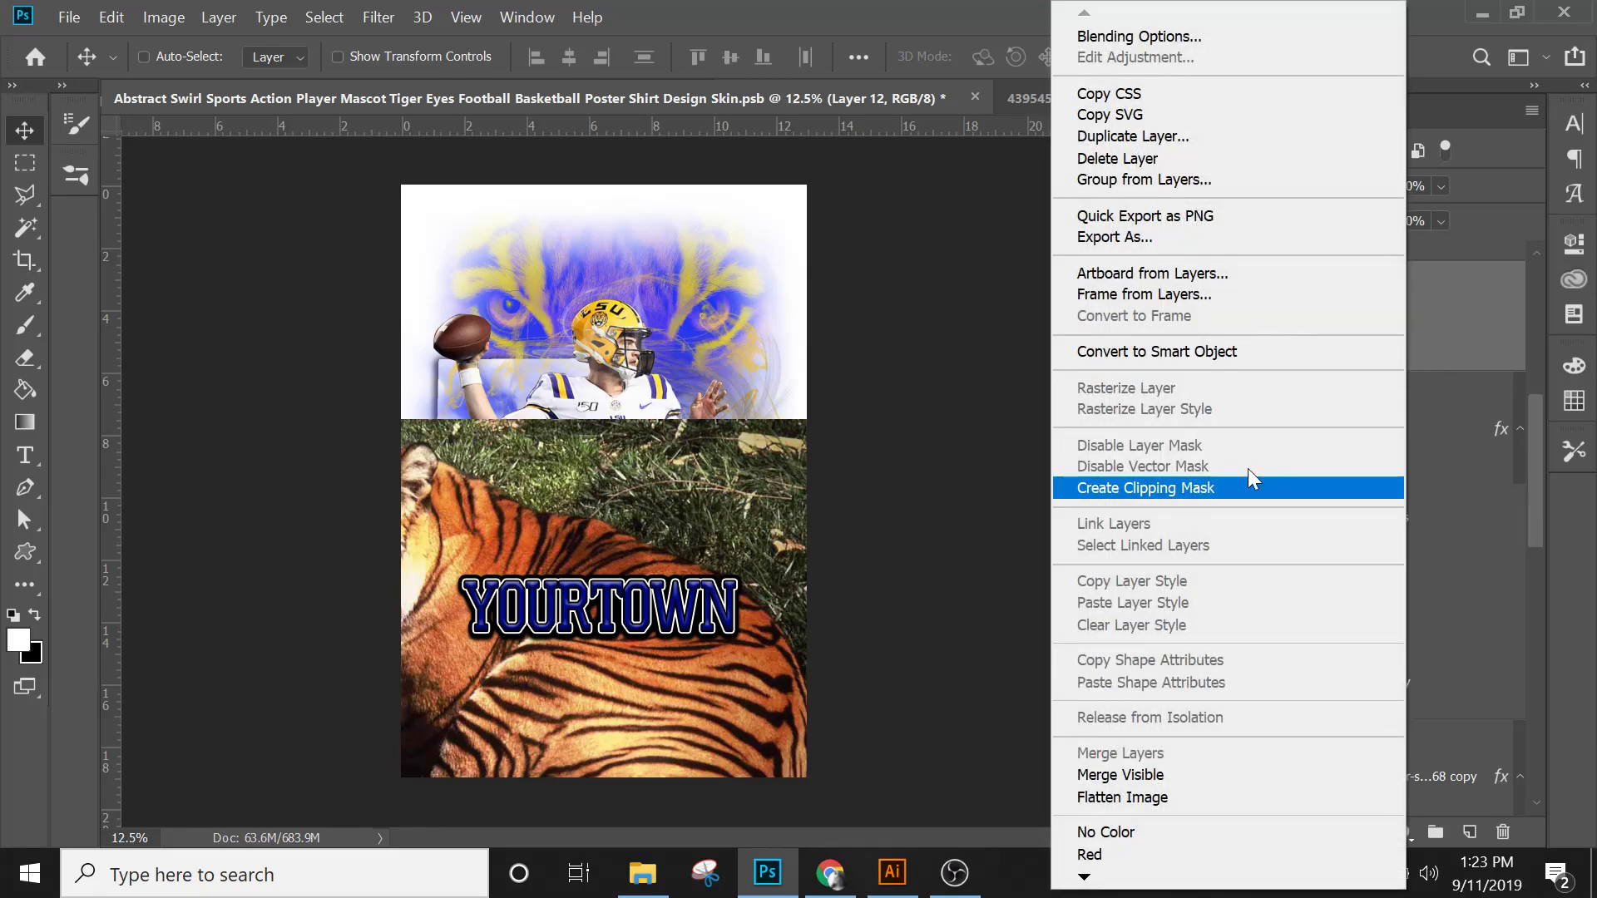
left_click(1434, 348)
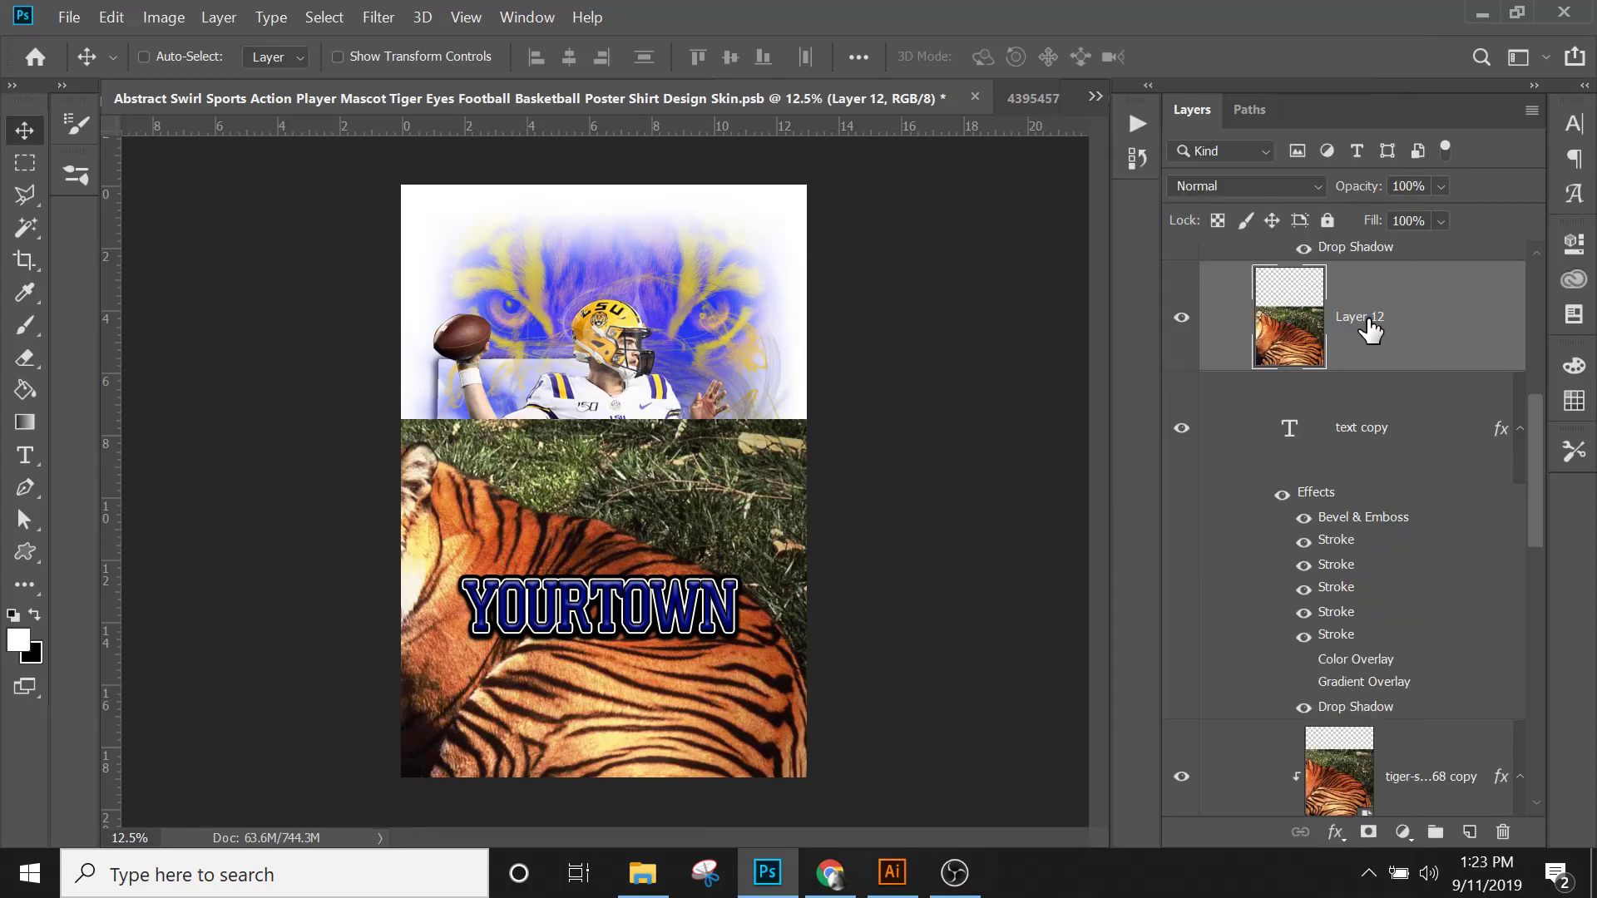
left_click(1520, 428)
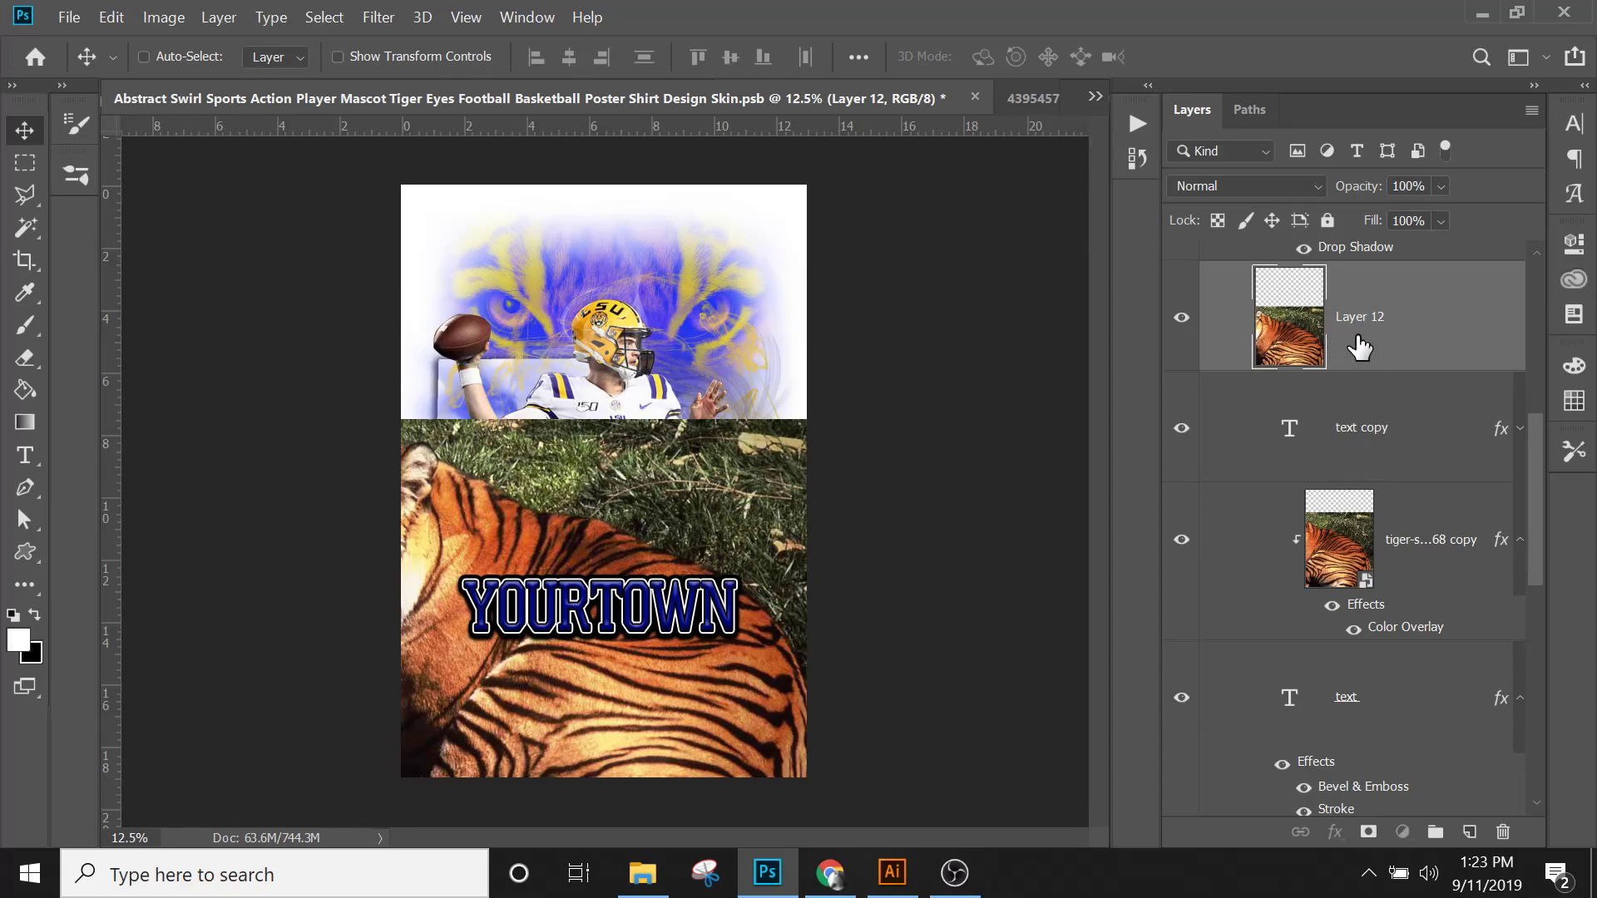
left_click(1364, 387)
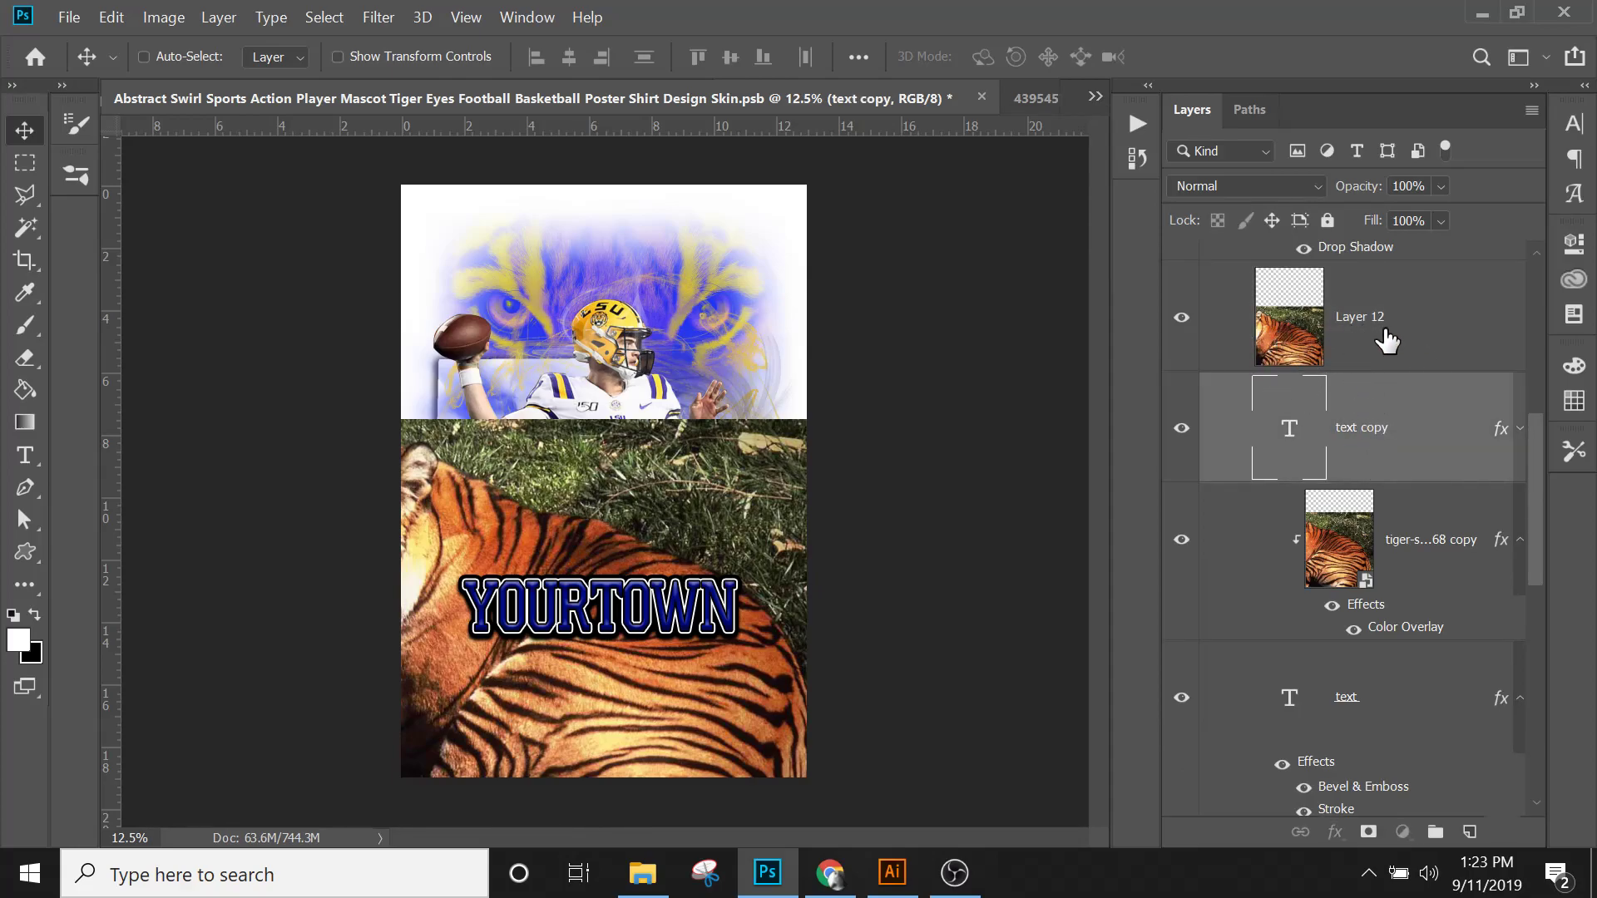
left_click(1397, 343)
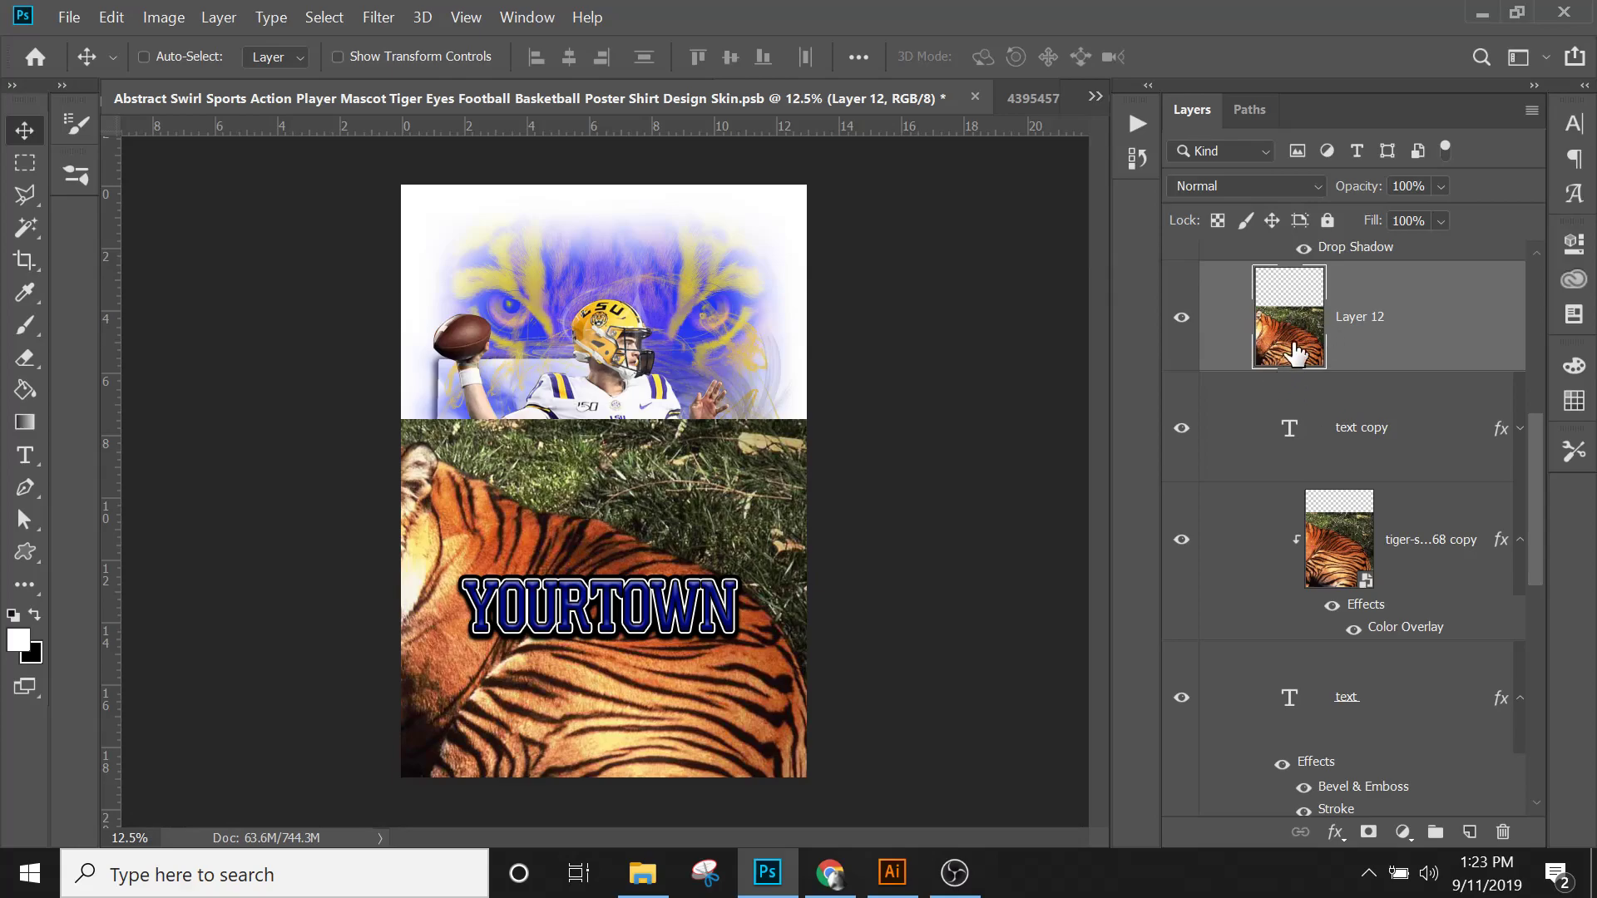
right_click(1403, 358)
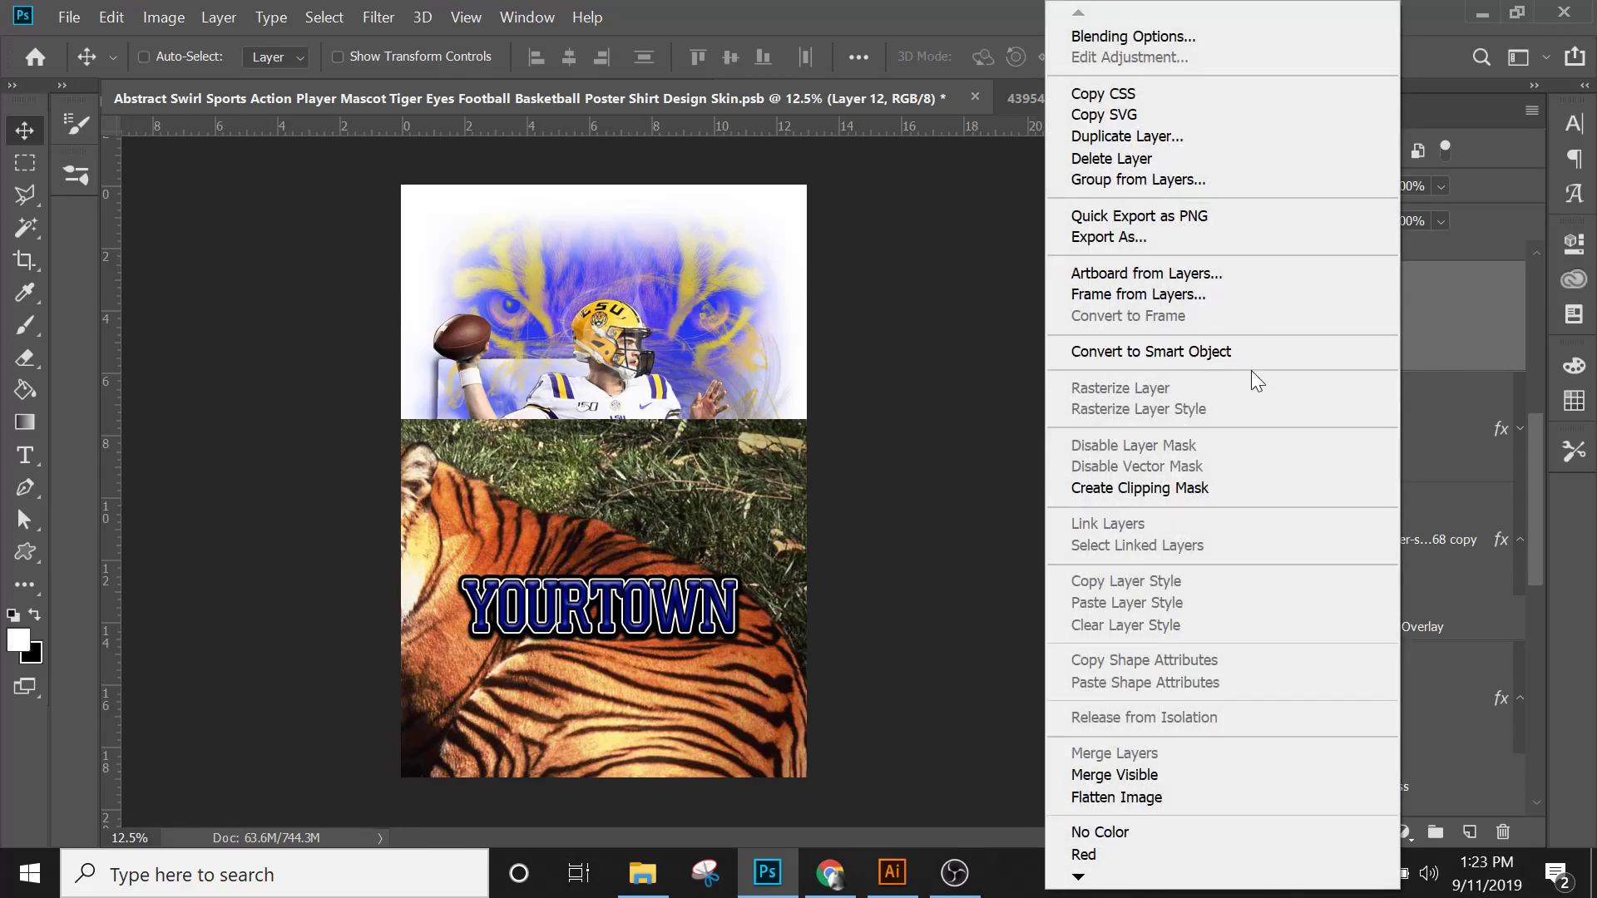
left_click(1244, 484)
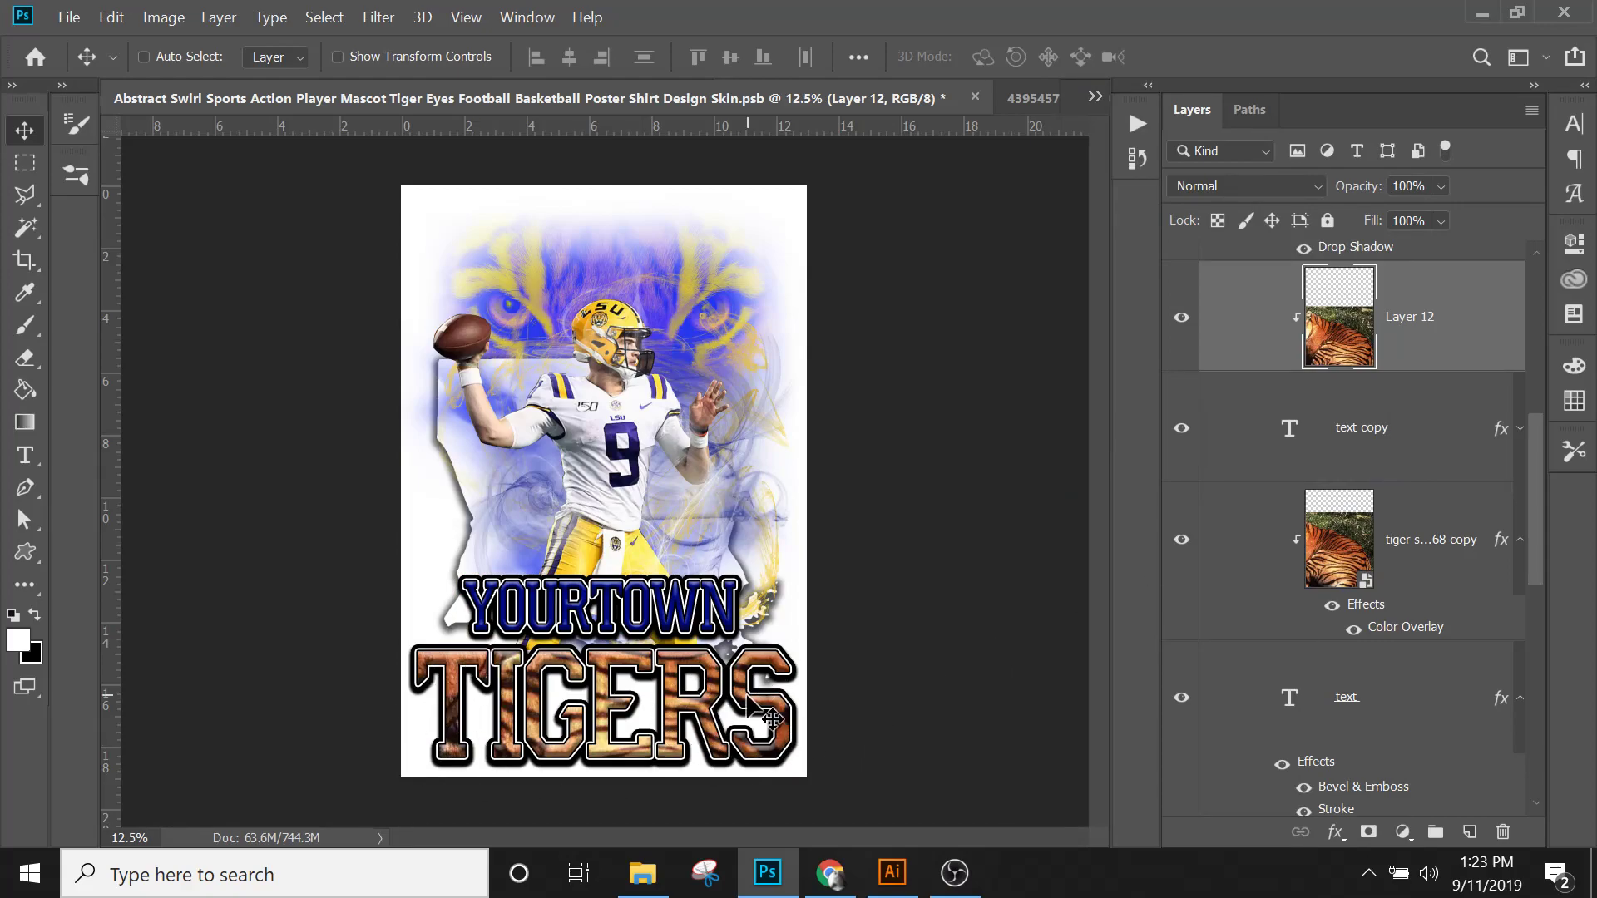
Step: Examine the layer stack around the clipped tiger photo, from the School Name text down to the original clipped tiger photo
scroll(1330, 420, "up", 1)
scroll(1318, 420, "up", 1)
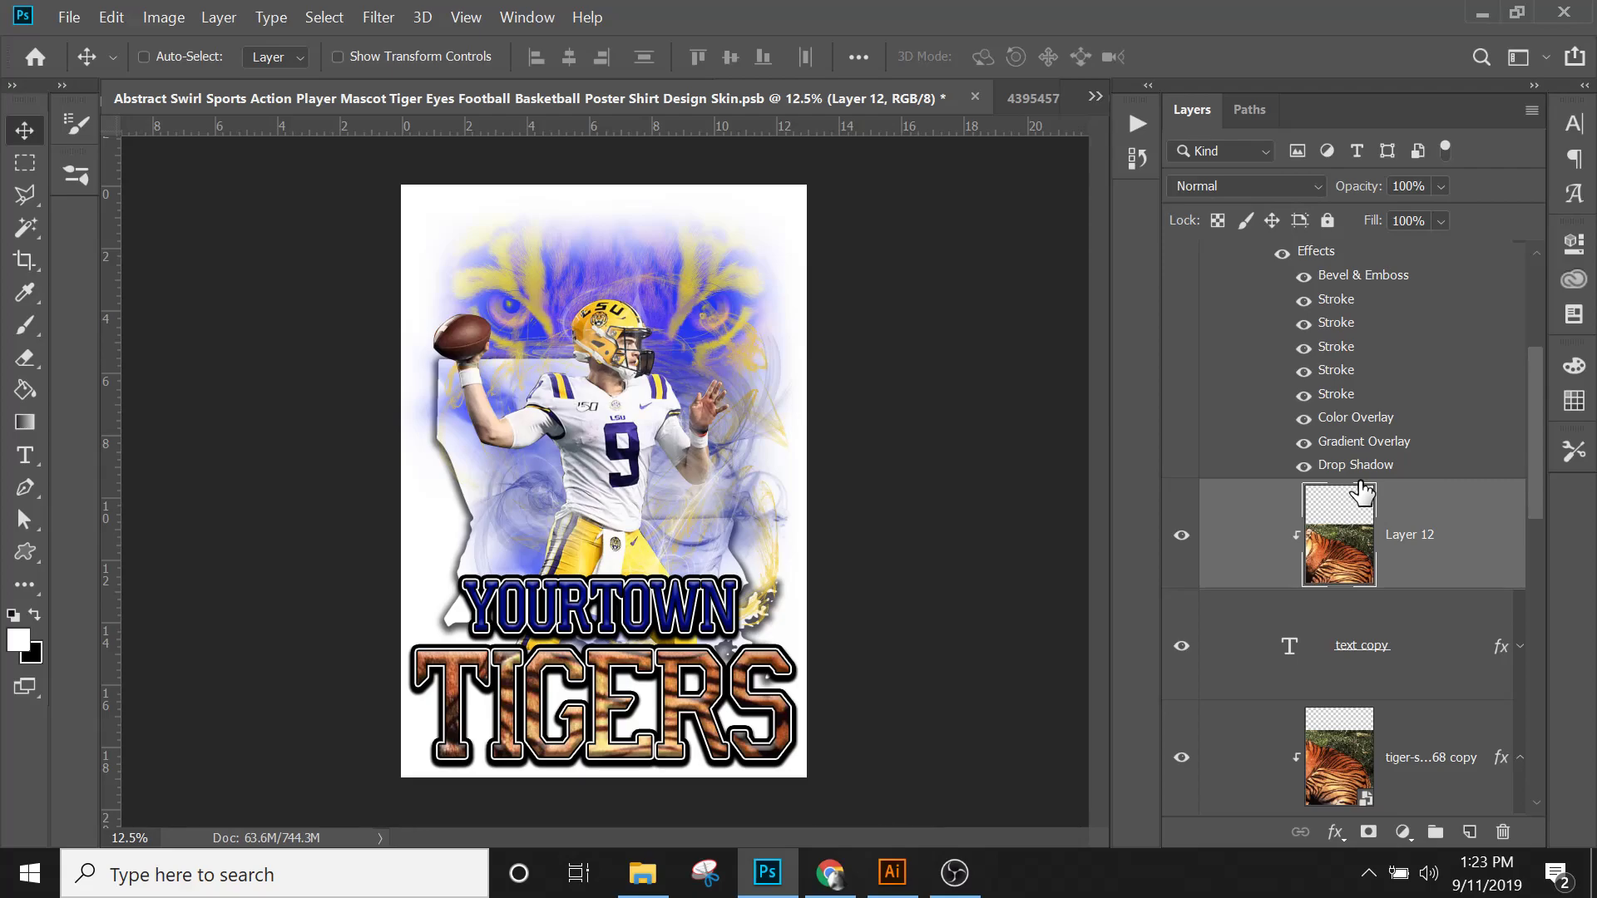
scroll(1361, 493, "up", 2)
key("alt+bracketright")
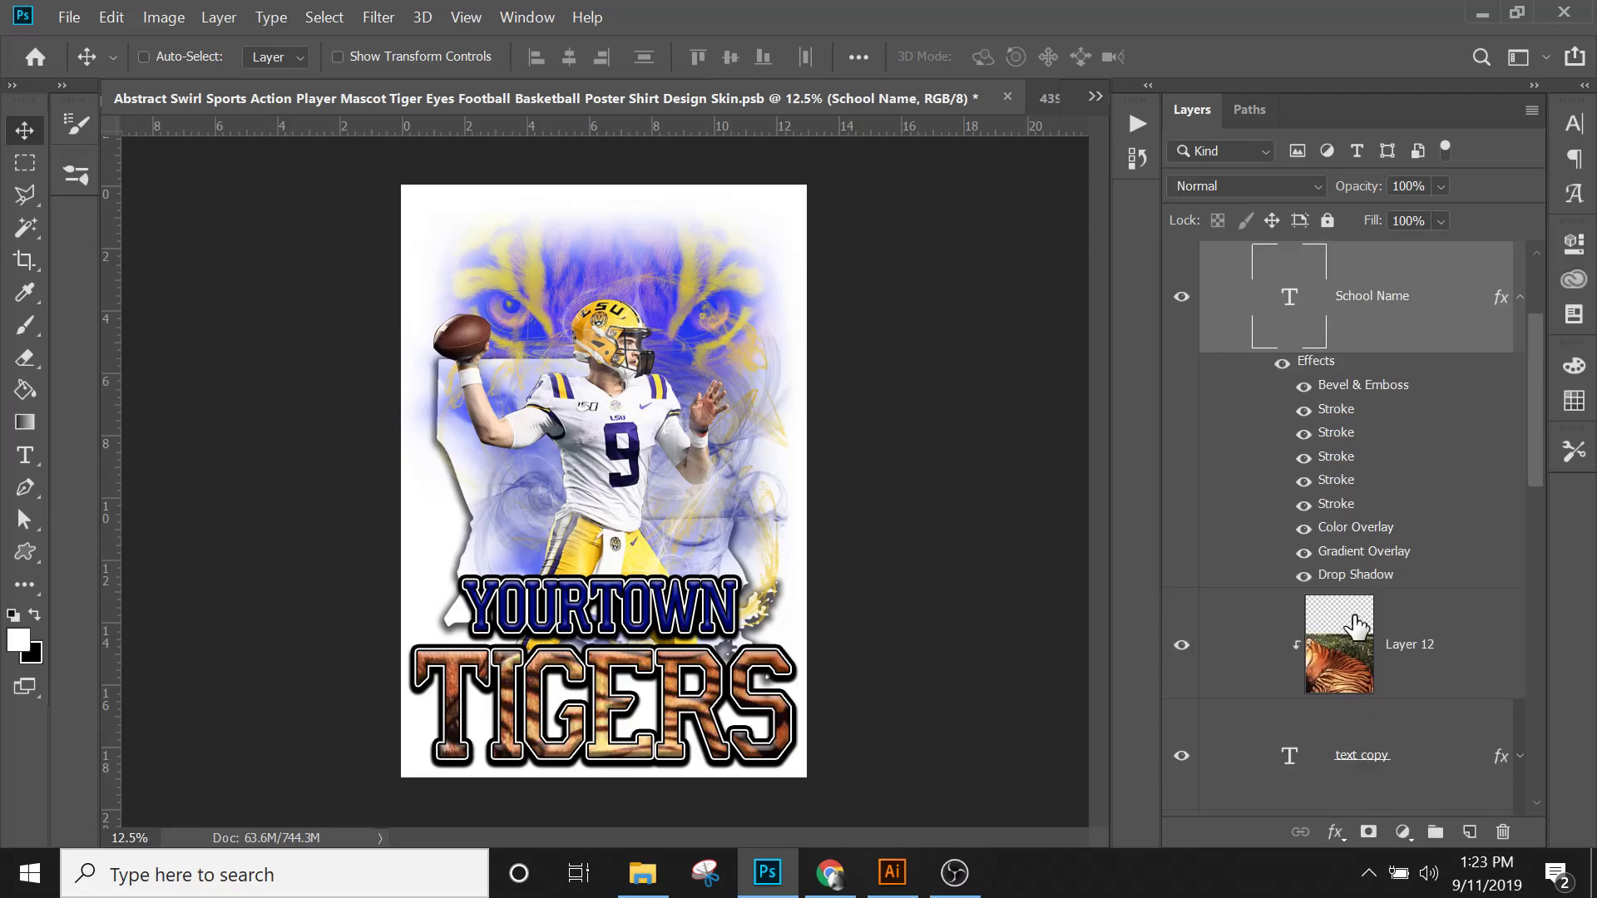
left_click(1354, 642)
scroll(1351, 644, "down", 1)
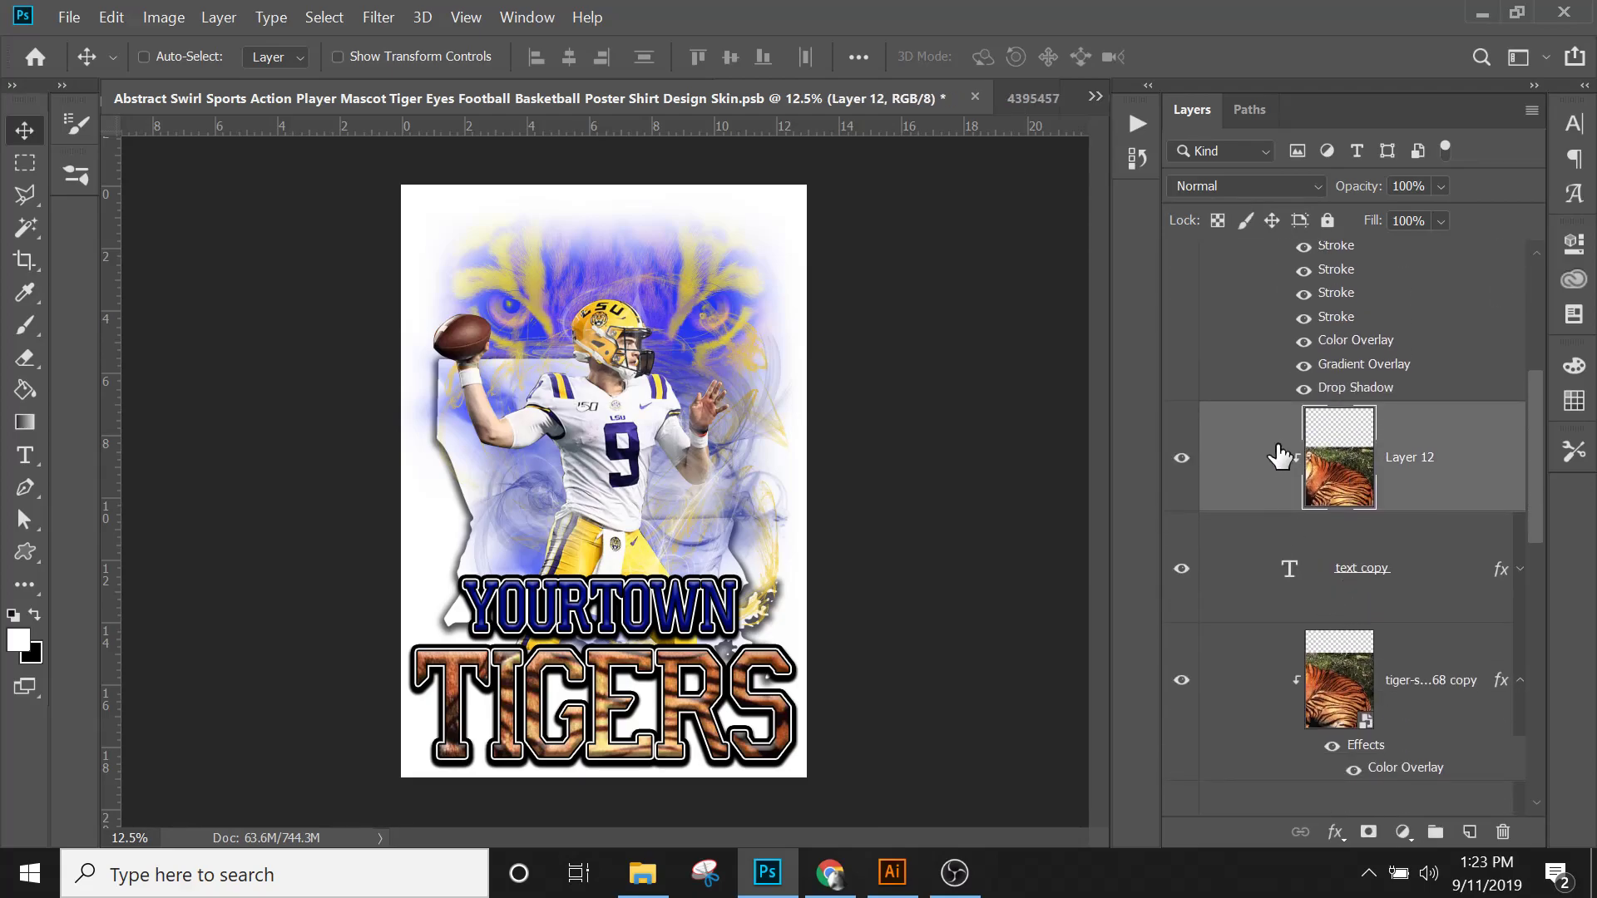
left_click(1302, 678, "alt")
scroll(1308, 466, "up", 3)
scroll(1309, 466, "up", 1)
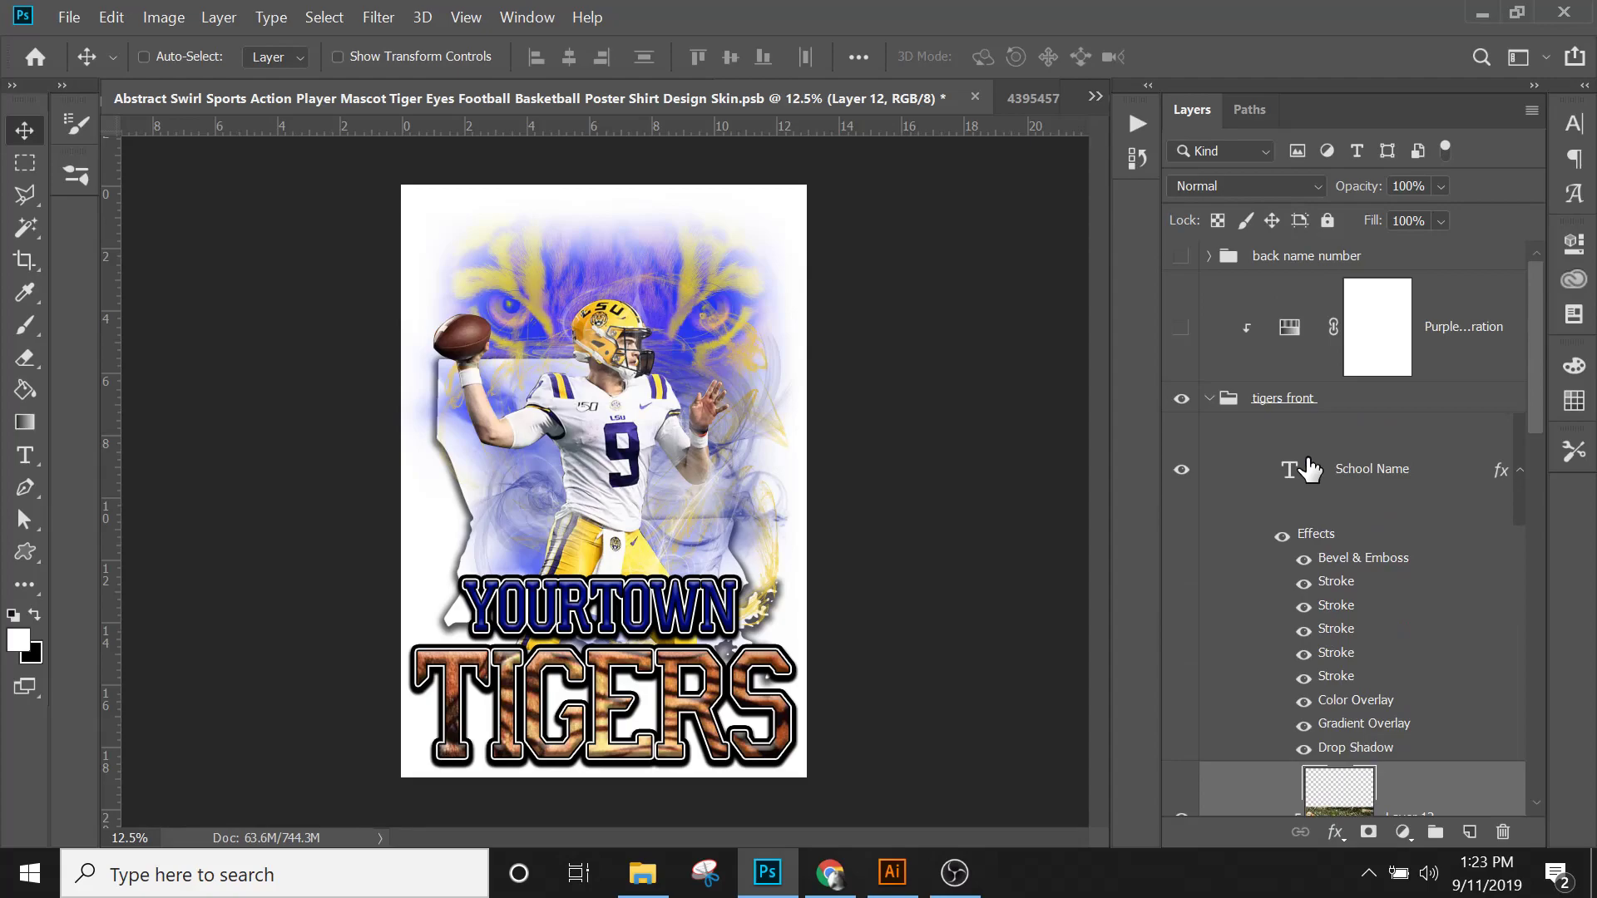
scroll(1289, 474, "down", 4)
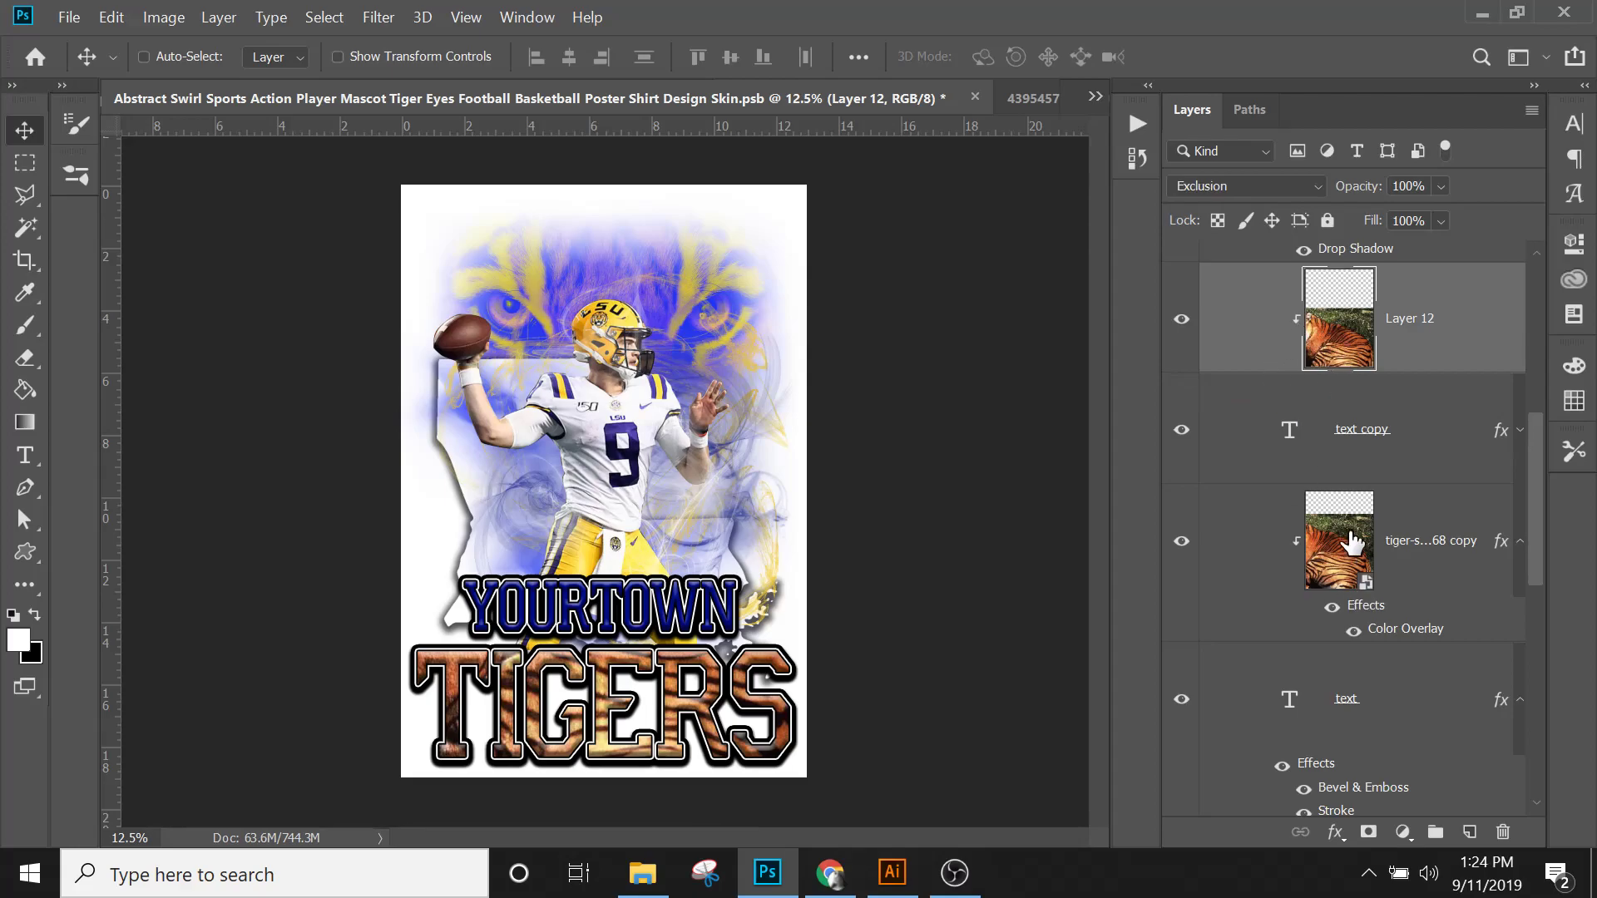
Step: Try successive blend modes on the new tiger photo layer, from Darken to Exclusion, to match the original tiger photo layer
left_click(1401, 556)
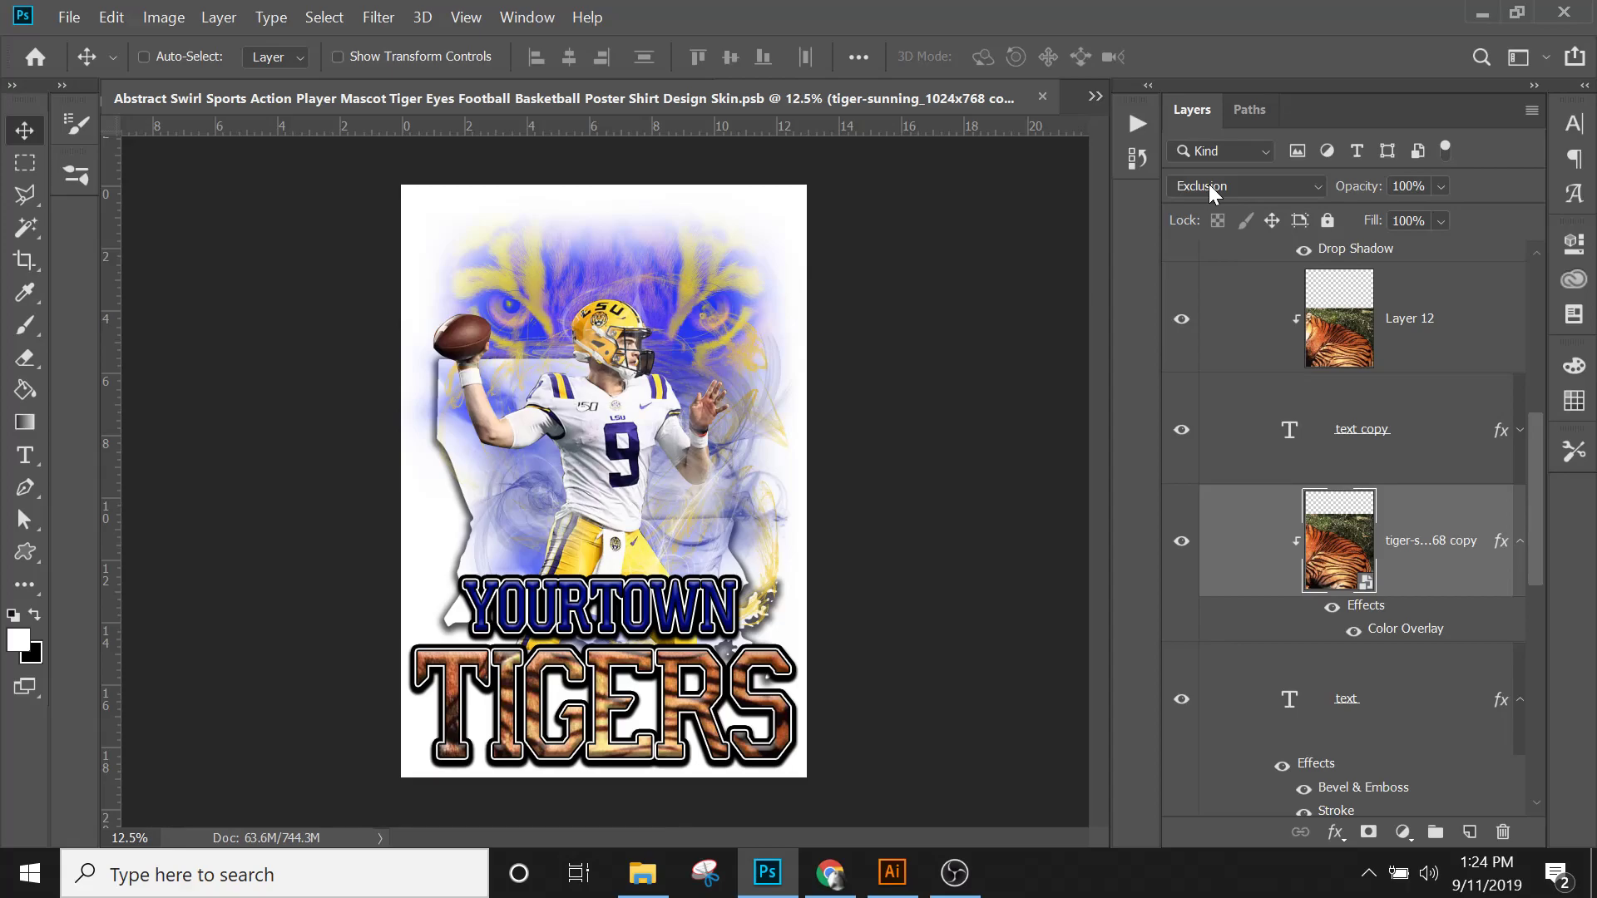
key("alt+bracketright")
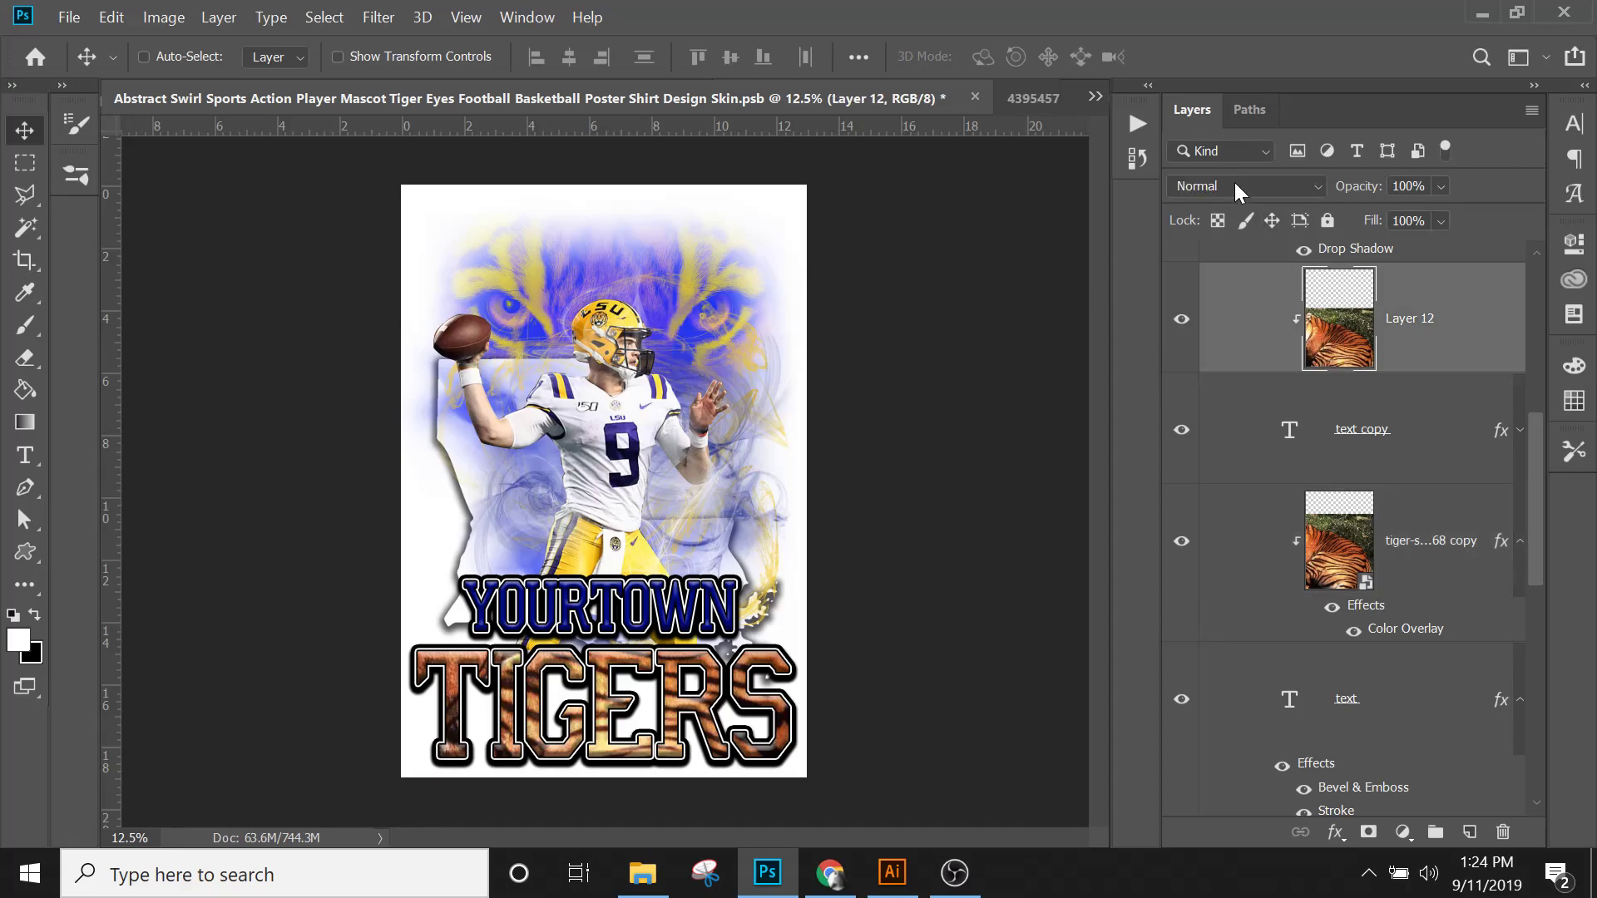
left_click(1234, 182)
left_click(1215, 263)
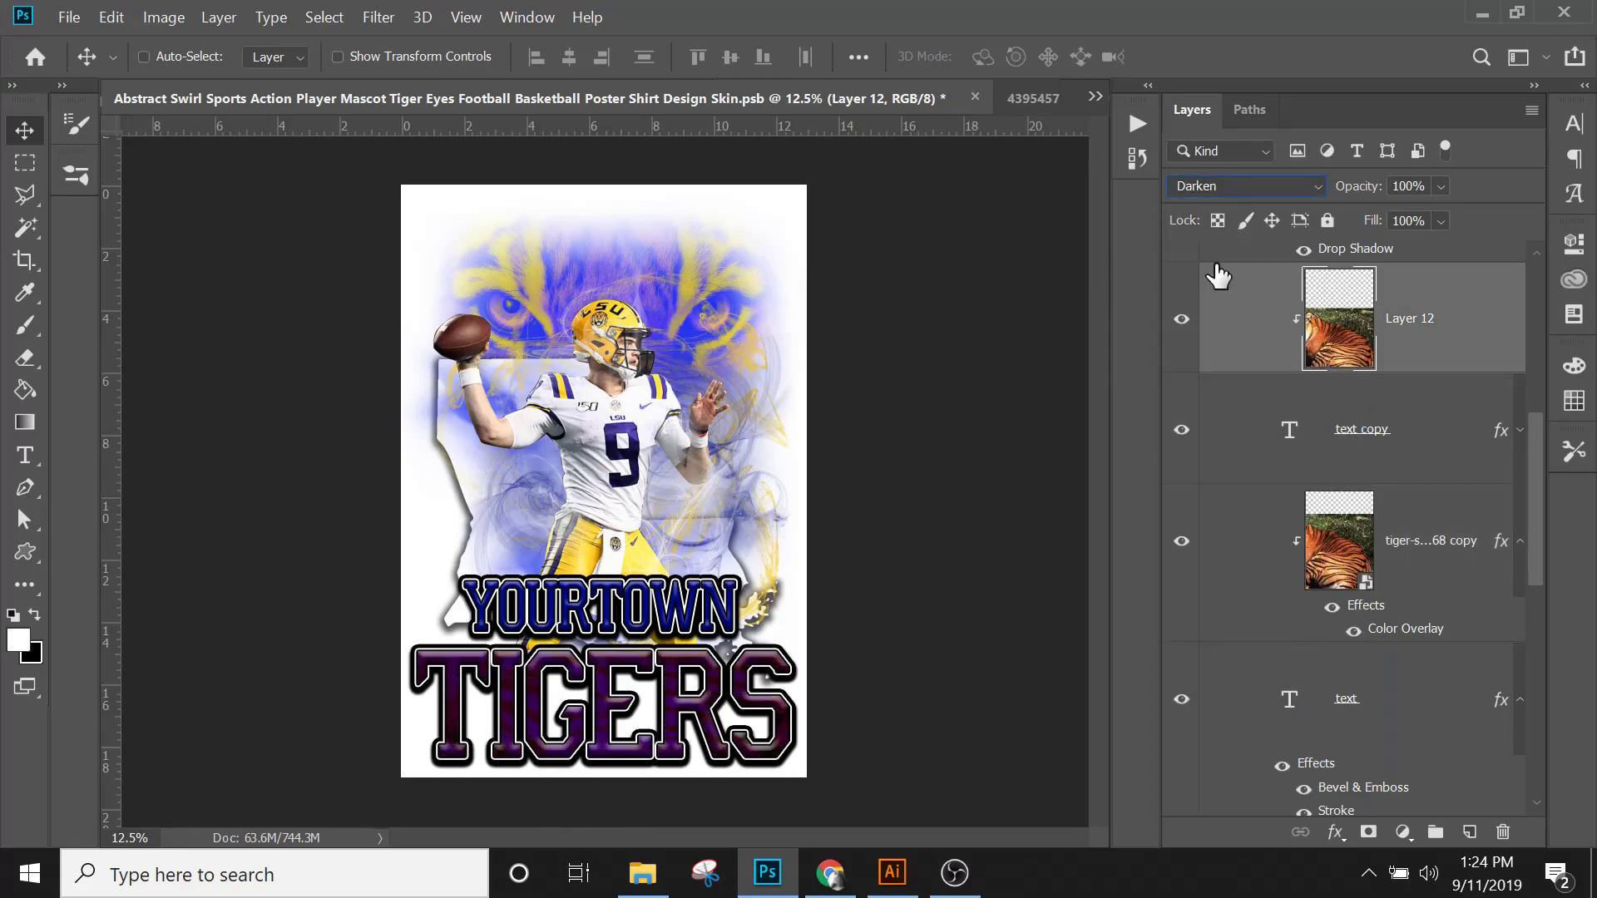
key("Down")
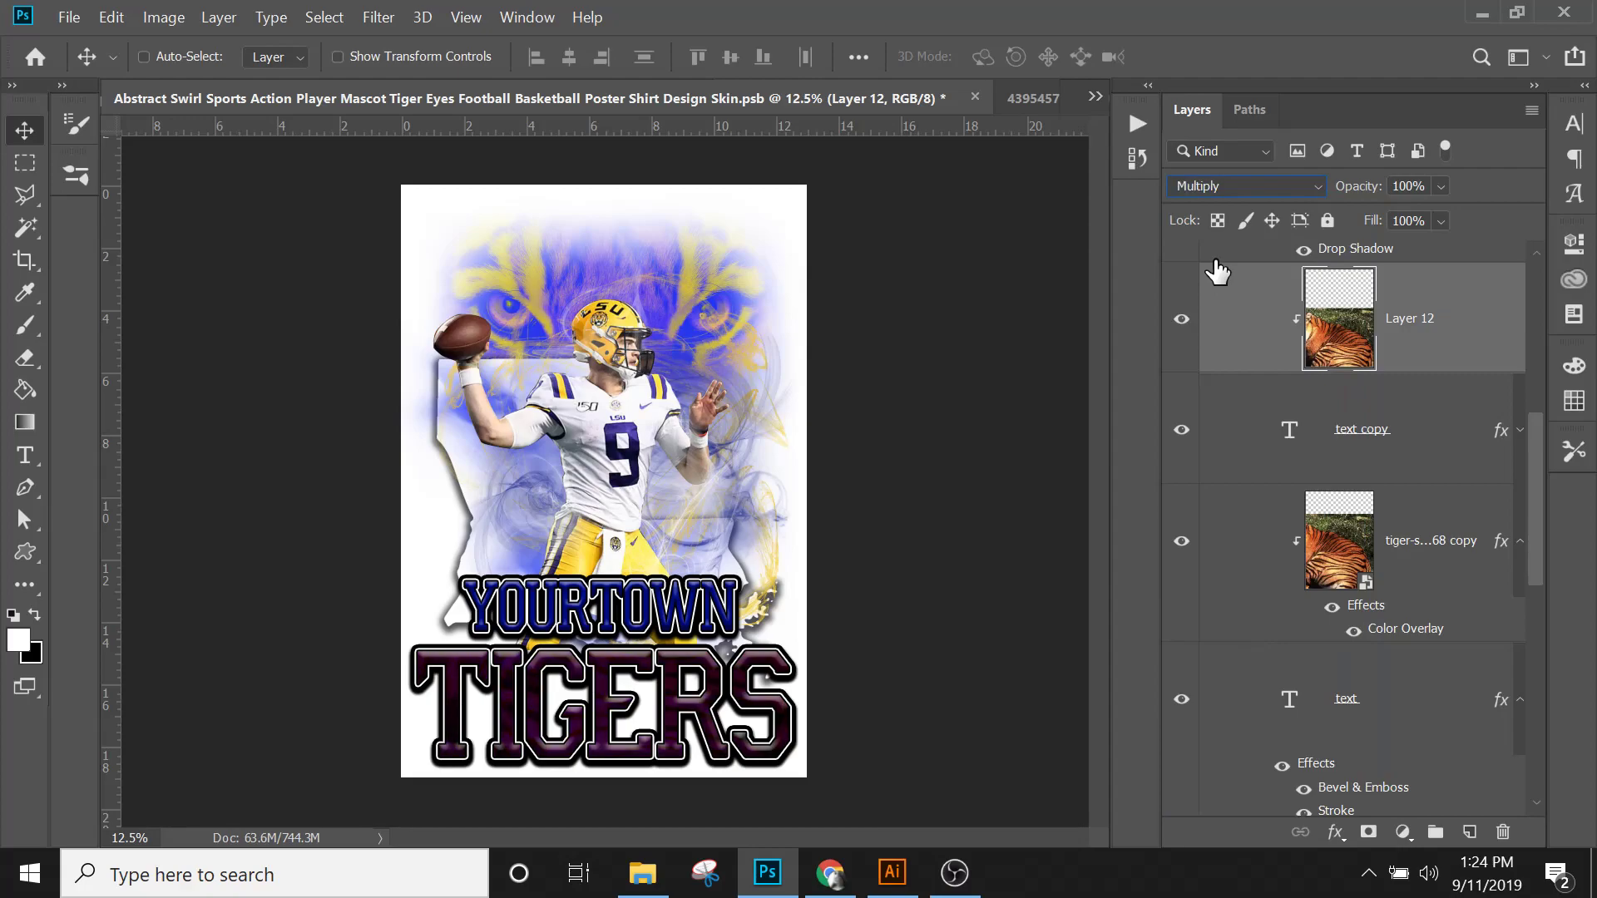
key("Down")
key("Down")
key("Down")
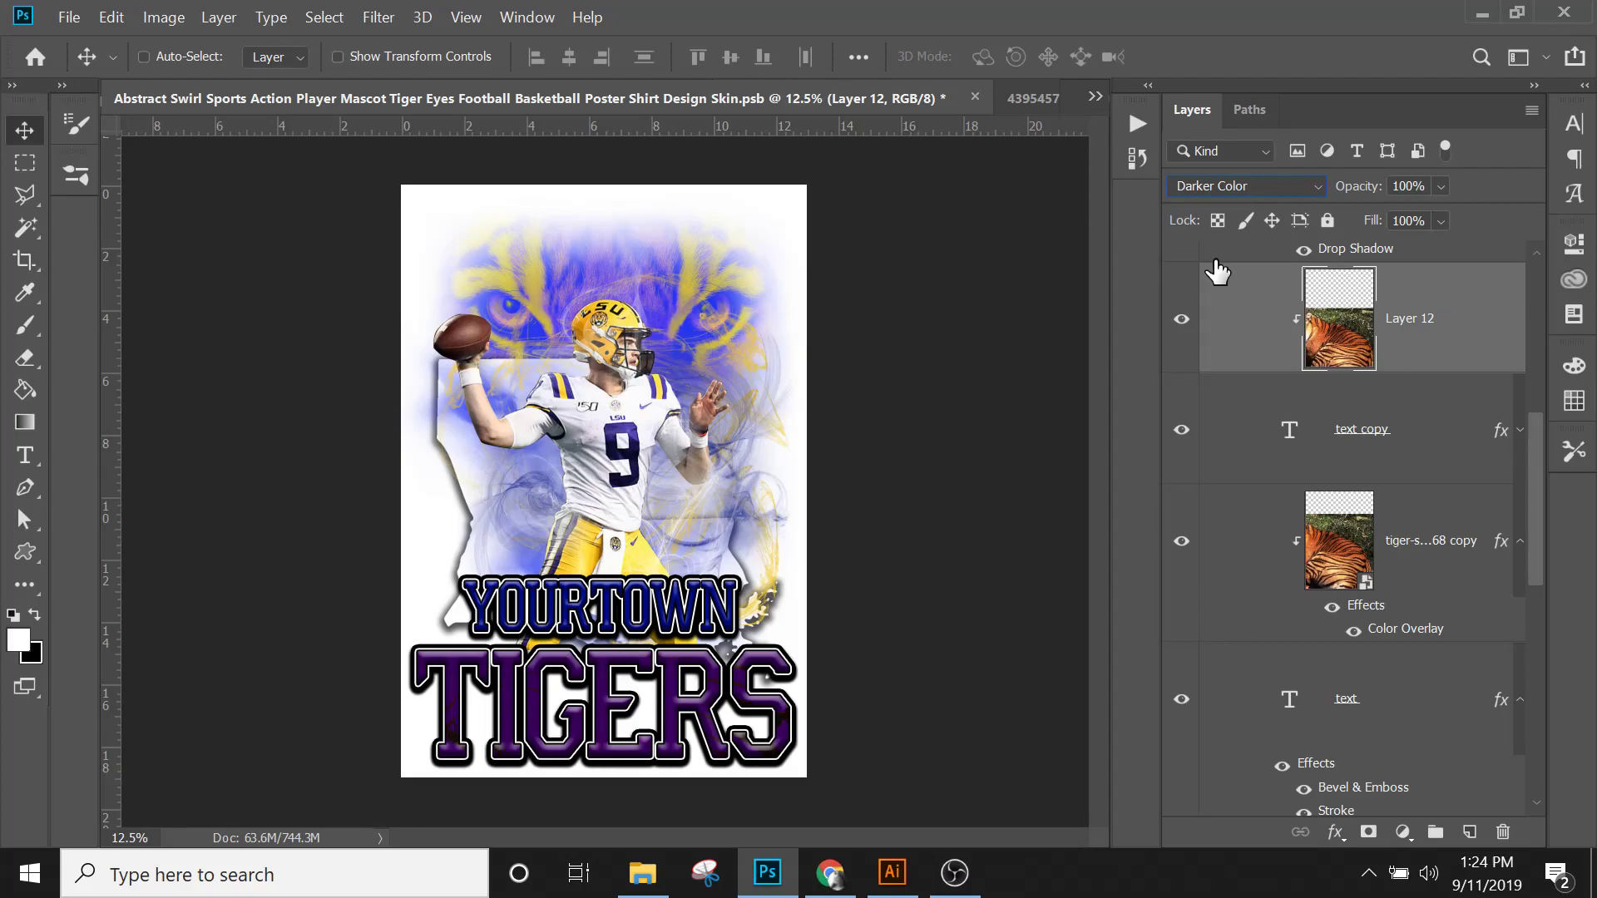
key("Down")
key("Down")
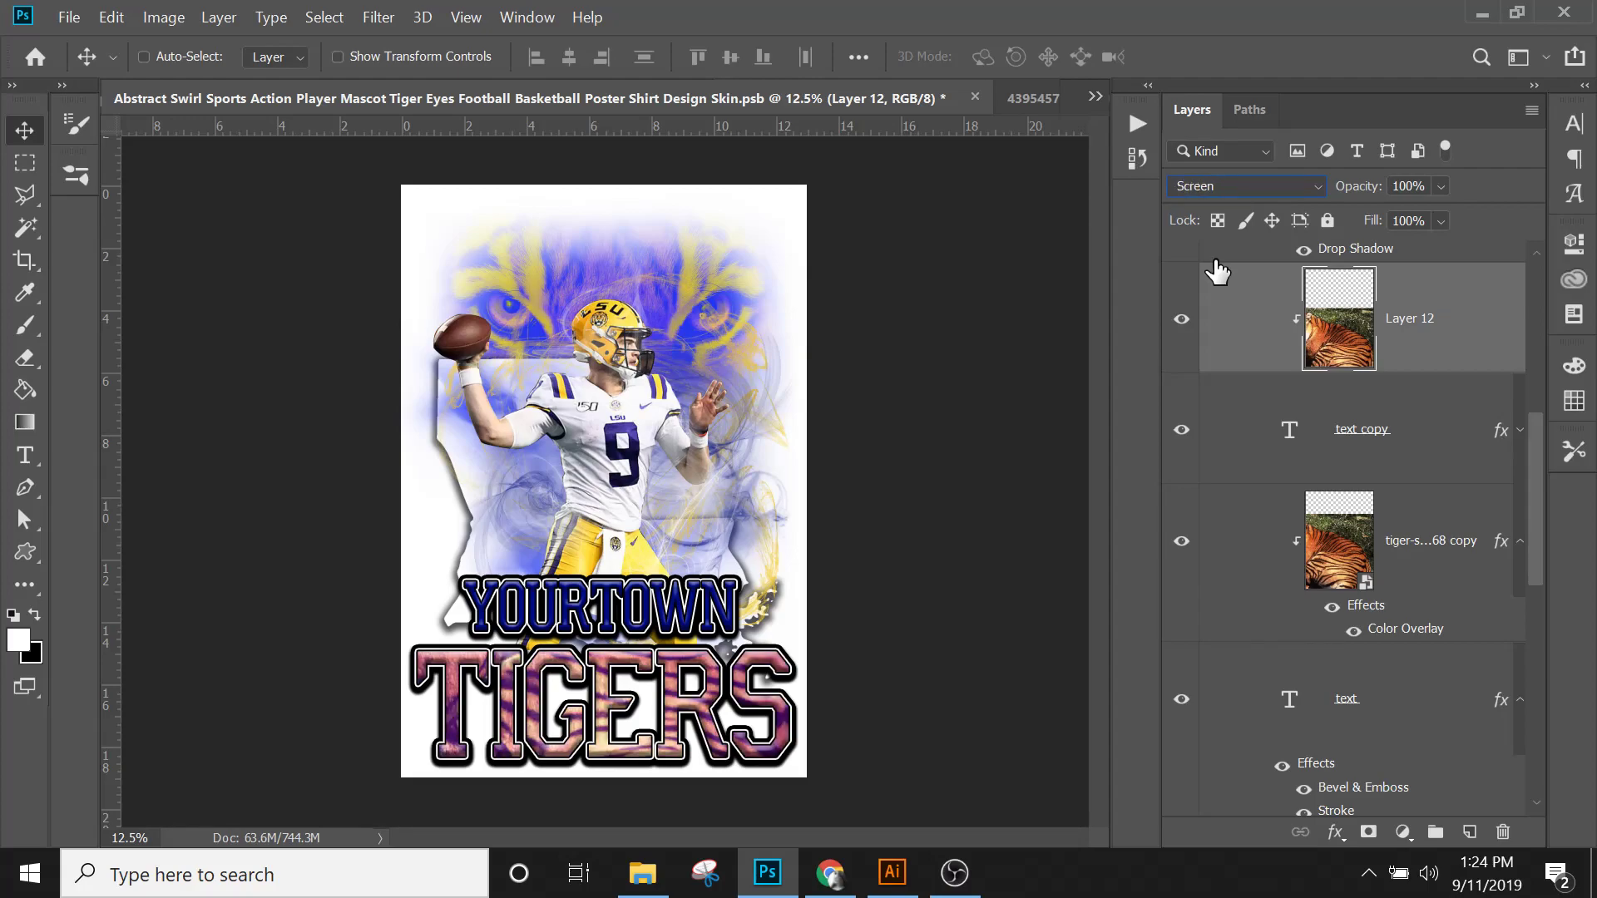
key("Down")
key("Down")
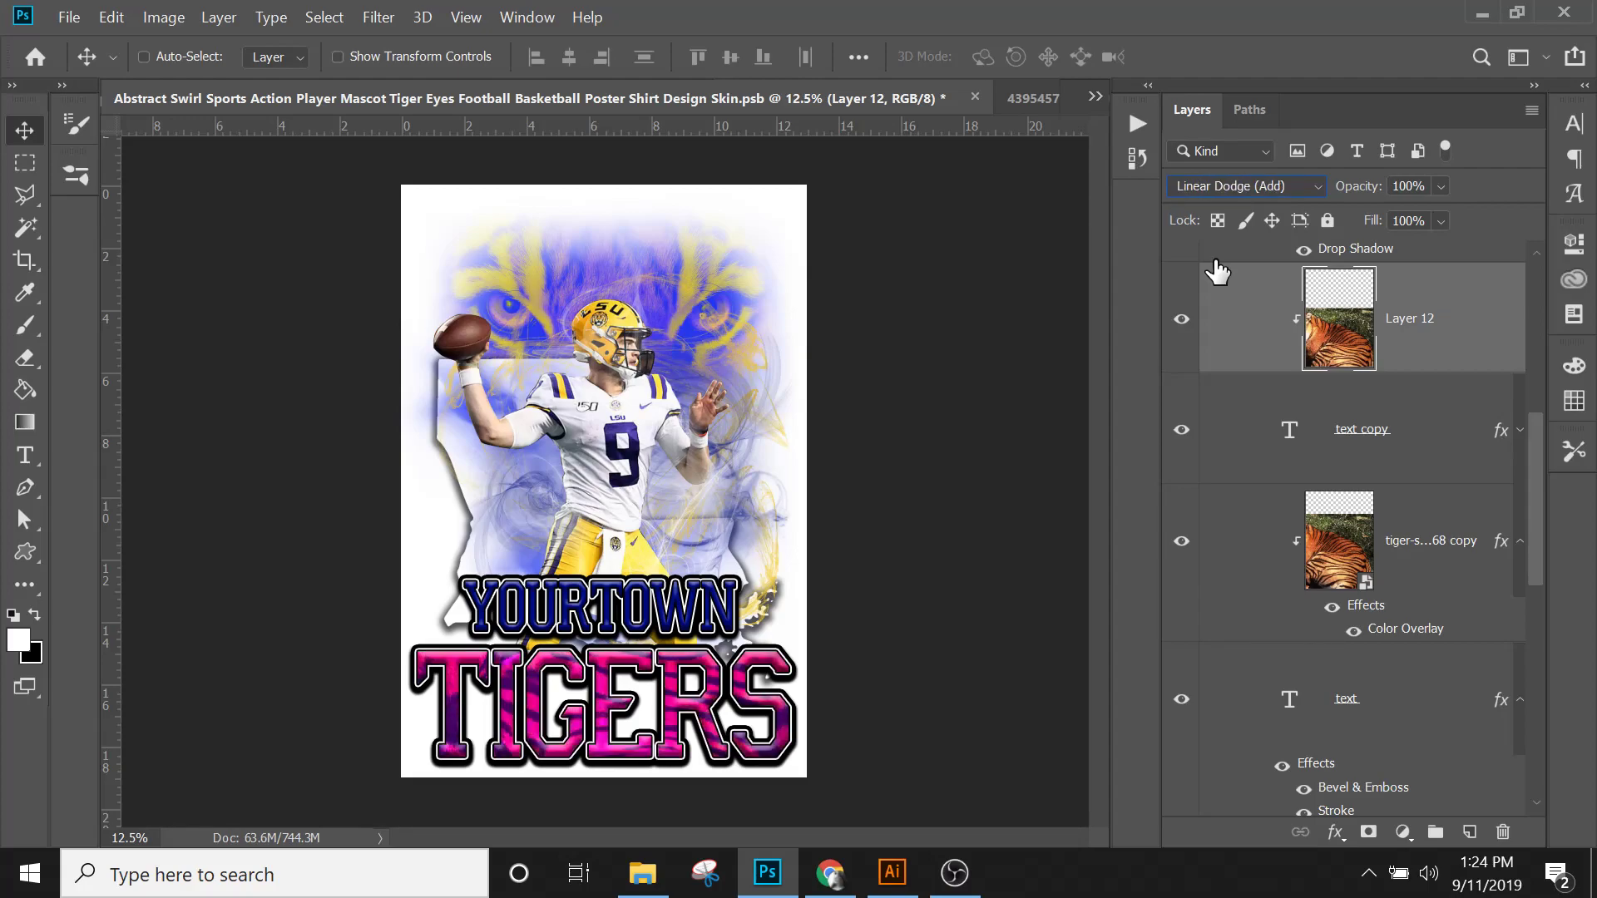
key("Down")
key("Down")
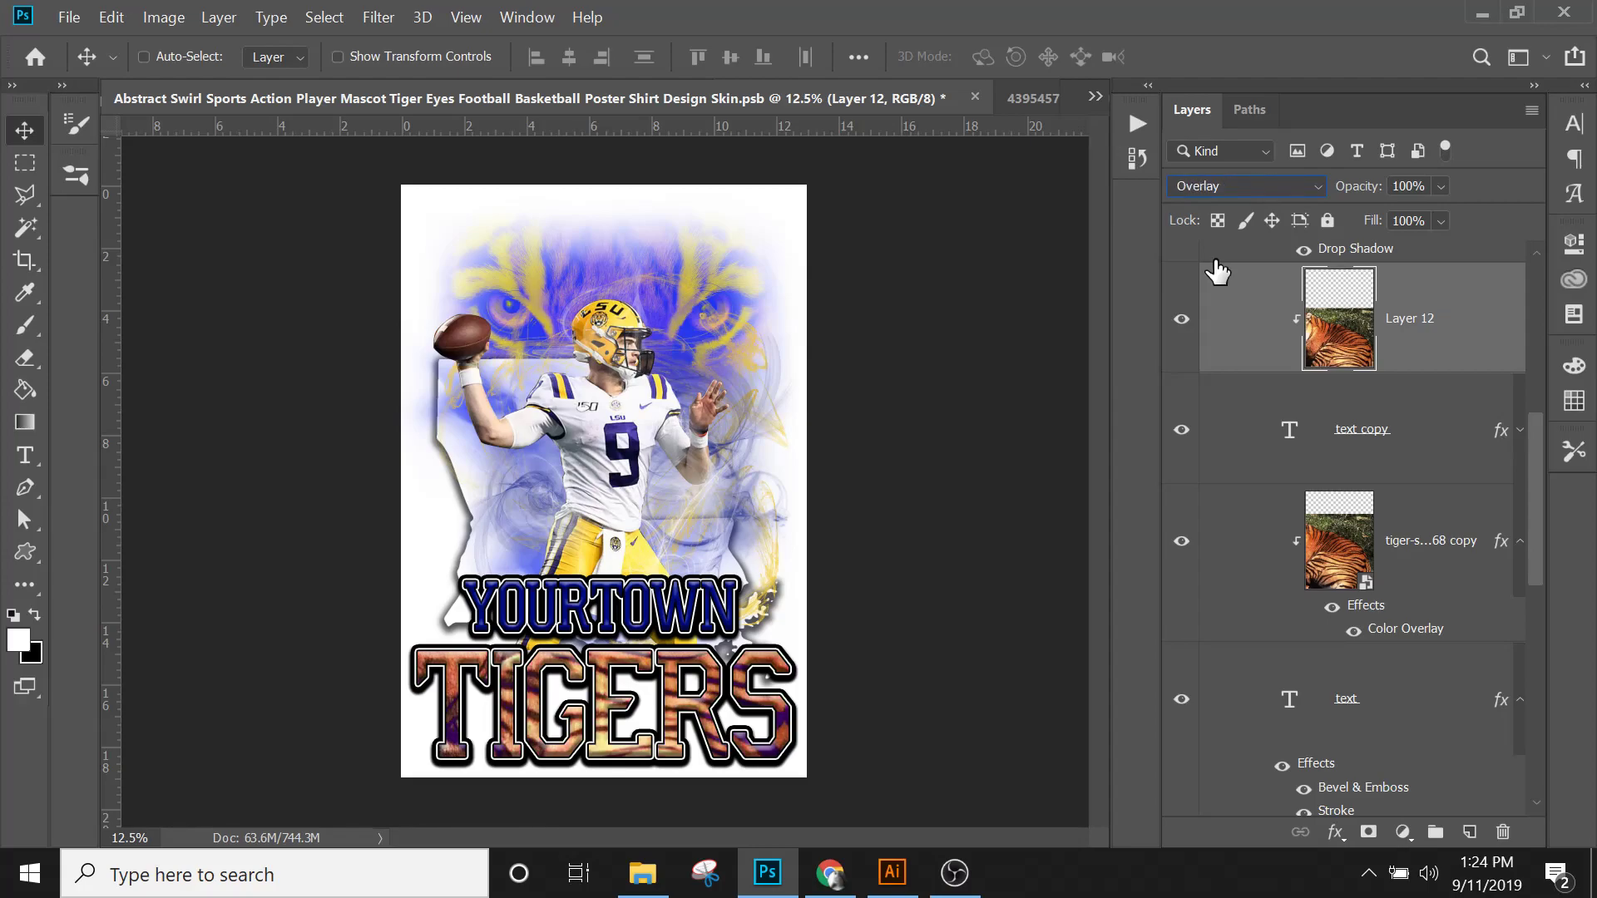
key("Down")
key("Down")
key("Down")
key("Down")
key("Down")
key("Down")
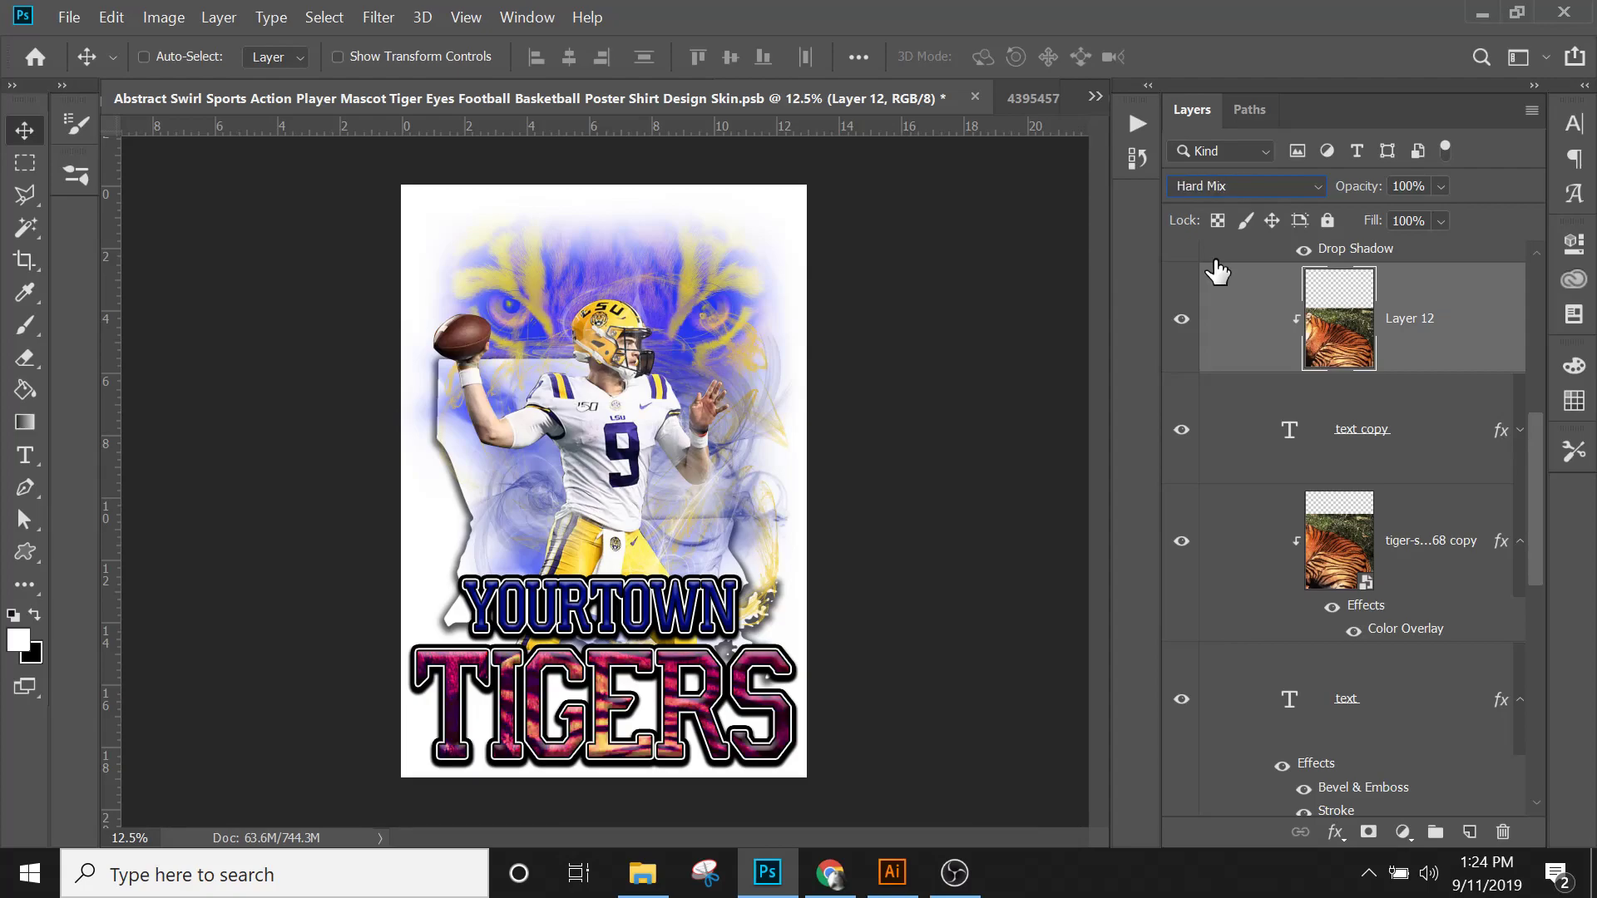
key("Down")
key("Down")
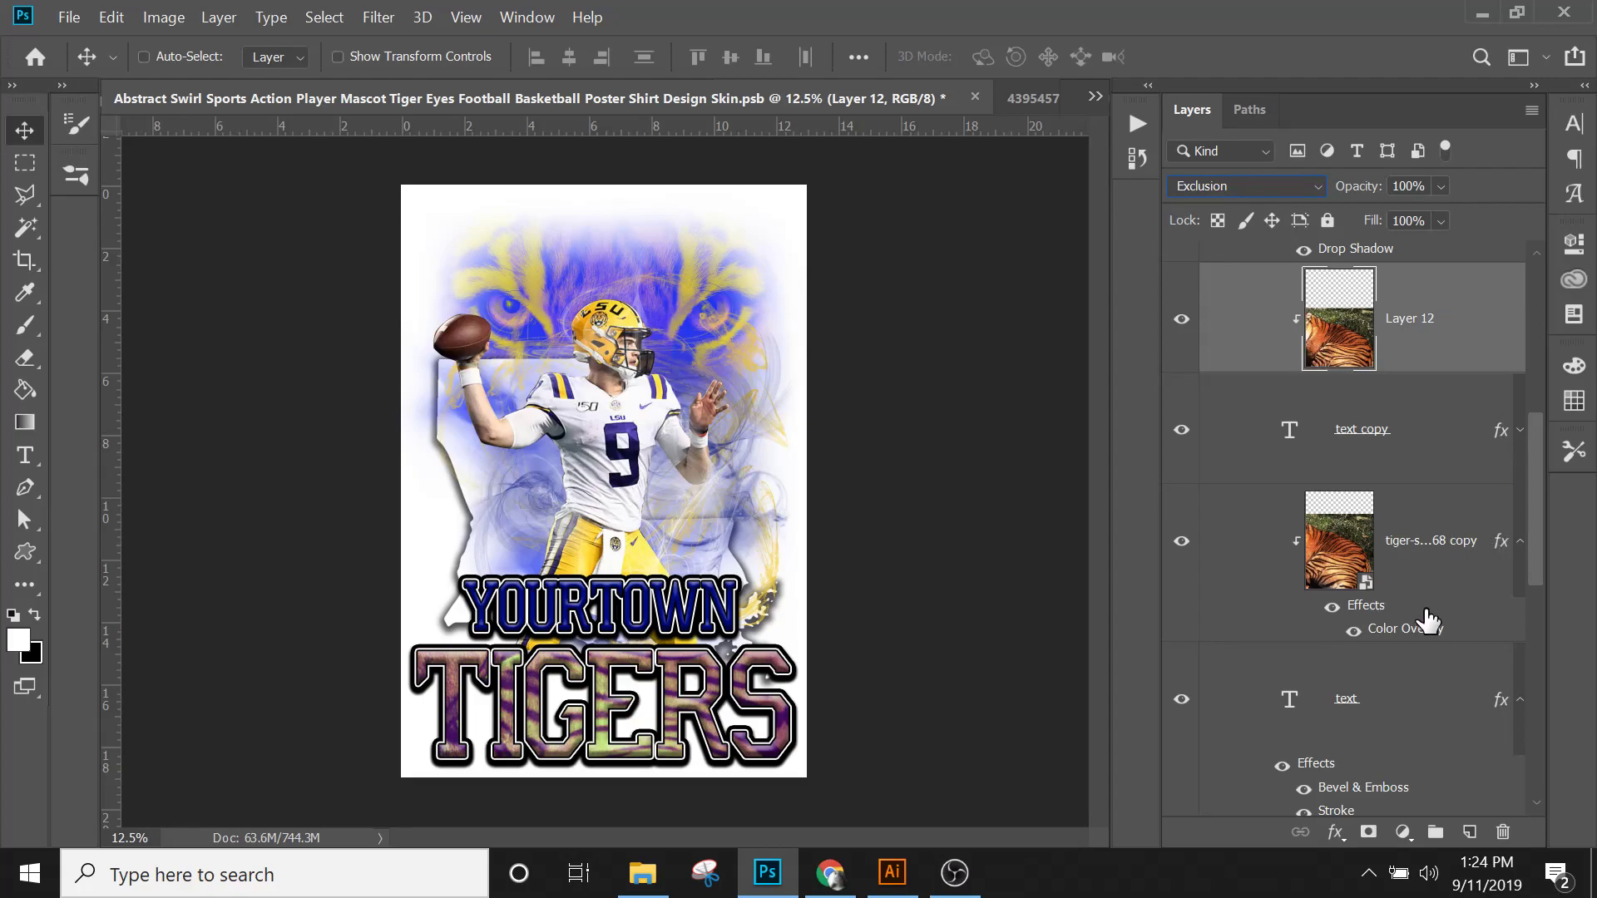
Step: Inspect the Color Overlay settings of the original clipped tiger photo layer, then close them without changes
left_click(1376, 632)
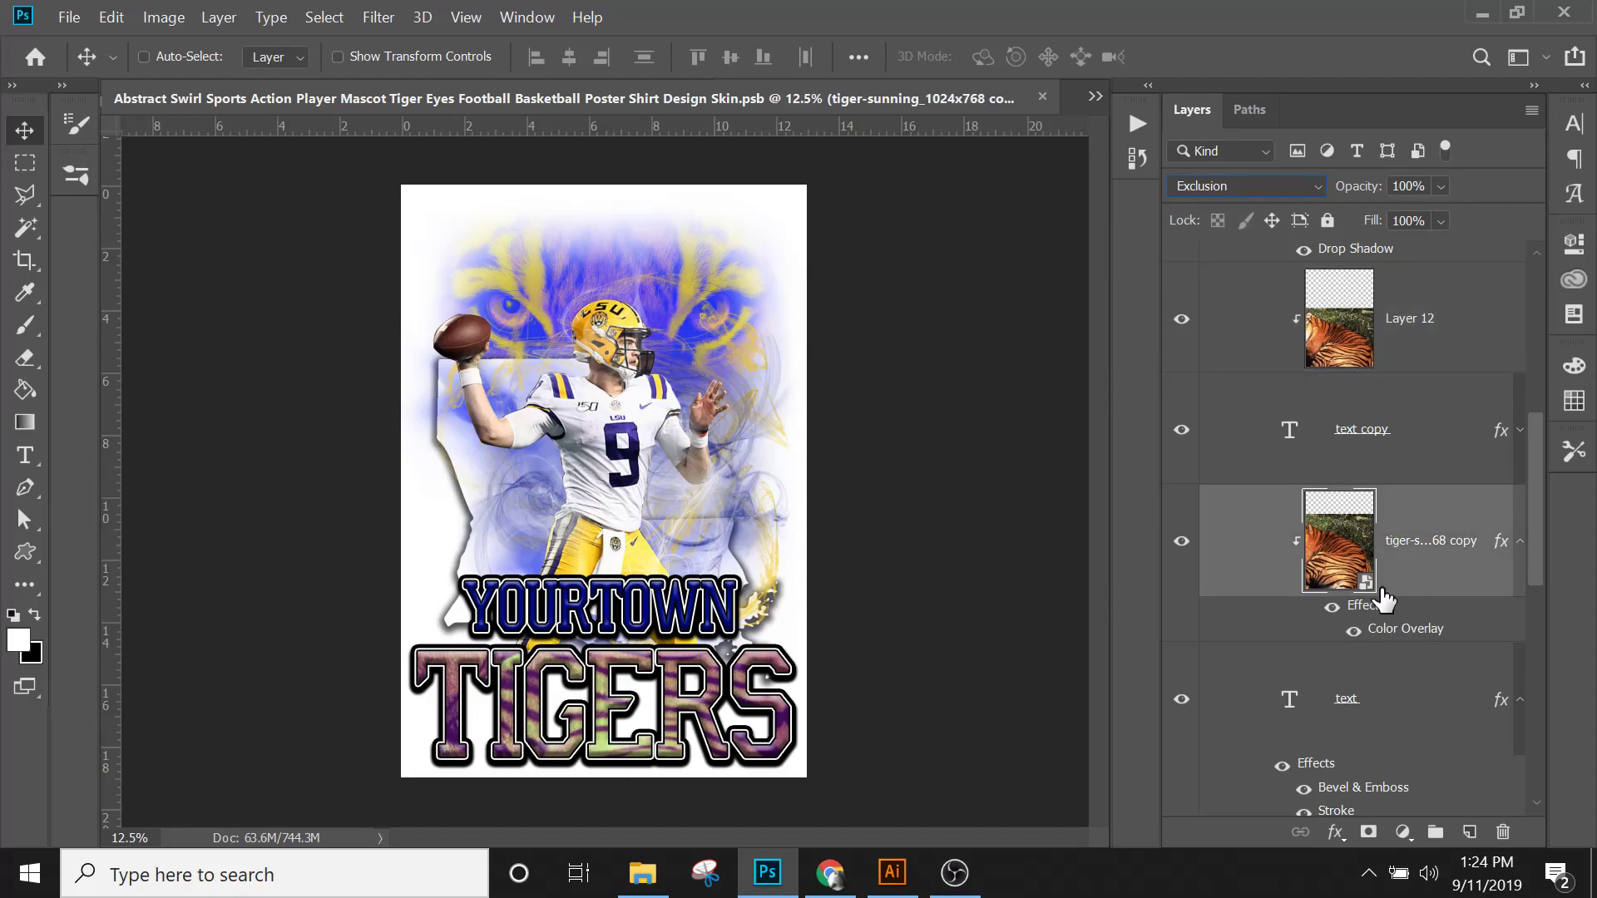
double_click(1414, 634)
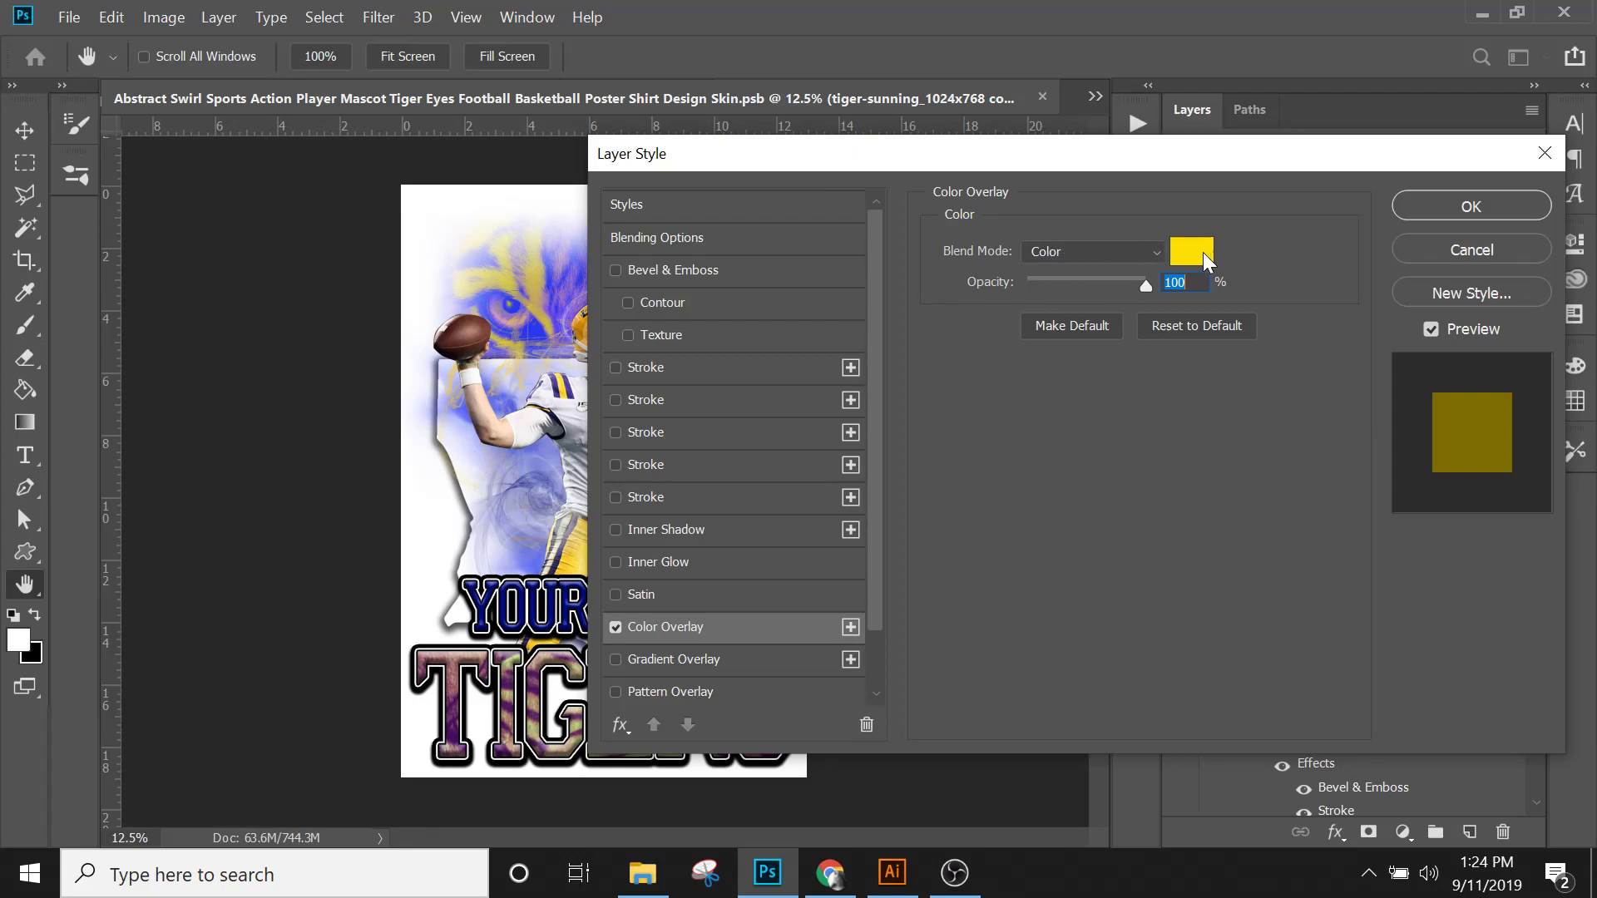
left_click(1056, 253)
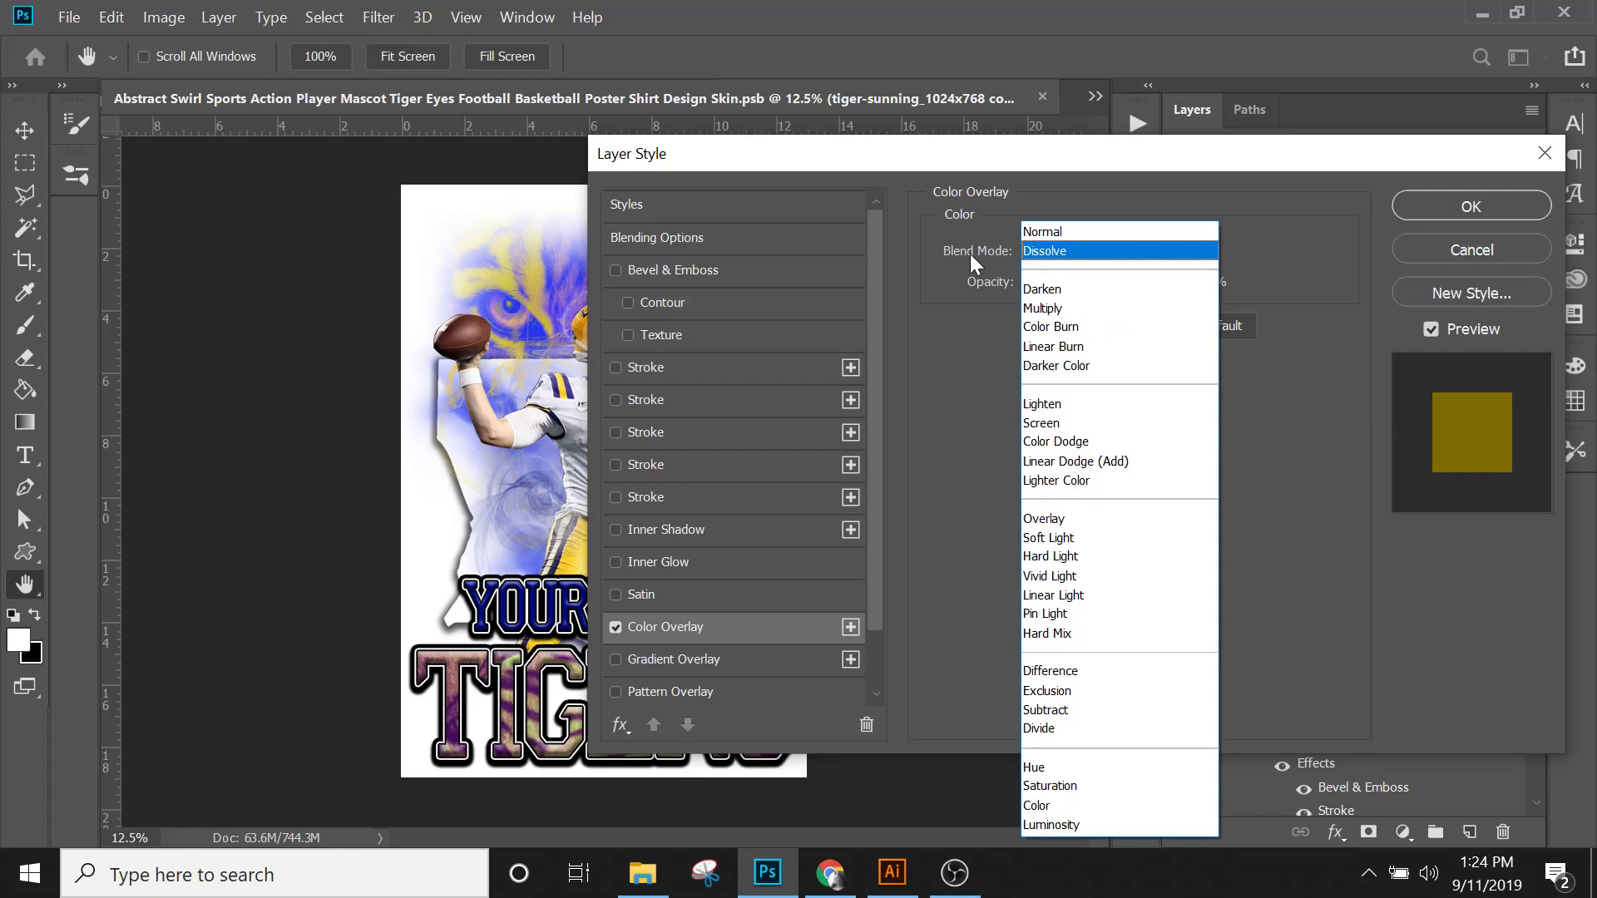
left_click(944, 167)
left_click(1449, 246)
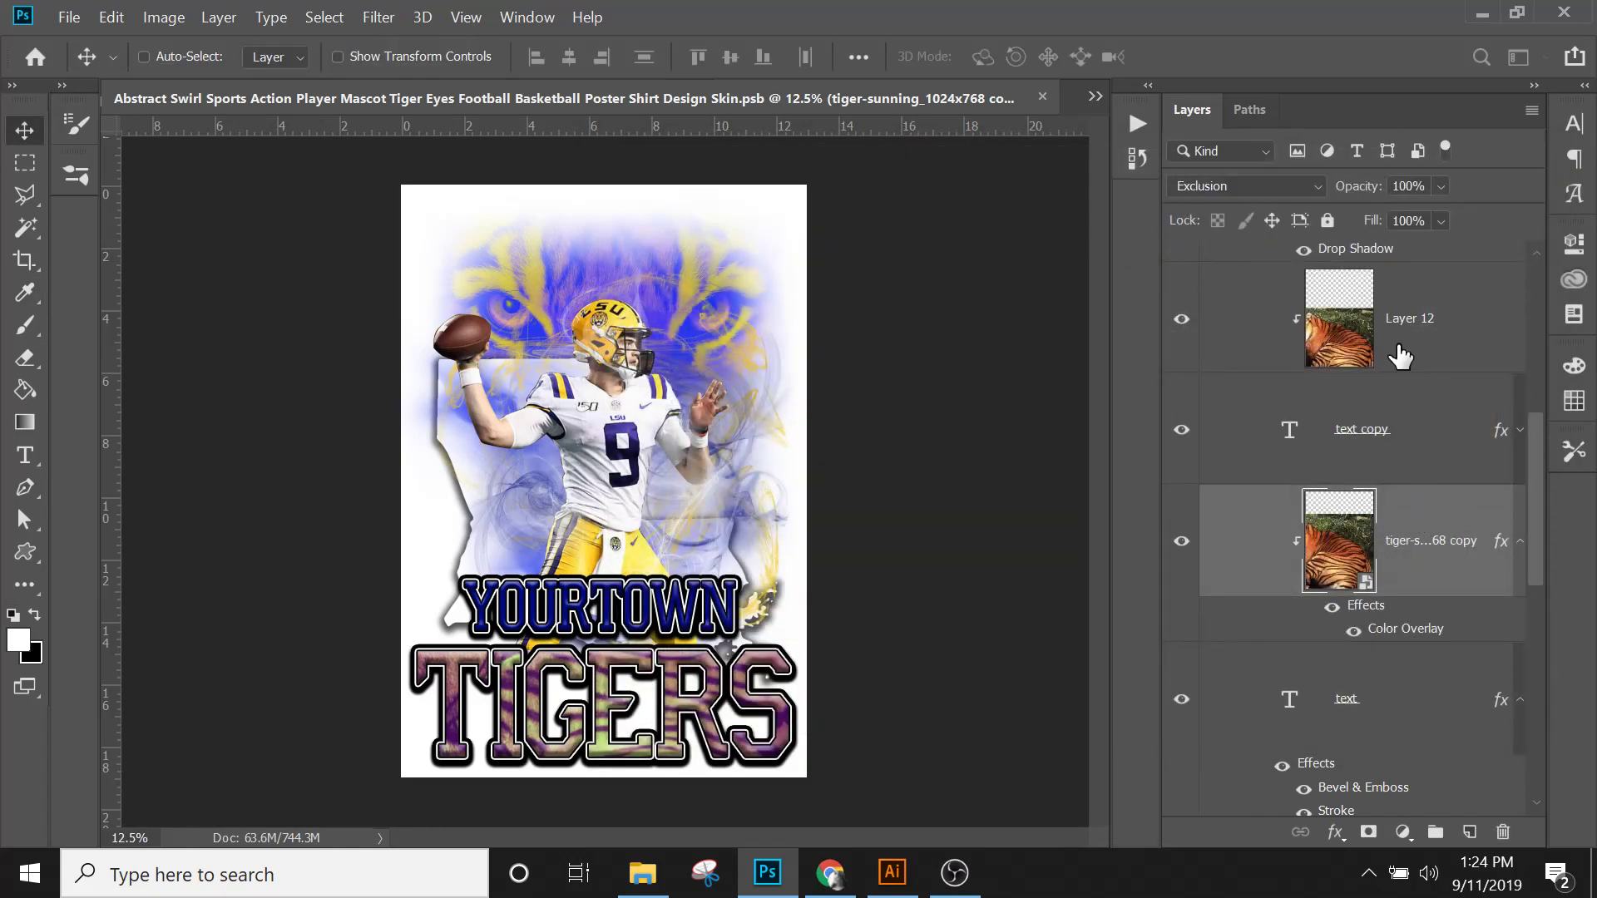
Step: Open the new tiger photo layer's layer style settings and enable a Color Overlay effect
left_click(1427, 353)
scroll(1414, 384, "up", 1)
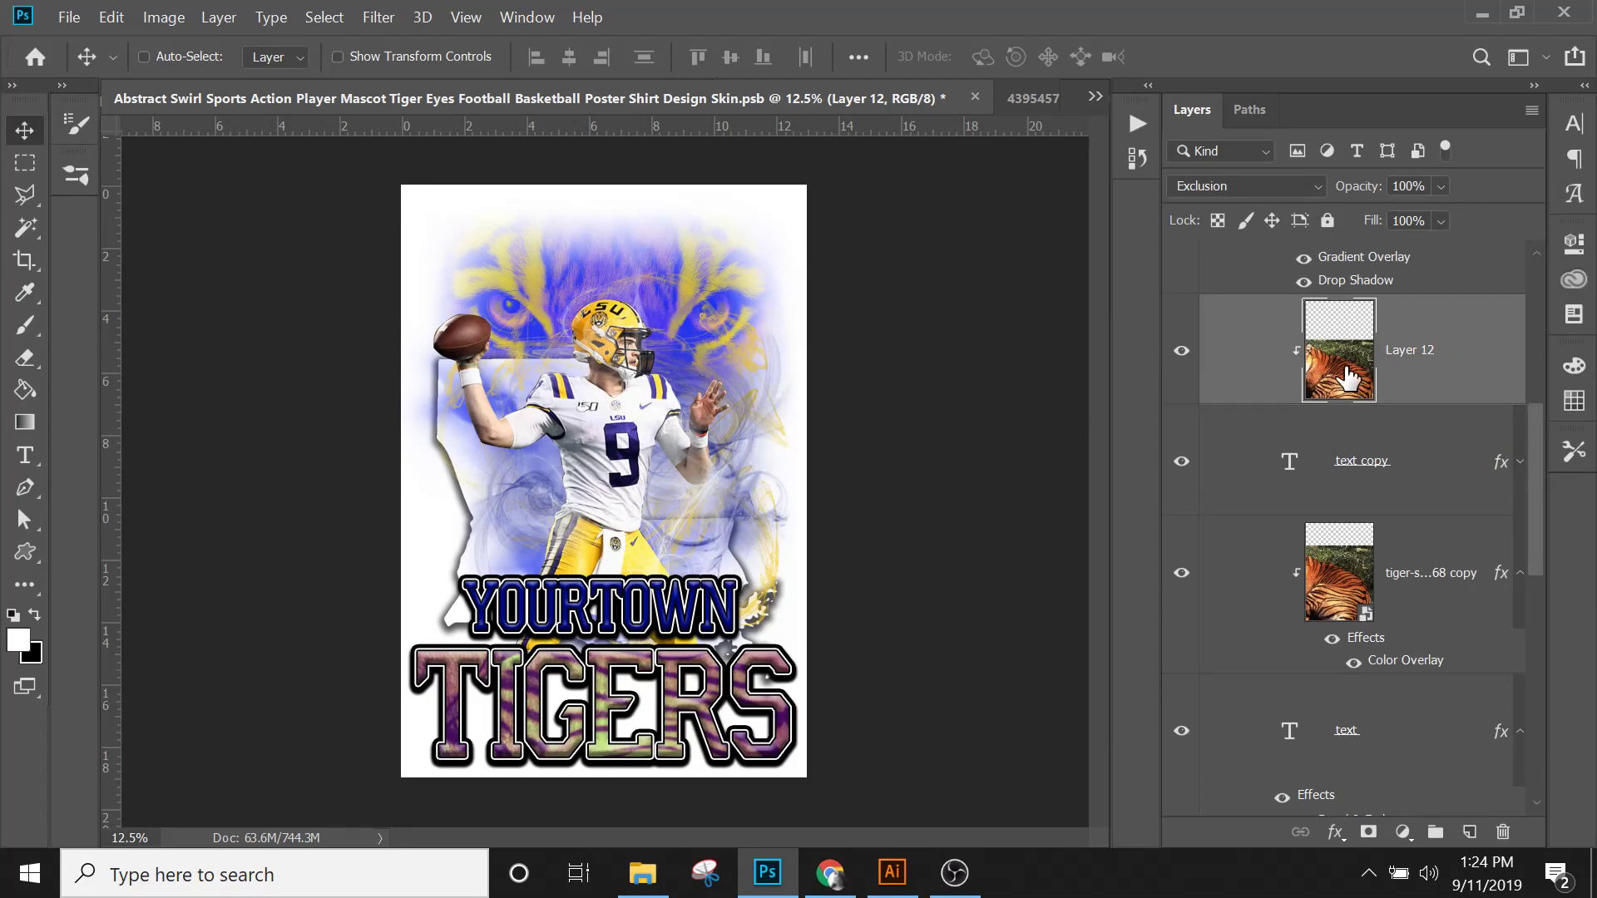
key("space")
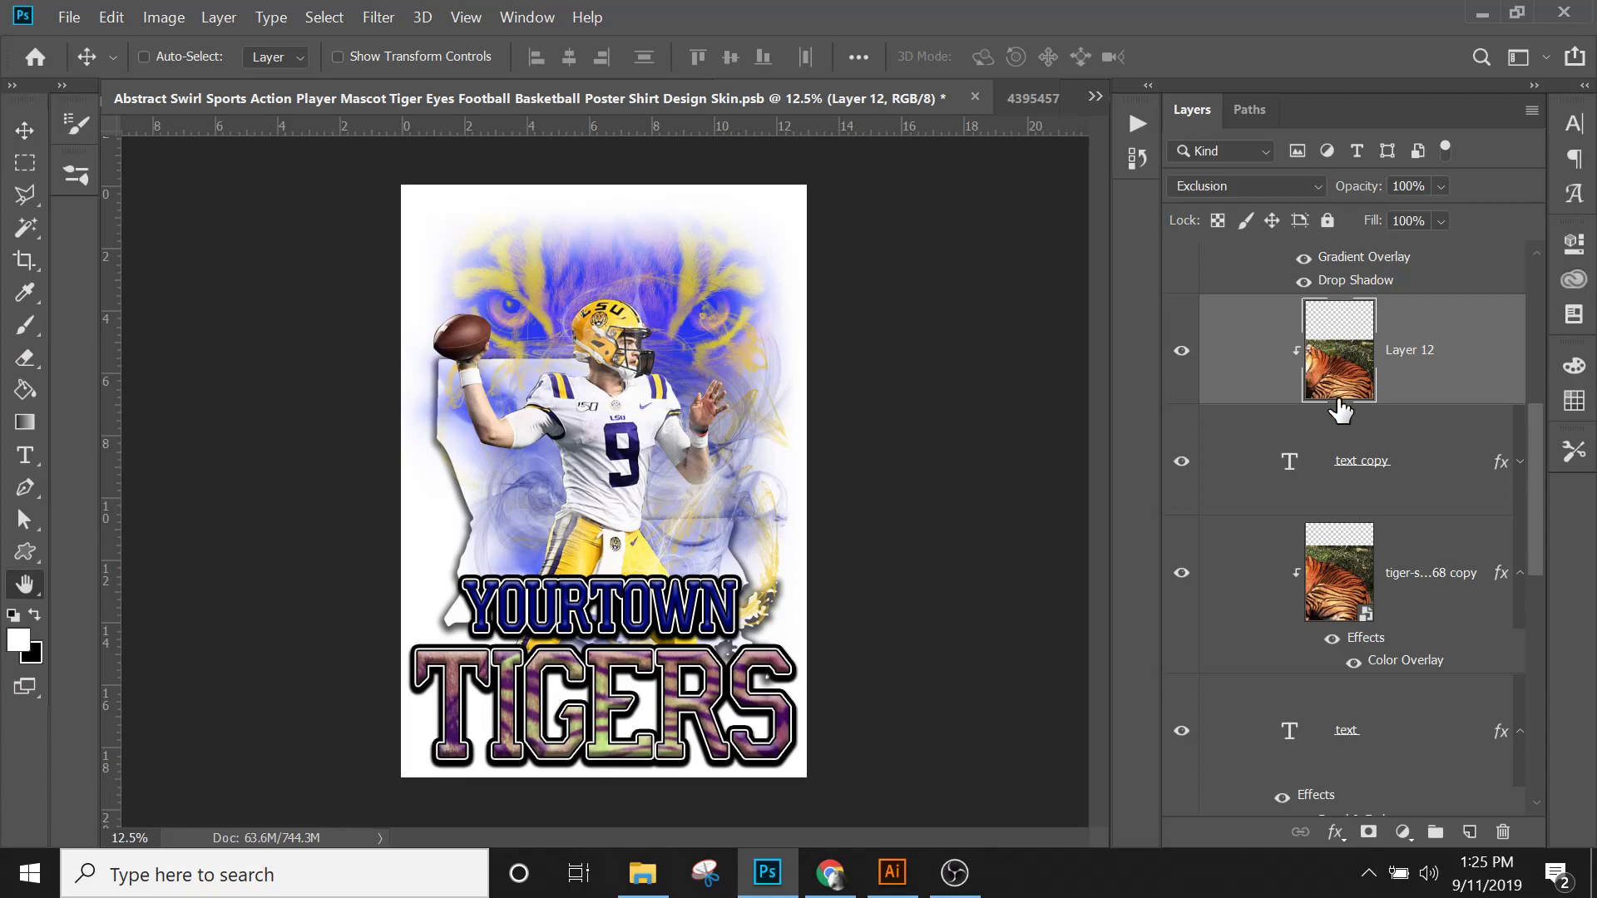
double_click(1373, 413)
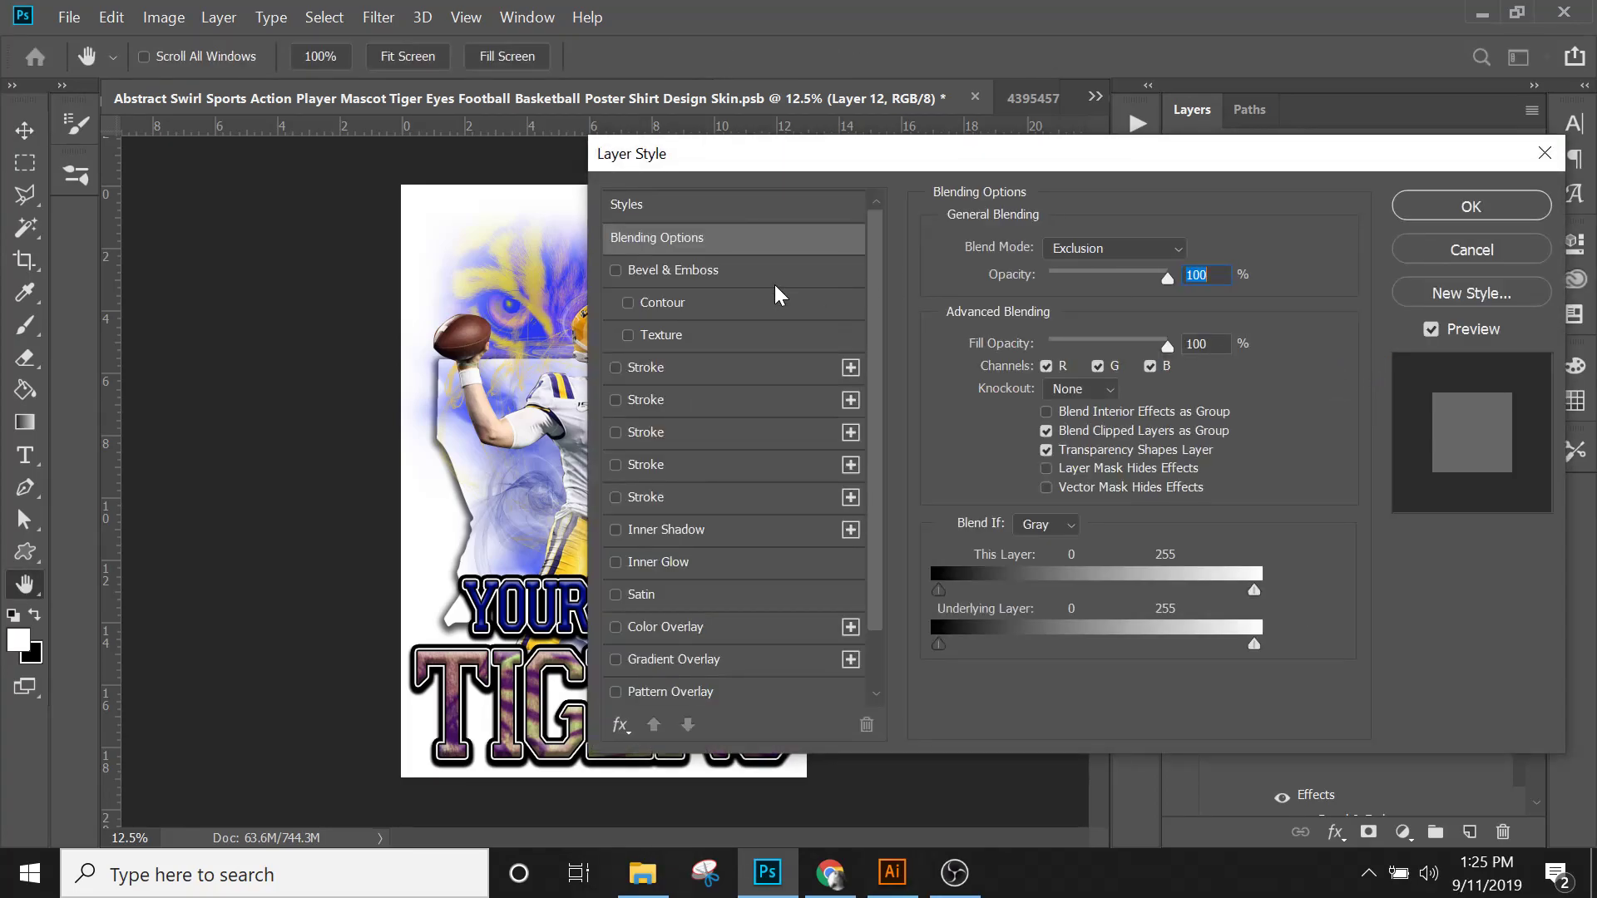
left_click(616, 627)
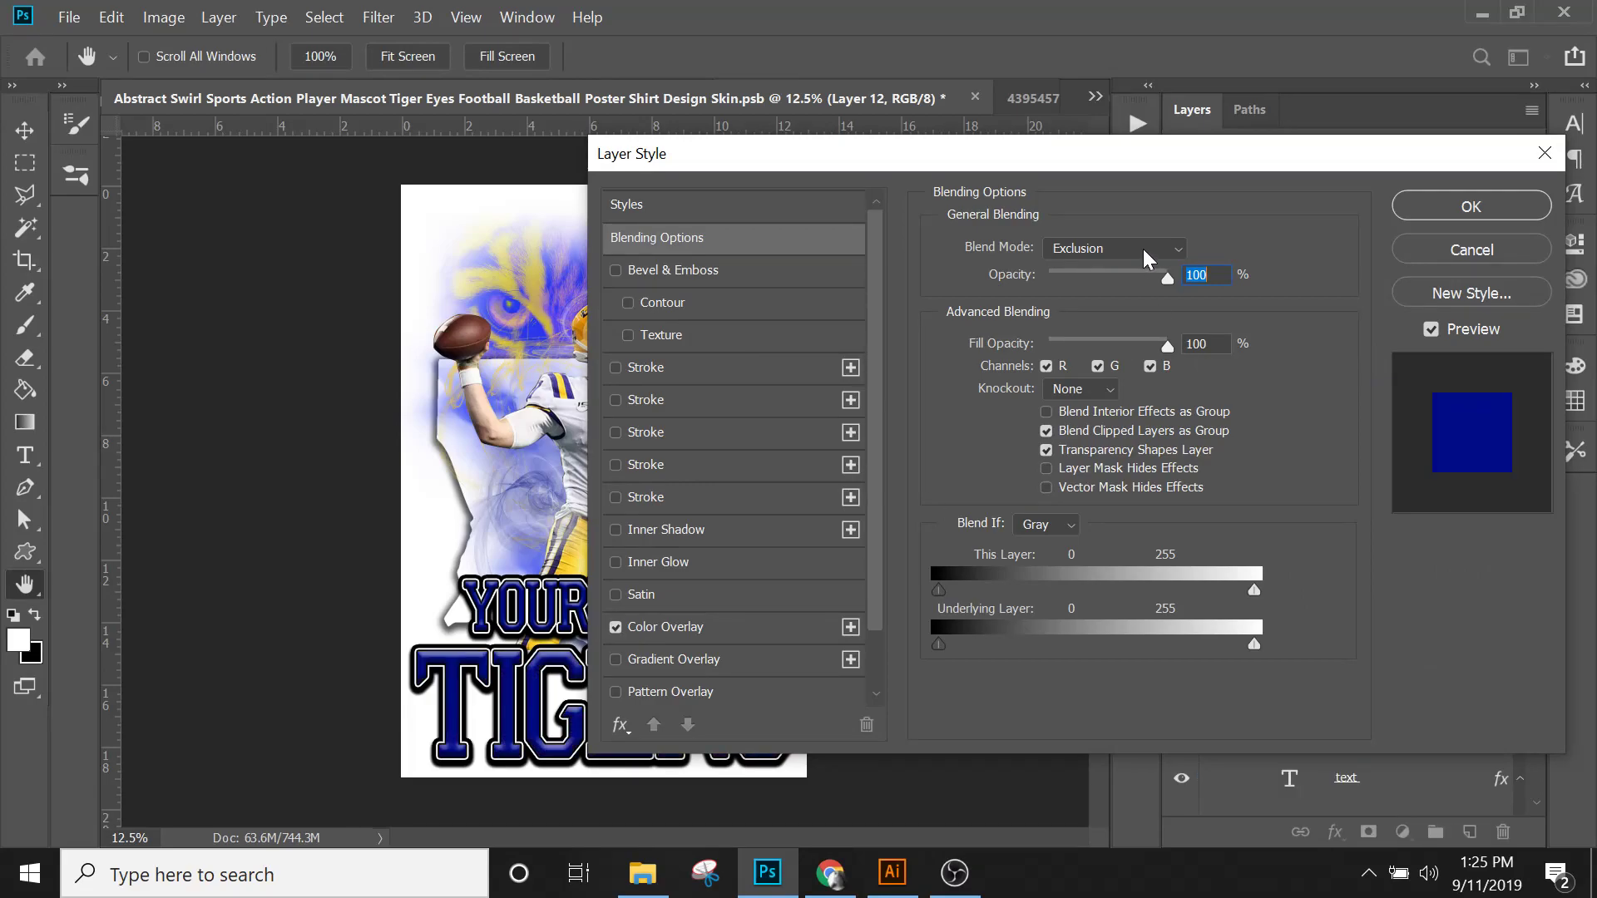
Step: Try the Color and Dissolve blend modes in the tiger photo layer's general blending options and set it to Normal
left_click(1141, 247)
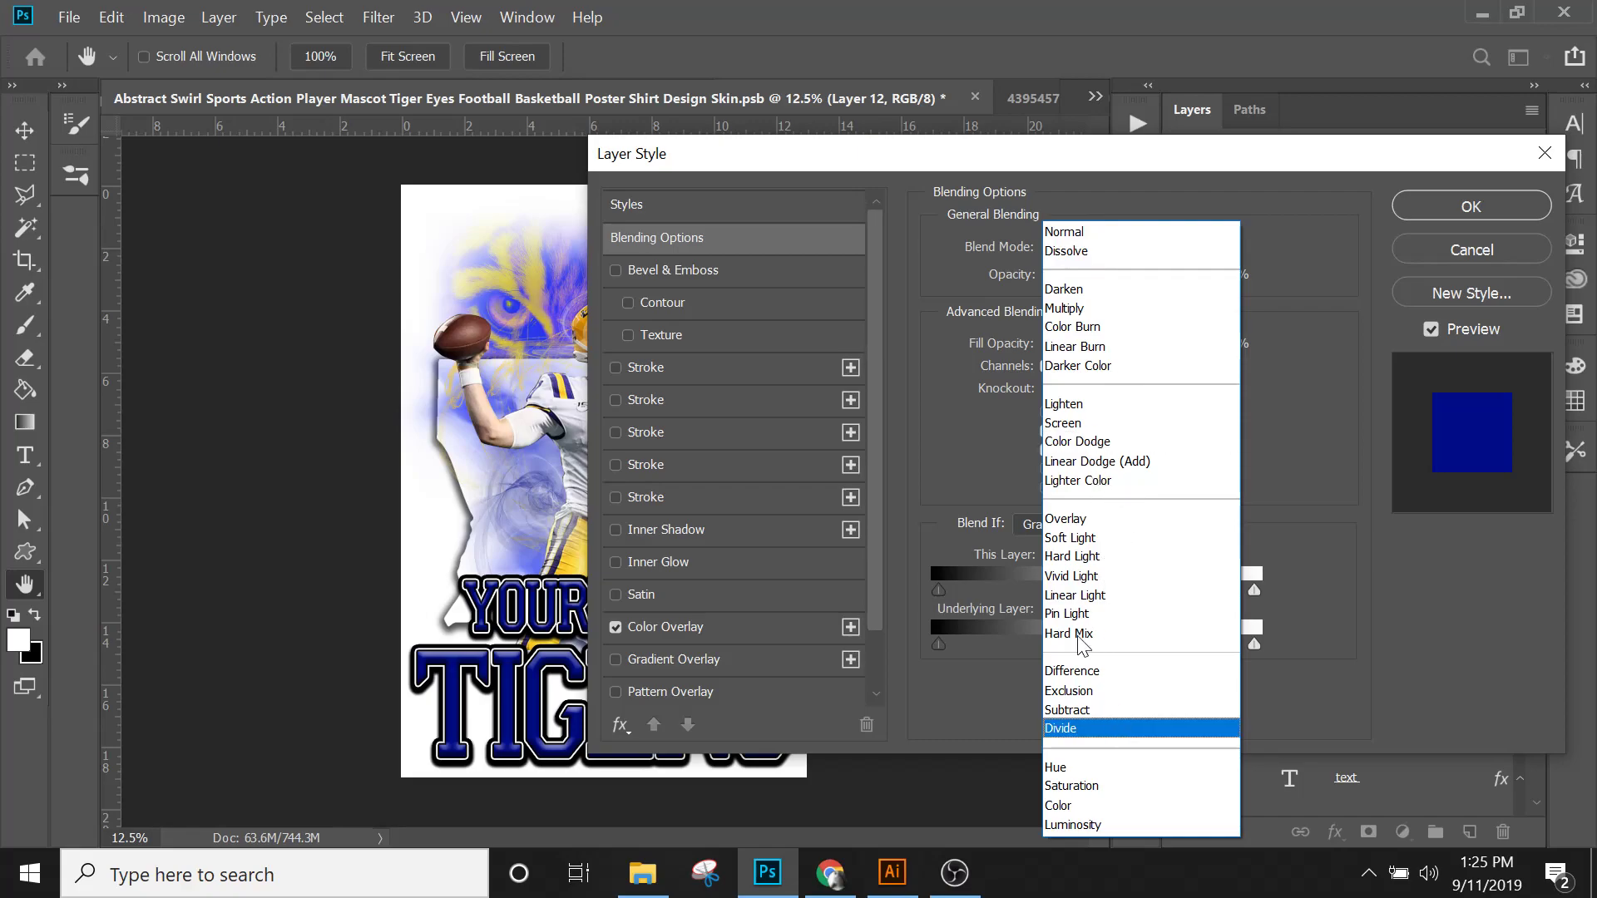
left_click(1091, 806)
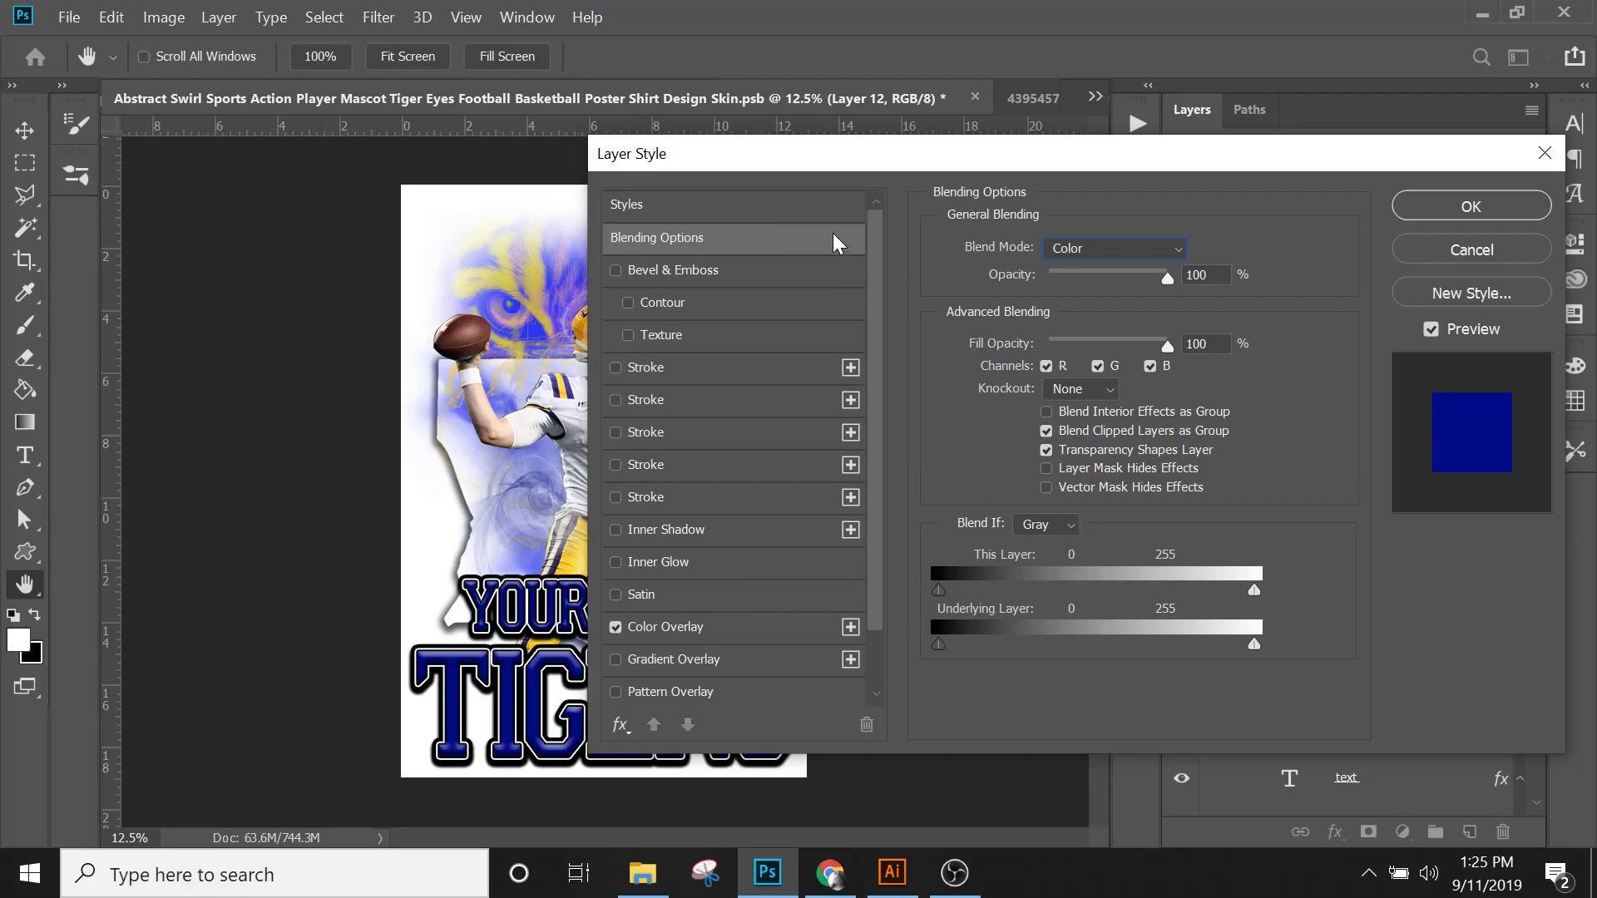
left_click(1104, 248)
left_click(1113, 268)
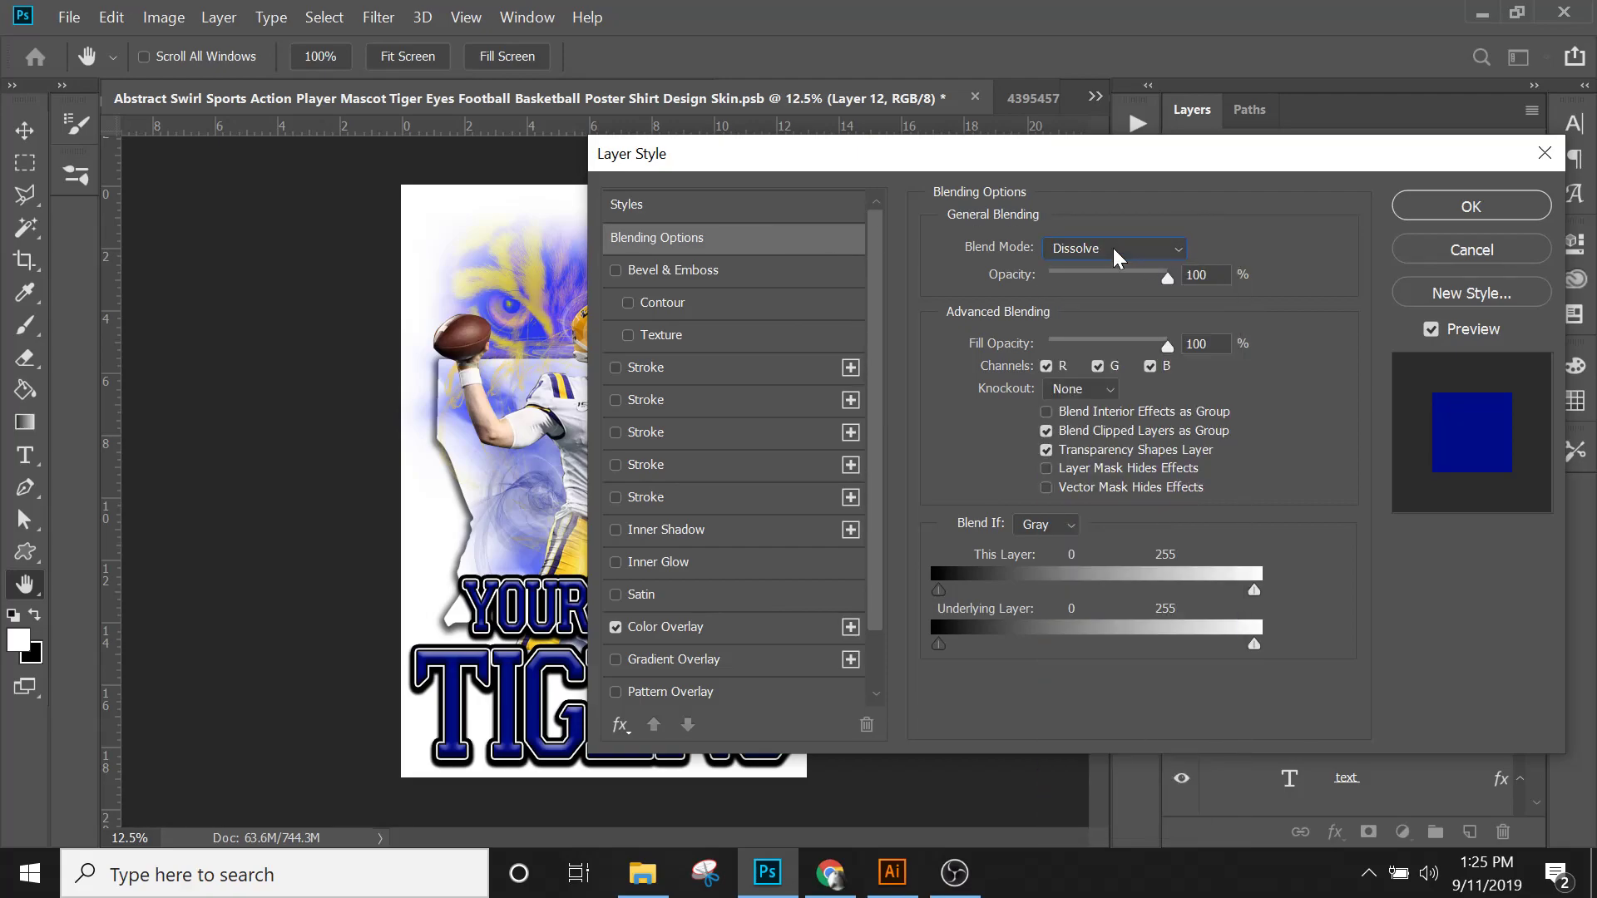
left_click(1112, 247)
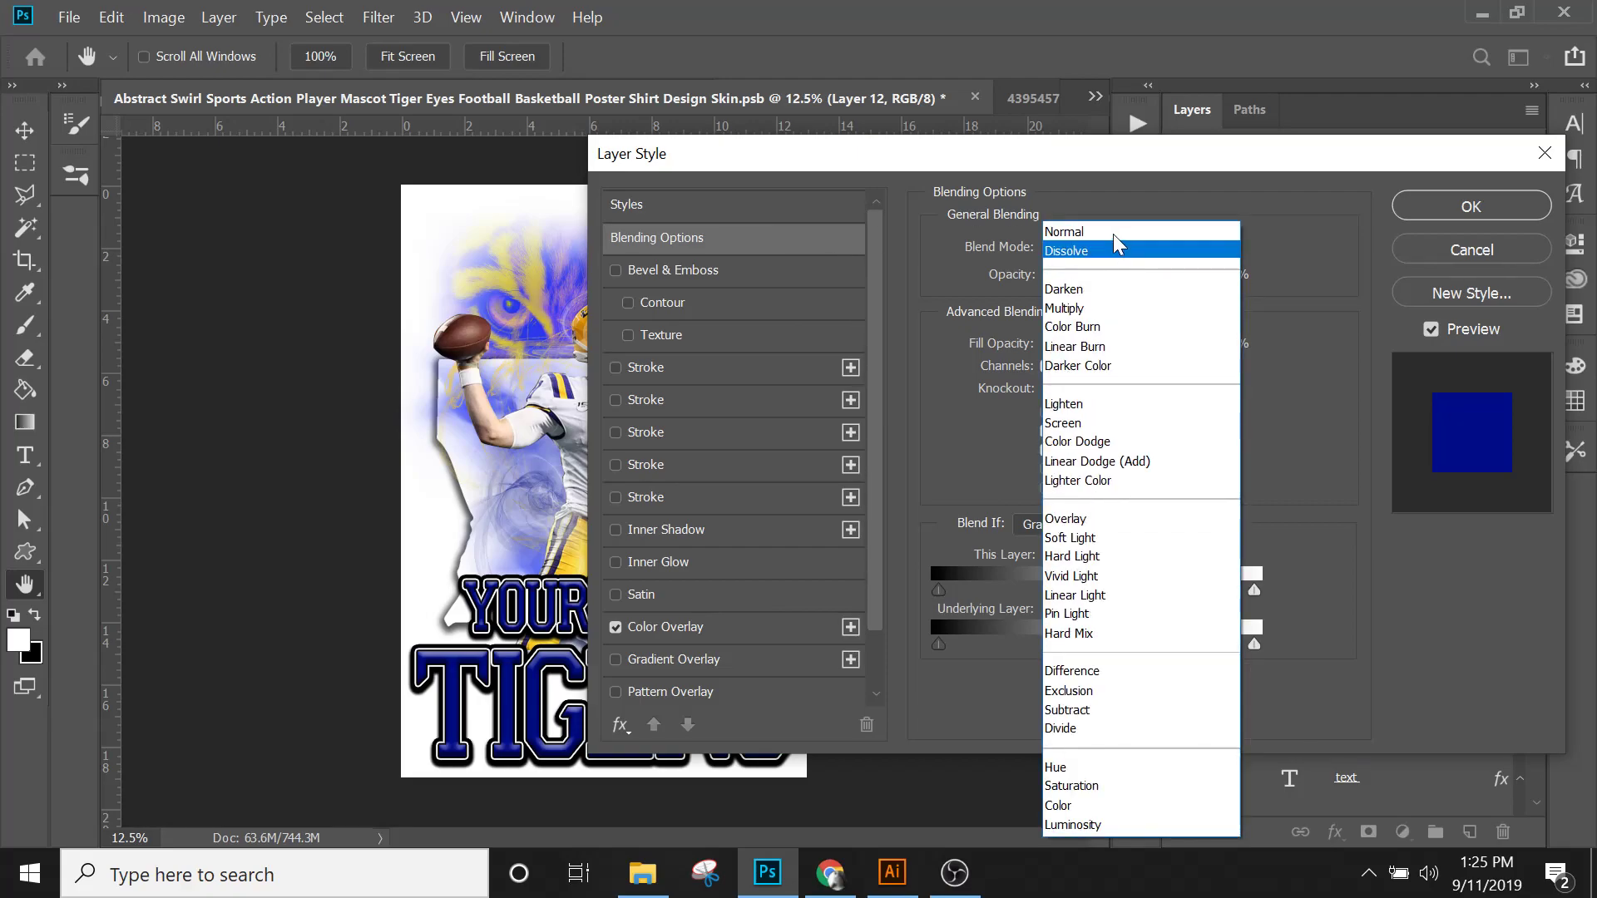
left_click(1113, 231)
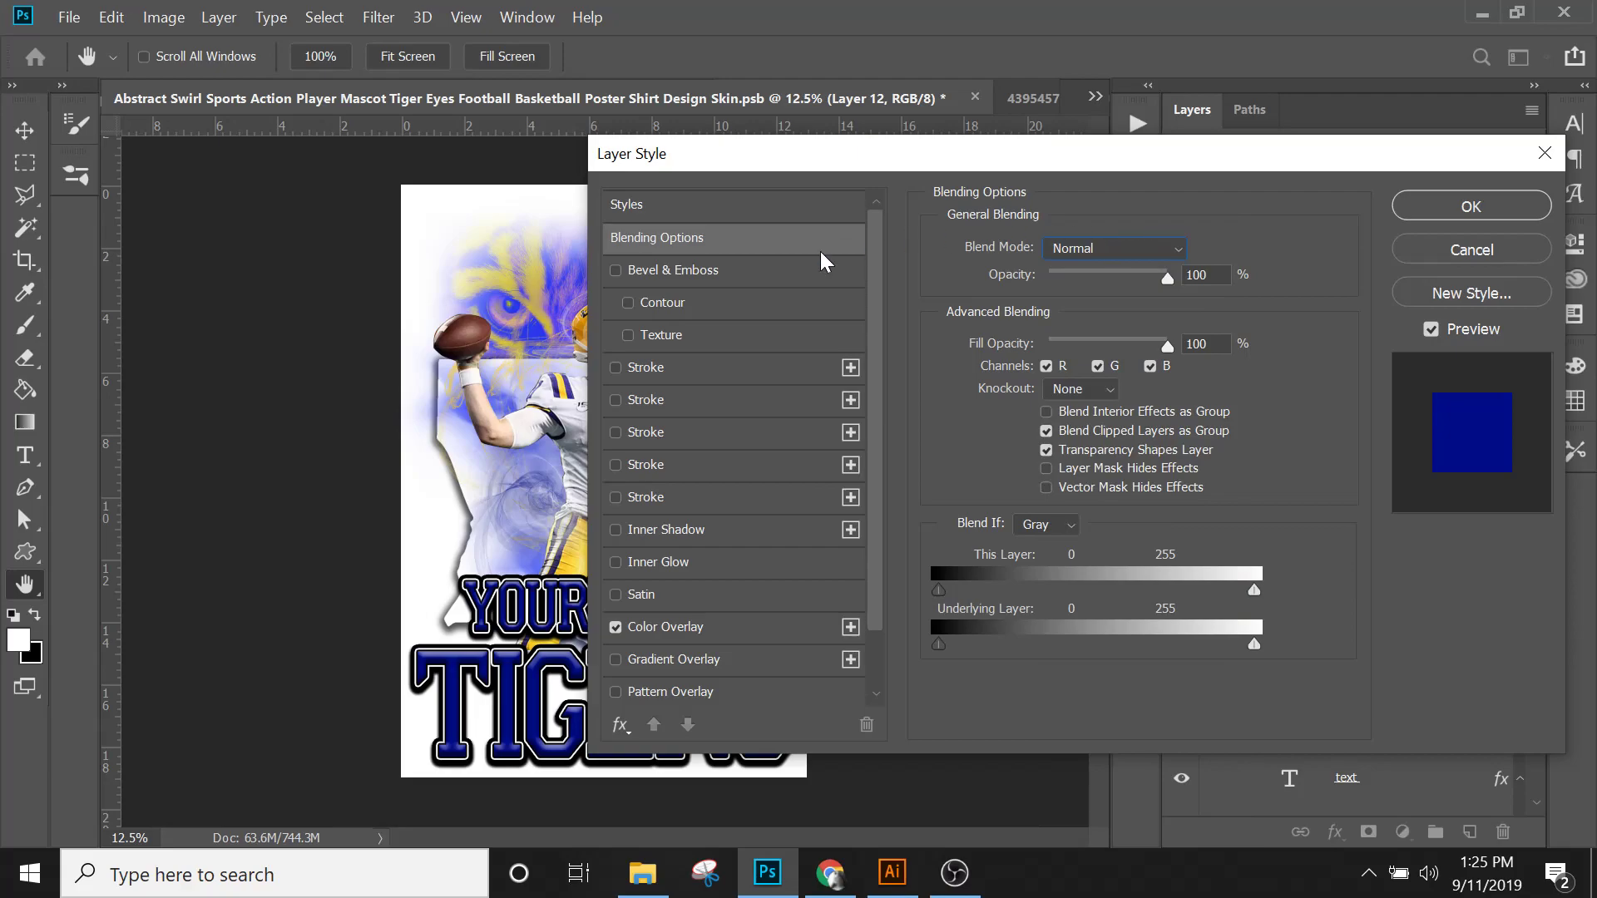
Step: Set the new tiger photo layer's Color Overlay to yellow fcc72c sampled from the player's pants, with Color blend mode, and apply it
left_click(695, 632)
left_click(1189, 250)
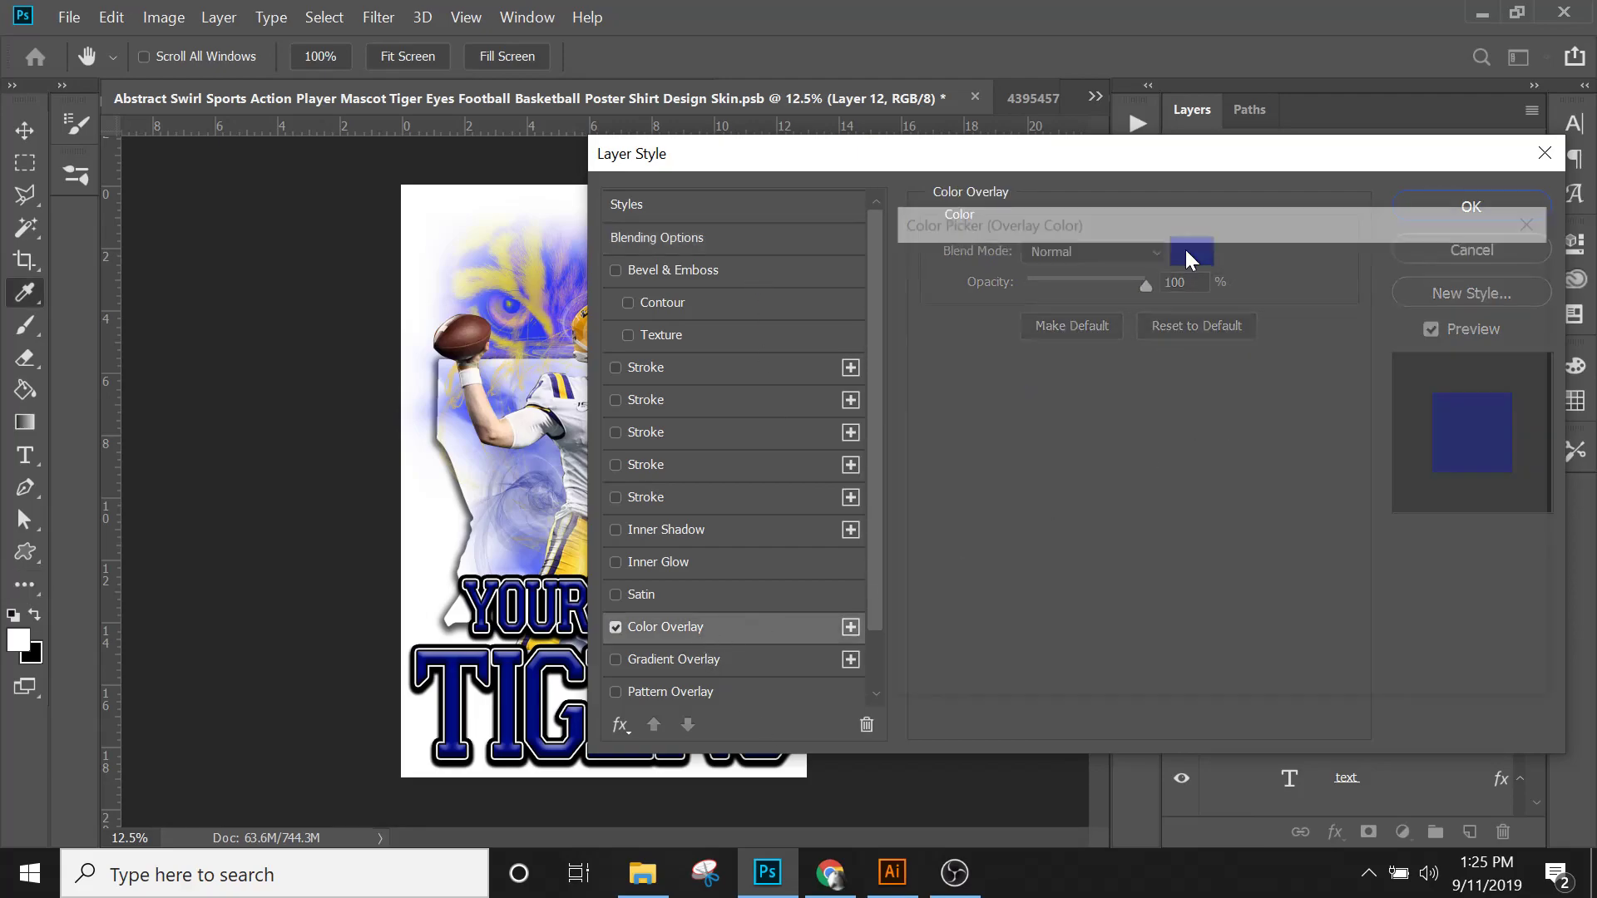
left_click(569, 559)
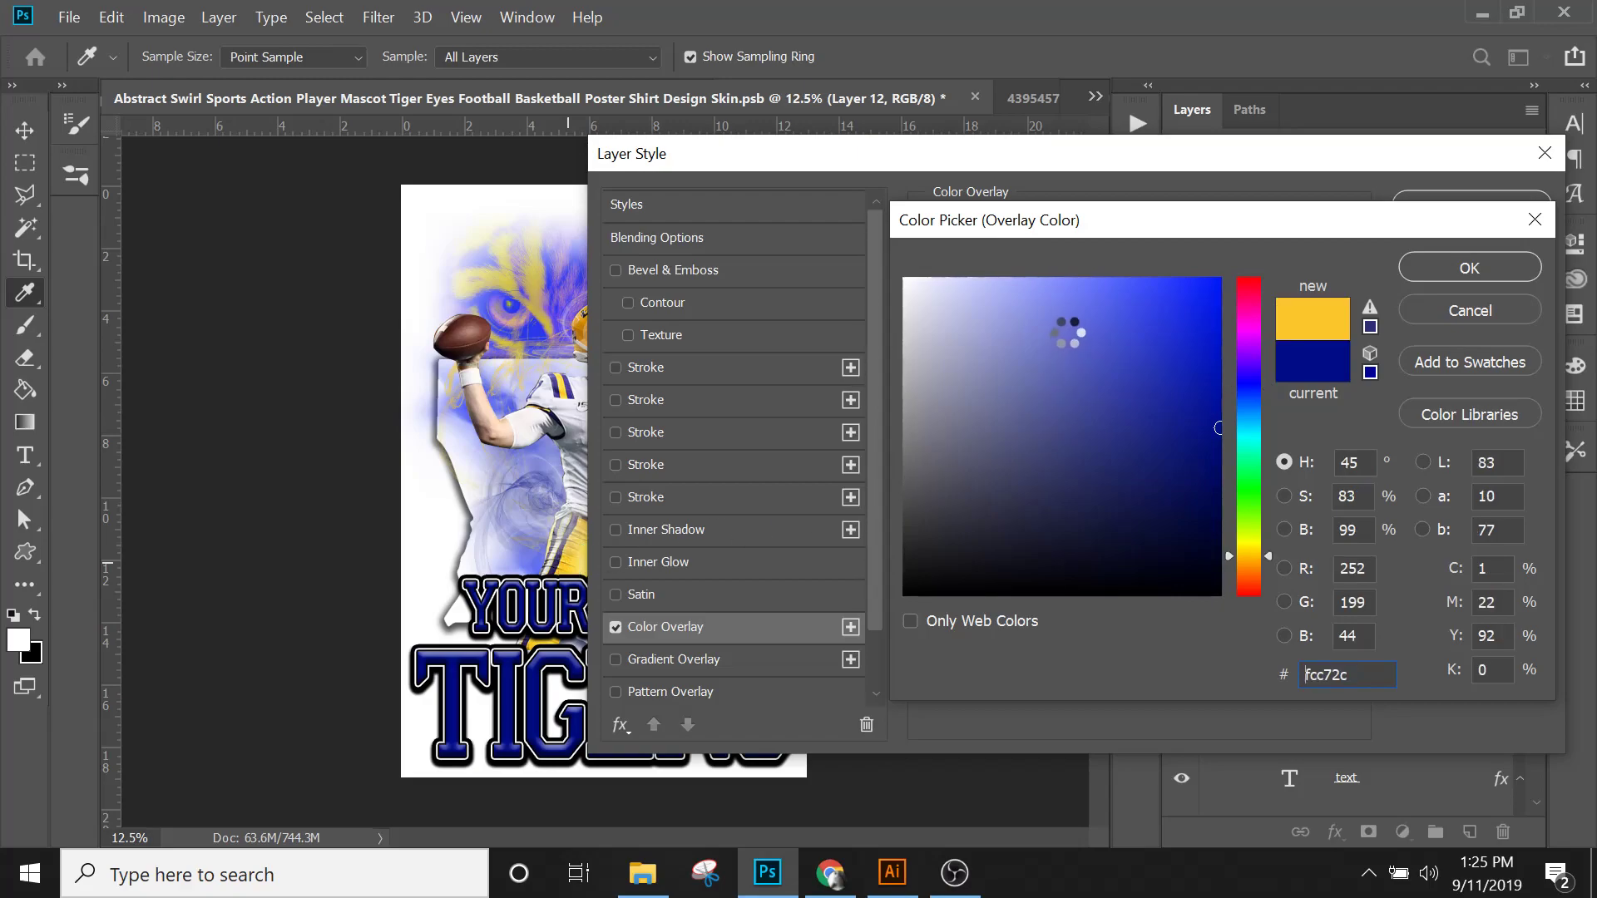
left_click(1434, 266)
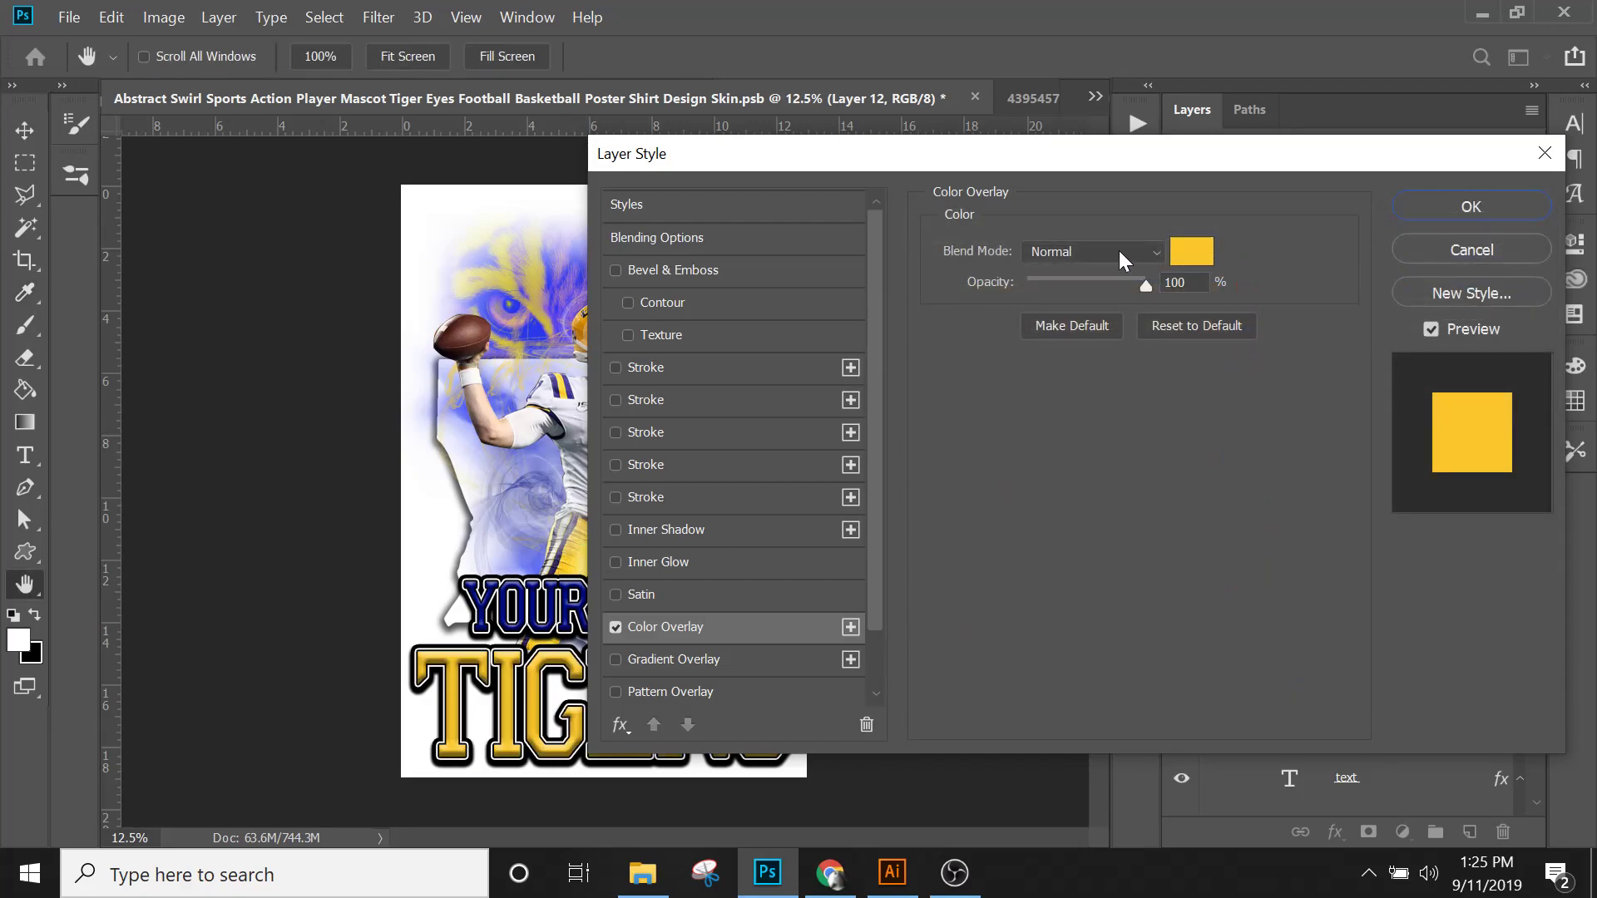
left_click(1120, 251)
left_click(1119, 251)
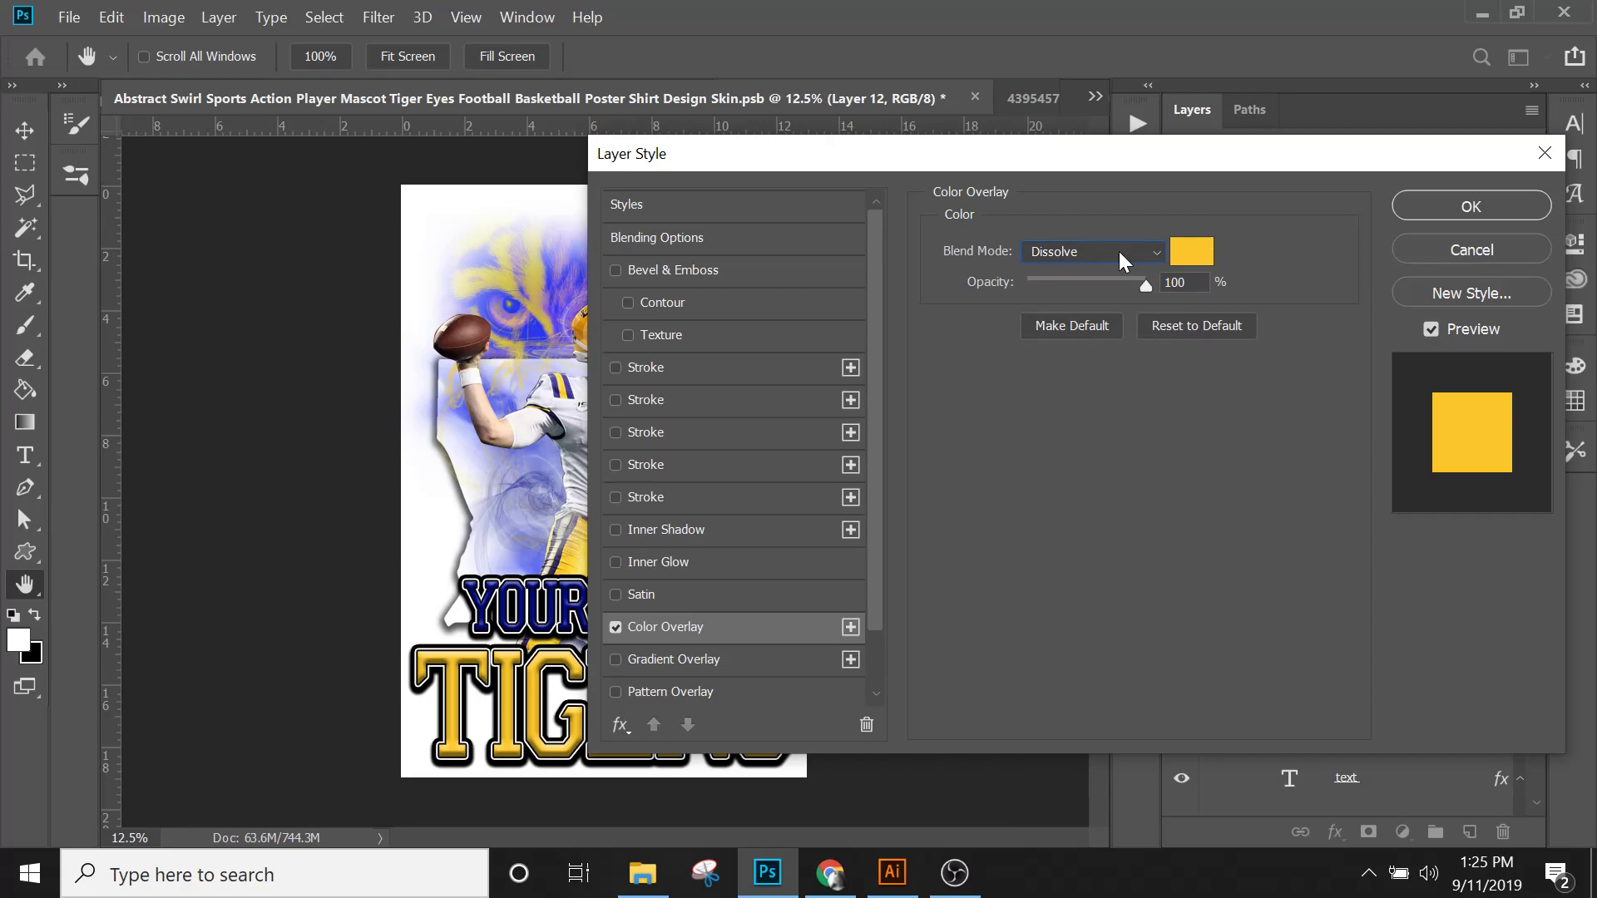
left_click(1119, 251)
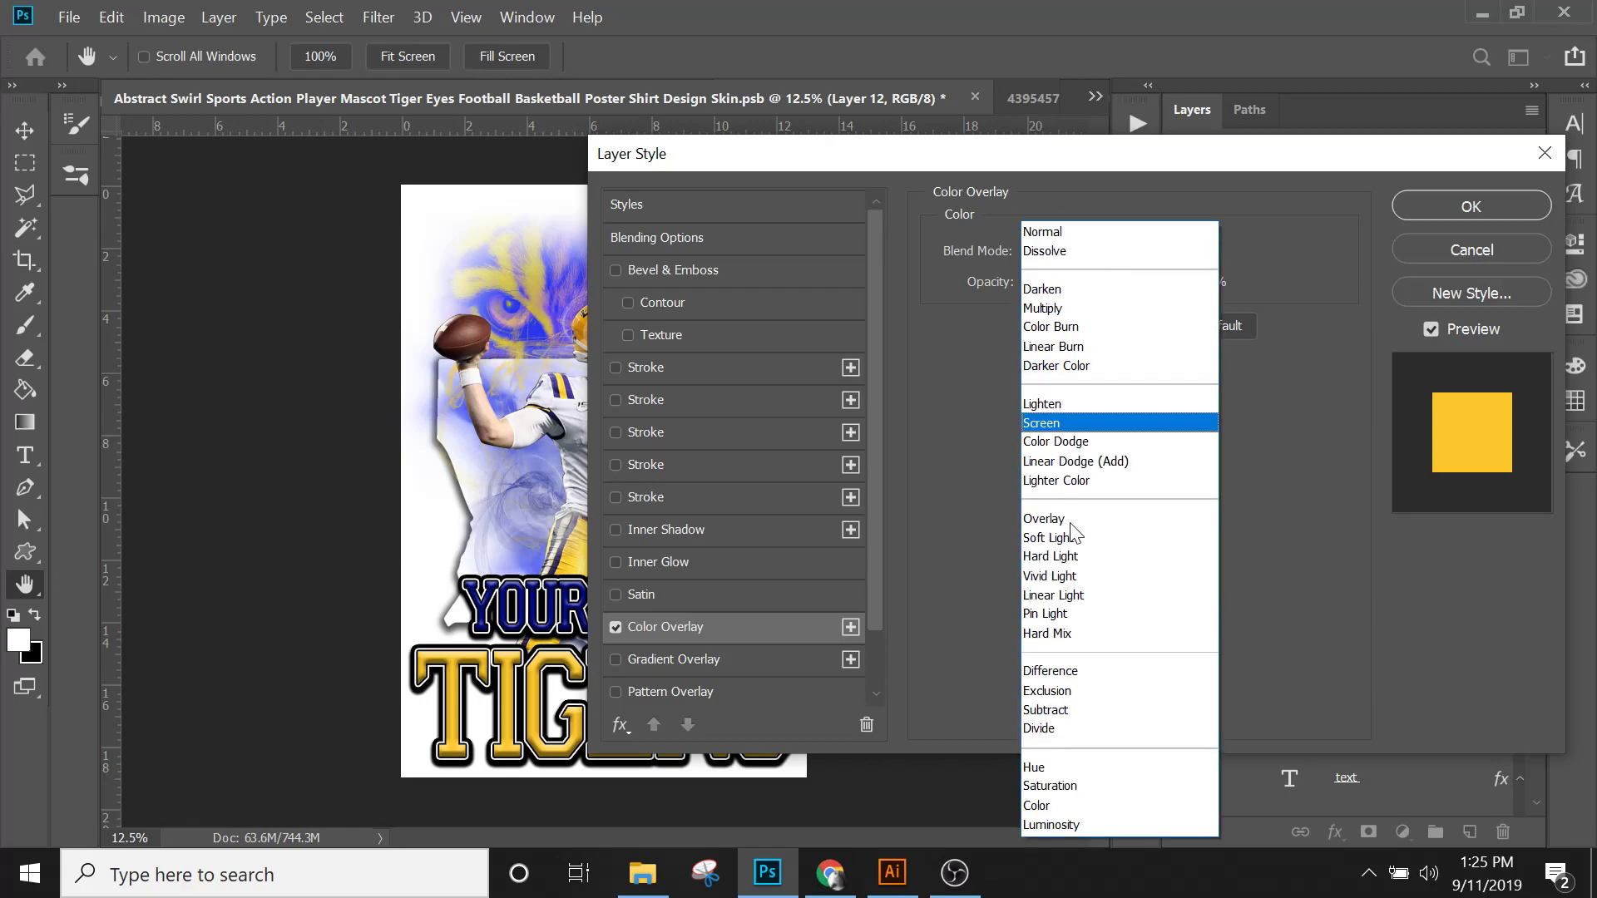
left_click(1069, 805)
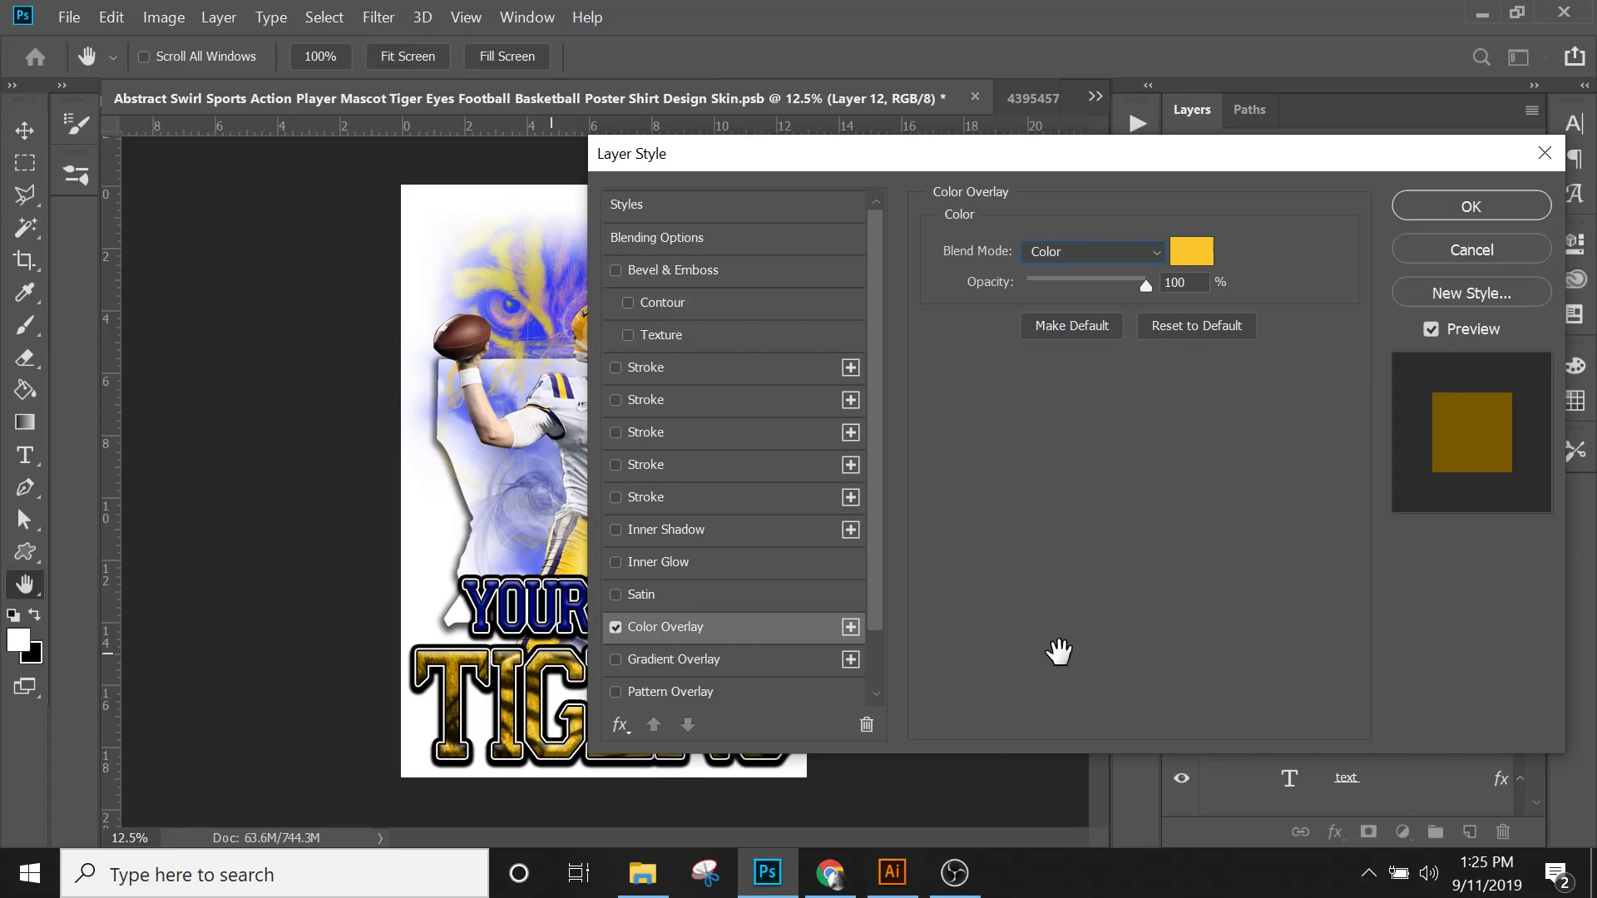
left_click(1407, 207)
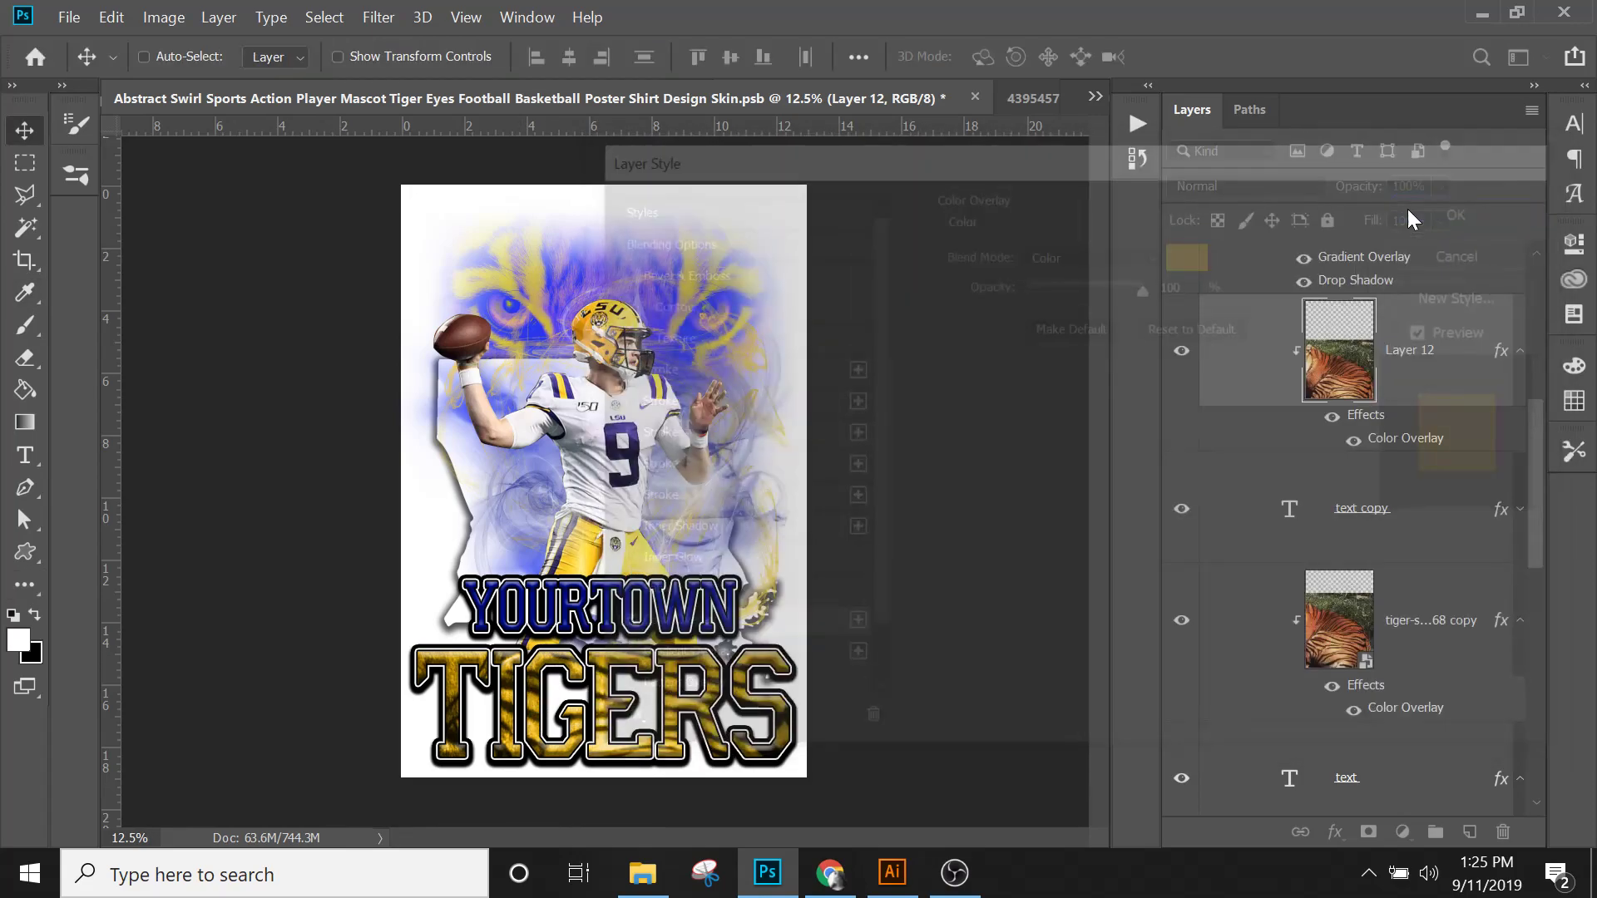
Step: Inspect the original tiger photo layer's smart object source image and its blending options, closing both without changes
left_click(1356, 626)
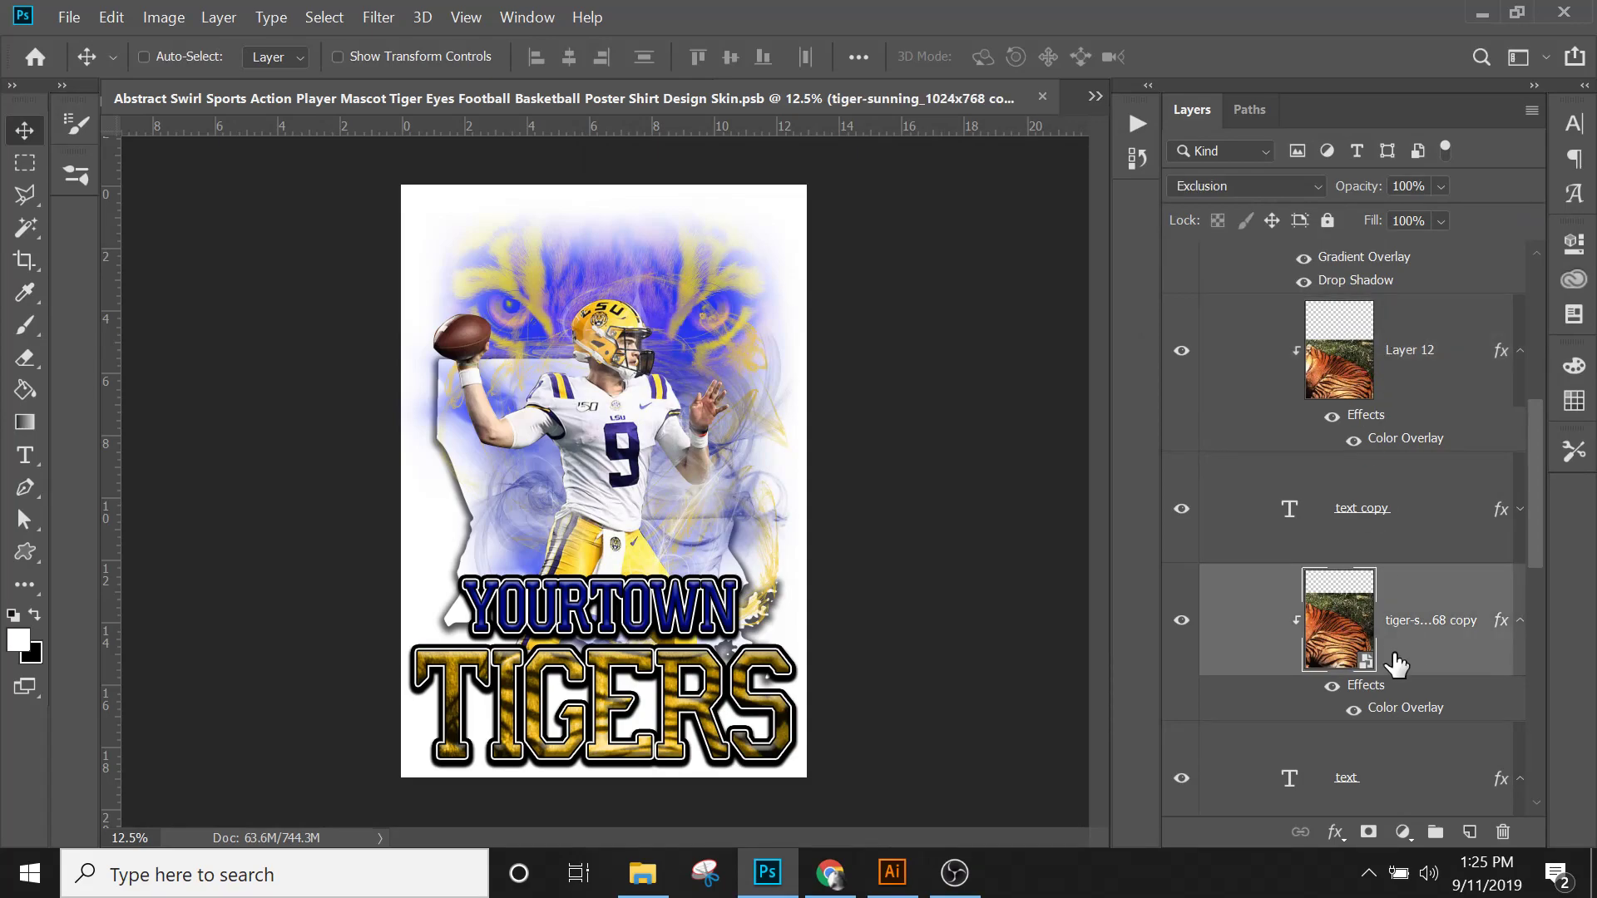
double_click(1341, 655)
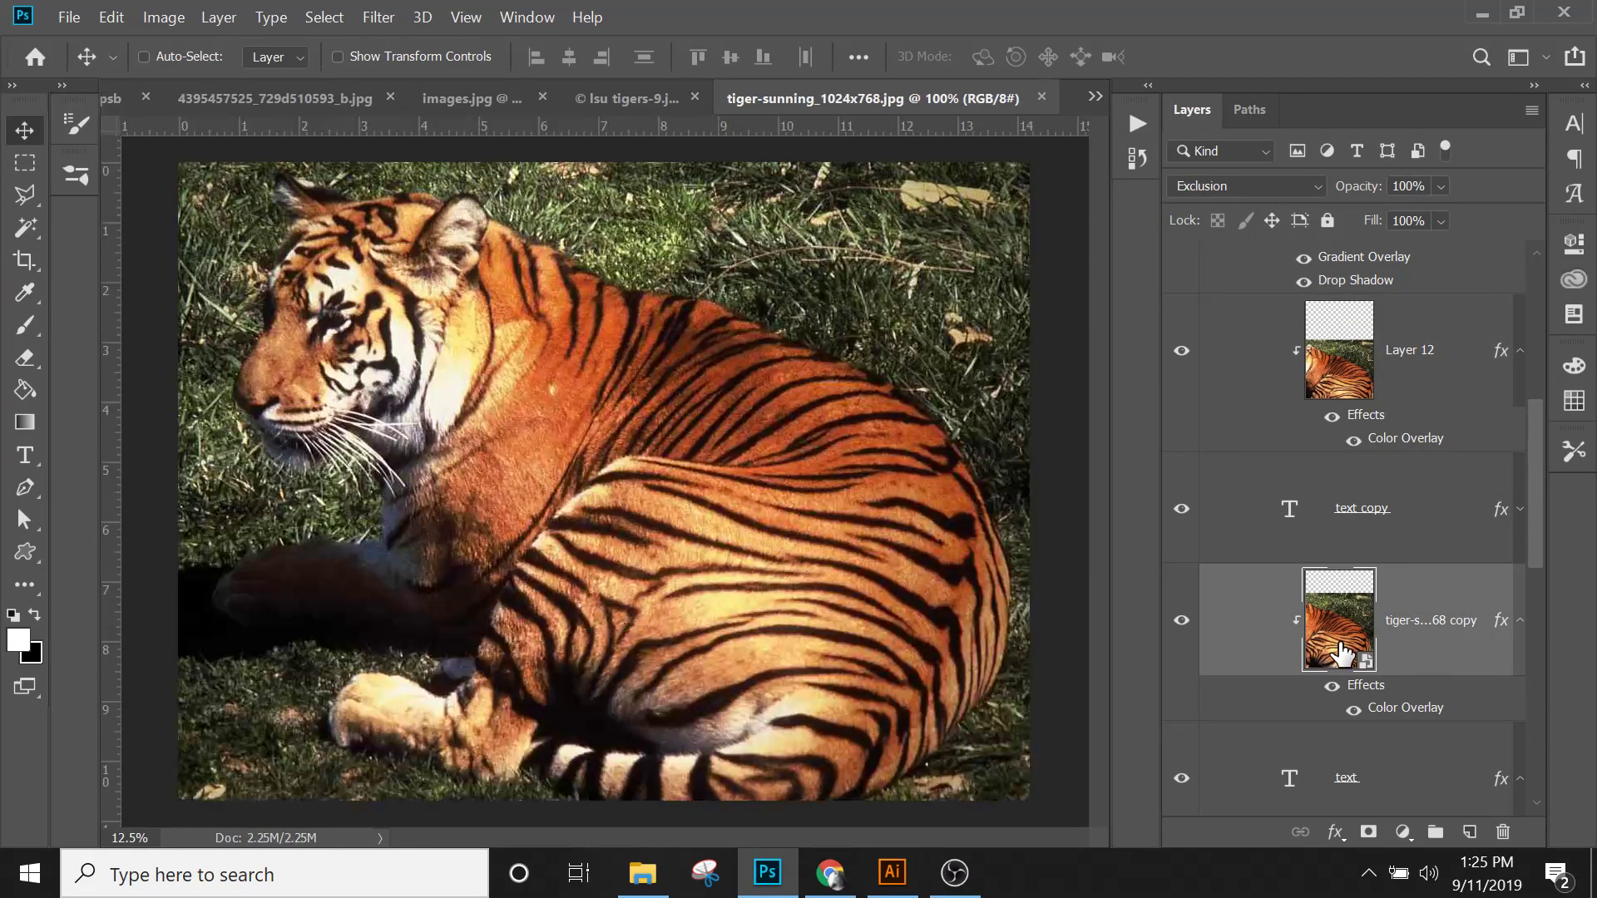
left_click(1041, 97)
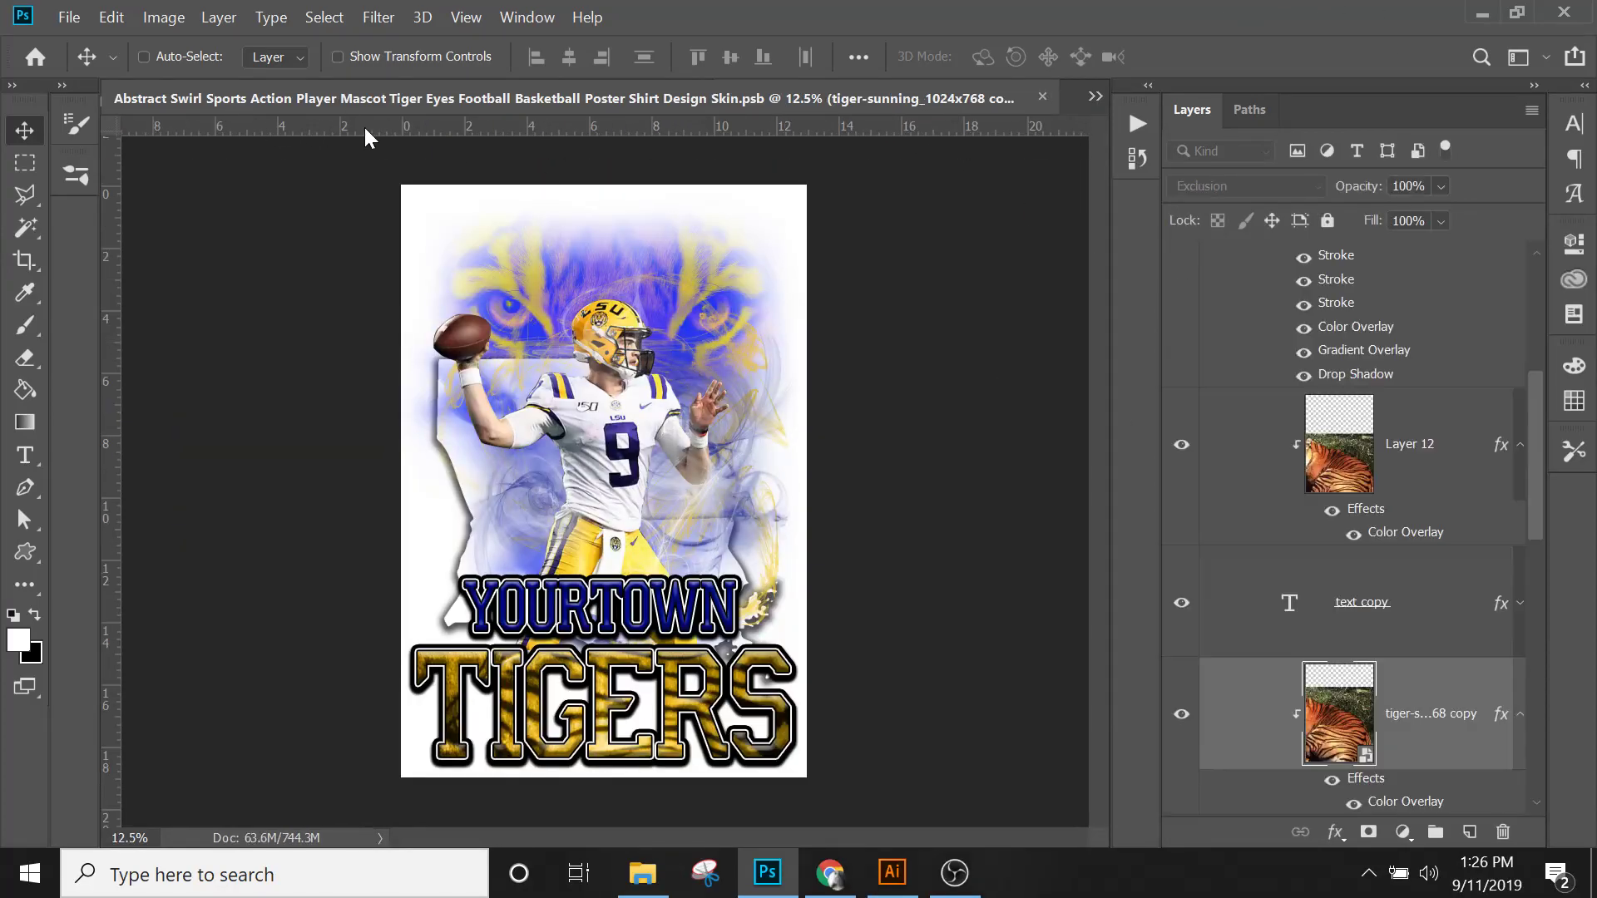
double_click(1500, 720)
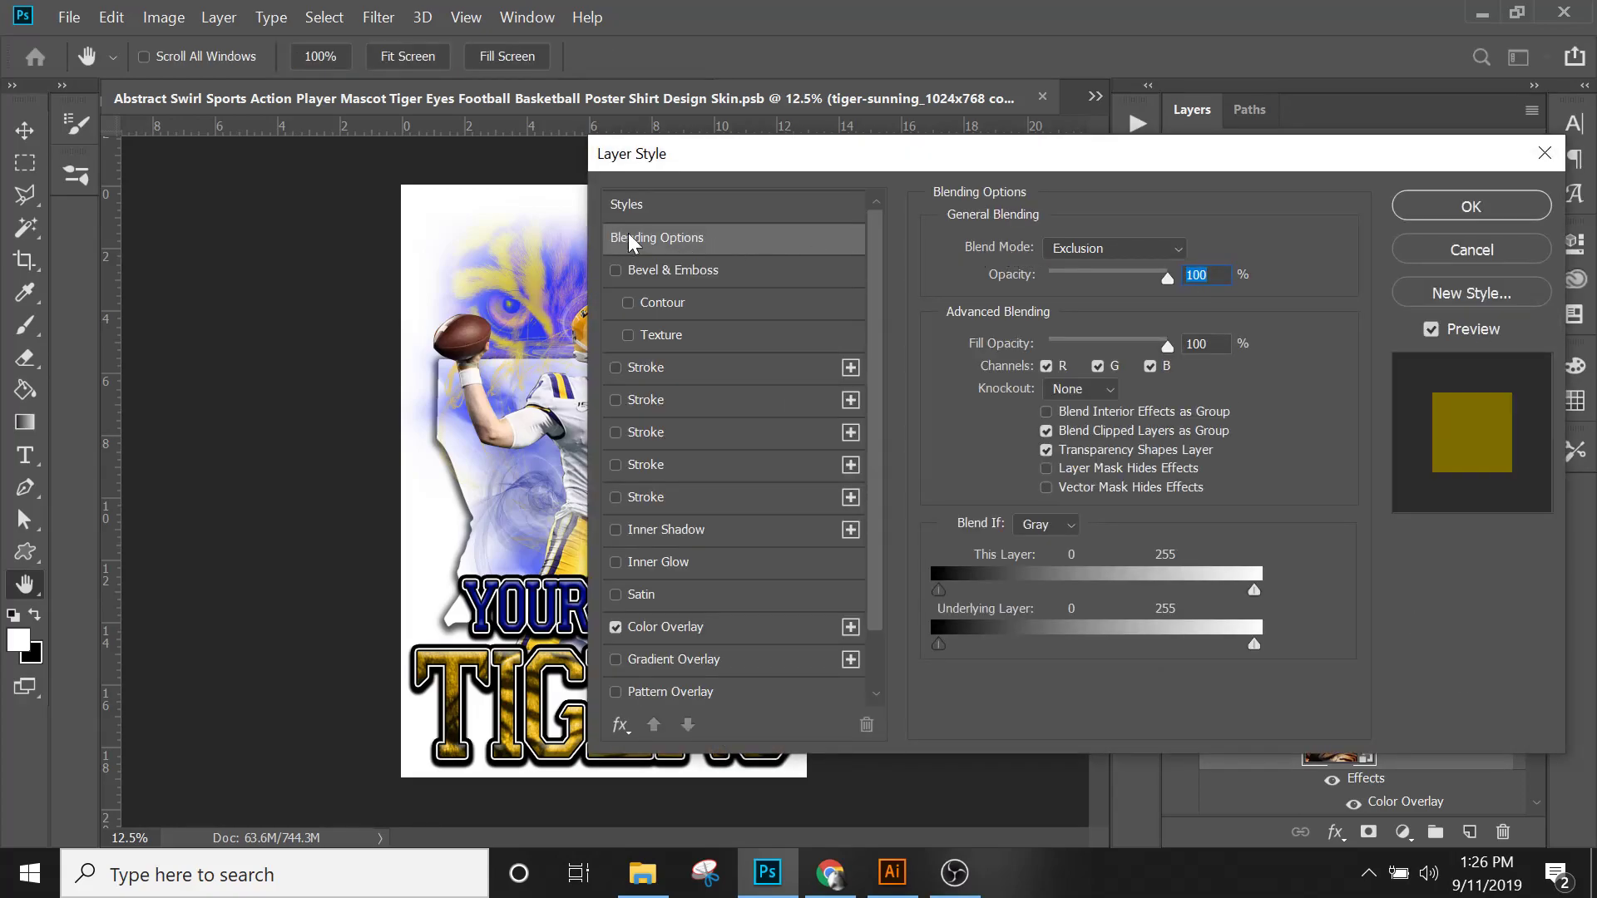
left_click(1405, 198)
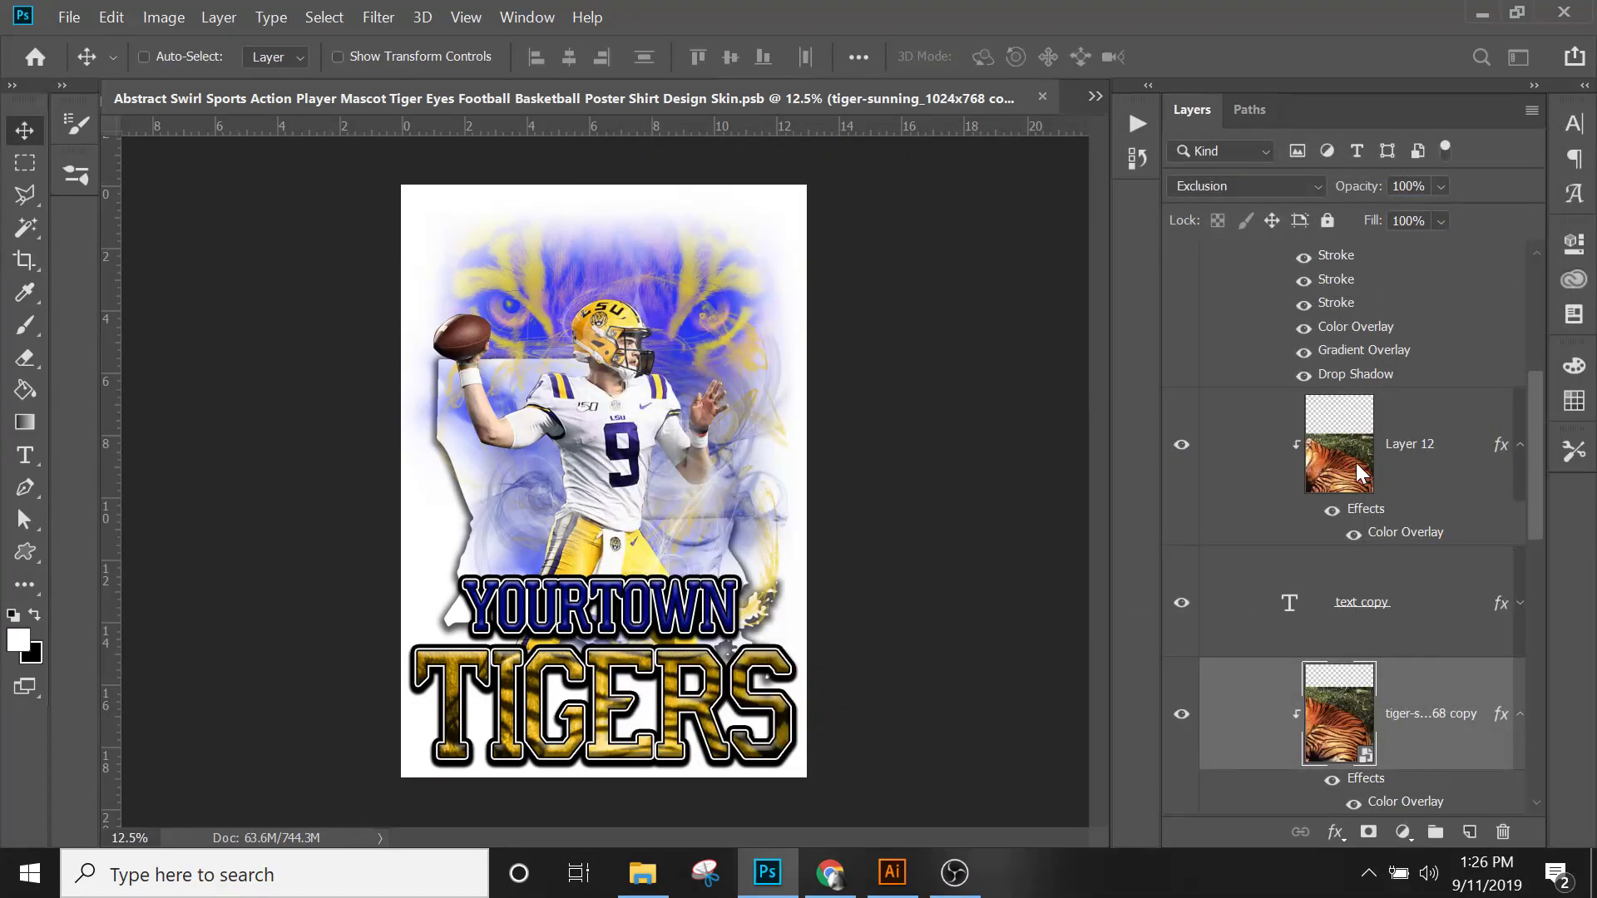
Step: Set the general blend mode of Layer 12, the new tiger photo, to Exclusion in its layer style settings
left_click(1285, 429)
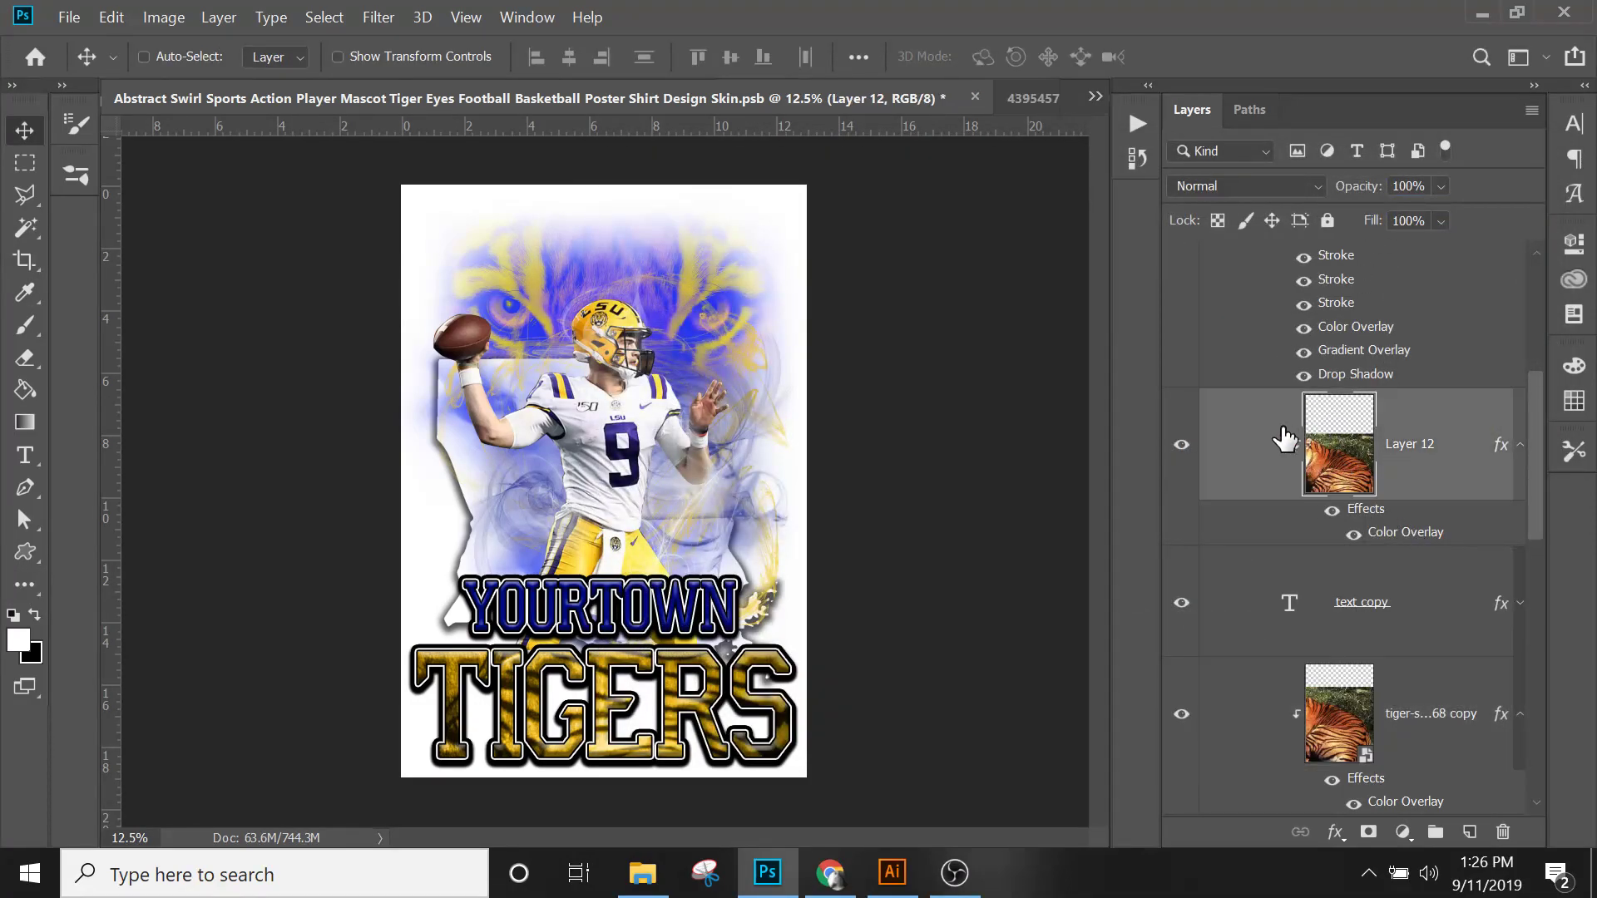
double_click(1509, 447)
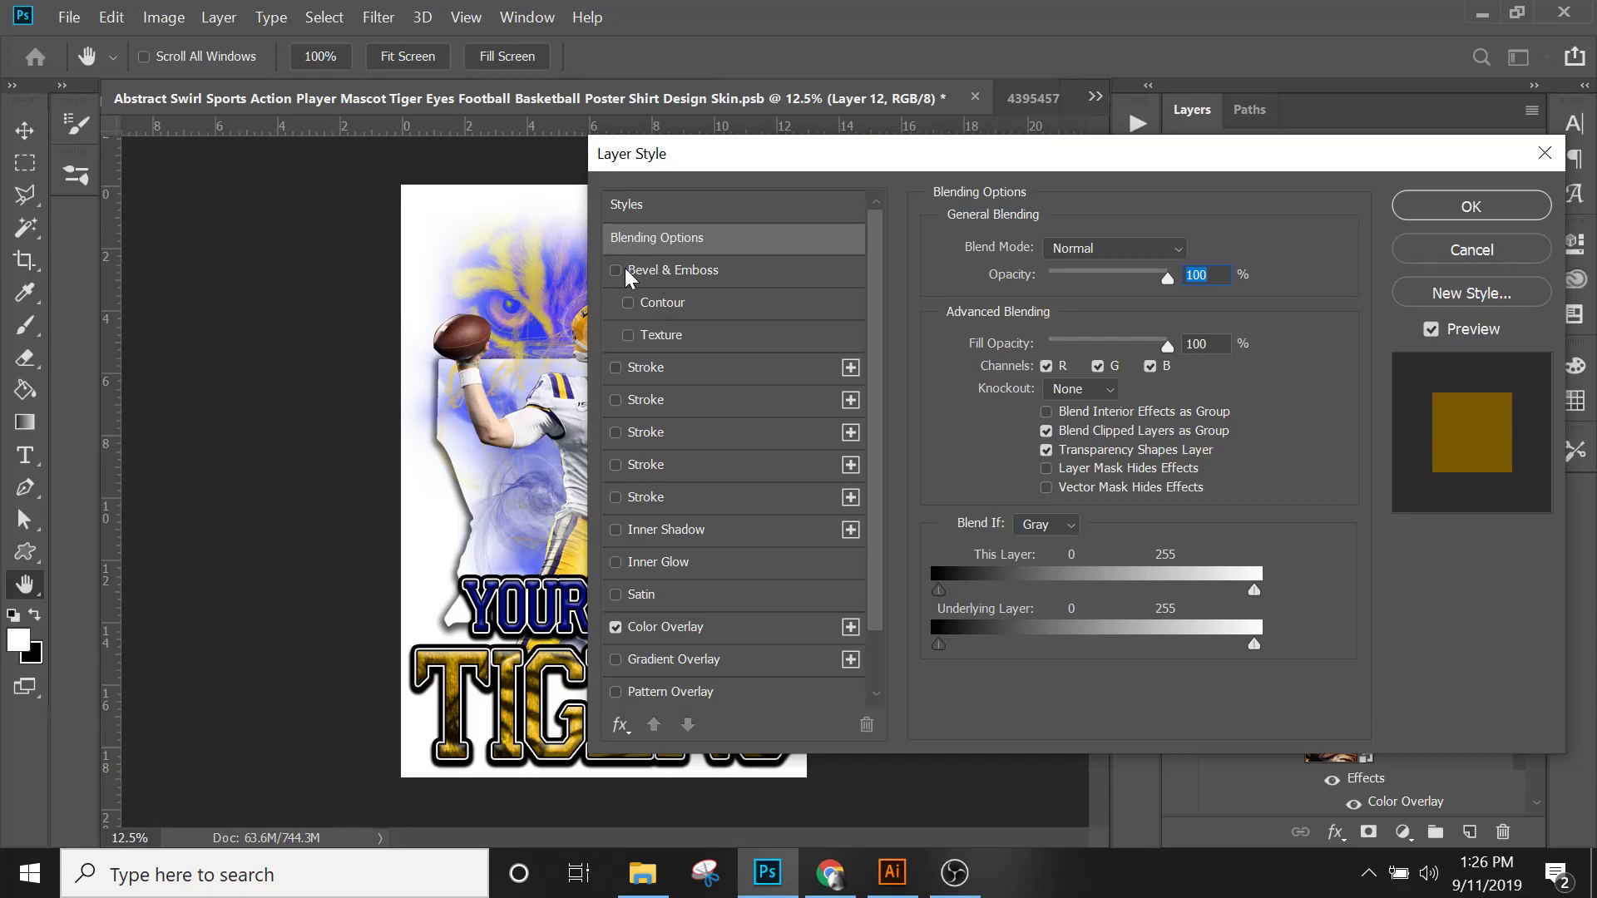
left_click(1078, 249)
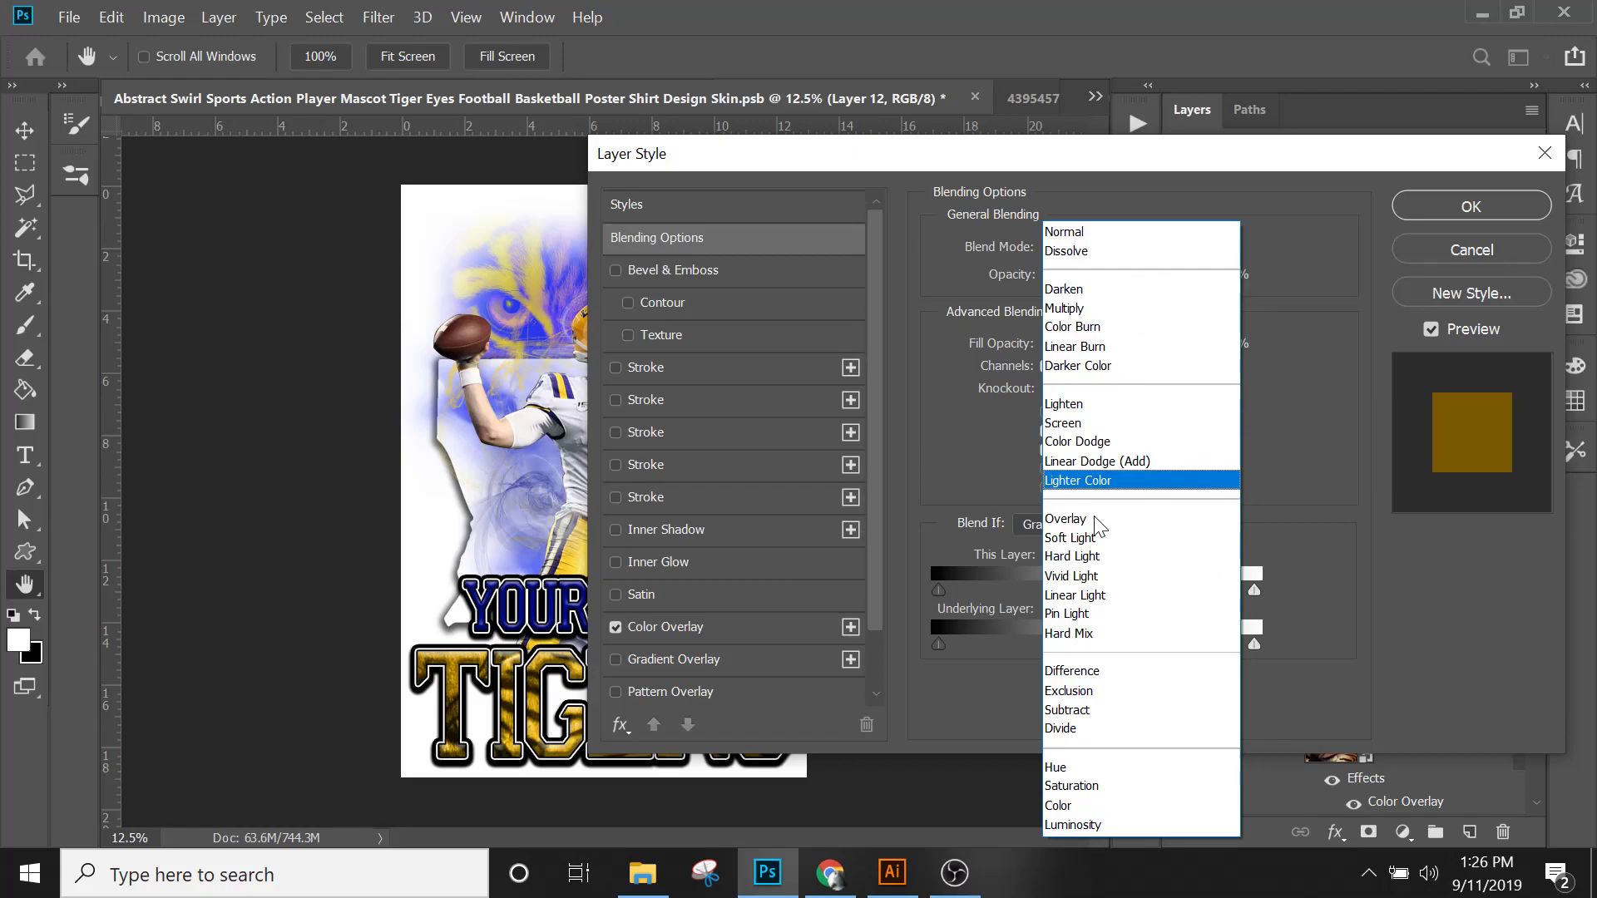
left_click(1091, 691)
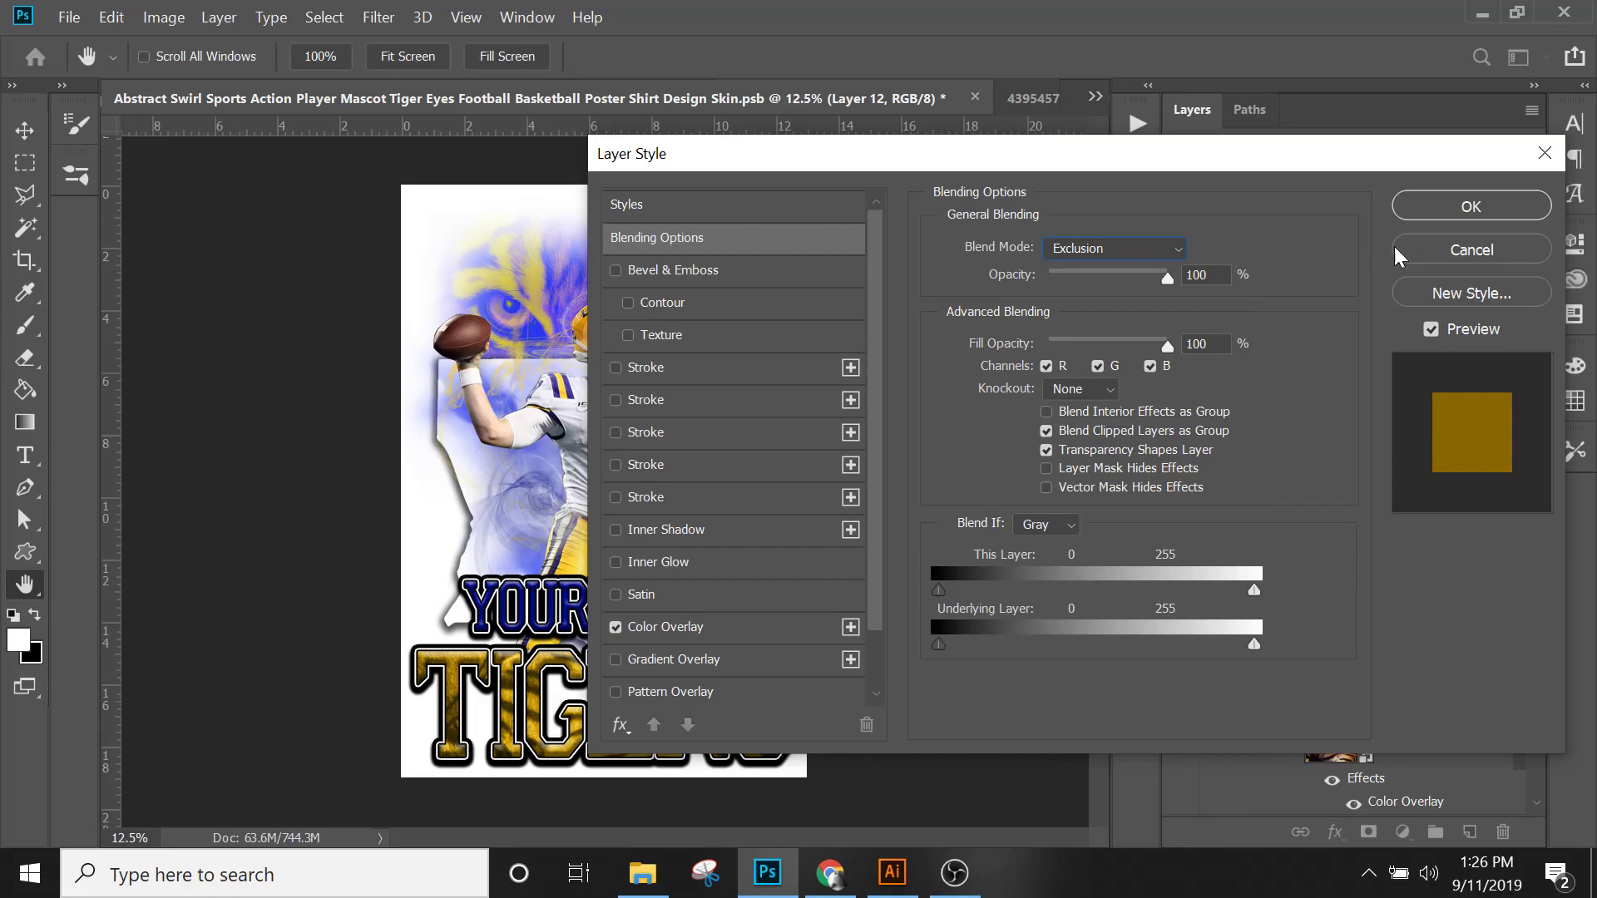
left_click(1435, 209)
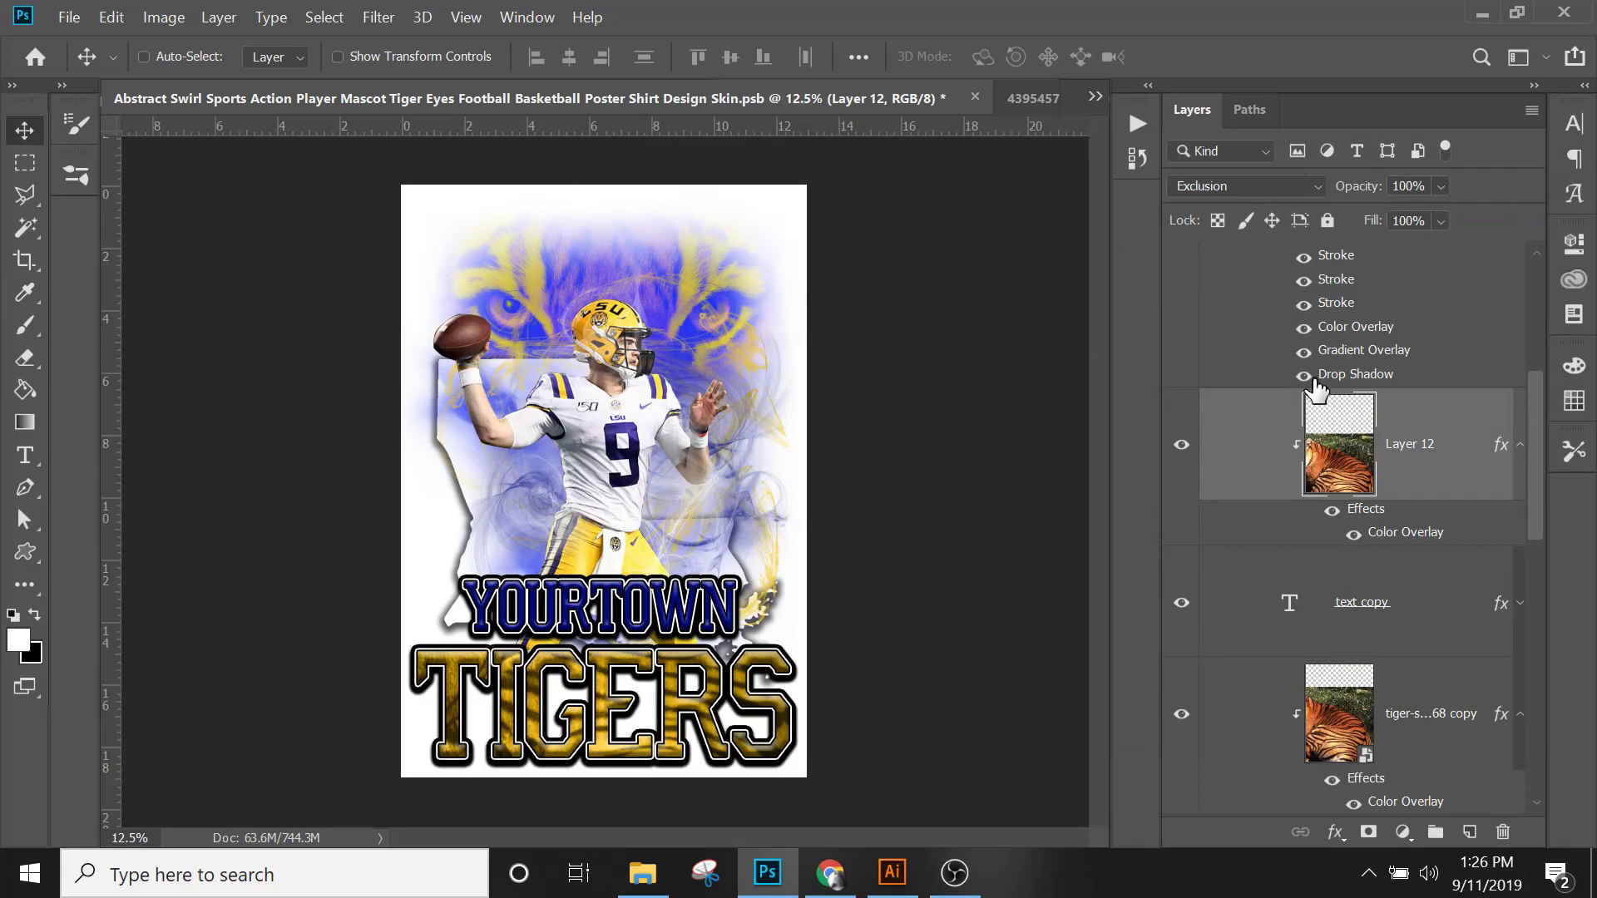
Step: Hide the Gradient Overlay effect of the School Name text layer and turn it back on
left_click(1402, 710)
scroll(1399, 698, "up", 1)
scroll(1399, 689, "up", 2)
scroll(1368, 507, "up", 6)
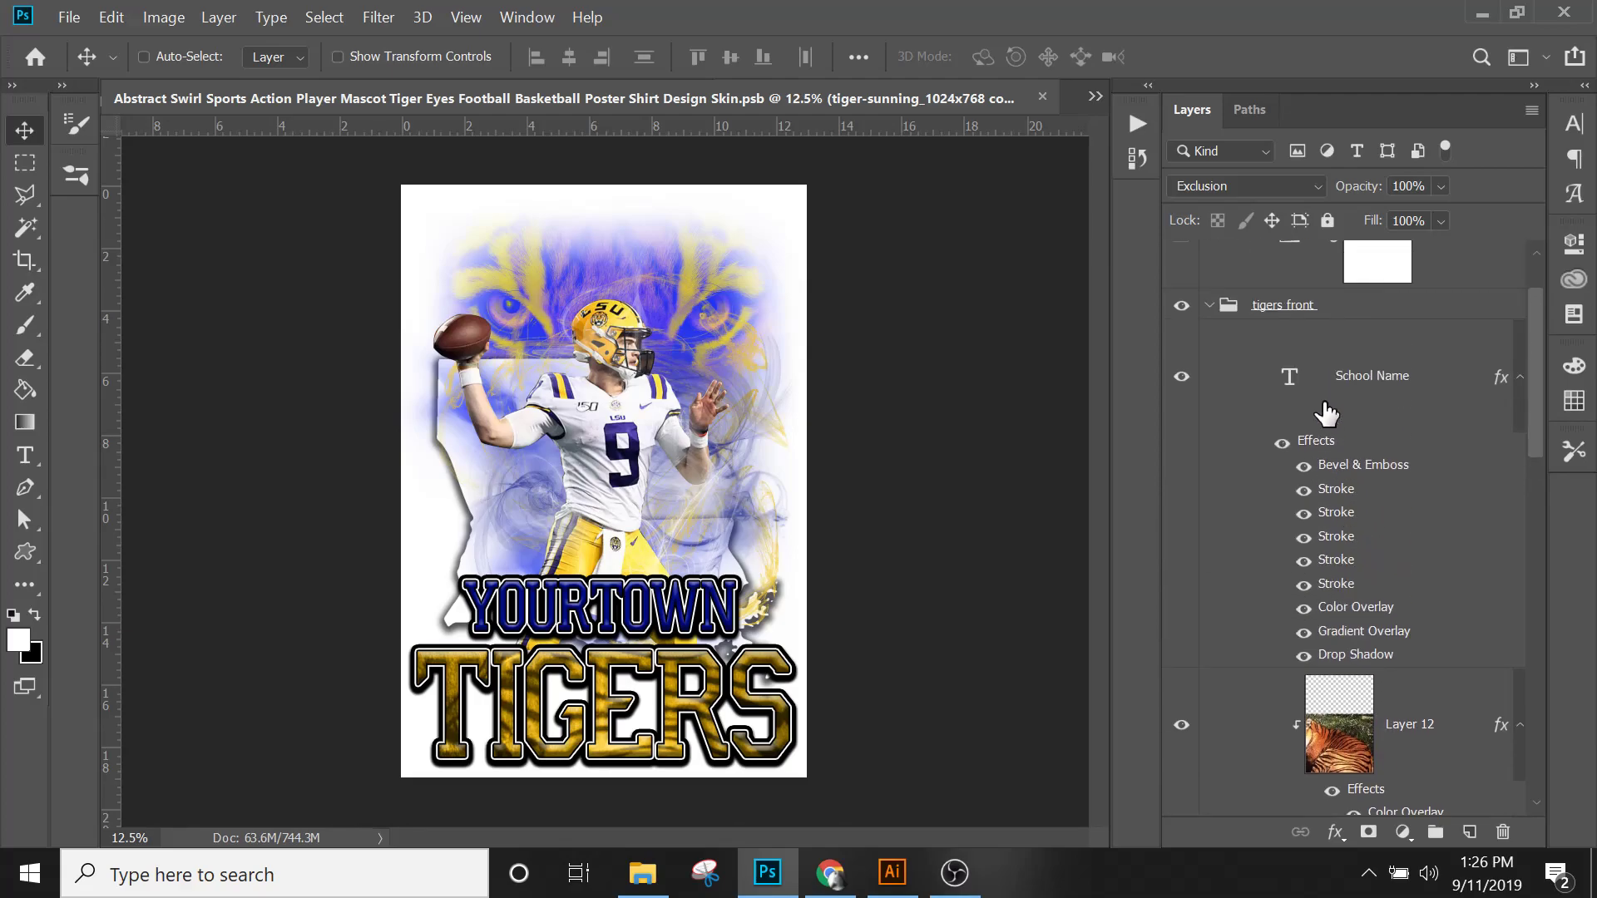
left_click(1304, 634)
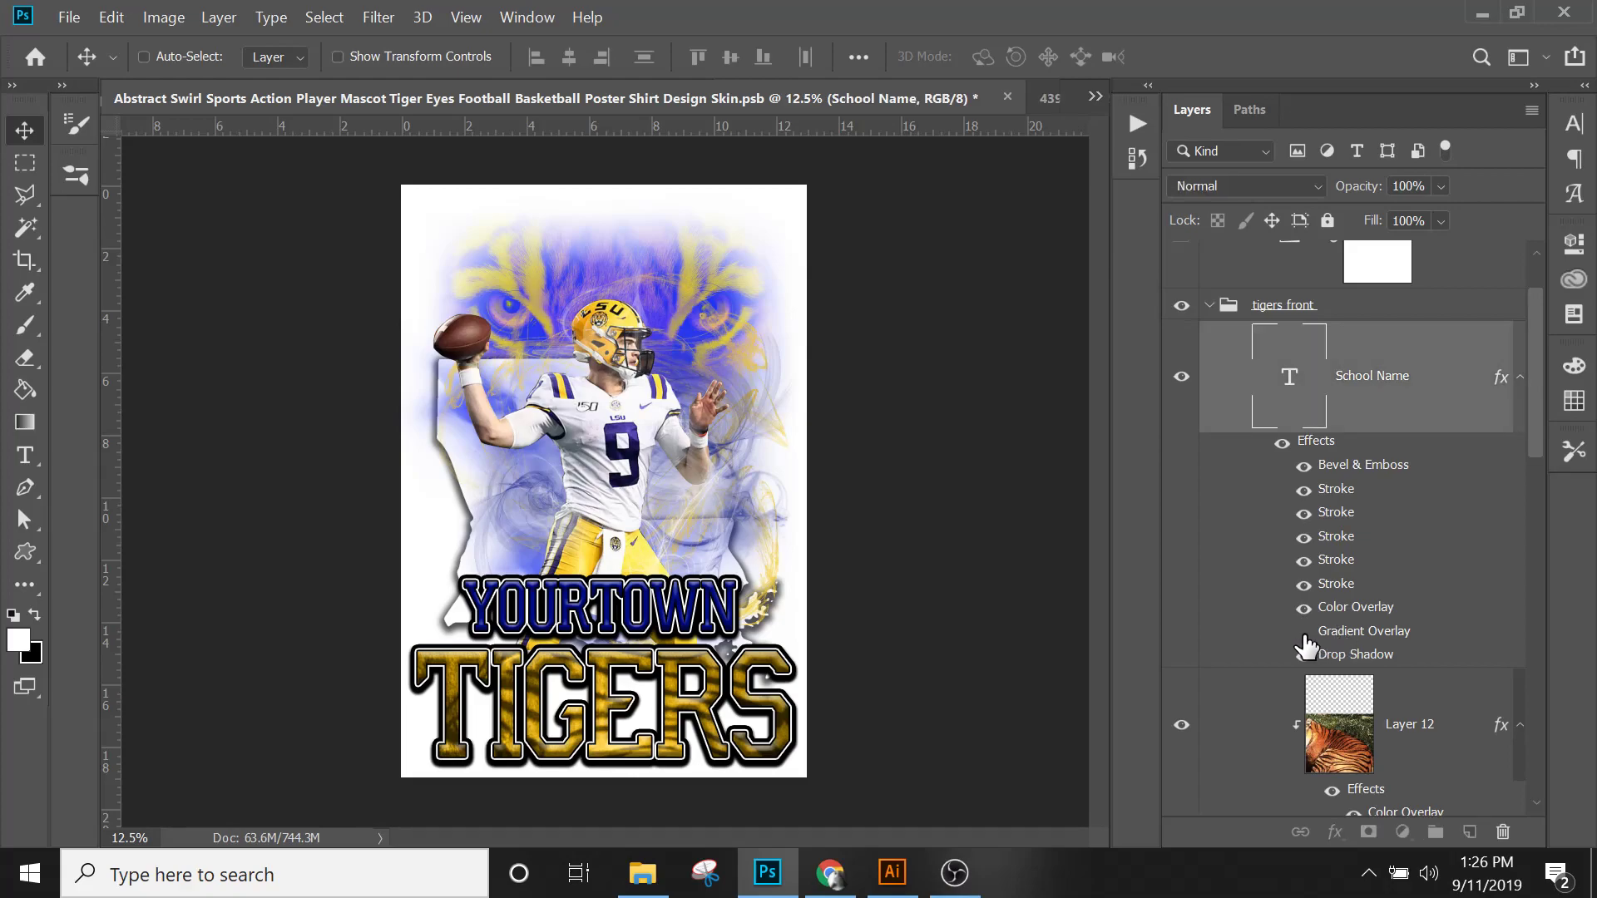
left_click(1304, 634)
Step: Expand the effects of the text copy layer beneath Layer 12 and enable its Gradient Overlay
scroll(1333, 644, "down", 2)
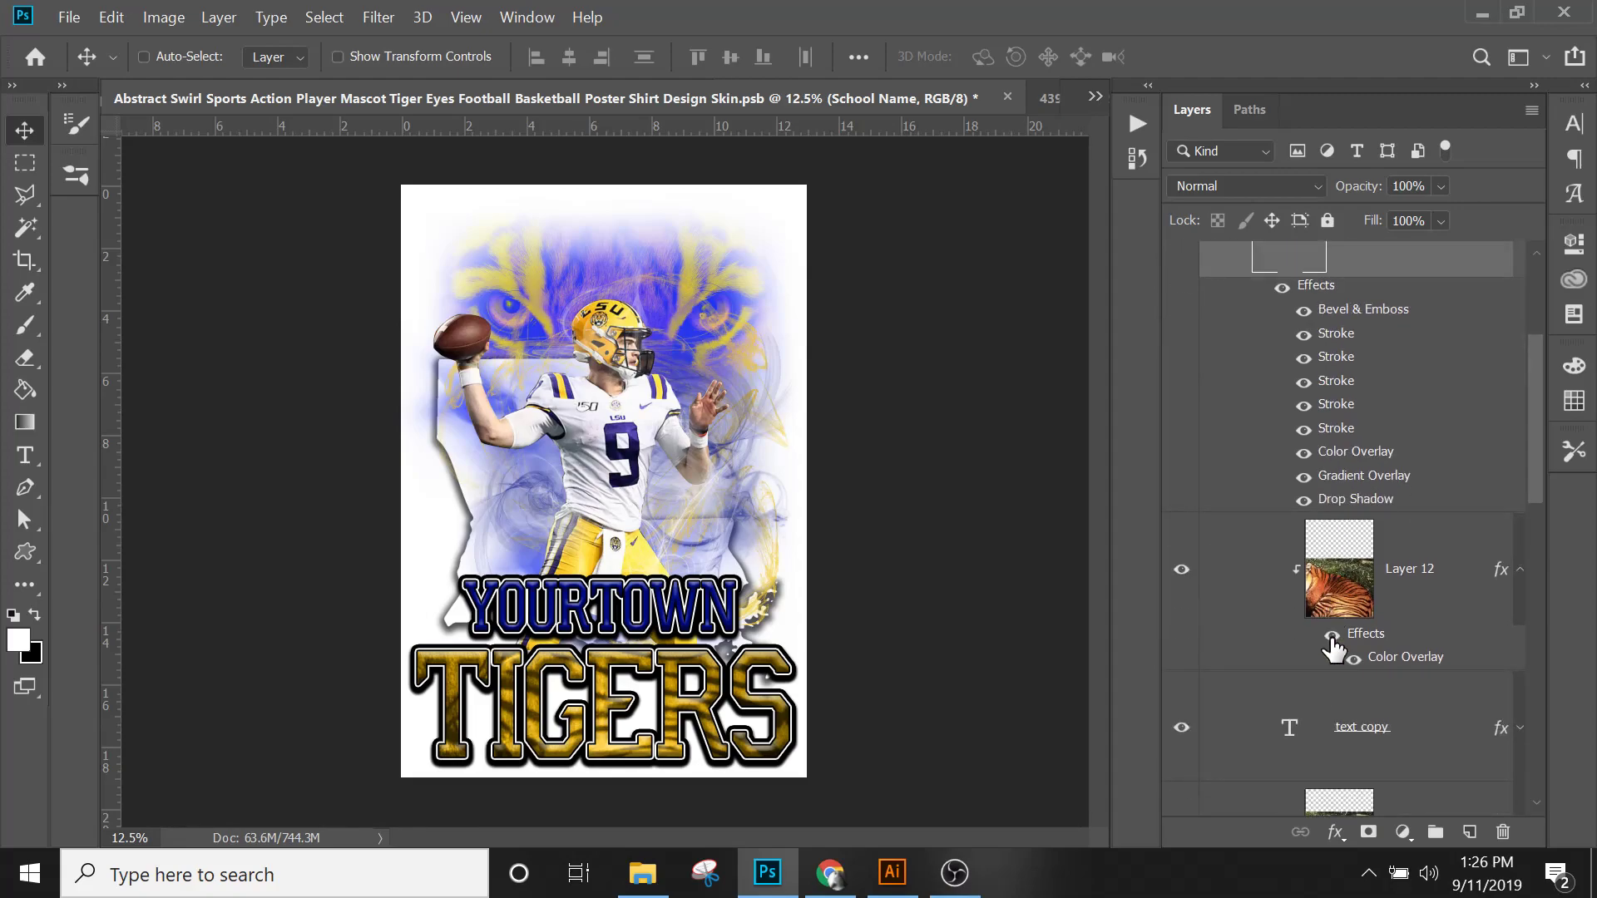
scroll(1331, 645, "down", 1)
scroll(1331, 645, "up", 2)
scroll(1334, 648, "down", 3)
scroll(1379, 549, "down", 1)
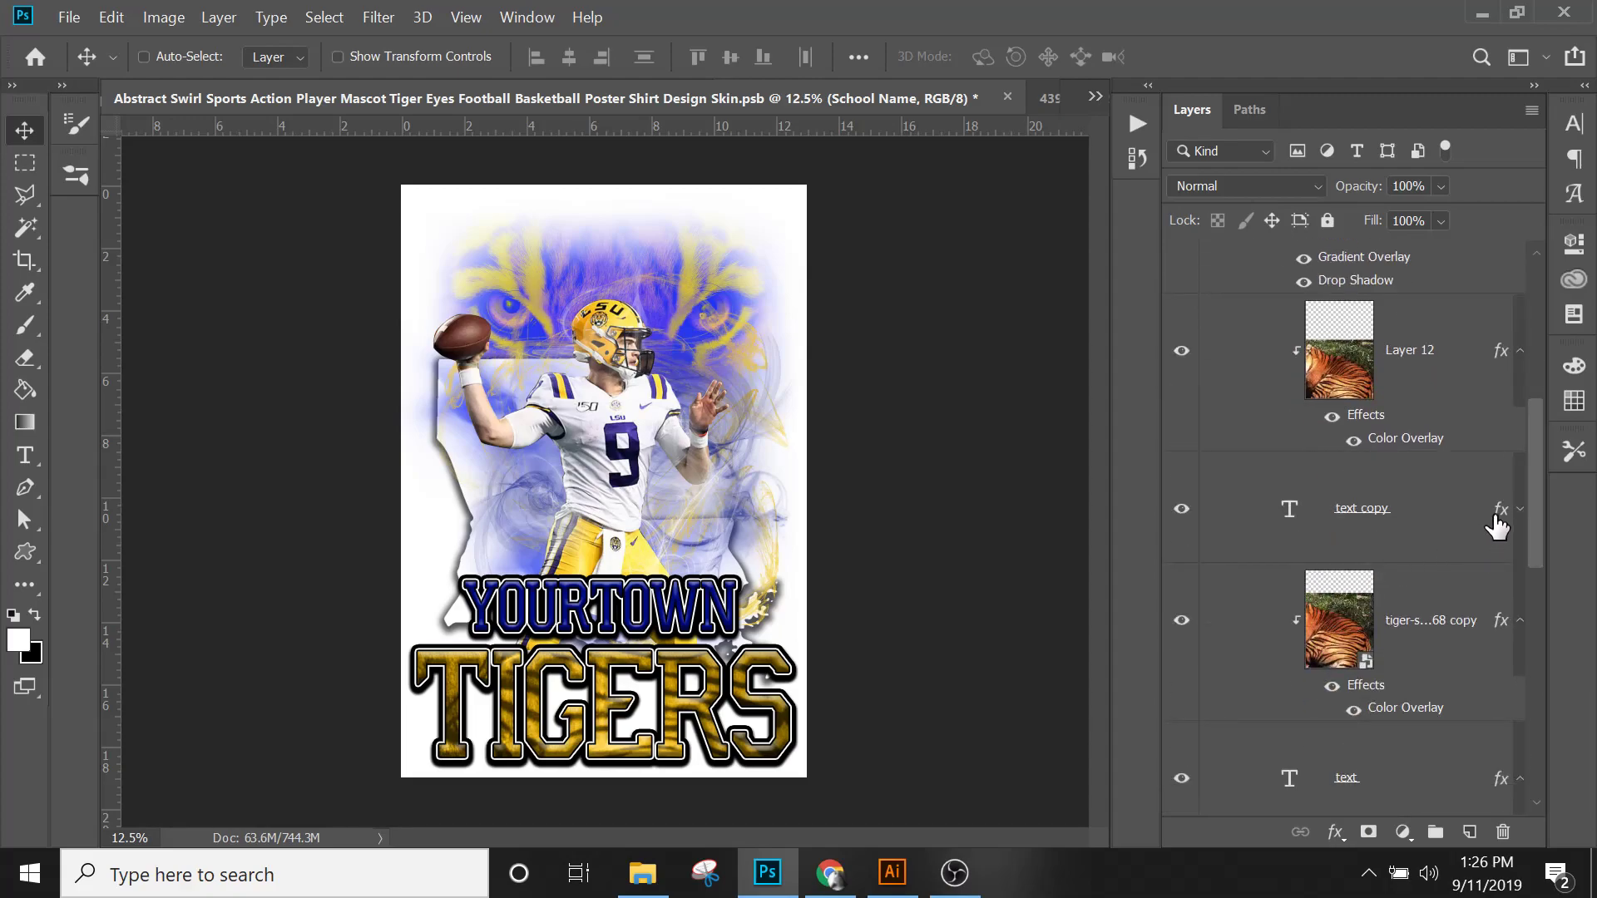
left_click(1520, 507)
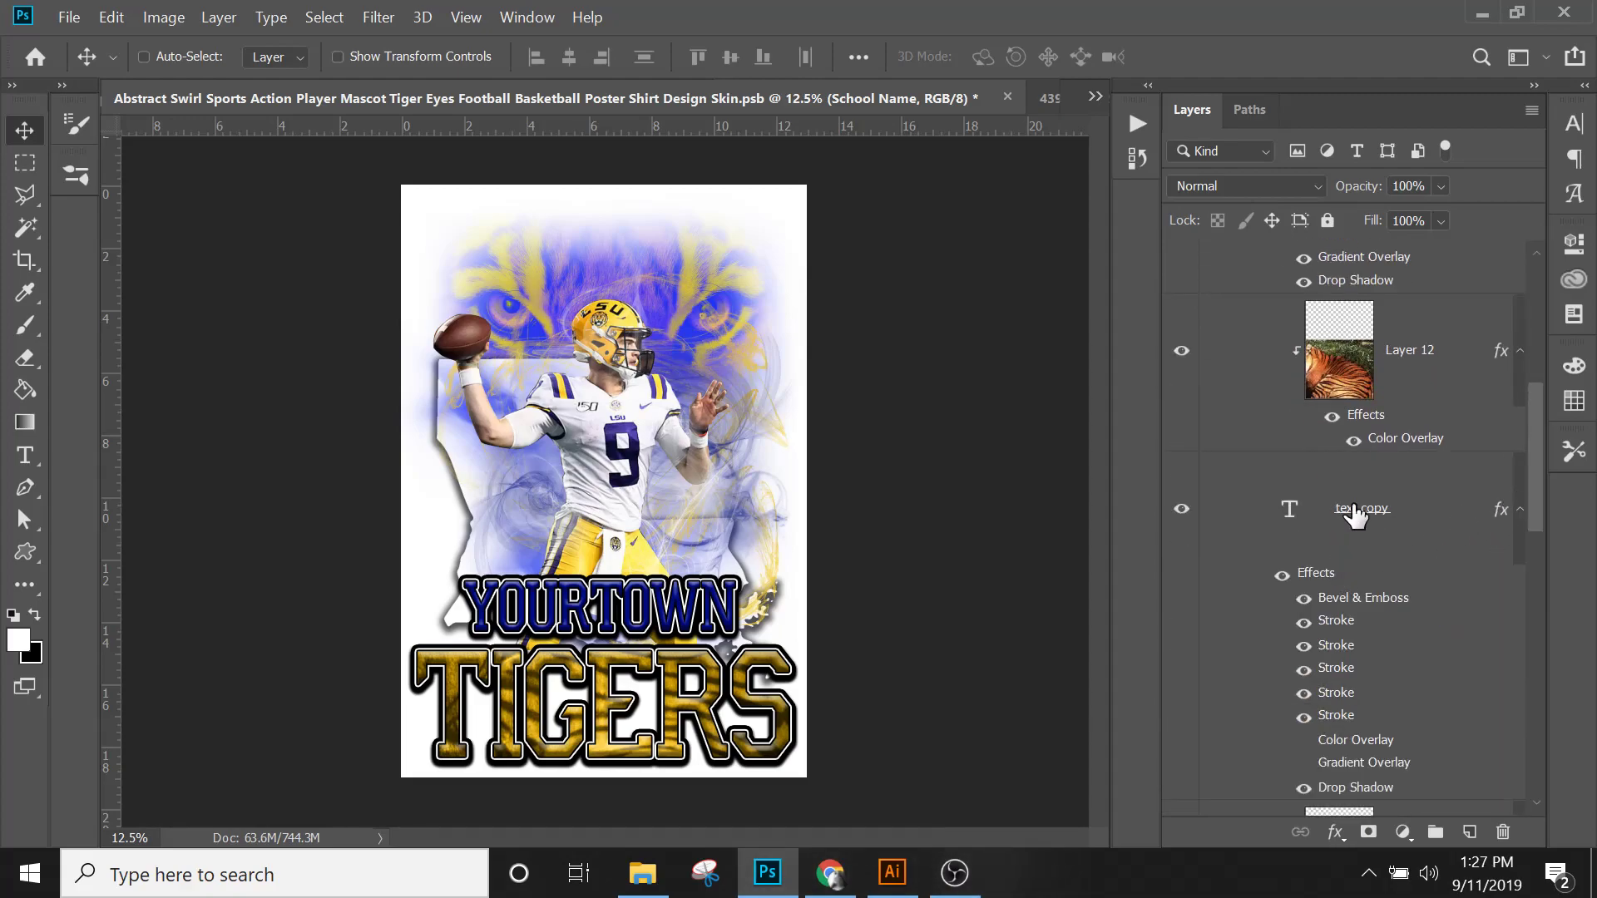
scroll(1354, 518, "down", 1)
scroll(1354, 517, "down", 1)
left_click(1303, 607)
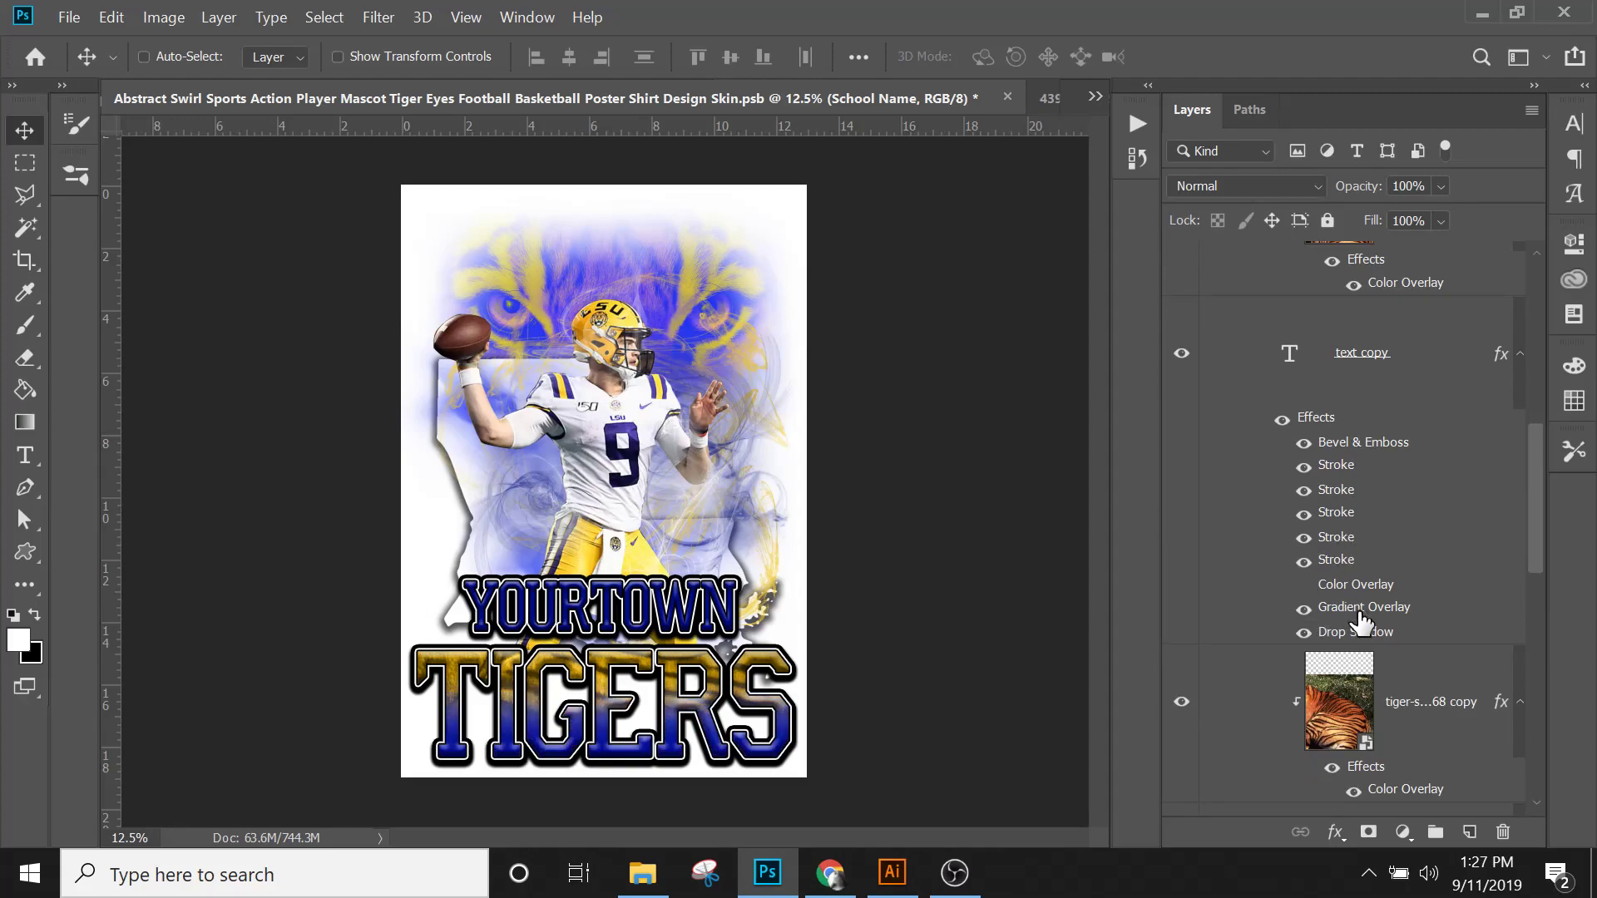
Step: Delete Layer 12 together with the text copy layer, and nudge the remaining clipped tiger photo slightly upward in the TIGERS text
scroll(1356, 613, "up", 2)
scroll(1354, 611, "up", 3)
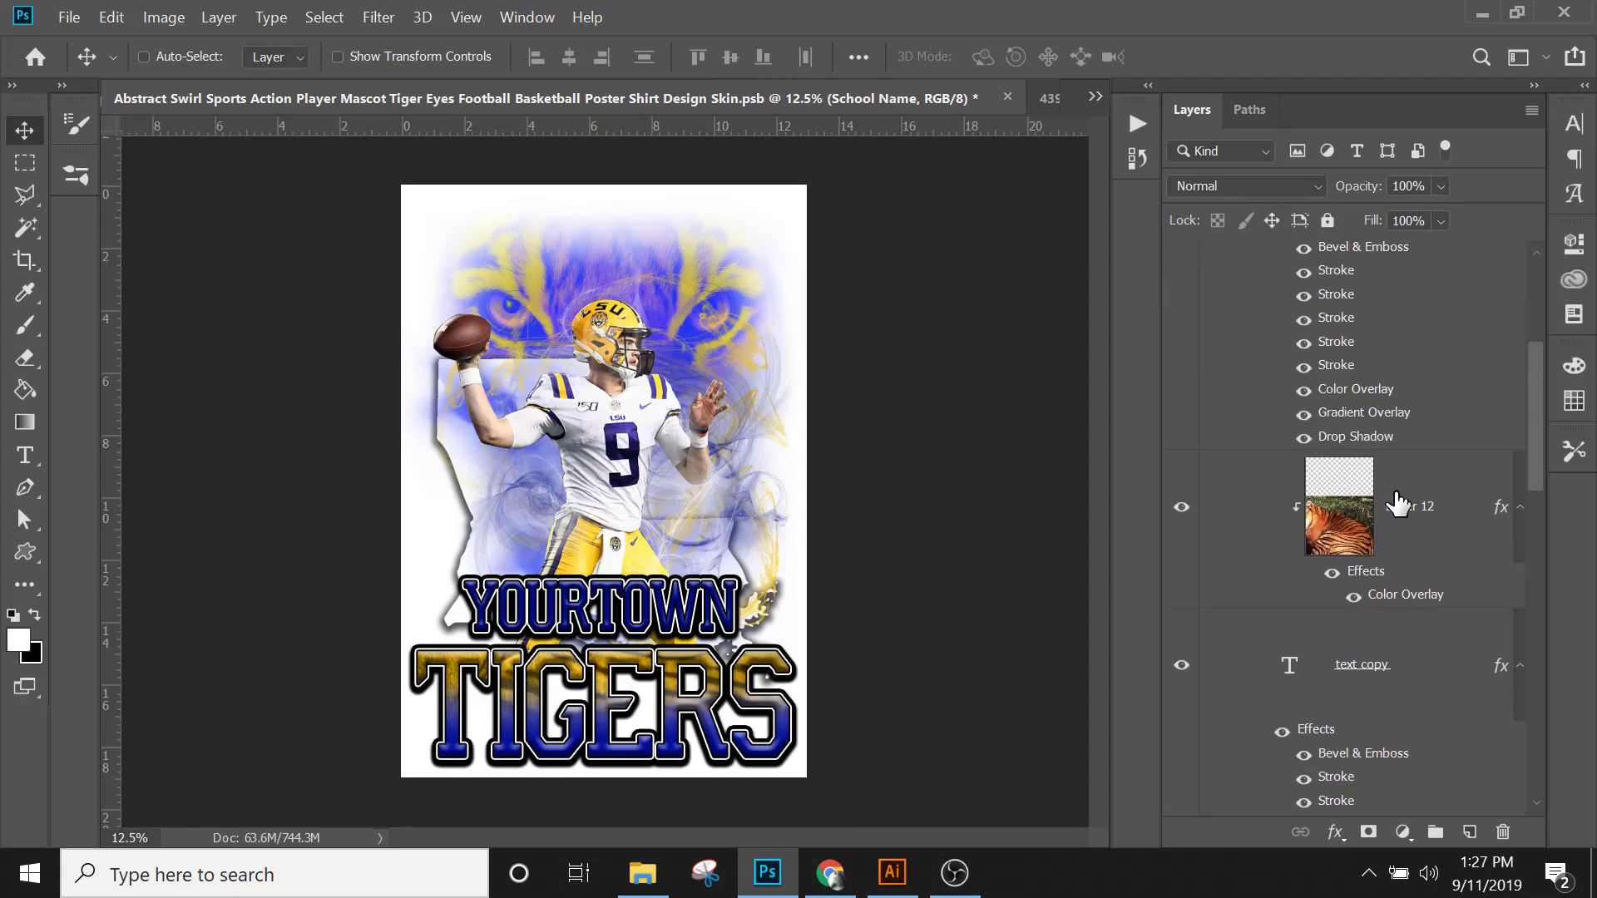
left_click(1426, 518)
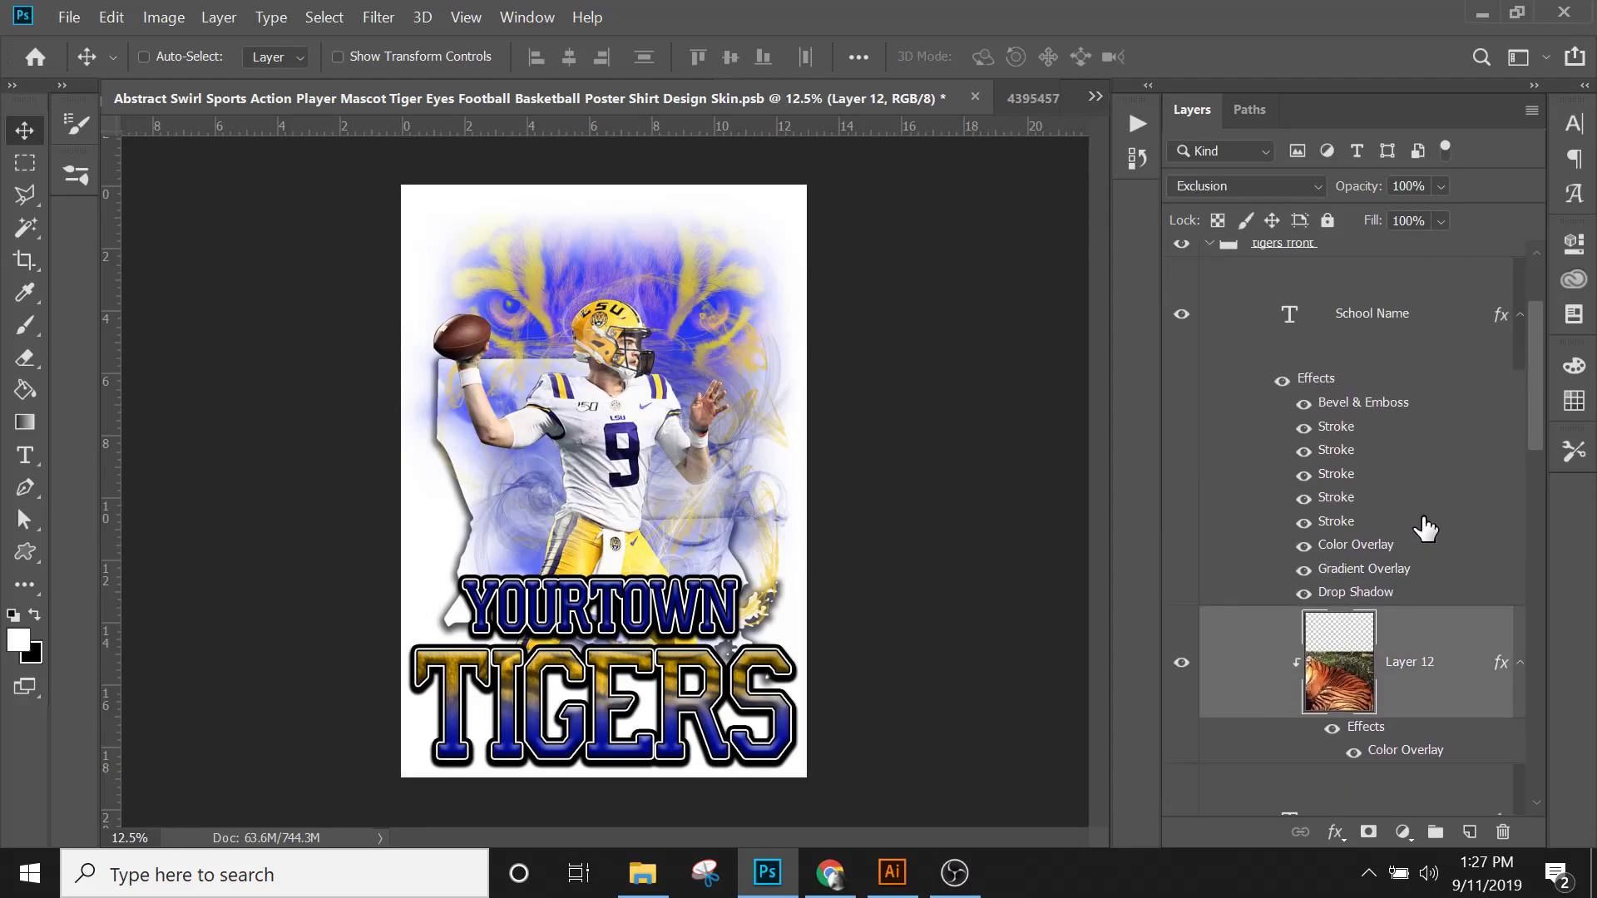
scroll(1425, 528, "down", 5)
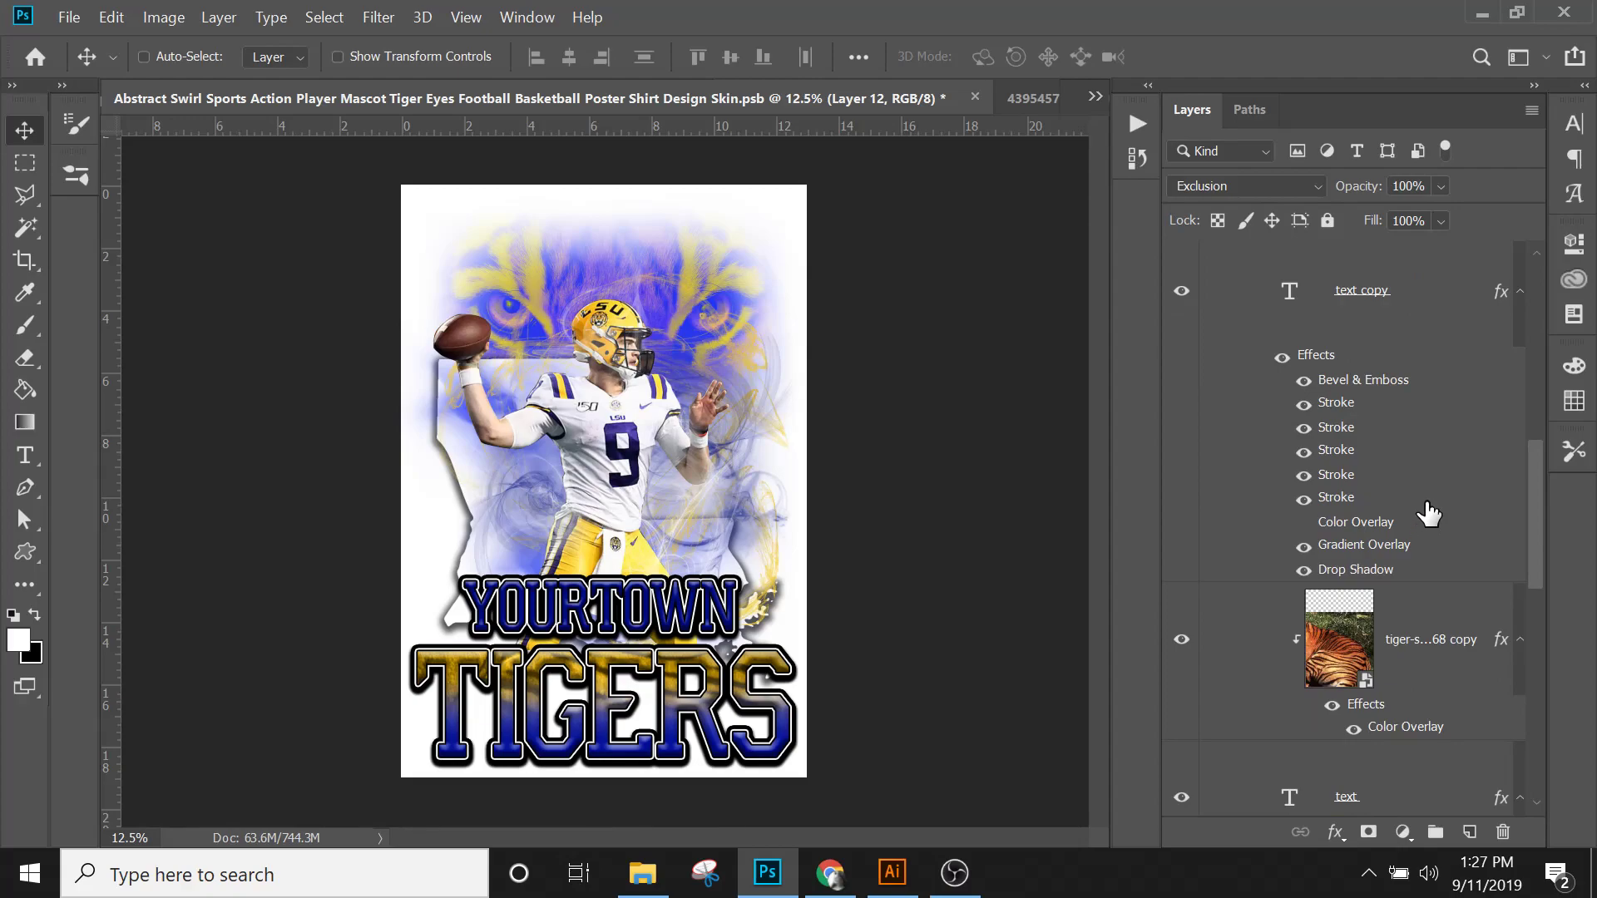
left_click(1429, 504)
key("Delete")
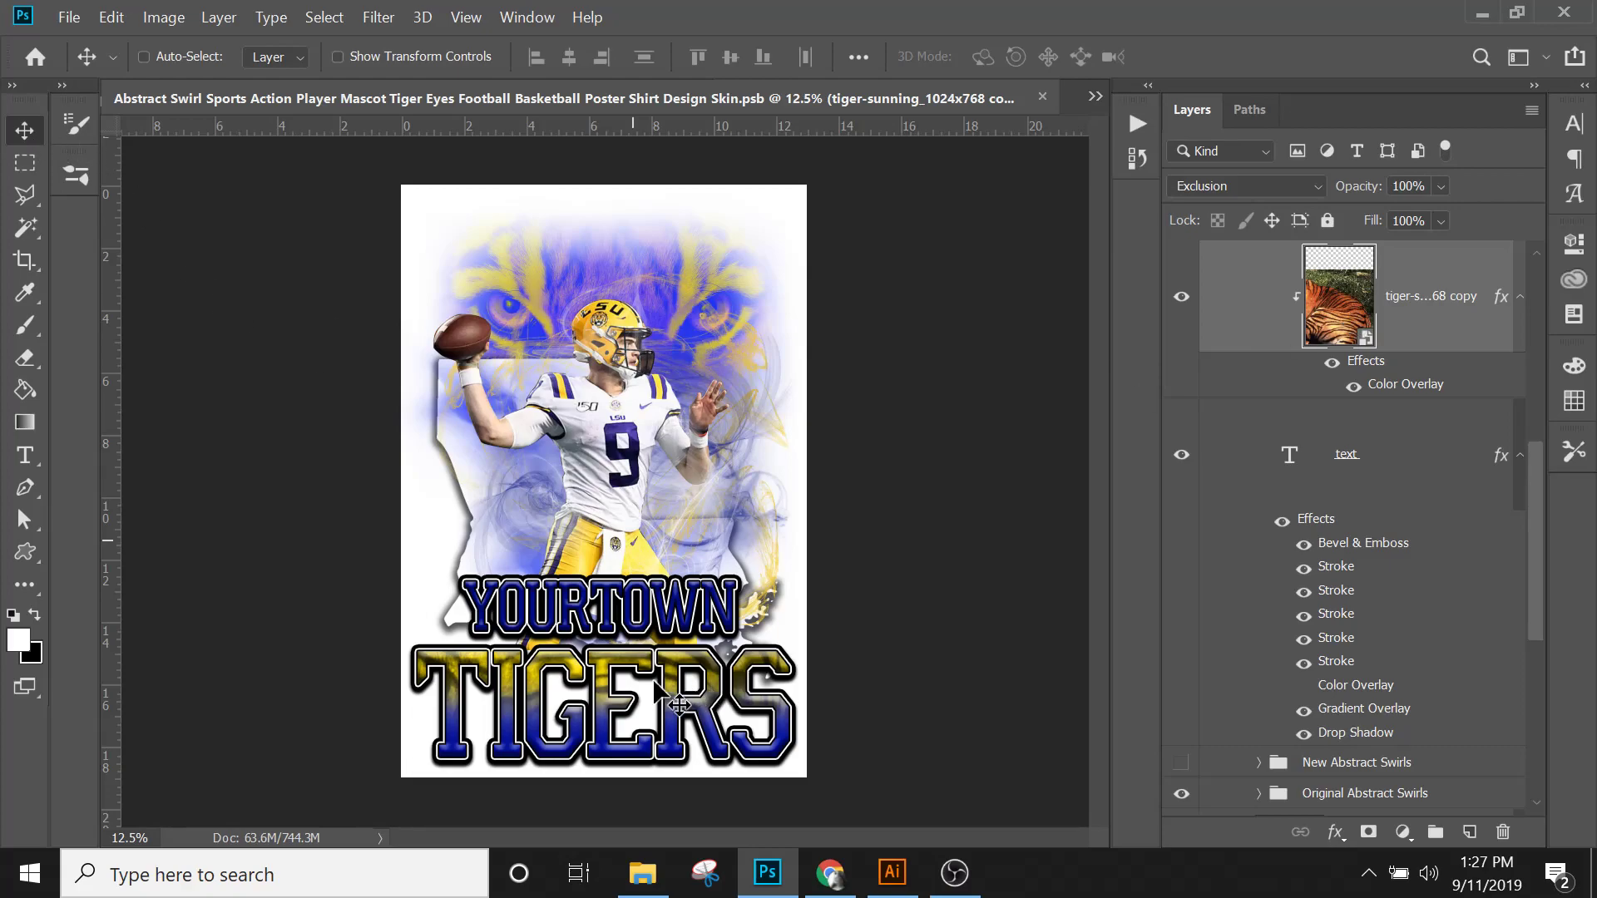
left_click_drag(657, 695, 654, 682)
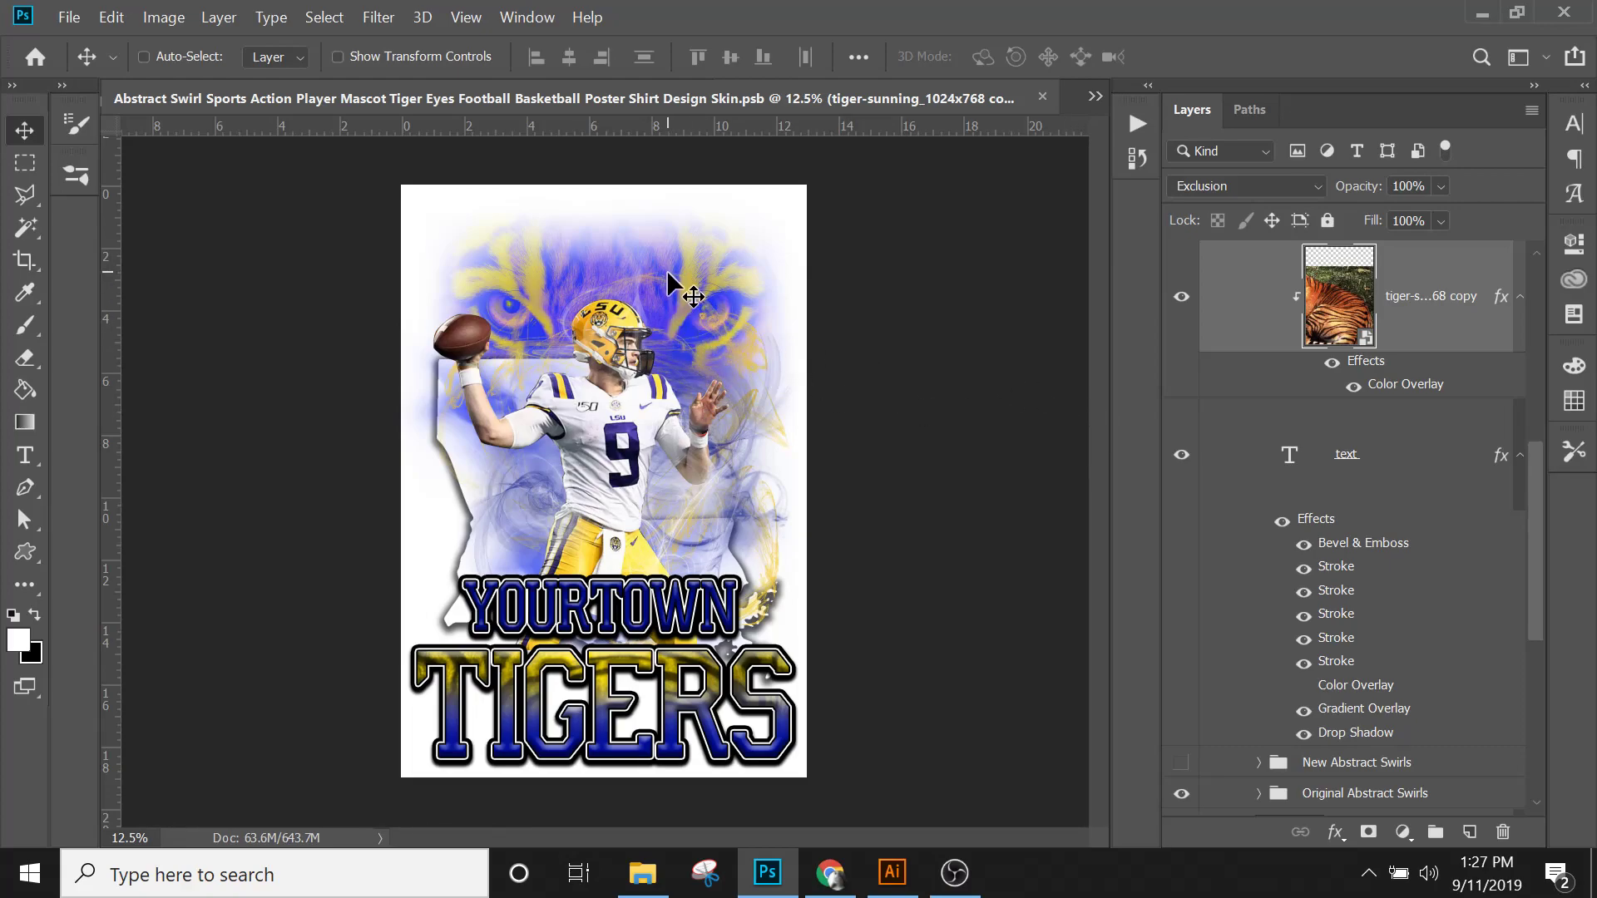
Step: Toggle the Purple Gold Hue Saturation layer above the tigers front group to compare the poster's colors, leaving it hidden
left_click_drag(1534, 478, 1529, 262)
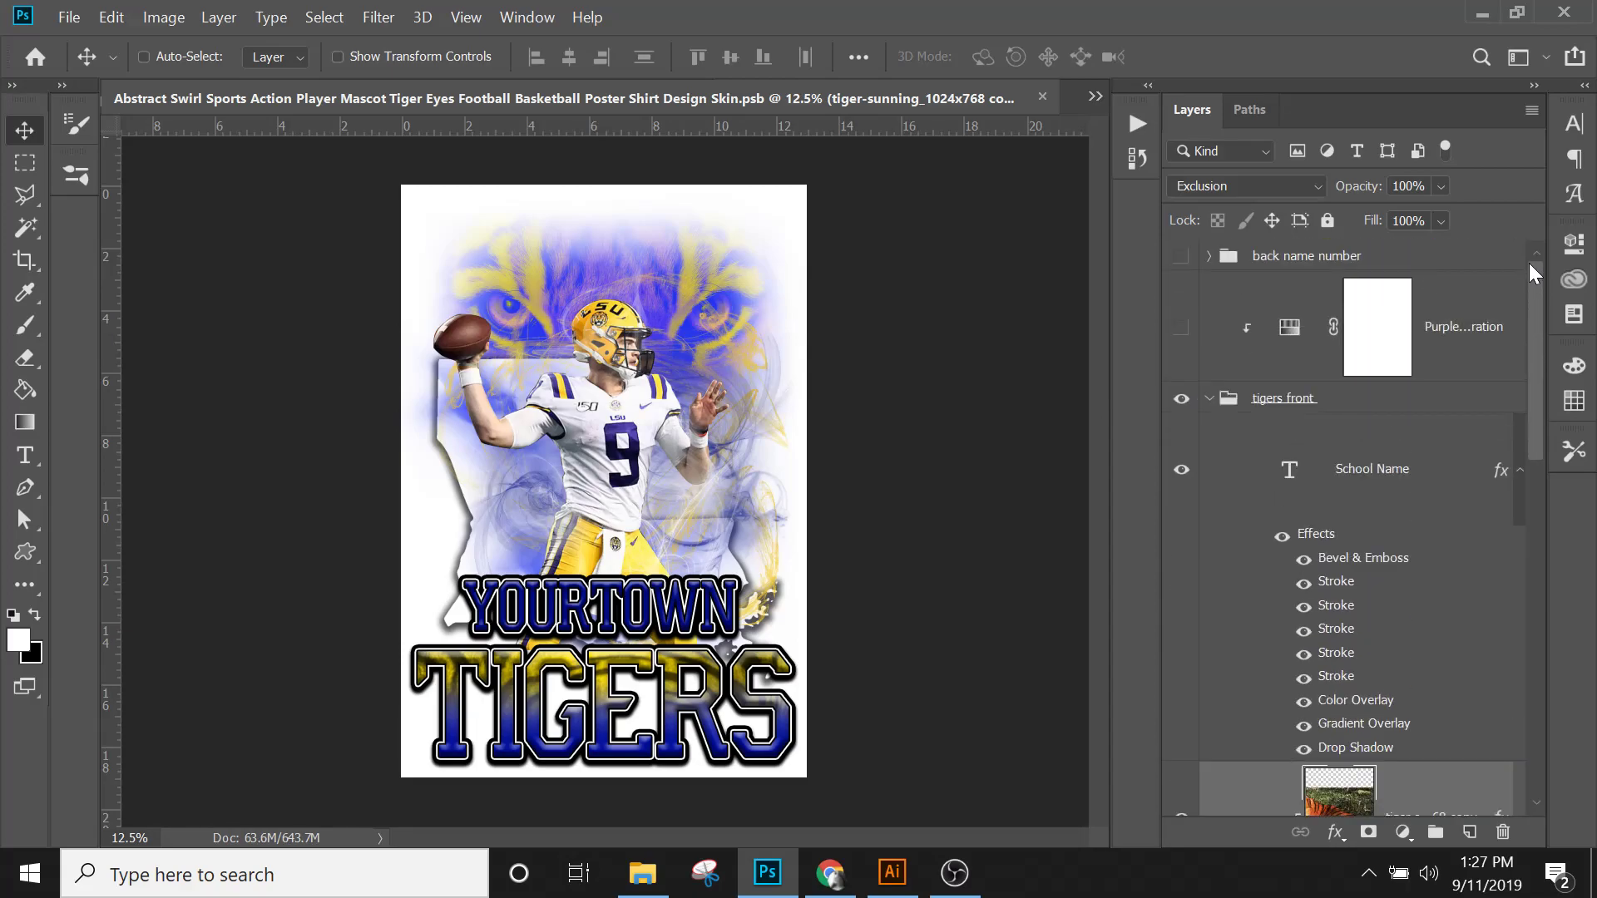
left_click(1210, 399)
left_click(1210, 399)
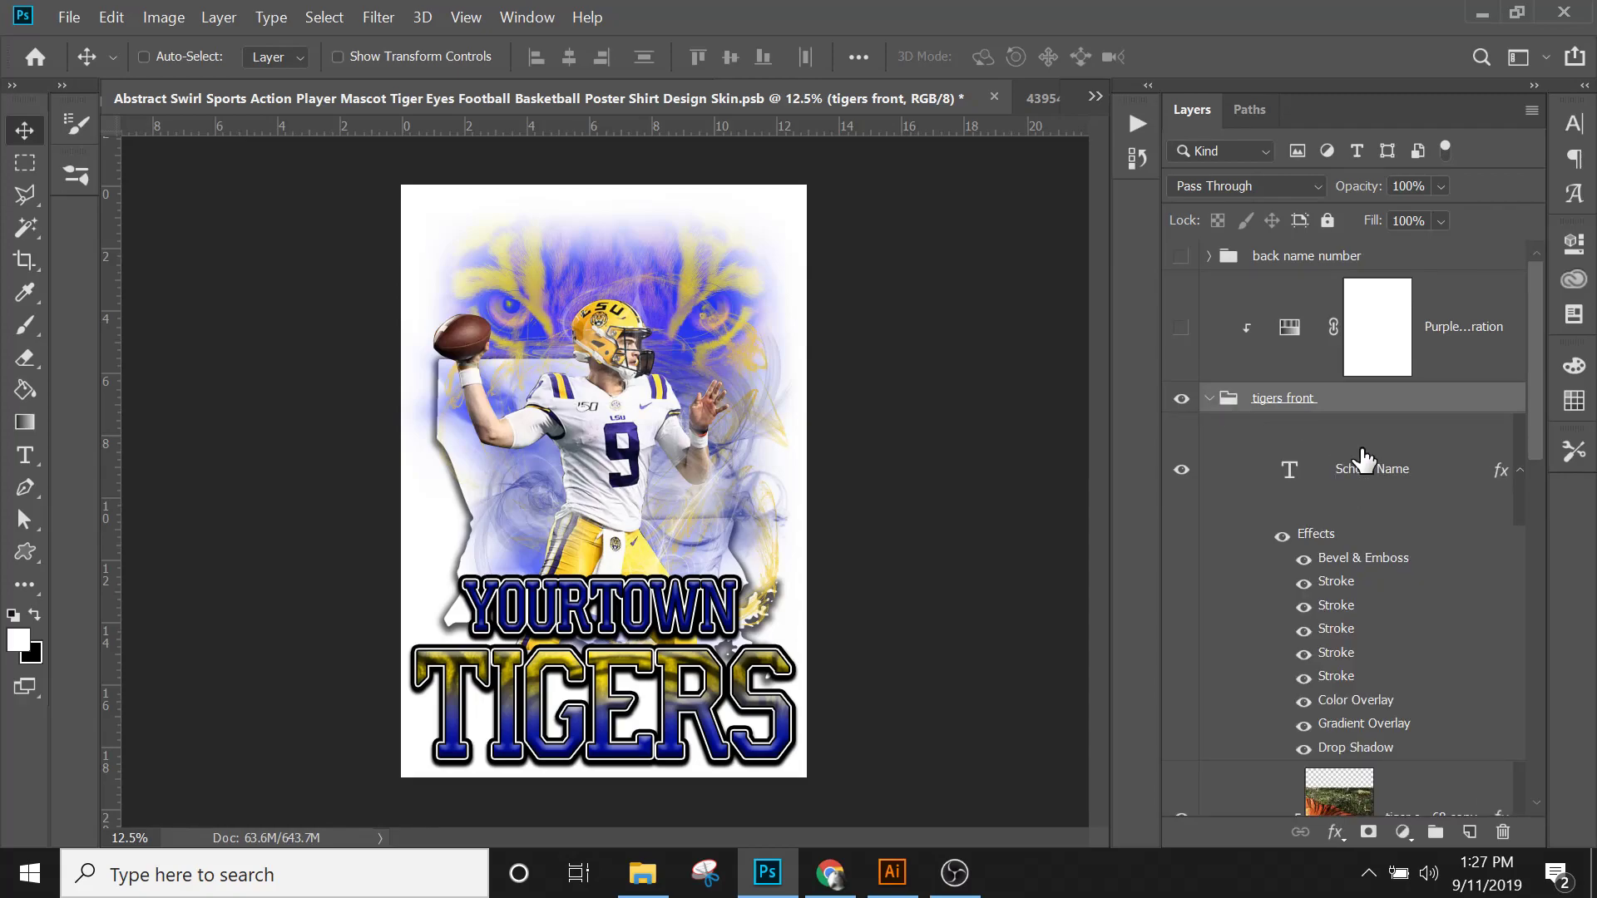
left_click(1368, 337)
left_click(1176, 331)
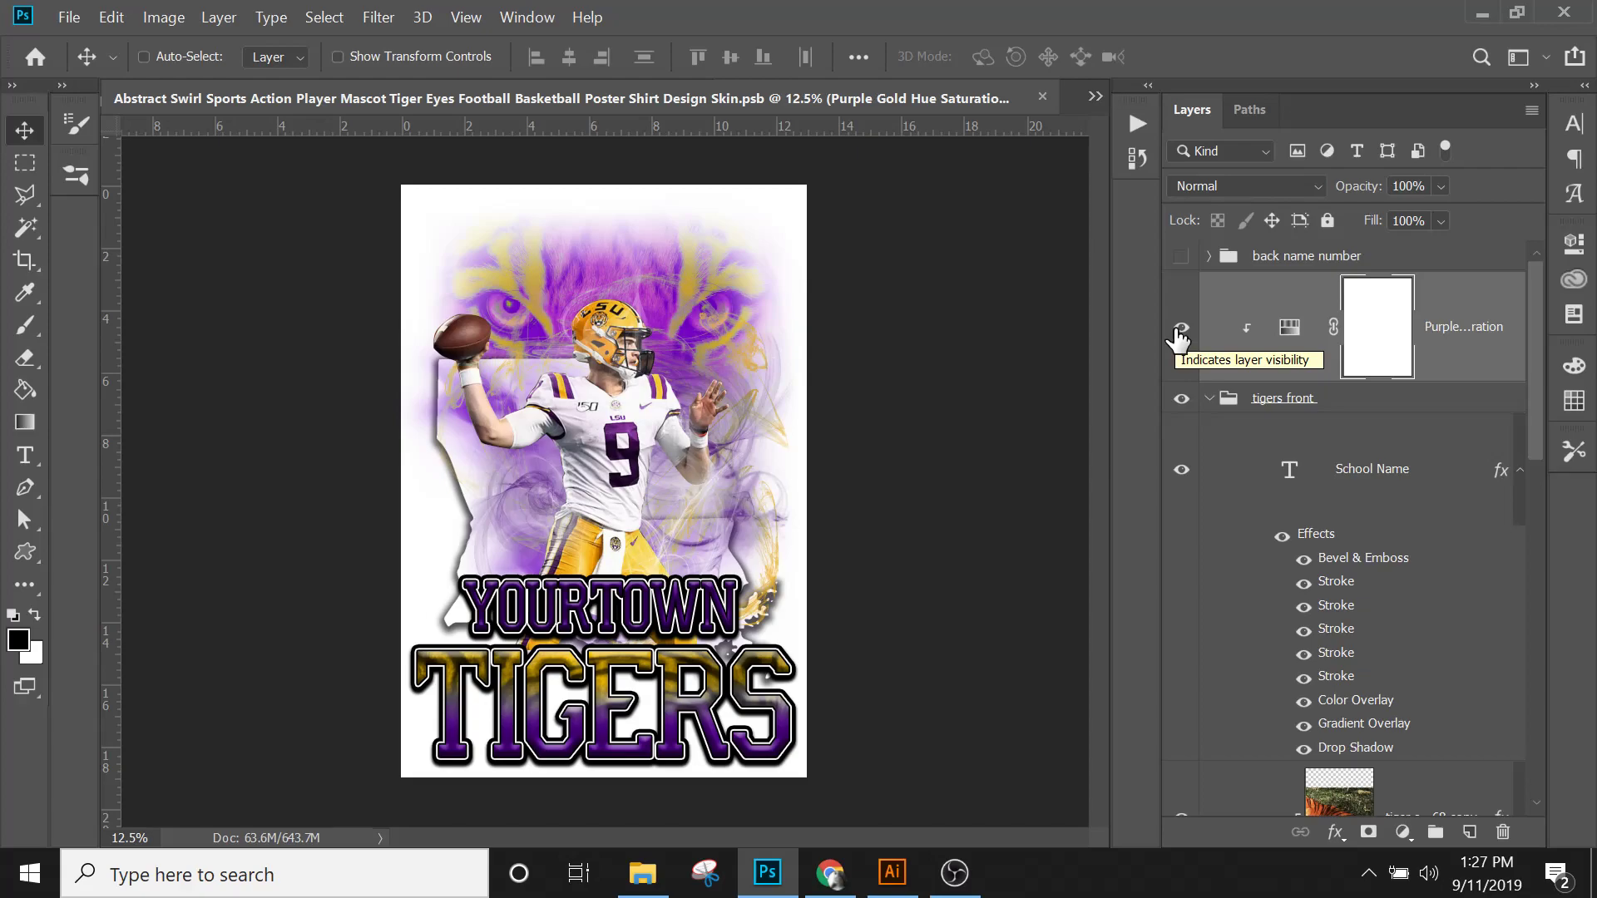
left_click(1180, 332)
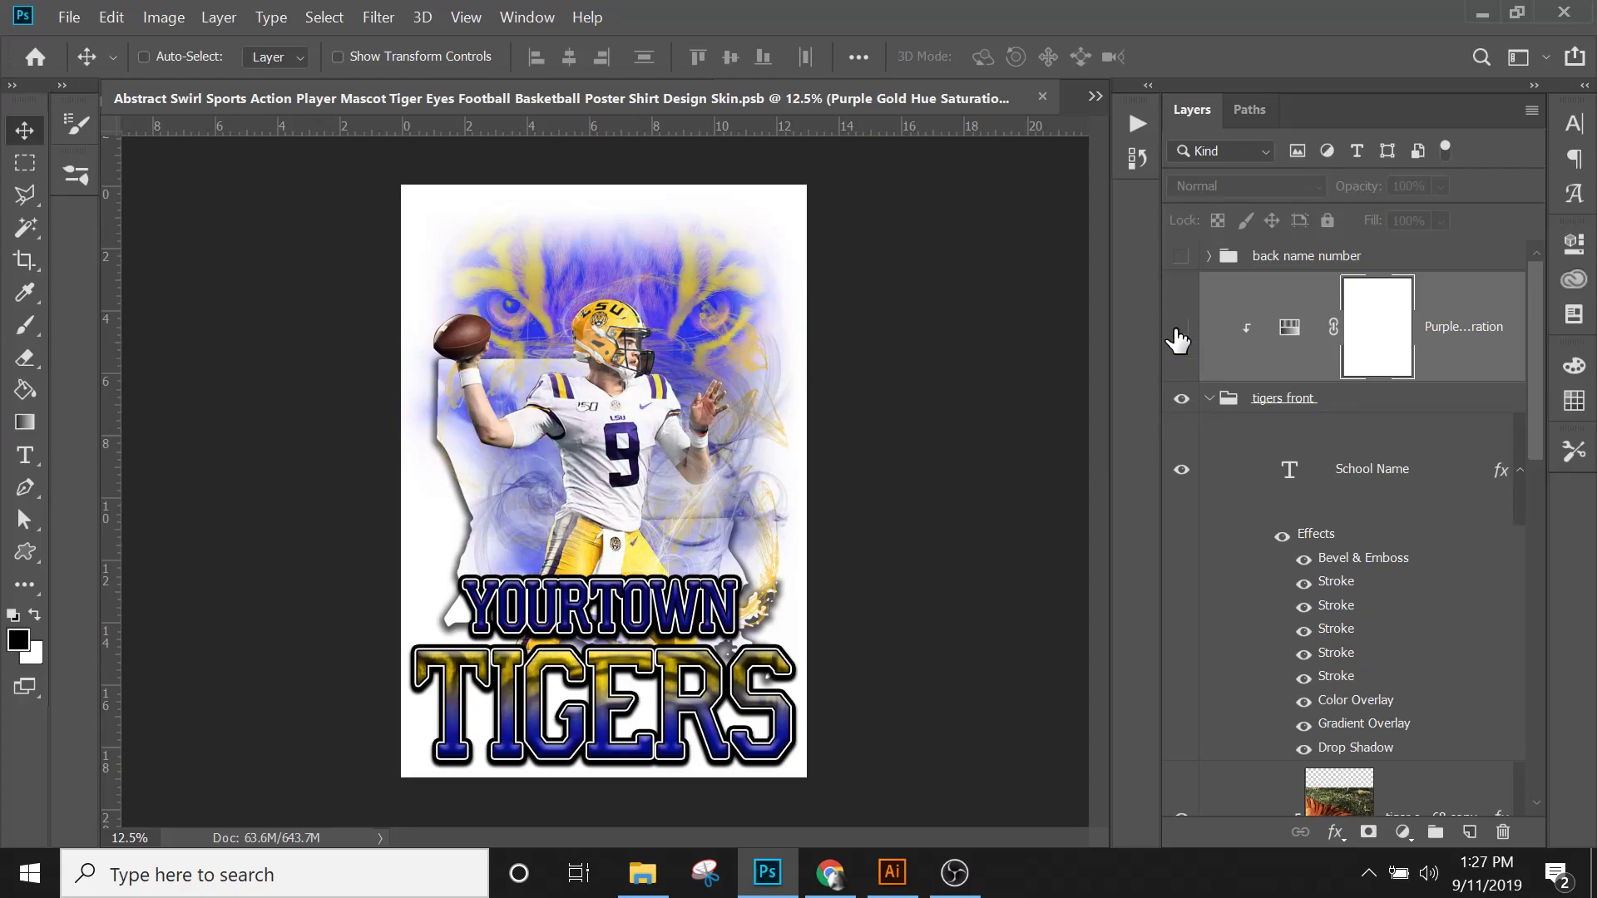
left_click(1178, 332)
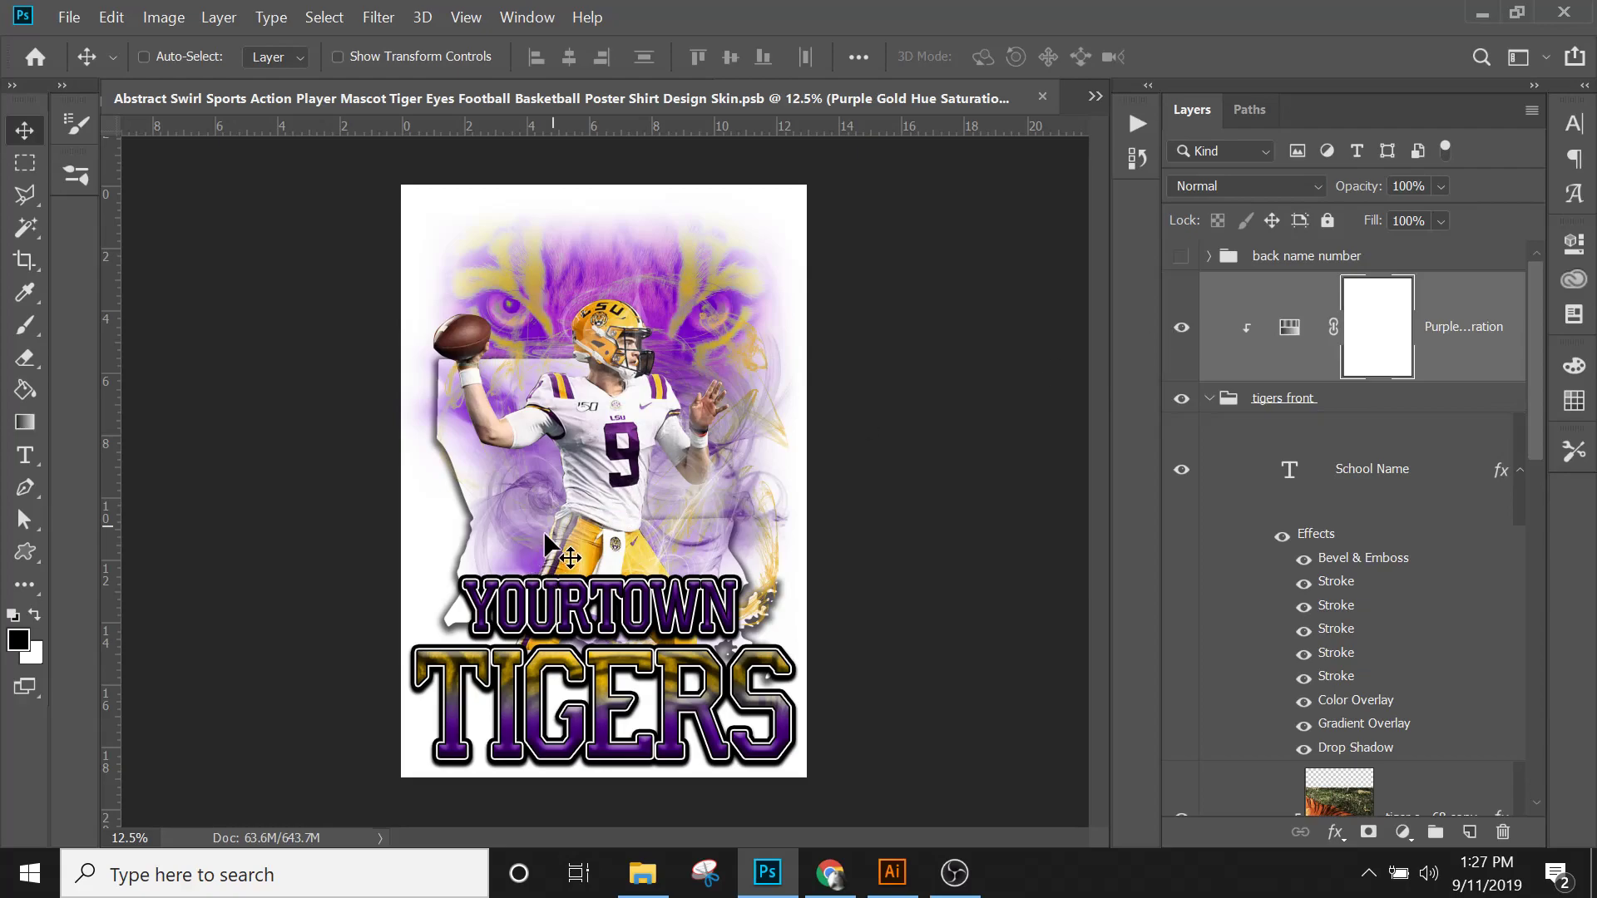
left_click(1187, 337)
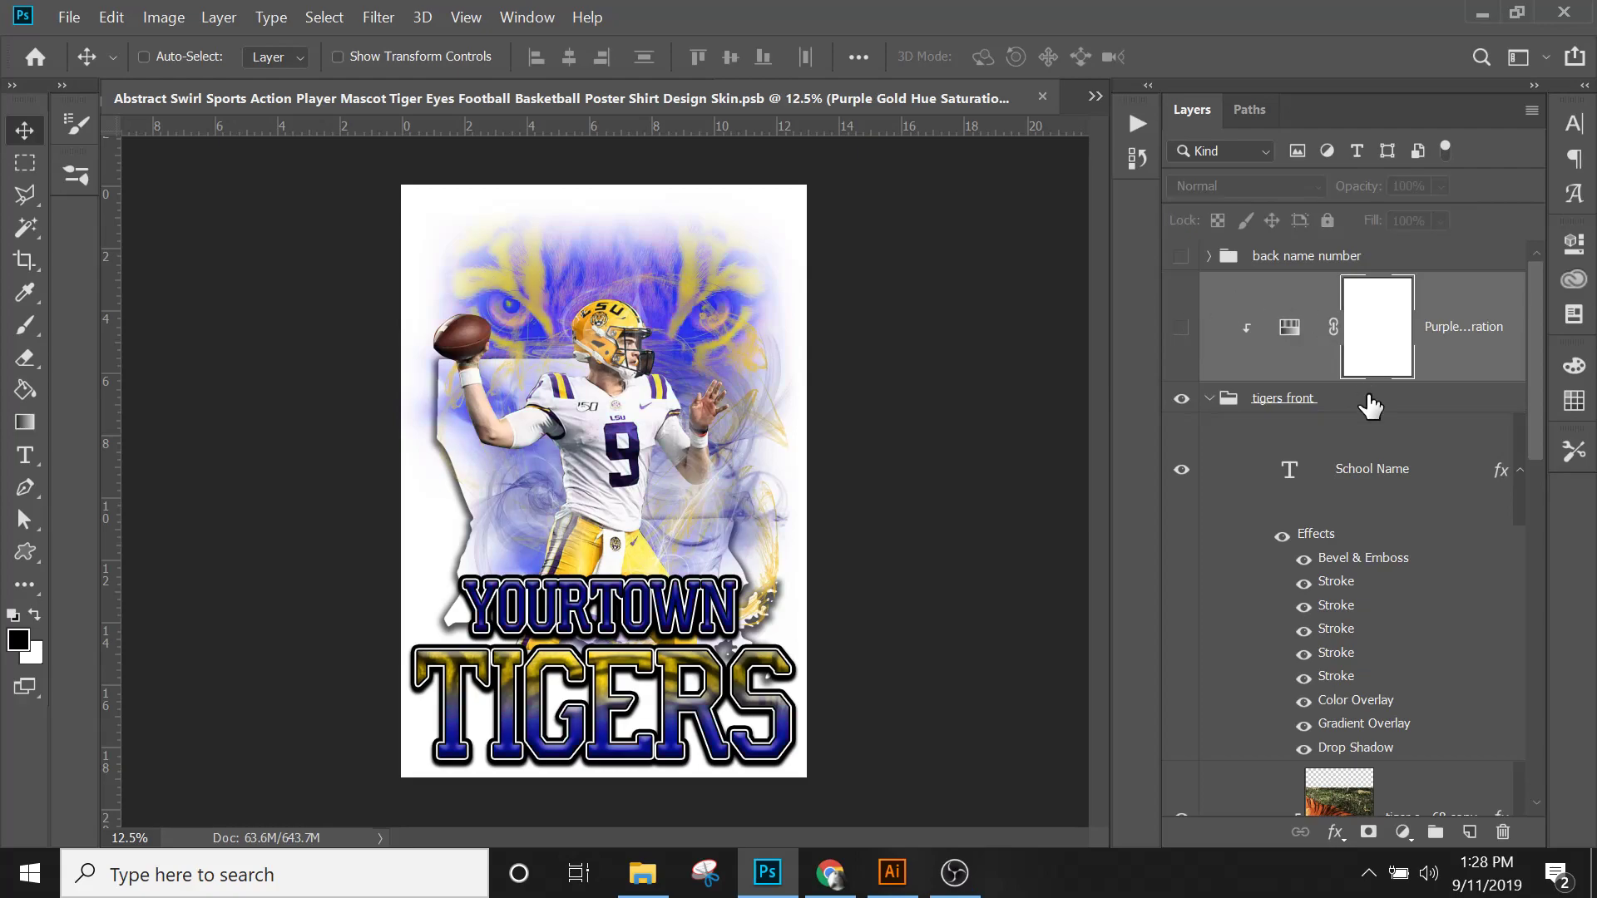
Step: Select and collapse the tigers front layer group
left_click(1244, 399)
left_click(1210, 399)
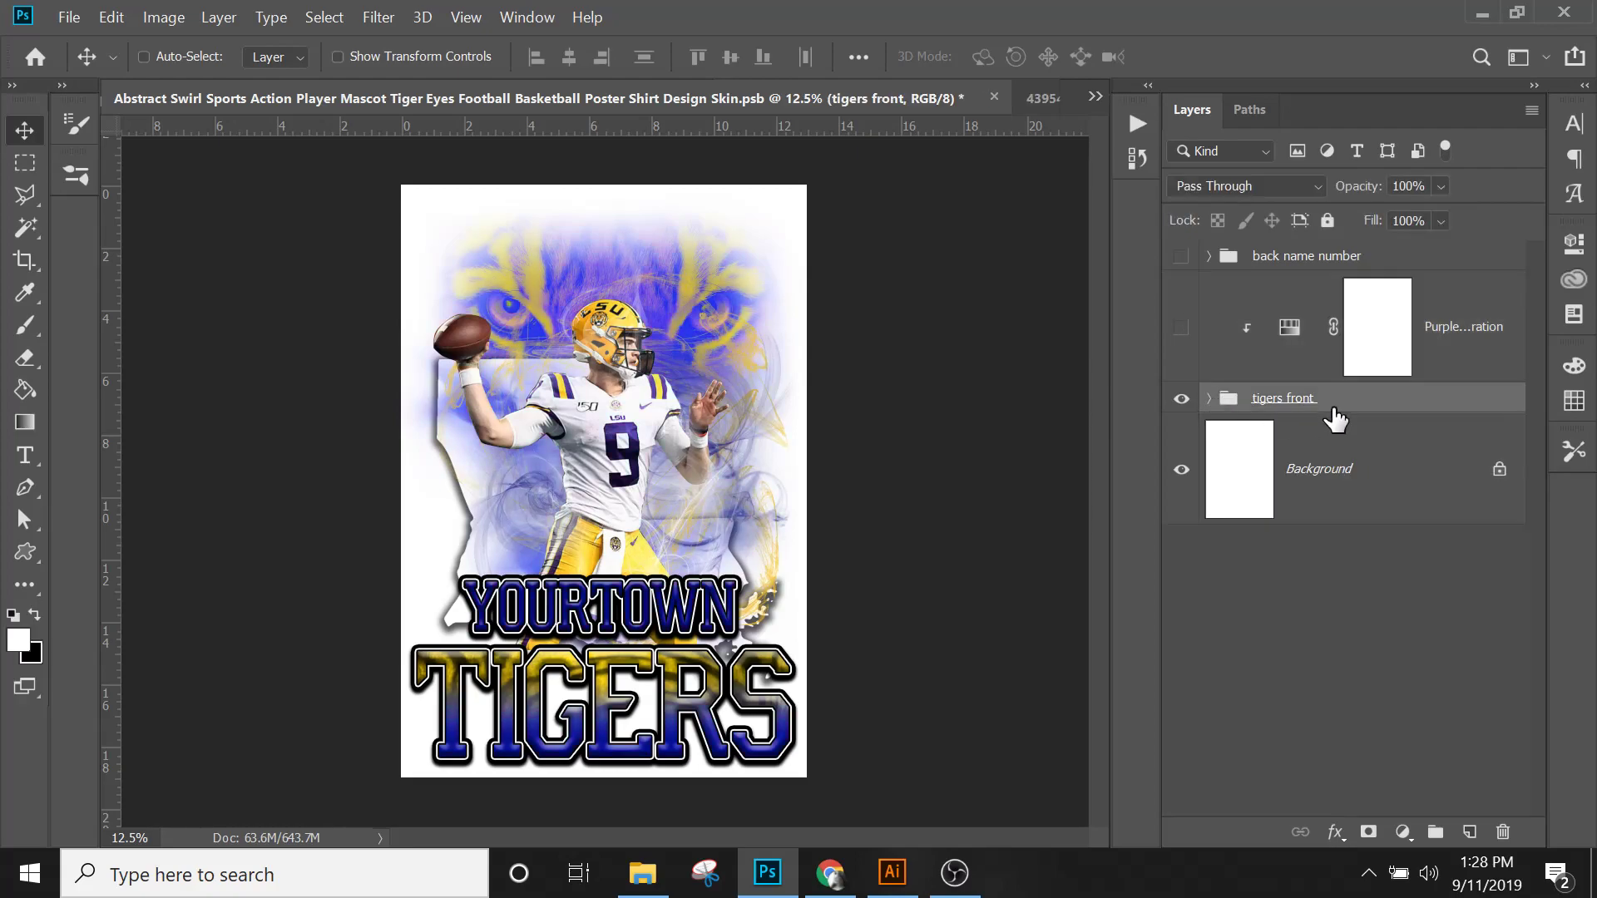
Step: Add a Hue/Saturation adjustment layer clipped to the tigers front group and open its settings
left_click(1183, 401)
left_click(1181, 400)
left_click(218, 17)
mouse_move(432, 321)
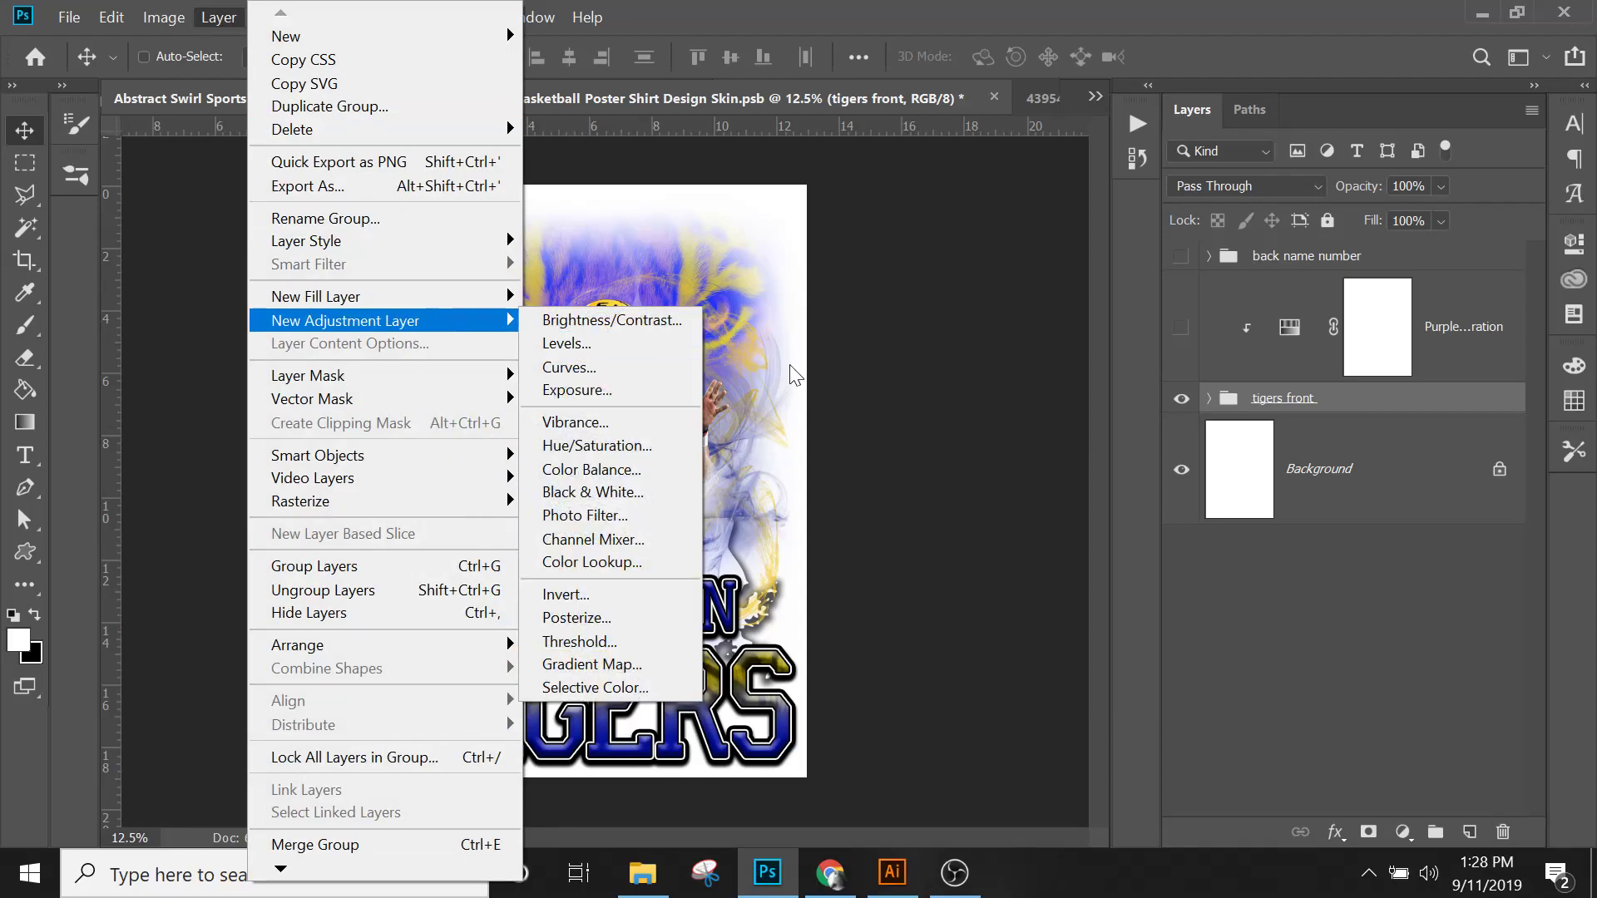
left_click(620, 447)
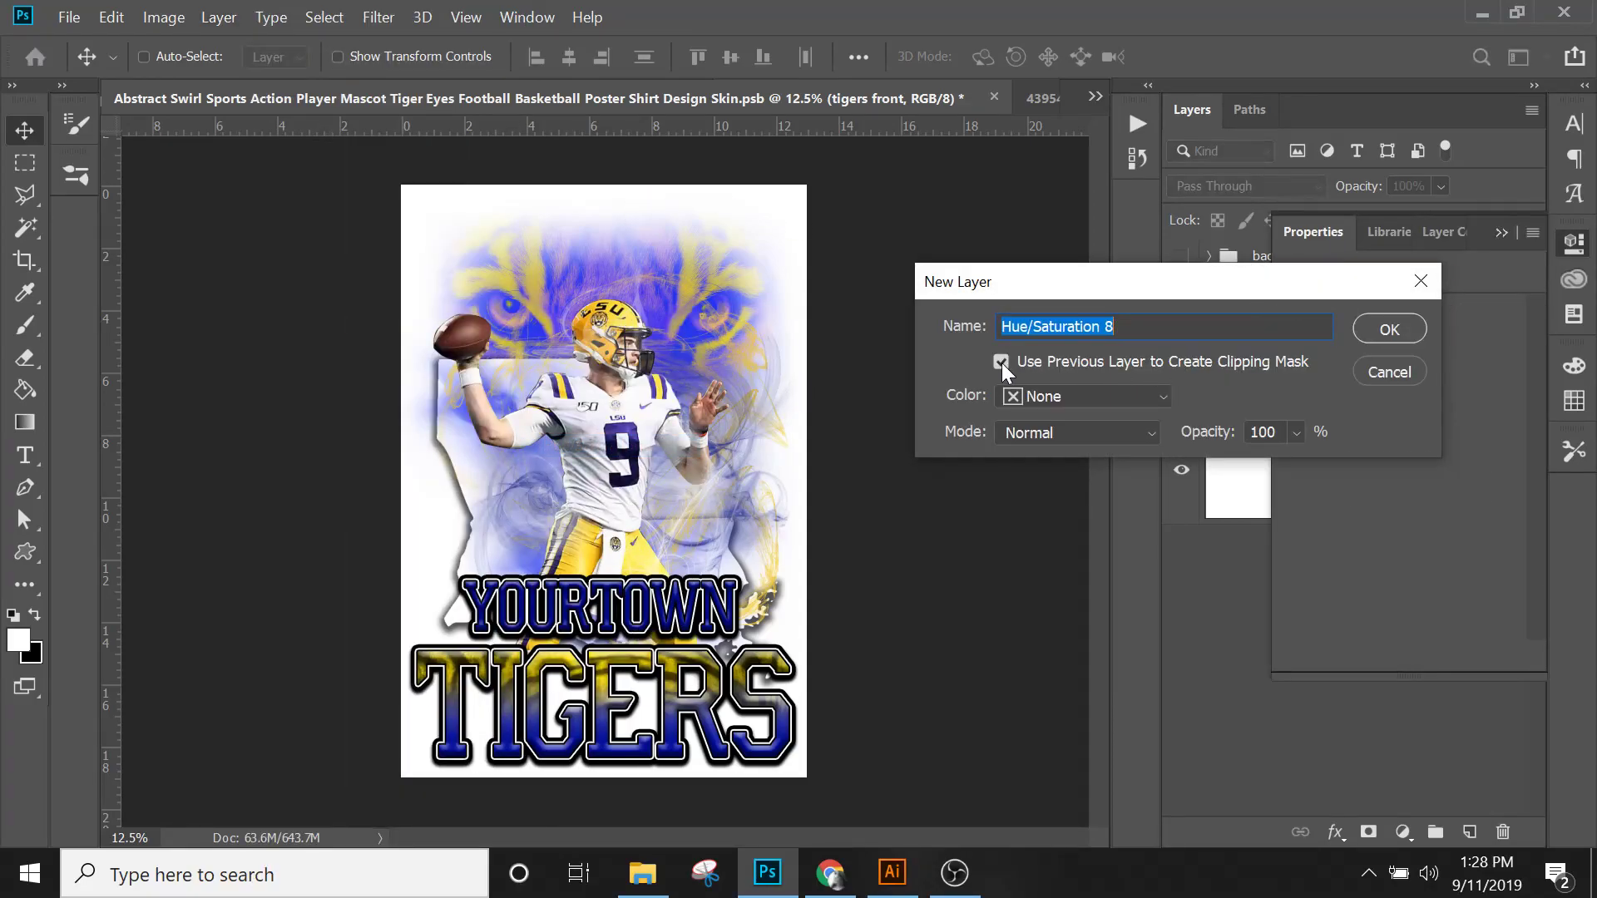
left_click(1387, 330)
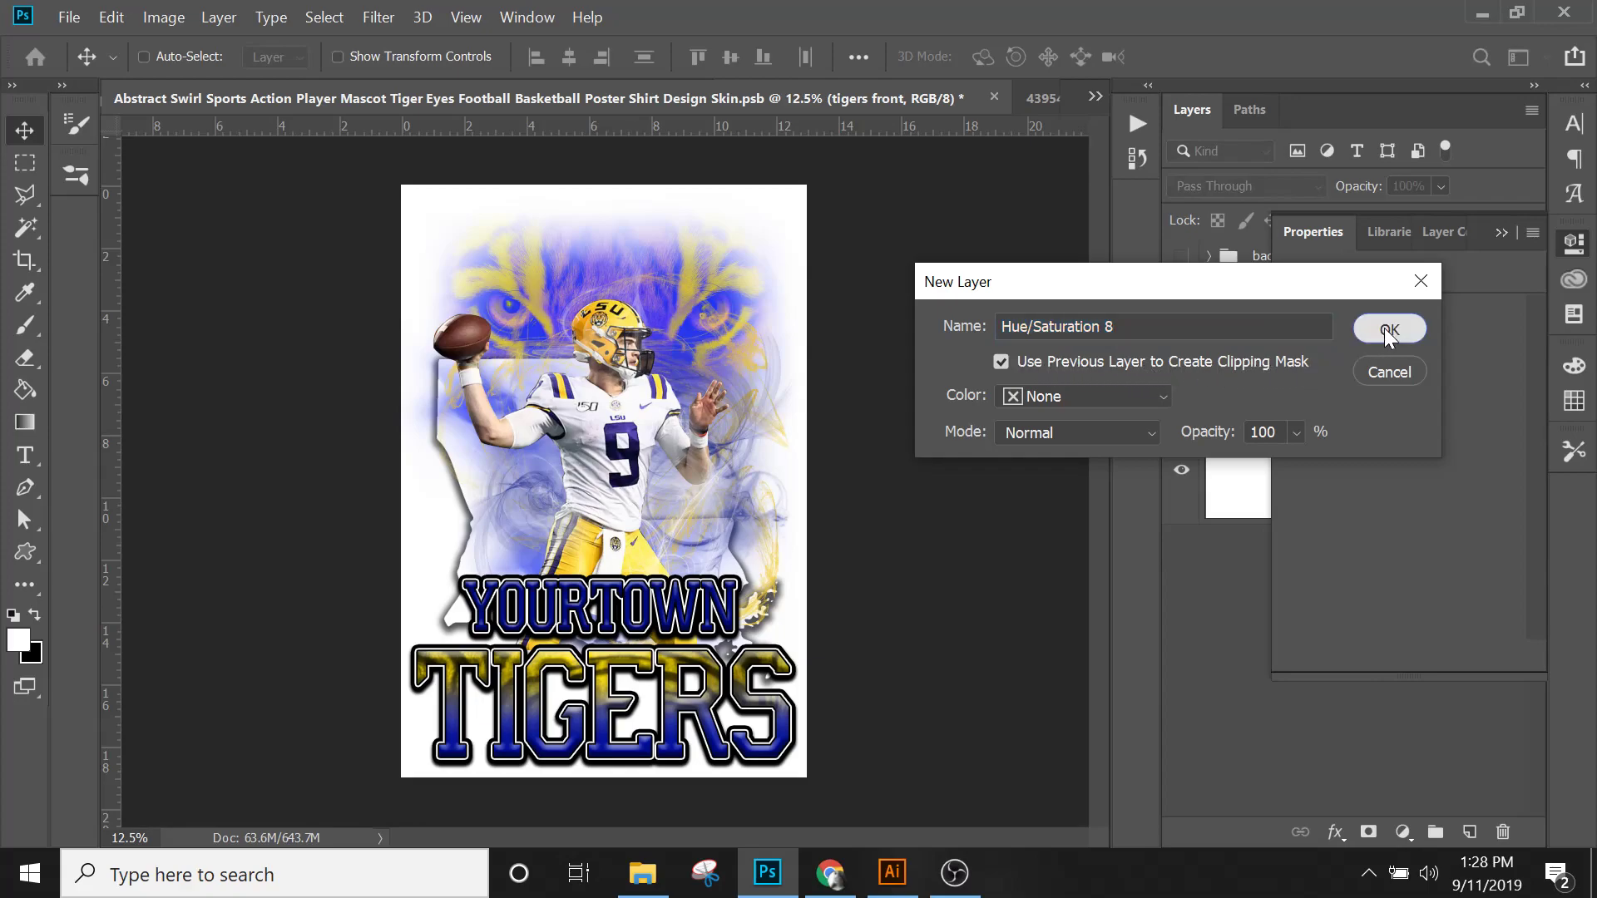
left_click(1501, 232)
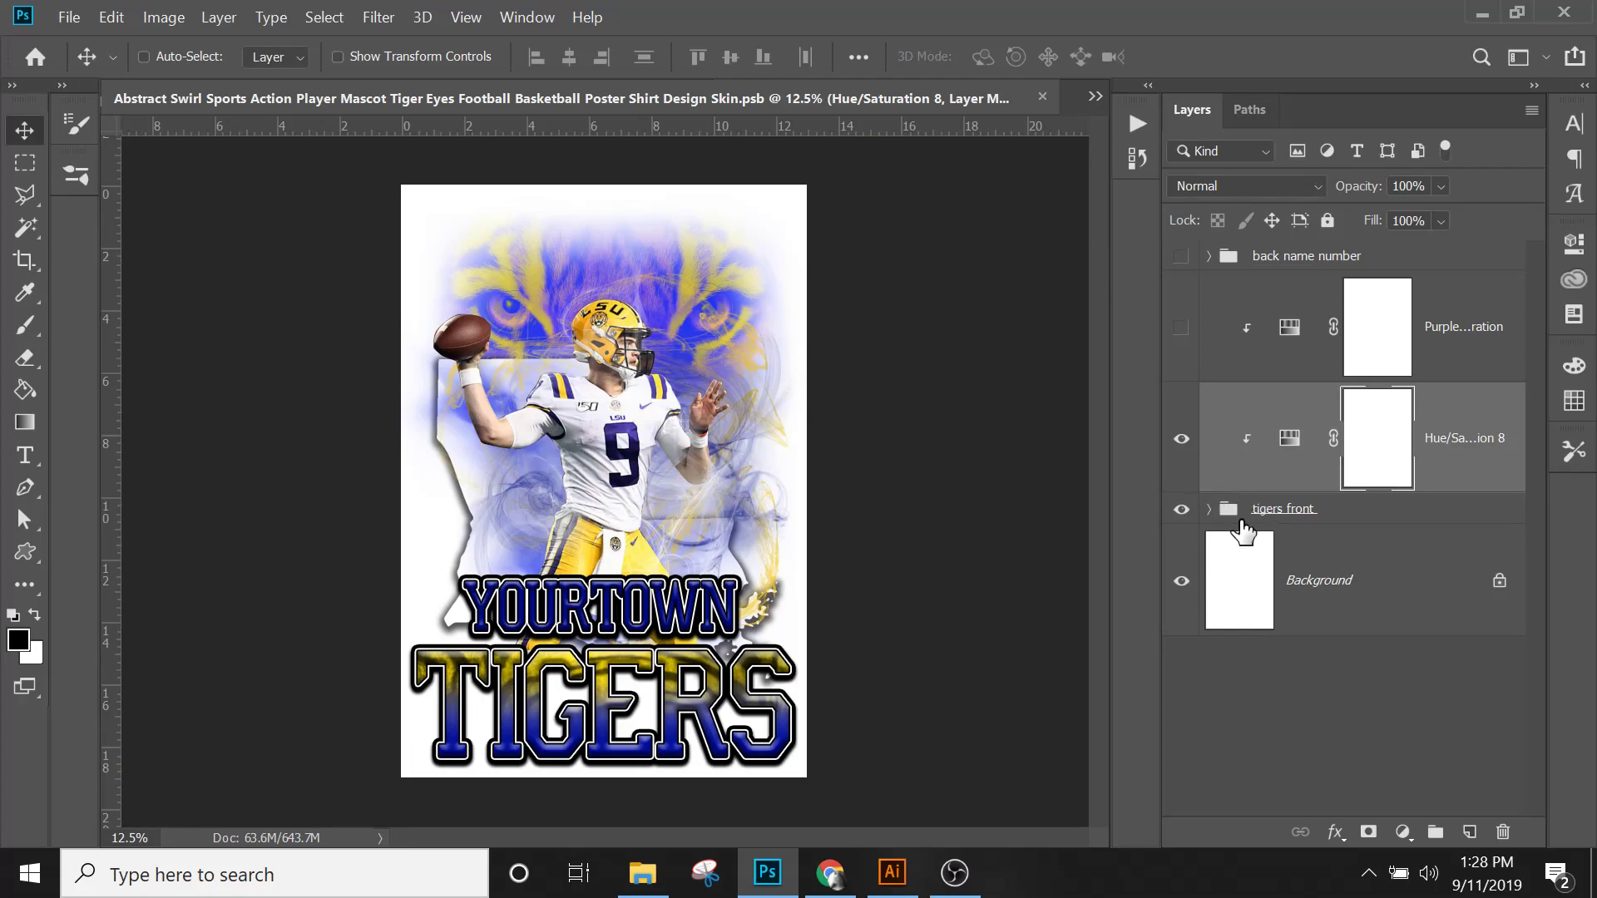
double_click(1289, 441)
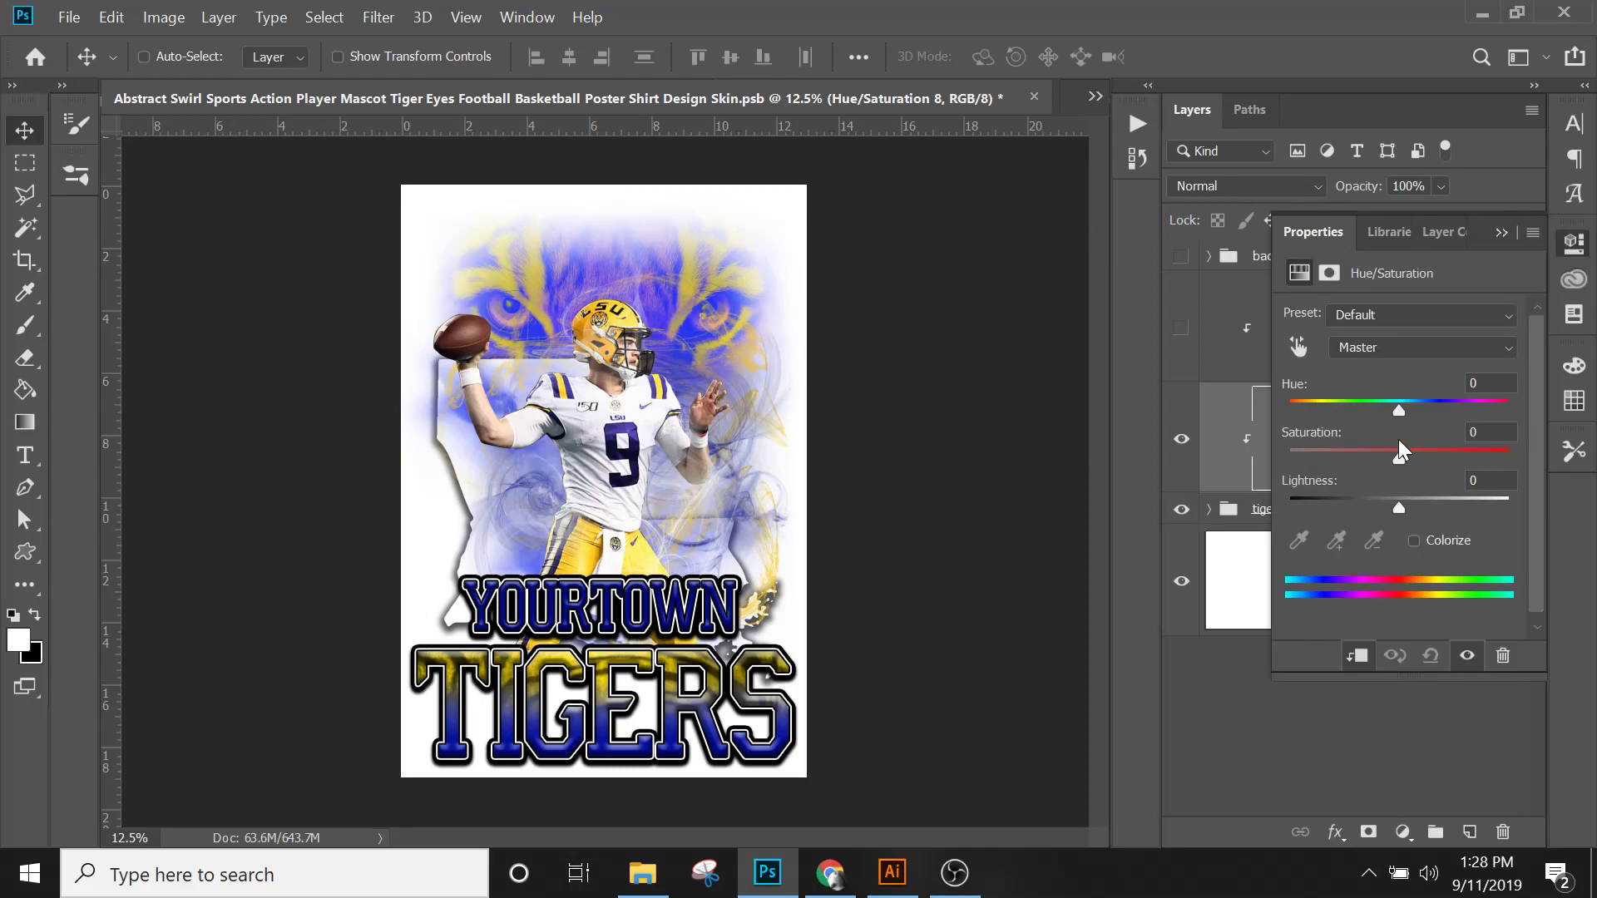
Step: Try a master hue of +43 on the clipped adjustment and reset it
left_click_drag(1398, 410, 1447, 429)
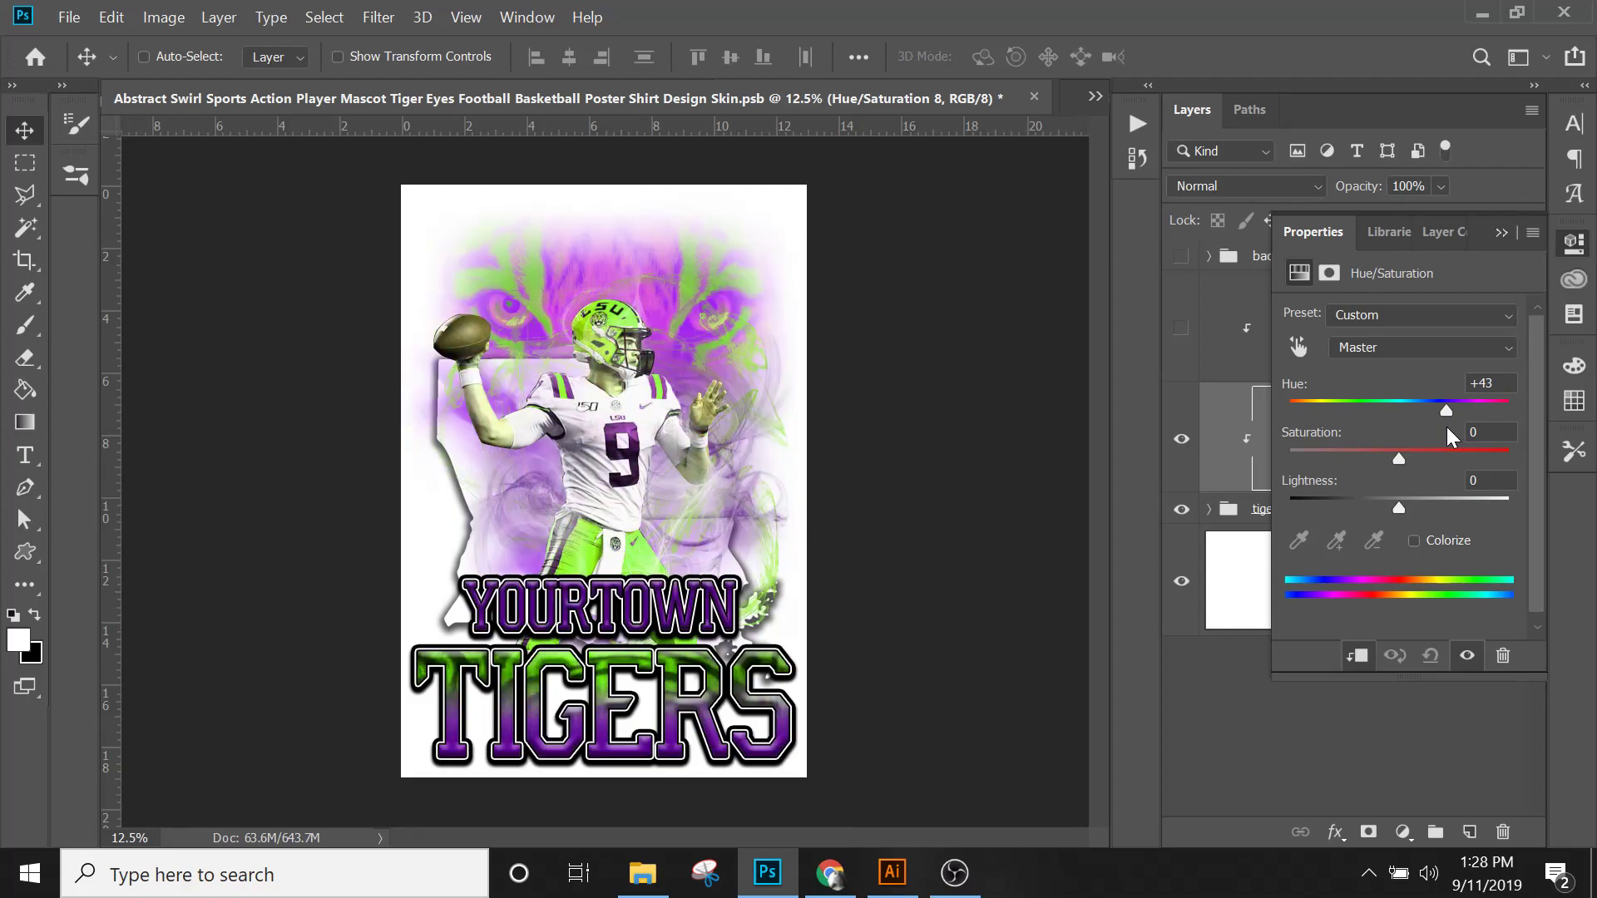
left_click(1430, 656)
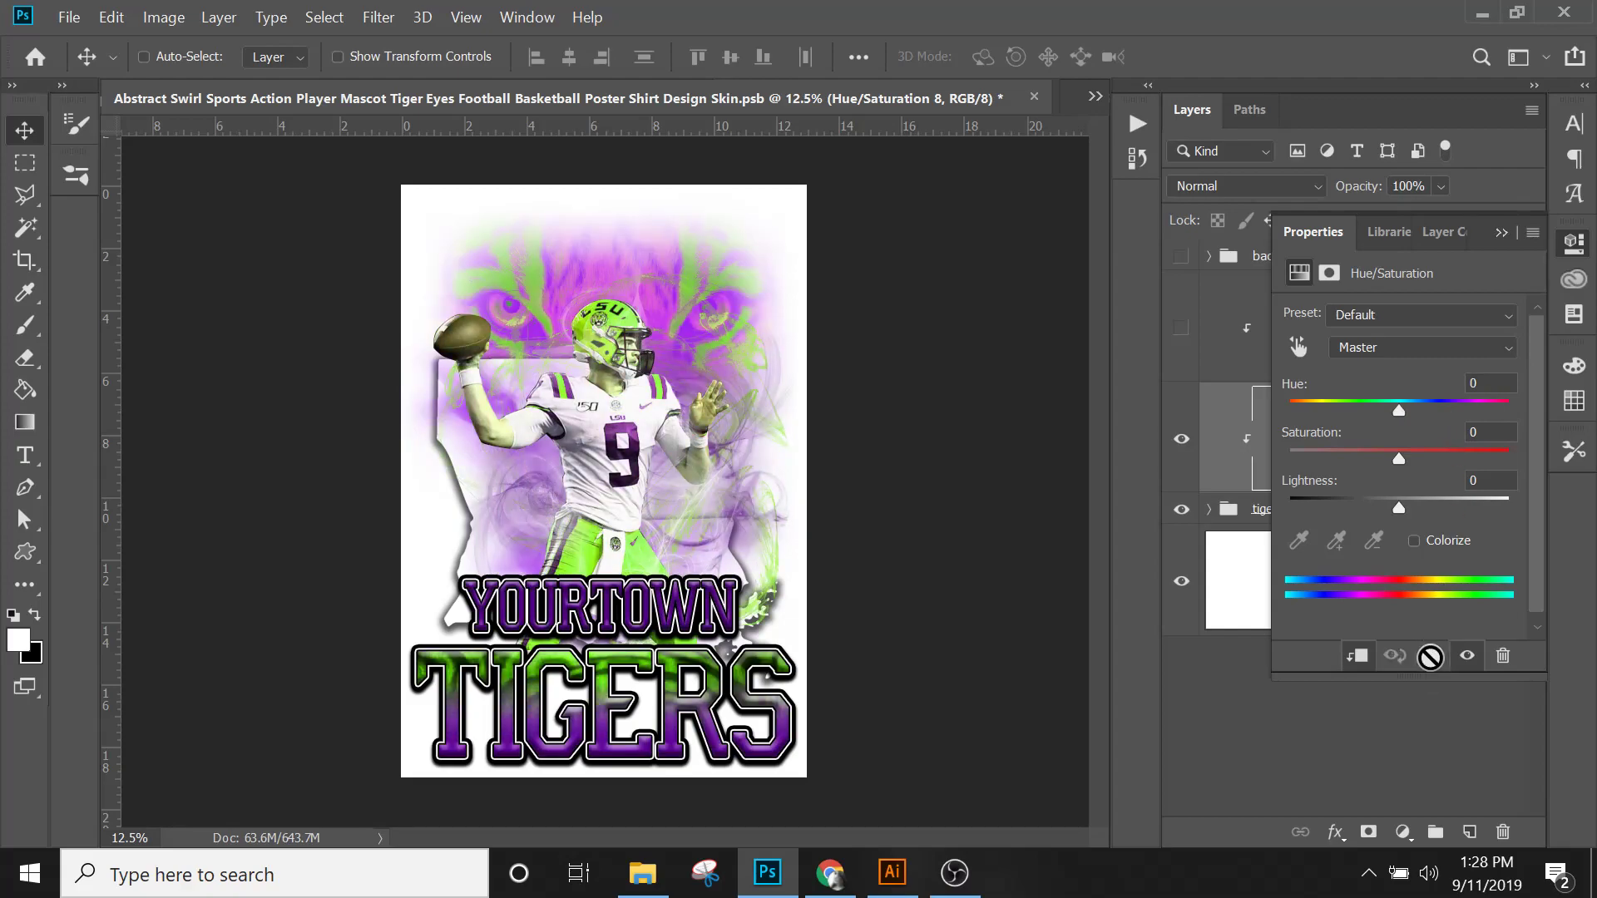
Step: Restrict the adjustment to Blues and set hue to +31, saturation to +25 and lightness to -31
left_click(1369, 345)
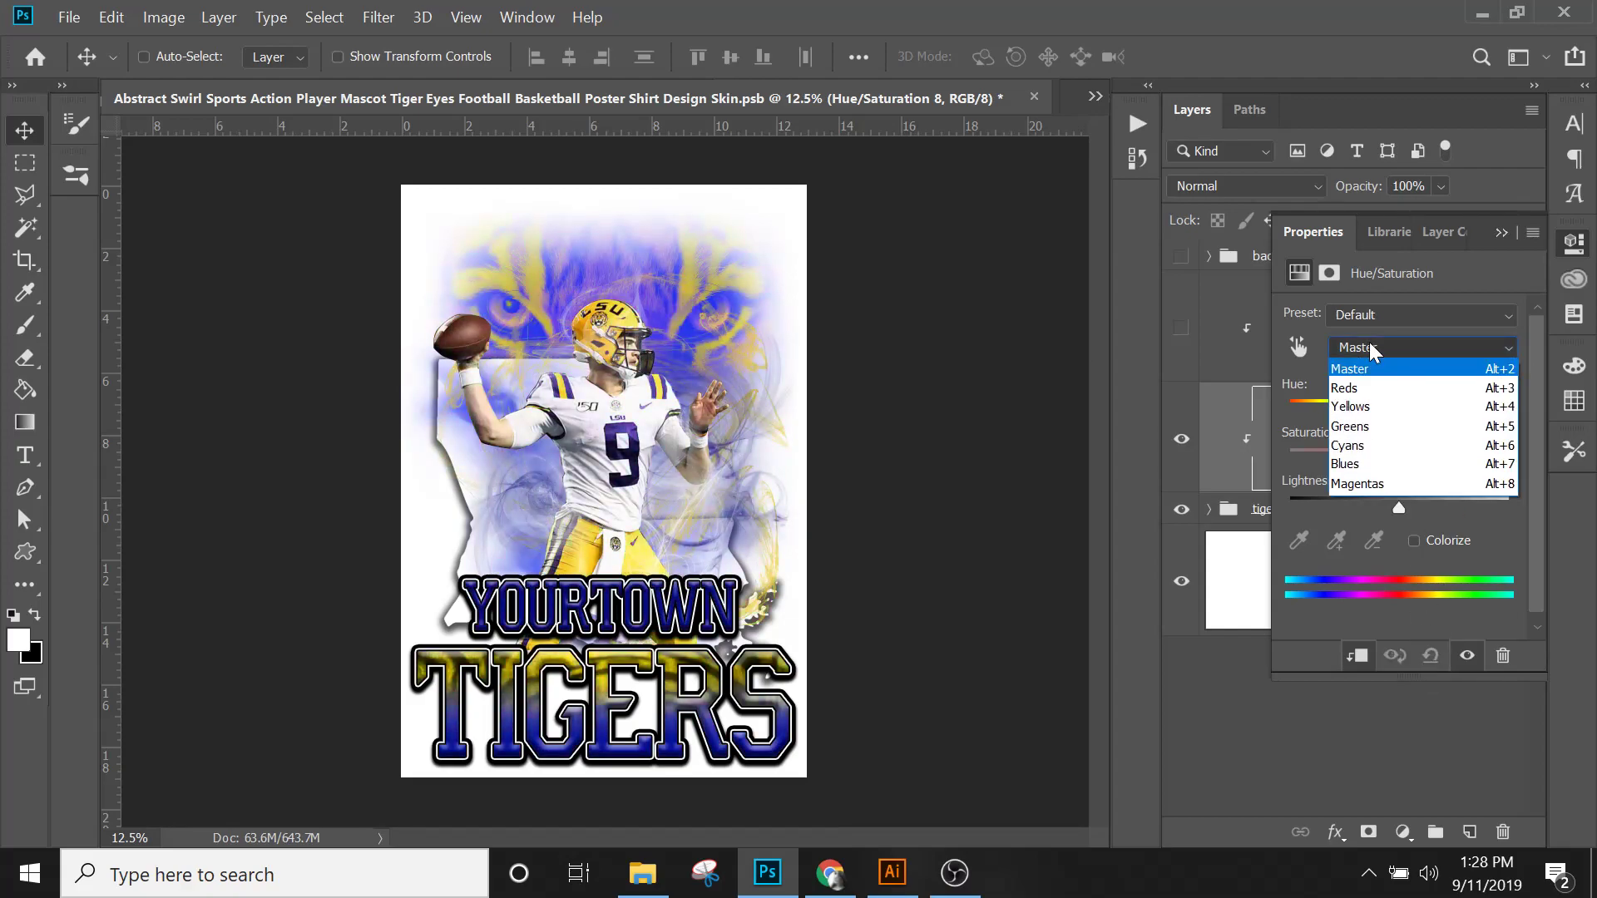
left_click(1368, 465)
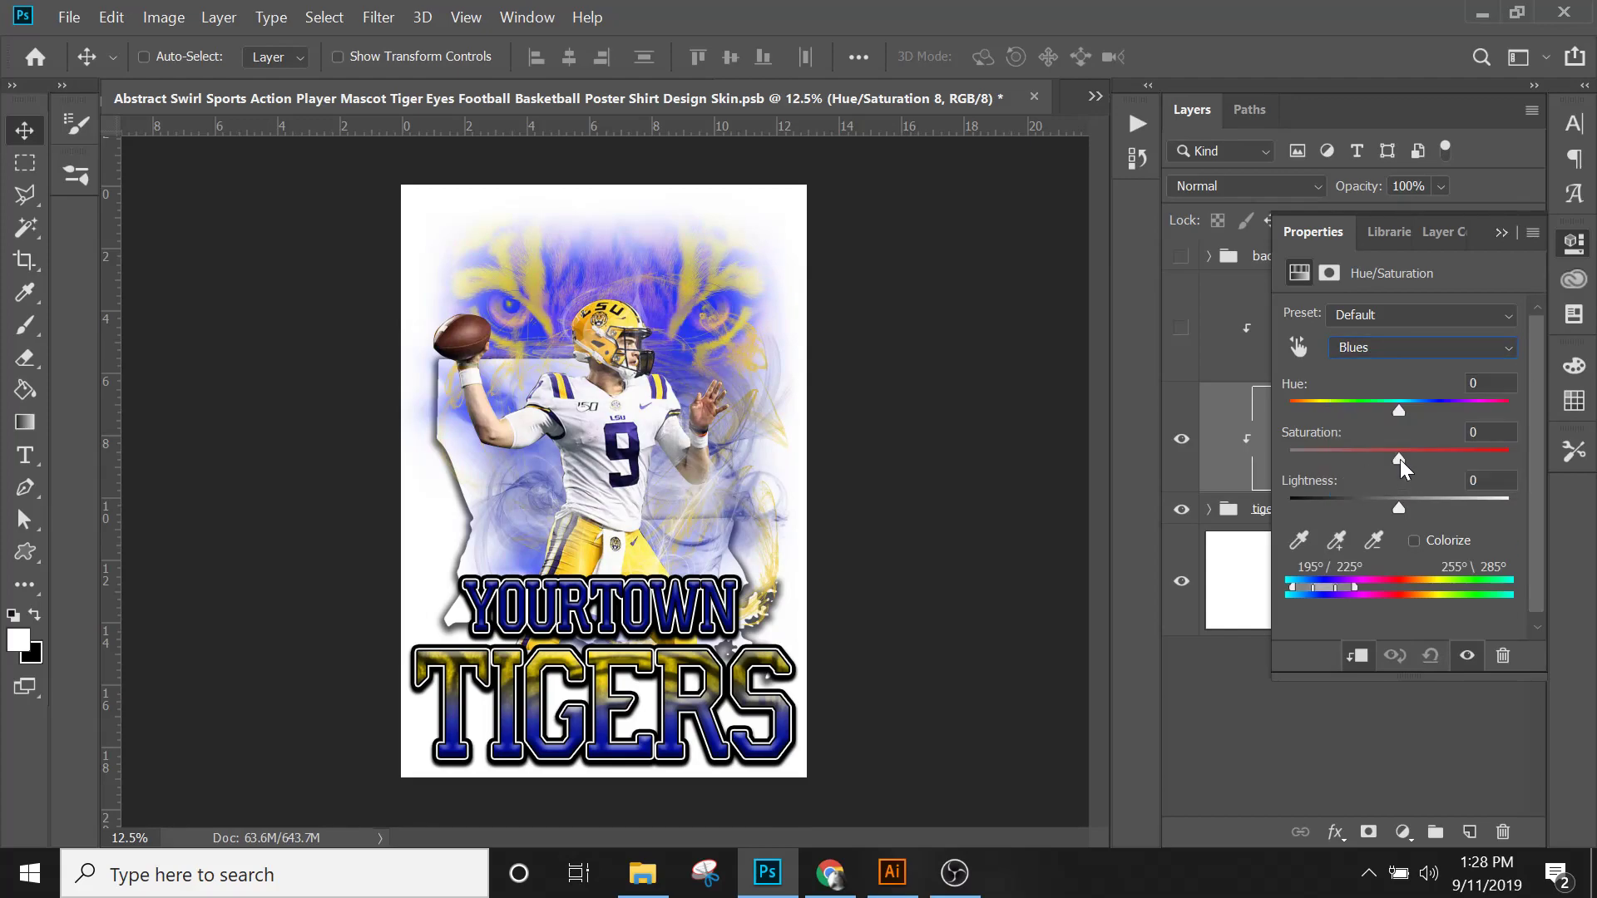
left_click_drag(1400, 459, 1242, 468)
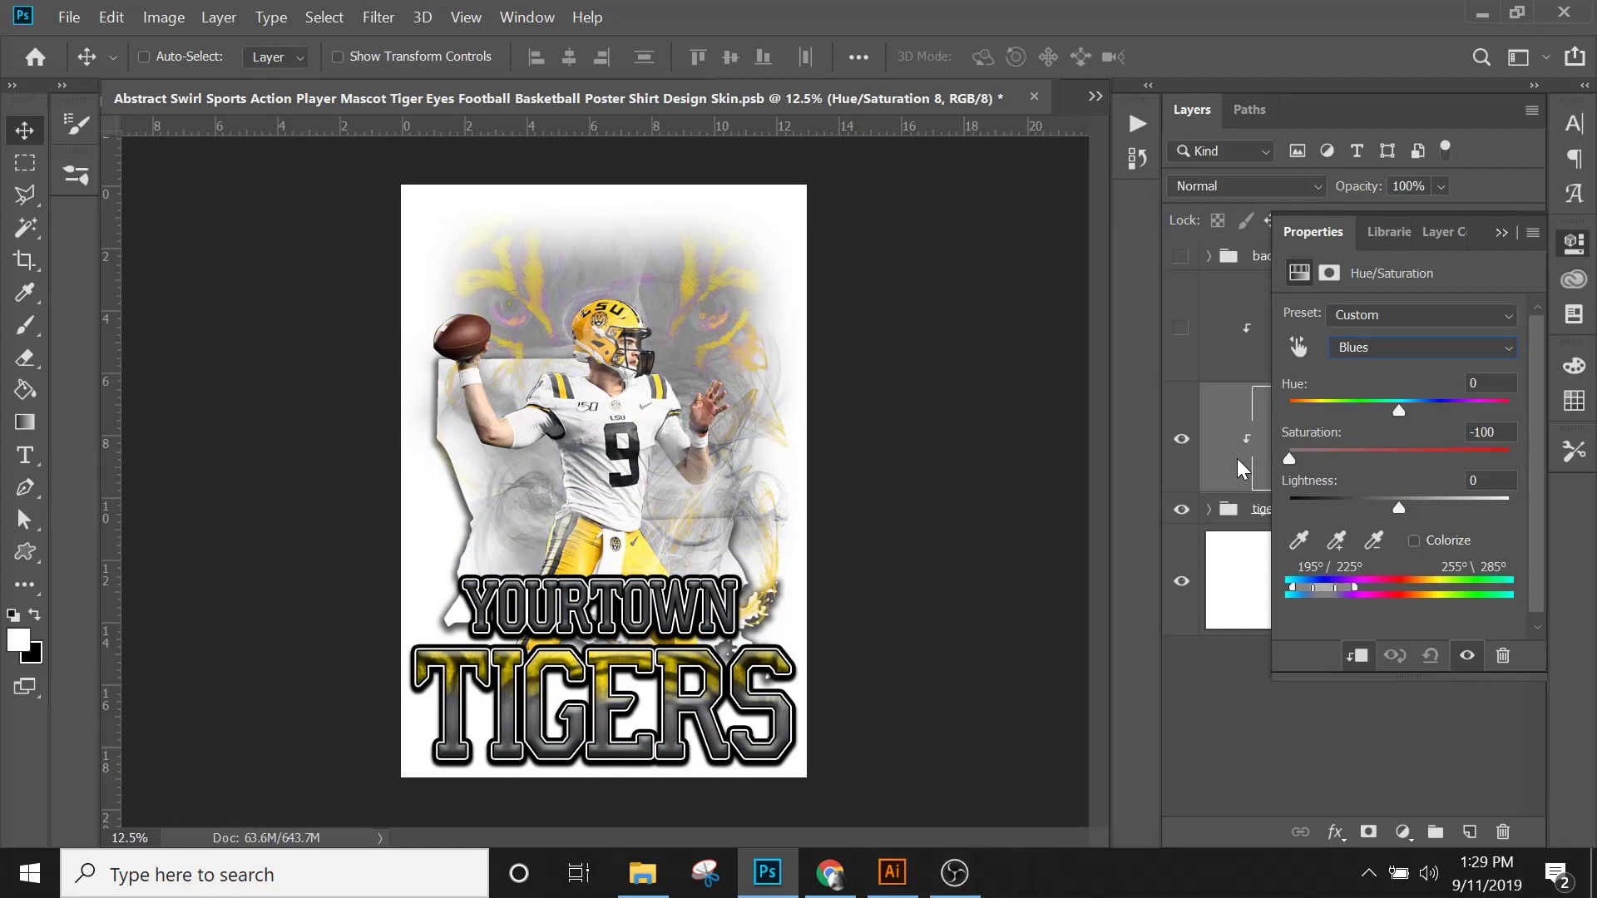
left_click_drag(1243, 467, 1405, 465)
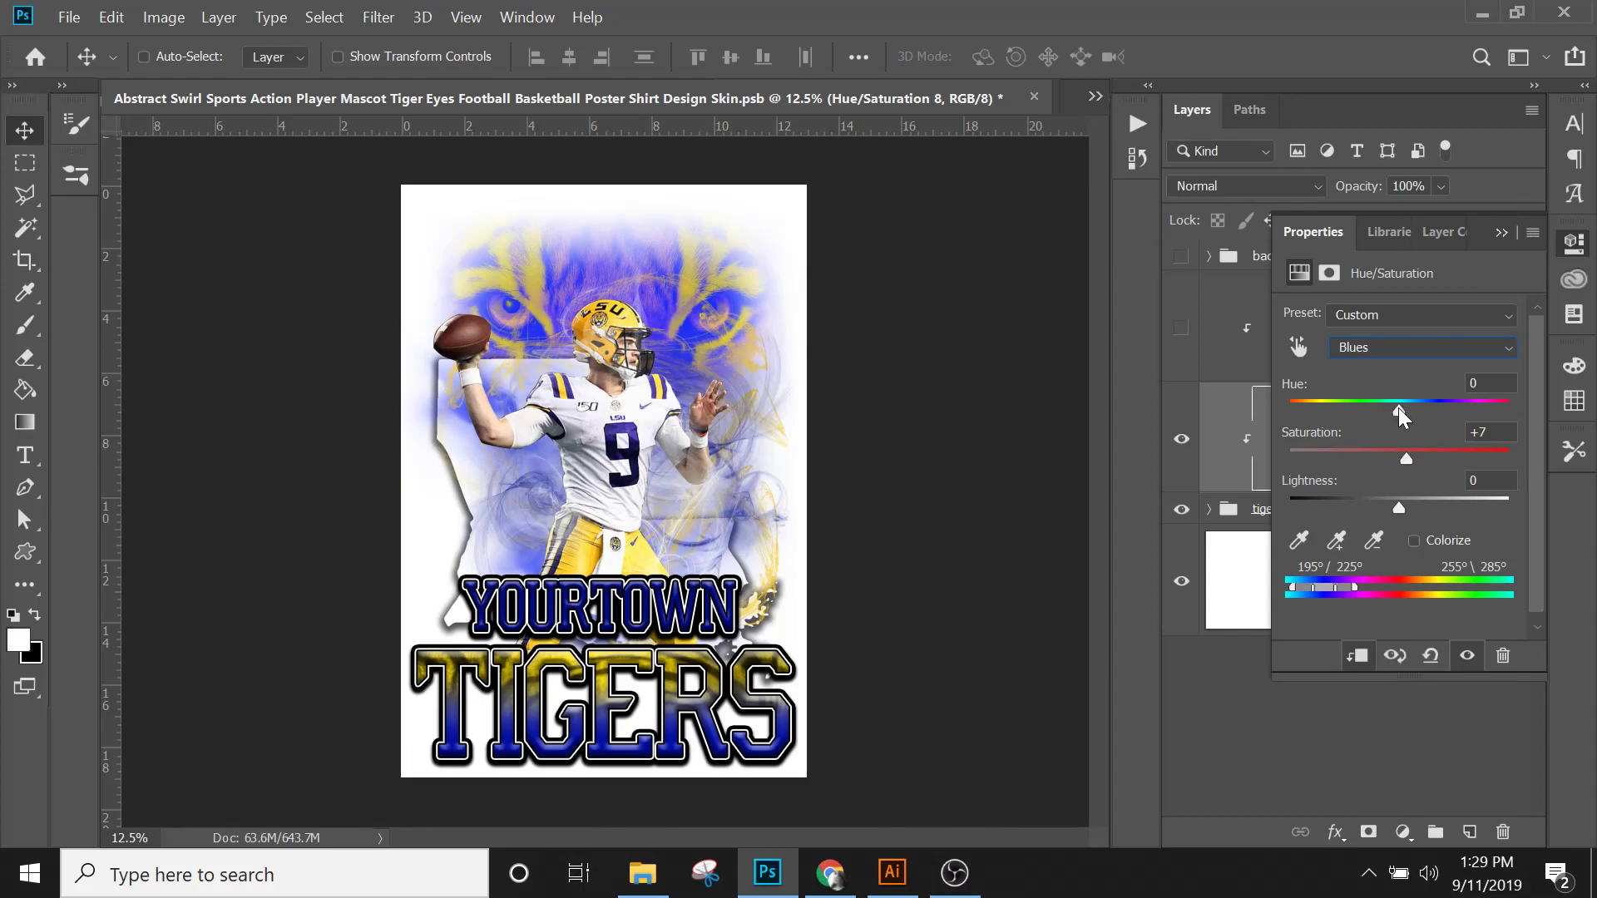
mouse_move(1399, 408)
left_mouse_down()
mouse_move(1336, 416)
mouse_move(1428, 409)
left_mouse_up()
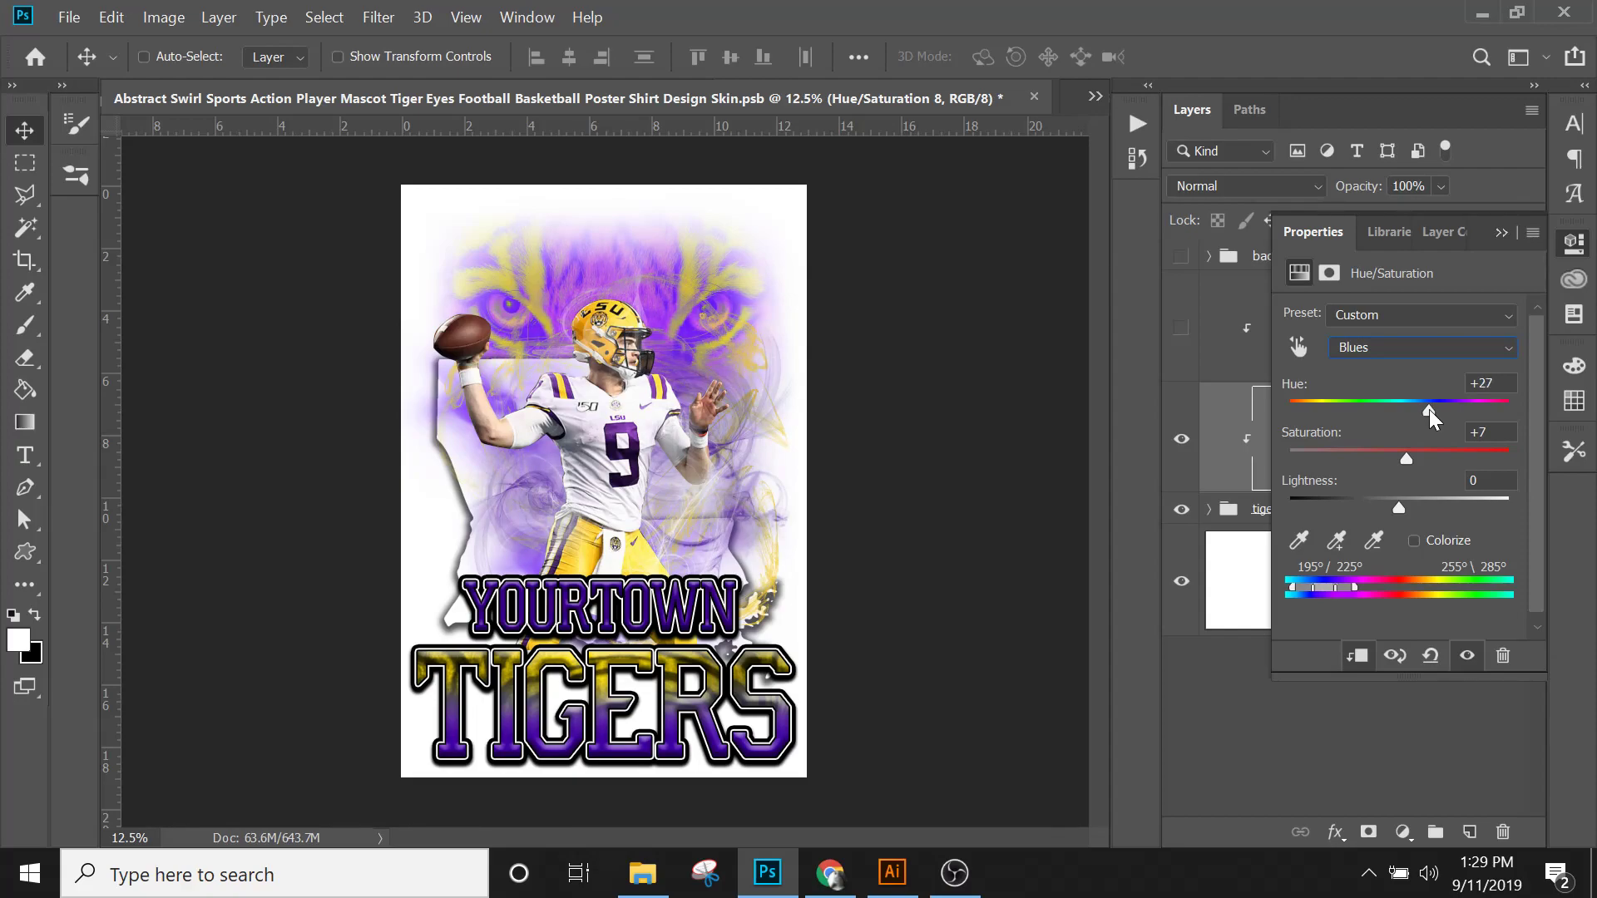
left_click_drag(1430, 409, 1421, 459)
left_click_drag(1400, 512, 1365, 512)
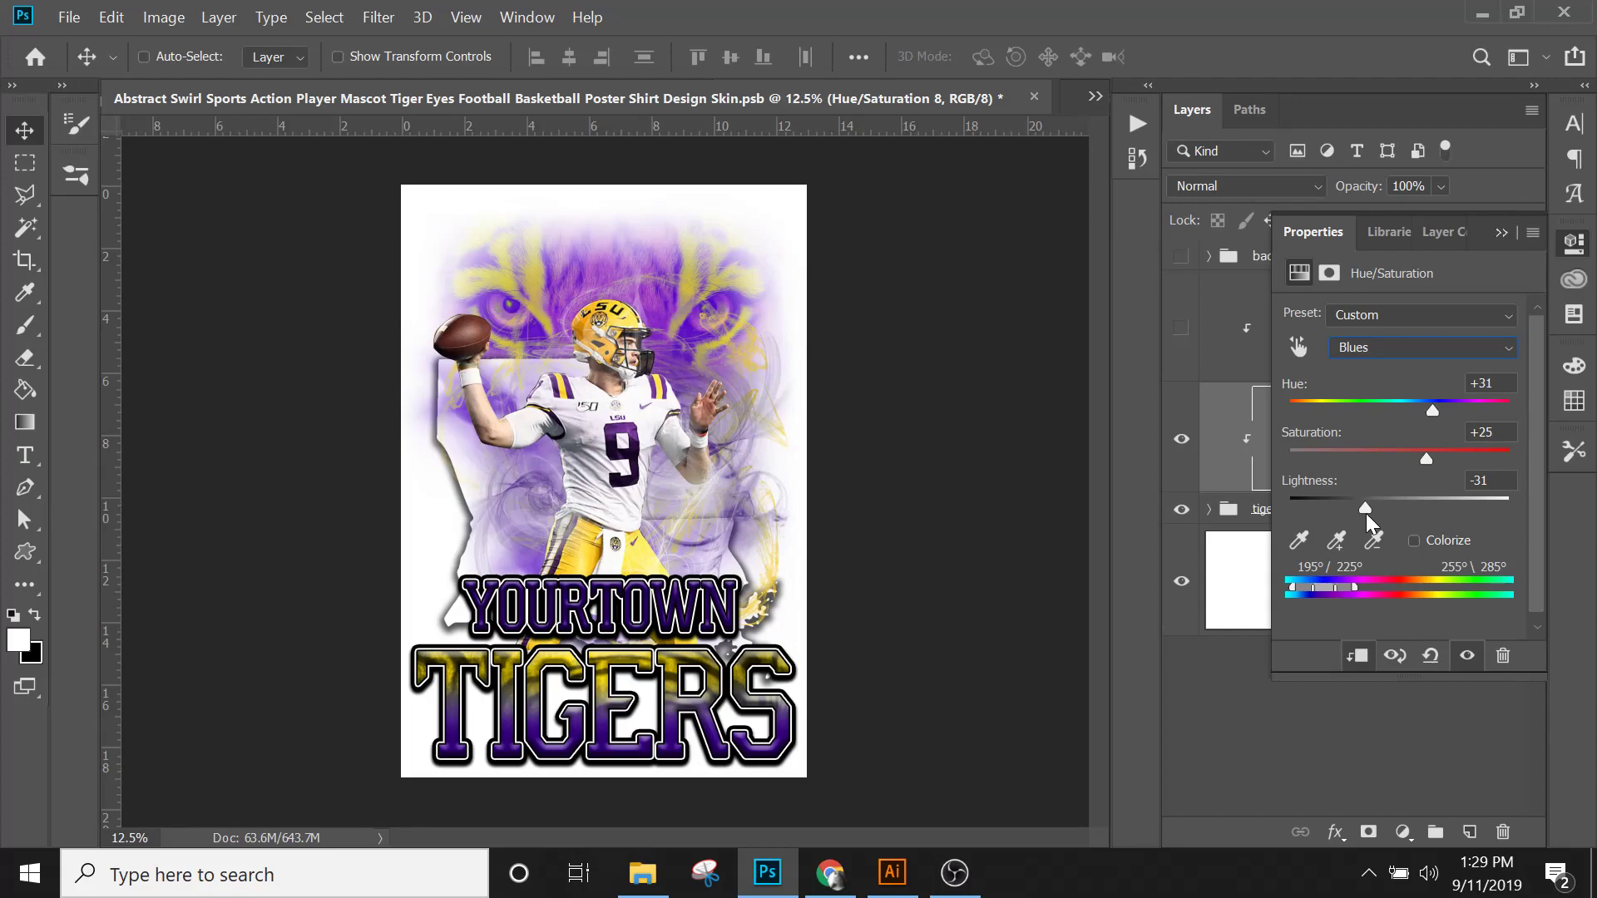
Step: Refine the Blues to hue +36, saturation +19 and lightness -37 for a darker purple
mouse_move(1366, 512)
left_mouse_down()
mouse_move(1393, 512)
mouse_move(1379, 512)
left_mouse_up()
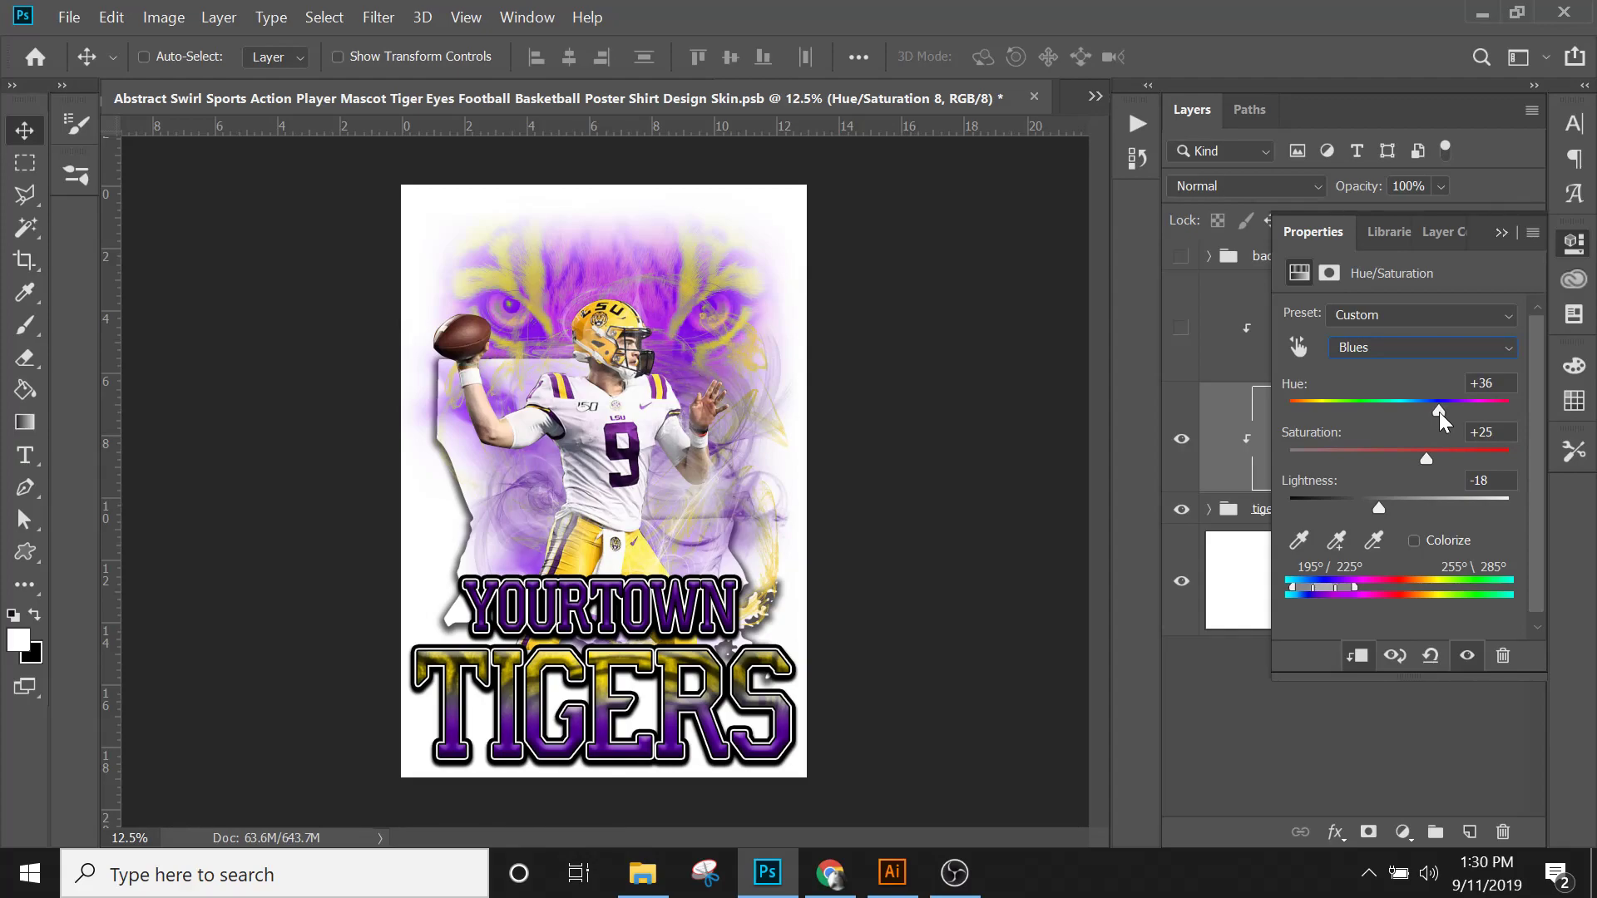
mouse_move(1435, 411)
left_mouse_down()
mouse_move(1470, 417)
mouse_move(1435, 414)
left_mouse_up()
left_click_drag(1425, 459, 1420, 459)
left_click_drag(1377, 512, 1359, 509)
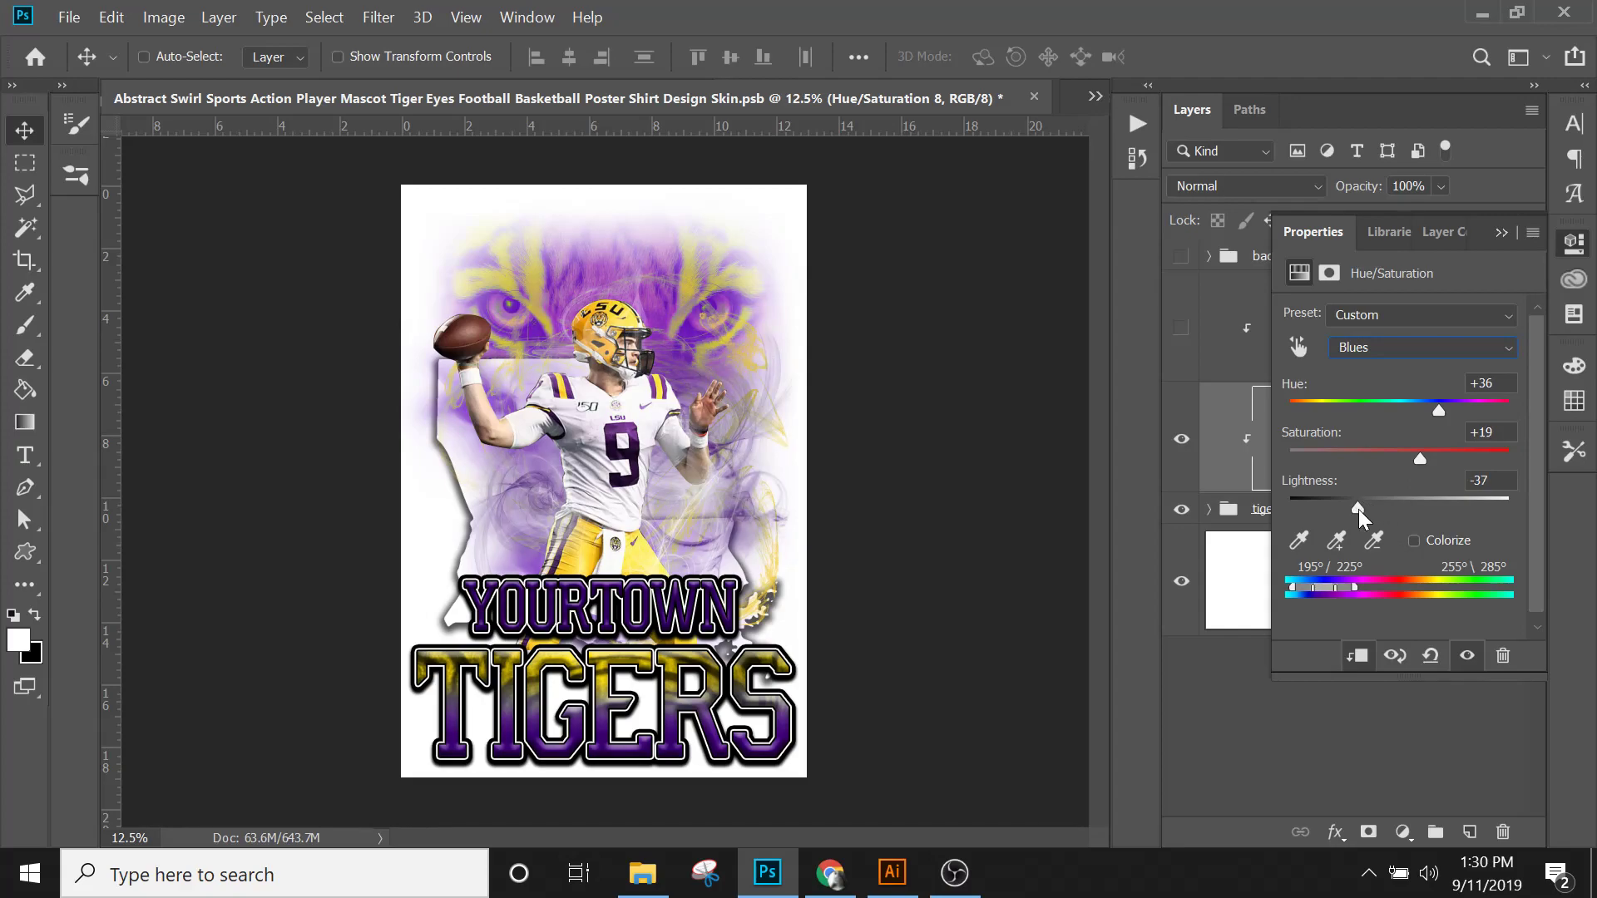
Step: Set the Yellows hue to -7 for a golden tone and close the adjustment settings
left_click(1356, 347)
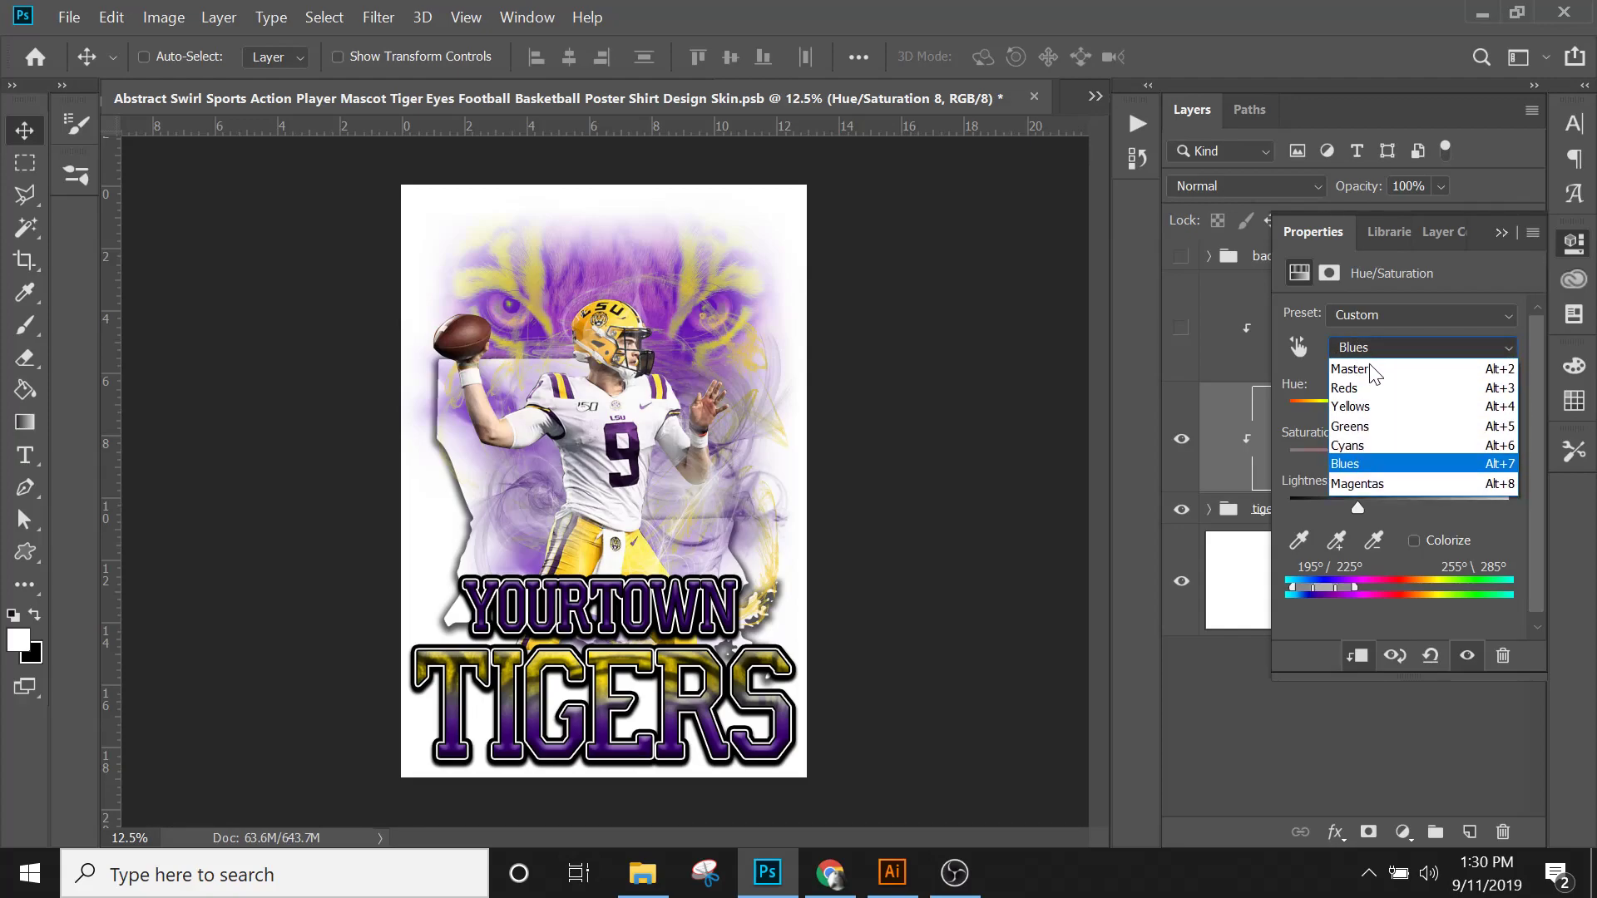
left_click(1354, 406)
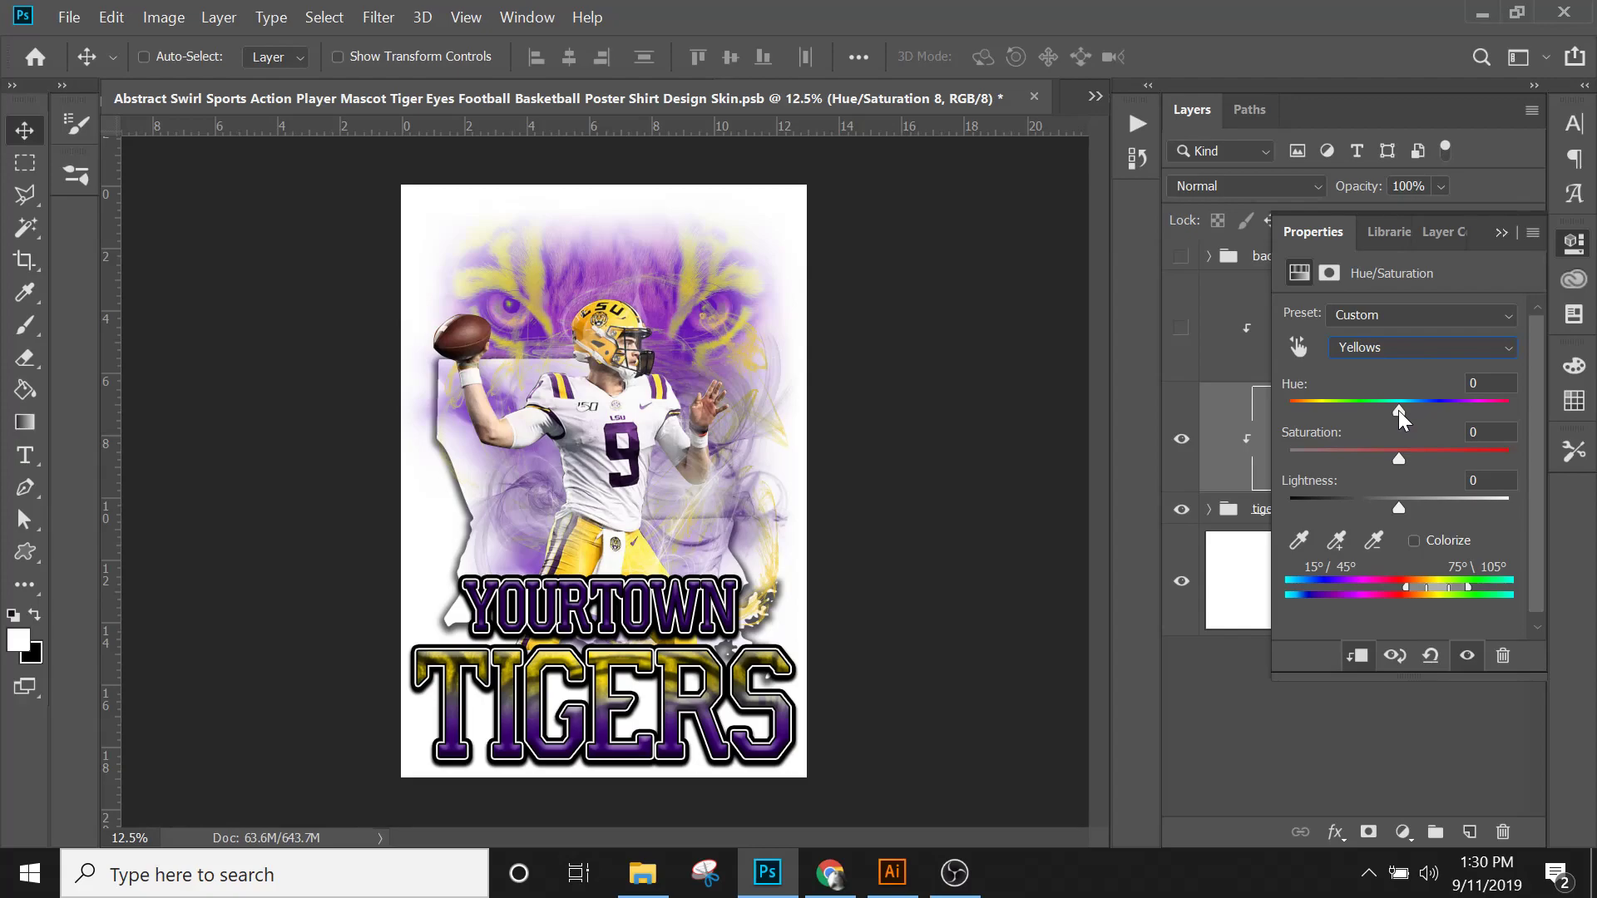
left_click_drag(1399, 411, 1389, 410)
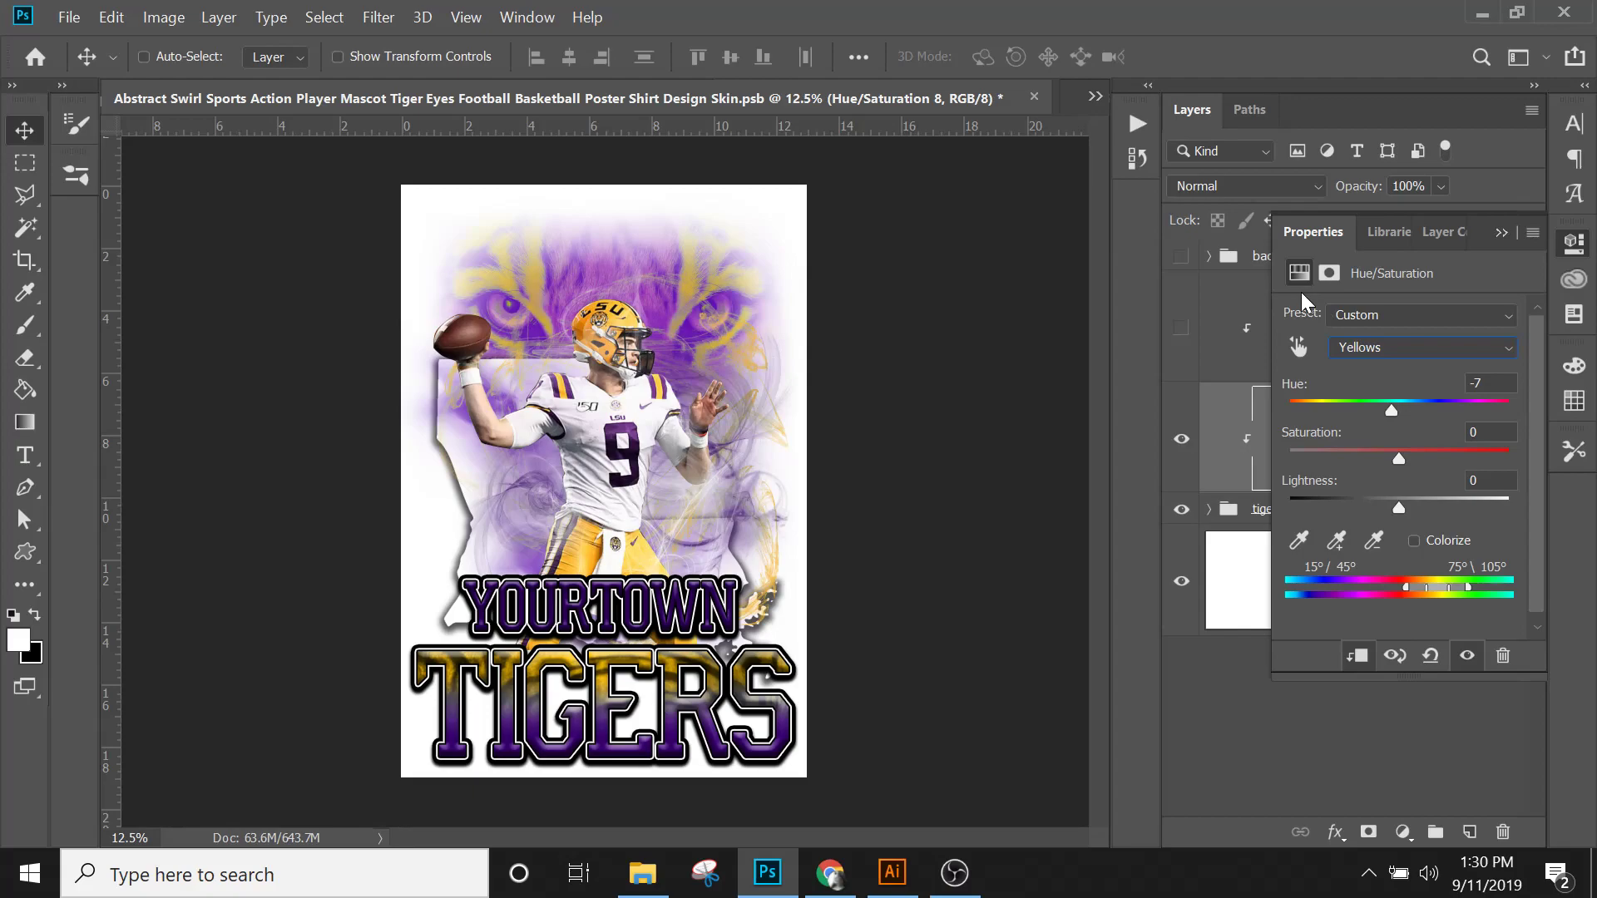
left_click(1245, 441)
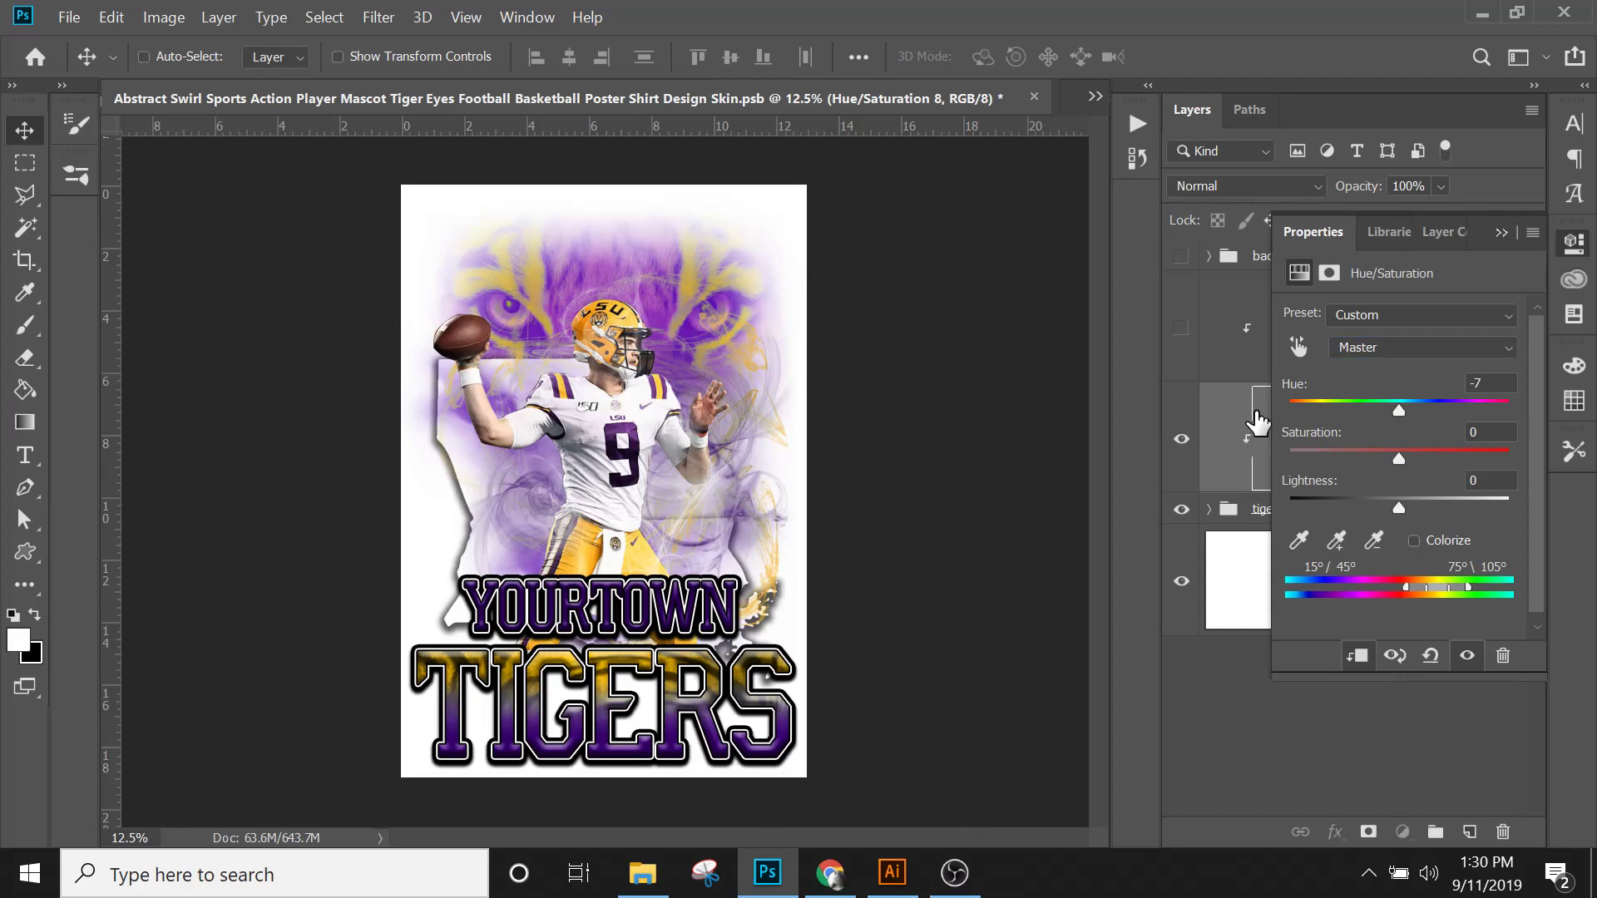
left_click(1500, 230)
Step: Expand the tigers front group and compare the poster with the Hue/Saturation 8 layer hidden and shown
left_click(1181, 507)
left_click(1209, 511)
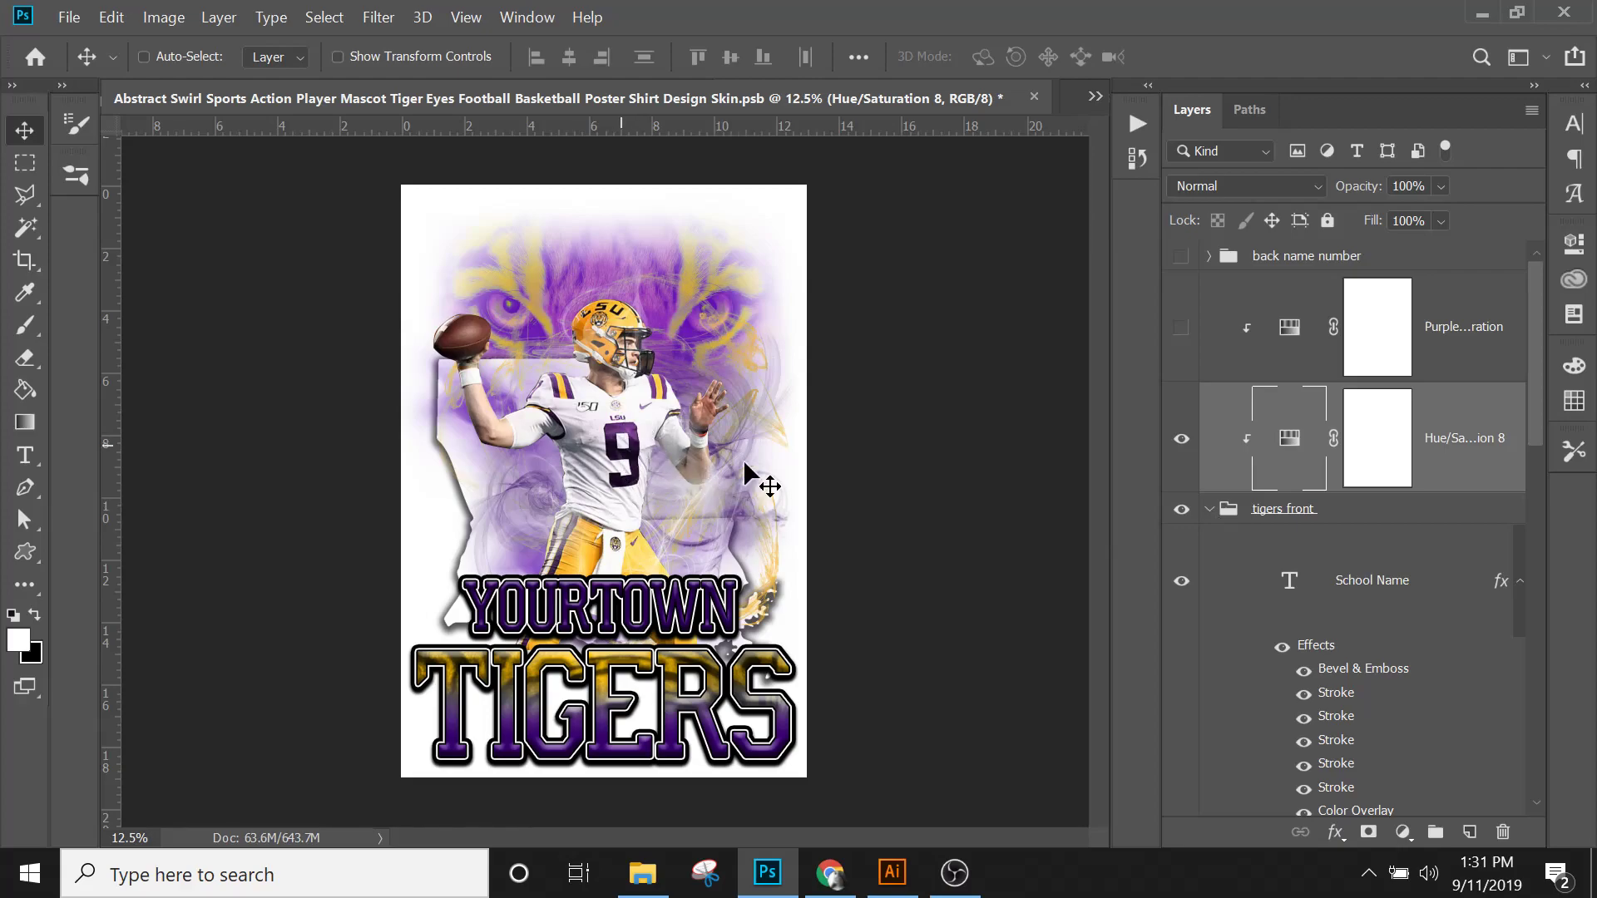
left_click(1181, 440)
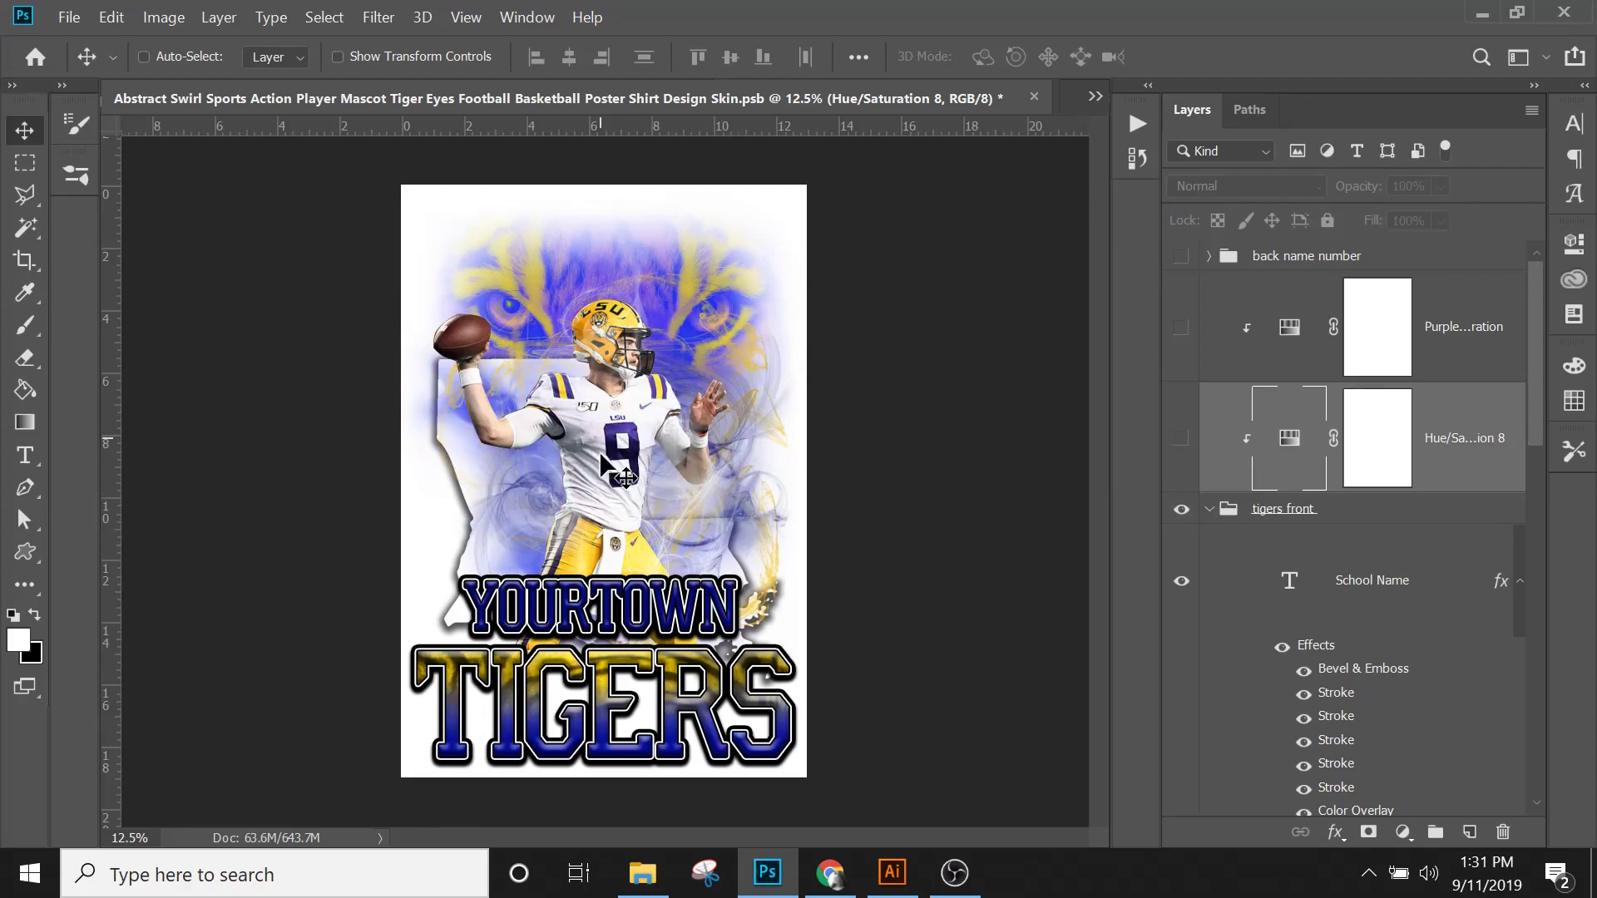
left_click(1181, 441)
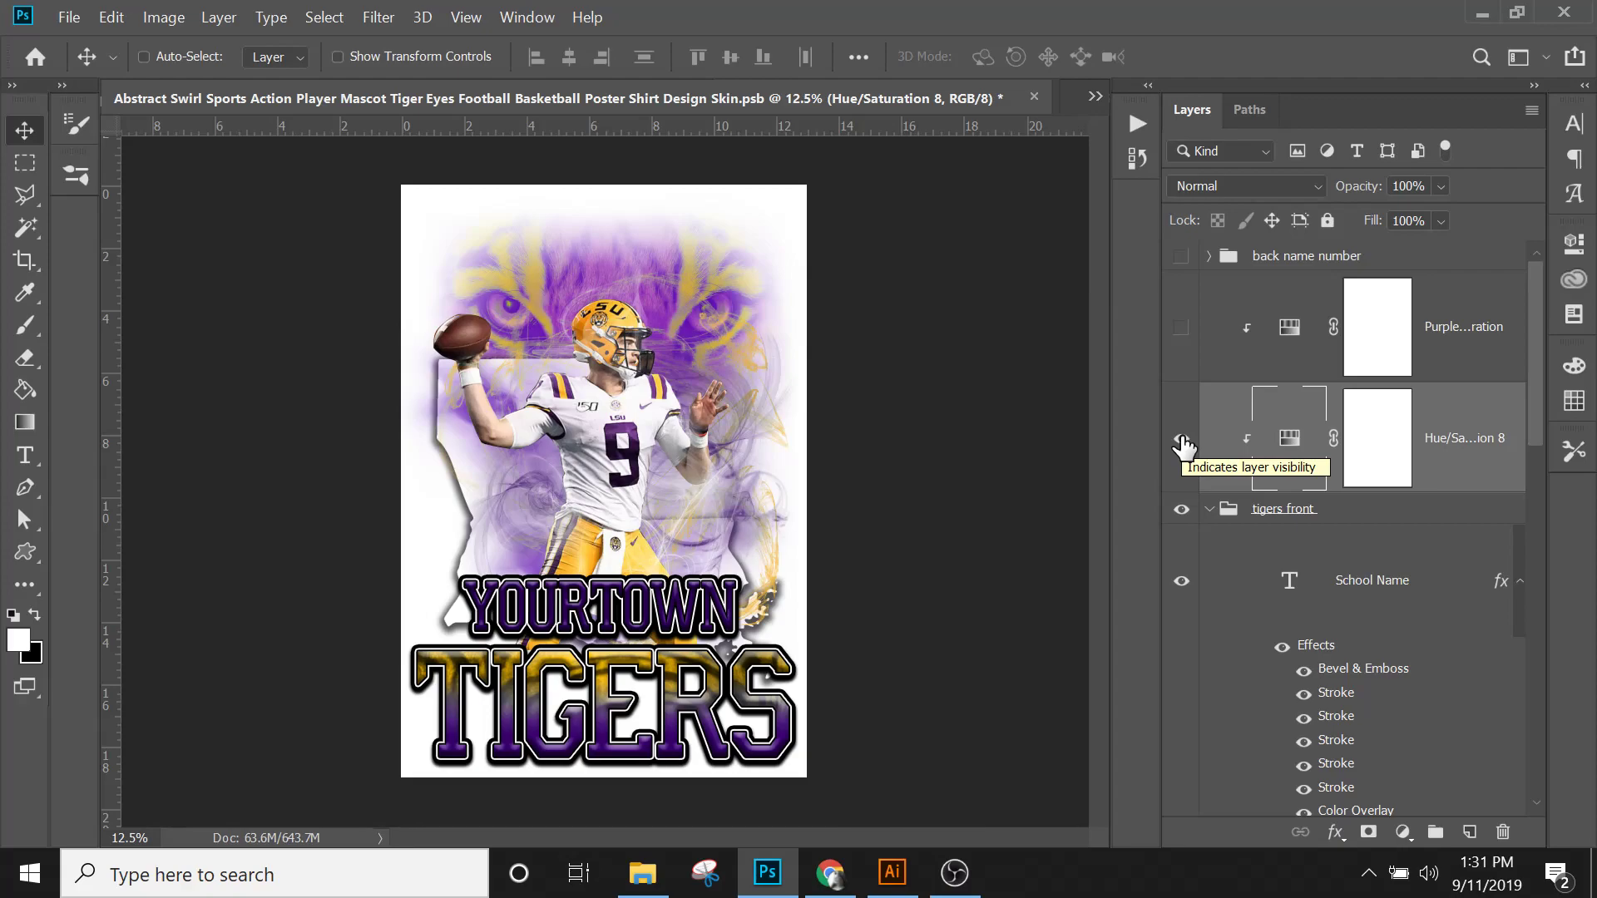
left_click(1181, 444)
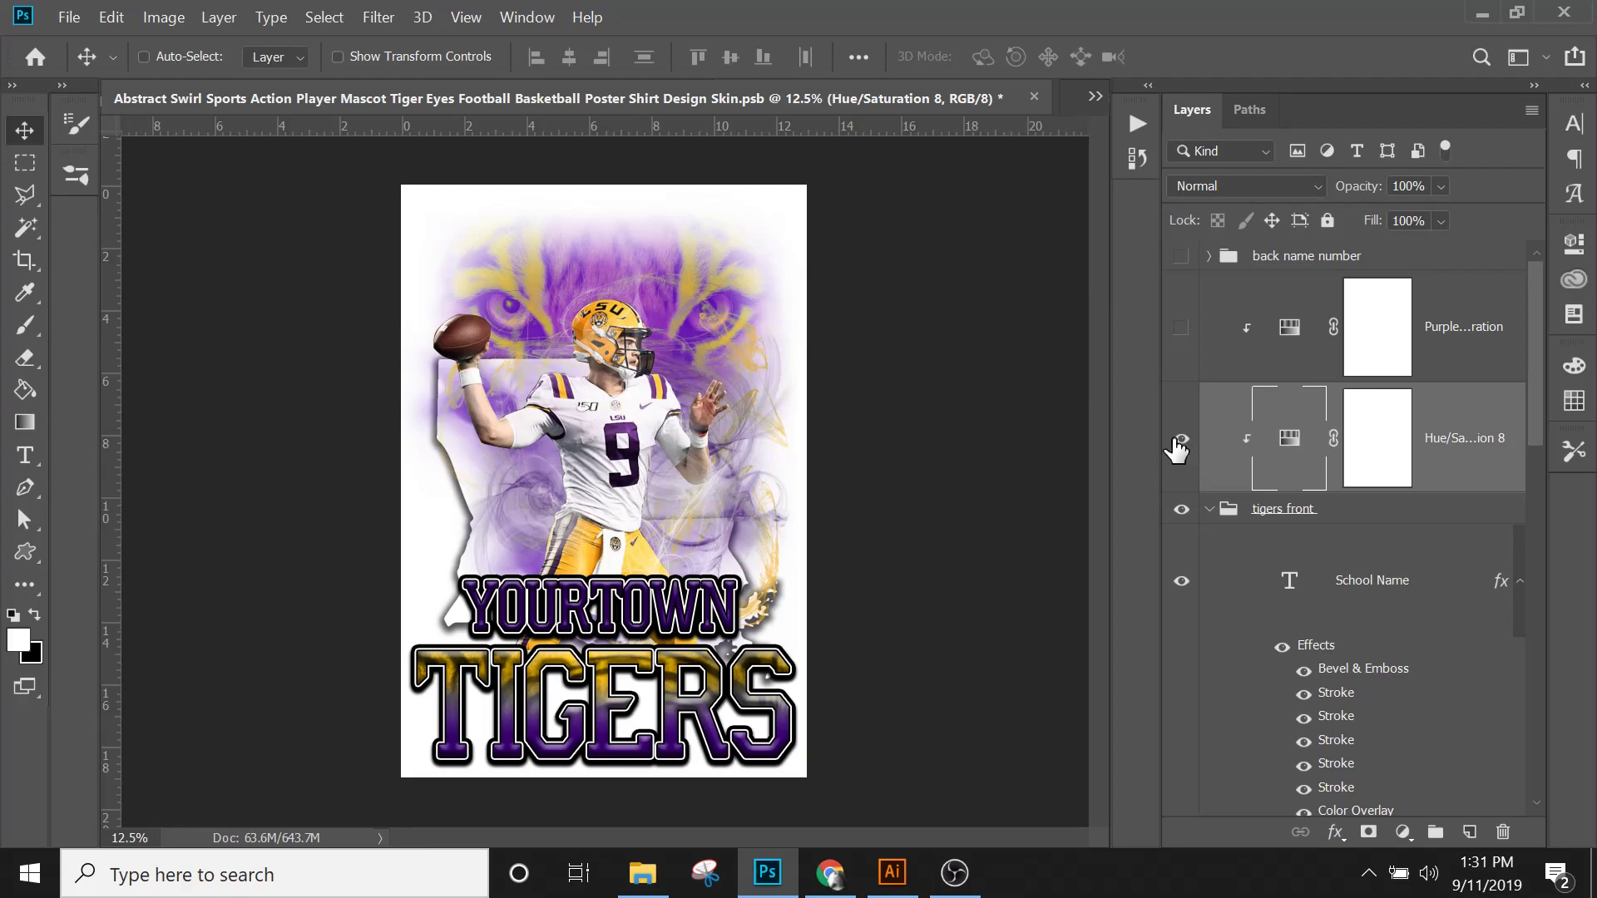
left_click(1181, 444)
Step: Duplicate the LSU Tigers-9-Player layer to above both hue adjustment layers, and hide the copy
mouse_move(1537, 431)
left_mouse_down()
mouse_move(1541, 506)
mouse_move(1545, 404)
mouse_move(1546, 447)
left_mouse_up()
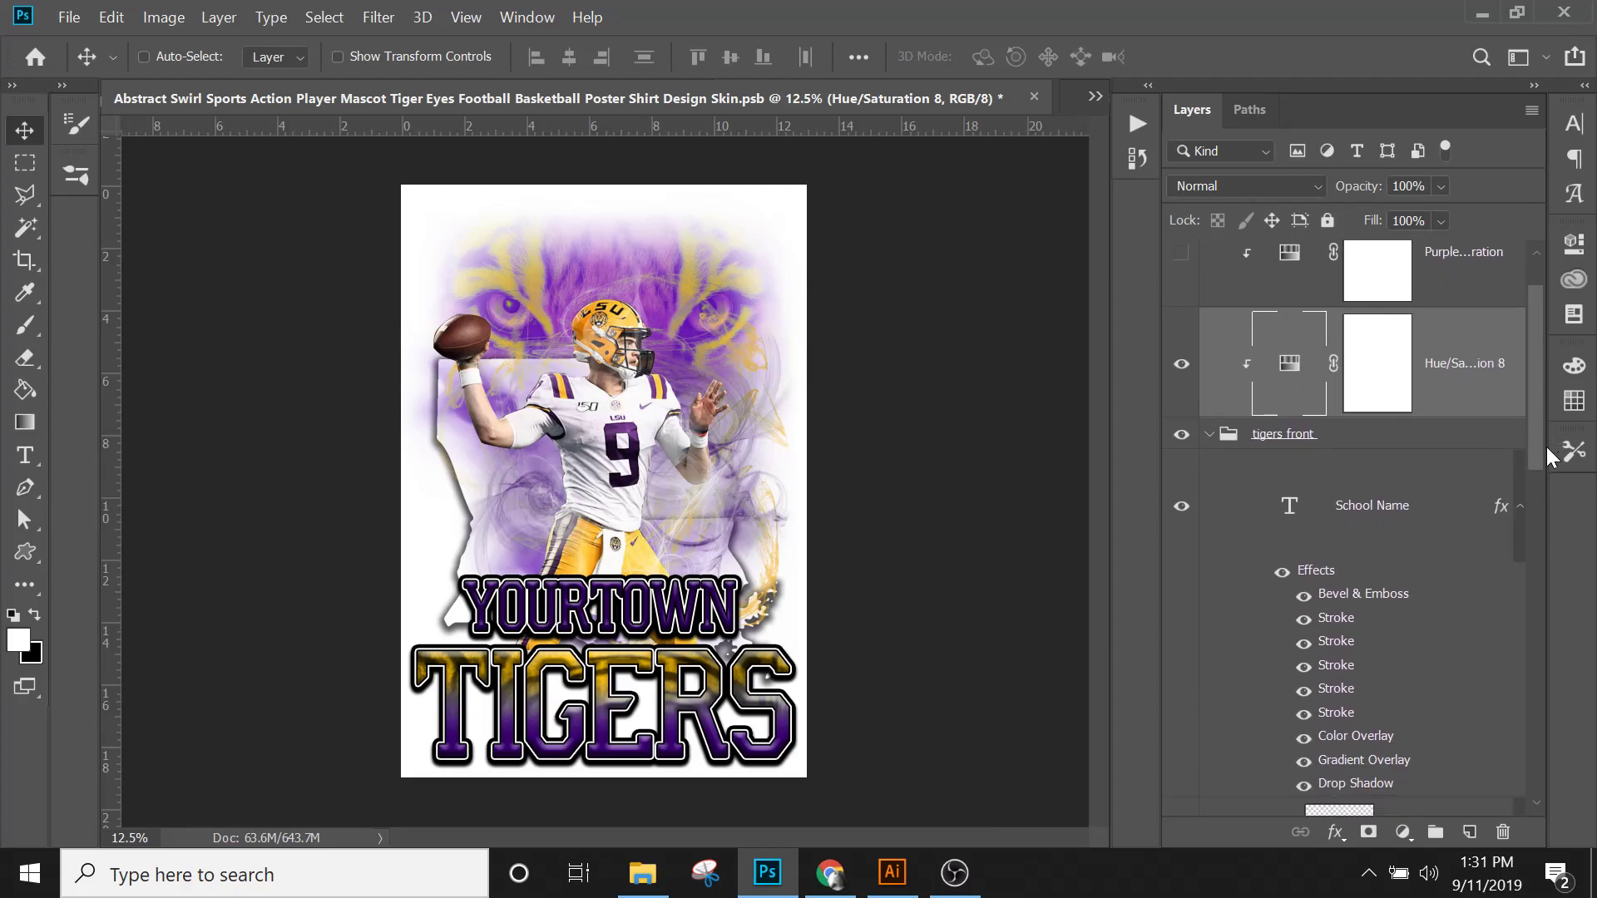
left_click(1209, 434)
left_click(1207, 509)
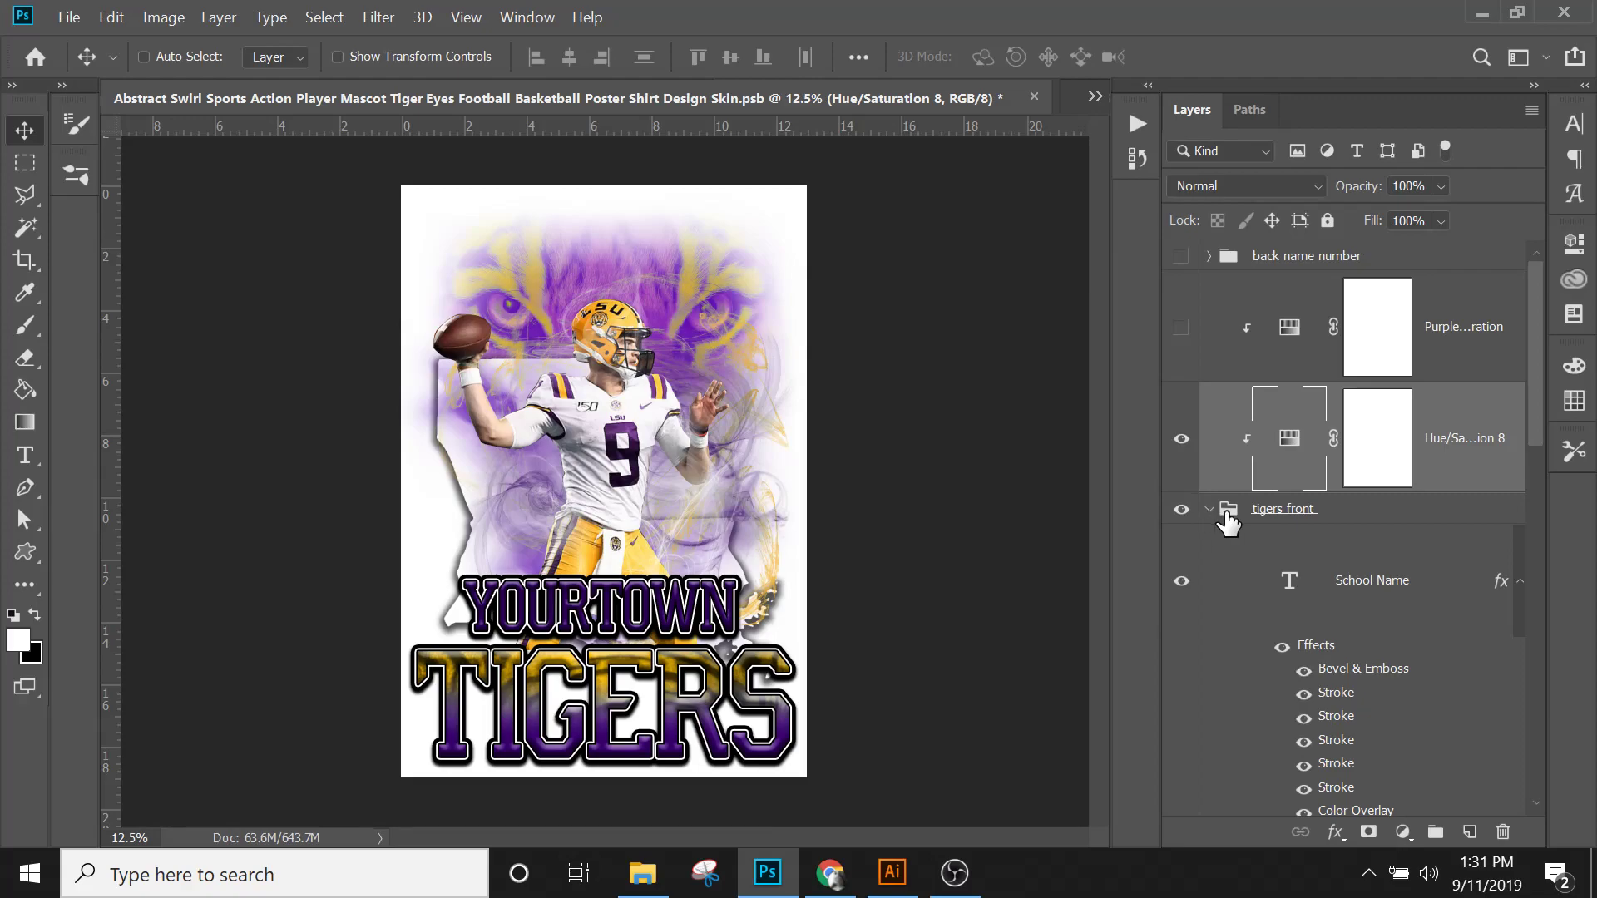
scroll(1237, 549, "down", 5)
scroll(1237, 563, "down", 4)
scroll(1236, 563, "up", 2)
scroll(1239, 568, "down", 4)
scroll(1239, 569, "down", 2)
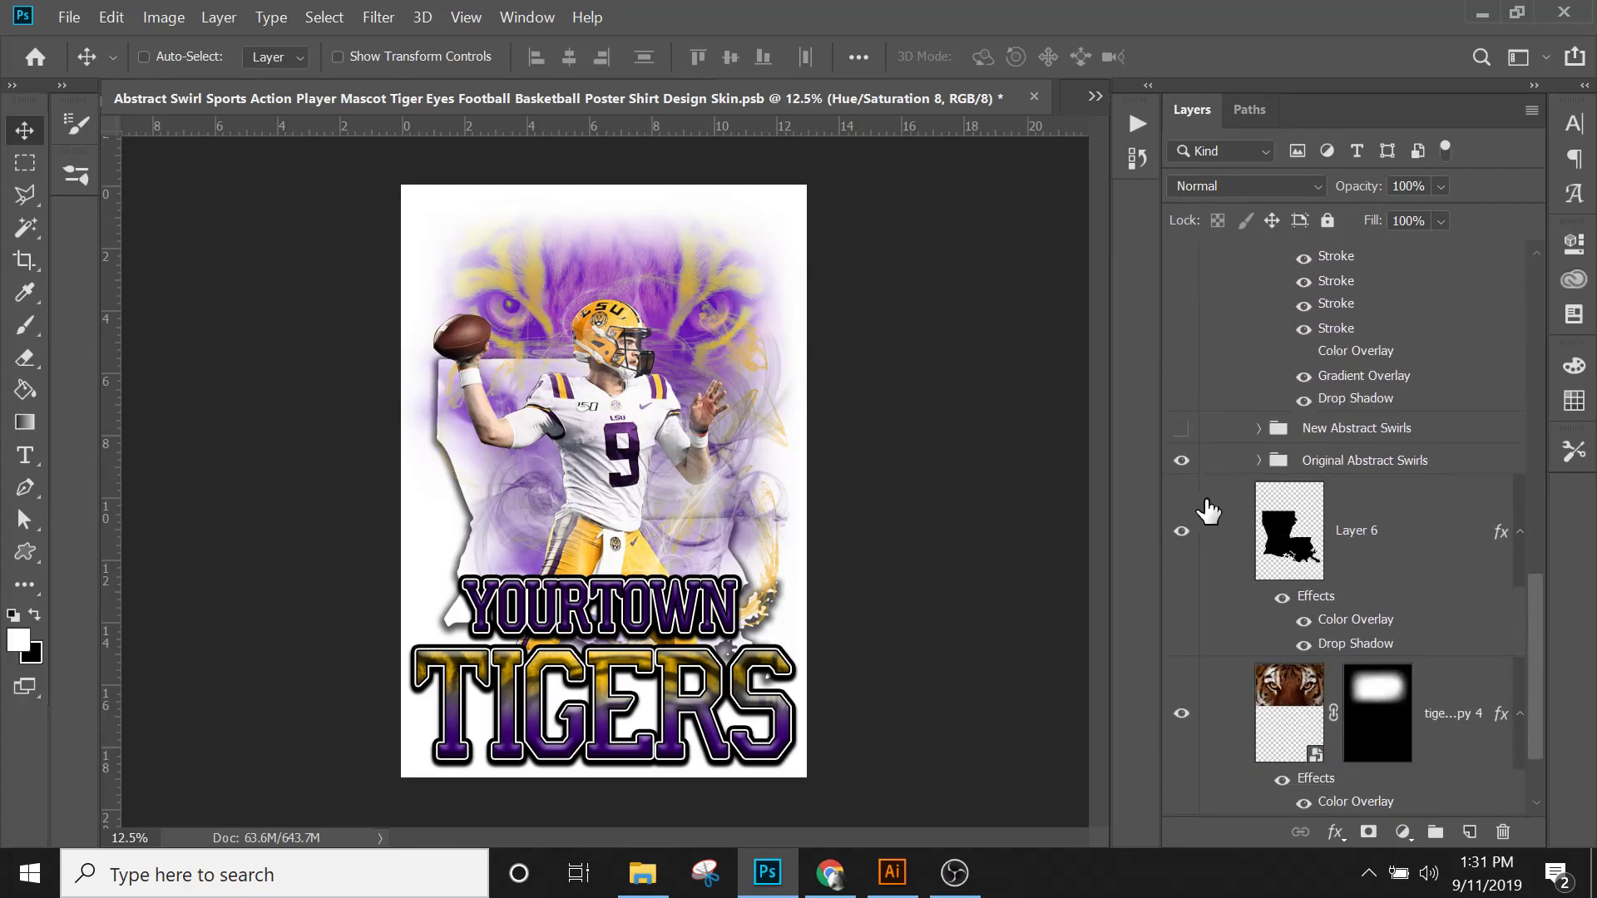
right_click(656, 427)
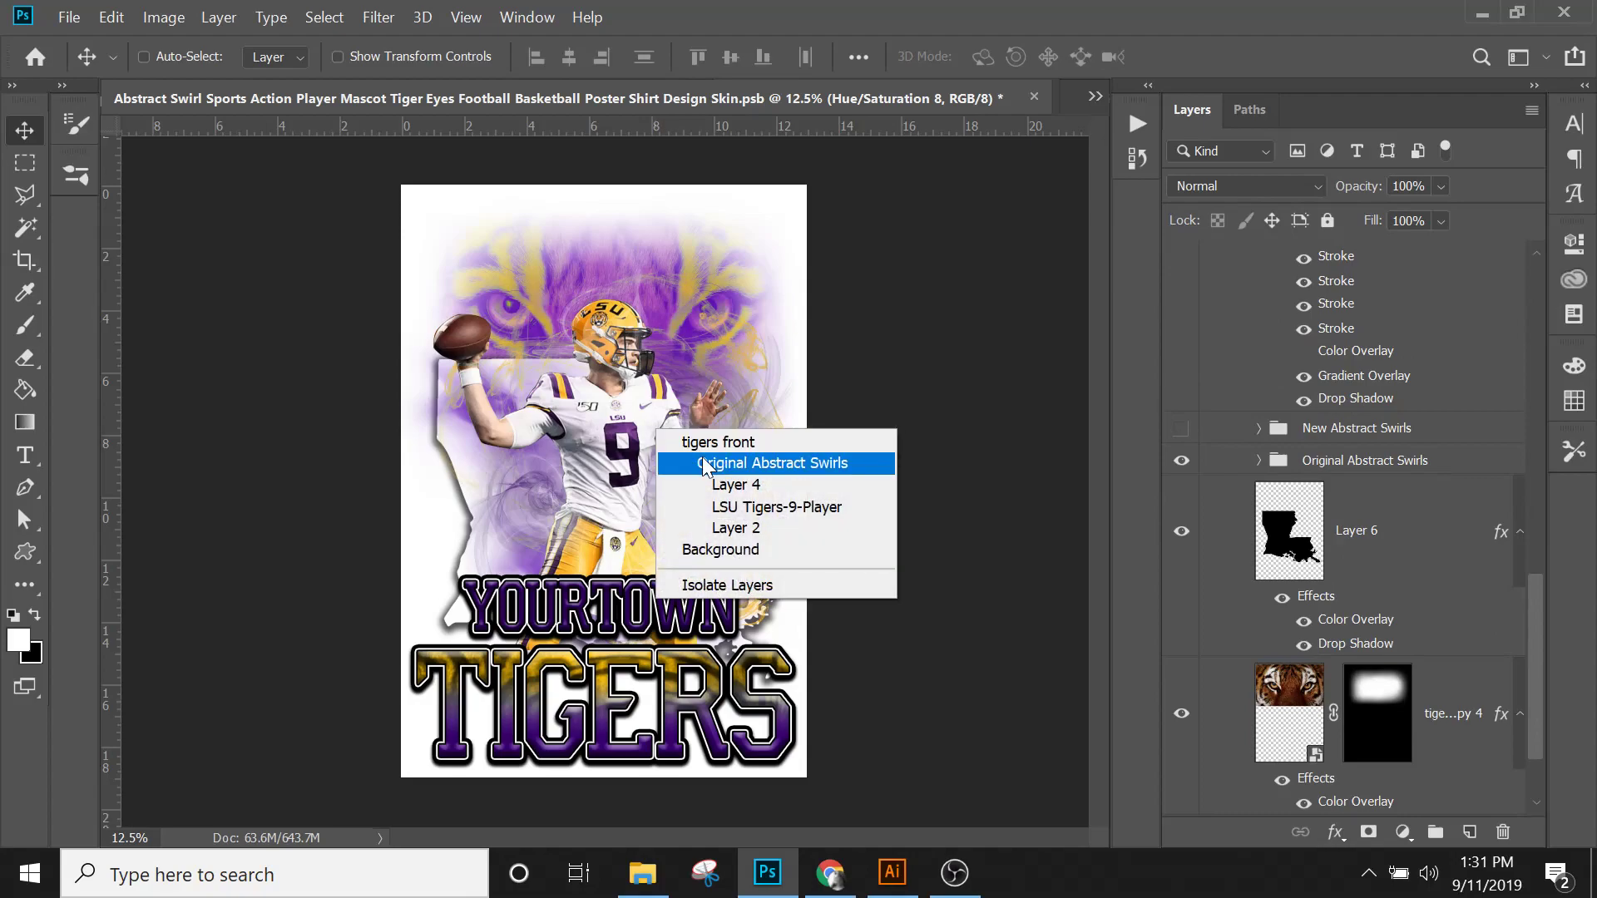
left_click(737, 504)
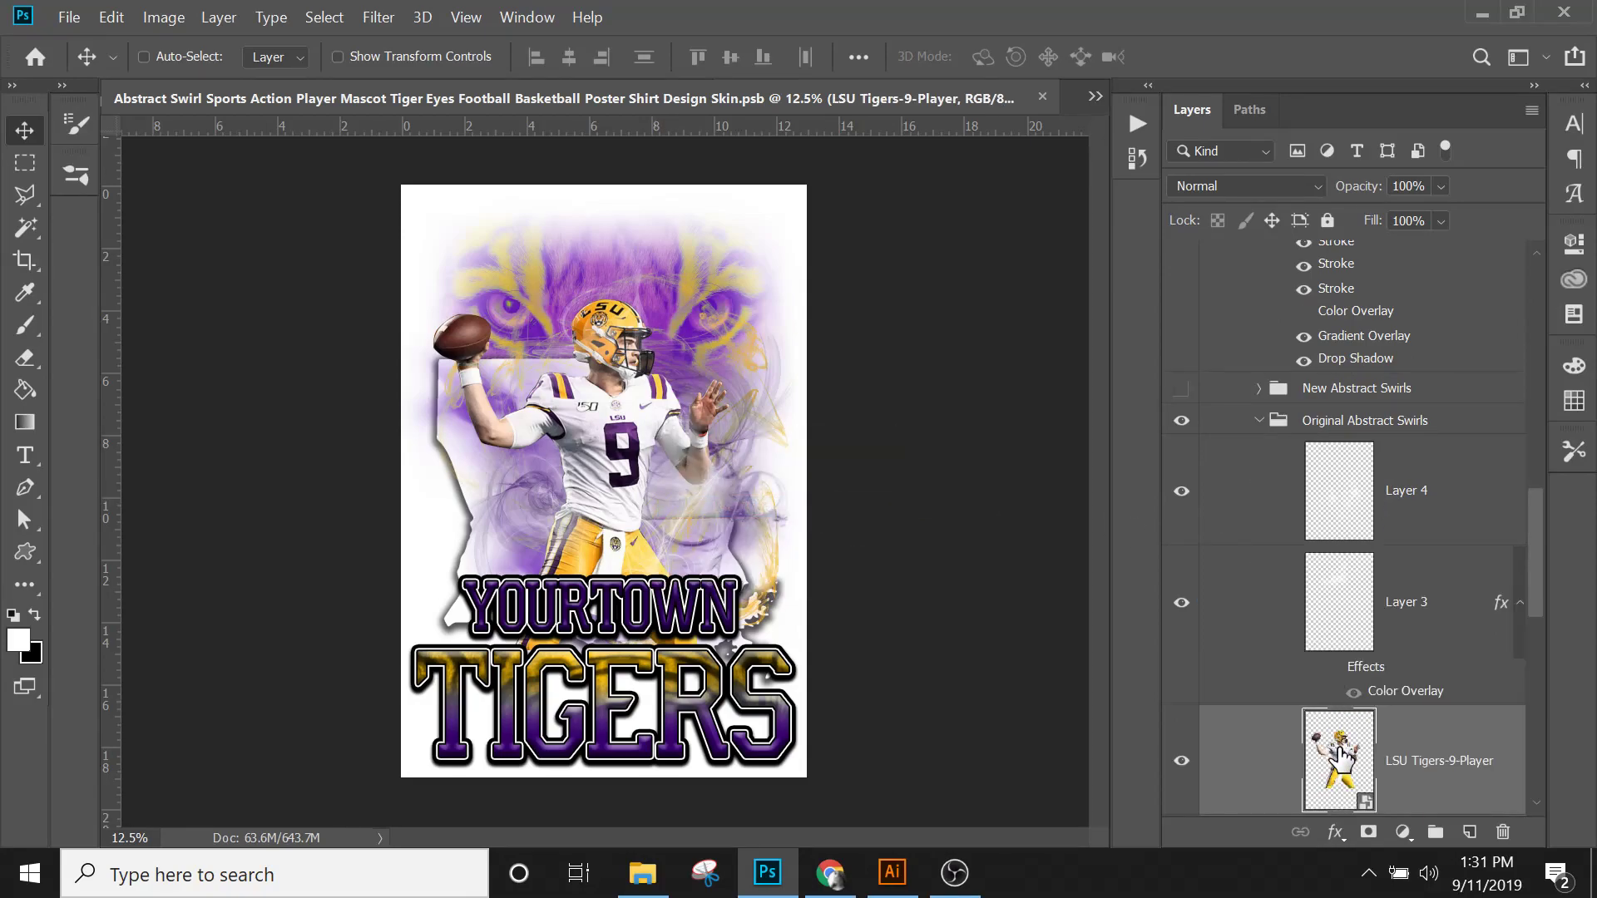
left_click_drag(1339, 757, 1283, 283)
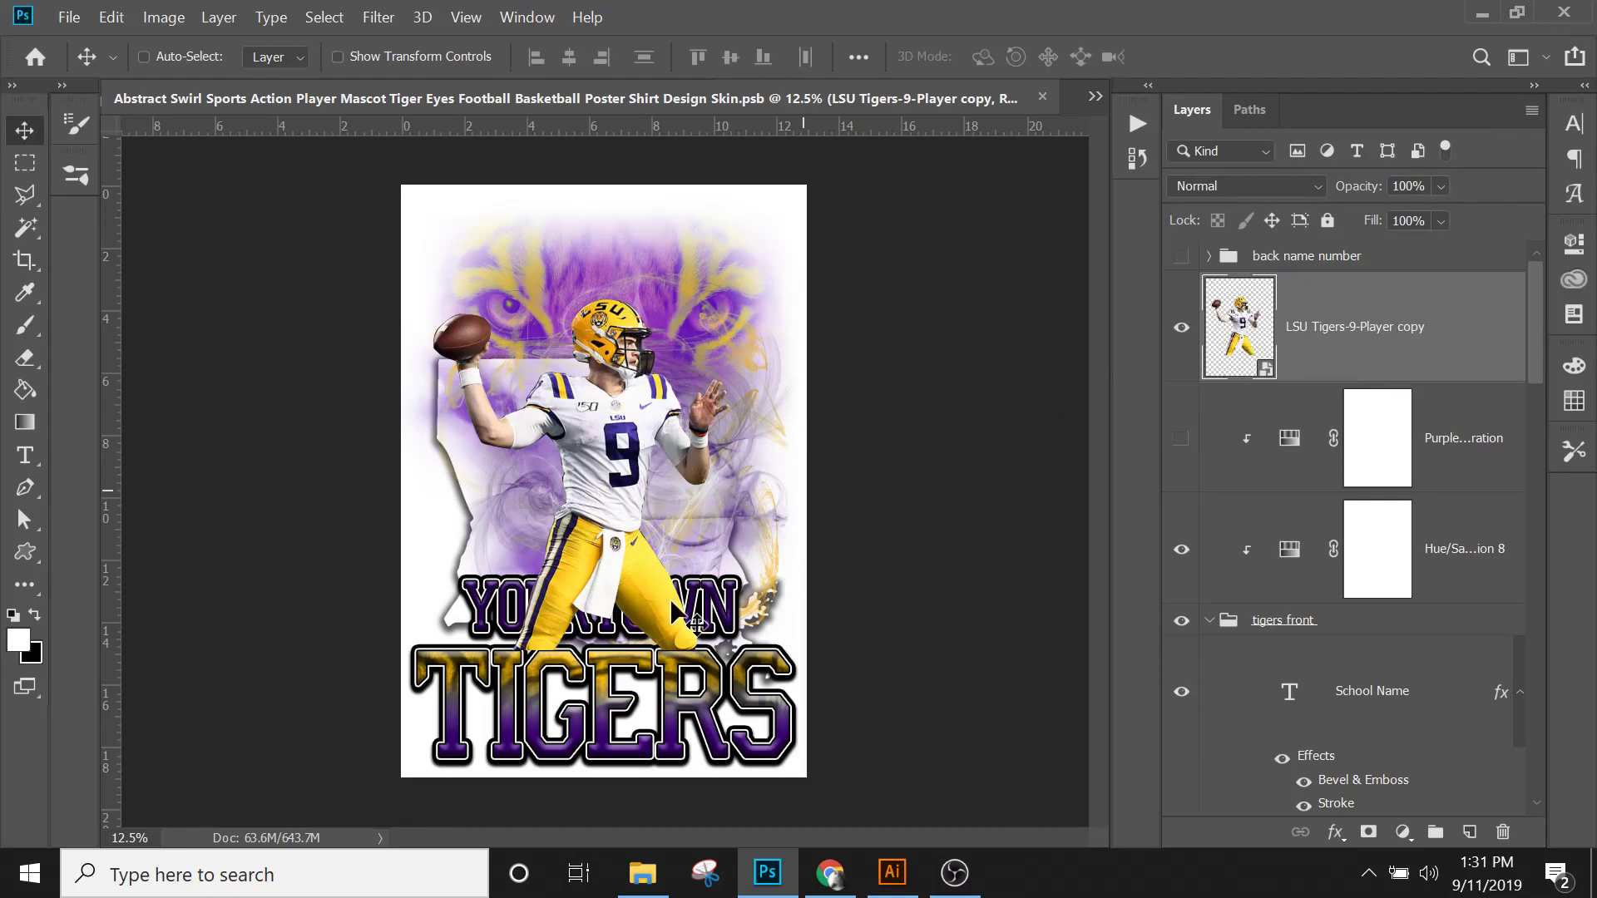
left_click(1182, 335)
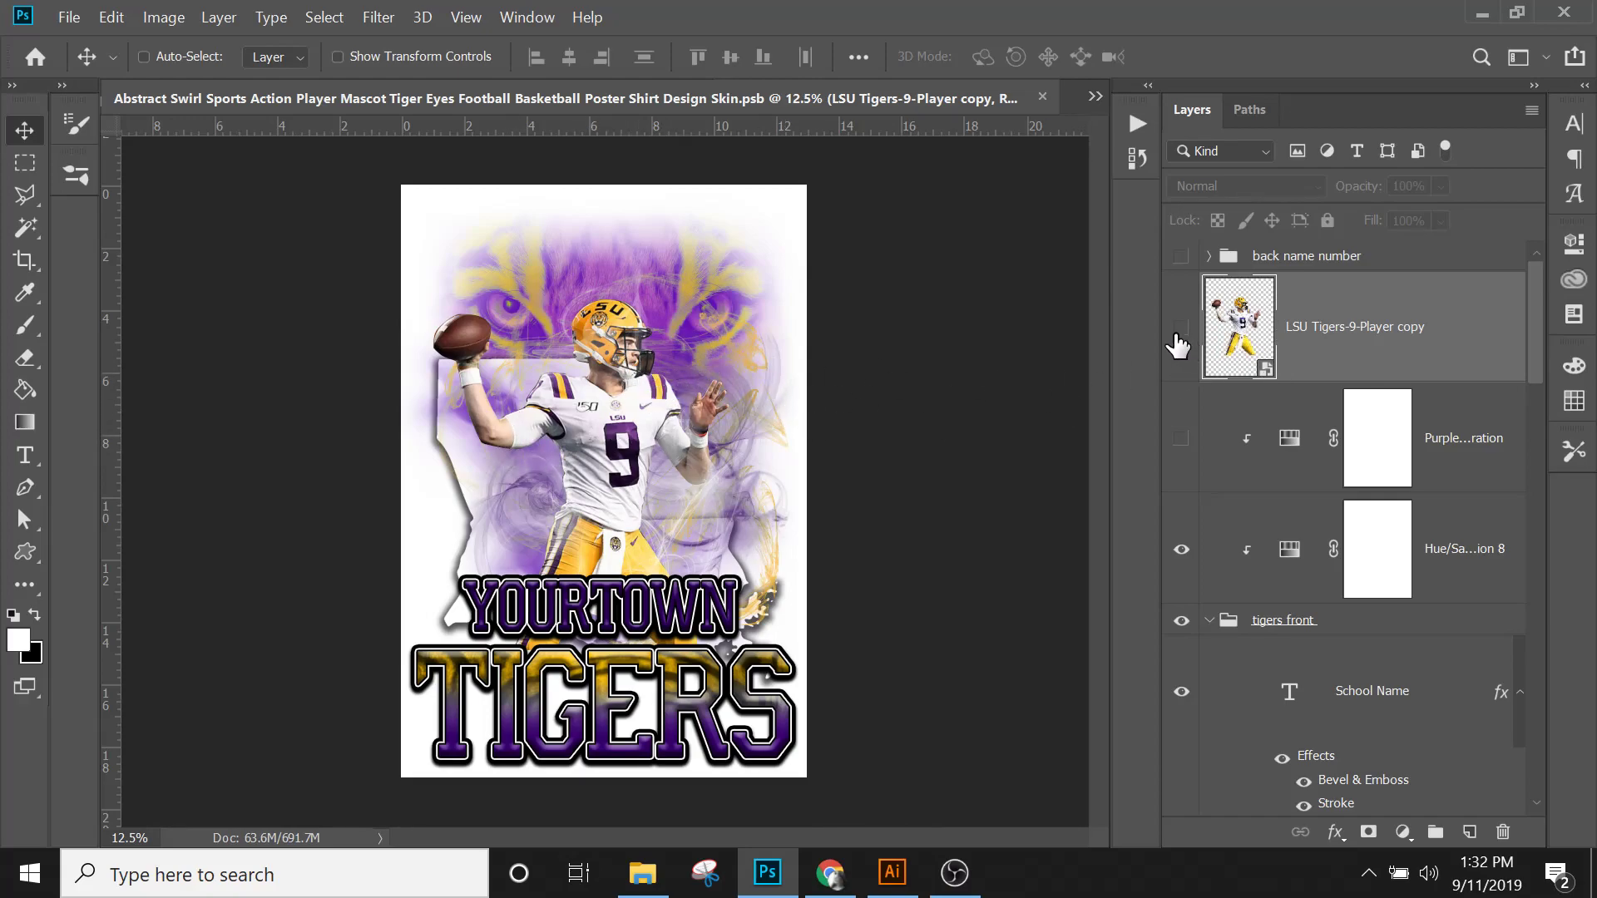
Step: Target the Hue/Saturation 8 layer mask and choose the Soft Mechanical 300 pixels brush for painting on it
scroll(1248, 432, "down", 2)
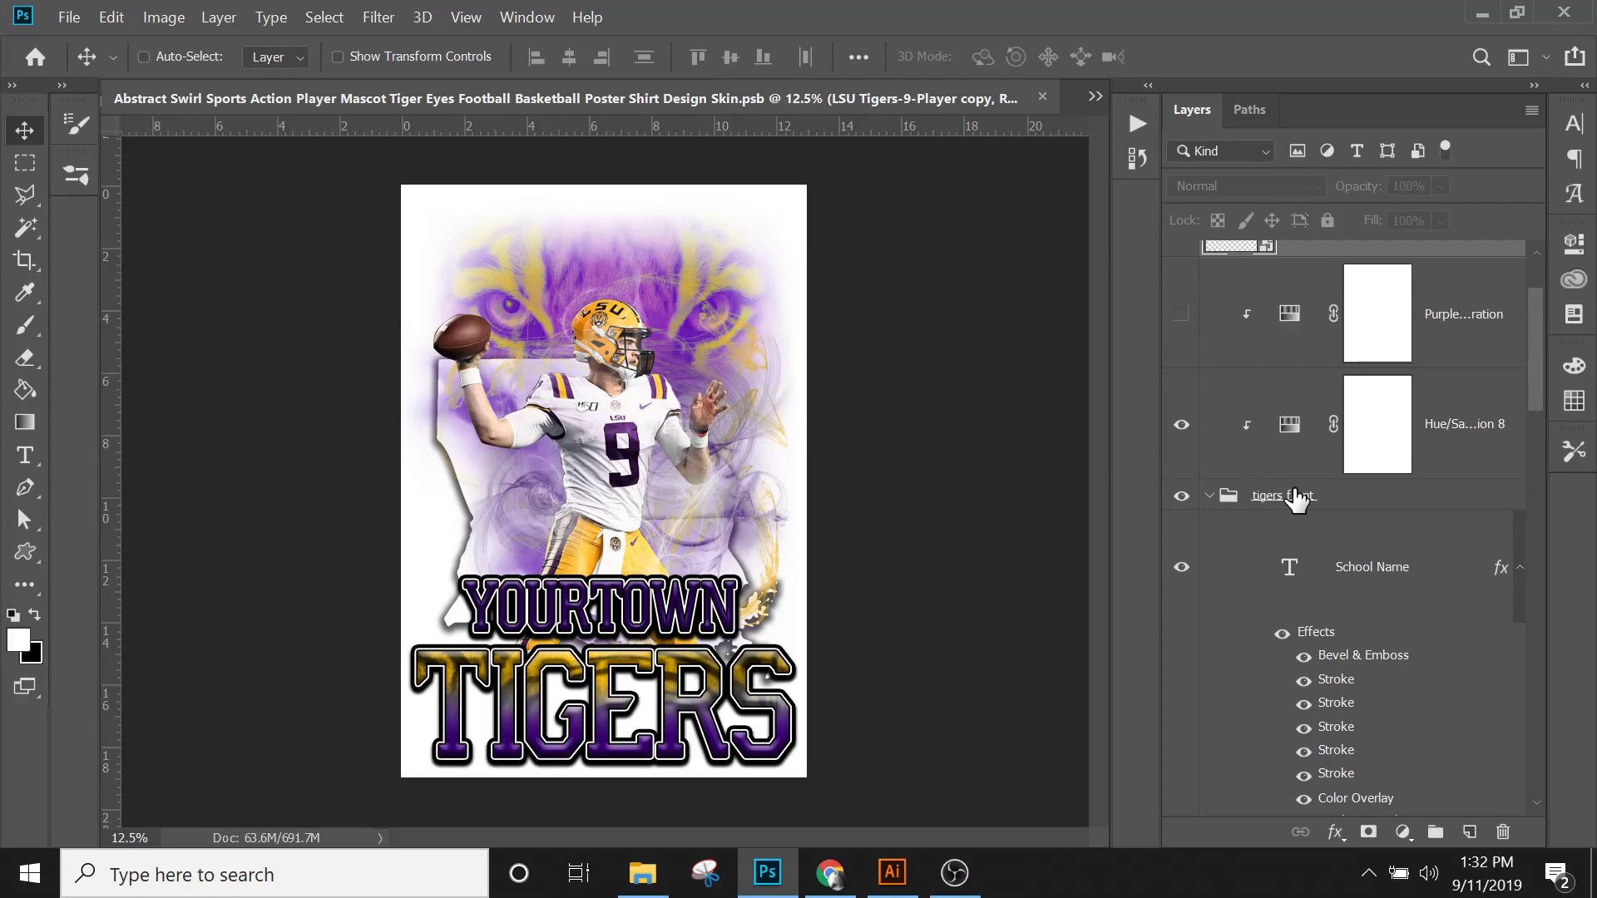
left_click(1376, 422)
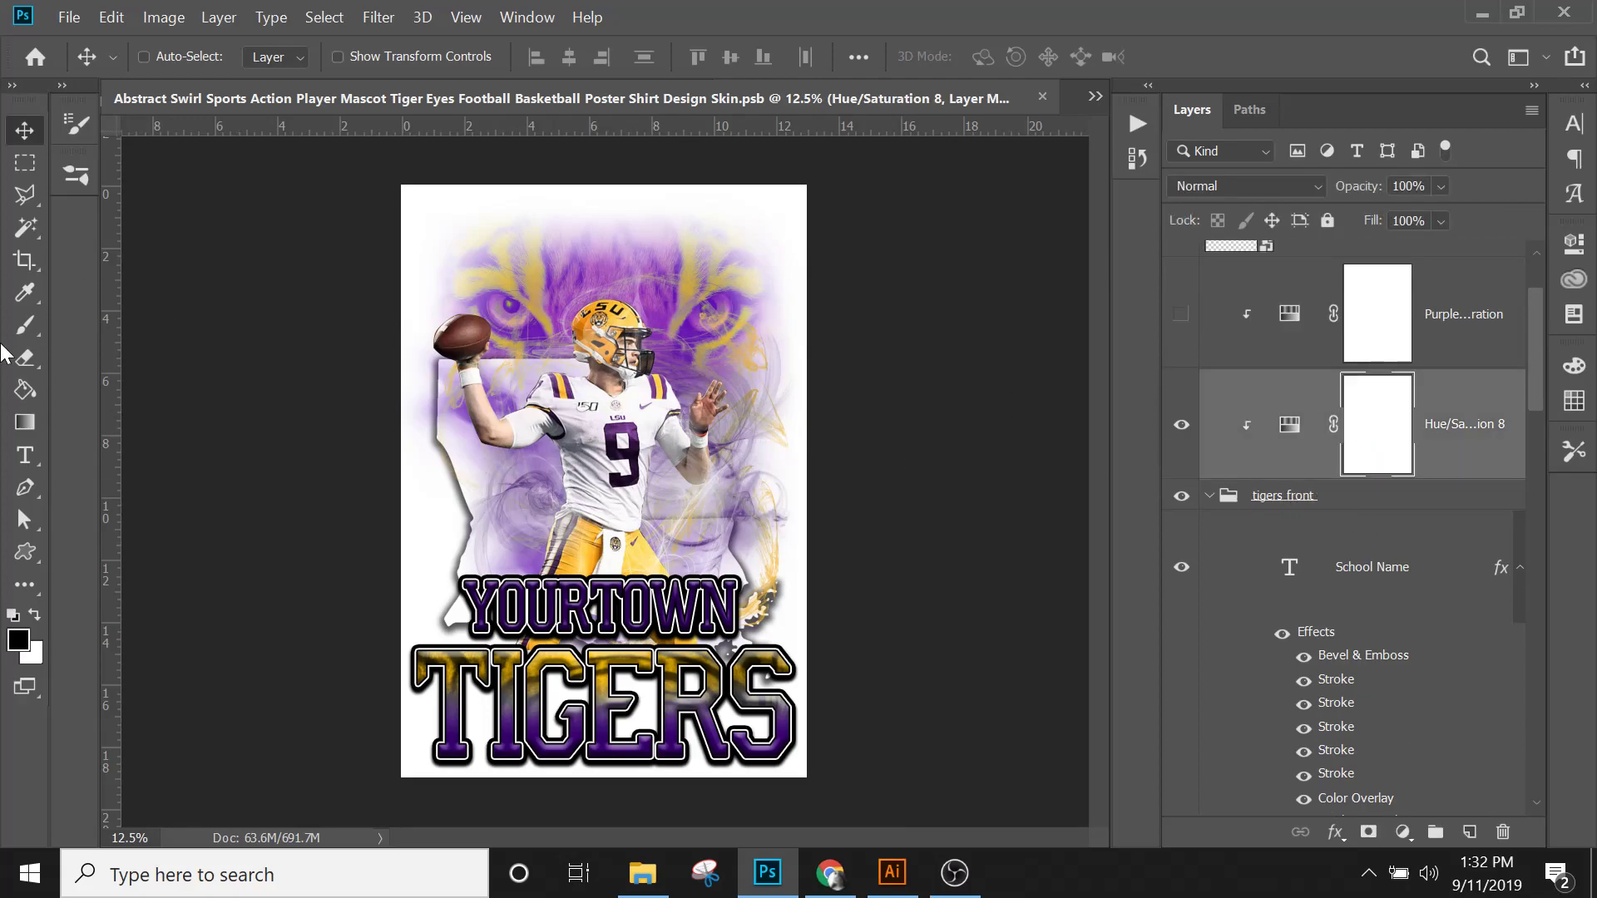
left_click(25, 325)
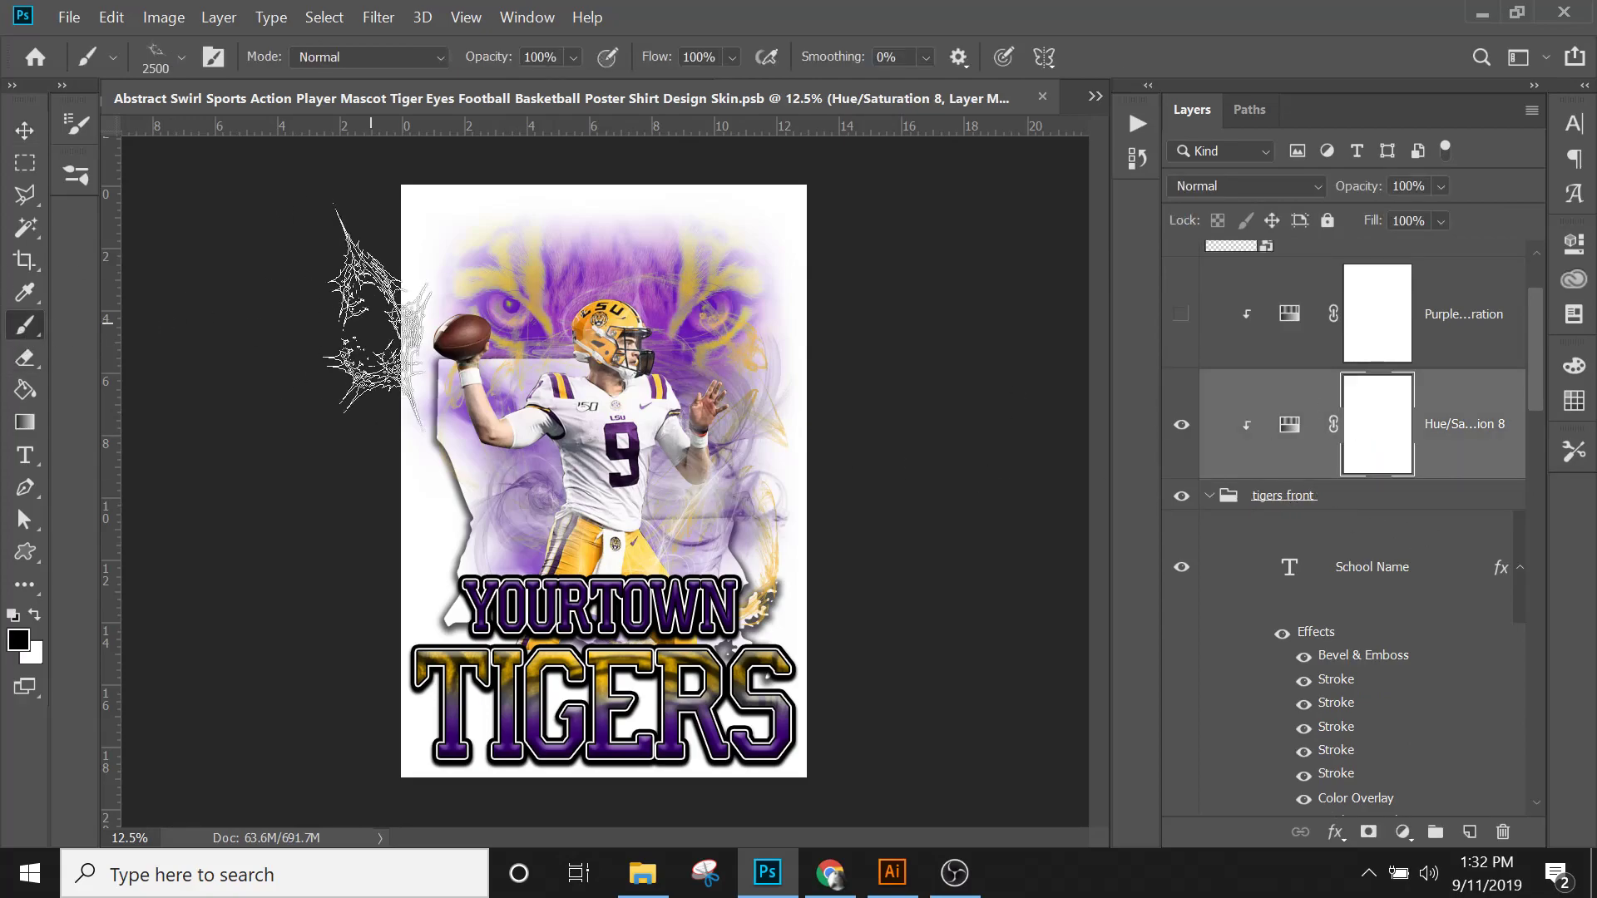
left_click(181, 57)
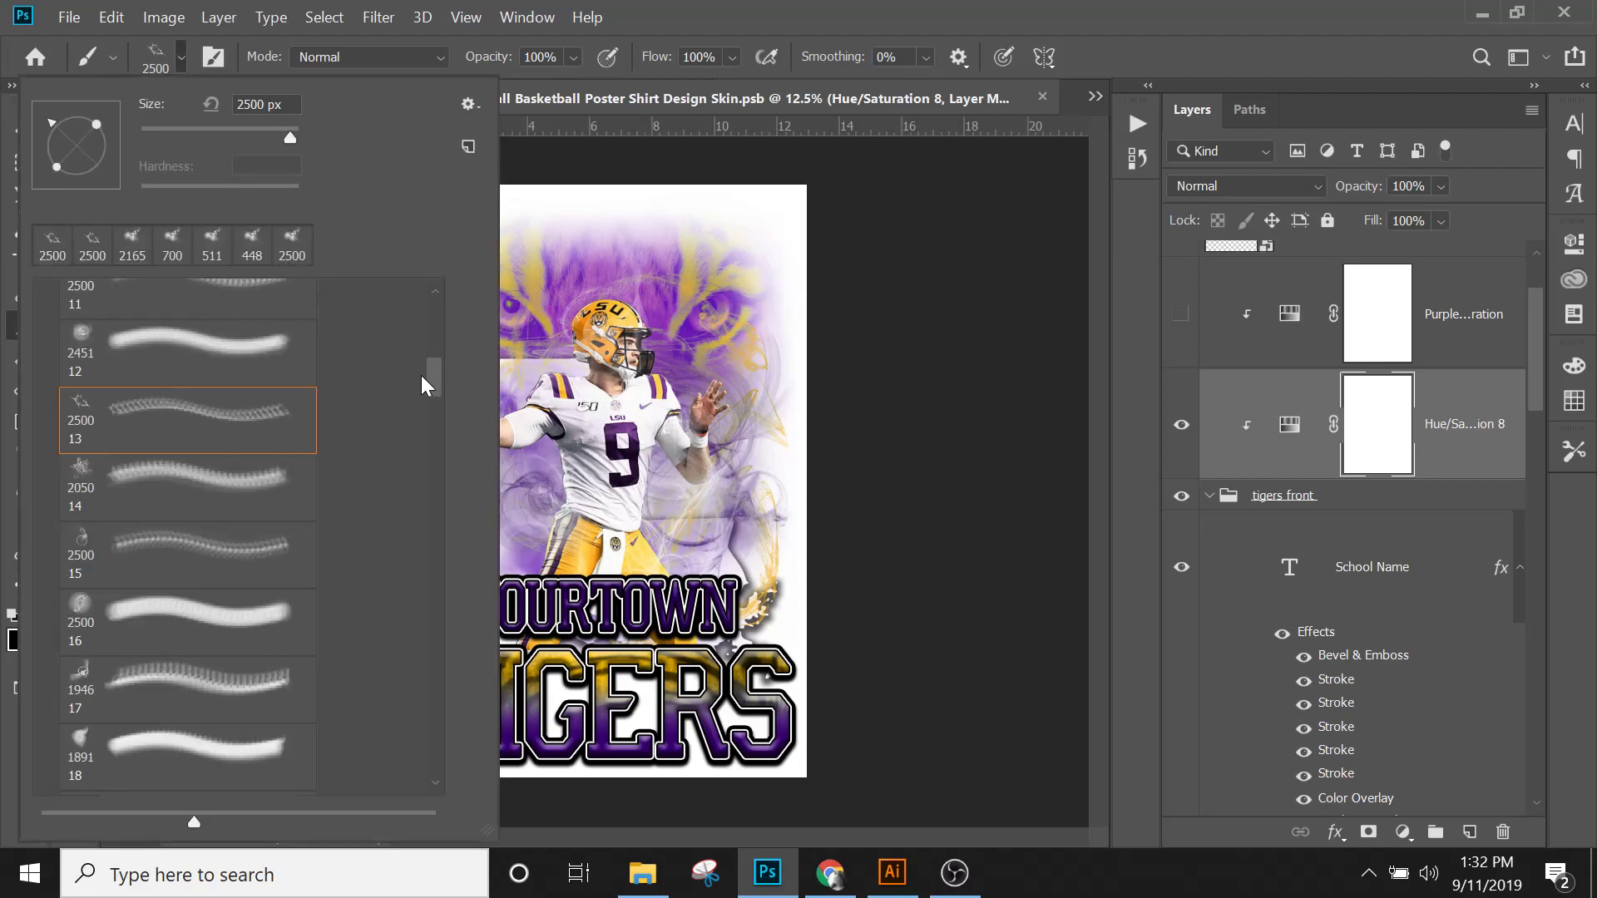
scroll(436, 332, "up", 10)
left_click(196, 337)
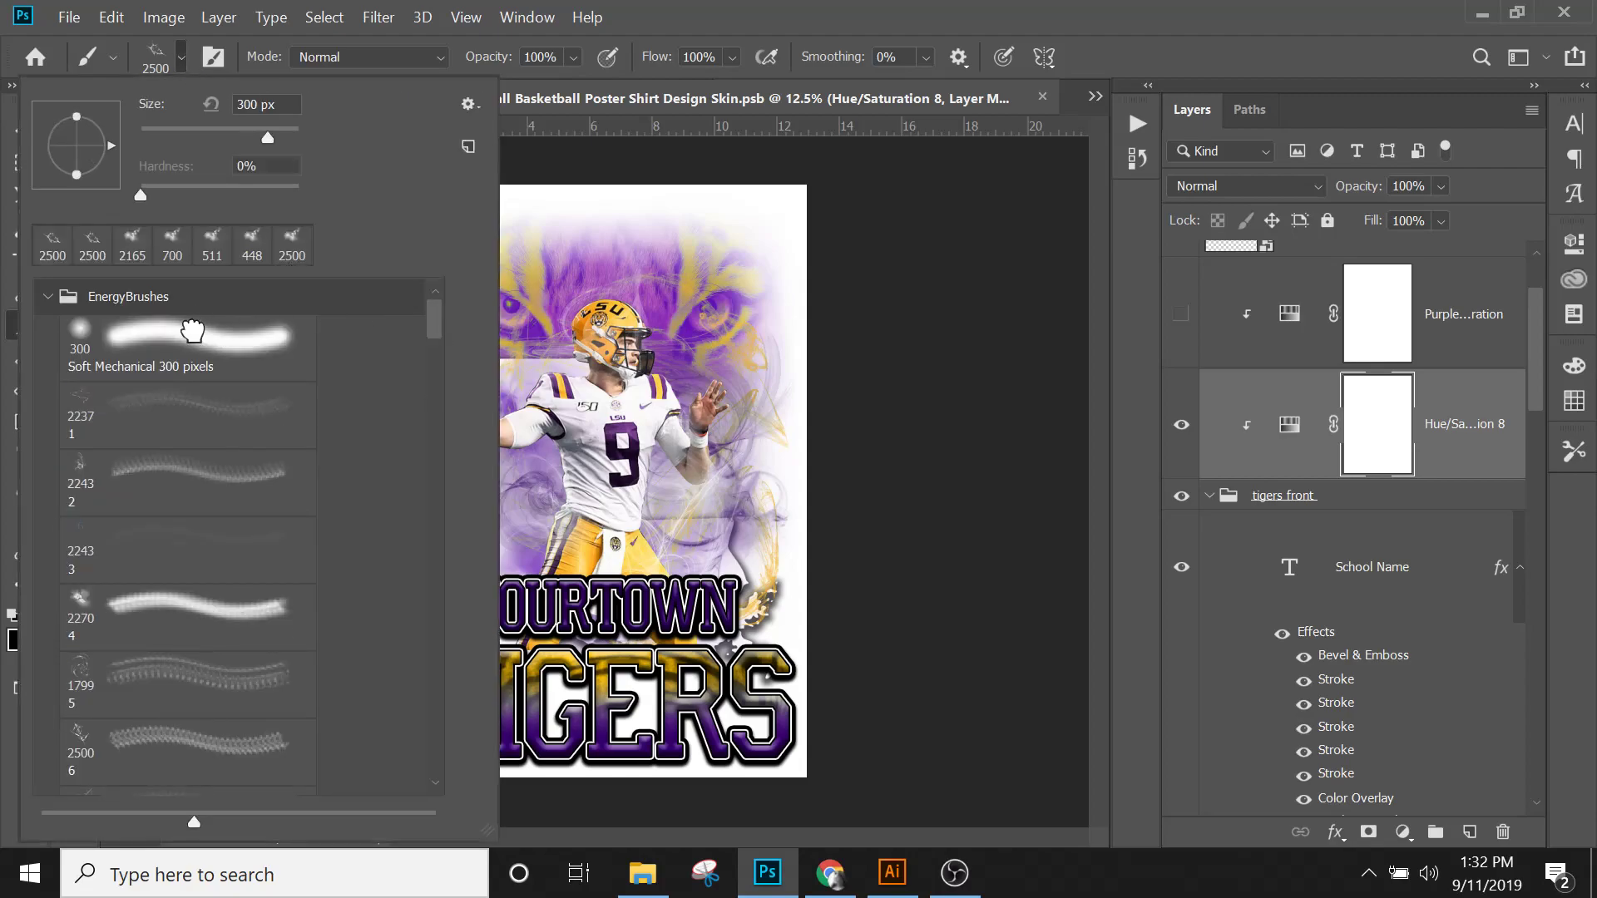
left_click(1401, 423)
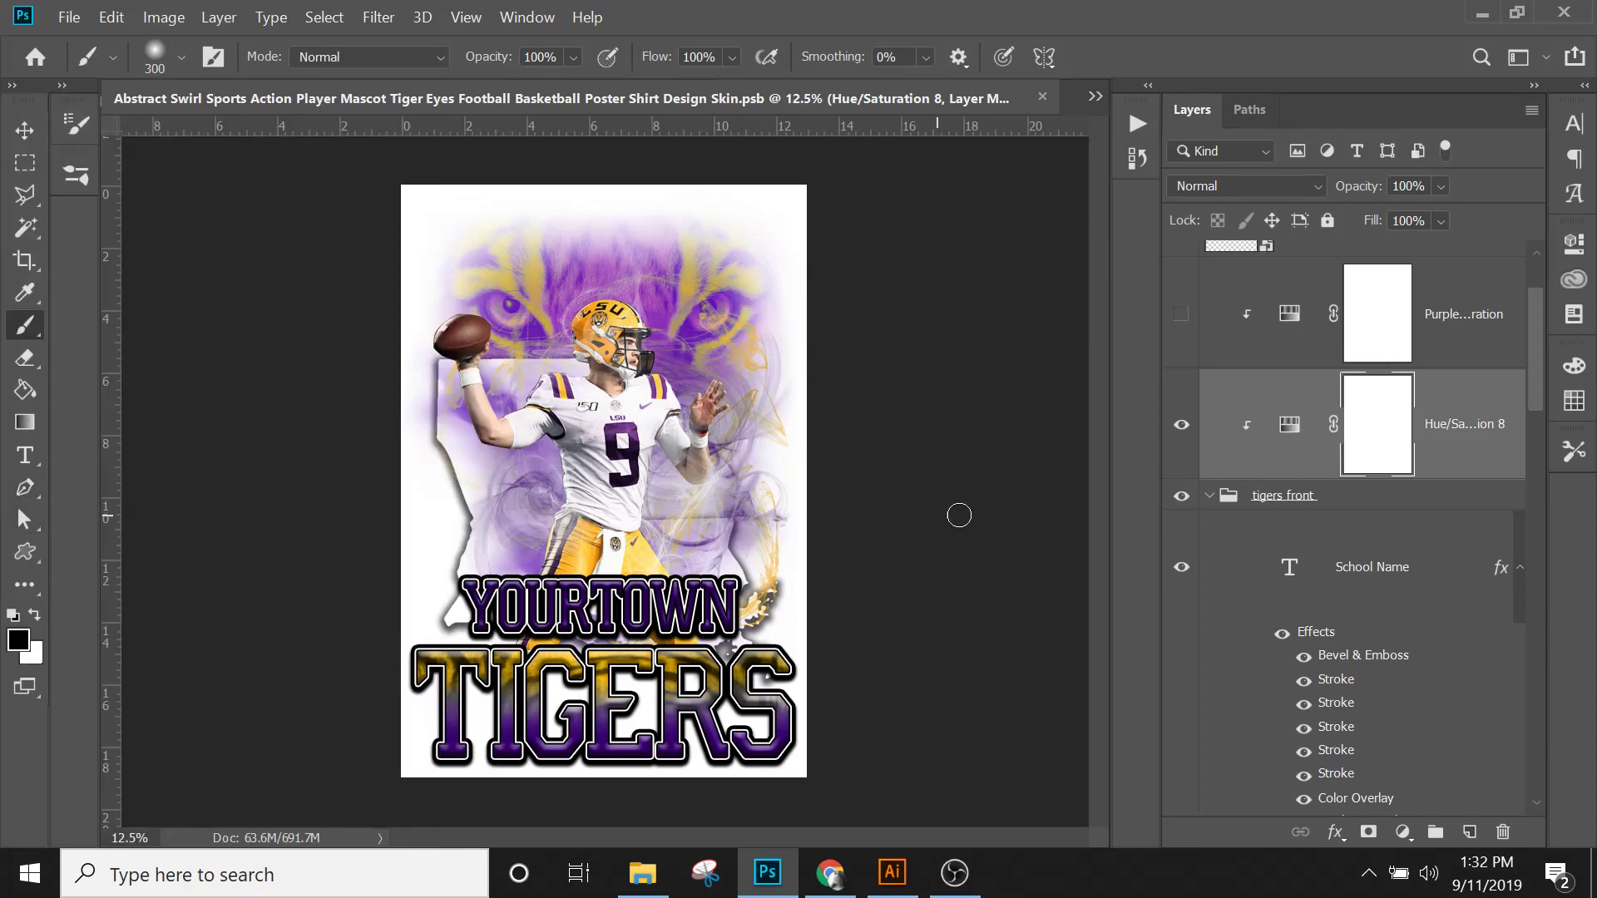
Step: Paint black (000000) over the player's body on the Hue/Saturation 8 mask and compare the poster with that layer hidden and shown
left_click(19, 640)
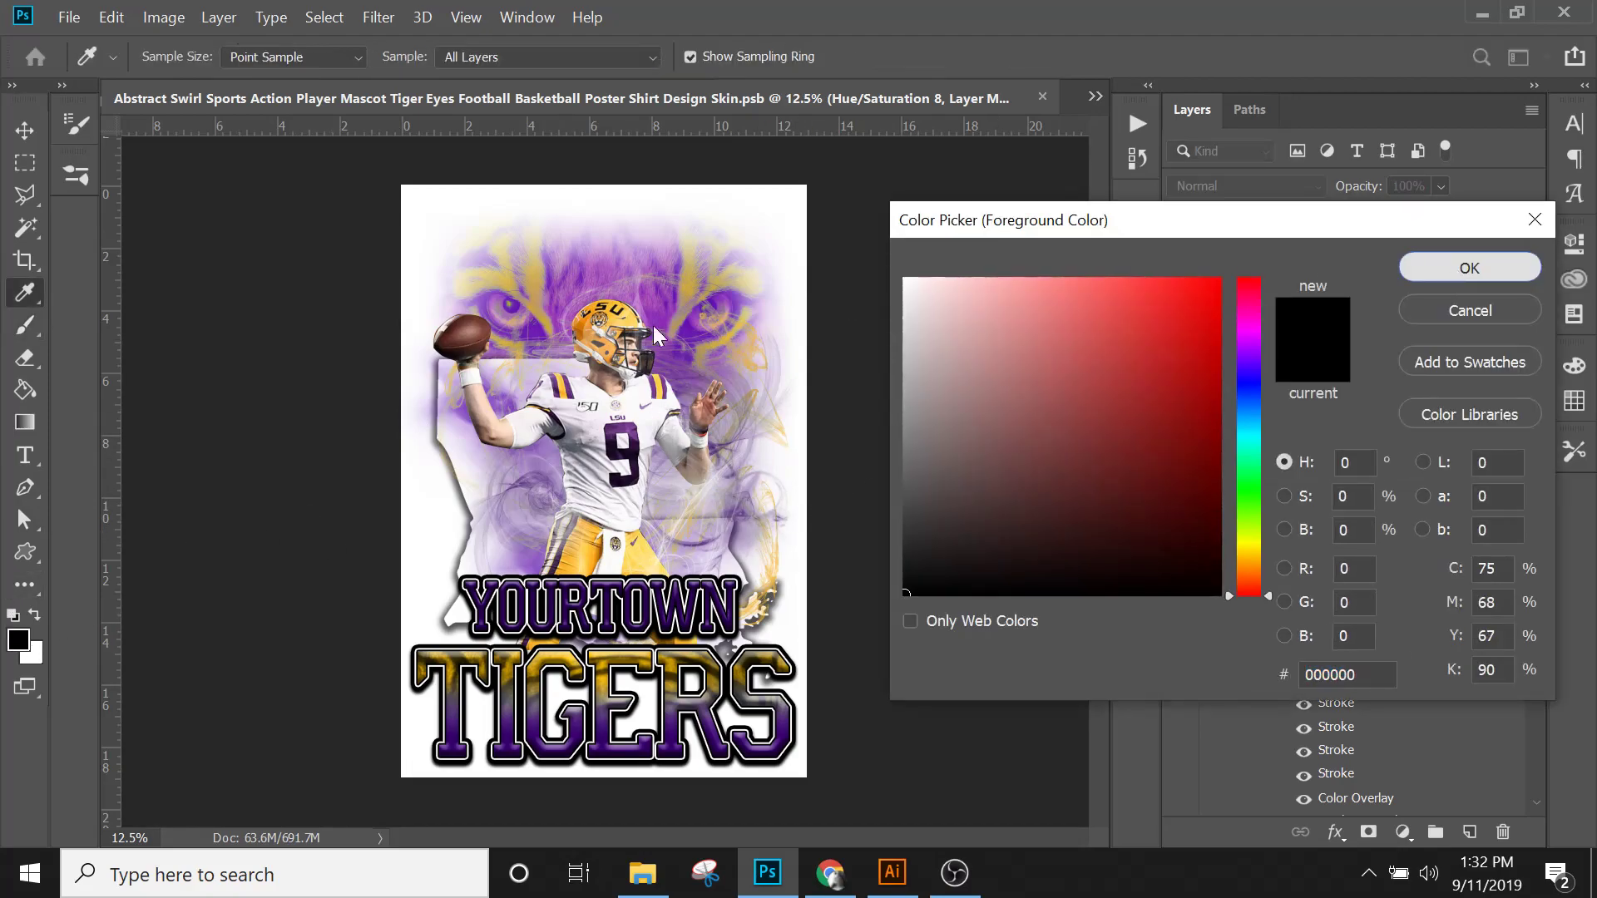
left_click(1443, 270)
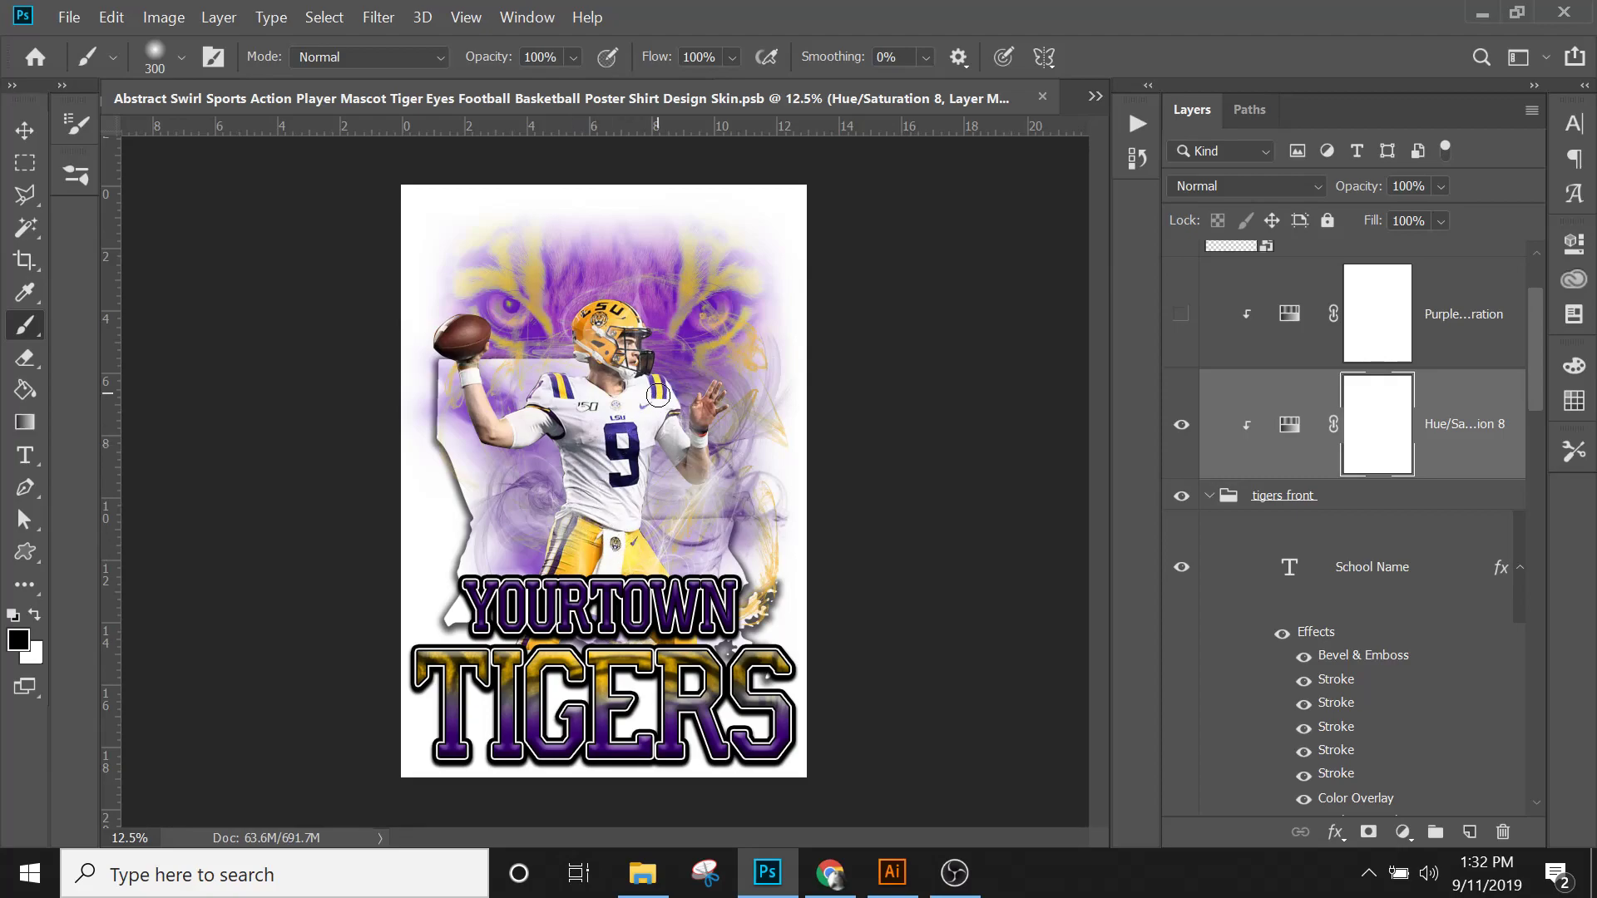
left_click_drag(646, 403, 504, 489)
left_click(1289, 424)
key("x")
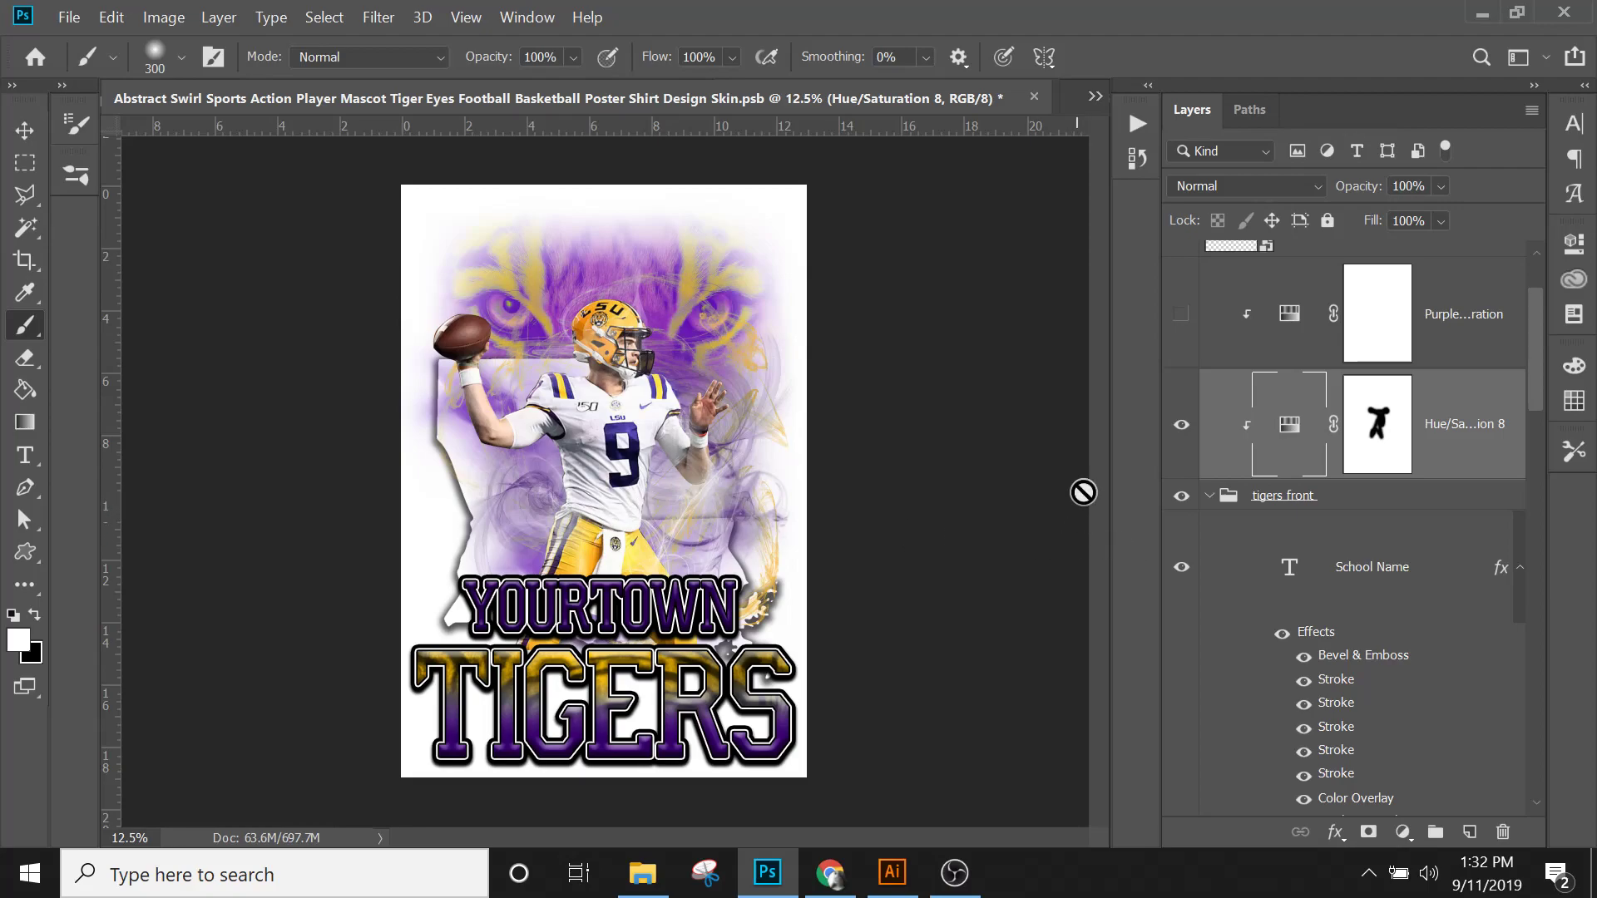
left_click(1182, 426)
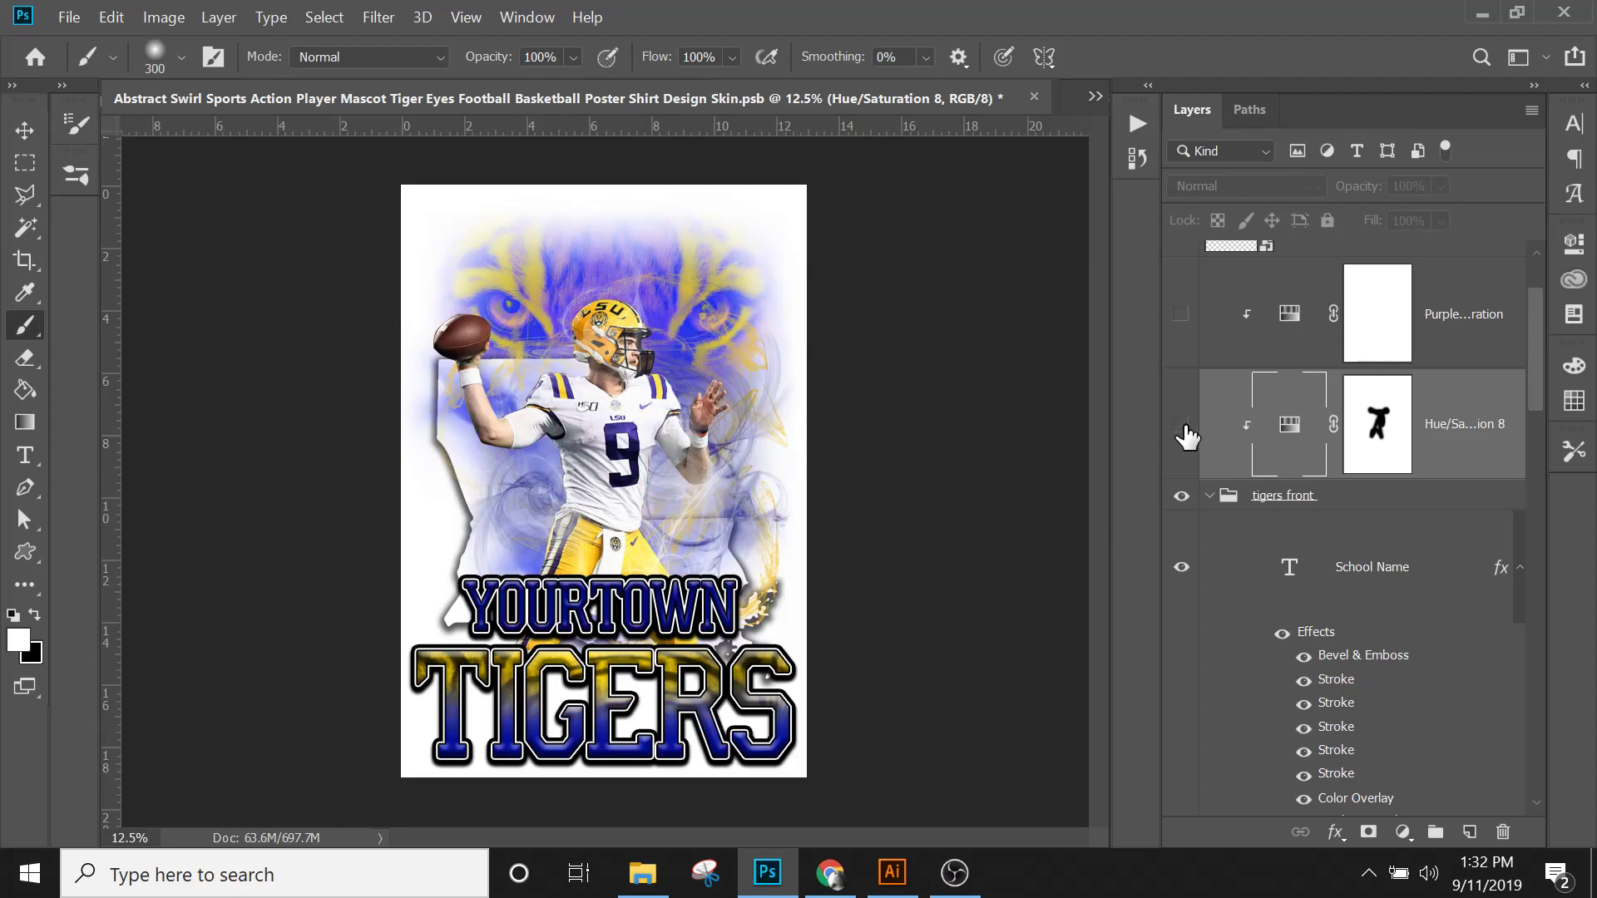
left_click(1181, 425)
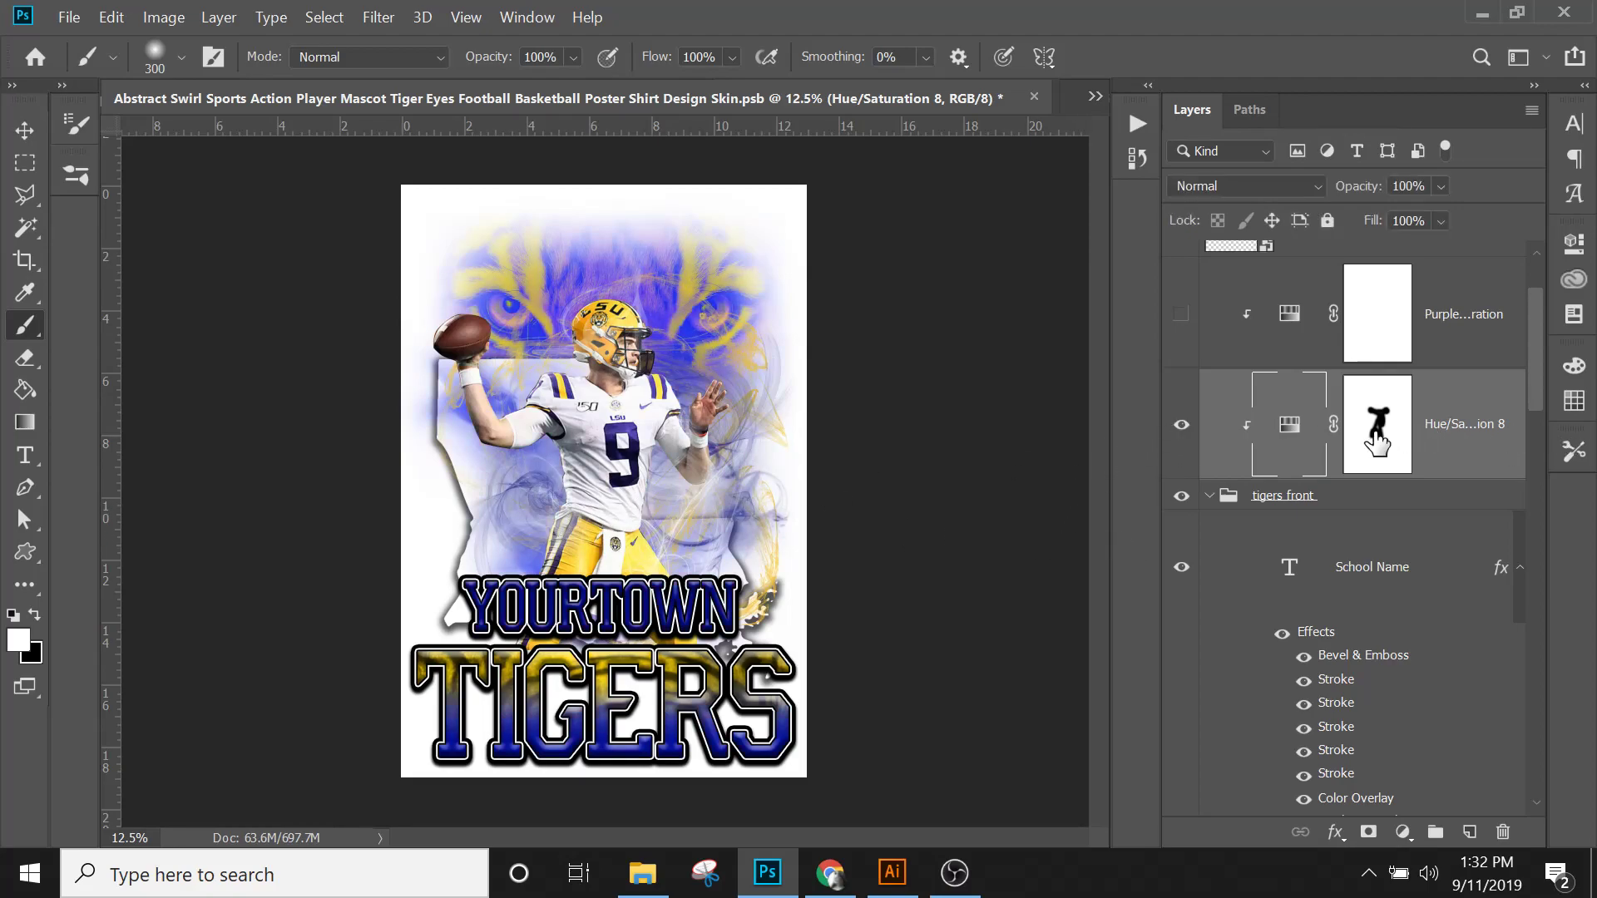
Step: Delete the painted mask from Hue/Saturation 8 and add a blank white layer mask in its place
left_click(1377, 424)
right_click(1378, 438)
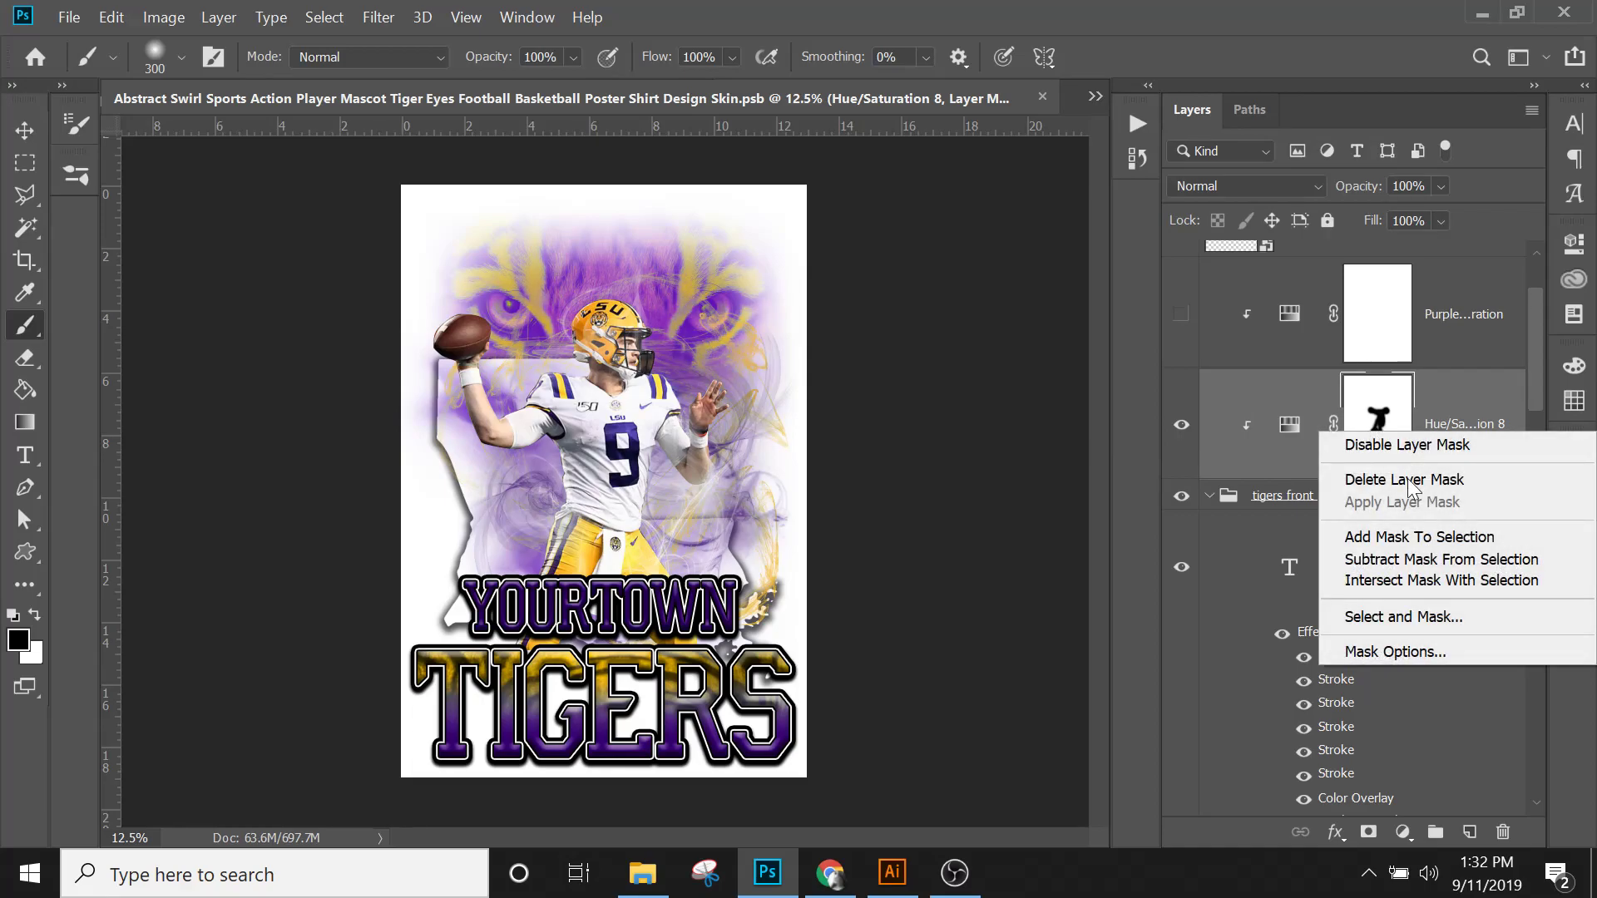
left_click(1407, 480)
right_click(1397, 454)
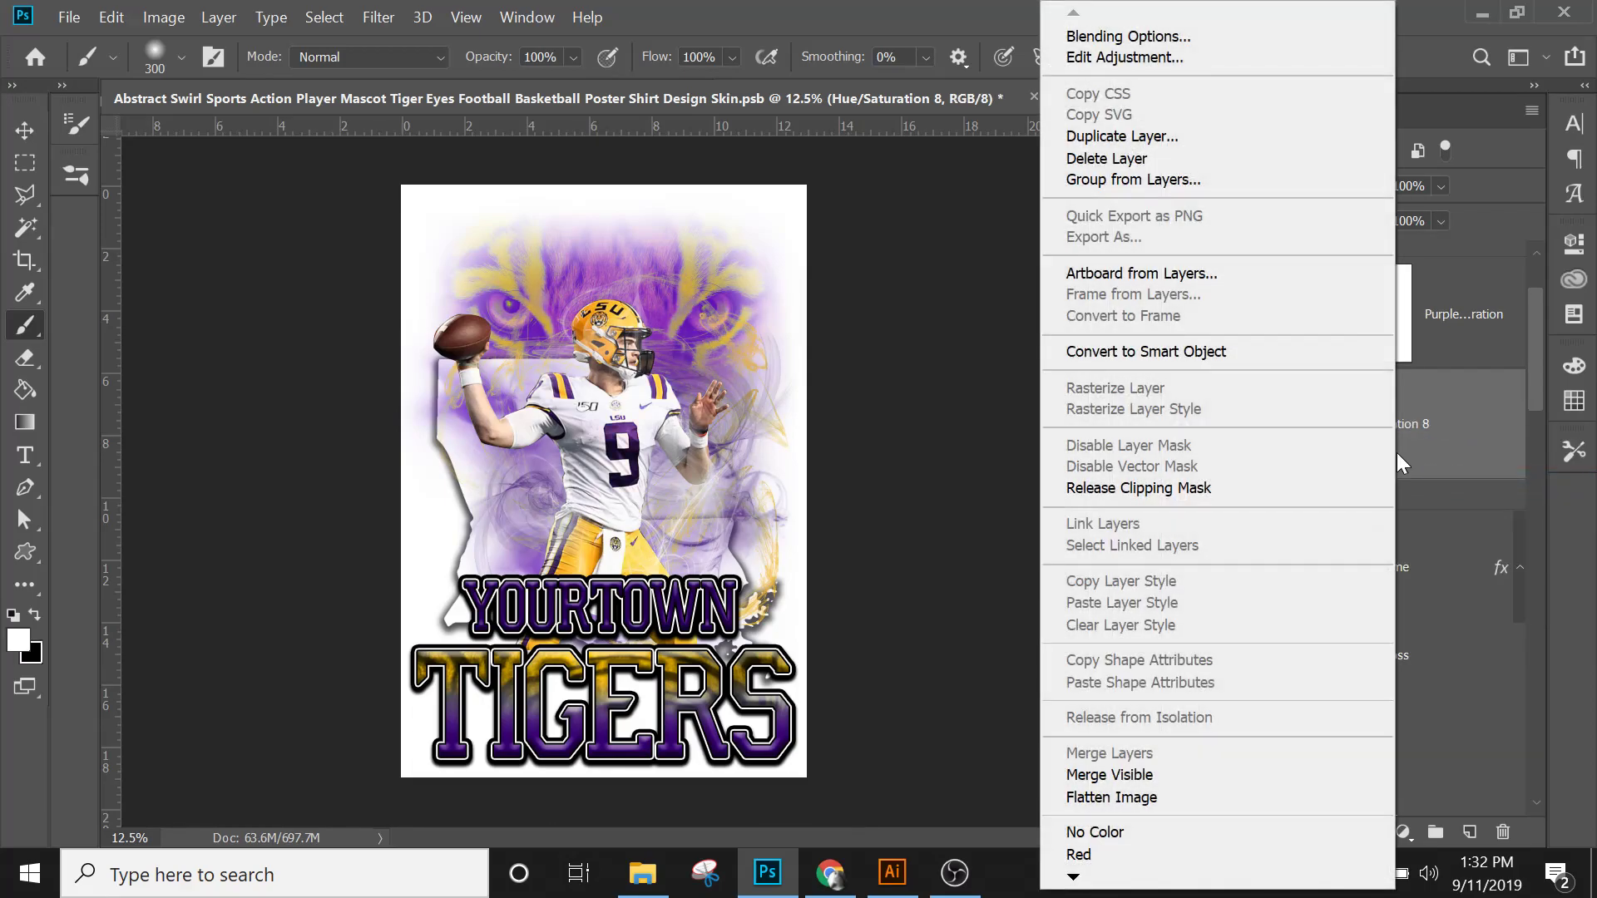
left_click(1419, 452)
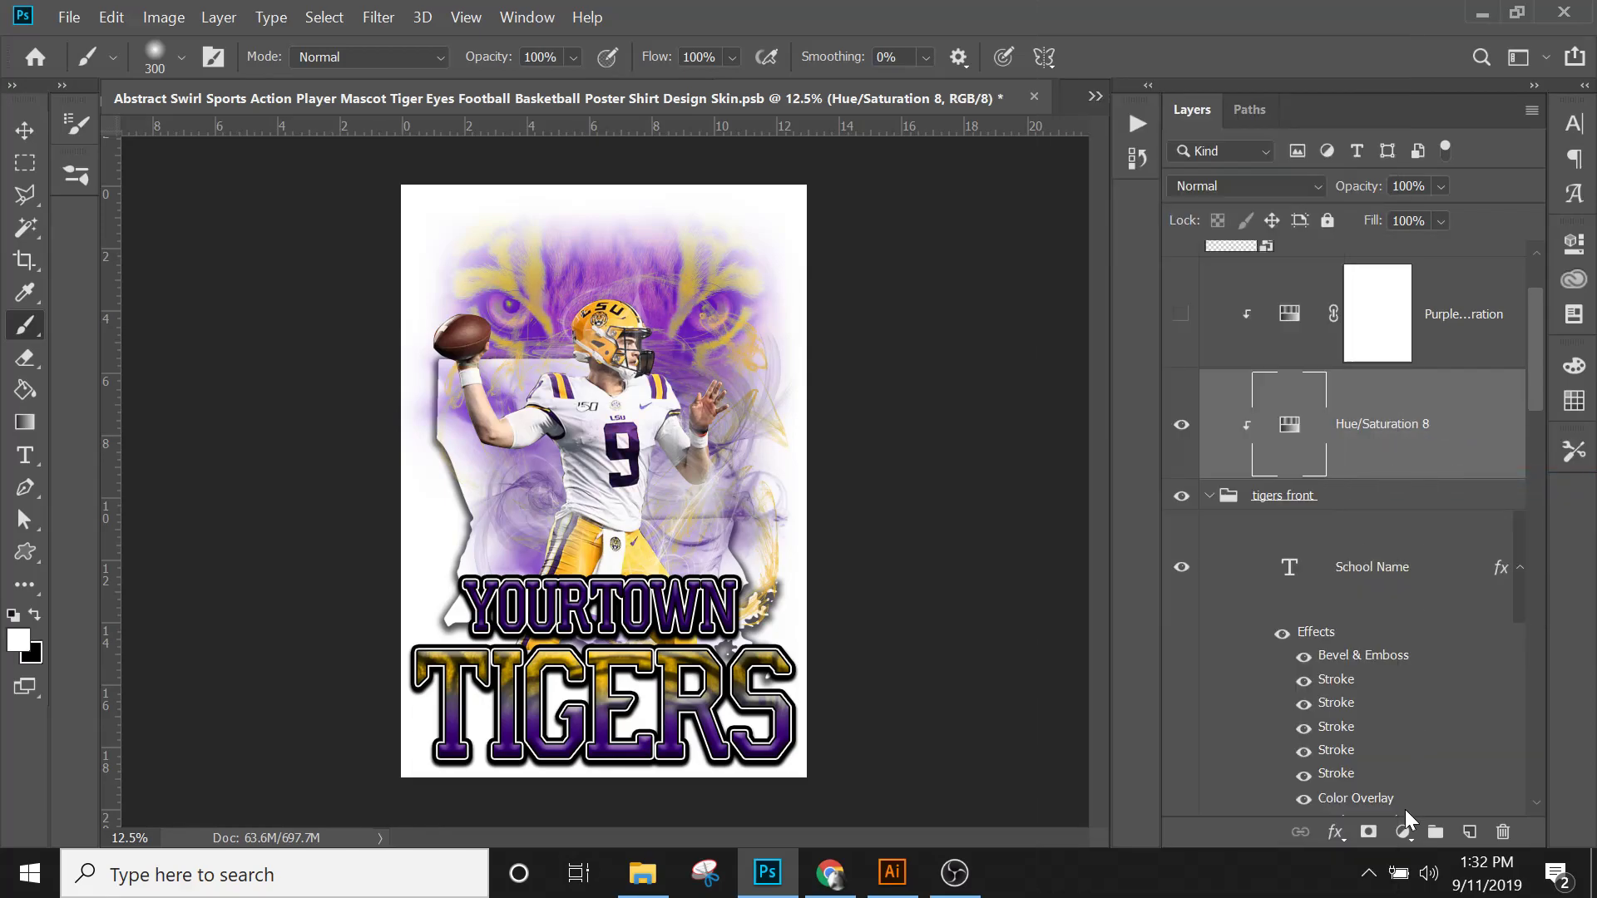
left_click(1368, 833)
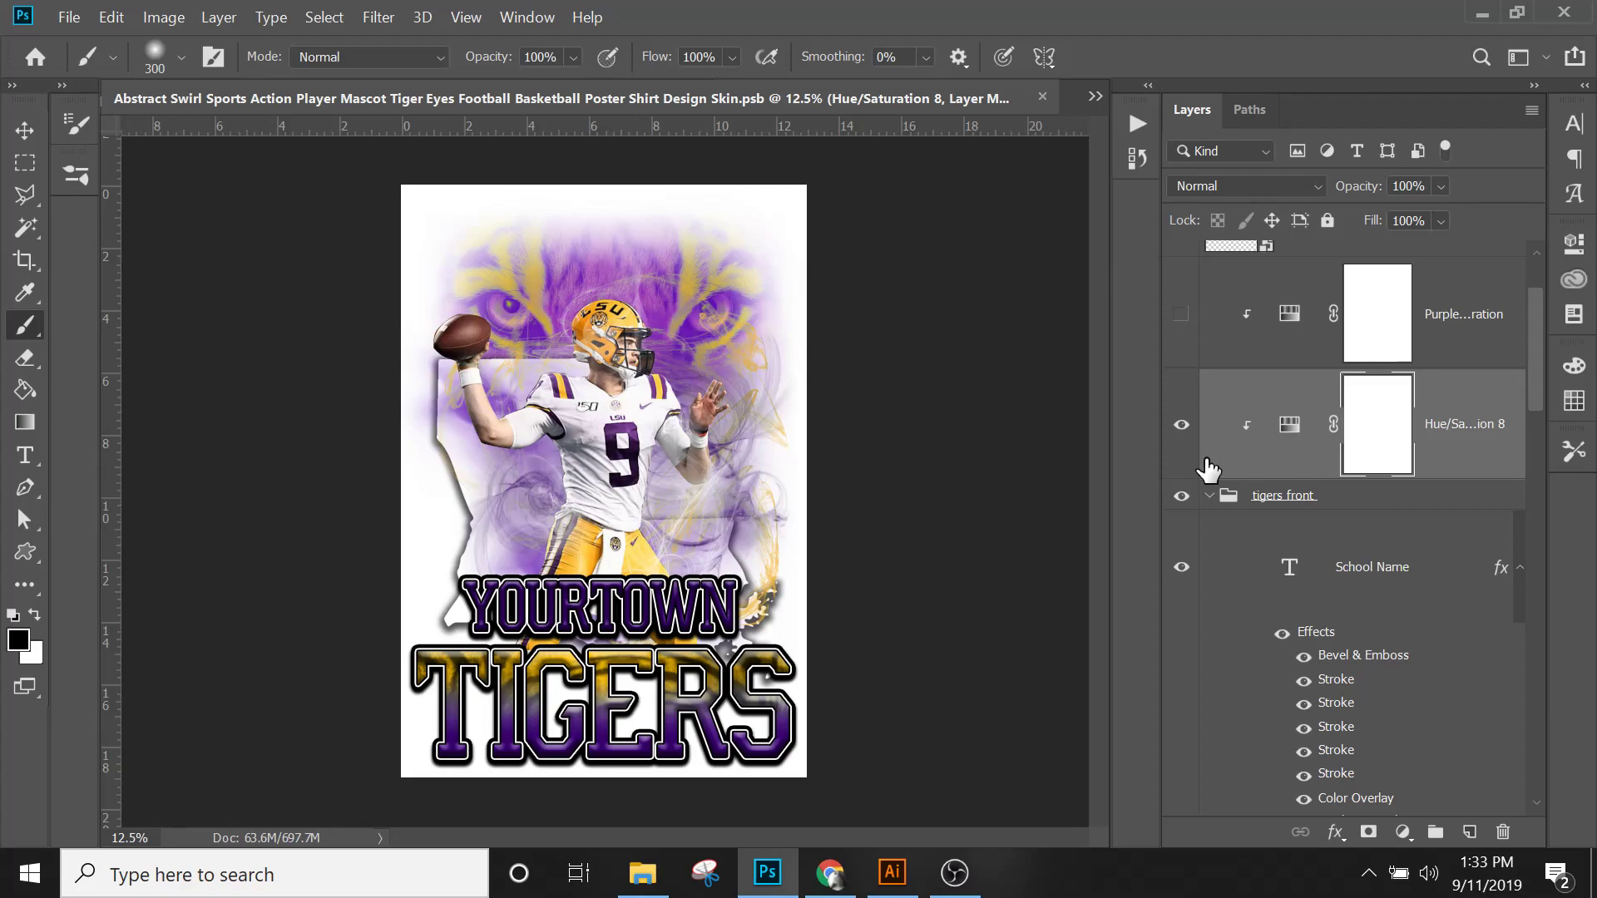
Step: Select the layer holding the Louisiana shape behind the player and rename it LA State Silhouette
scroll(1284, 528, "down", 3)
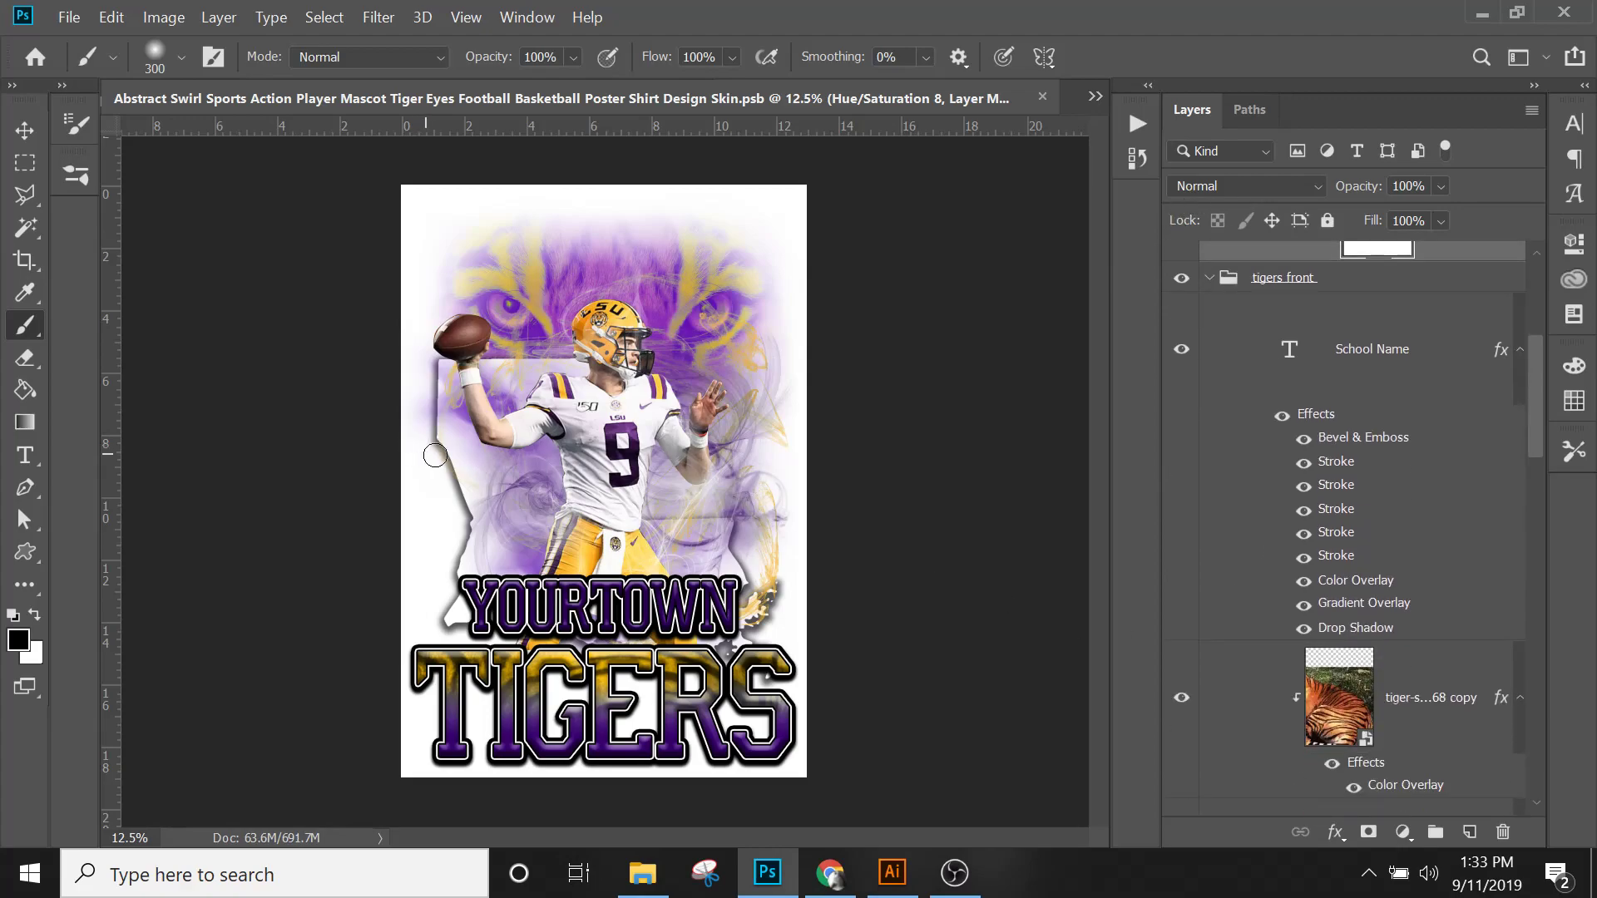
left_click(24, 130)
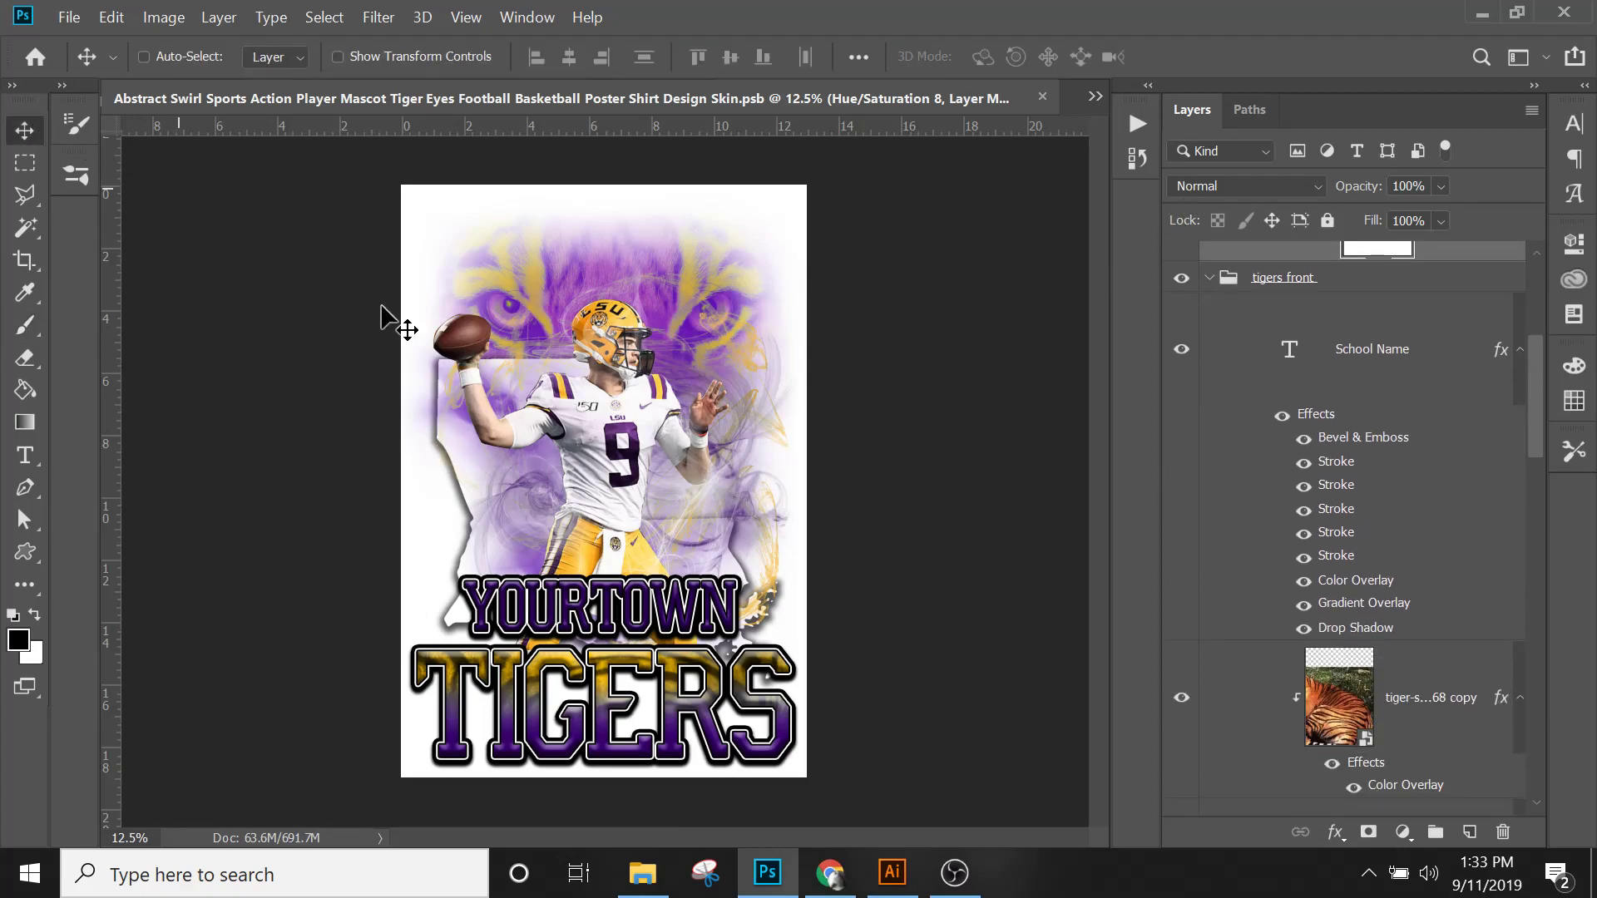
right_click(462, 456)
left_click(521, 510)
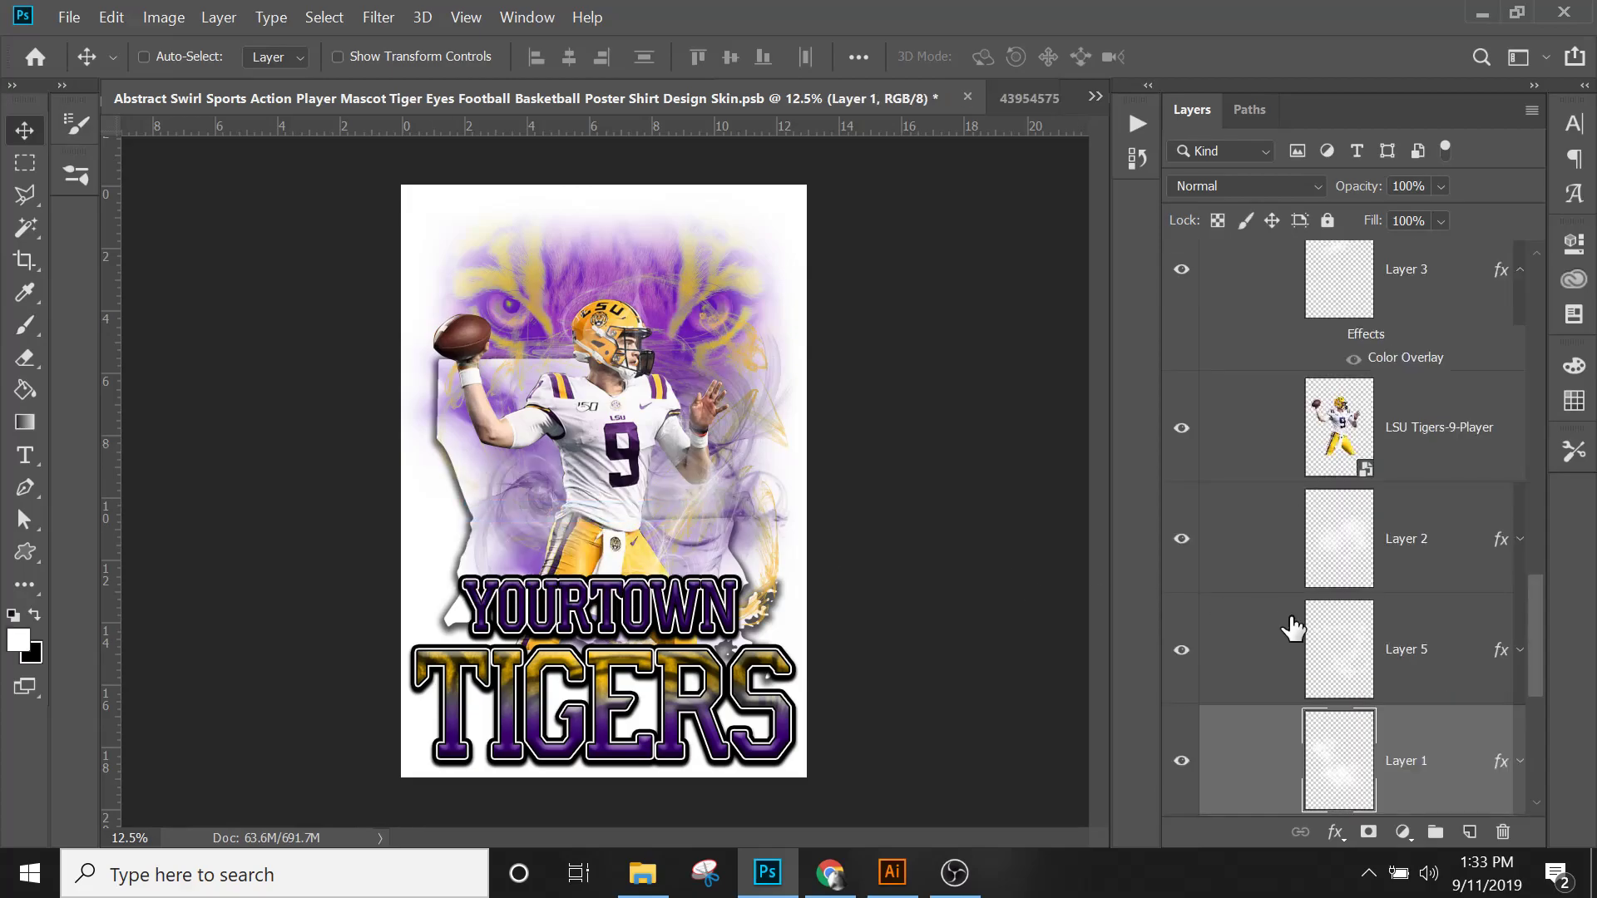
right_click(464, 464)
left_click(518, 497)
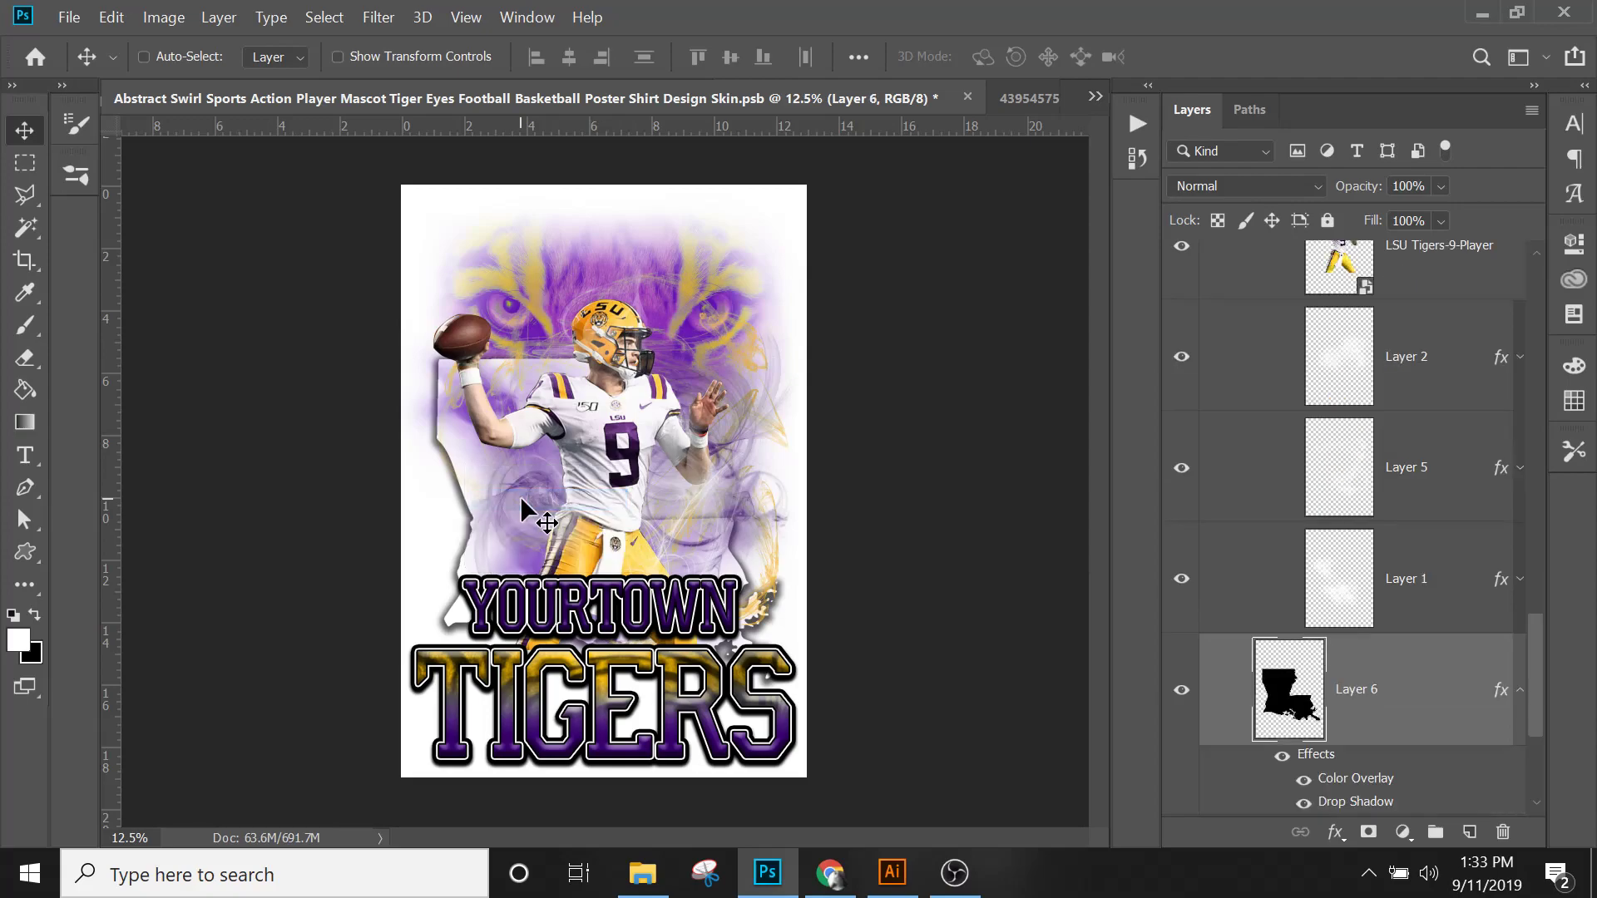
double_click(1357, 690)
type("L")
key("Return")
Step: Check the LA State Silhouette layer by toggling its visibility, and shift the silhouette slightly upward on the poster
left_click(1182, 691)
left_click(1184, 699)
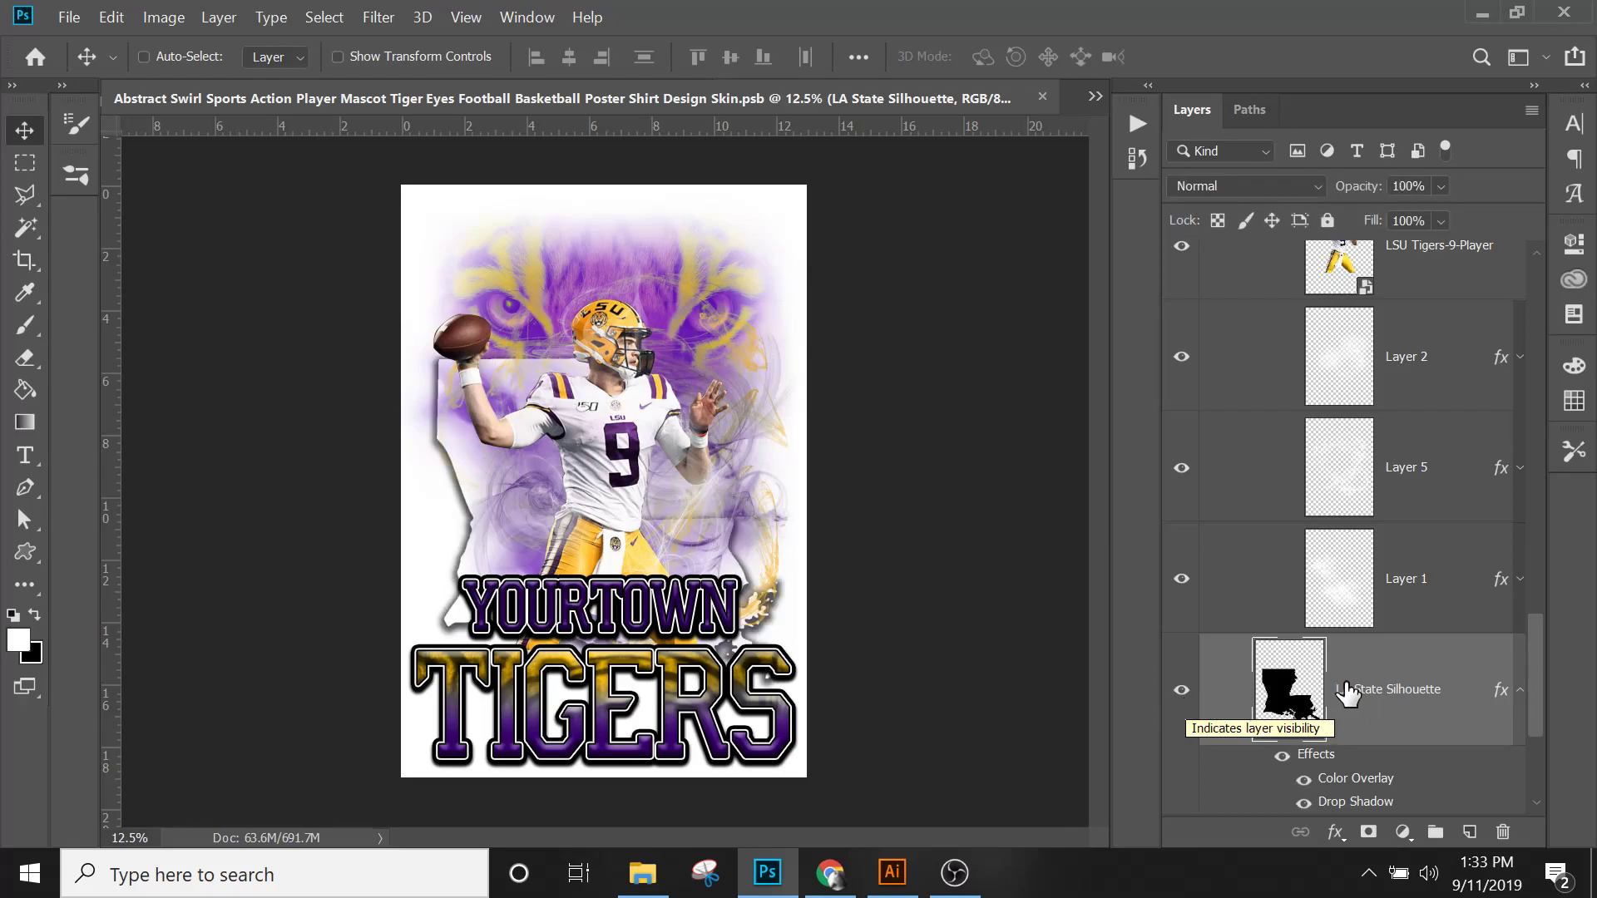
left_click_drag(484, 469, 485, 456)
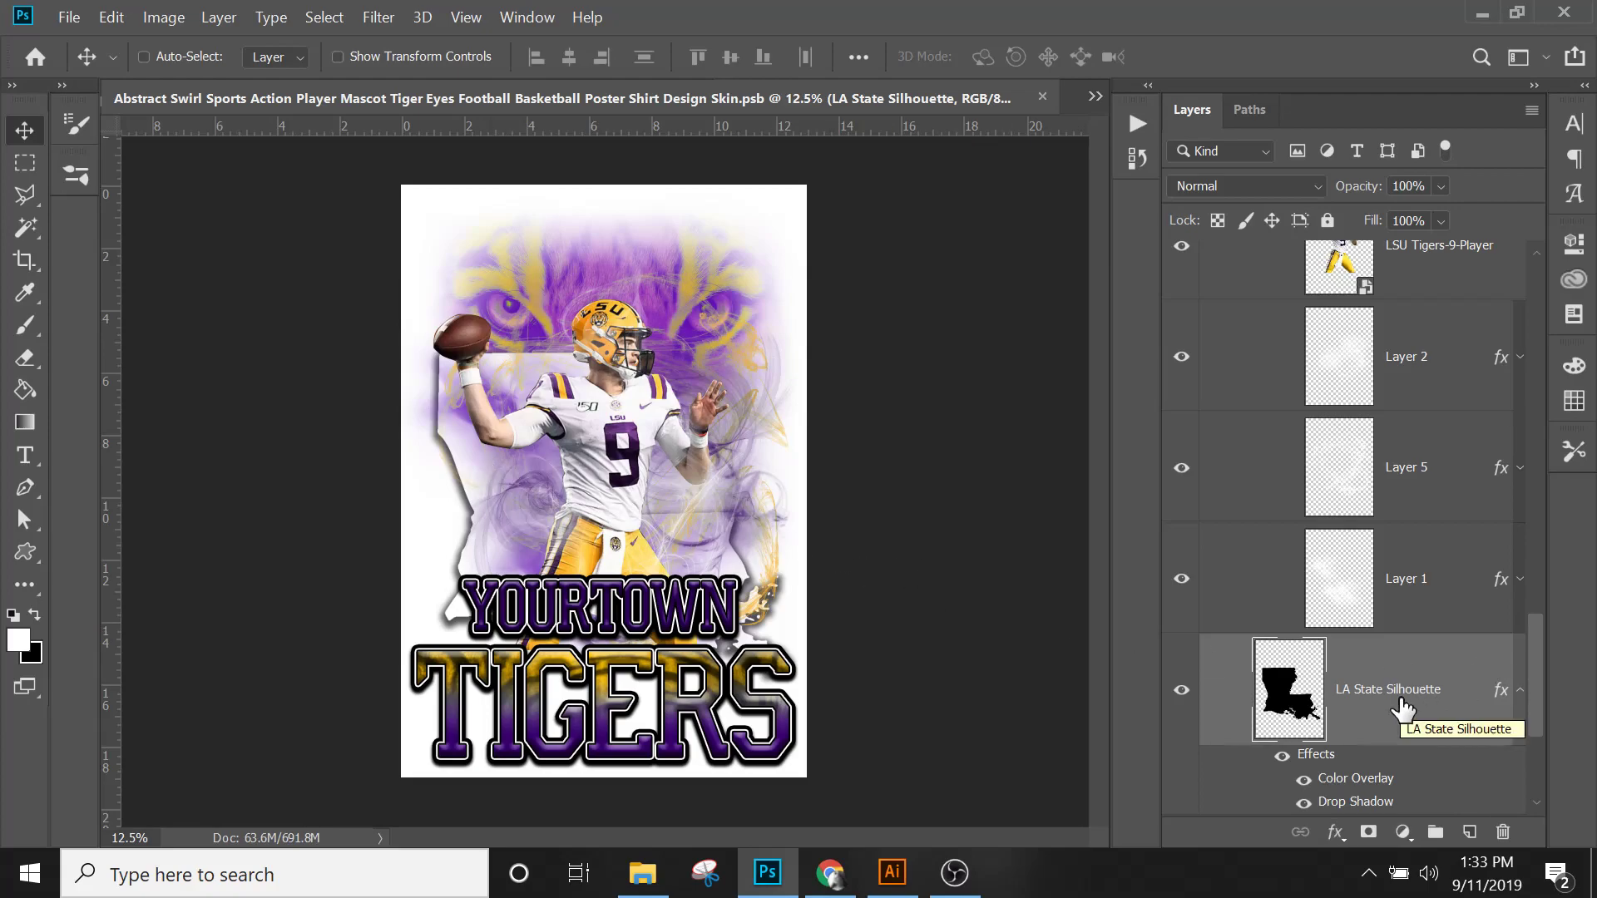
Step: Preview reduced fill and opacity on the LA State Silhouette layer, and return both to 100%
left_click(1440, 221)
left_click(1424, 247)
left_click_drag(1414, 247, 1496, 242)
left_click(1435, 191)
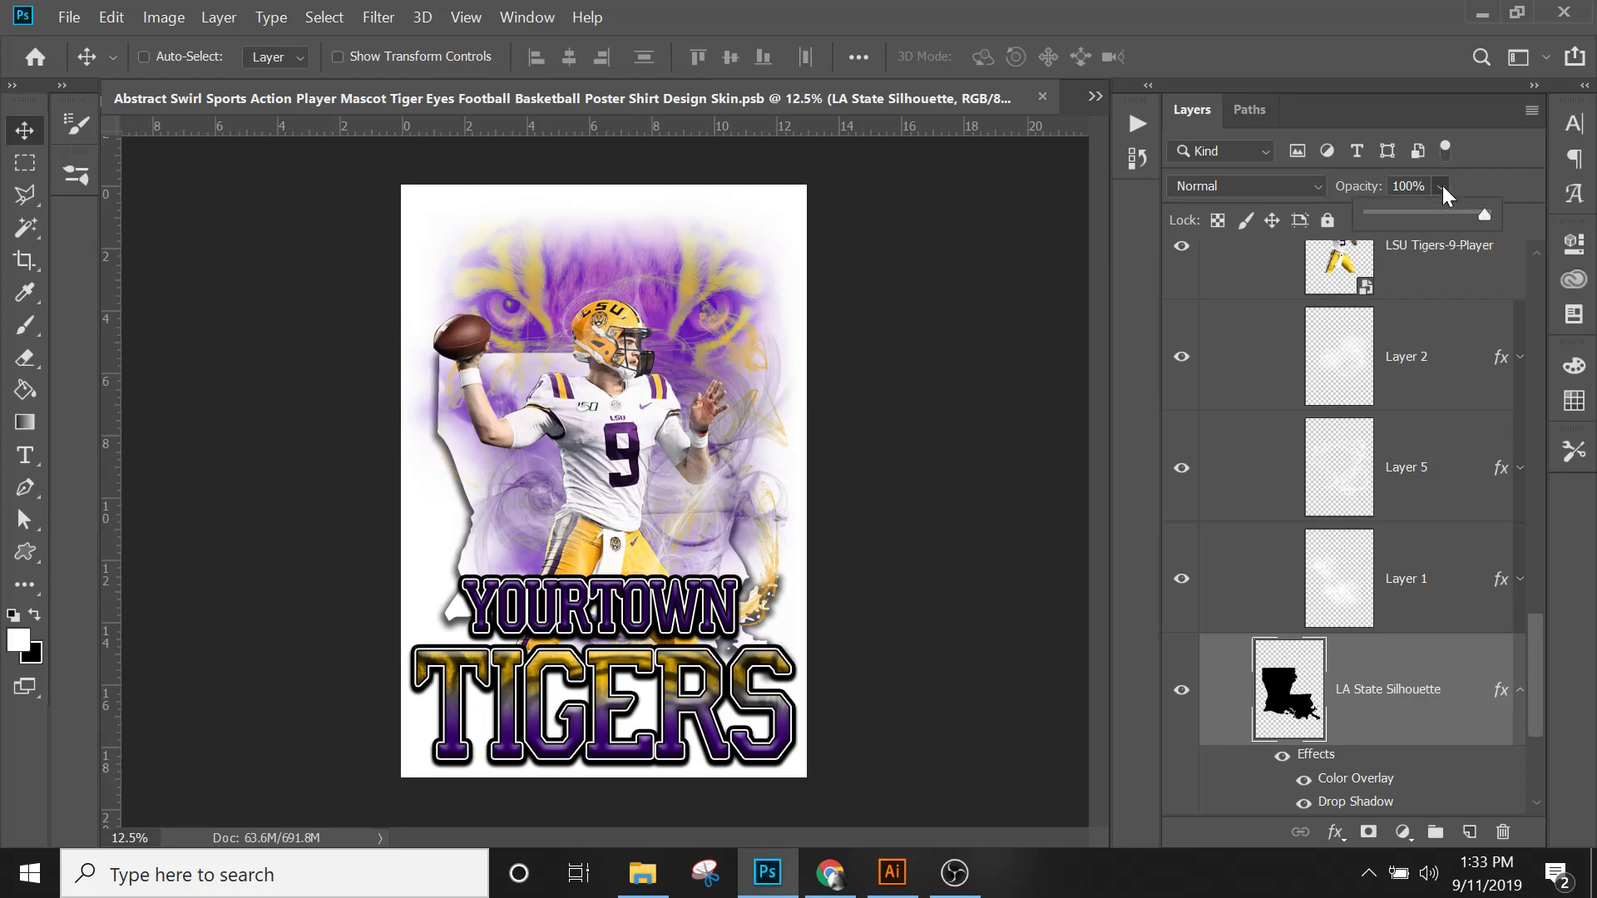
left_click(1439, 190)
left_click(1423, 214)
left_click_drag(1439, 217, 1566, 237)
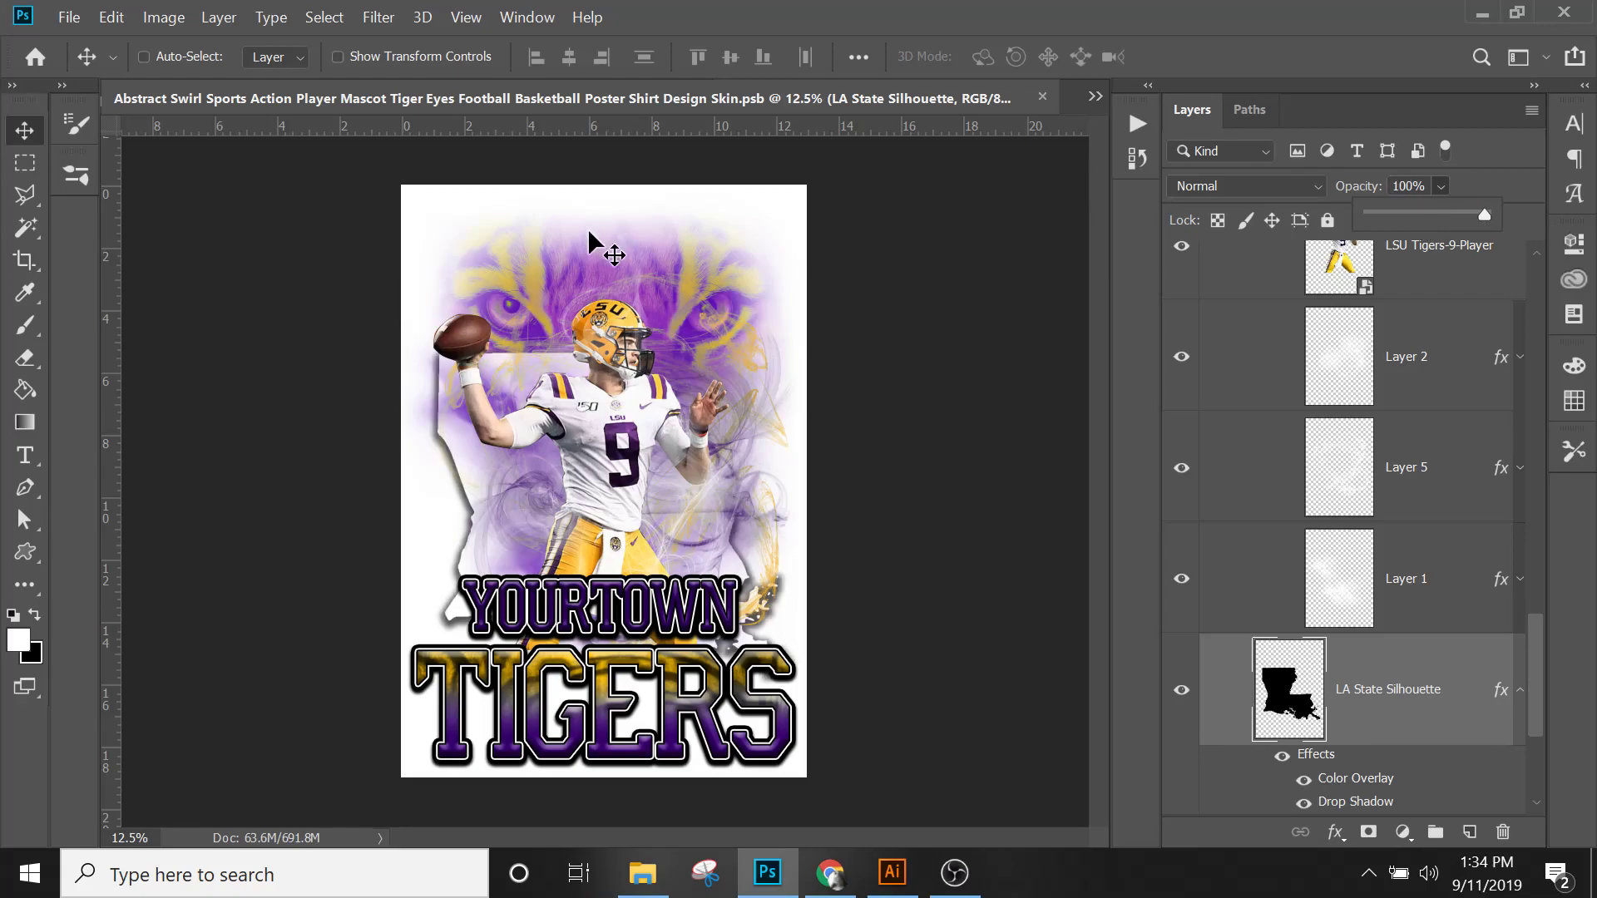
left_click(941, 537)
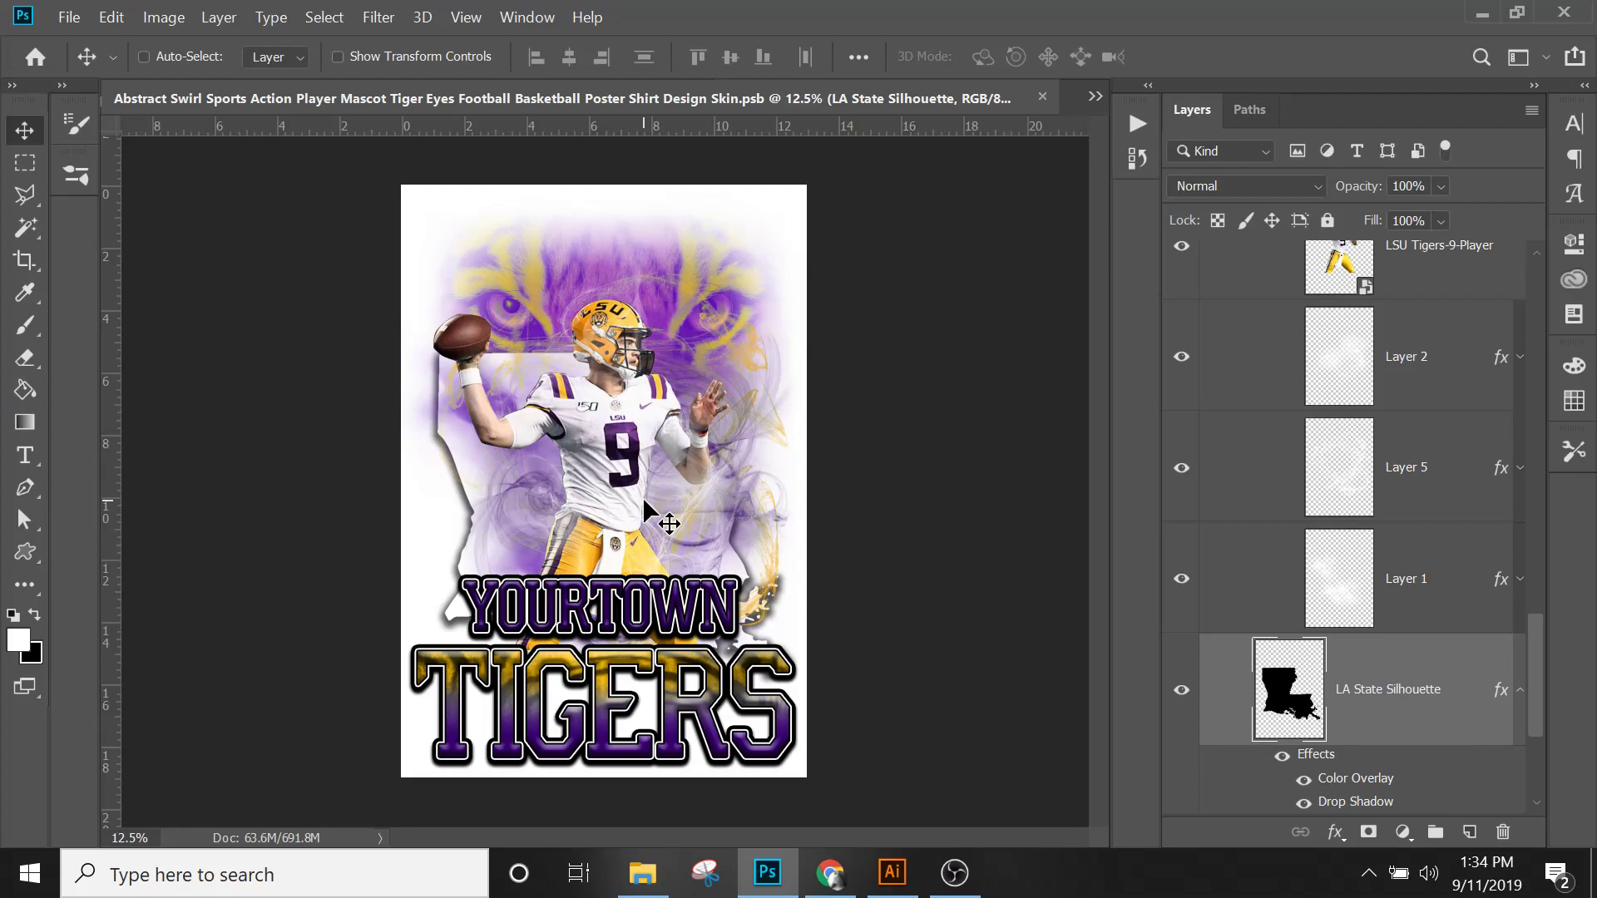
Step: Collapse the tigers front group and select the Purple Gold Hue Saturation adjustment's layer mask
left_click_drag(1537, 697, 1547, 314)
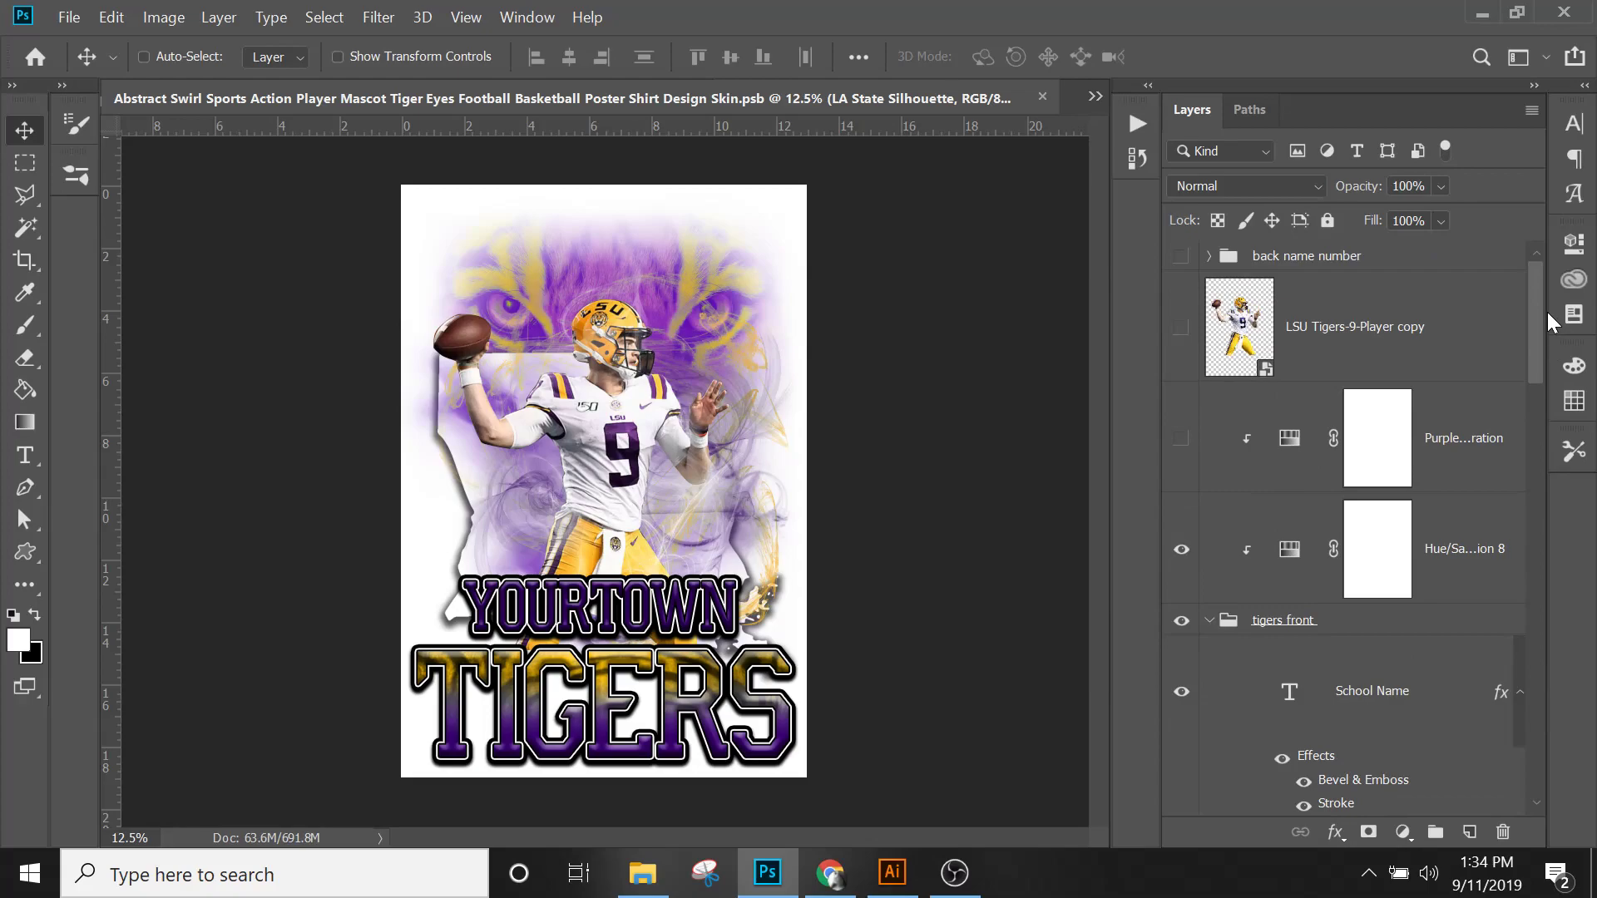
left_click(1206, 622)
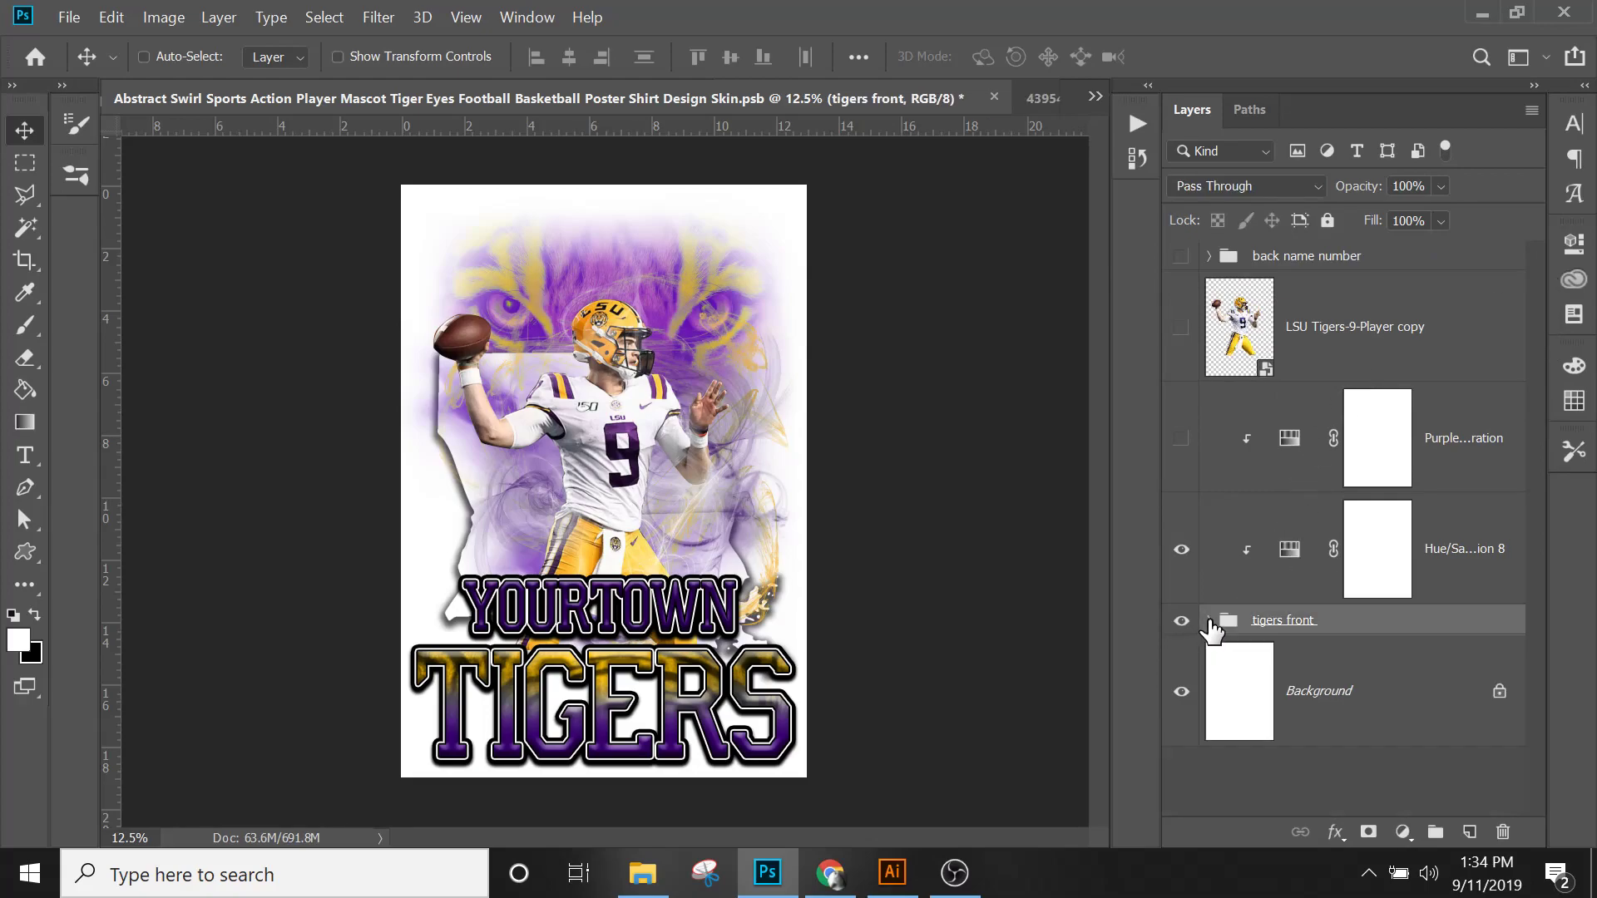
left_click(1381, 470)
Step: Compare the poster's colors by switching the Purple Gold Hue Saturation and Hue/Saturation 8 layers on and off
left_click(1181, 438)
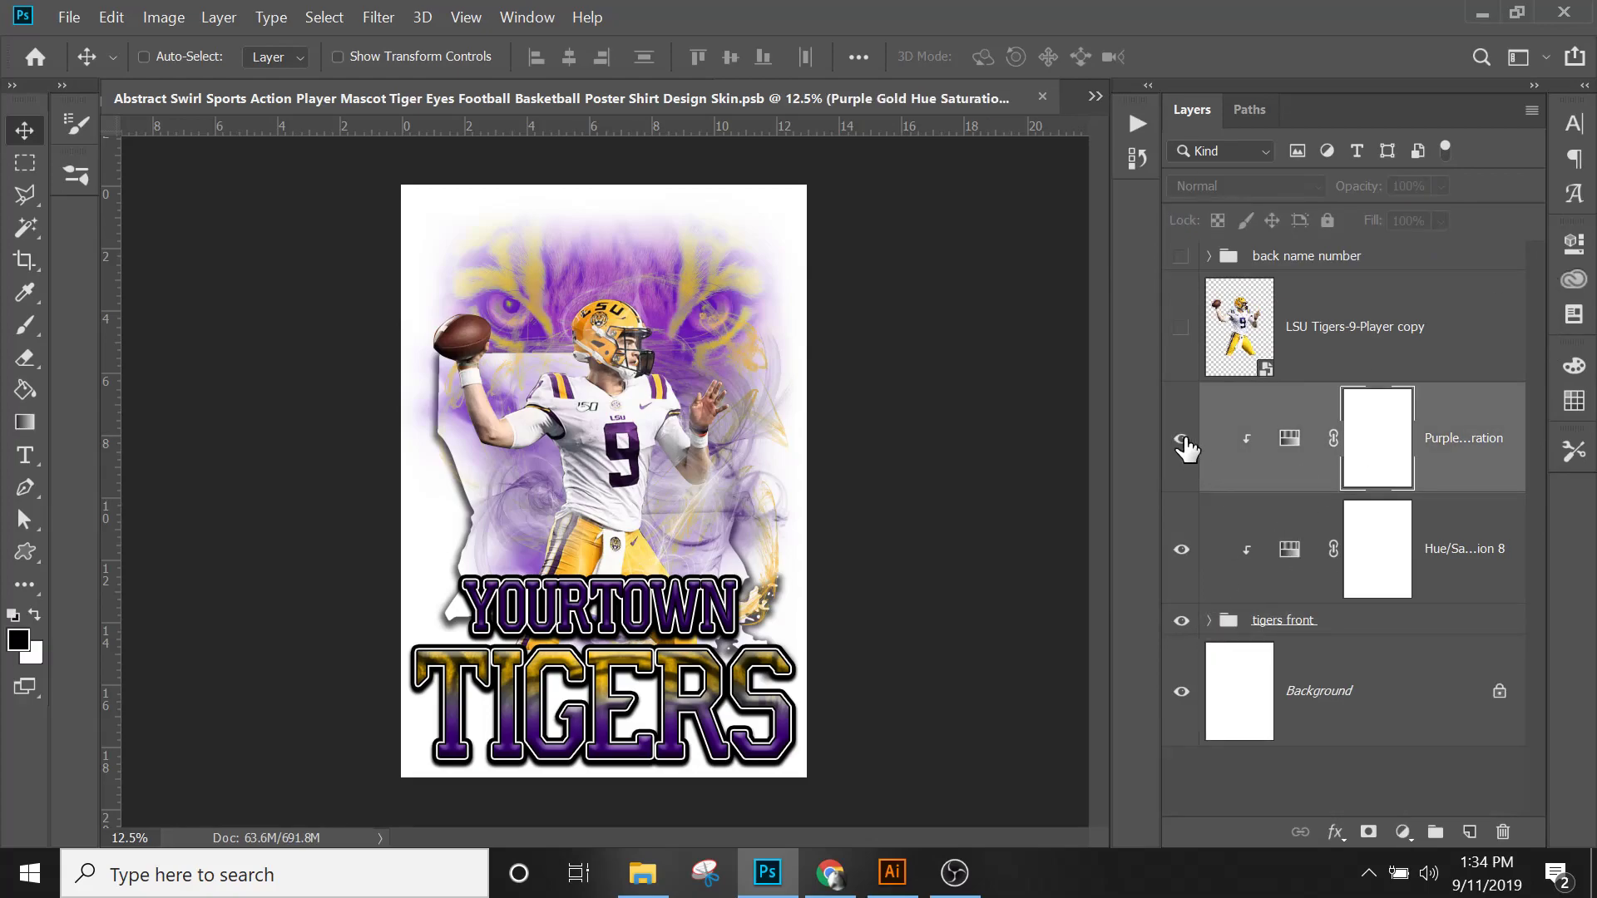
left_click(1182, 549)
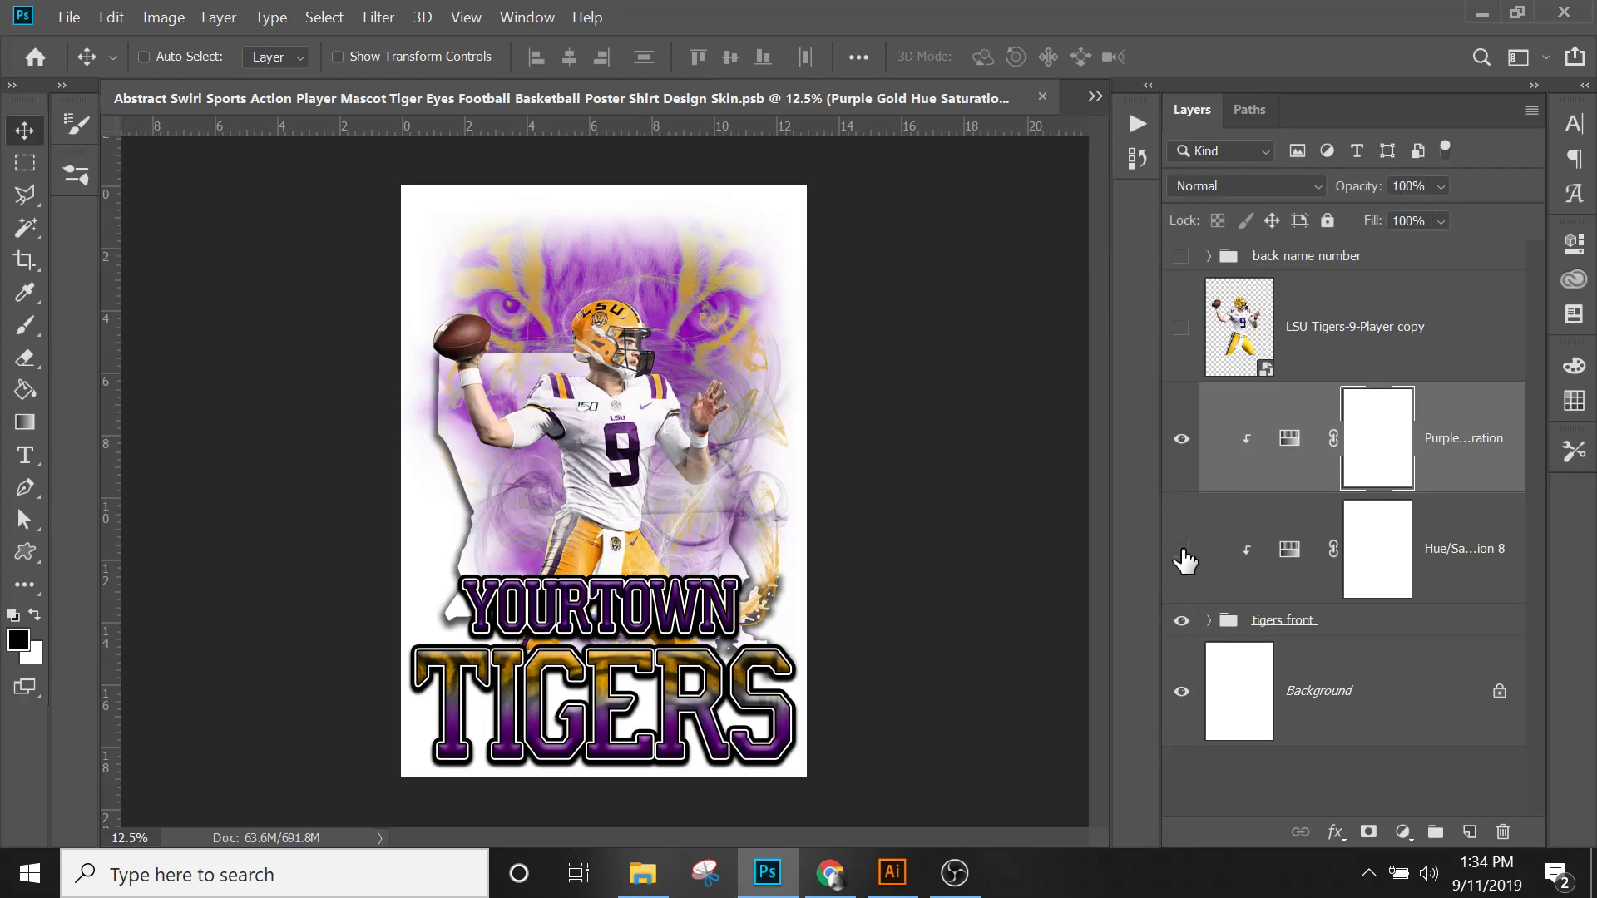
left_click(1181, 438)
left_click(1181, 549)
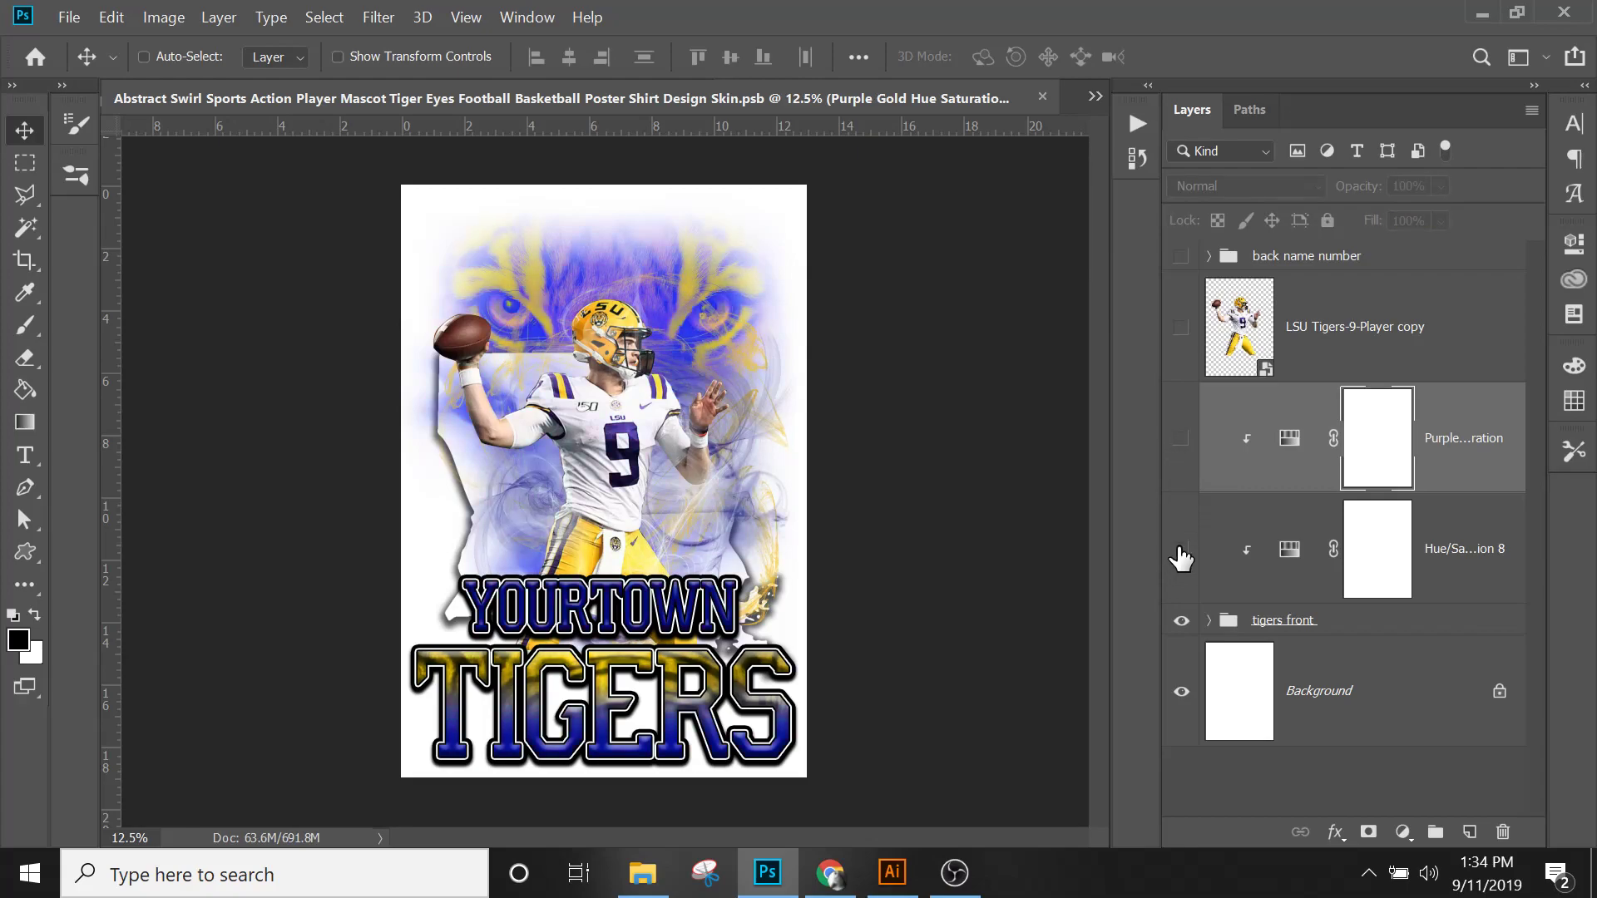
left_click(1181, 551)
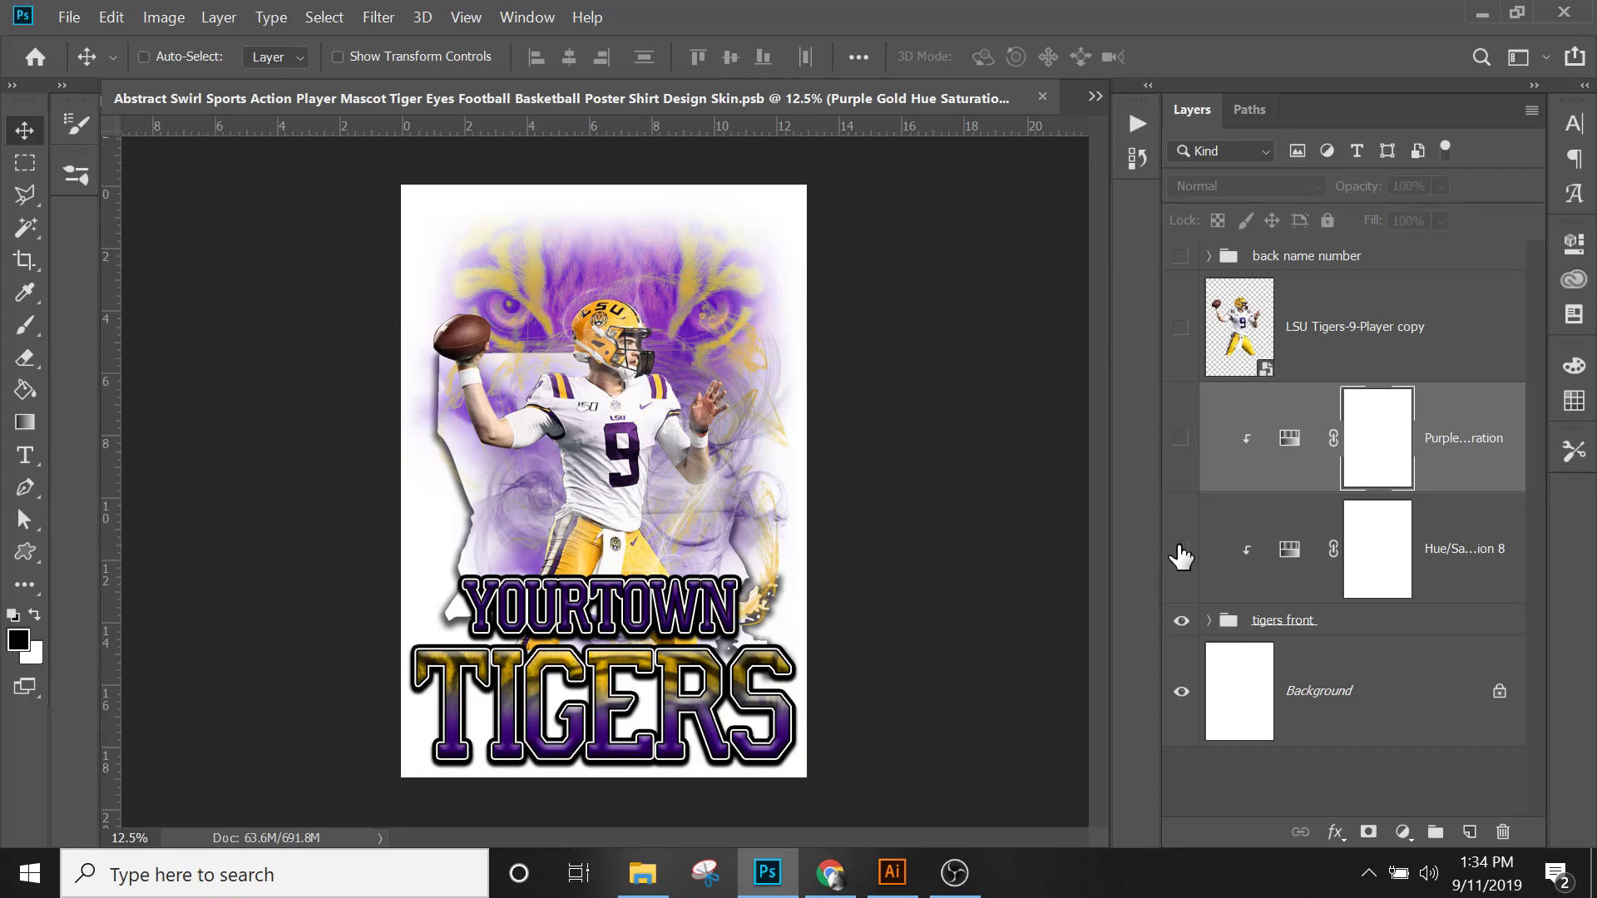
left_click(1181, 439)
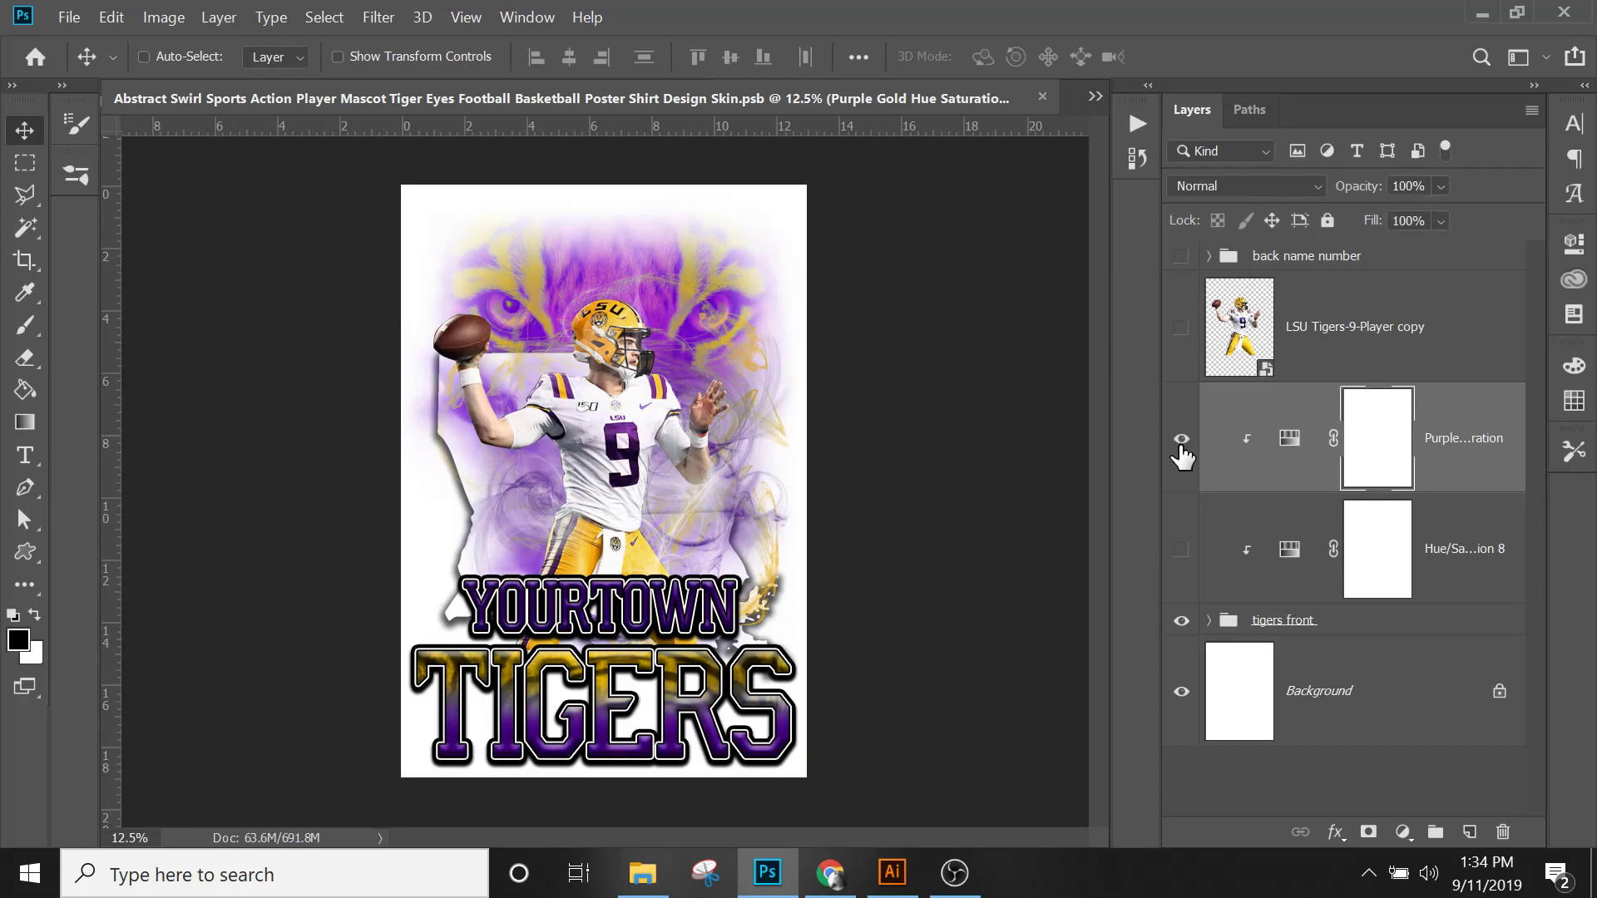
left_click(1181, 441)
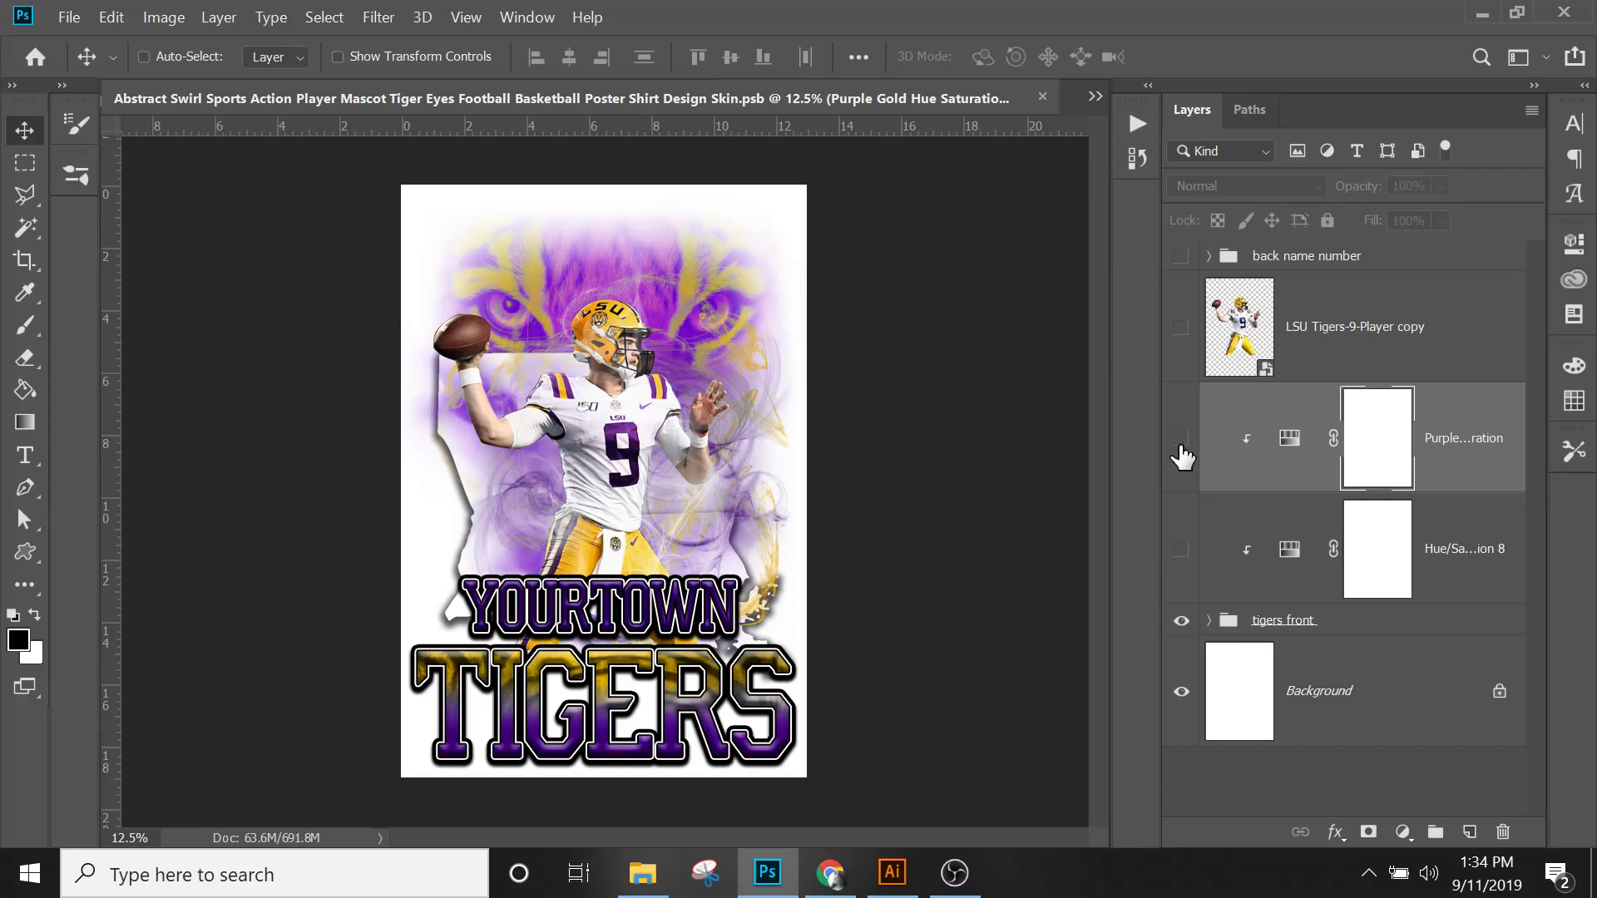
Step: Show the Purple Gold Hue Saturation layer with Hue/Saturation 8 hidden, and open the Purple Gold layer's adjustment settings
left_click(1181, 550)
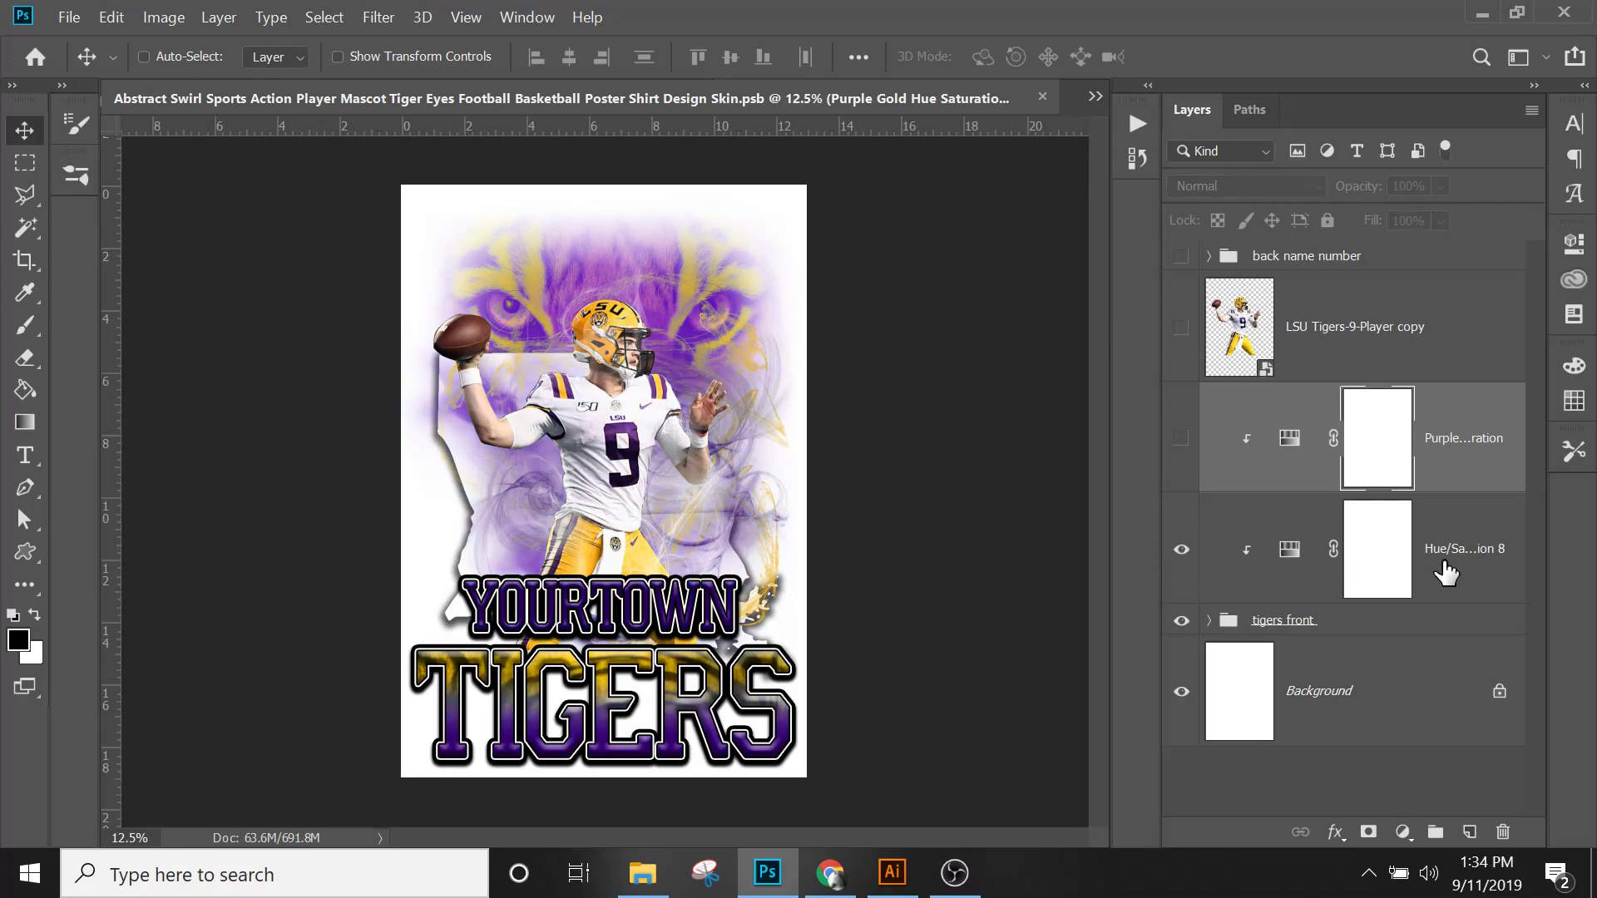
left_click(1181, 550)
left_click(1181, 439)
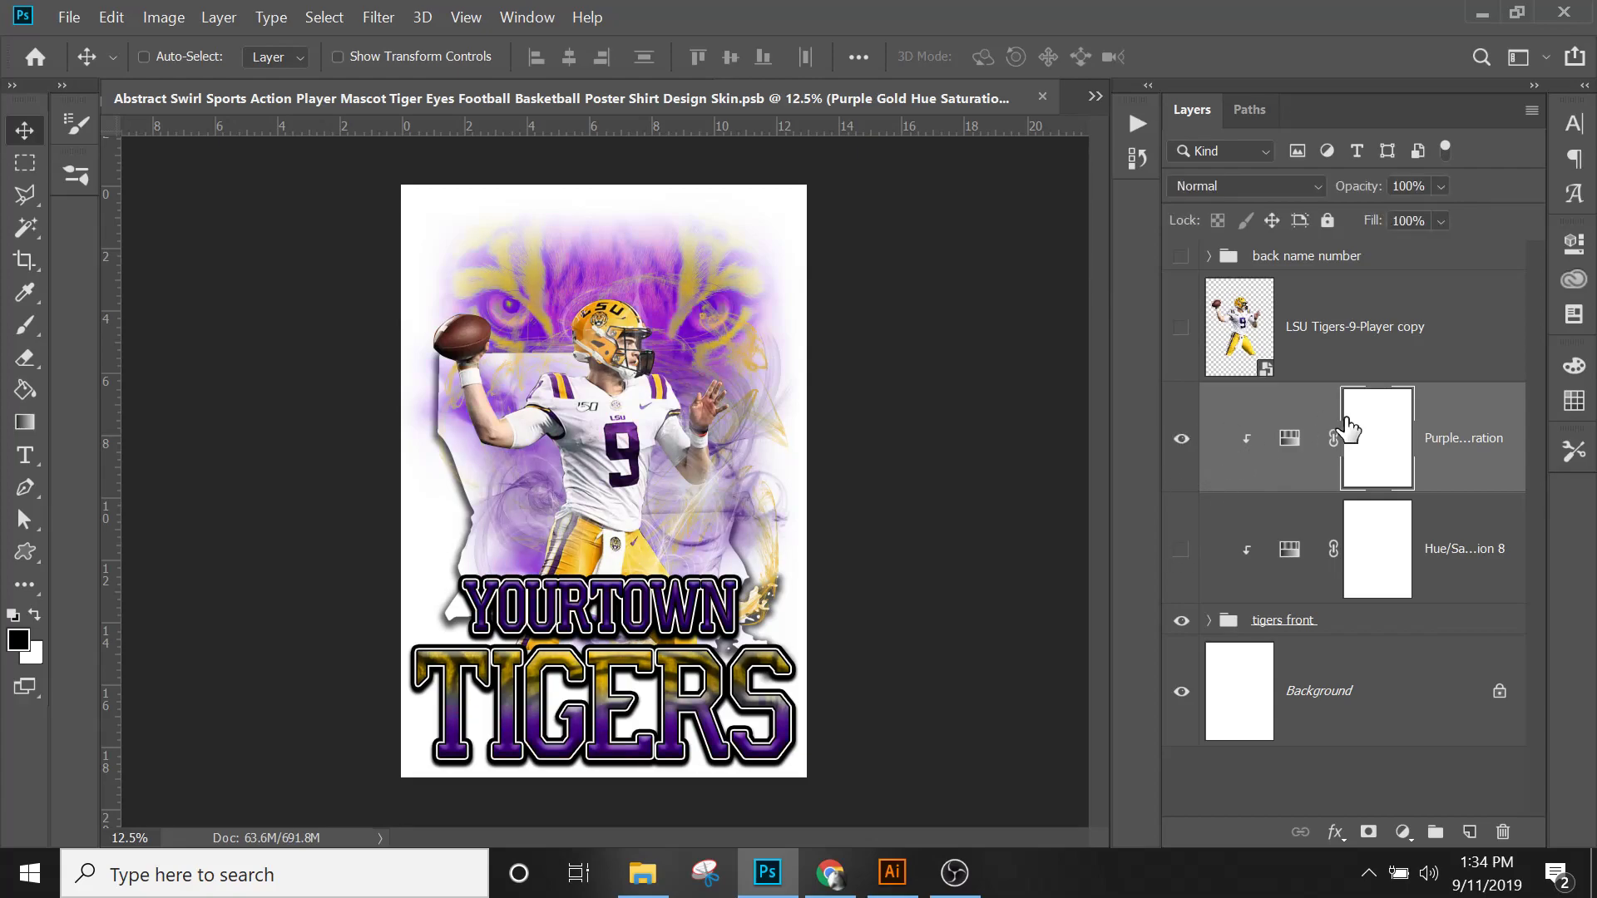
double_click(1295, 443)
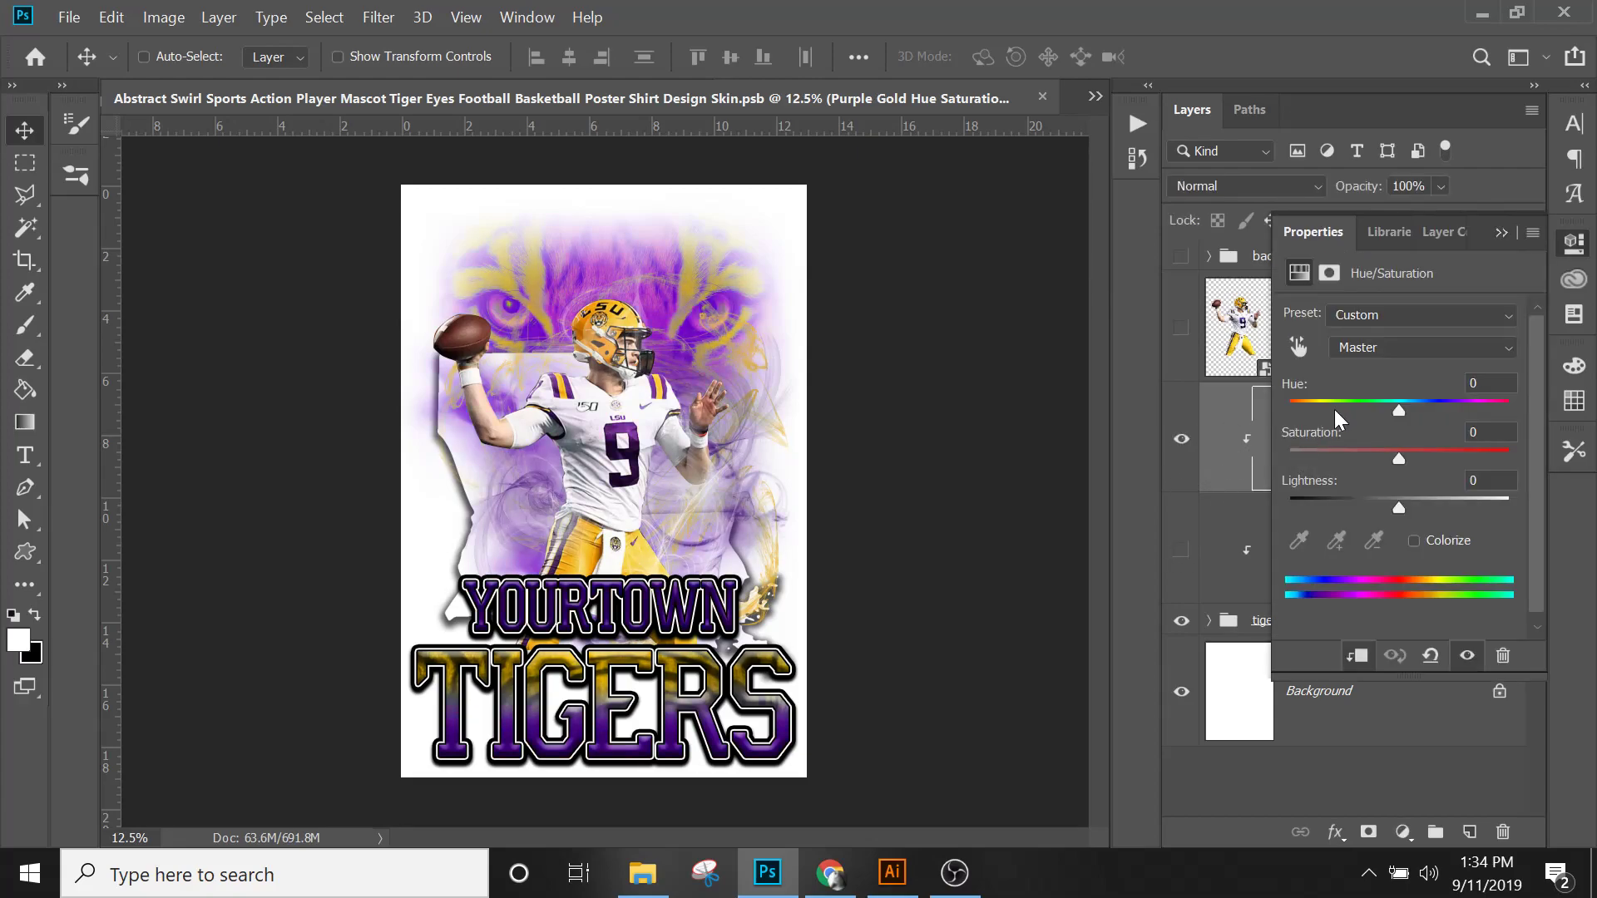
Step: Try boosting the saturation of the Reds to about +40 in the Purple Gold Hue/Saturation adjustment, and reset it
left_click(1366, 350)
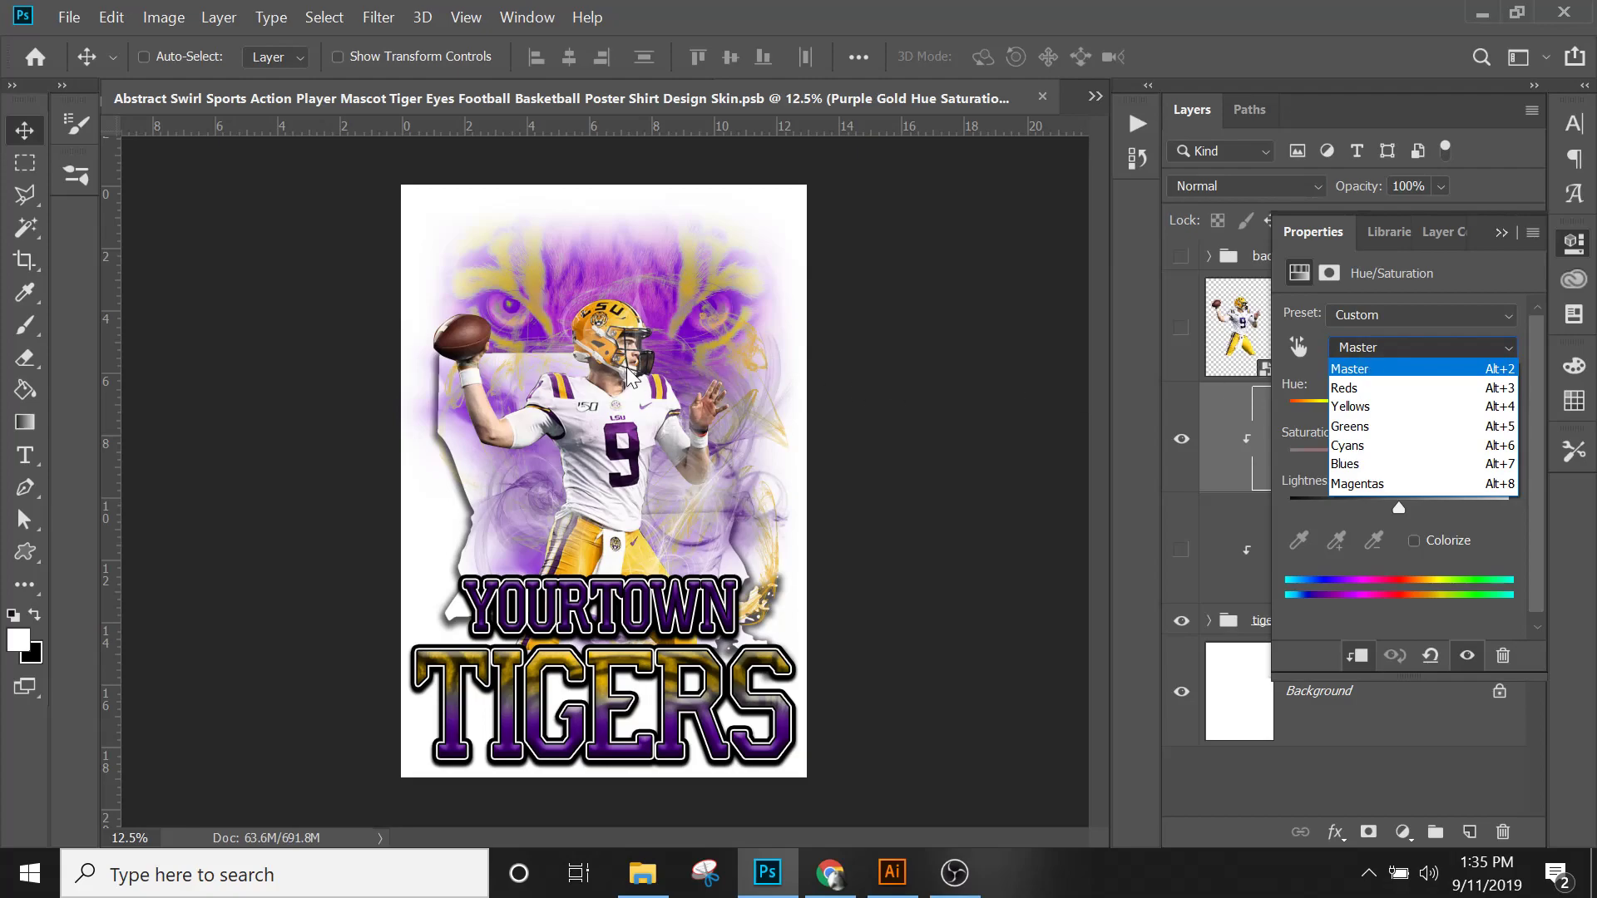
left_click(1404, 360)
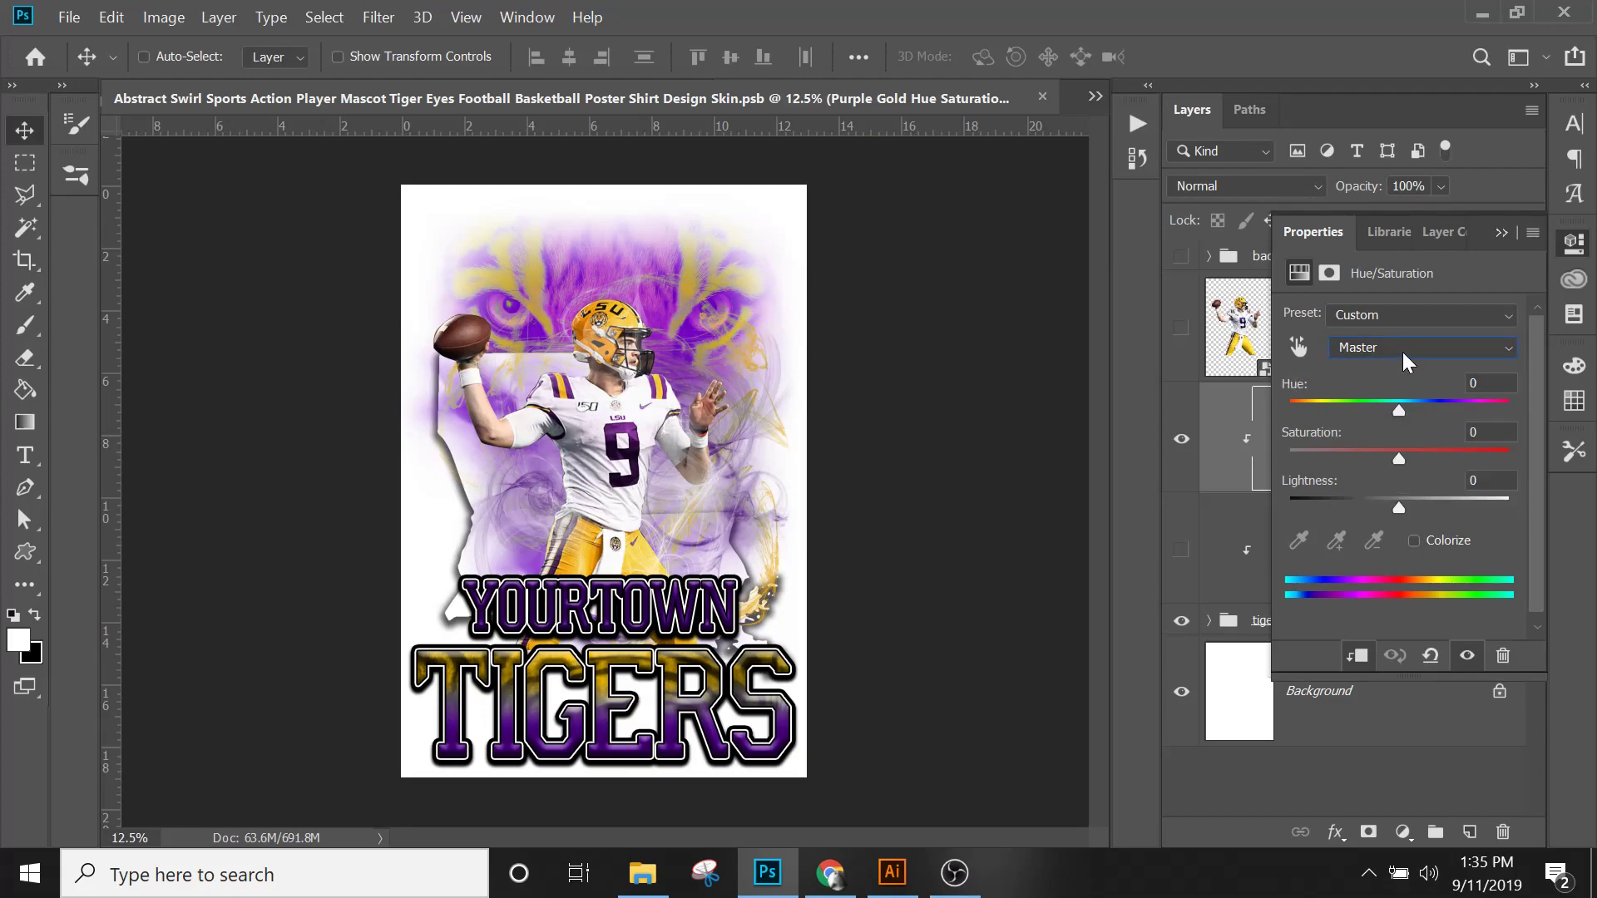
left_click(1402, 351)
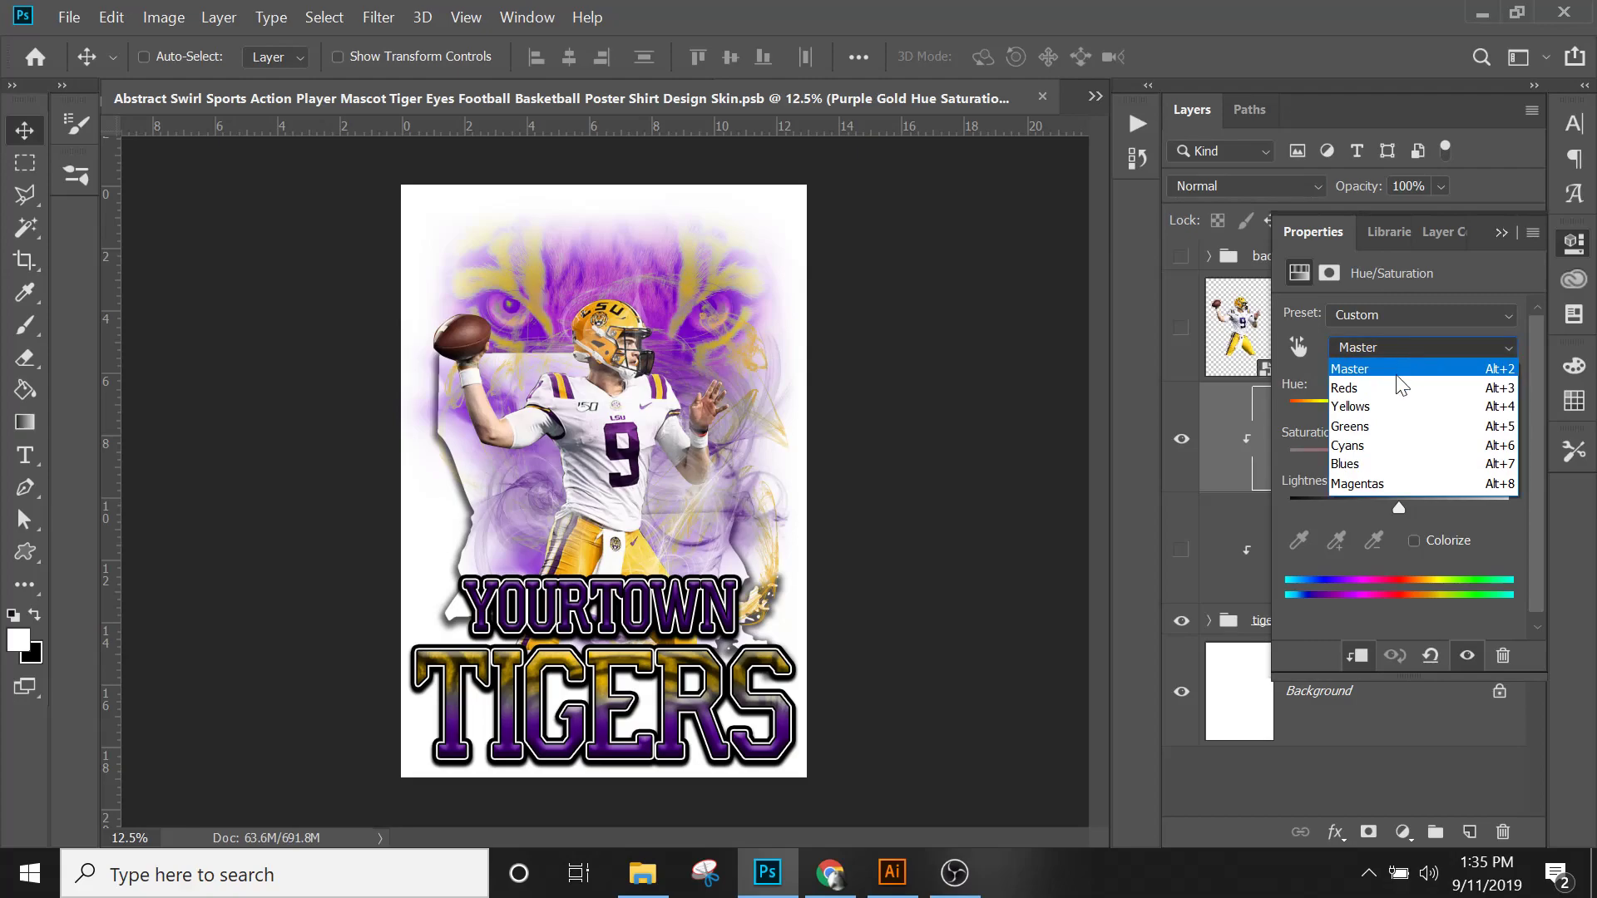
left_click(1394, 382)
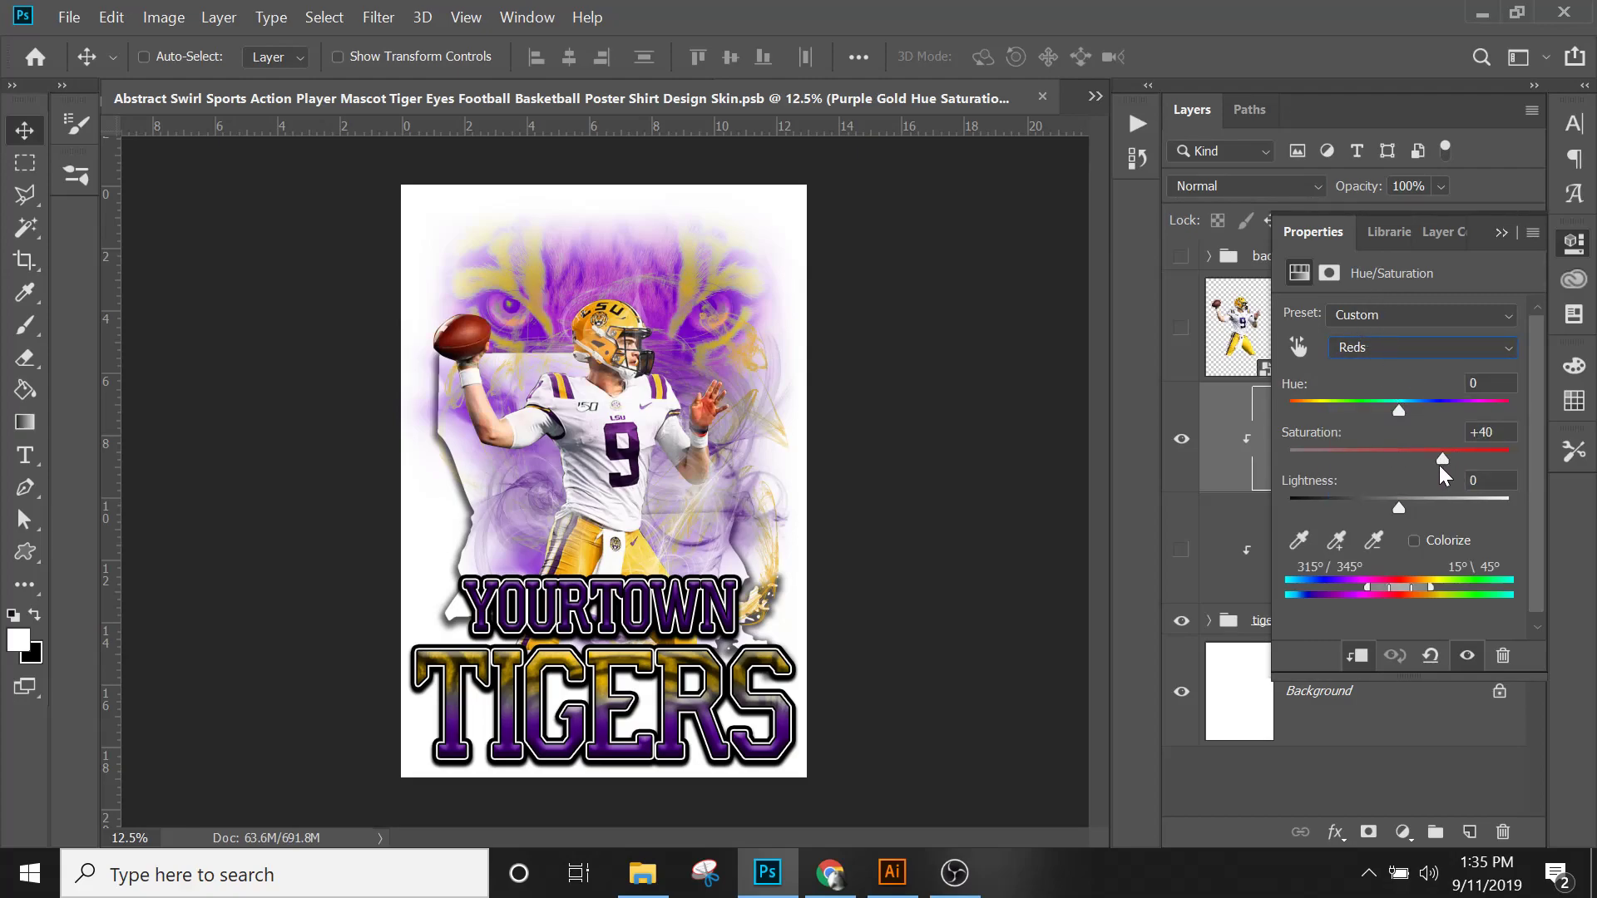
left_click_drag(1440, 465, 1436, 462)
left_click(1430, 656)
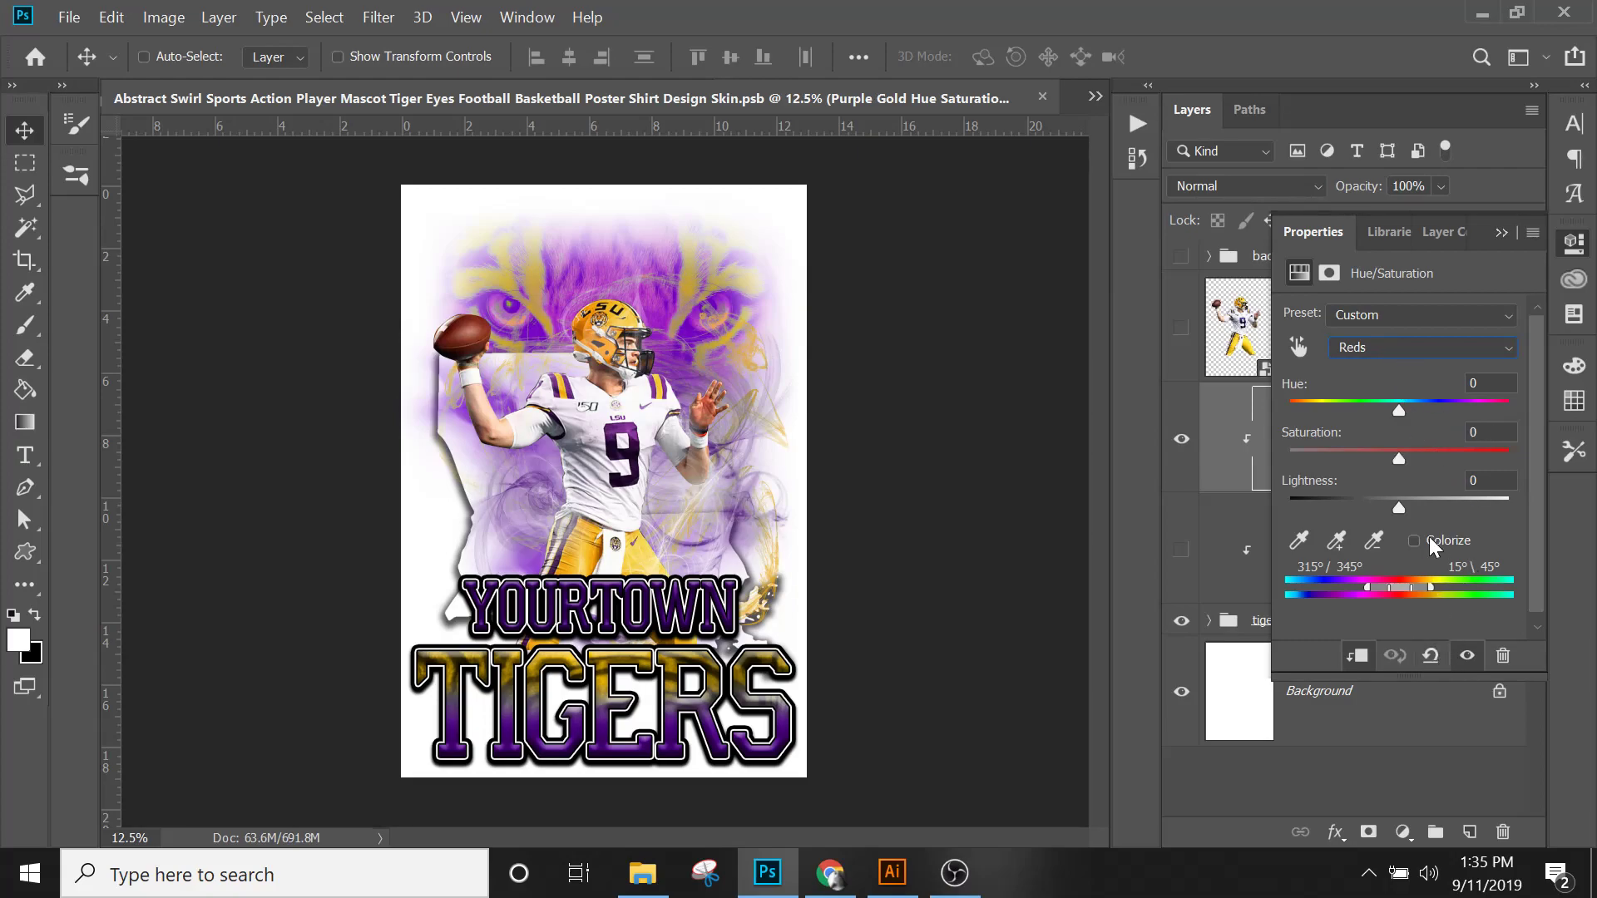
Step: Reset the Purple Gold Hue/Saturation adjustment to its defaults and delete its layer
left_click(1385, 347)
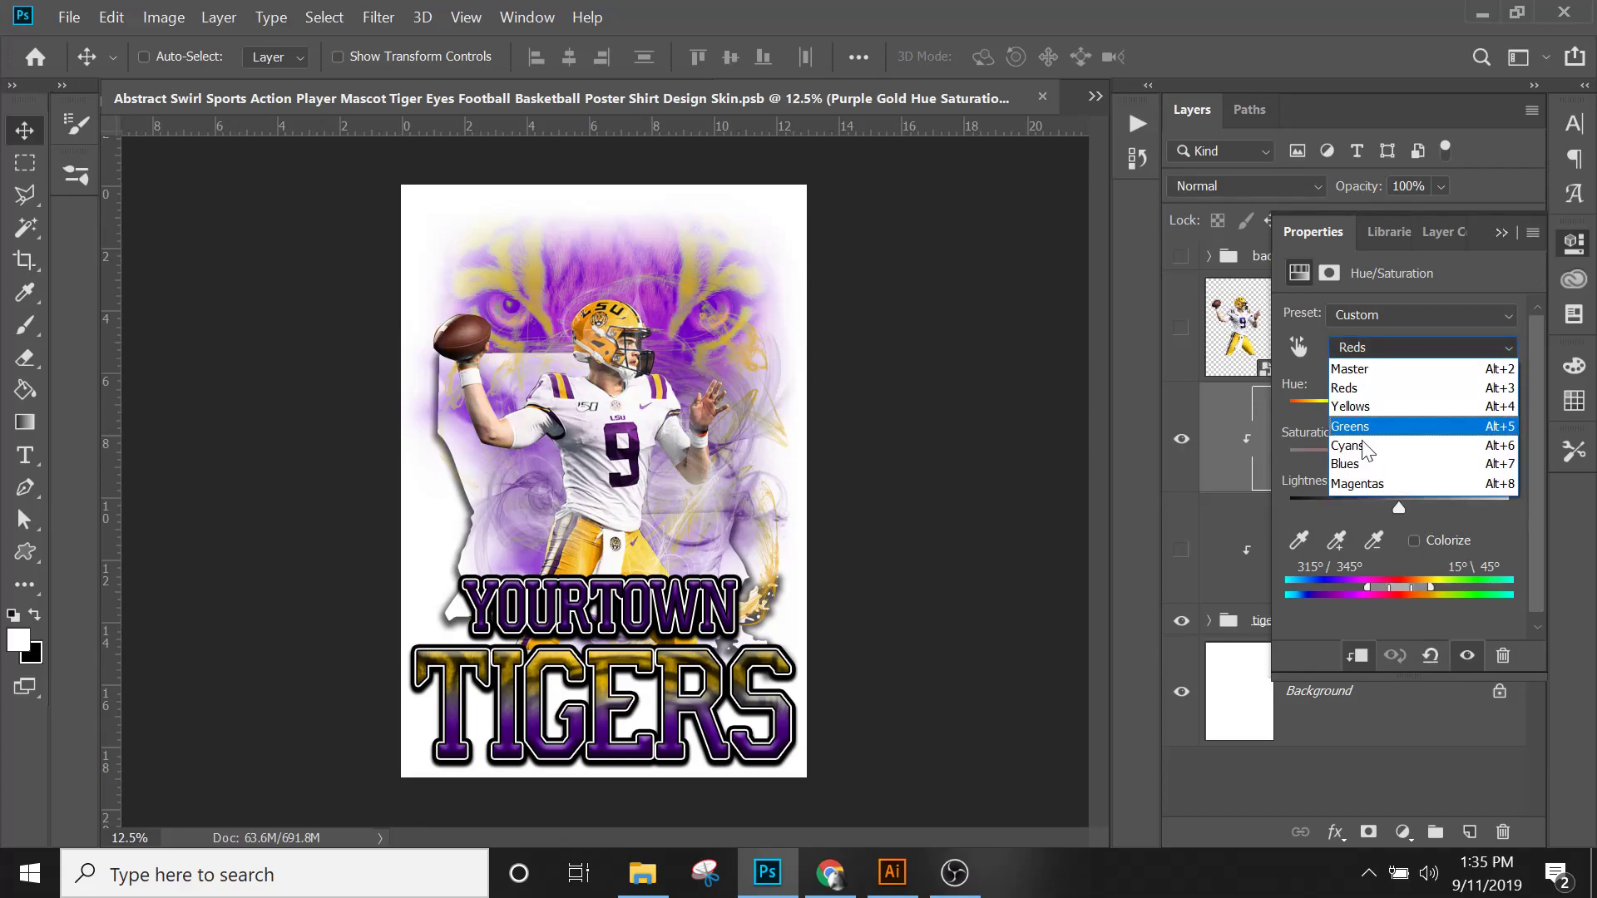
left_click(1362, 463)
key("alt+2")
left_click(1430, 655)
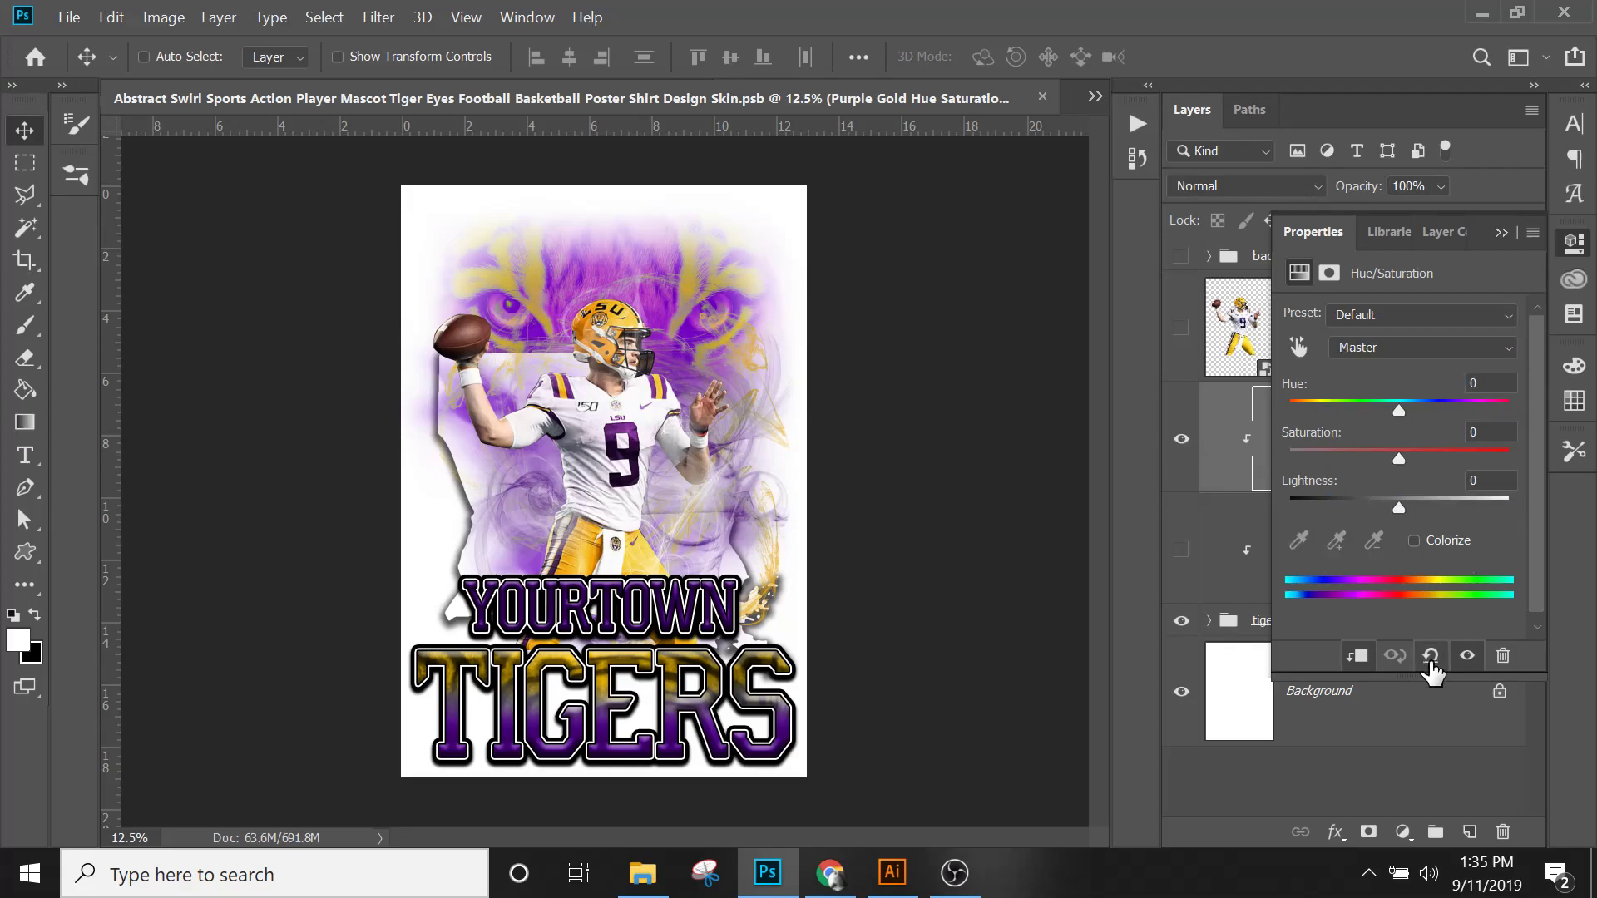
left_click(1499, 233)
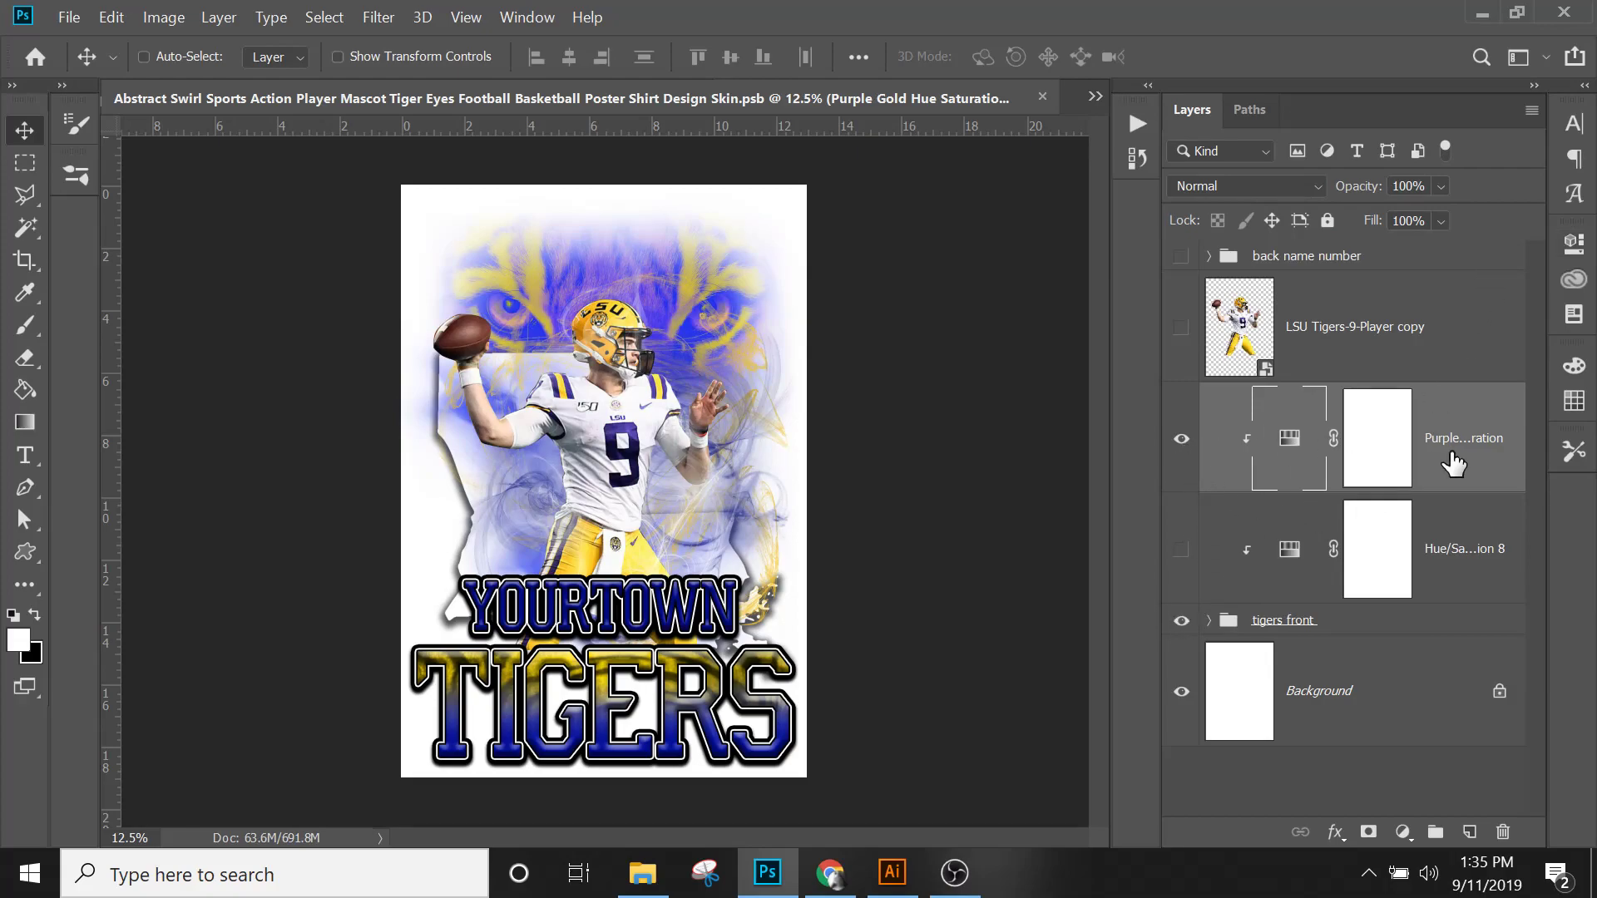
left_click(1502, 831)
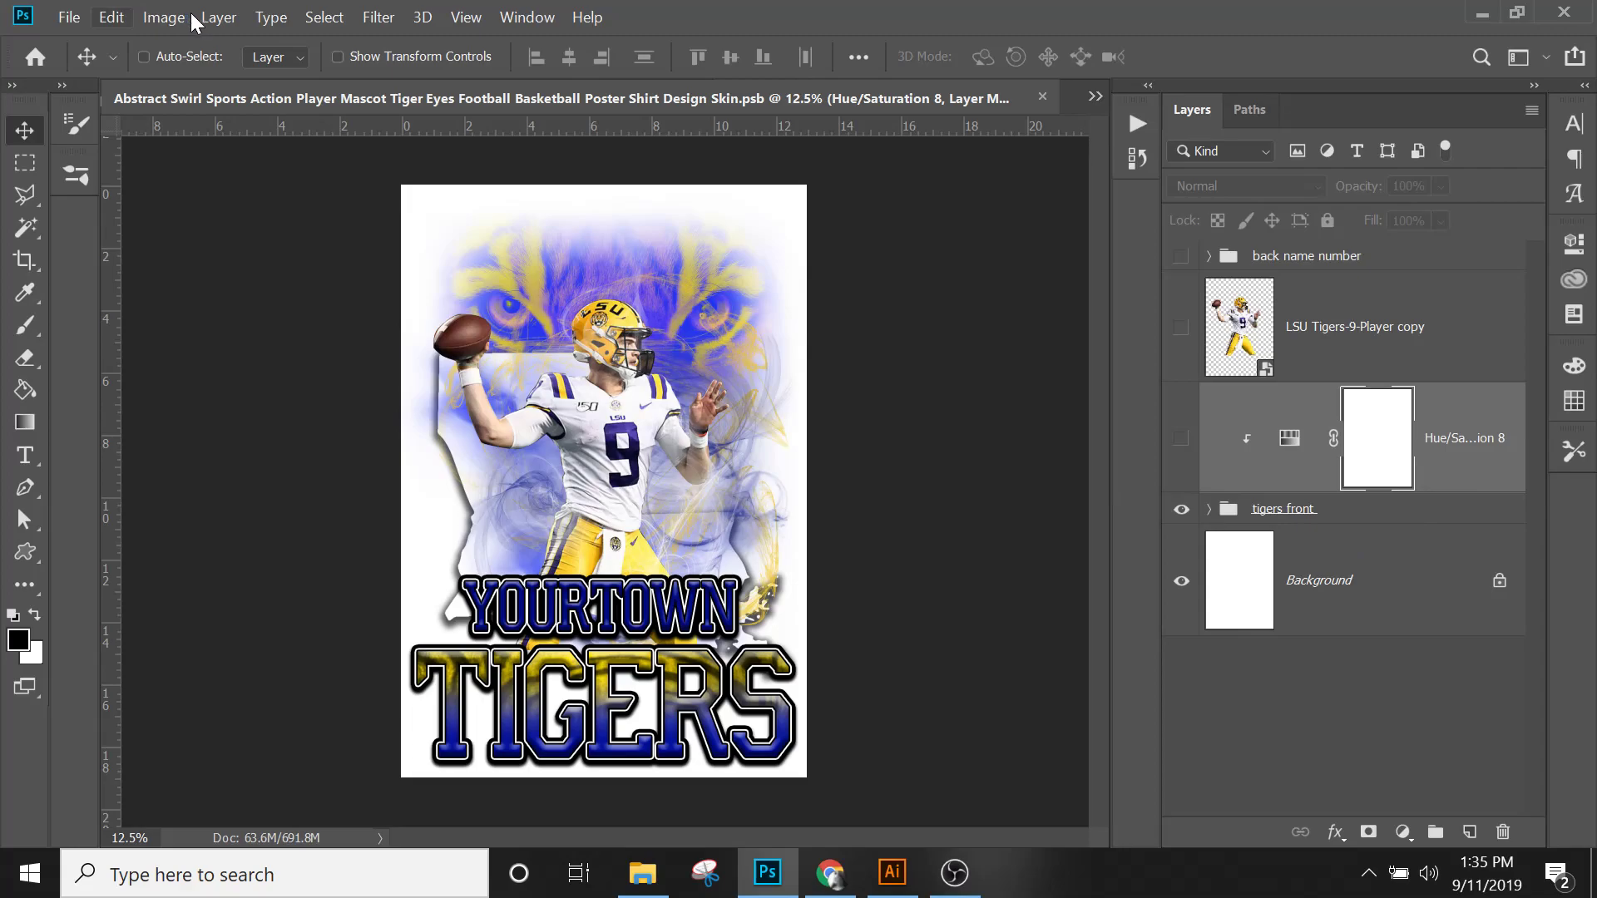
Step: Add a new Hue/Saturation adjustment layer above Hue/Saturation 8, using the previous layer to create a clipping mask
left_click(223, 13)
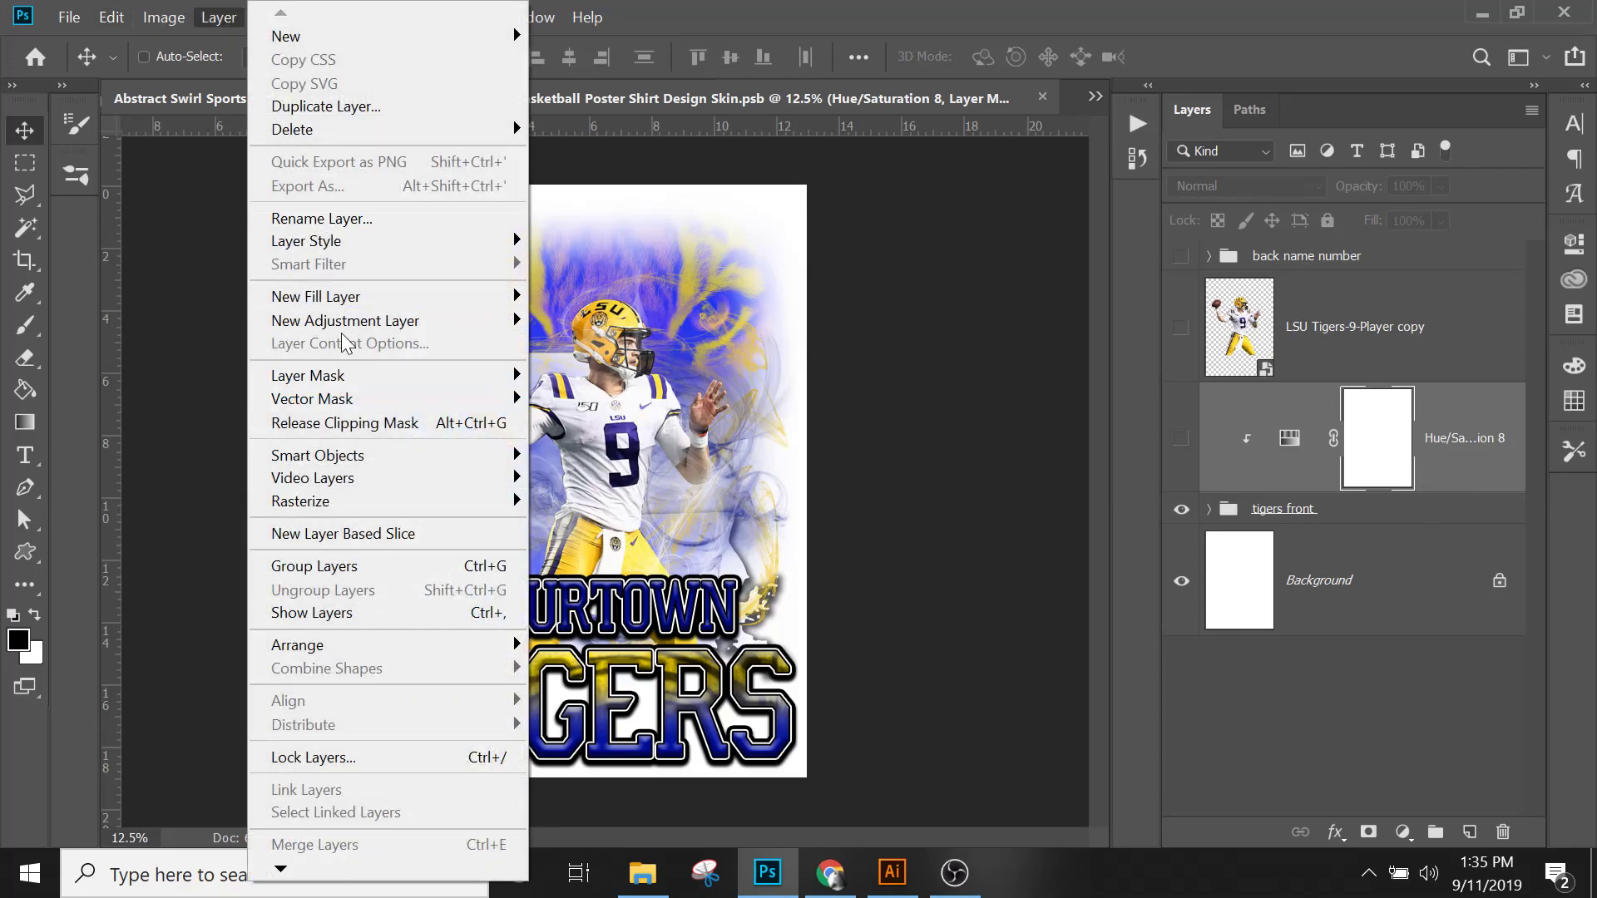
mouse_move(344, 326)
left_click(602, 446)
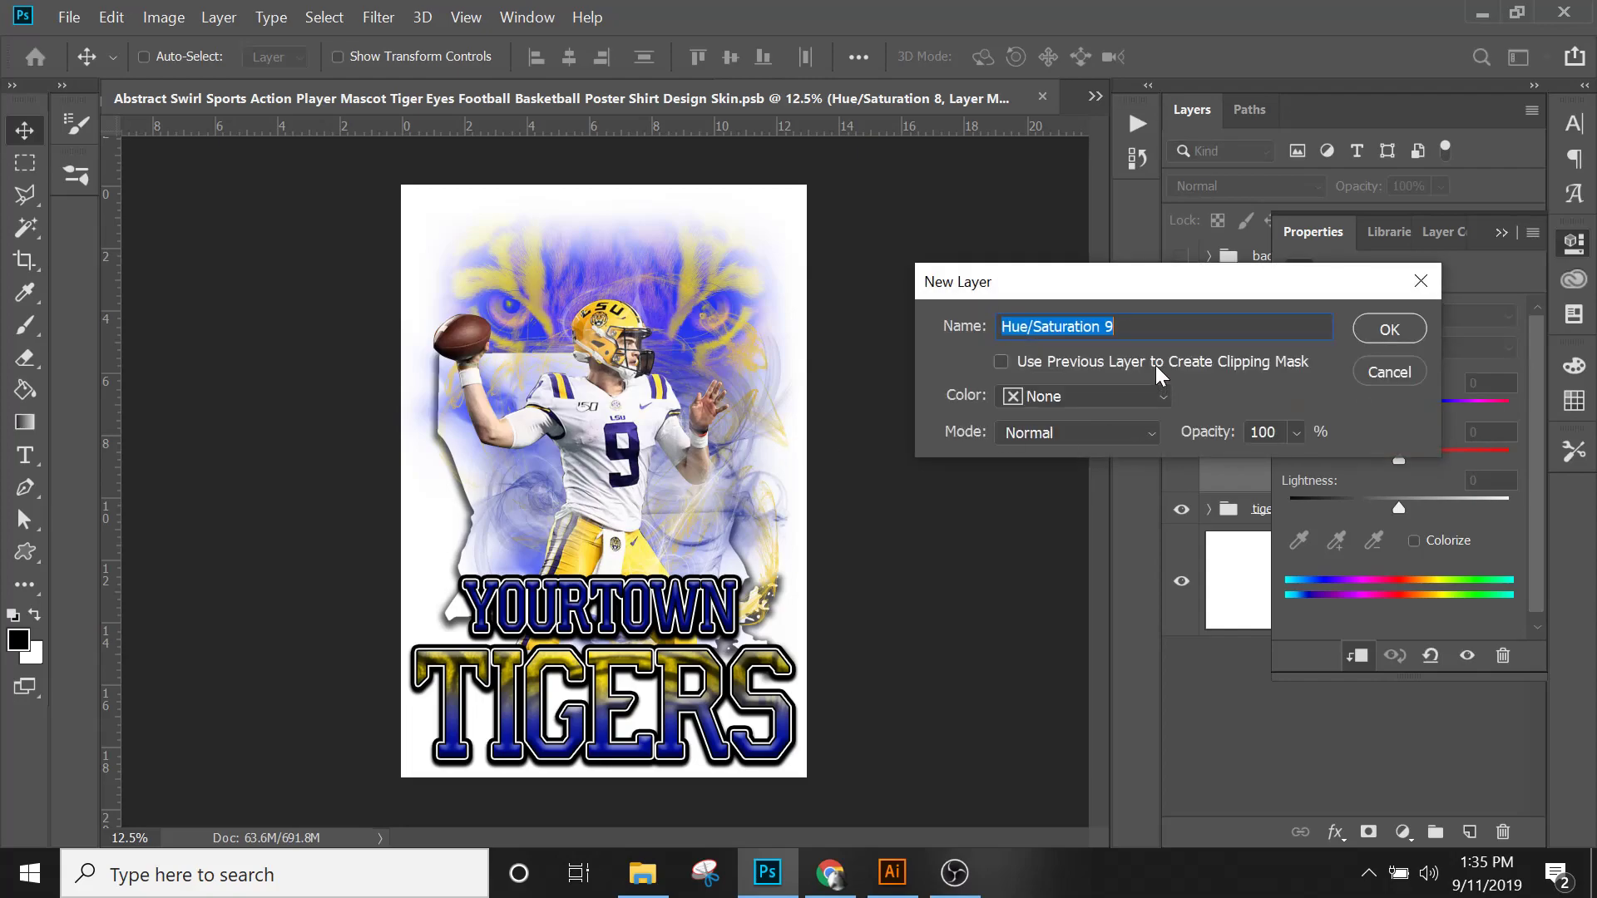
left_click(1155, 362)
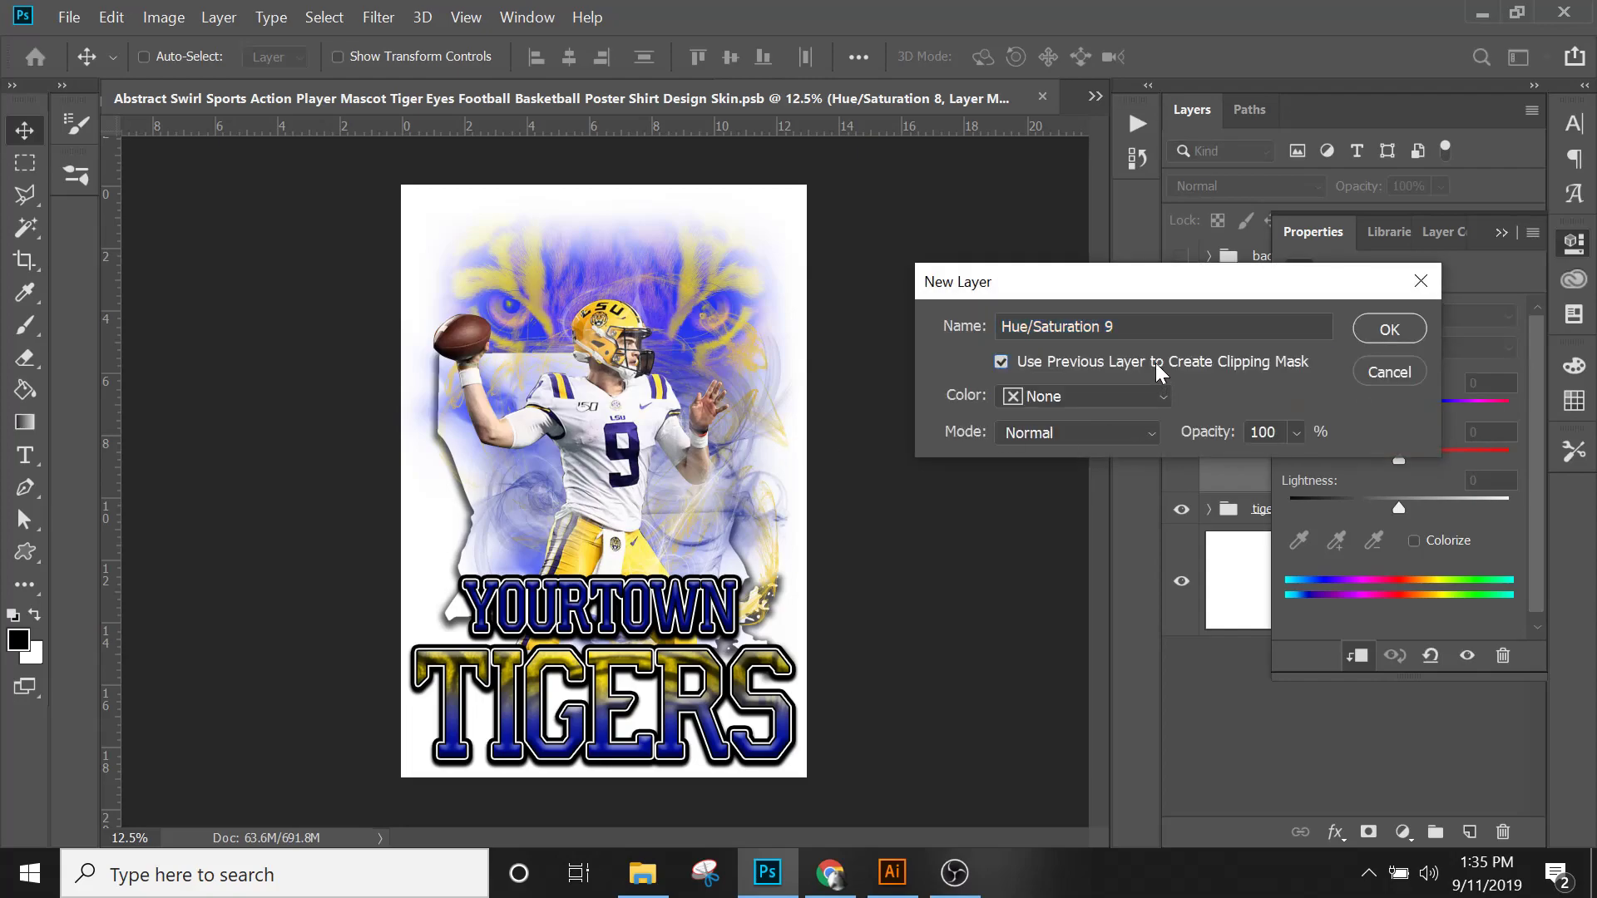
left_click(1405, 324)
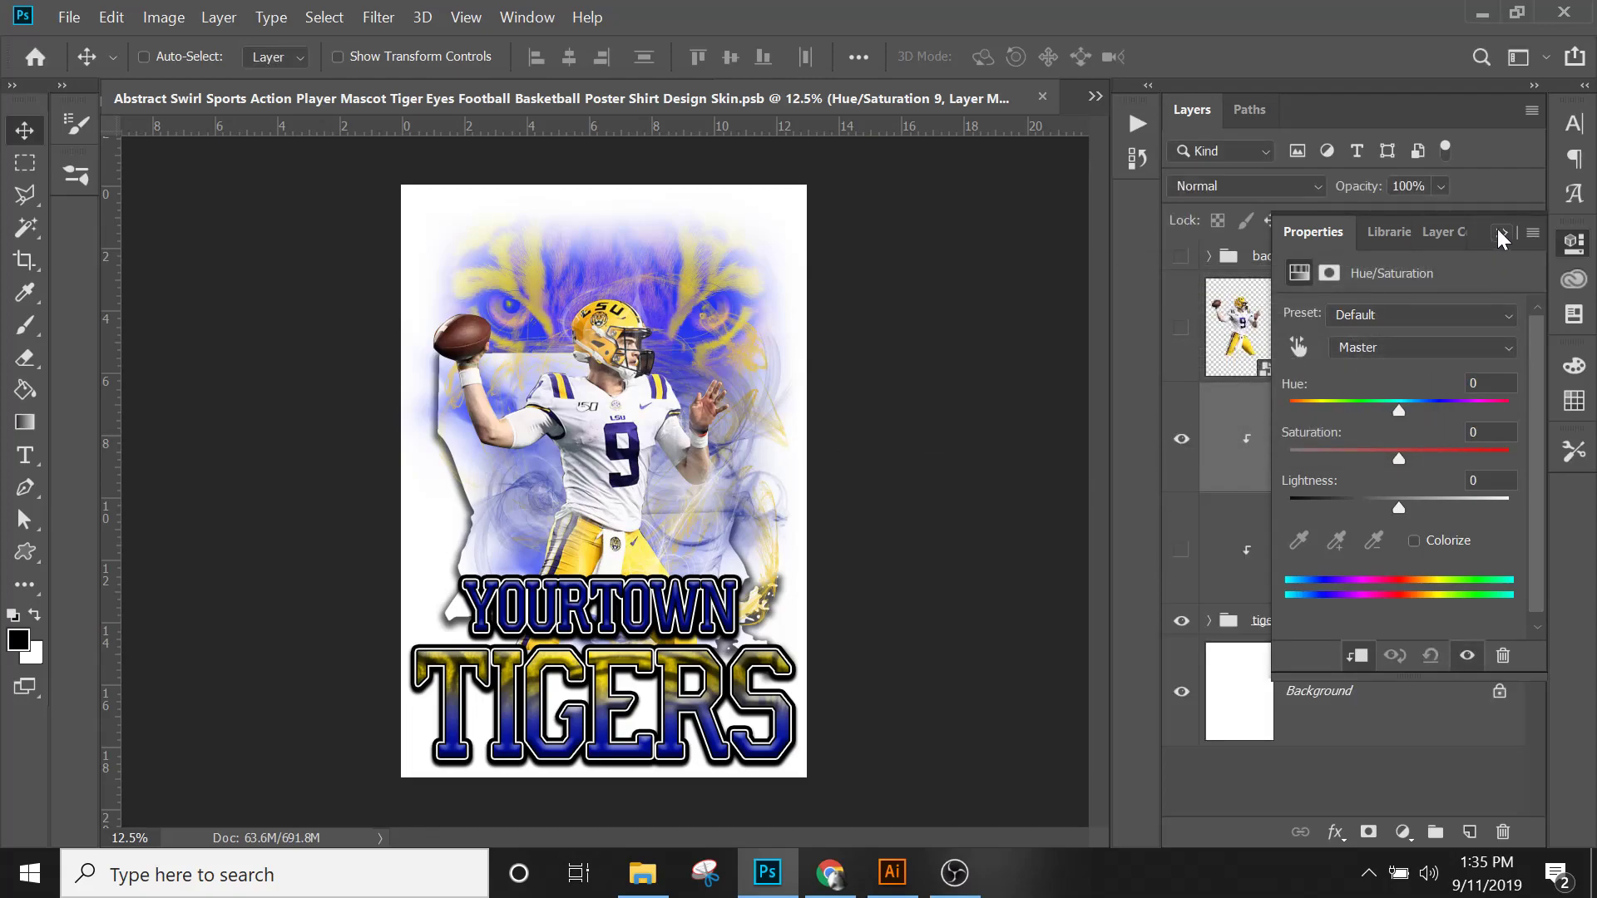
Step: Turn the poster's blues maroon by setting the Blues range to hue +107, saturation +23 and lightness -57
left_click(1432, 348)
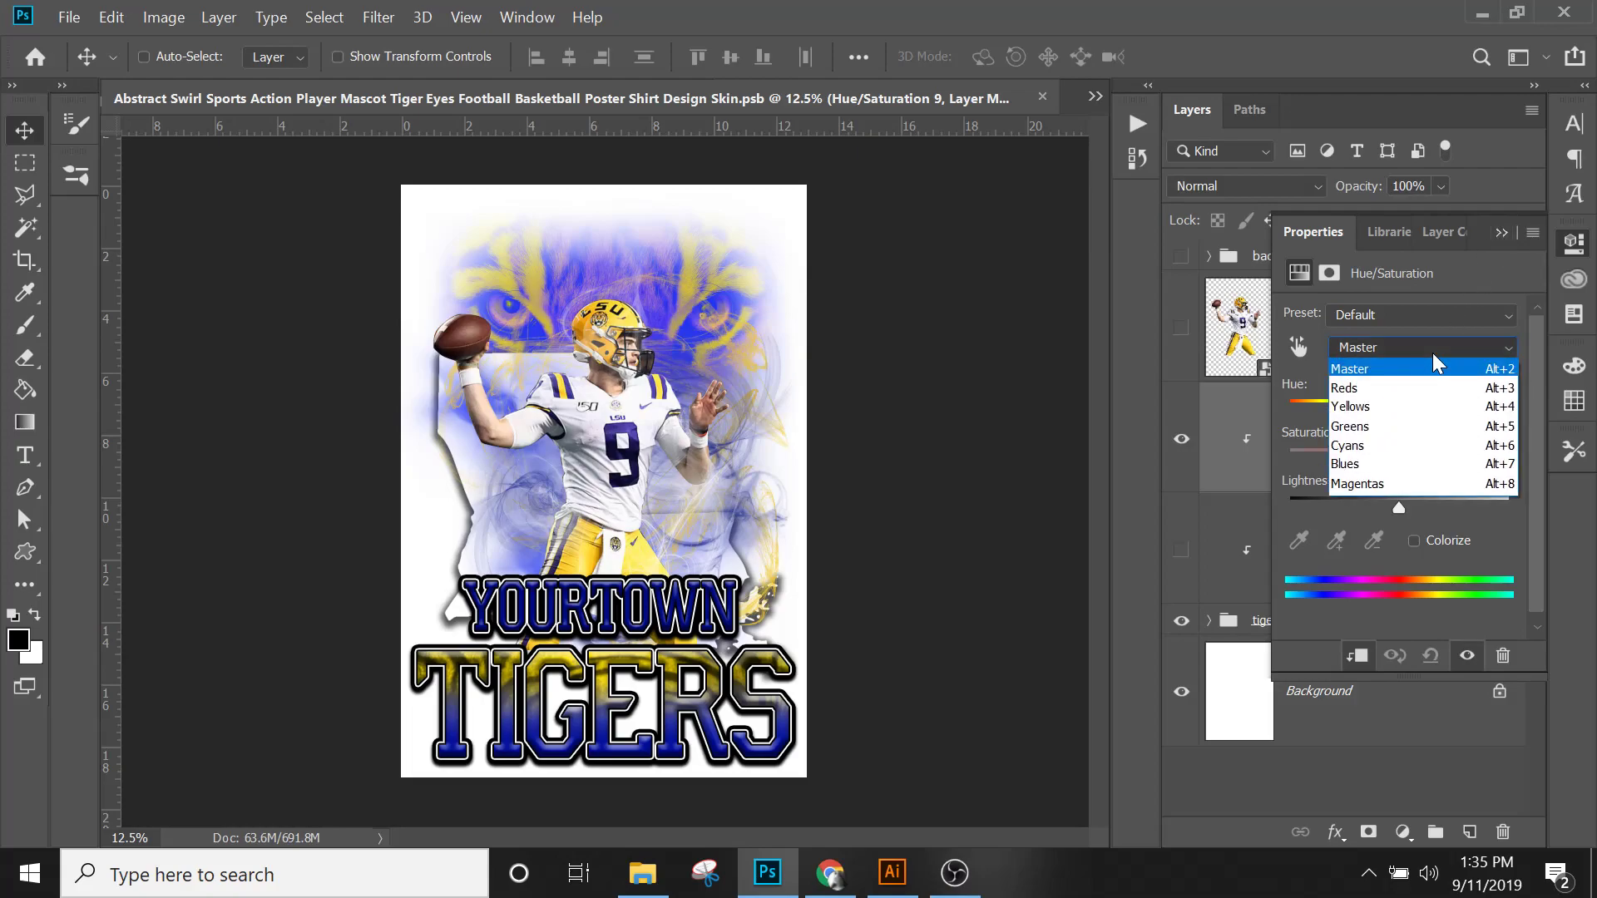
left_click(1361, 466)
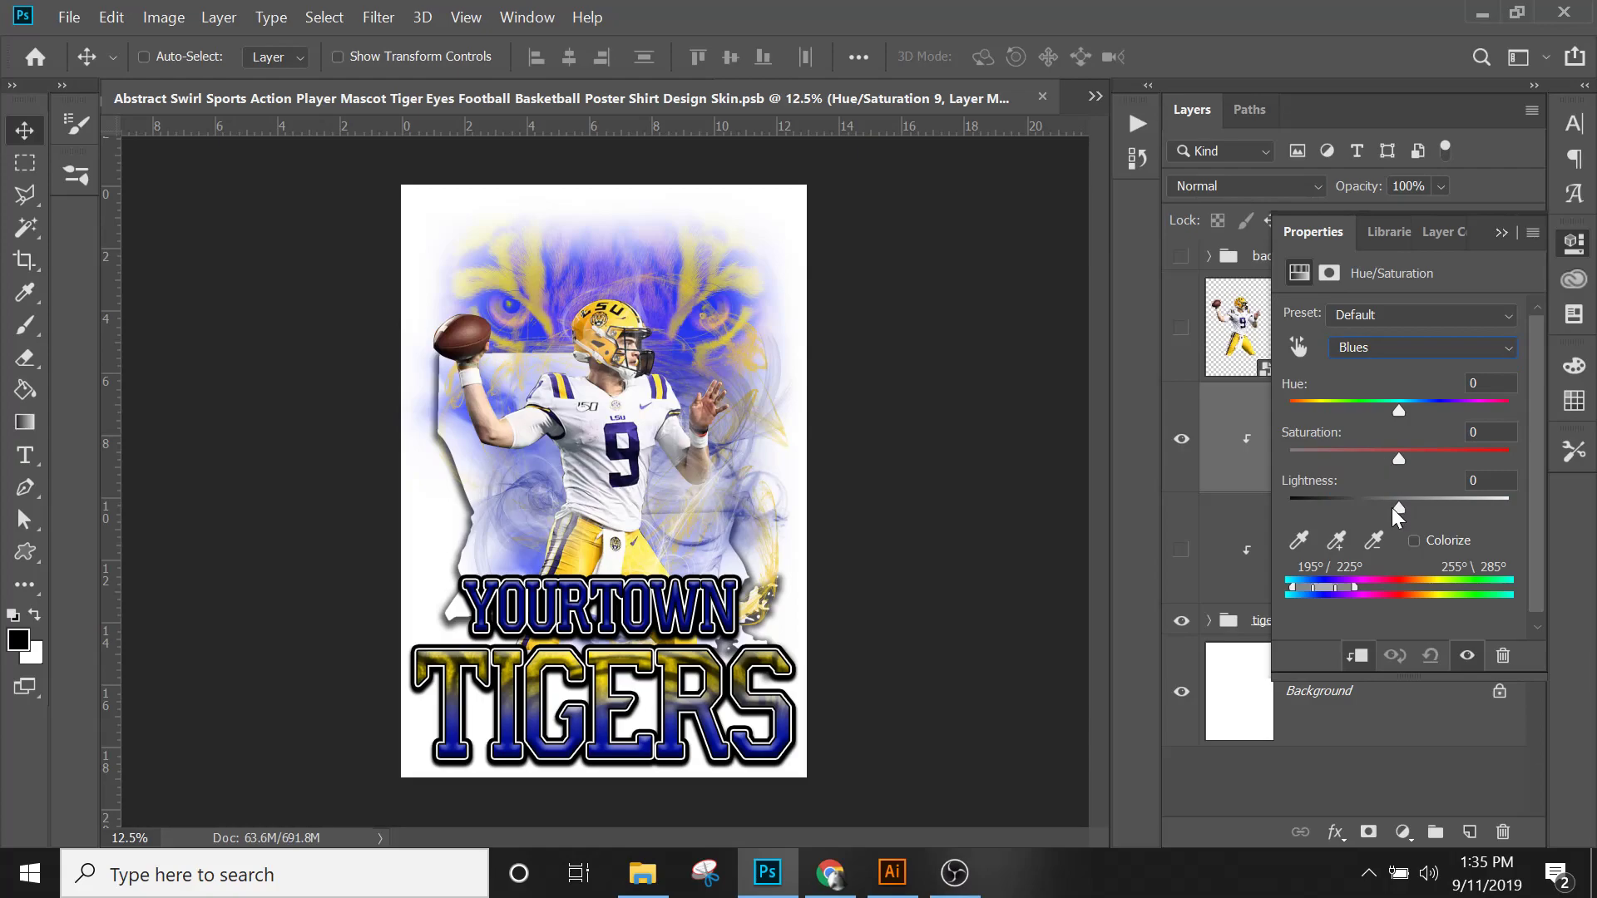
left_click_drag(1399, 410, 1473, 417)
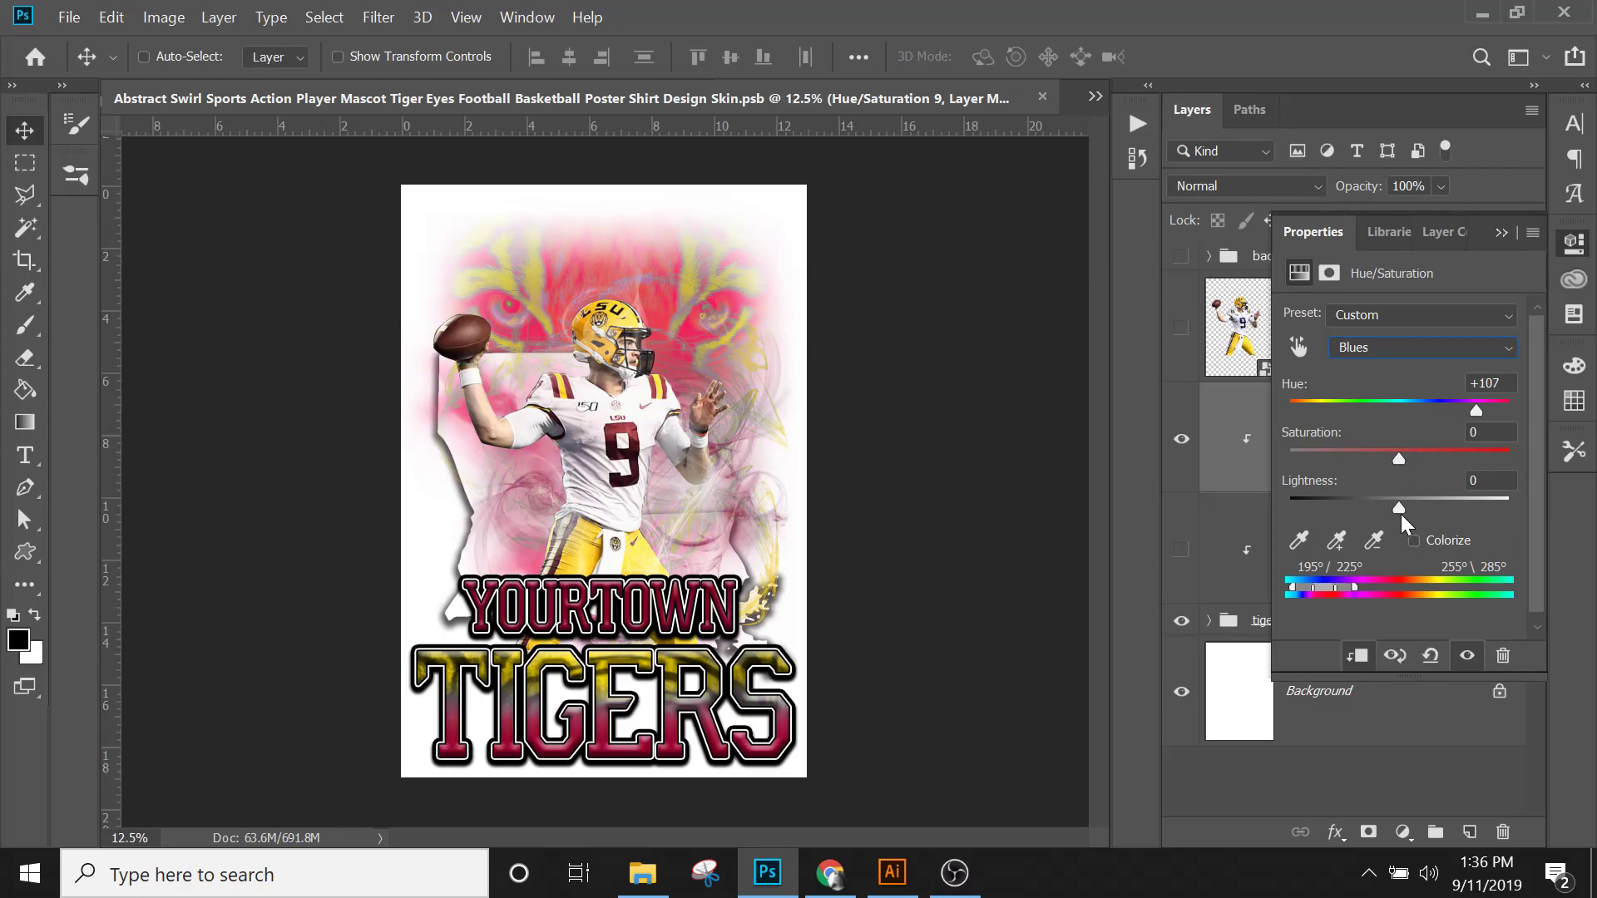
left_click_drag(1395, 509, 1351, 509)
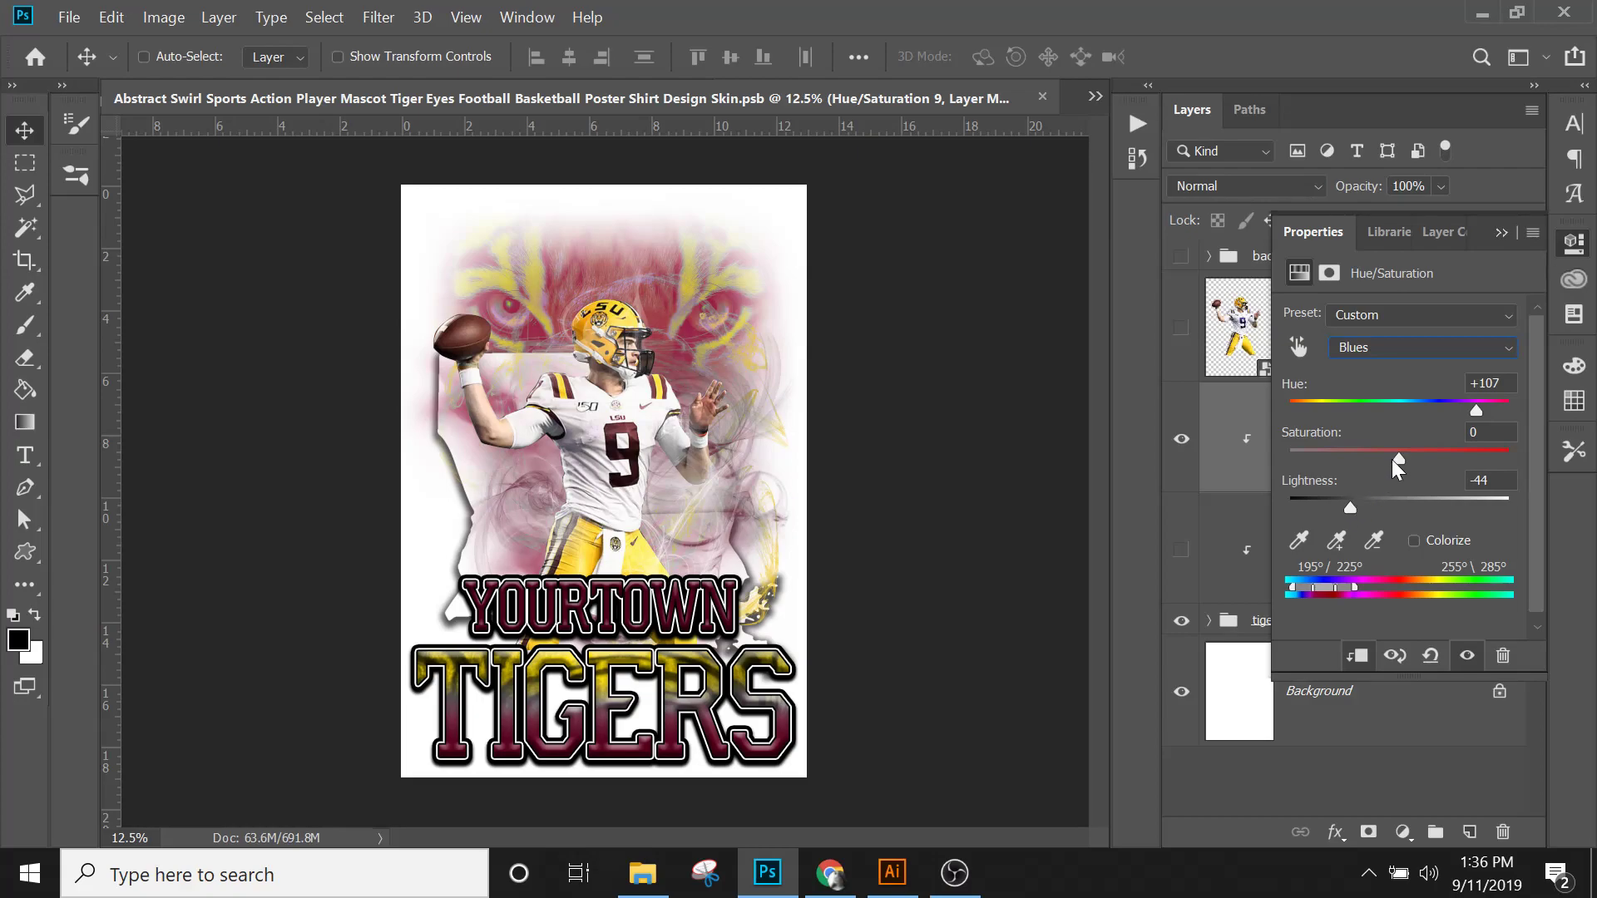
mouse_move(1402, 461)
left_mouse_down()
mouse_move(1430, 466)
mouse_move(1376, 466)
mouse_move(1401, 467)
left_mouse_up()
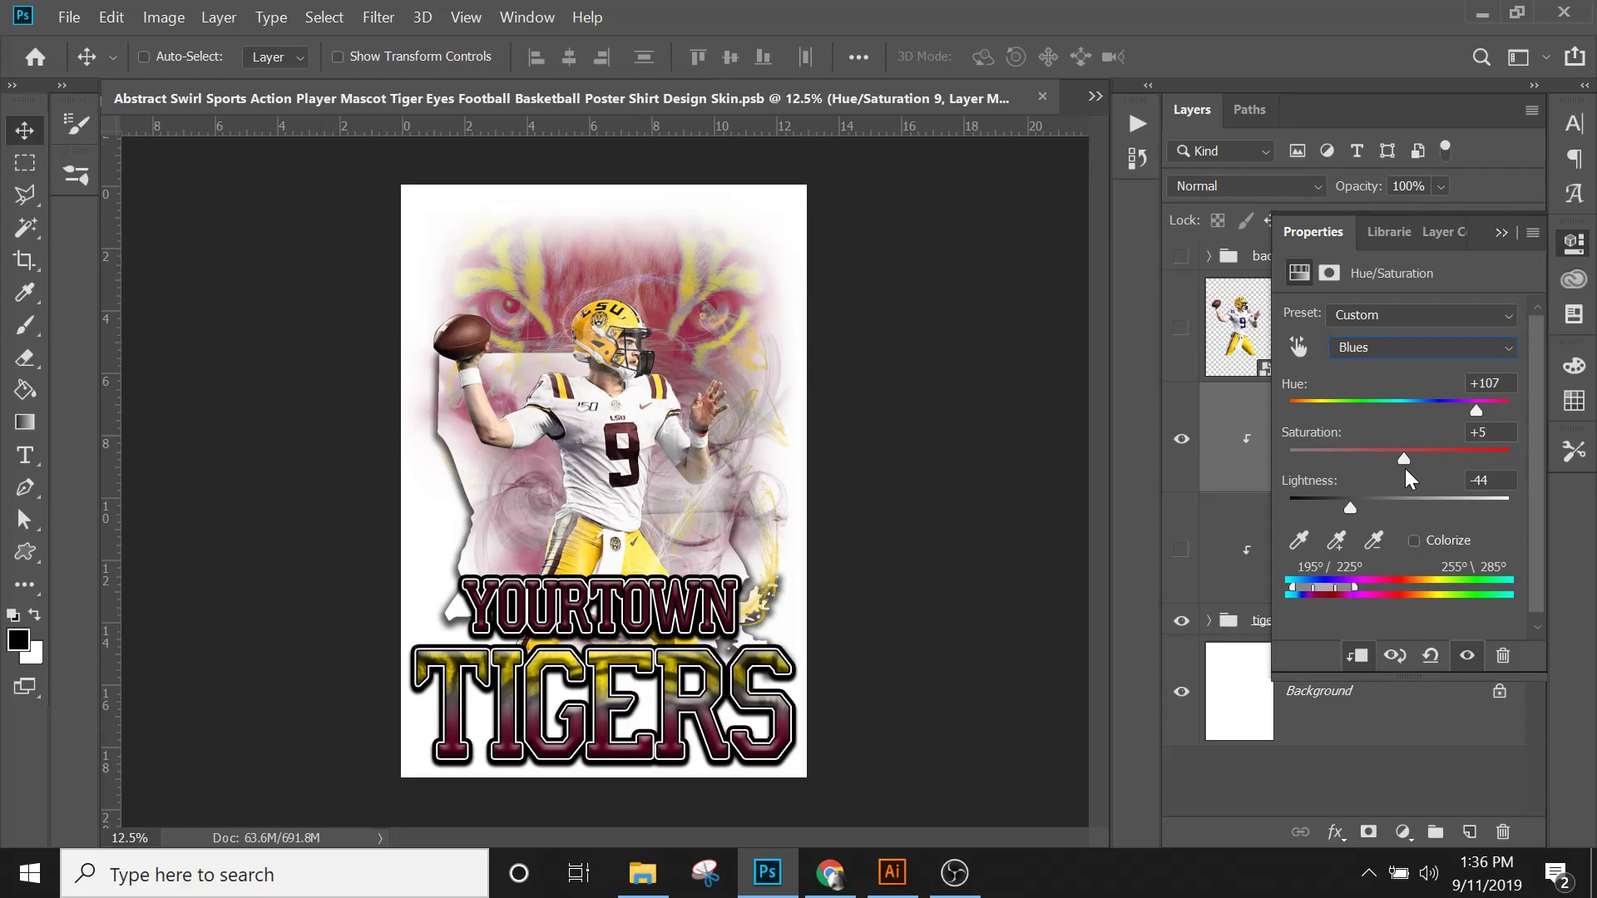
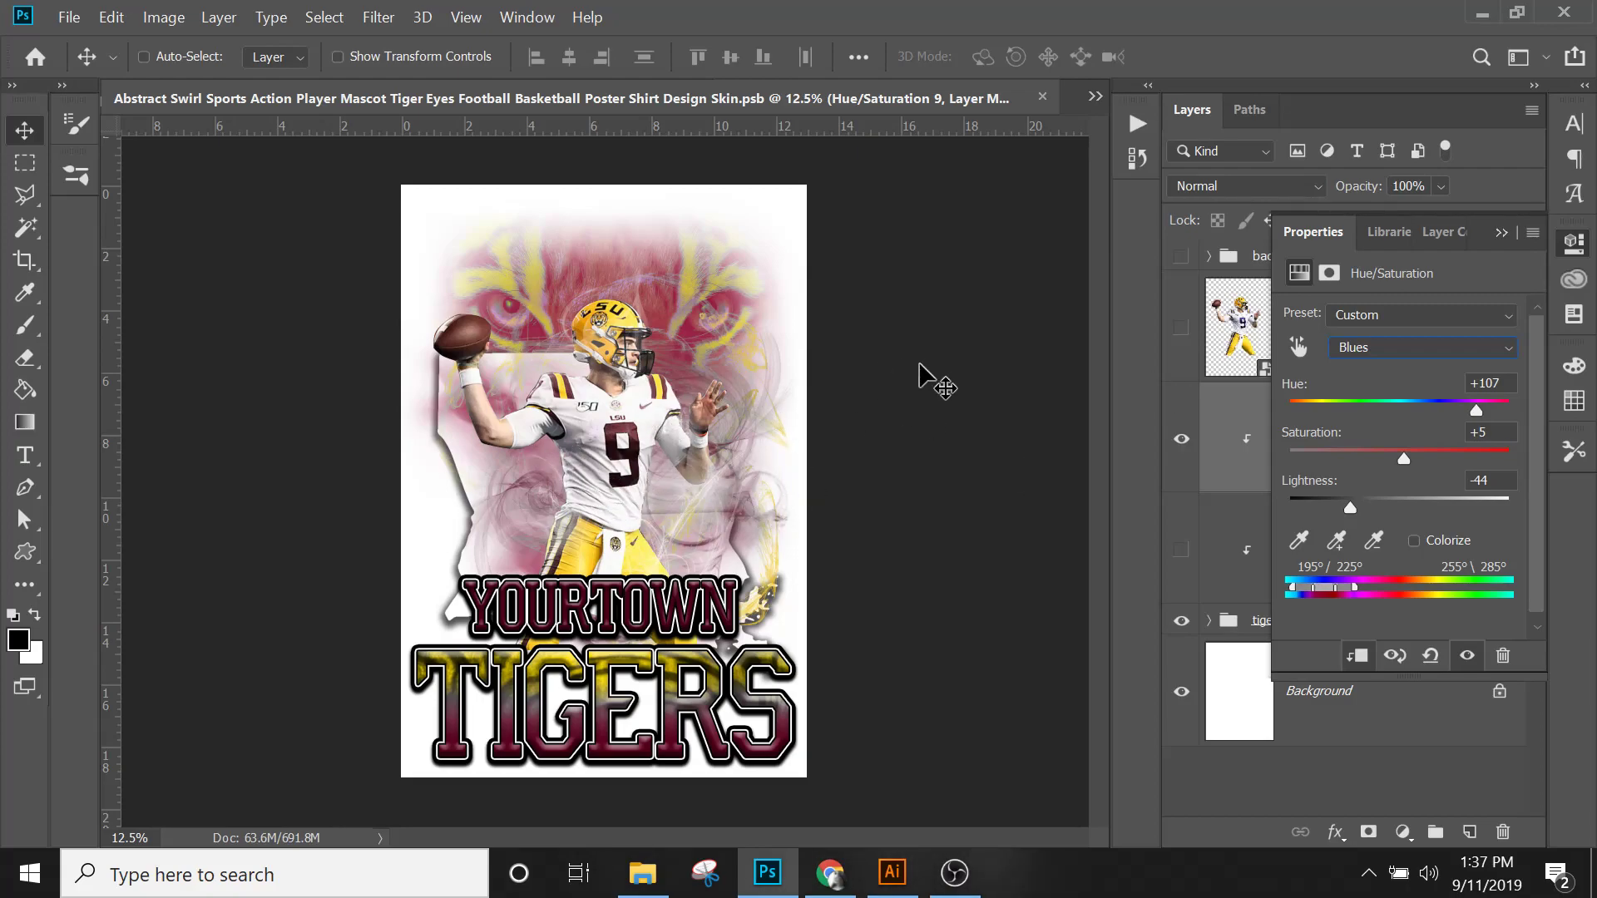
left_click_drag(1406, 458, 1425, 461)
mouse_move(1342, 504)
left_mouse_down()
mouse_move(1362, 509)
mouse_move(1258, 501)
mouse_move(1351, 512)
left_mouse_up()
left_click_drag(1354, 513, 1337, 512)
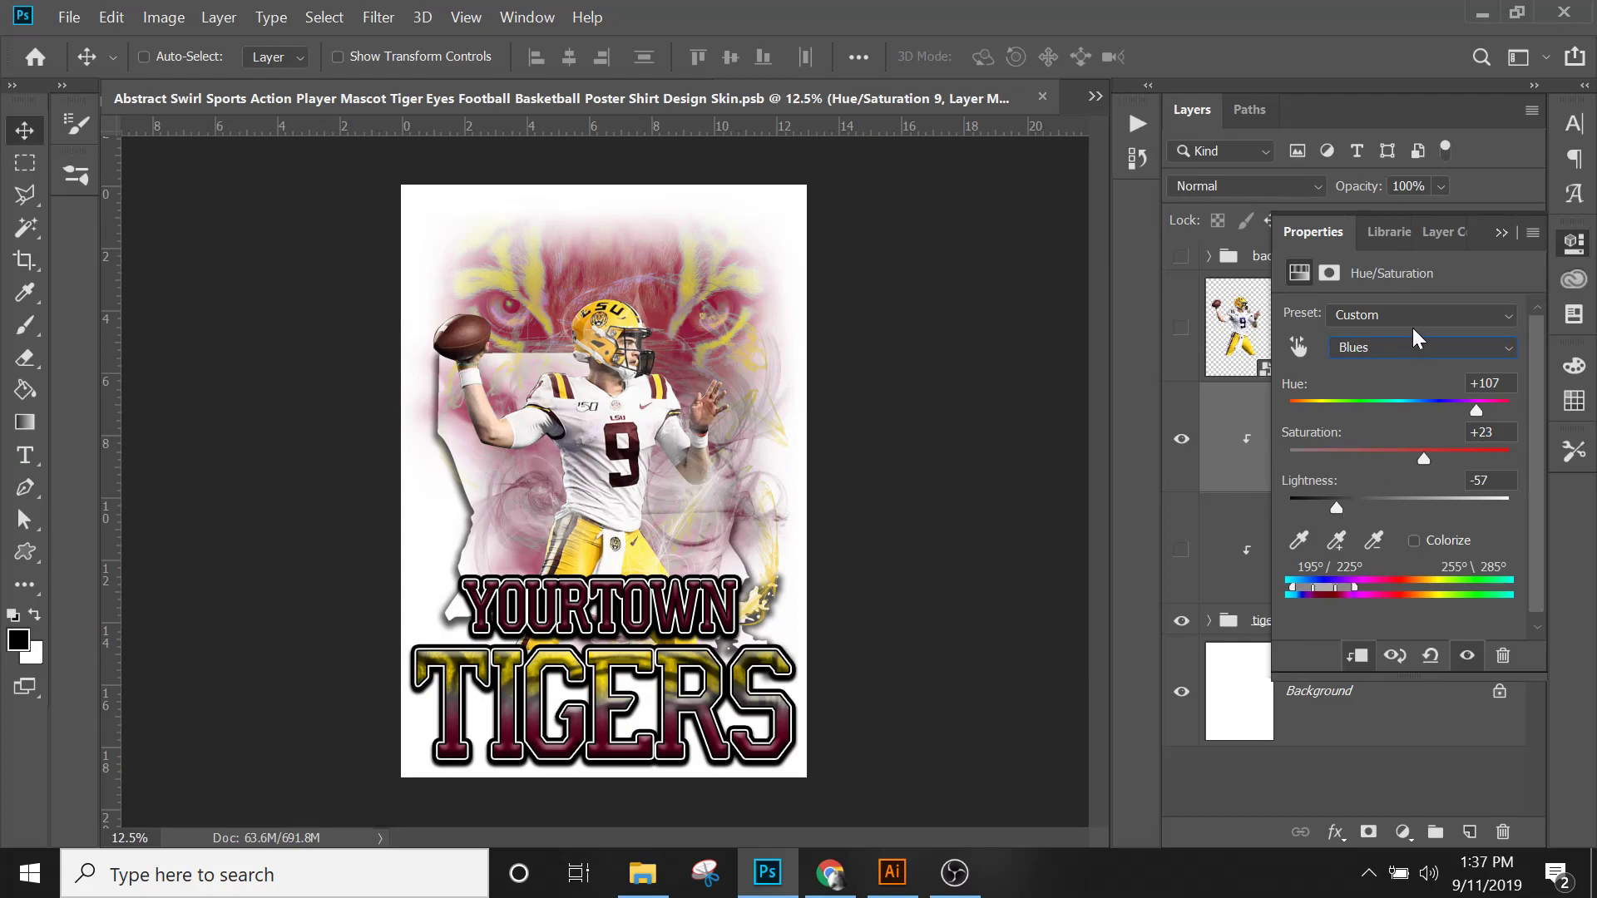
Step: Soften the gold by setting the Yellows range to hue -7 and lightness +33, leaving saturation at 0
left_click(1391, 349)
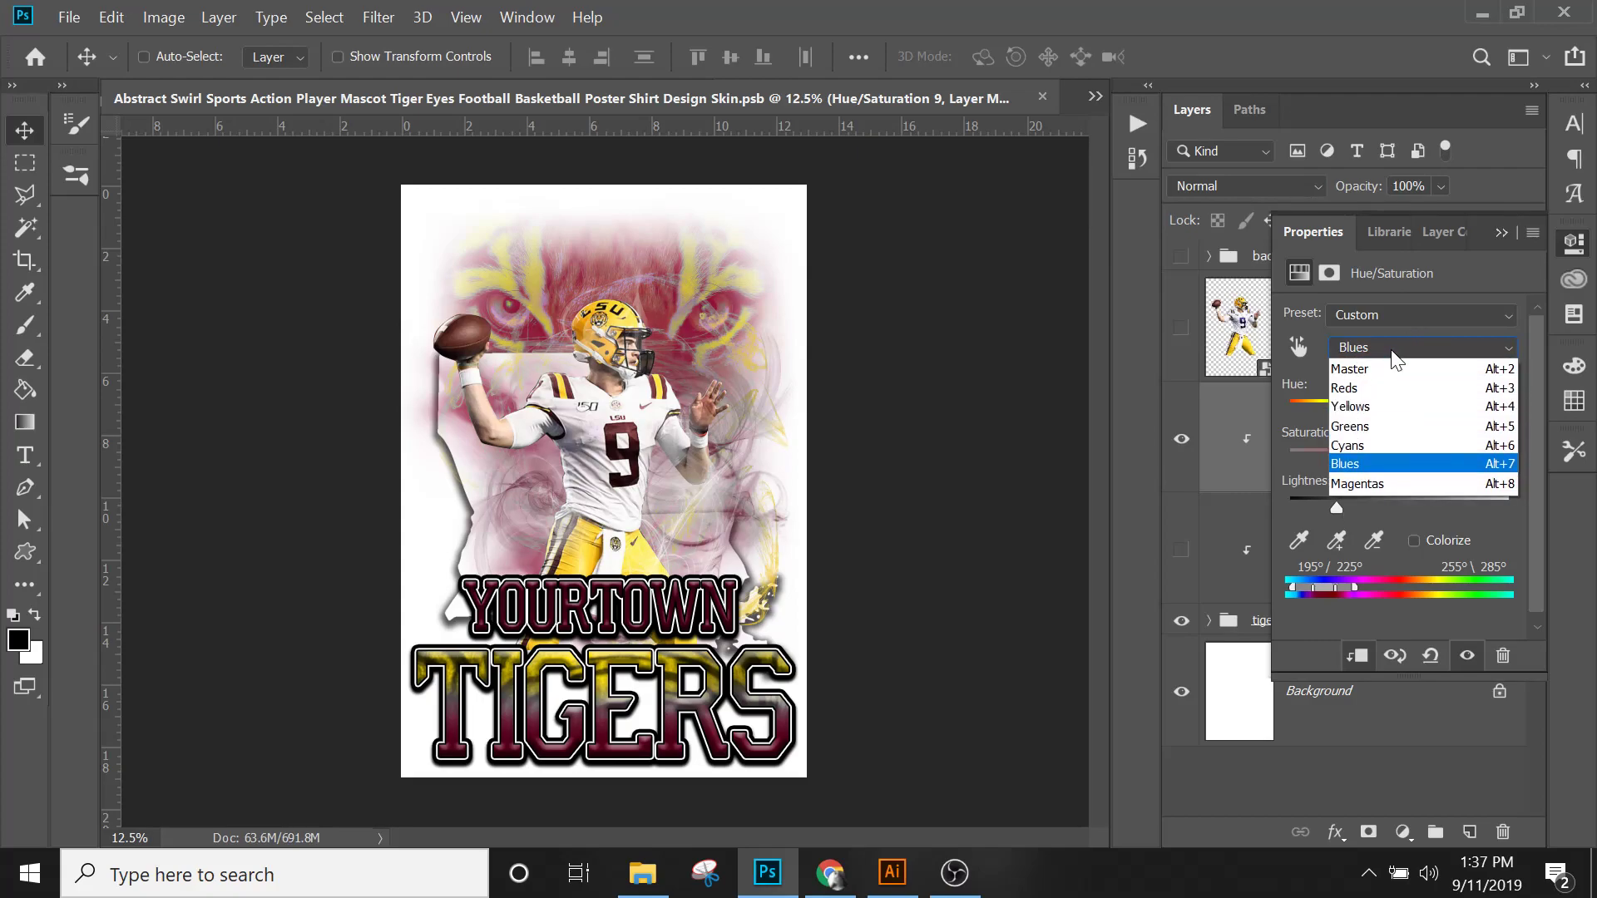
left_click(1363, 408)
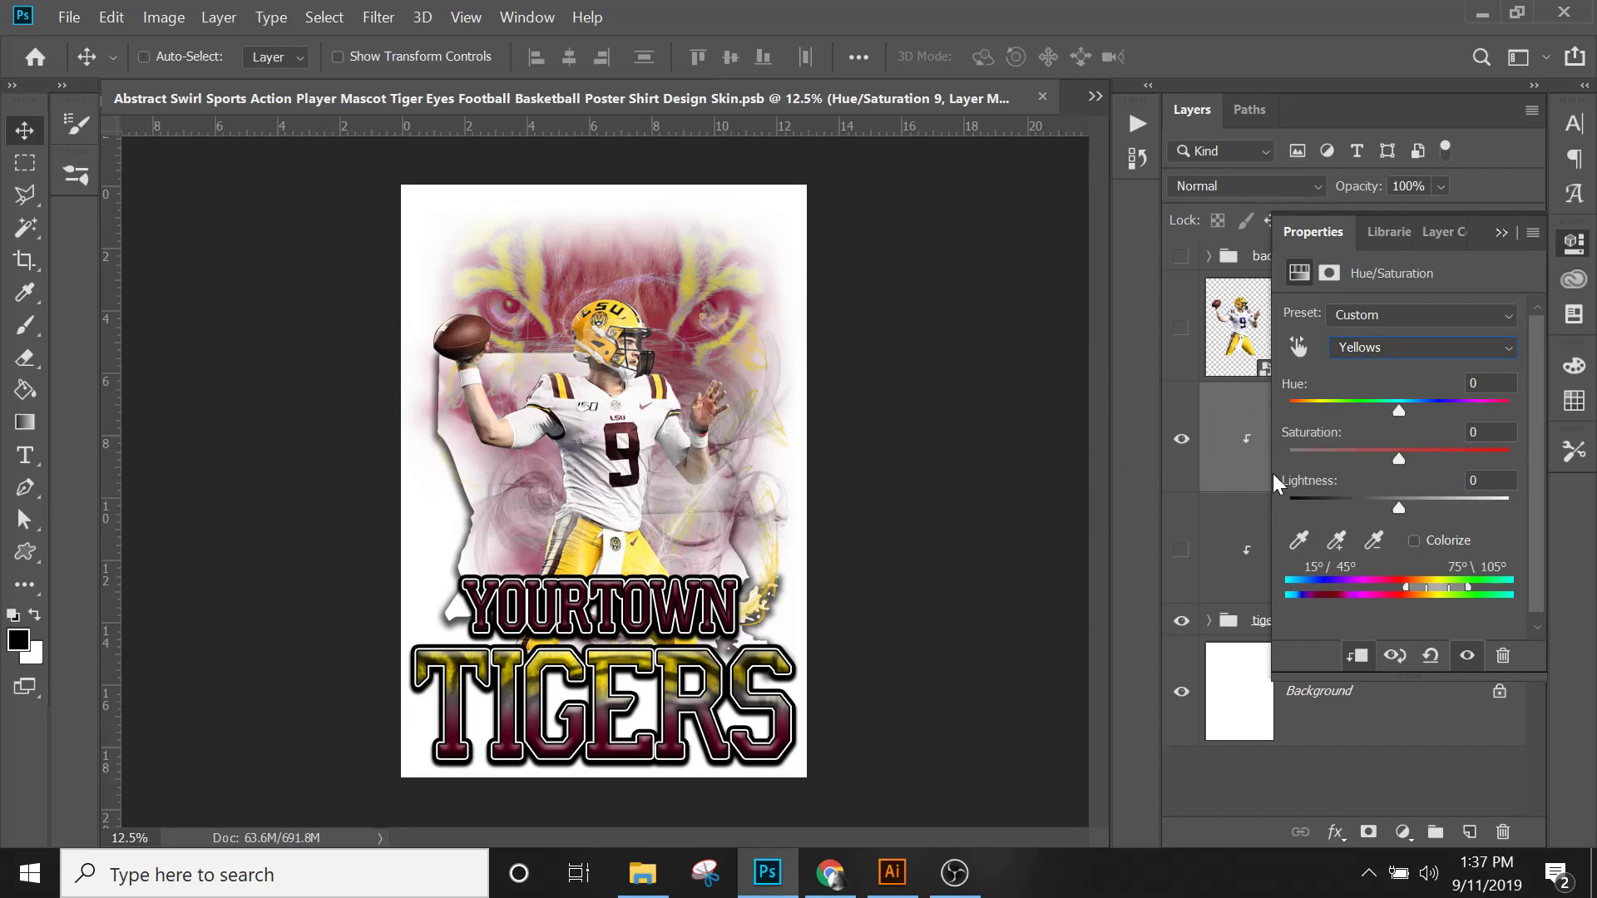
left_click_drag(1395, 407, 1389, 410)
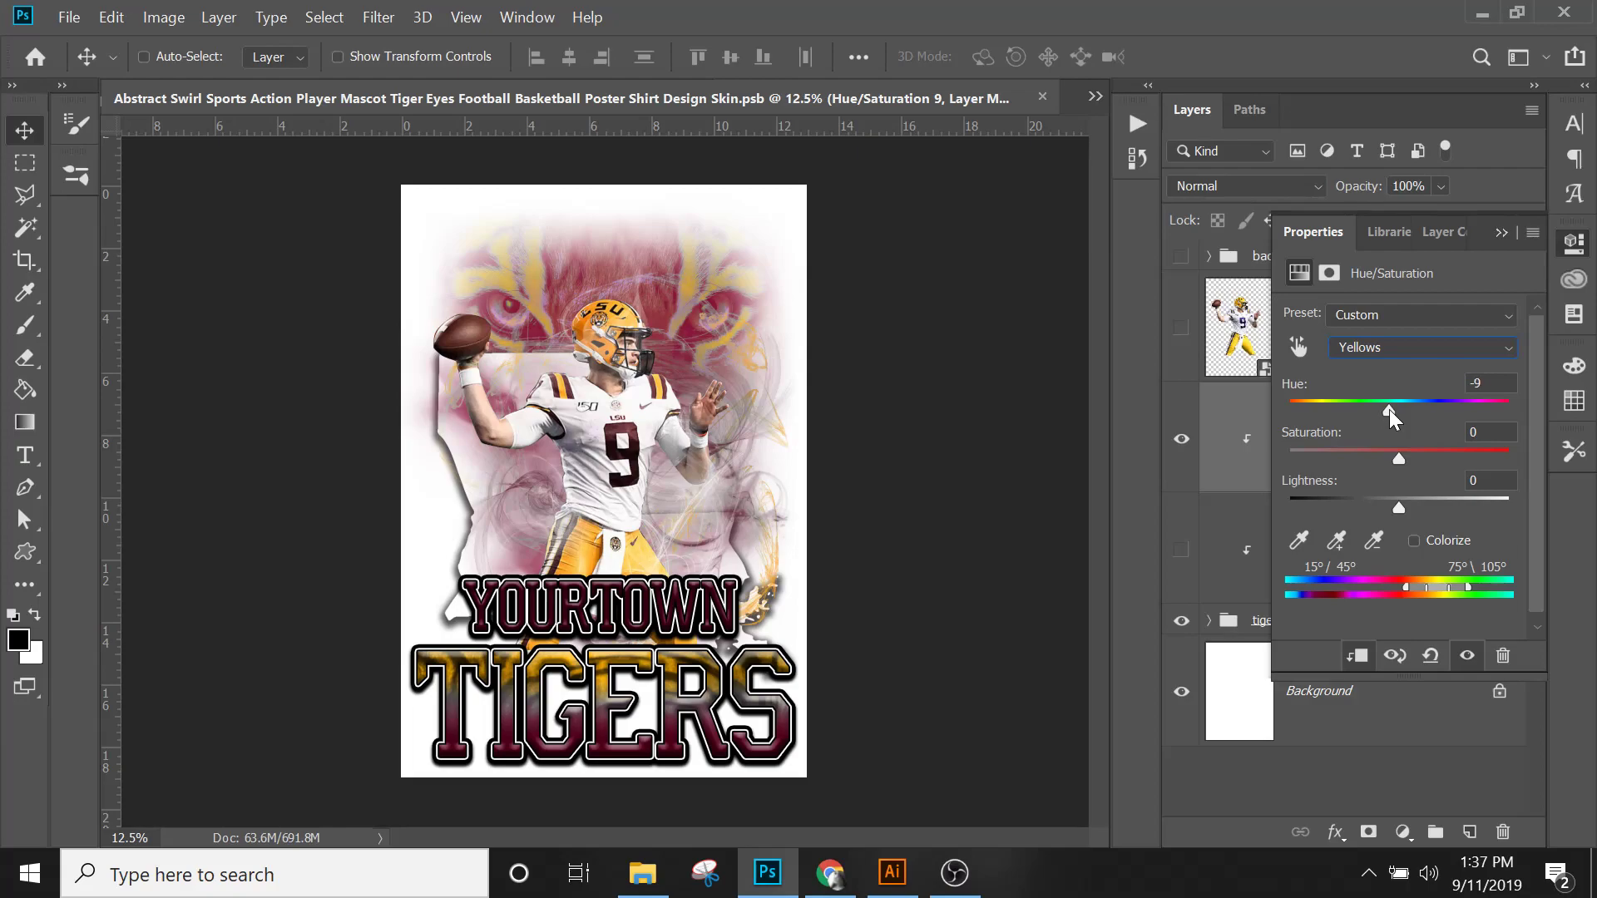
left_click_drag(1397, 509, 1426, 511)
mouse_move(1398, 458)
left_mouse_down()
mouse_move(1360, 459)
mouse_move(1400, 472)
left_mouse_up()
left_click_drag(1499, 462, 1435, 512)
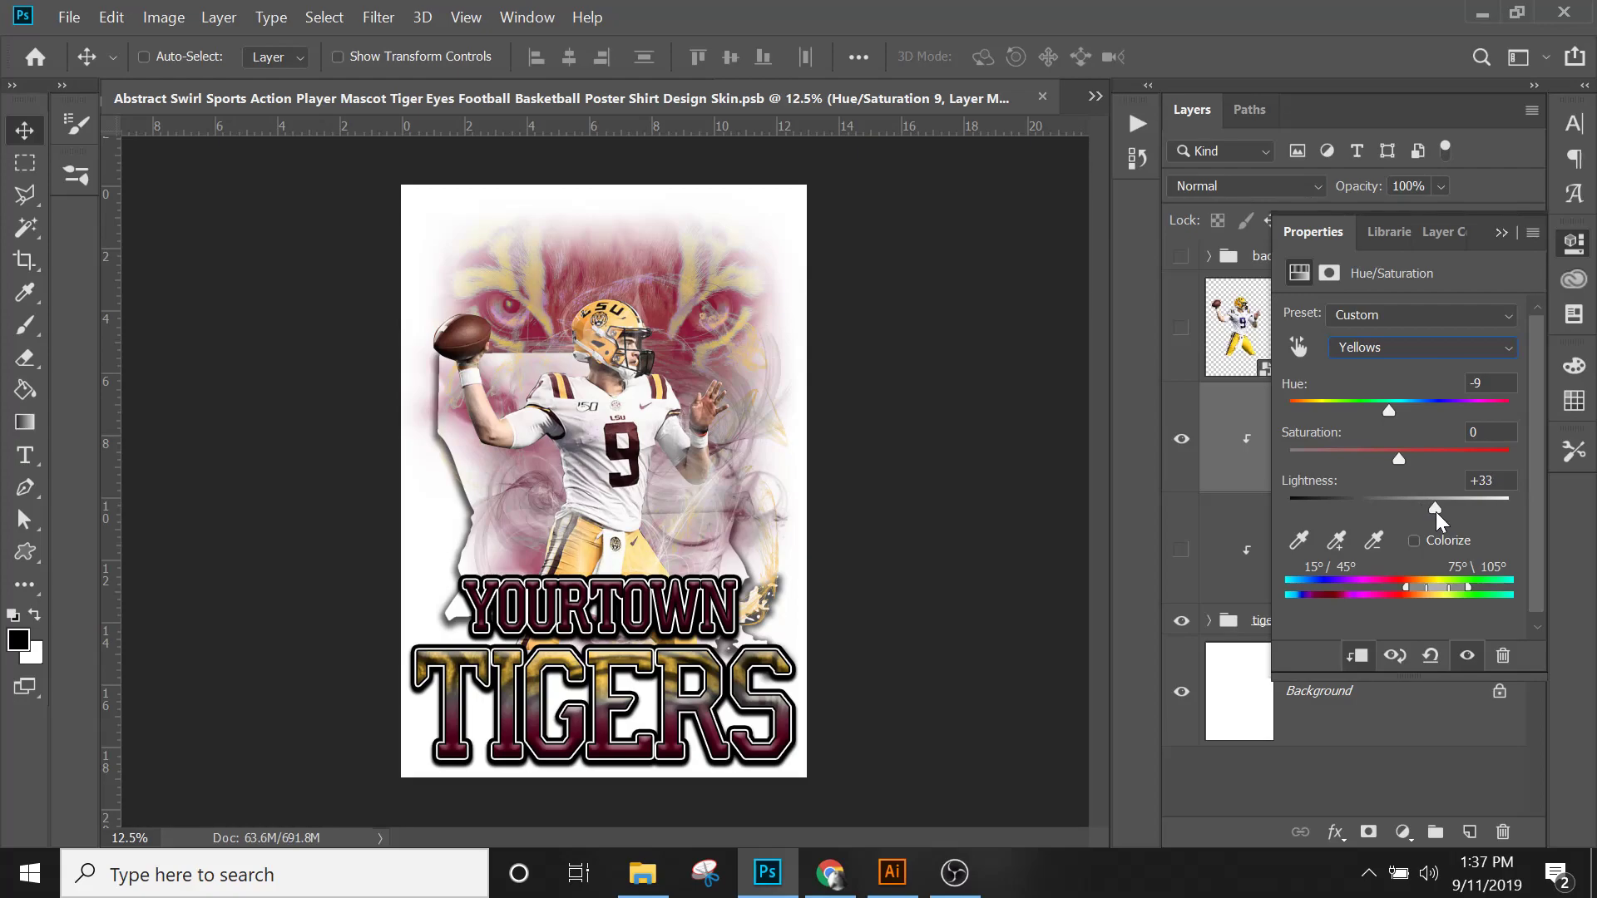
mouse_move(1384, 412)
left_mouse_down()
mouse_move(1351, 410)
mouse_move(1393, 420)
left_mouse_up()
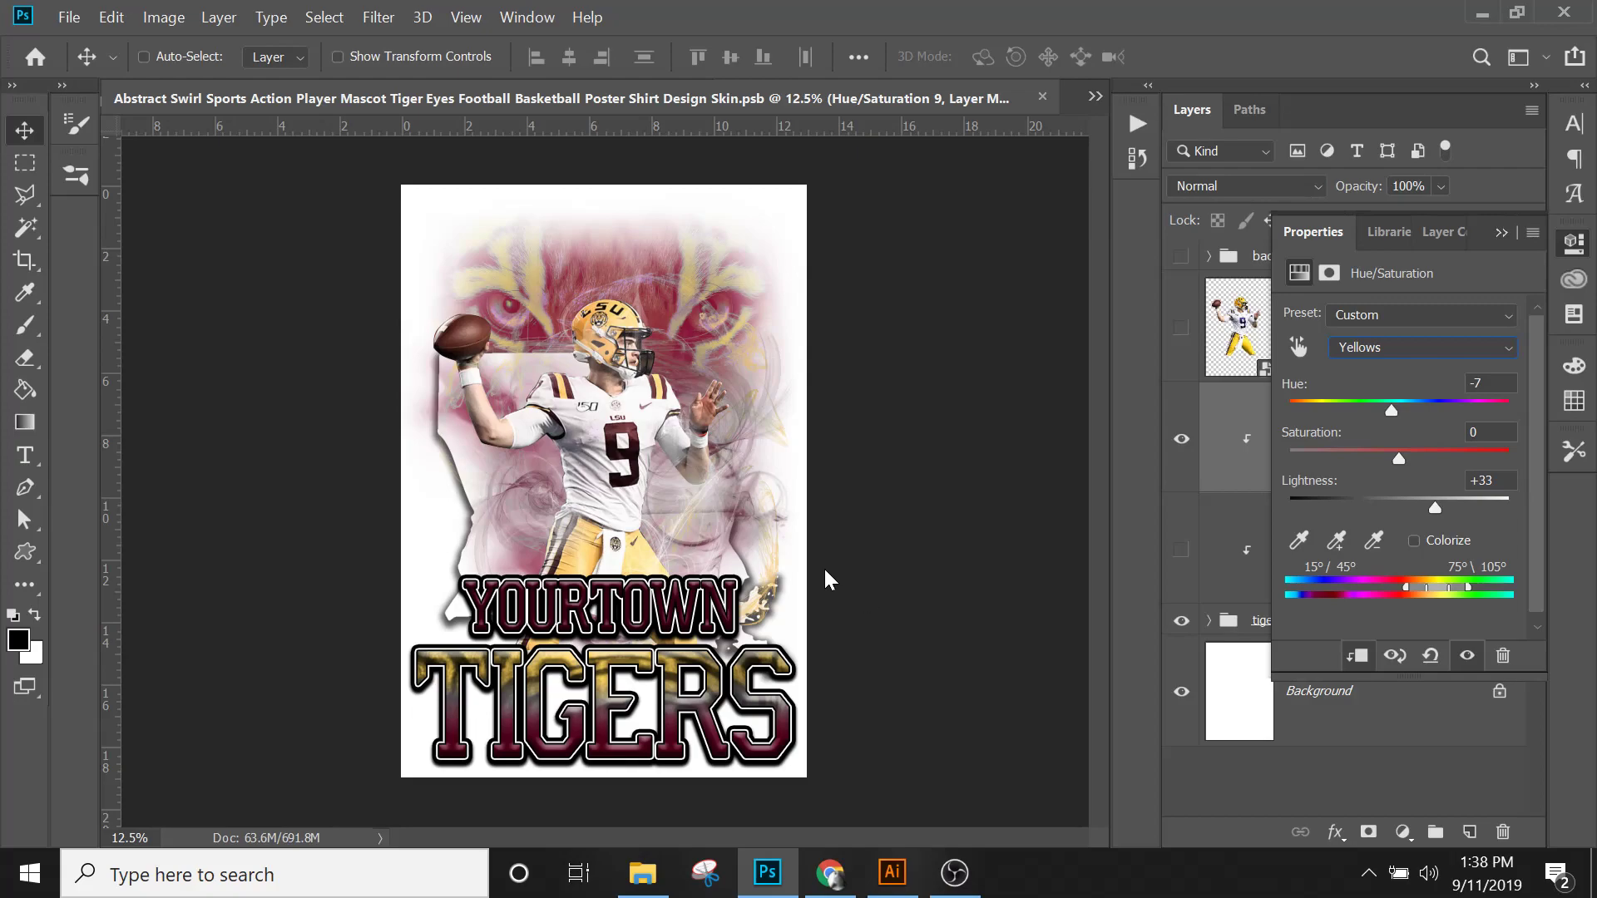
Step: Reduce the saturation of the Cyans range to its minimum
left_click(1381, 347)
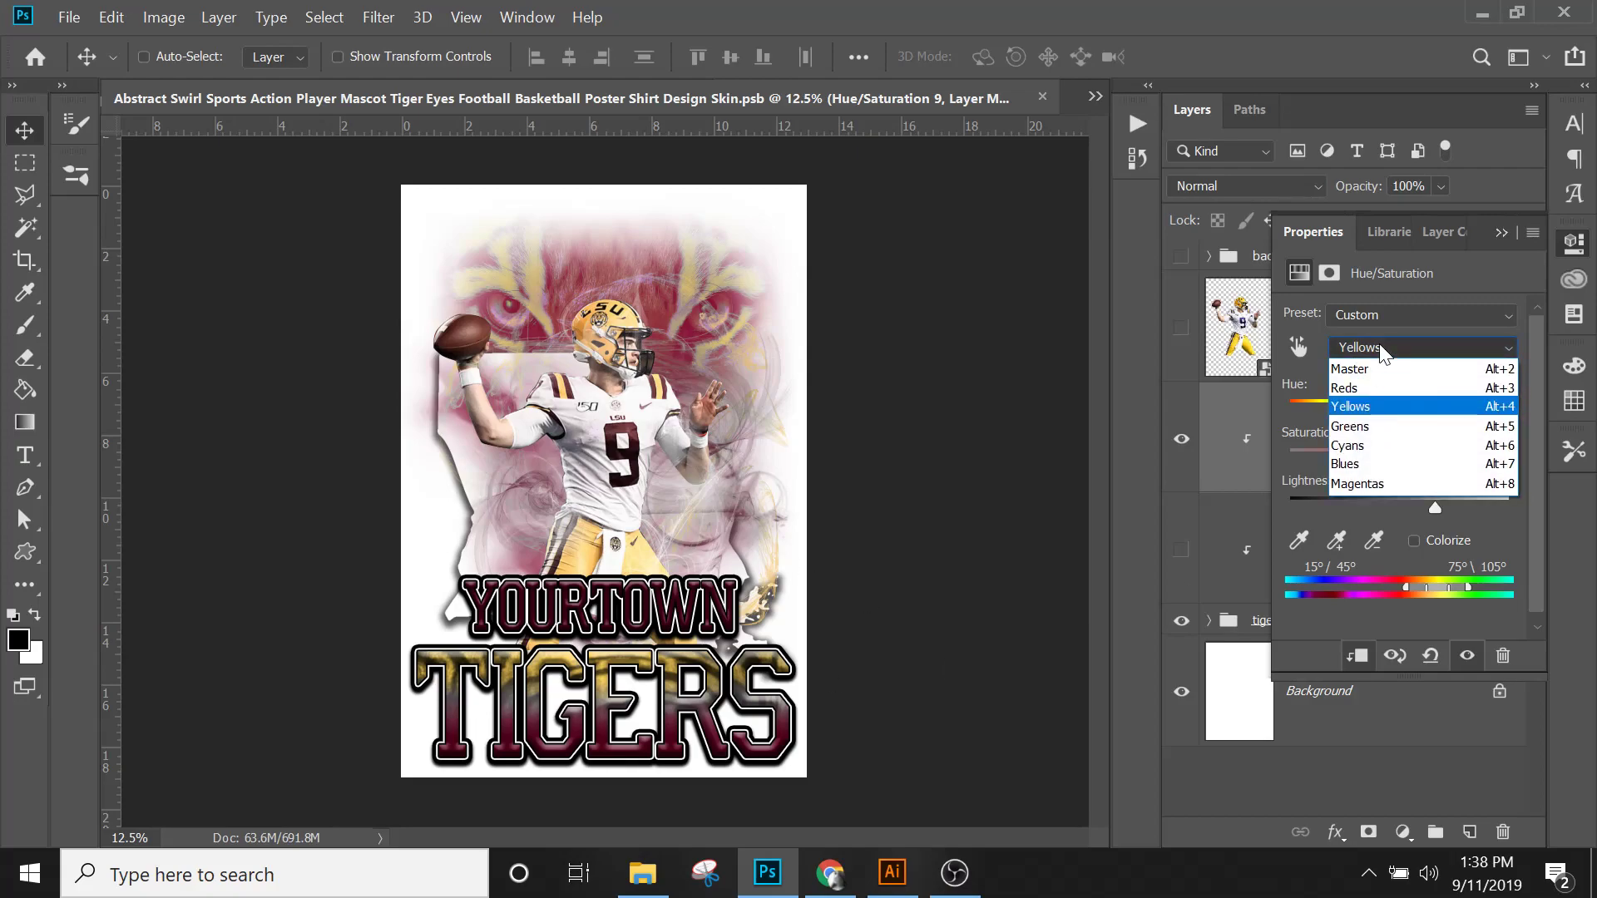
left_click(1352, 445)
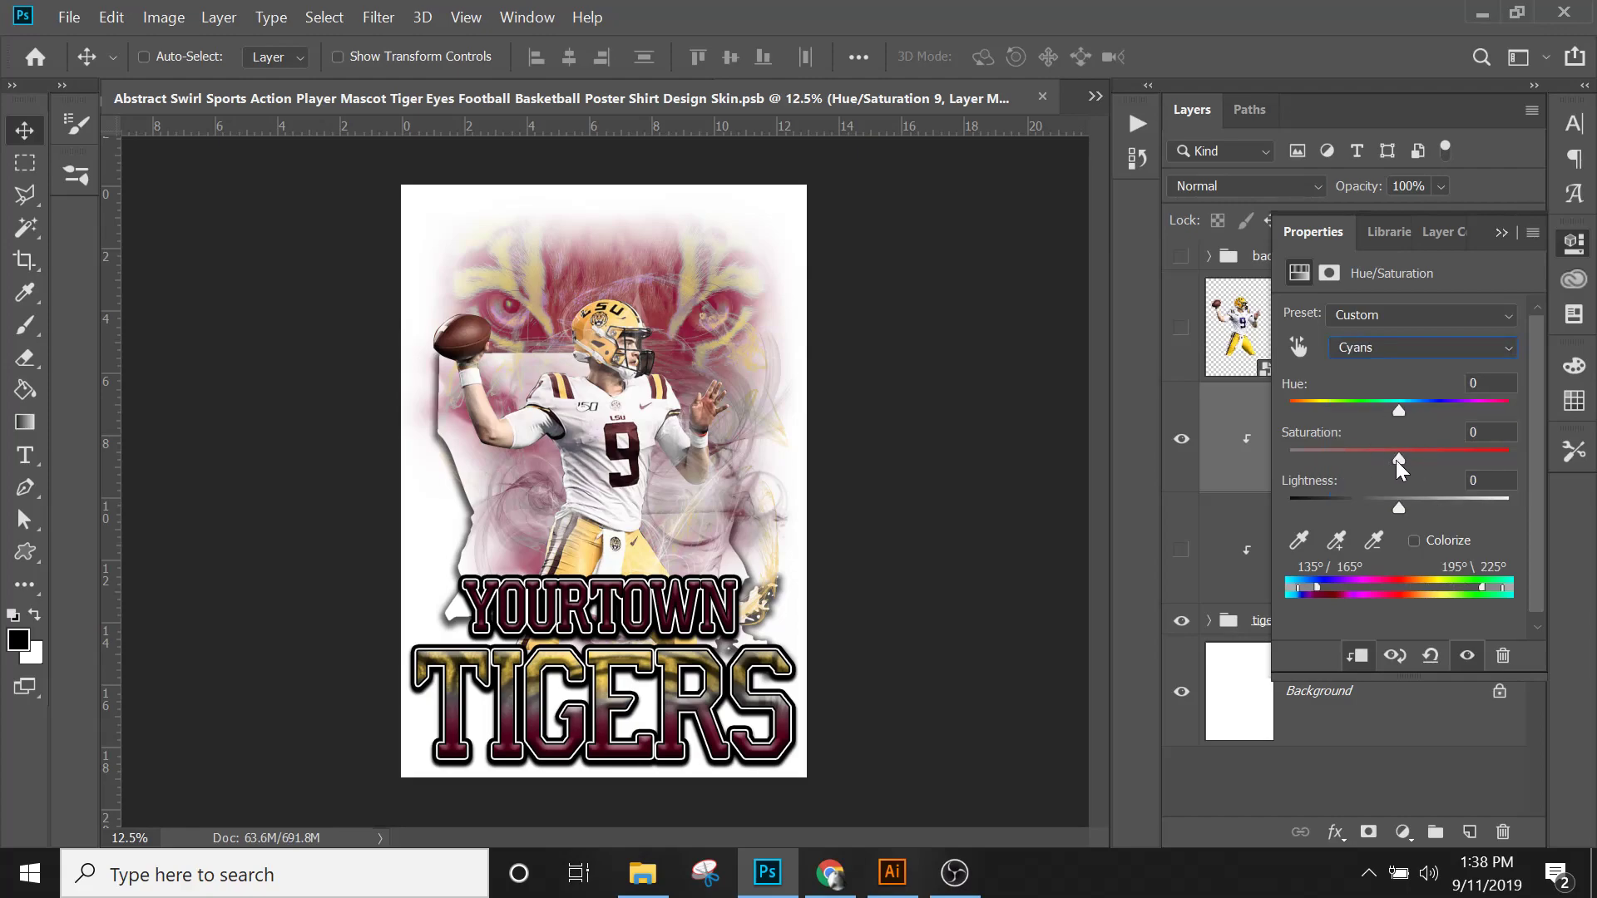
left_click_drag(1486, 462, 1274, 476)
Step: Mute the reds in the football and skin tones by setting the Reds range to hue +28 and saturation -77
left_click(1364, 346)
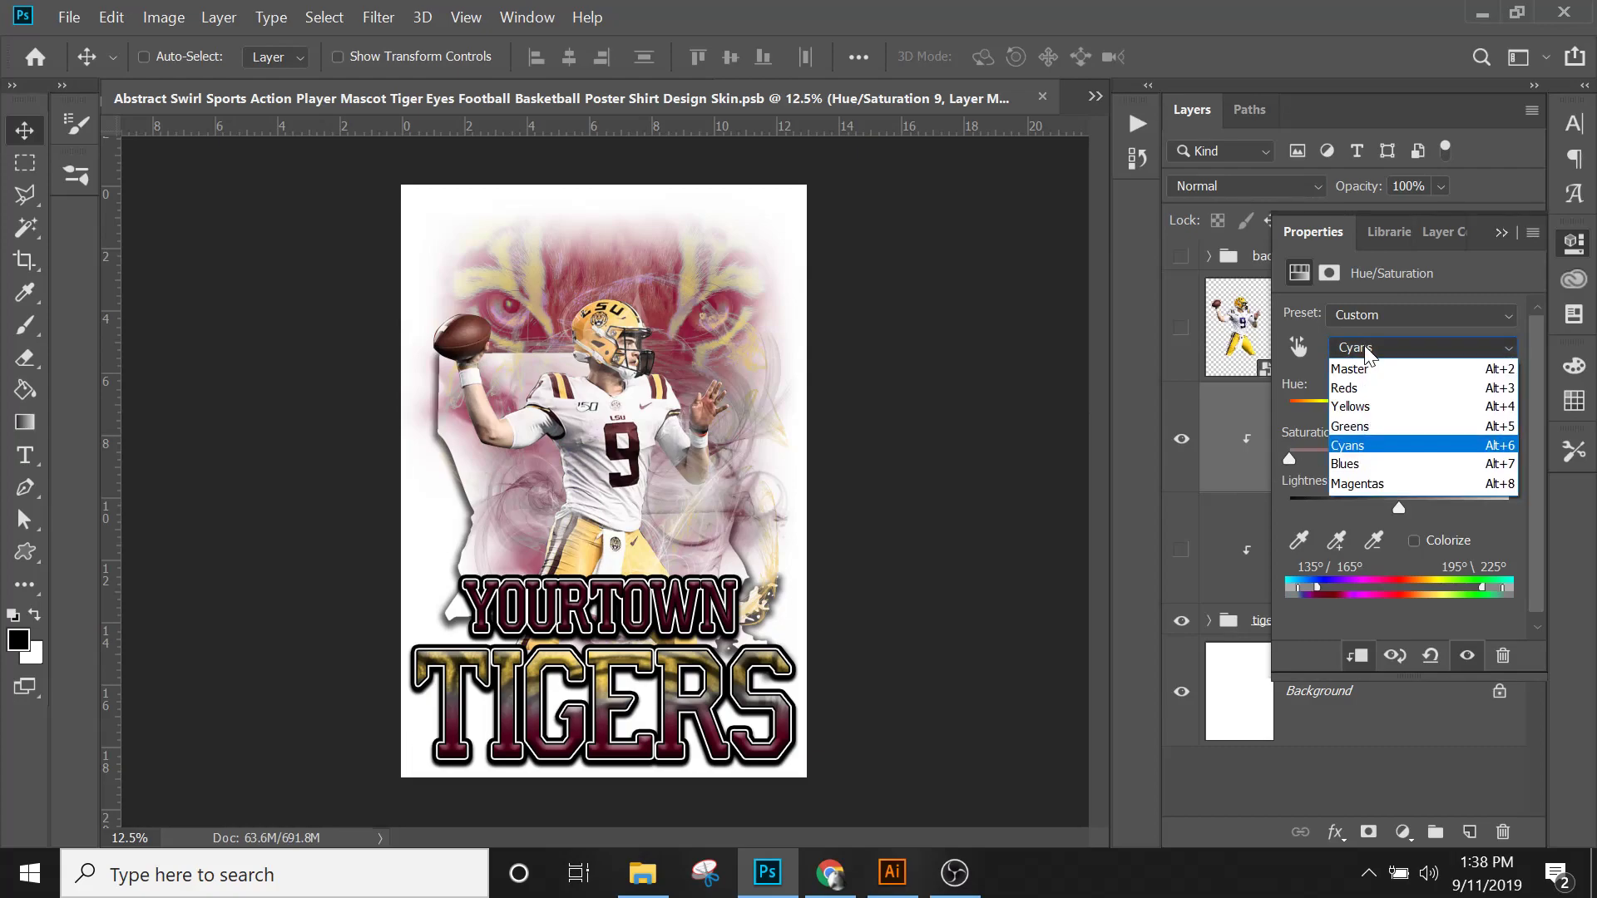
left_click(1371, 391)
left_click_drag(1442, 461, 1274, 512)
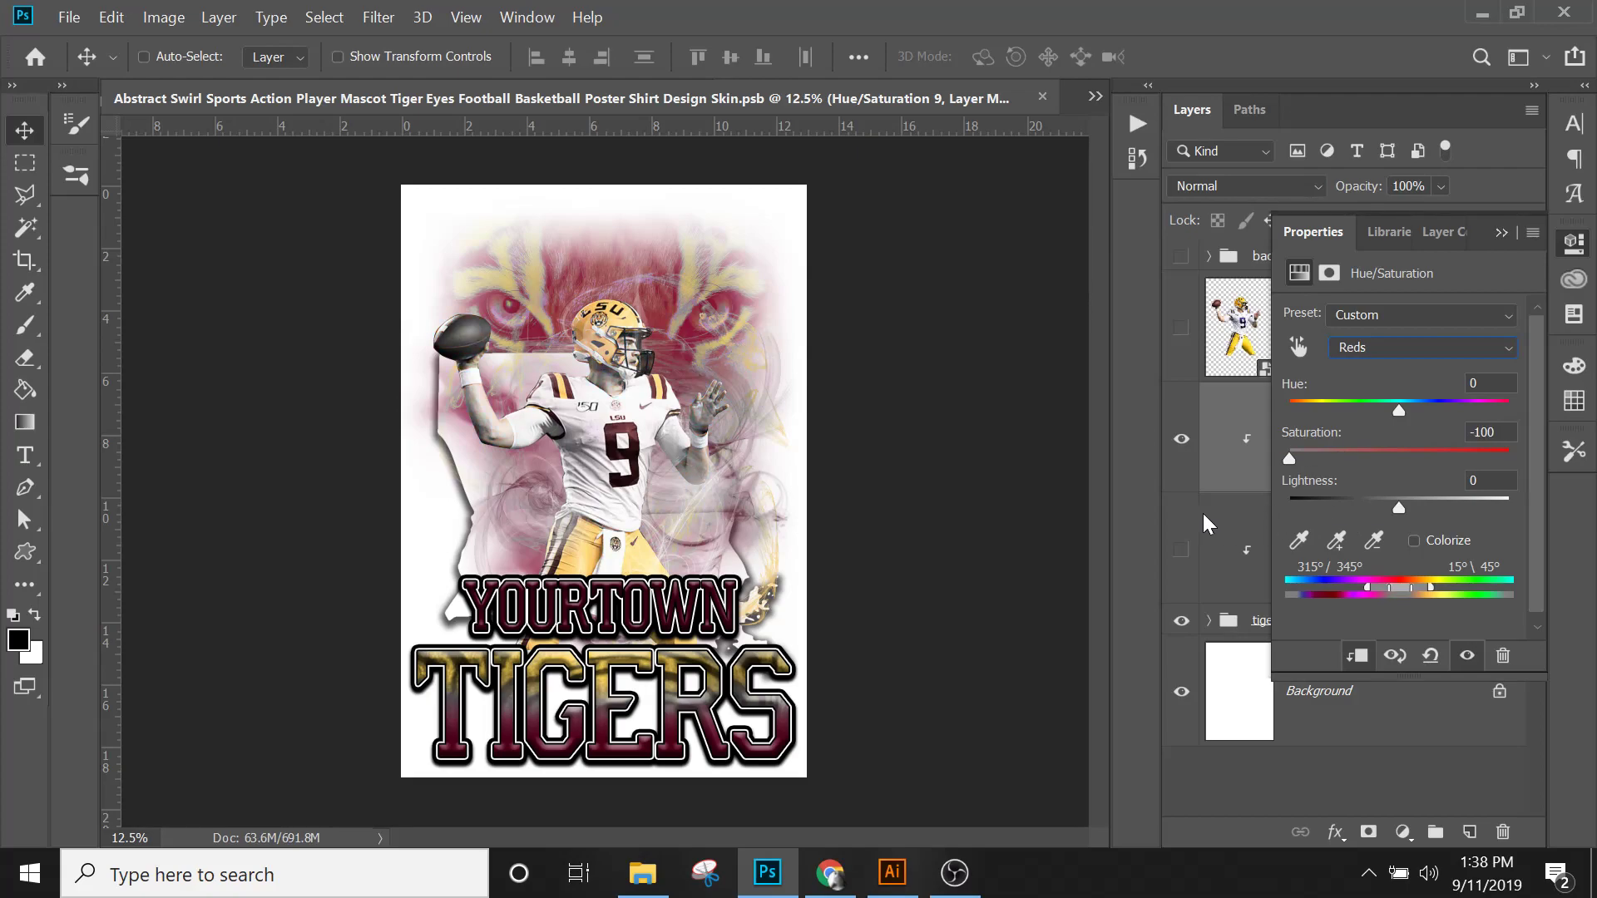
left_click_drag(1203, 512, 1416, 481)
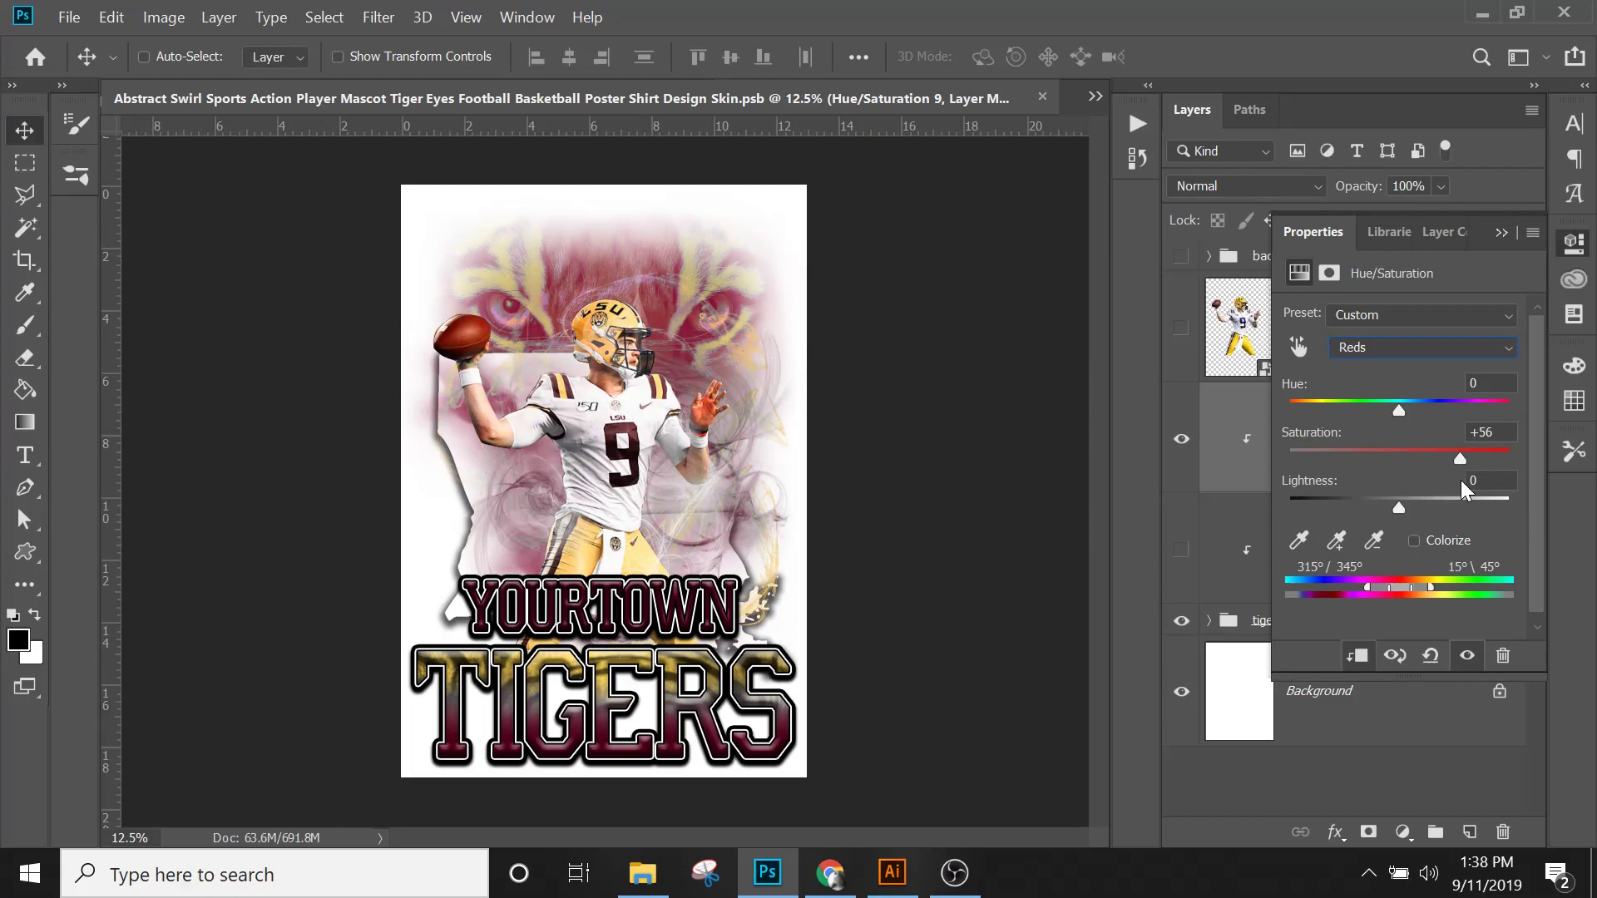
left_click_drag(1399, 412, 1316, 458)
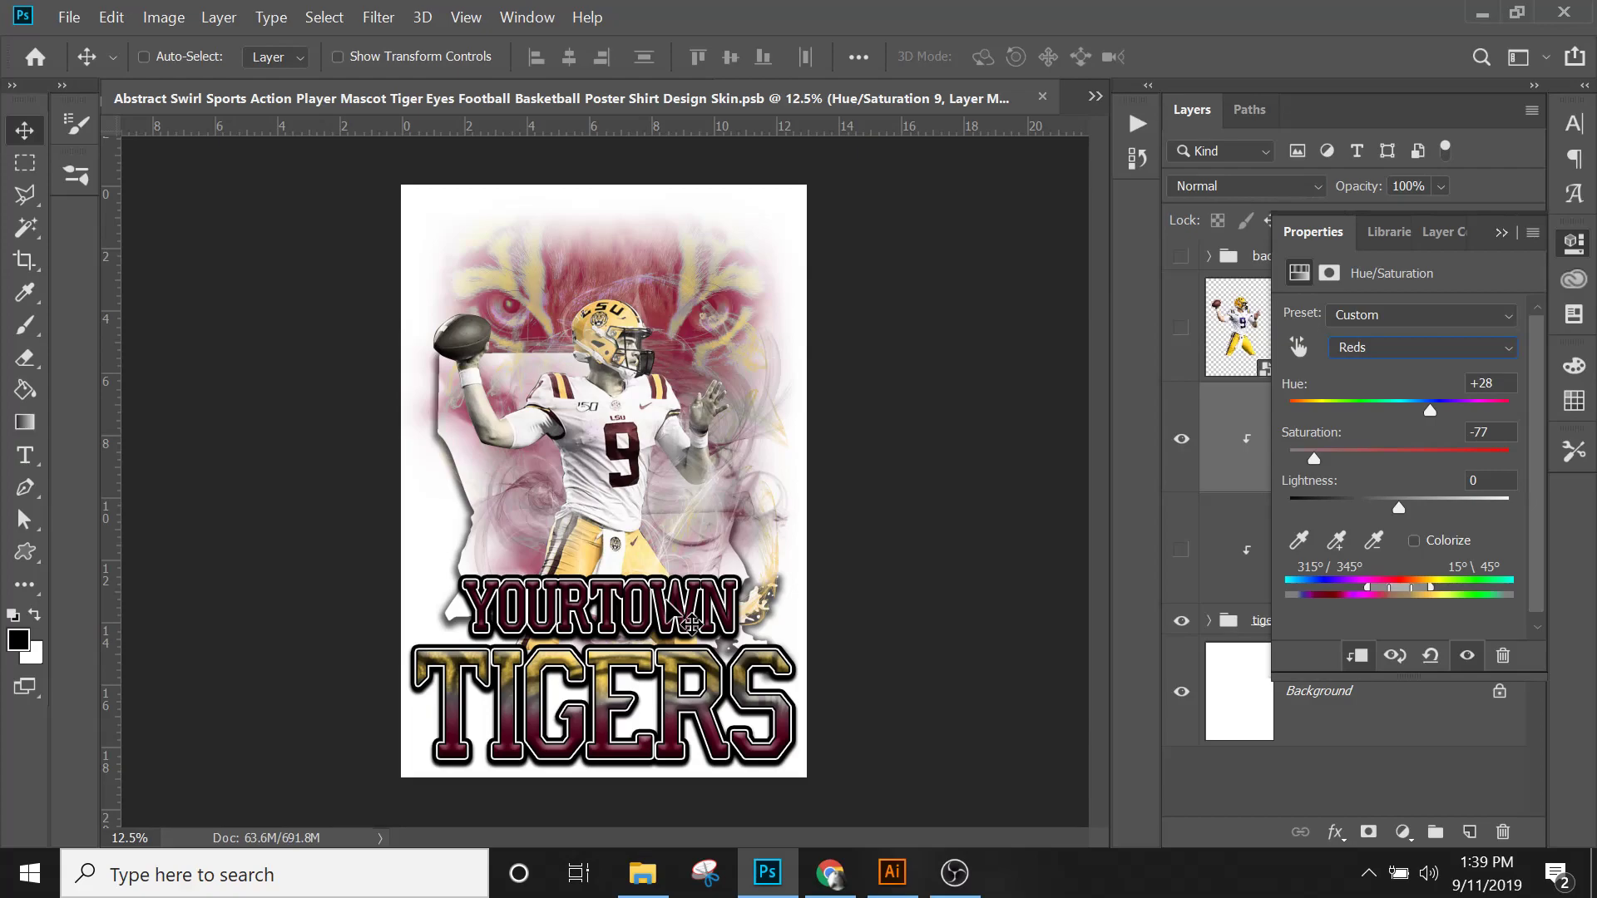
Step: Compare the poster with the new Hue/Saturation layer on and off, and hide it while showing Hue/Saturation 8
left_click(1501, 232)
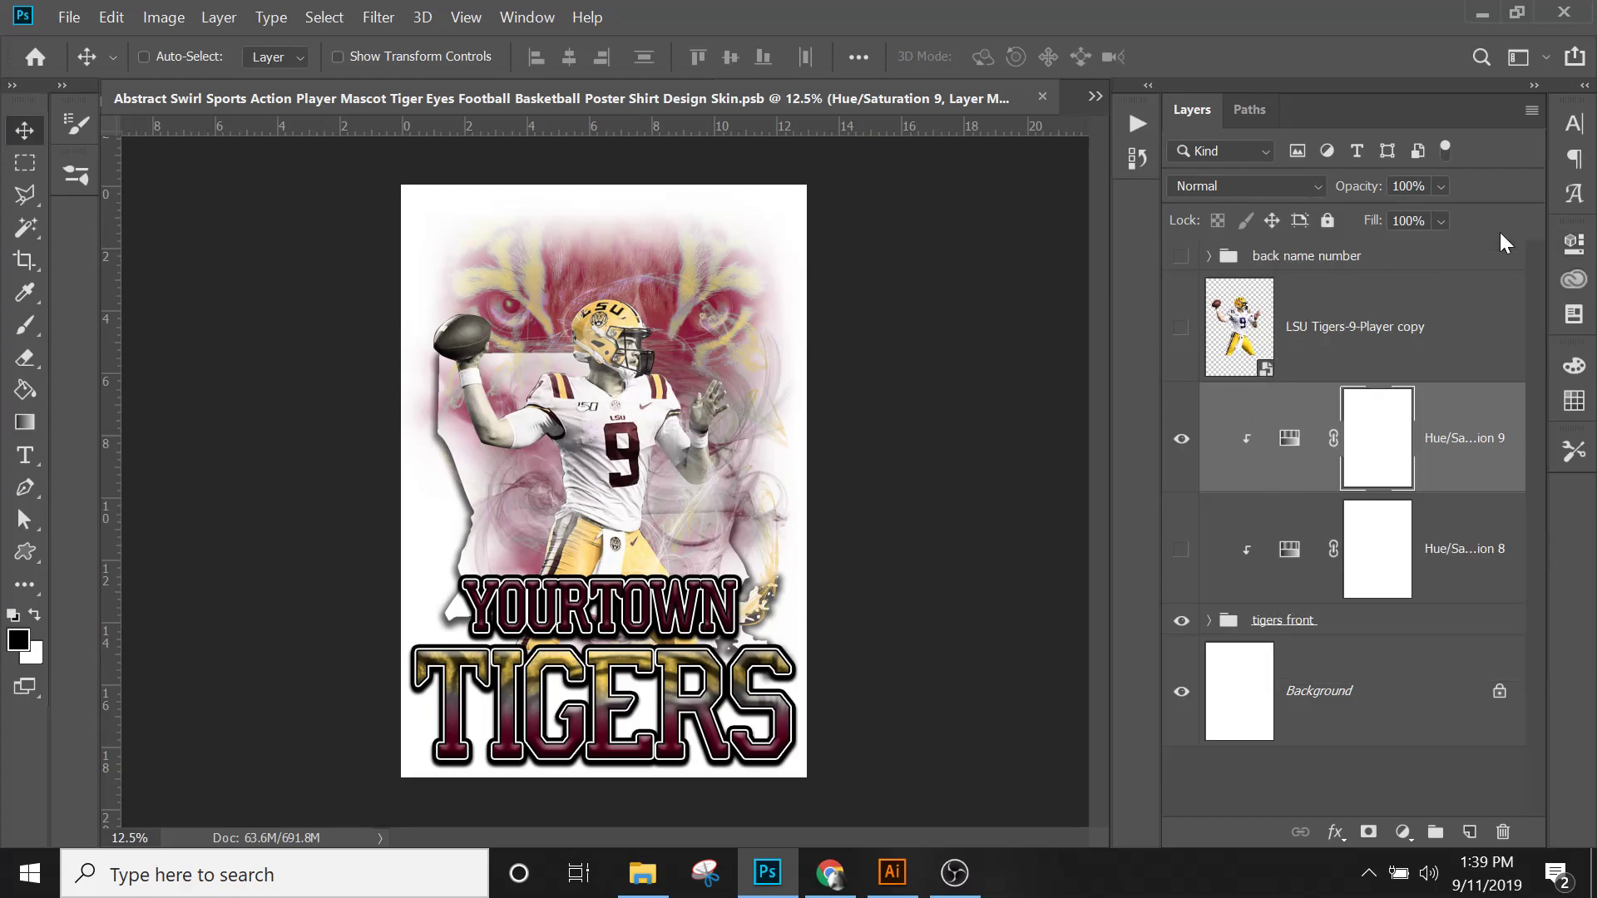
left_click(1181, 439)
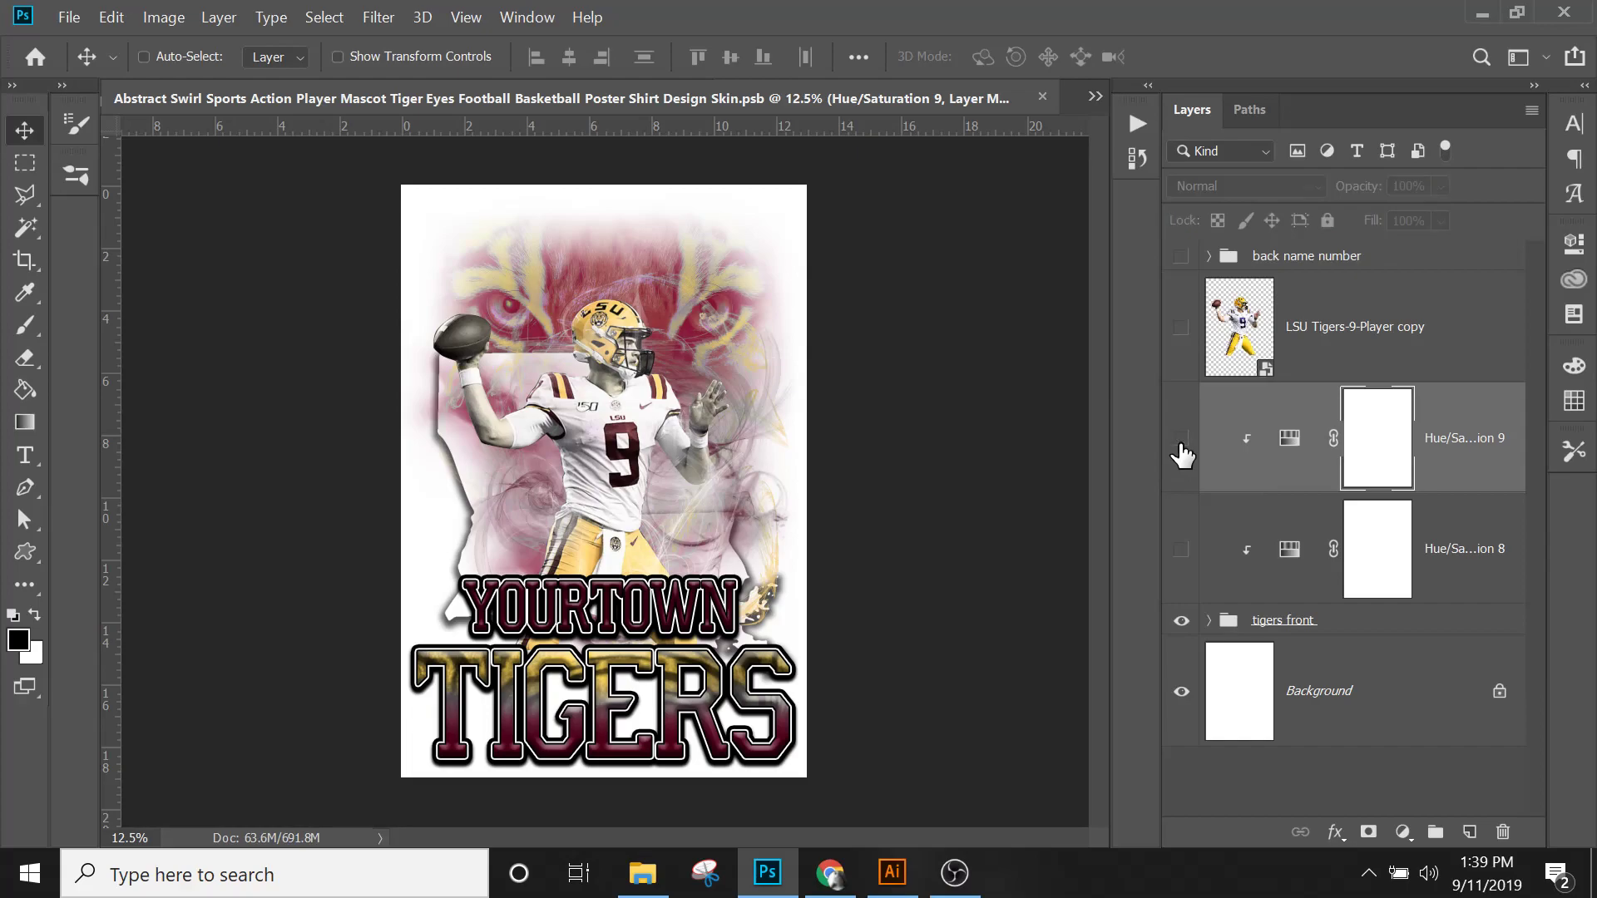
left_click(1181, 439)
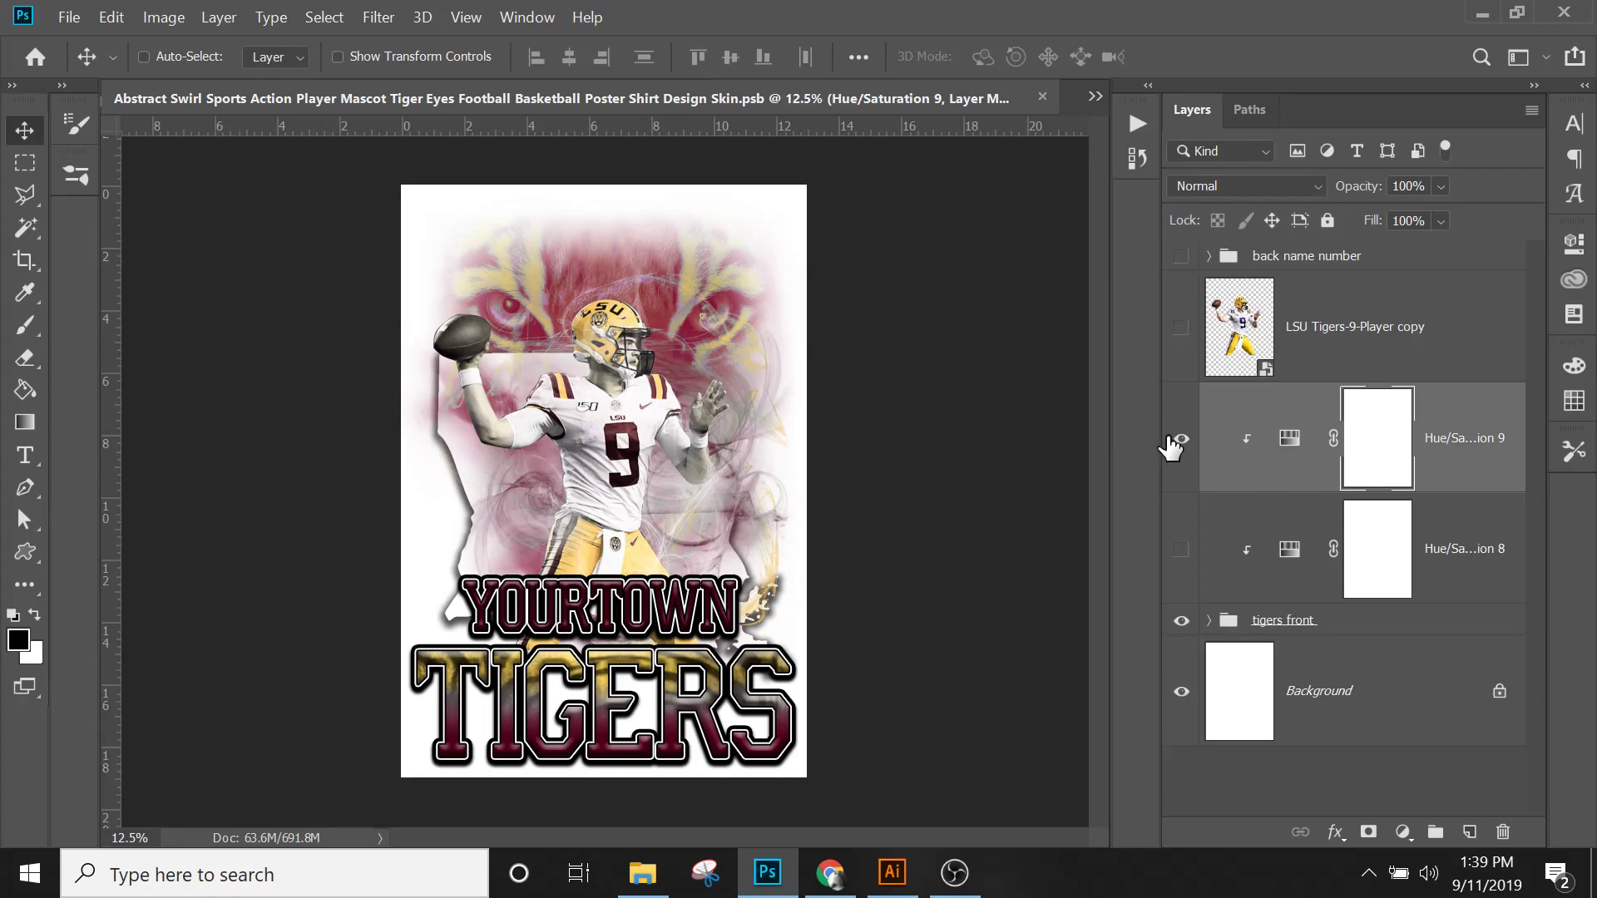
left_click(1181, 441)
left_click(1181, 548)
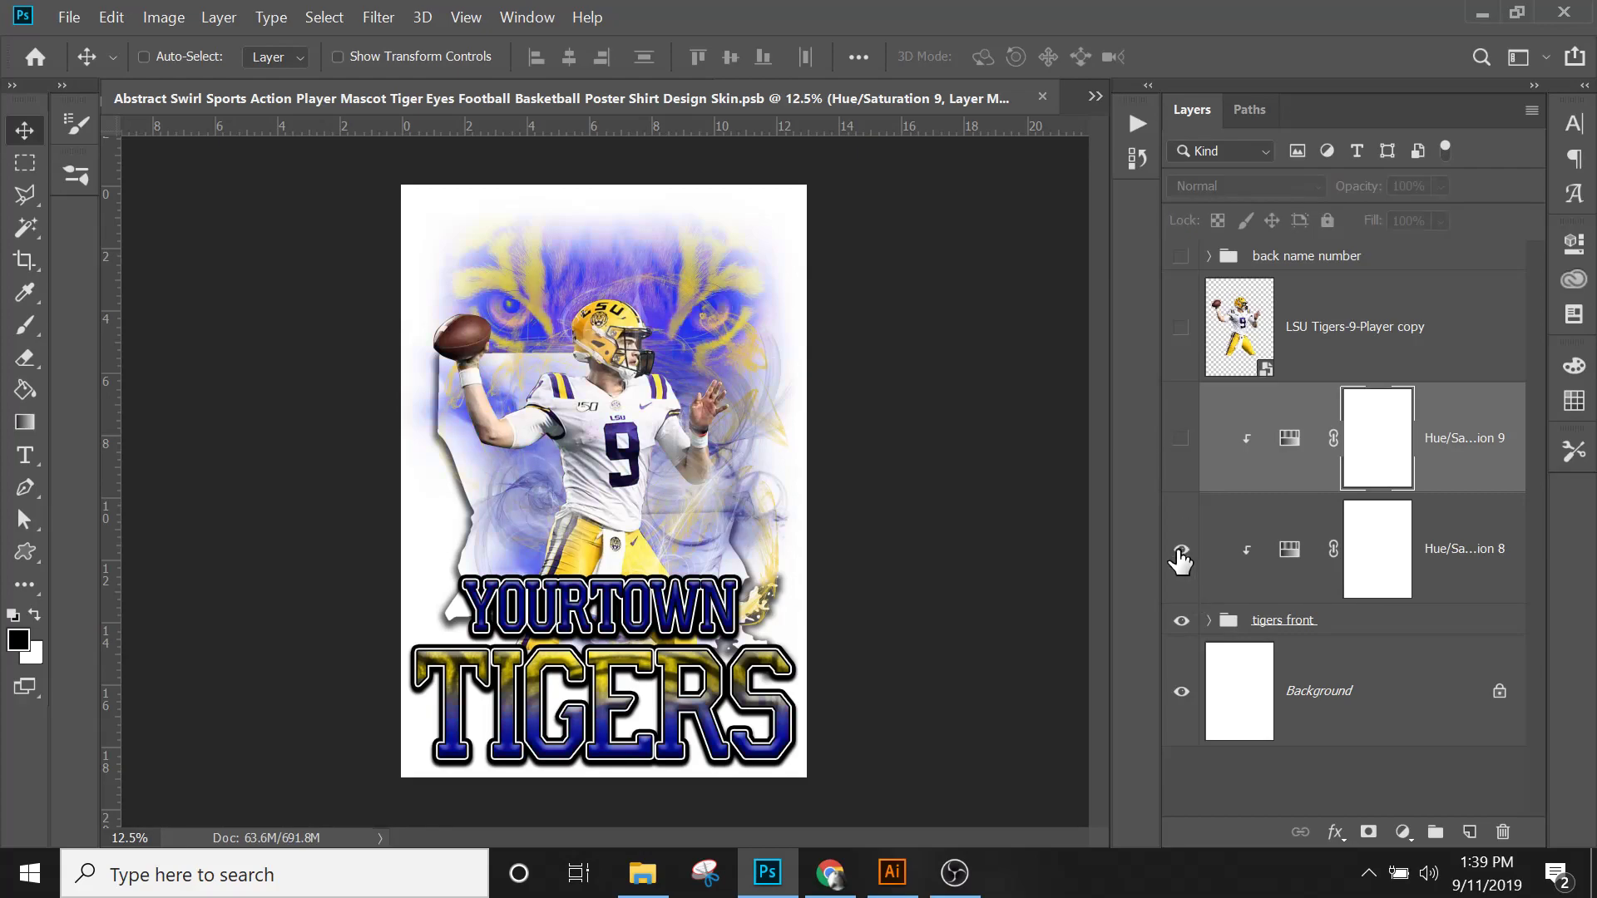
Step: Preview the poster with Hue/Saturation 9 and hide it again, and show the back name number group in place of the tigers front group
left_click(1182, 438)
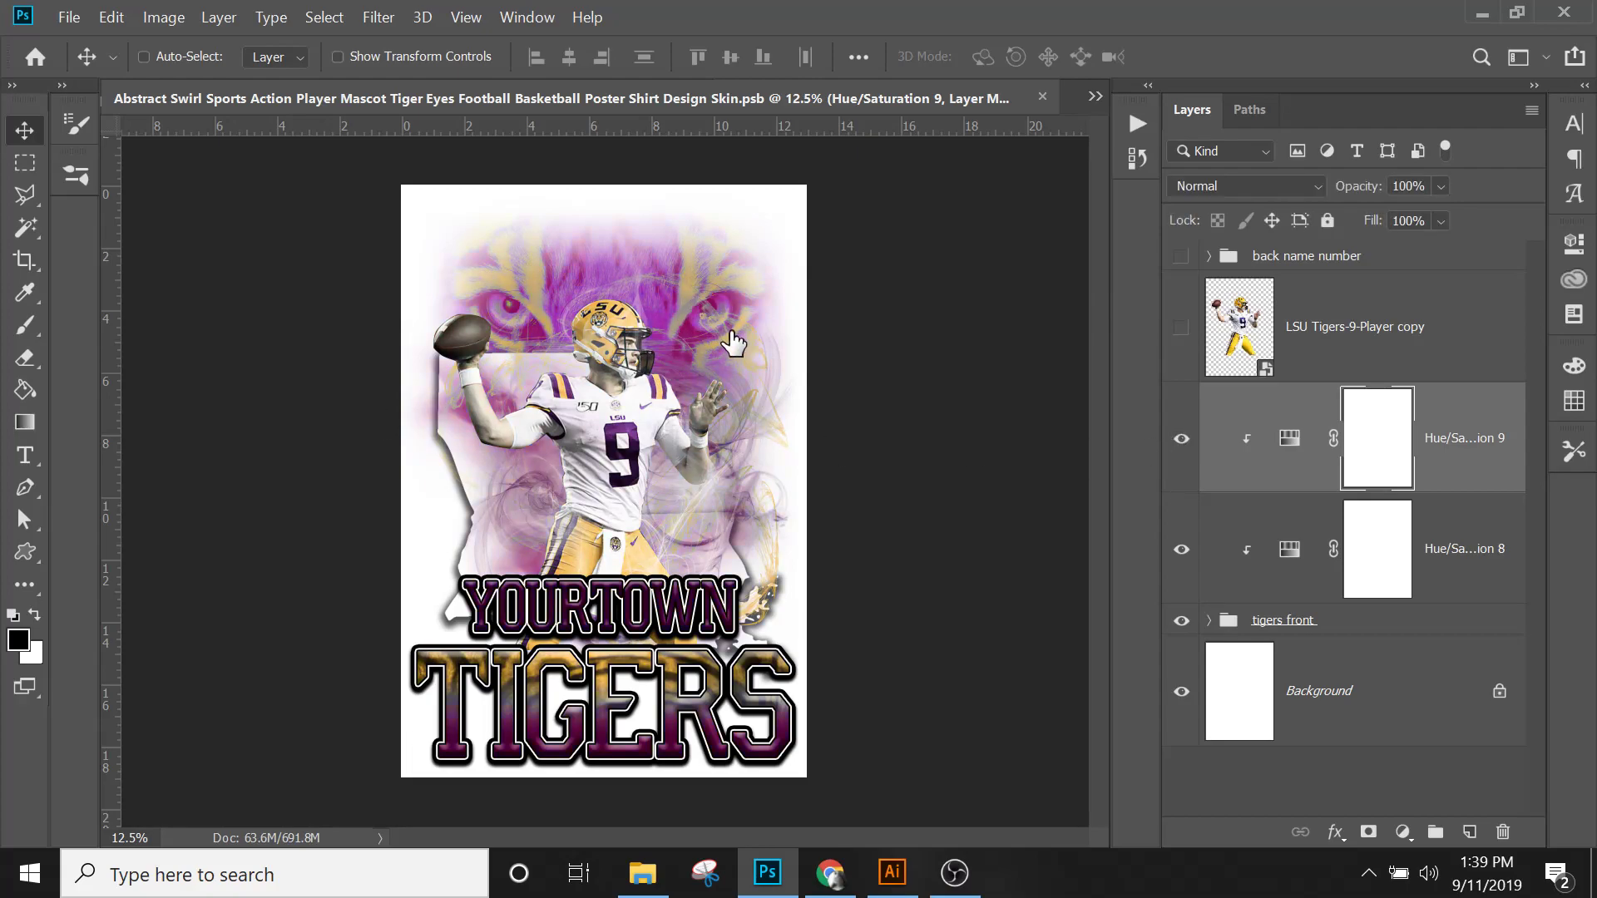
left_click(1182, 438)
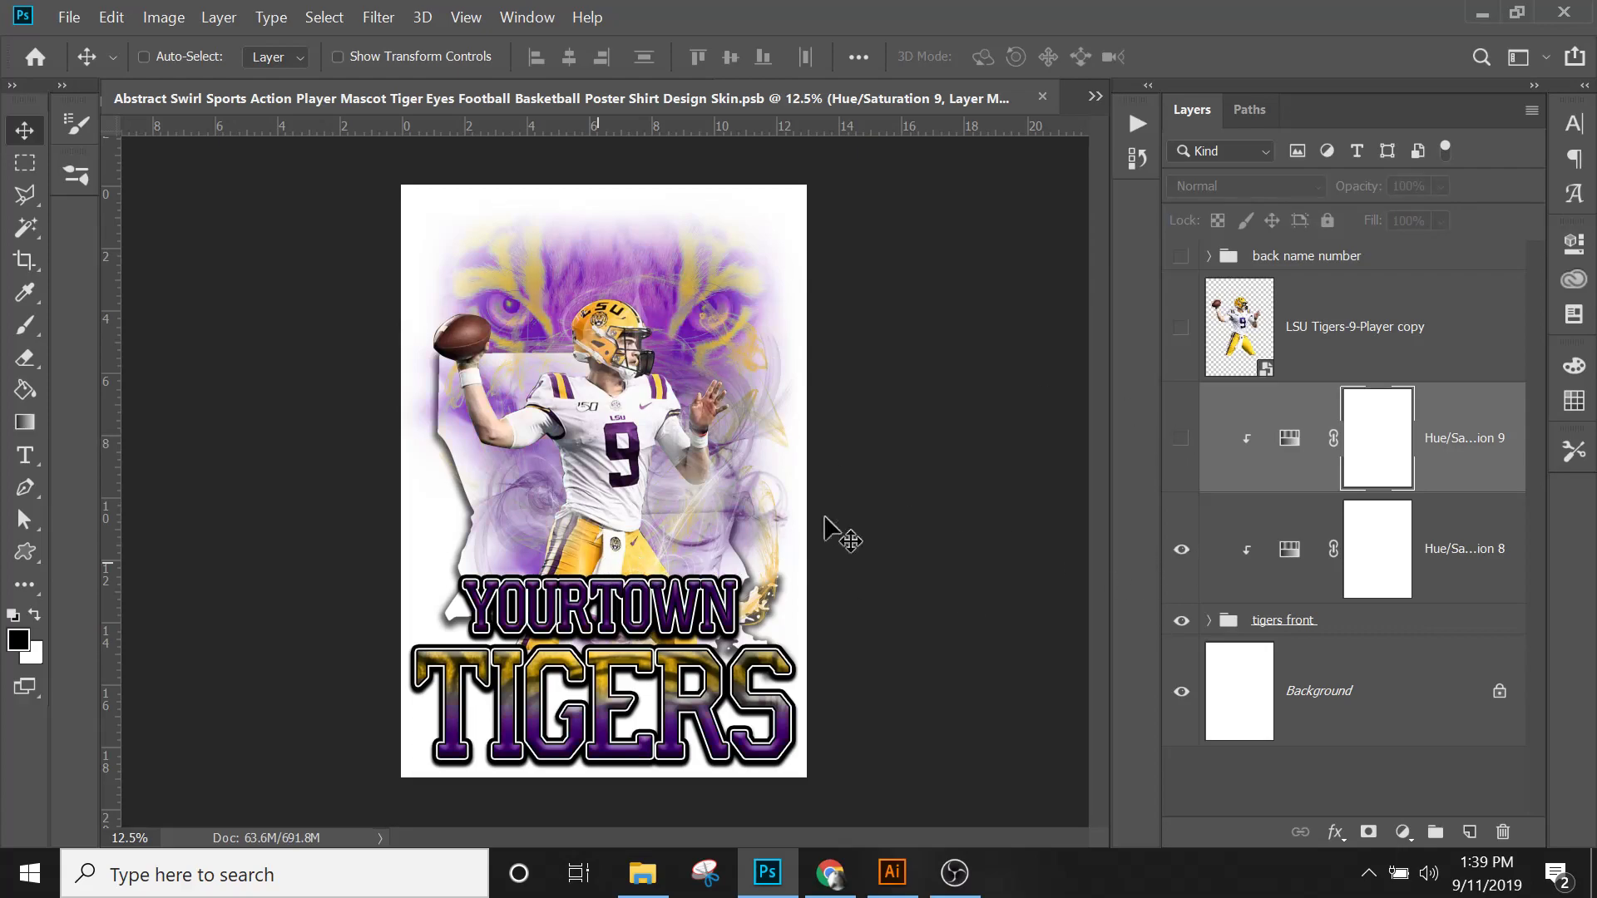
left_click(1182, 258)
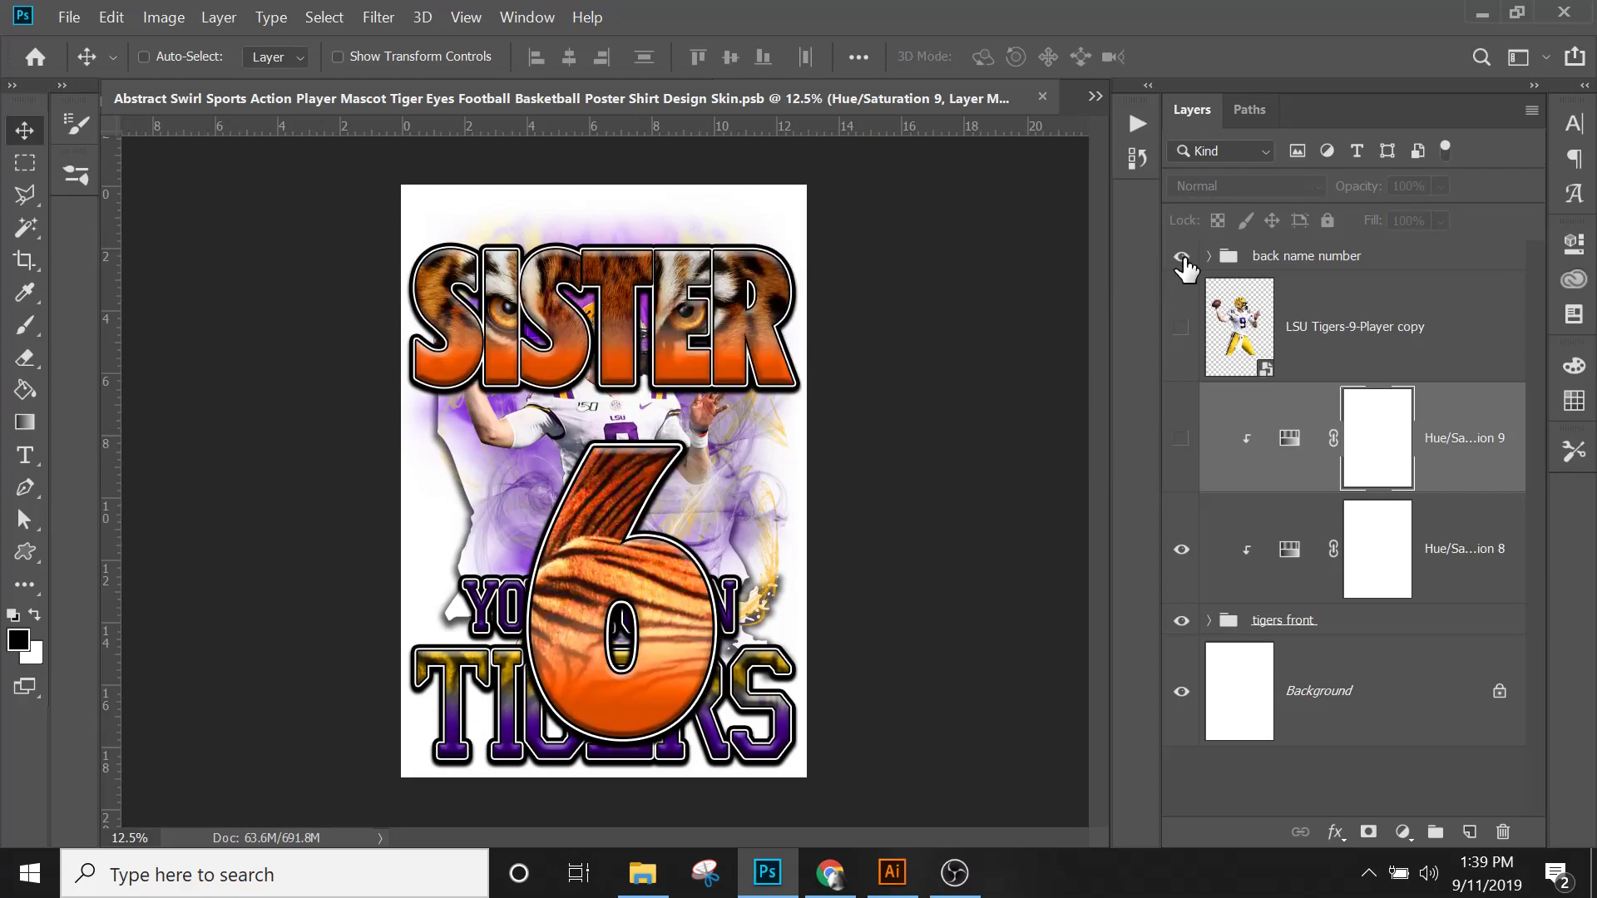
left_click(1182, 621)
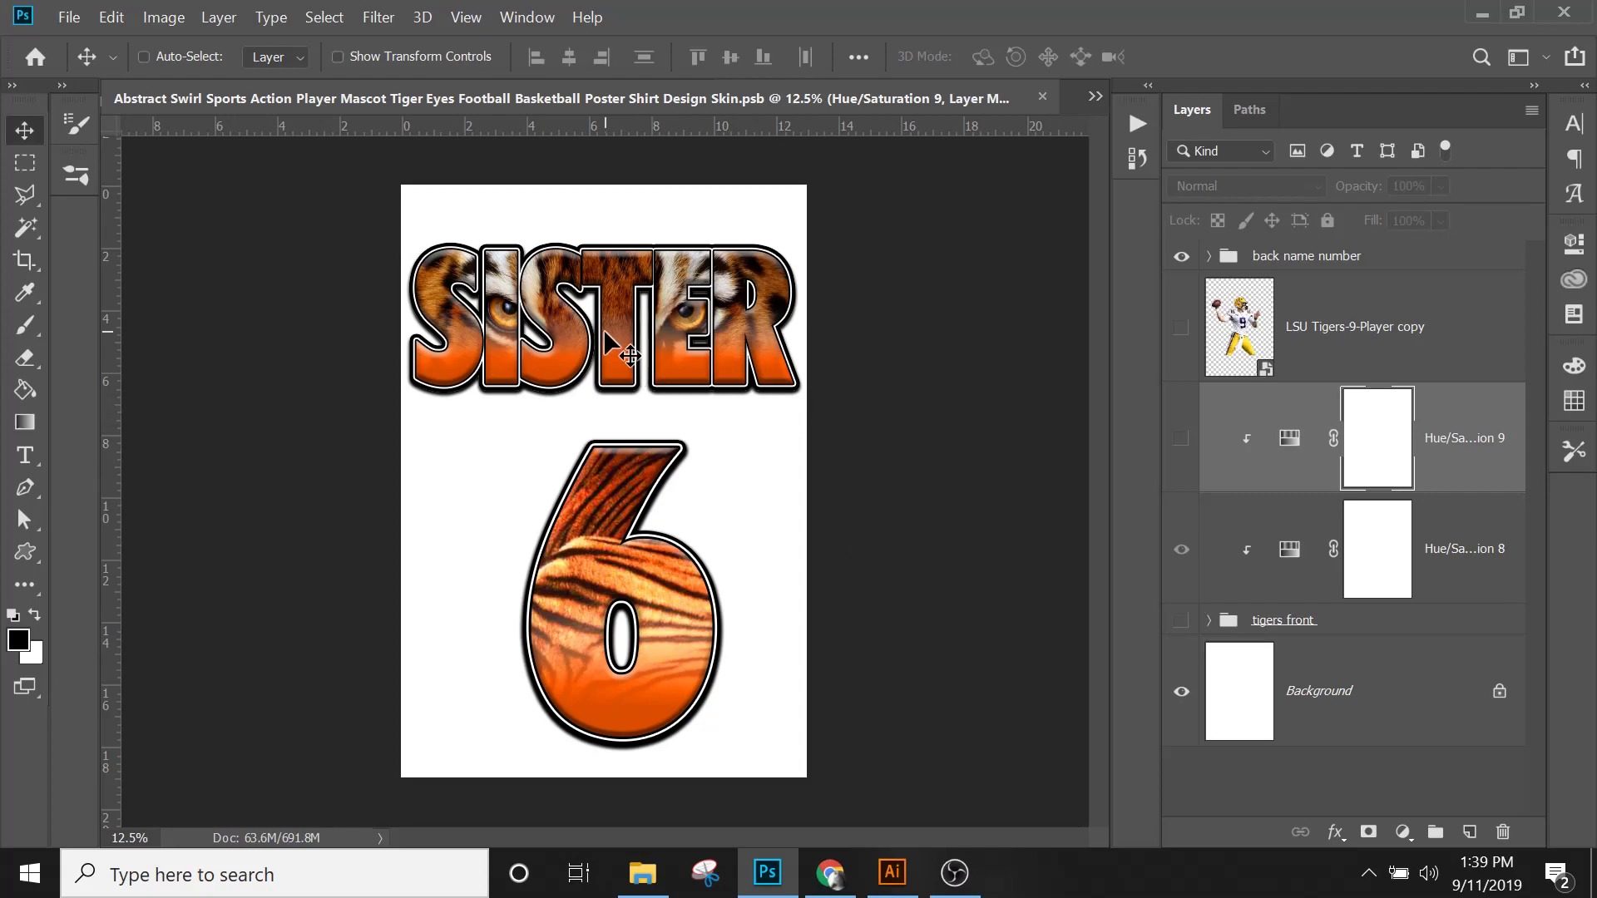
Step: Expand the back name number group, make the tigers front group visible again and expand it too
left_click(1209, 257)
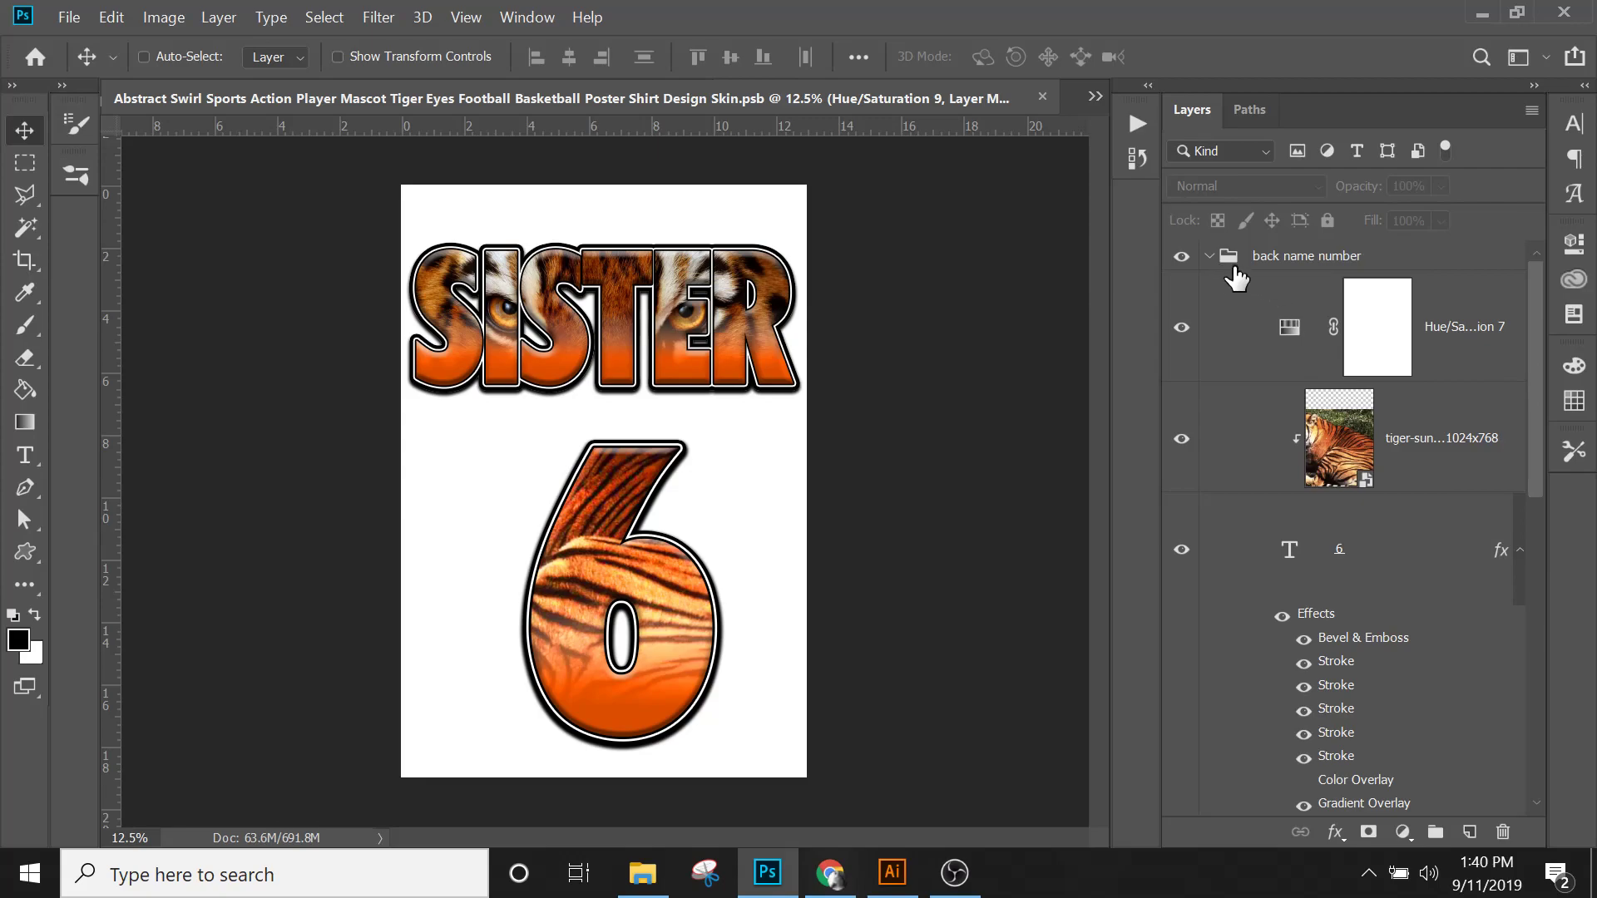
scroll(1330, 449, "down", 1)
scroll(1331, 449, "down", 8)
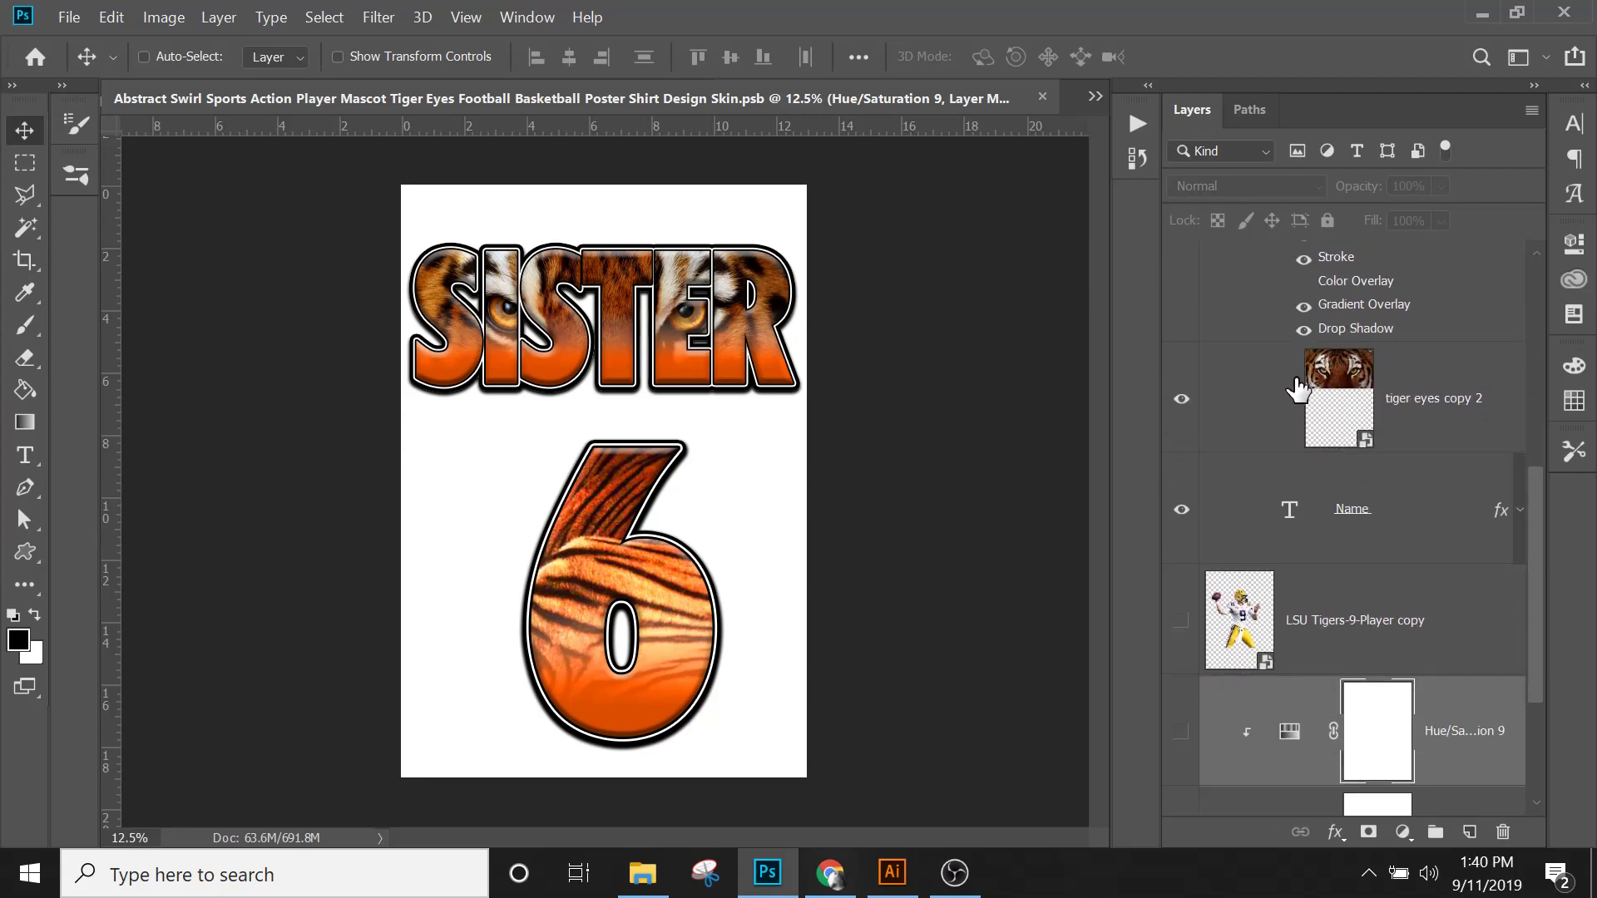
scroll(1335, 573, "down", 7)
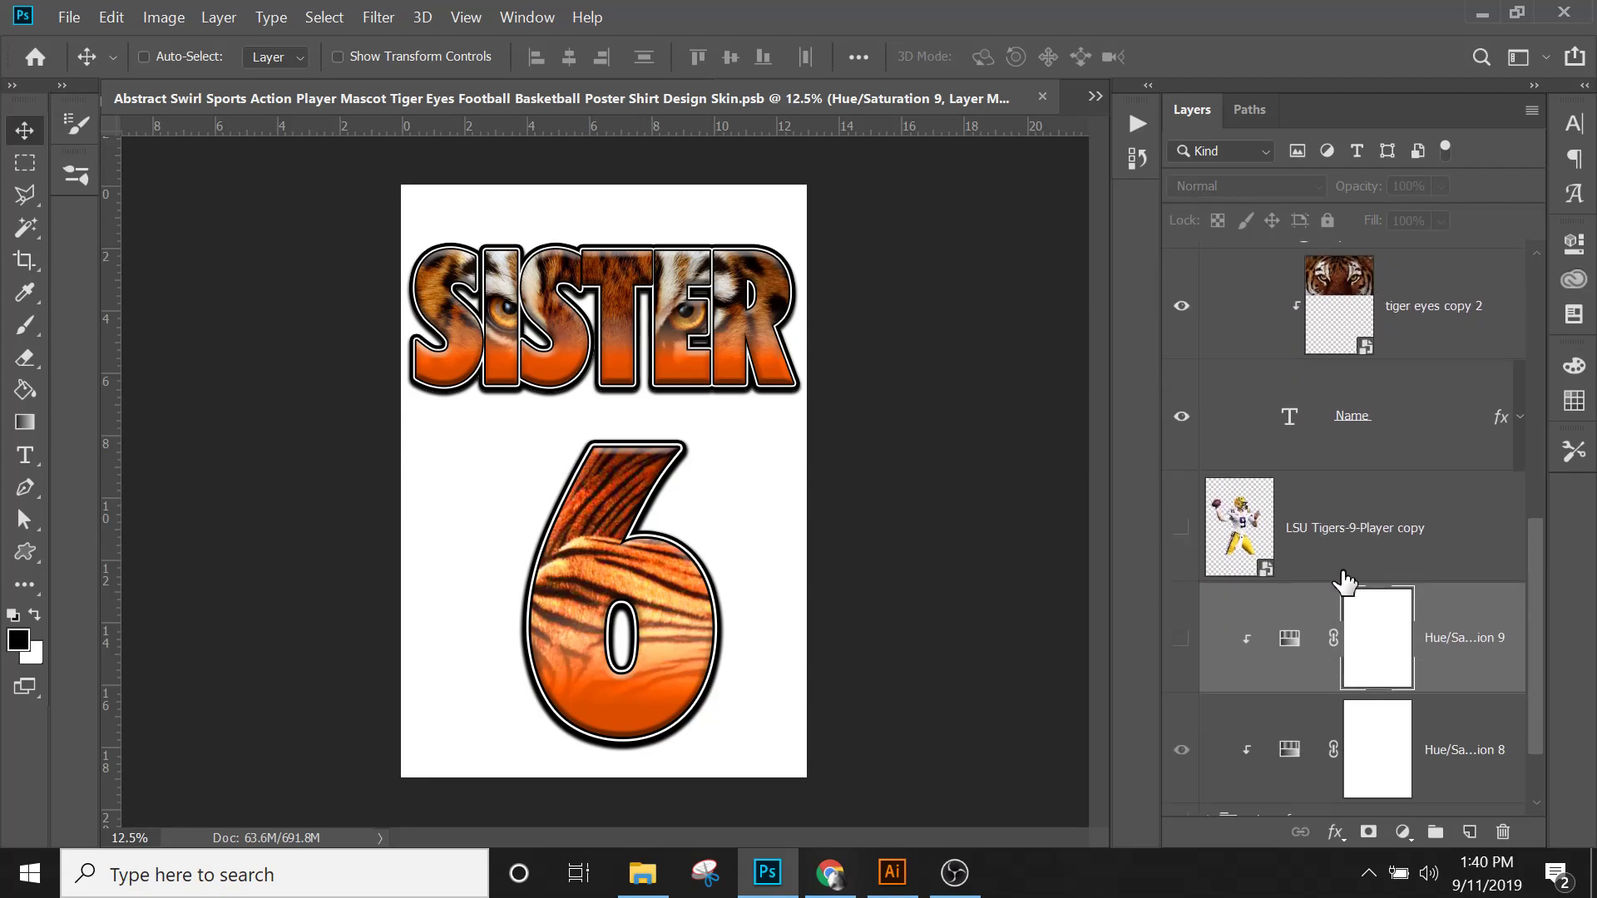
left_click(1181, 689)
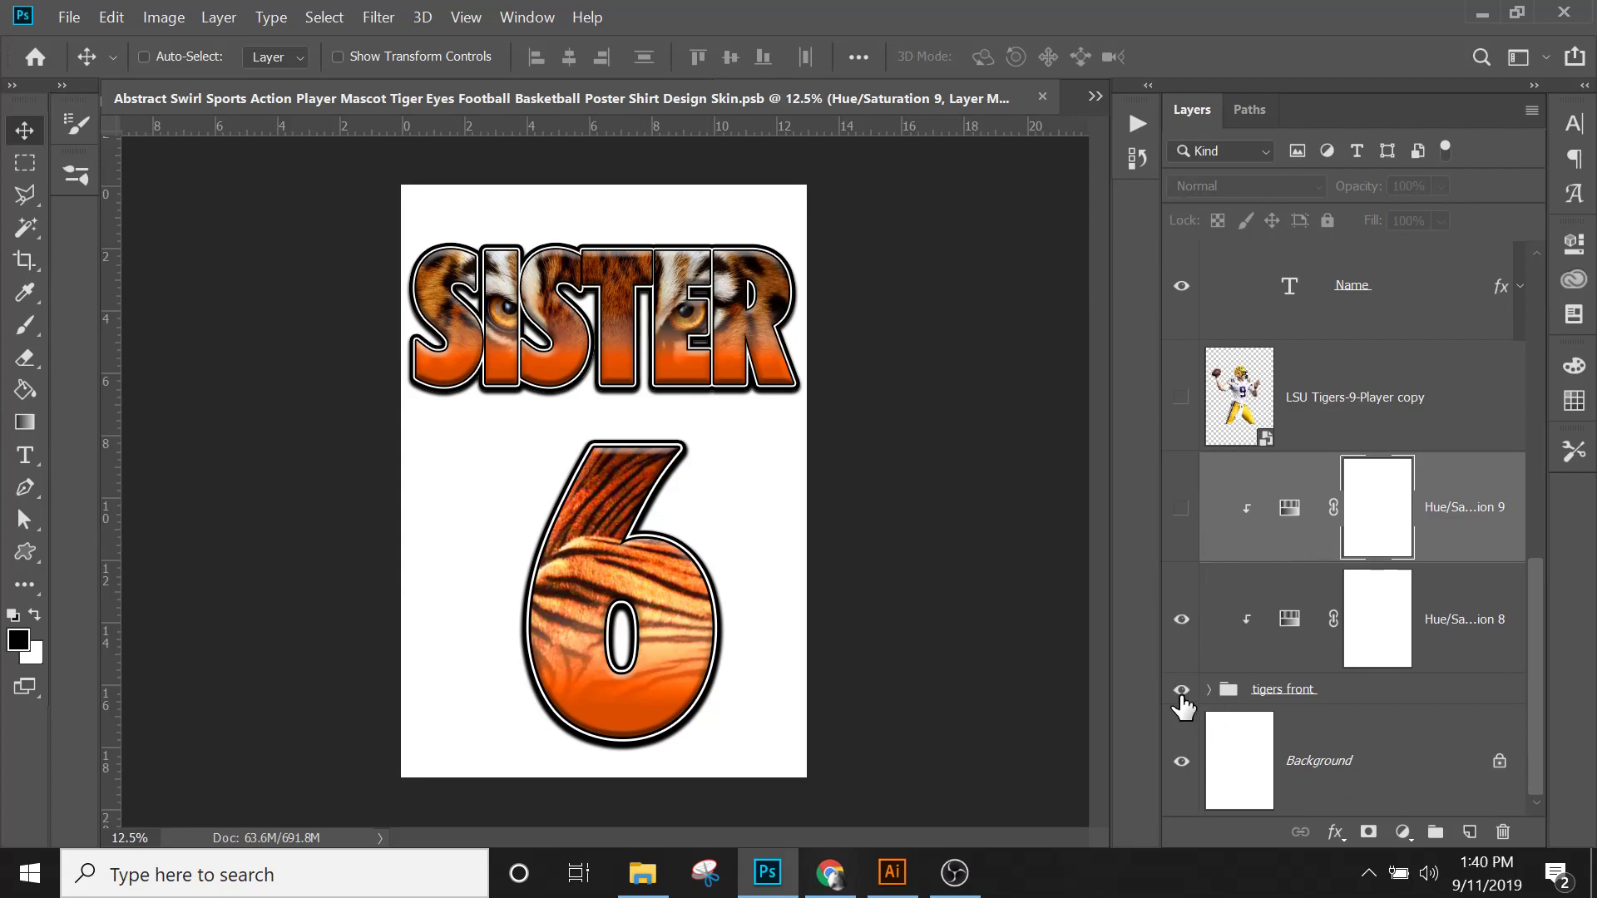
left_click(1207, 692)
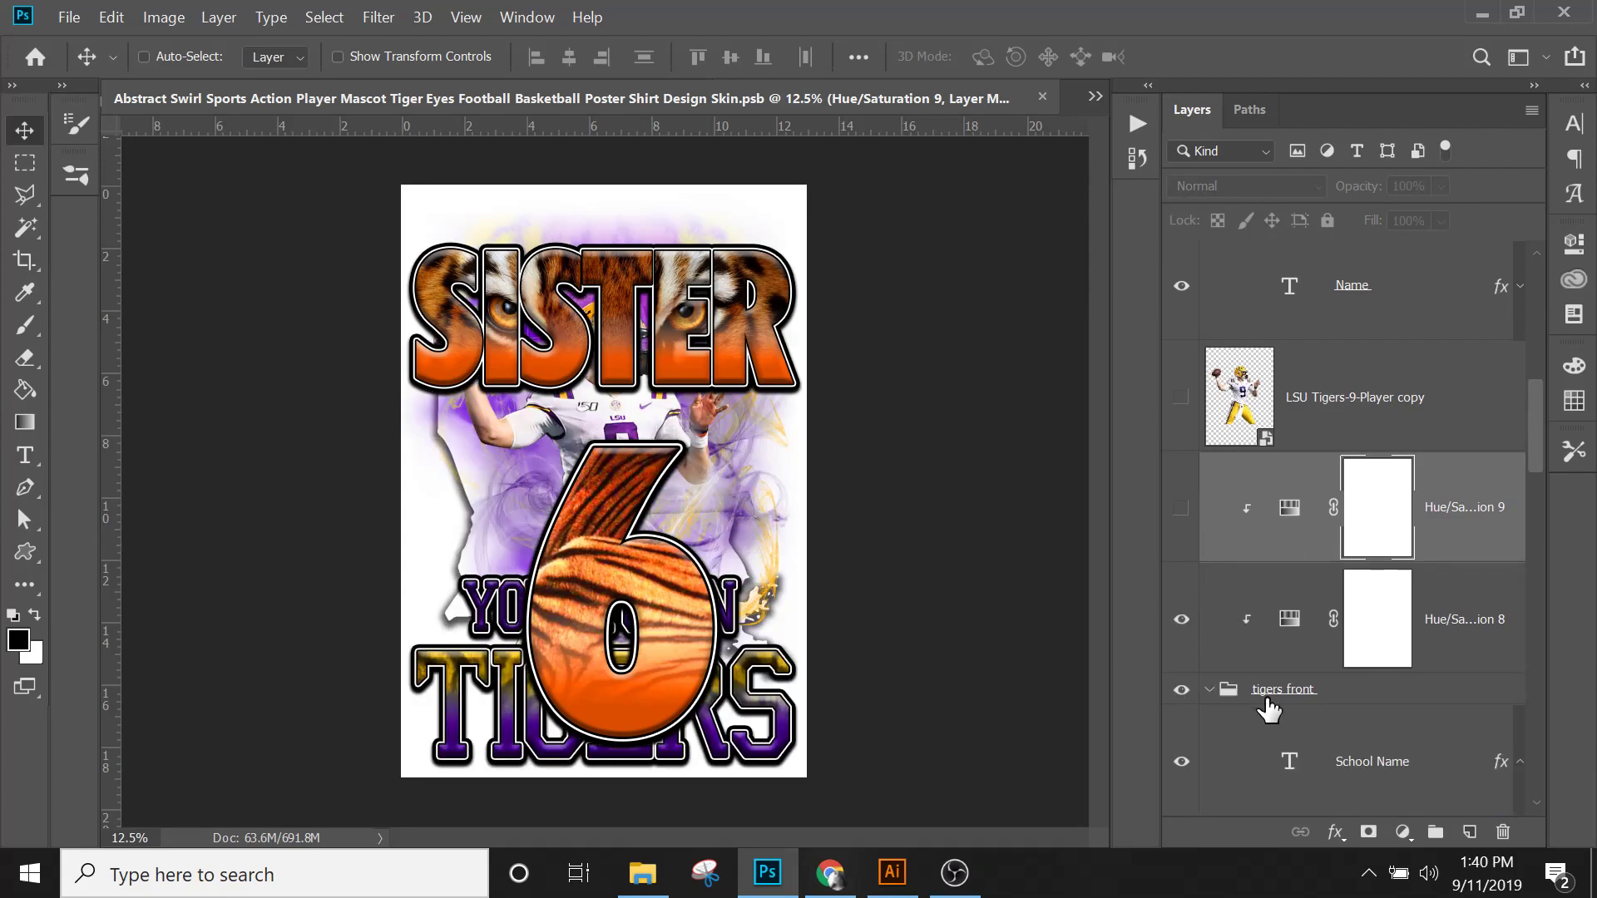
Step: Copy the layer style of the TIGERS text layer in the tigers front group
scroll(1268, 716, "down", 1)
scroll(1268, 717, "down", 5)
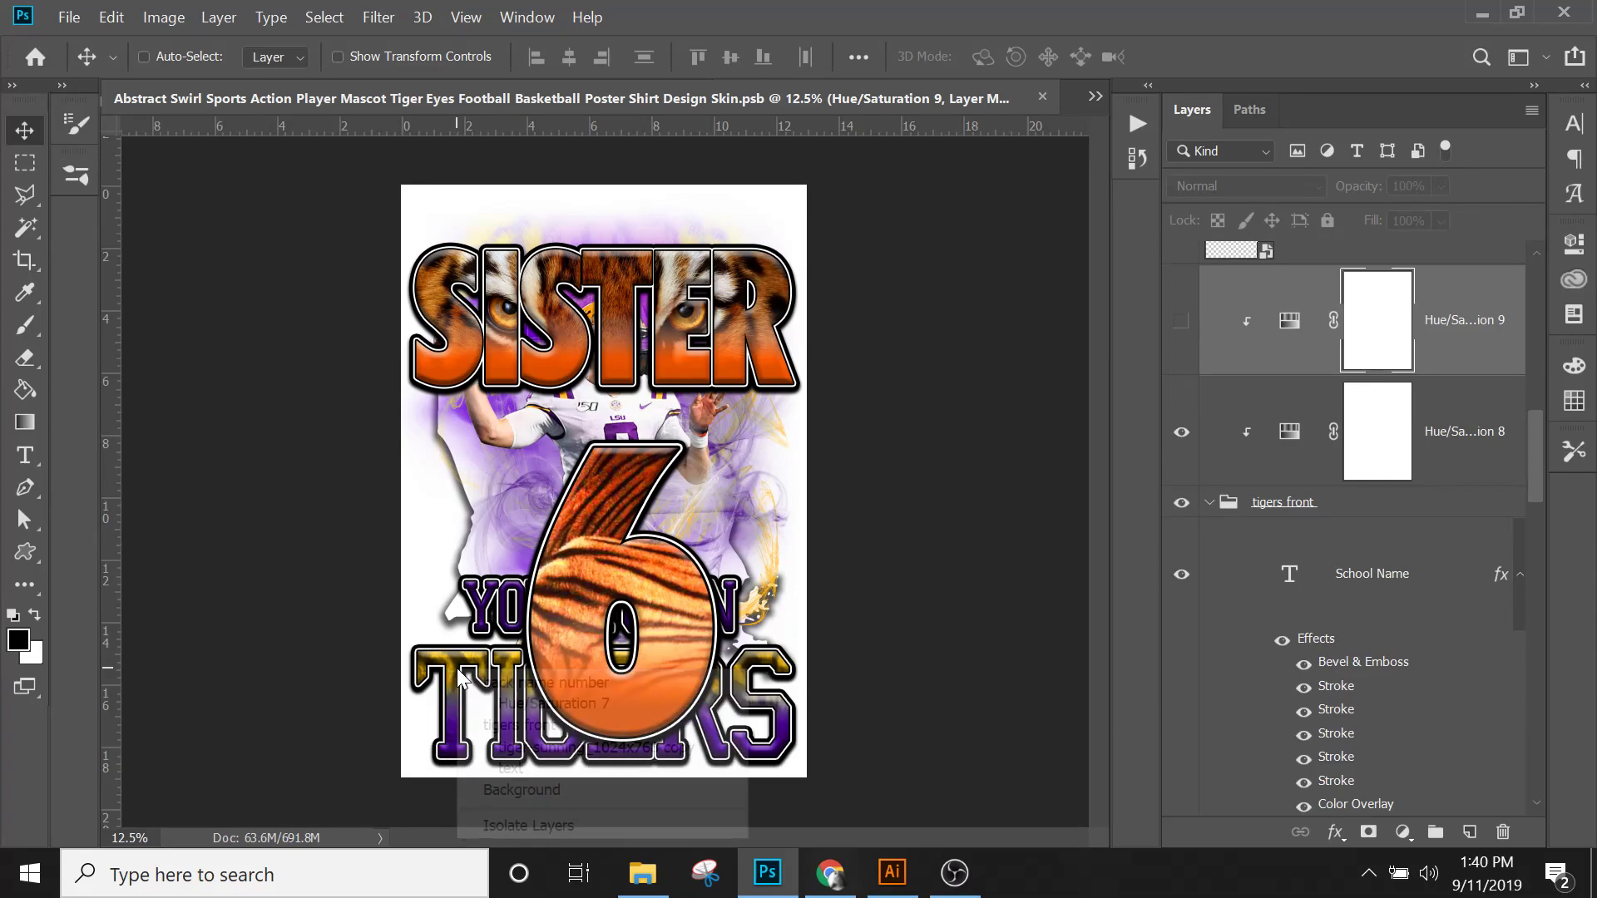
right_click(458, 669)
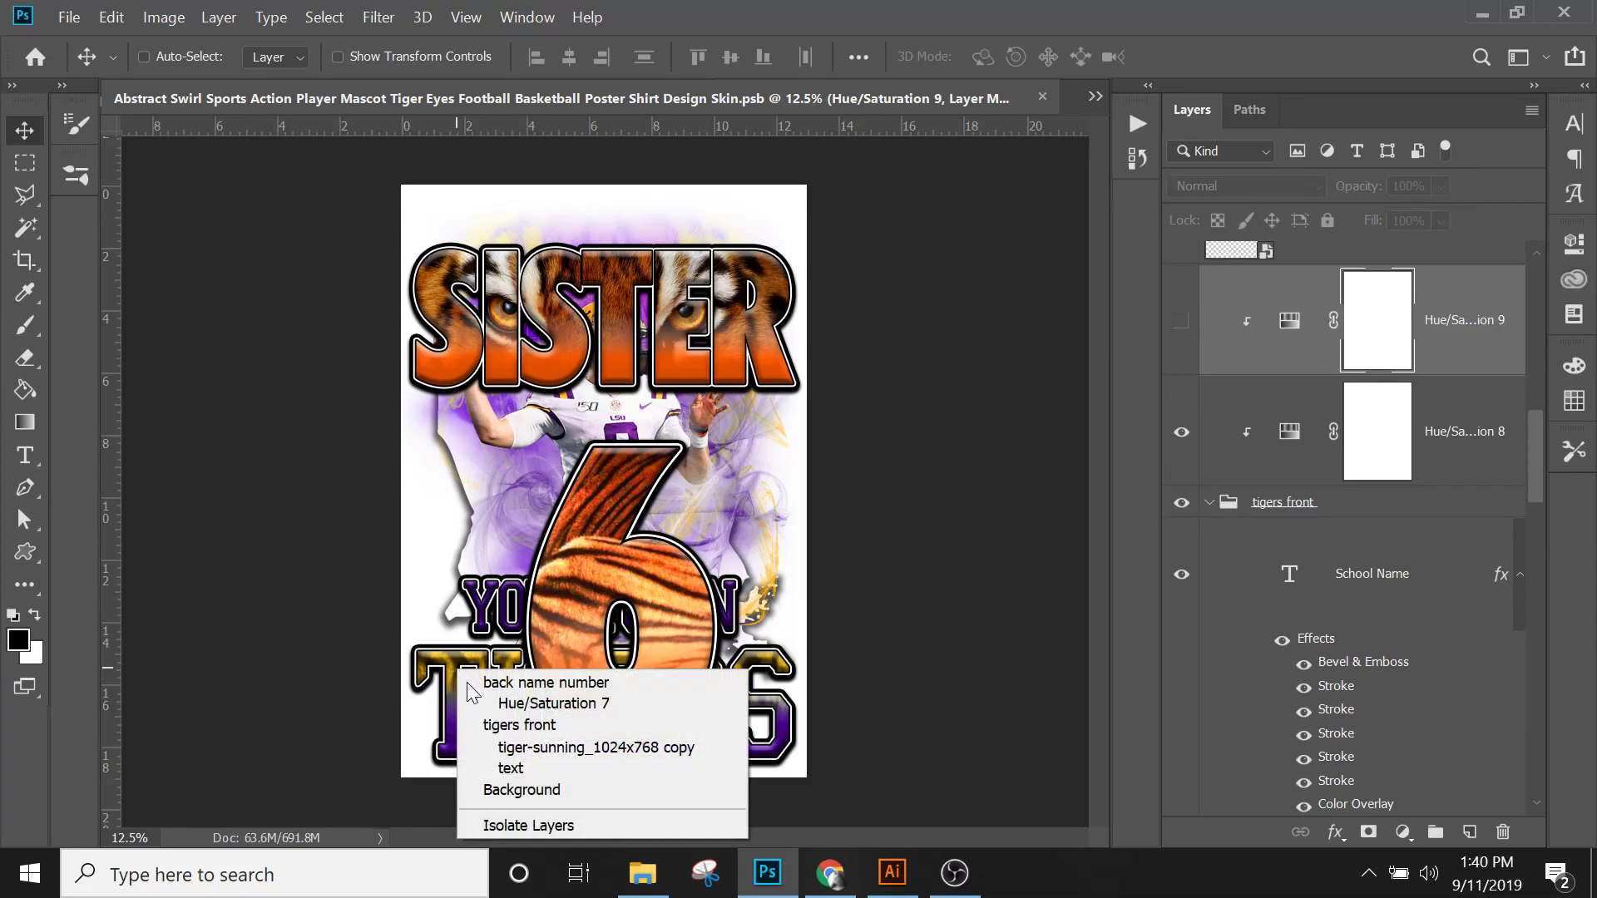
left_click(532, 769)
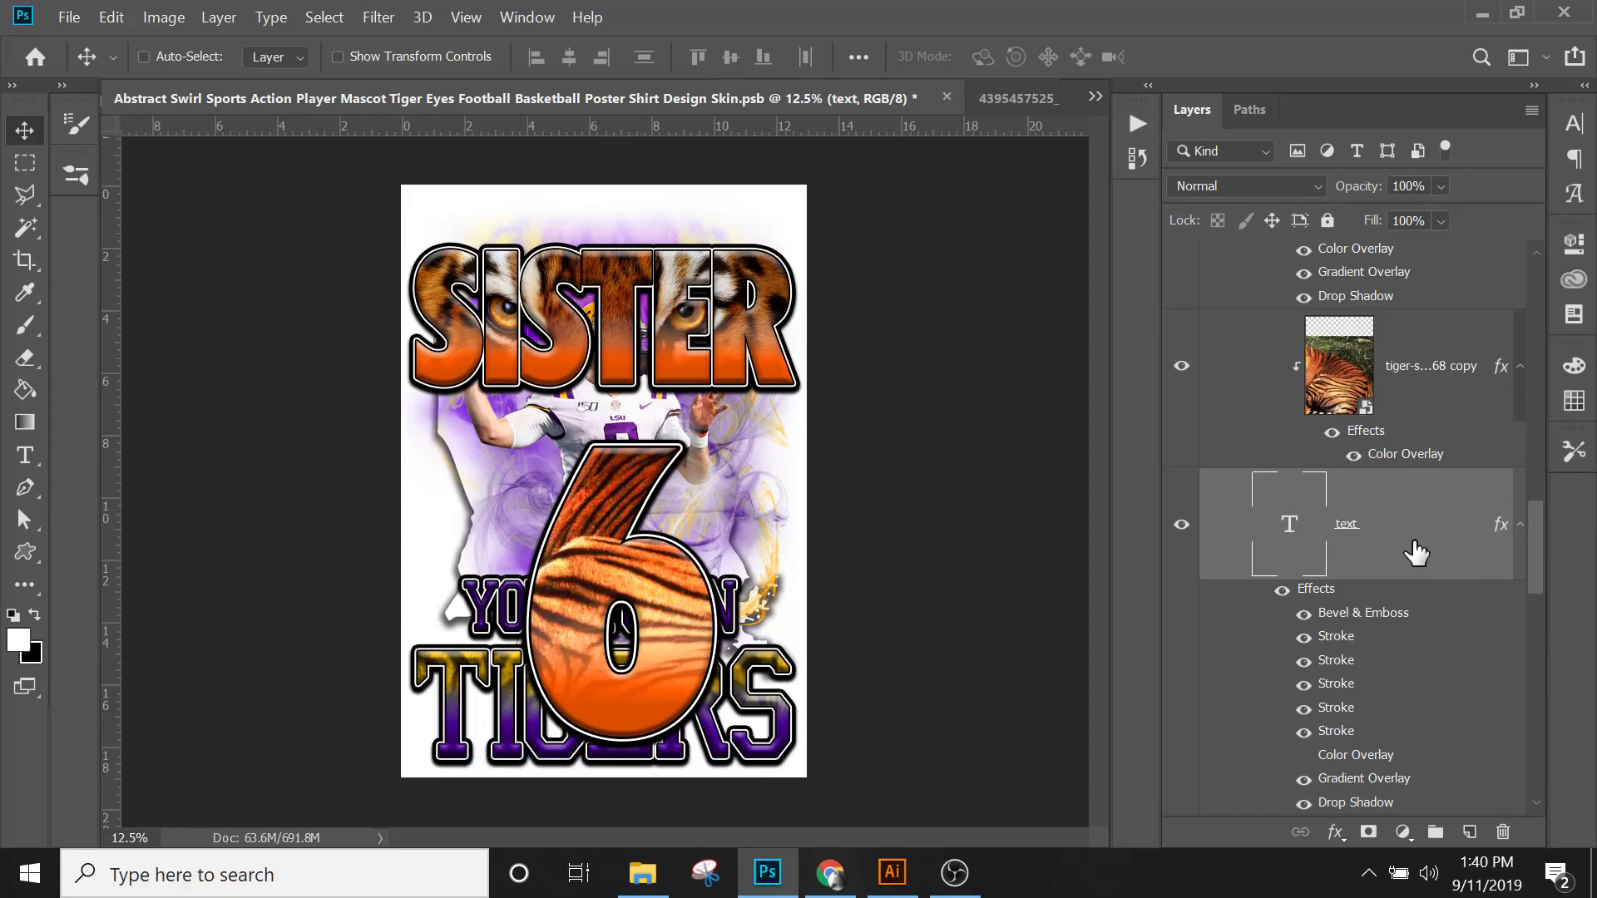
right_click(1415, 552)
left_click(1176, 860)
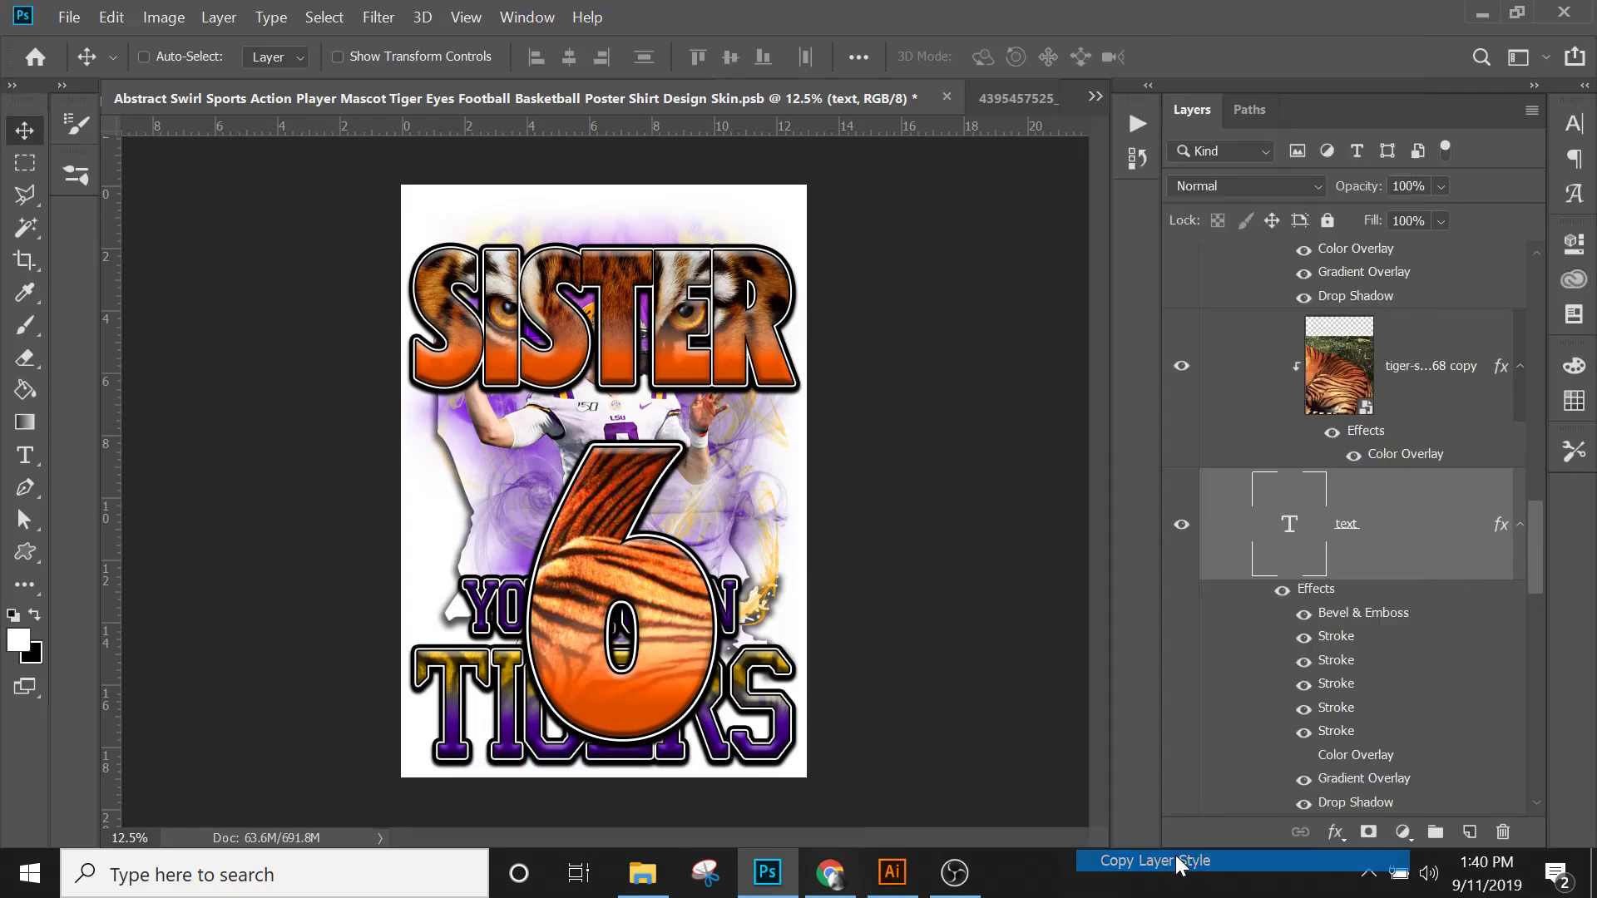
Step: Paste the copied layer style onto the Name layer holding the SISTER text
right_click(613, 293)
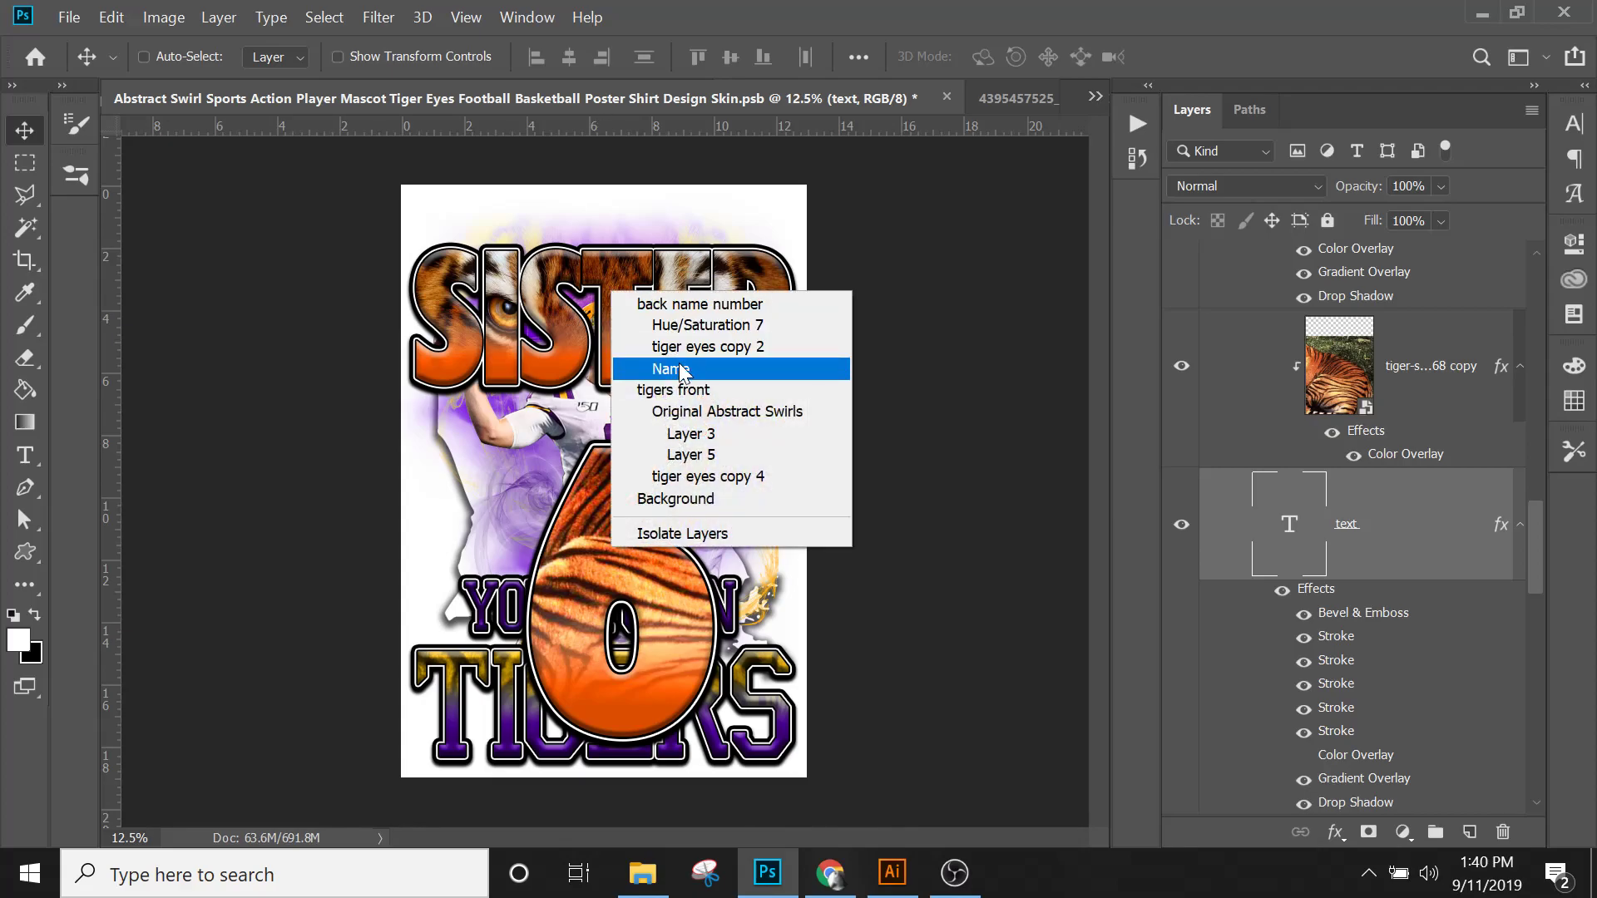
left_click(687, 372)
right_click(1369, 306)
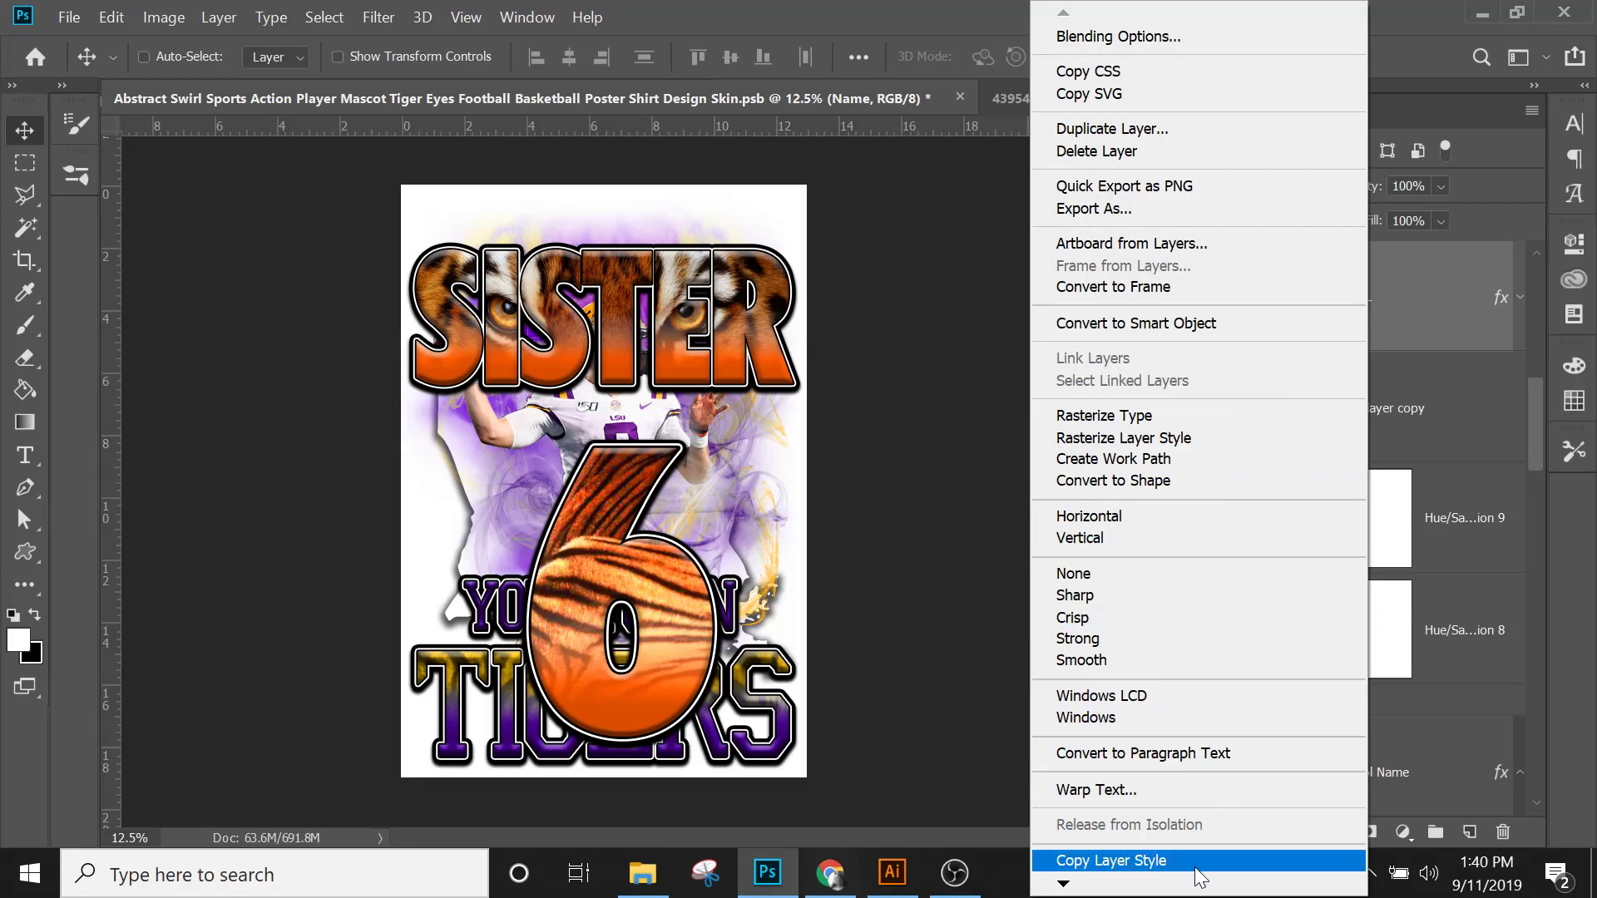
scroll(1195, 863, "down", 5)
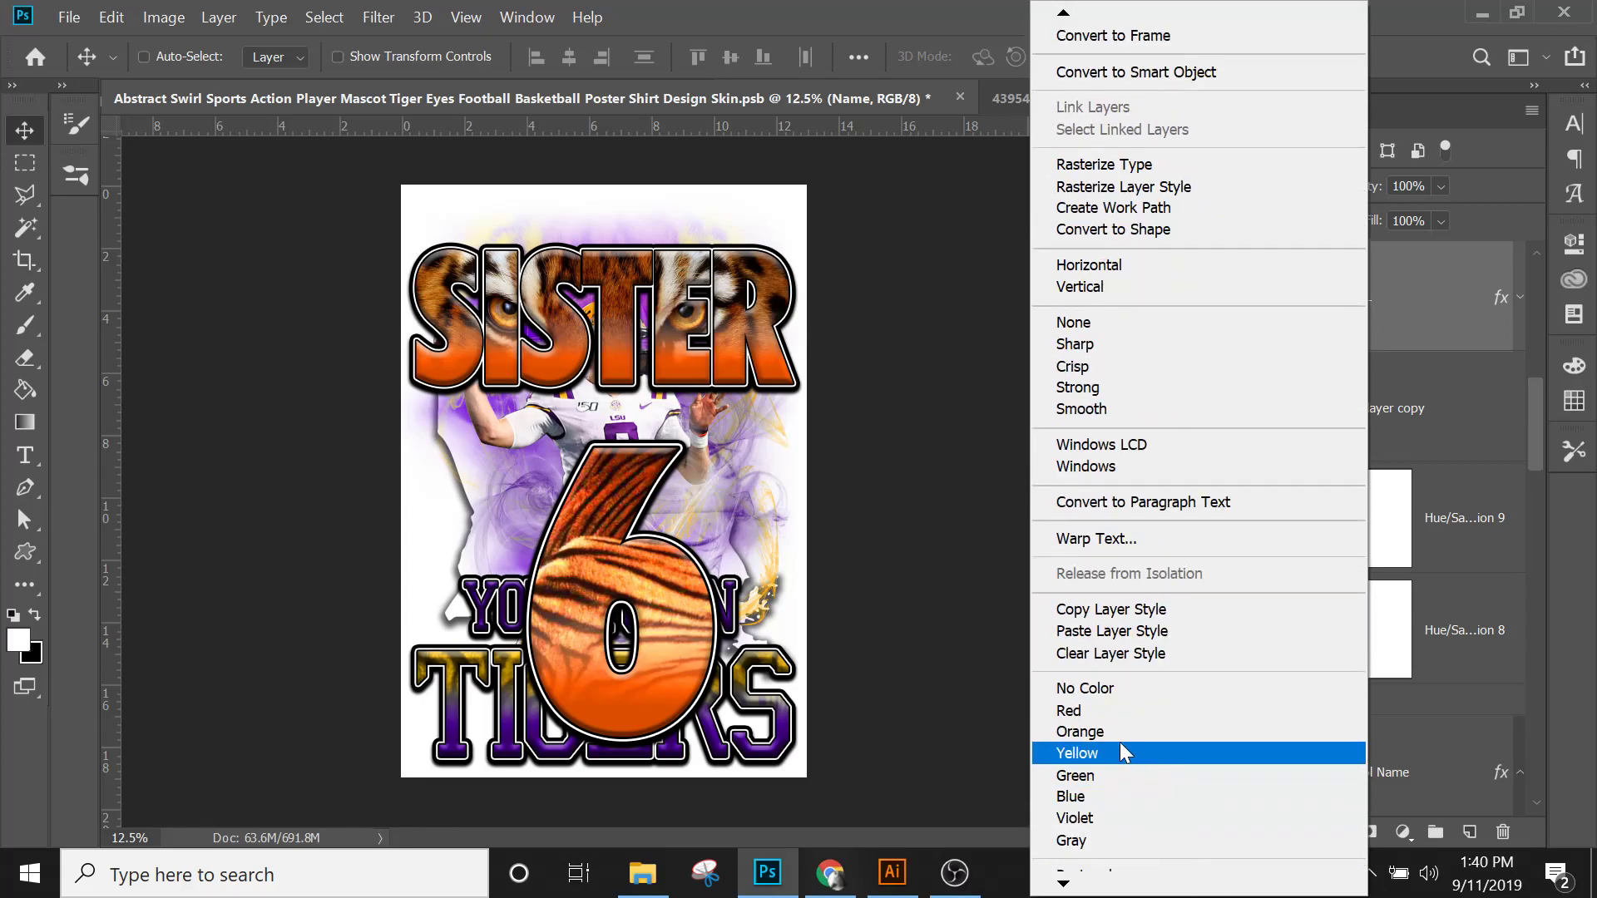
left_click(1101, 632)
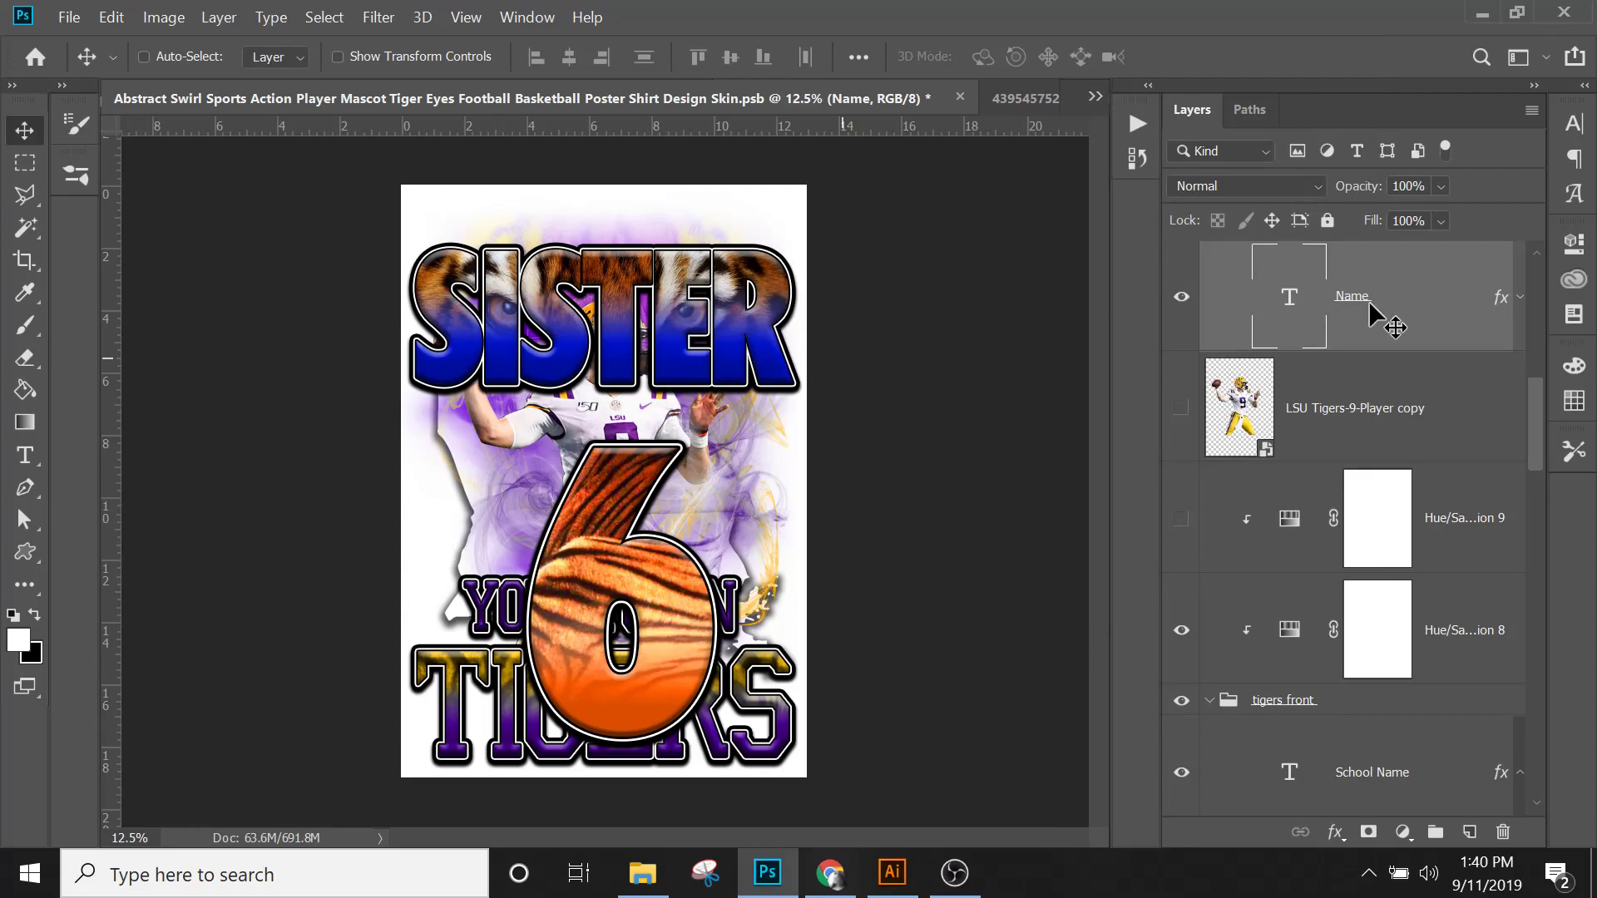
Step: Copy the layer style of the tiger-sunning_1024x768 copy layer clipped to the TIGERS text
scroll(1369, 301, "up", 3)
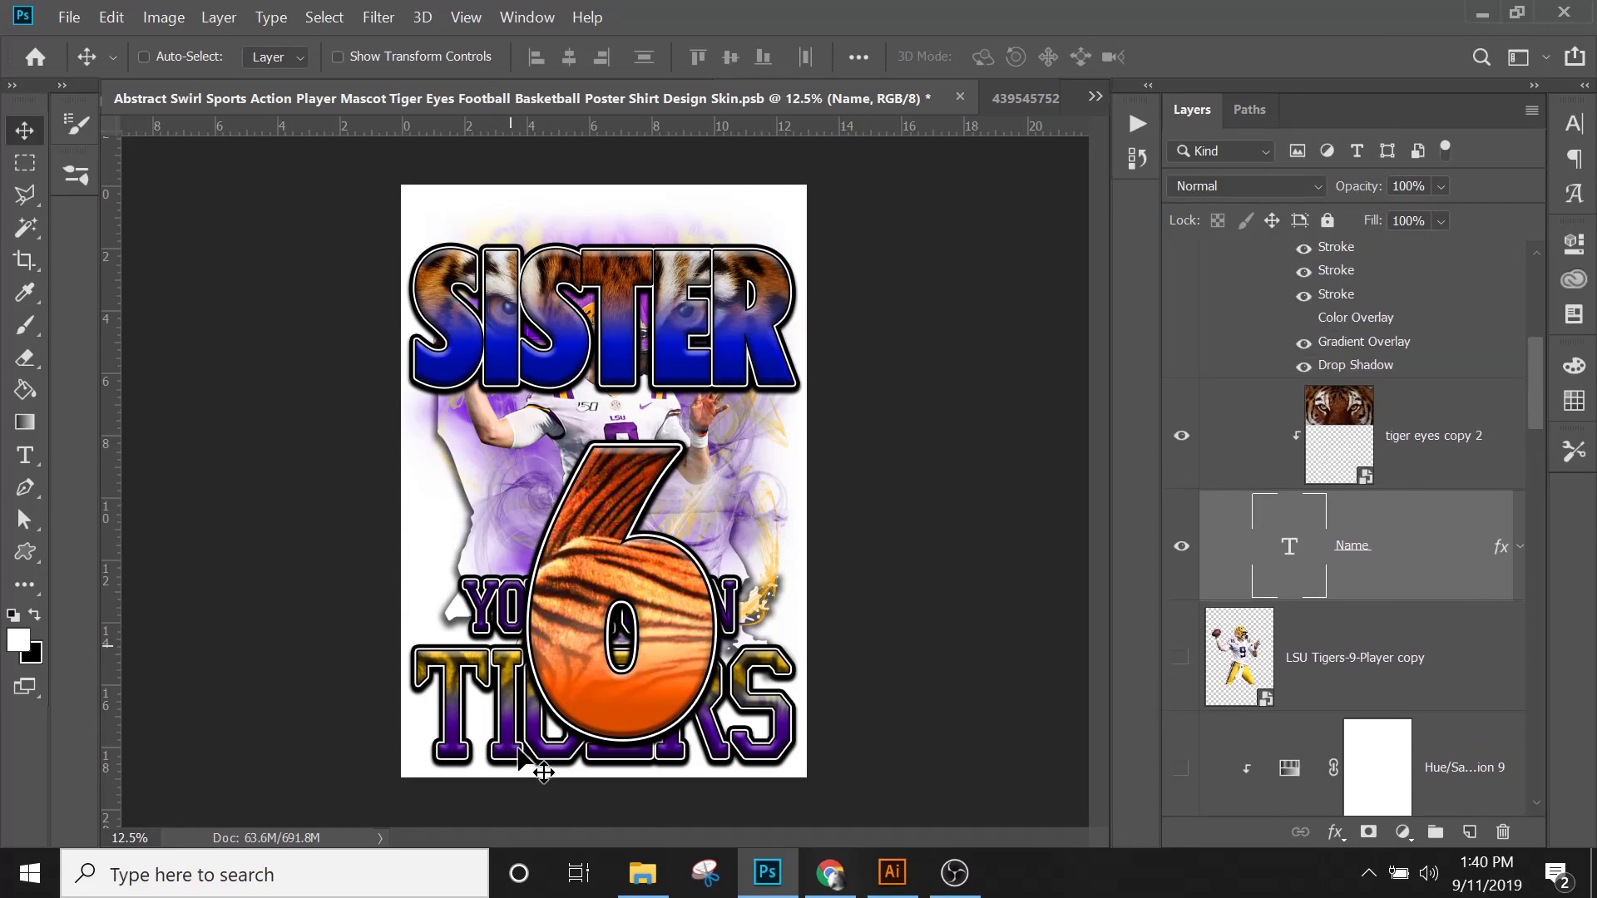
right_click(753, 661)
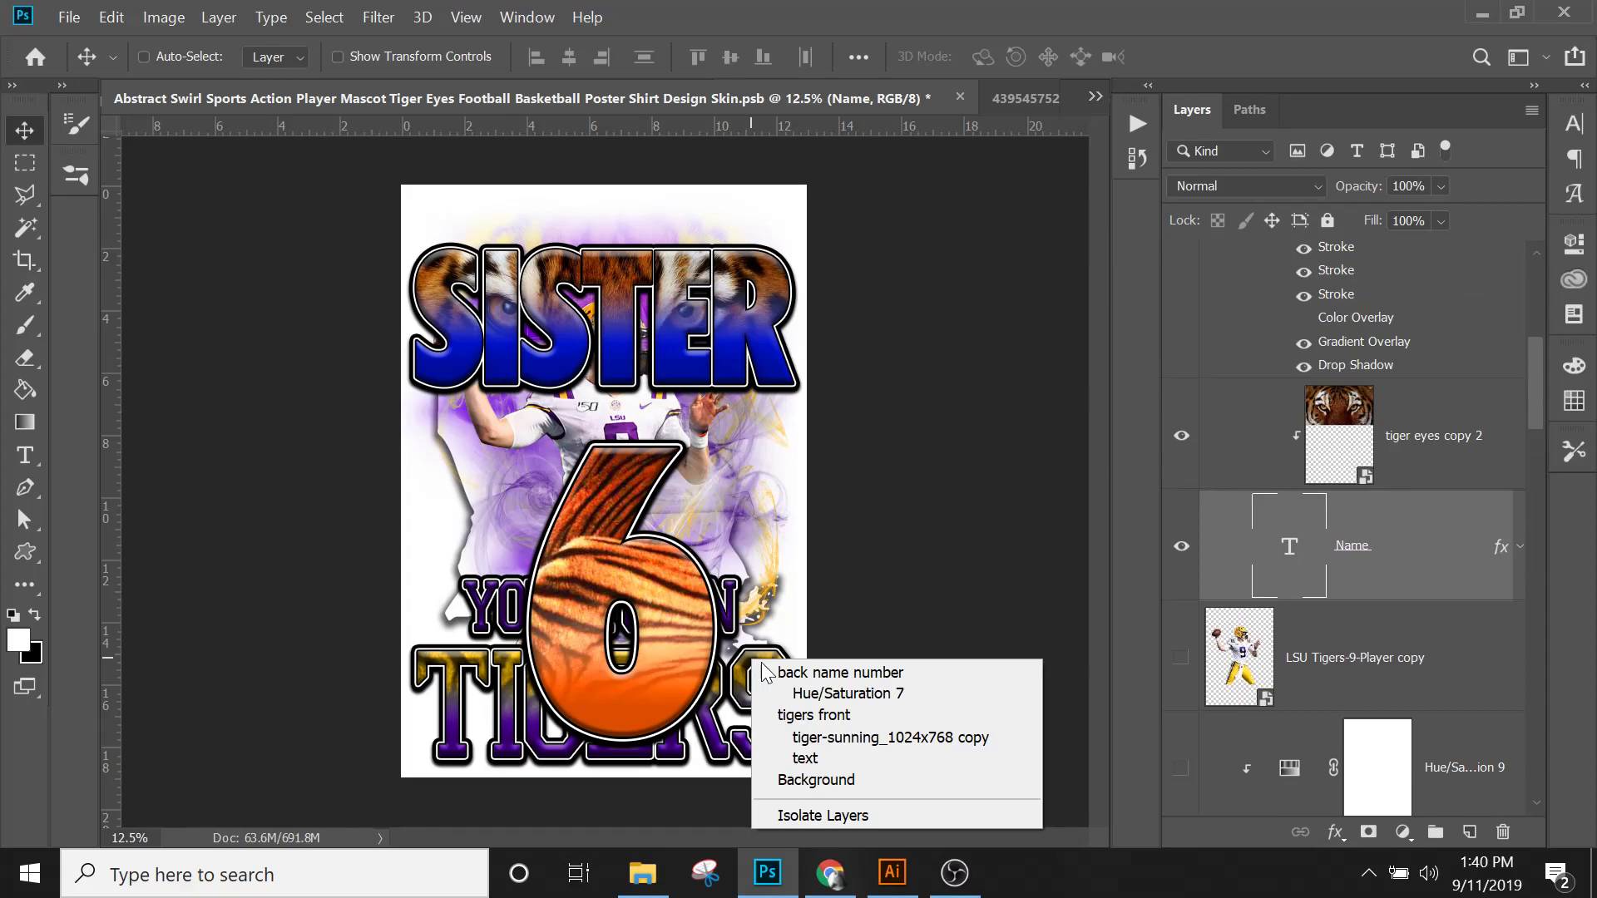
left_click(817, 738)
scroll(1381, 651, "down", 1)
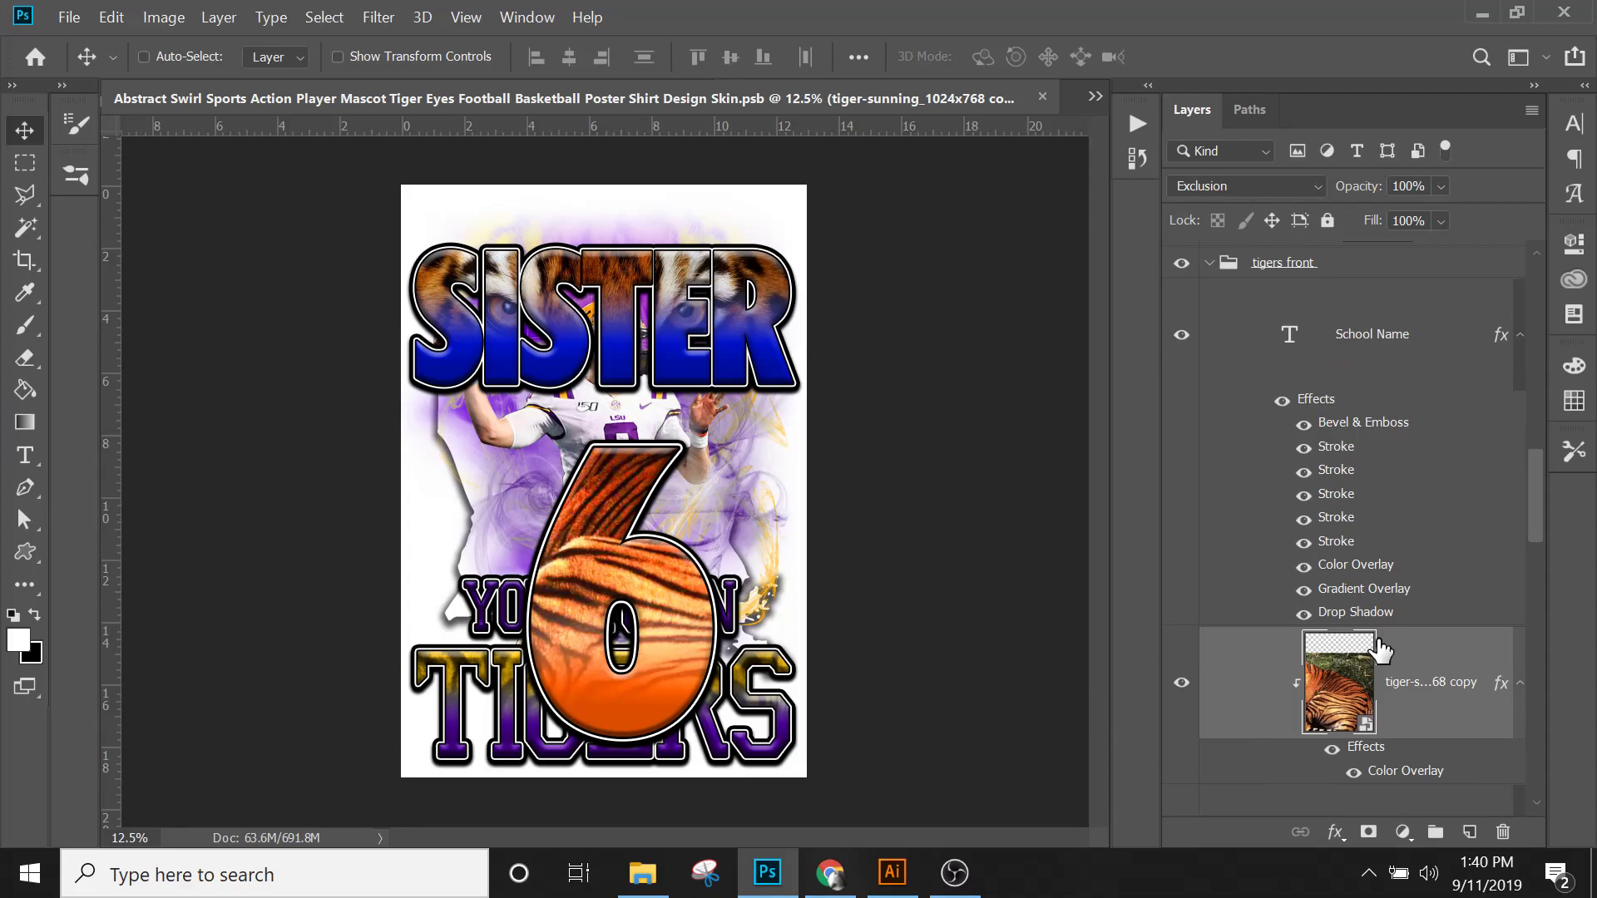
scroll(1381, 651, "down", 1)
right_click(1466, 649)
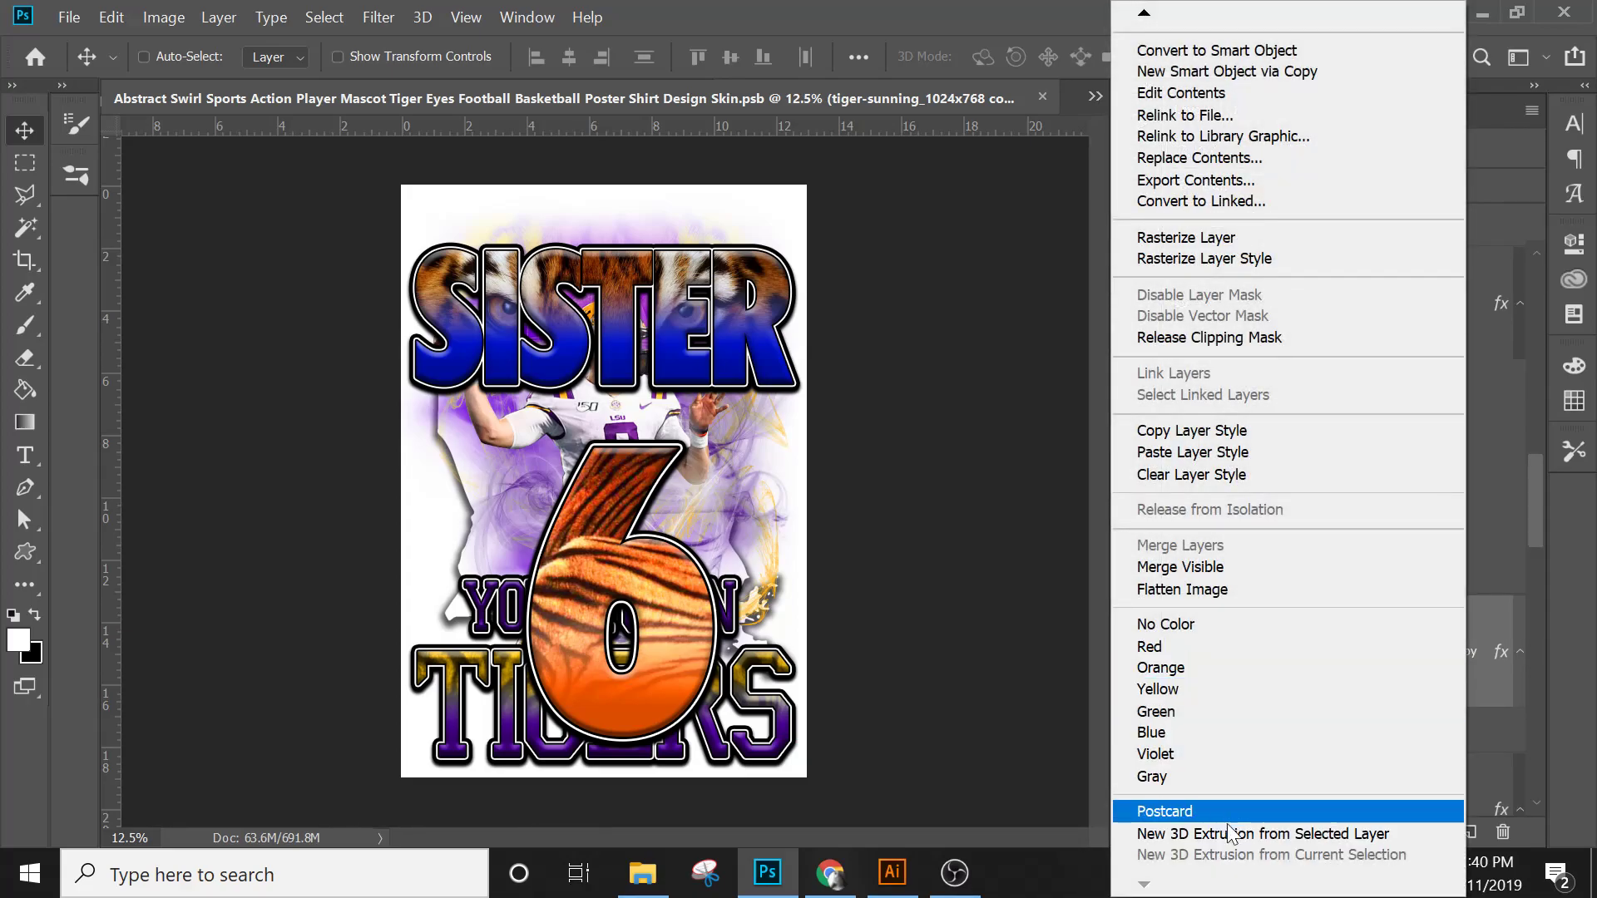
left_click(1174, 433)
Step: Paste the copied tiger texture layer style onto the tiger eyes copy 2 layer clipped to the SISTER text
left_click(1379, 332)
scroll(1393, 349, "up", 8)
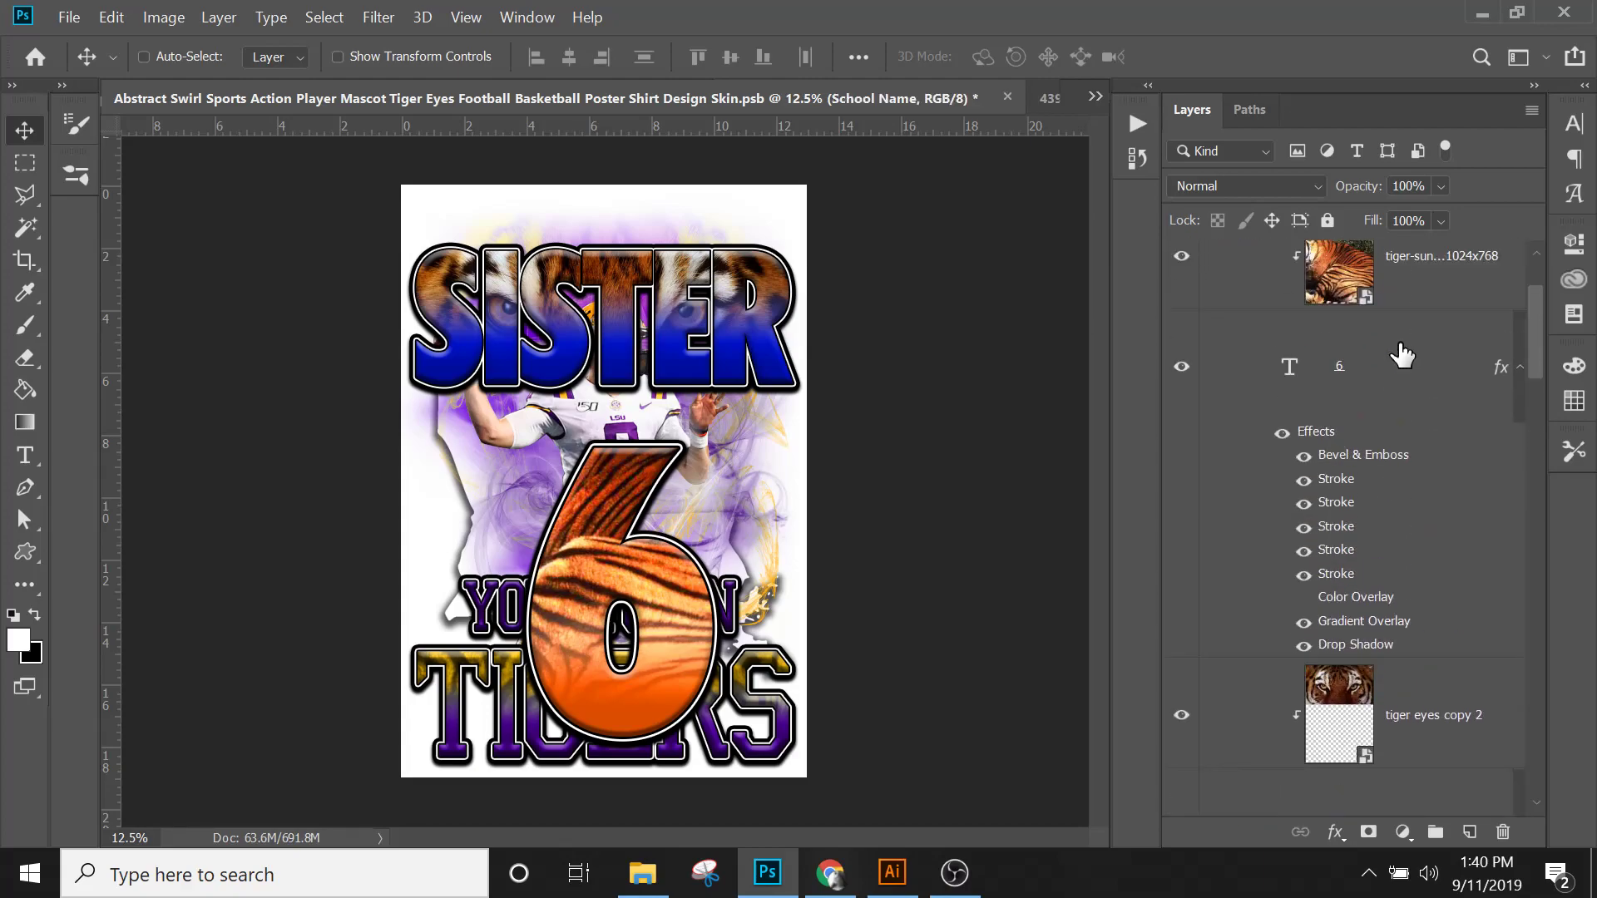
scroll(1401, 355, "up", 3)
left_click(1214, 439)
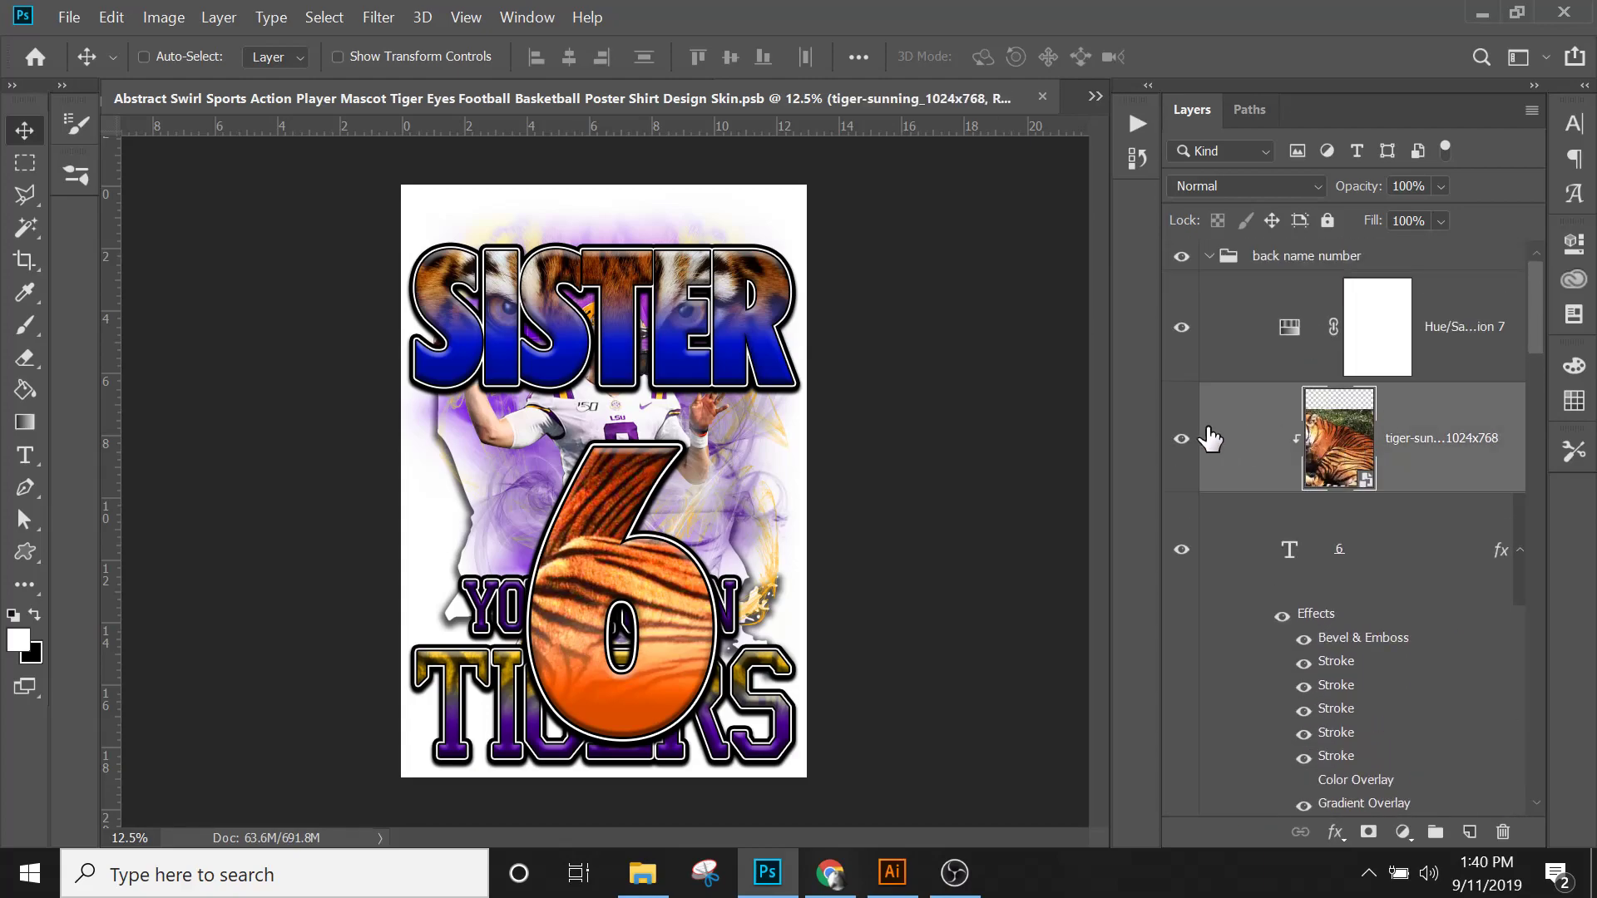
scroll(1281, 491, "down", 5)
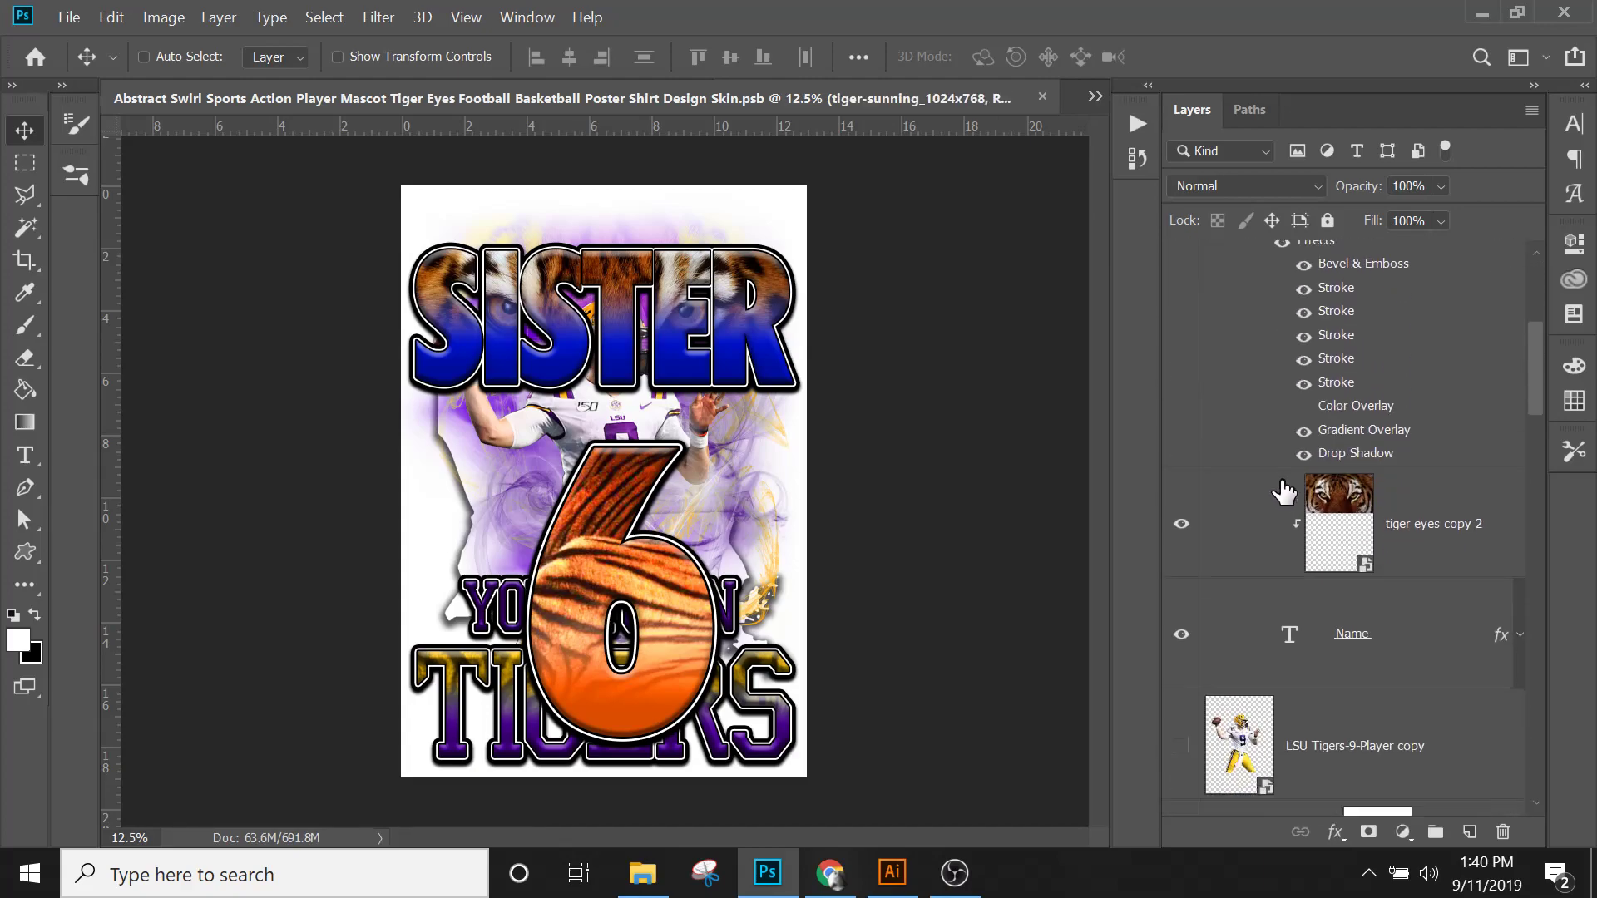
left_click(1406, 520)
right_click(1437, 513)
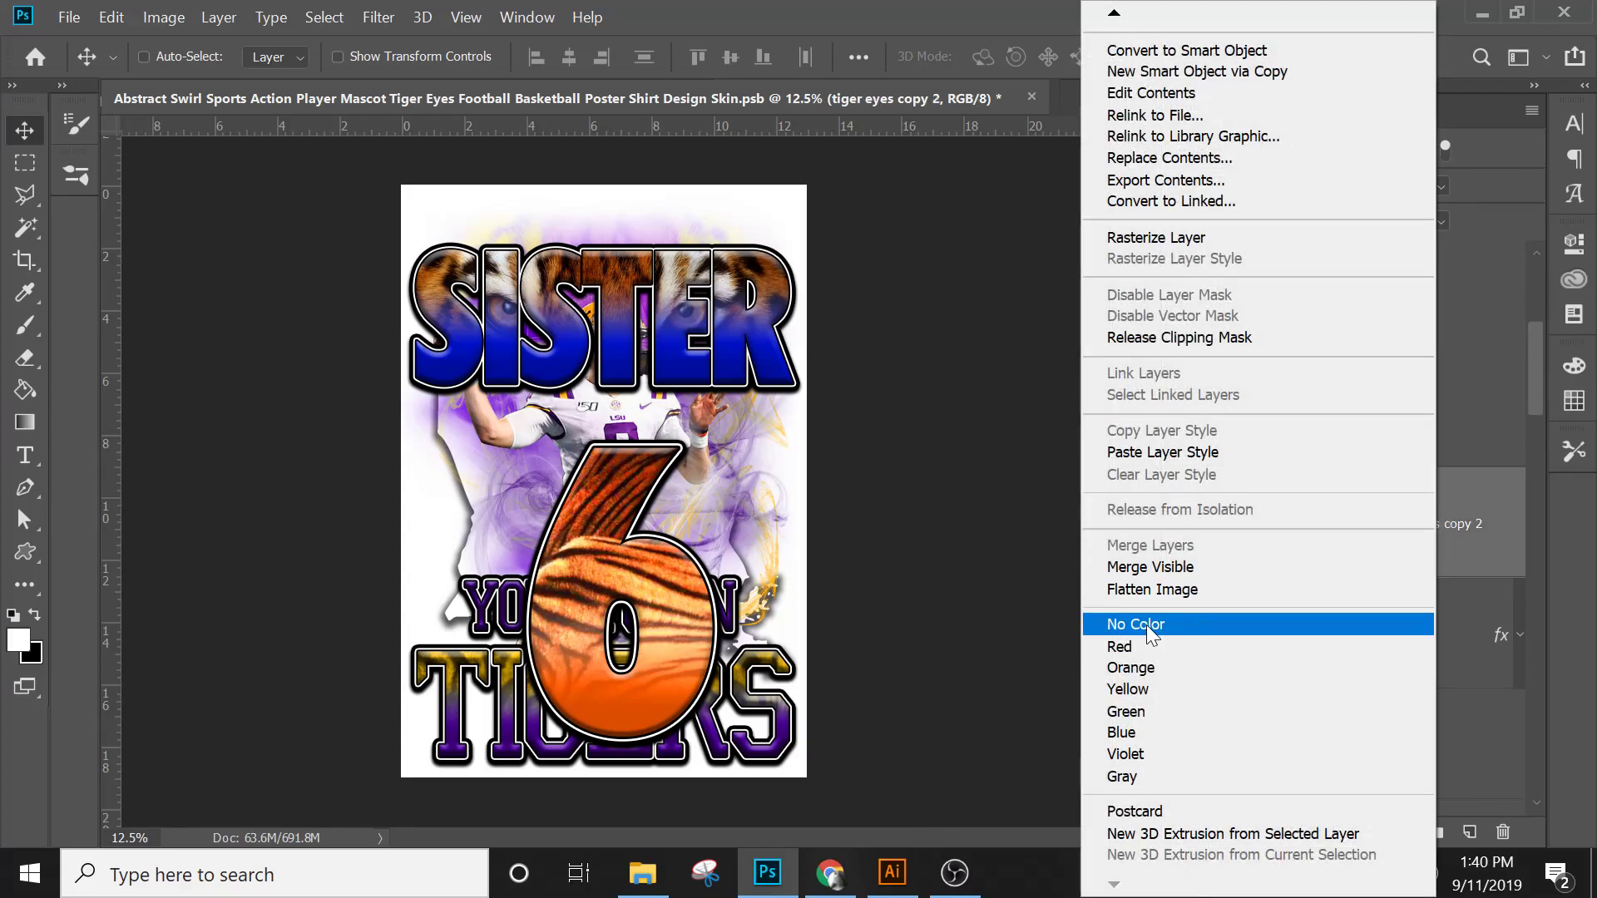
left_click(1146, 456)
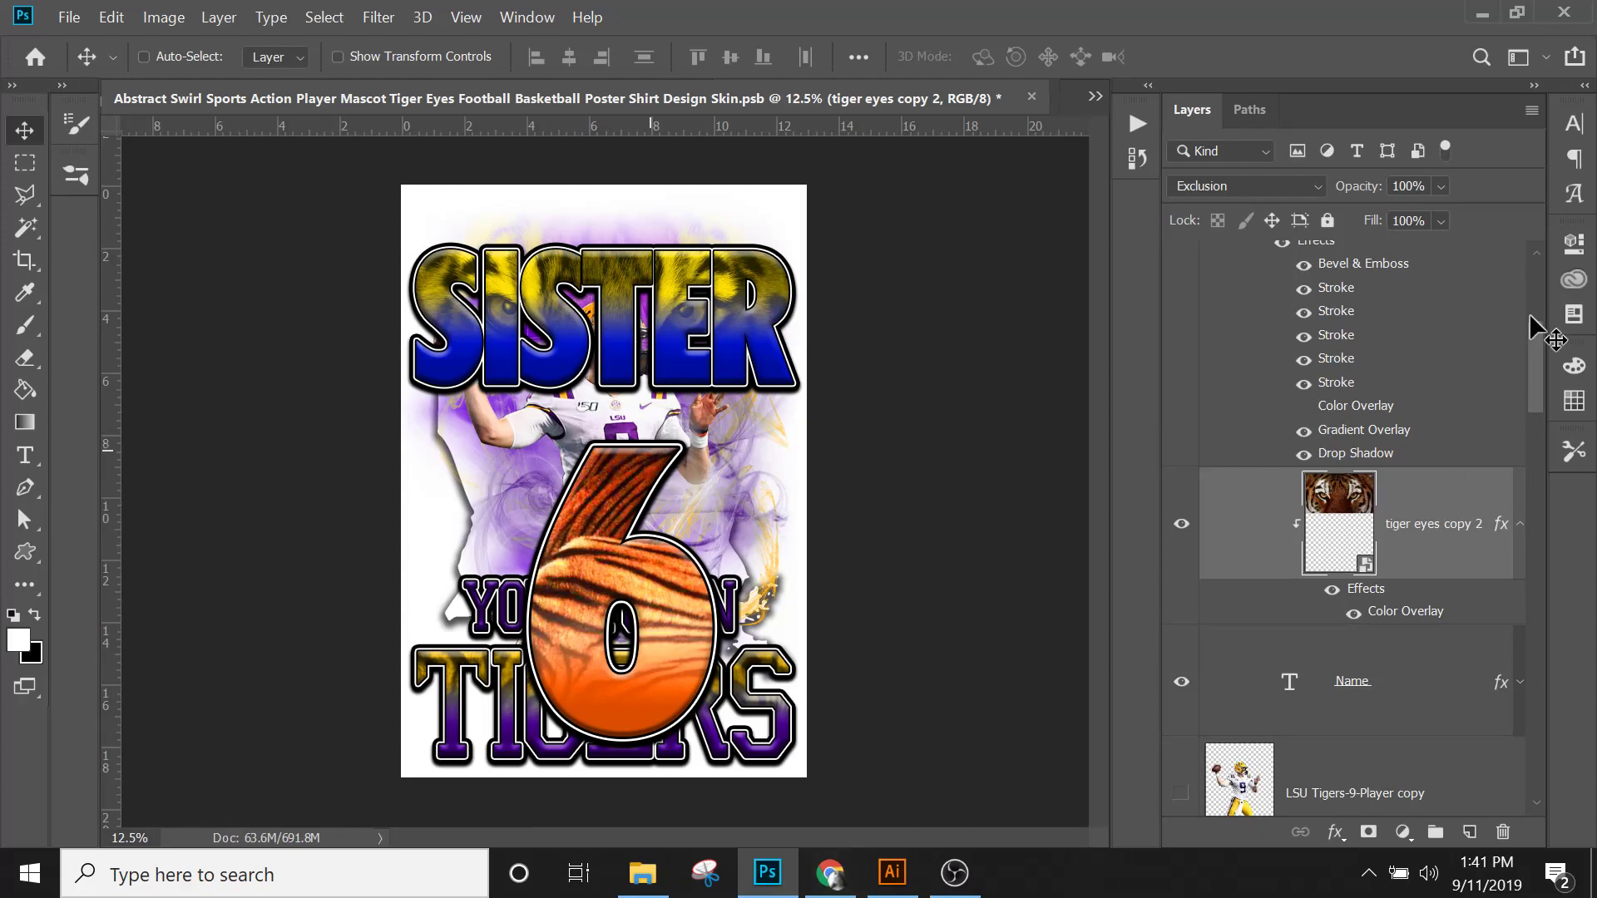
Step: Paste the same tiger texture layer style onto the tiger-sunning_1024x768 layer clipped to the number 6
scroll(1537, 339, "up", 1)
left_click_drag(1537, 341, 1539, 272)
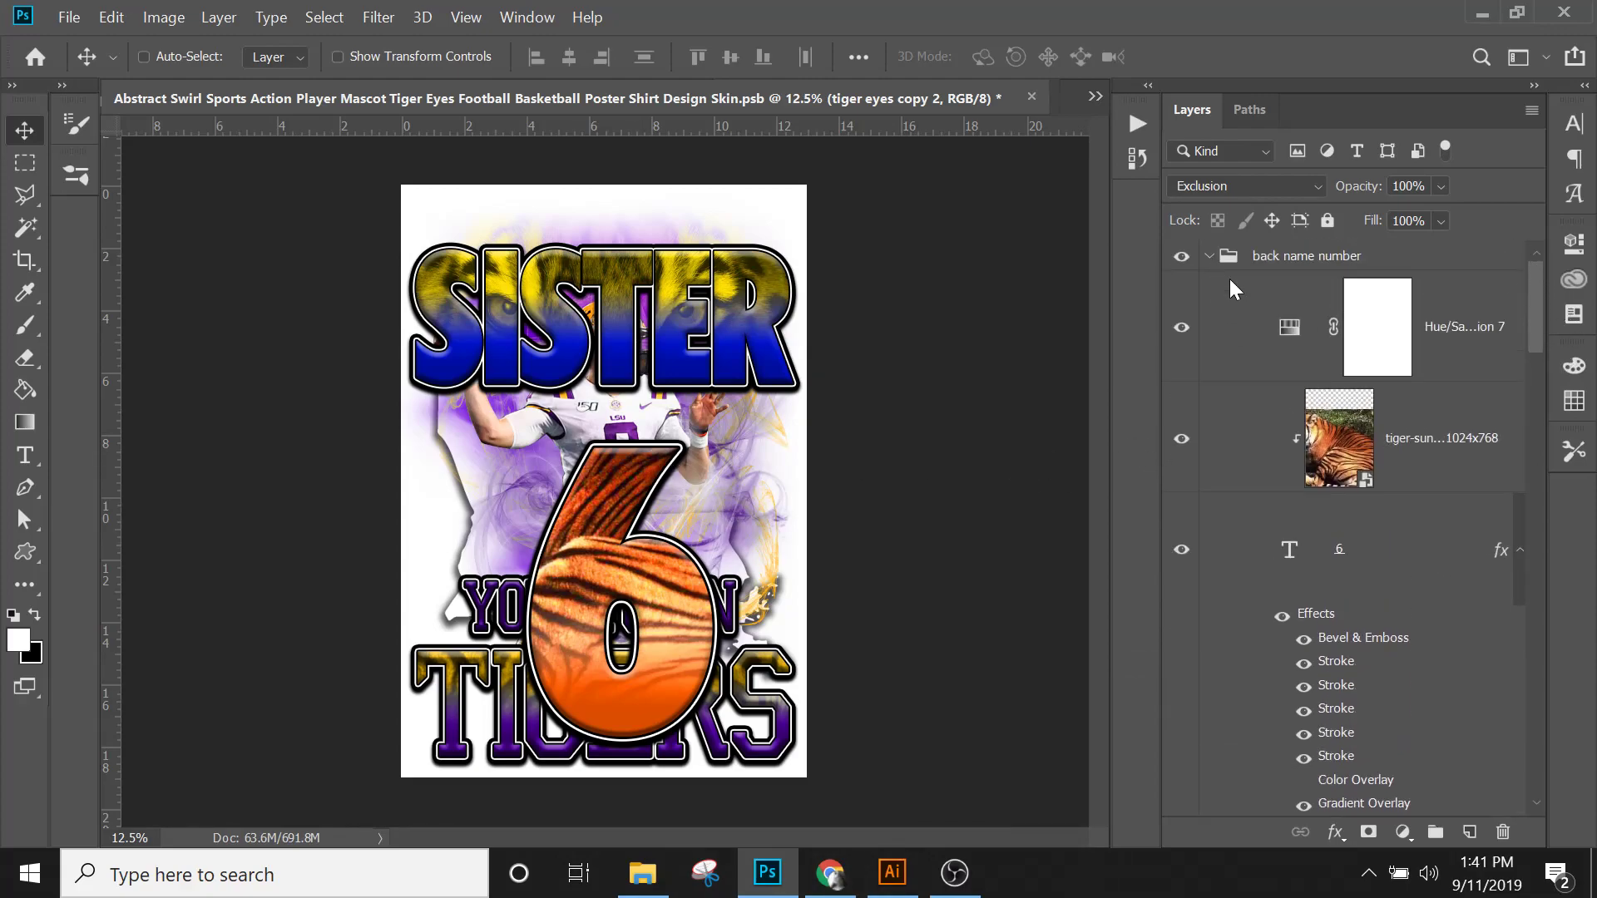
right_click(680, 585)
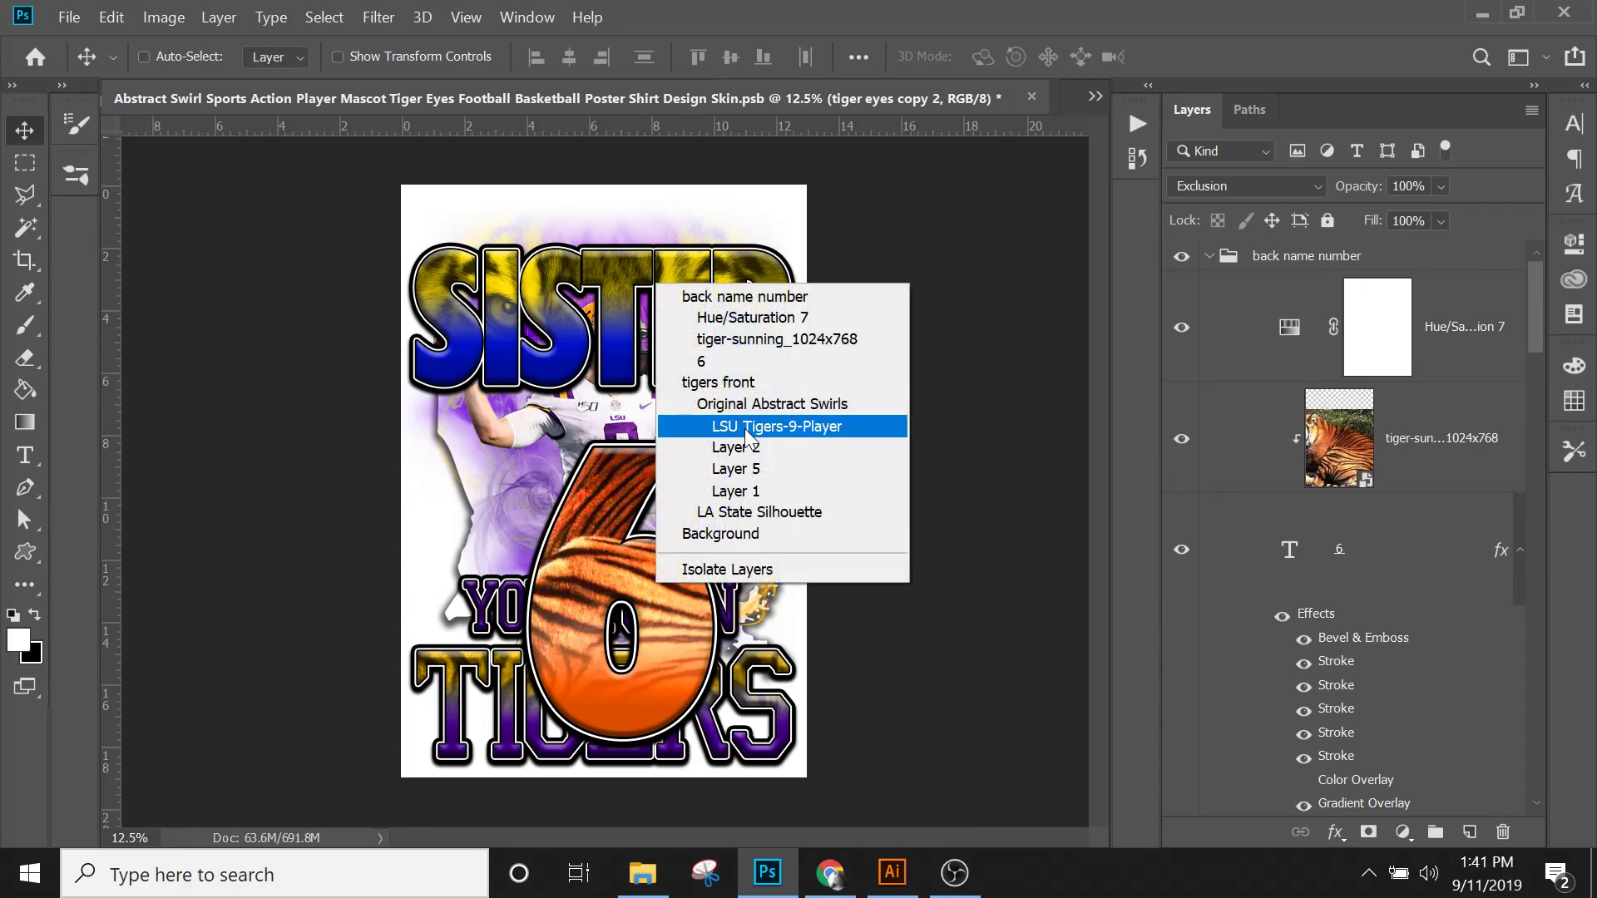
left_click(720, 361)
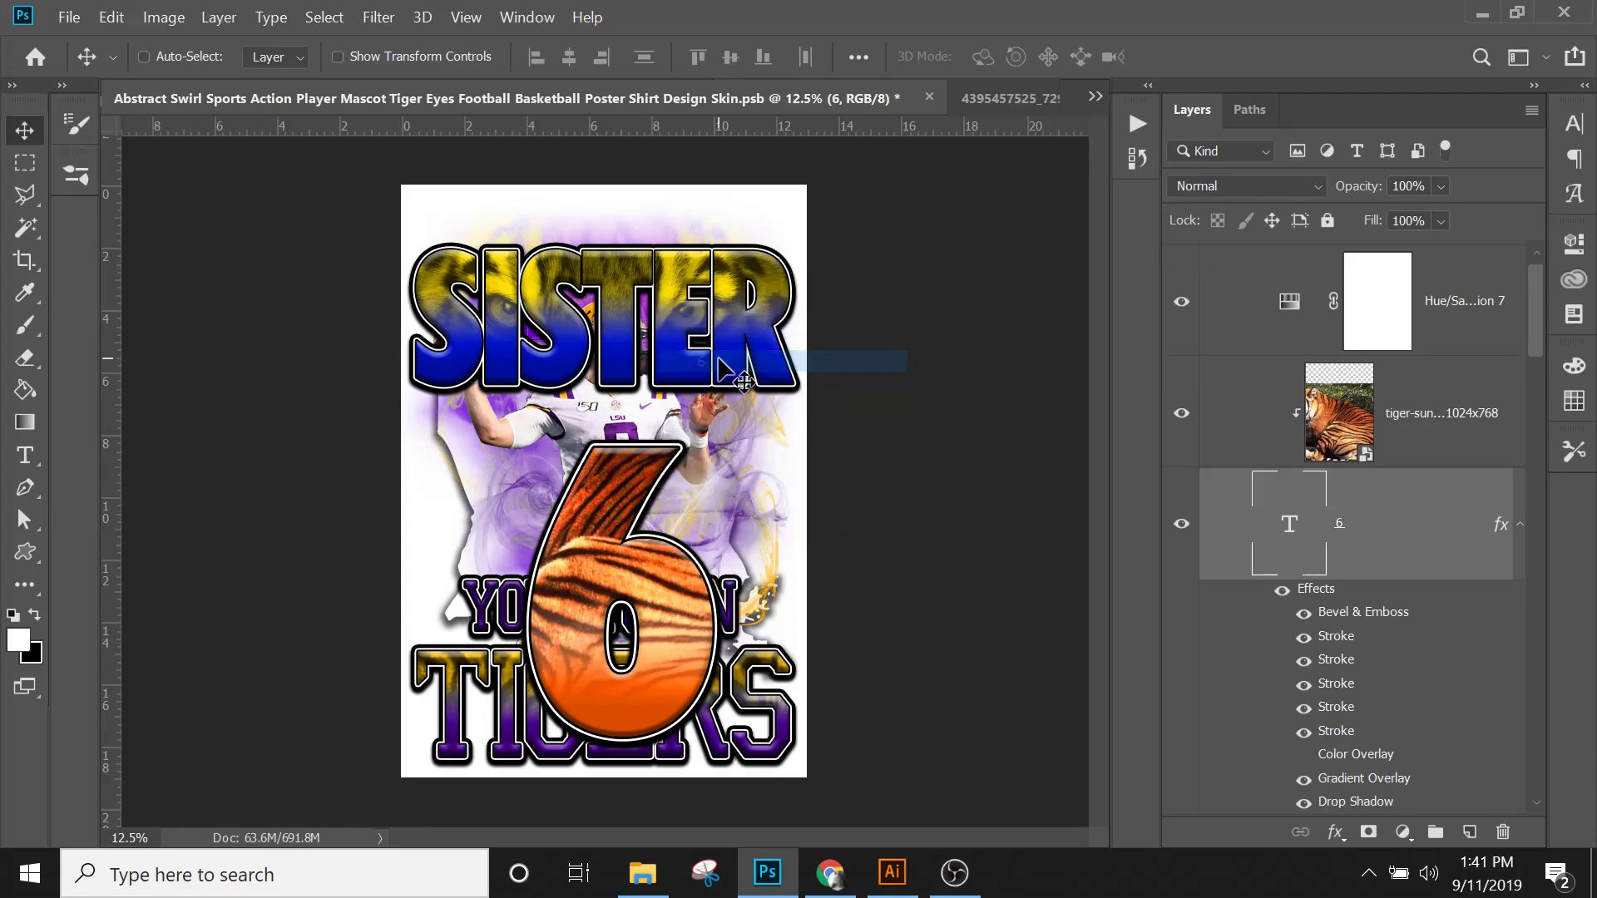
left_click(1401, 439)
right_click(1429, 421)
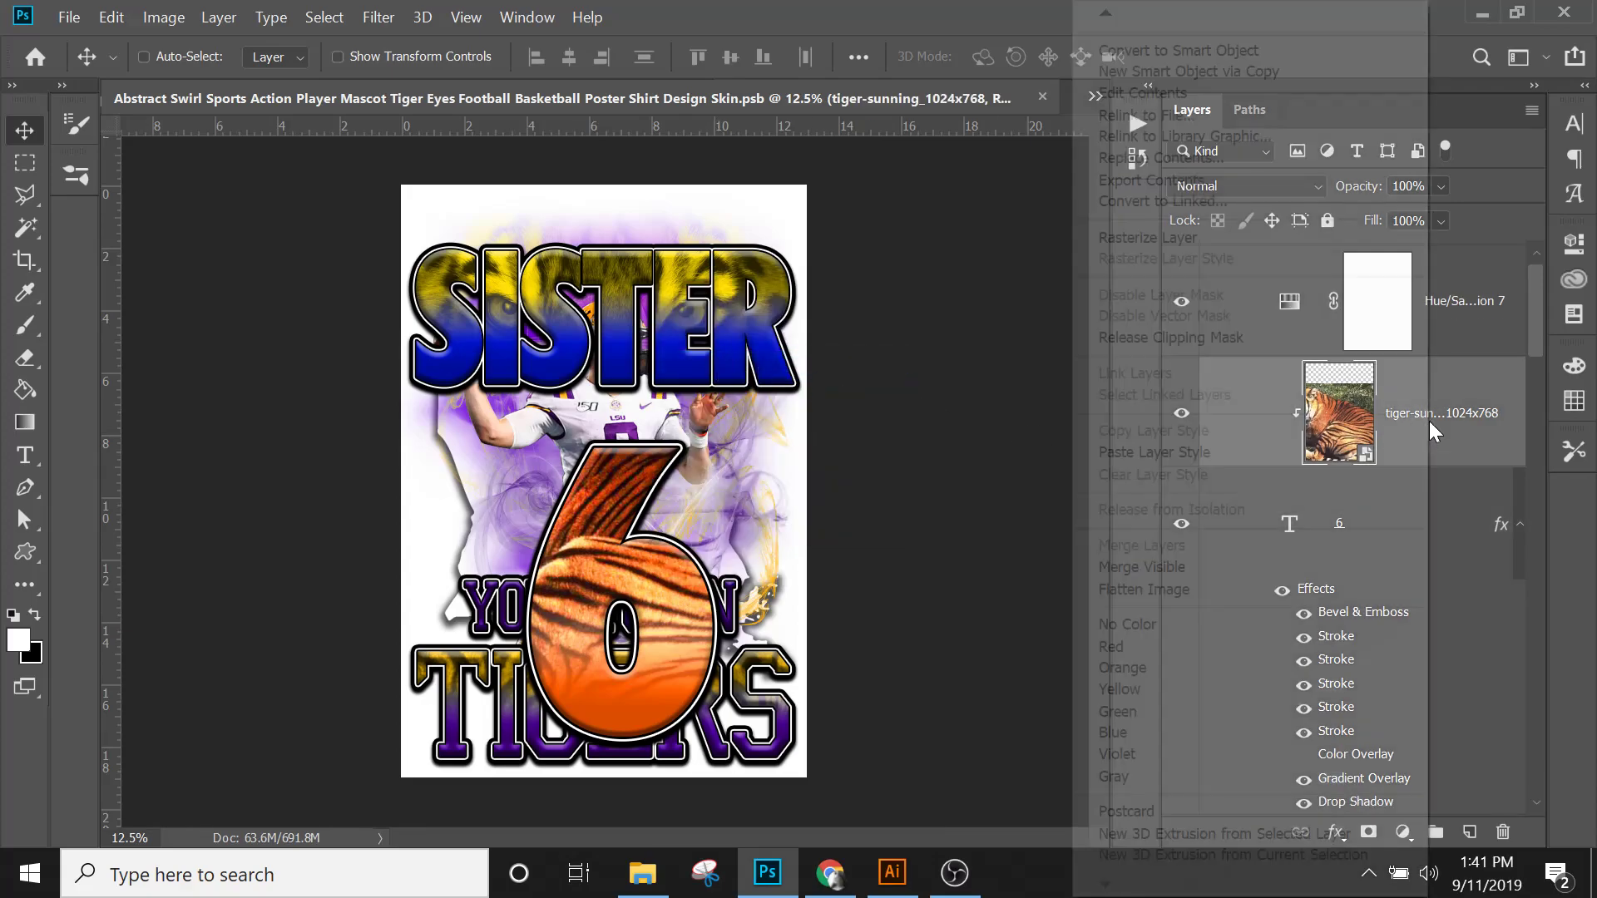
left_click(1206, 451)
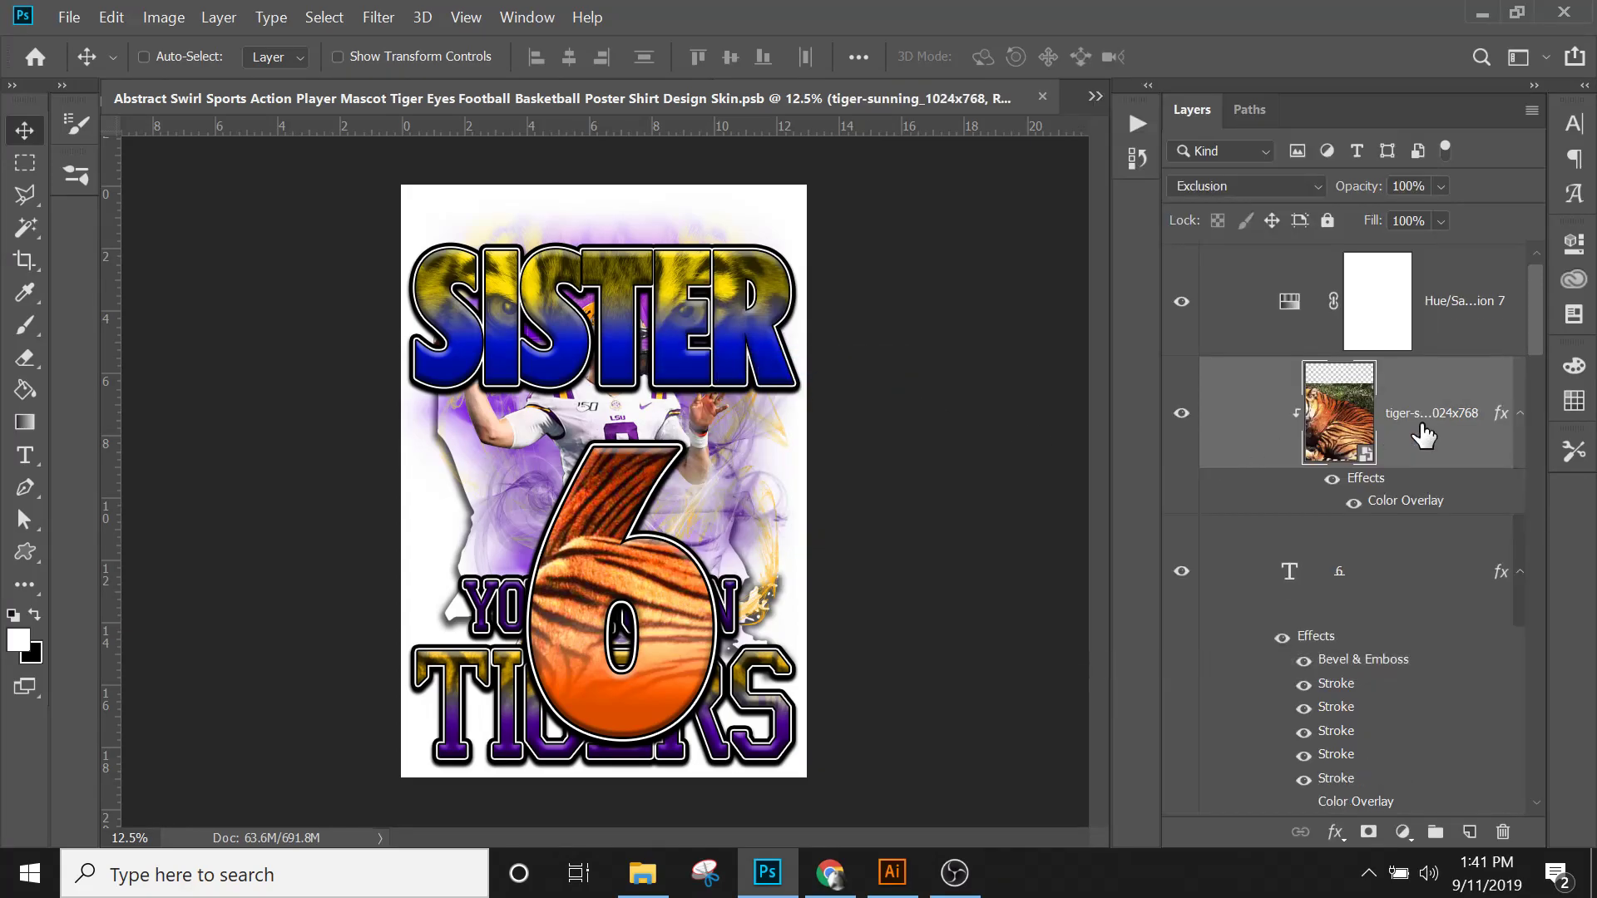
Step: Copy the layer style of the Name layer holding the SISTER text
scroll(1219, 496, "down", 3)
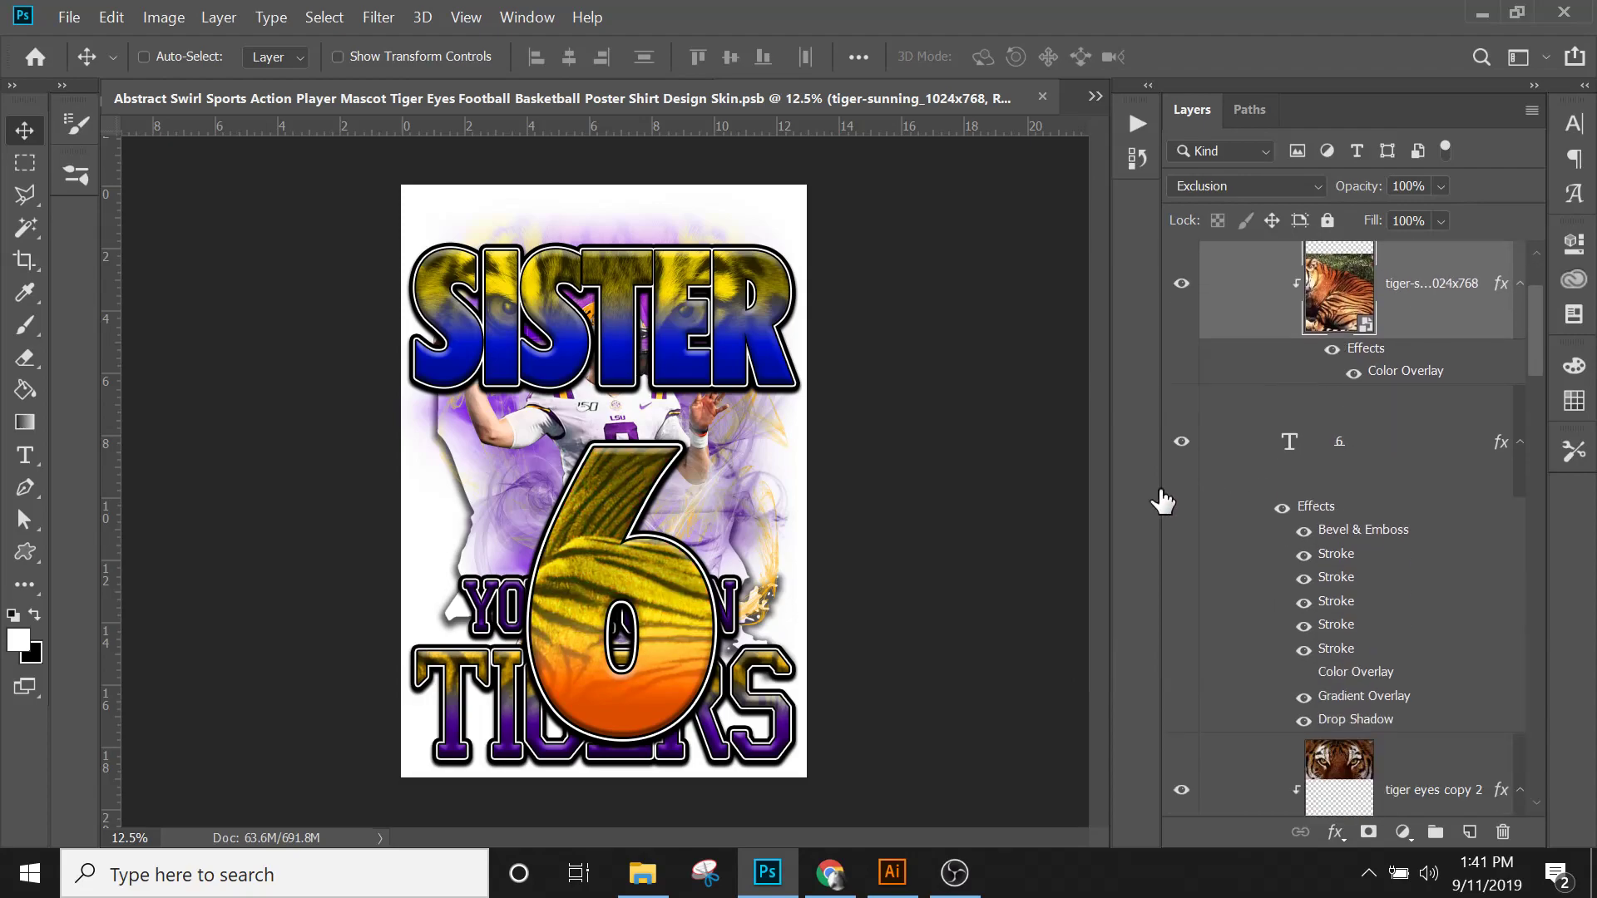
right_click(681, 357)
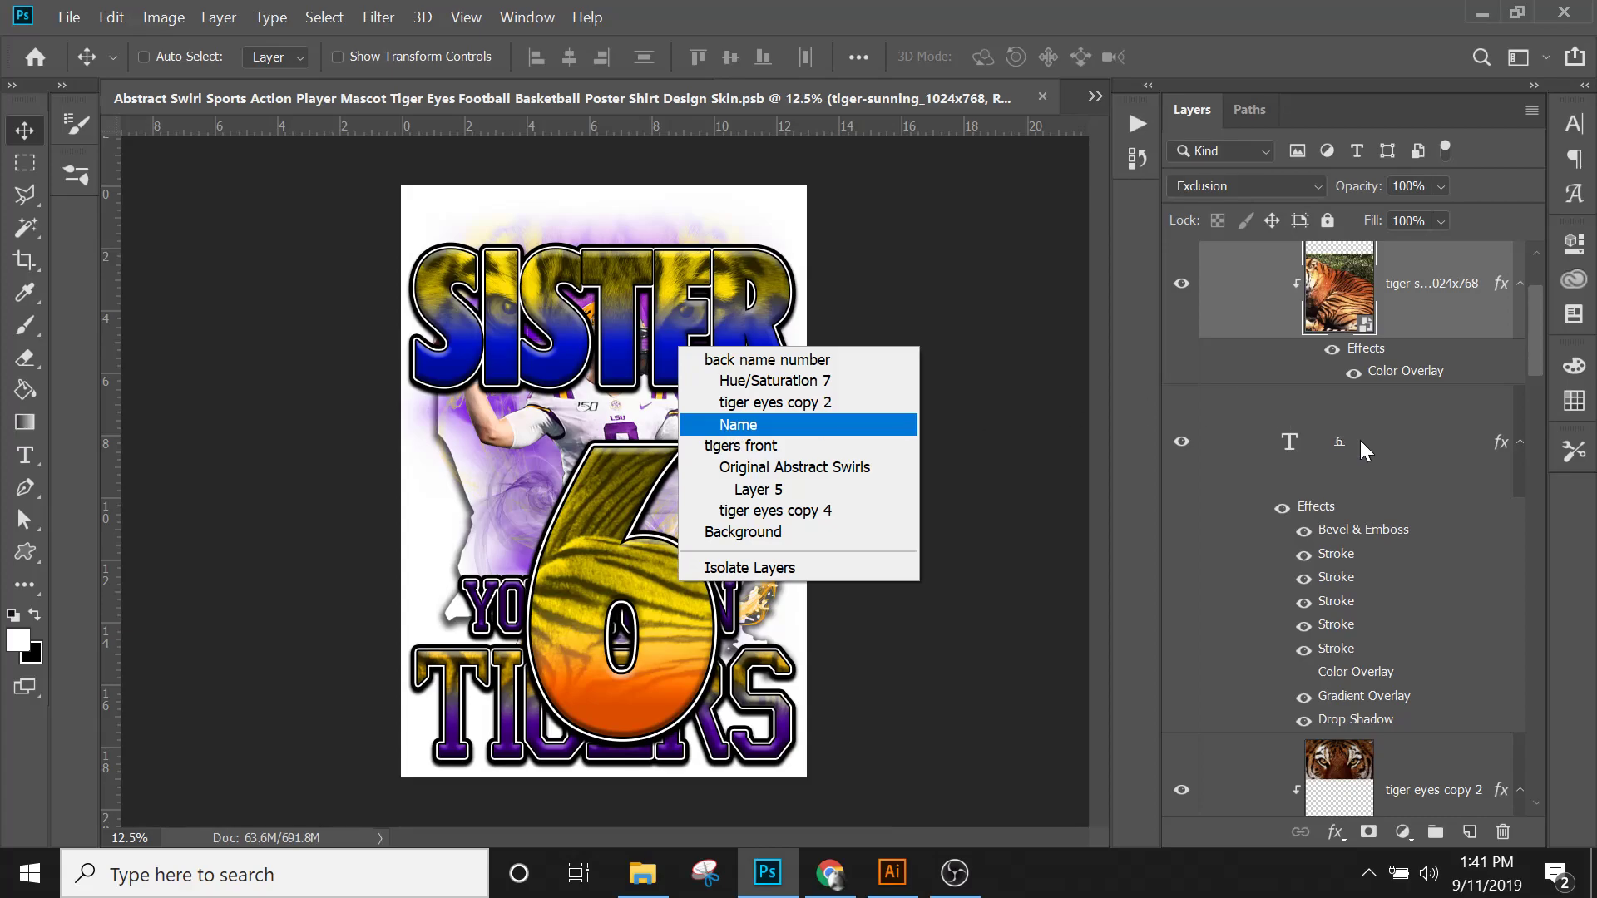
key("Return")
right_click(1424, 761)
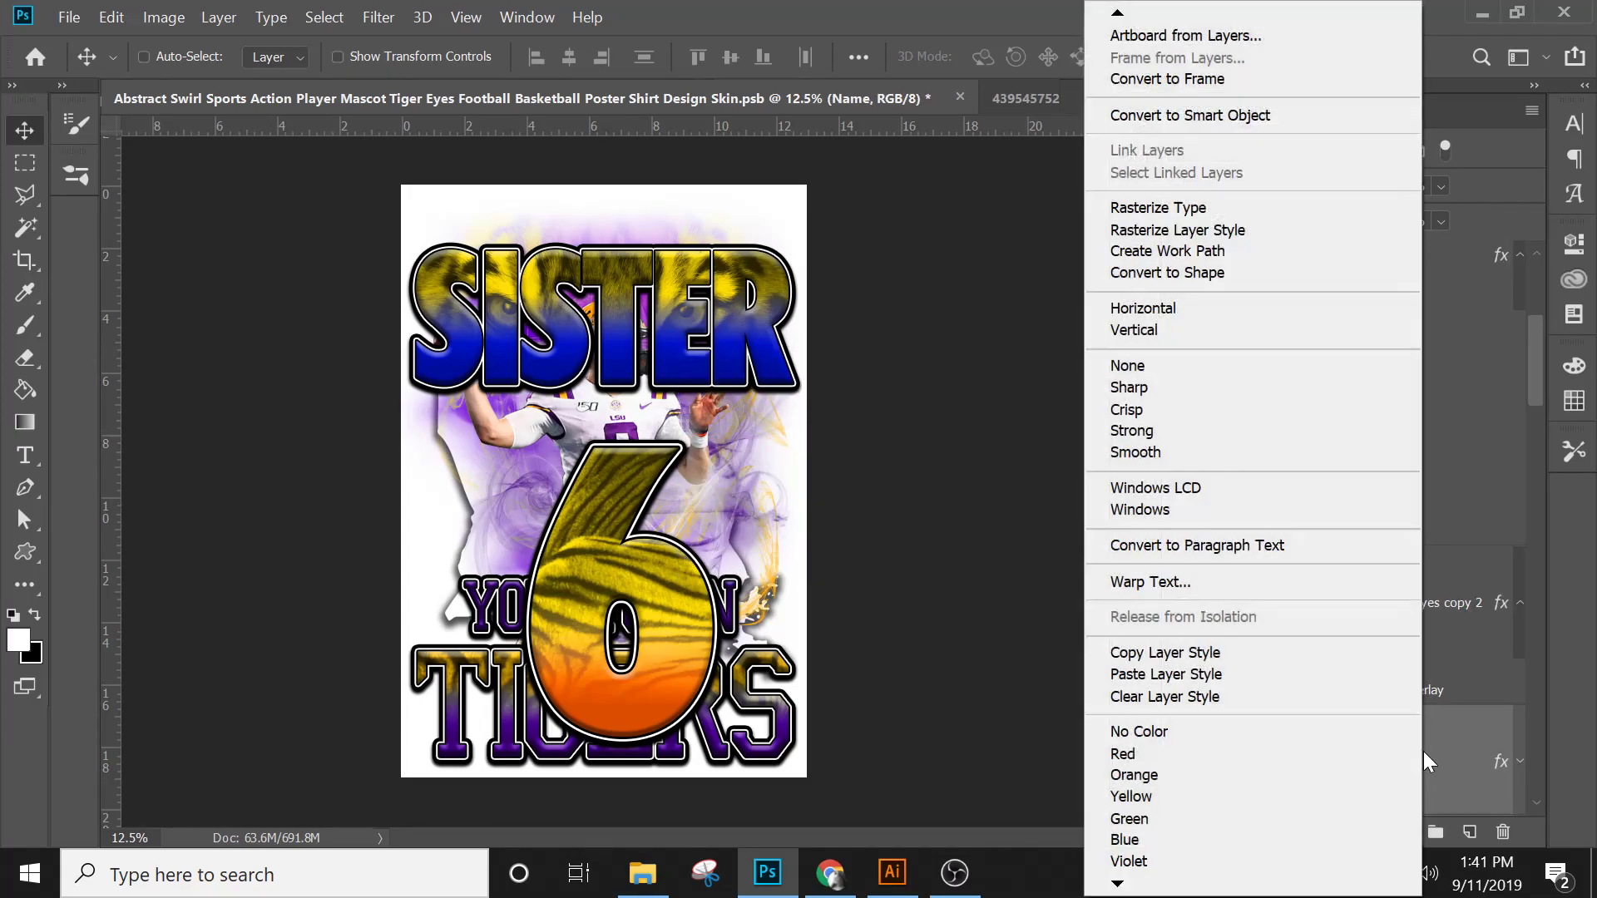
left_click(1165, 663)
Step: Paste the copied Name layer style onto the number 6 text layer
right_click(657, 583)
left_click(732, 296)
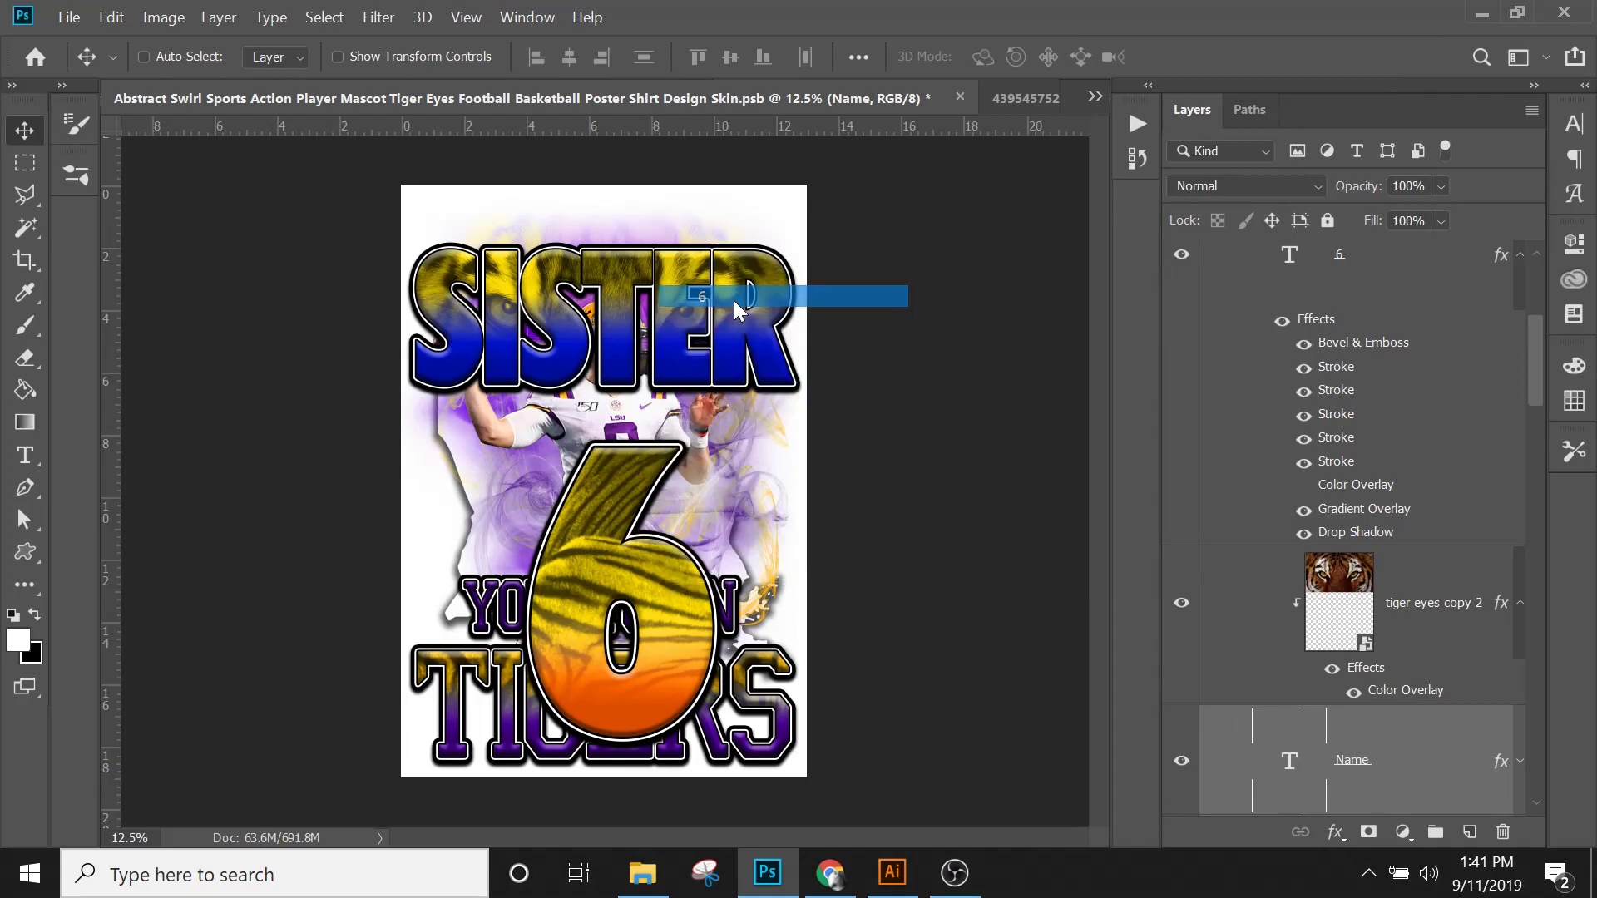
right_click(1433, 321)
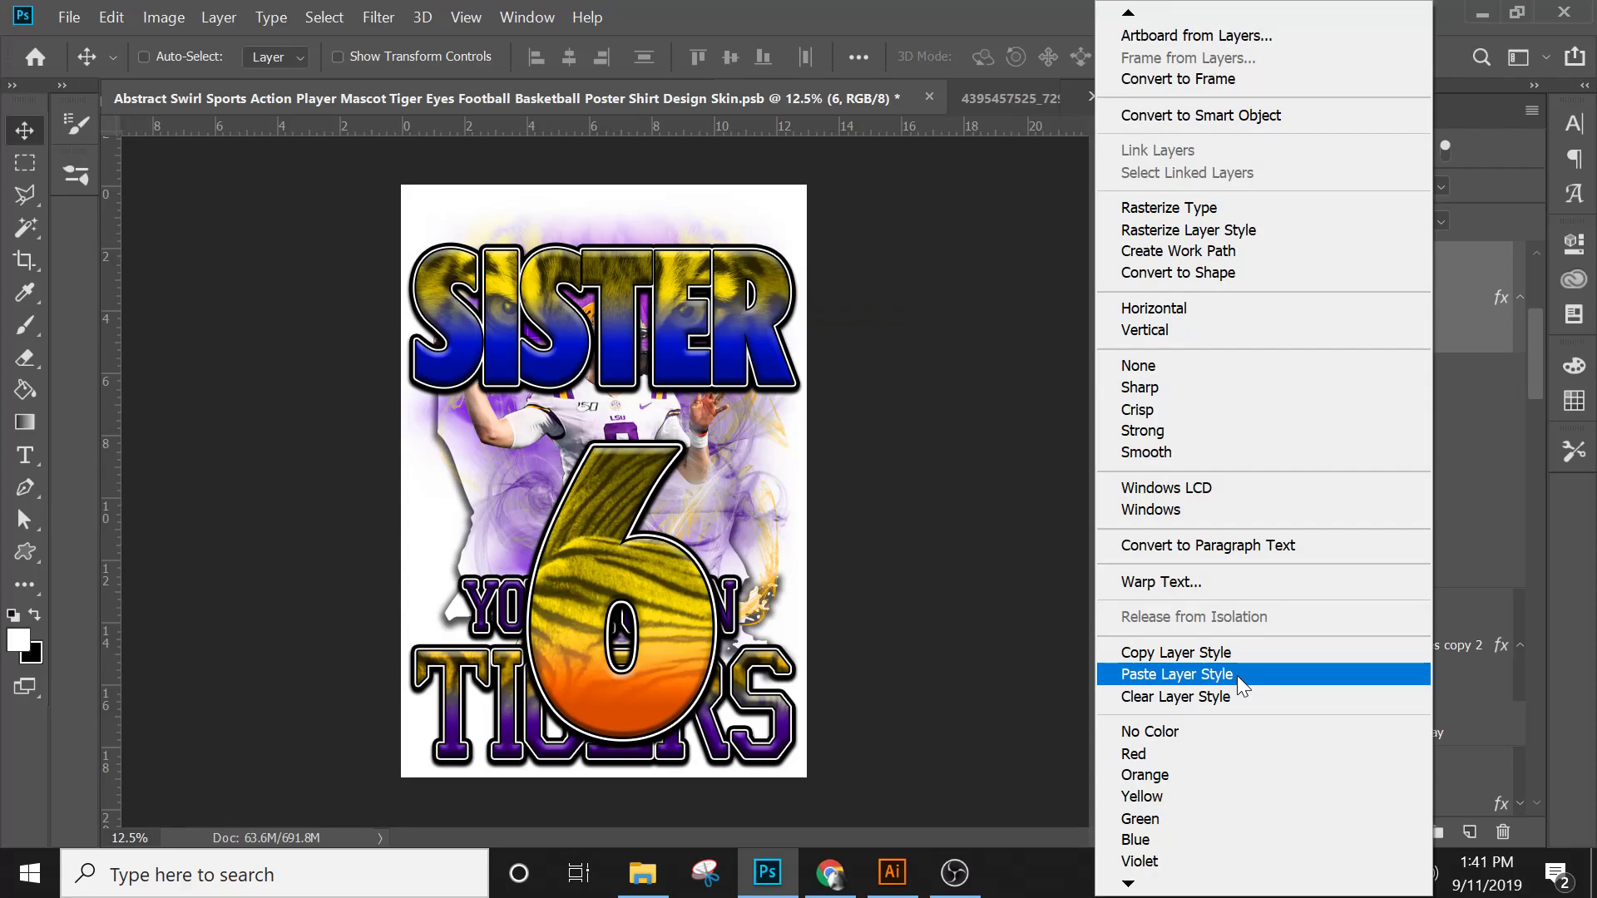
left_click(1237, 678)
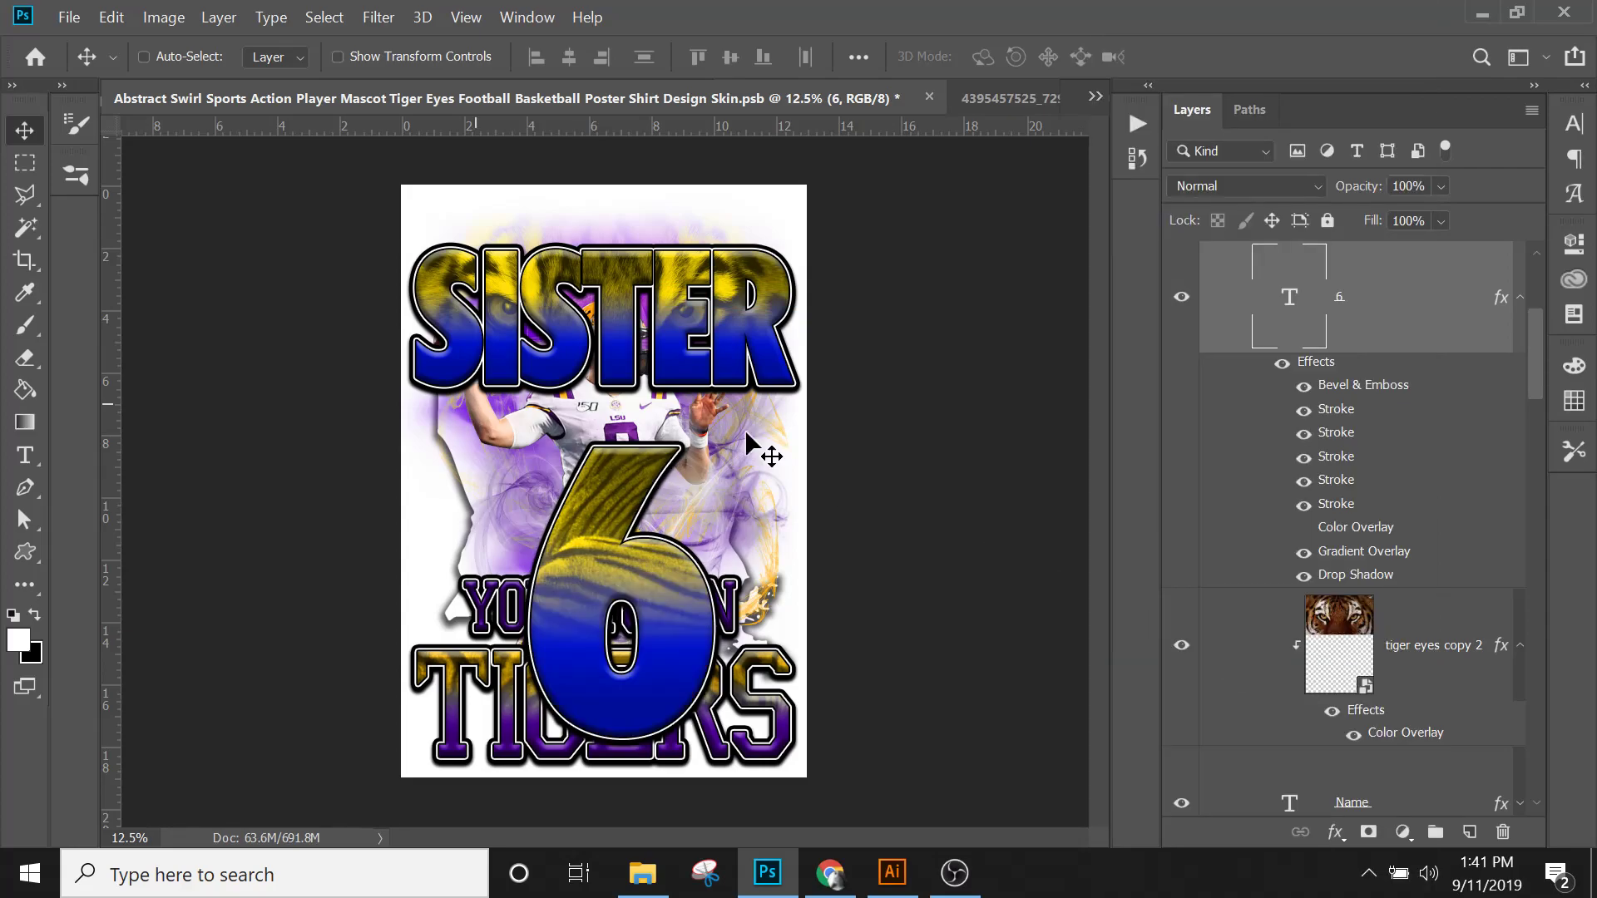
Step: Collapse the back name number and tigers front layer groups
scroll(1387, 388, "up", 2)
scroll(1387, 388, "up", 2)
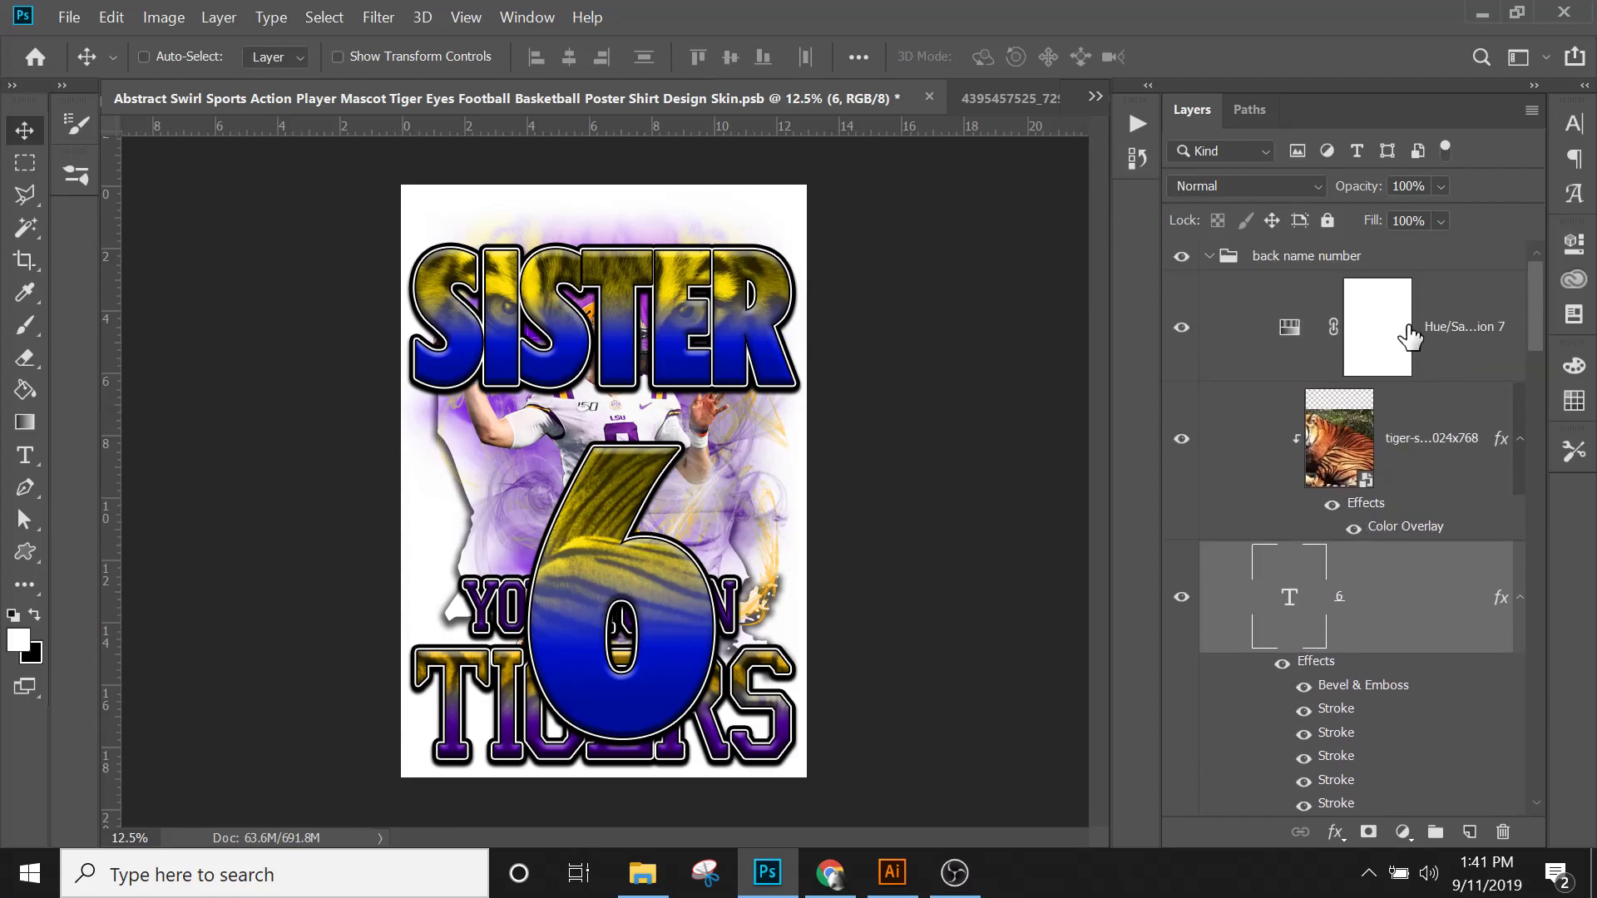
left_click(1210, 257)
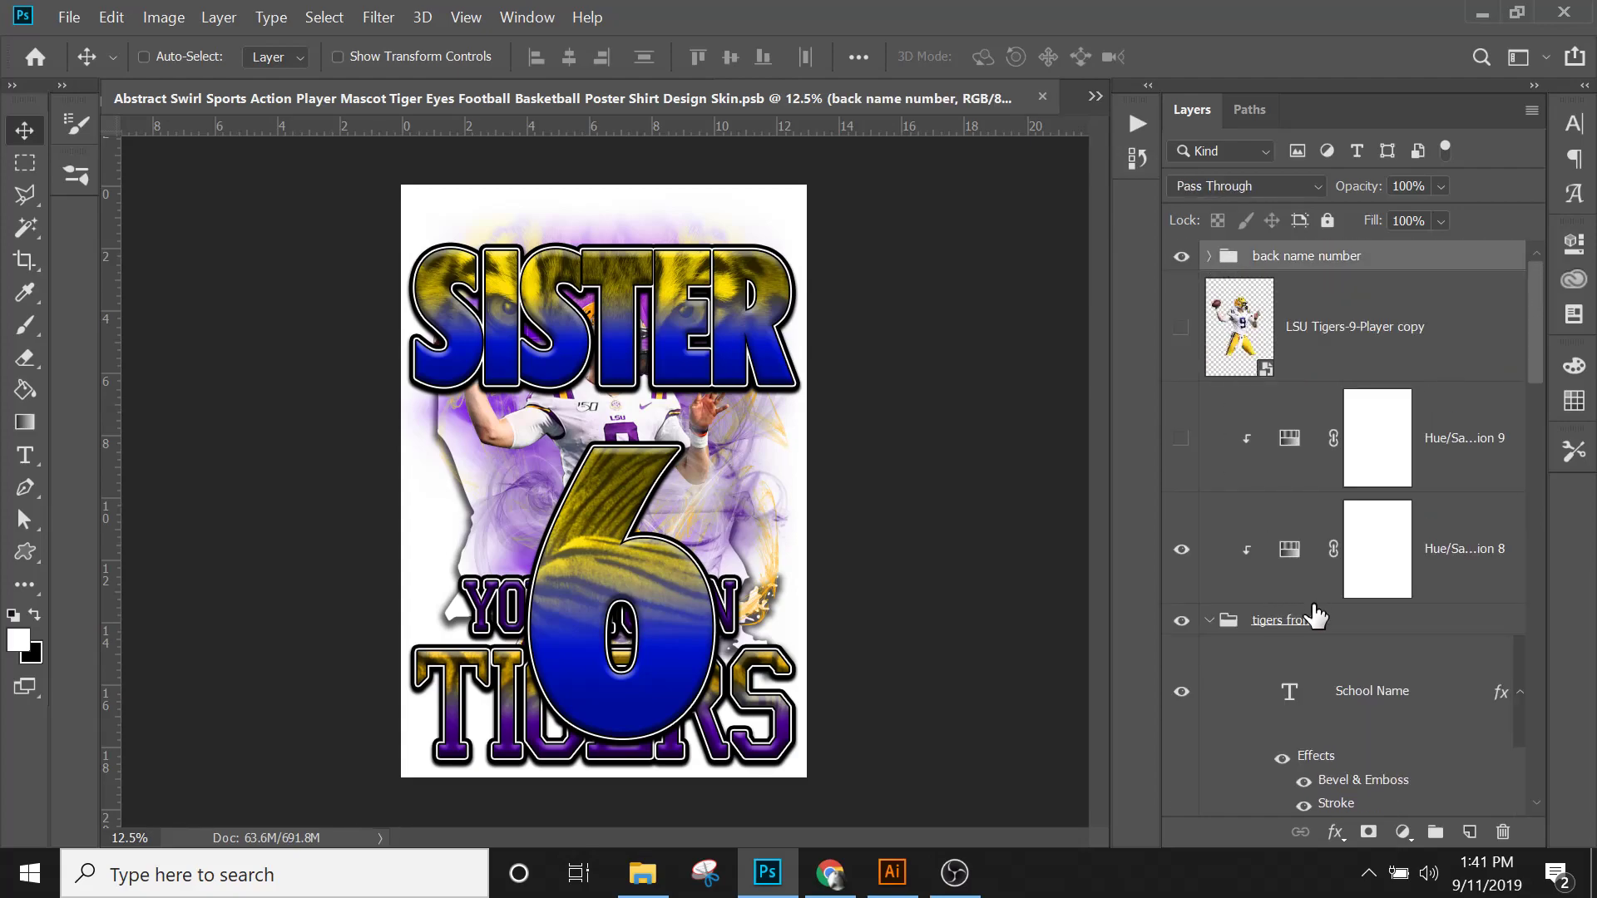
left_click(1205, 636)
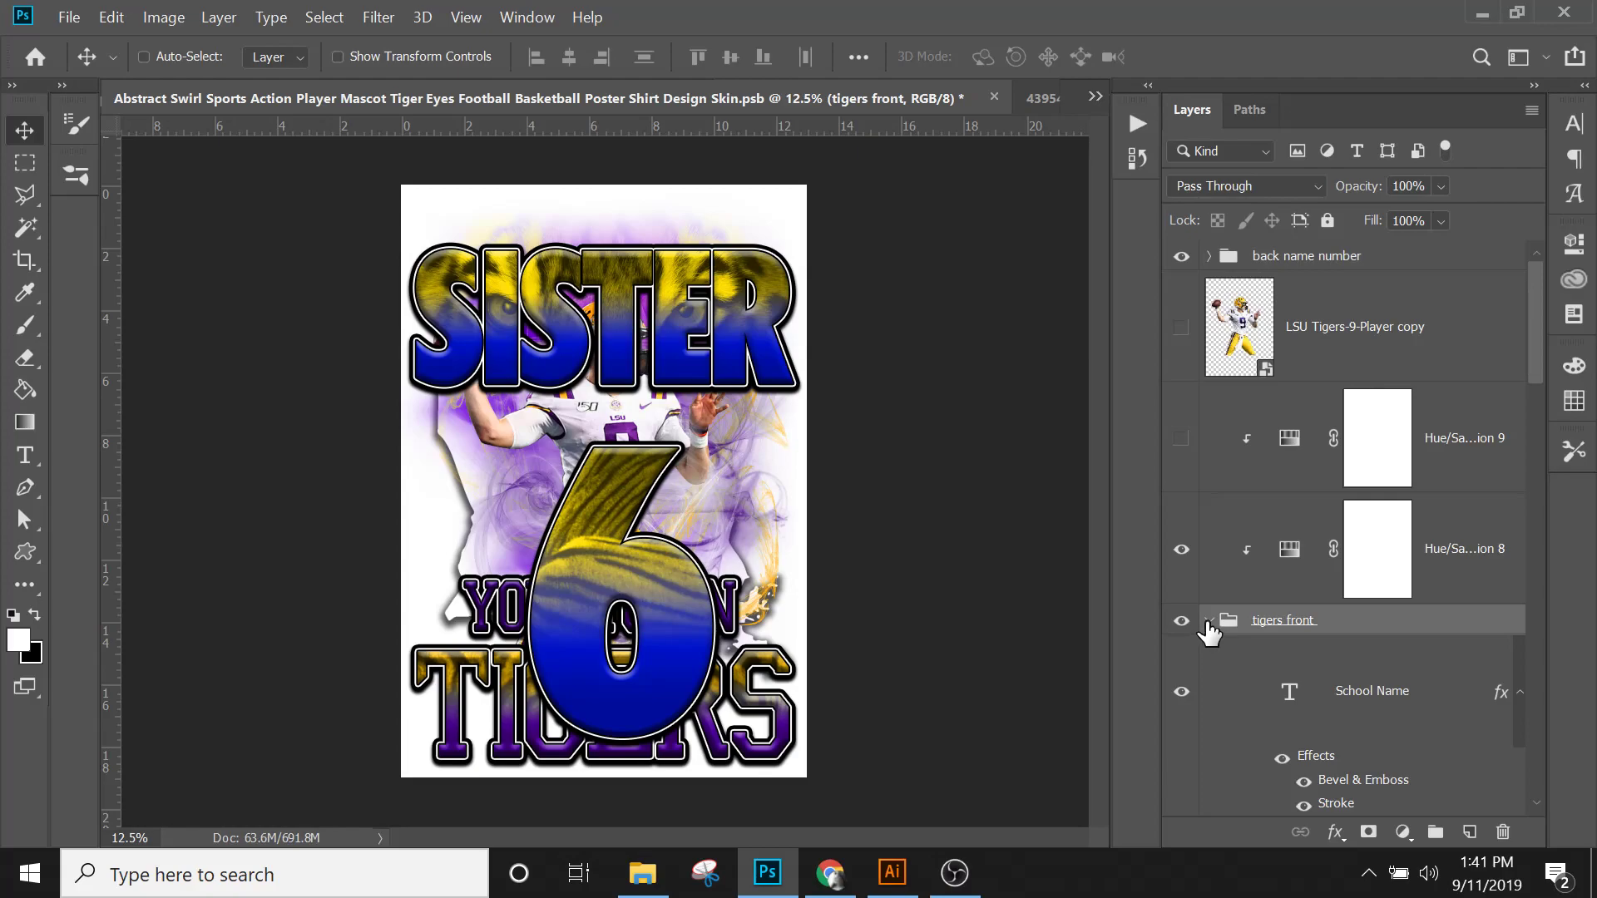
left_click(1206, 623)
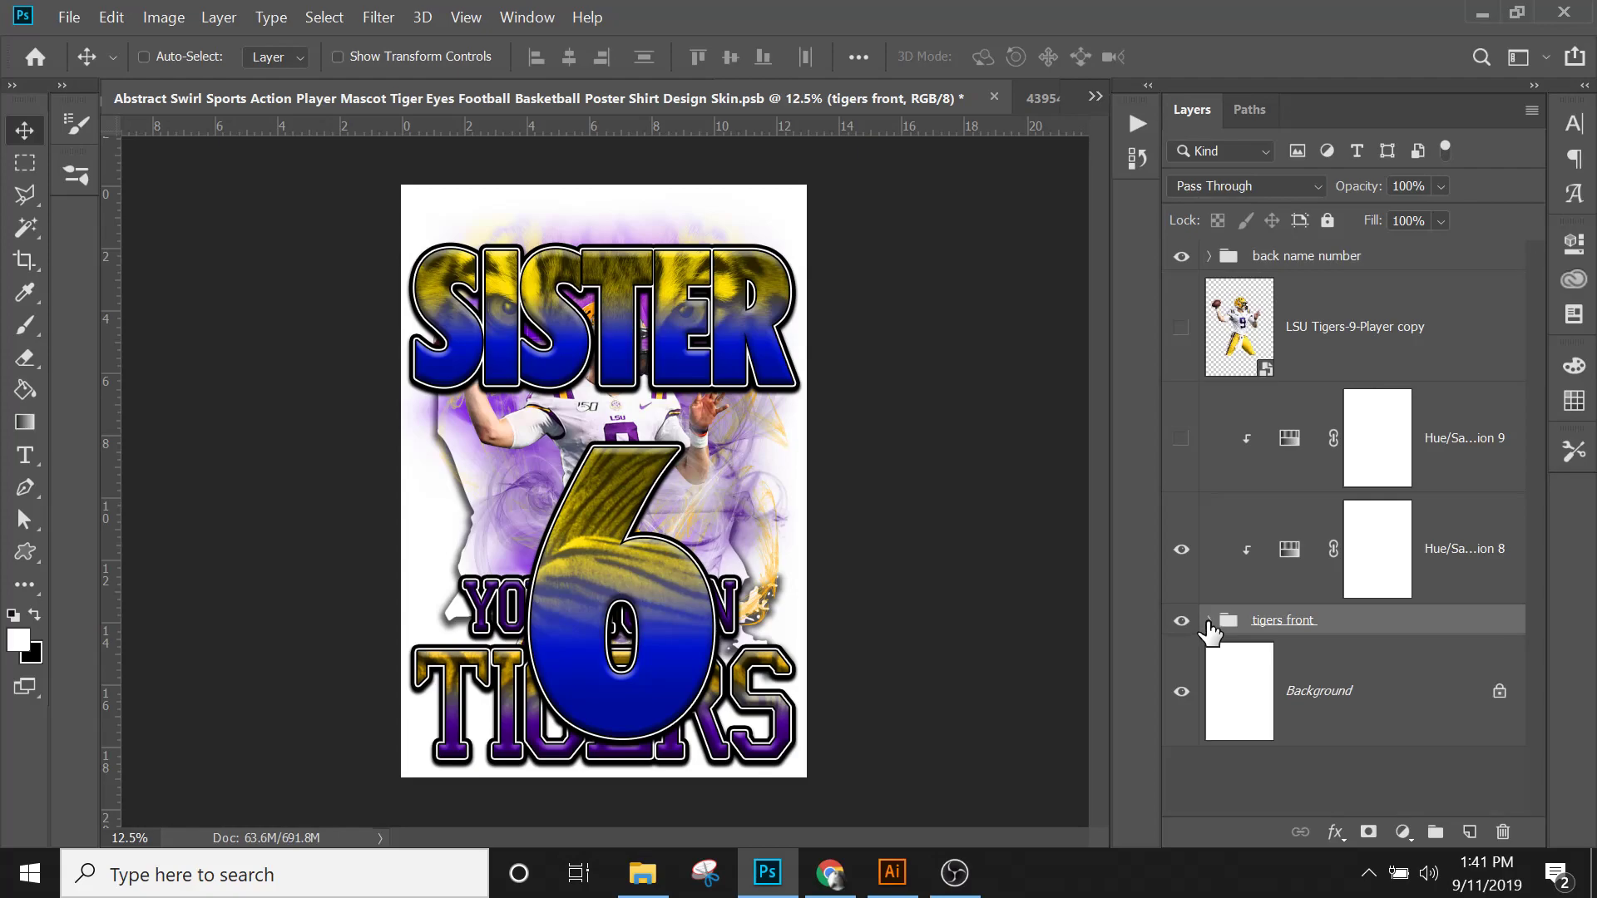
Step: Duplicate the Hue/Saturation 8 adjustment above the back name number group and clip the copy to that group
left_click(1451, 563)
left_click_drag(1462, 563, 1424, 234)
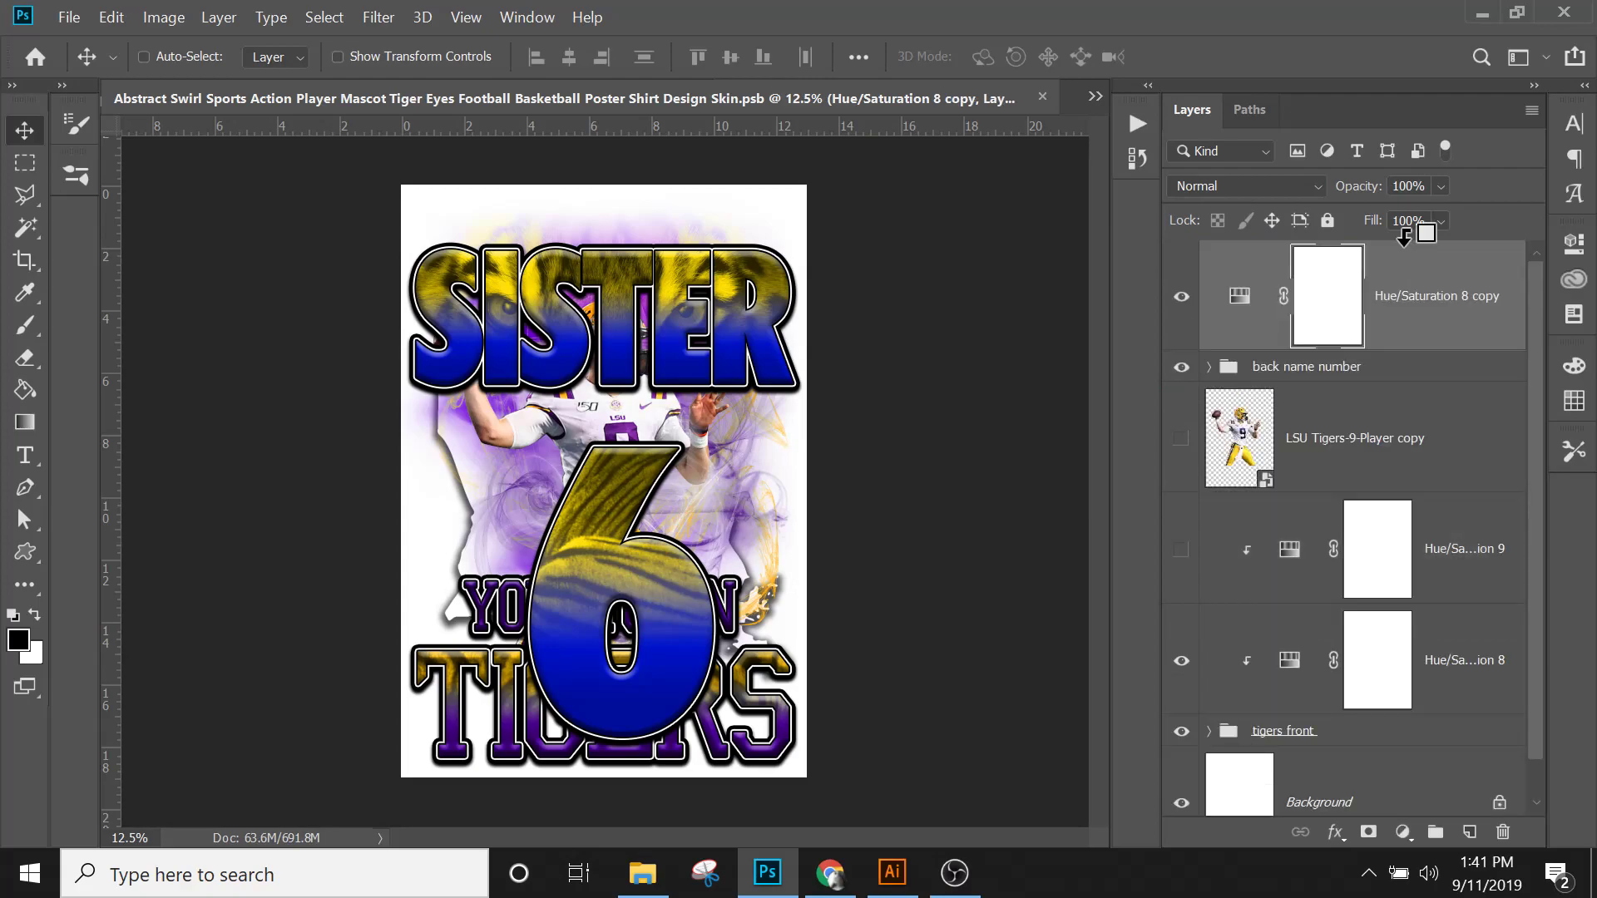
left_click(1181, 297)
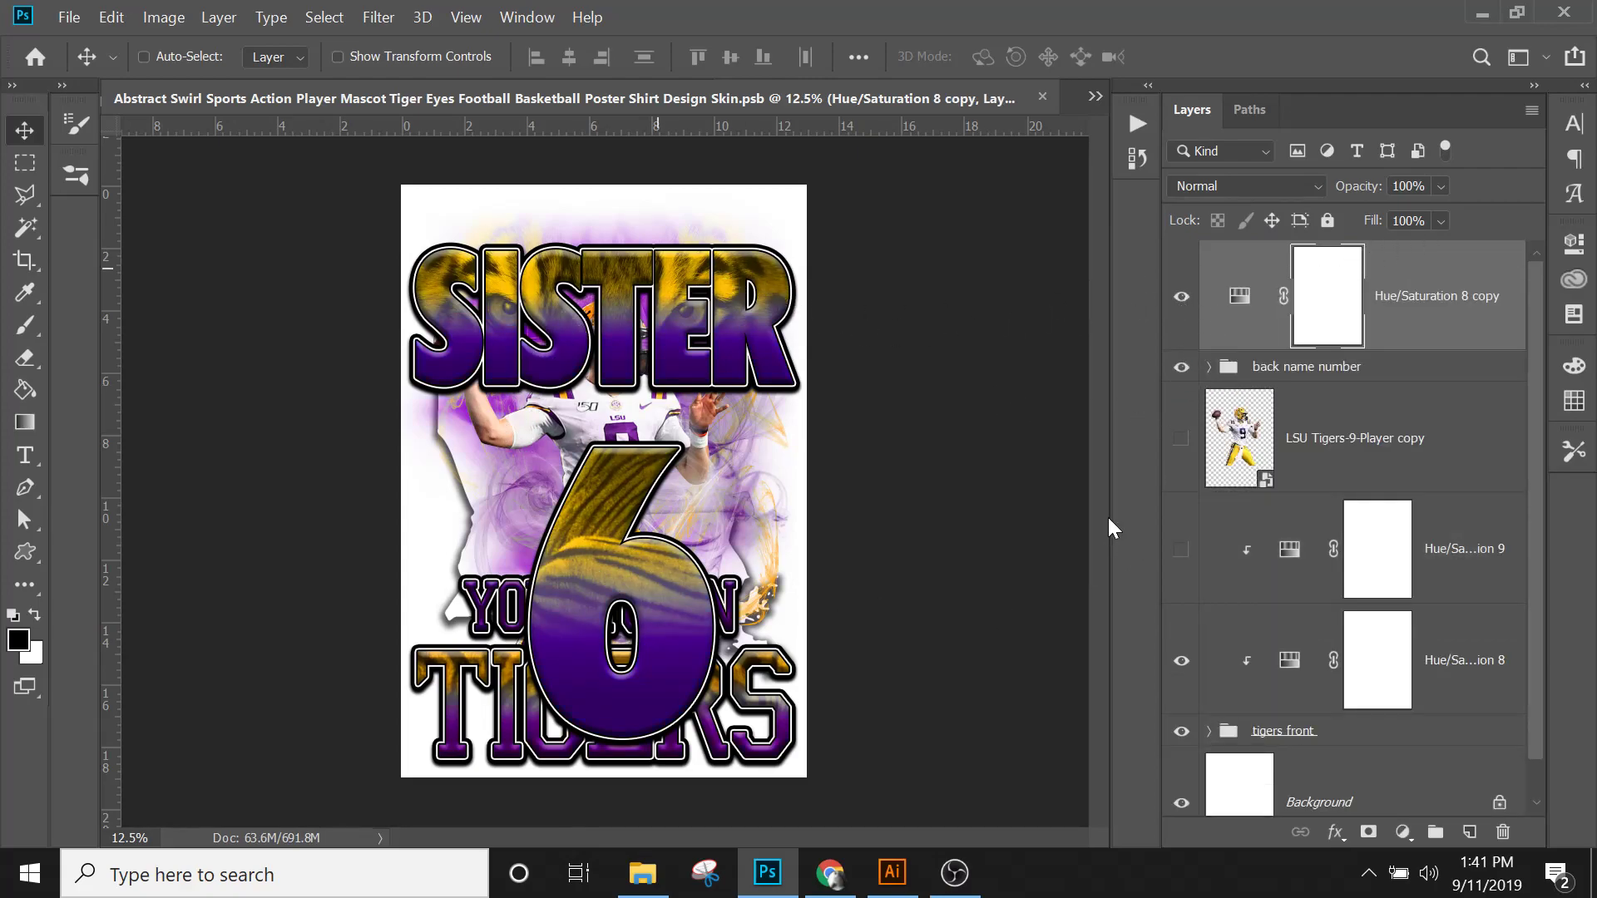
right_click(1439, 330)
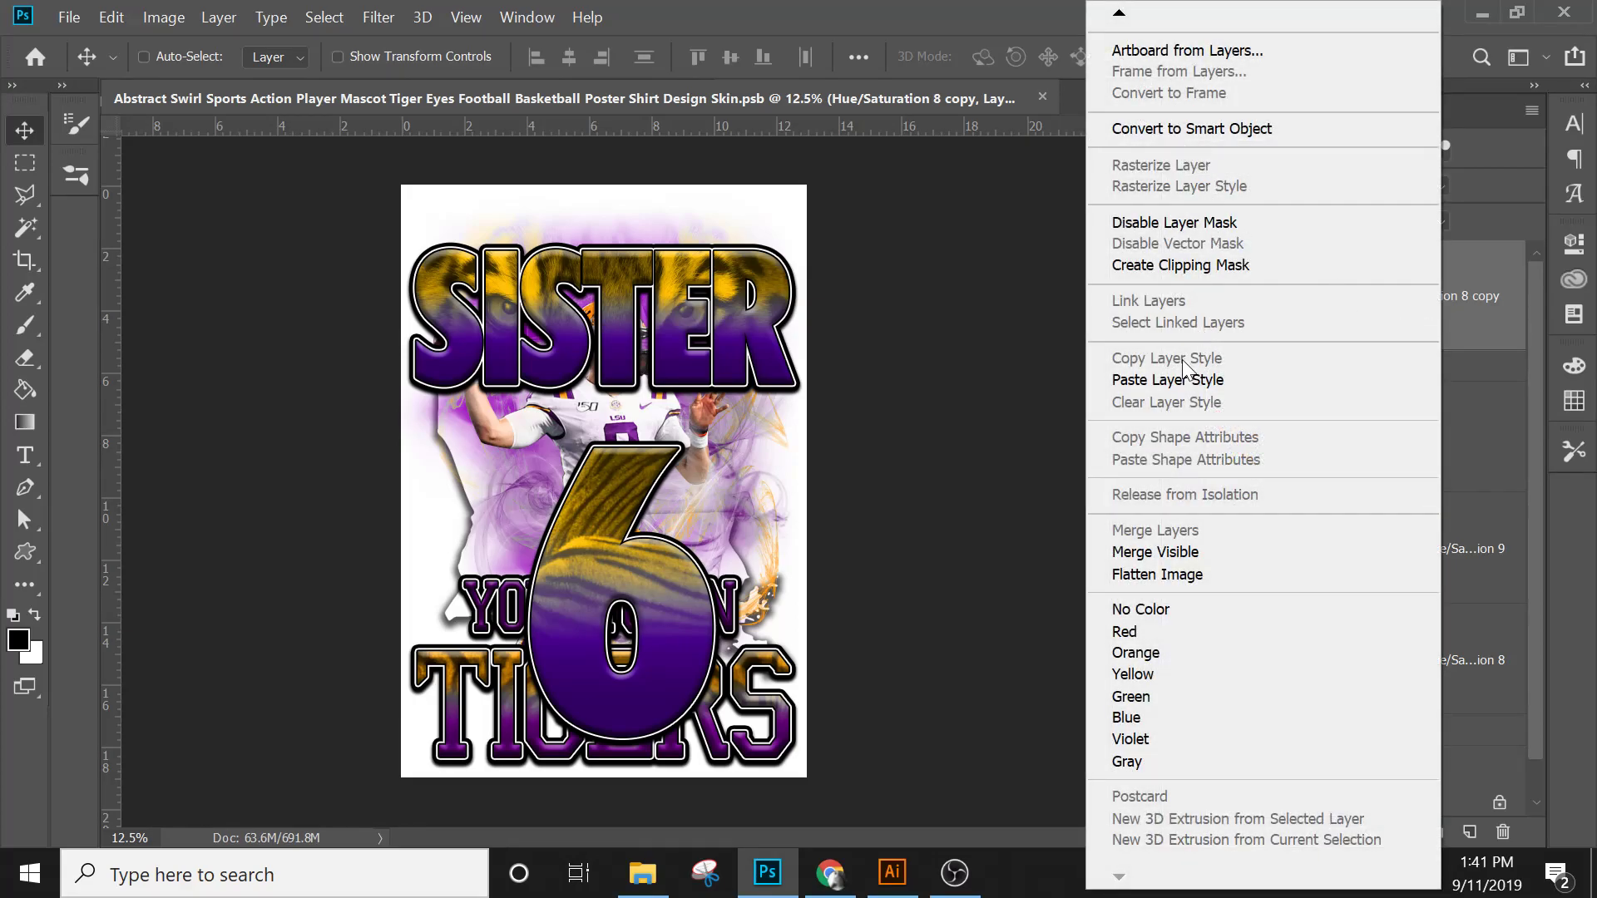
left_click(1172, 268)
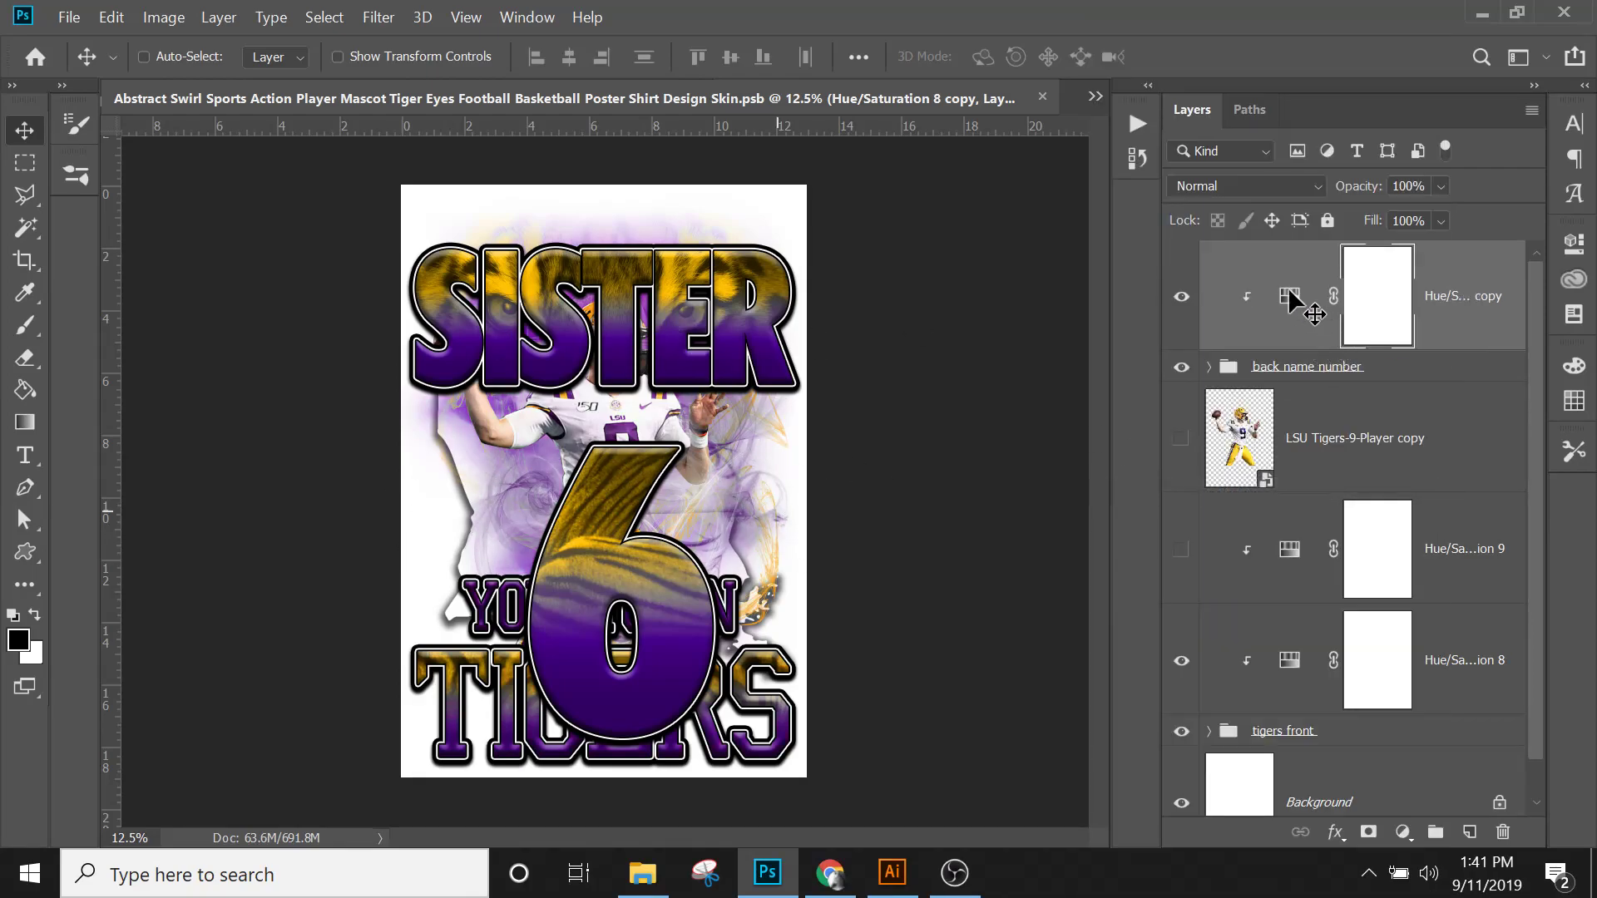
Step: Hide the tigers front group, leaving the back name and number shown over the white Background
left_click(1181, 367)
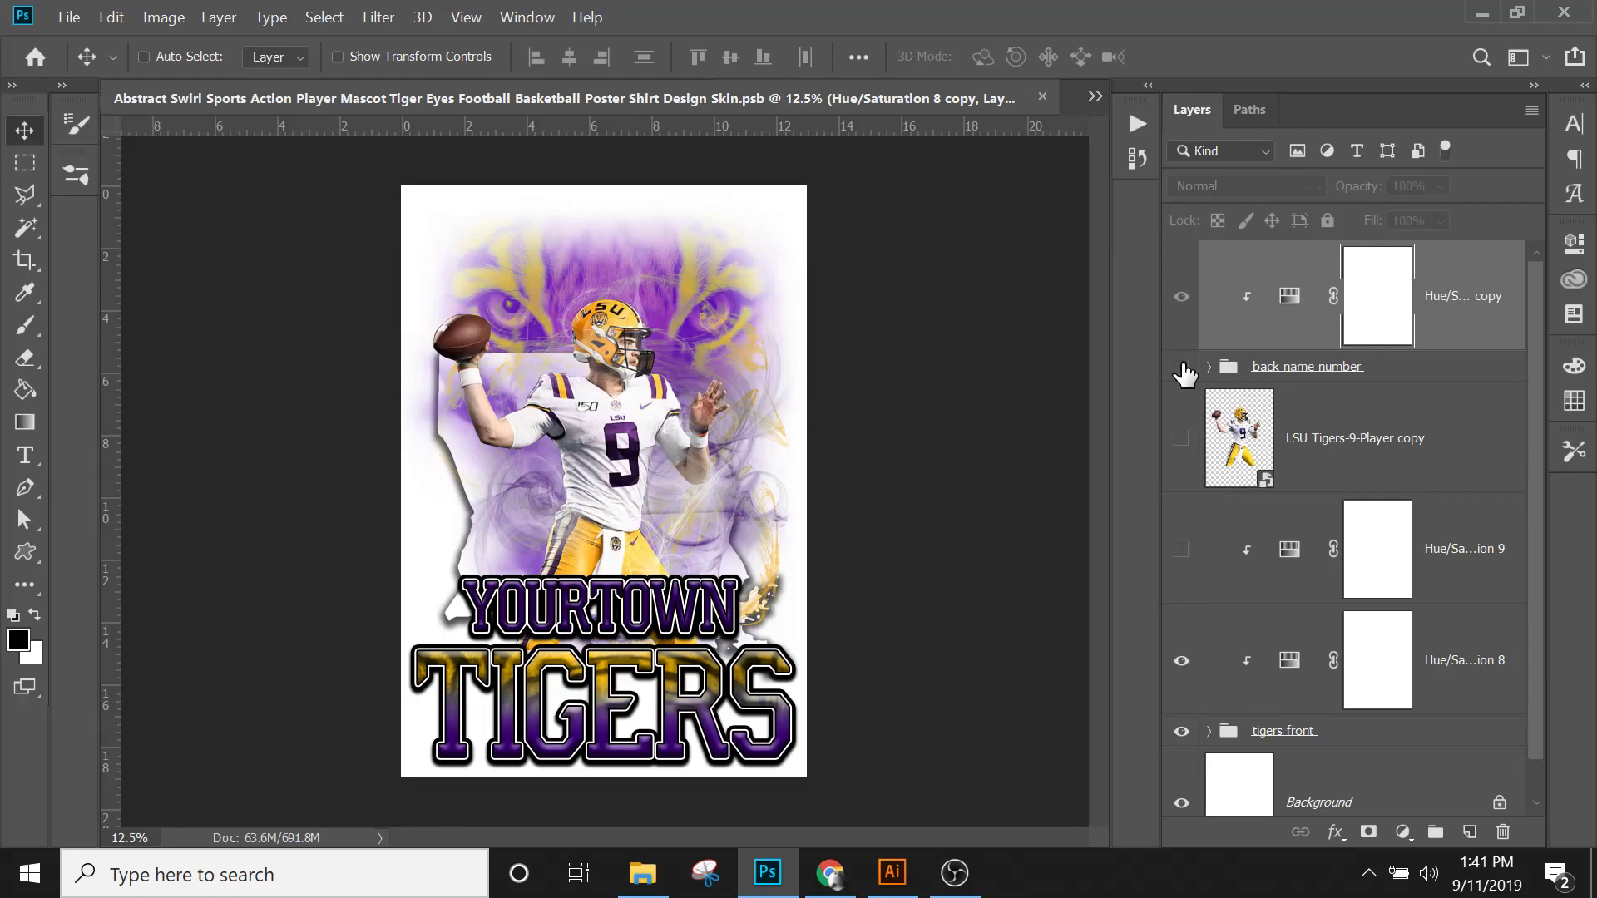
left_click(1181, 367)
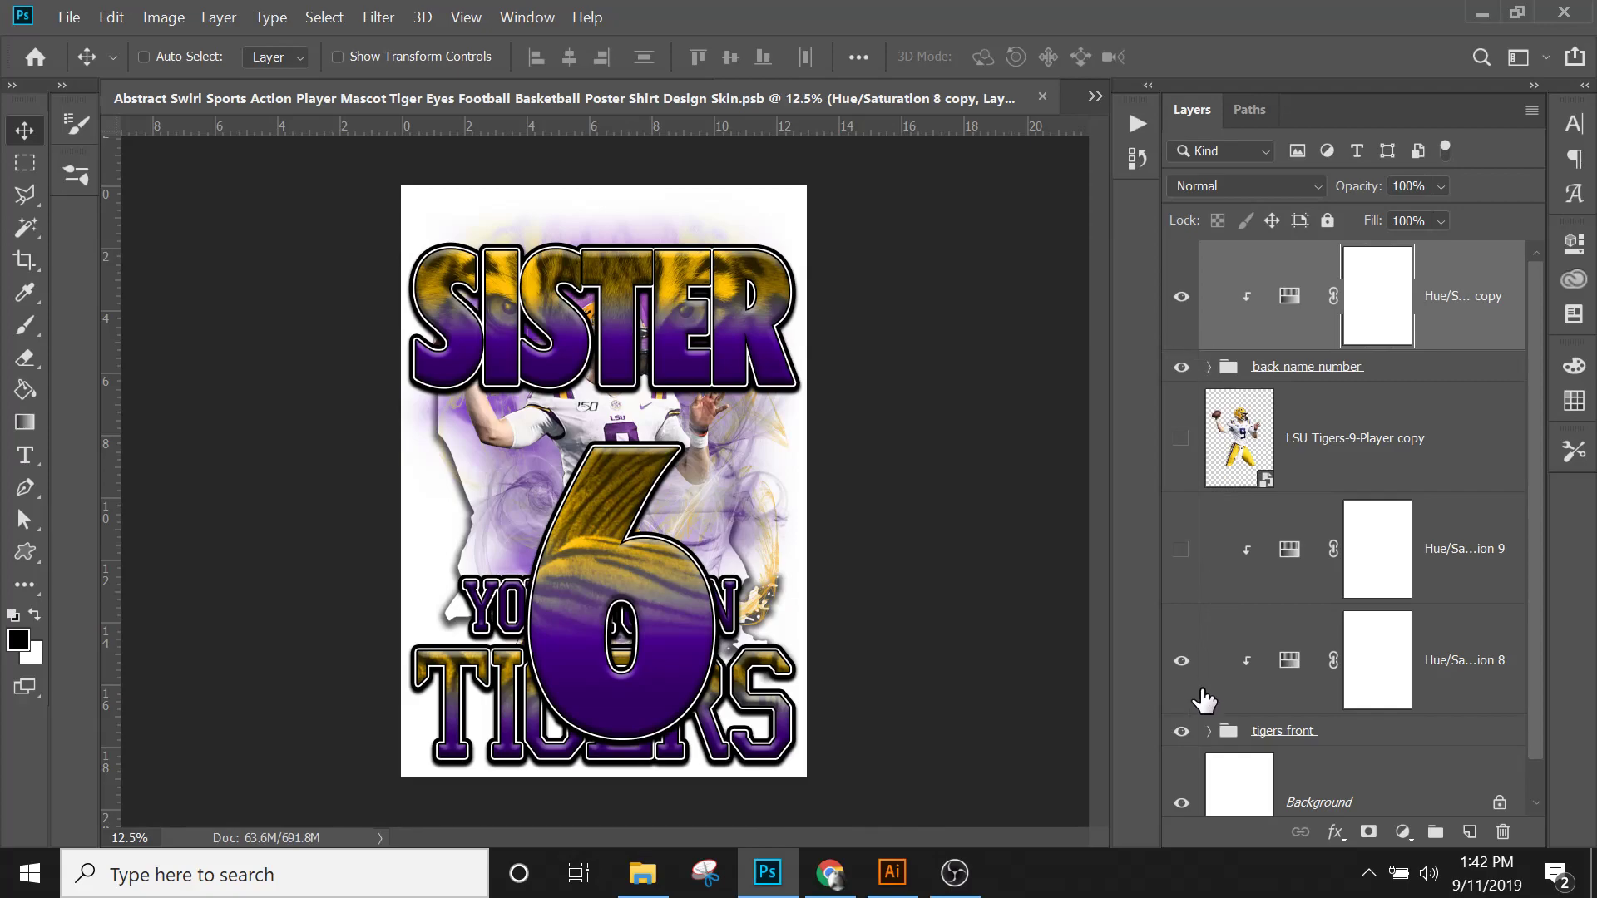
scroll(1183, 734, "down", 1)
left_click(1181, 760)
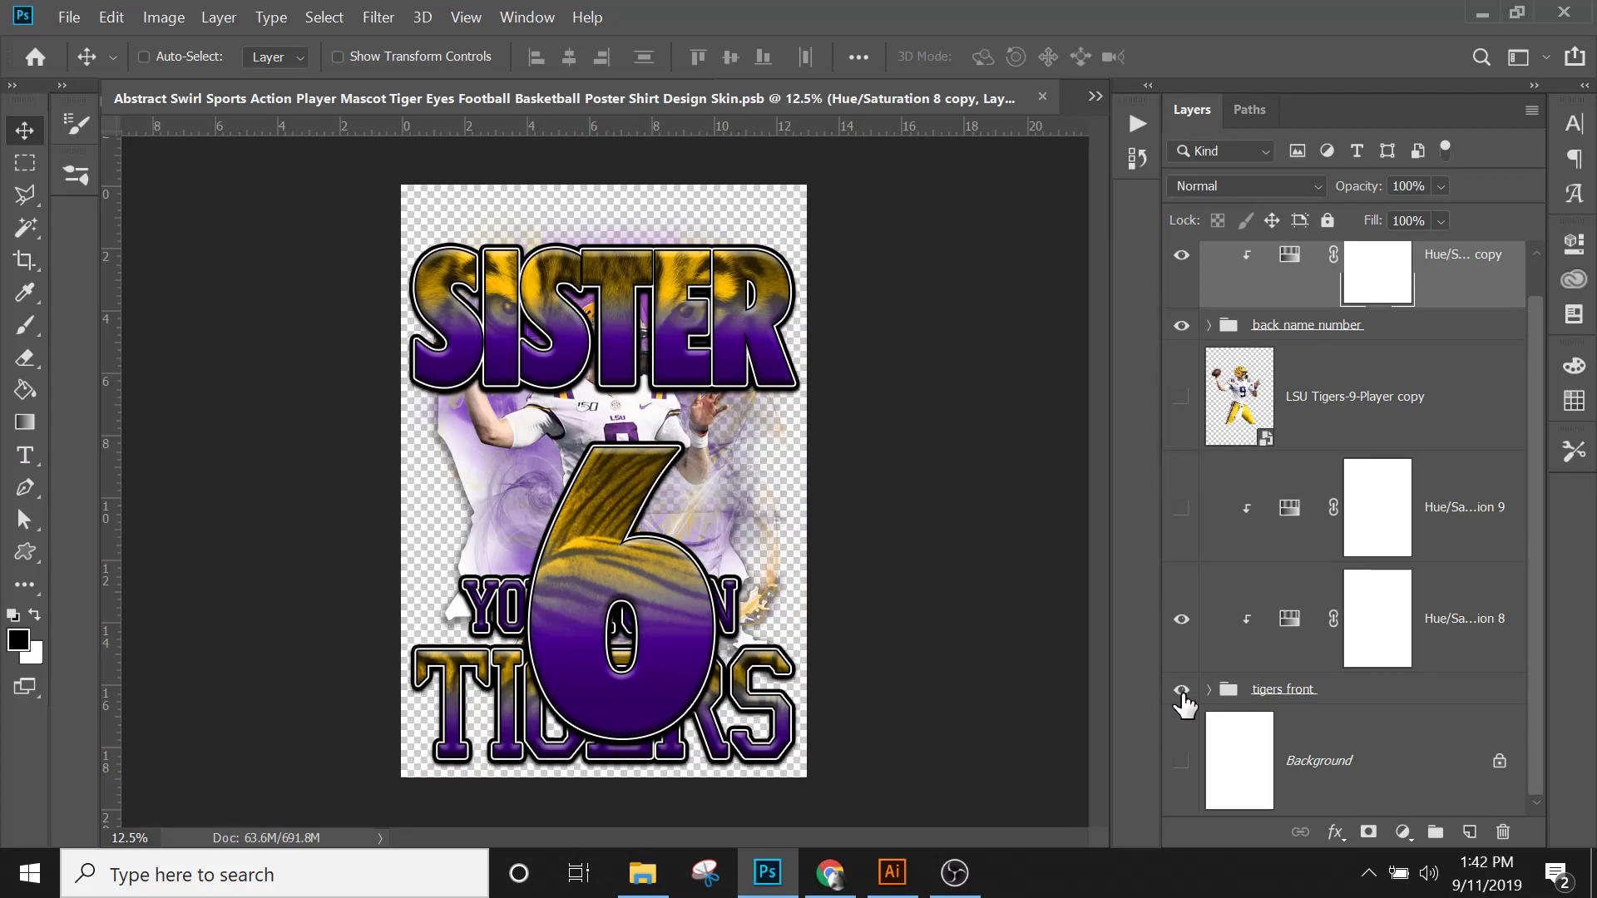
left_click(1181, 690)
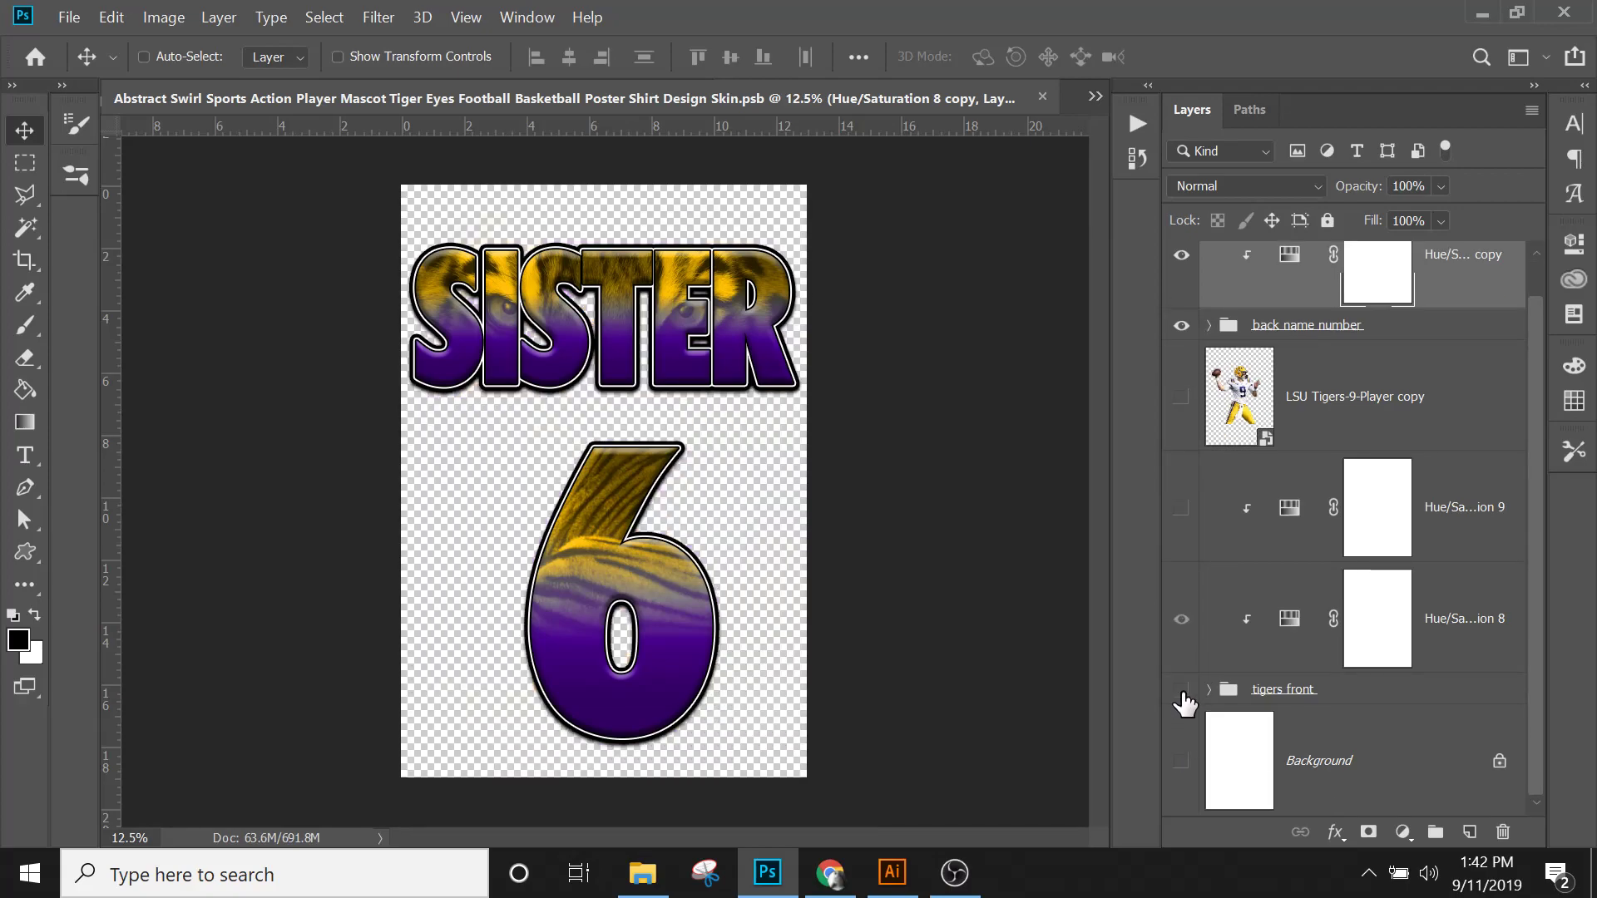
left_click(1182, 760)
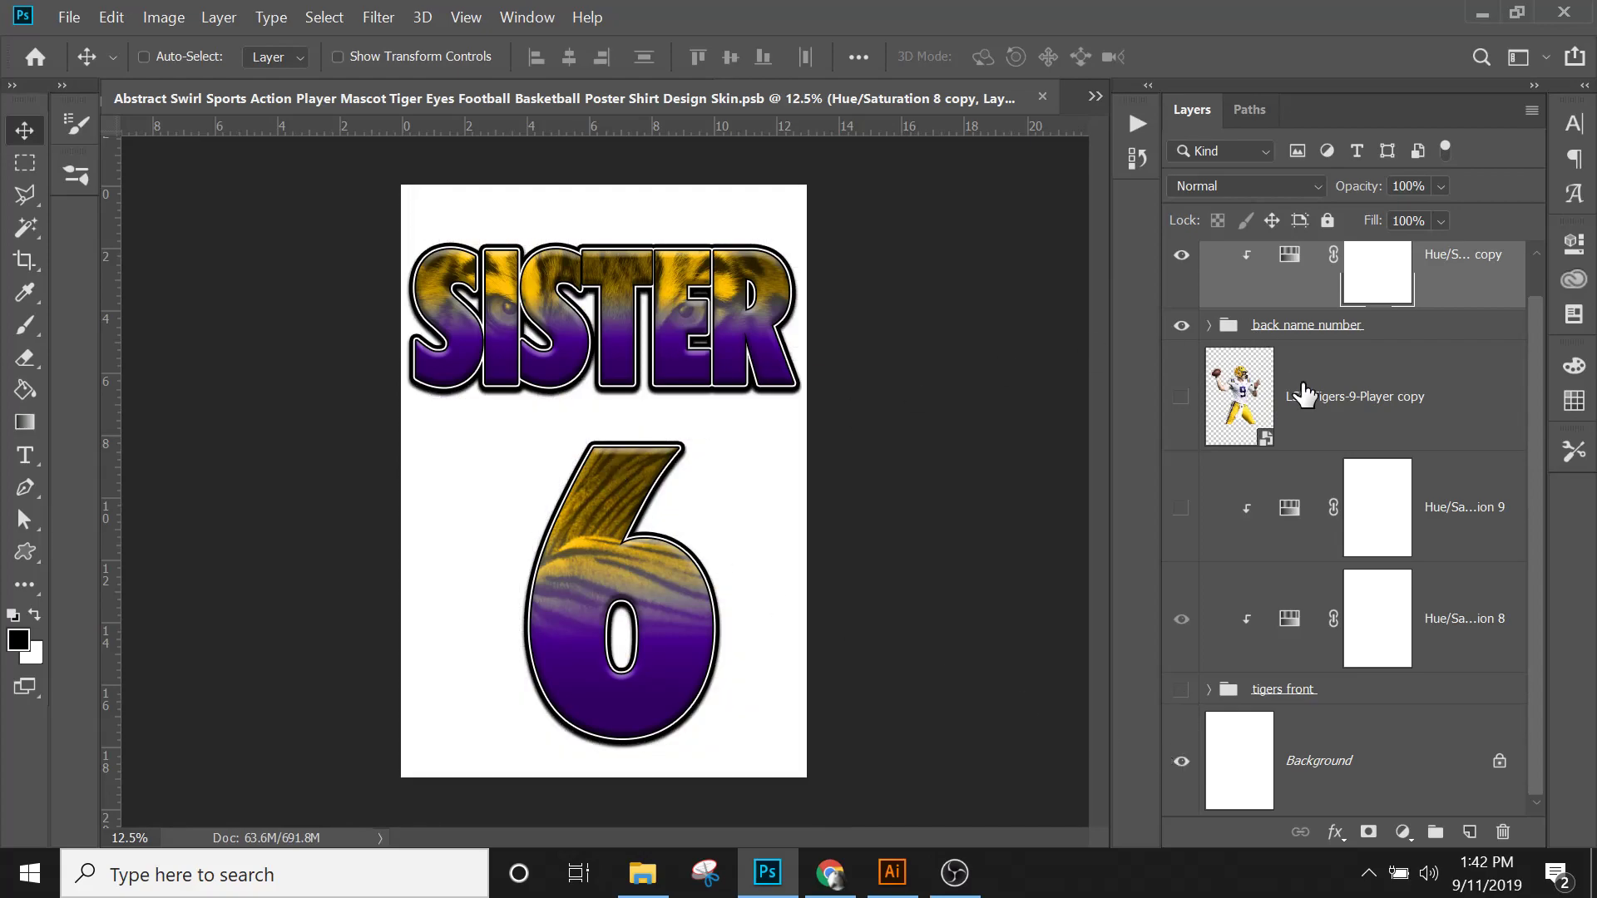
Step: Expand the back name number group and look through its text, texture and adjustment layers
scroll(1281, 374, "up", 1)
left_click(1209, 368)
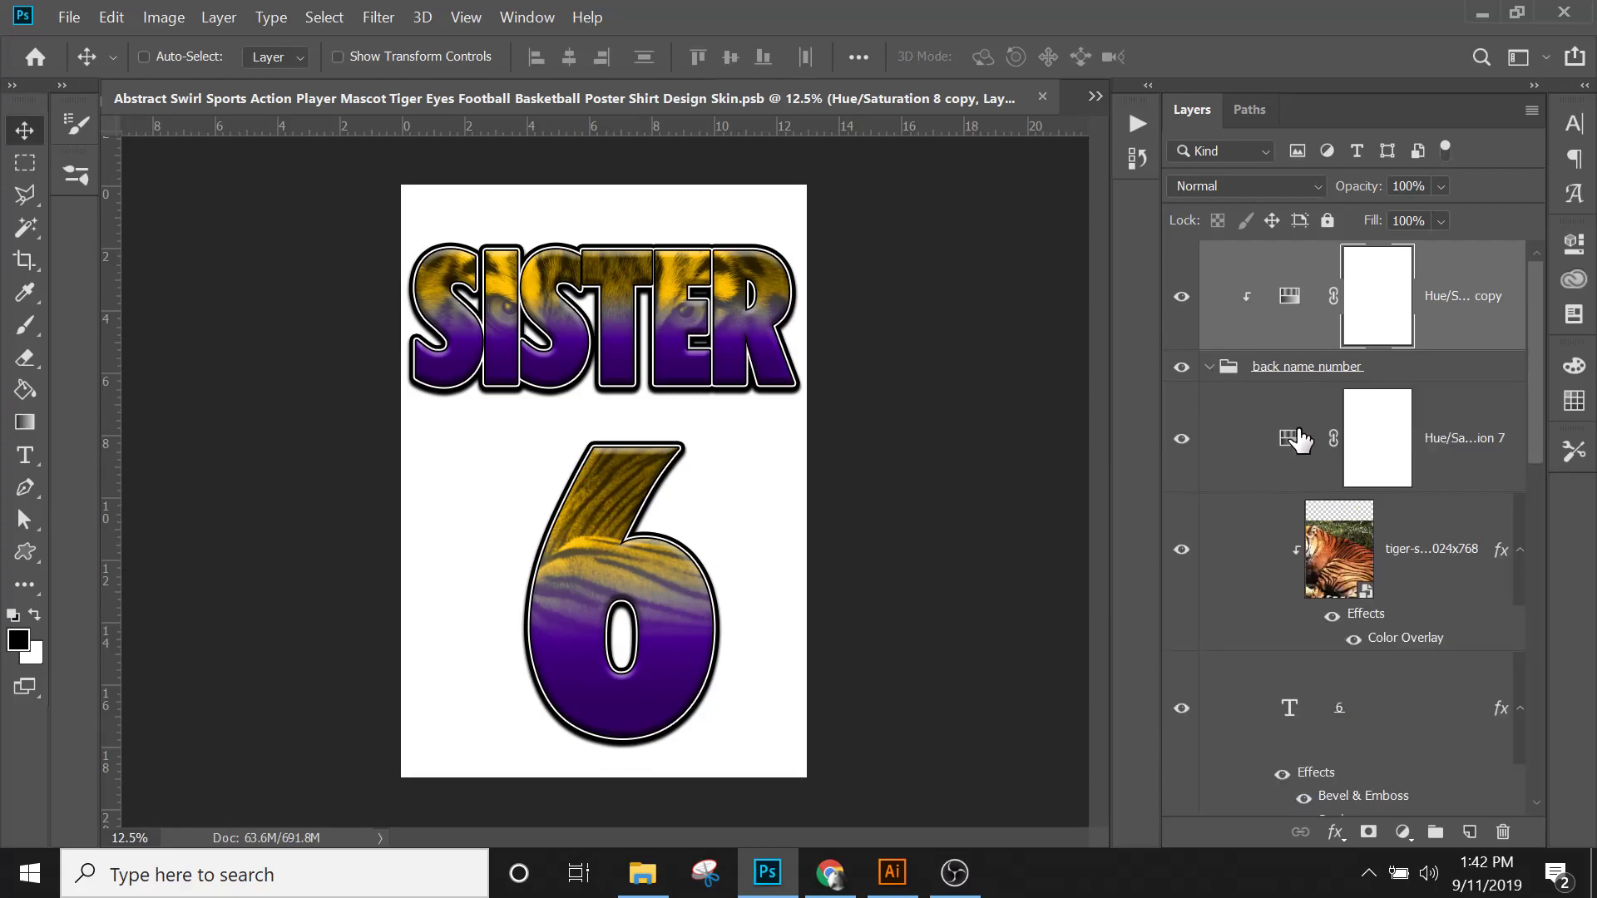
scroll(1295, 449, "down", 5)
scroll(1293, 582, "down", 10)
scroll(1293, 574, "down", 5)
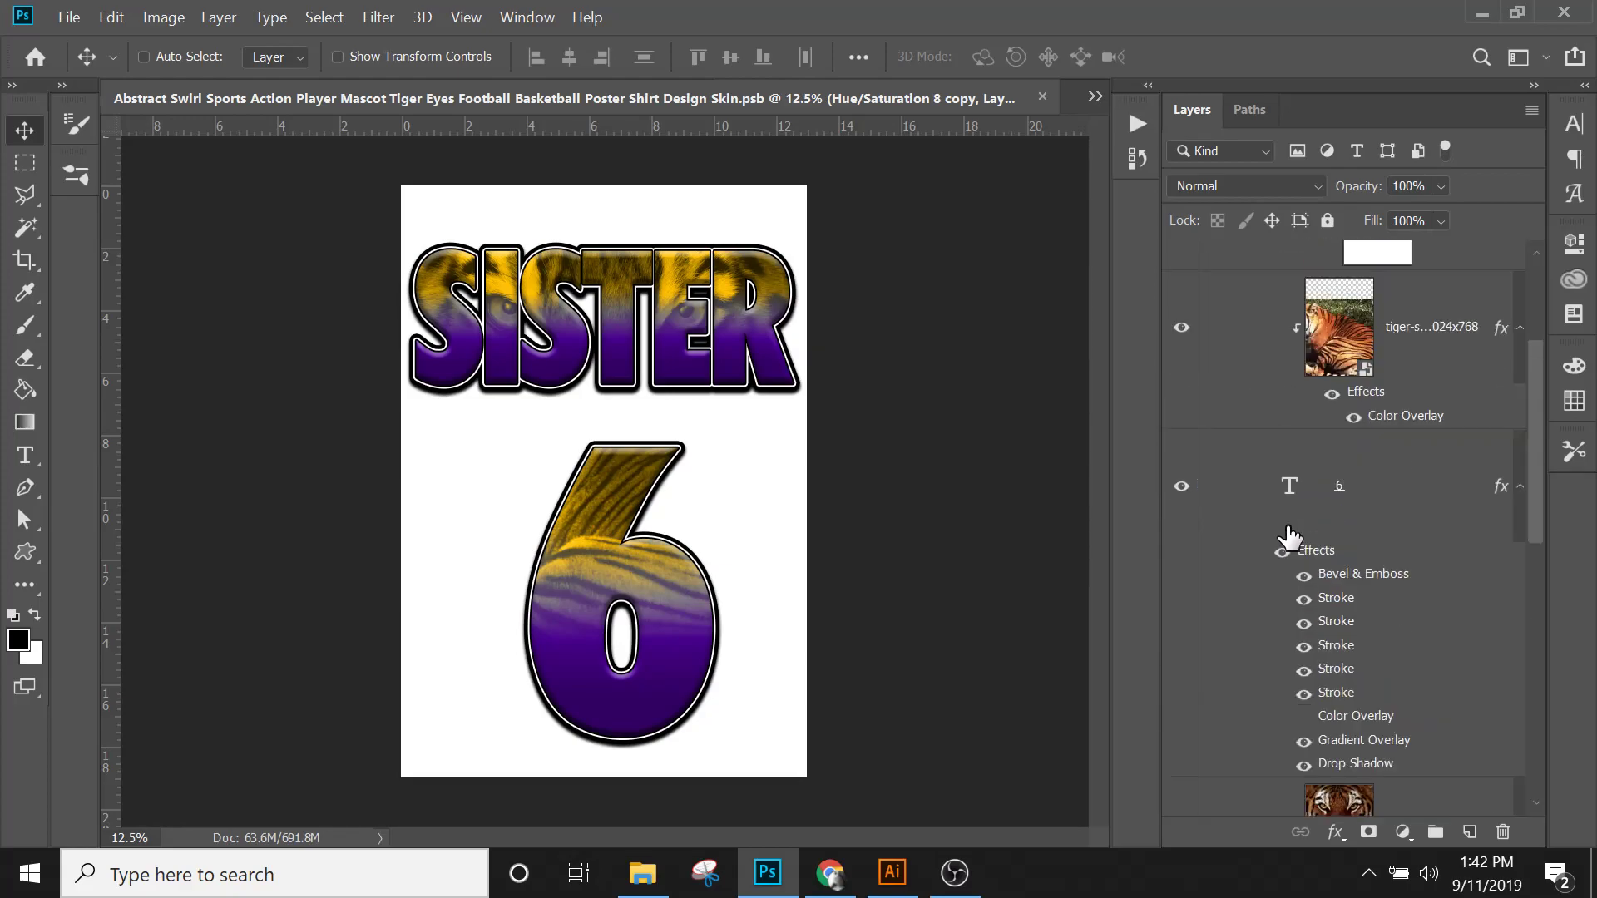
scroll(1291, 532, "up", 10)
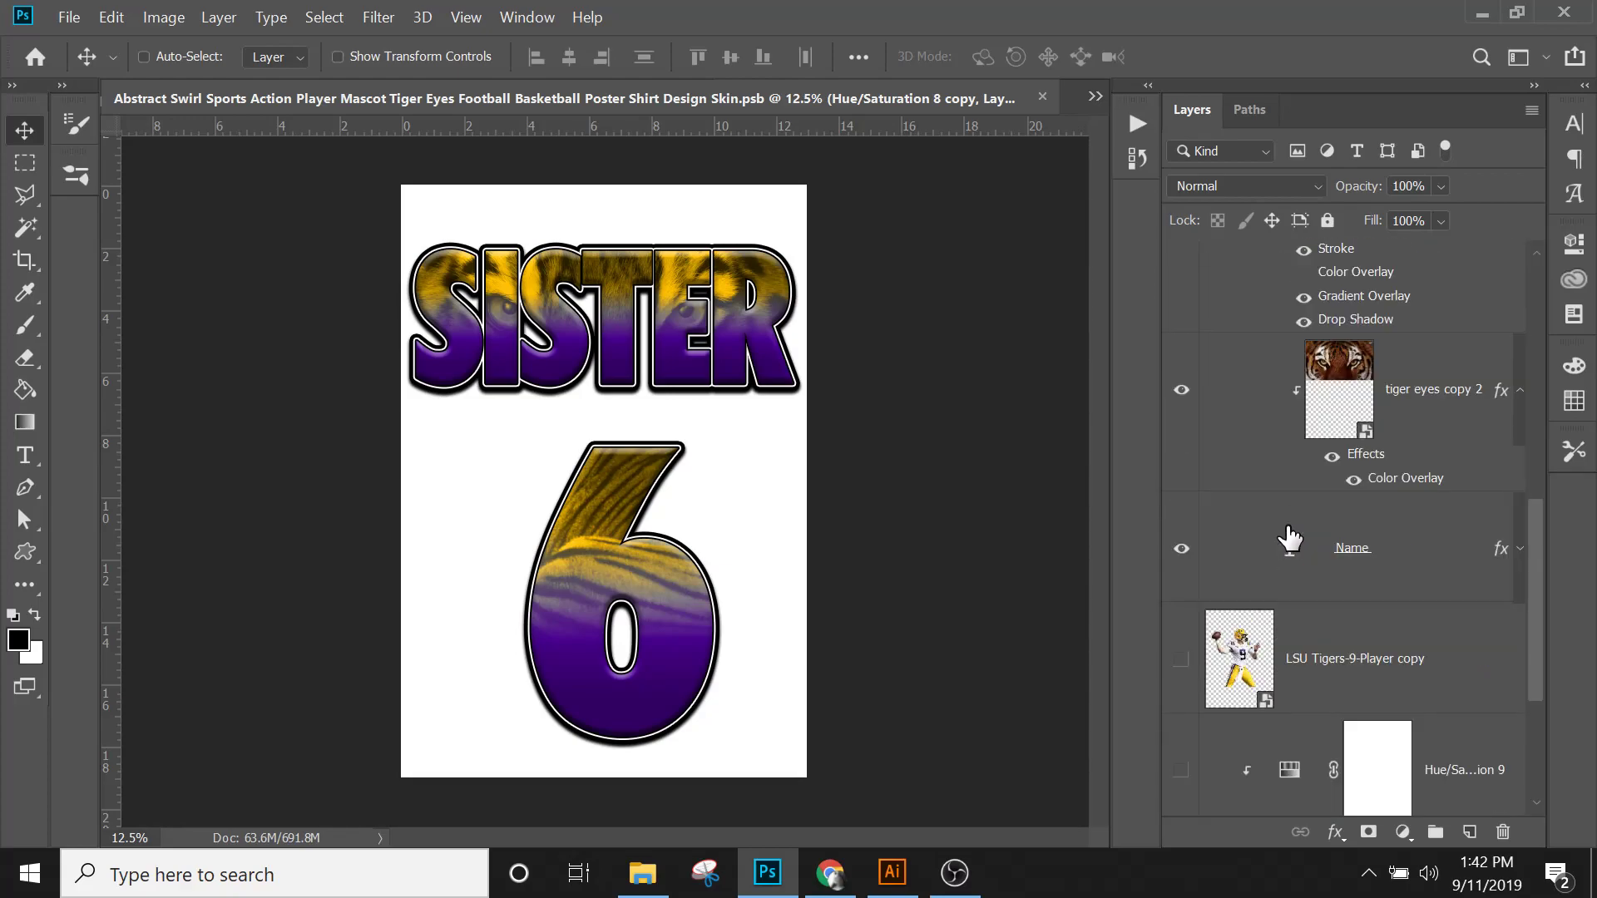
scroll(1293, 495, "up", 5)
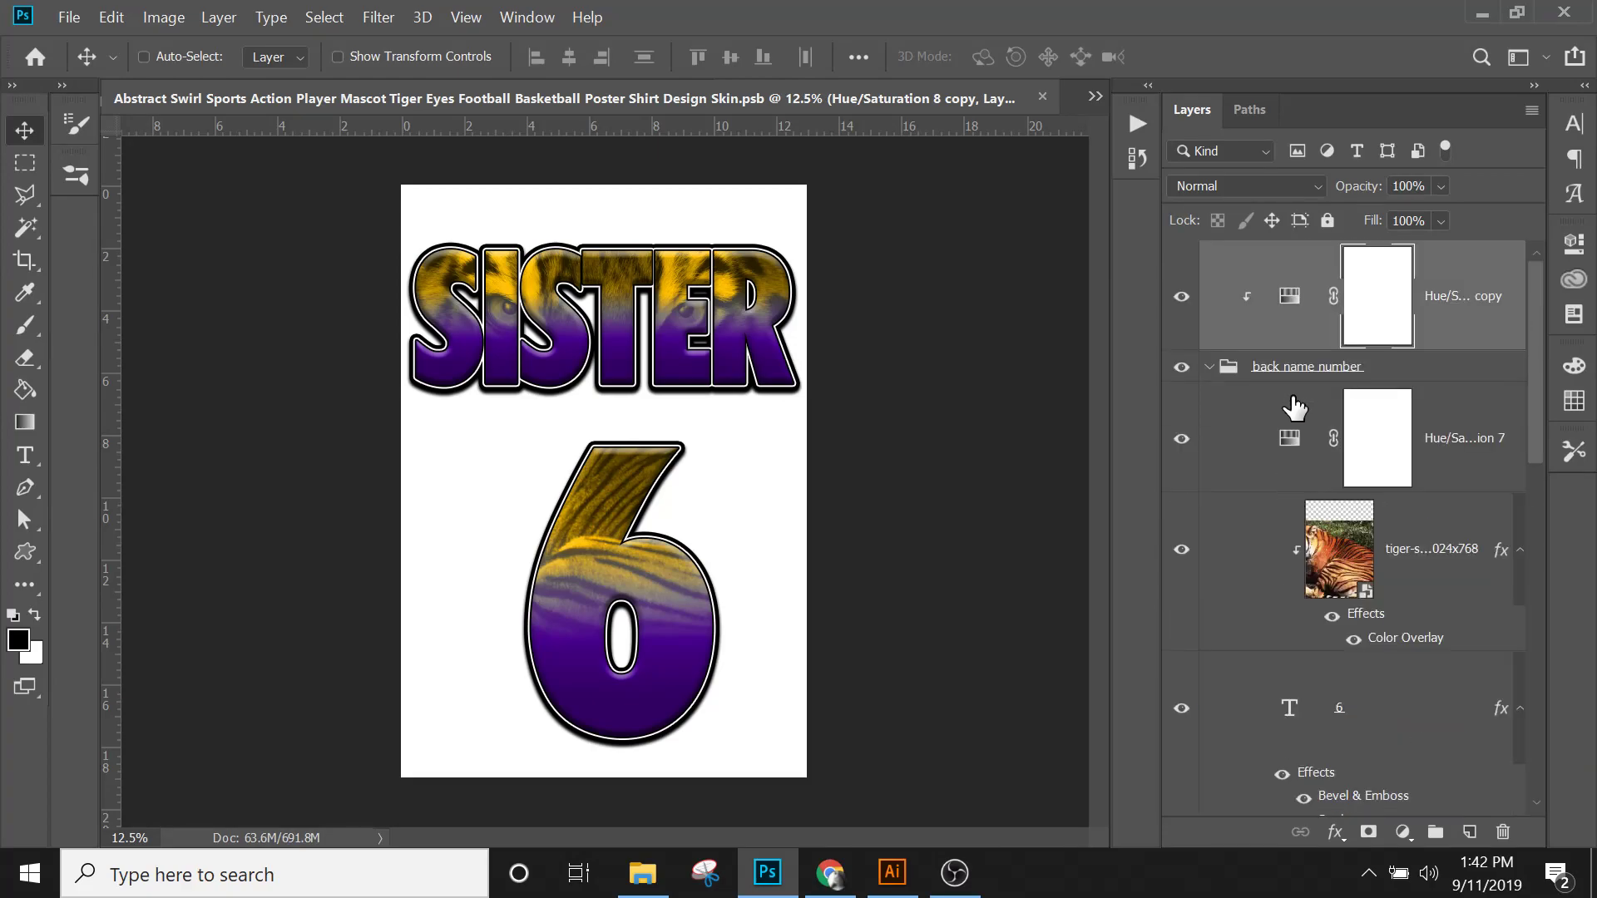
Step: Select the Name text layer and collapse the effects list of the number 6 layer
right_click(659, 342)
left_click(720, 441)
key("x")
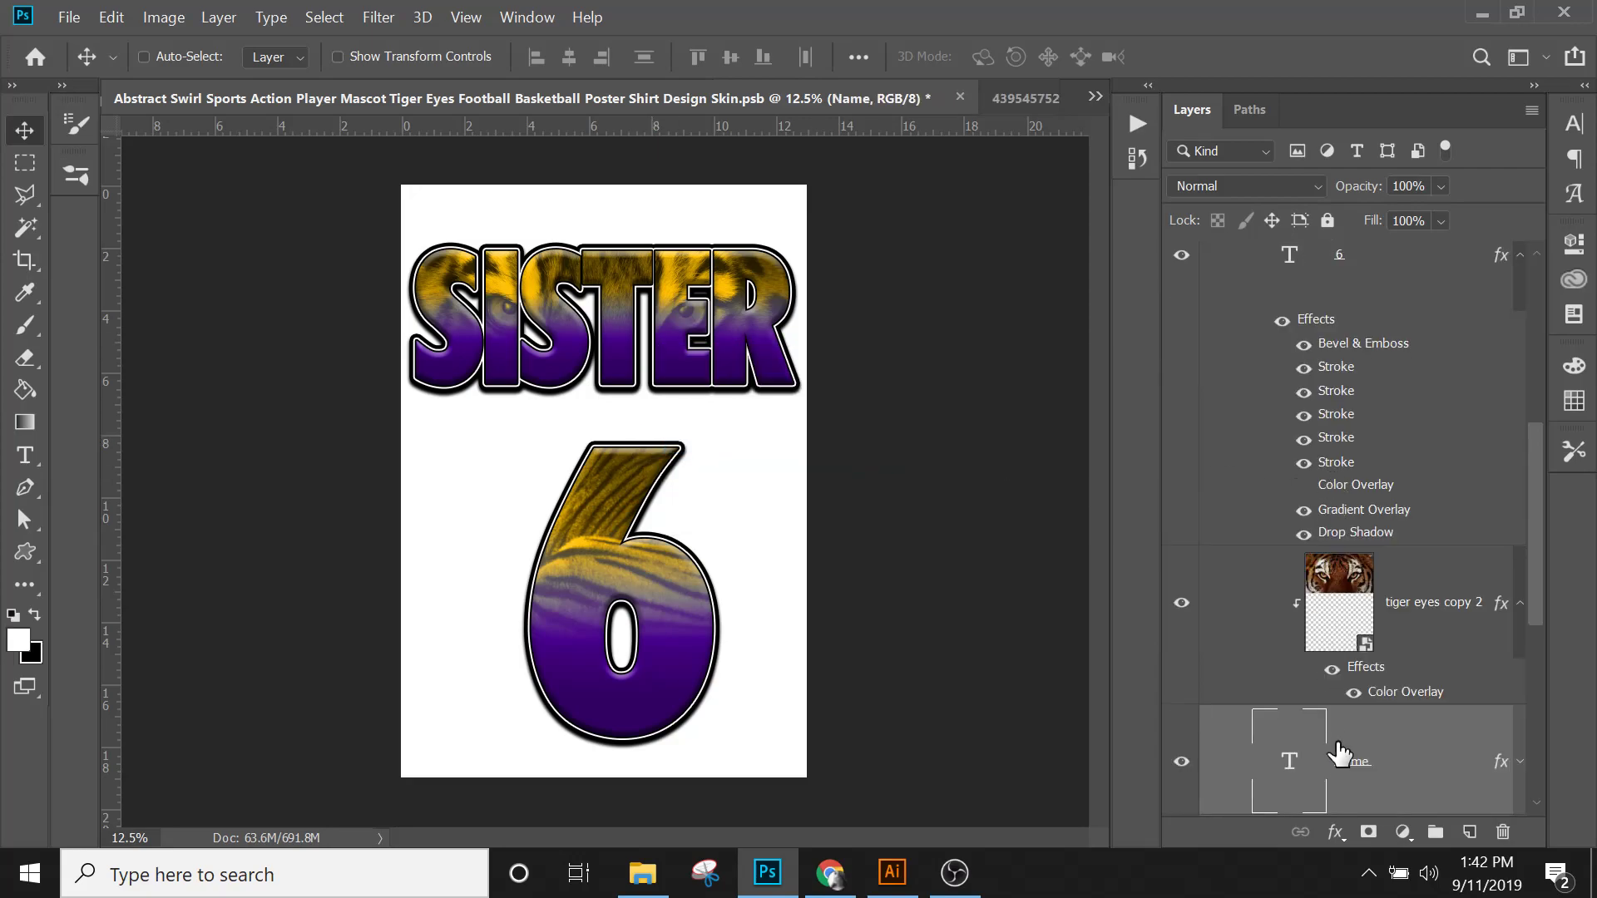
left_click(1519, 256)
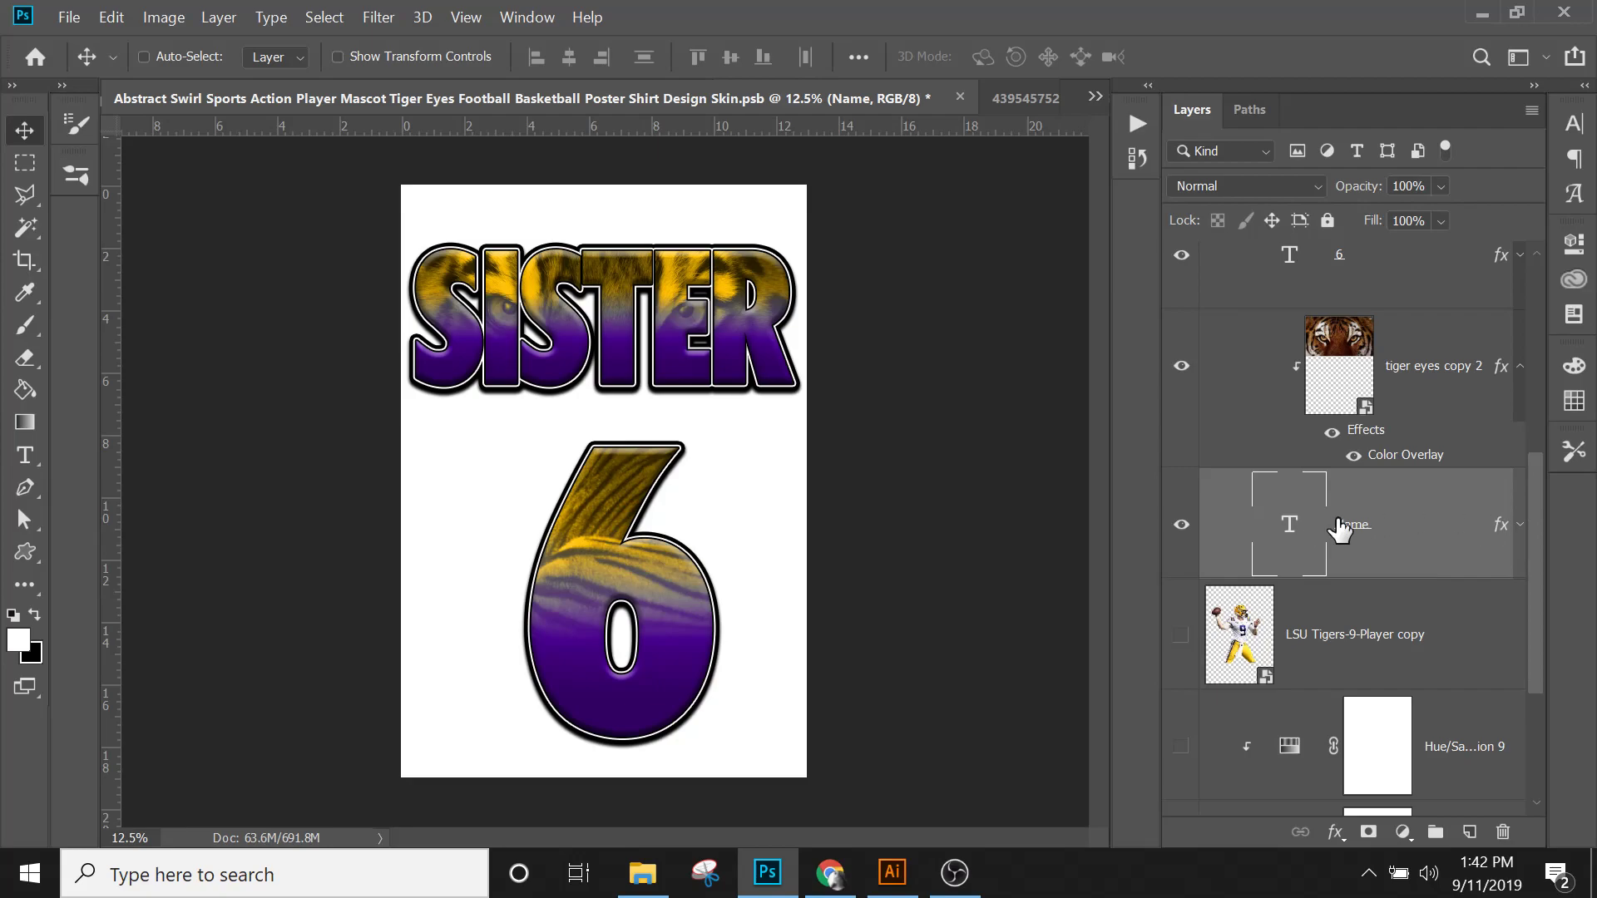
Step: Replace the SISTER text on the Name layer with INNATE
scroll(1348, 516, "up", 5)
scroll(1364, 507, "down", 5)
double_click(1292, 527)
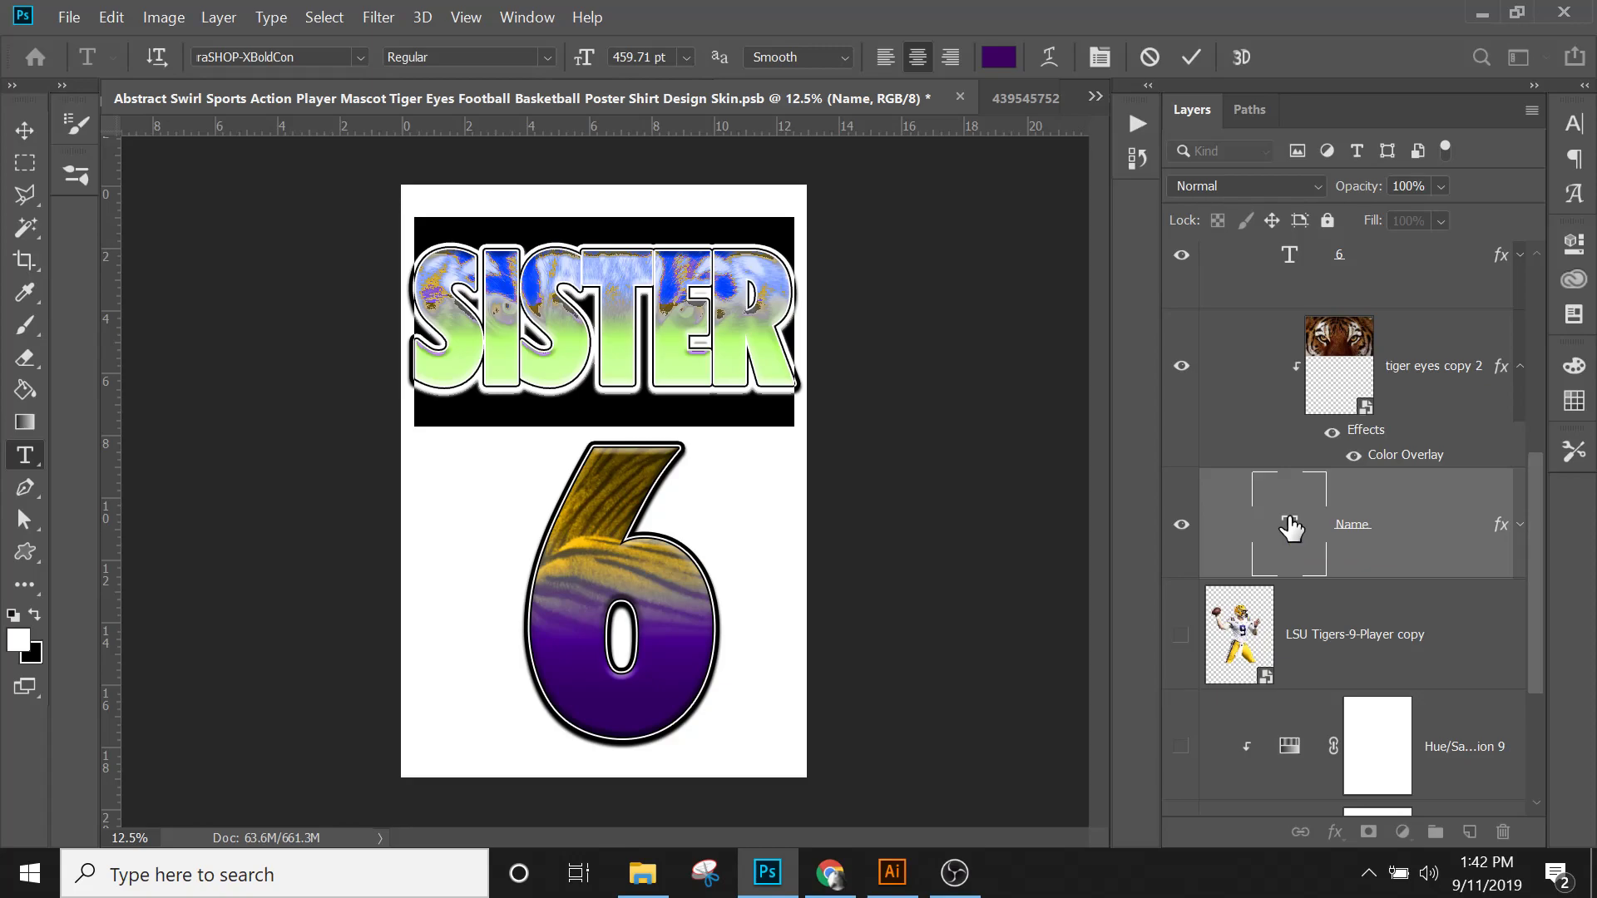
type("INNATE")
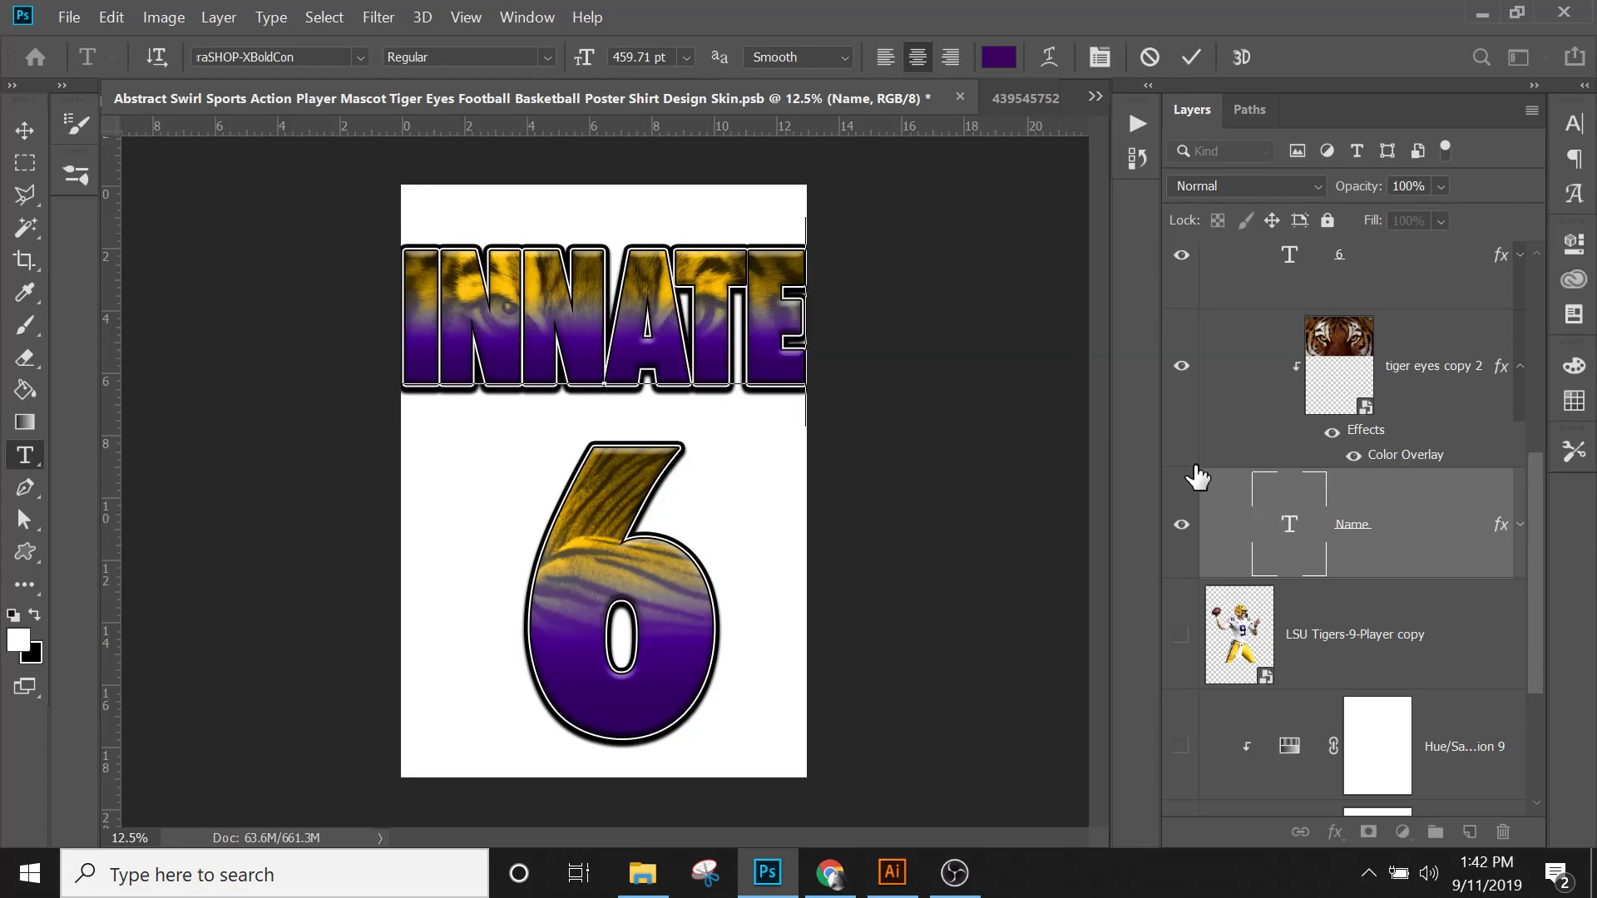
left_click(25, 130)
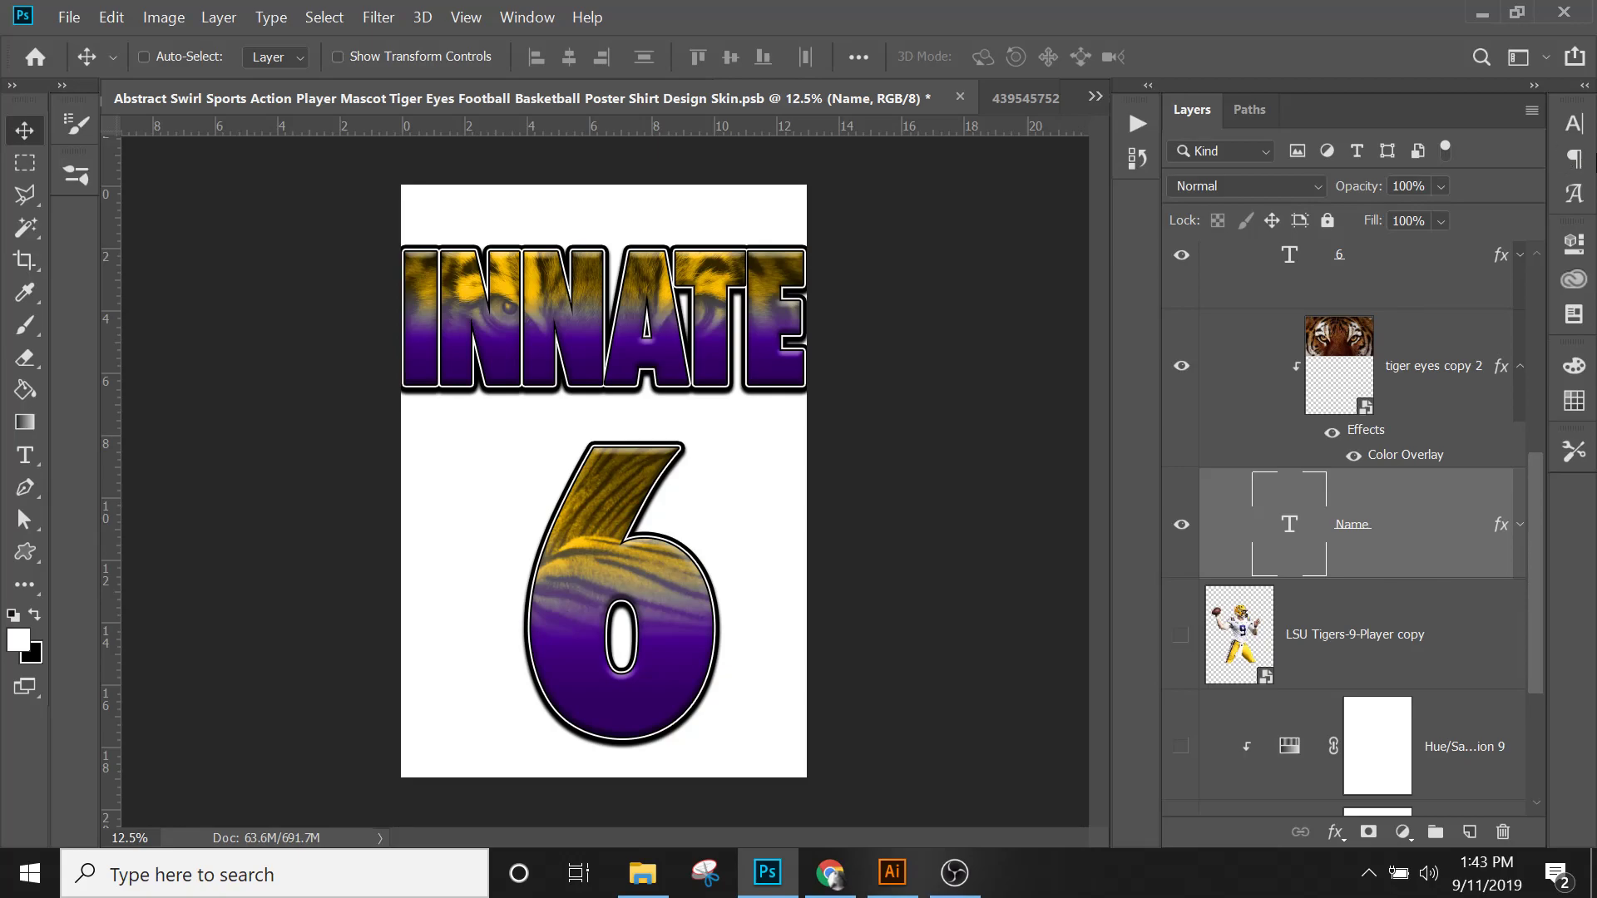
Step: Change the font of the INNATE text to Baewatch
left_click(1572, 123)
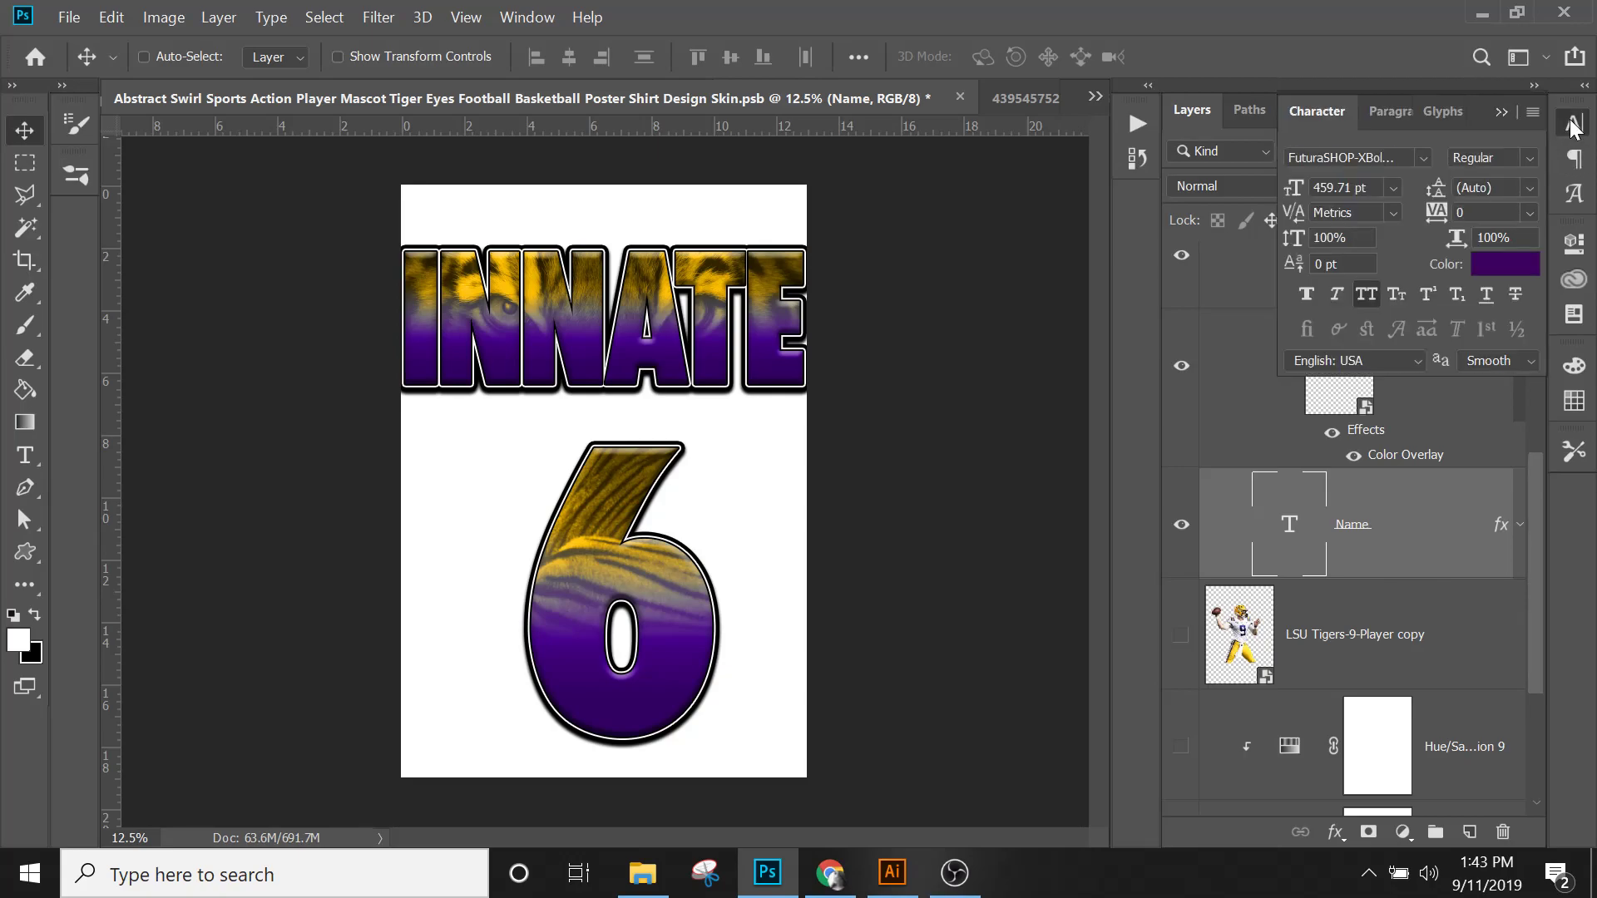
left_click(1425, 158)
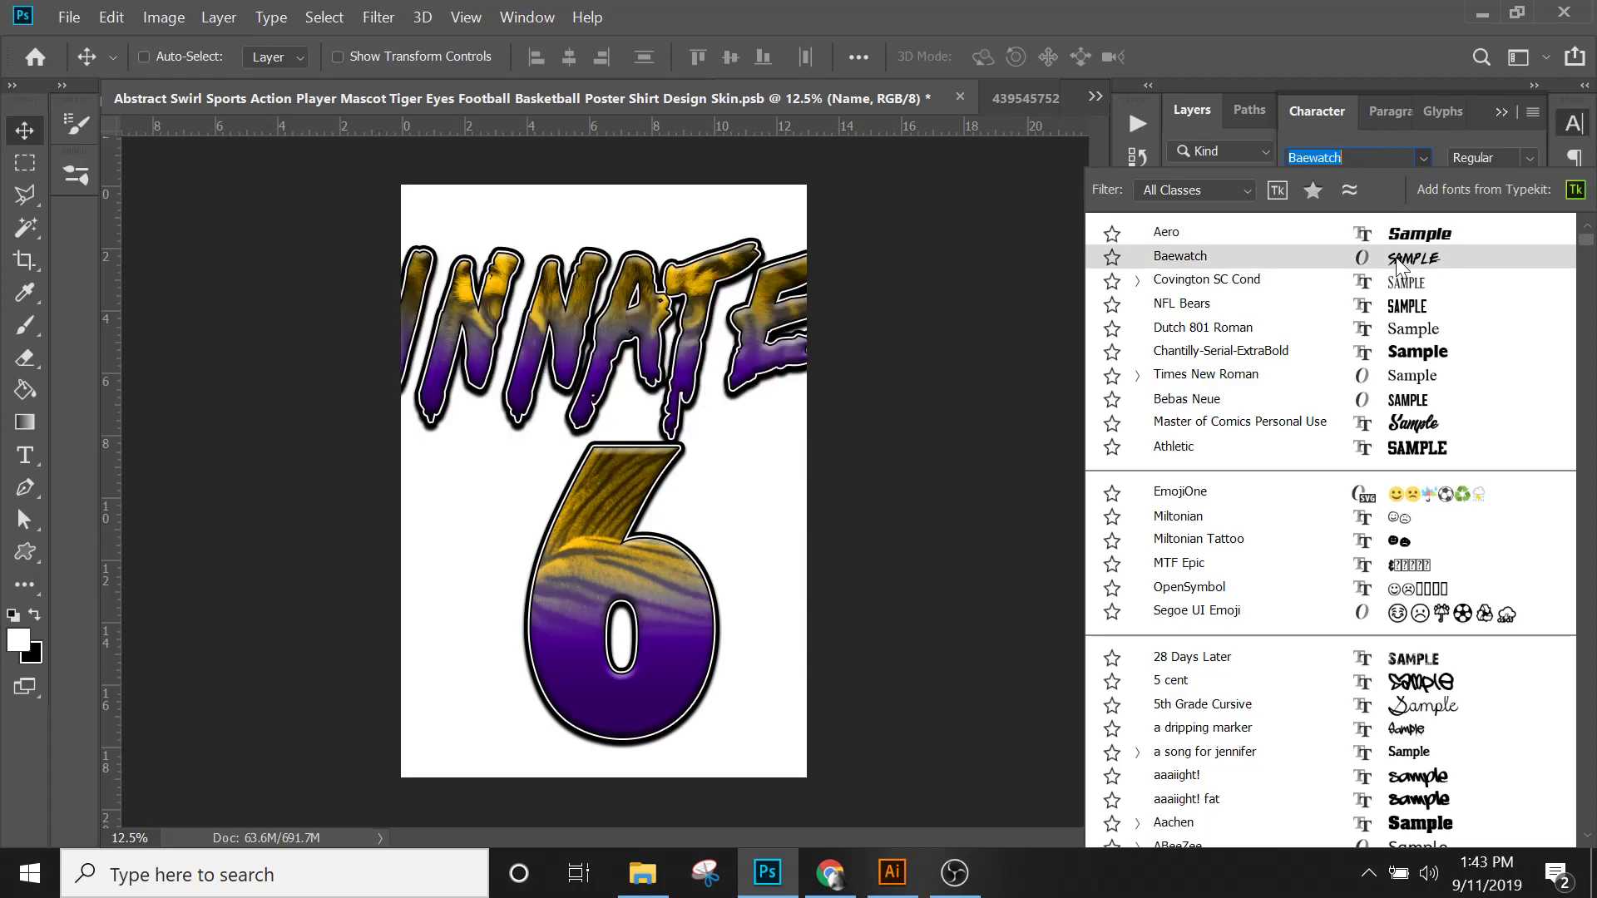
left_click(1400, 261)
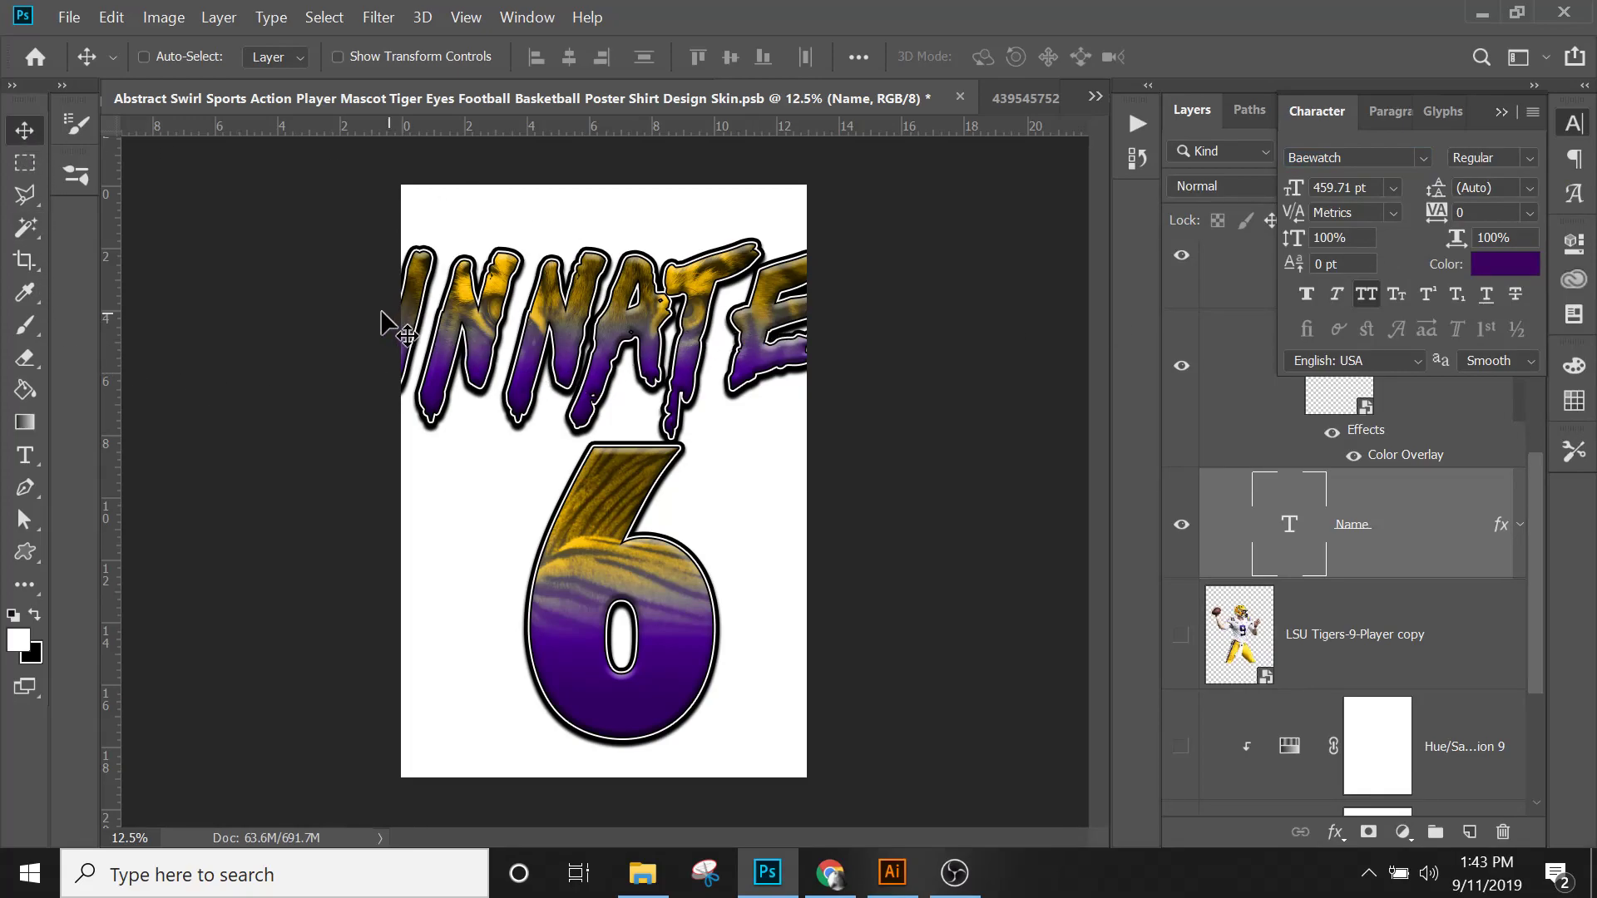
Step: Narrow the INNATE text from both sides to about 11.7 in wide so it fits within the page
key("ctrl+t")
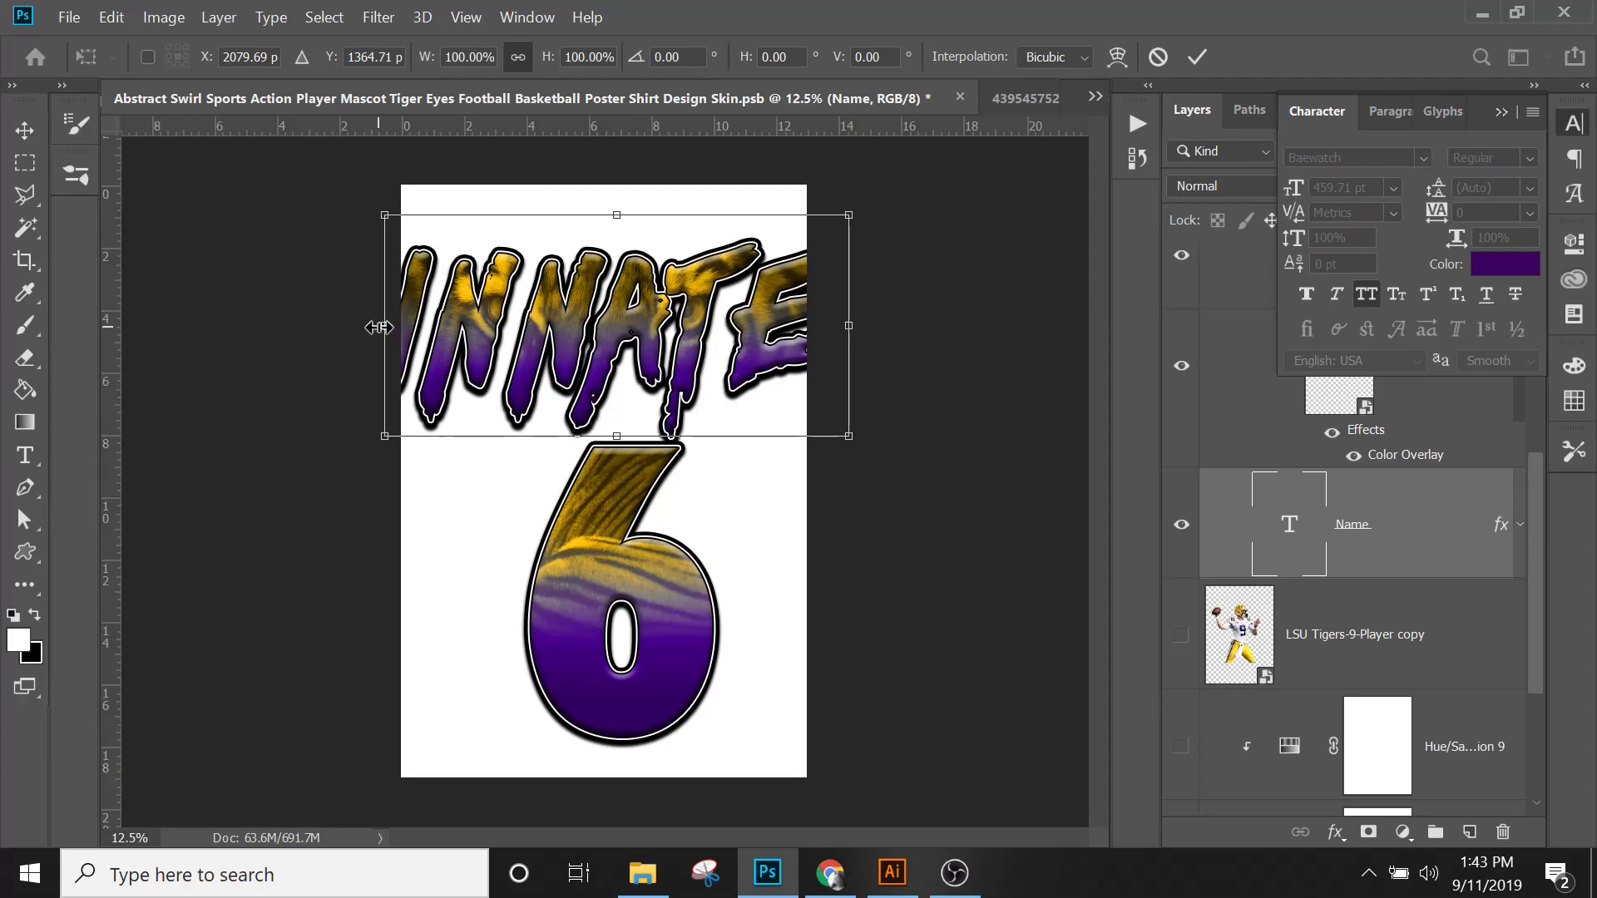
left_click_drag(379, 327, 425, 329)
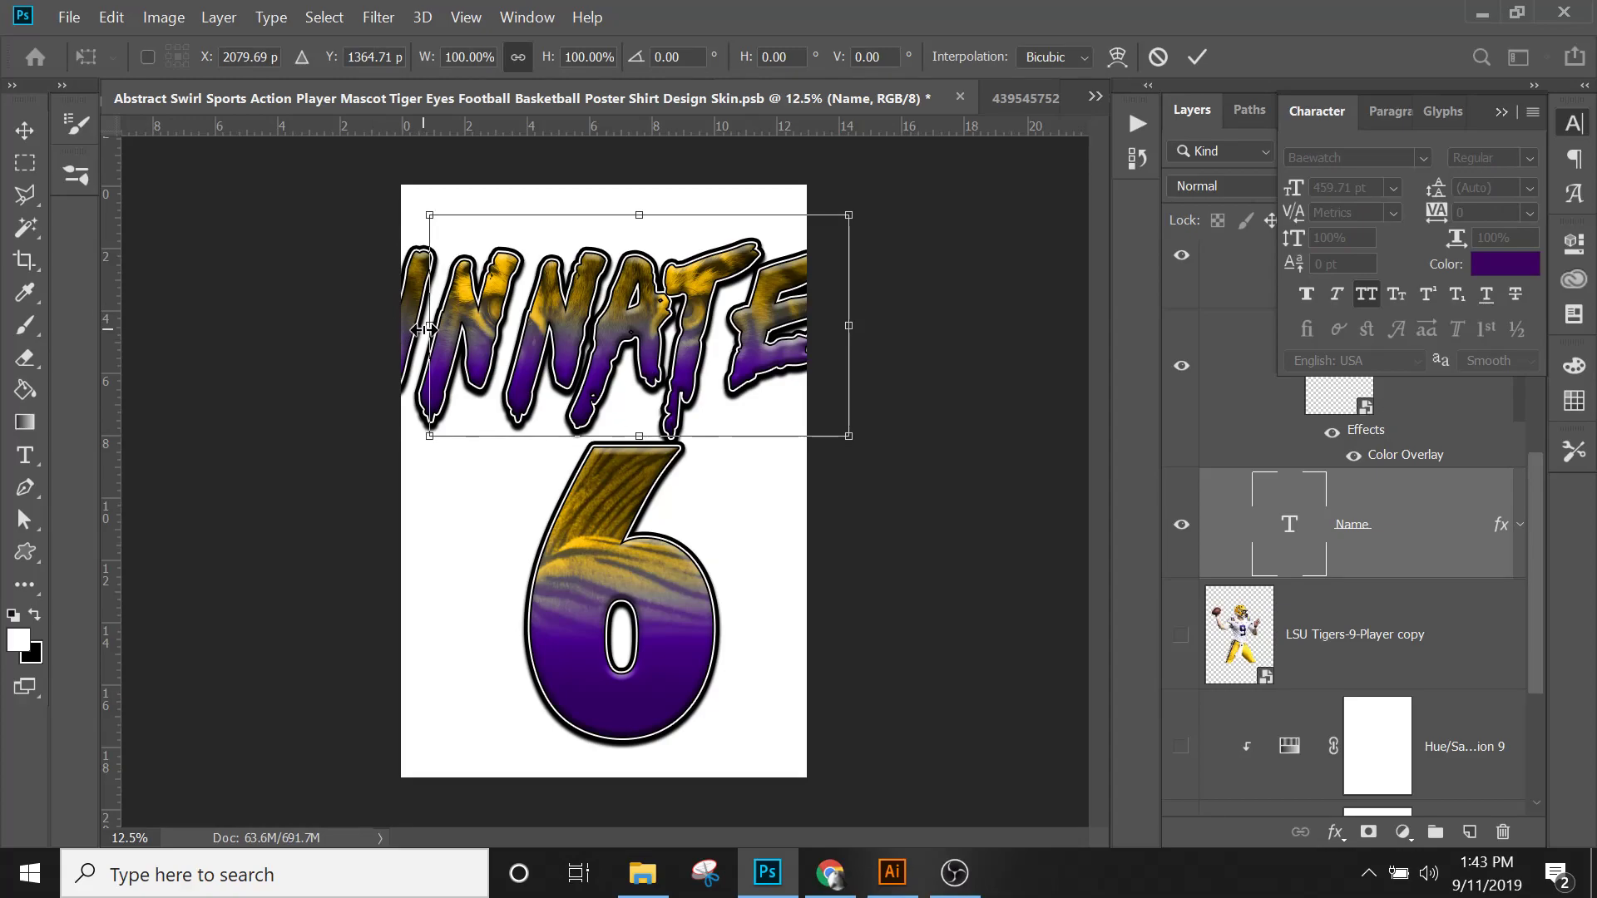
left_click_drag(849, 326, 796, 327)
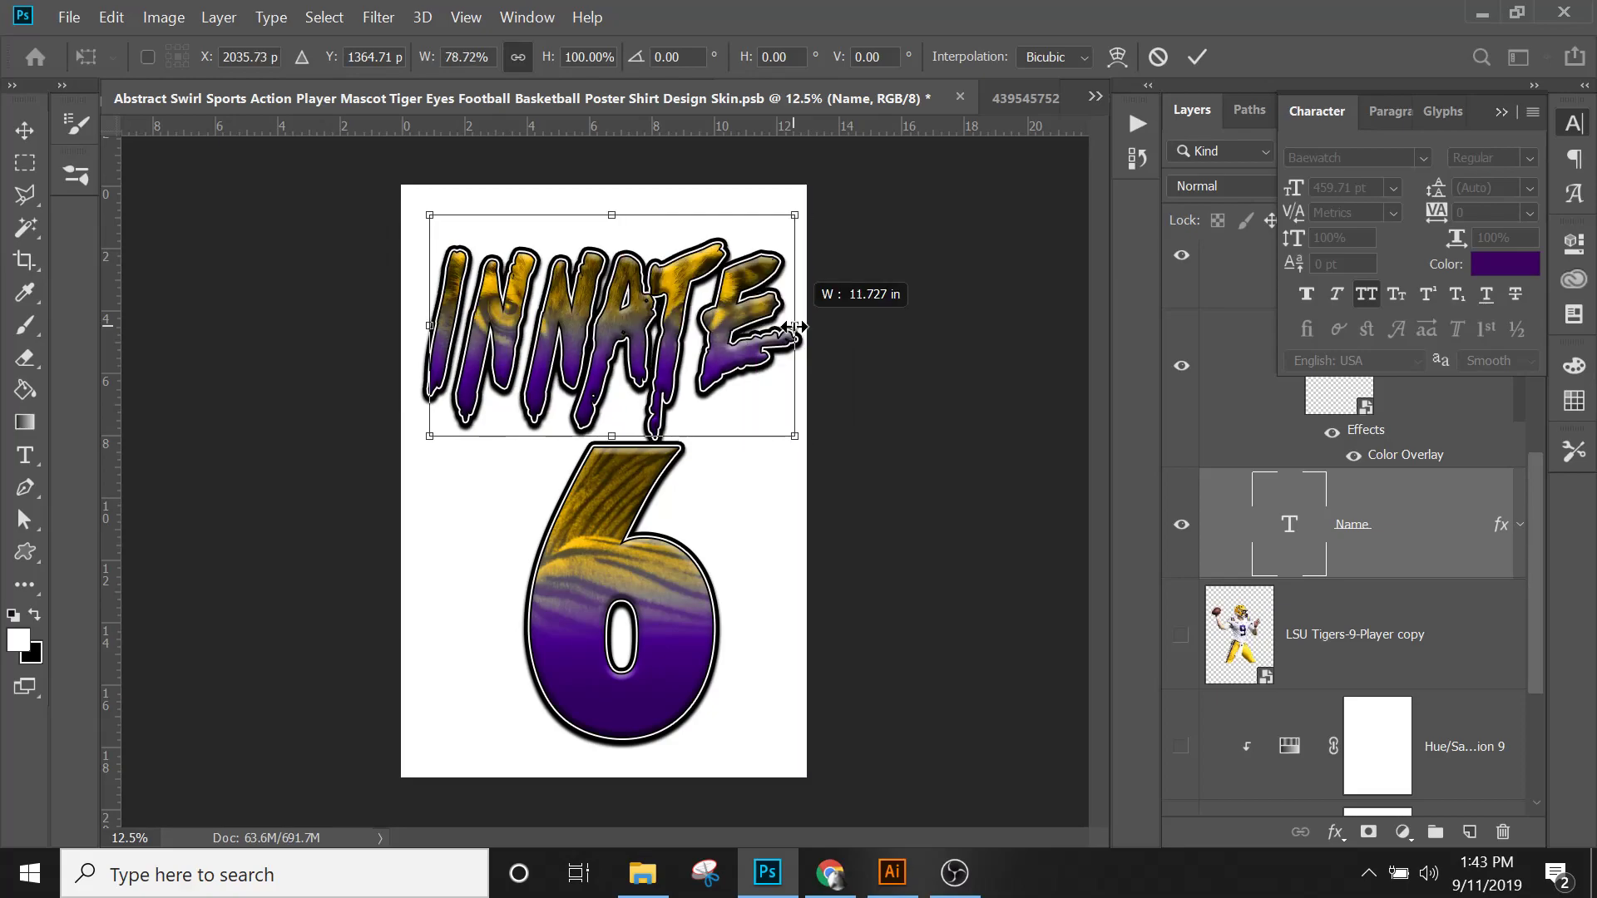
key("Return")
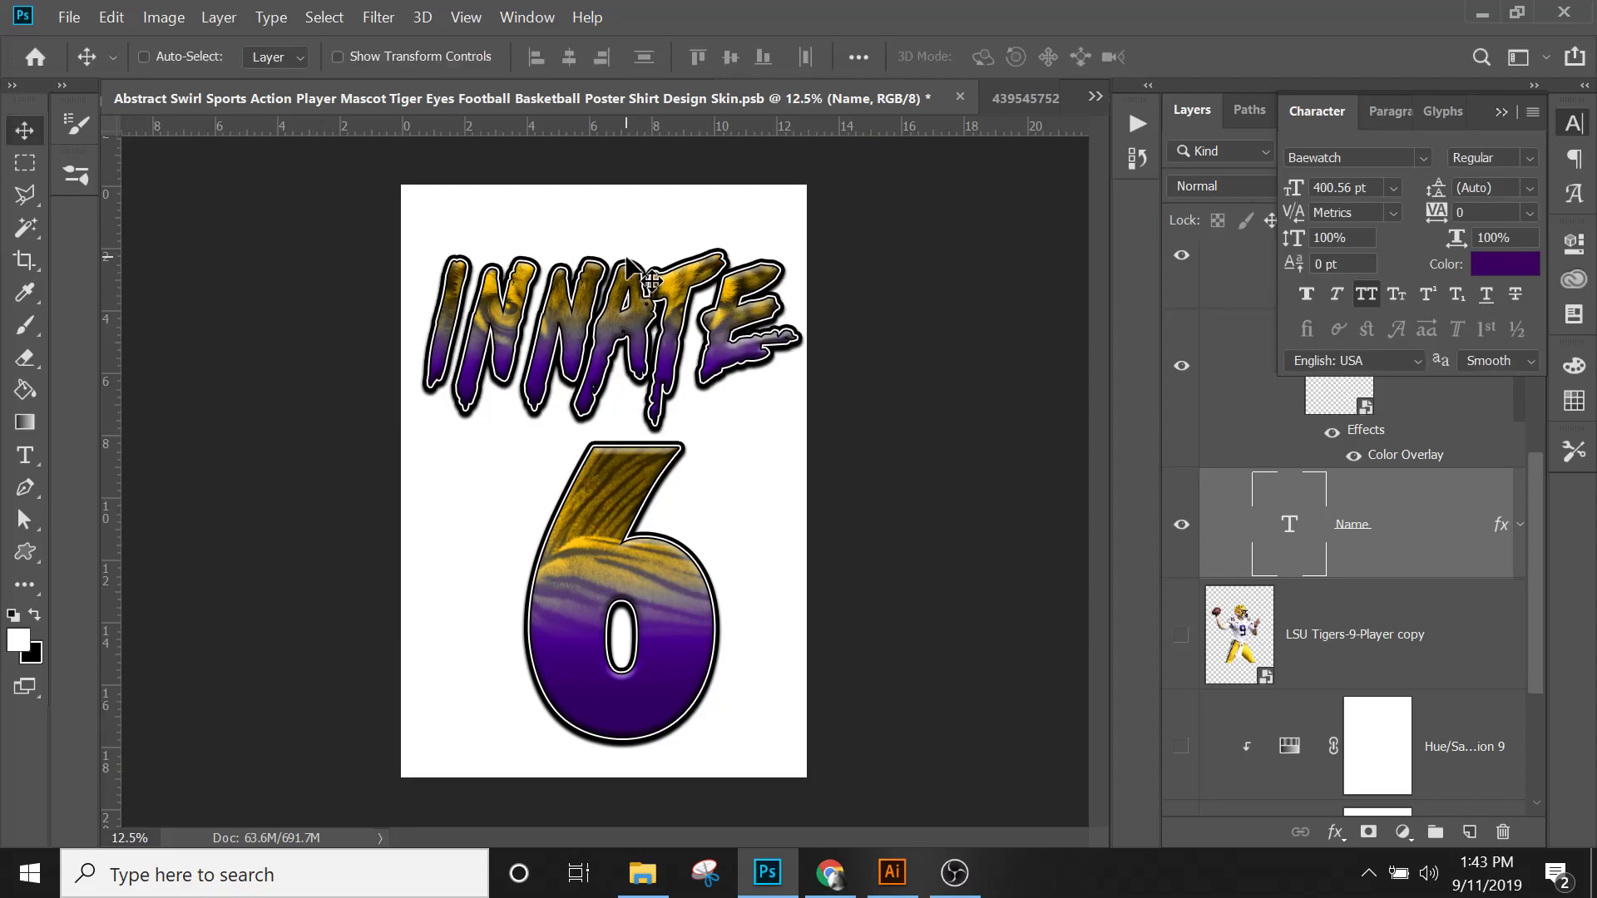
Step: Move the INNATE text up about 0.4 in and put away the character settings
left_click_drag(671, 360, 673, 354)
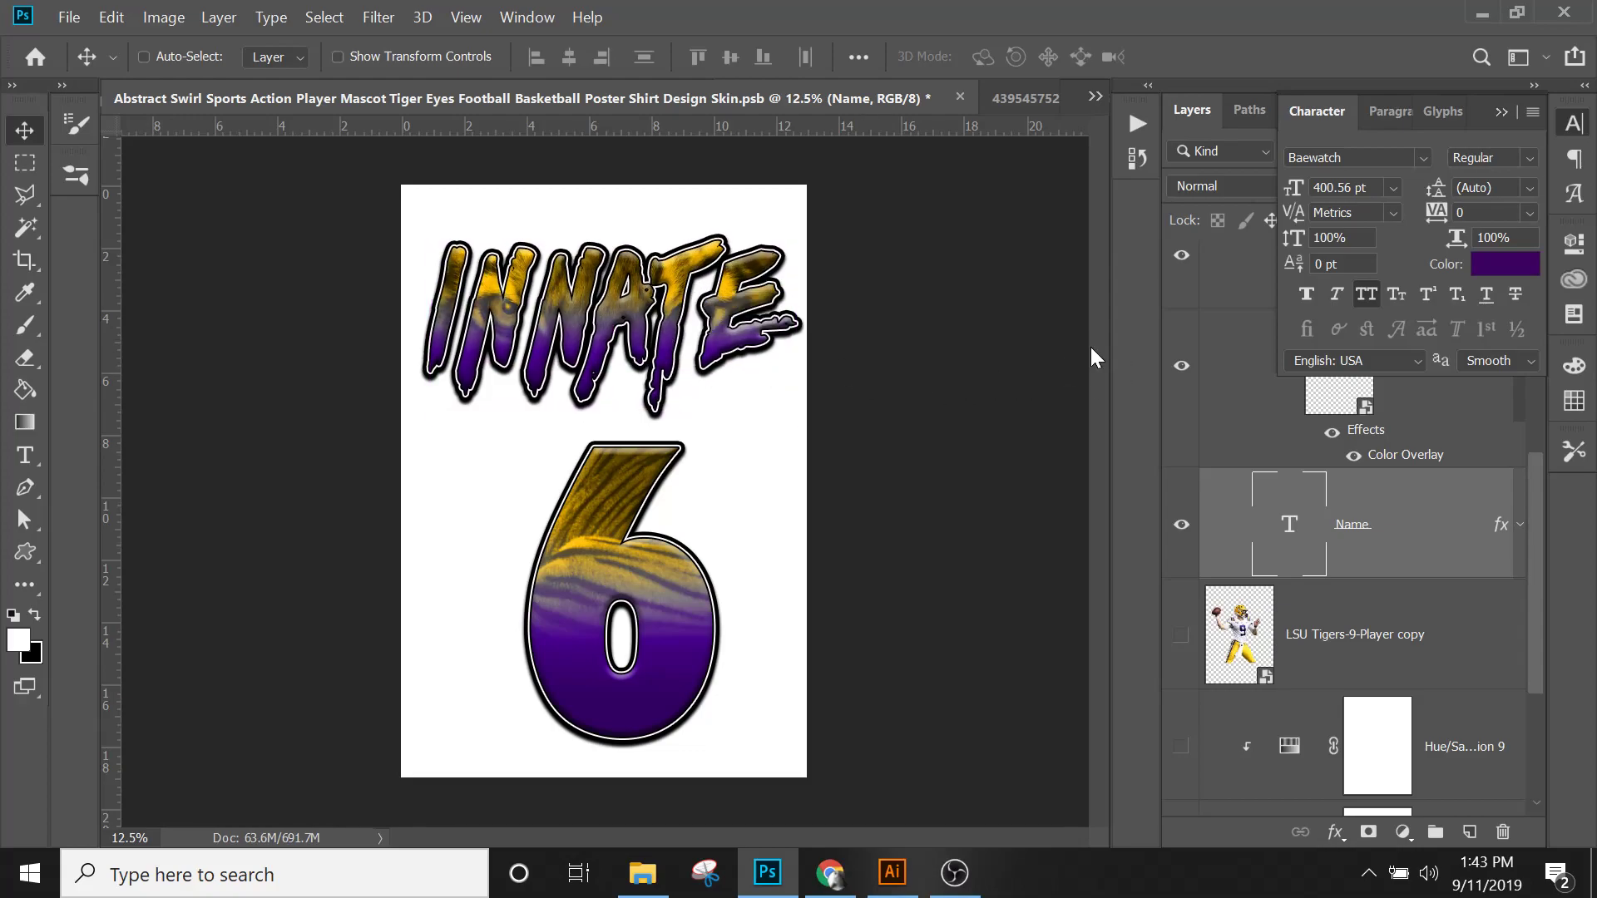
left_click(1500, 112)
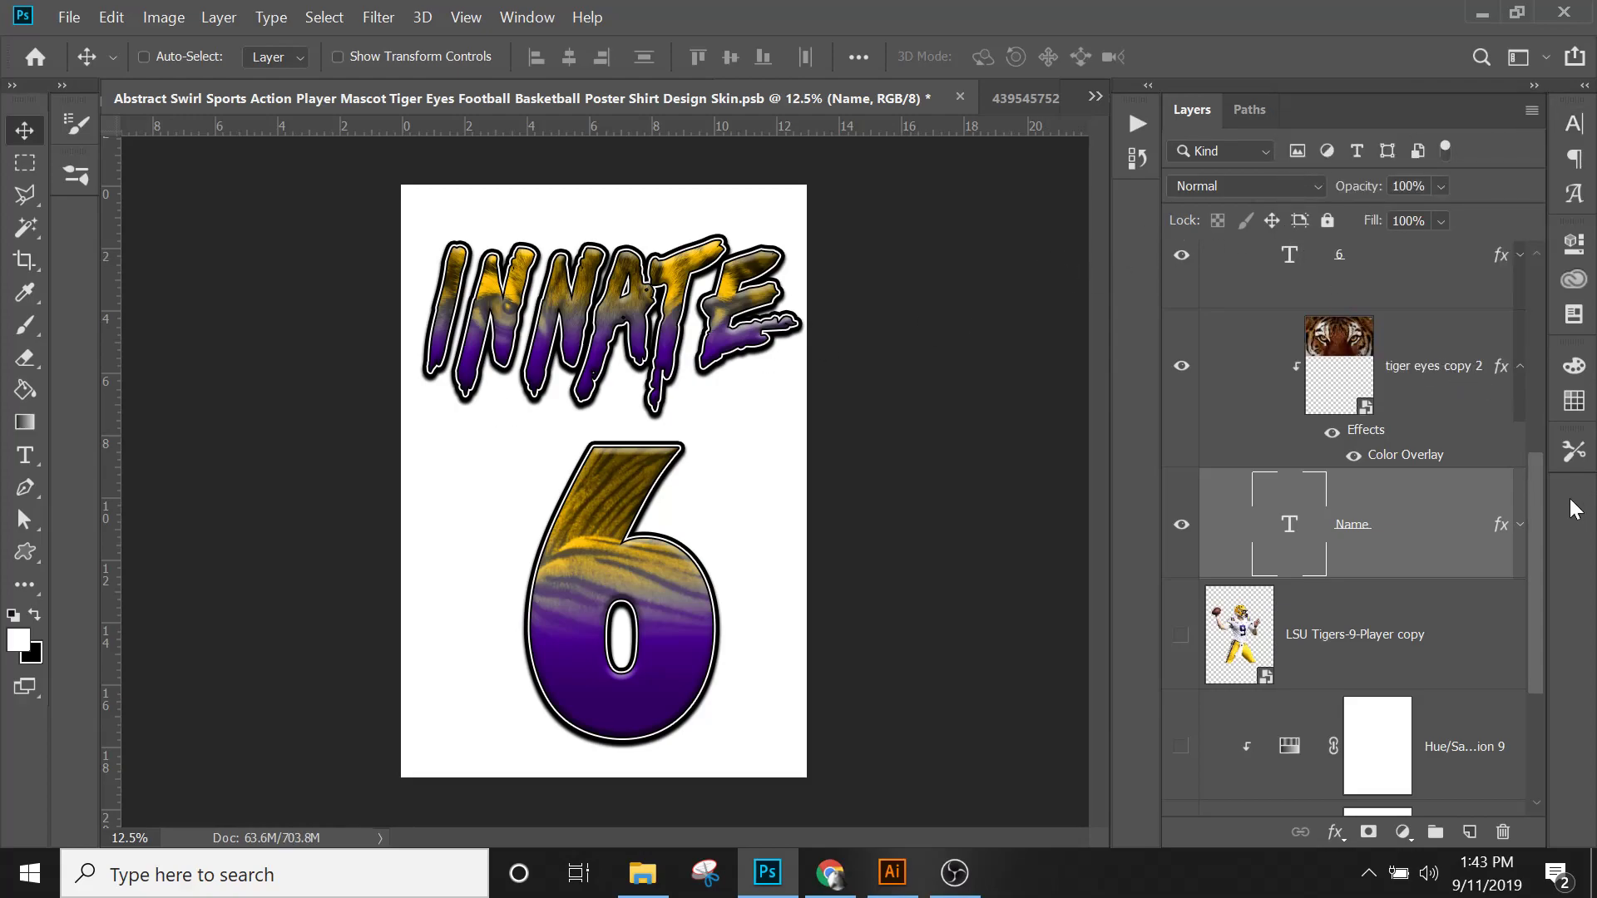
Step: Group the topmost Hue/Saturation copy layer with the back name number group and name the new group Back Name and Number
left_click_drag(1531, 487, 1524, 288)
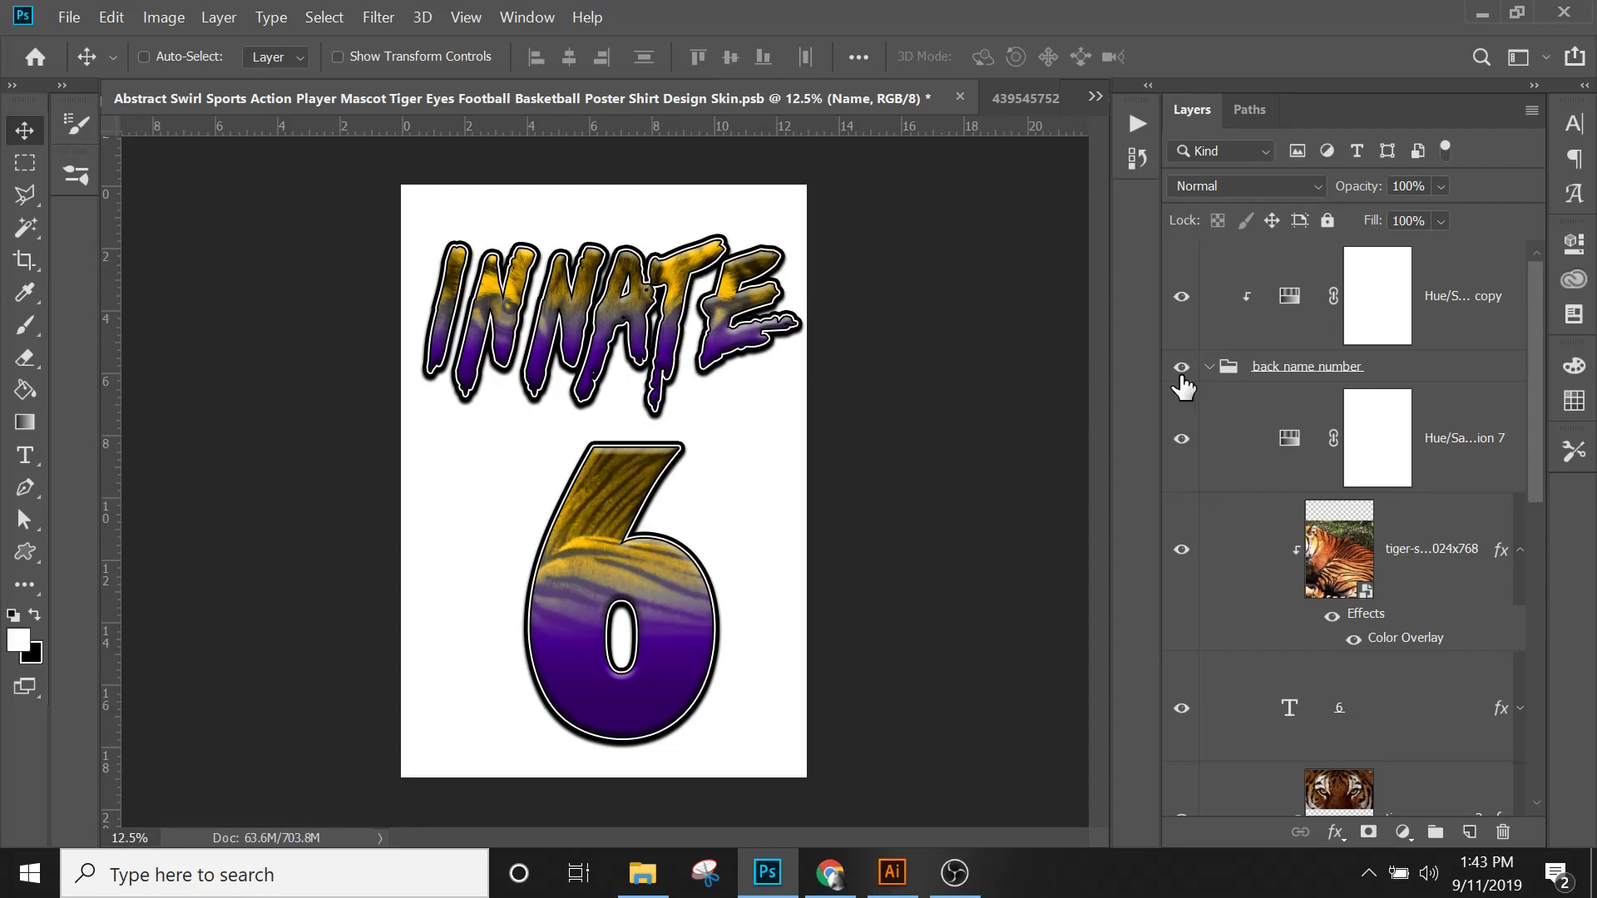
left_click(1208, 372)
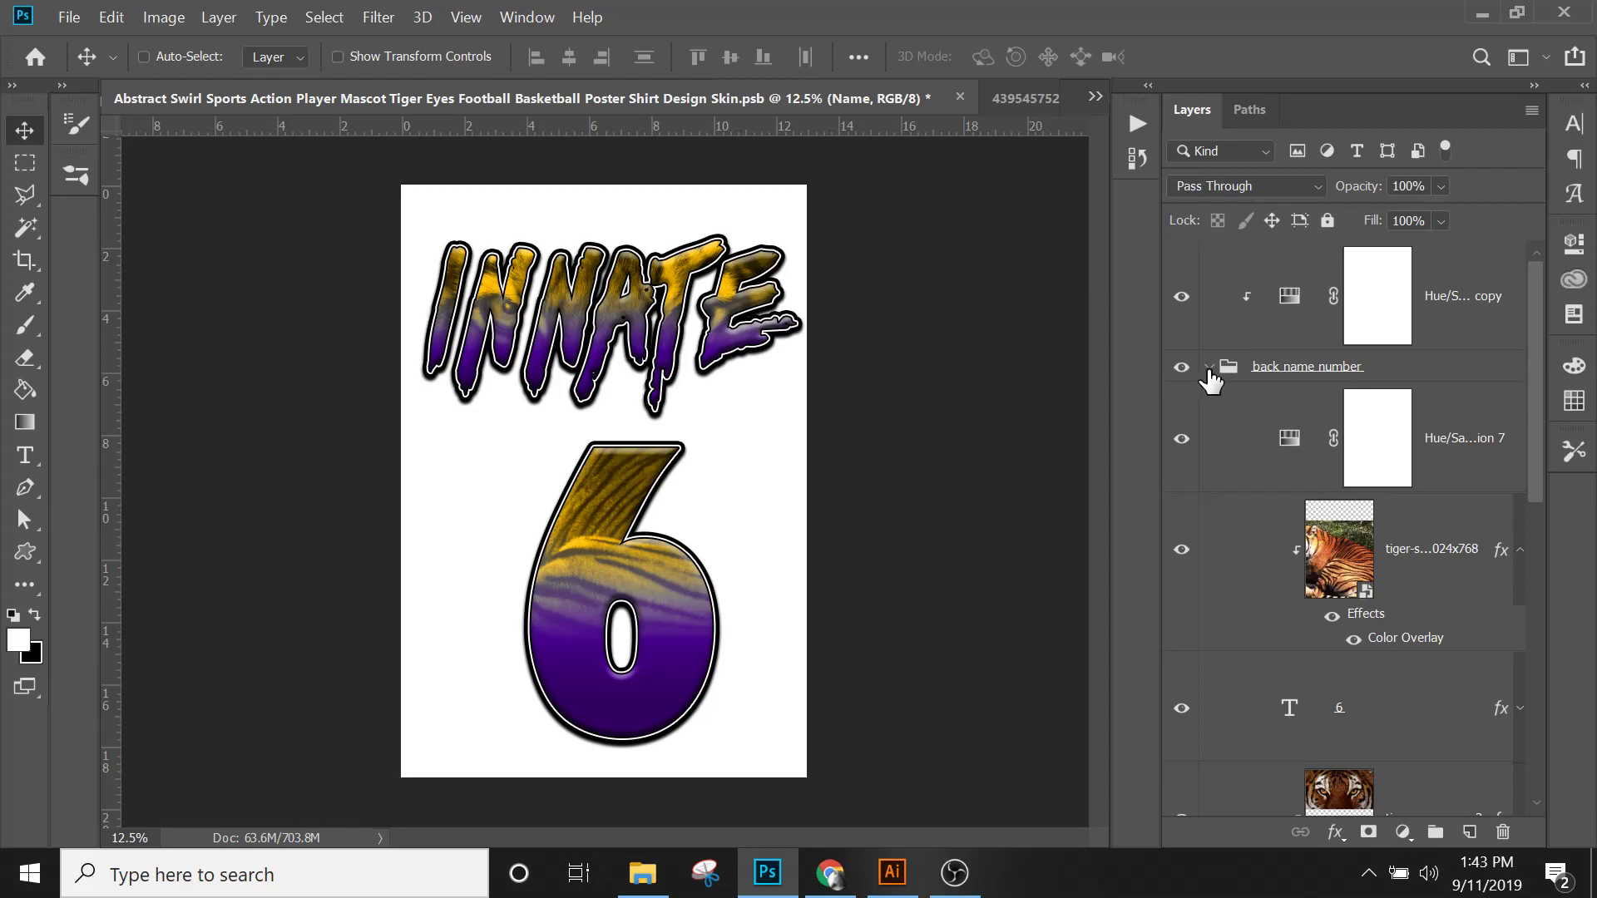
left_click(1473, 315)
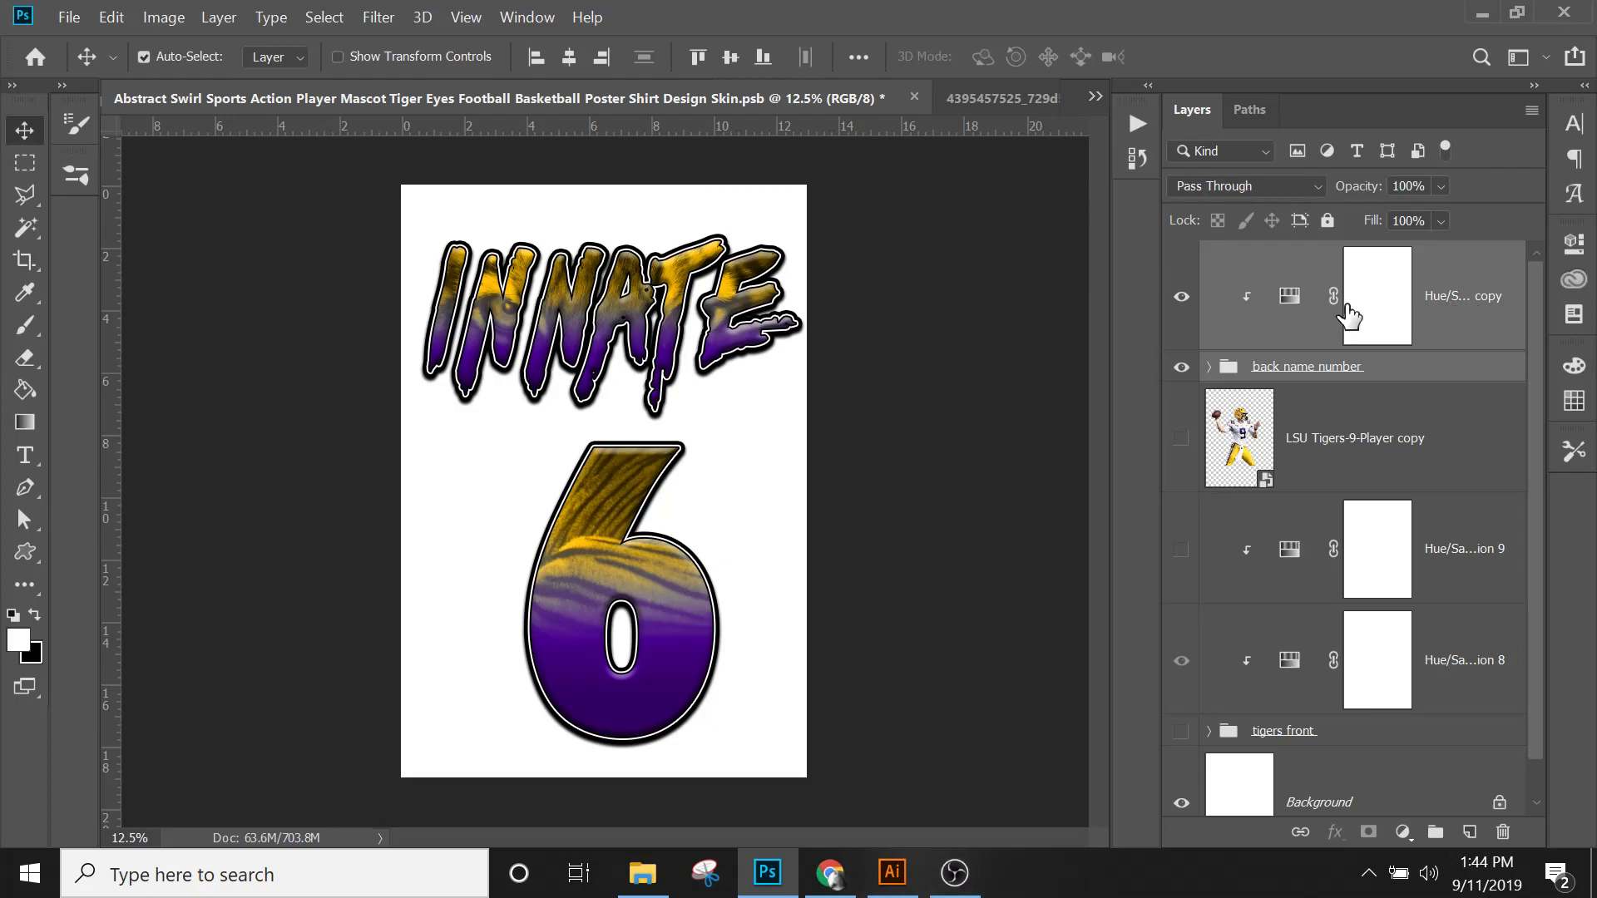
key("ctrl+g")
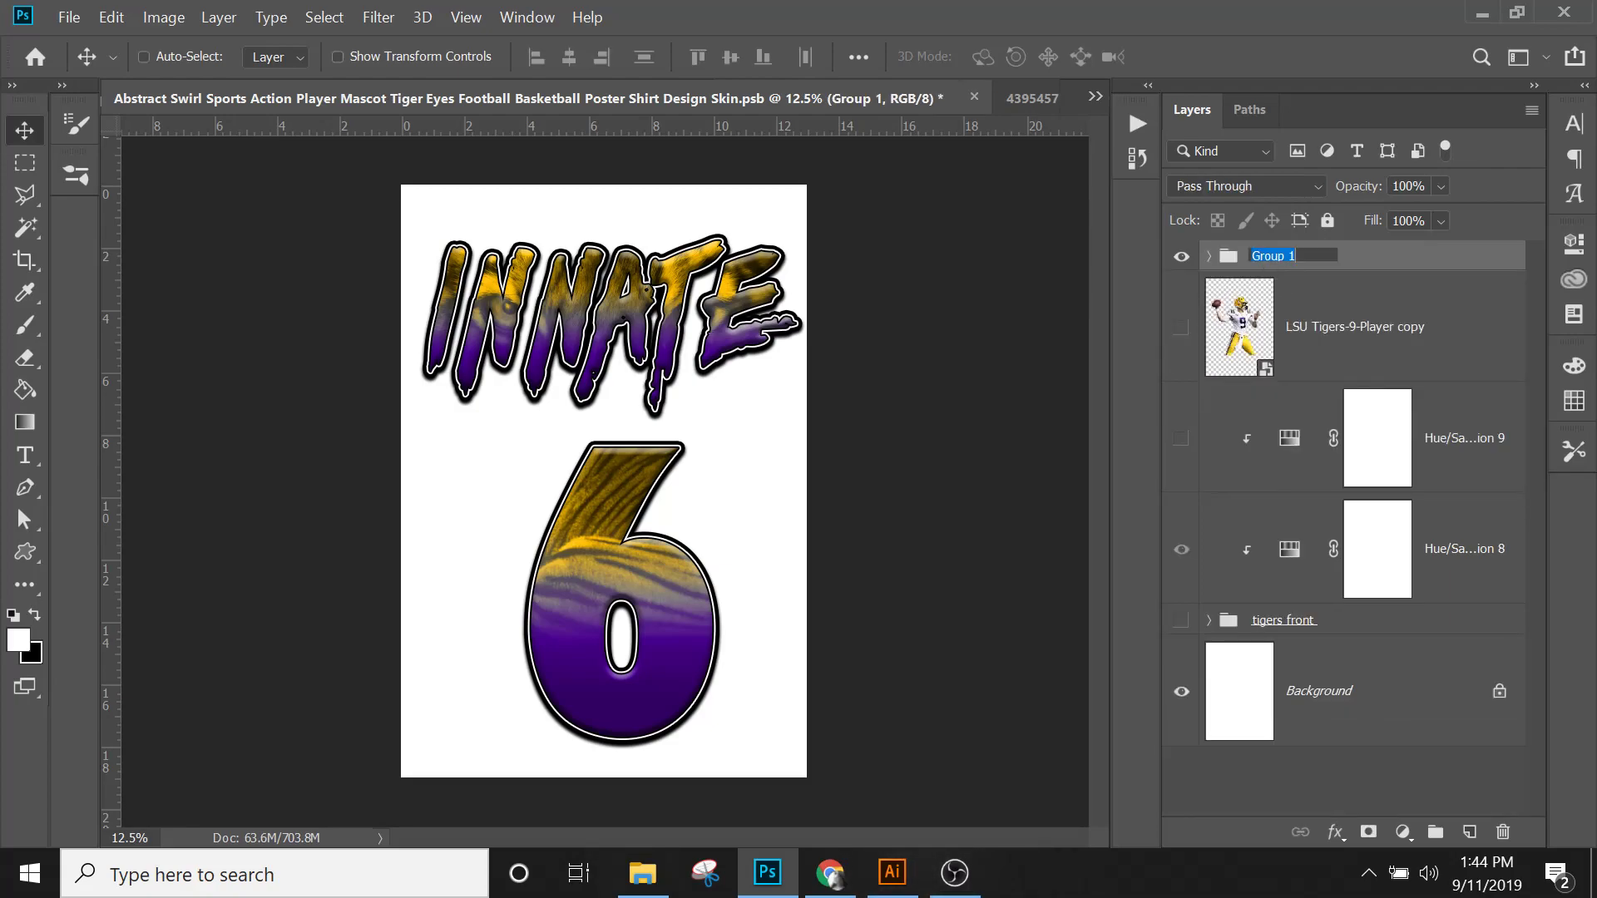
type("Back Name and Number")
key("Return")
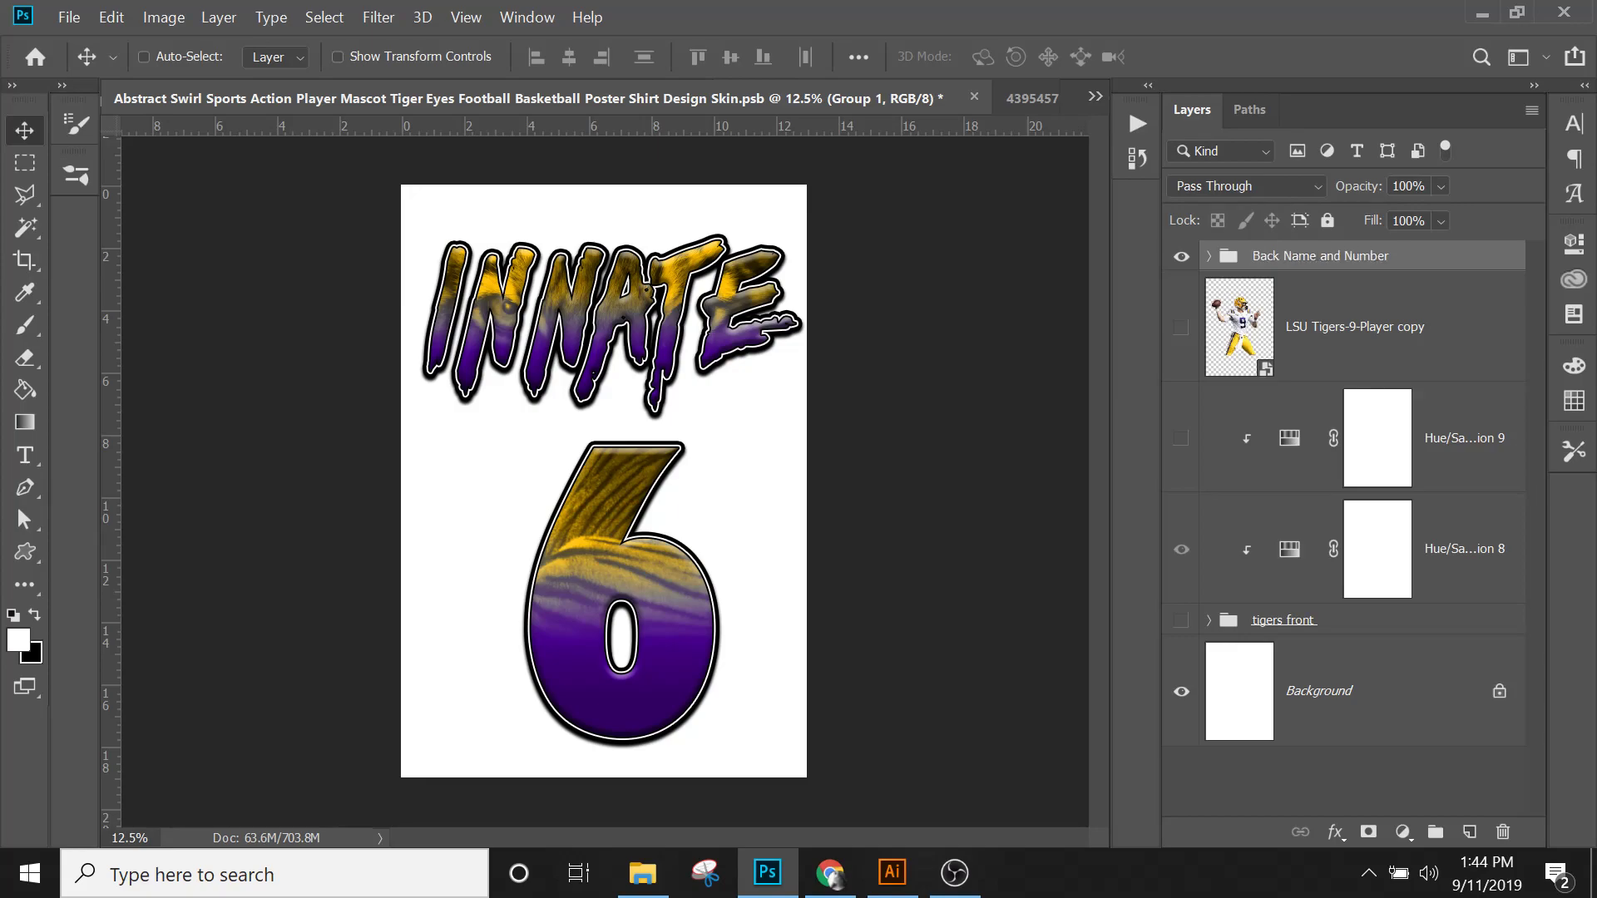
Step: Delete the hidden LSU Tigers-9-Player copy layer
left_click(1297, 362)
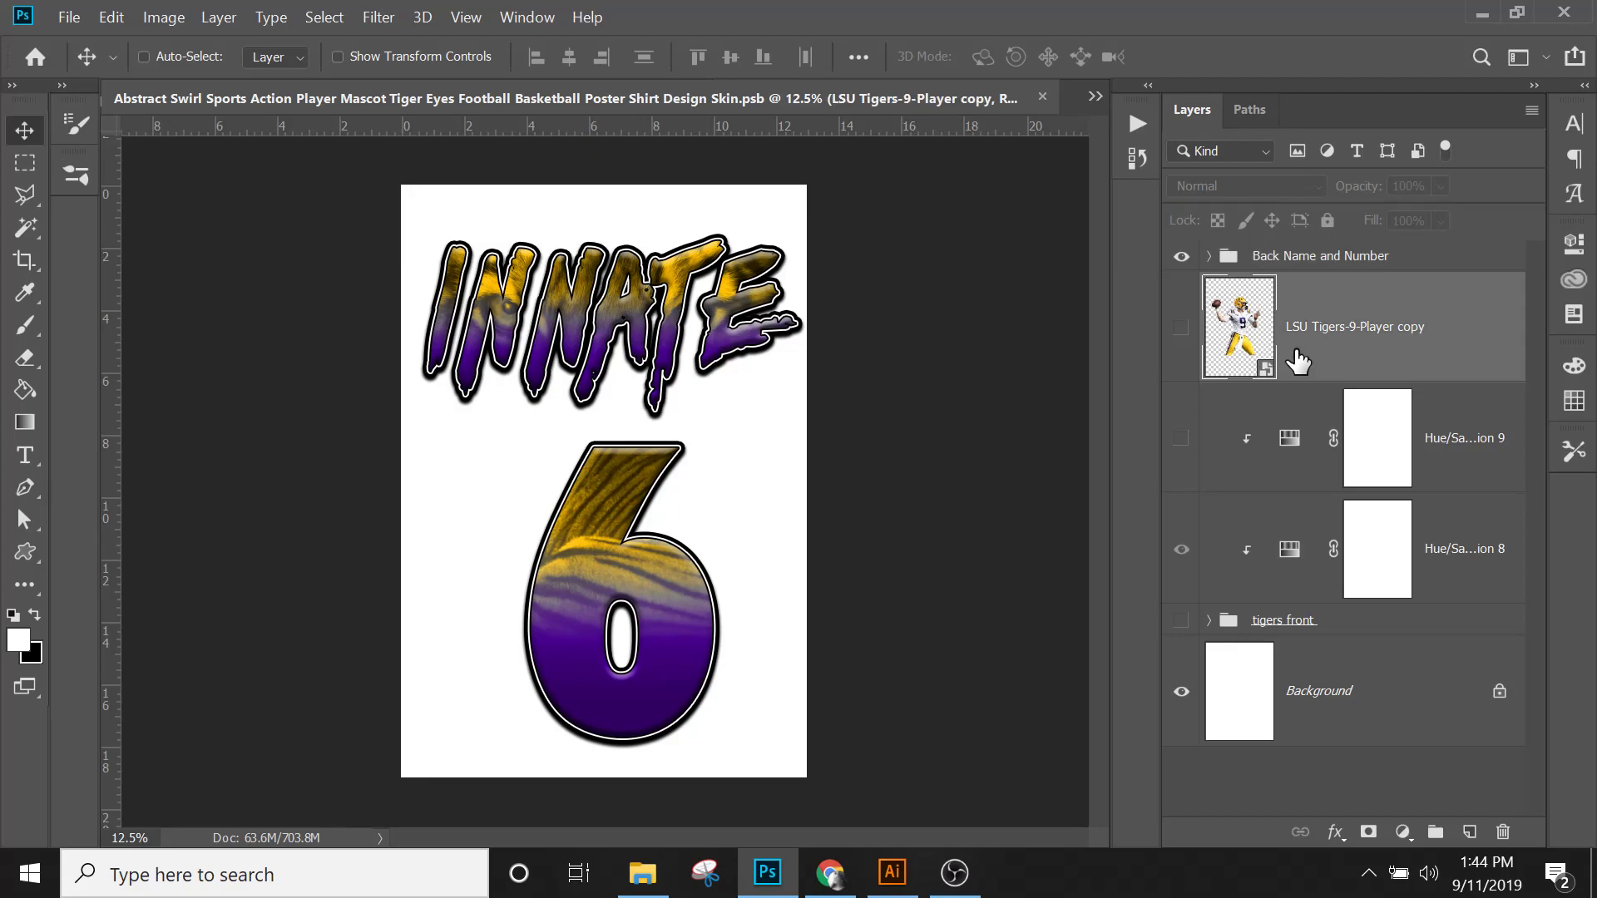
key("Delete")
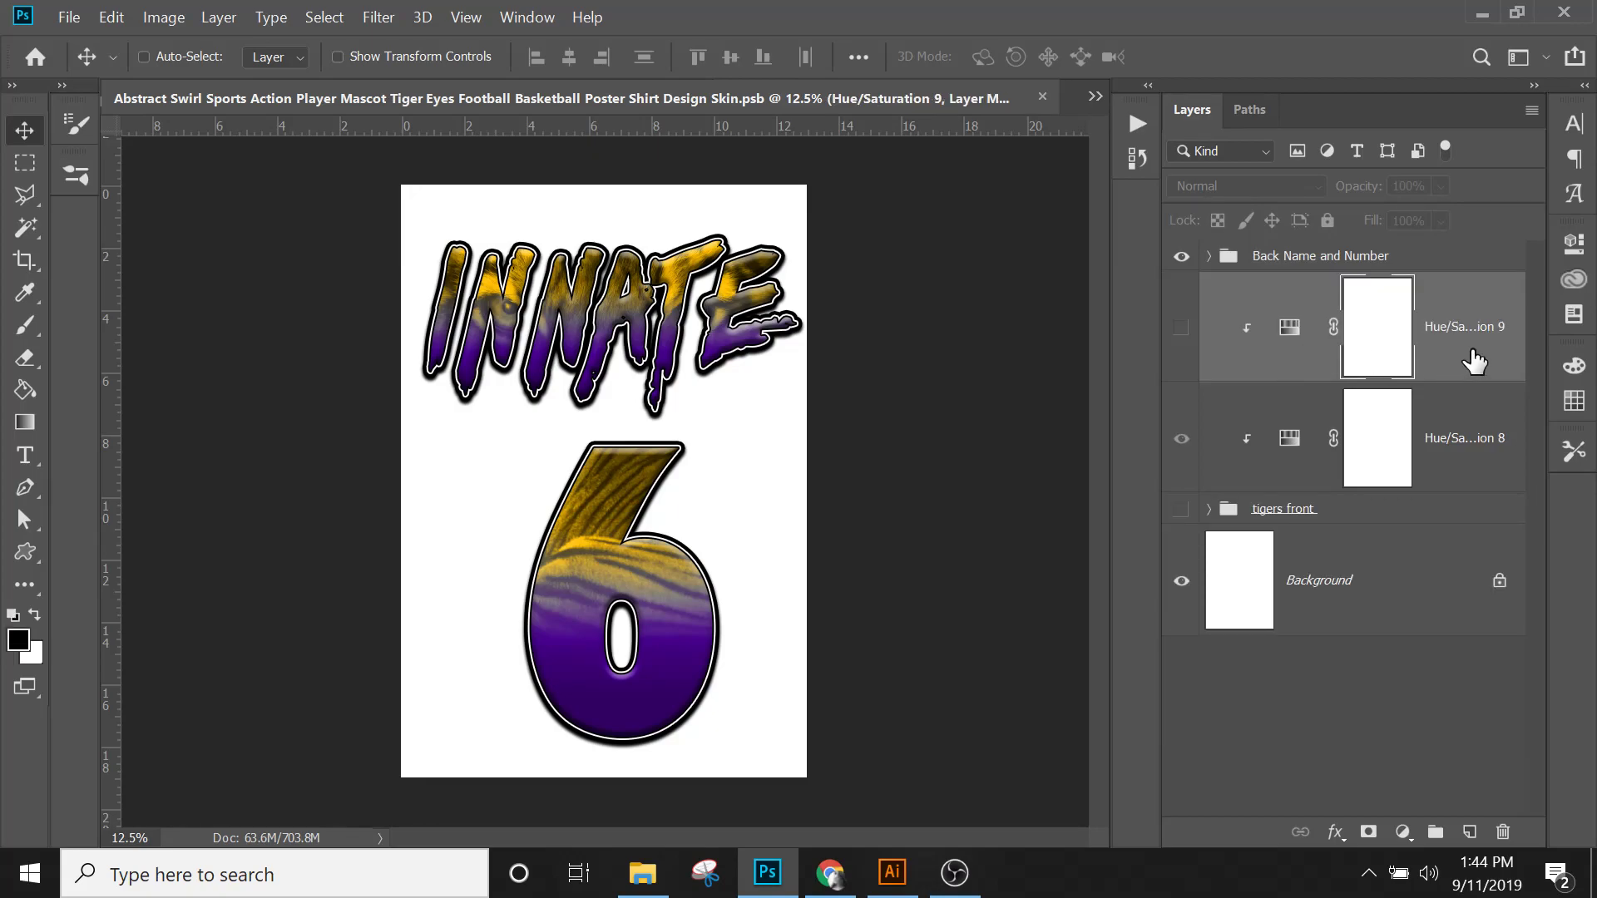
Step: Show the tigers front artwork with Hue/Saturation 9, and hide Hue/Saturation 8 and the Back Name and Number group
key("ctrl+2")
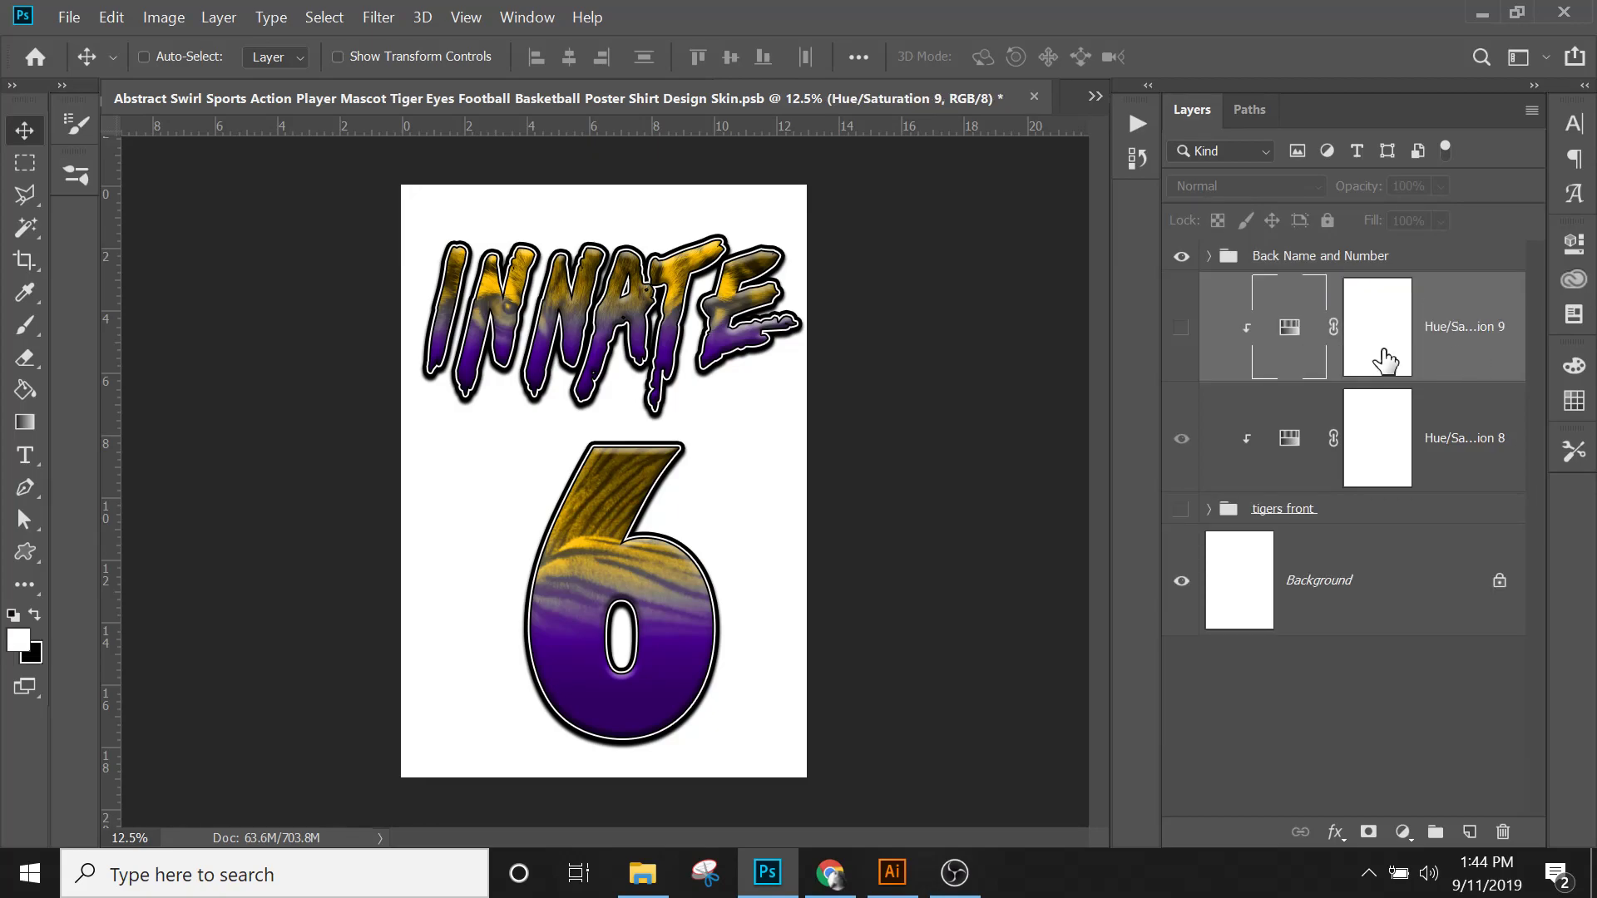
double_click(1445, 326)
left_click(1181, 327)
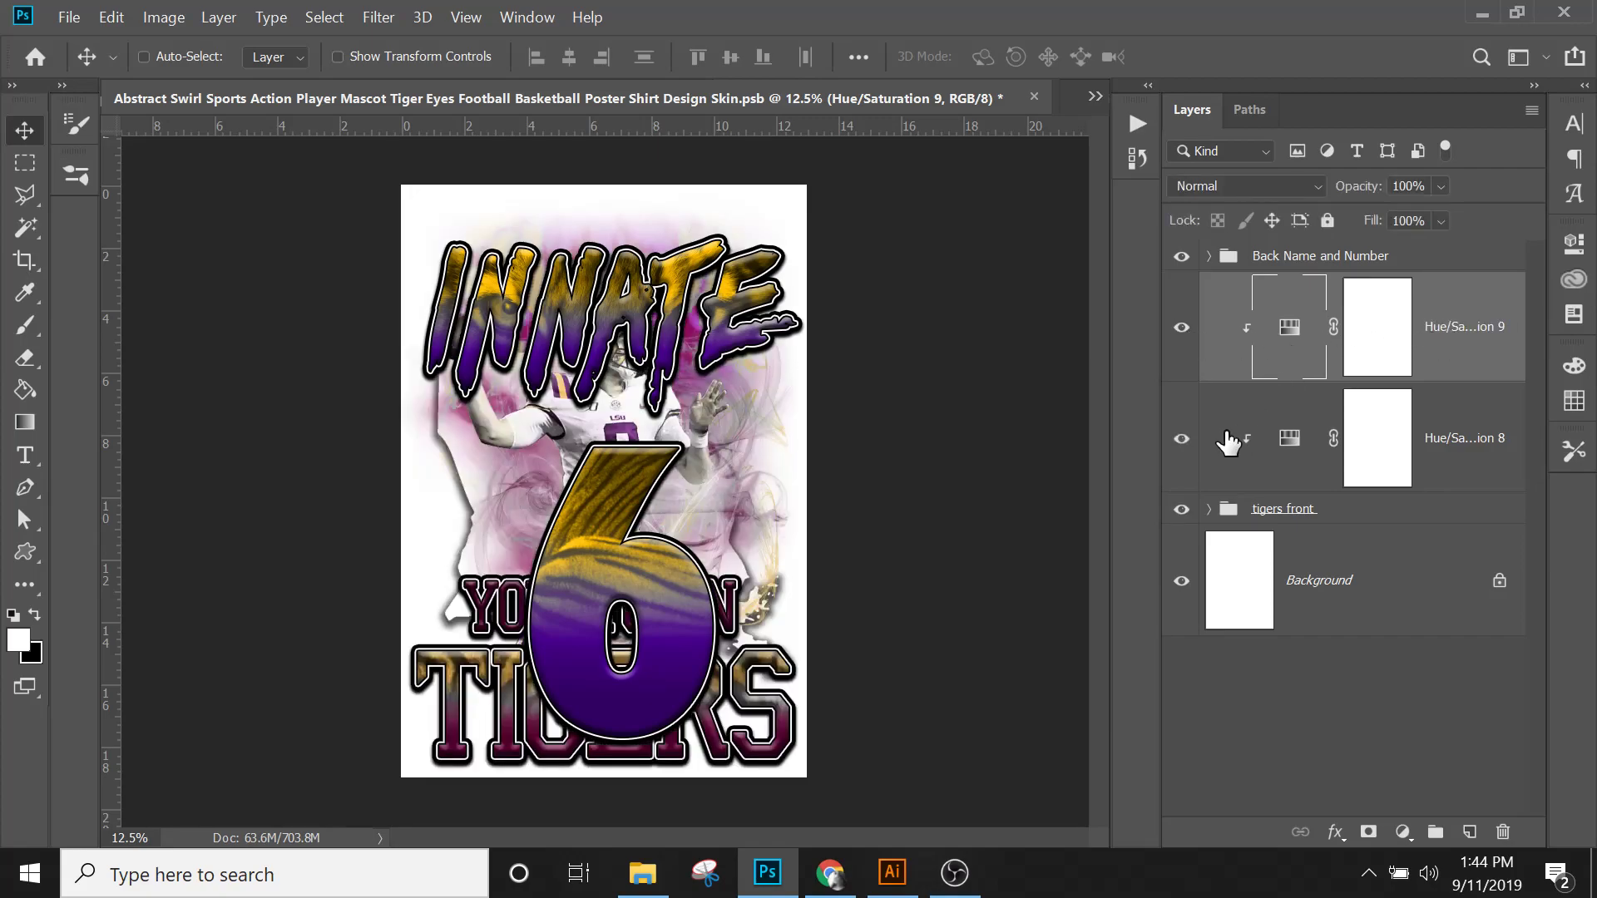
left_click(1181, 439)
left_click(1181, 256)
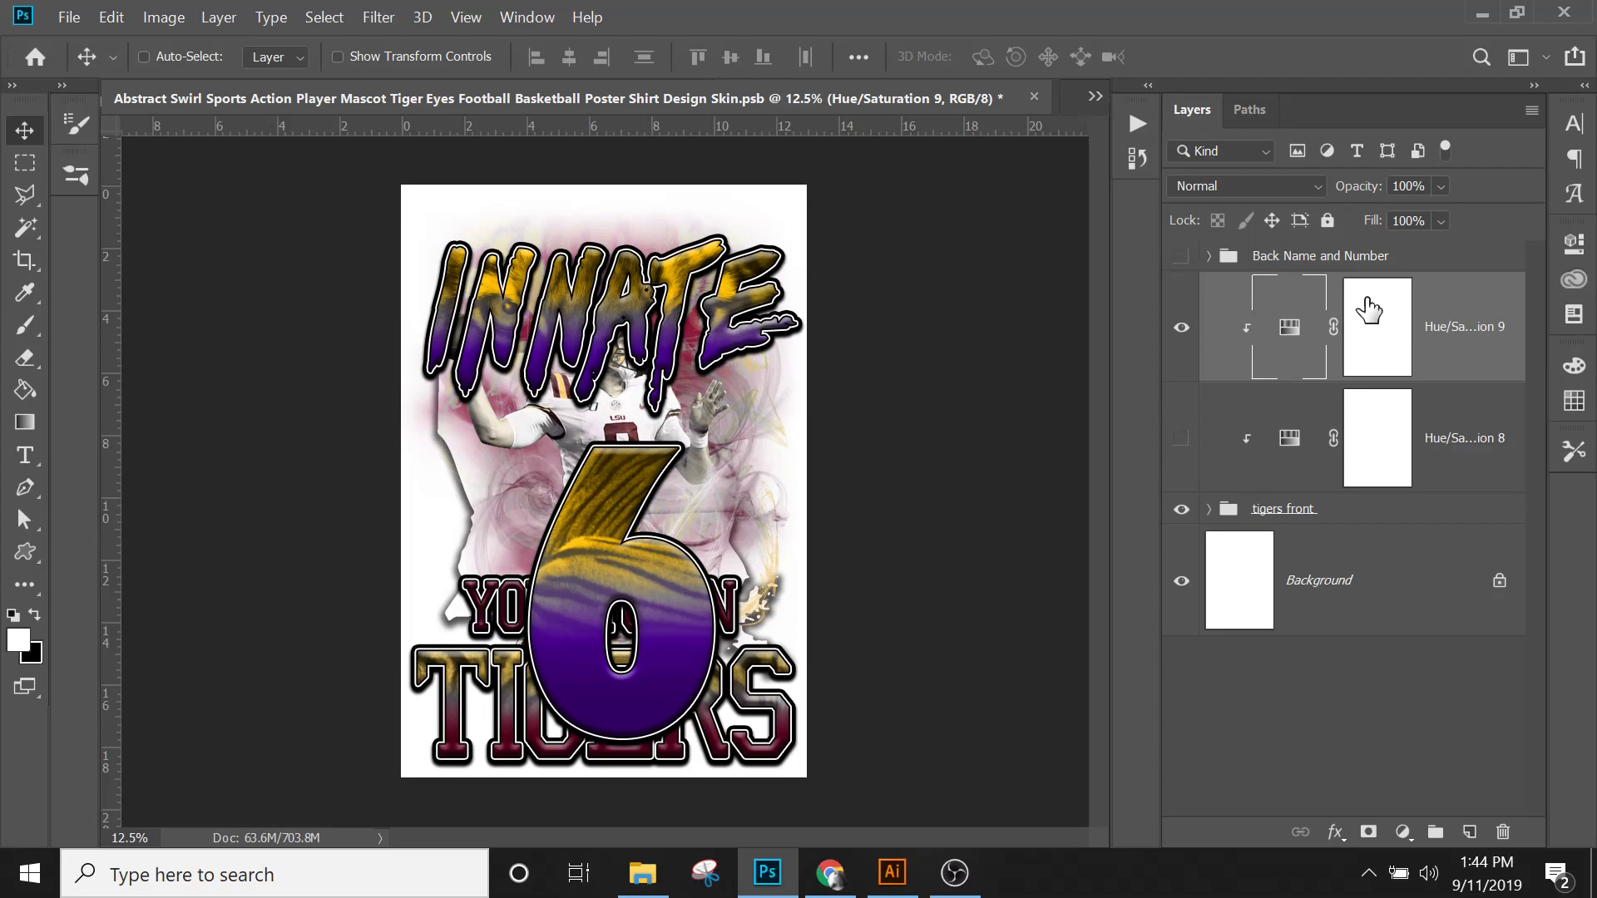
Step: Rename the Hue/Saturation 9 adjustment layer as Maroon Gold Hue Saturation
double_click(1453, 327)
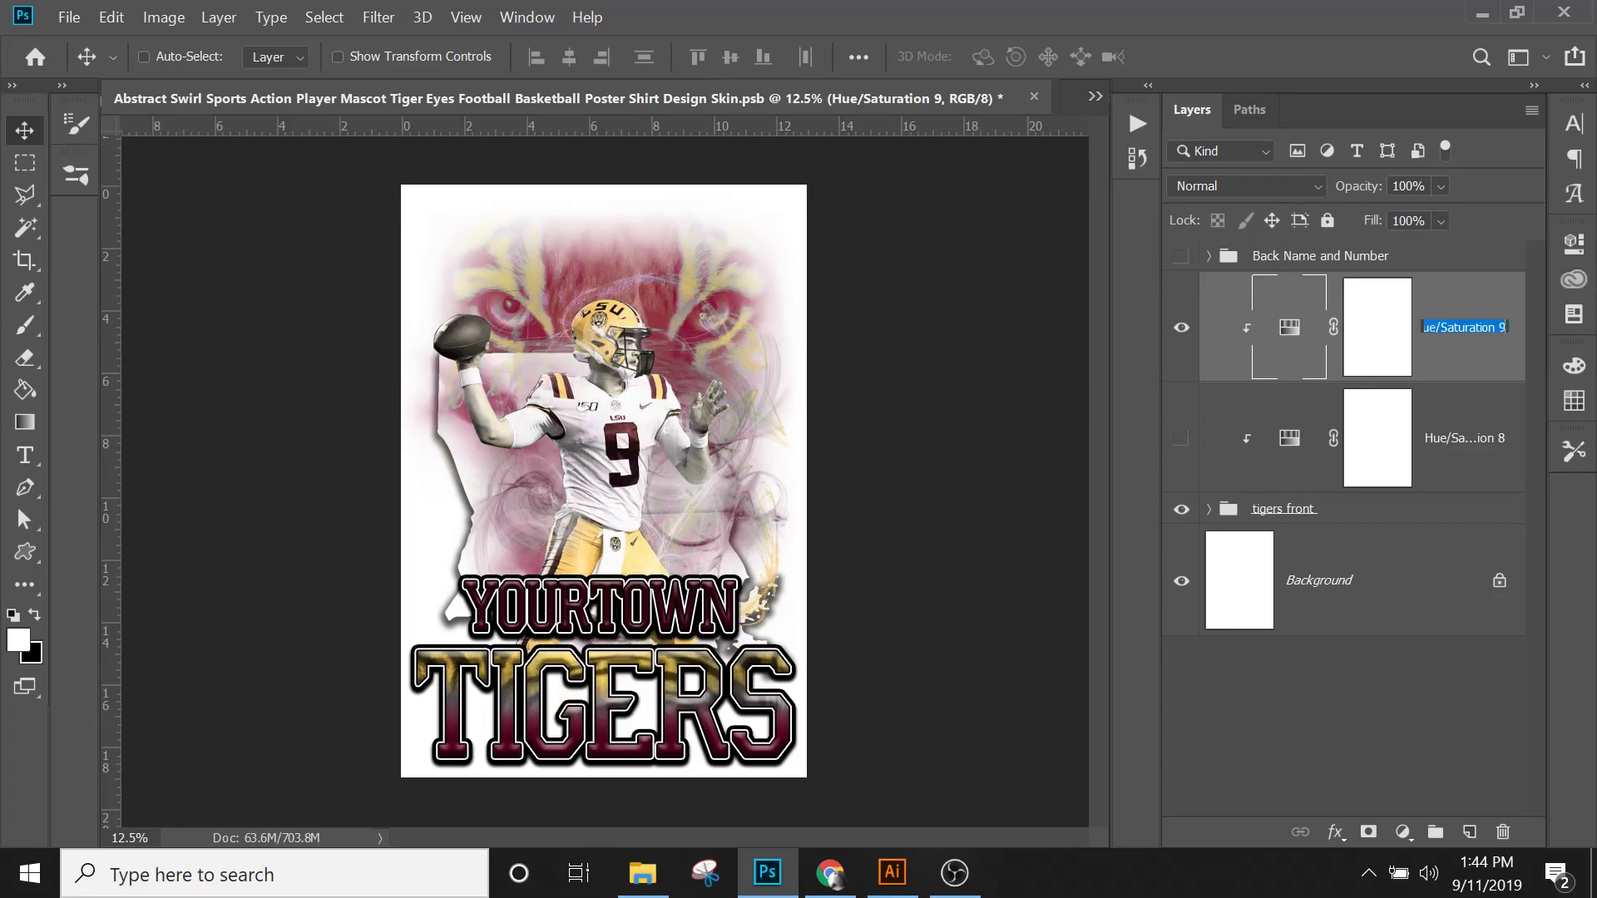
type("Ma")
type("r")
type("oon ")
type("Gold")
type(" Hue S")
type("atu")
type("ration")
key("Return")
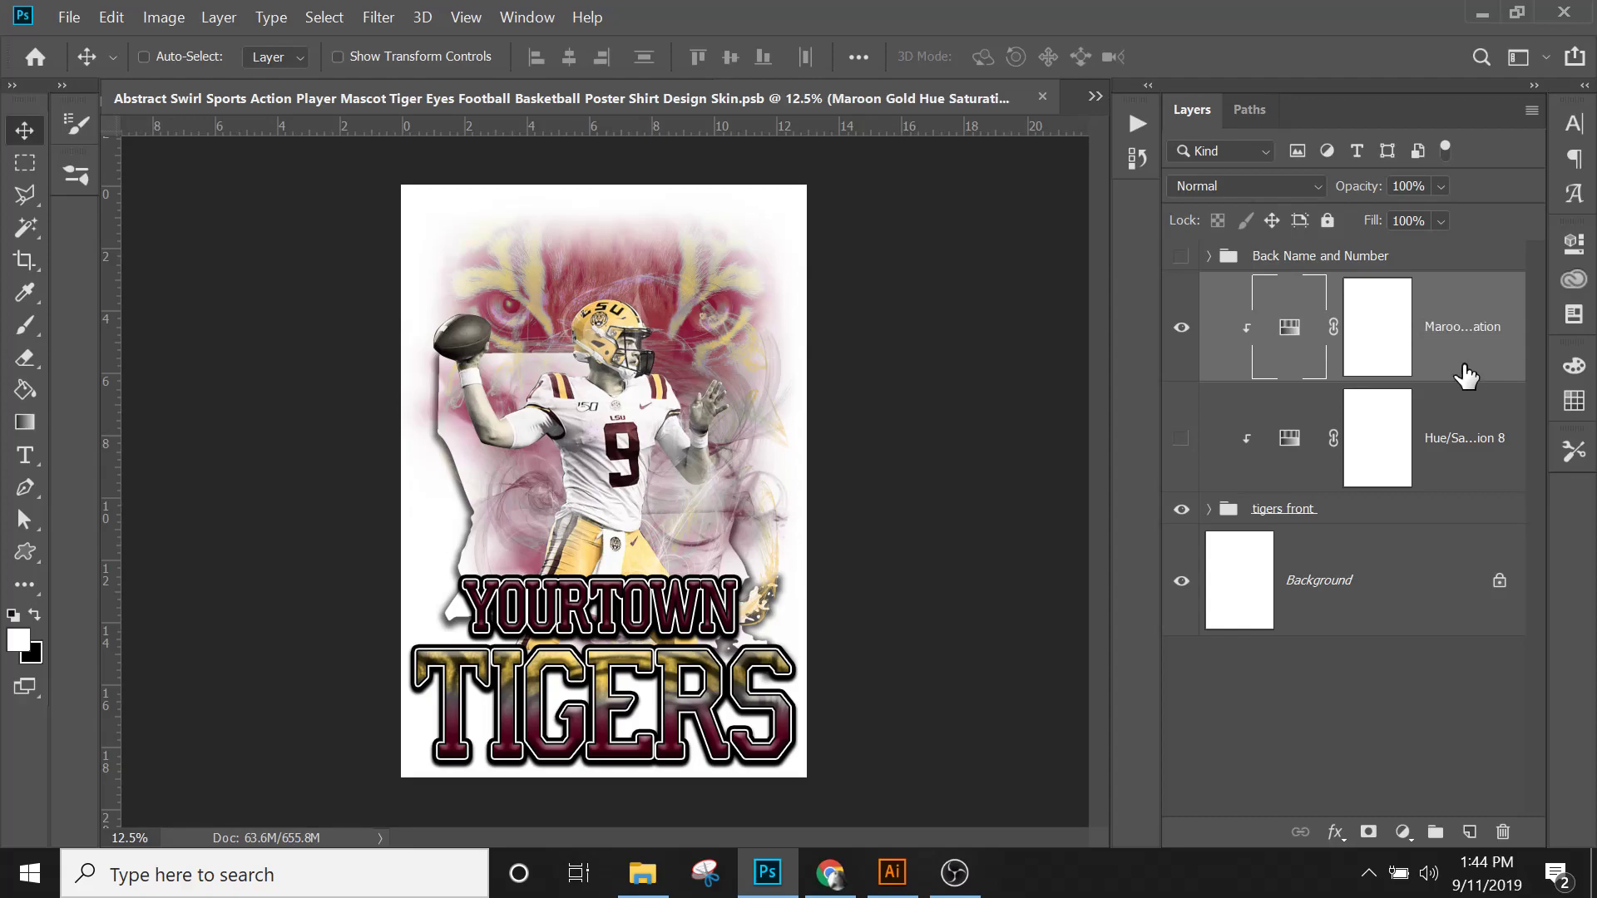
Step: Show Hue/Saturation 8 in place of the maroon adjustment and rename it Purple Gold Hue Saturation
left_click(1181, 327)
left_click(1187, 439)
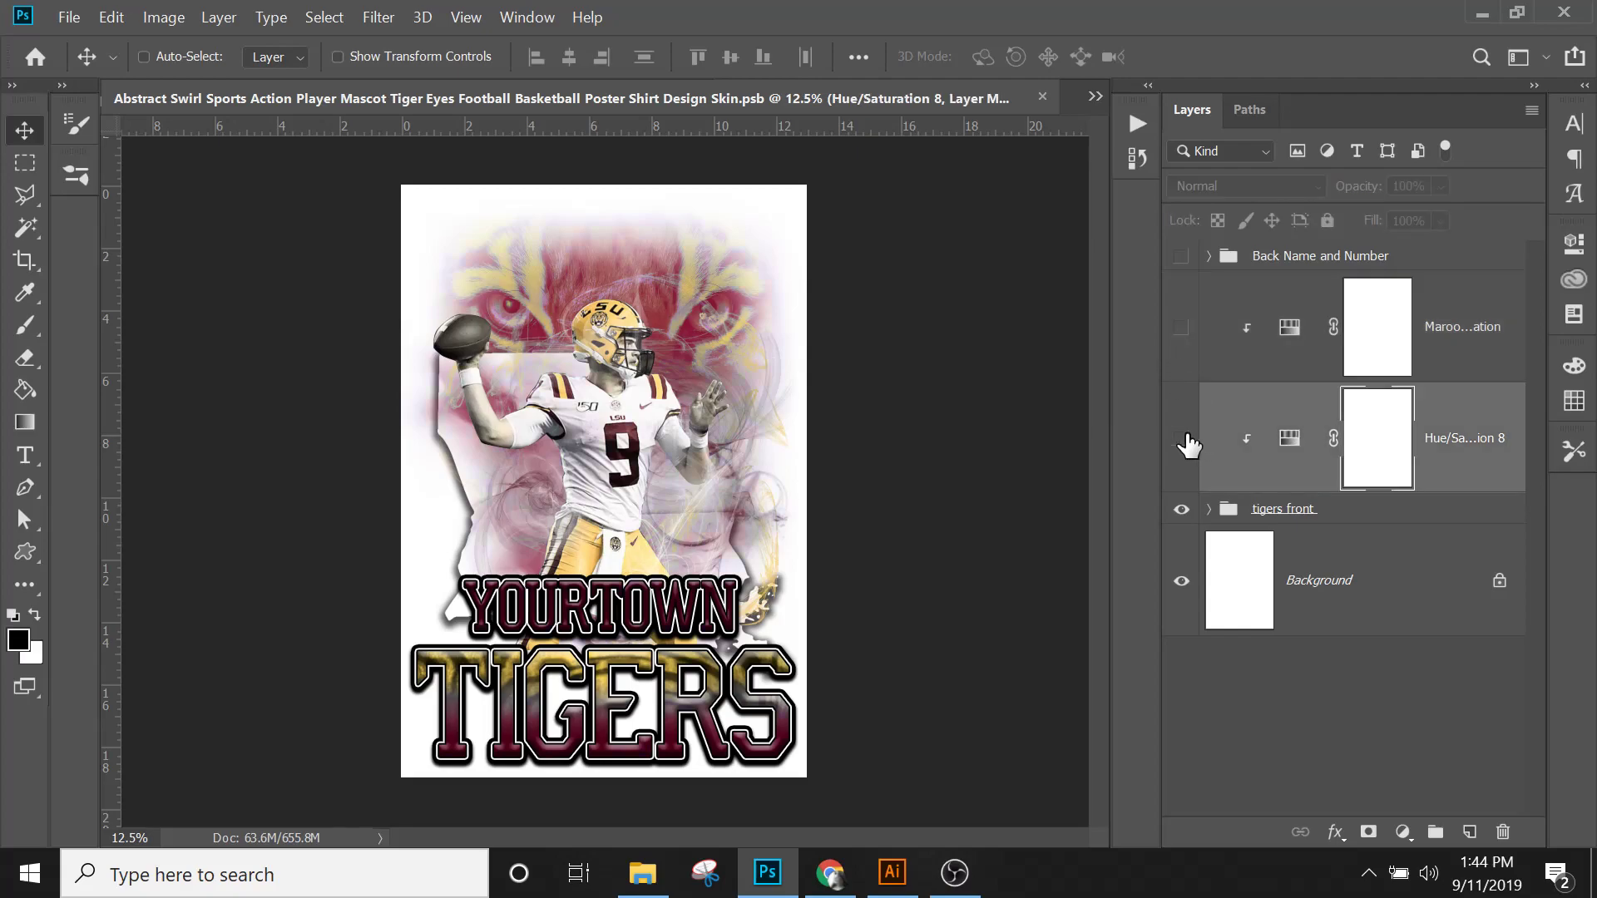
double_click(1447, 453)
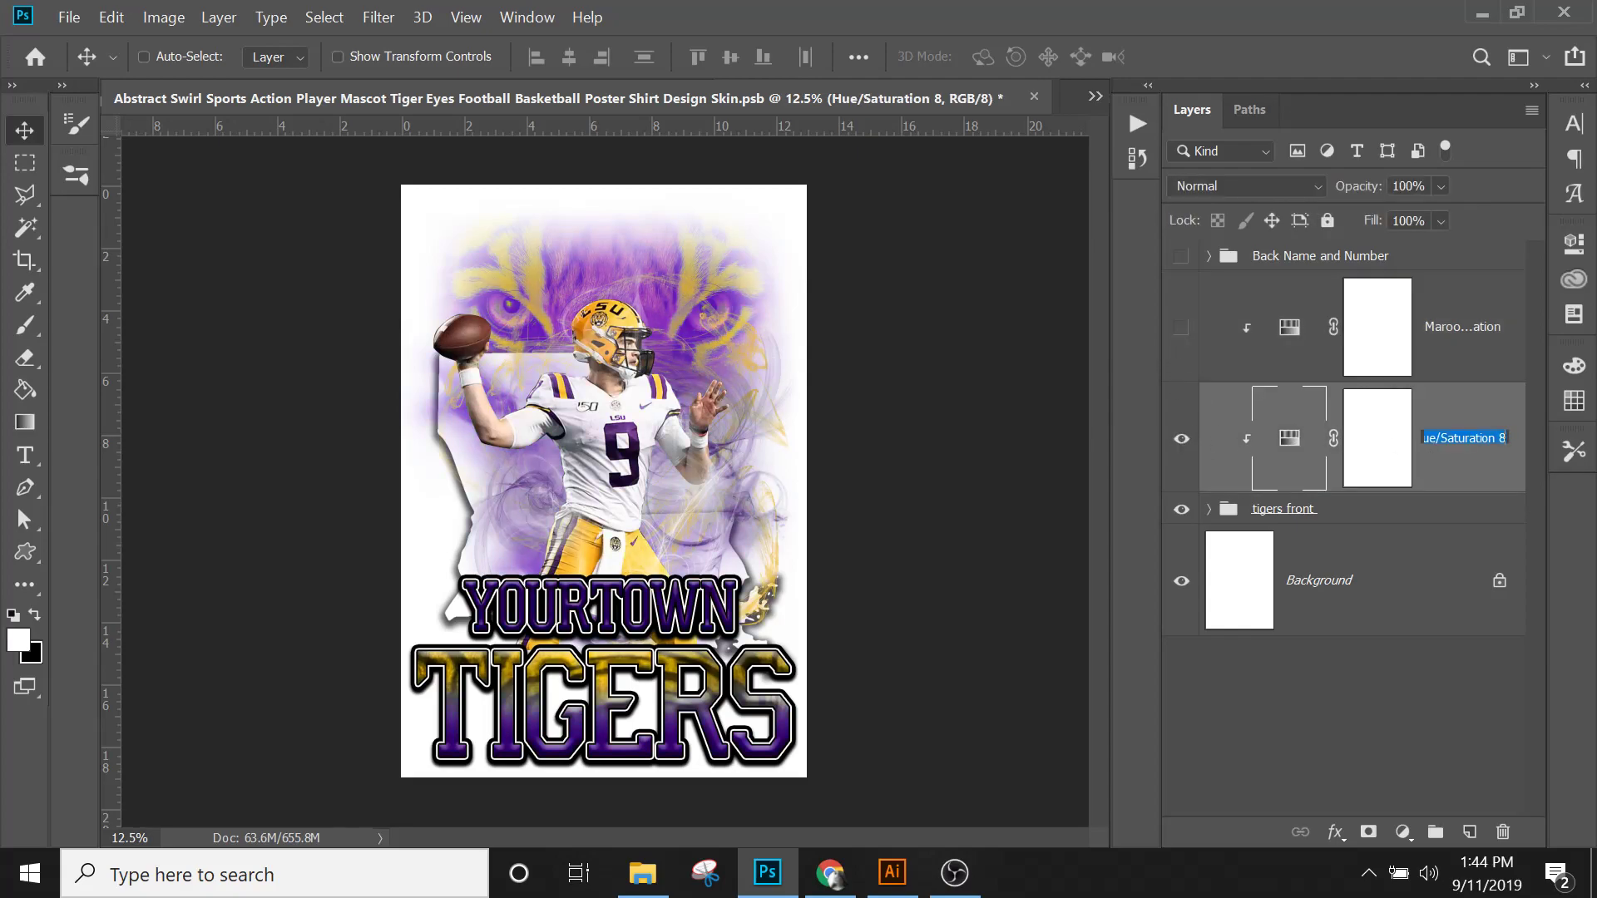
type("Purple")
type(" Gold Hue")
type(" Satur")
type("ation")
key("Return")
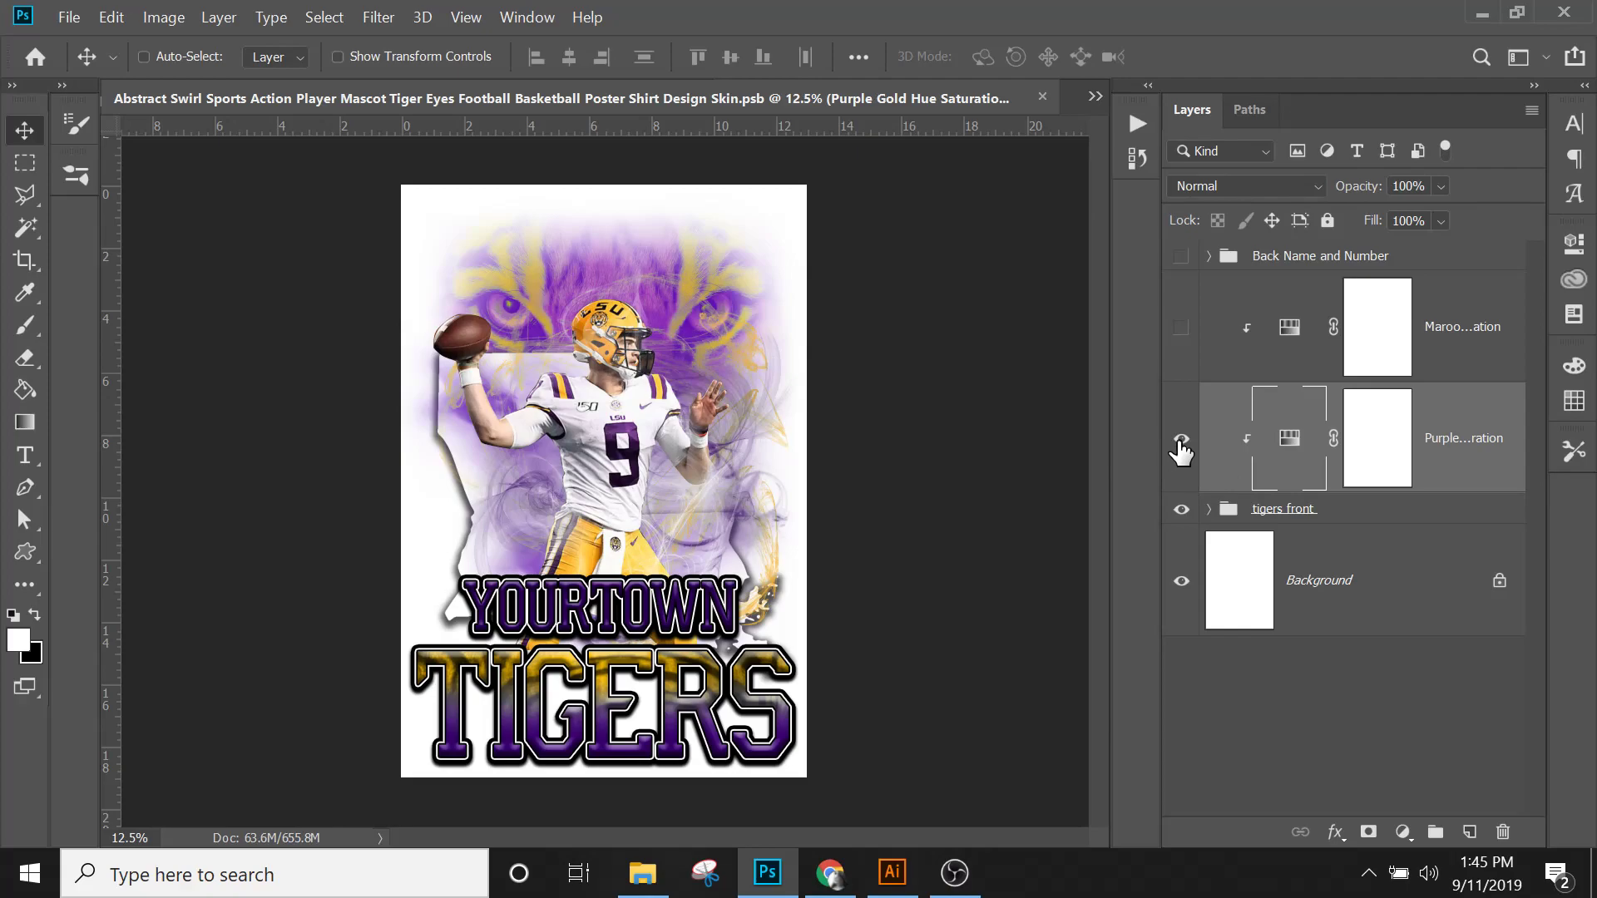
Step: Preview the back design alone by showing the Back Name and Number group and hiding the tigers front group
left_click(1181, 257)
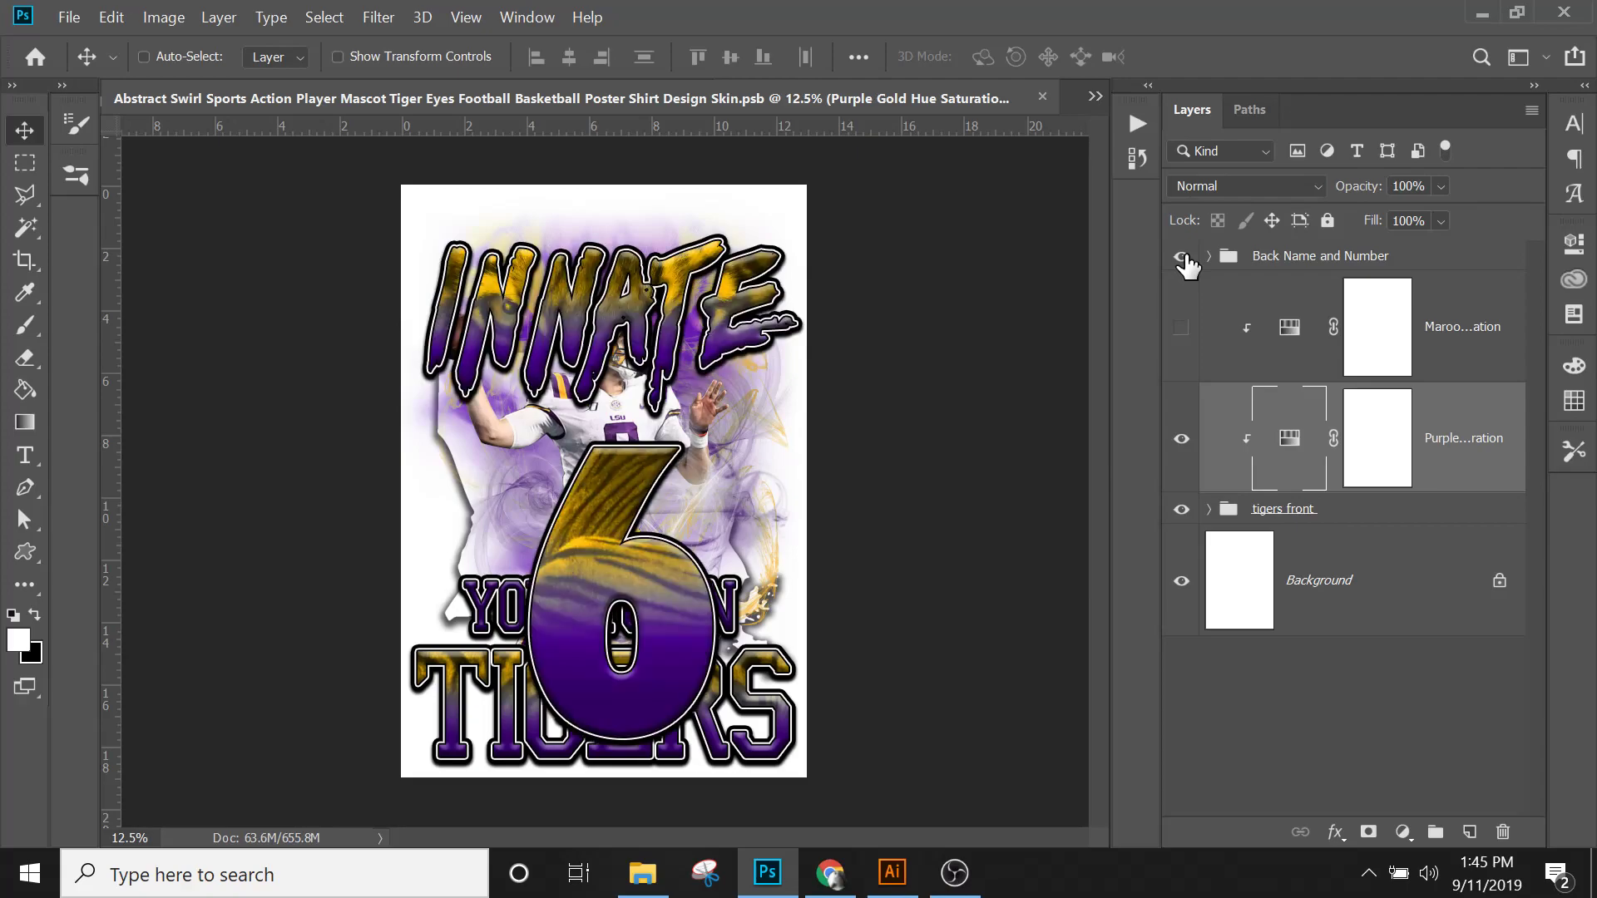
left_click(1178, 511)
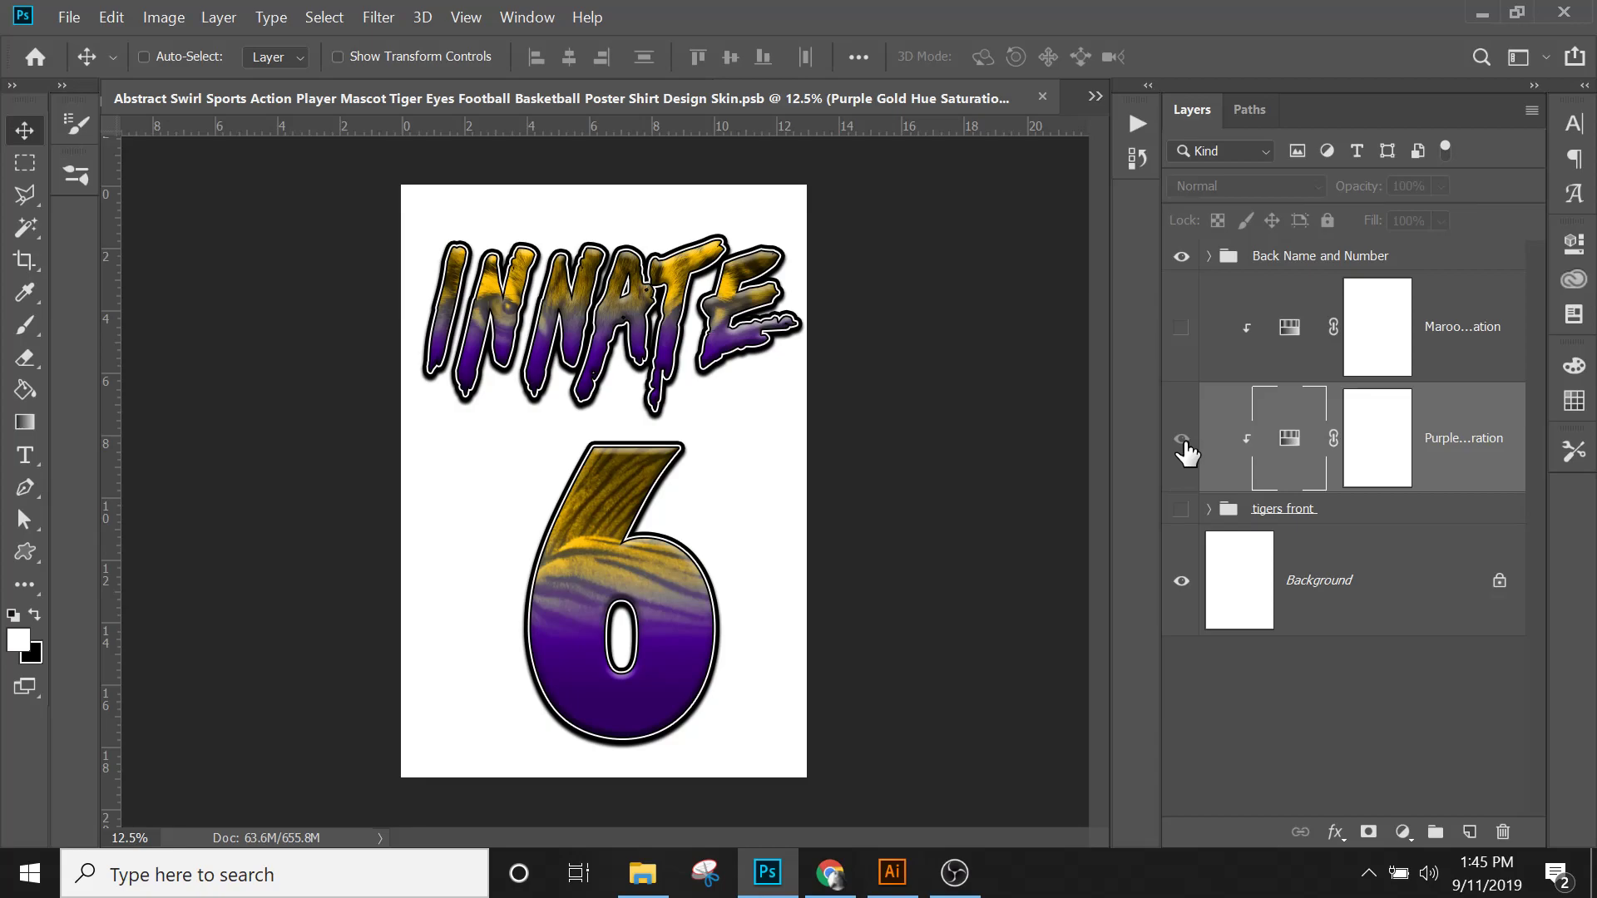
Step: Compare the front artwork with the maroon and purple adjustments, leaving only the purple gold front version visible with the back group hidden
left_click_drag(1184, 449, 1184, 330)
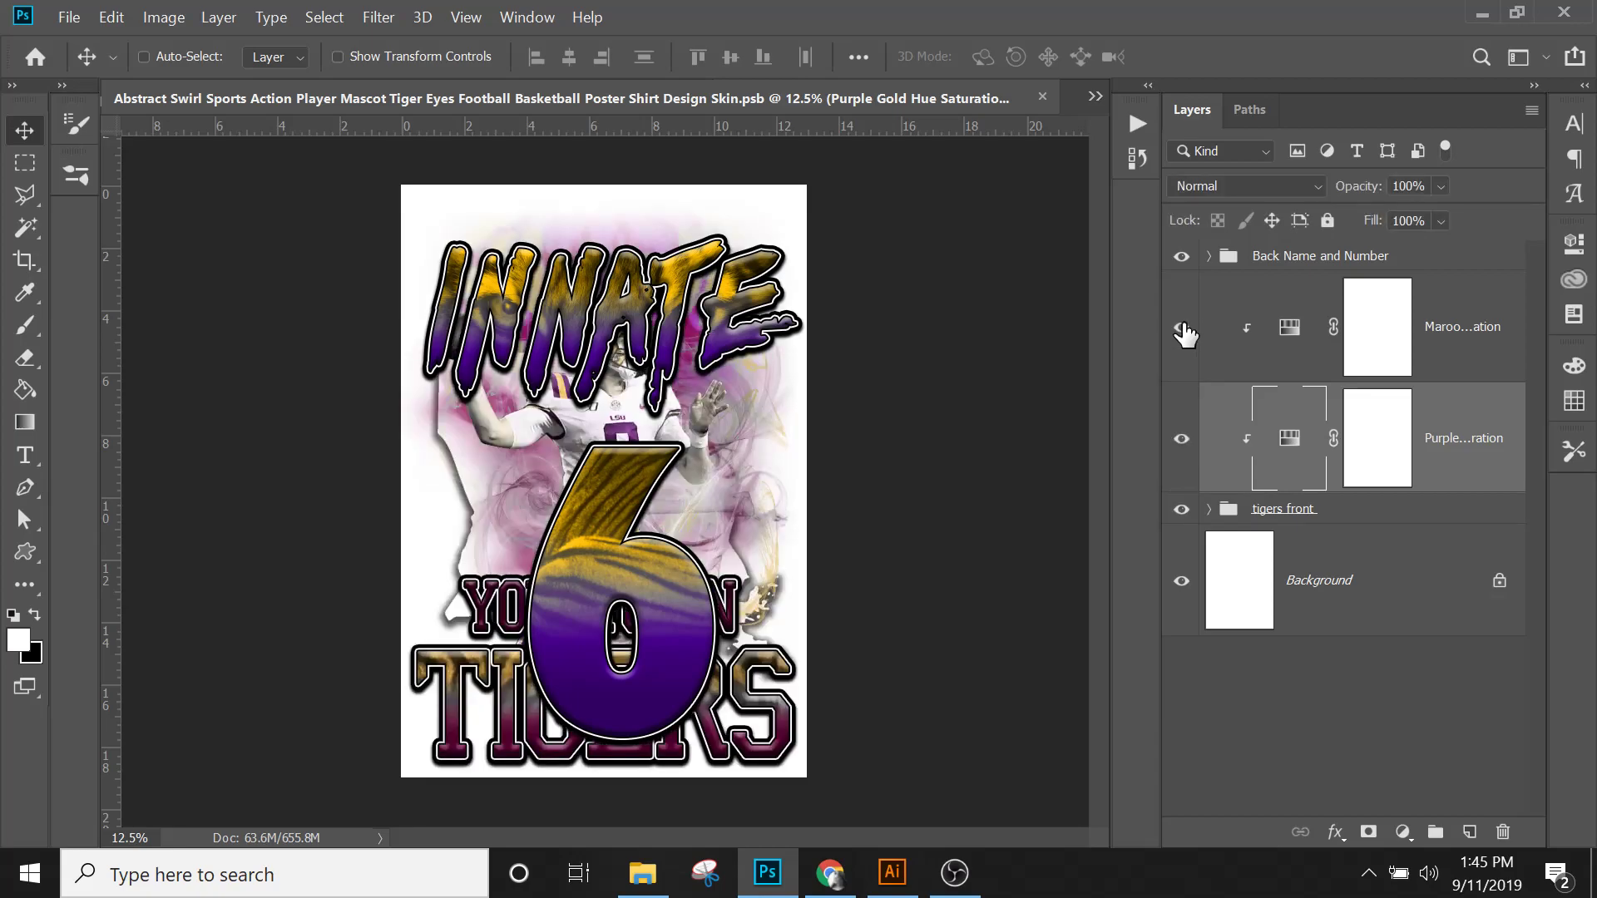
left_click(1182, 446)
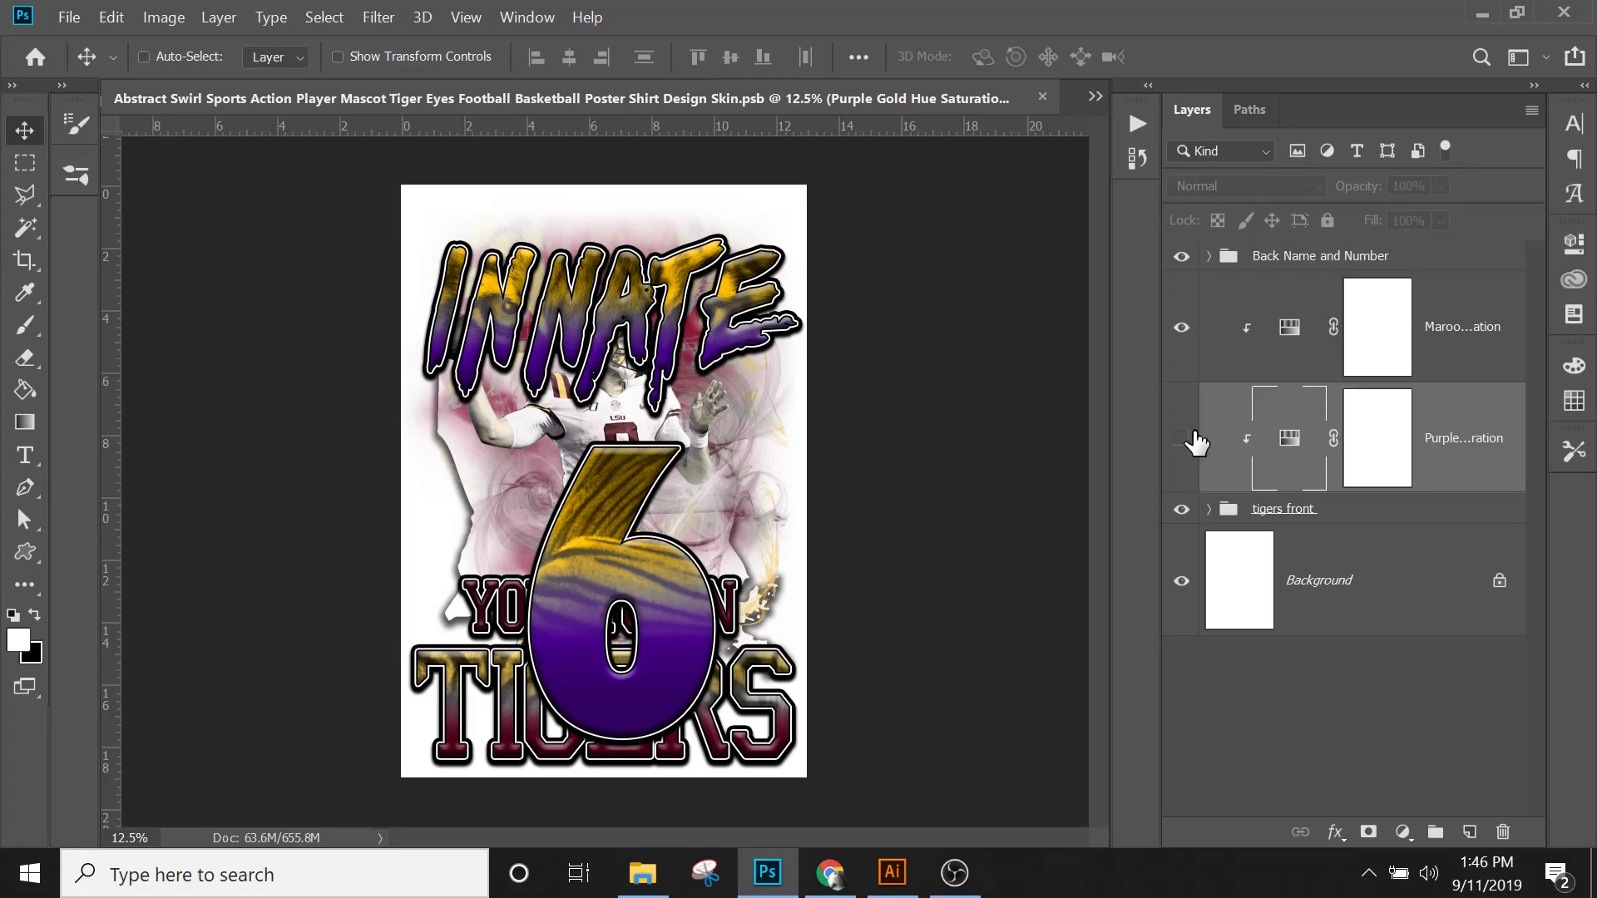
left_click(1181, 331)
left_click(1181, 257)
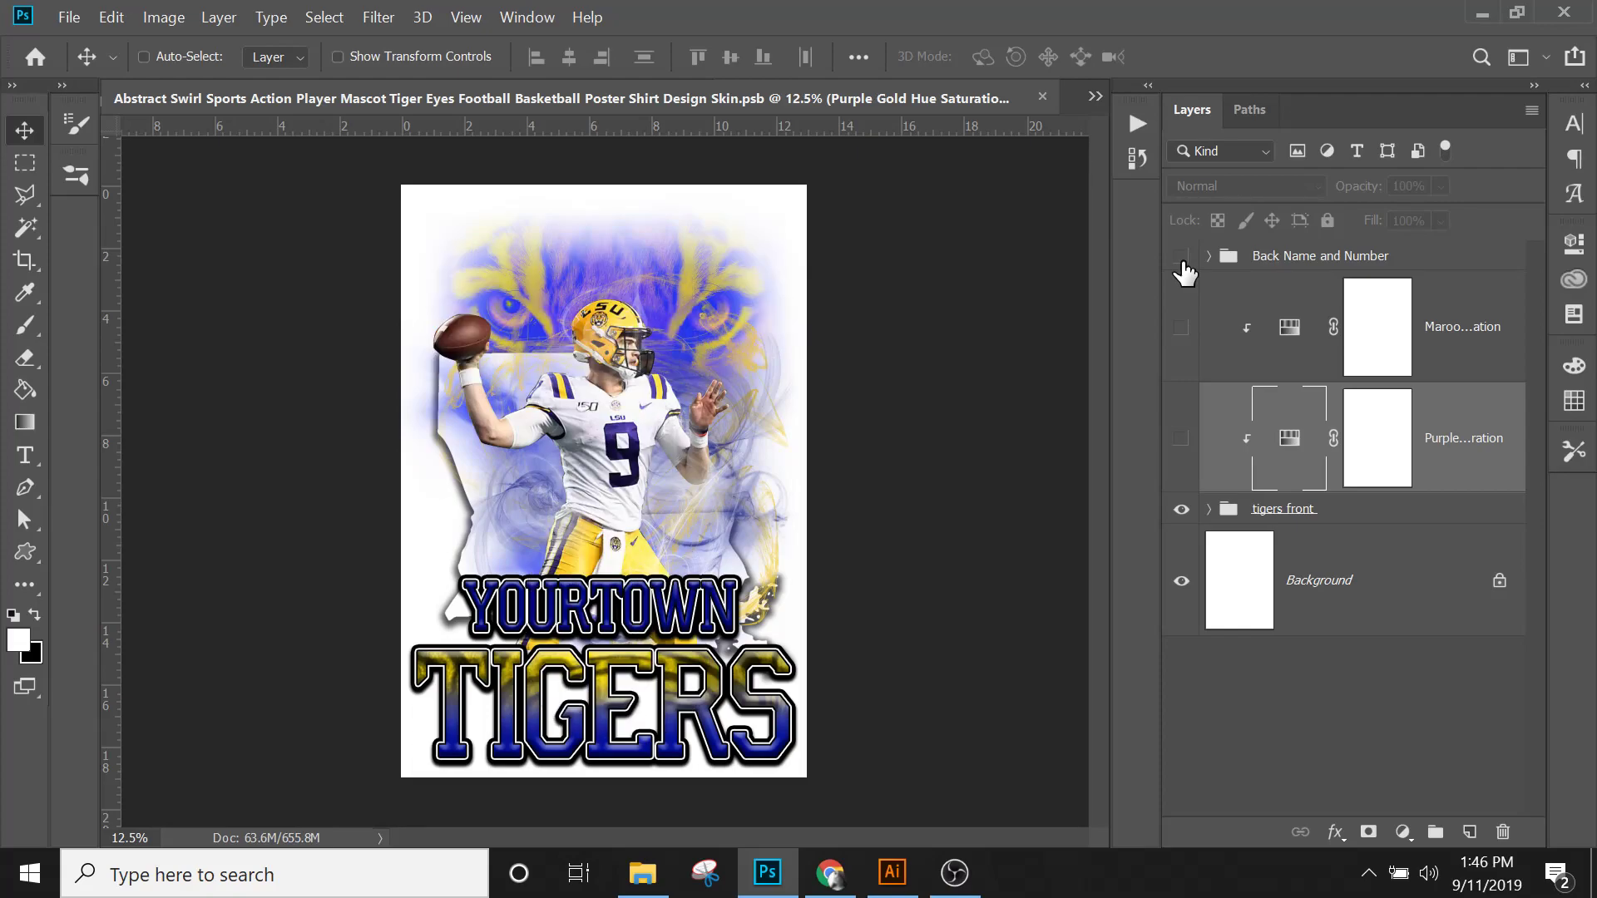
left_click(1181, 440)
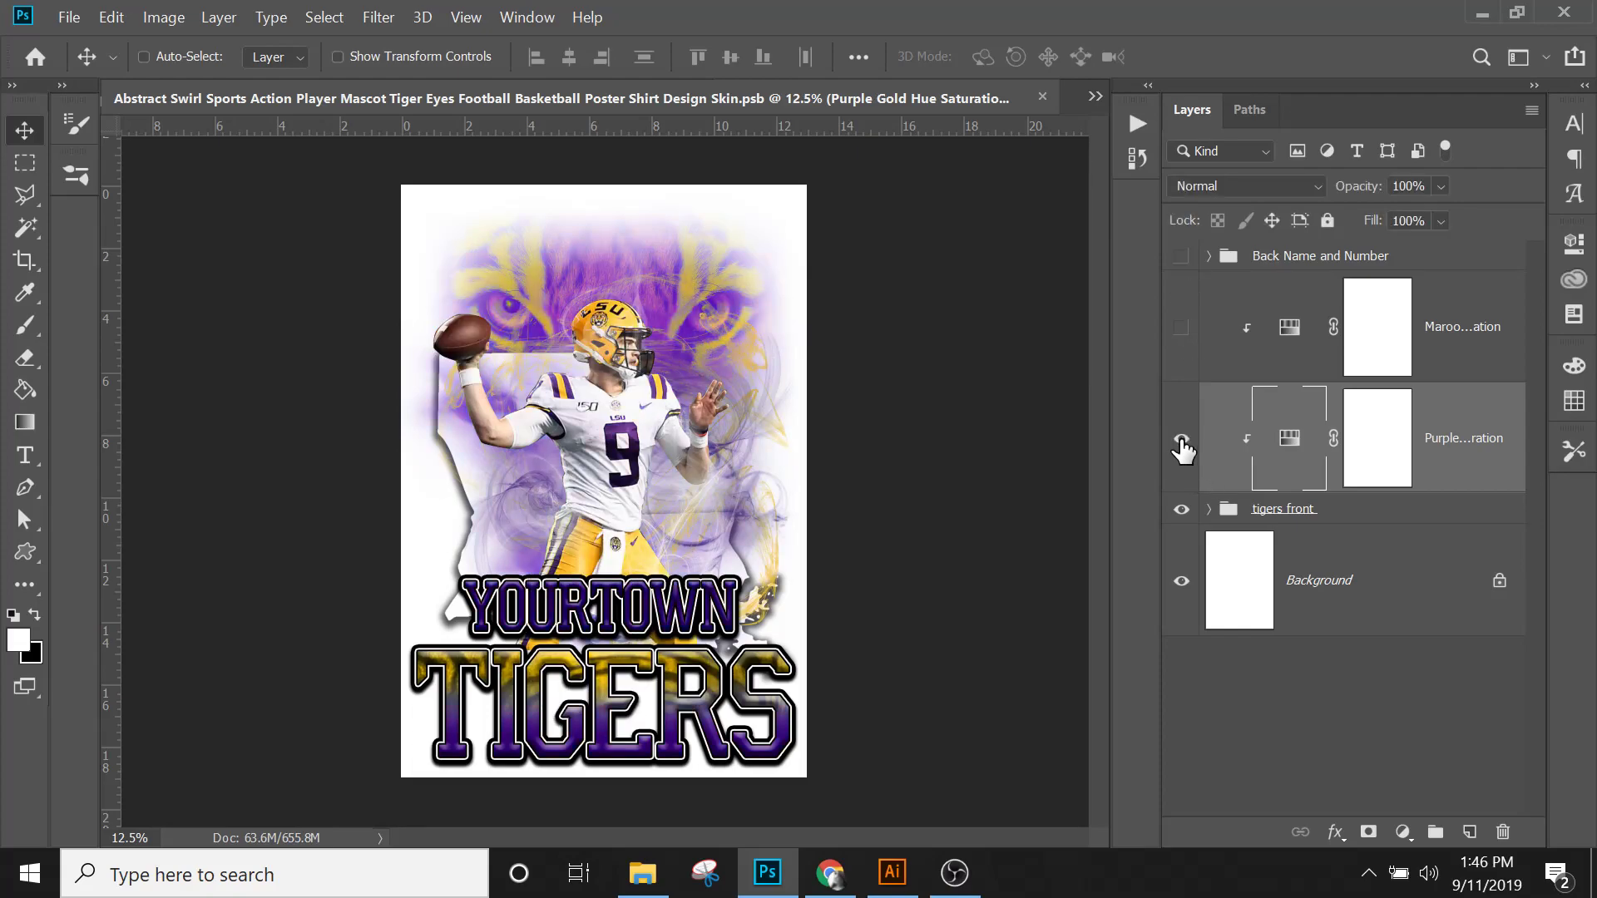
left_click(1182, 441)
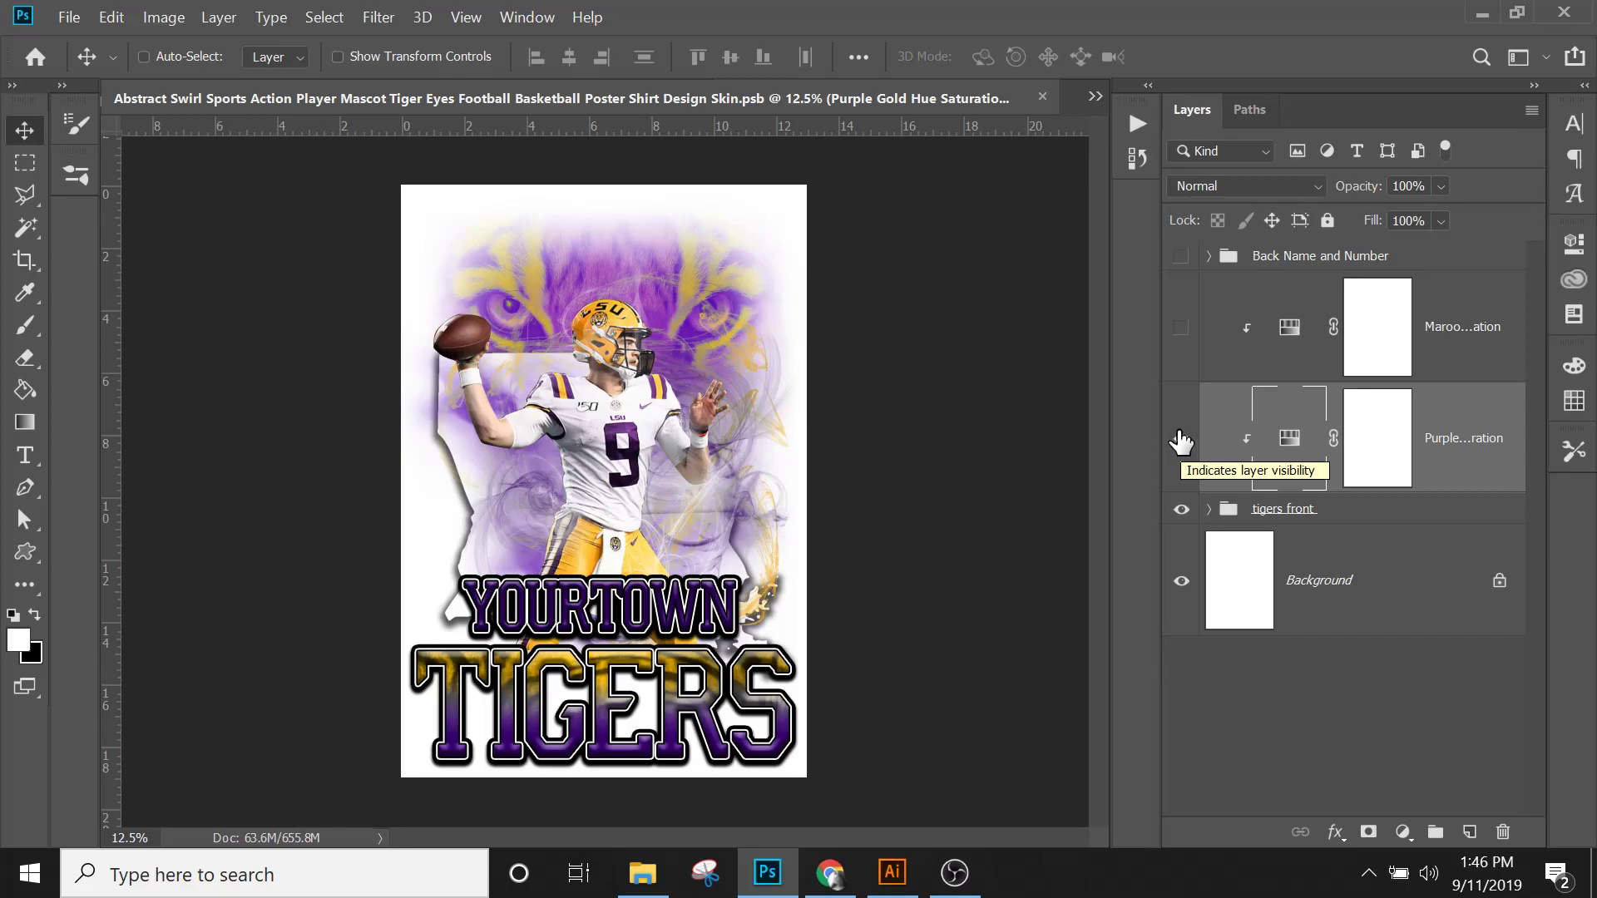
left_click(1181, 441)
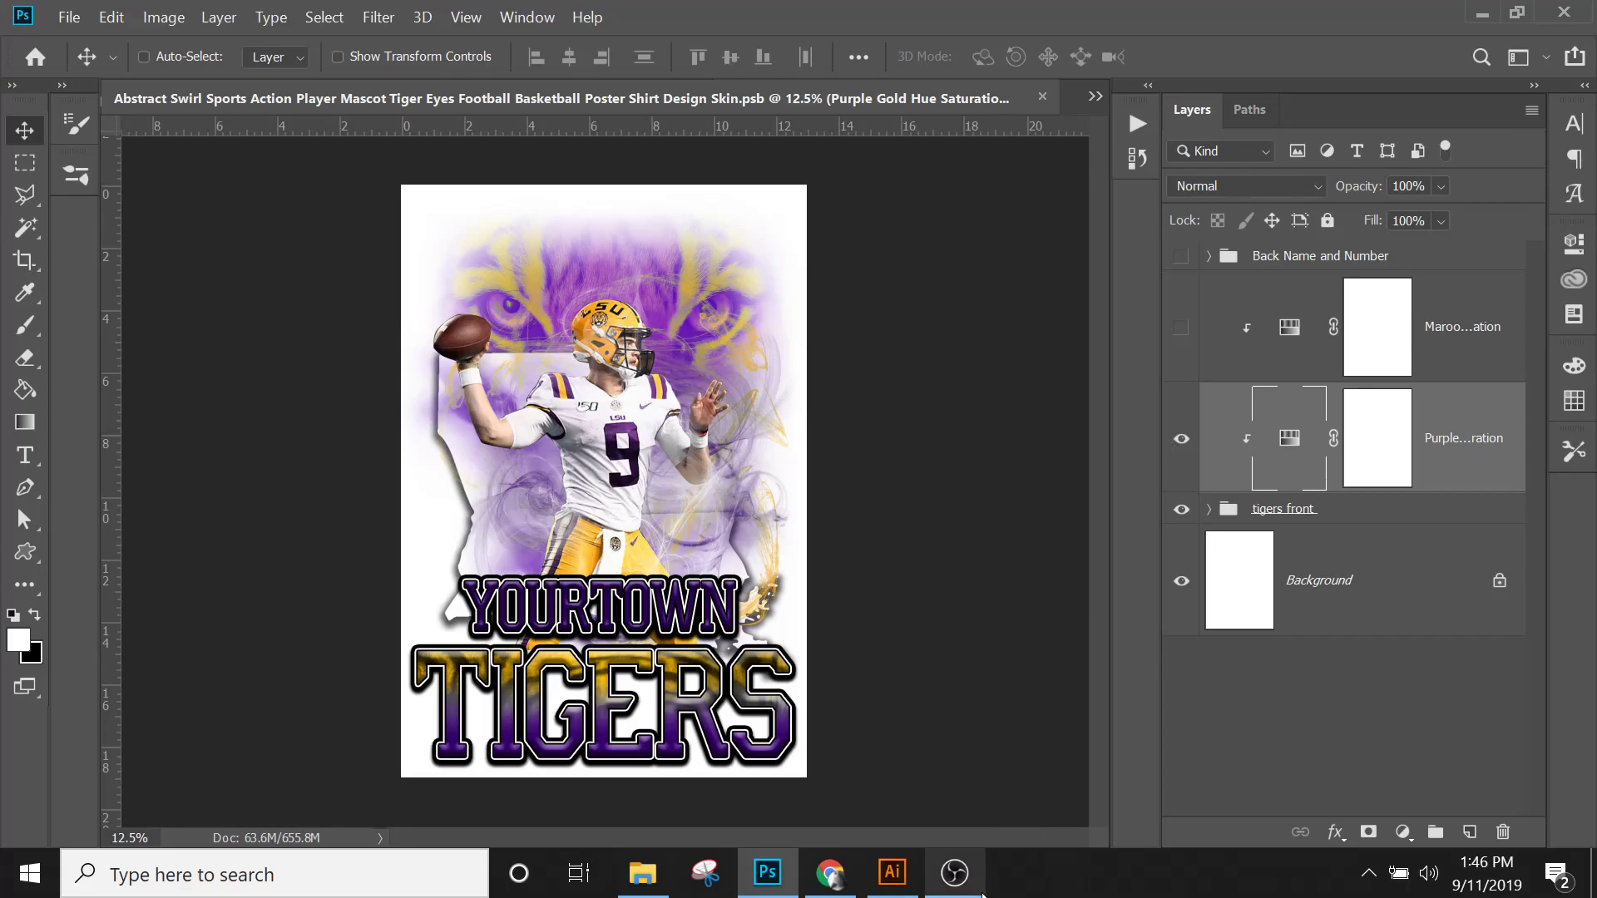